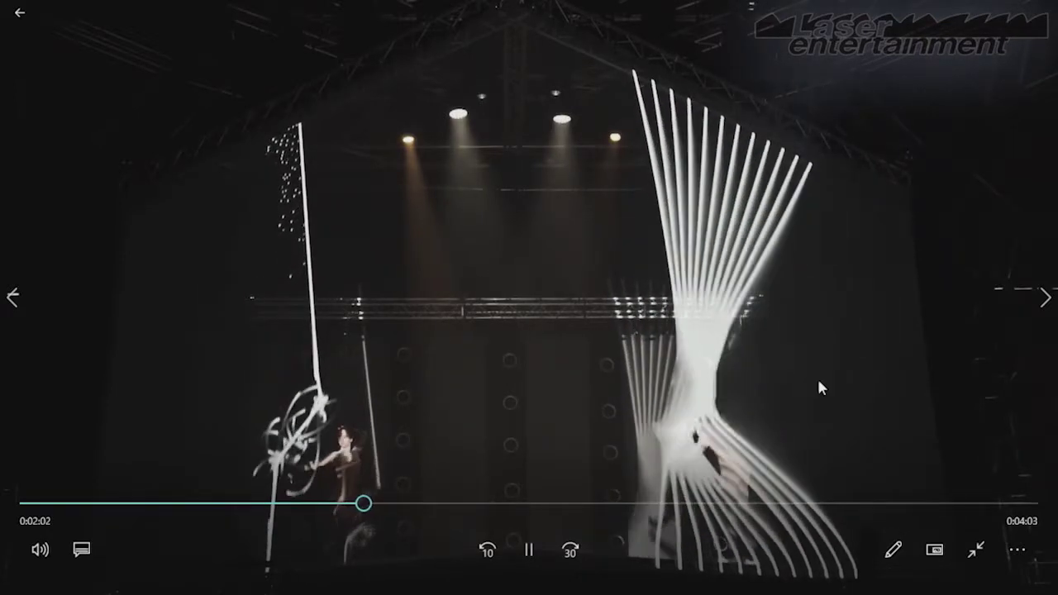
Exit the full-screen video, close the player and switch back to the TouchDesigner project
{"action": "left_click", "coordinate": [977, 551]}
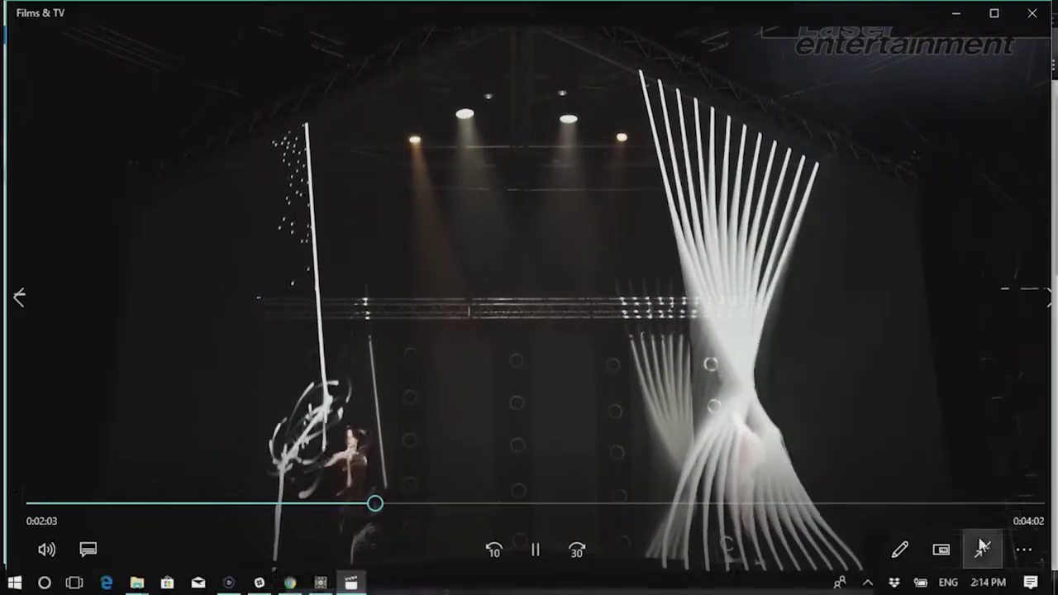
{"action": "left_click", "coordinate": [1046, 5]}
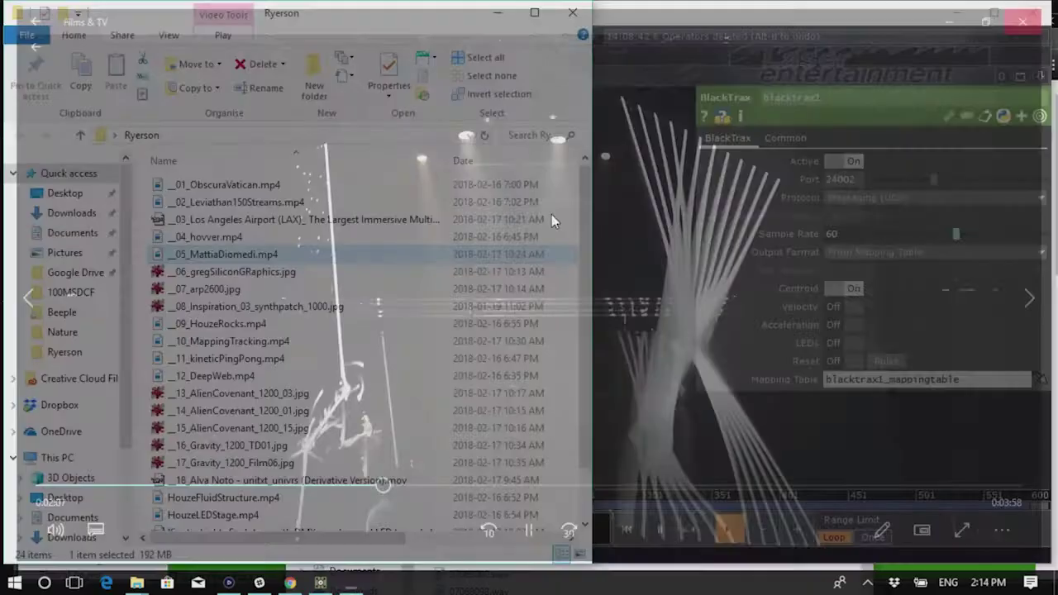
{"action": "left_click", "coordinate": [654, 344]}
Place a Keyboard In CHOP below the BlackTrax operator and test it with repeated presses of number key 1
{"action": "left_click_drag", "start_coordinate": [497, 398], "coordinate": [382, 250]}
{"action": "key", "text": "Tab"}
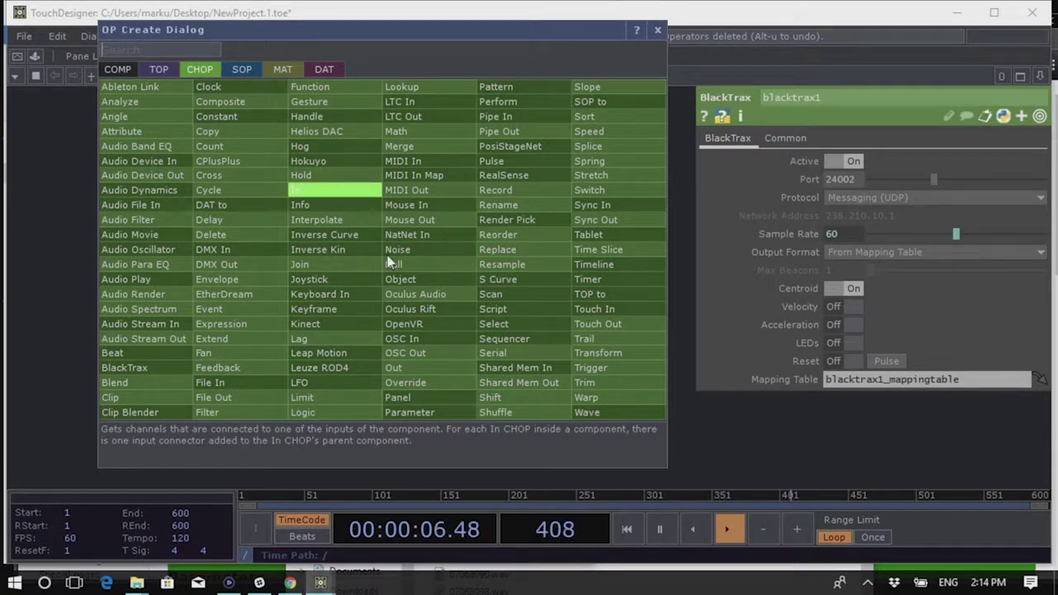
{"action": "left_click", "coordinate": [349, 296]}
{"action": "left_click", "coordinate": [463, 267]}
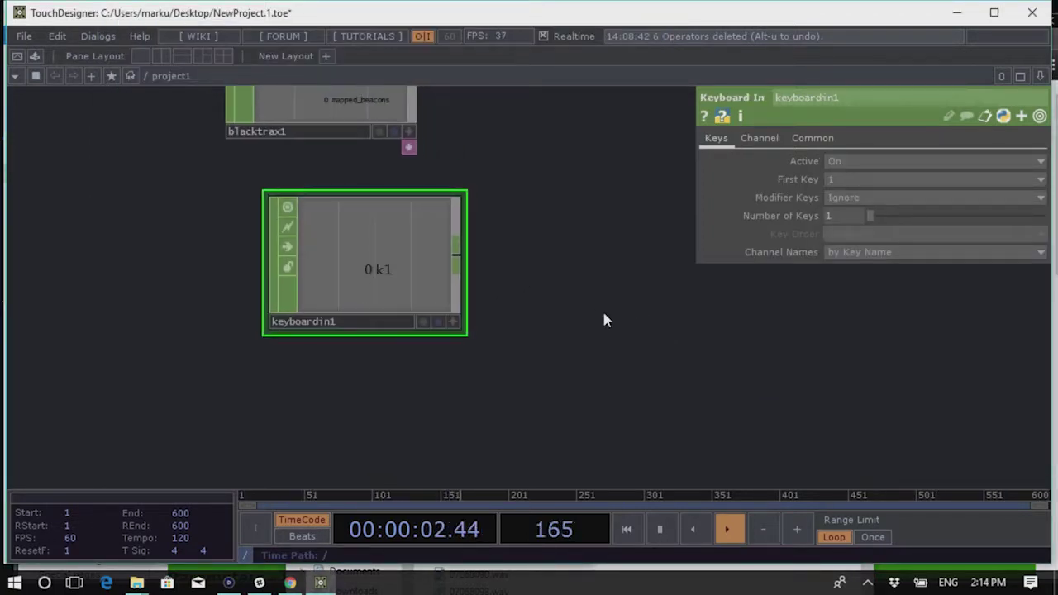
{"action": "key", "text": "1"}
{"action": "key", "text": "1"}
{"action": "key", "text": "1"}
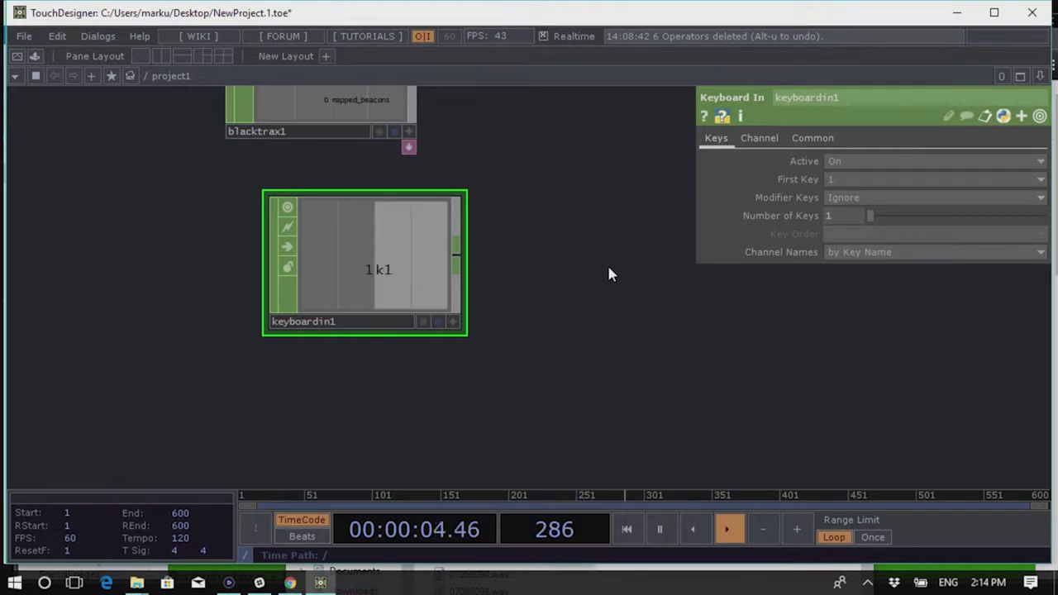
Set the Keyboard In operator's Number of Keys to 9 and test its channels with number keys 1 to 7
{"action": "left_click_drag", "start_coordinate": [869, 215], "coordinate": [1031, 229]}
{"action": "key", "text": "1"}
{"action": "key", "text": "2"}
{"action": "key", "text": "3"}
{"action": "key", "text": "4"}
{"action": "key", "text": "3"}
{"action": "key", "text": "5"}
{"action": "key", "text": "4"}
{"action": "key", "text": "5"}
{"action": "key", "text": "6"}
{"action": "key", "text": "3"}
{"action": "key", "text": "5"}
{"action": "key", "text": "5"}
{"action": "key", "text": "6"}
{"action": "key", "text": "7"}
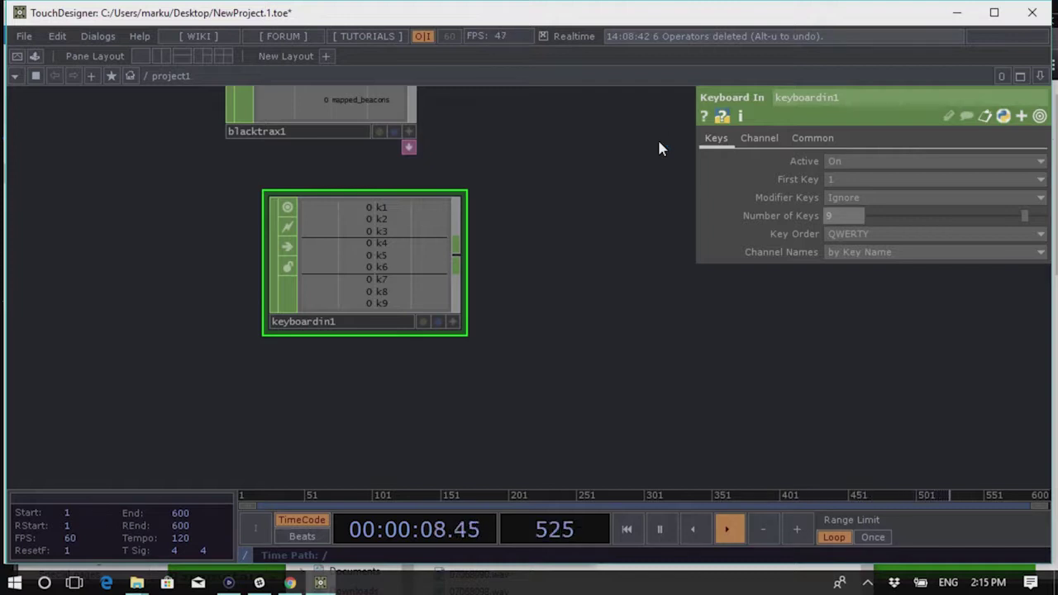
{"action": "key", "text": "1"}
{"action": "key", "text": "2"}
{"action": "key", "text": "4"}
{"action": "key", "text": "3"}
{"action": "key", "text": "1"}
{"action": "key", "text": "2"}
{"action": "key", "text": "1"}
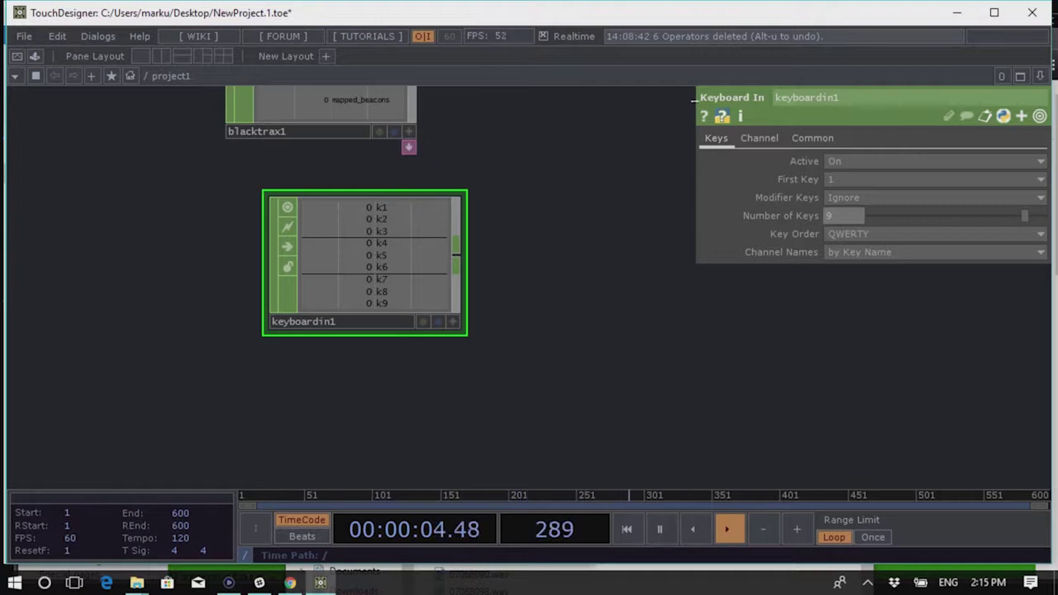
{"action": "key", "text": "1"}
{"action": "key", "text": "3"}
{"action": "key", "text": "1"}
{"action": "key", "text": "2"}
{"action": "key", "text": "1"}
{"action": "key", "text": "4"}
{"action": "key", "text": "3"}
{"action": "key", "text": "4"}
{"action": "key", "text": "1"}
{"action": "key", "text": "4"}
{"action": "key", "text": "2"}
{"action": "key", "text": "4"}
{"action": "key", "text": "1"}
{"action": "key", "text": "3"}
{"action": "key", "text": "4"}
{"action": "key", "text": "1"}
{"action": "key", "text": "6"}
Reposition the Keyboard In node so it lines up directly beneath the BlackTrax node
{"action": "left_click_drag", "start_coordinate": [398, 262], "coordinate": [339, 248]}
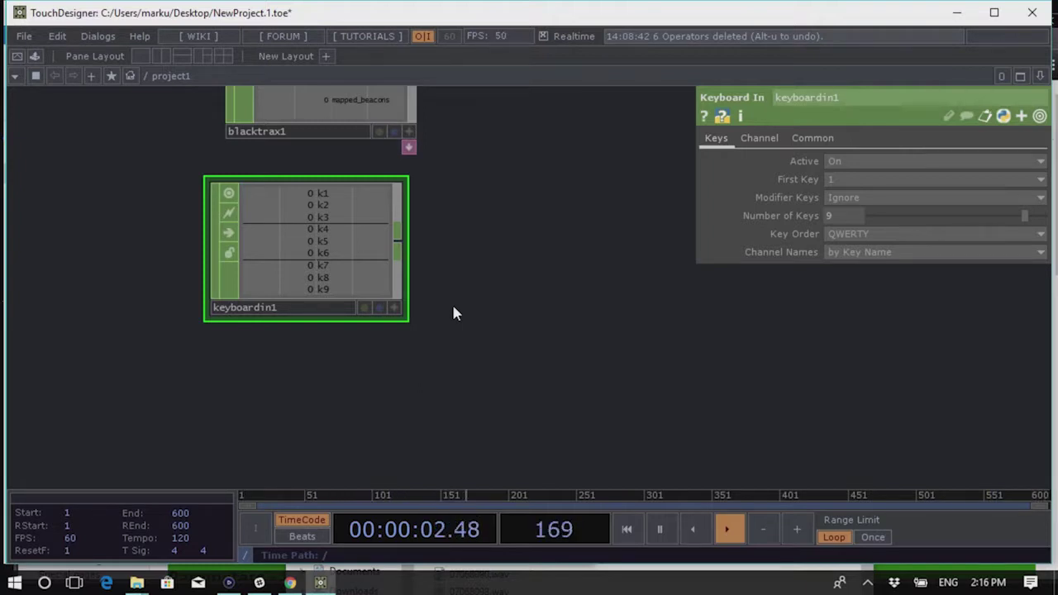
{"action": "left_click_drag", "start_coordinate": [314, 248], "coordinate": [329, 248]}
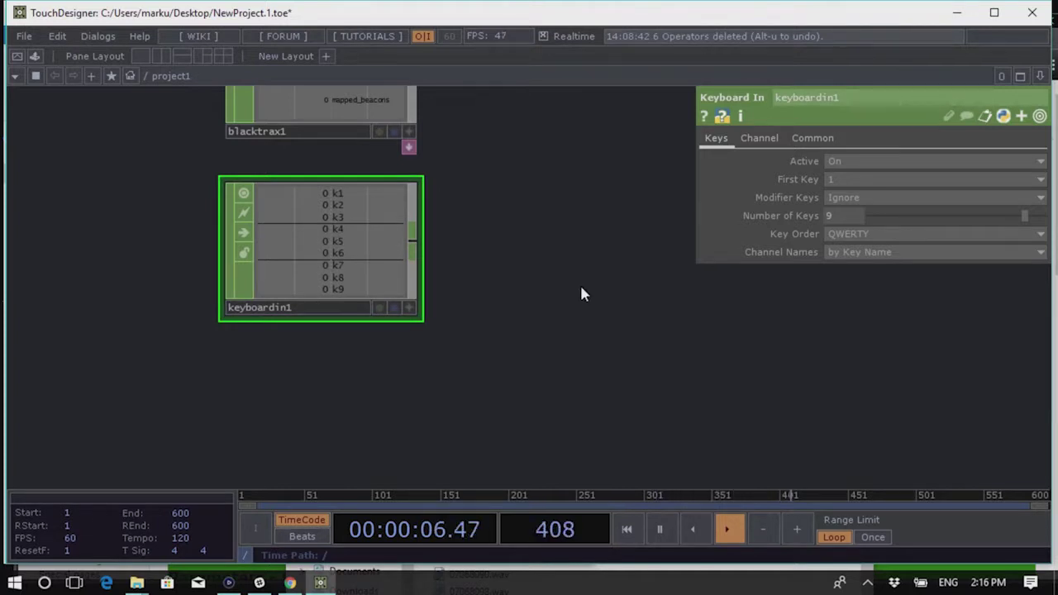
Place a MIDI In CHOP in the empty network area below the Keyboard In node
{"action": "left_click_drag", "start_coordinate": [524, 278], "coordinate": [524, 170]}
{"action": "scroll", "coordinate": [523, 170], "scroll_direction": "down", "scroll_amount": 2}
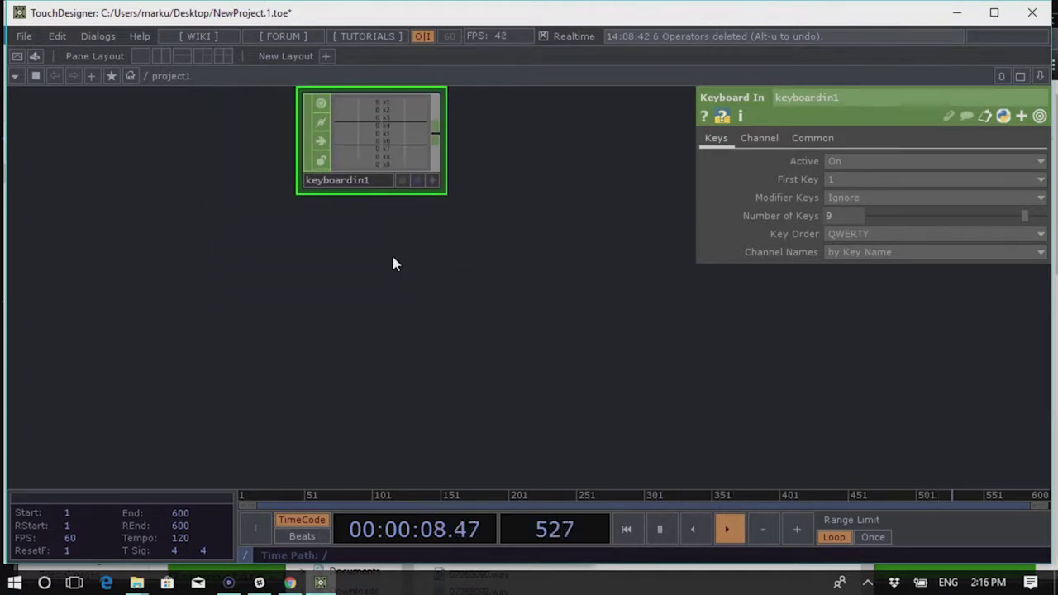
{"action": "key", "text": "Tab"}
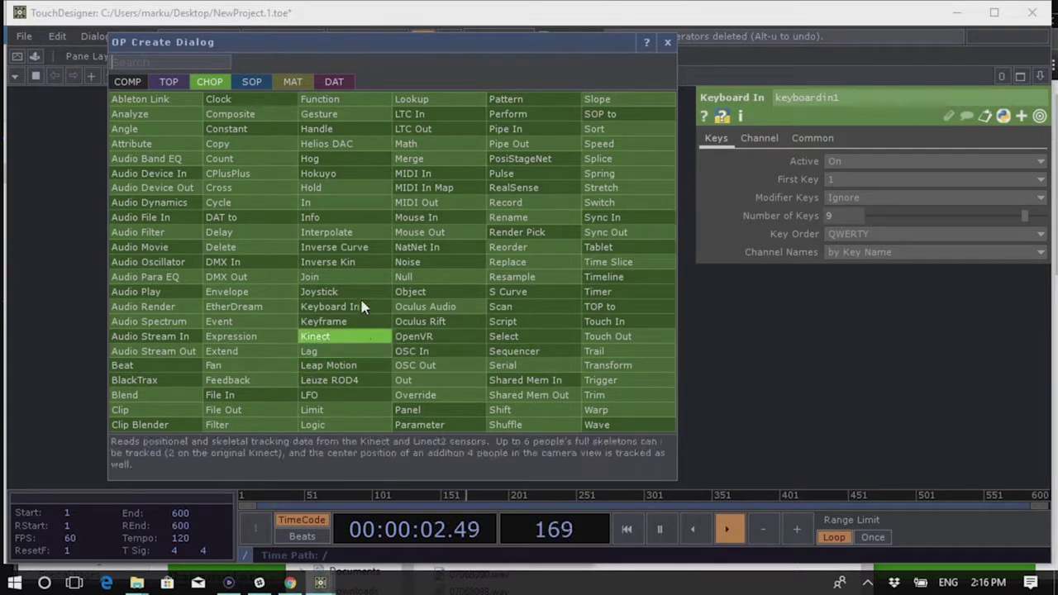
{"action": "left_click", "coordinate": [168, 81]}
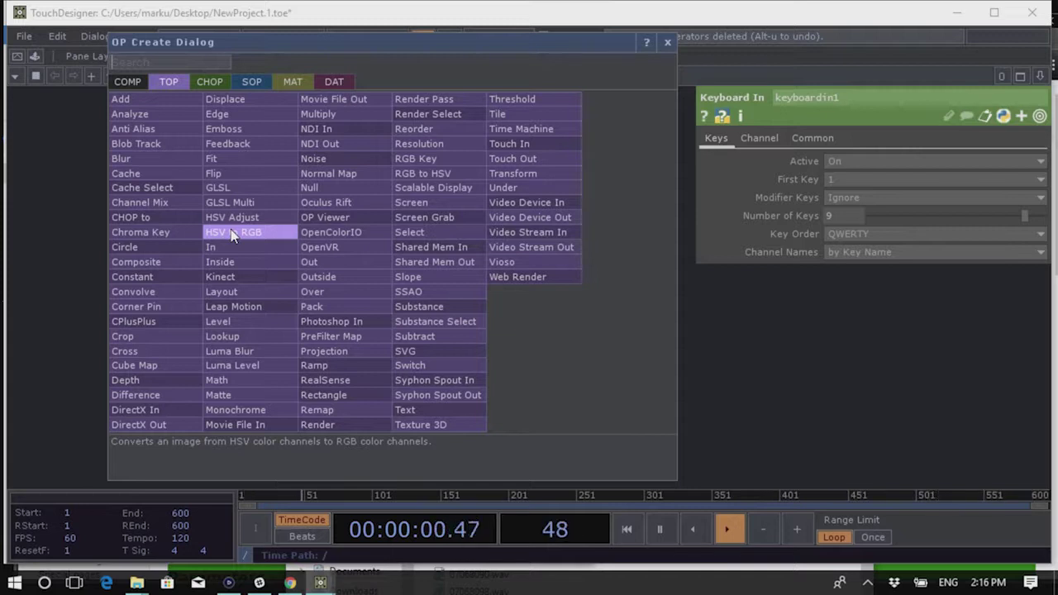
{"action": "left_click", "coordinate": [209, 81]}
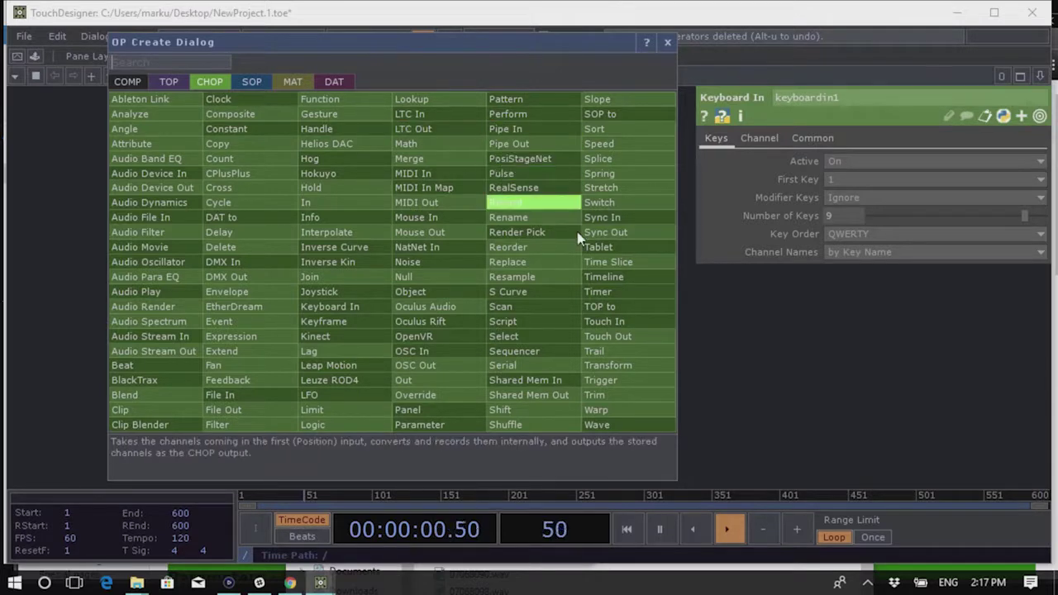
{"action": "left_click", "coordinate": [448, 176]}
{"action": "left_click", "coordinate": [447, 318]}
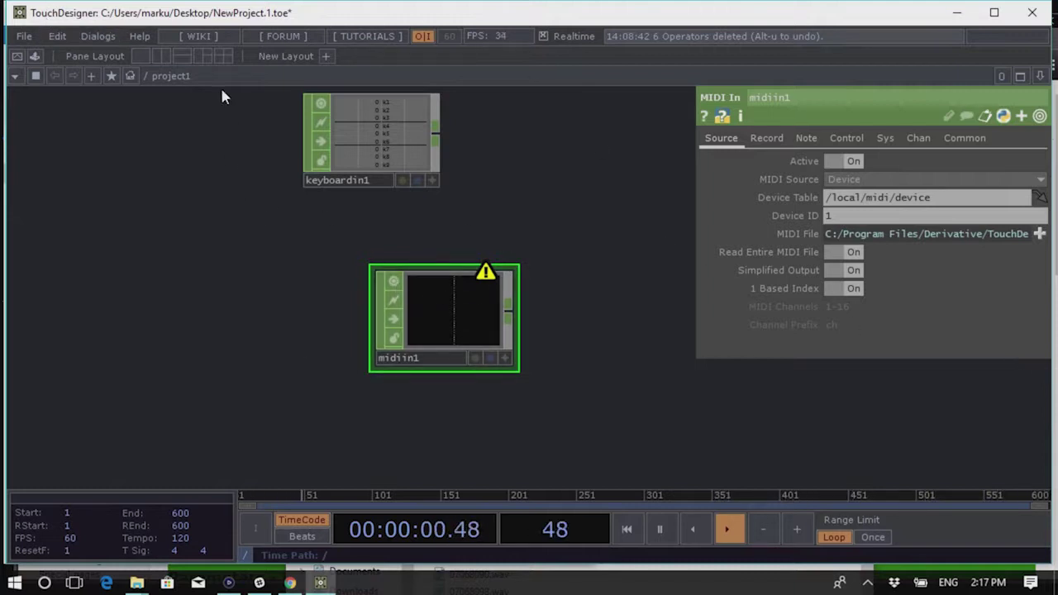
Create a new MIDI device mapping with Launchpad Mini as its In Device and close the MIDI Mapper
{"action": "left_click", "coordinate": [99, 37]}
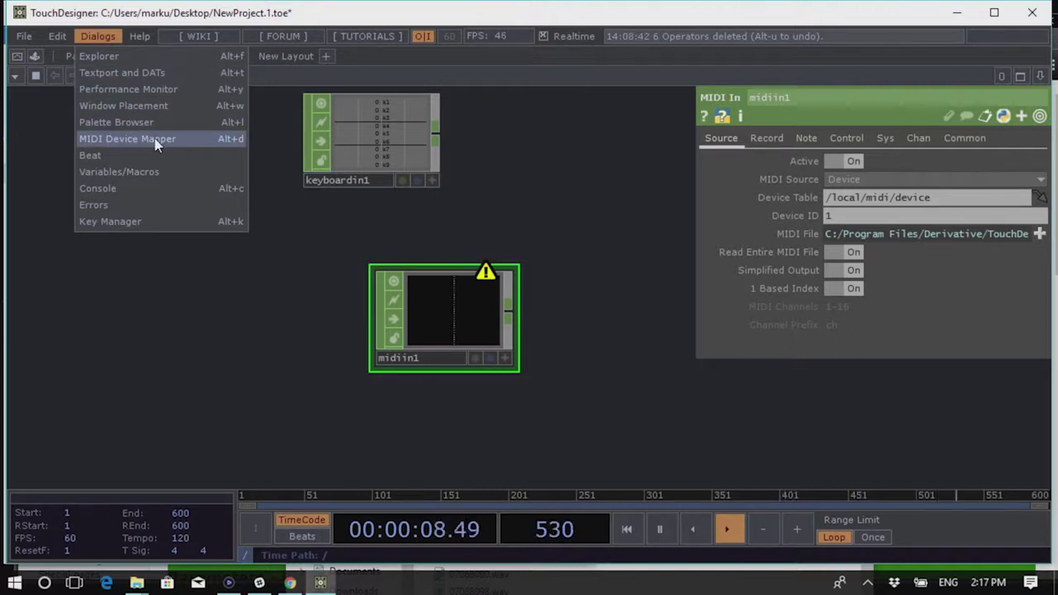
{"action": "left_click", "coordinate": [198, 140]}
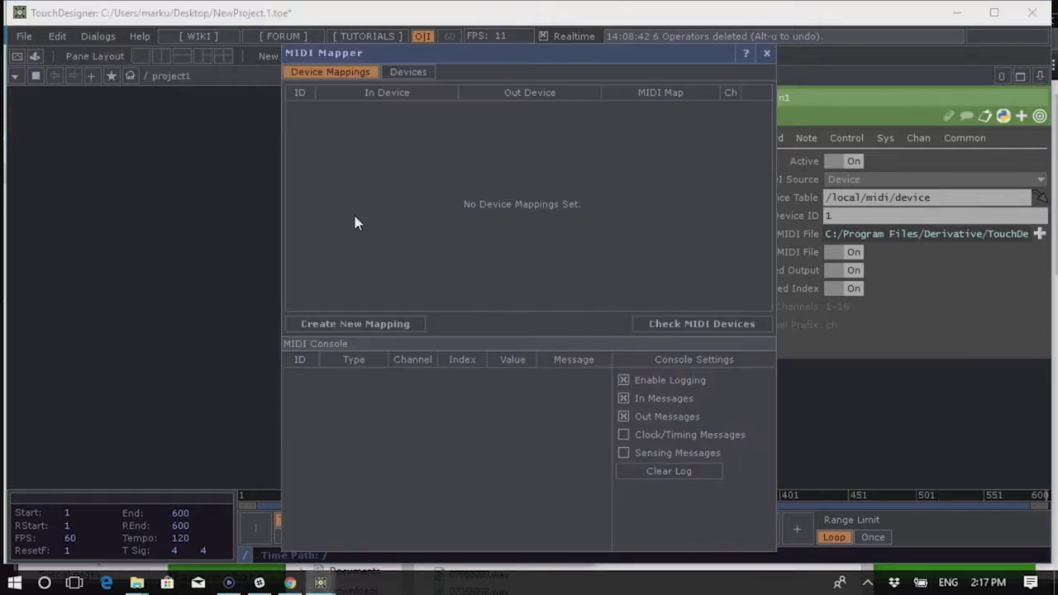
{"action": "left_click", "coordinate": [351, 323]}
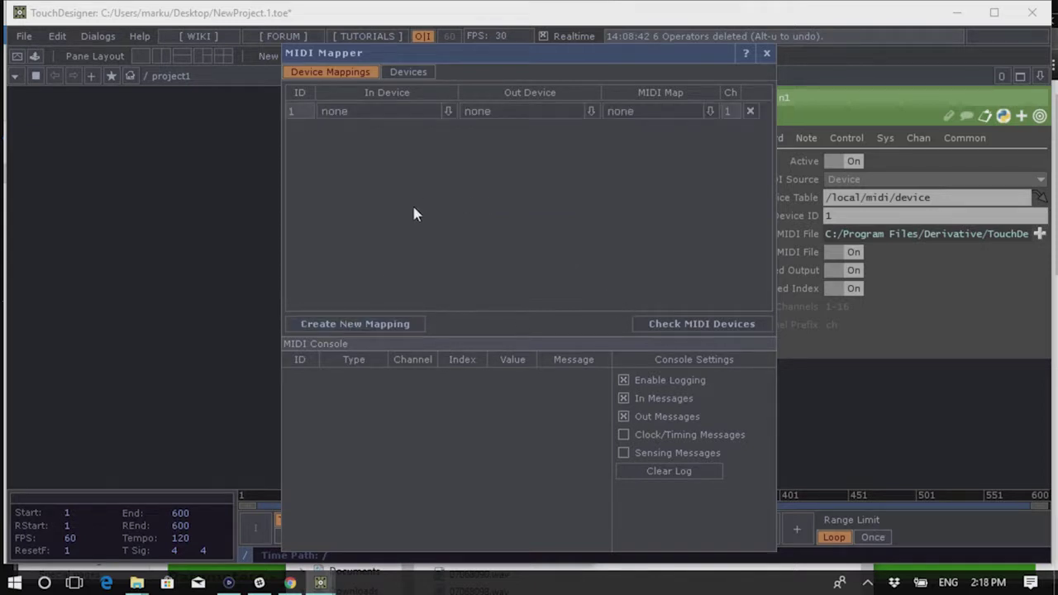
{"action": "left_click", "coordinate": [447, 112]}
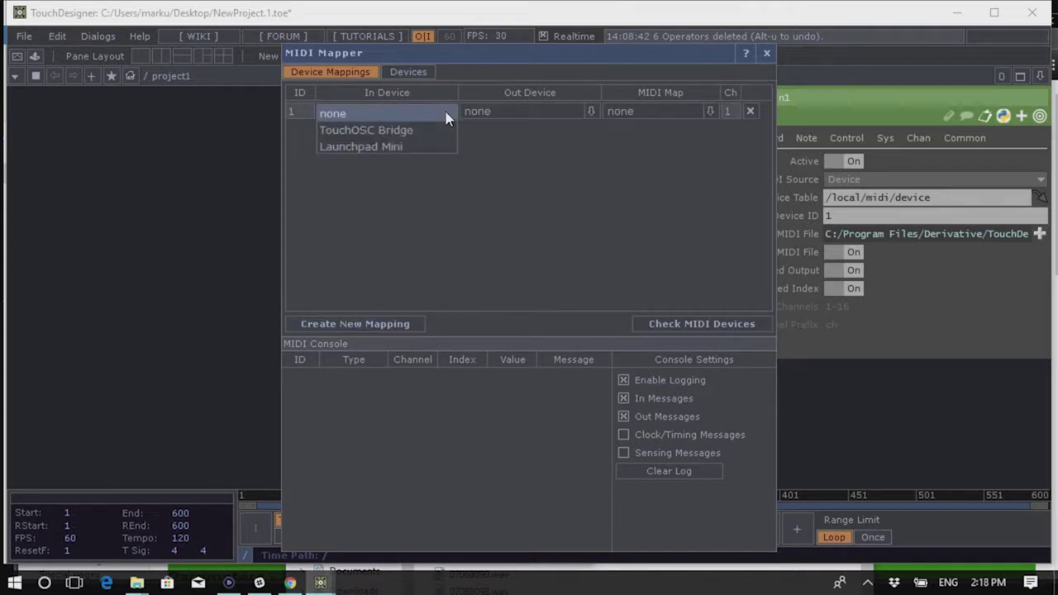
{"action": "left_click", "coordinate": [398, 148]}
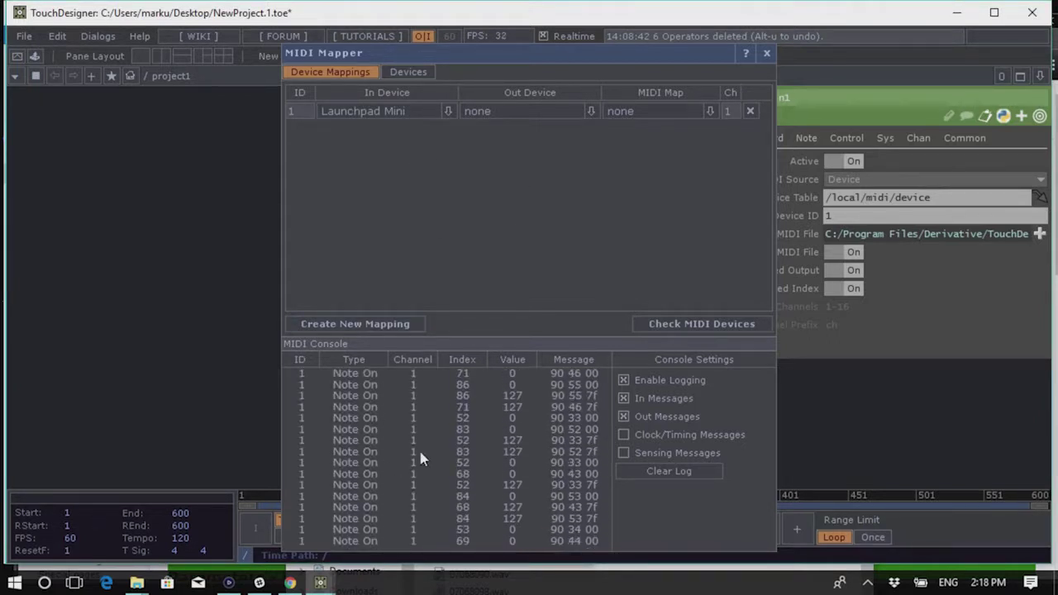
{"action": "left_click", "coordinate": [766, 53]}
Add a MIDI In DAT to the network below the MIDI In CHOP
{"action": "scroll", "coordinate": [531, 354], "scroll_direction": "up", "scroll_amount": 6}
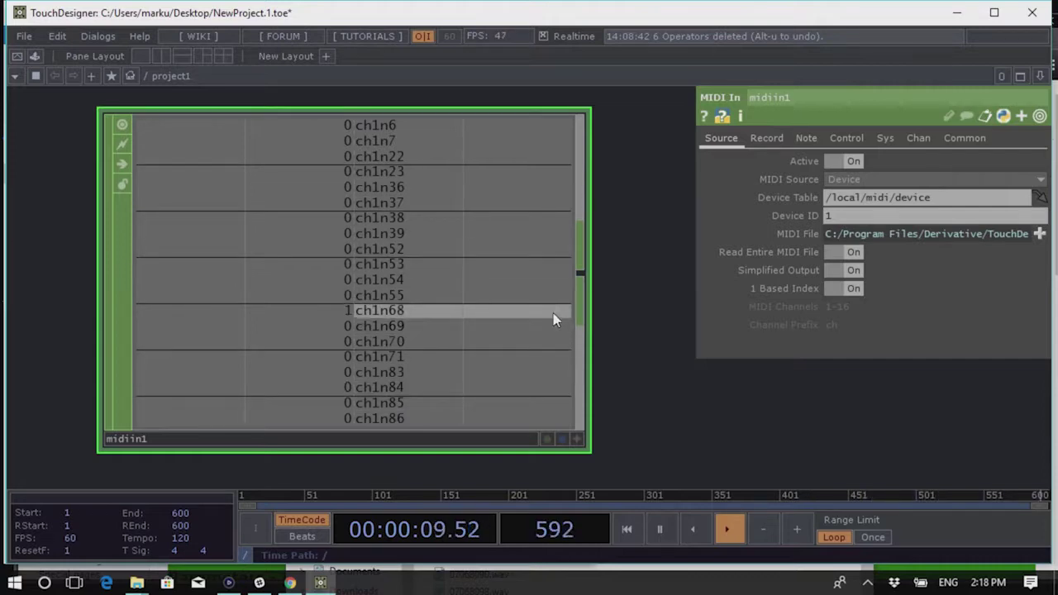
{"action": "scroll", "coordinate": [456, 260], "scroll_direction": "down", "scroll_amount": 5}
{"action": "key", "text": "Tab"}
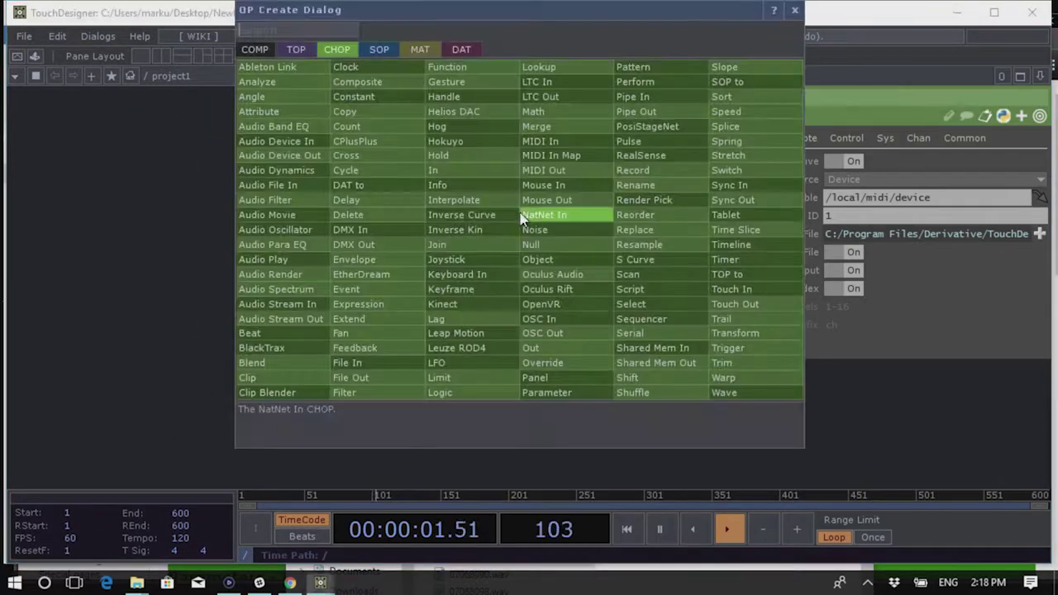
{"action": "left_click", "coordinate": [456, 48]}
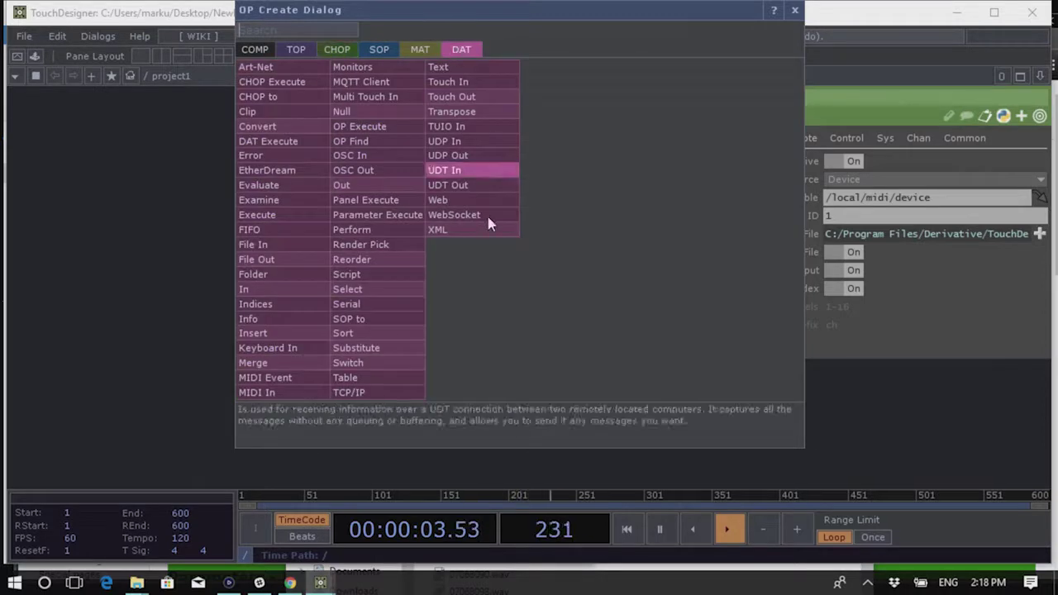
{"action": "type", "text": "m"}
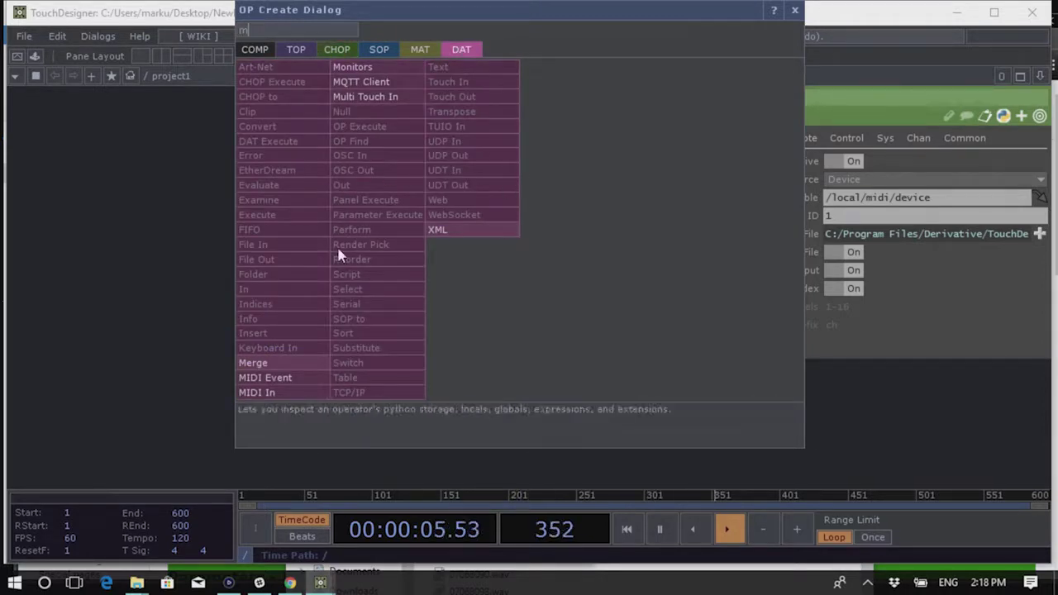
{"action": "left_click", "coordinate": [286, 393]}
{"action": "left_click", "coordinate": [402, 354]}
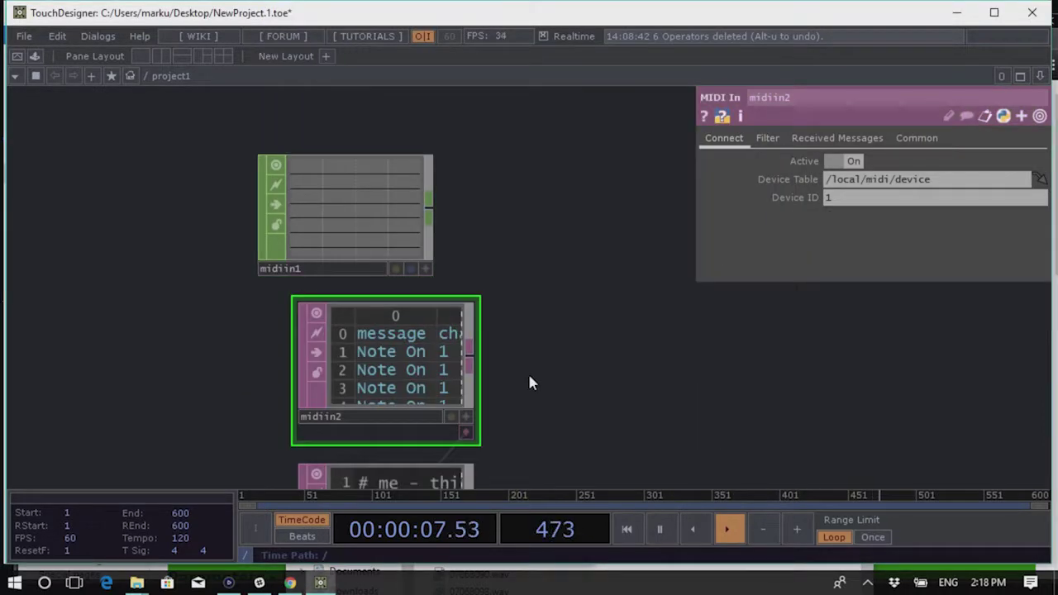
Examine the MIDI In DAT's table of received messages and its attached callback script
{"action": "left_click_drag", "start_coordinate": [524, 378], "coordinate": [503, 326]}
{"action": "scroll", "coordinate": [504, 326], "scroll_direction": "up", "scroll_amount": 3}
{"action": "scroll", "coordinate": [459, 297], "scroll_direction": "down", "scroll_amount": 2}
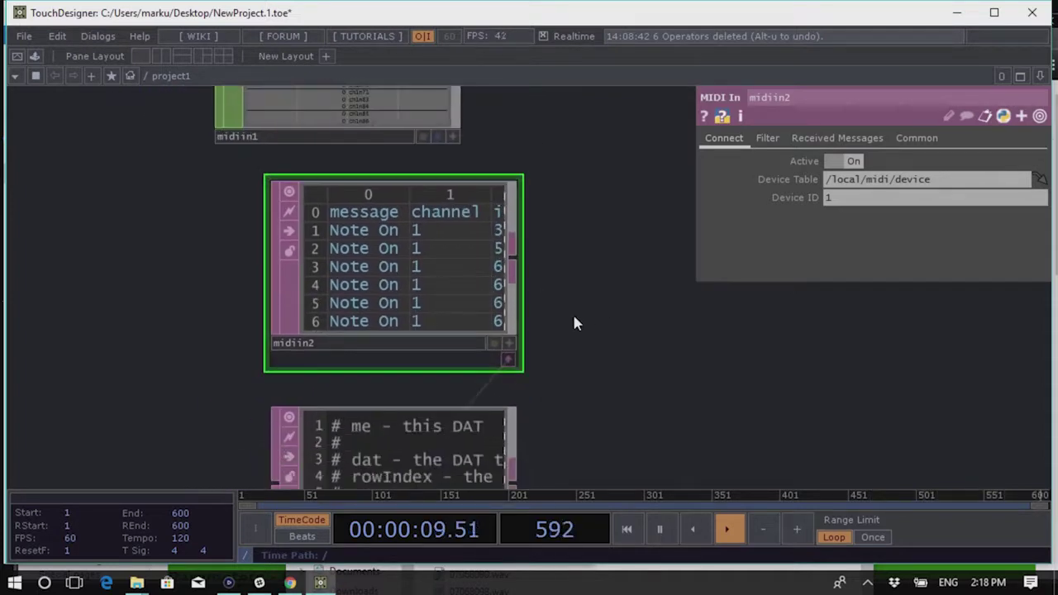
{"action": "scroll", "coordinate": [467, 300], "scroll_direction": "up", "scroll_amount": 4}
{"action": "scroll", "coordinate": [467, 305], "scroll_direction": "down", "scroll_amount": 2}
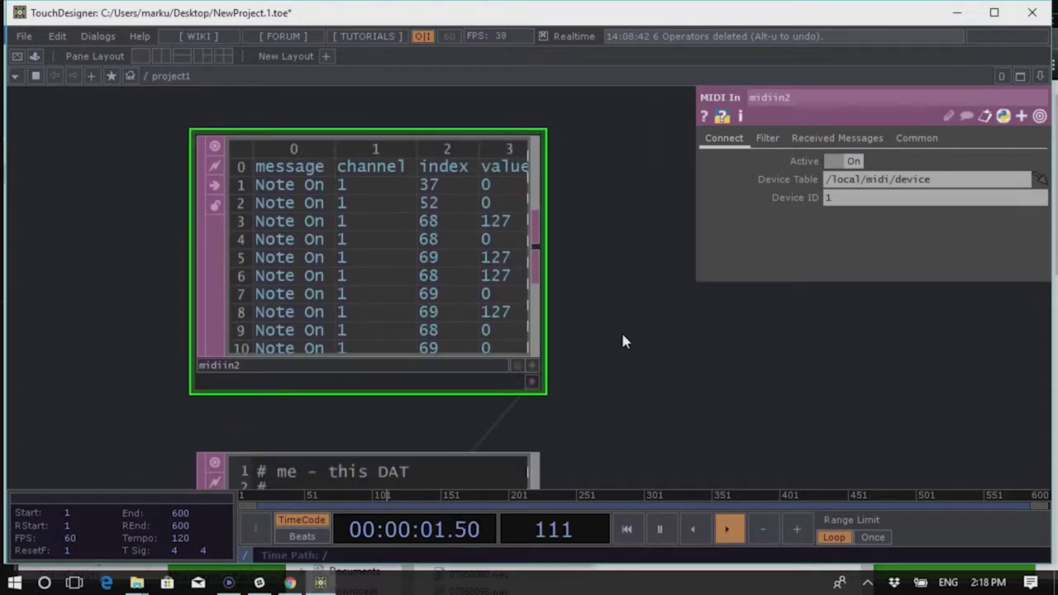
{"action": "left_click_drag", "start_coordinate": [637, 389], "coordinate": [654, 290]}
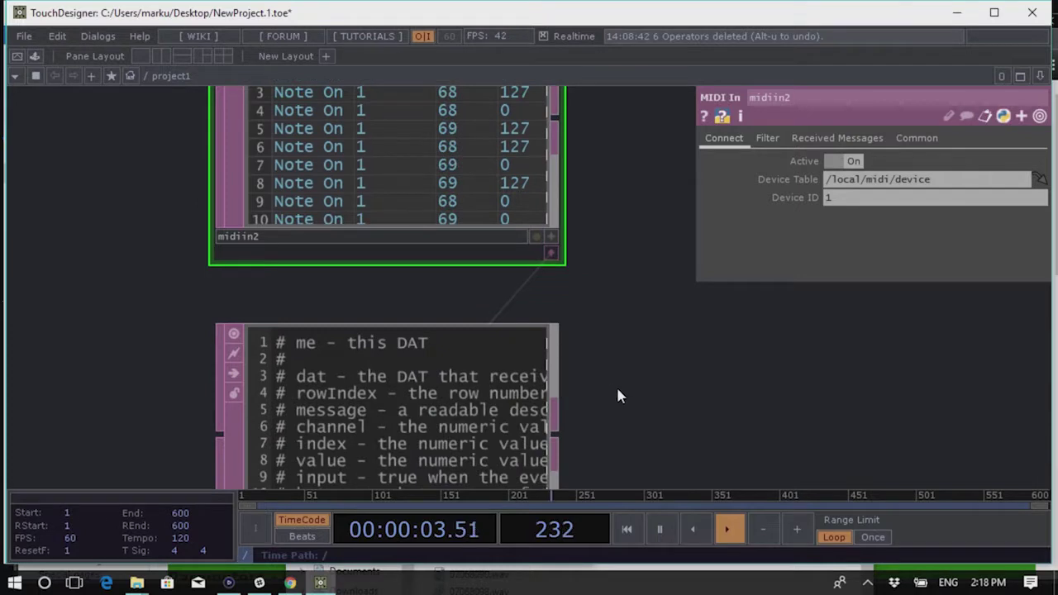
{"action": "left_click_drag", "start_coordinate": [616, 384], "coordinate": [635, 284]}
{"action": "scroll", "coordinate": [368, 434], "scroll_direction": "up", "scroll_amount": 3}
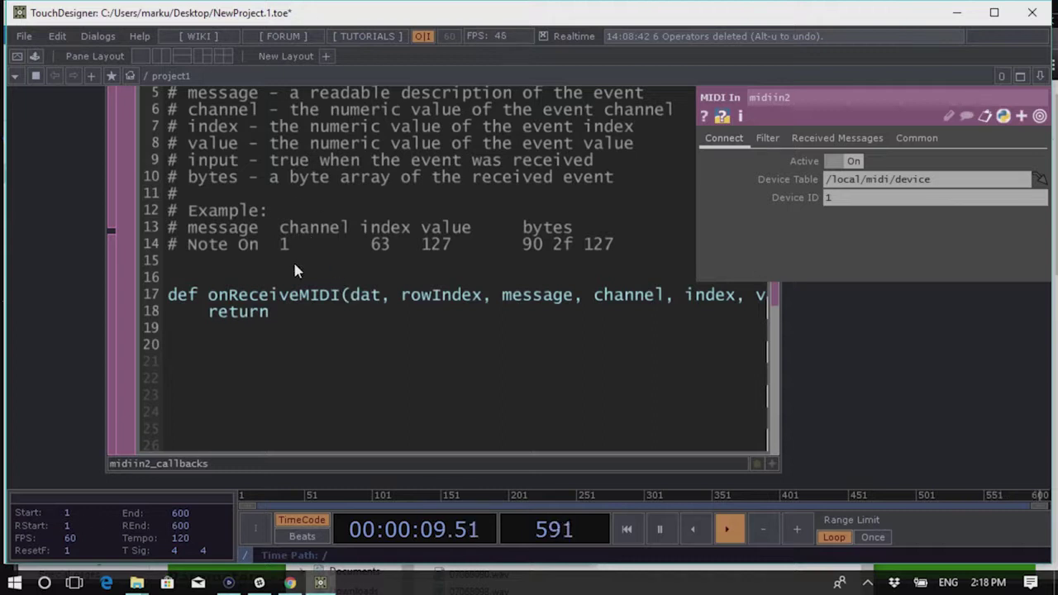
Insert print('hello') above the return line of the onReceiveMIDI function in midiin2_callbacks
{"action": "left_click", "coordinate": [177, 305]}
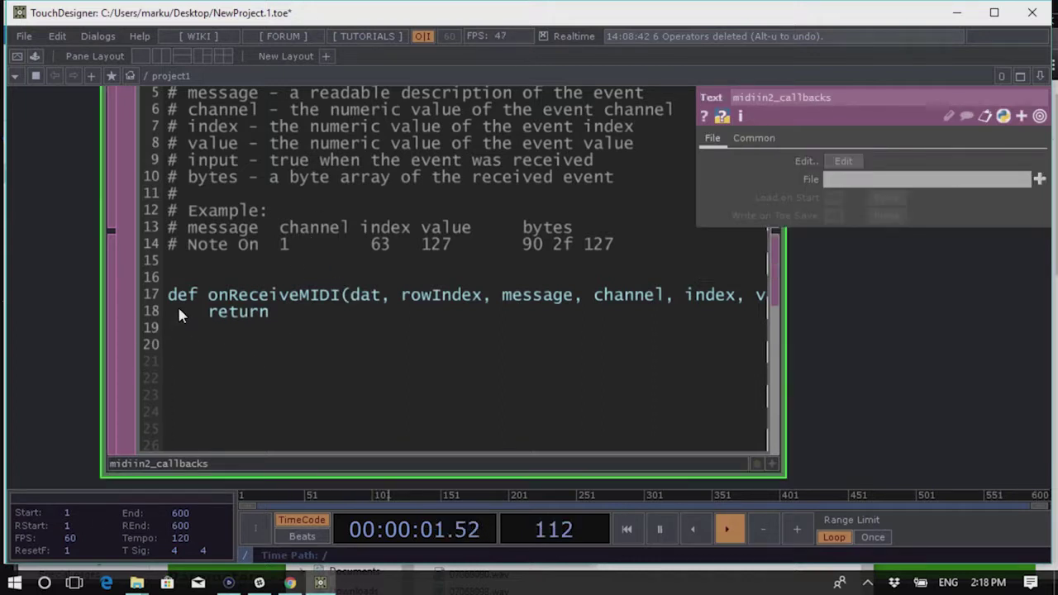
{"action": "key", "text": "Return"}
{"action": "key", "text": "Up"}
{"action": "key", "text": "Tab"}
{"action": "type", "text": "prit()"}
{"action": "key", "text": "BackSpace"}
{"action": "type", "text": "nt"}
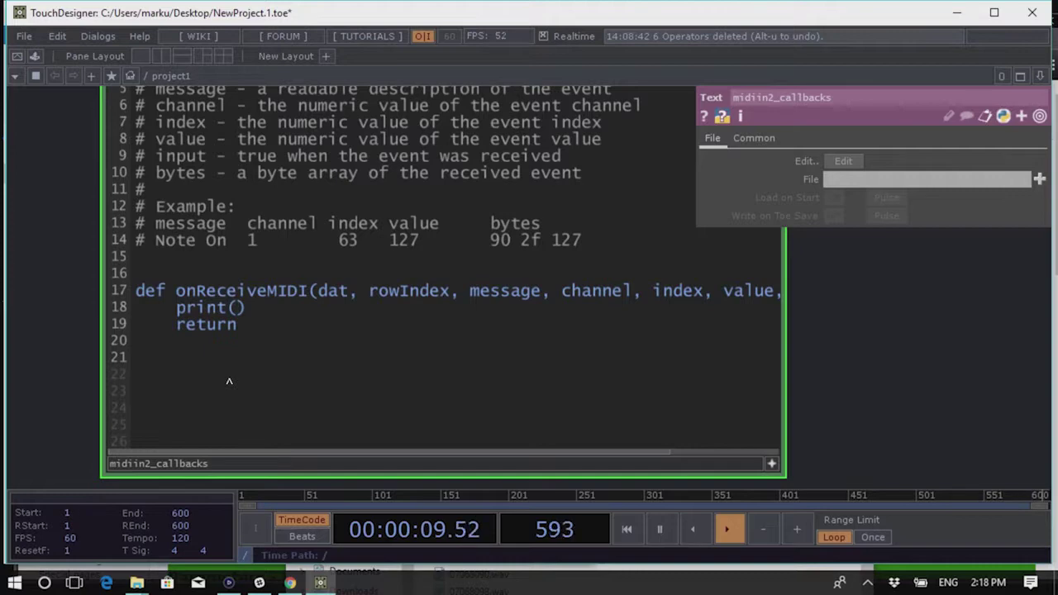
{"action": "type", "text": "''"}
{"action": "type", "text": "hello"}
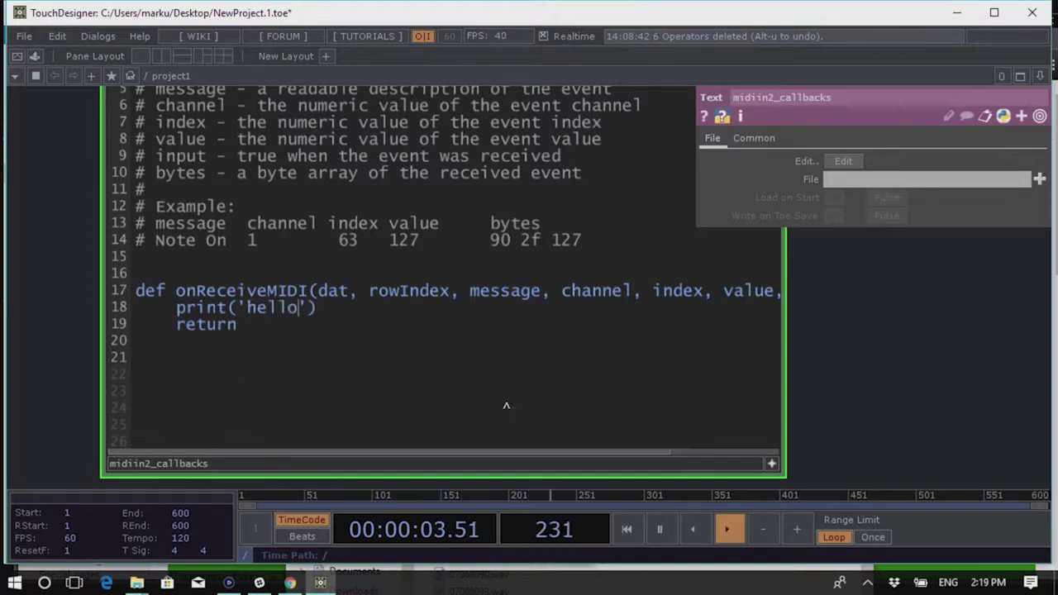
Check the callback's printed output in the Textport, and close the Textport again
{"action": "scroll", "coordinate": [503, 410], "scroll_direction": "down", "scroll_amount": 2}
{"action": "key", "text": "alt+t"}
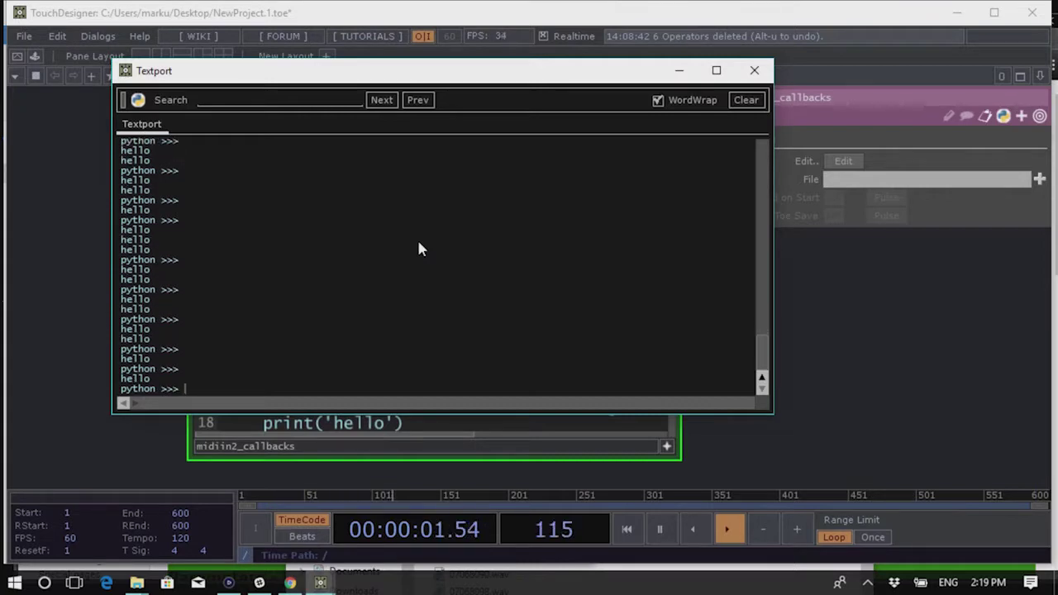
{"action": "left_click", "coordinate": [755, 69]}
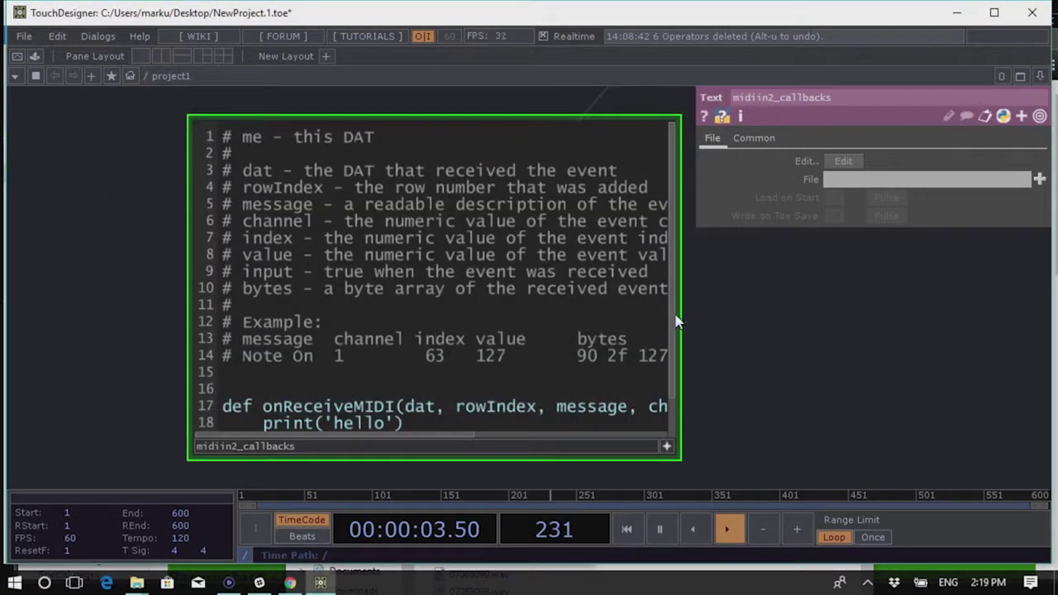
Delete the MIDI In DAT and its callback script, keeping the MIDI In CHOP
{"action": "scroll", "coordinate": [494, 355], "scroll_direction": "down", "scroll_amount": 1}
{"action": "scroll", "coordinate": [788, 340], "scroll_direction": "down", "scroll_amount": 8}
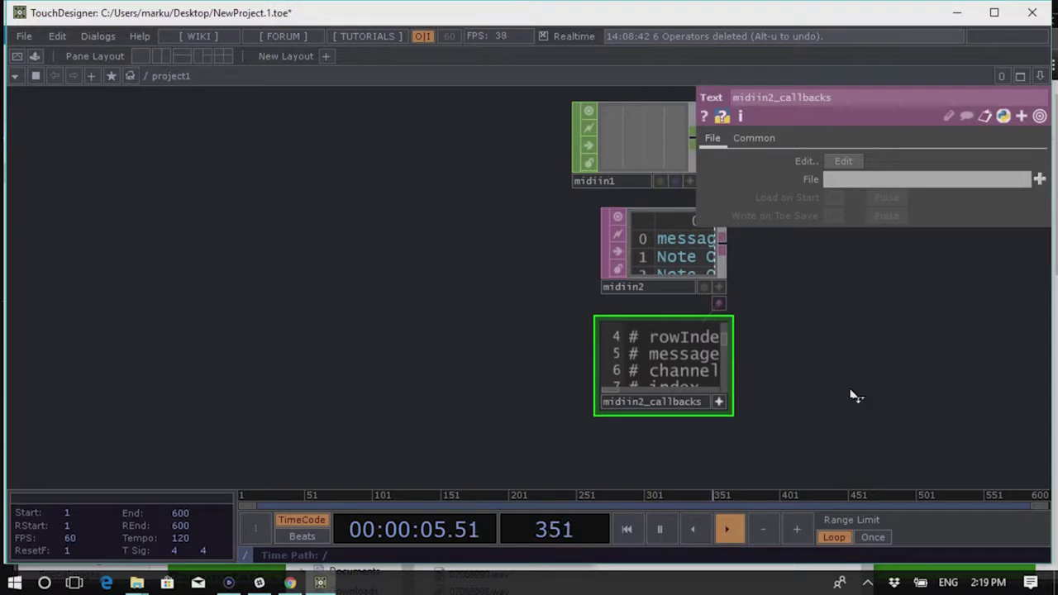
{"action": "right_click", "coordinate": [463, 356]}
{"action": "left_click", "coordinate": [501, 420]}
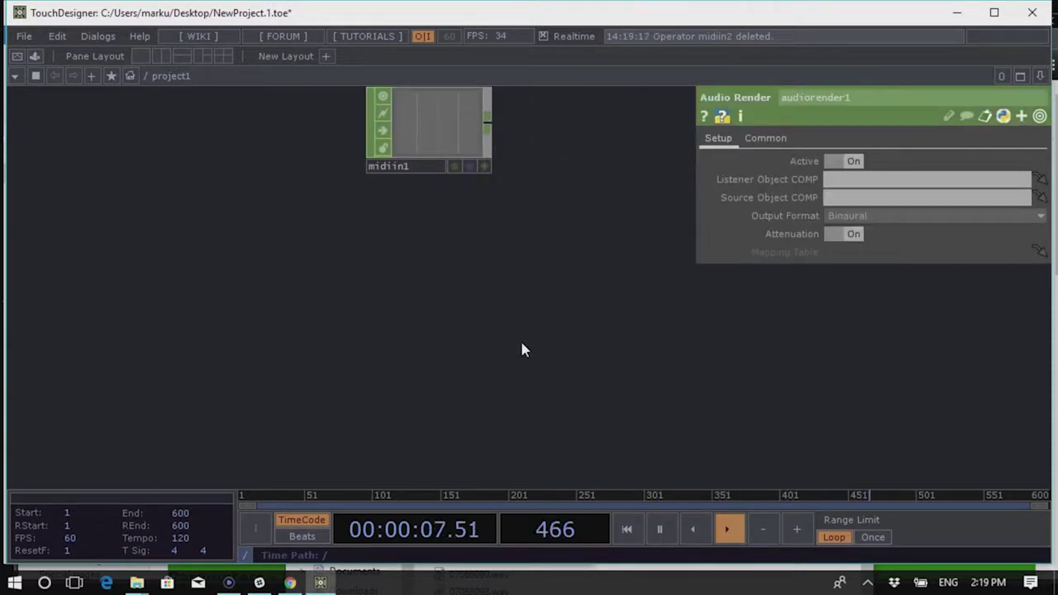
Add a Noise CHOP to the network below the MIDI In CHOP
{"action": "key", "text": "Tab"}
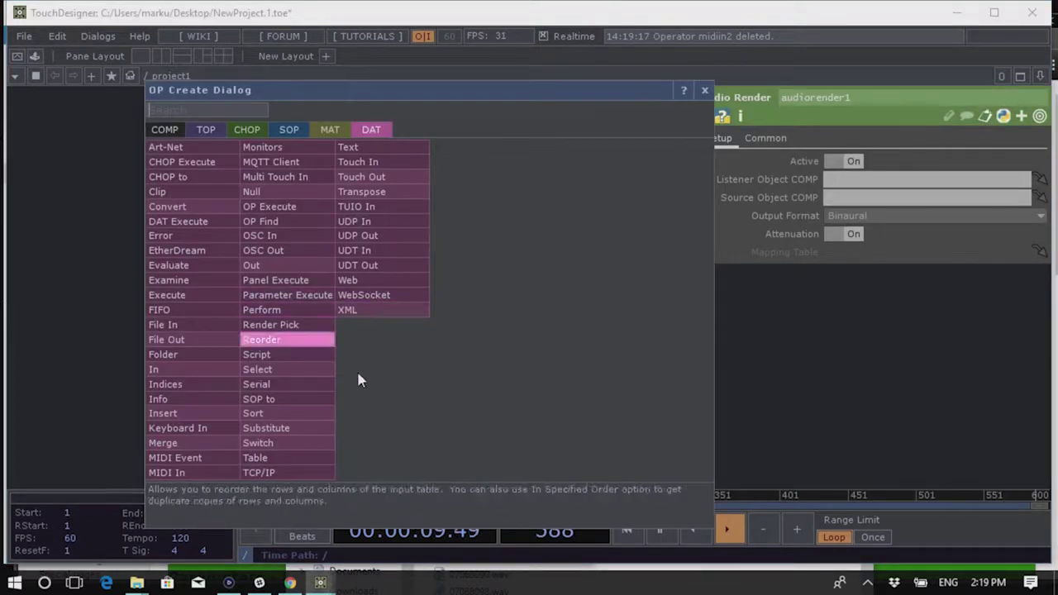
{"action": "left_click", "coordinate": [251, 130]}
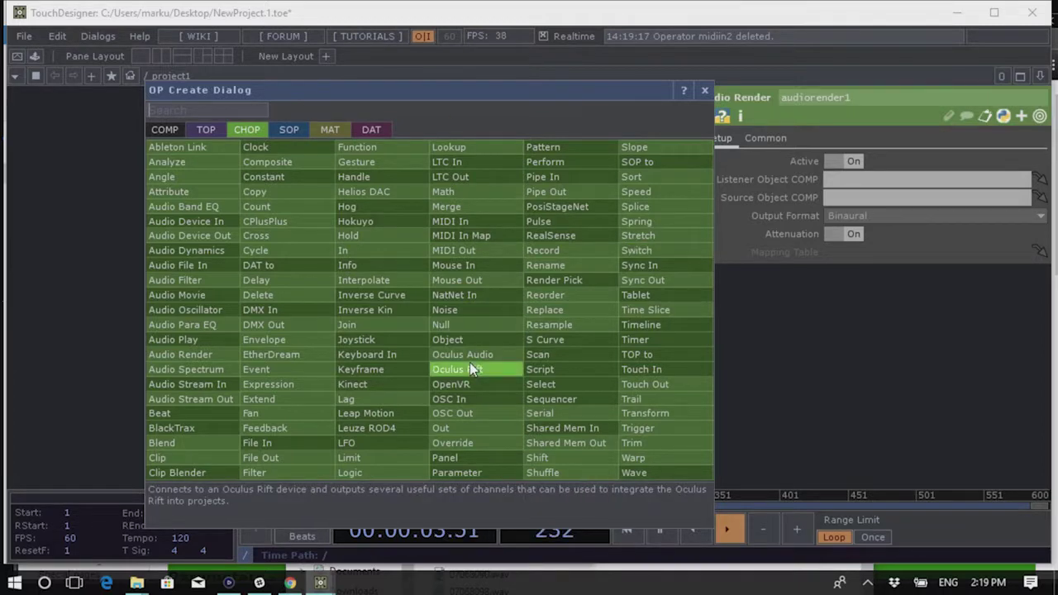
{"action": "type", "text": "n"}
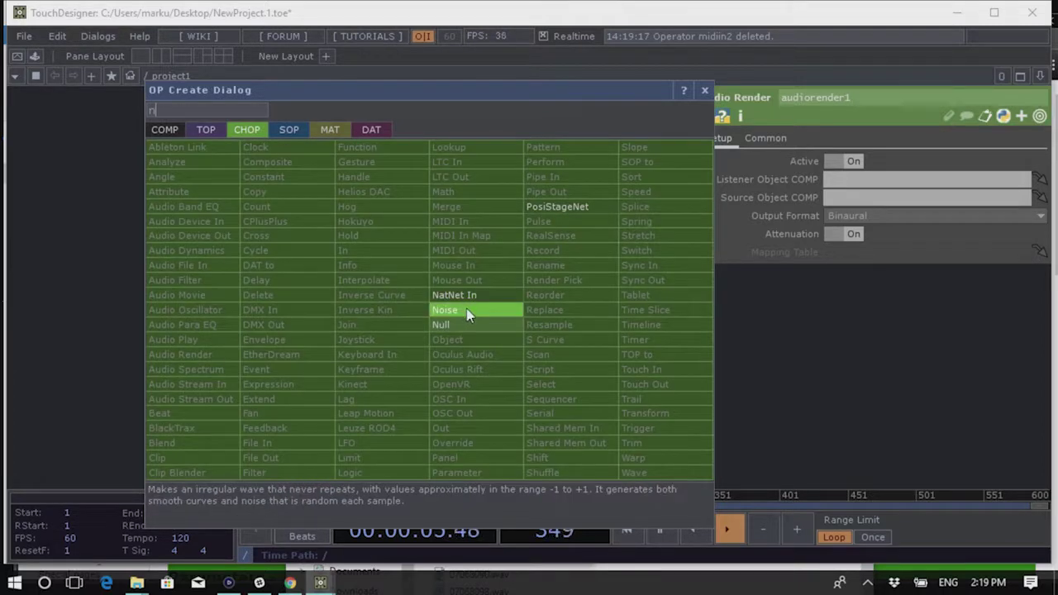
{"action": "left_click", "coordinate": [466, 309]}
{"action": "left_click", "coordinate": [421, 297]}
{"action": "scroll", "coordinate": [446, 339], "scroll_direction": "up", "scroll_amount": 5}
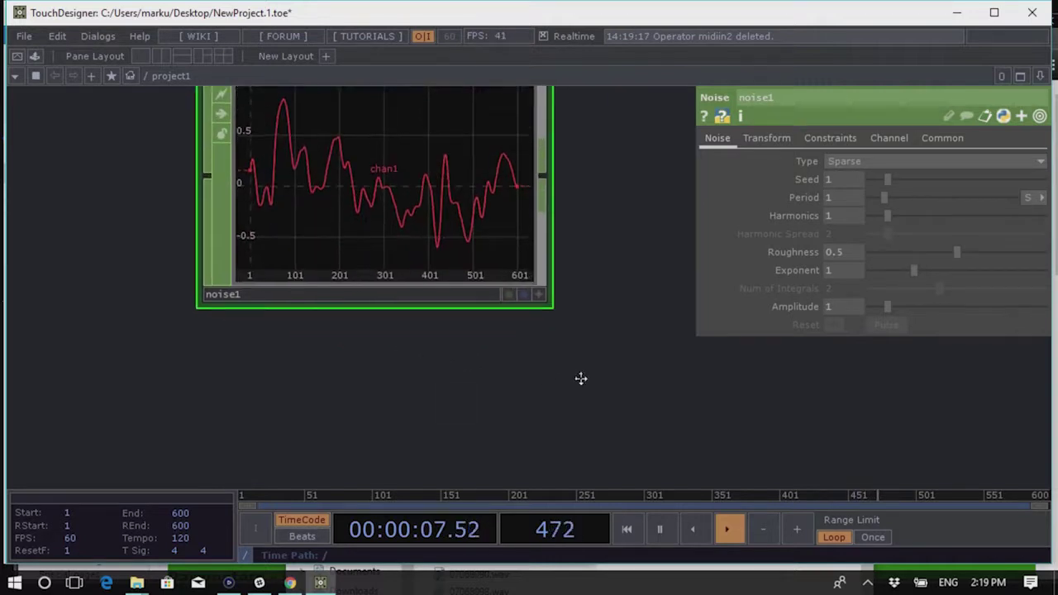
Set the Noise CHOP's period to 1.92 and inspect its waveform
{"action": "mouse_move", "coordinate": [885, 200]}
{"action": "left_mouse_down"}
{"action": "mouse_move", "coordinate": [949, 203]}
{"action": "mouse_move", "coordinate": [901, 198]}
{"action": "left_mouse_up"}
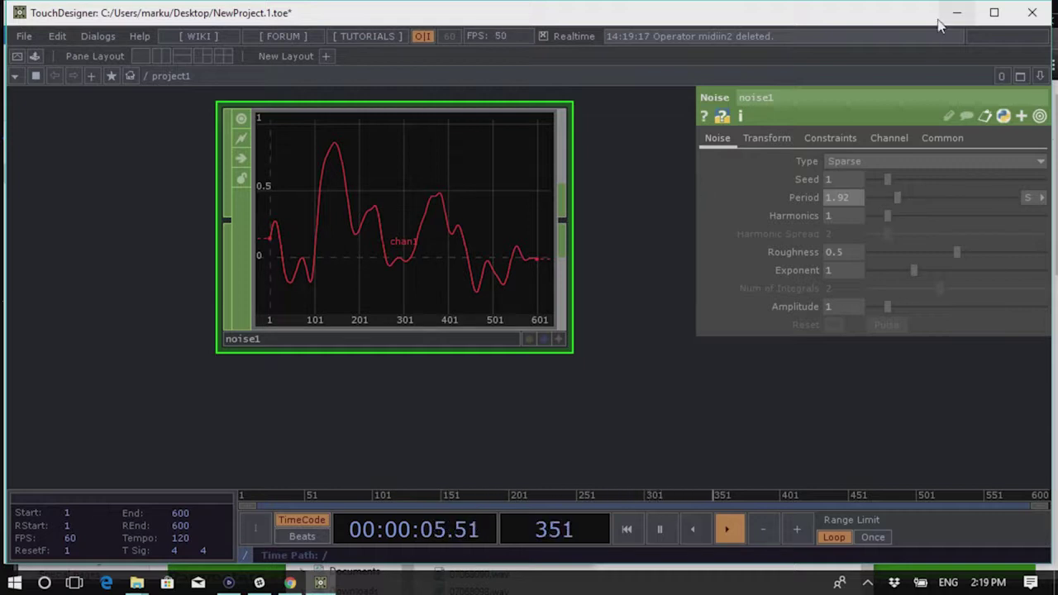
{"action": "left_click_drag", "start_coordinate": [645, 235], "coordinate": [618, 251]}
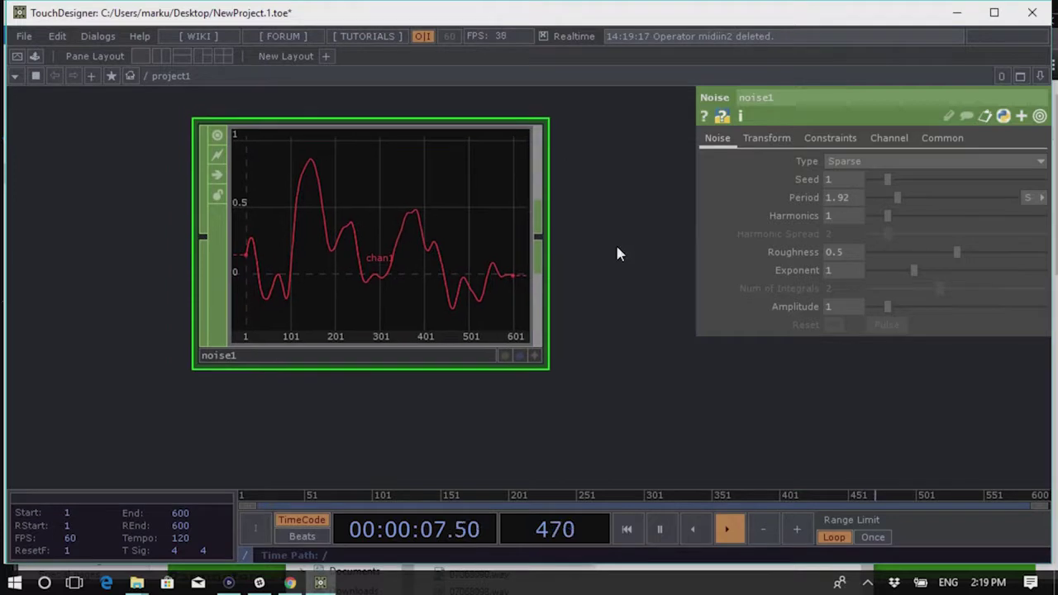
{"action": "scroll", "coordinate": [496, 291], "scroll_direction": "down", "scroll_amount": 3}
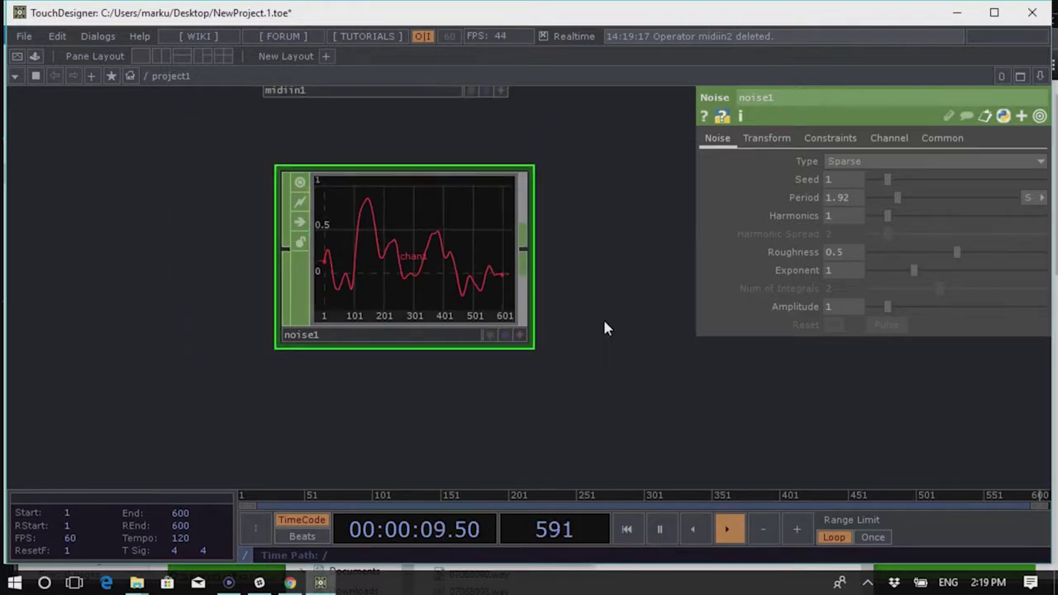
{"action": "left_click_drag", "start_coordinate": [616, 385], "coordinate": [596, 316]}
{"action": "scroll", "coordinate": [388, 211], "scroll_direction": "down", "scroll_amount": 3}
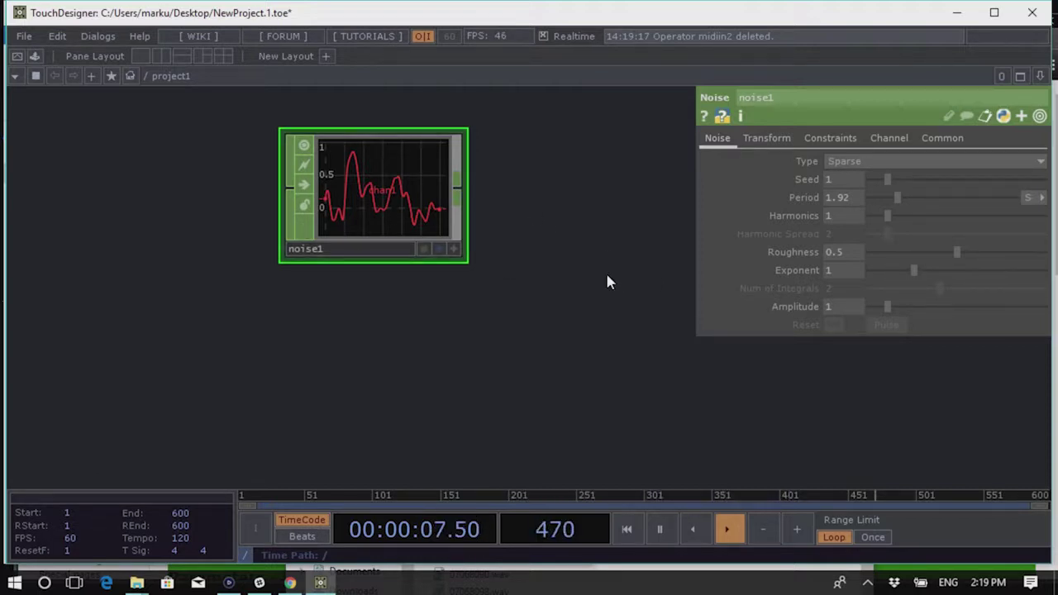
{"action": "scroll", "coordinate": [371, 189], "scroll_direction": "up", "scroll_amount": 2}
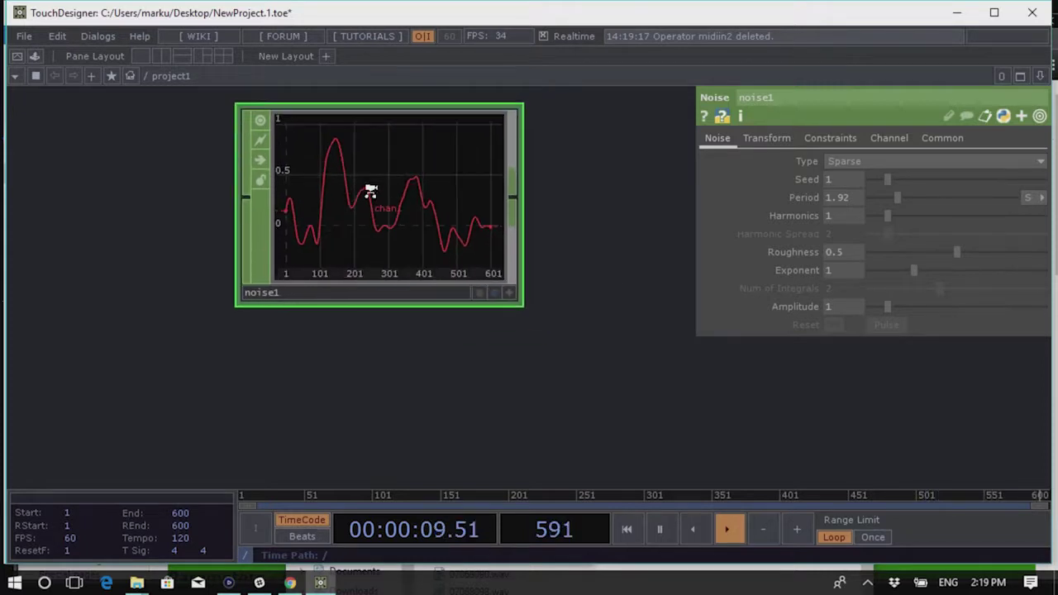
{"action": "scroll", "coordinate": [371, 189], "scroll_direction": "down", "scroll_amount": 5}
{"action": "scroll", "coordinate": [382, 198], "scroll_direction": "up", "scroll_amount": 3}
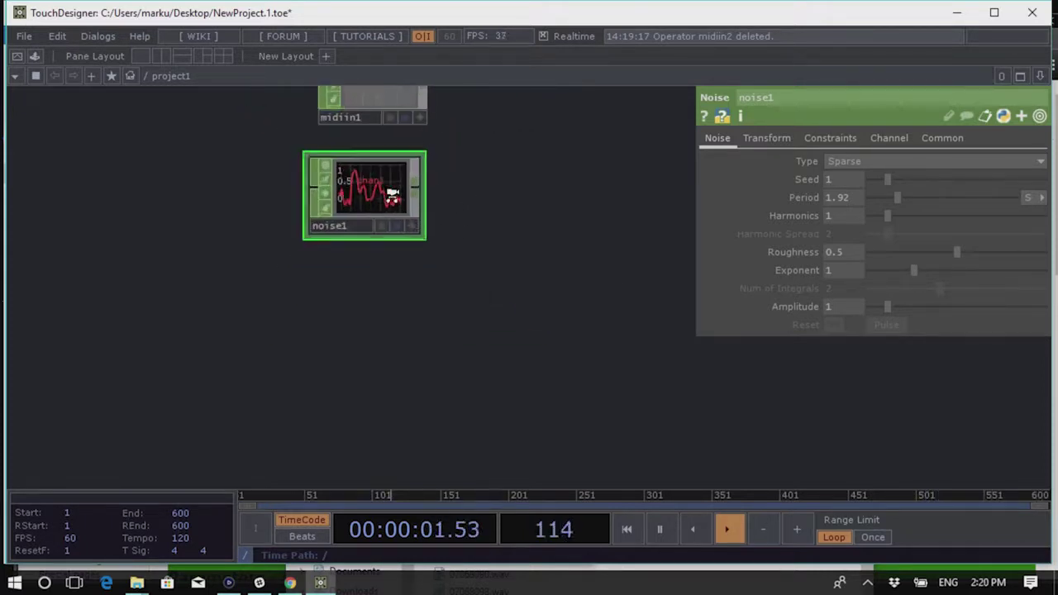
Try the Random type on the Noise CHOP
{"action": "left_click", "coordinate": [855, 161]}
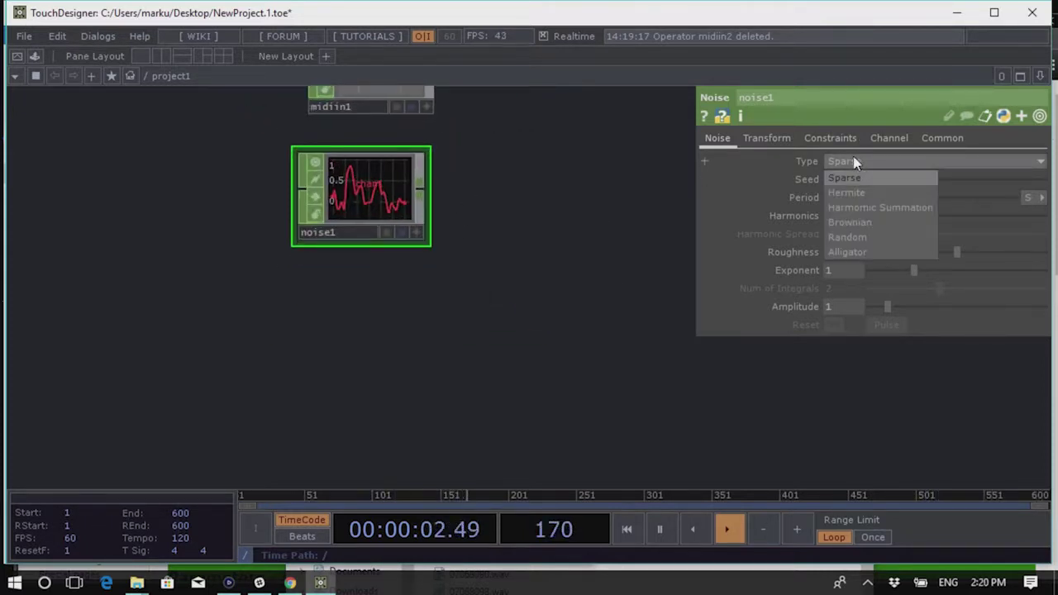
{"action": "left_click", "coordinate": [859, 238]}
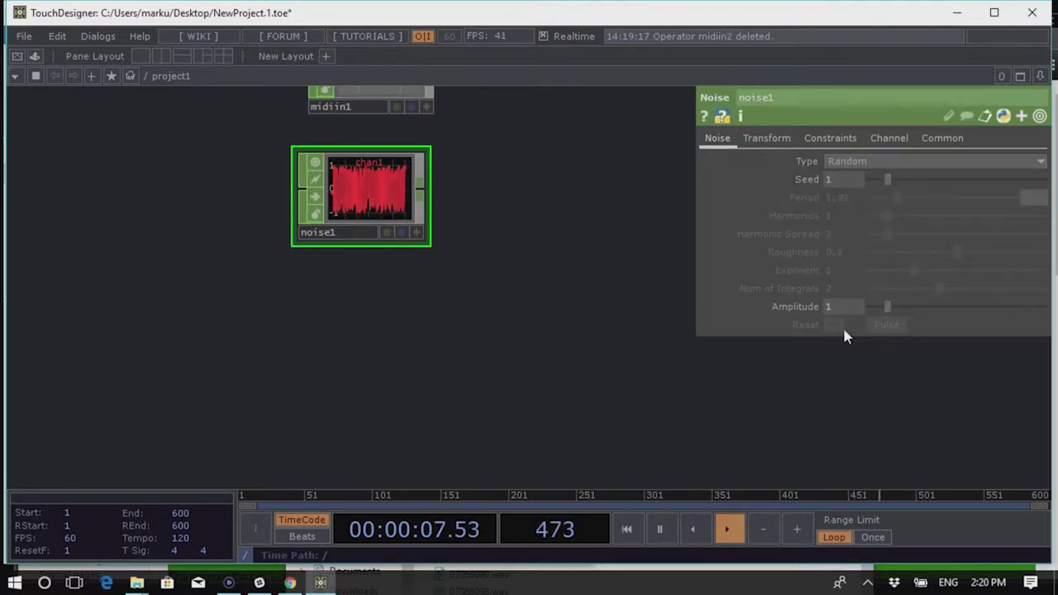
{"action": "left_click_drag", "start_coordinate": [445, 300], "coordinate": [485, 160]}
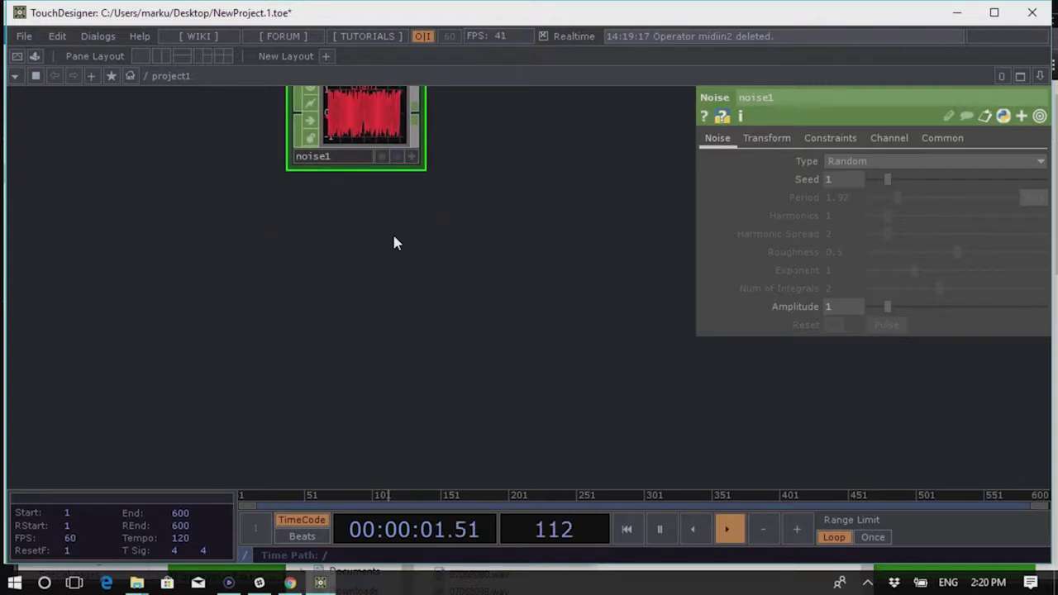
{"action": "key", "text": "Tab"}
{"action": "key", "text": "Escape"}
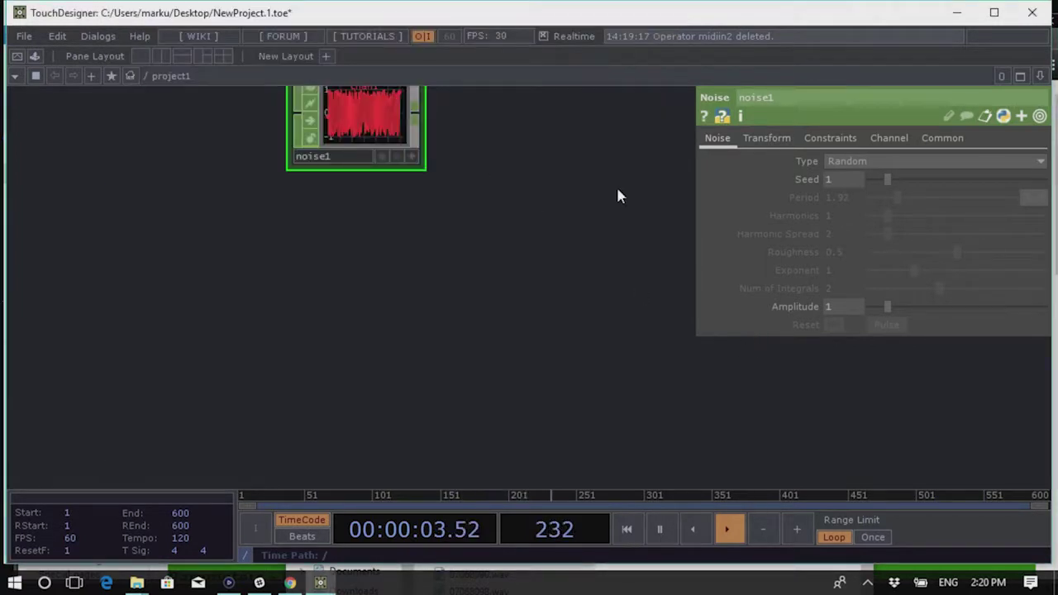
Set the Noise CHOP's type to Hermite and its Z translation to 32
{"action": "left_click", "coordinate": [857, 164]}
{"action": "left_click", "coordinate": [864, 195]}
{"action": "left_click", "coordinate": [765, 139]}
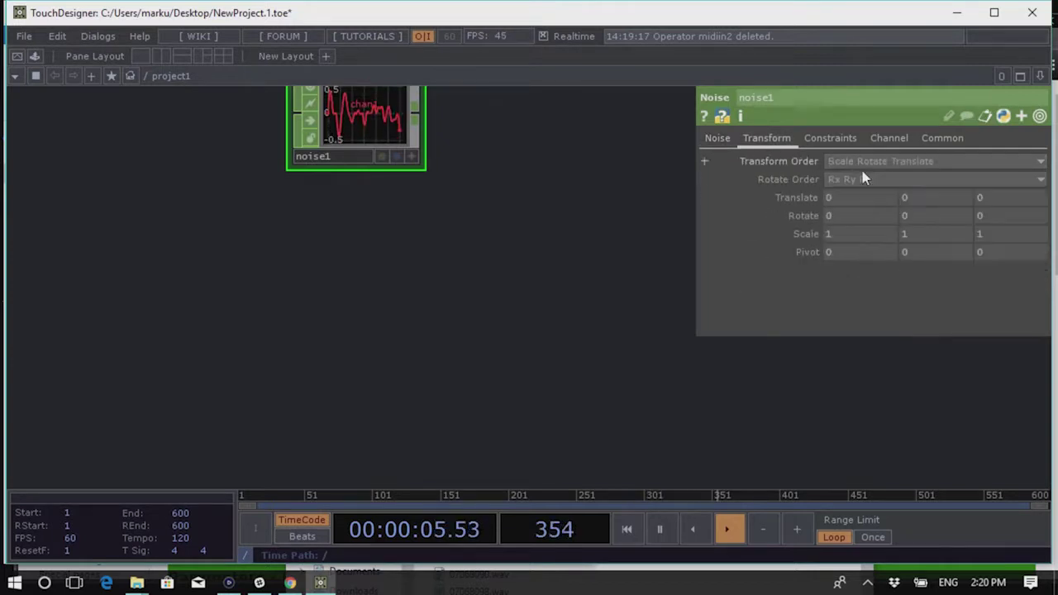
{"action": "scroll", "coordinate": [496, 289], "scroll_direction": "up", "scroll_amount": 5}
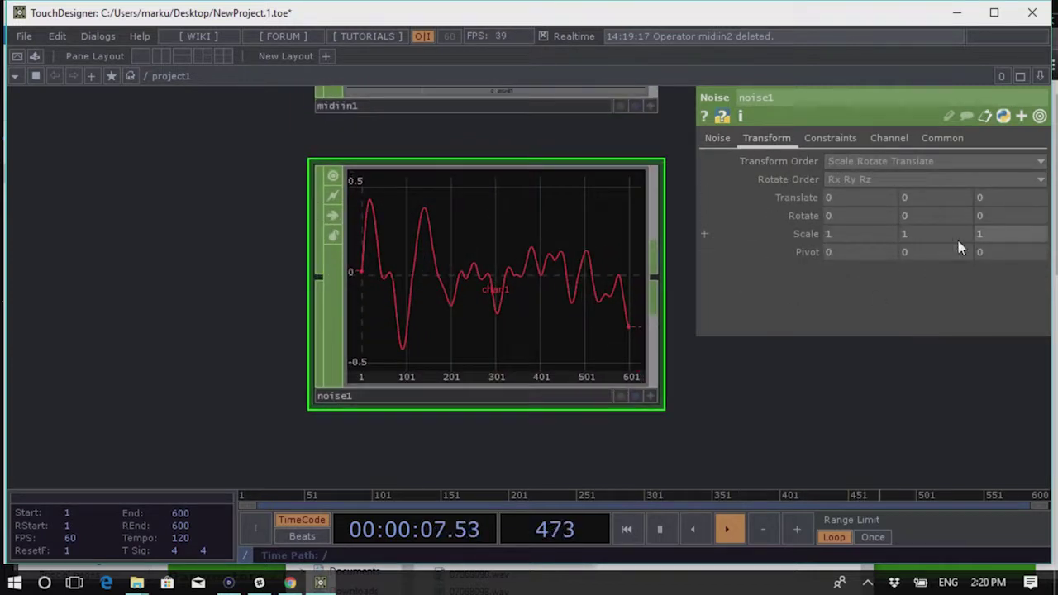
{"action": "middle_click", "coordinate": [979, 198]}
{"action": "mouse_move", "coordinate": [988, 197]}
{"action": "middle_mouse_down"}
{"action": "mouse_move", "coordinate": [998, 173]}
{"action": "mouse_move", "coordinate": [989, 177]}
{"action": "middle_mouse_up"}
{"action": "scroll", "coordinate": [353, 323], "scroll_direction": "down", "scroll_amount": 5}
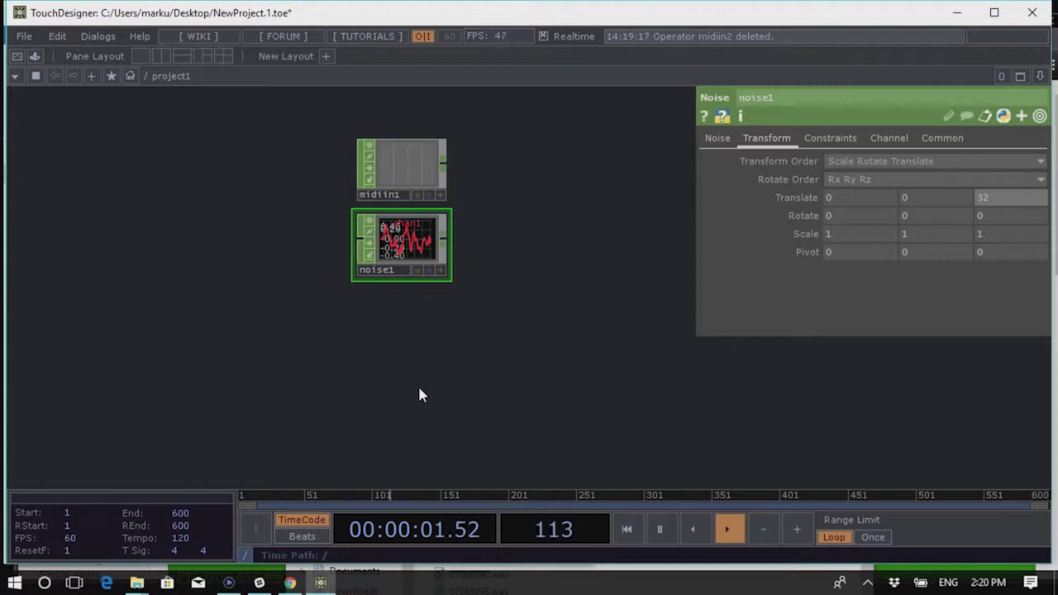
Add an Audio Oscillator CHOP below the Noise CHOP
{"action": "double_click", "coordinate": [376, 315]}
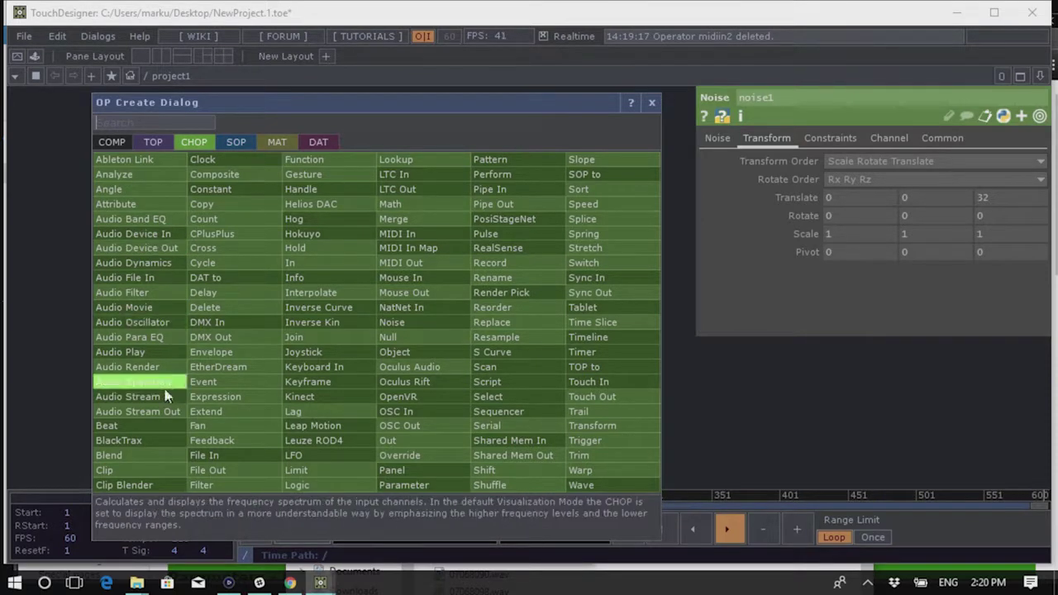
{"action": "left_click", "coordinate": [157, 322]}
{"action": "left_click", "coordinate": [417, 337]}
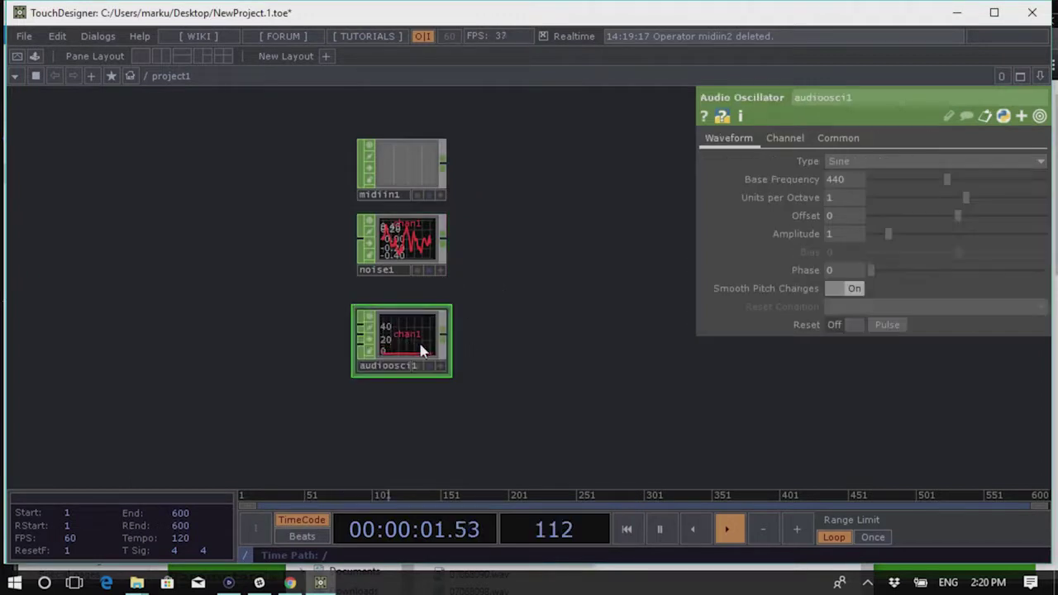
{"action": "scroll", "coordinate": [413, 389], "scroll_direction": "up", "scroll_amount": 4}
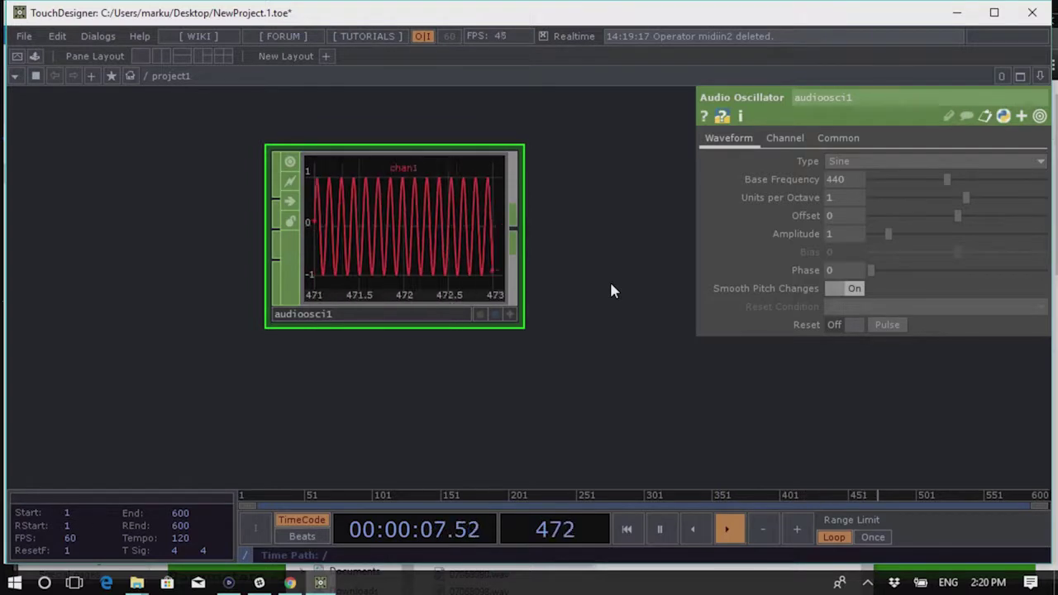
Set the Audio Oscillator's waveform type to White Noise and compare its signal with the Noise CHOP's
{"action": "left_click", "coordinate": [841, 160]}
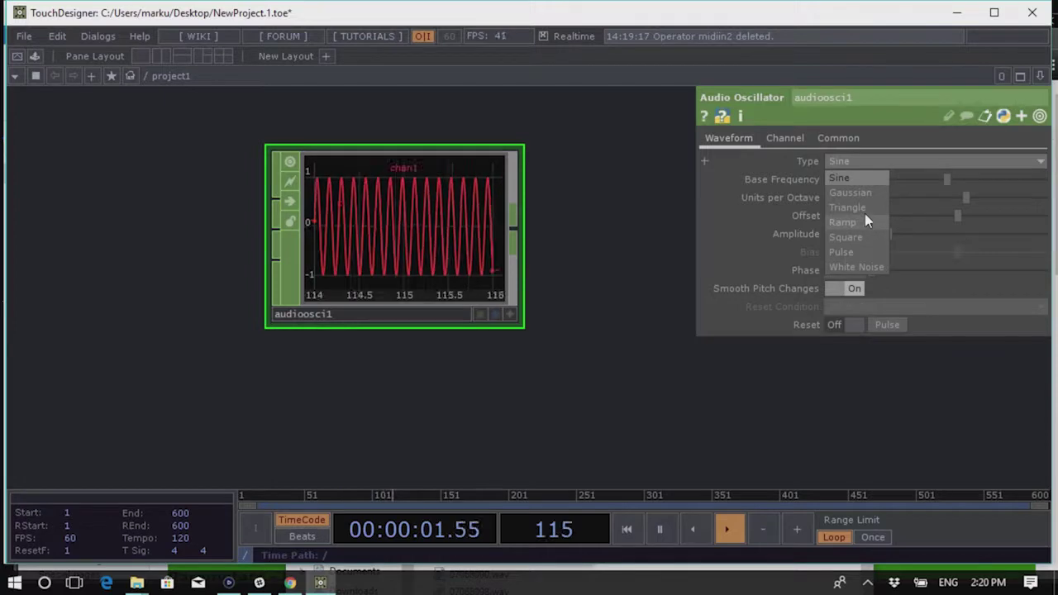
{"action": "left_click", "coordinate": [865, 268]}
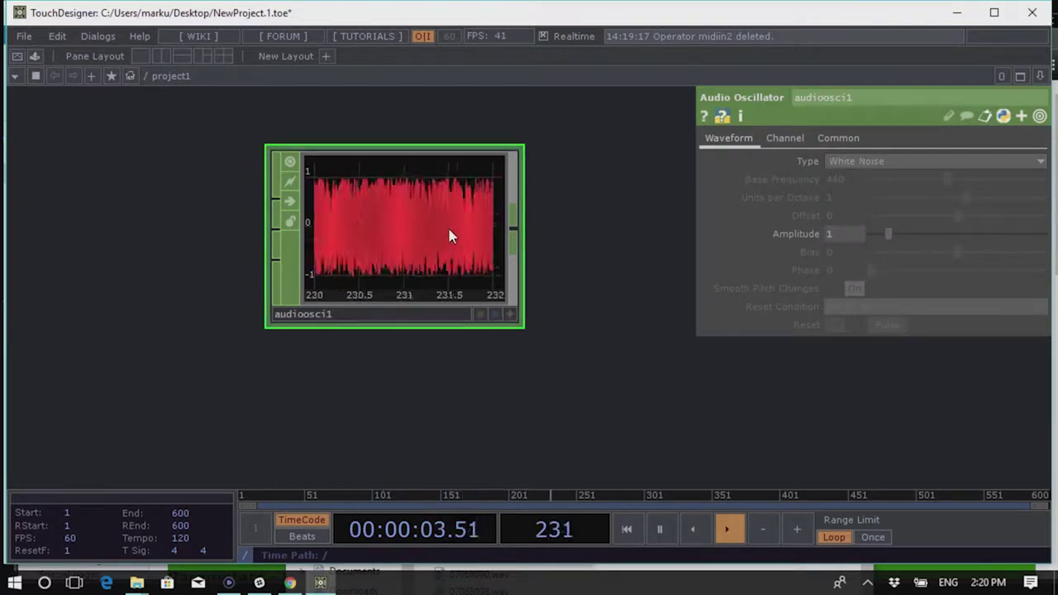
{"action": "scroll", "coordinate": [73, 195], "scroll_direction": "down", "scroll_amount": 5}
{"action": "scroll", "coordinate": [342, 184], "scroll_direction": "up", "scroll_amount": 3}
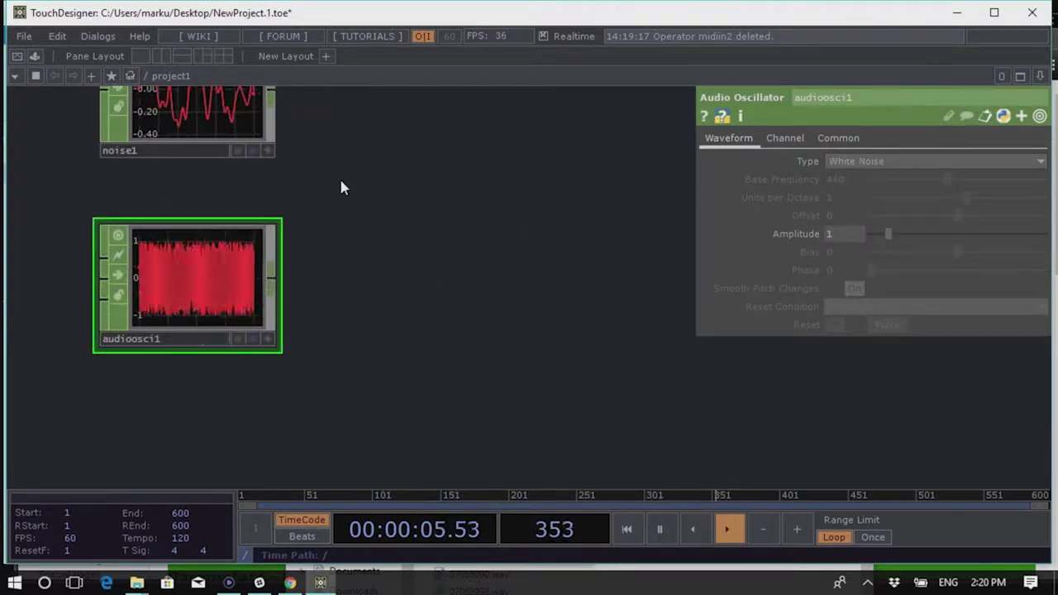
{"action": "left_click_drag", "start_coordinate": [342, 185], "coordinate": [466, 302]}
{"action": "scroll", "coordinate": [335, 216], "scroll_direction": "up", "scroll_amount": 3}
{"action": "scroll", "coordinate": [337, 218], "scroll_direction": "down", "scroll_amount": 3}
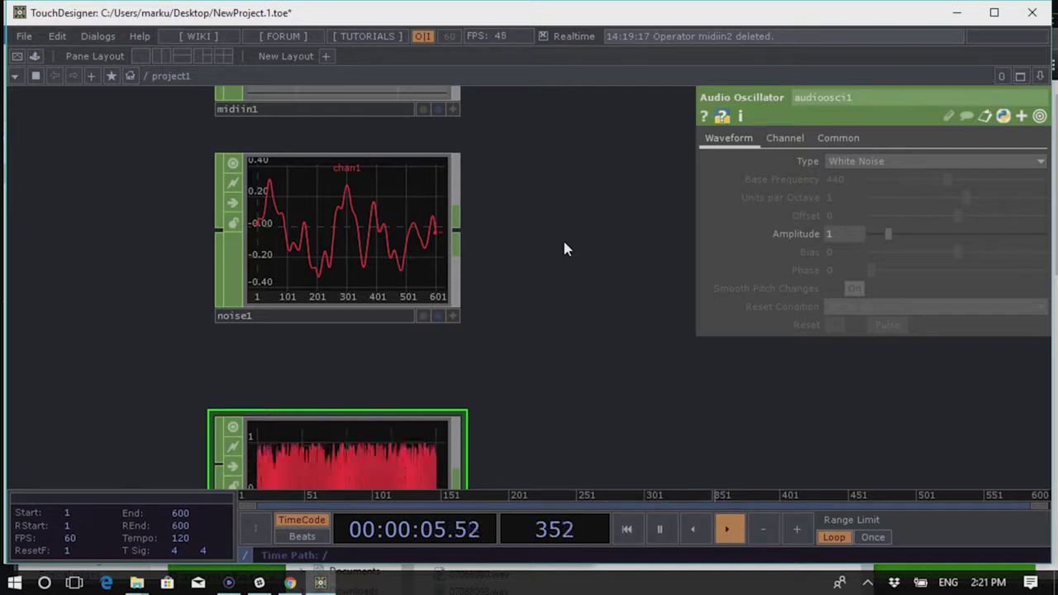
Delete the Audio Oscillator CHOP from the network
{"action": "scroll", "coordinate": [307, 212], "scroll_direction": "down", "scroll_amount": 5}
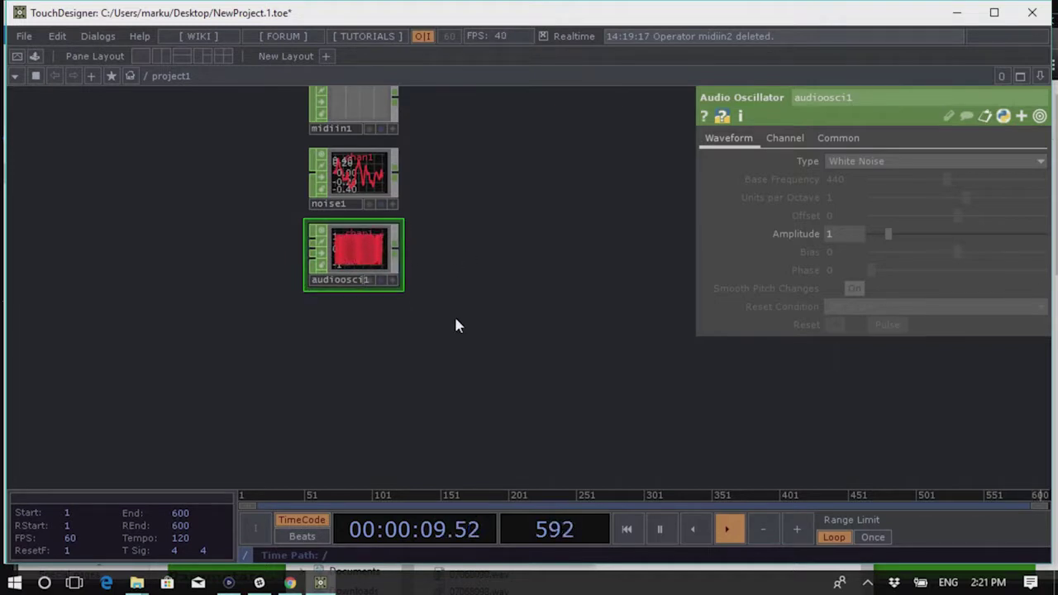
{"action": "left_click_drag", "start_coordinate": [455, 323], "coordinate": [483, 288]}
{"action": "right_click_drag", "start_coordinate": [488, 289], "coordinate": [323, 170]}
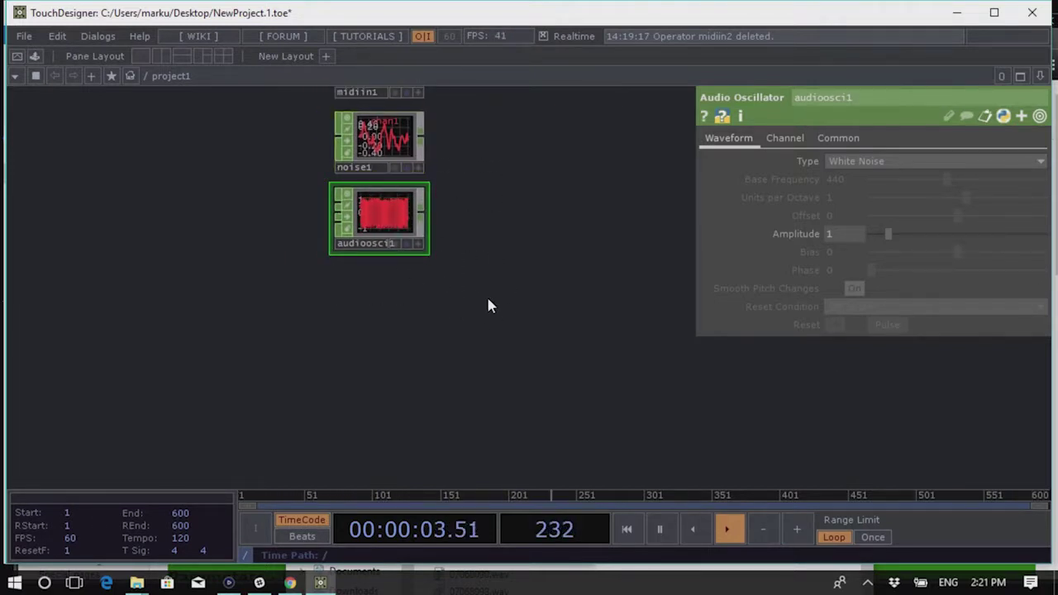
{"action": "key", "text": "Delete"}
Add a Pattern CHOP below the Noise CHOP
{"action": "key", "text": "Tab"}
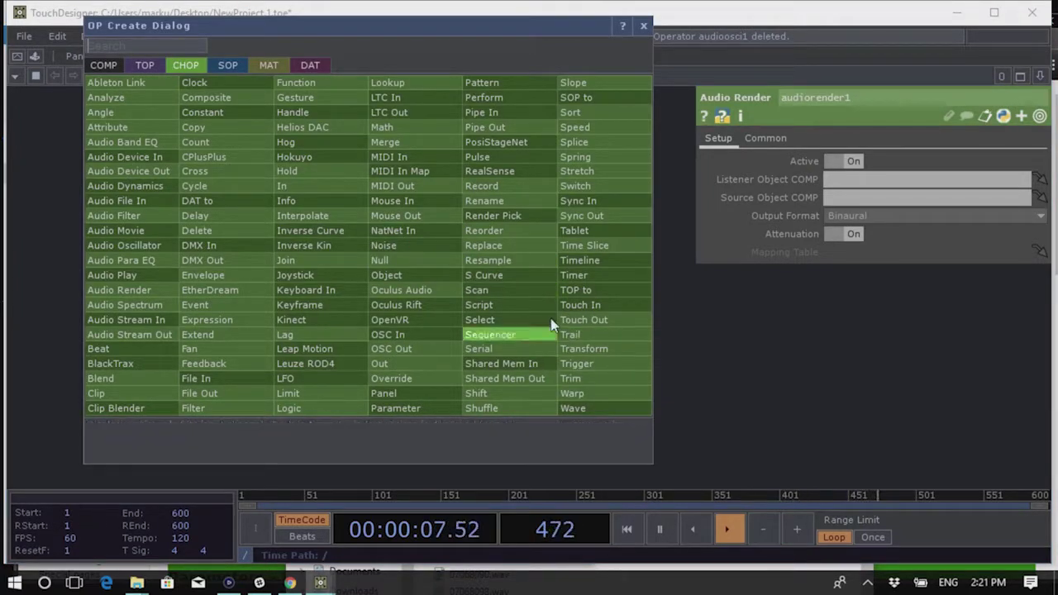
{"action": "left_click", "coordinate": [506, 89]}
{"action": "left_click", "coordinate": [388, 224]}
{"action": "scroll", "coordinate": [395, 216], "scroll_direction": "up", "scroll_amount": 3}
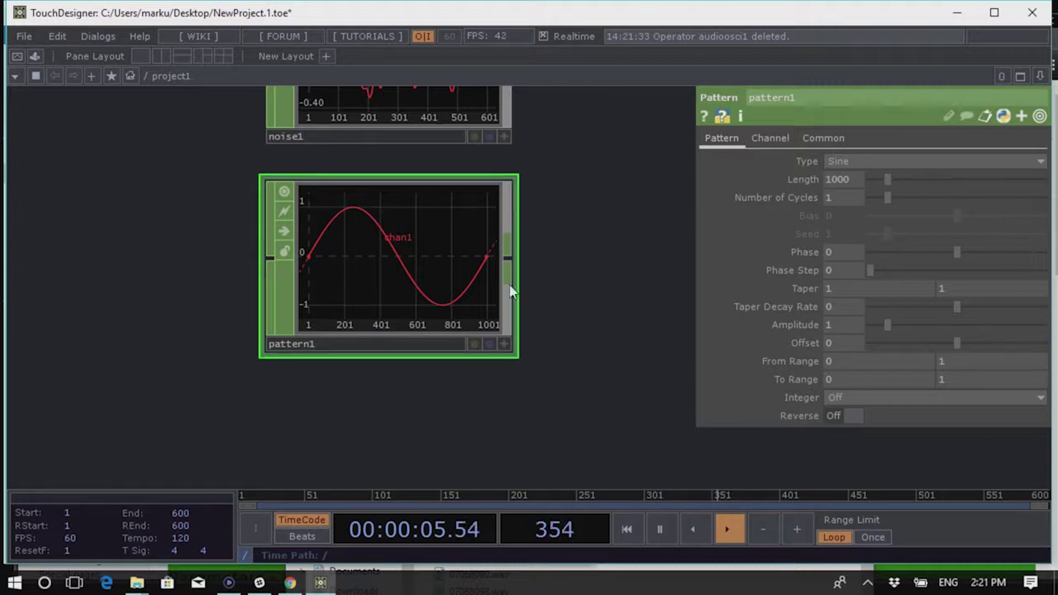
{"action": "left_click_drag", "start_coordinate": [552, 309], "coordinate": [505, 329]}
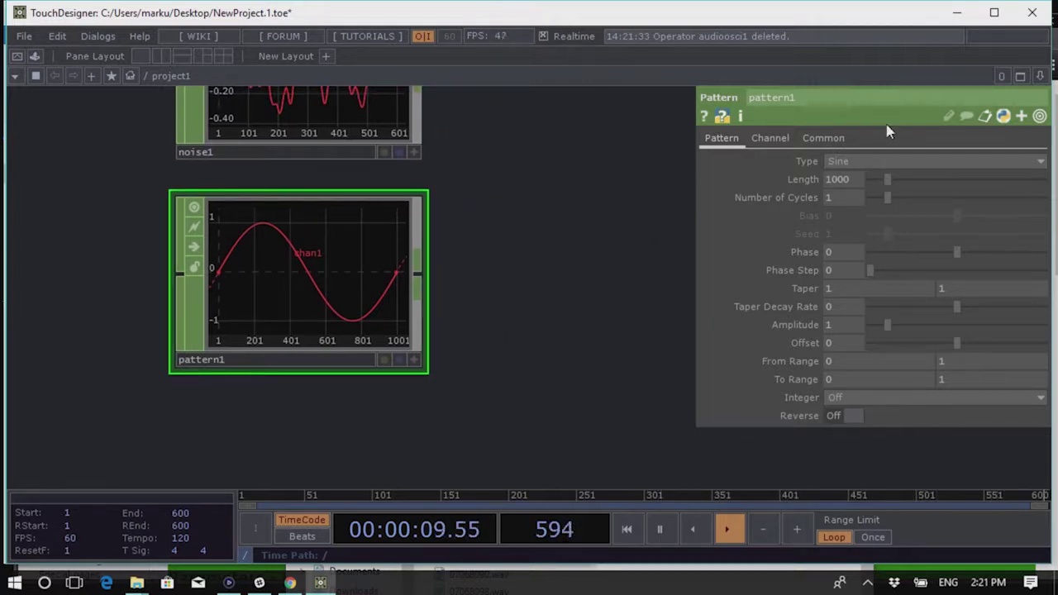
Set the Pattern CHOP's channel names to chan[1-2]
{"action": "left_click", "coordinate": [771, 139]}
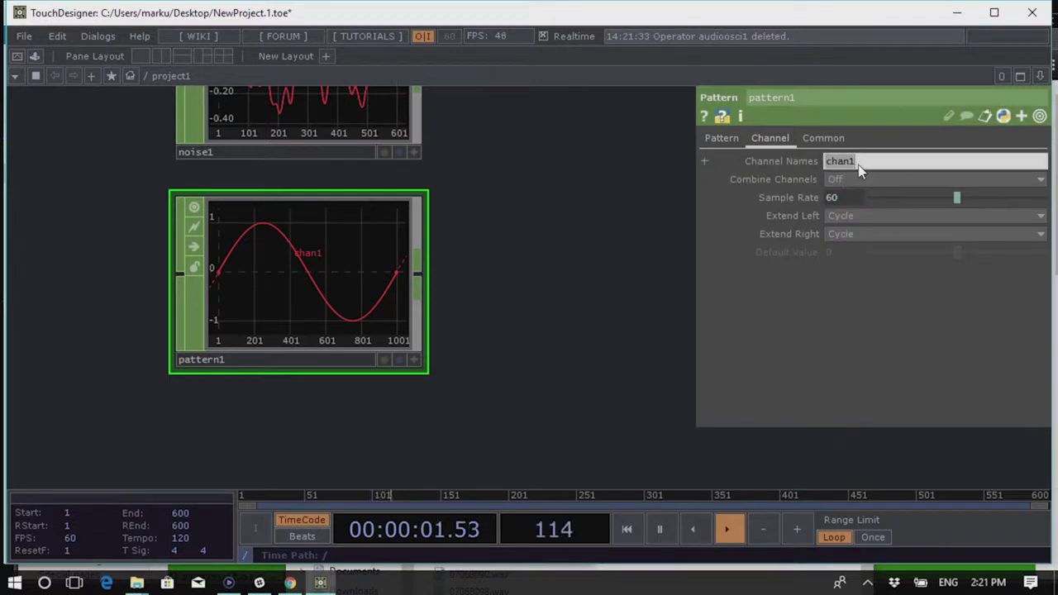
{"action": "type", "text": "c"}
{"action": "type", "text": "han[]1-2"}
{"action": "key", "text": "Return"}
{"action": "left_click_drag", "start_coordinate": [463, 328], "coordinate": [409, 335]}
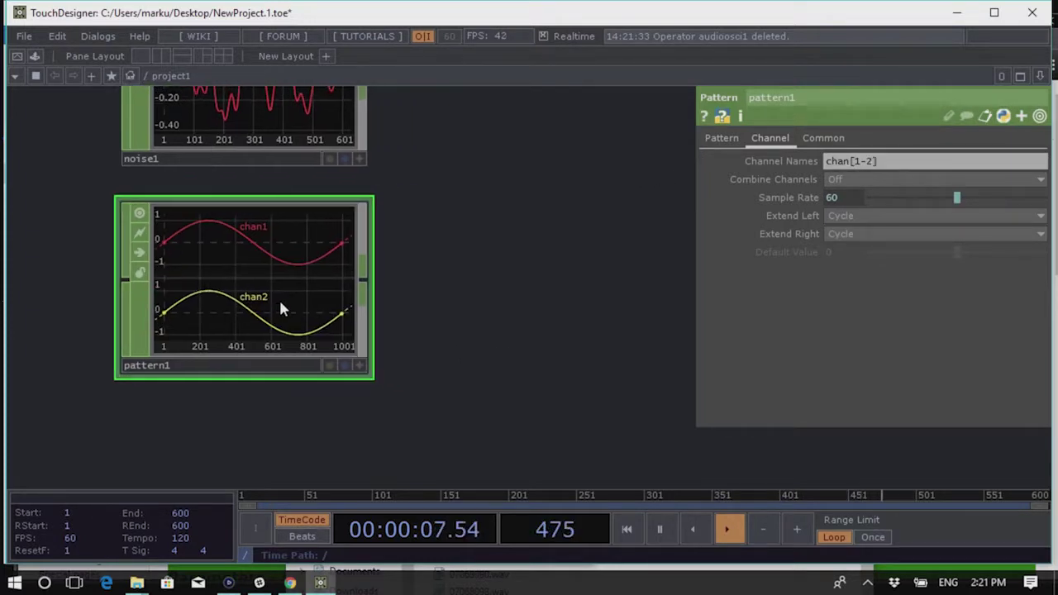
Set the Pattern CHOP's phase step to 0.25 to offset its two channels
{"action": "left_click", "coordinate": [721, 138]}
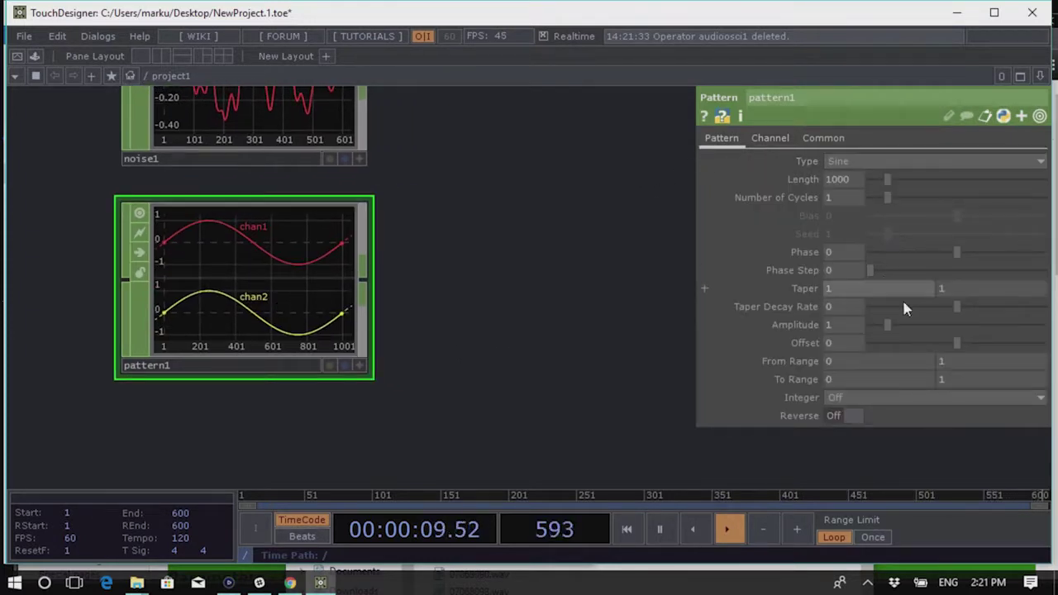
{"action": "middle_click_drag", "start_coordinate": [838, 271], "coordinate": [887, 269]}
{"action": "left_click", "coordinate": [854, 272]}
{"action": "type", "text": "0.25"}
{"action": "key", "text": "Return"}
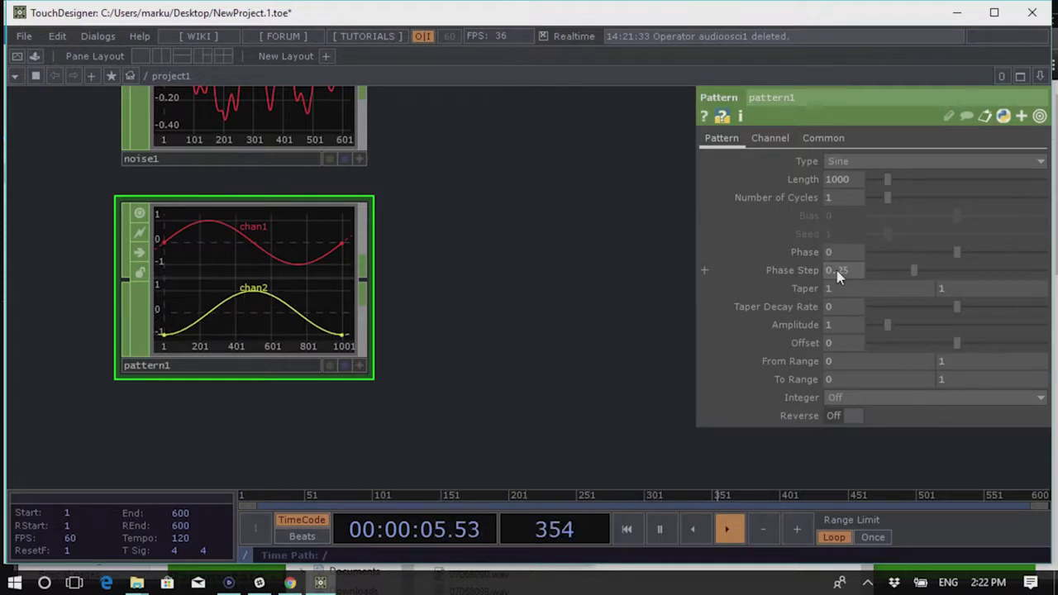
{"action": "left_click_drag", "start_coordinate": [465, 331], "coordinate": [413, 317]}
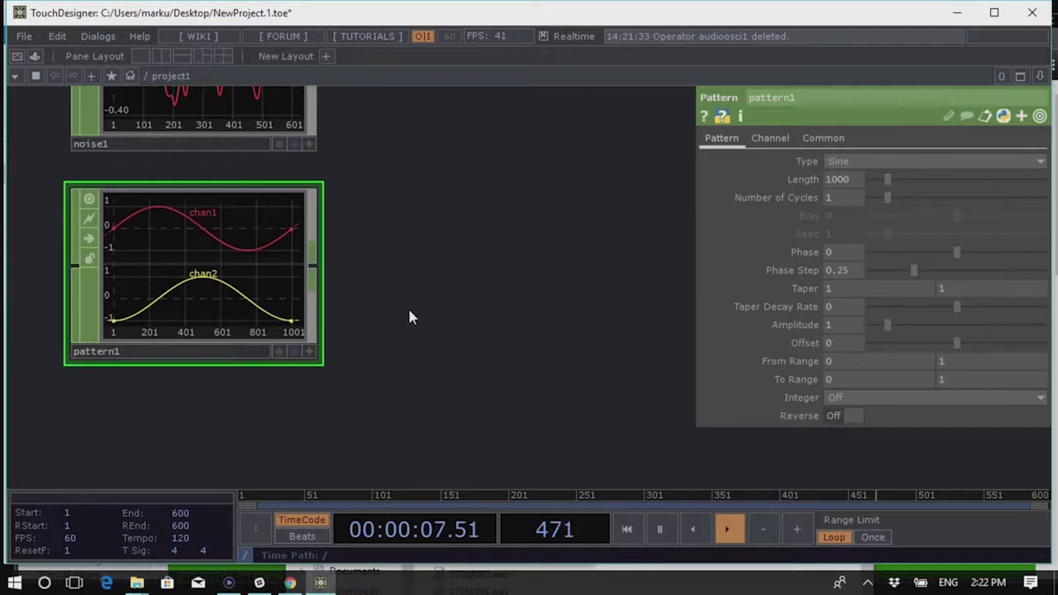
Add a CHOP to SOP beside the Pattern CHOP, using the Pattern CHOP as its source
{"action": "key", "text": "Tab"}
{"action": "left_click", "coordinate": [161, 89]}
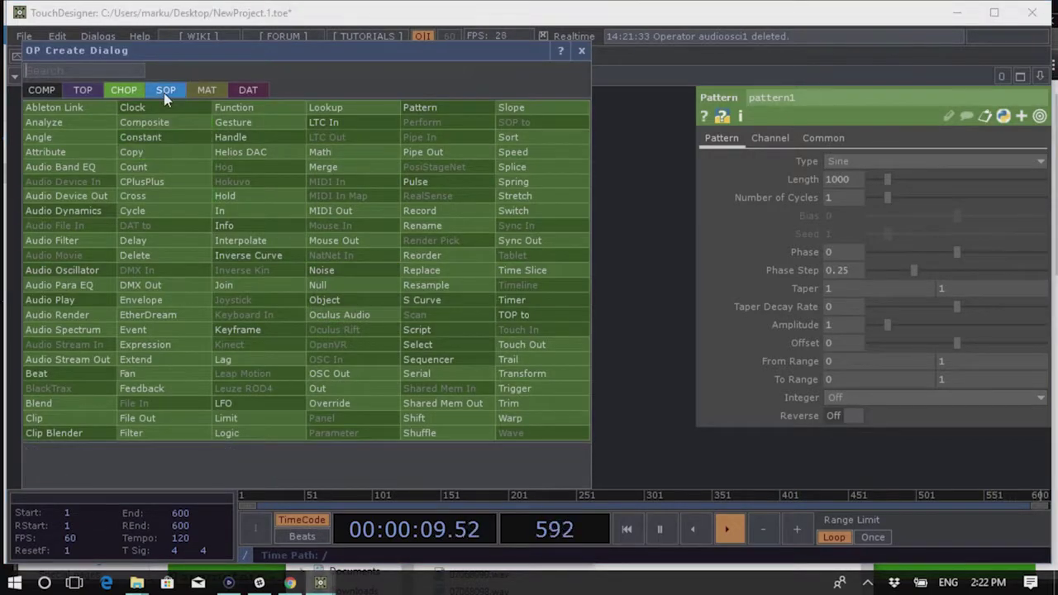
{"action": "left_click", "coordinate": [45, 107]}
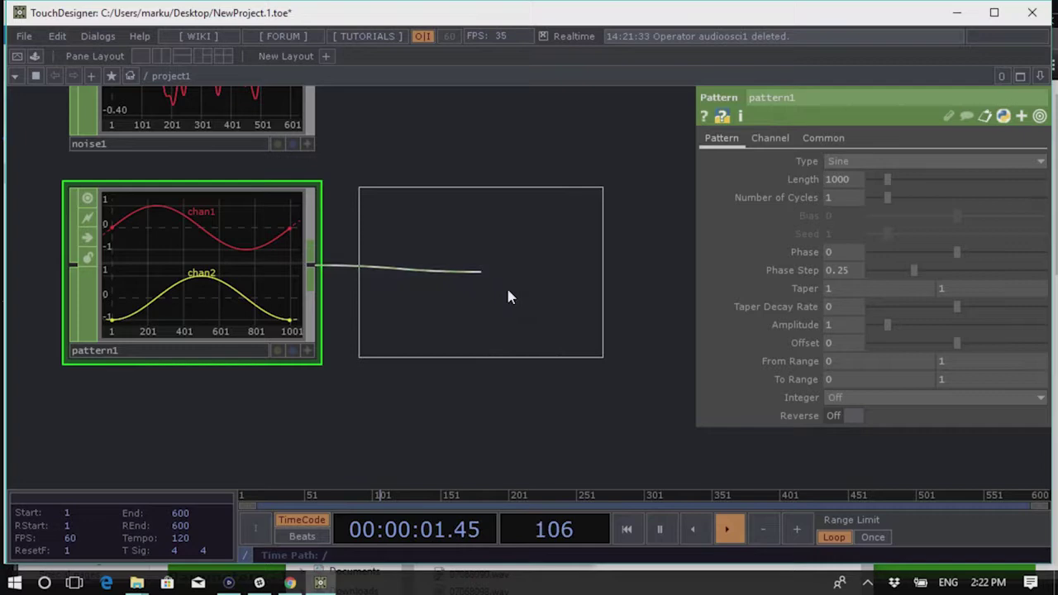
{"action": "left_click", "coordinate": [507, 293]}
{"action": "left_click", "coordinate": [526, 423]}
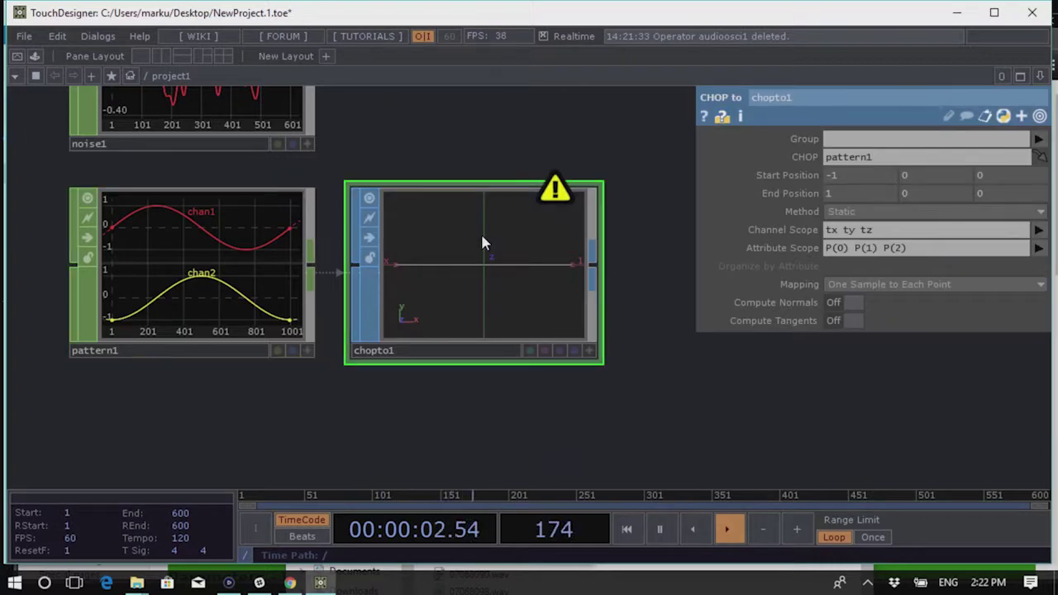
Set the CHOP to SOP's channel scope to chan1 chan2, removing tx ty tz
{"action": "left_click", "coordinate": [1039, 234]}
{"action": "left_click", "coordinate": [1028, 246]}
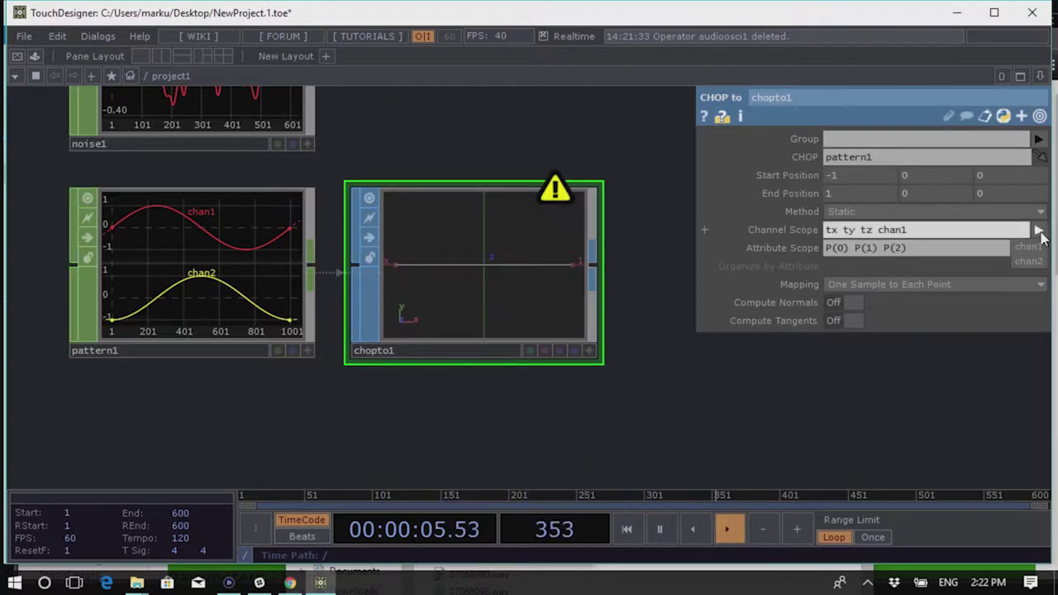
{"action": "left_click", "coordinate": [1027, 261]}
{"action": "left_click_drag", "start_coordinate": [878, 234], "coordinate": [806, 236]}
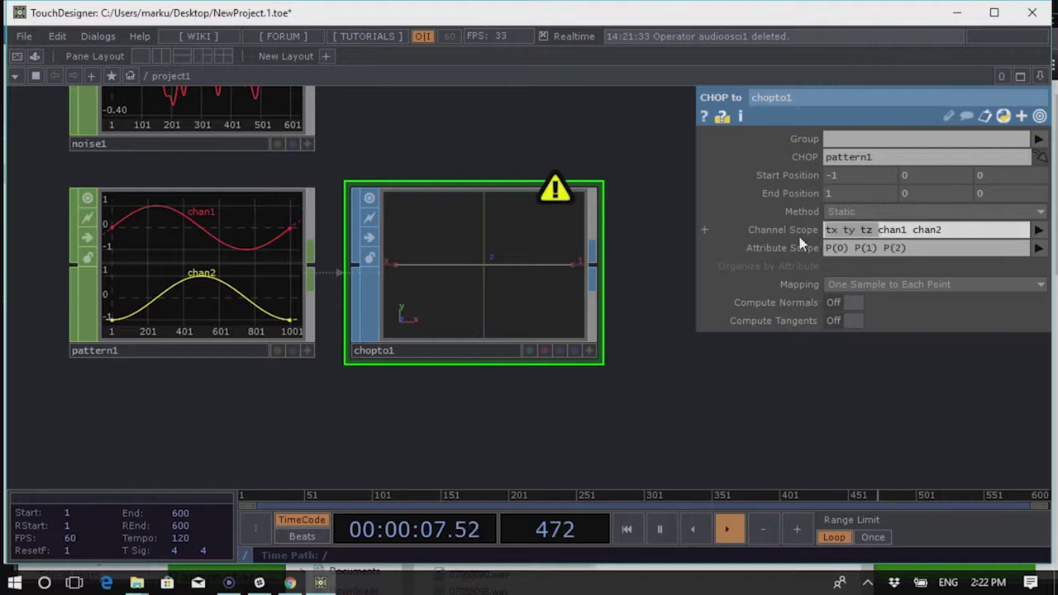
{"action": "key", "text": "BackSpace"}
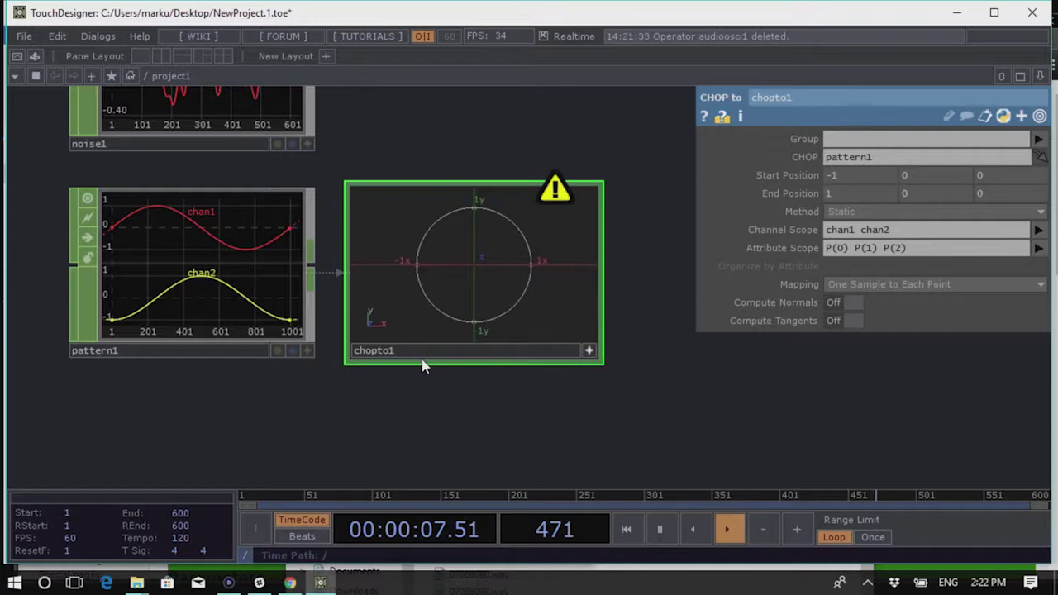
Move the CHOP to SOP farther from the Pattern CHOP and place the Noise CHOP below the Pattern CHOP
{"action": "left_click_drag", "start_coordinate": [423, 352], "coordinate": [609, 350]}
{"action": "scroll", "coordinate": [310, 295], "scroll_direction": "down", "scroll_amount": 3}
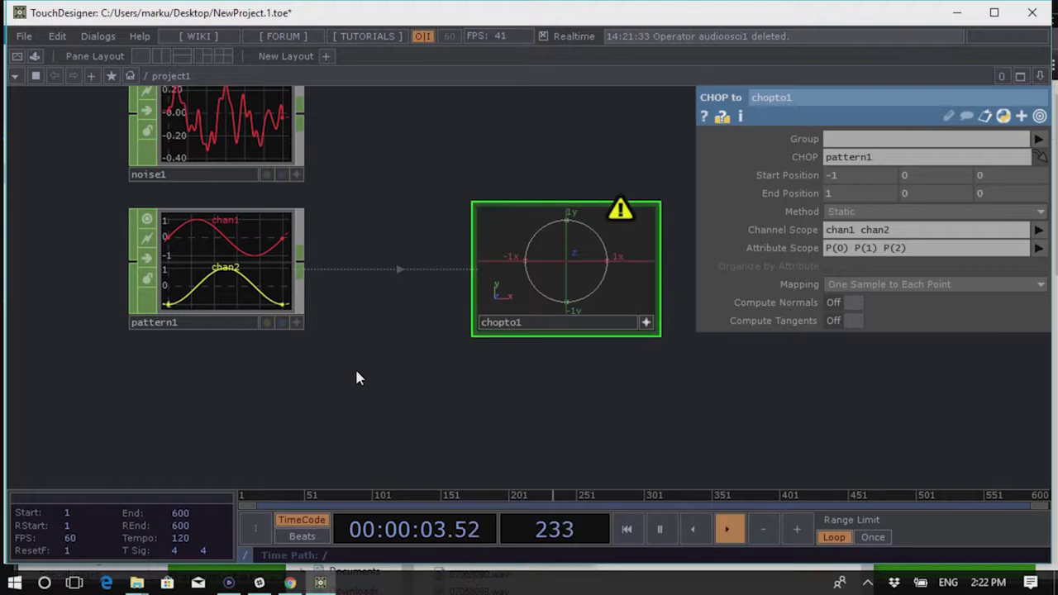
{"action": "left_click_drag", "start_coordinate": [266, 153], "coordinate": [254, 426]}
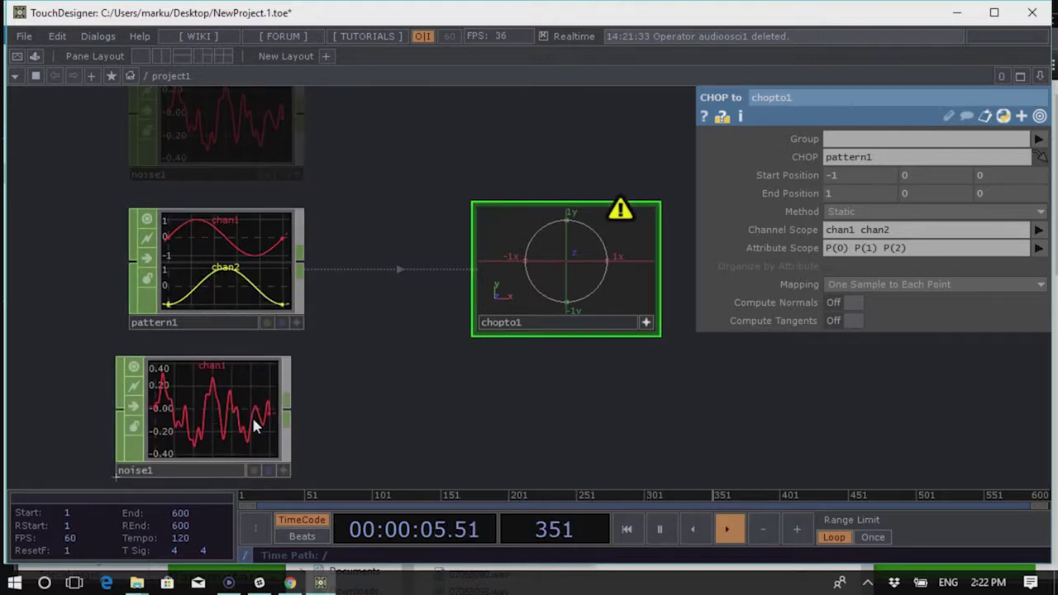
{"action": "key", "text": "h"}
{"action": "left_click", "coordinate": [369, 179]}
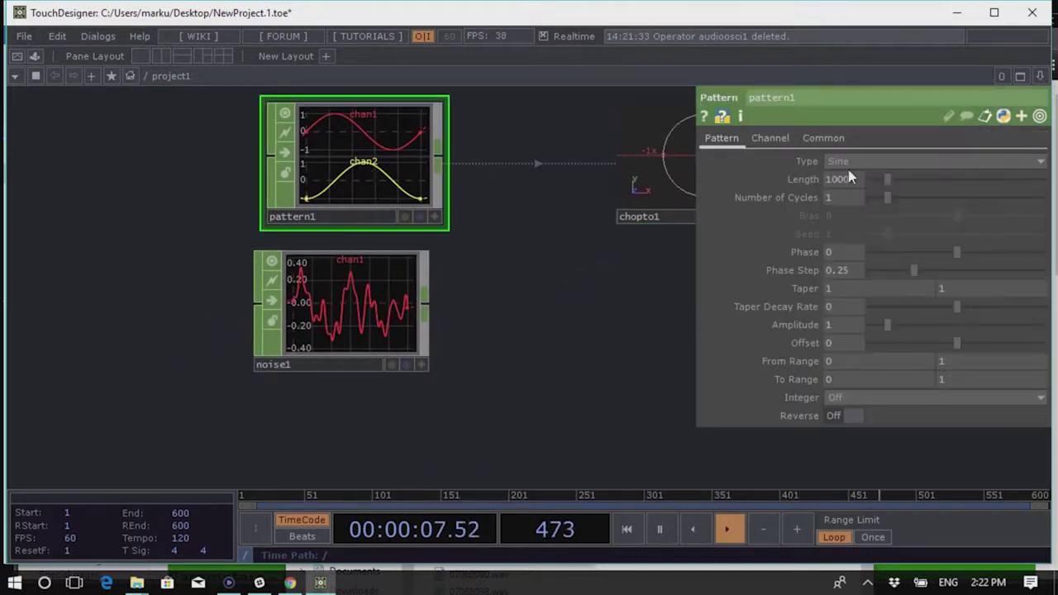
{"action": "left_click", "coordinate": [850, 163]}
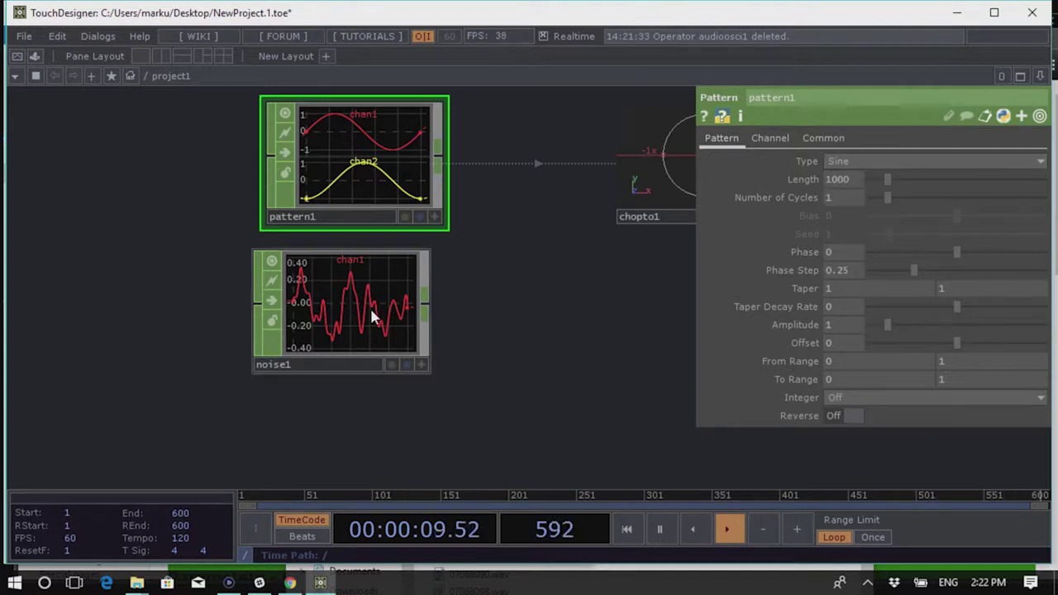
{"action": "left_click", "coordinate": [369, 314]}
{"action": "key", "text": "h"}
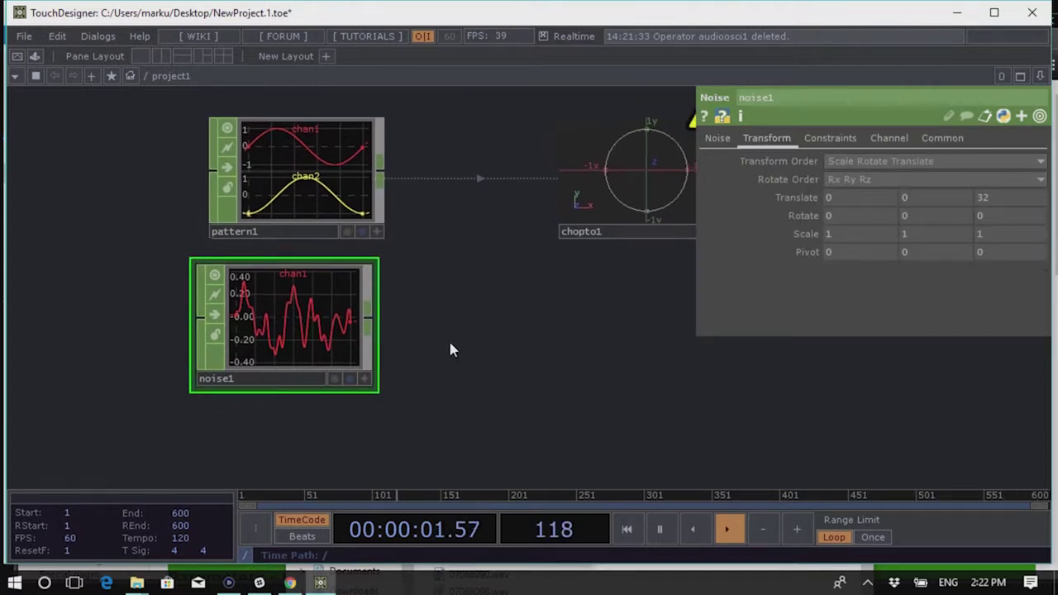
Try to wire the Pattern CHOP's output into the Noise CHOP's XYZ Sampling Points input
{"action": "left_click_drag", "start_coordinate": [349, 347], "coordinate": [390, 386]}
{"action": "left_click_drag", "start_coordinate": [386, 160], "coordinate": [248, 355]}
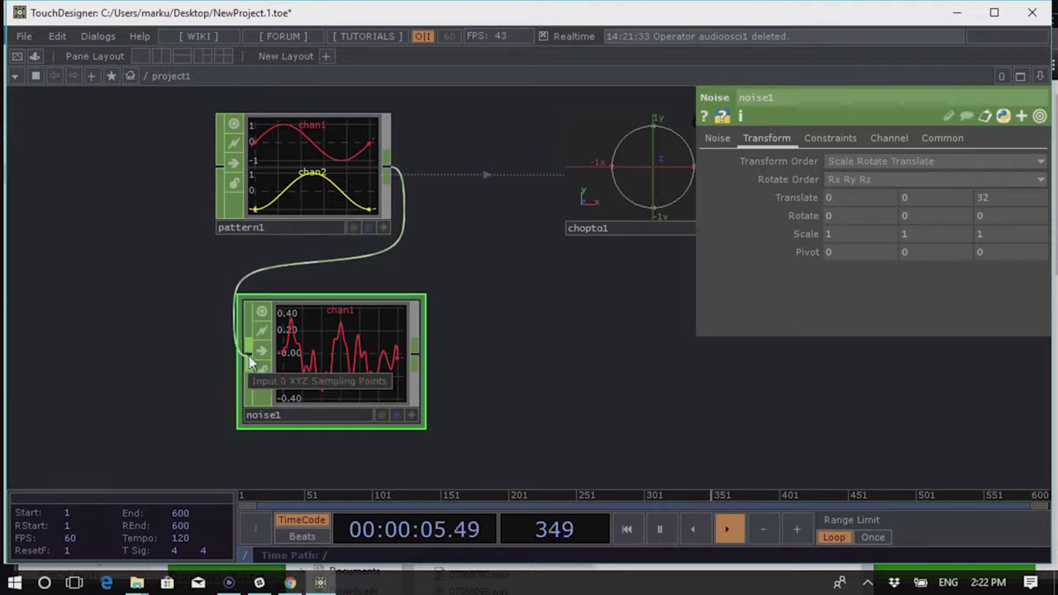
{"action": "key", "text": "ctrl+z"}
{"action": "left_click_drag", "start_coordinate": [330, 364], "coordinate": [249, 364]}
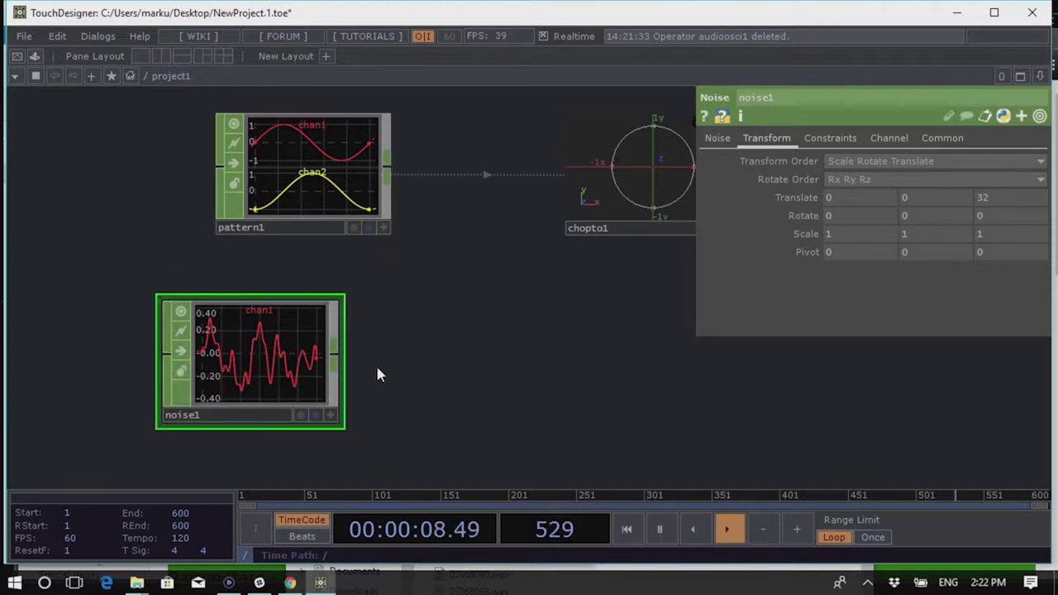
Set the Noise CHOP's channel names to chan[1-2] and align the node beneath the Pattern CHOP
{"action": "left_click", "coordinate": [888, 138]}
{"action": "left_click", "coordinate": [882, 162]}
{"action": "type", "text": "chan[1-2]"}
{"action": "key", "text": "Return"}
{"action": "left_click_drag", "start_coordinate": [247, 365], "coordinate": [304, 340]}
{"action": "left_click_drag", "start_coordinate": [399, 149], "coordinate": [325, 170]}
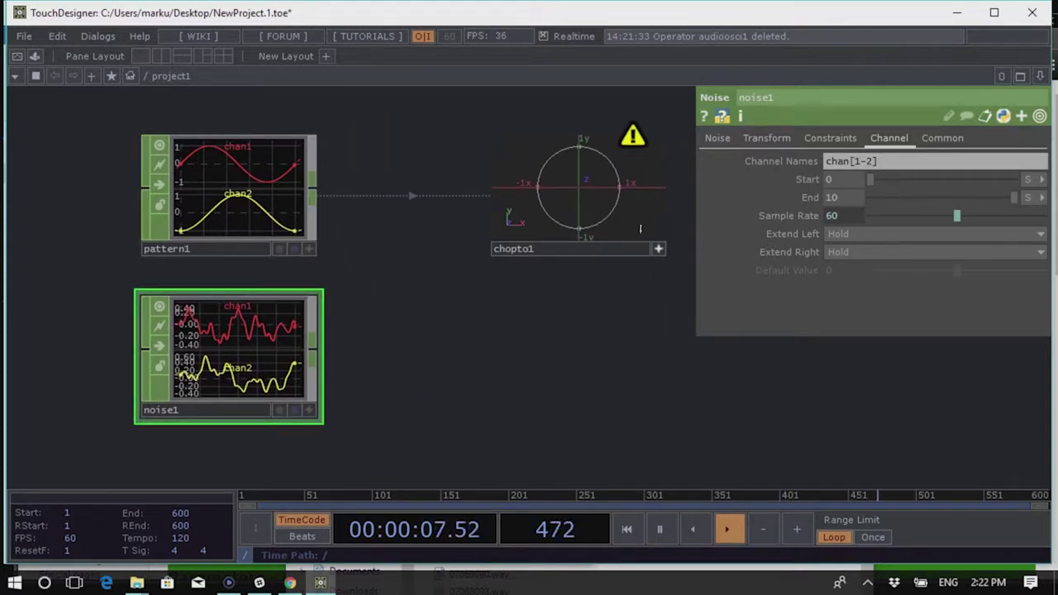
Set the Noise CHOP's amplitude to 0.01
{"action": "left_click", "coordinate": [717, 138]}
{"action": "left_click_drag", "start_coordinate": [885, 309], "coordinate": [868, 312]}
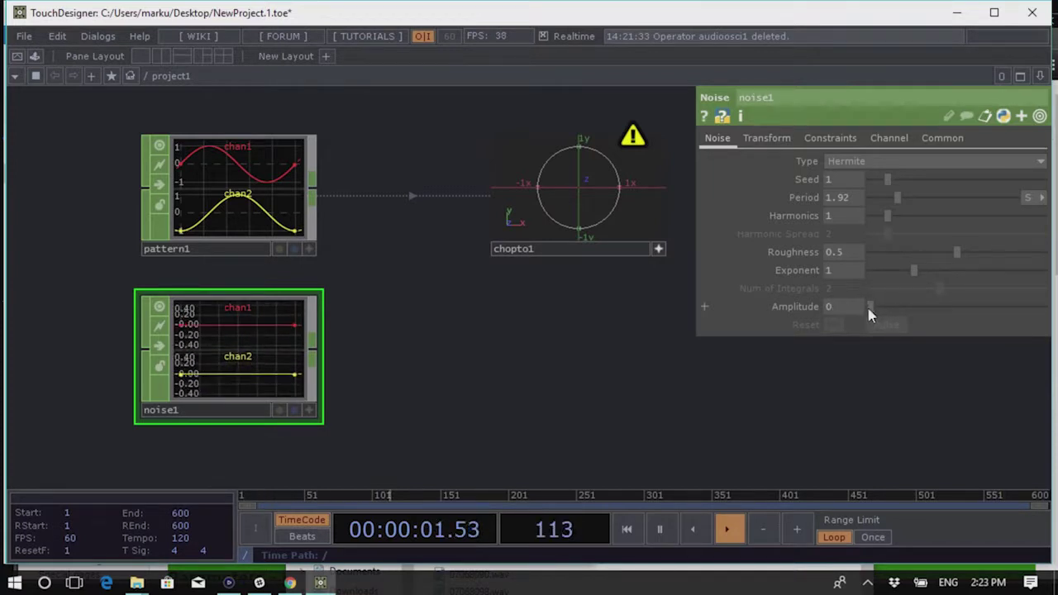
{"action": "middle_click_drag", "start_coordinate": [835, 312], "coordinate": [851, 327]}
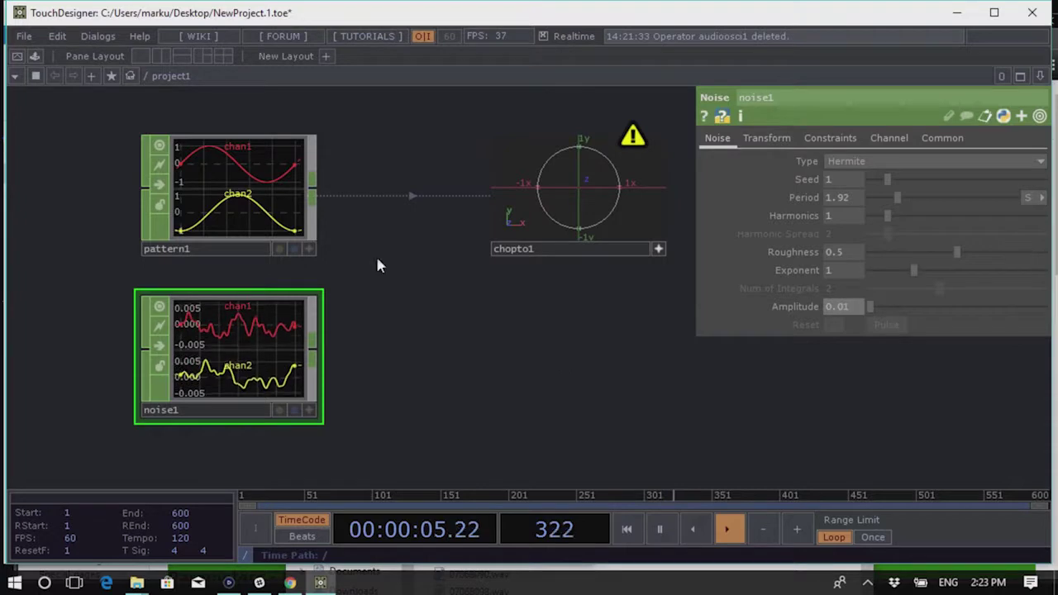
Add a Math CHOP fed by the Pattern CHOP and wire the Noise CHOP in as its second input
{"action": "right_click", "coordinate": [321, 198]}
{"action": "left_click", "coordinate": [354, 105]}
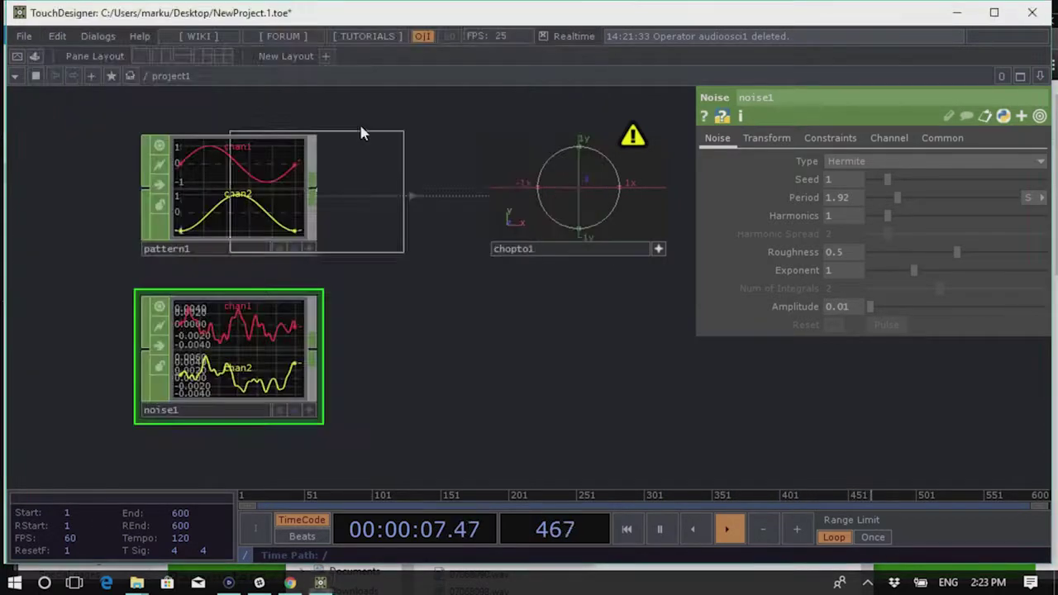
{"action": "left_click", "coordinate": [460, 337]}
{"action": "left_click_drag", "start_coordinate": [314, 341], "coordinate": [394, 341]}
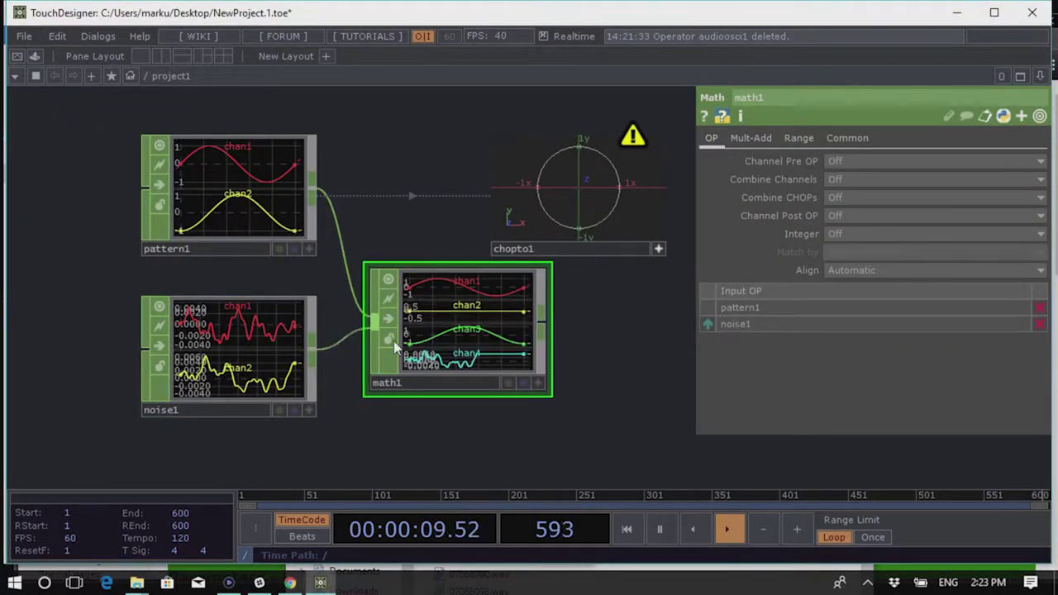
Set the Math CHOP to combine its input CHOPs with Add and align them with Stretch to First Interval
{"action": "left_click", "coordinate": [844, 200]}
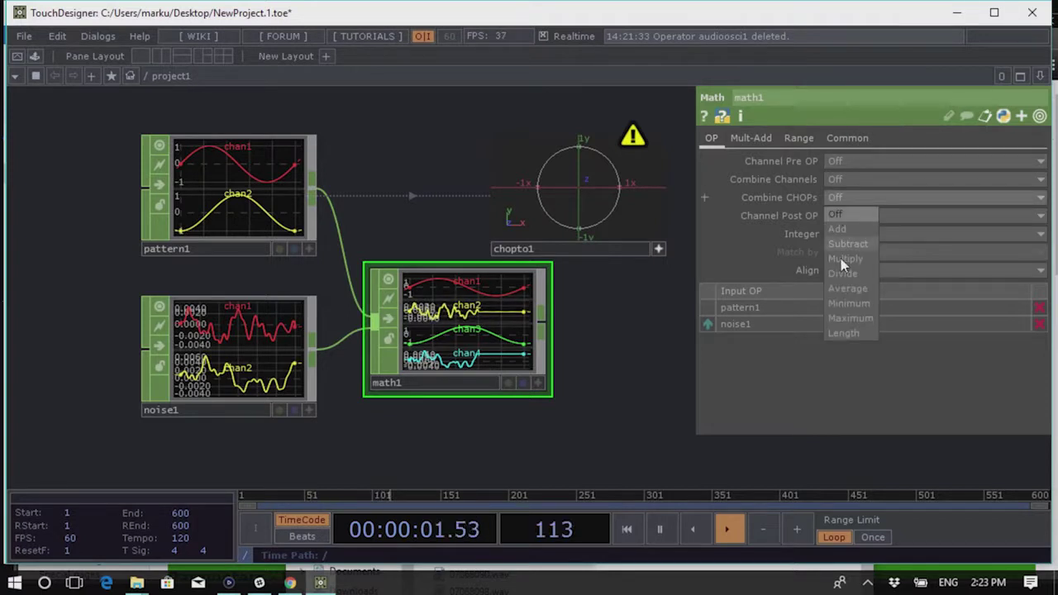
{"action": "left_click", "coordinate": [838, 231]}
{"action": "left_click", "coordinate": [867, 270]}
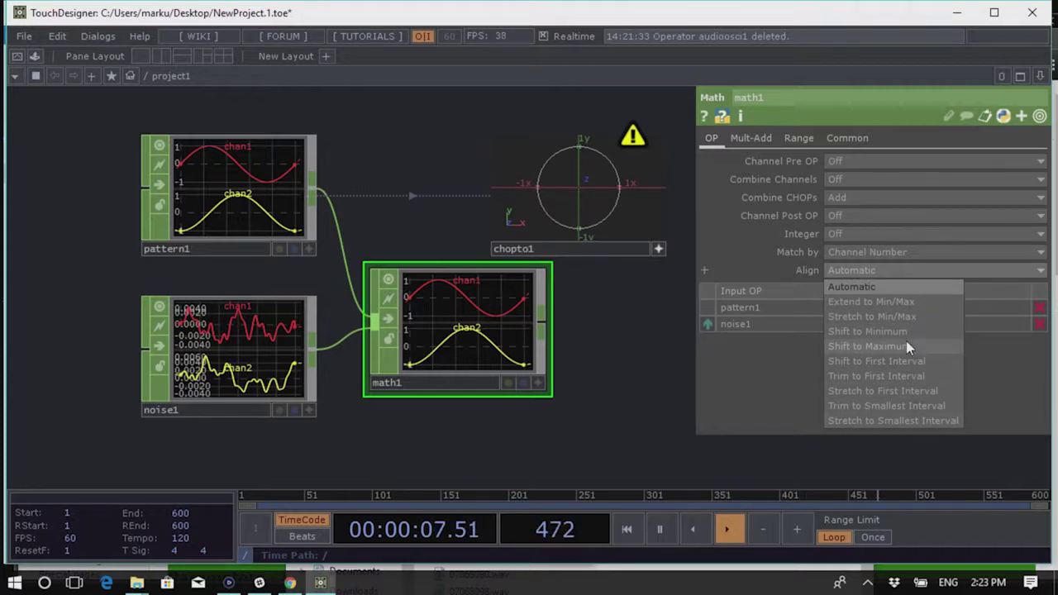
{"action": "left_click", "coordinate": [925, 392]}
Make the Math CHOP the source of the CHOP to SOP in place of the Pattern CHOP
{"action": "scroll", "coordinate": [434, 382], "scroll_direction": "up", "scroll_amount": 5}
{"action": "scroll", "coordinate": [445, 376], "scroll_direction": "down", "scroll_amount": 5}
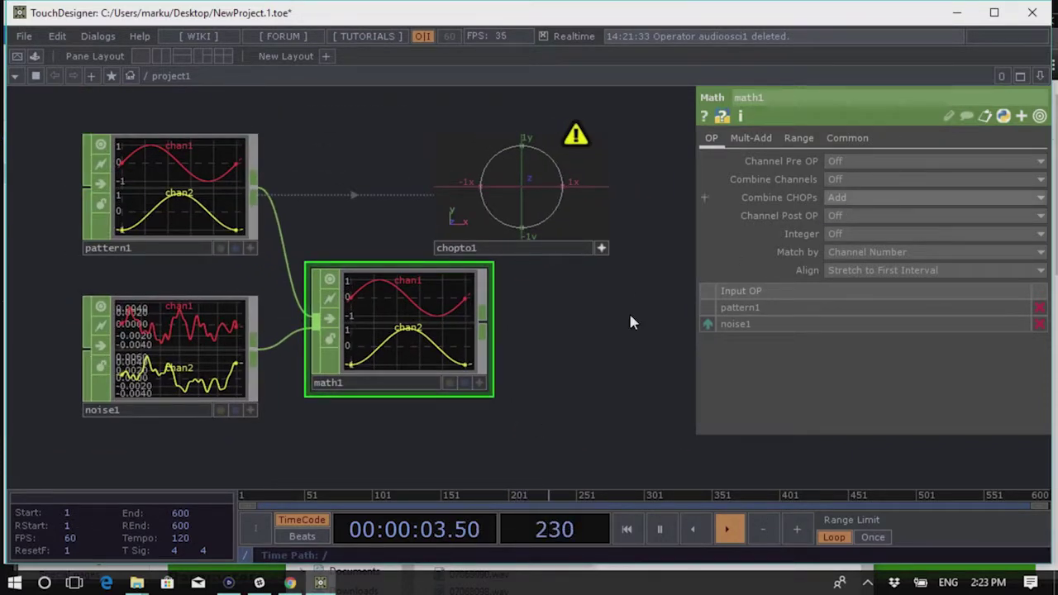
{"action": "left_click_drag", "start_coordinate": [460, 328], "coordinate": [561, 186]}
{"action": "scroll", "coordinate": [562, 215], "scroll_direction": "up", "scroll_amount": 4}
{"action": "scroll", "coordinate": [495, 314], "scroll_direction": "down", "scroll_amount": 3}
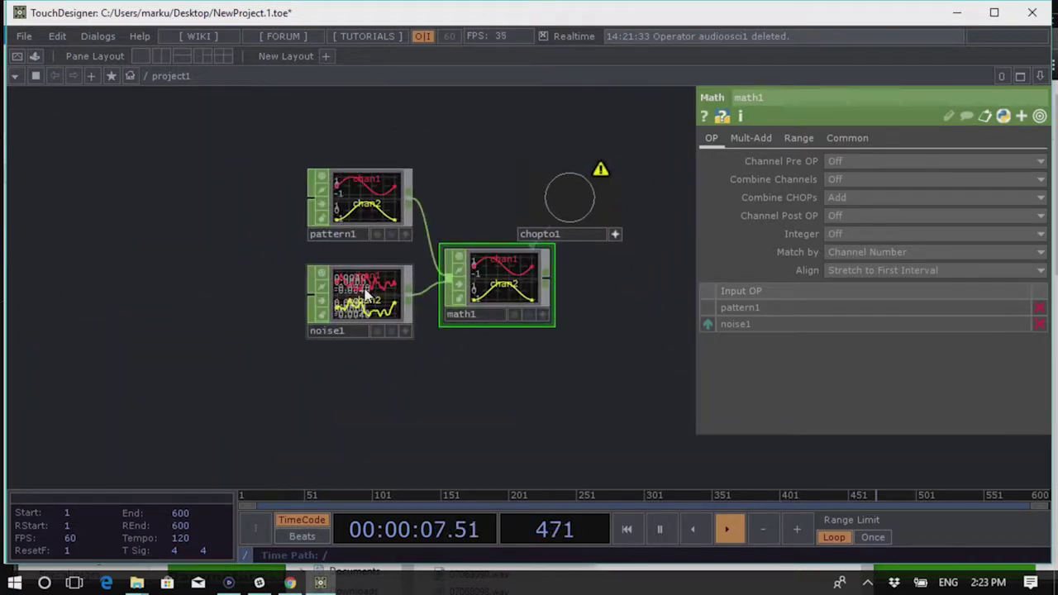
Vary the Noise CHOP's amplitude while watching the CHOP to SOP's circle, and leave it at 0
{"action": "left_click", "coordinate": [727, 324]}
{"action": "scroll", "coordinate": [651, 175], "scroll_direction": "up", "scroll_amount": 5}
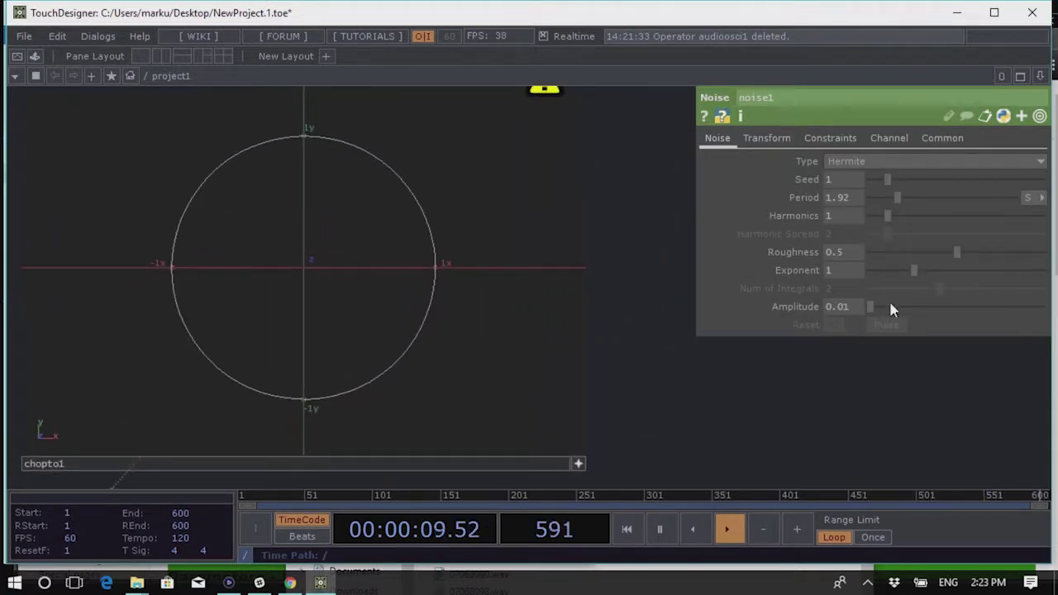
{"action": "left_click_drag", "start_coordinate": [869, 312], "coordinate": [752, 387]}
{"action": "scroll", "coordinate": [736, 382], "scroll_direction": "down", "scroll_amount": 5}
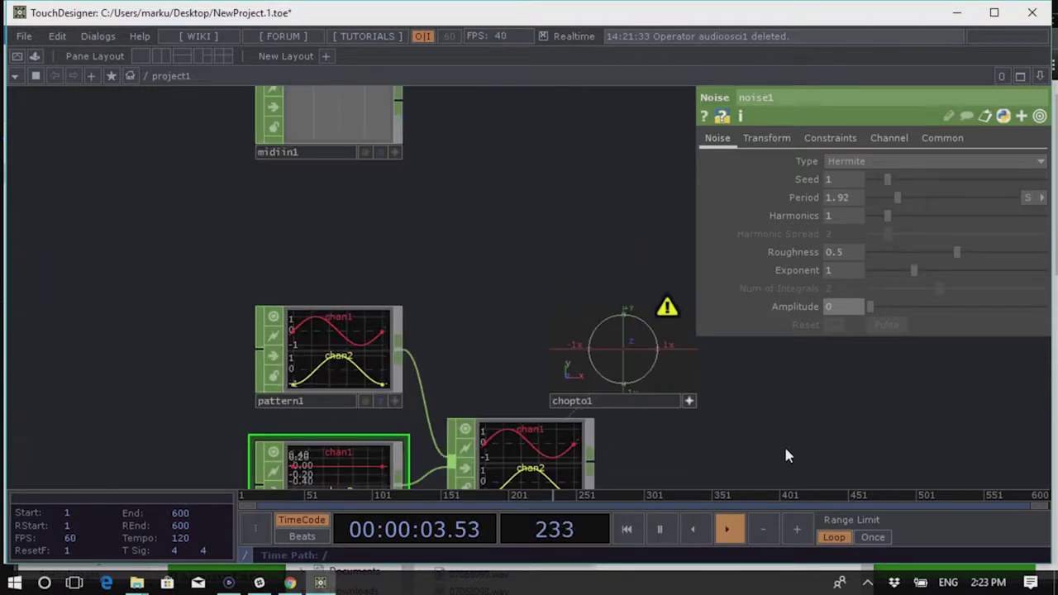
Rearrange the Math CHOP and the CHOP to SOP in a row after the Pattern and Noise CHOPs
{"action": "left_click_drag", "start_coordinate": [552, 287], "coordinate": [673, 385]}
{"action": "left_click_drag", "start_coordinate": [527, 306], "coordinate": [543, 283]}
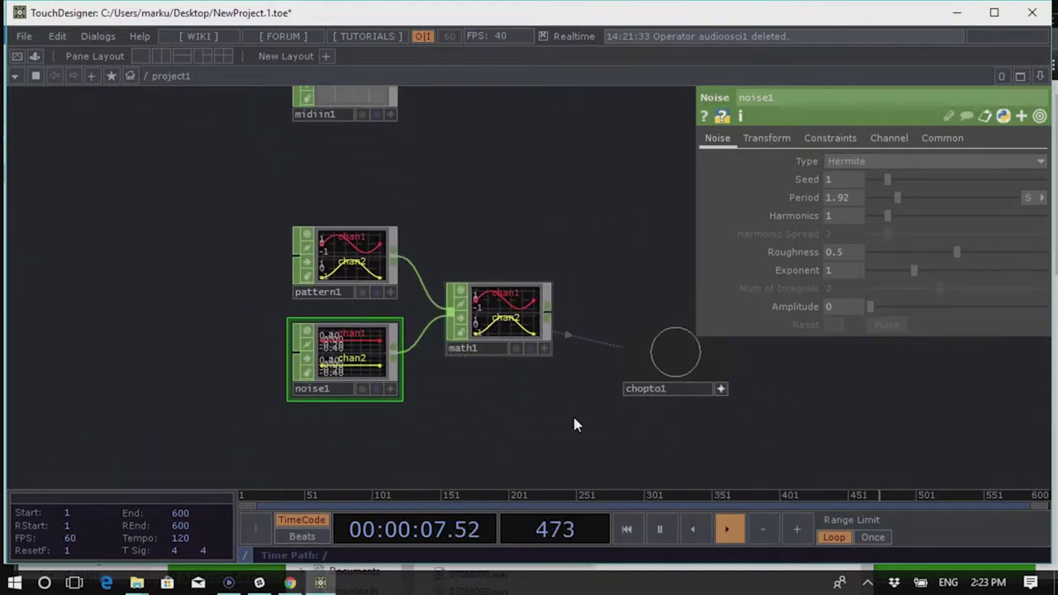
{"action": "left_click_drag", "start_coordinate": [665, 388], "coordinate": [640, 345]}
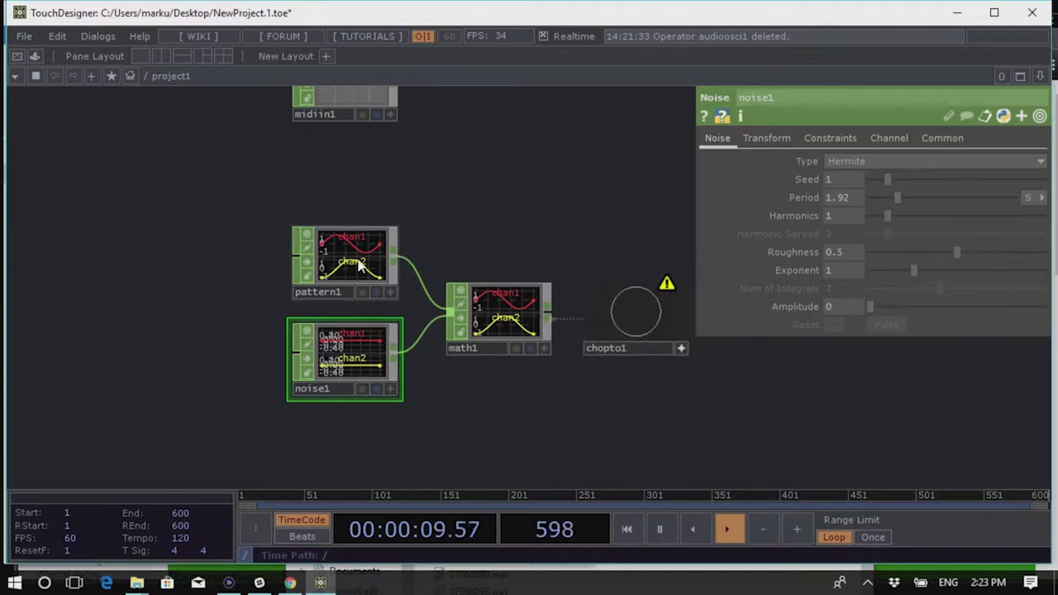
Examine the Pattern CHOP's two waveforms and its available pattern types
{"action": "left_click", "coordinate": [331, 248]}
{"action": "scroll", "coordinate": [306, 244], "scroll_direction": "up", "scroll_amount": 5}
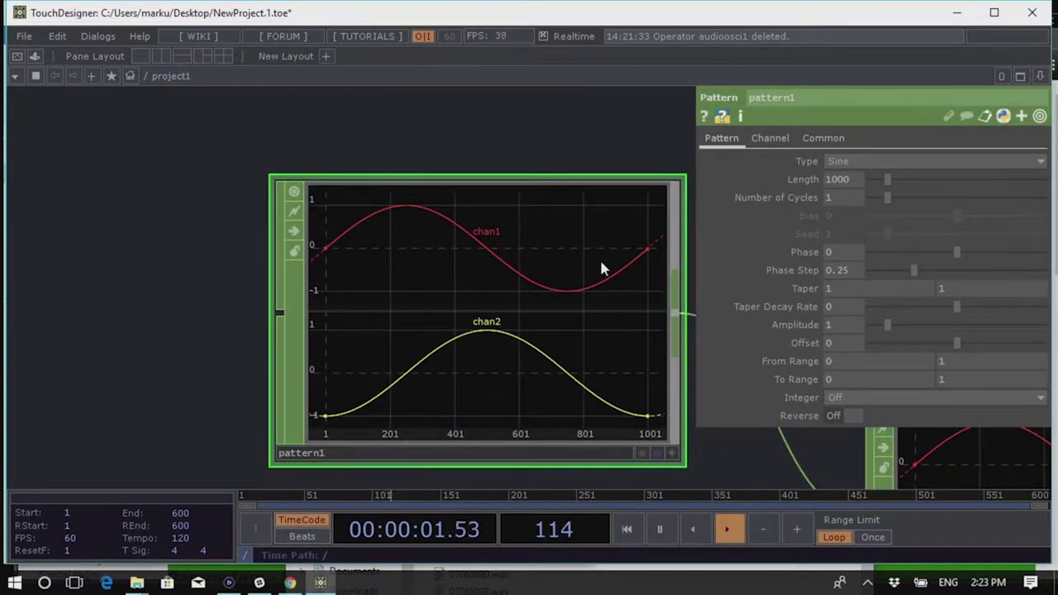
{"action": "left_click", "coordinate": [864, 164]}
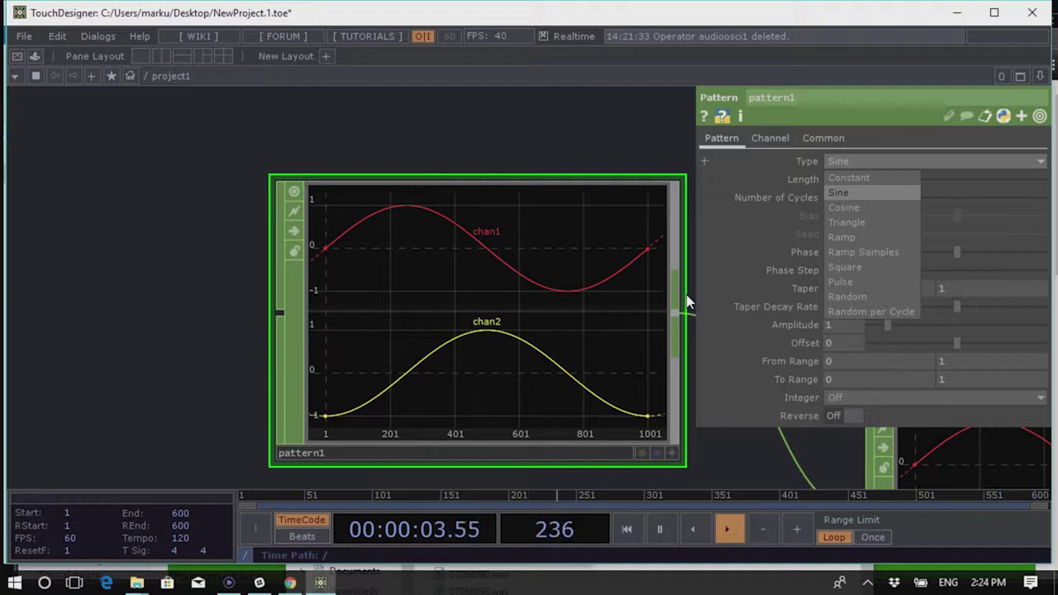
{"action": "scroll", "coordinate": [686, 302], "scroll_direction": "up", "scroll_amount": 2}
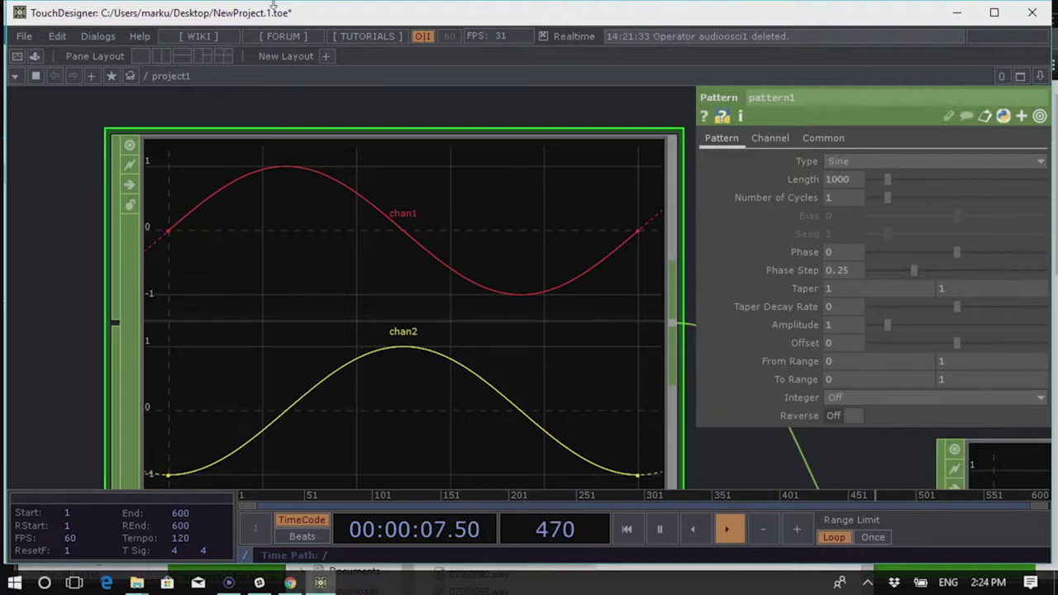
Move the Pattern, Noise, Math and CHOP to nodes together up beside the MIDI In CHOP
{"action": "scroll", "coordinate": [295, 239], "scroll_direction": "down", "scroll_amount": 5}
{"action": "right_click_drag", "start_coordinate": [498, 389], "coordinate": [334, 255]}
{"action": "left_click_drag", "start_coordinate": [335, 255], "coordinate": [446, 148]}
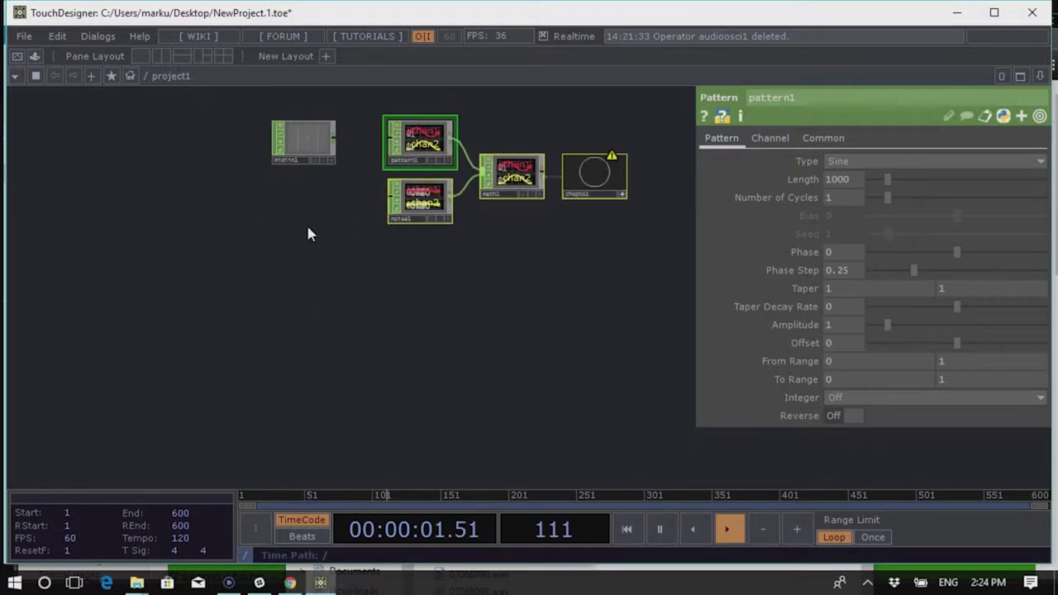
Add the firmata component from the palette's Tools collection to the network below the MIDI In CHOP
{"action": "key", "text": "Tab"}
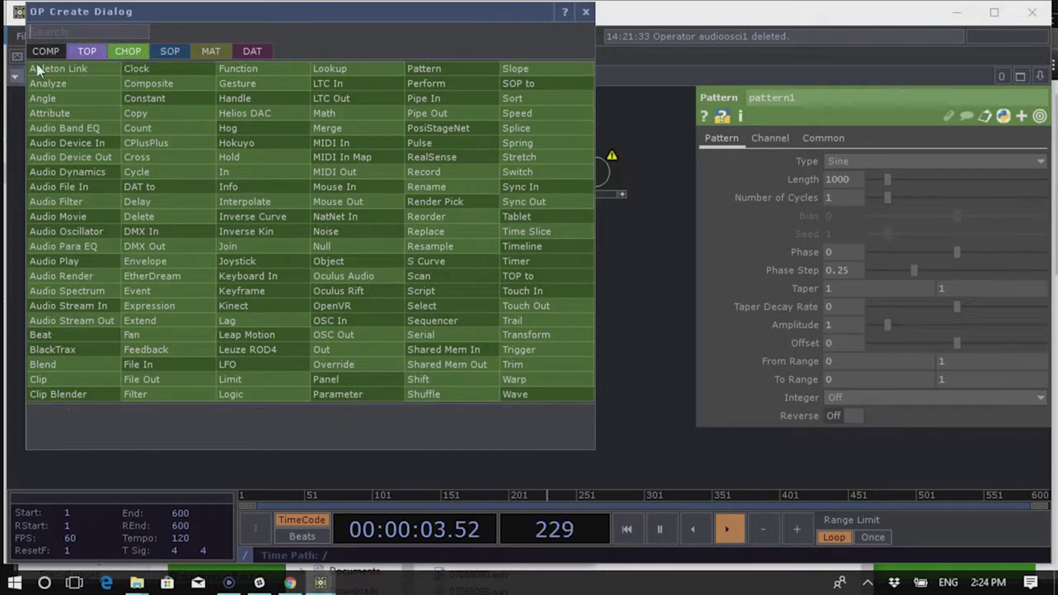
{"action": "left_click", "coordinate": [631, 349]}
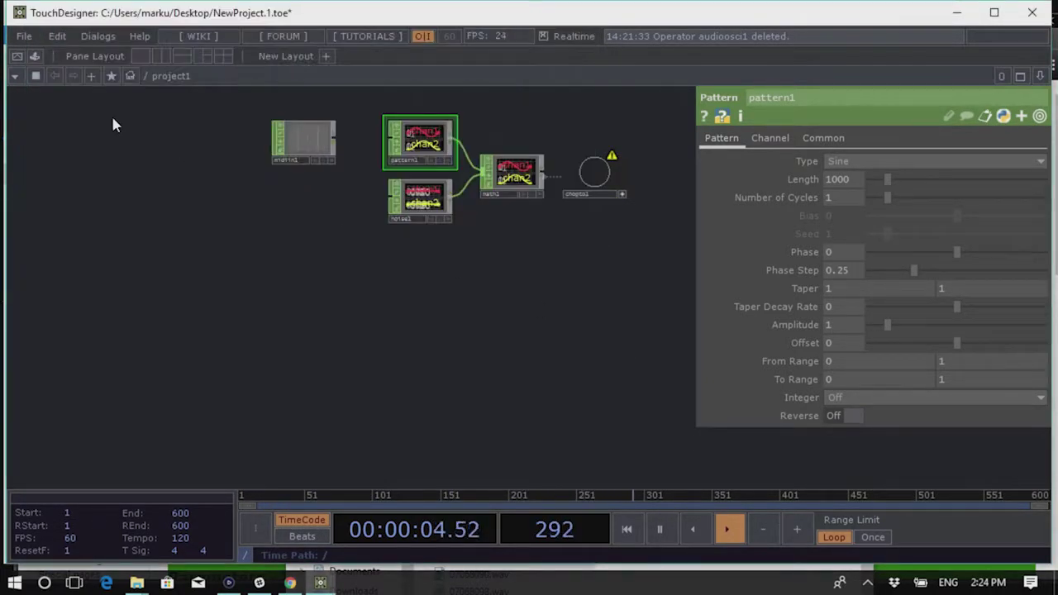
{"action": "left_click", "coordinate": [35, 58]}
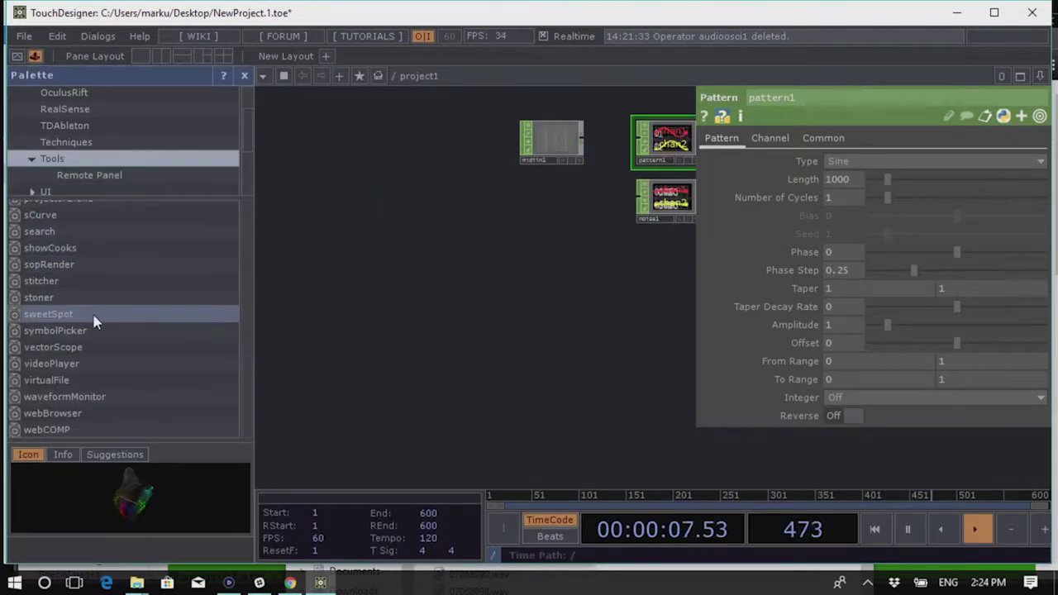
{"action": "scroll", "coordinate": [94, 319], "scroll_direction": "up", "scroll_amount": 7}
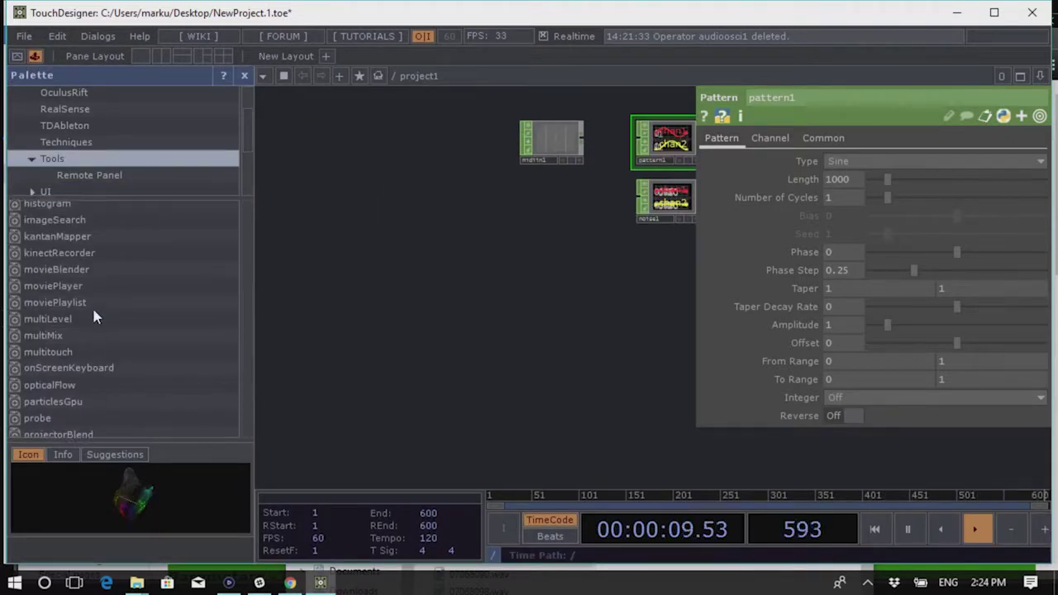
{"action": "scroll", "coordinate": [92, 314], "scroll_direction": "up", "scroll_amount": 1}
{"action": "left_click_drag", "start_coordinate": [83, 335], "coordinate": [471, 302]}
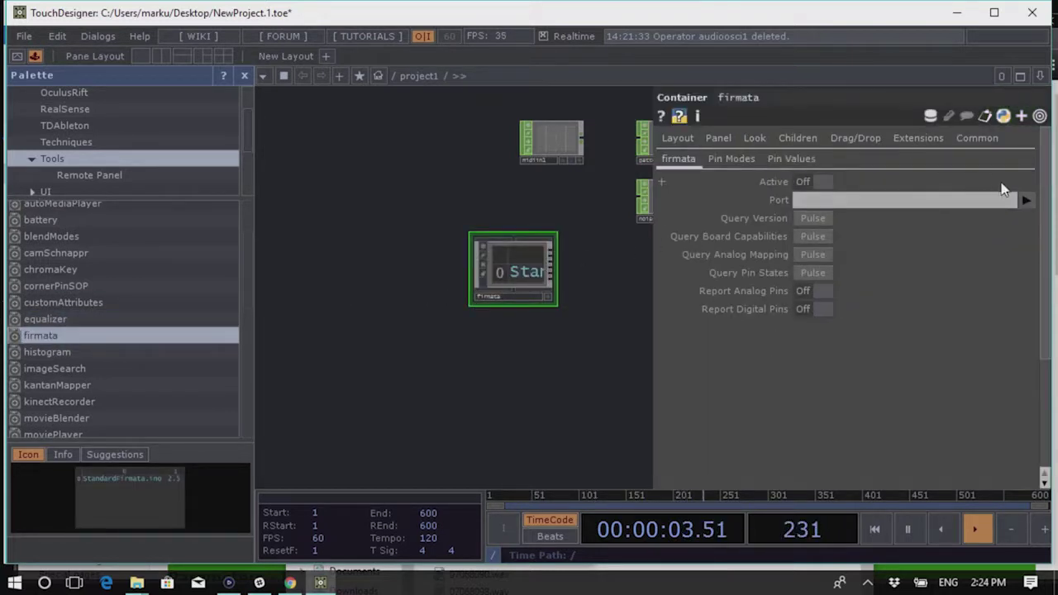
Set the firmata component's port to com3, activate it and turn on Report Analog Pins
{"action": "left_click", "coordinate": [1023, 200]}
{"action": "left_click", "coordinate": [1030, 246]}
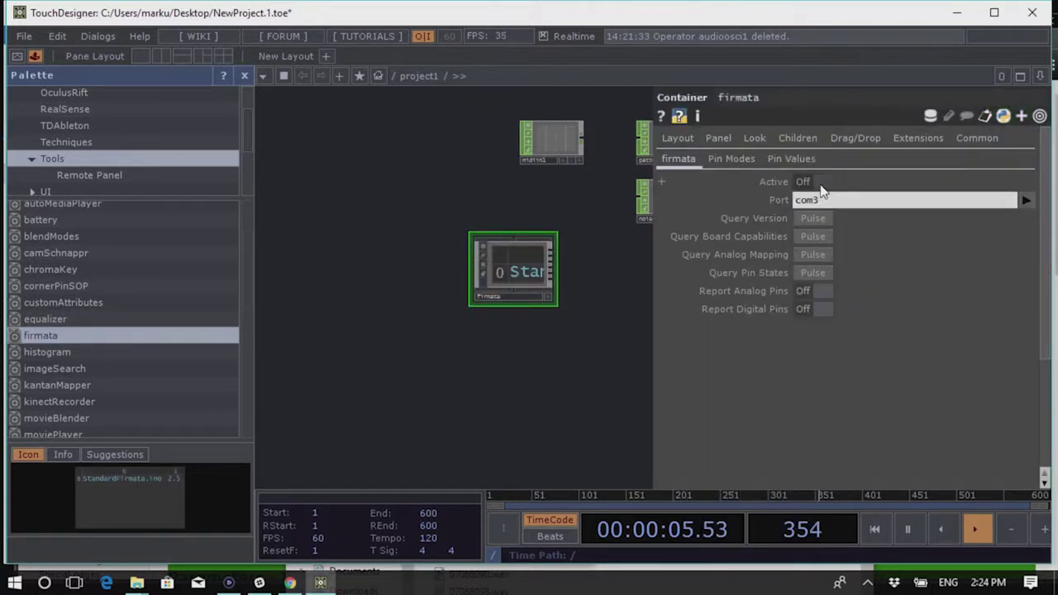
{"action": "left_click", "coordinate": [814, 182]}
{"action": "left_click_drag", "start_coordinate": [557, 402], "coordinate": [471, 383]}
{"action": "scroll", "coordinate": [488, 239], "scroll_direction": "up", "scroll_amount": 4}
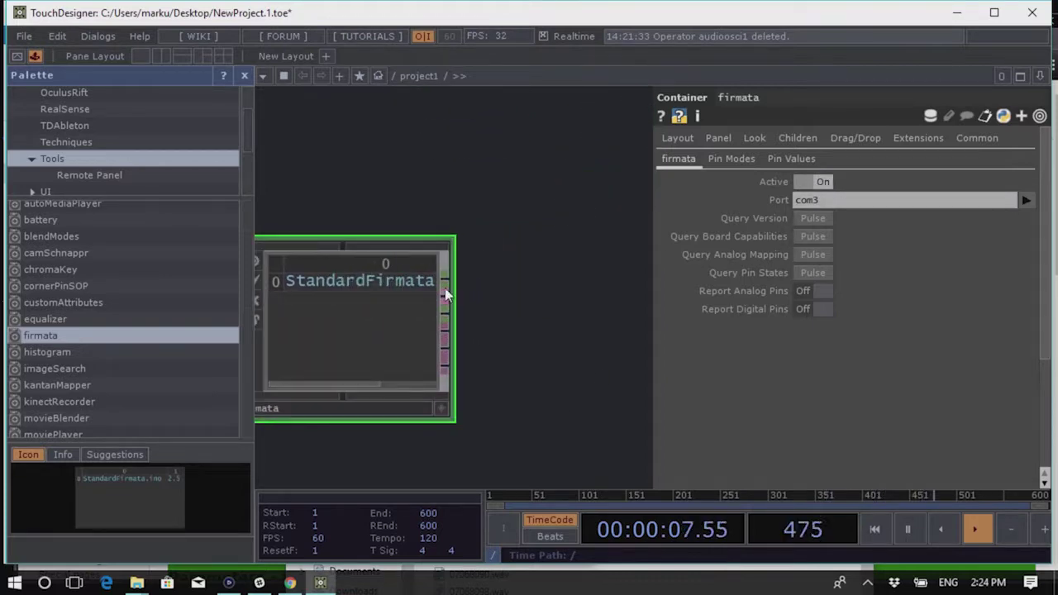
{"action": "left_click", "coordinate": [817, 290]}
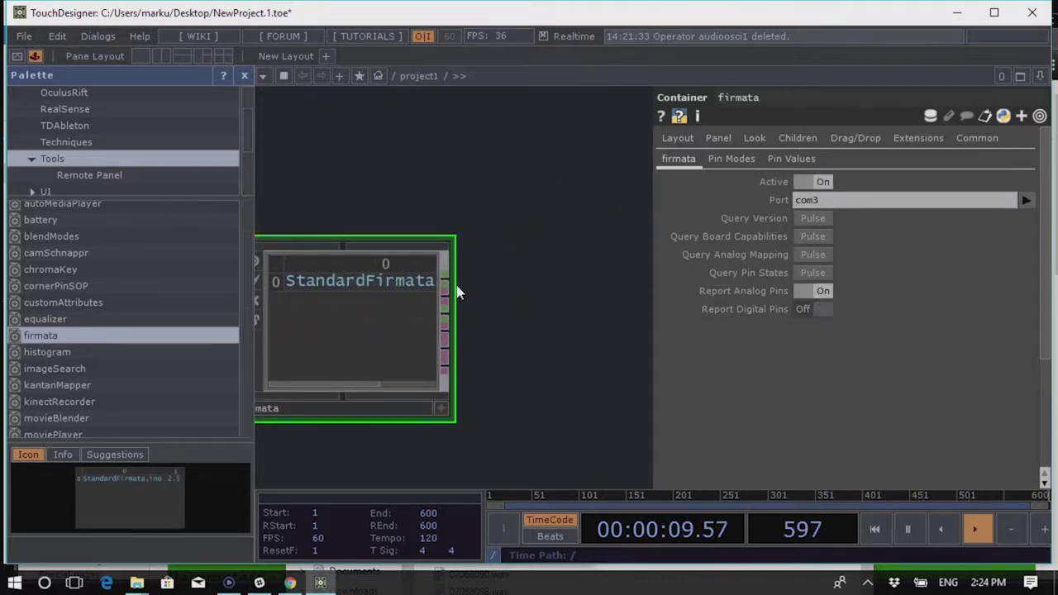
Connect a Null CHOP to the firmata component's first output
{"action": "left_click", "coordinate": [449, 281]}
{"action": "left_click", "coordinate": [464, 297]}
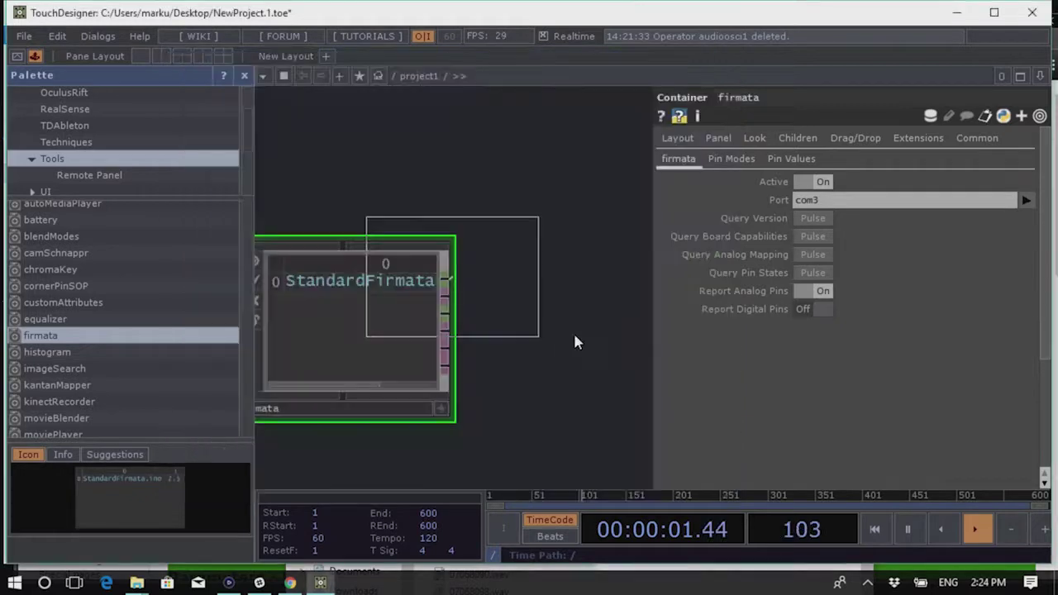
{"action": "left_click", "coordinate": [579, 339]}
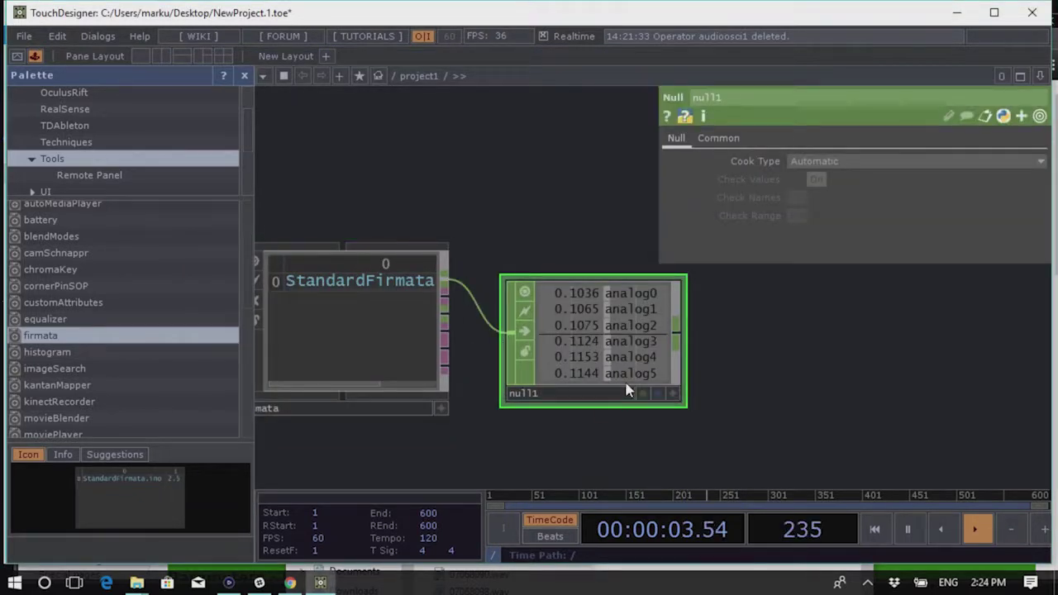
Restart the firmata component's data by switching Active and Report Analog Pins off and back on
{"action": "left_click", "coordinate": [290, 407]}
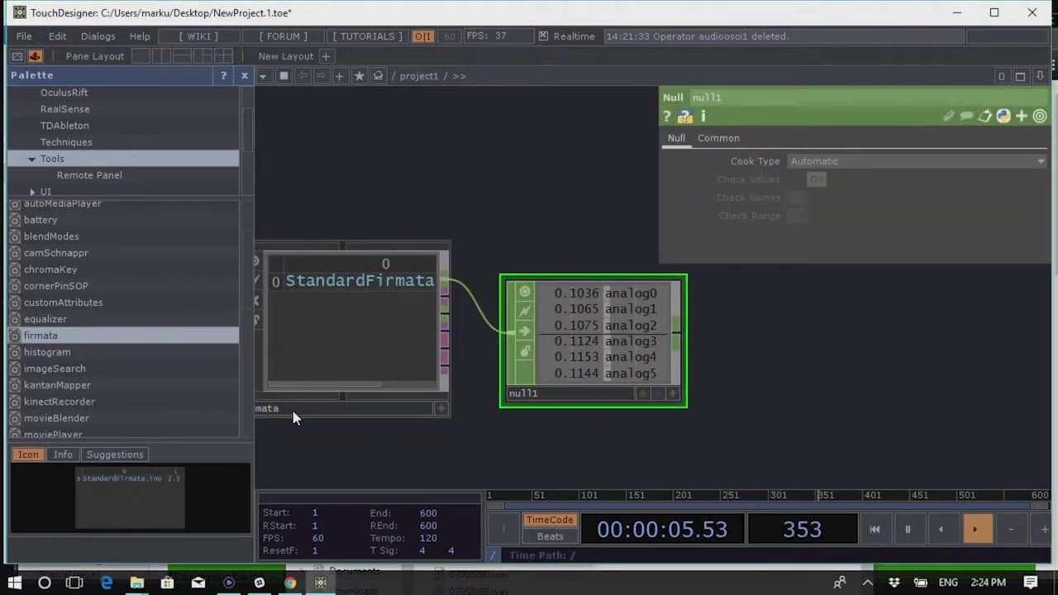
{"action": "left_click", "coordinate": [814, 182]}
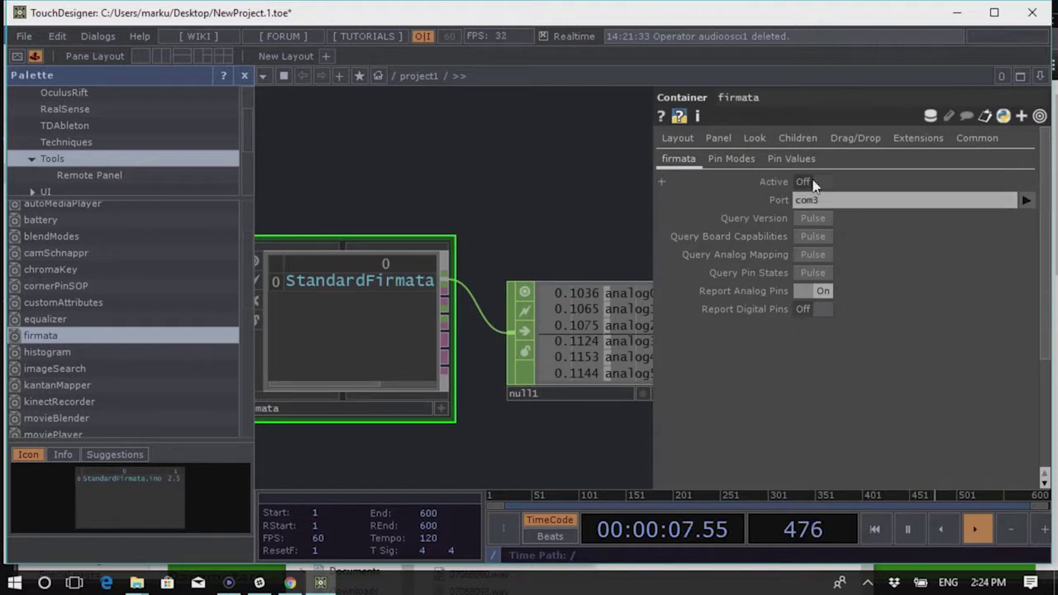
{"action": "left_click", "coordinate": [814, 182]}
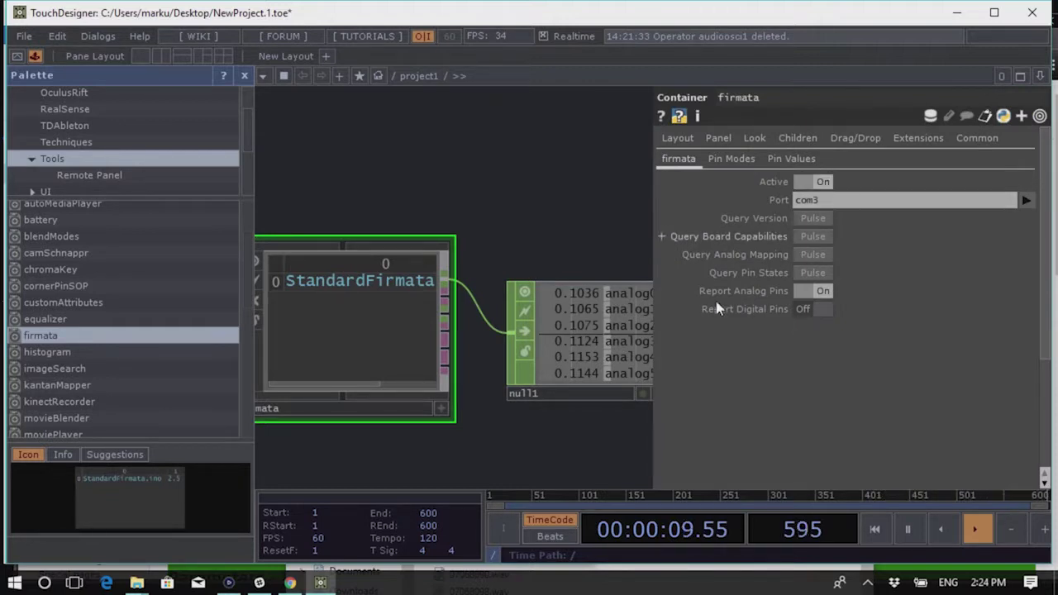
{"action": "left_click", "coordinate": [585, 372]}
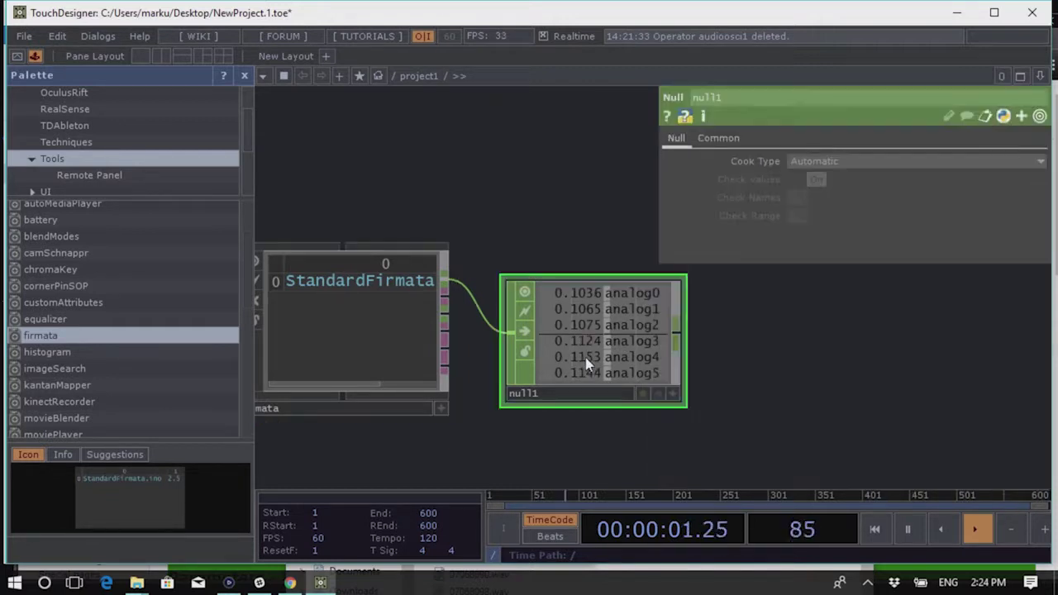
{"action": "left_click", "coordinate": [376, 318]}
{"action": "left_click", "coordinate": [818, 292]}
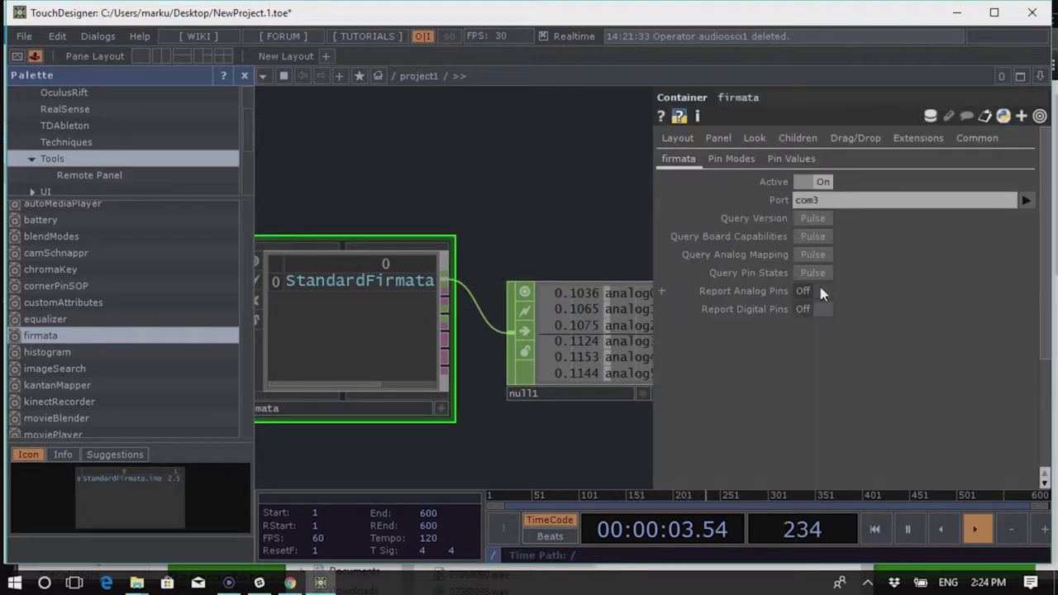
{"action": "left_click", "coordinate": [818, 292]}
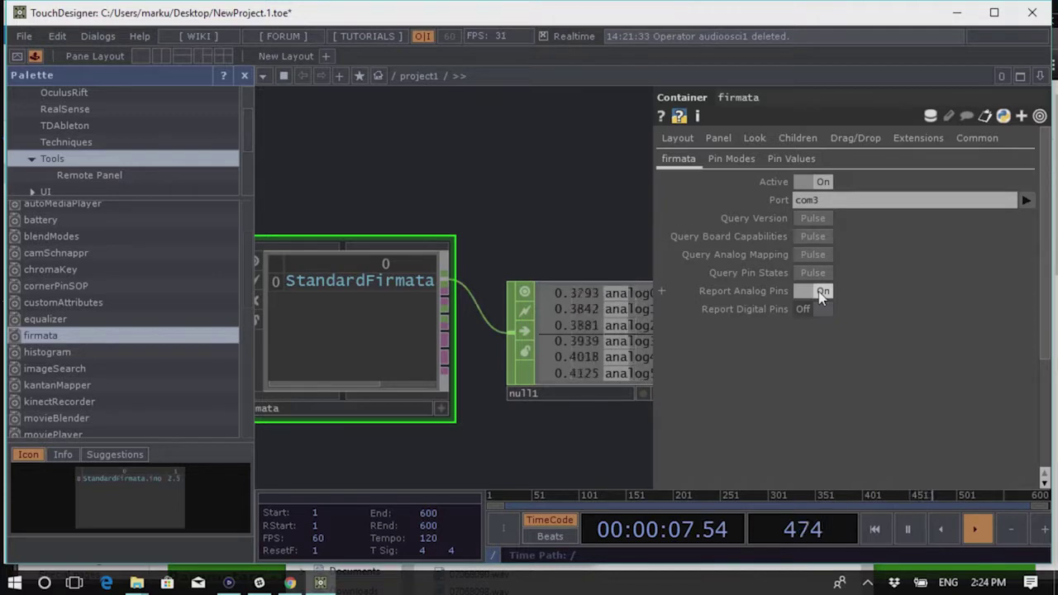
Add a Select CHOP after the Null CHOP and set its Channel Names to analog0
{"action": "scroll", "coordinate": [461, 387], "scroll_direction": "down", "scroll_amount": 3}
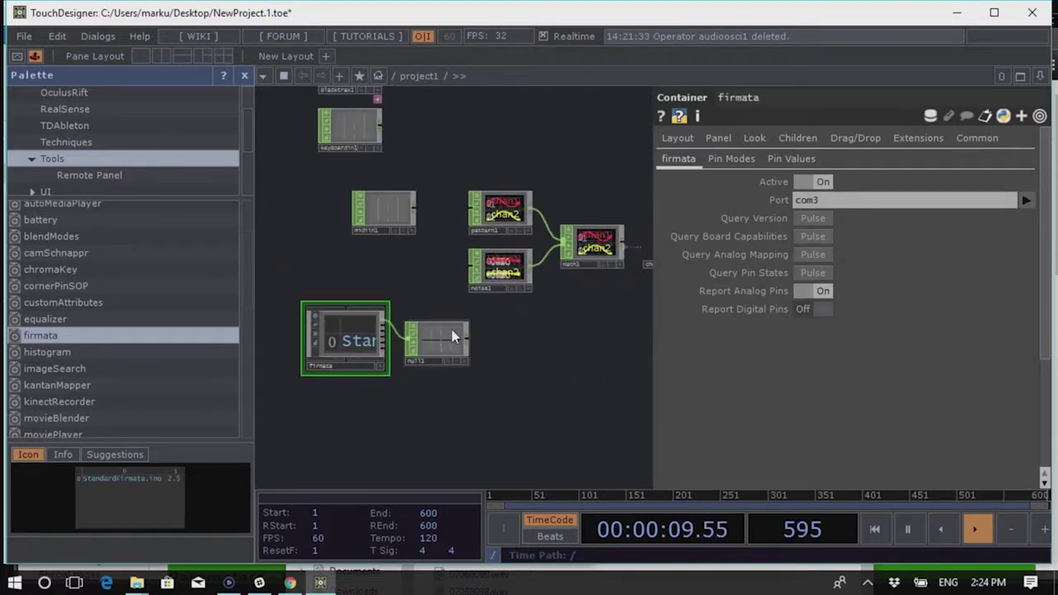
{"action": "scroll", "coordinate": [332, 319], "scroll_direction": "up", "scroll_amount": 4}
{"action": "right_click", "coordinate": [331, 319]}
{"action": "type", "text": "se"}
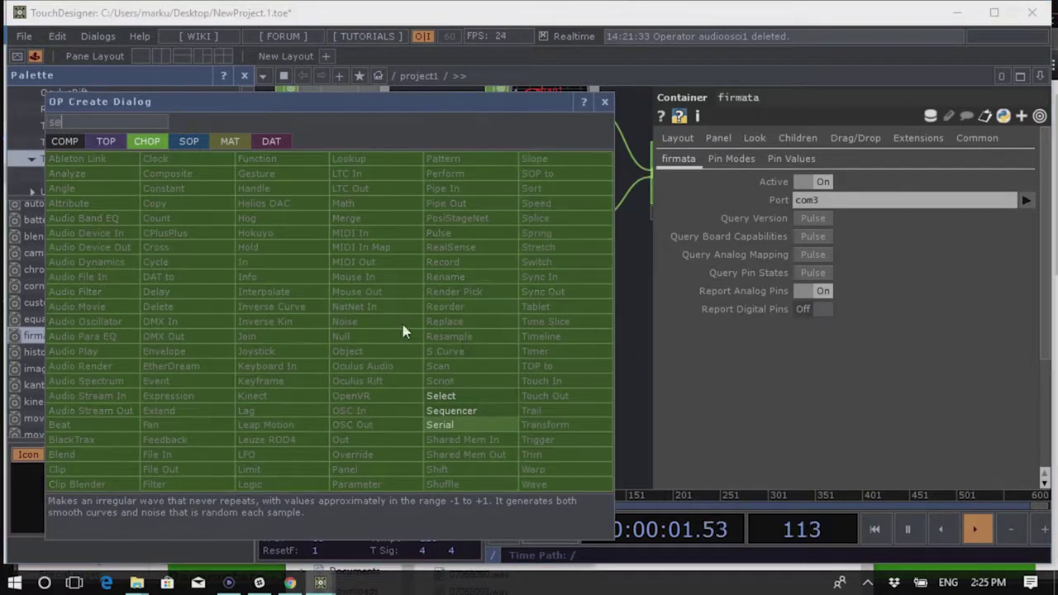
{"action": "left_click", "coordinate": [469, 398]}
{"action": "left_click", "coordinate": [581, 361]}
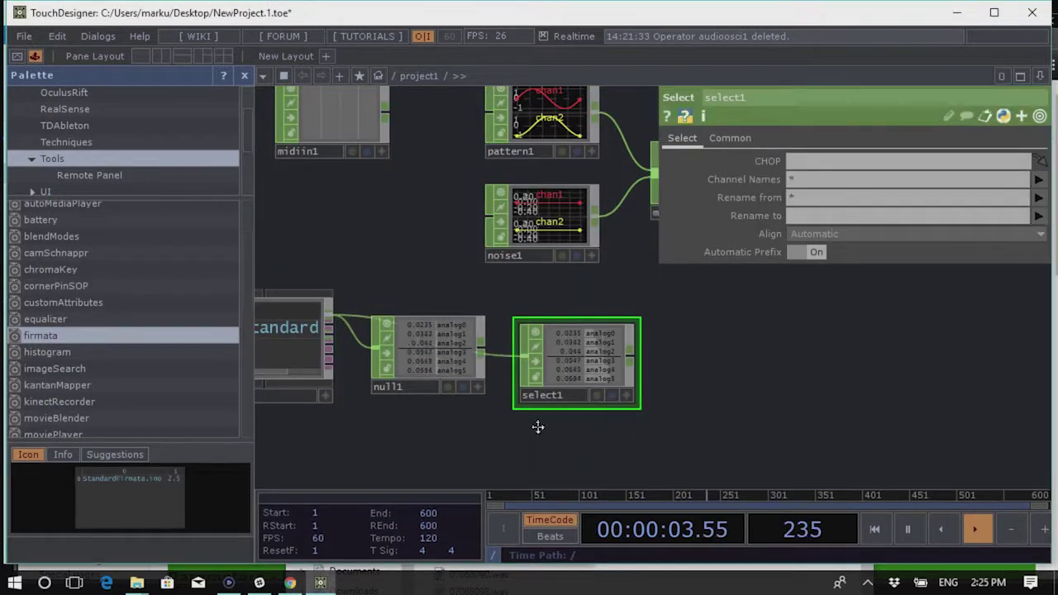
{"action": "left_click_drag", "start_coordinate": [498, 427], "coordinate": [342, 415]}
{"action": "left_click", "coordinate": [1039, 179]}
{"action": "left_click", "coordinate": [1025, 210]}
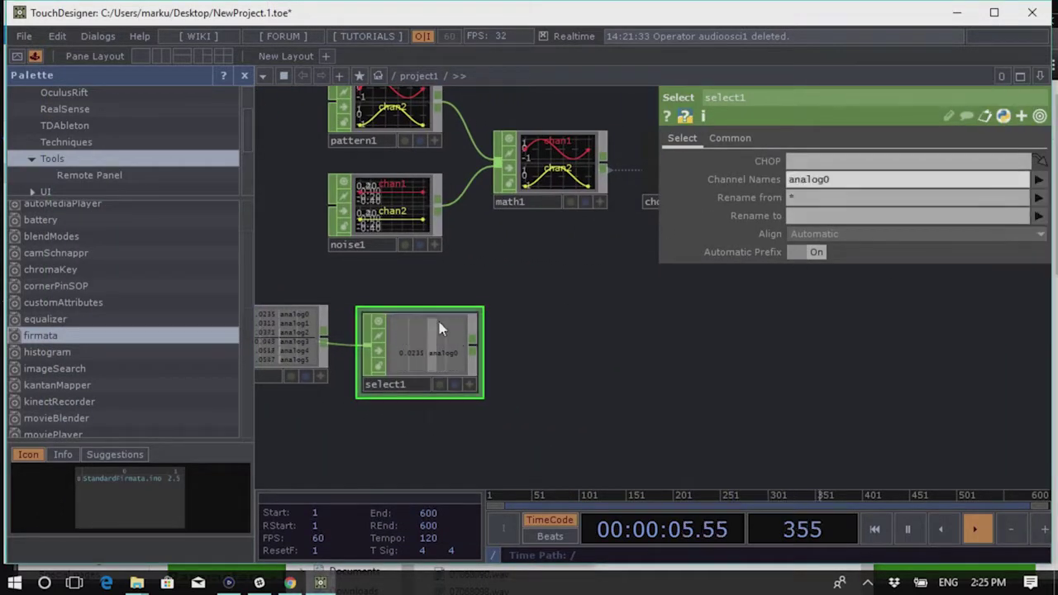
Add a Trail CHOP after the Select CHOP to plot the analog0 channel
{"action": "right_click", "coordinate": [479, 348]}
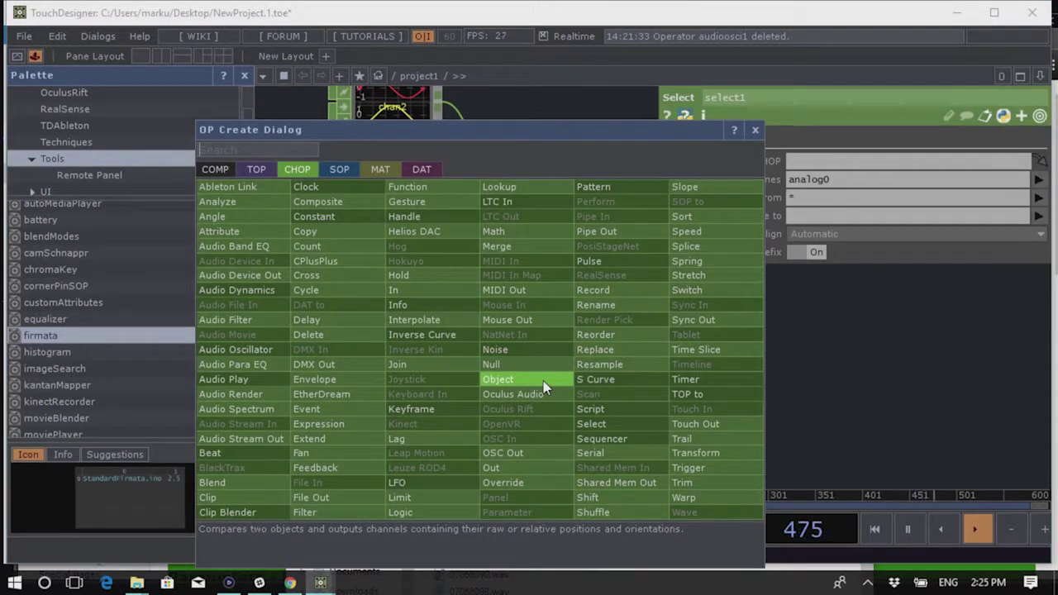
{"action": "type", "text": "tr"}
{"action": "left_click", "coordinate": [728, 436]}
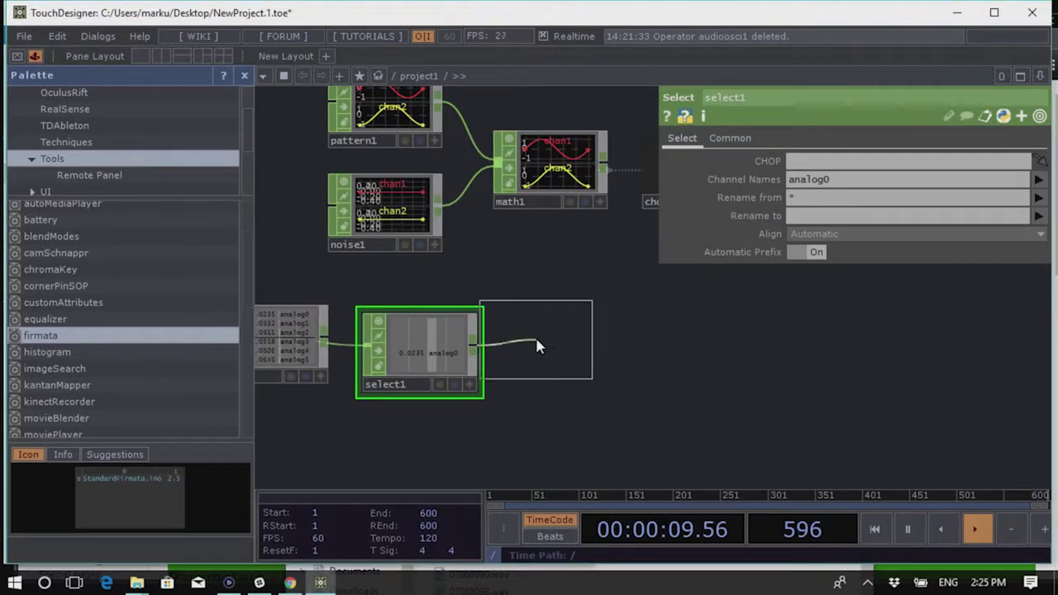
{"action": "left_click", "coordinate": [570, 347]}
{"action": "scroll", "coordinate": [520, 426], "scroll_direction": "up", "scroll_amount": 3}
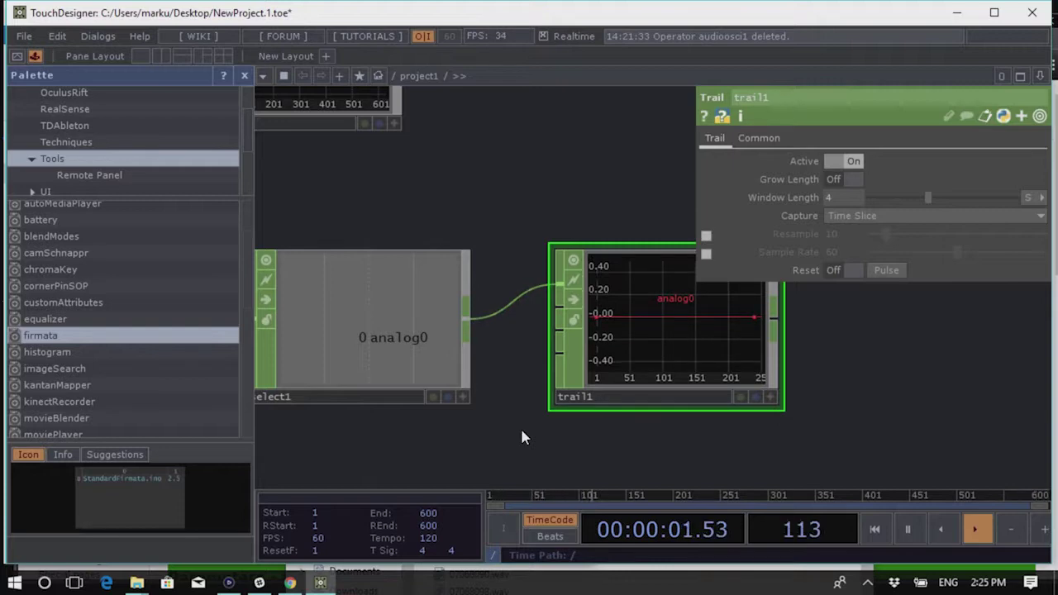
Move the Pattern CHOP directly above the Trail CHOP to compare their curves
{"action": "scroll", "coordinate": [518, 428], "scroll_direction": "down", "scroll_amount": 3}
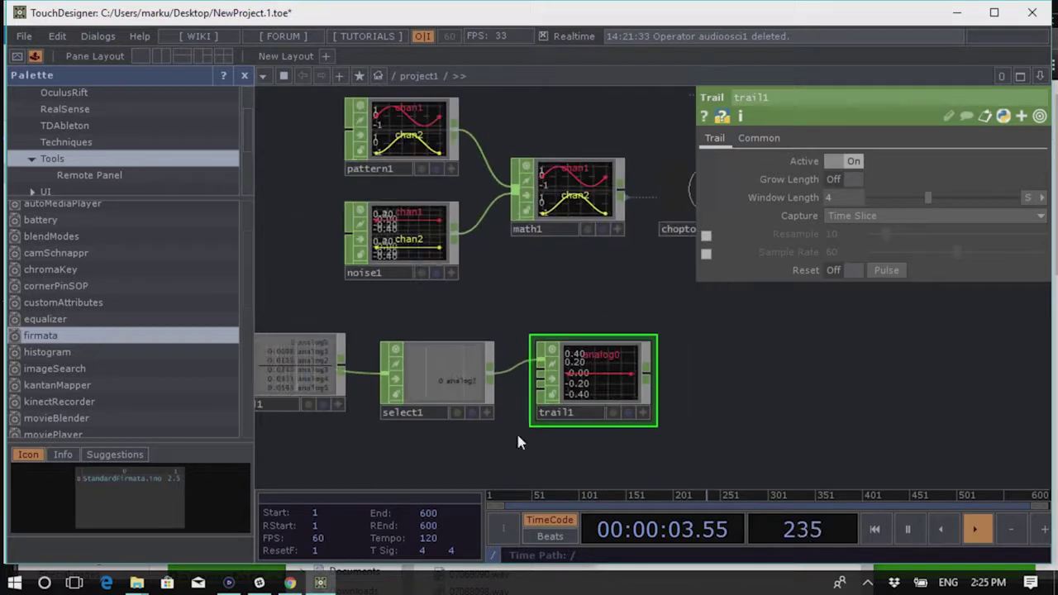
{"action": "left_click_drag", "start_coordinate": [400, 138], "coordinate": [589, 286]}
{"action": "scroll", "coordinate": [696, 381], "scroll_direction": "up", "scroll_amount": 3}
{"action": "left_click_drag", "start_coordinate": [696, 382], "coordinate": [661, 385]}
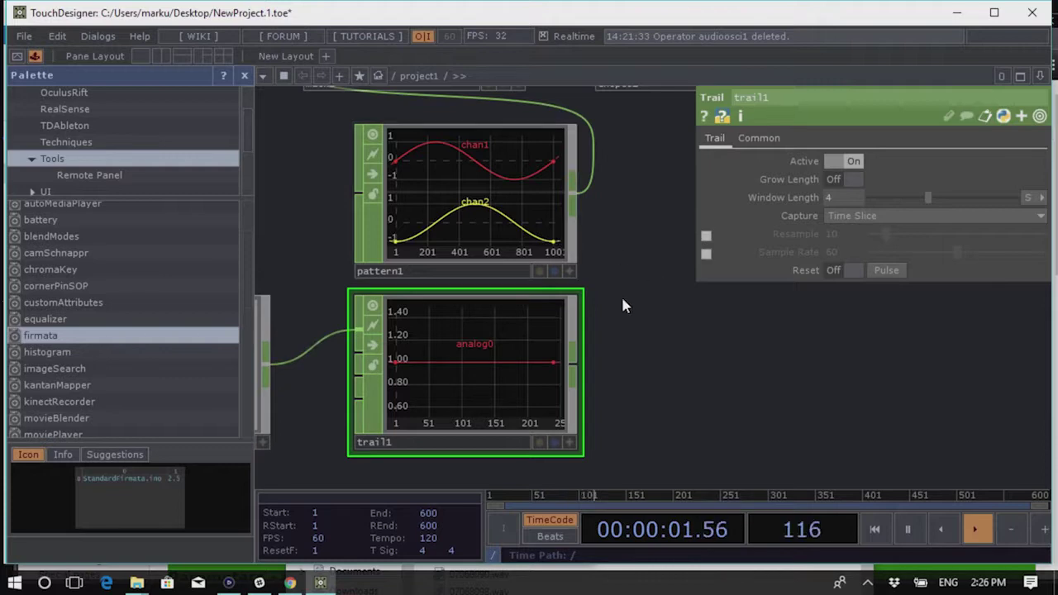
{"action": "scroll", "coordinate": [624, 297], "scroll_direction": "down", "scroll_amount": 3}
{"action": "scroll", "coordinate": [395, 318], "scroll_direction": "up", "scroll_amount": 1}
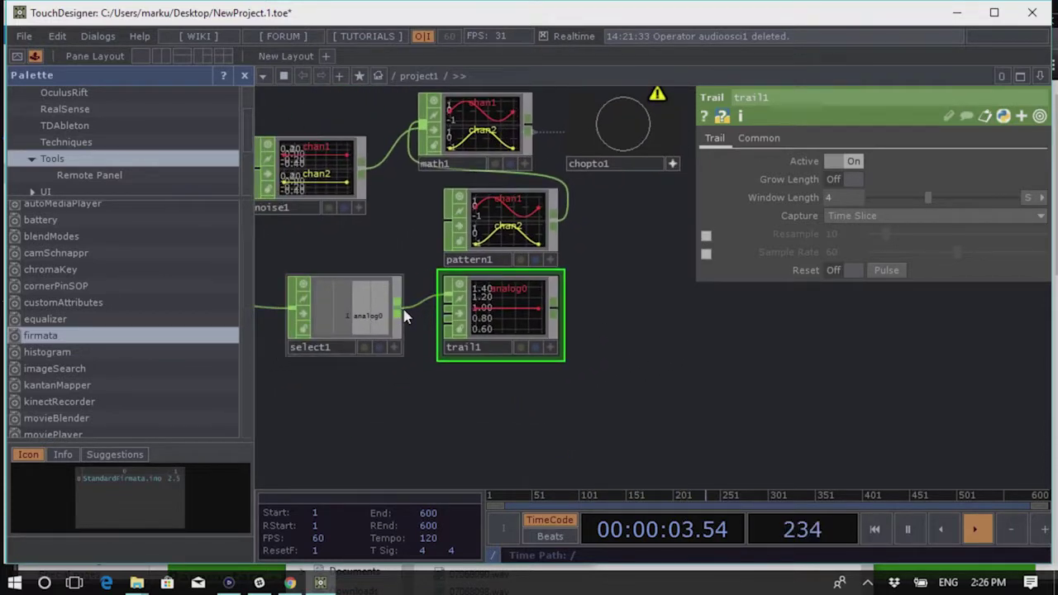
Add a Lookup CHOP after the Select CHOP and wire the Pattern CHOP into its second input
{"action": "right_click", "coordinate": [404, 310]}
{"action": "type", "text": "l"}
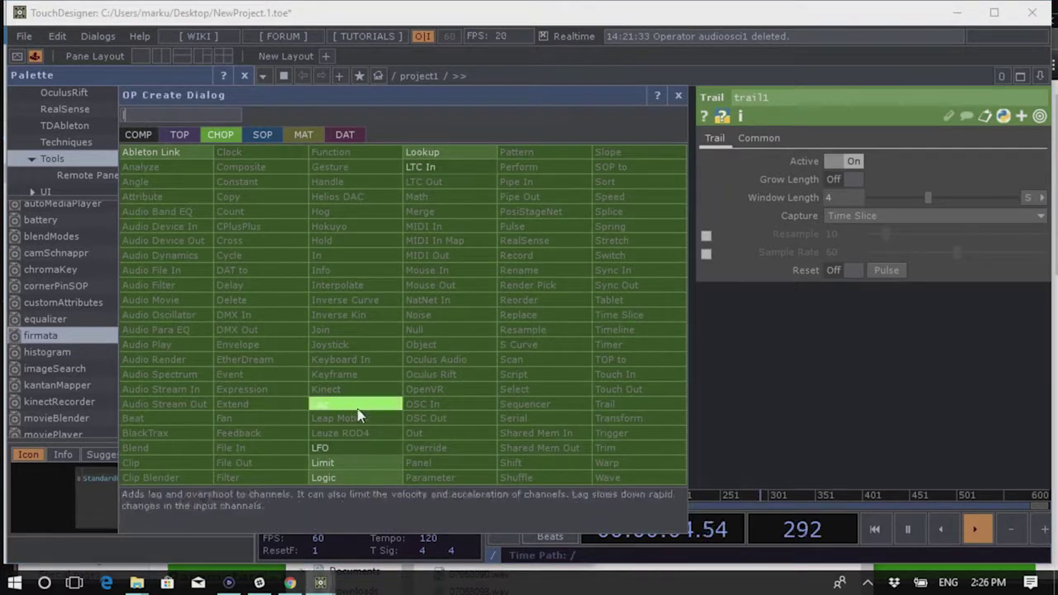
{"action": "left_click", "coordinate": [422, 152]}
{"action": "left_click", "coordinate": [680, 373]}
{"action": "left_click_drag", "start_coordinate": [553, 238], "coordinate": [629, 373]}
{"action": "scroll", "coordinate": [735, 403], "scroll_direction": "up", "scroll_amount": 3}
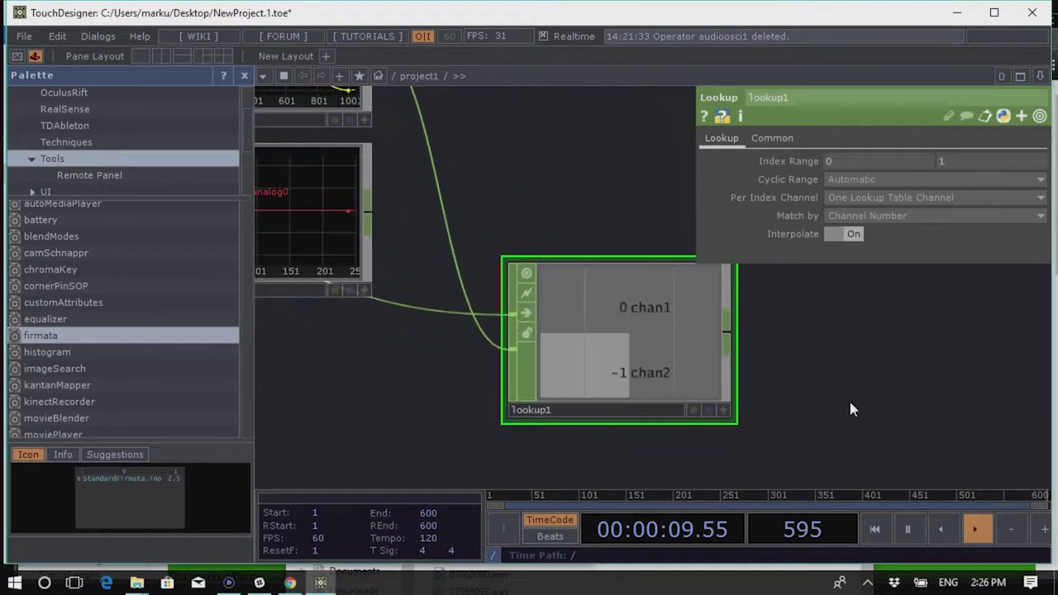
Move the Trail CHOP past the Lookup CHOP and feed its first input from the Lookup CHOP
{"action": "scroll", "coordinate": [581, 421], "scroll_direction": "down", "scroll_amount": 2}
{"action": "left_click_drag", "start_coordinate": [361, 276], "coordinate": [863, 336]}
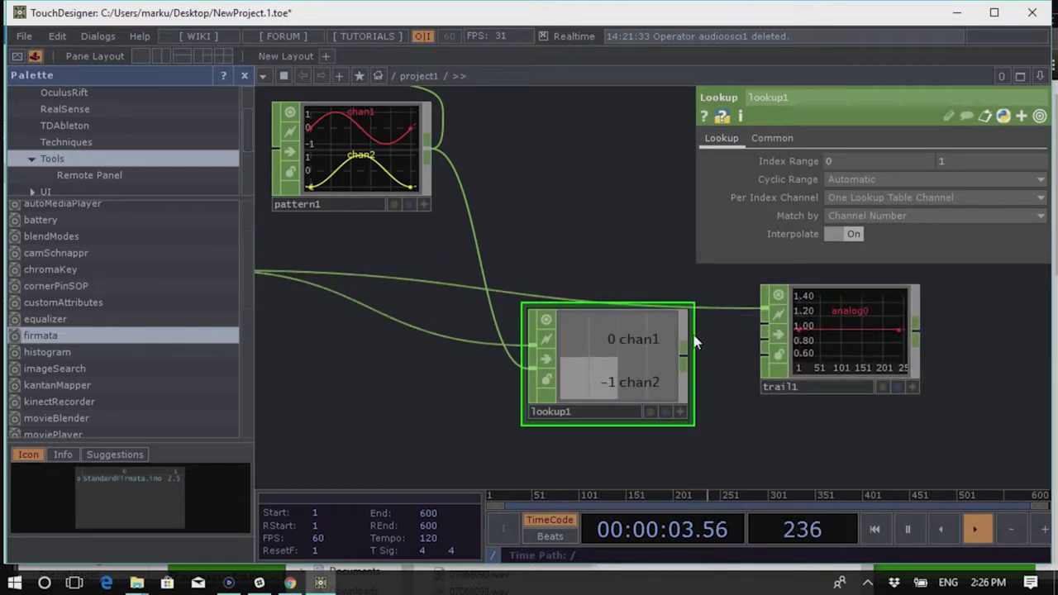
{"action": "left_click_drag", "start_coordinate": [689, 363], "coordinate": [765, 309]}
{"action": "scroll", "coordinate": [709, 400], "scroll_direction": "up", "scroll_amount": 3}
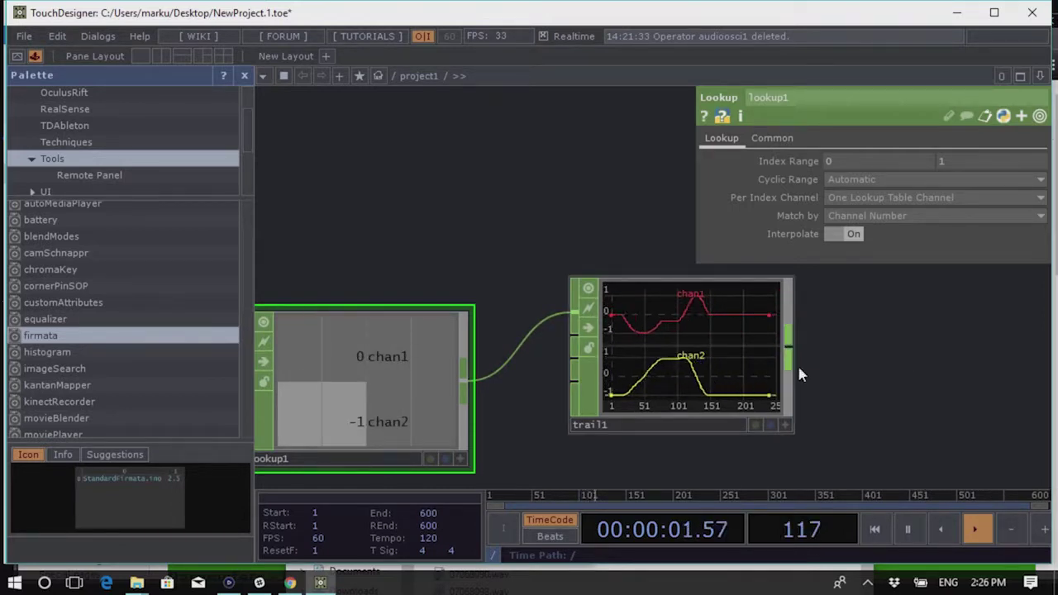
Connect the Select CHOP to the Trail CHOP as well and compare analog0 with the looked-up channels
{"action": "scroll", "coordinate": [772, 351], "scroll_direction": "down", "scroll_amount": 4}
{"action": "scroll", "coordinate": [774, 347], "scroll_direction": "down", "scroll_amount": 2}
{"action": "left_click_drag", "start_coordinate": [414, 316], "coordinate": [680, 349]}
{"action": "scroll", "coordinate": [769, 344], "scroll_direction": "up", "scroll_amount": 5}
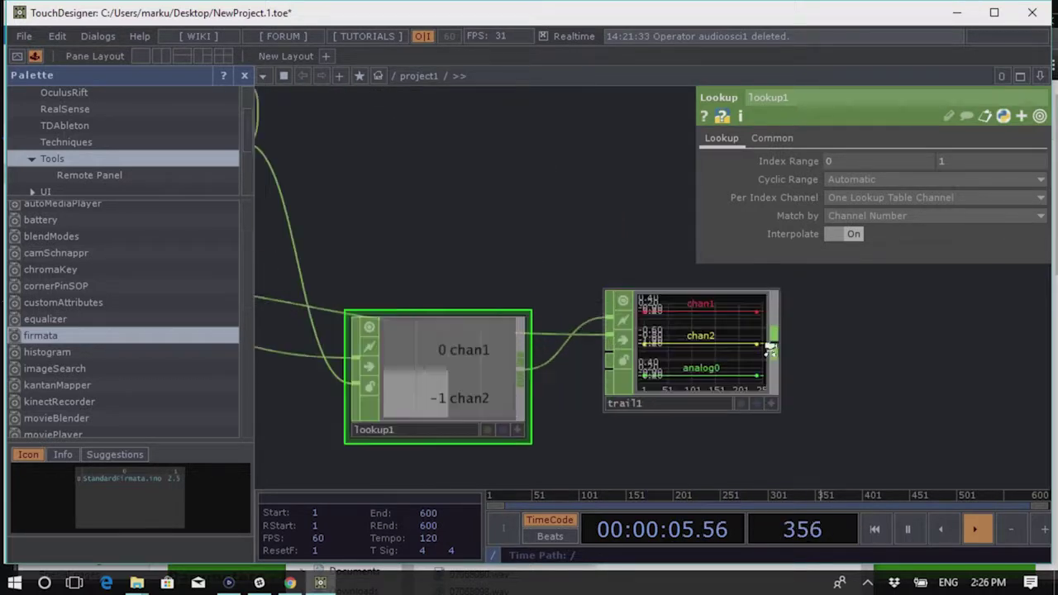
{"action": "left_click_drag", "start_coordinate": [808, 370], "coordinate": [680, 285]}
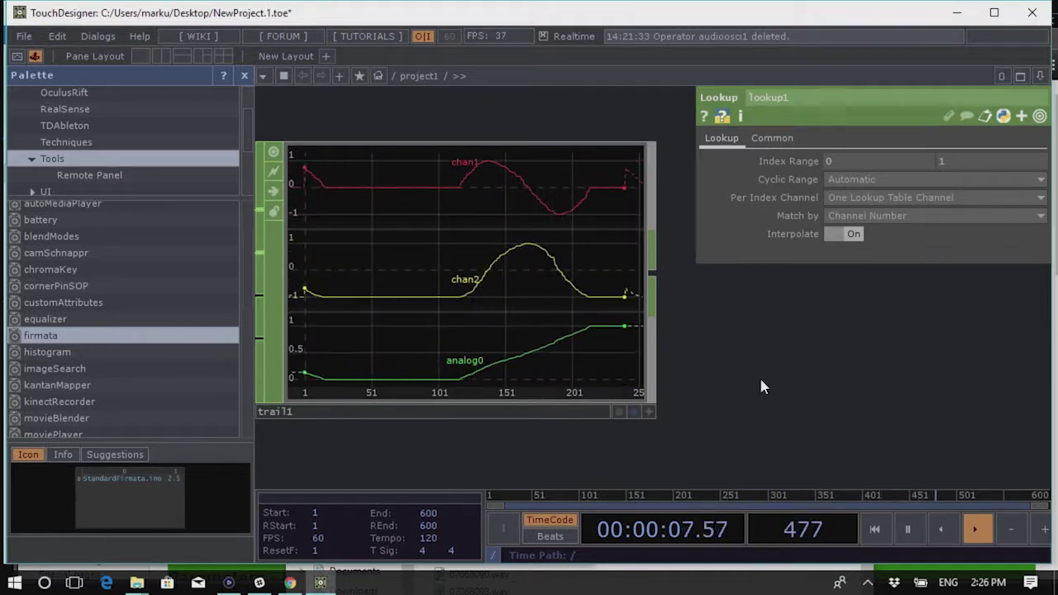
Select the firmata component and switch its Active parameter off
{"action": "scroll", "coordinate": [793, 400], "scroll_direction": "down", "scroll_amount": 5}
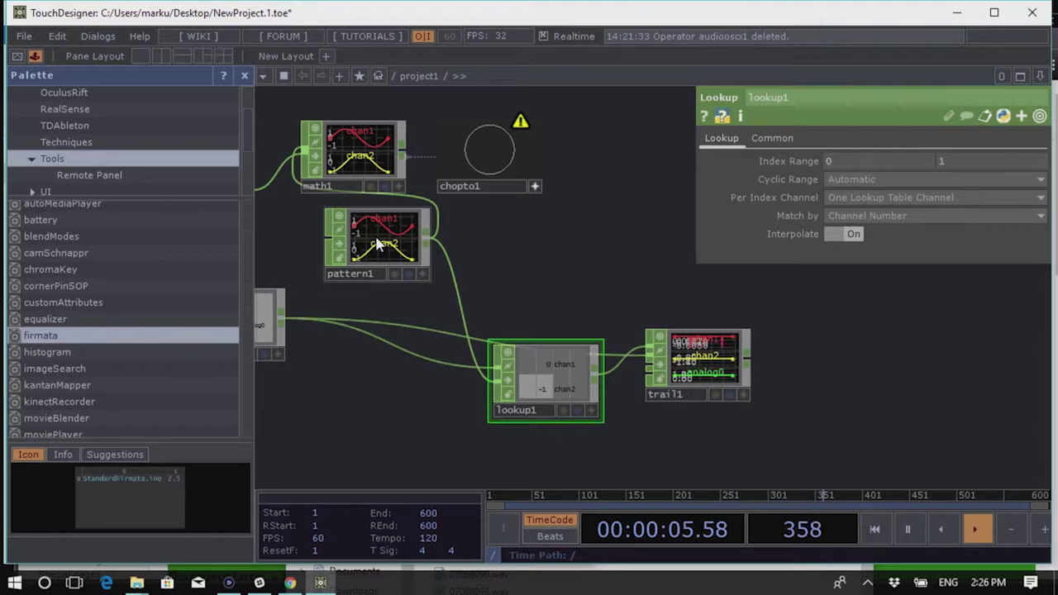
{"action": "scroll", "coordinate": [541, 263], "scroll_direction": "down", "scroll_amount": 3}
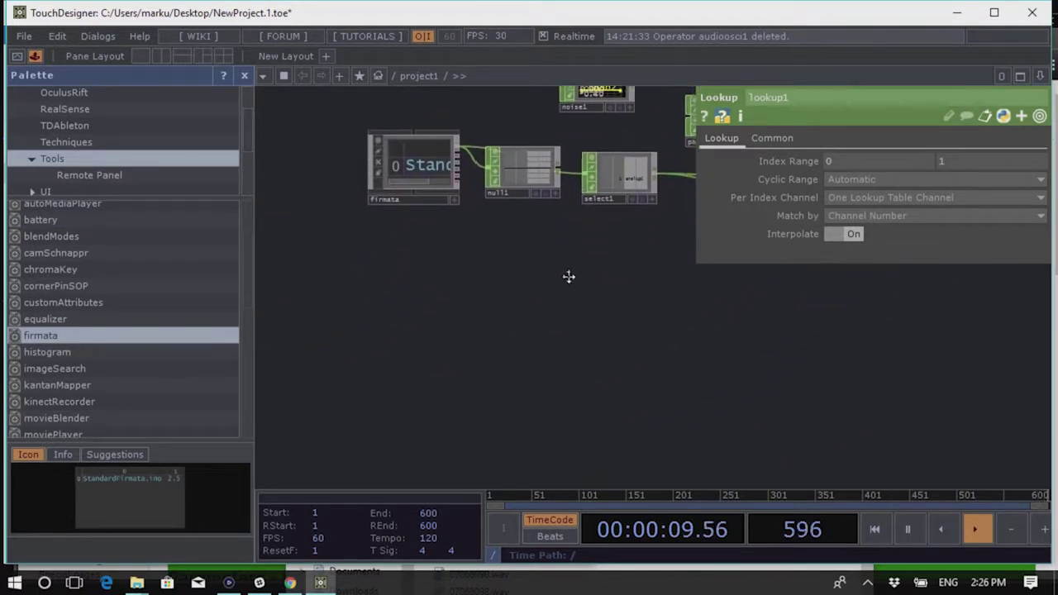
{"action": "key", "text": "Tab"}
{"action": "left_click", "coordinate": [726, 335]}
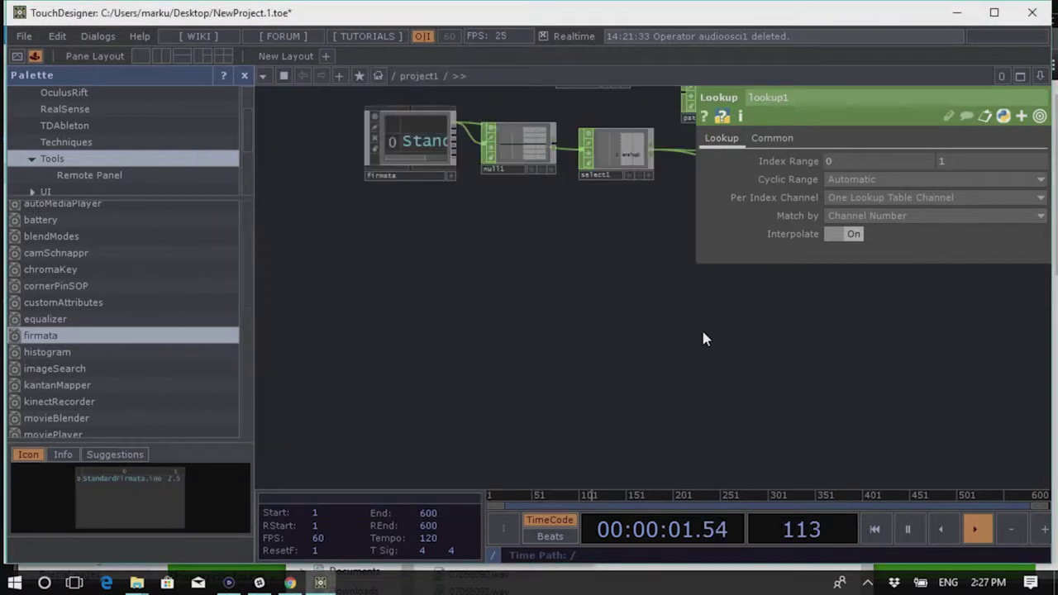
{"action": "left_click", "coordinate": [409, 145]}
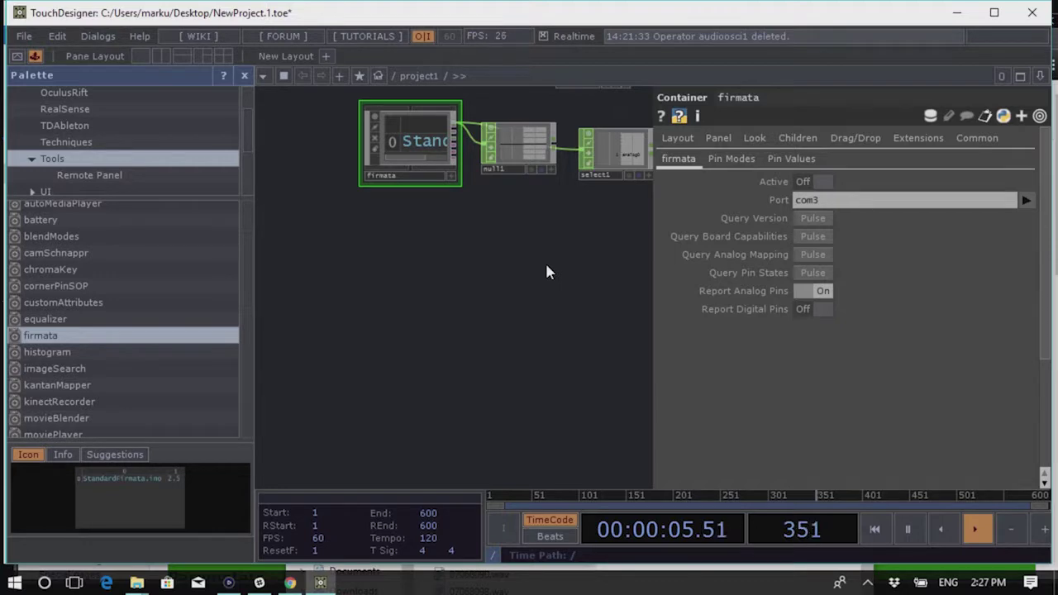
{"action": "left_click_drag", "start_coordinate": [546, 271], "coordinate": [491, 212]}
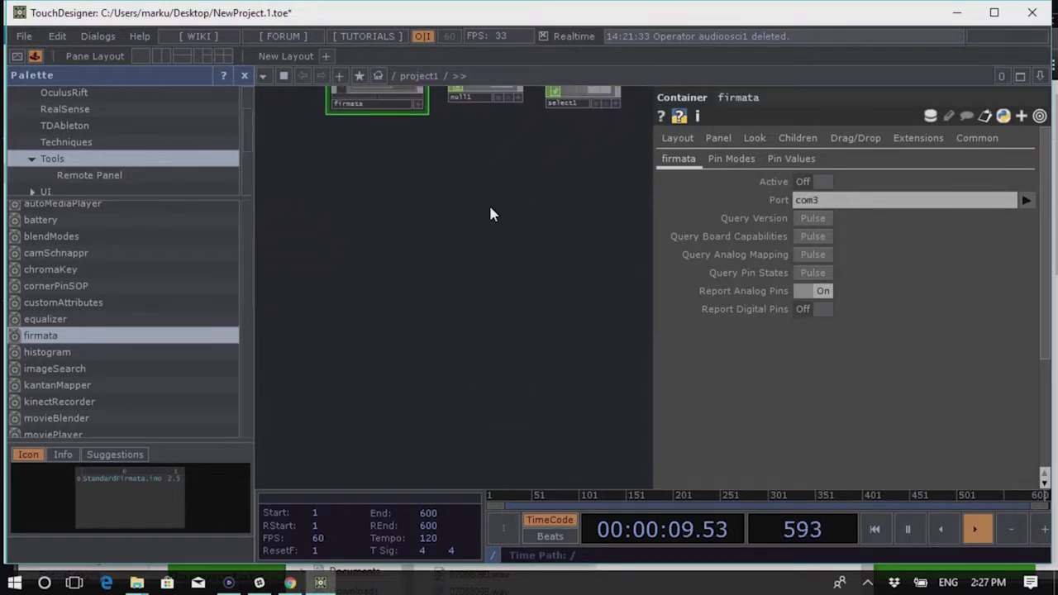
Examine the parameters of the Noise and Pattern CHOPs and the Pattern CHOP's two sine curves
{"action": "key", "text": "Tab"}
{"action": "left_click", "coordinate": [484, 454]}
{"action": "left_click_drag", "start_coordinate": [479, 439], "coordinate": [533, 219]}
{"action": "scroll", "coordinate": [533, 219], "scroll_direction": "up", "scroll_amount": 5}
{"action": "left_click", "coordinate": [465, 265]}
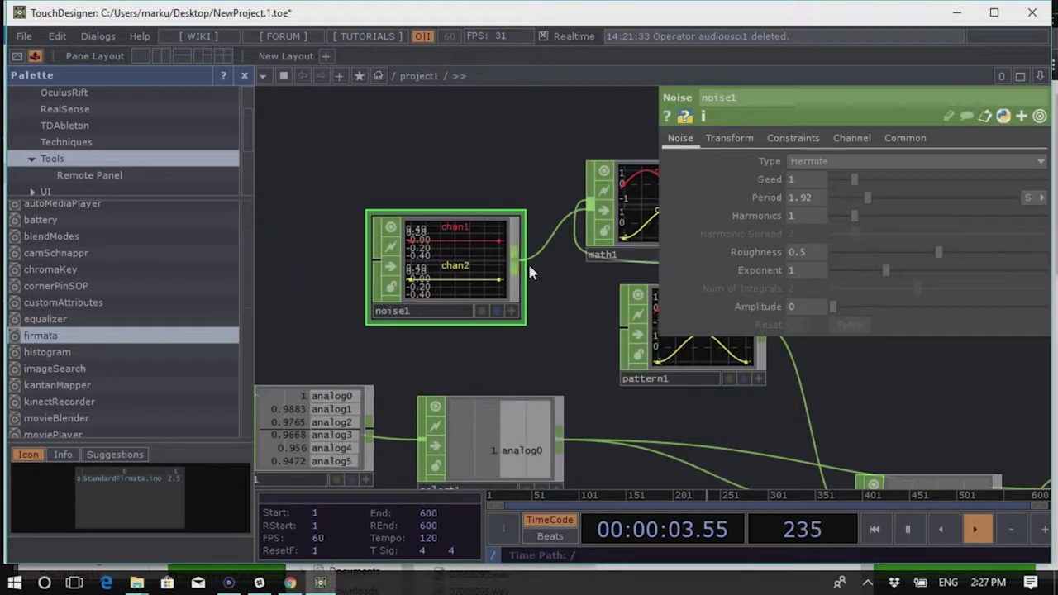
{"action": "left_click_drag", "start_coordinate": [571, 331], "coordinate": [436, 313]}
{"action": "scroll", "coordinate": [496, 302], "scroll_direction": "up", "scroll_amount": 4}
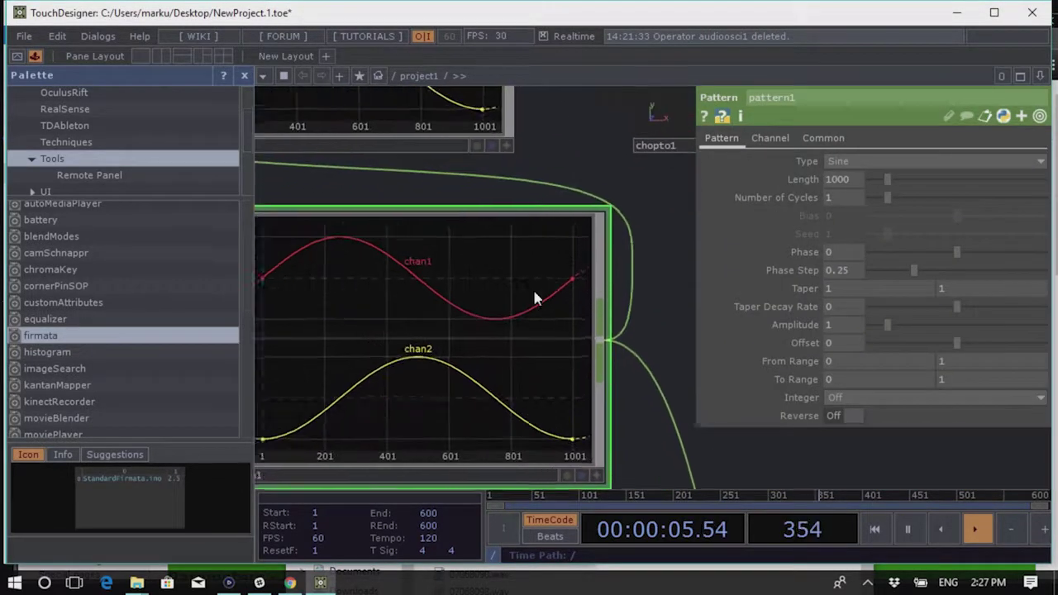
{"action": "scroll", "coordinate": [533, 289], "scroll_direction": "down", "scroll_amount": 1}
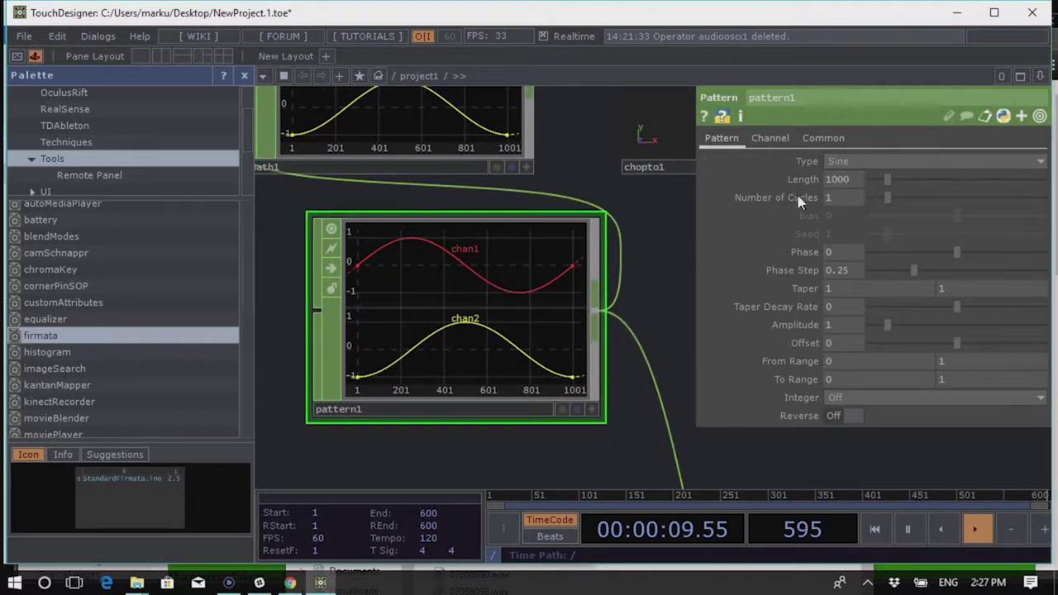
Set the Pattern CHOP's Length to 1001, Phase to about -0.133 and second Taper value to 0
{"action": "mouse_move", "coordinate": [895, 182]}
{"action": "left_mouse_down"}
{"action": "mouse_move", "coordinate": [980, 182]}
{"action": "mouse_move", "coordinate": [869, 198]}
{"action": "mouse_move", "coordinate": [985, 191]}
{"action": "mouse_move", "coordinate": [954, 204]}
{"action": "mouse_move", "coordinate": [904, 187]}
{"action": "mouse_move", "coordinate": [888, 194]}
{"action": "mouse_move", "coordinate": [905, 188]}
{"action": "mouse_move", "coordinate": [901, 201]}
{"action": "mouse_move", "coordinate": [881, 195]}
{"action": "left_mouse_up"}
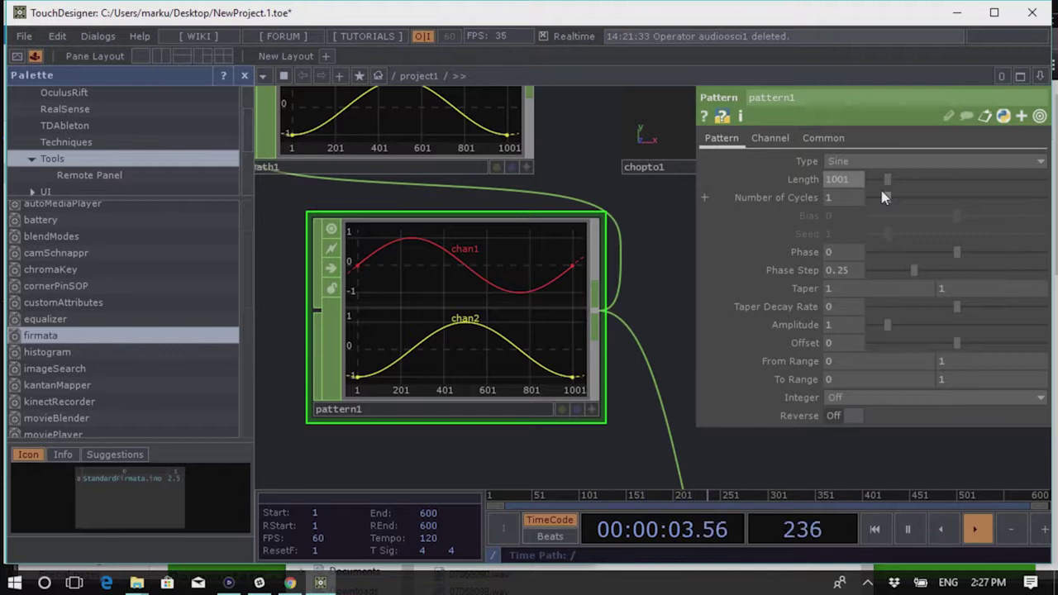
{"action": "left_click_drag", "start_coordinate": [948, 255], "coordinate": [914, 272]}
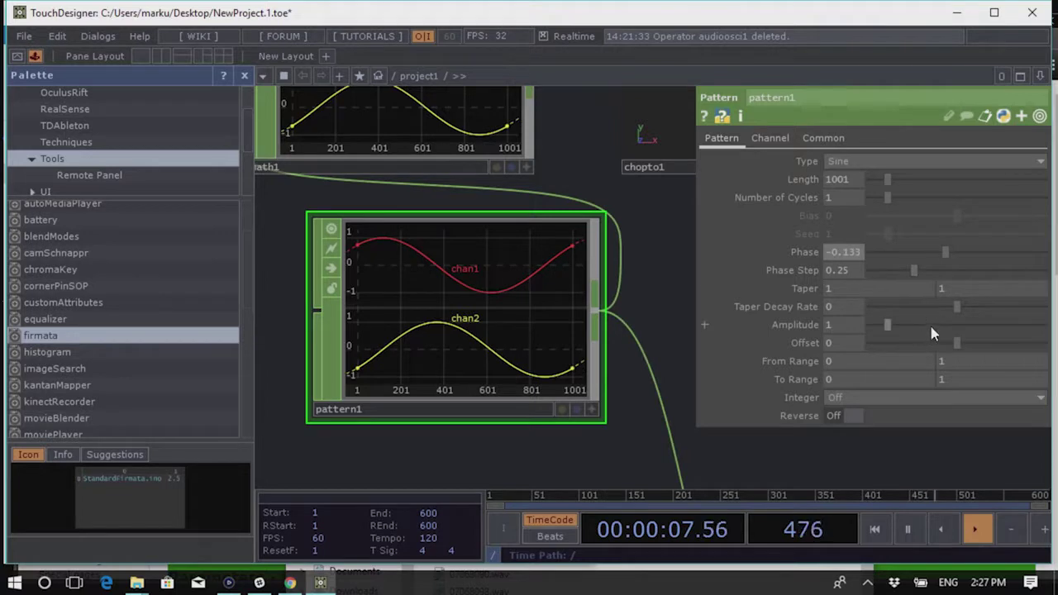
{"action": "left_click_drag", "start_coordinate": [969, 299], "coordinate": [942, 289]}
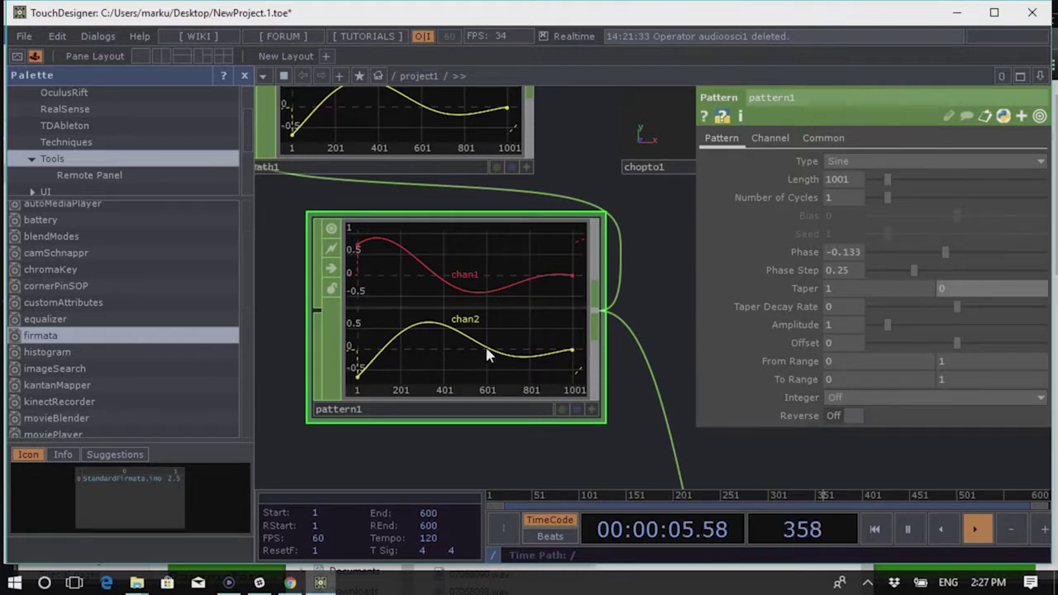
Add an S Curve CHOP in the empty space below the Pattern CHOP and frame it in the network
{"action": "scroll", "coordinate": [480, 347], "scroll_direction": "down", "scroll_amount": 5}
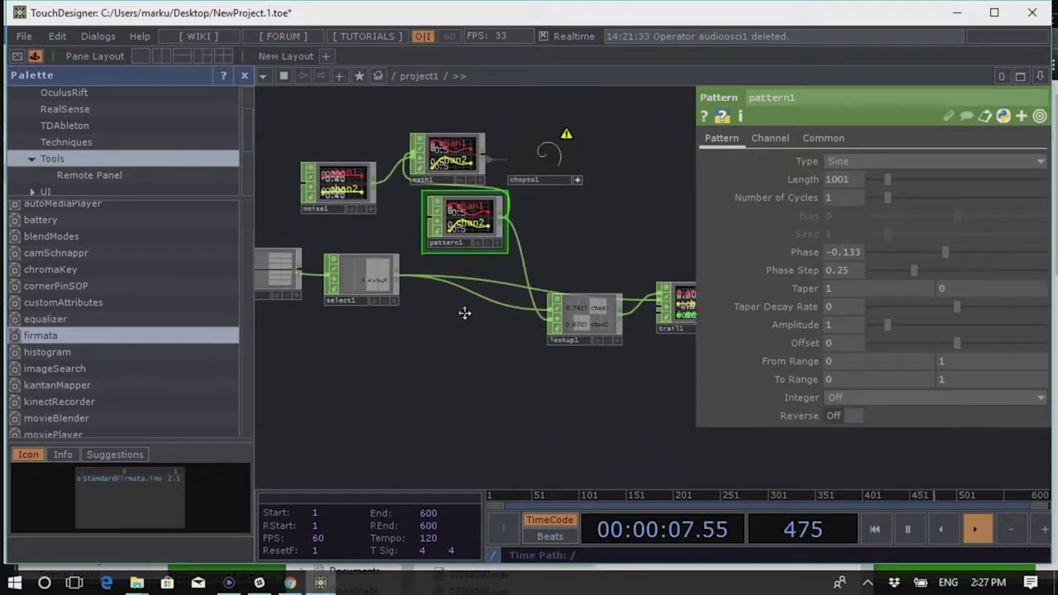
{"action": "key", "text": "Tab"}
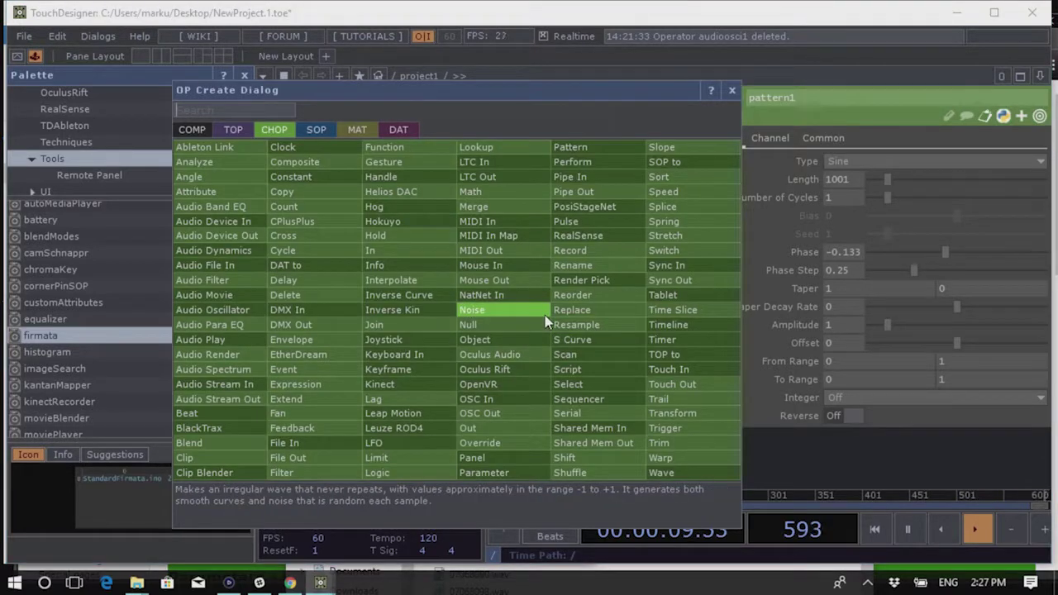
{"action": "left_click", "coordinate": [571, 340]}
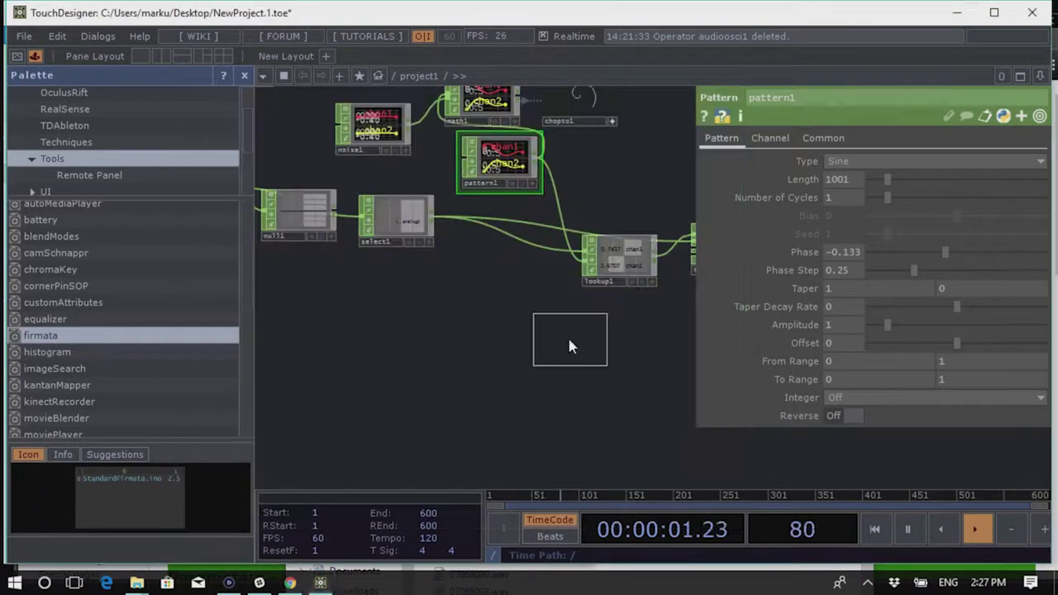
{"action": "left_click", "coordinate": [487, 316]}
{"action": "key", "text": "shift+h"}
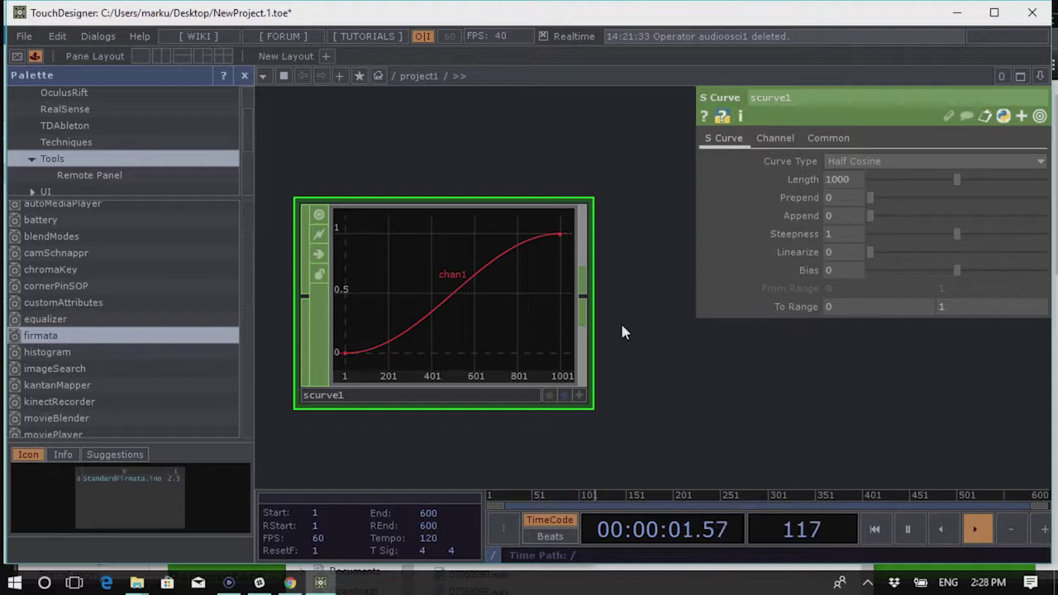
Set the S Curve's Steepness to about 1.743, Linearize to 0.481 and Bias to 0.238, and move it up between the Select and Lookup CHOPs
{"action": "left_click_drag", "start_coordinate": [953, 236], "coordinate": [1022, 246]}
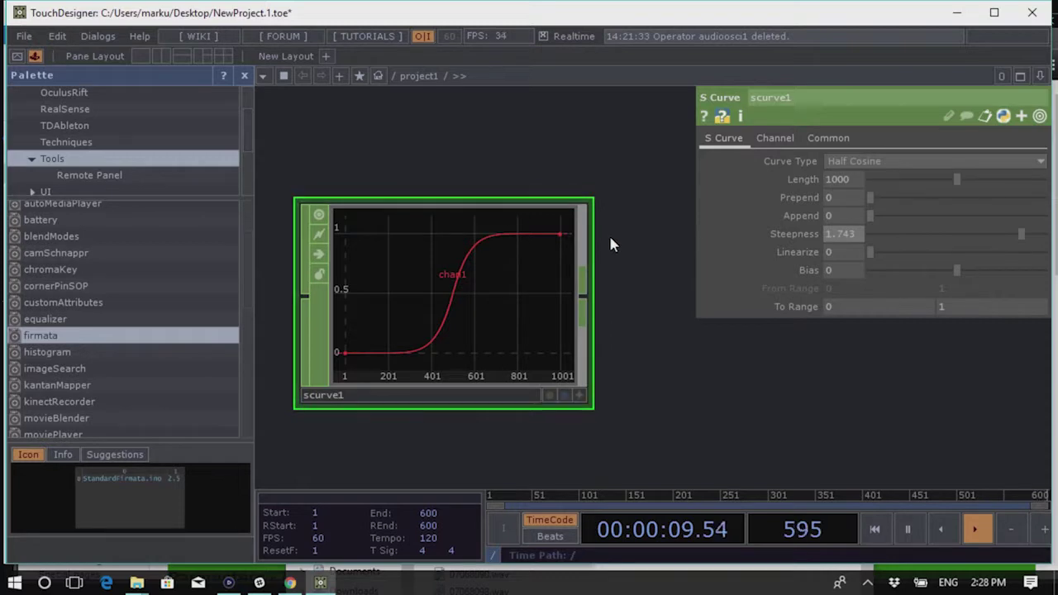
{"action": "left_click_drag", "start_coordinate": [893, 253], "coordinate": [973, 313]}
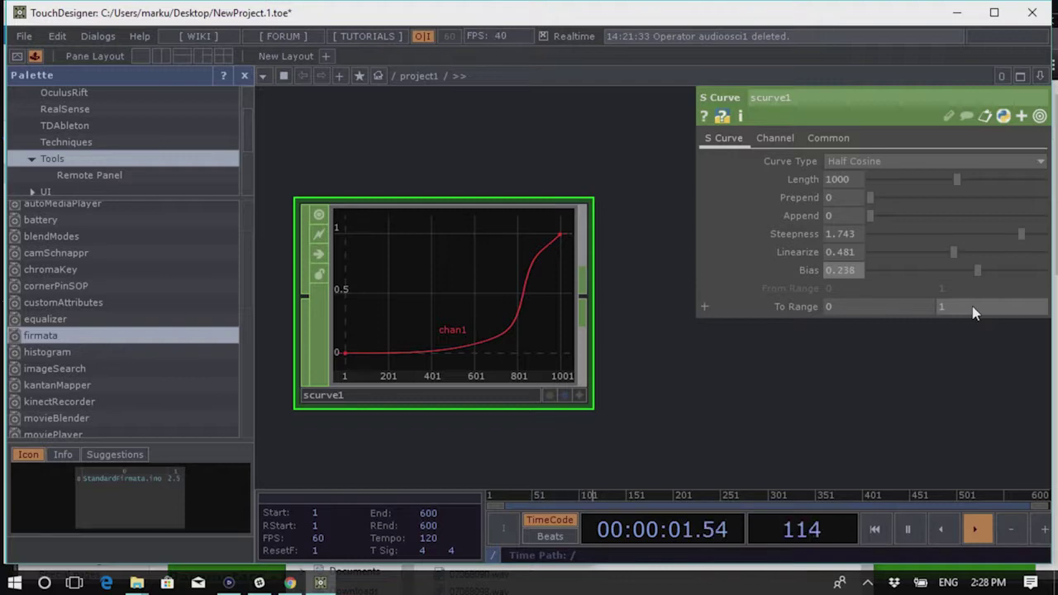
{"action": "scroll", "coordinate": [454, 359], "scroll_direction": "down", "scroll_amount": 5}
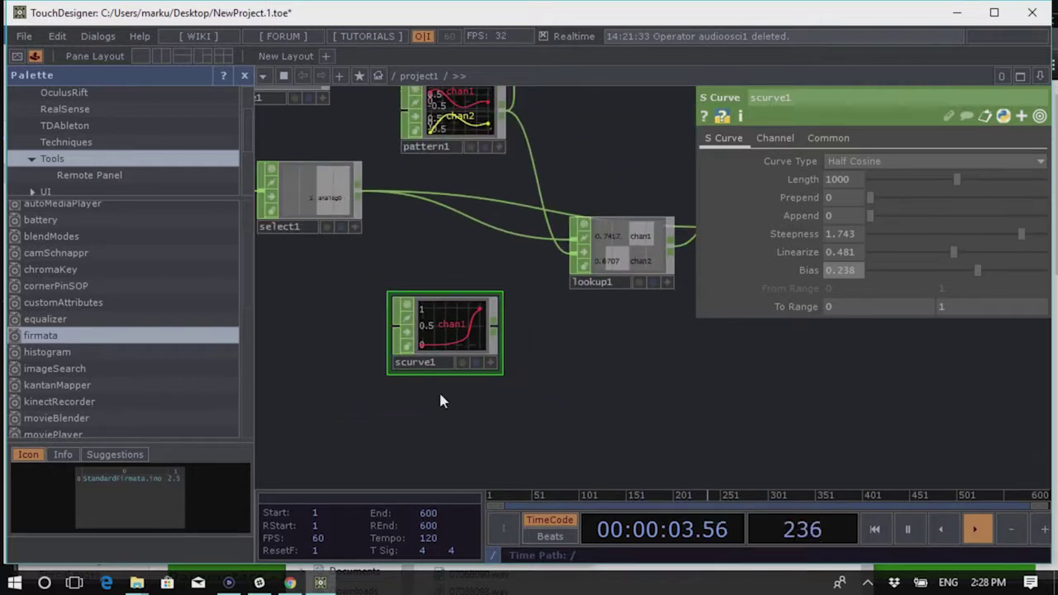
{"action": "left_click_drag", "start_coordinate": [450, 324], "coordinate": [459, 254]}
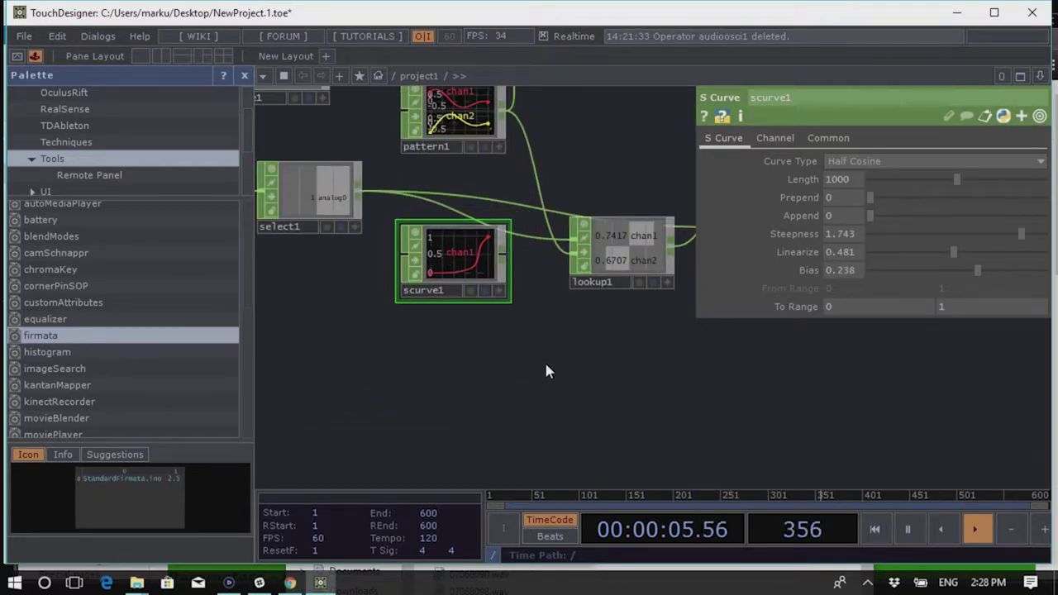
Add an OSC In CHOP in the empty space below the Null CHOP
{"action": "scroll", "coordinate": [503, 355], "scroll_direction": "down", "scroll_amount": 3}
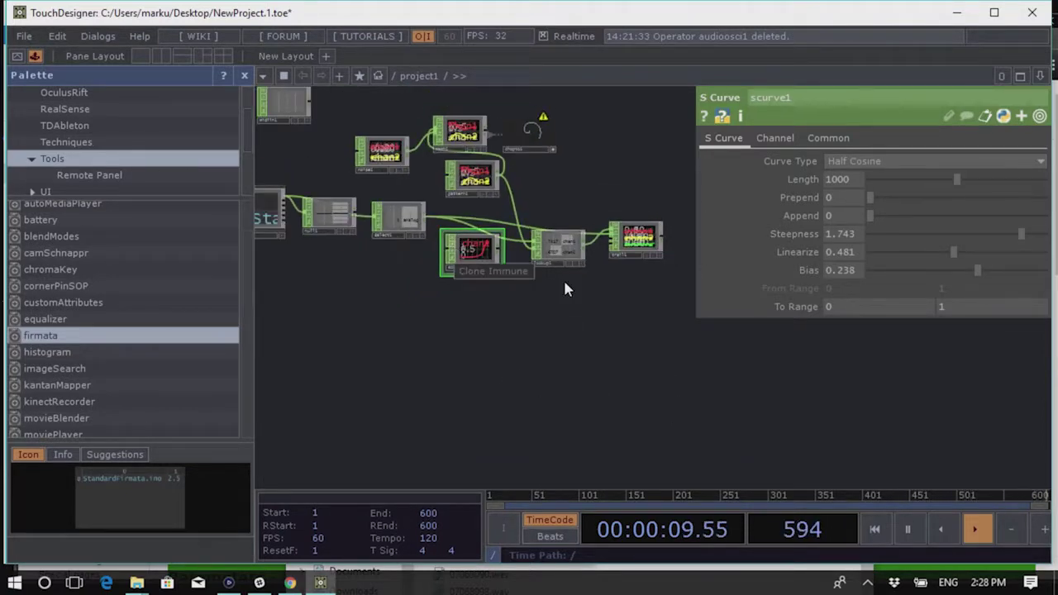
{"action": "left_click_drag", "start_coordinate": [420, 322], "coordinate": [524, 286]}
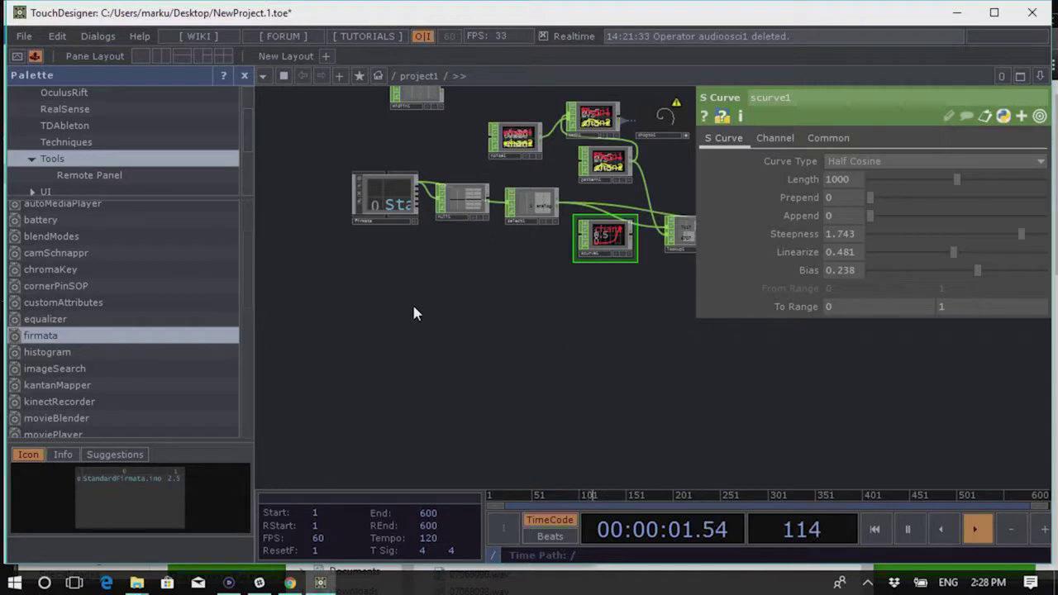
{"action": "scroll", "coordinate": [557, 273], "scroll_direction": "right", "scroll_amount": 3}
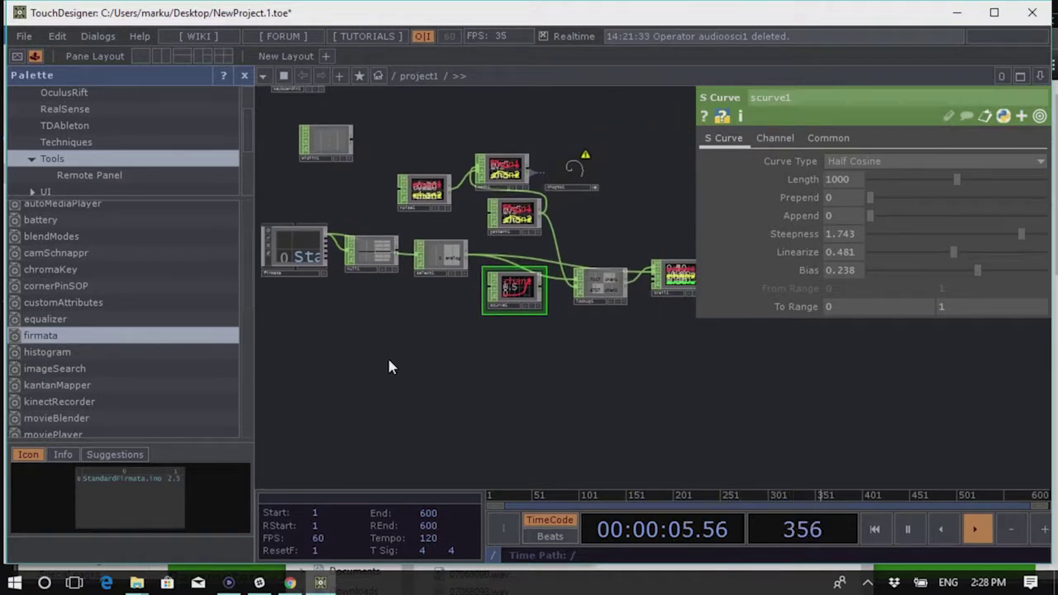
{"action": "scroll", "coordinate": [508, 338], "scroll_direction": "left", "scroll_amount": 3}
{"action": "key", "text": "Tab"}
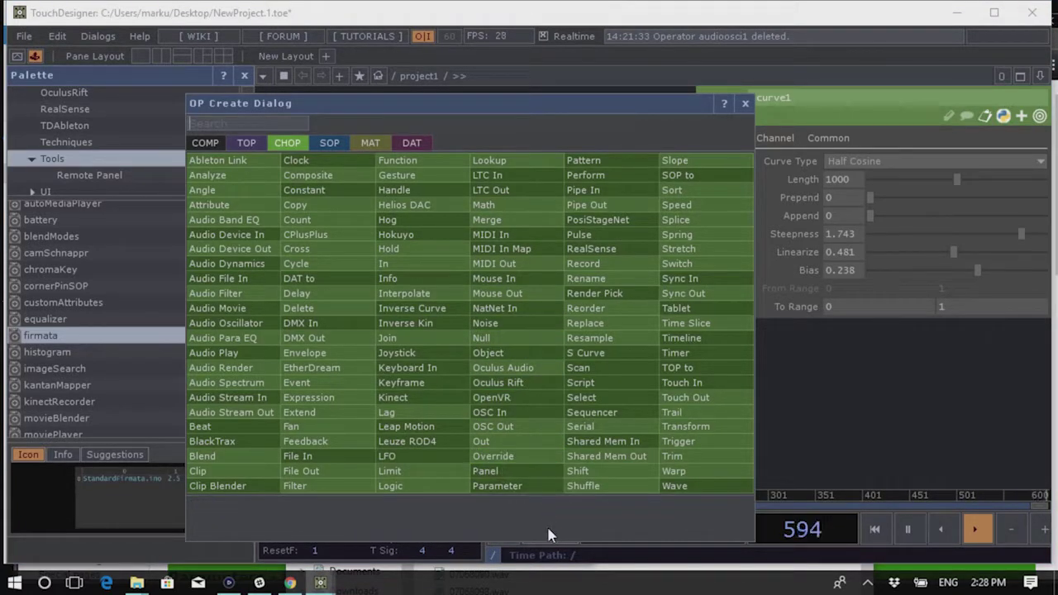
{"action": "left_click", "coordinate": [517, 413]}
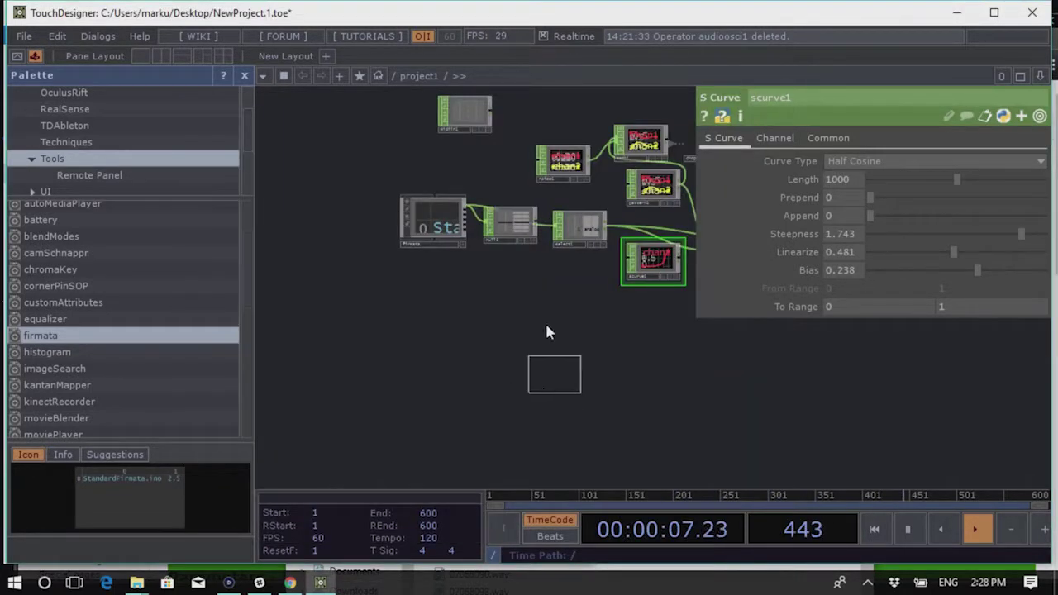
{"action": "left_click", "coordinate": [526, 276]}
{"action": "scroll", "coordinate": [527, 281], "scroll_direction": "up", "scroll_amount": 5}
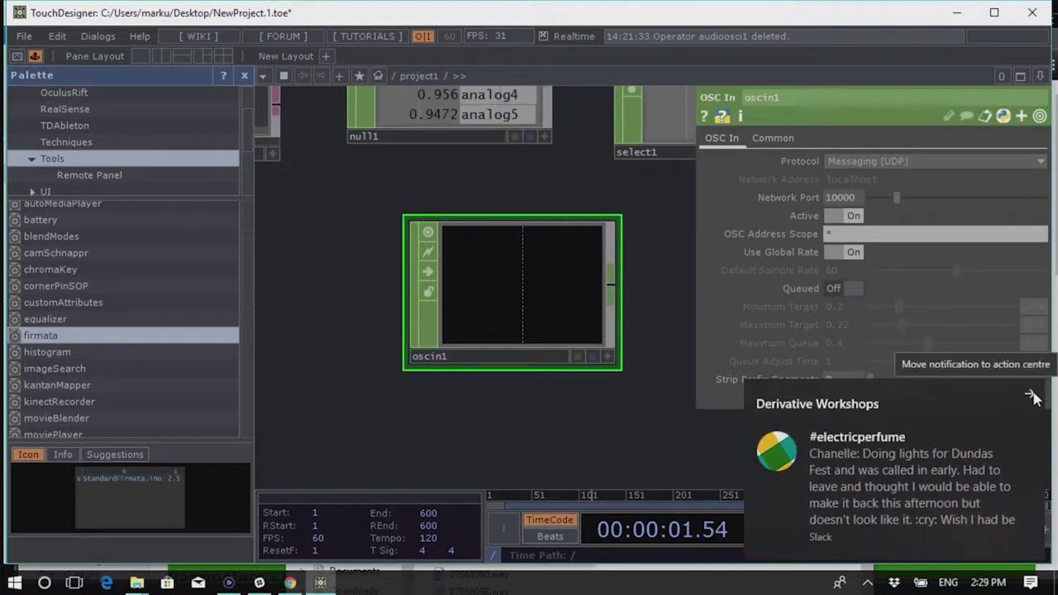
Set the OSC In CHOP's Network Port to 50000 and examine the incoming ZIGSIM sensor channels
{"action": "left_click", "coordinate": [1029, 395]}
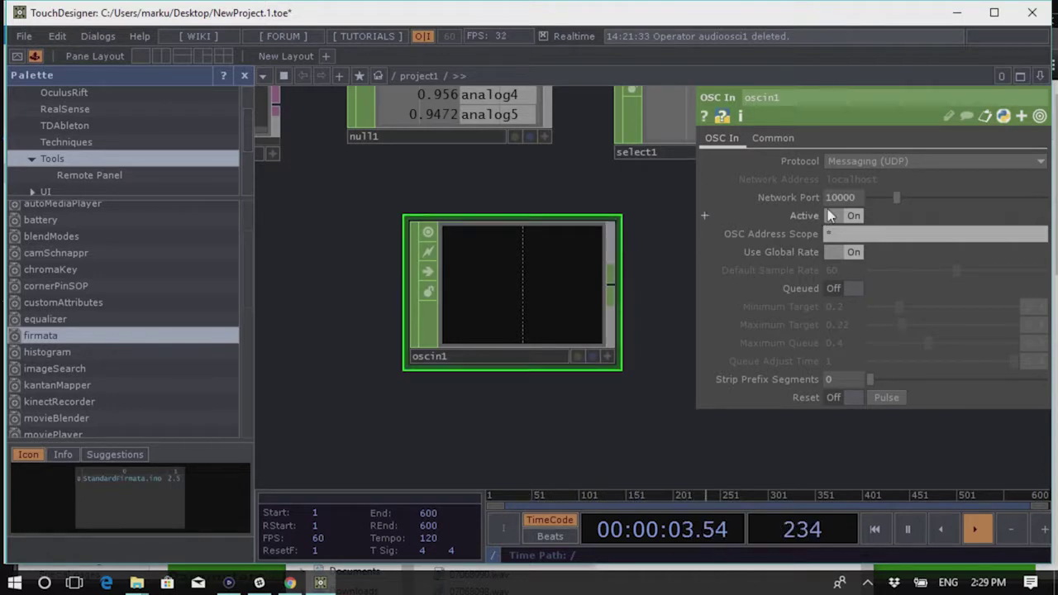
{"action": "middle_click_drag", "start_coordinate": [812, 207], "coordinate": [814, 206]}
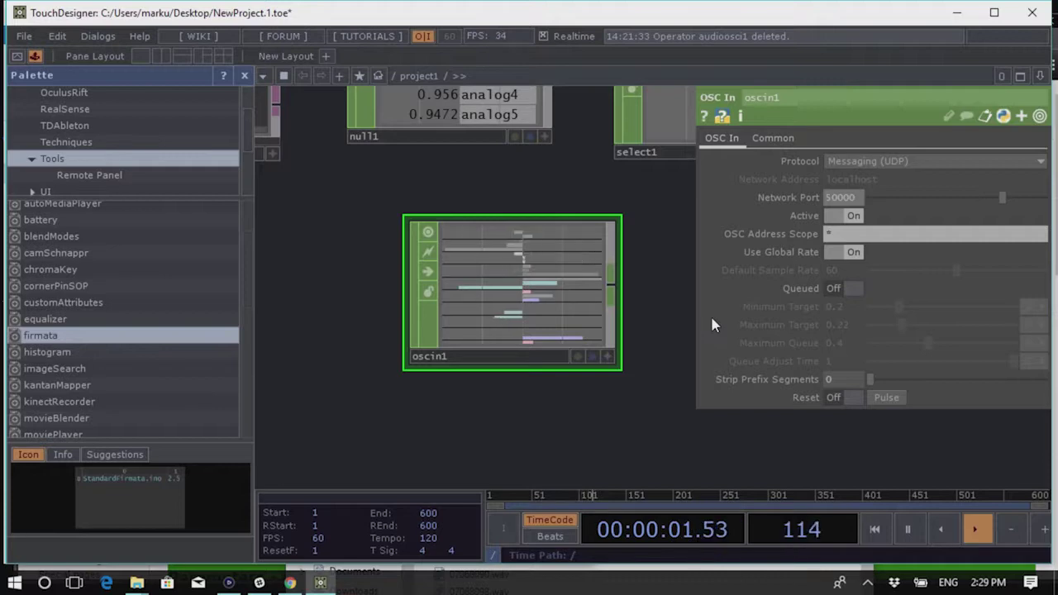
{"action": "scroll", "coordinate": [493, 171], "scroll_direction": "up", "scroll_amount": 6}
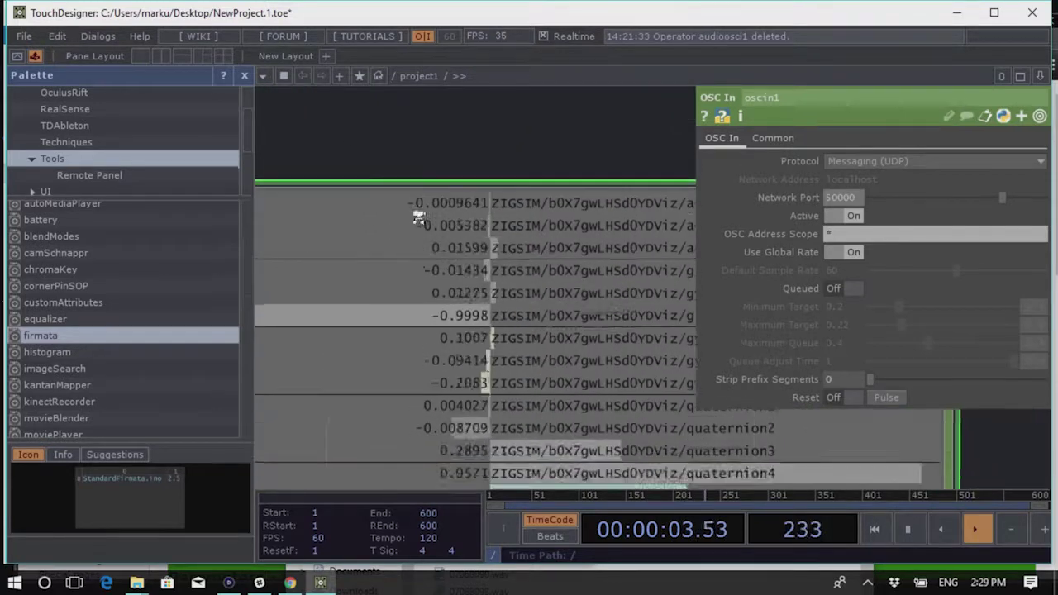
{"action": "scroll", "coordinate": [470, 123], "scroll_direction": "down", "scroll_amount": 1}
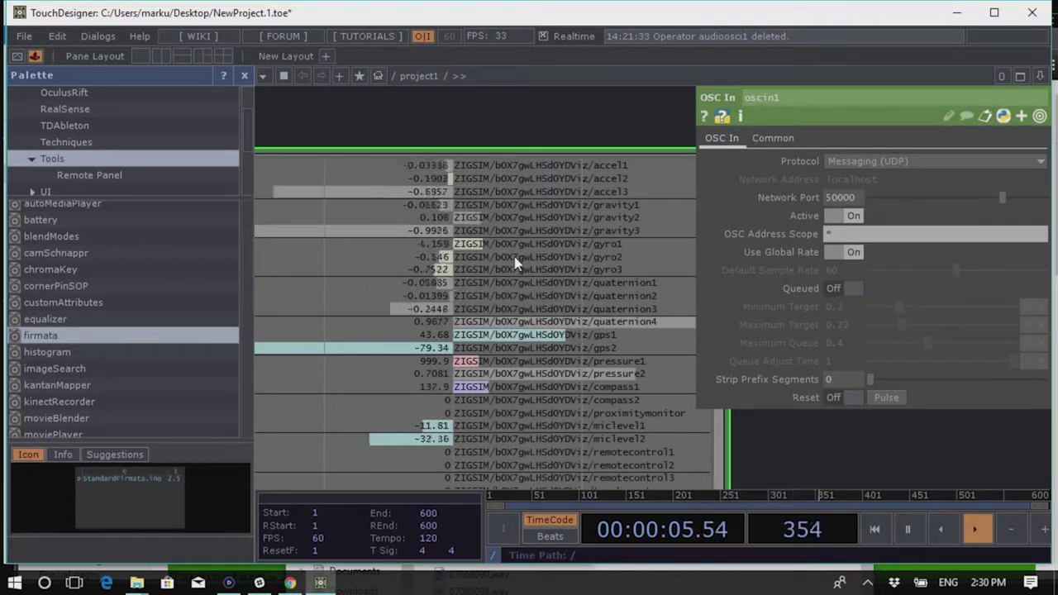
{"action": "scroll", "coordinate": [537, 330], "scroll_direction": "down", "scroll_amount": 2}
{"action": "scroll", "coordinate": [567, 411], "scroll_direction": "up", "scroll_amount": 2}
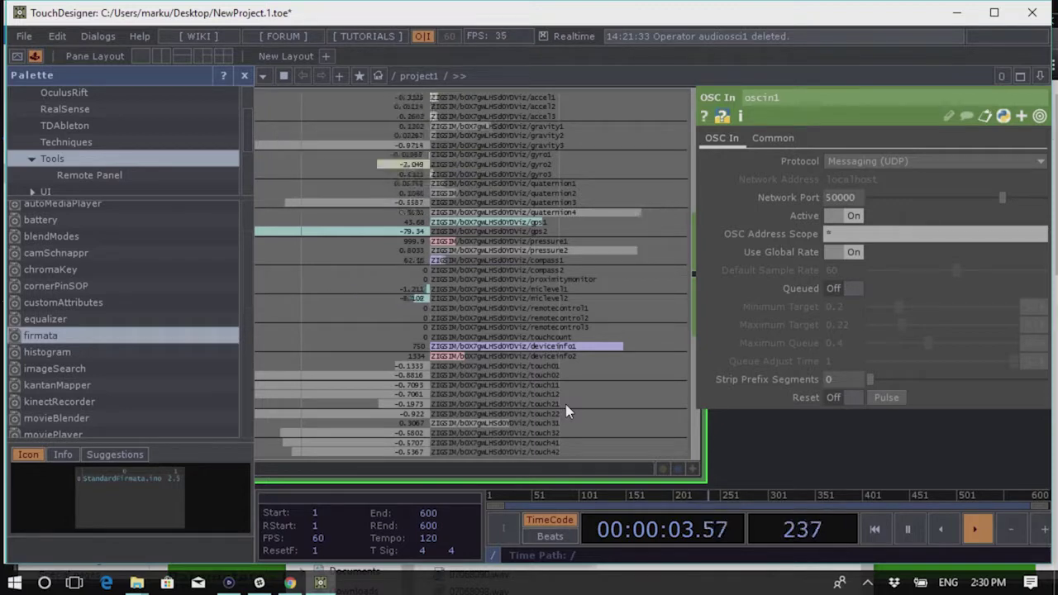
{"action": "scroll", "coordinate": [465, 326], "scroll_direction": "down", "scroll_amount": 5}
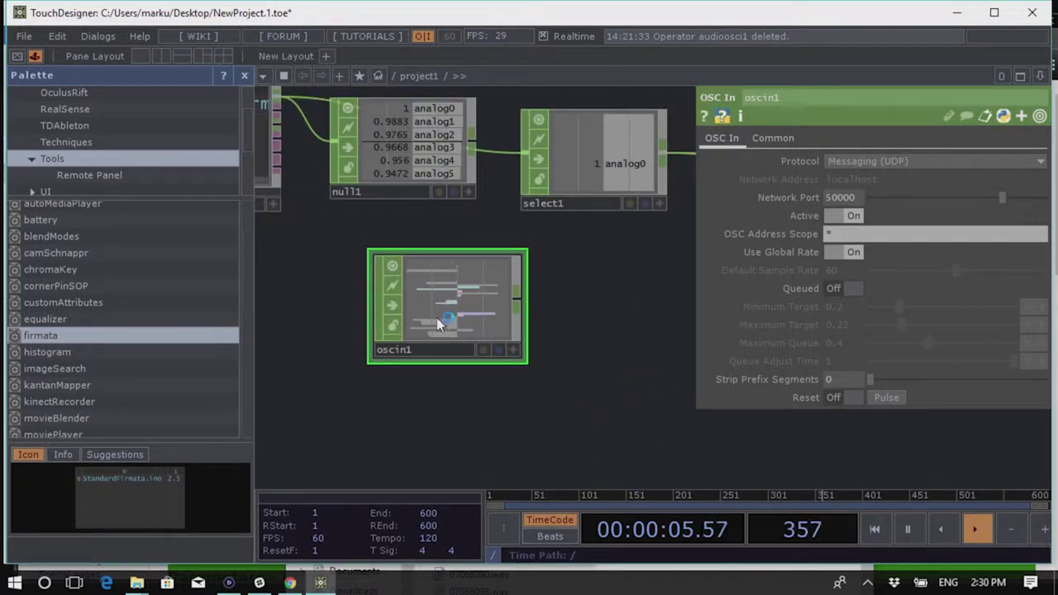
Add a Text DAT beside the OSC In CHOP and enter "ZIG Sim" as its text
{"action": "left_click_drag", "start_coordinate": [506, 383], "coordinate": [442, 373]}
{"action": "double_click", "coordinate": [549, 285]}
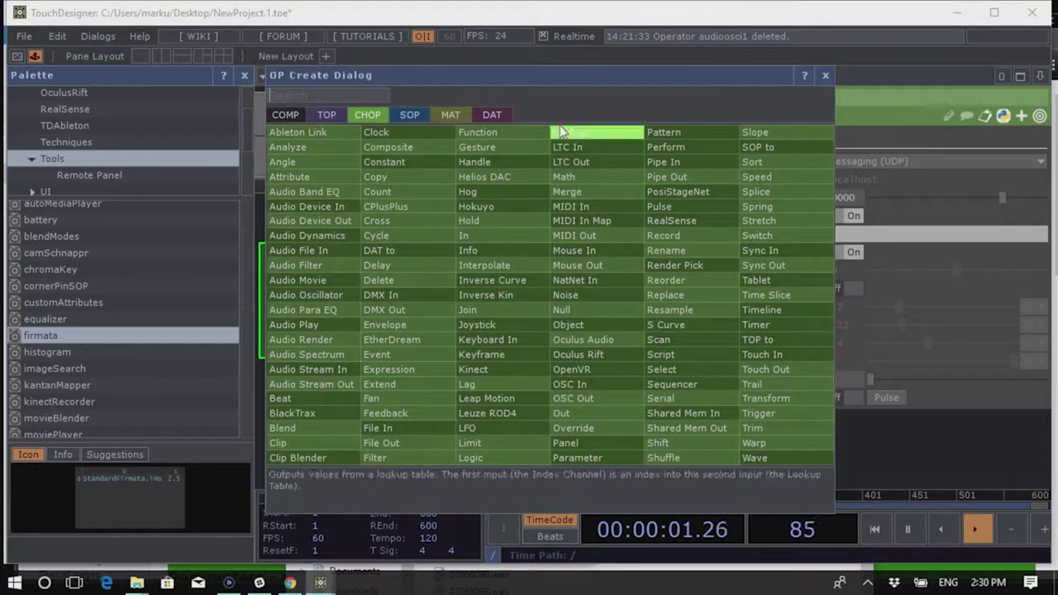
{"action": "left_click", "coordinate": [491, 115]}
{"action": "left_click", "coordinate": [492, 134]}
{"action": "left_click", "coordinate": [503, 286]}
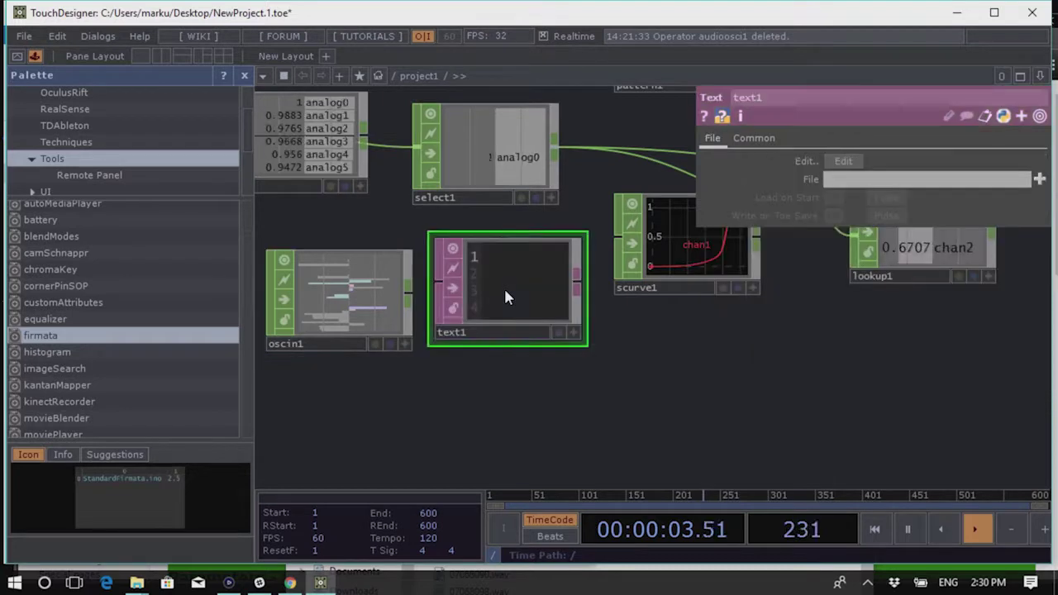
{"action": "left_click", "coordinate": [505, 265]}
{"action": "type", "text": "Z"}
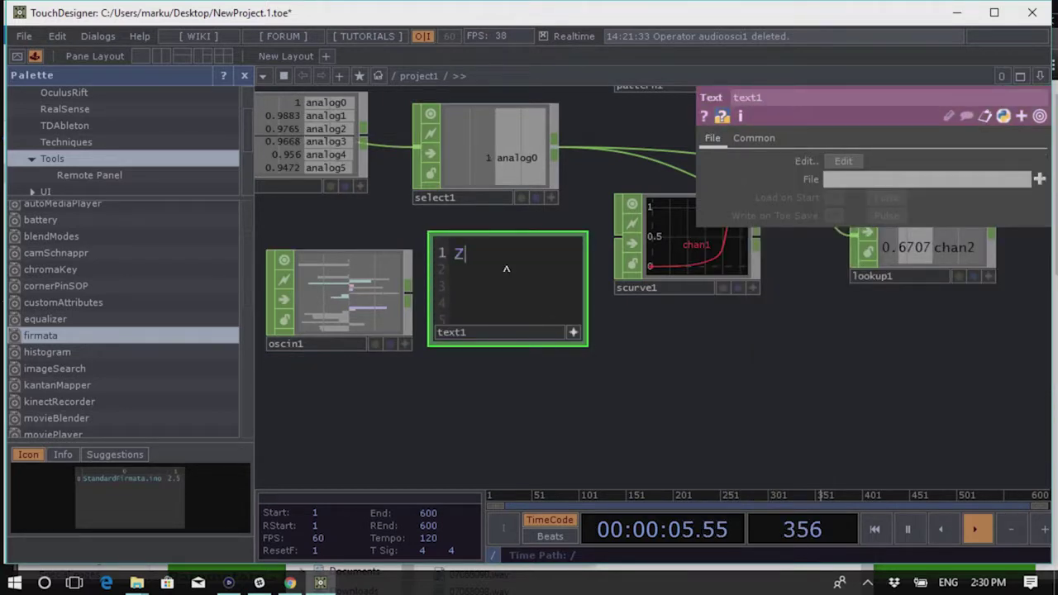
{"action": "type", "text": "IG Sim"}
{"action": "left_click", "coordinate": [771, 336]}
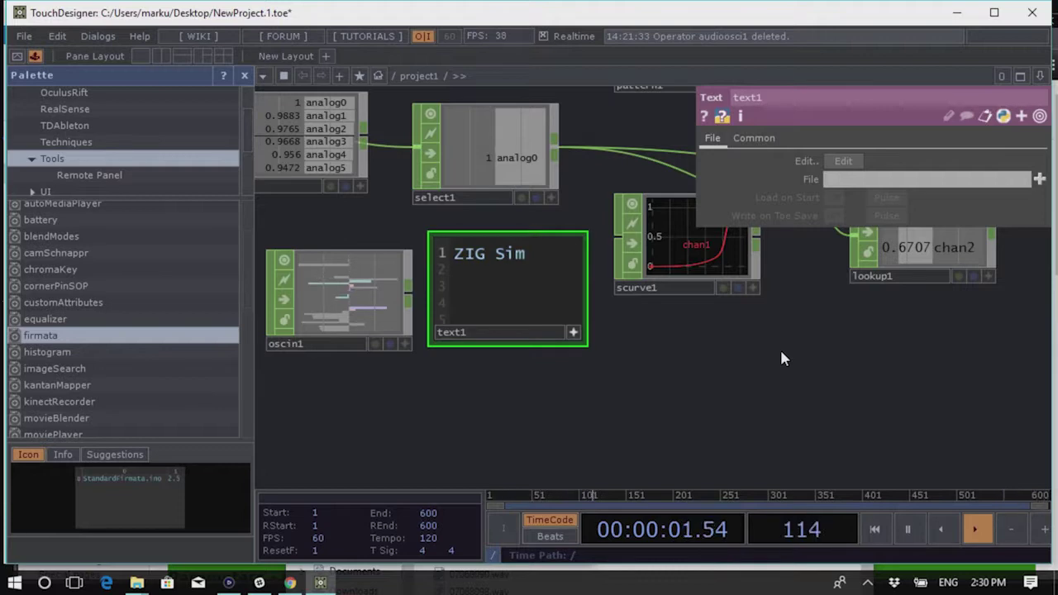
{"action": "scroll", "coordinate": [725, 353], "scroll_direction": "down", "scroll_amount": 2}
{"action": "scroll", "coordinate": [649, 378], "scroll_direction": "up", "scroll_amount": 4}
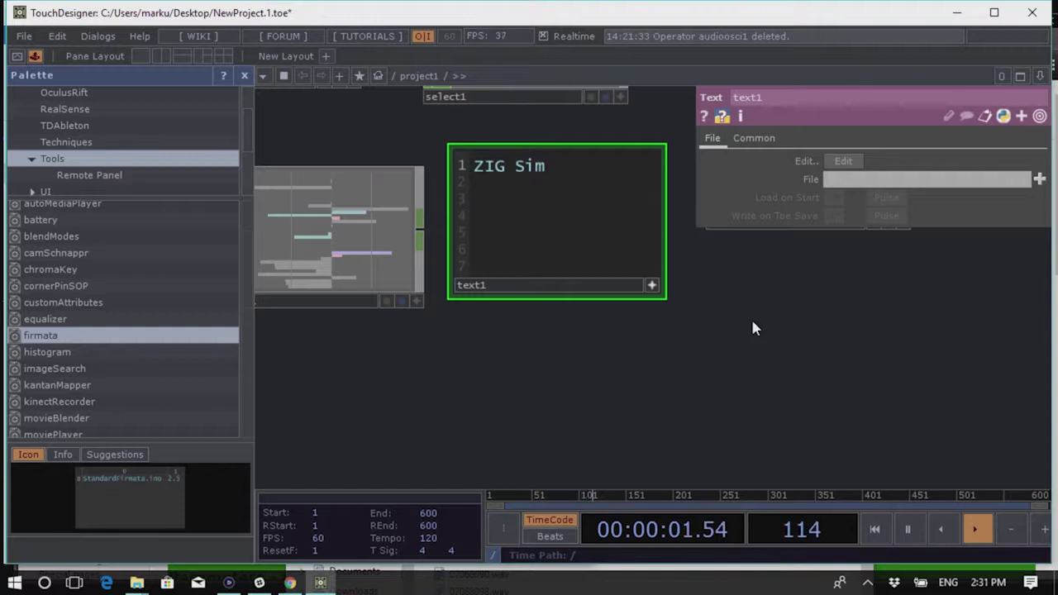
{"action": "scroll", "coordinate": [768, 363], "scroll_direction": "down", "scroll_amount": 3}
{"action": "right_click_drag", "start_coordinate": [739, 366], "coordinate": [411, 274]}
{"action": "left_click_drag", "start_coordinate": [565, 358], "coordinate": [523, 283]}
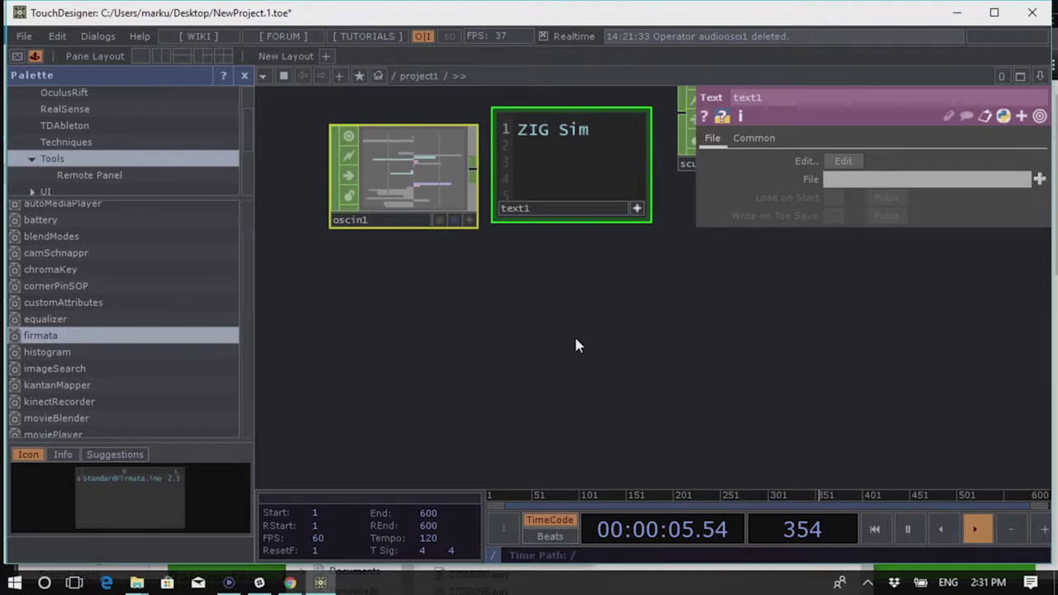
{"action": "key", "text": "Tab"}
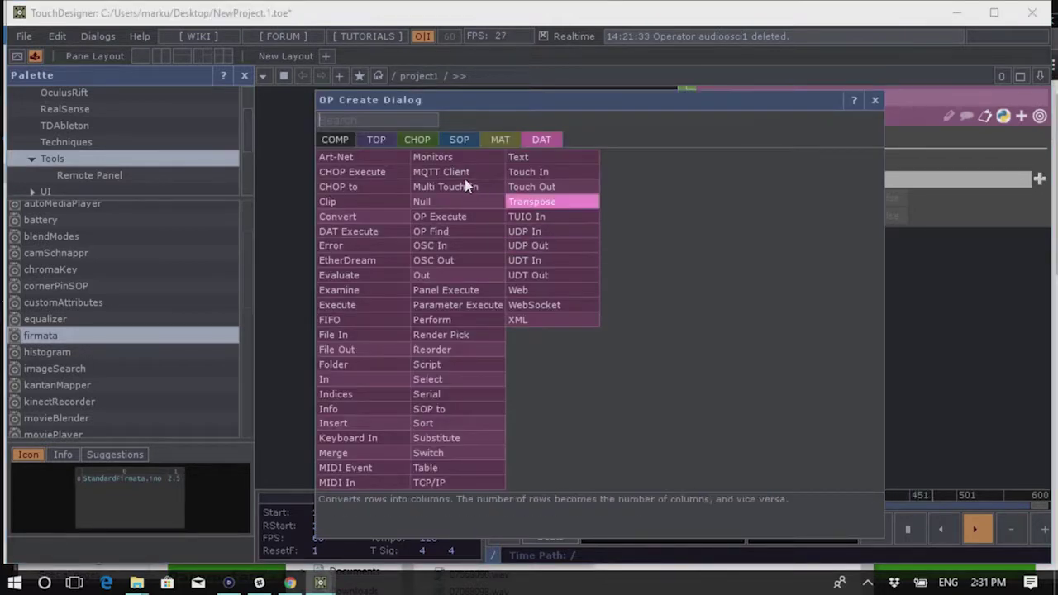
{"action": "left_click", "coordinate": [417, 141]}
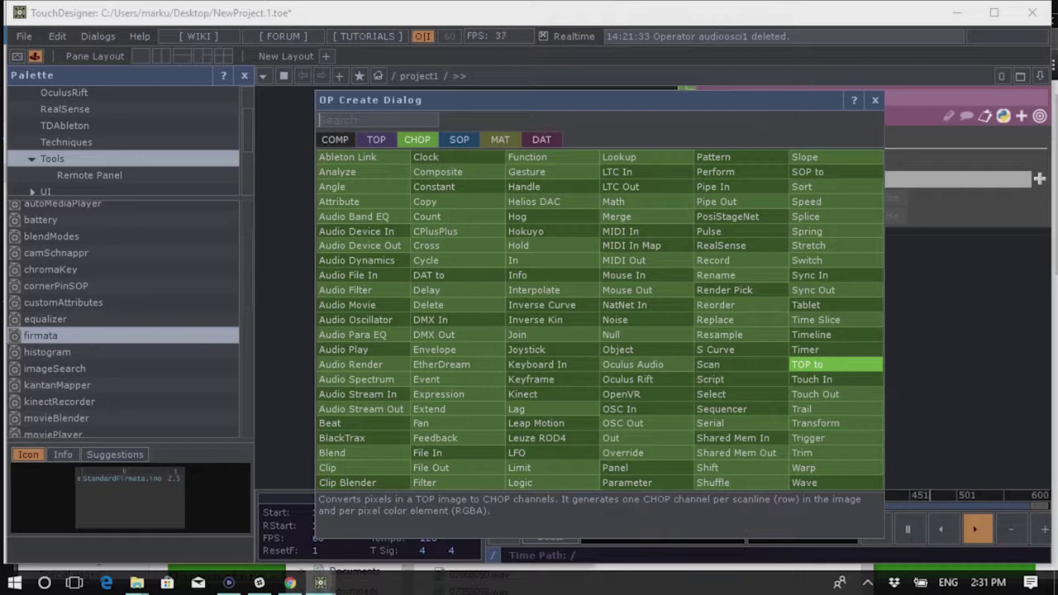
{"action": "key", "text": "Escape"}
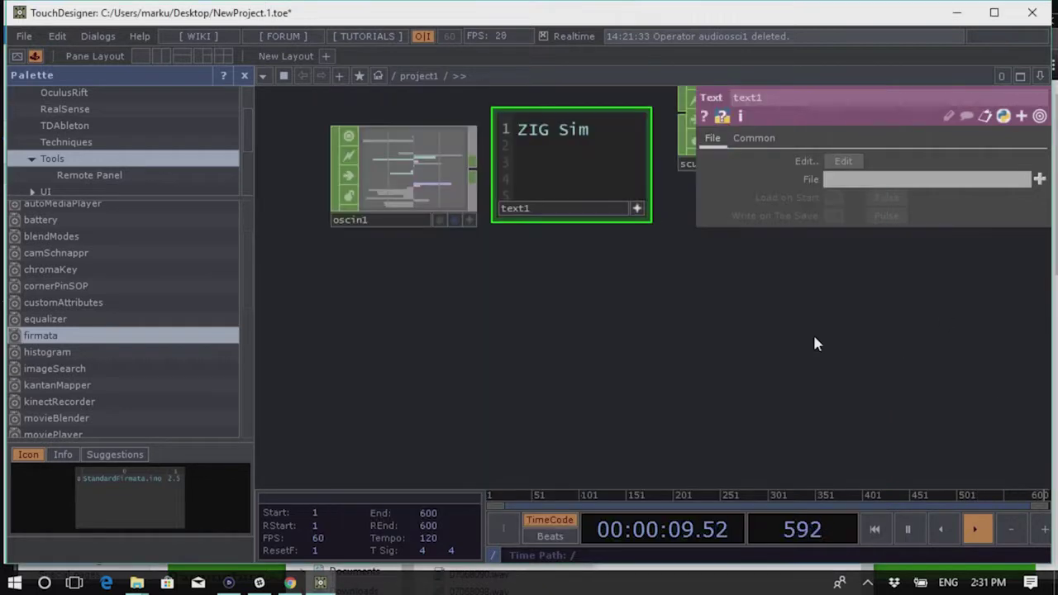
Convert the spiral from the CHOP to SOP back into channels with a SOP to CHOP and examine its curves
{"action": "scroll", "coordinate": [531, 392], "scroll_direction": "down", "scroll_amount": 5}
{"action": "scroll", "coordinate": [583, 341], "scroll_direction": "up", "scroll_amount": 6}
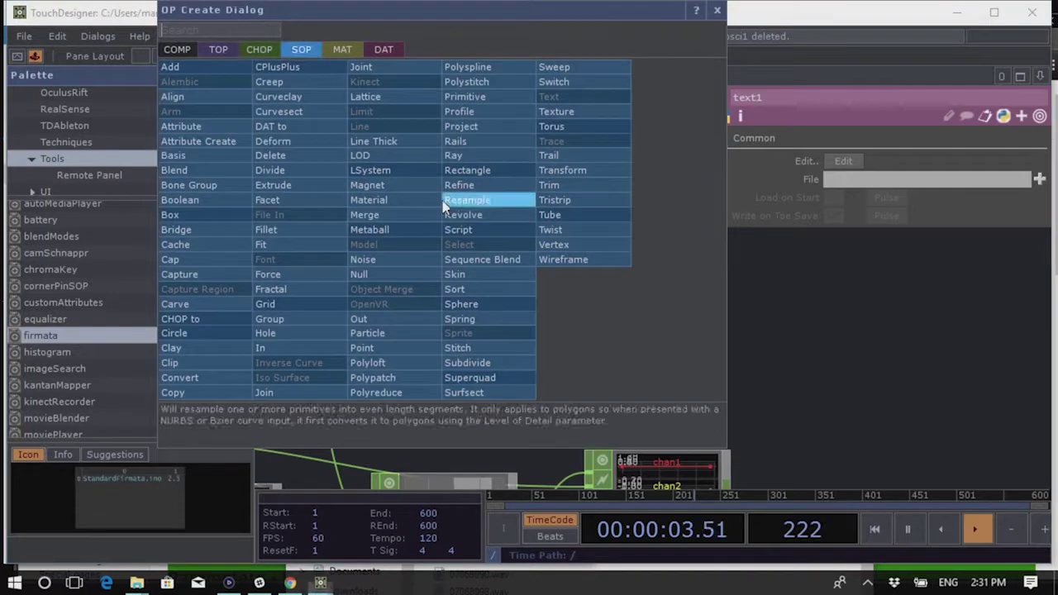
{"action": "right_click", "coordinate": [442, 203]}
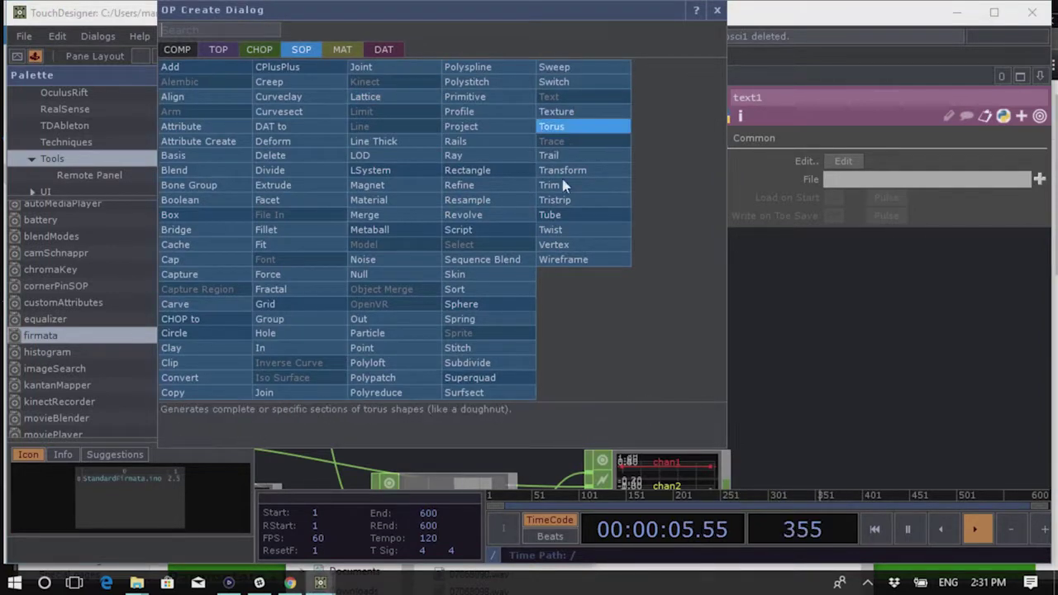
{"action": "left_click", "coordinate": [252, 52]}
{"action": "left_click", "coordinate": [256, 80]}
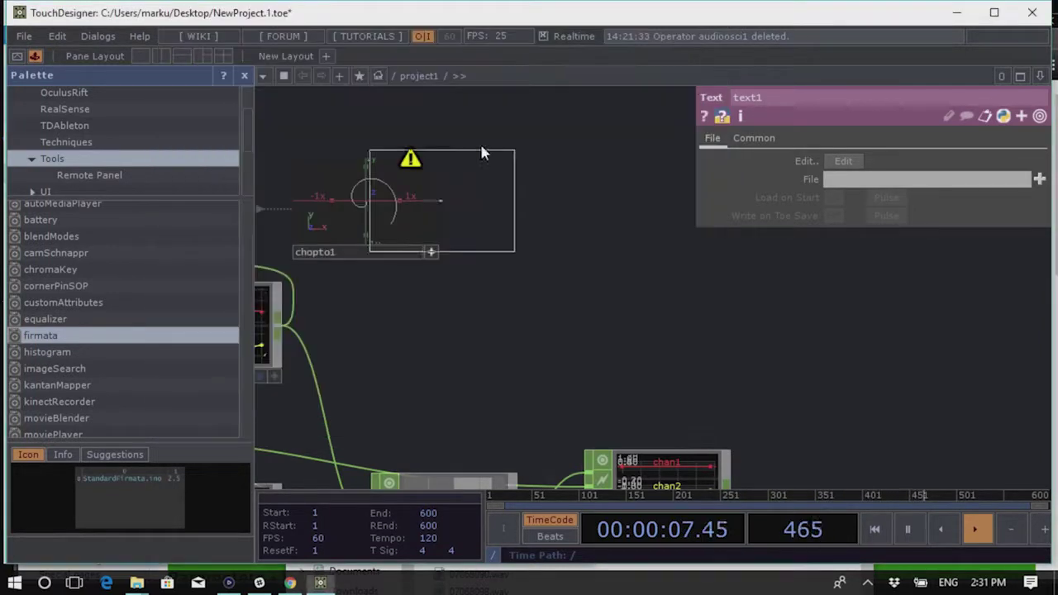
{"action": "left_click", "coordinate": [549, 201]}
{"action": "left_click_drag", "start_coordinate": [555, 273], "coordinate": [623, 409]}
{"action": "scroll", "coordinate": [778, 451], "scroll_direction": "down", "scroll_amount": 3}
{"action": "scroll", "coordinate": [729, 422], "scroll_direction": "up", "scroll_amount": 5}
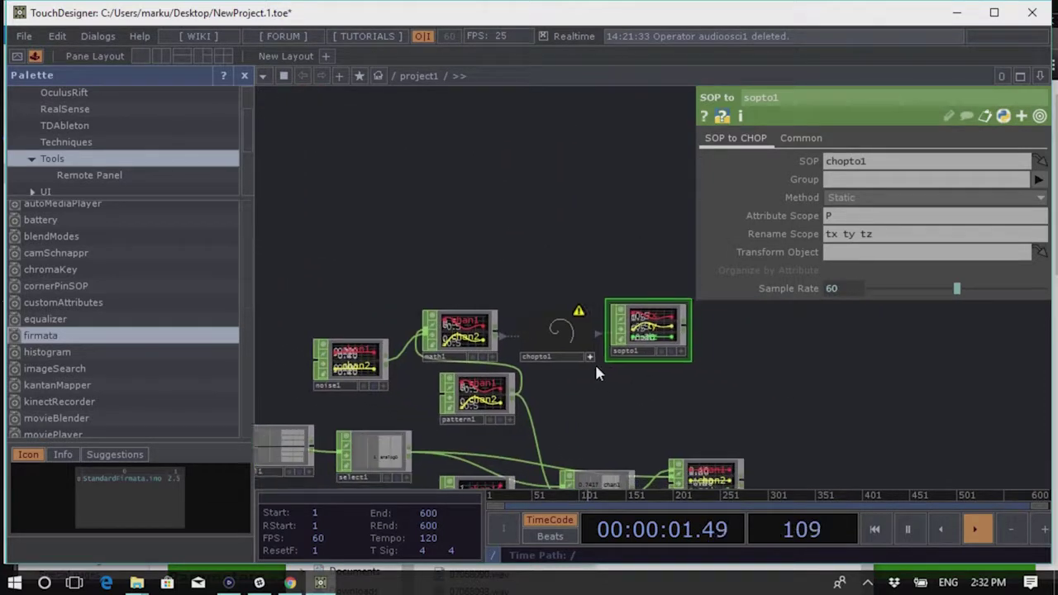
{"action": "scroll", "coordinate": [686, 321], "scroll_direction": "up", "scroll_amount": 3}
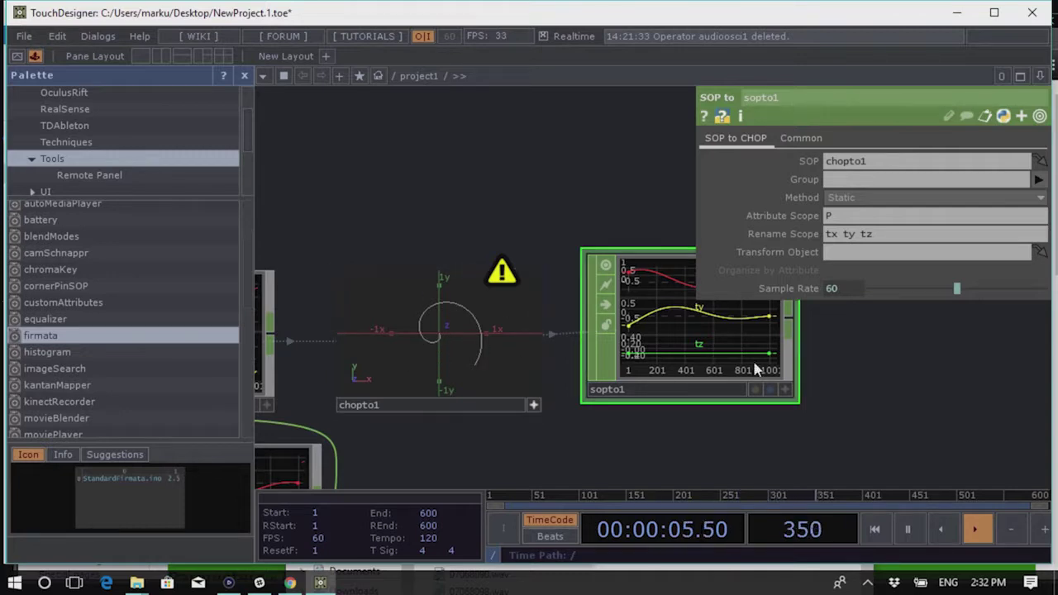
{"action": "scroll", "coordinate": [874, 352], "scroll_direction": "up", "scroll_amount": 2}
{"action": "left_click_drag", "start_coordinate": [898, 355], "coordinate": [815, 340]}
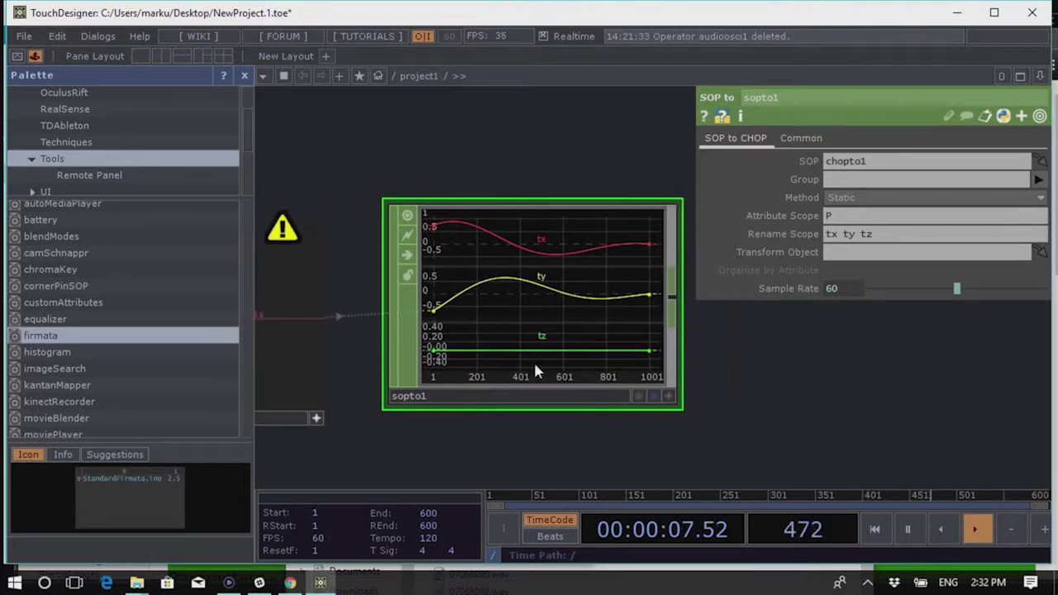
Add a Movie File In TOP in the empty space below the OSC In CHOP and the ZIG Sim text
{"action": "scroll", "coordinate": [590, 160], "scroll_direction": "down", "scroll_amount": 2}
{"action": "scroll", "coordinate": [589, 160], "scroll_direction": "down", "scroll_amount": 3}
{"action": "scroll", "coordinate": [642, 198], "scroll_direction": "down", "scroll_amount": 2}
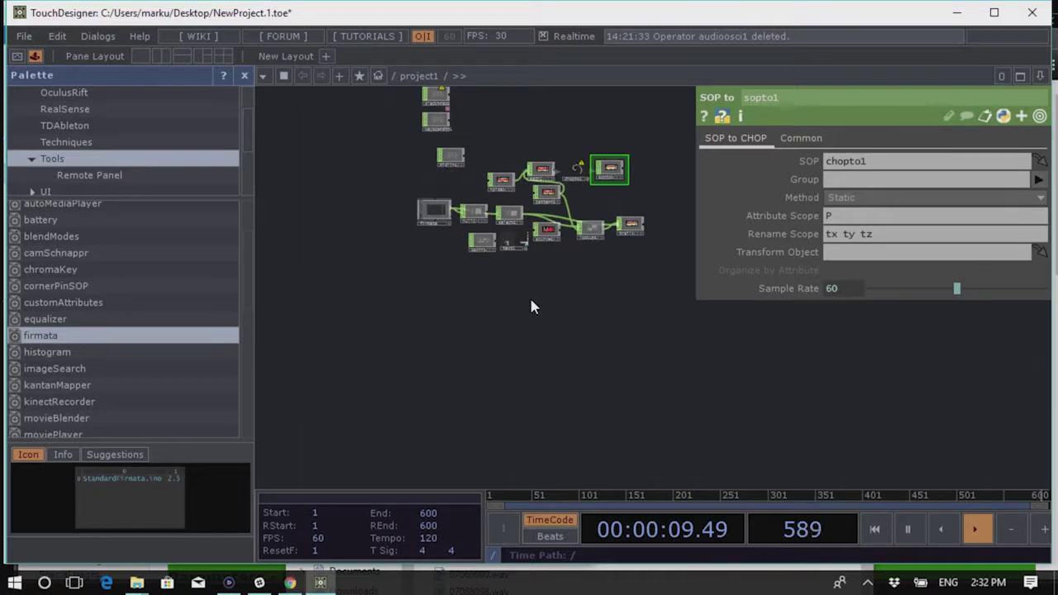
{"action": "key", "text": "Tab"}
{"action": "left_click", "coordinate": [305, 121]}
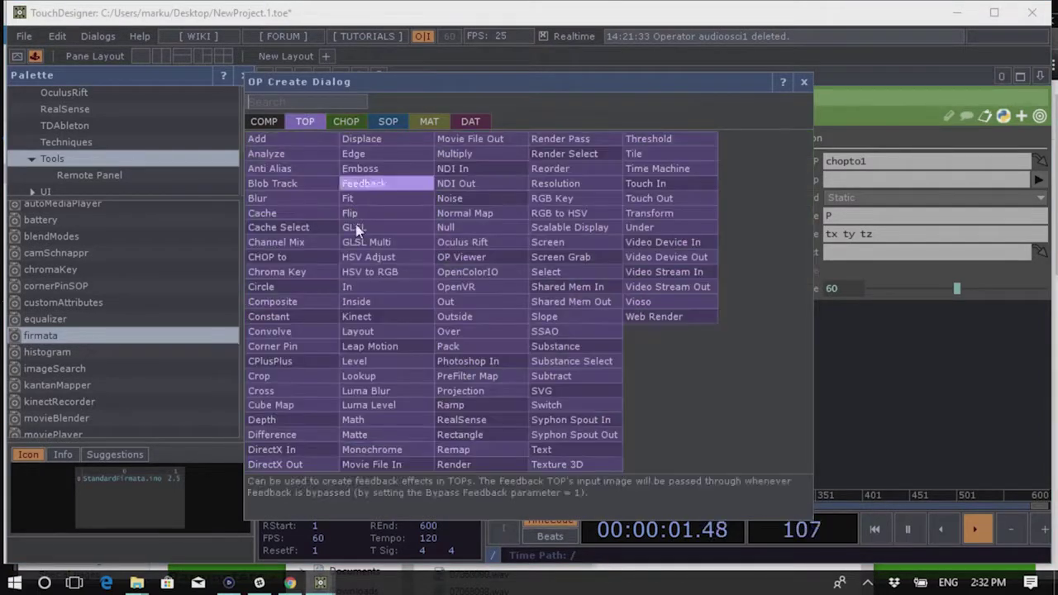
{"action": "type", "text": "m"}
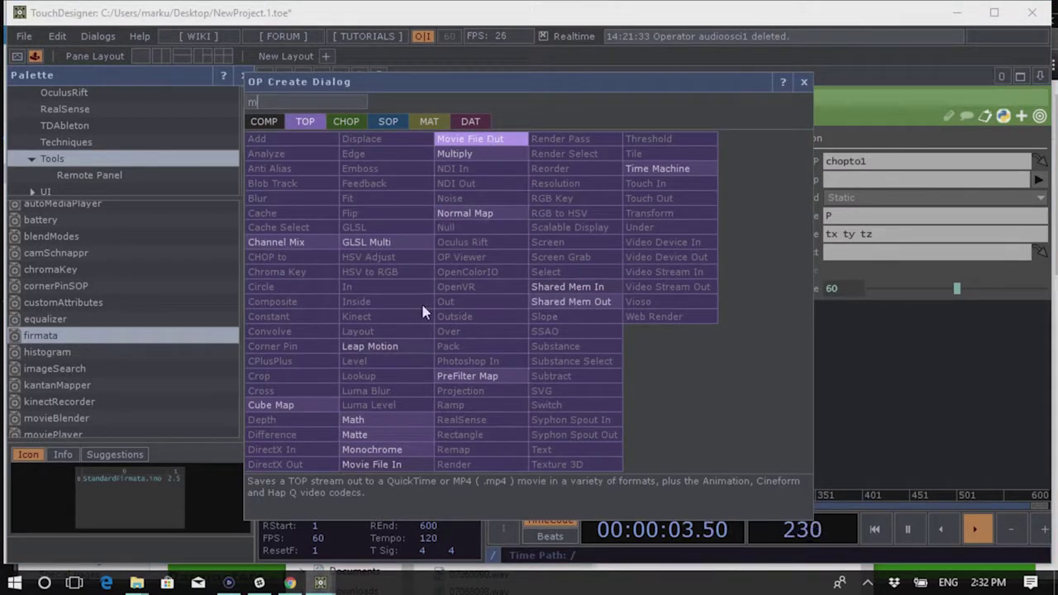
{"action": "left_click", "coordinate": [393, 466]}
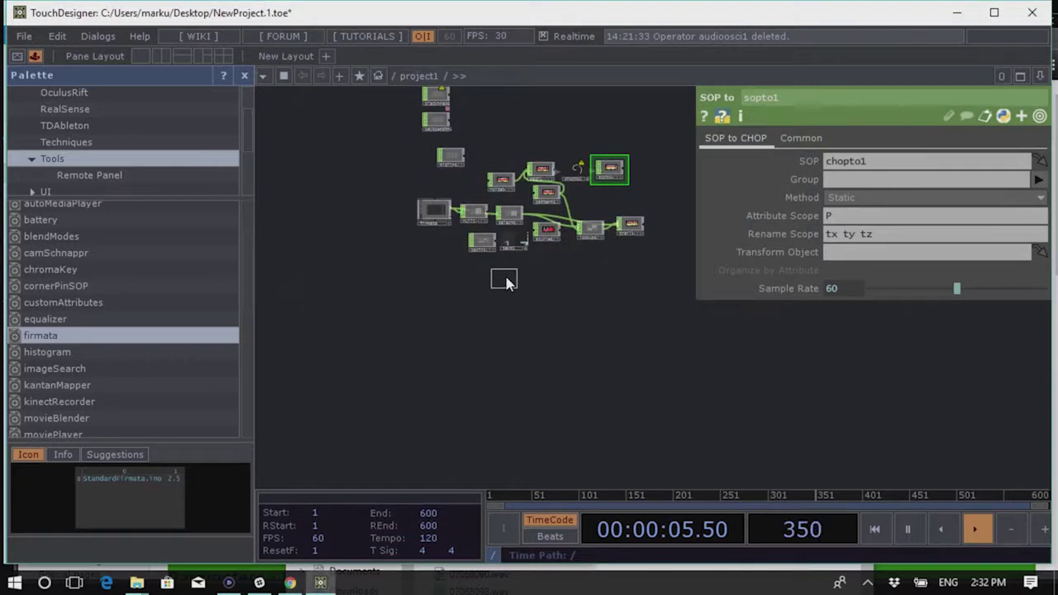
{"action": "scroll", "coordinate": [508, 281], "scroll_direction": "up", "scroll_amount": 3}
{"action": "left_click", "coordinate": [526, 296]}
{"action": "left_click_drag", "start_coordinate": [588, 366], "coordinate": [538, 286]}
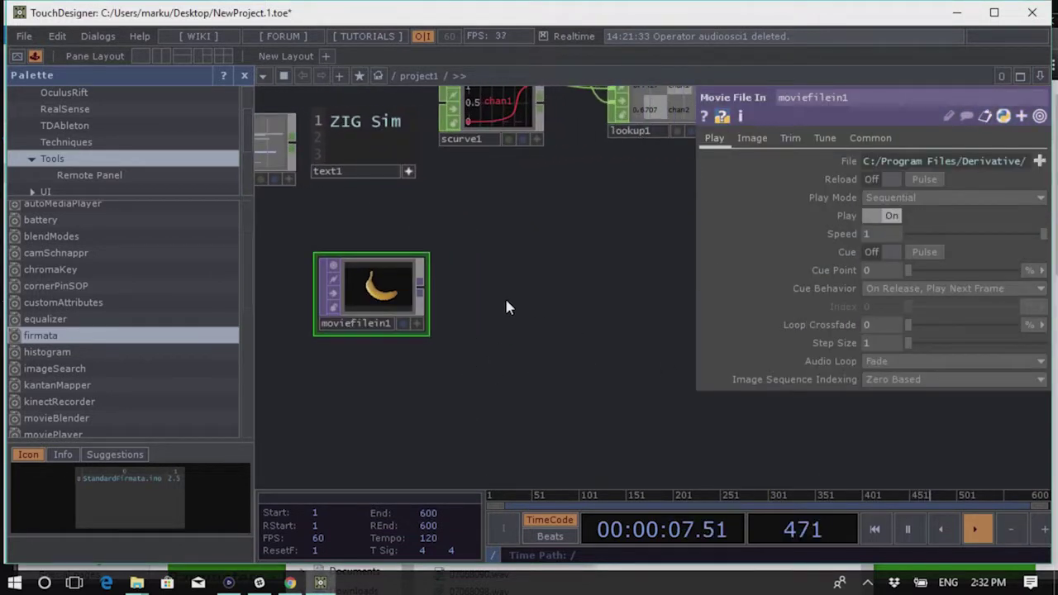
Convert the banana image into r, g, b and a channels with a TOP to CHOP beside it
{"action": "right_click", "coordinate": [424, 293]}
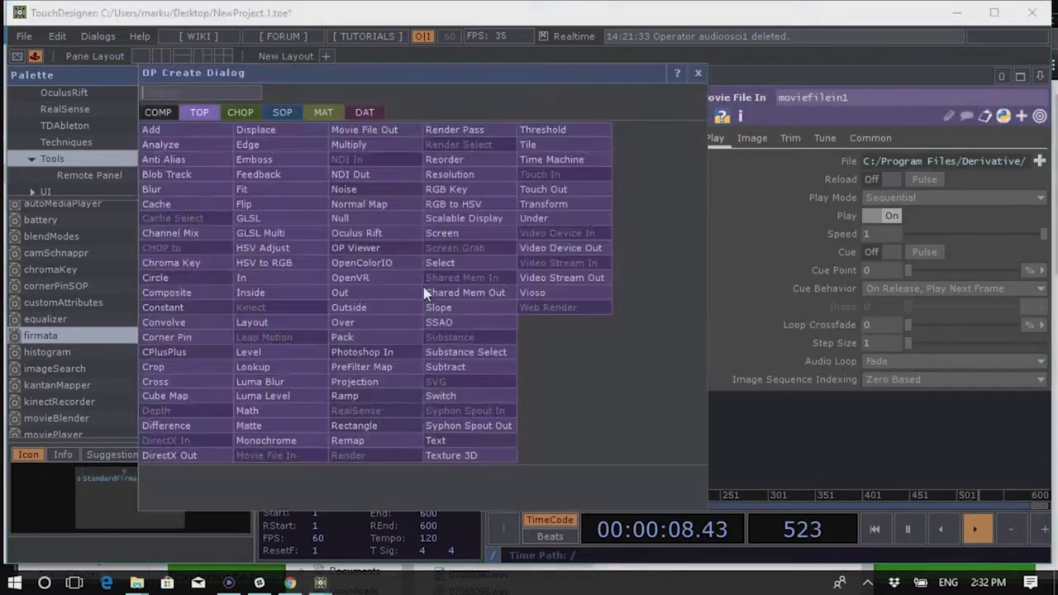
{"action": "left_click", "coordinate": [240, 111]}
{"action": "left_click", "coordinate": [157, 144]}
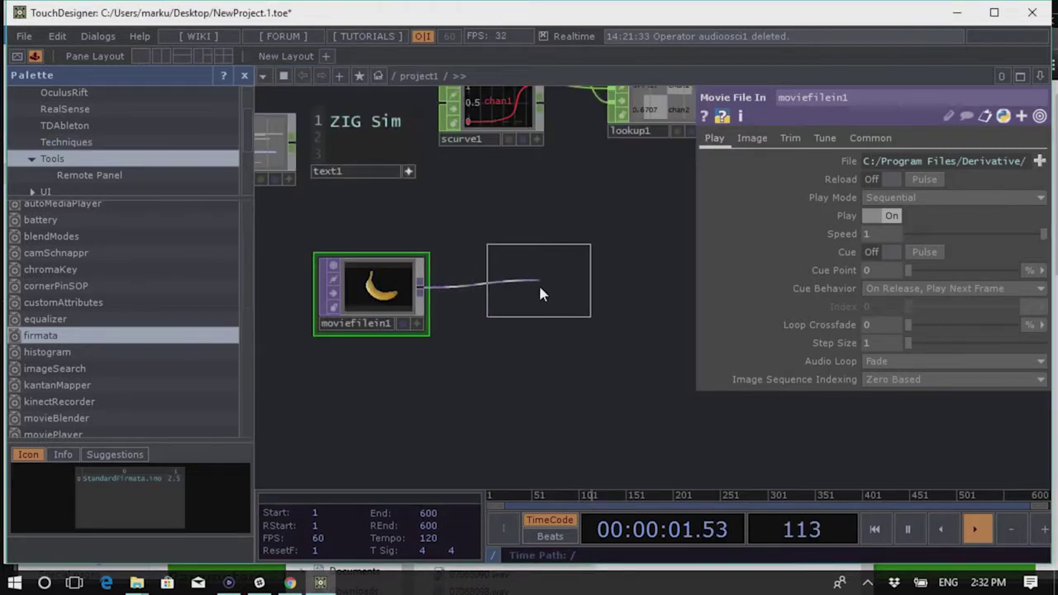
{"action": "left_click", "coordinate": [533, 295]}
{"action": "scroll", "coordinate": [535, 296], "scroll_direction": "up", "scroll_amount": 3}
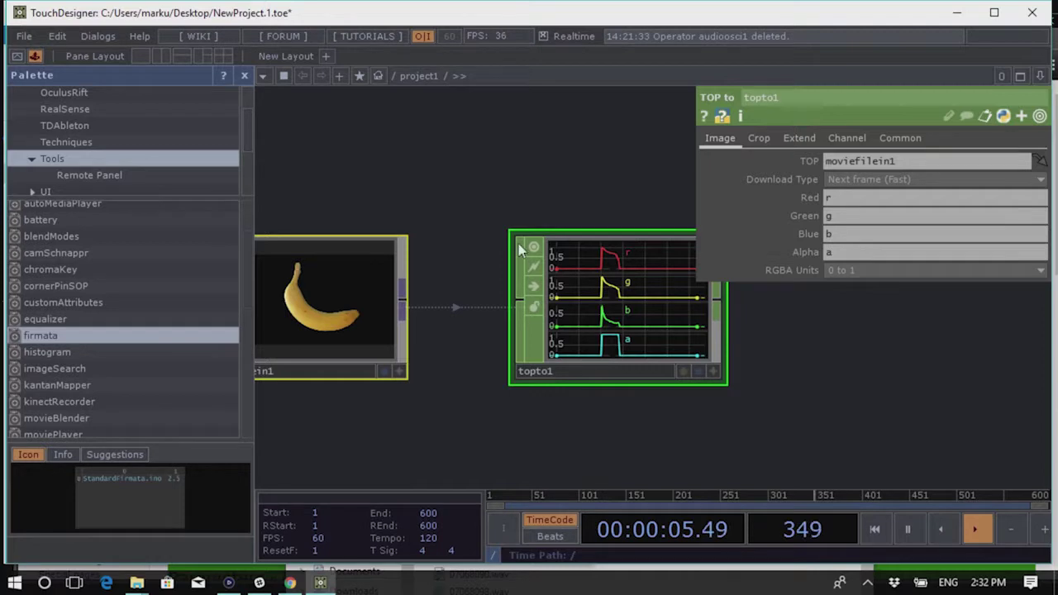
{"action": "left_click_drag", "start_coordinate": [632, 312], "coordinate": [699, 330]}
{"action": "left_click", "coordinate": [699, 331]}
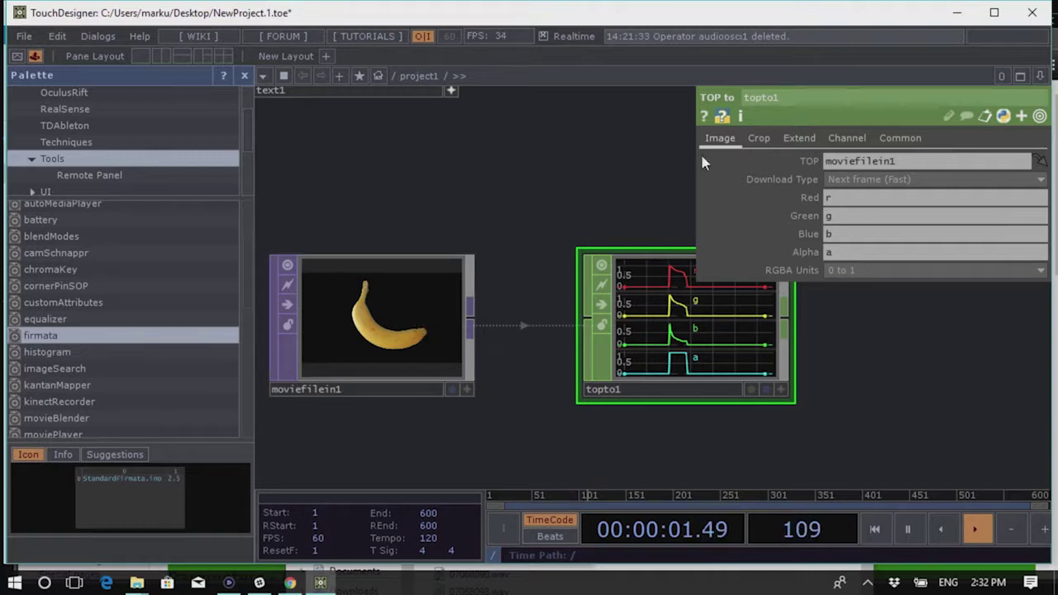
Sample other image rows by setting the TOP to CHOP's crop V Start to 0.329, then to 0.576
{"action": "left_click", "coordinate": [759, 138]}
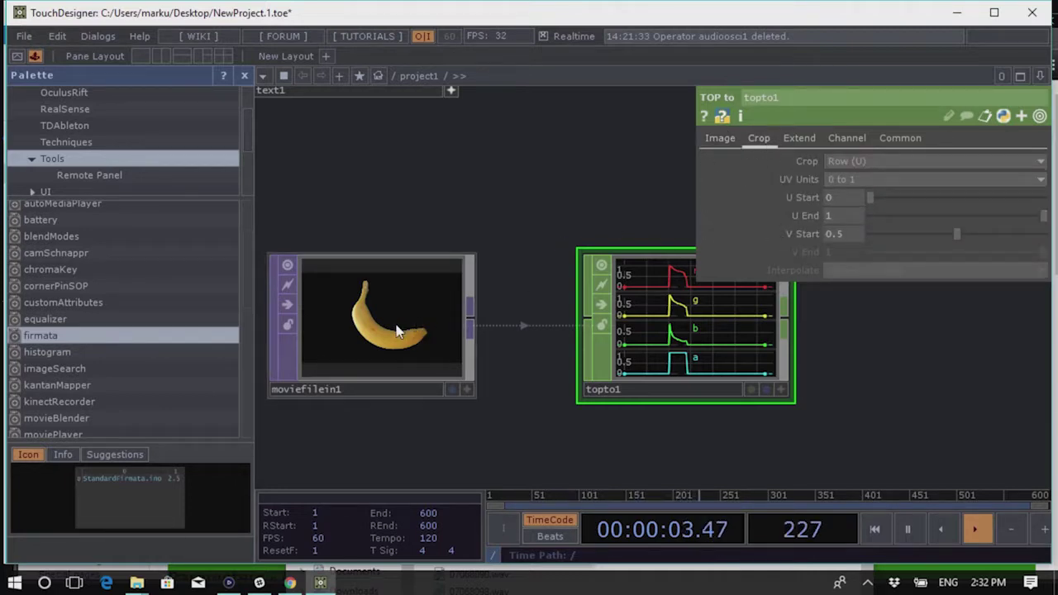
{"action": "left_click_drag", "start_coordinate": [956, 235], "coordinate": [927, 239]}
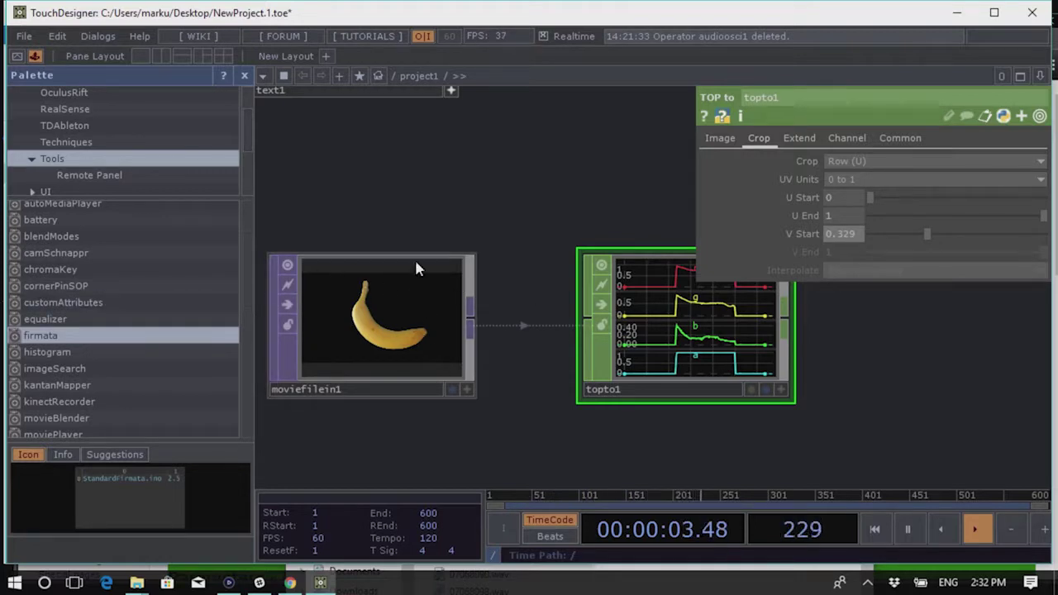
{"action": "left_click_drag", "start_coordinate": [927, 238], "coordinate": [969, 256]}
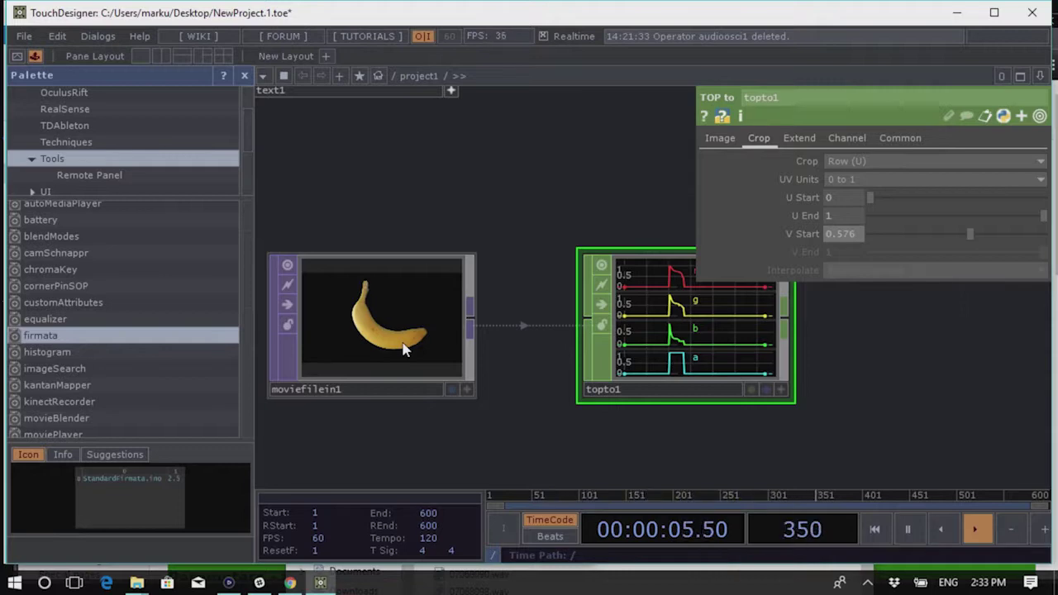
Move the Movie File In and TOP to operators together up beneath the OSC In CHOP
{"action": "scroll", "coordinate": [520, 295], "scroll_direction": "down", "scroll_amount": 5}
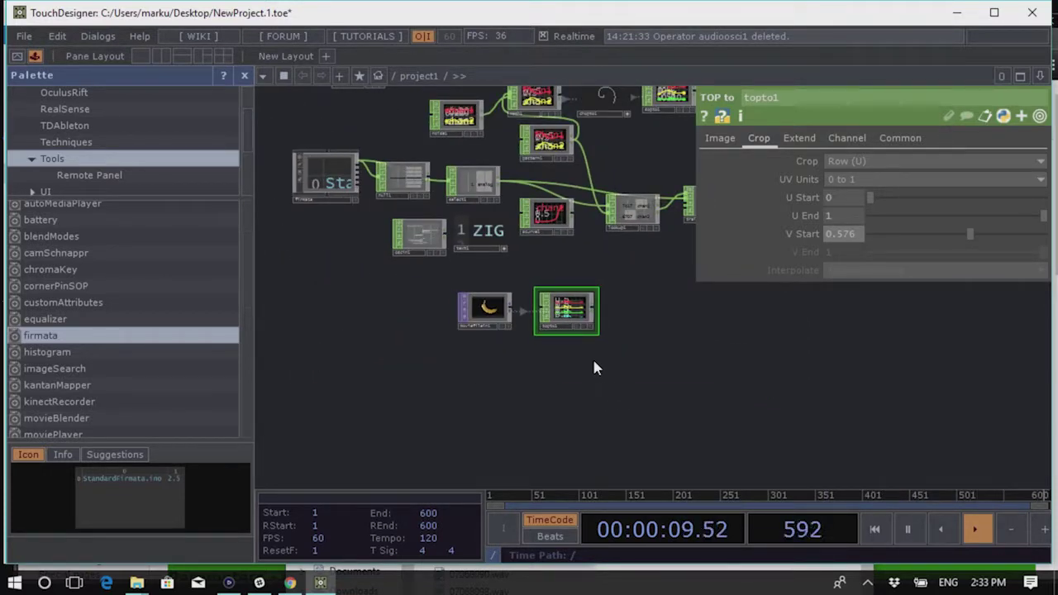
{"action": "mouse_move", "coordinate": [638, 380]}
{"action": "left_mouse_down"}
{"action": "mouse_move", "coordinate": [468, 315]}
{"action": "mouse_move", "coordinate": [424, 282]}
{"action": "left_mouse_up"}
{"action": "left_click", "coordinate": [484, 347]}
{"action": "scroll", "coordinate": [504, 290], "scroll_direction": "up", "scroll_amount": 5}
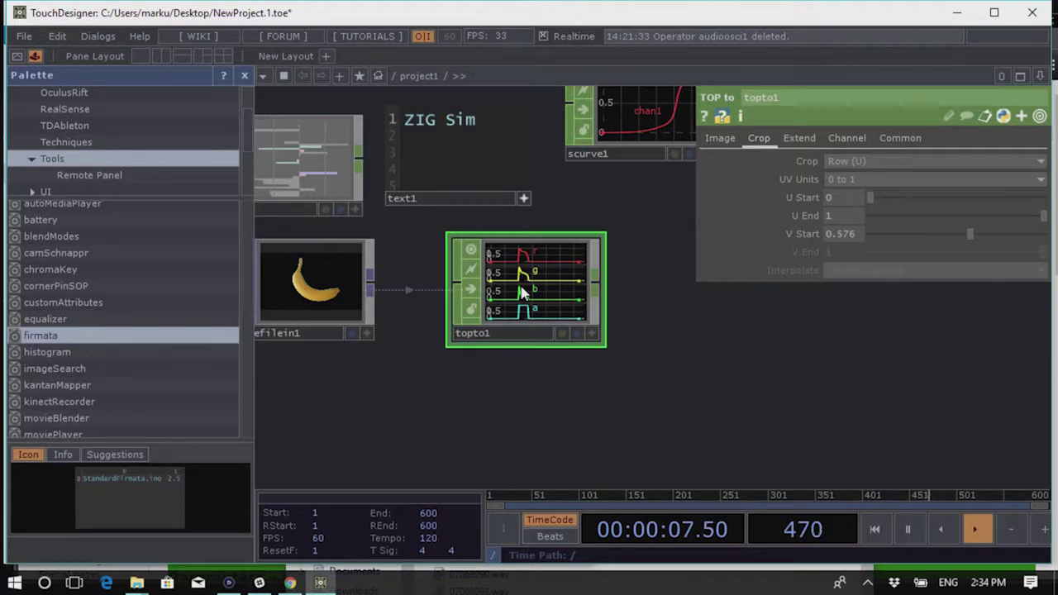
{"action": "scroll", "coordinate": [523, 291], "scroll_direction": "down", "scroll_amount": 5}
{"action": "left_click_drag", "start_coordinate": [540, 351], "coordinate": [546, 293]}
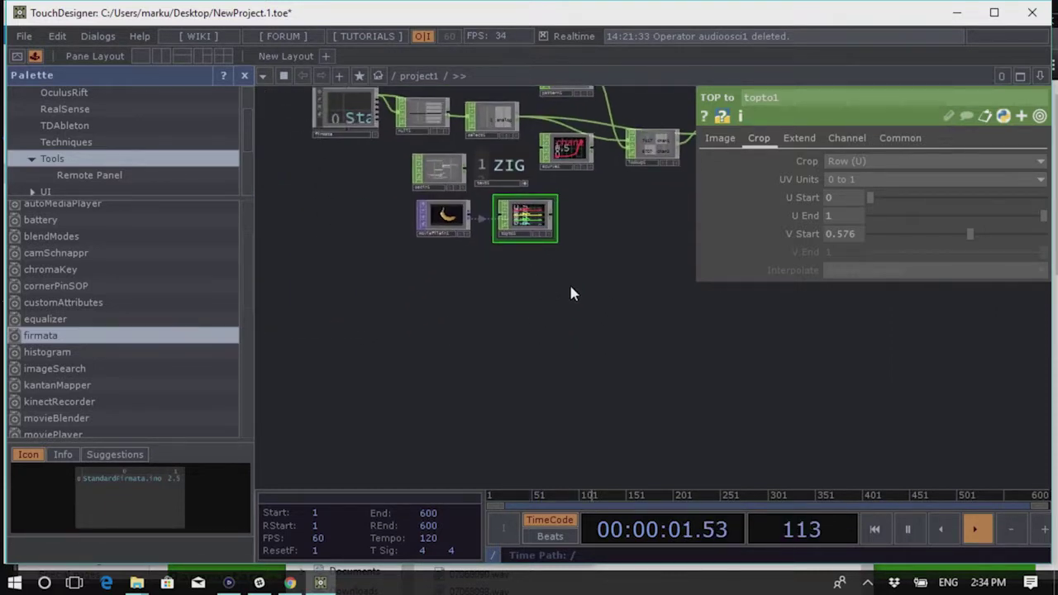
Add a Function CHOP below the TOP to CHOP and examine its available math functions
{"action": "key", "text": "Tab"}
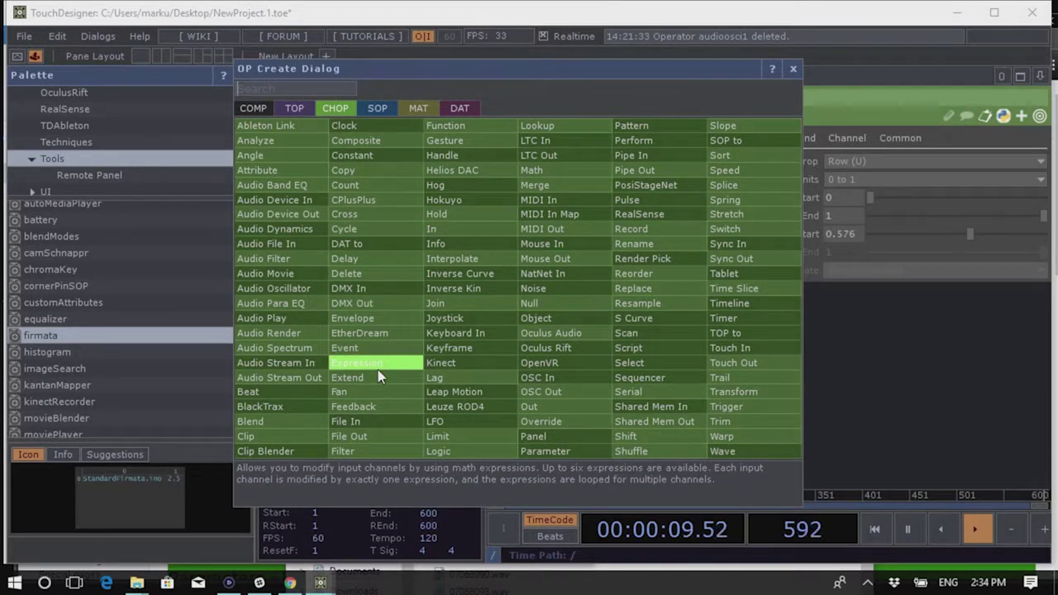
{"action": "left_click", "coordinate": [446, 125]}
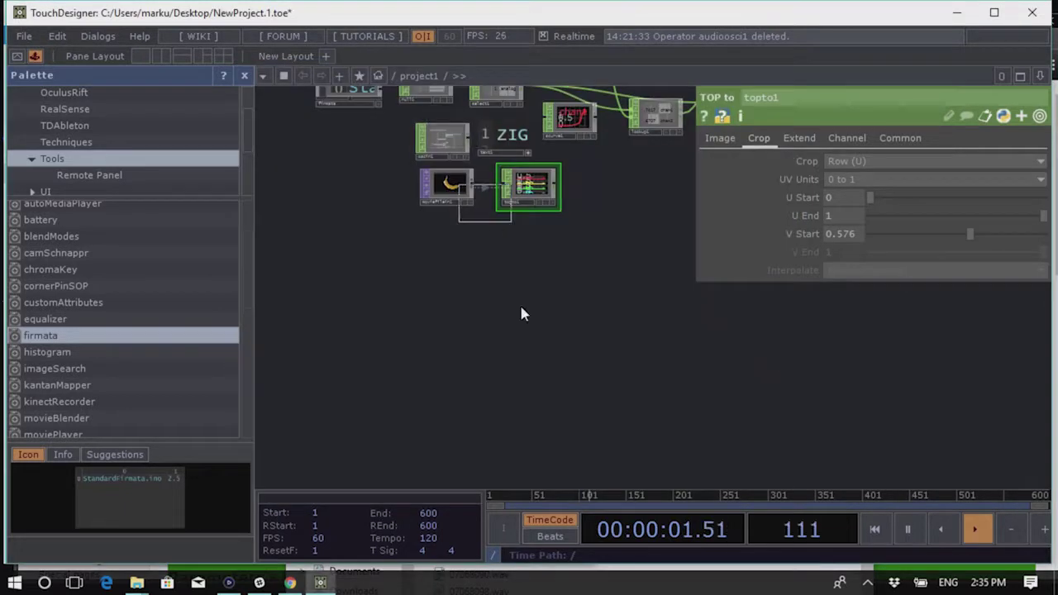
{"action": "left_click", "coordinate": [548, 238]}
{"action": "left_click", "coordinate": [909, 161]}
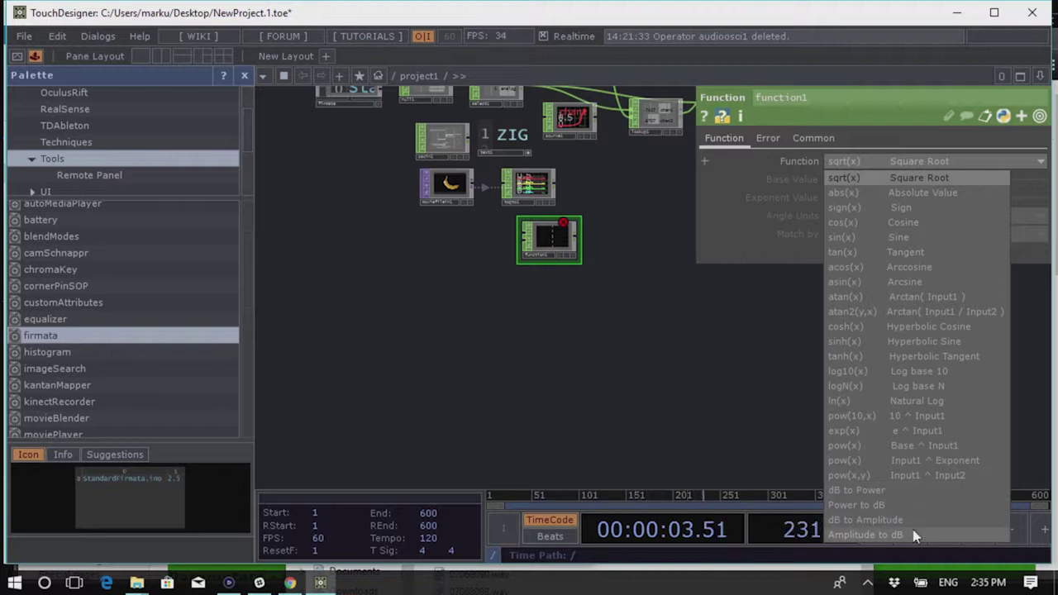
{"action": "left_click", "coordinate": [685, 358]}
Add an Analyze CHOP directly below the Function CHOP
{"action": "left_click_drag", "start_coordinate": [685, 358], "coordinate": [497, 285]}
{"action": "key", "text": "Tab"}
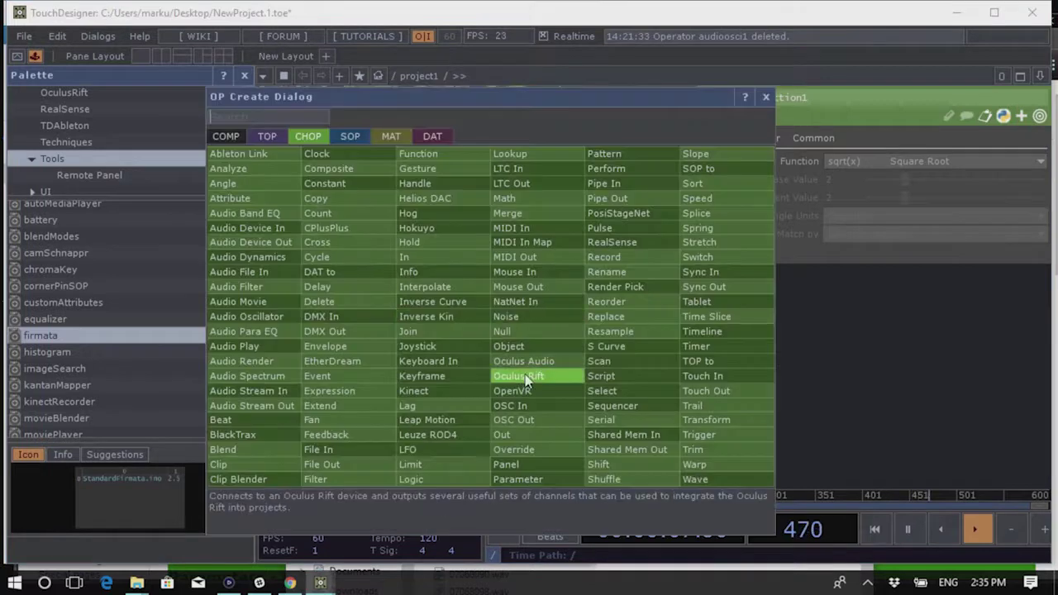
{"action": "left_click", "coordinate": [235, 168]}
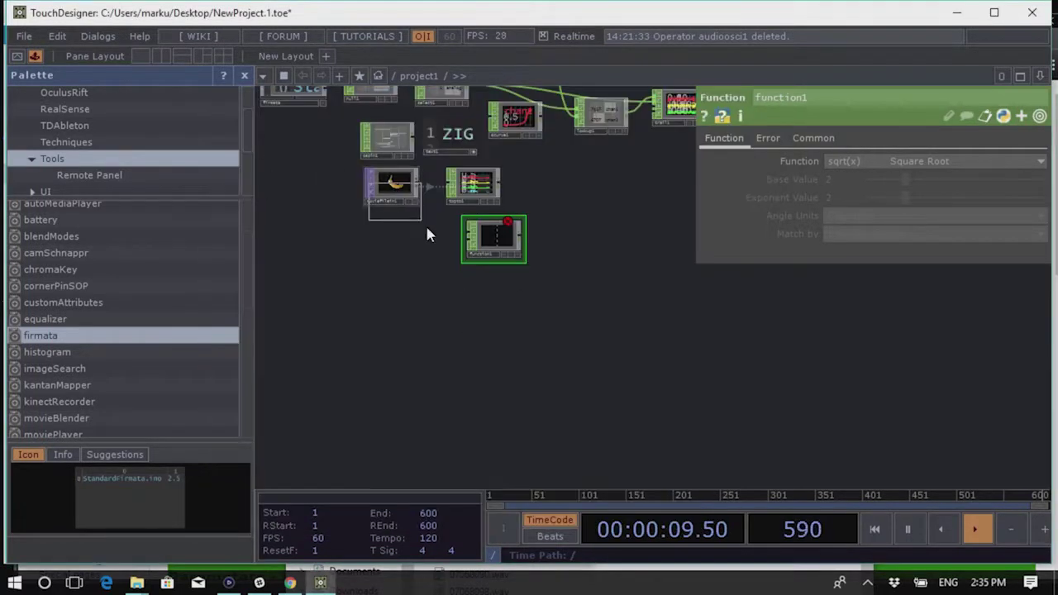
{"action": "left_click", "coordinate": [495, 295]}
{"action": "scroll", "coordinate": [496, 295], "scroll_direction": "up", "scroll_amount": 3}
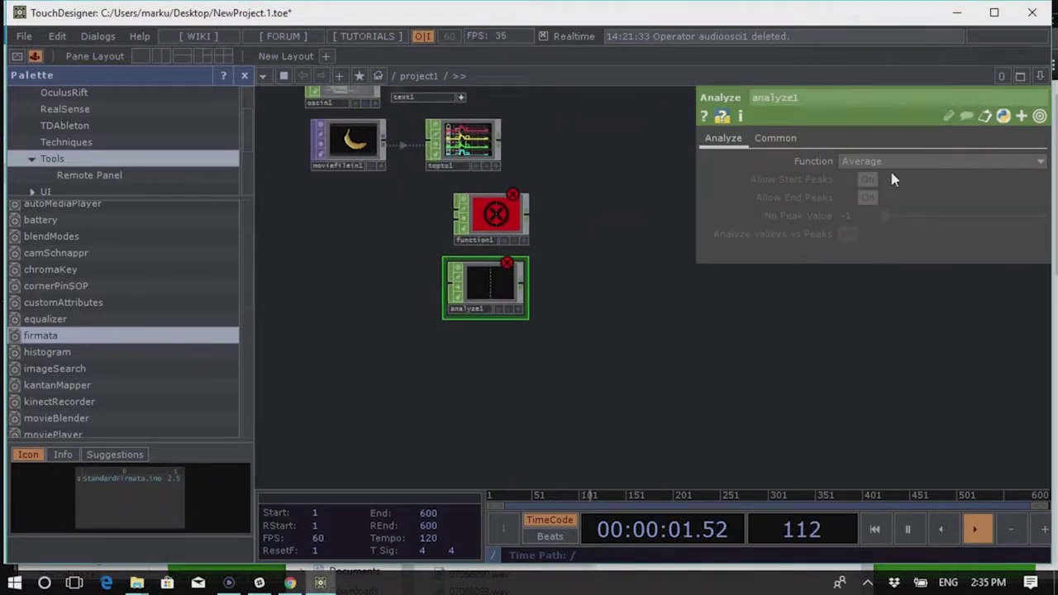
Move the Analyze CHOP beside the TOP to CHOP and connect the S Curve CHOP's output to its input
{"action": "left_click_drag", "start_coordinate": [525, 281], "coordinate": [578, 177]}
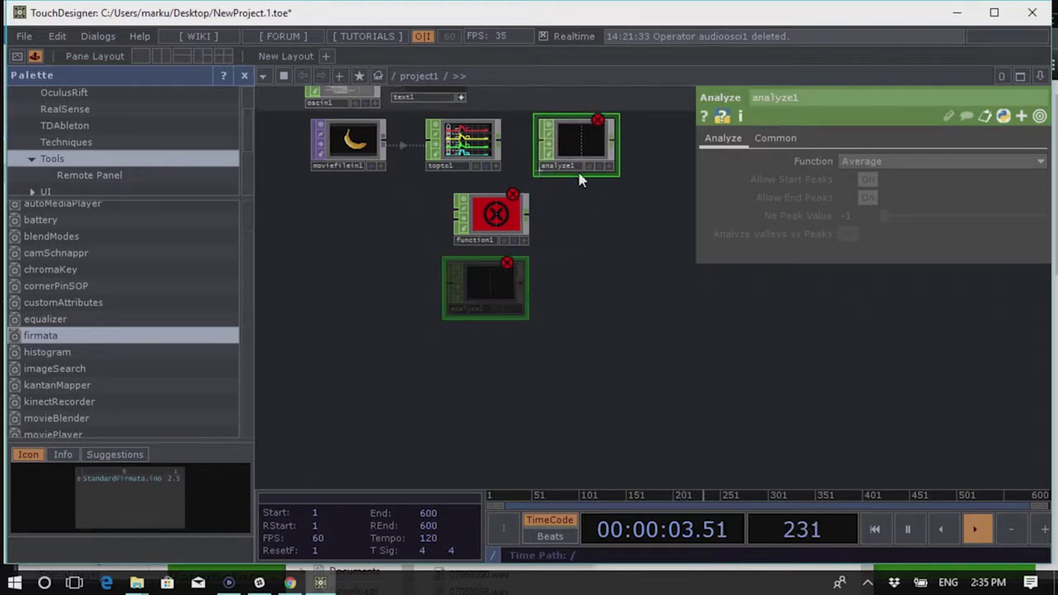
{"action": "left_click_drag", "start_coordinate": [538, 297], "coordinate": [573, 286]}
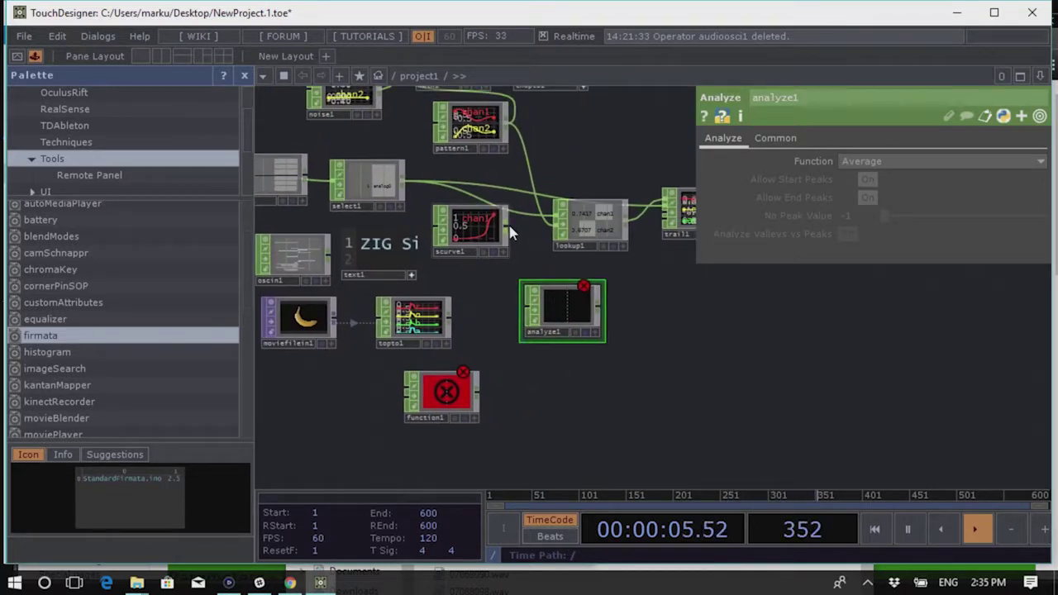
{"action": "left_click_drag", "start_coordinate": [506, 227], "coordinate": [524, 297]}
{"action": "scroll", "coordinate": [591, 320], "scroll_direction": "up", "scroll_amount": 3}
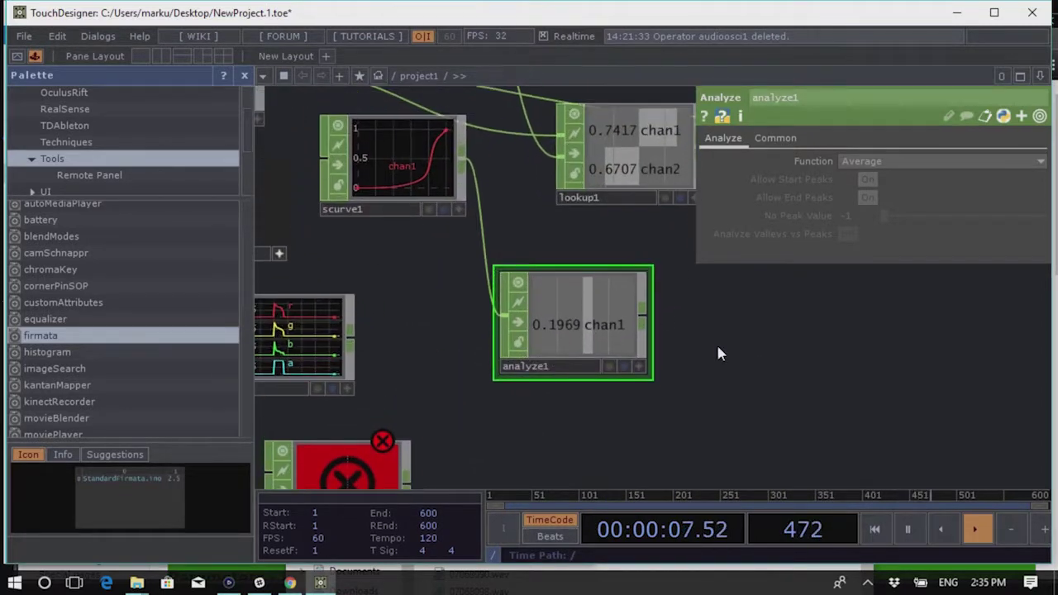
Examine the Analyze CHOP's function options and move the operator up directly beneath the Lookup CHOP
{"action": "left_click", "coordinate": [848, 162]}
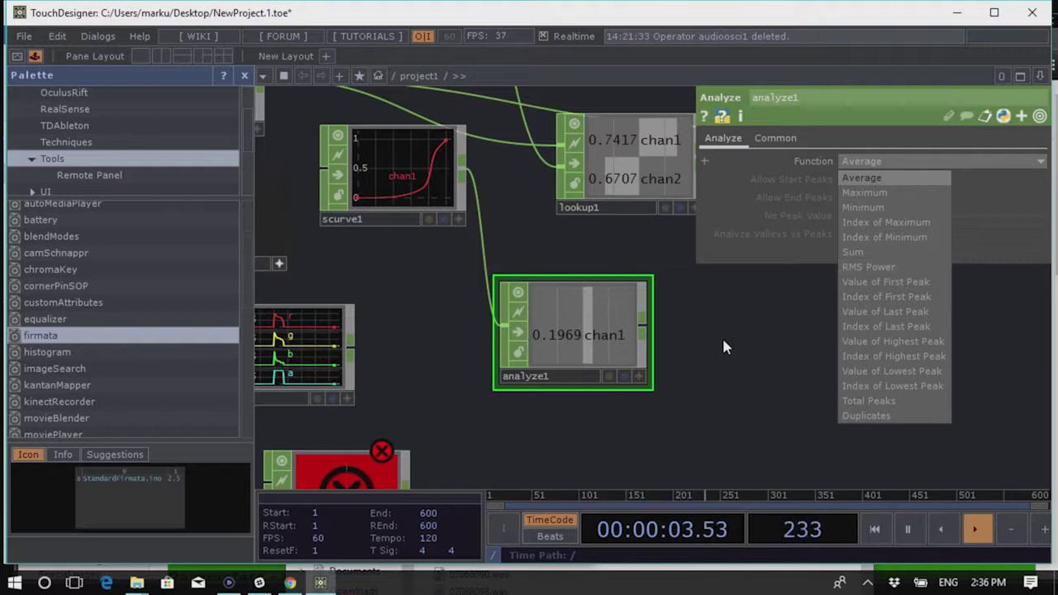
{"action": "left_click", "coordinate": [760, 346]}
{"action": "scroll", "coordinate": [579, 335], "scroll_direction": "down", "scroll_amount": 4}
{"action": "left_click_drag", "start_coordinate": [579, 334], "coordinate": [507, 278]}
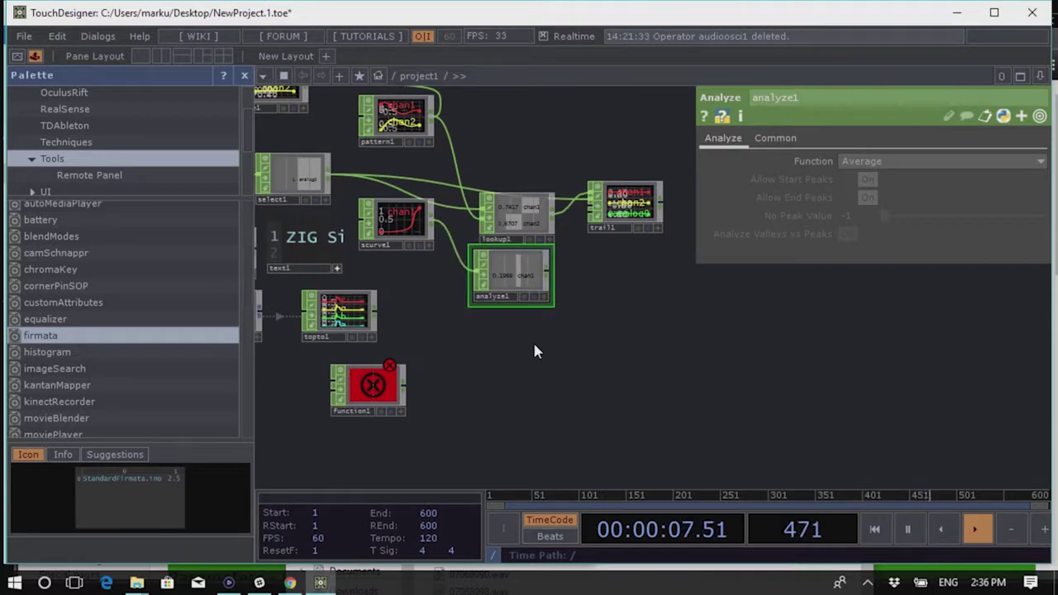
Add a Mouse In CHOP in the empty network area below the Function CHOP
{"action": "key", "text": "Tab"}
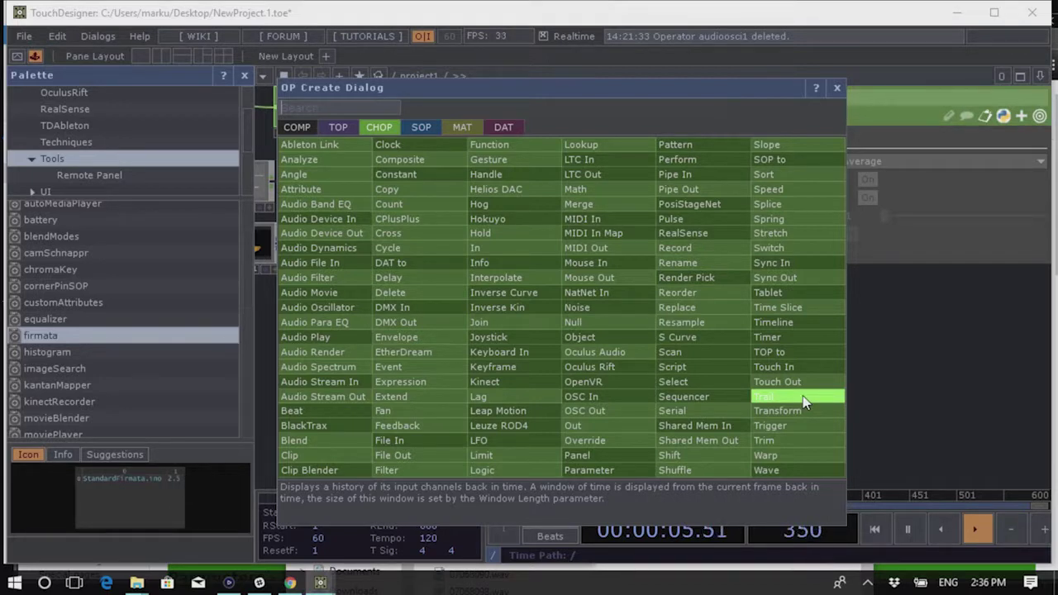
{"action": "left_click", "coordinate": [886, 378]}
{"action": "left_click_drag", "start_coordinate": [495, 344], "coordinate": [661, 198]}
{"action": "key", "text": "Tab"}
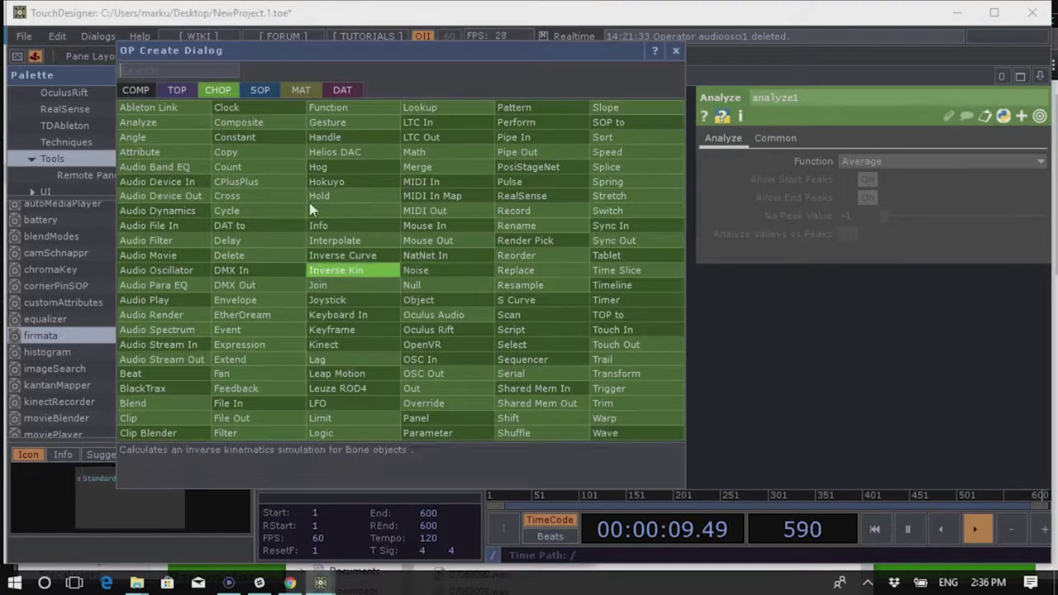
{"action": "type", "text": "mou"}
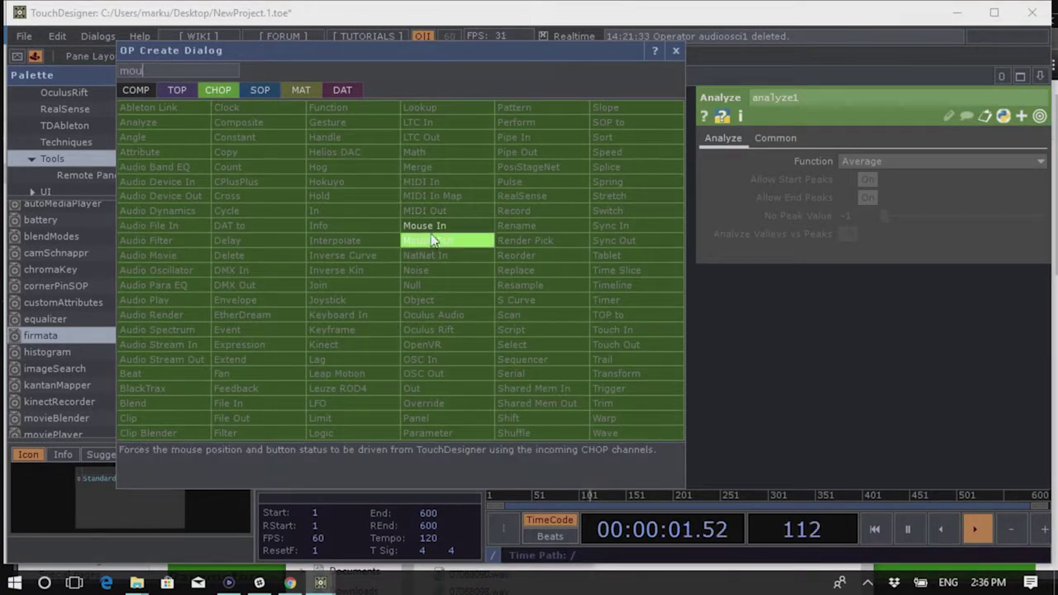
{"action": "left_click", "coordinate": [424, 225]}
{"action": "left_click", "coordinate": [496, 298]}
Attach a Trail CHOP to the Mouse In CHOP's output and examine its tx and ty curves
{"action": "scroll", "coordinate": [515, 286], "scroll_direction": "up", "scroll_amount": 3}
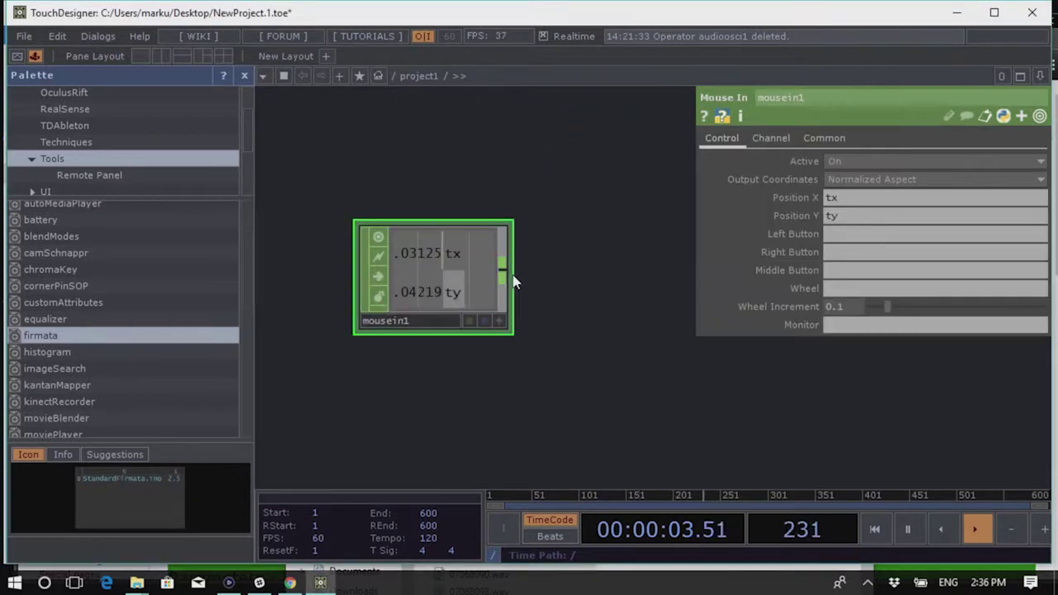
{"action": "right_click", "coordinate": [504, 276]}
{"action": "left_click", "coordinate": [727, 366]}
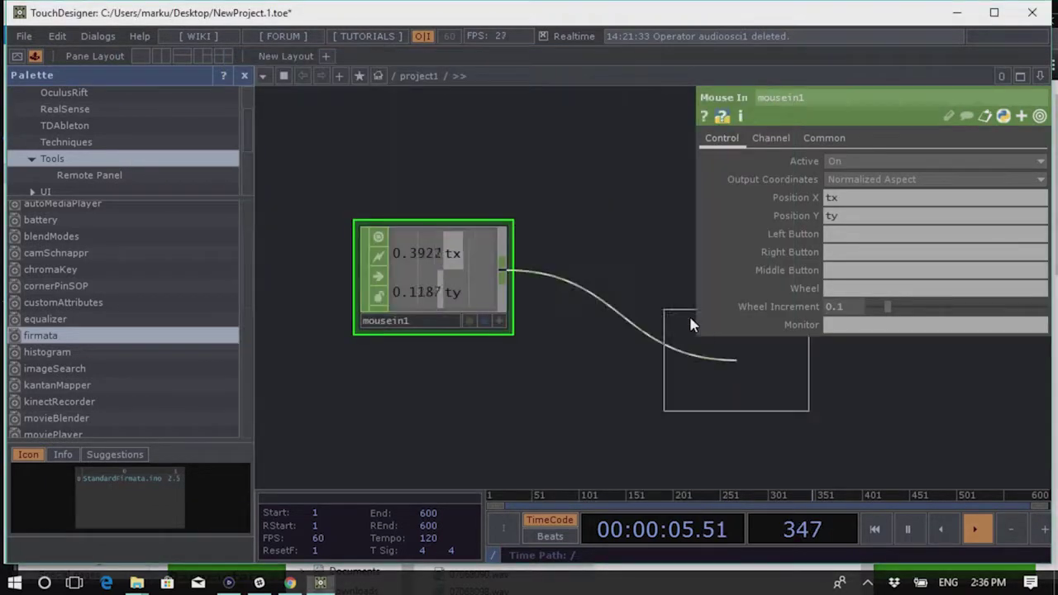
{"action": "left_click", "coordinate": [661, 283]}
{"action": "scroll", "coordinate": [509, 374], "scroll_direction": "up", "scroll_amount": 2}
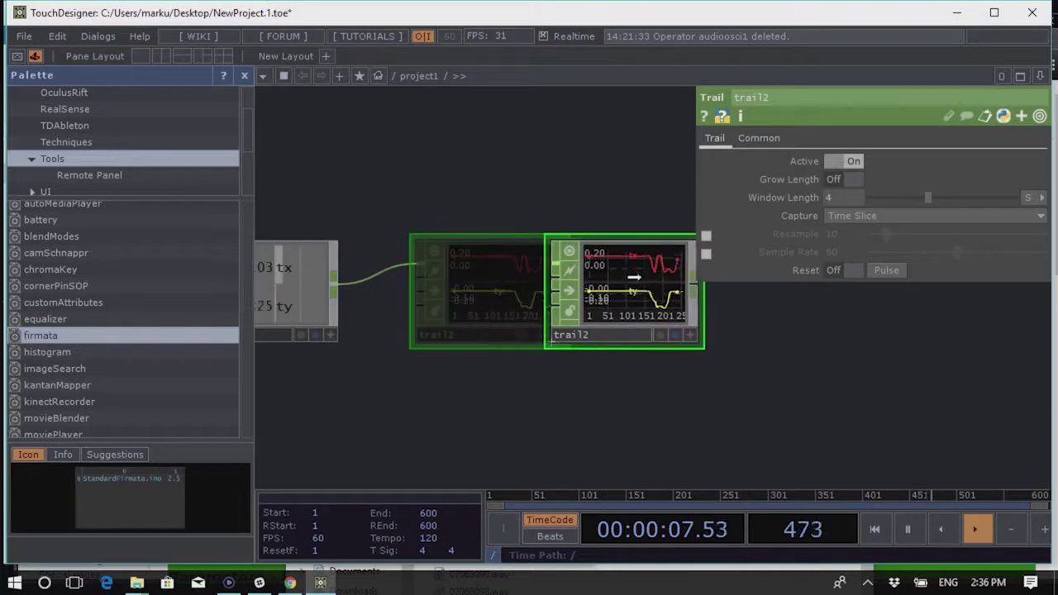
{"action": "scroll", "coordinate": [523, 343], "scroll_direction": "up", "scroll_amount": 5}
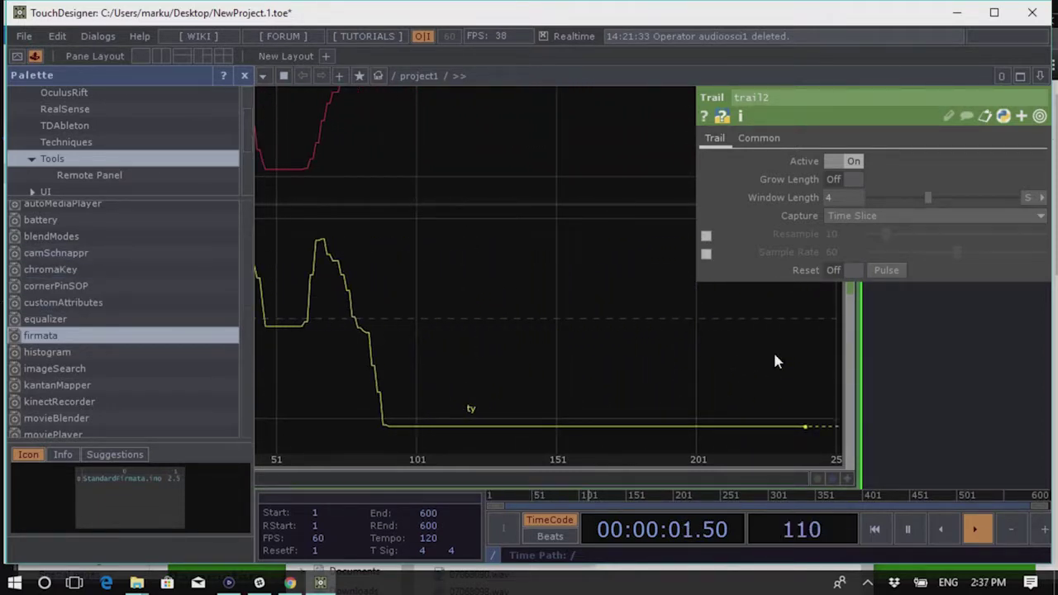
{"action": "scroll", "coordinate": [847, 339], "scroll_direction": "down", "scroll_amount": 5}
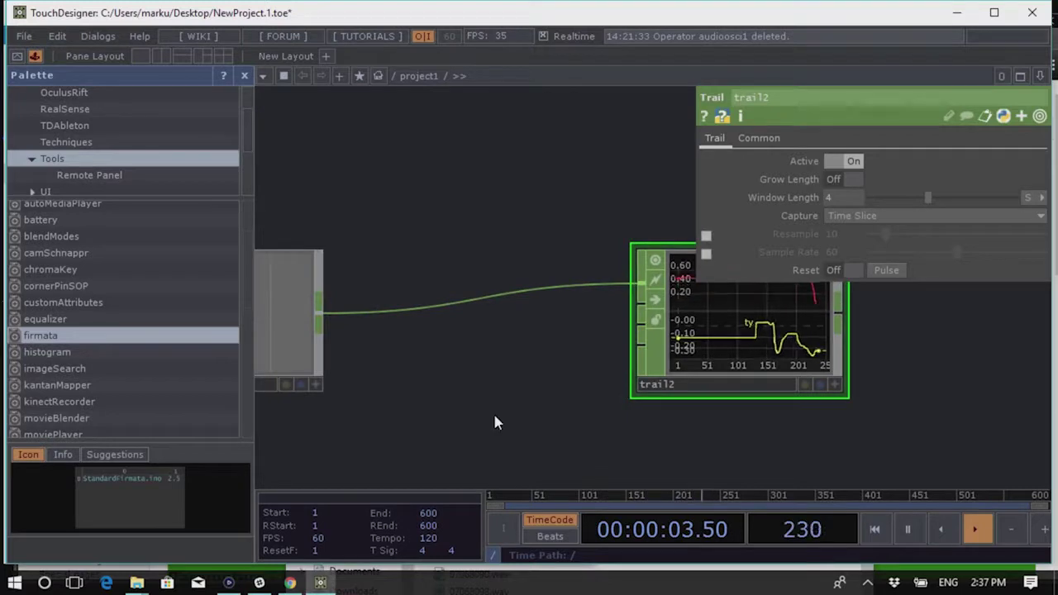
Insert a Filter CHOP between the Mouse In CHOP and the Trail CHOP
{"action": "key", "text": "Tab"}
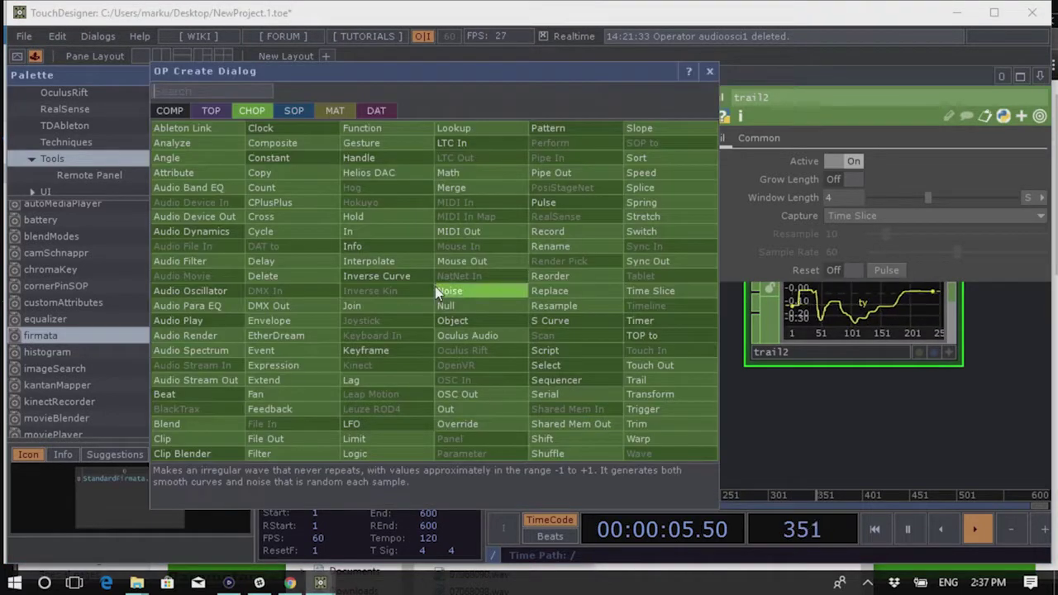
{"action": "type", "text": "f"}
{"action": "left_click", "coordinate": [298, 453]}
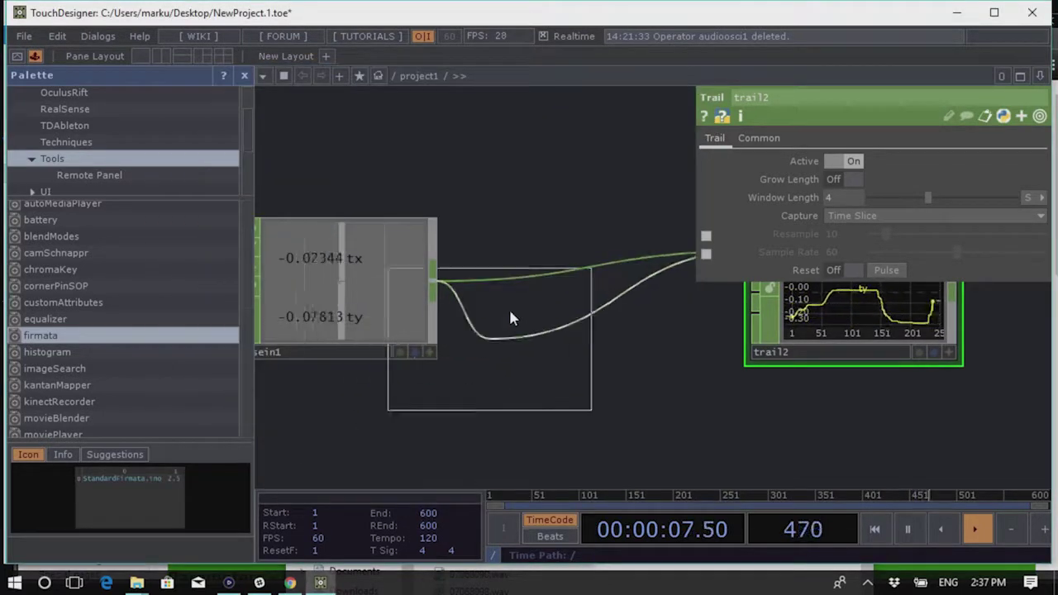
{"action": "left_click", "coordinate": [573, 288]}
{"action": "scroll", "coordinate": [637, 331], "scroll_direction": "up", "scroll_amount": 5}
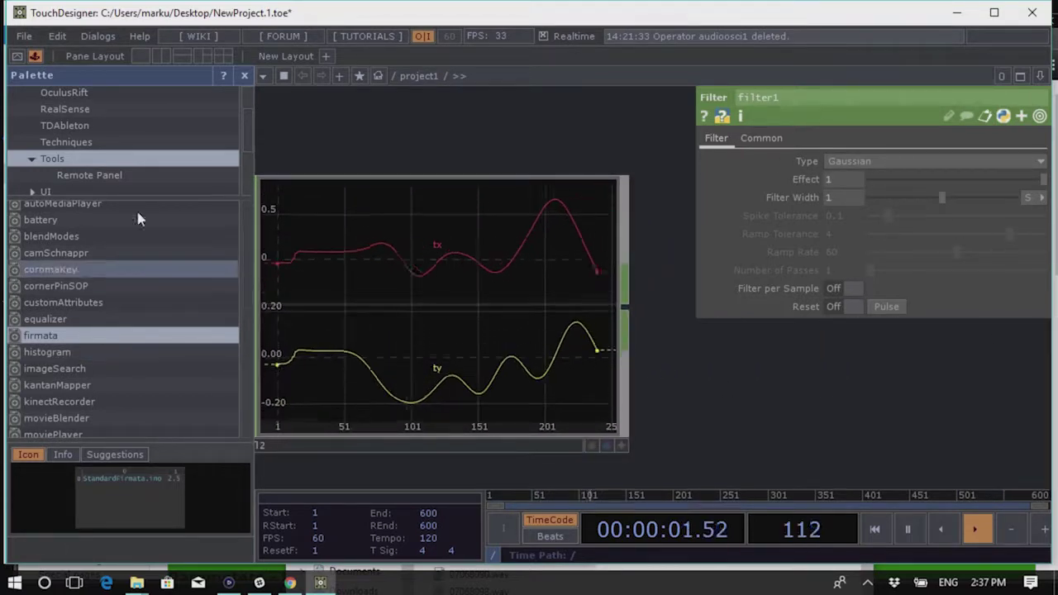
Connect the Mouse In CHOP directly to the Trail CHOP's second input and compare the filtered and unfiltered curves
{"action": "scroll", "coordinate": [657, 325], "scroll_direction": "down", "scroll_amount": 3}
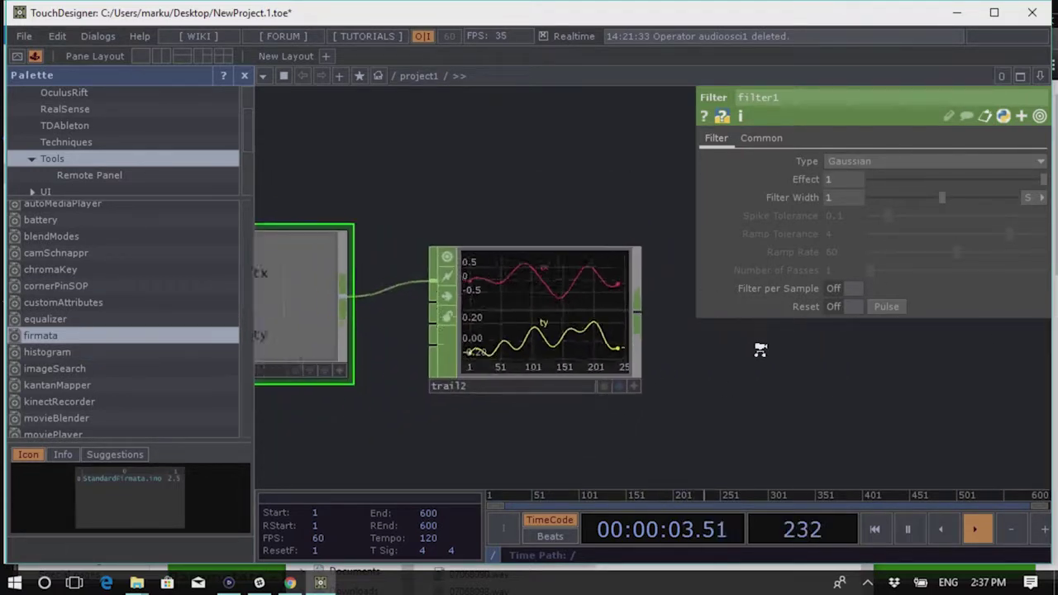
{"action": "scroll", "coordinate": [744, 350], "scroll_direction": "down", "scroll_amount": 5}
{"action": "scroll", "coordinate": [436, 356], "scroll_direction": "up", "scroll_amount": 2}
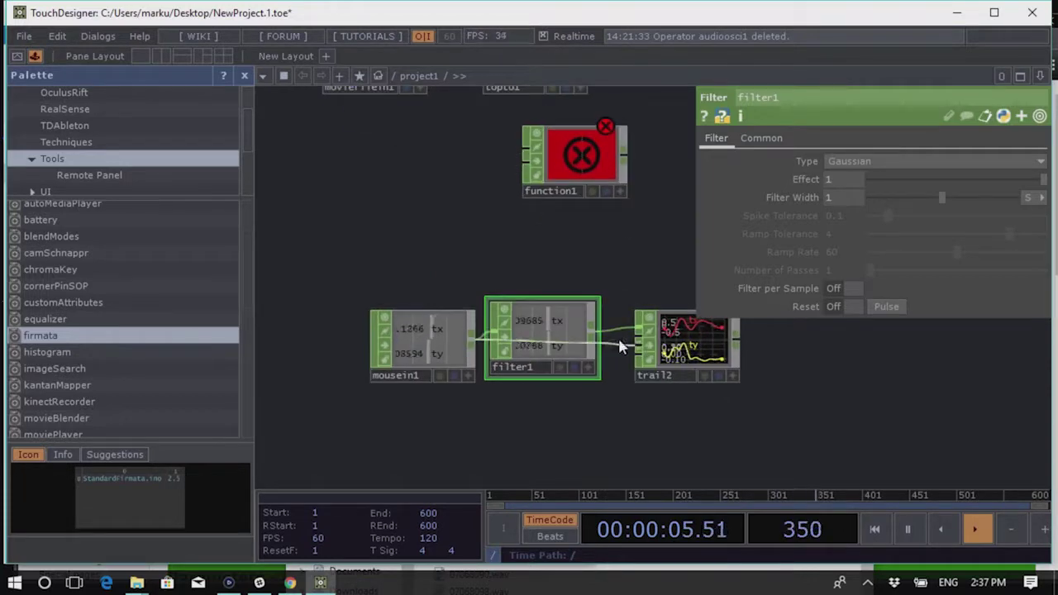
{"action": "scroll", "coordinate": [859, 389], "scroll_direction": "up", "scroll_amount": 10}
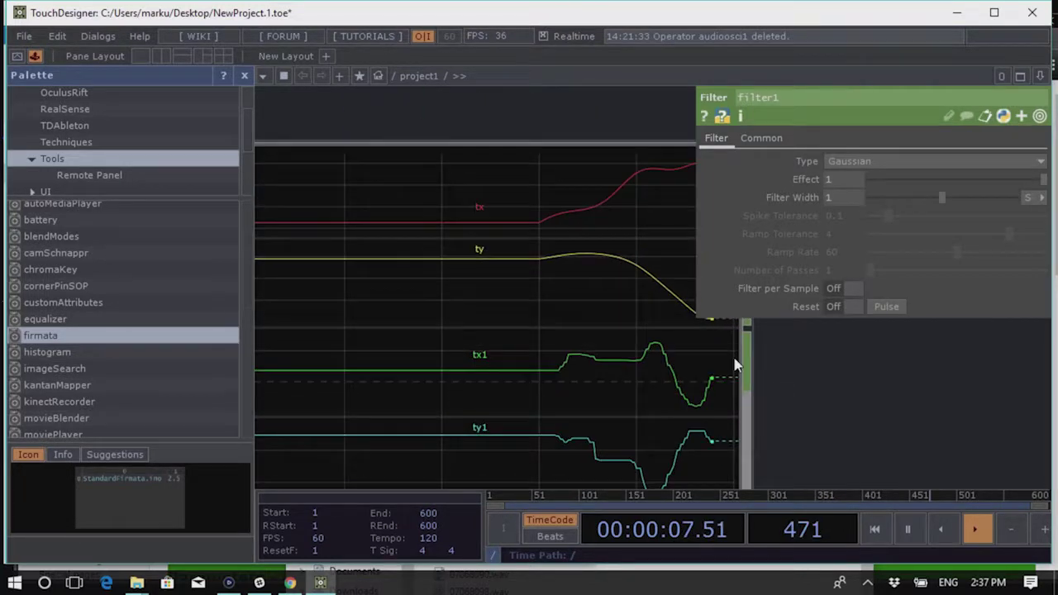
{"action": "scroll", "coordinate": [750, 329], "scroll_direction": "down", "scroll_amount": 3}
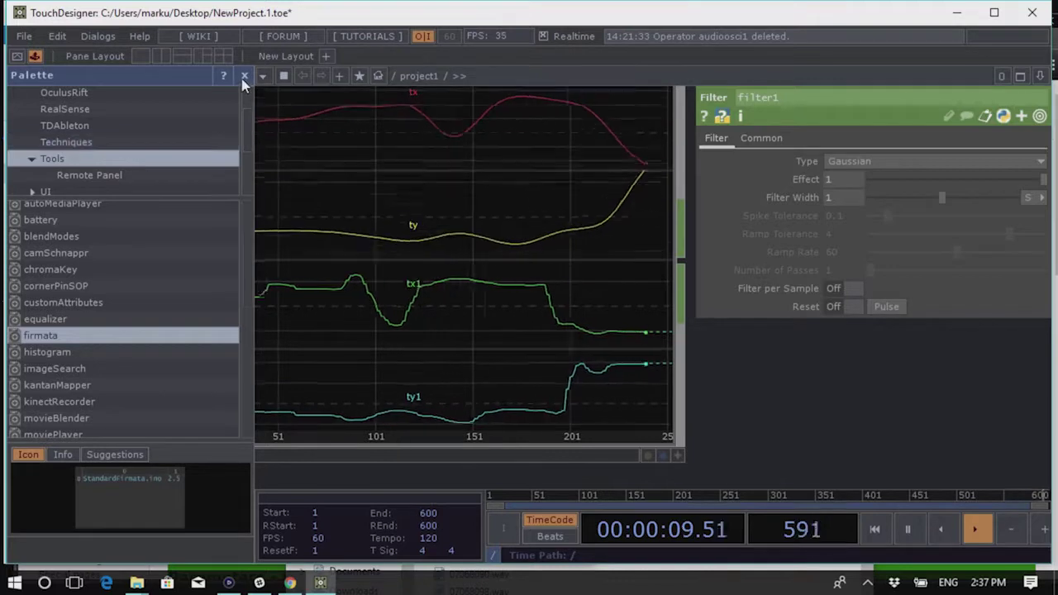
Close the Palette and try Filter Width values of 0.14 and 2 on the Filter CHOP
{"action": "key", "text": "alt+l"}
{"action": "left_click_drag", "start_coordinate": [555, 260], "coordinate": [634, 296]}
{"action": "scroll", "coordinate": [636, 306], "scroll_direction": "down", "scroll_amount": 3}
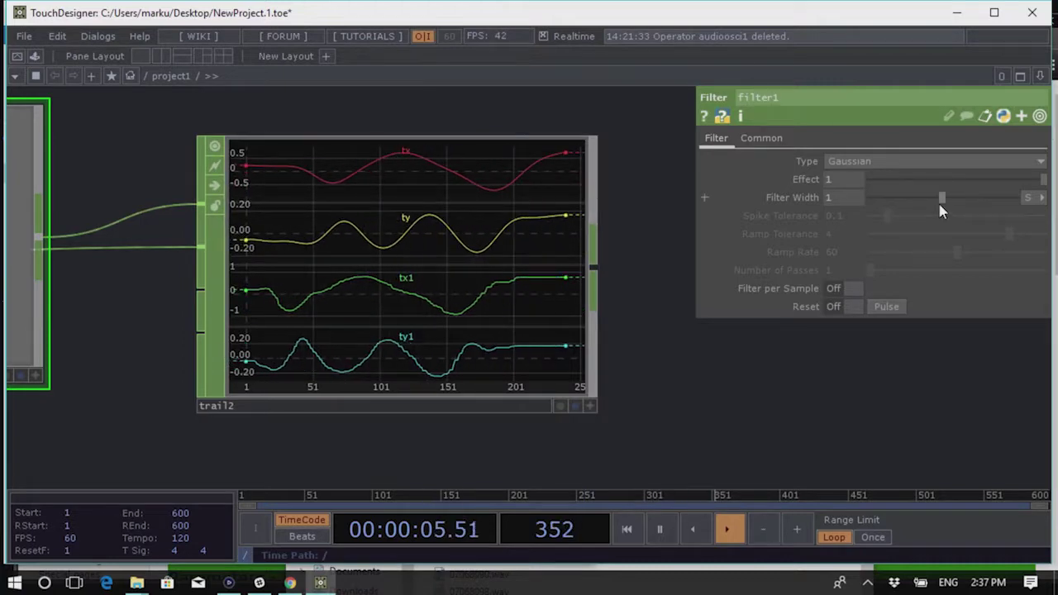
{"action": "left_click_drag", "start_coordinate": [942, 202], "coordinate": [880, 200]}
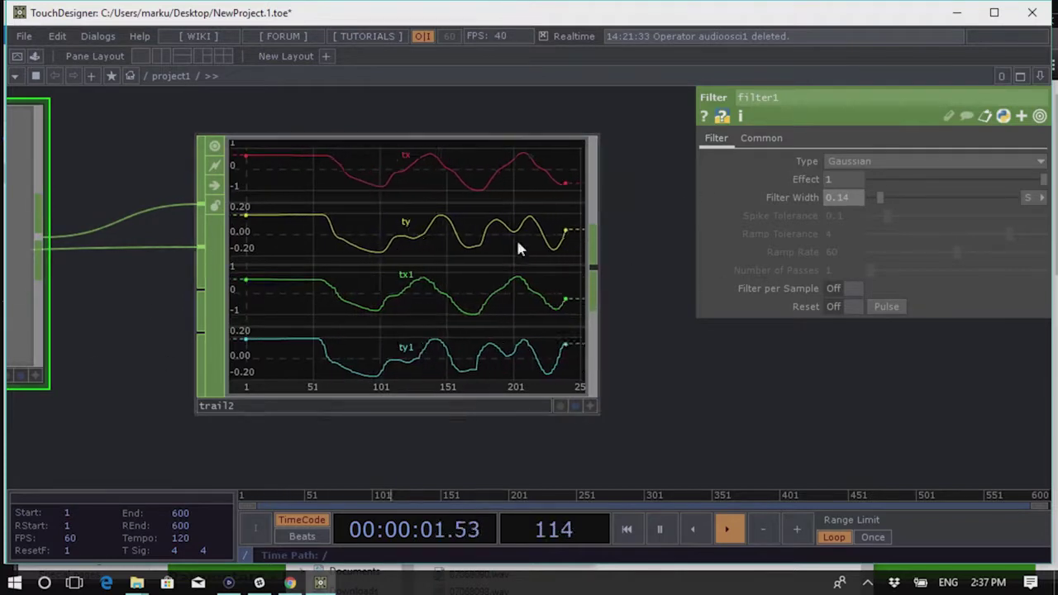
{"action": "left_click_drag", "start_coordinate": [880, 198], "coordinate": [1014, 198]}
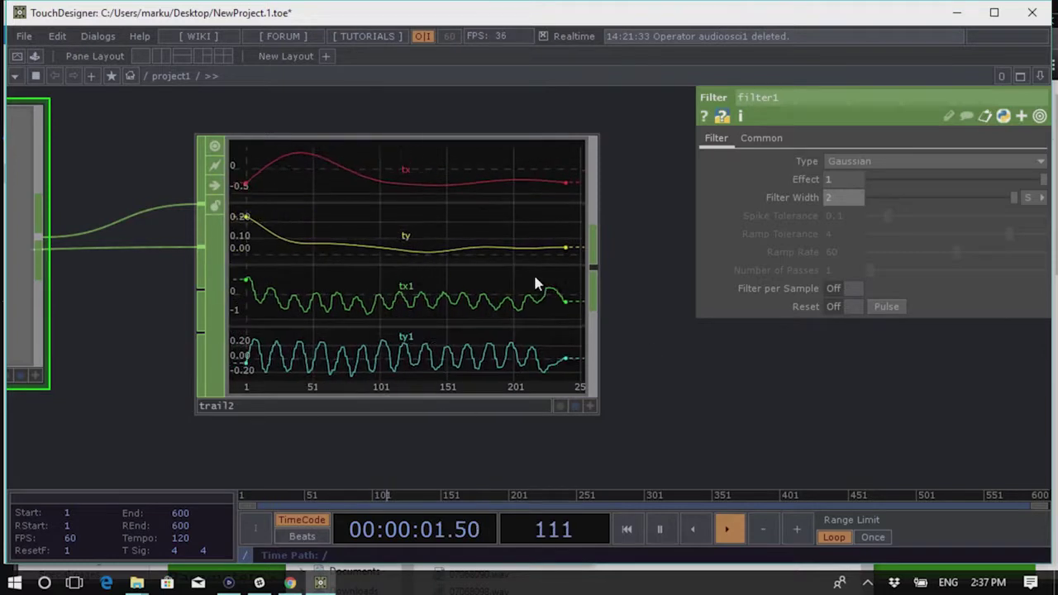
Shift the Filter CHOP slightly toward the Trail CHOP and branch a Lag CHOP off the Mouse In CHOP, placed beneath the filter
{"action": "scroll", "coordinate": [579, 330], "scroll_direction": "down", "scroll_amount": 5}
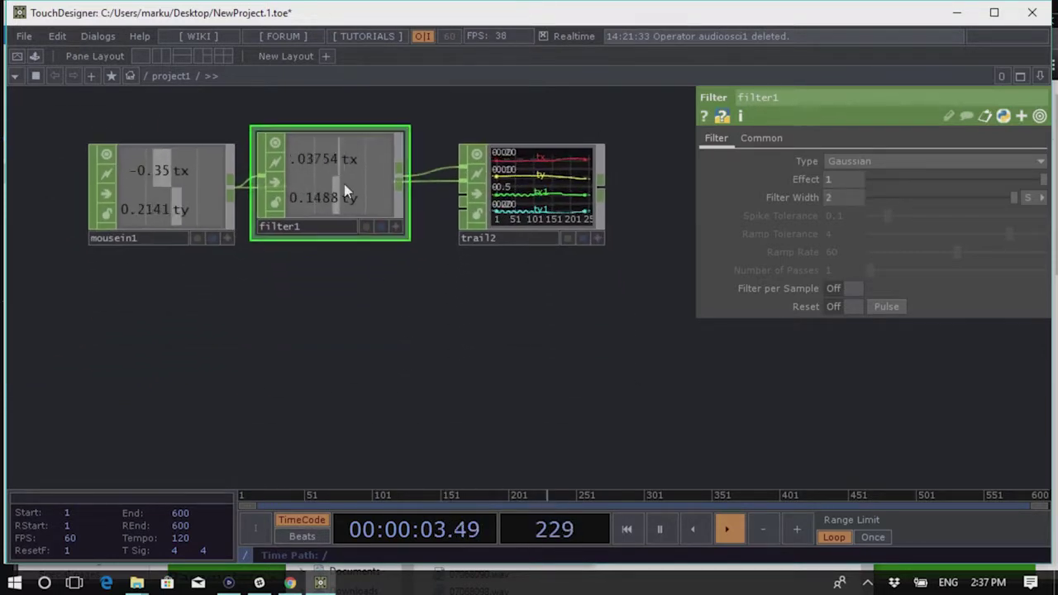
{"action": "left_click_drag", "start_coordinate": [347, 189], "coordinate": [366, 214]}
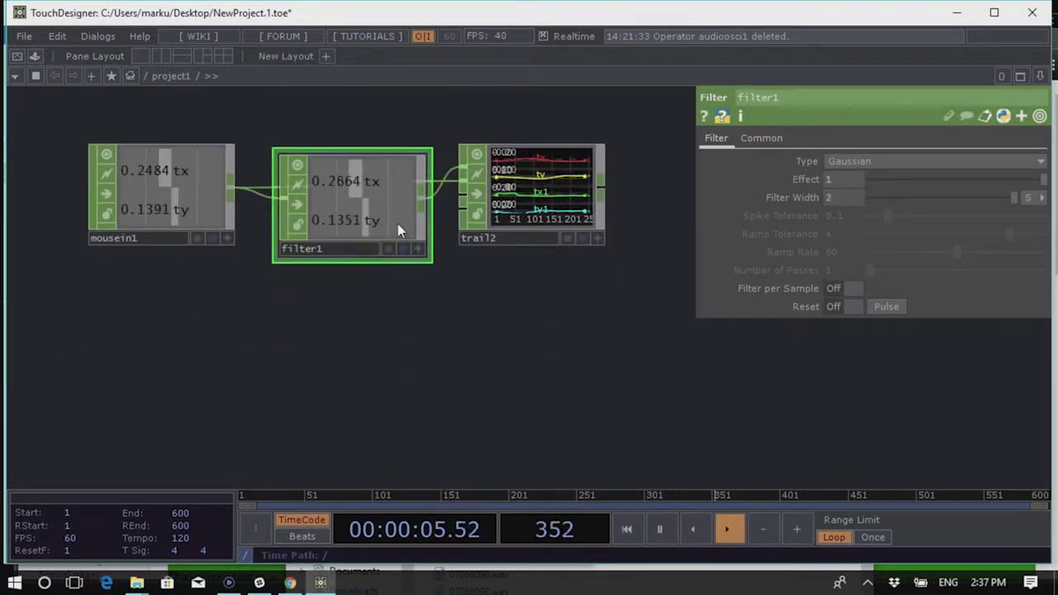
{"action": "right_click", "coordinate": [236, 192]}
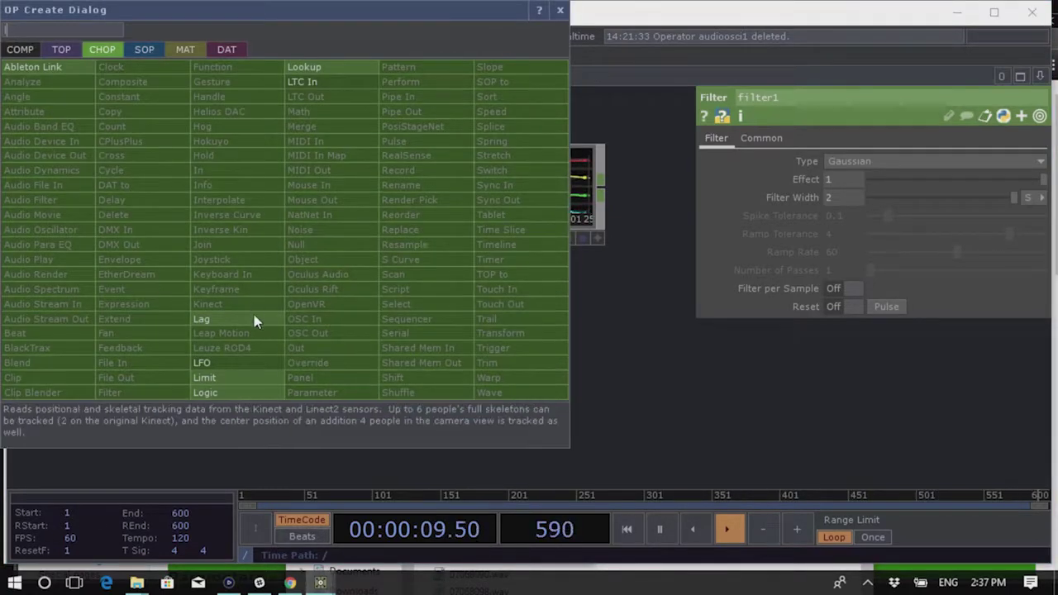
{"action": "left_click", "coordinate": [202, 319]}
{"action": "left_click", "coordinate": [353, 324]}
{"action": "scroll", "coordinate": [400, 329], "scroll_direction": "up", "scroll_amount": 4}
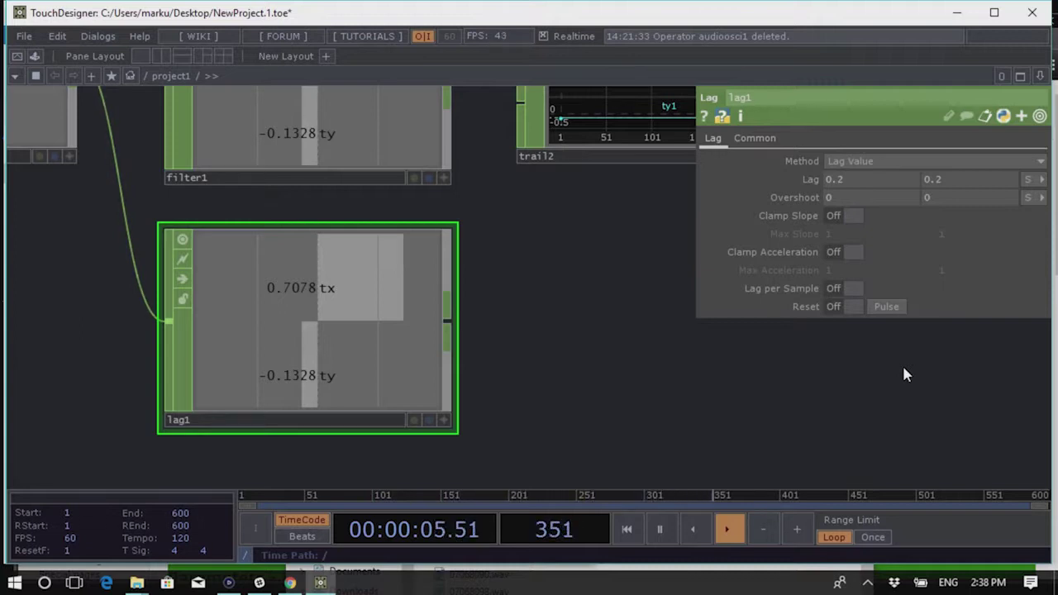
Connect the Lag CHOP's output to the Trail CHOP's first input in place of the filter and compare the curves
{"action": "scroll", "coordinate": [338, 373], "scroll_direction": "down", "scroll_amount": 3}
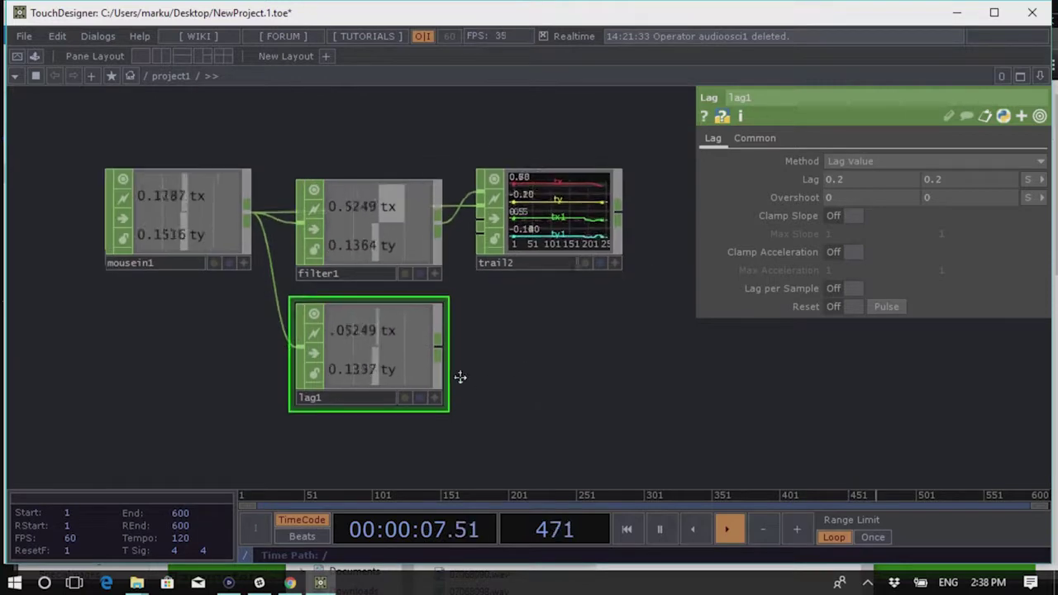
{"action": "left_click_drag", "start_coordinate": [382, 352], "coordinate": [416, 192]}
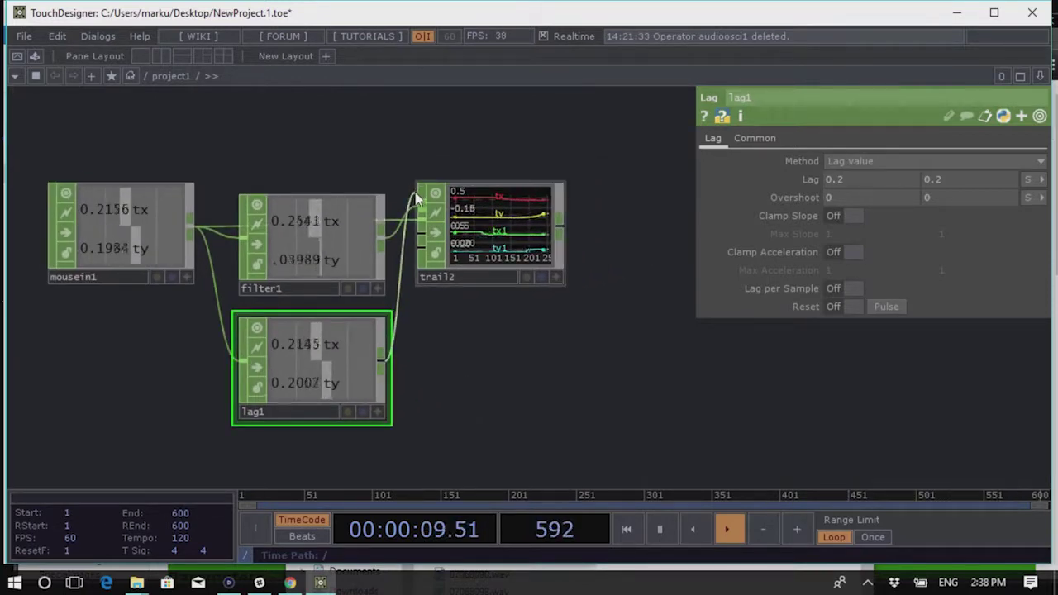
{"action": "scroll", "coordinate": [537, 206], "scroll_direction": "up", "scroll_amount": 5}
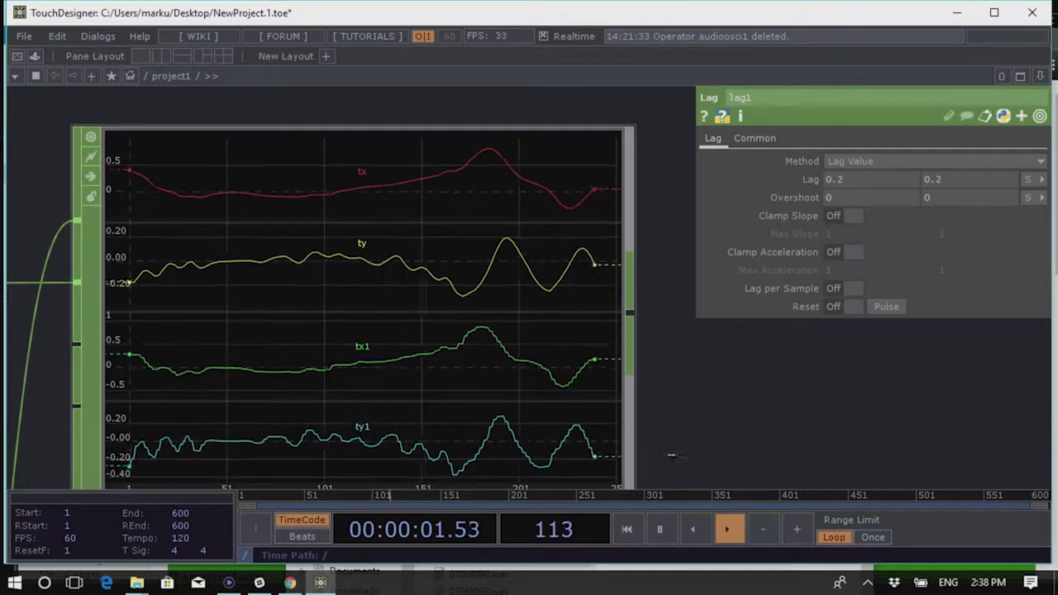
{"action": "scroll", "coordinate": [588, 327], "scroll_direction": "down", "scroll_amount": 5}
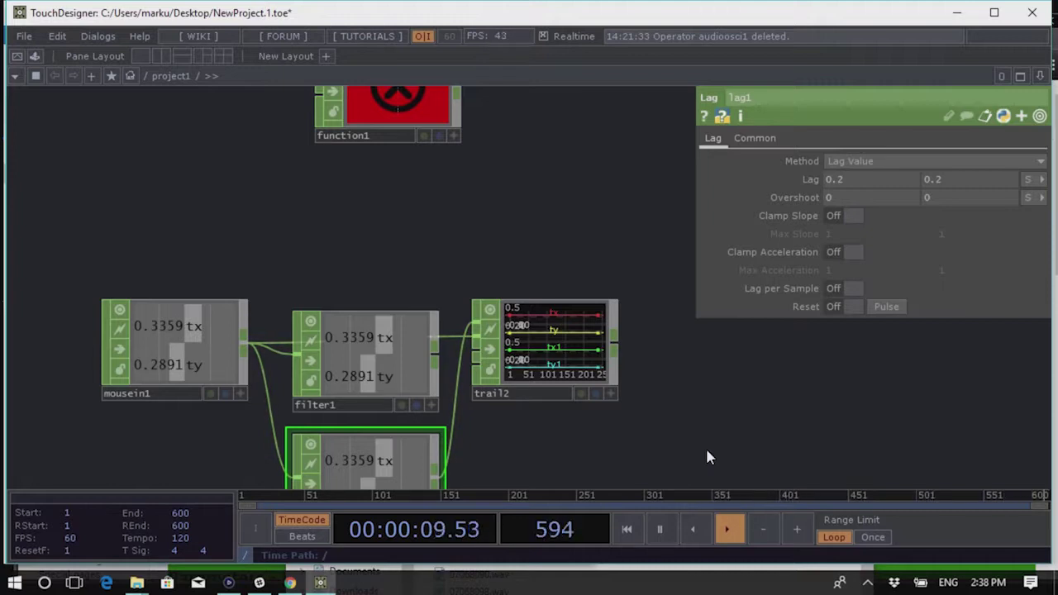
Add a Constant CHOP in the empty area below the Lag CHOP
{"action": "scroll", "coordinate": [545, 347], "scroll_direction": "down", "scroll_amount": 3}
{"action": "scroll", "coordinate": [487, 322], "scroll_direction": "up", "scroll_amount": 2}
{"action": "left_click_drag", "start_coordinate": [534, 394], "coordinate": [534, 243]}
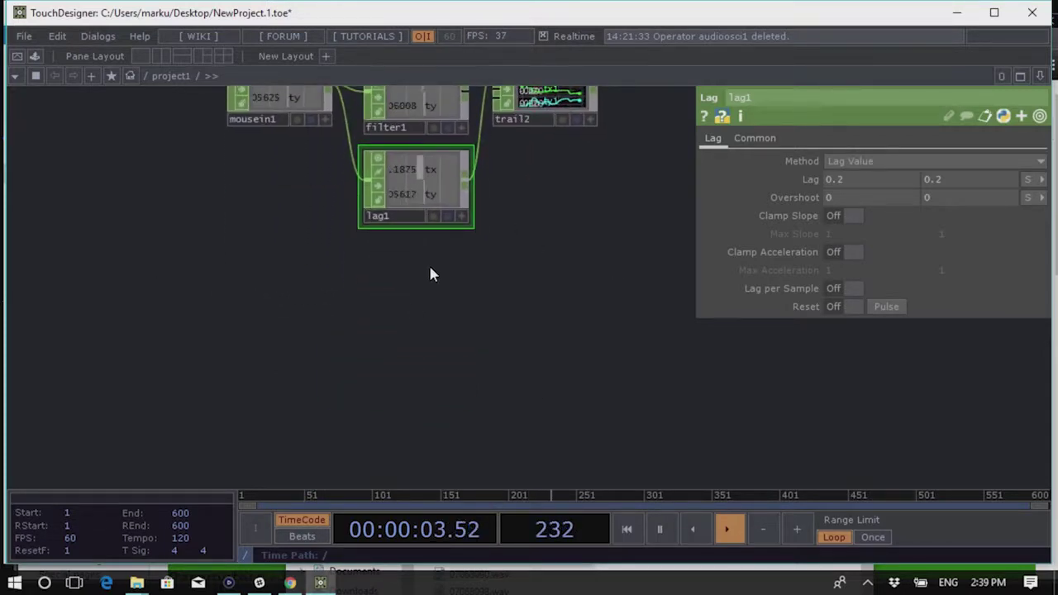
{"action": "key", "text": "Tab"}
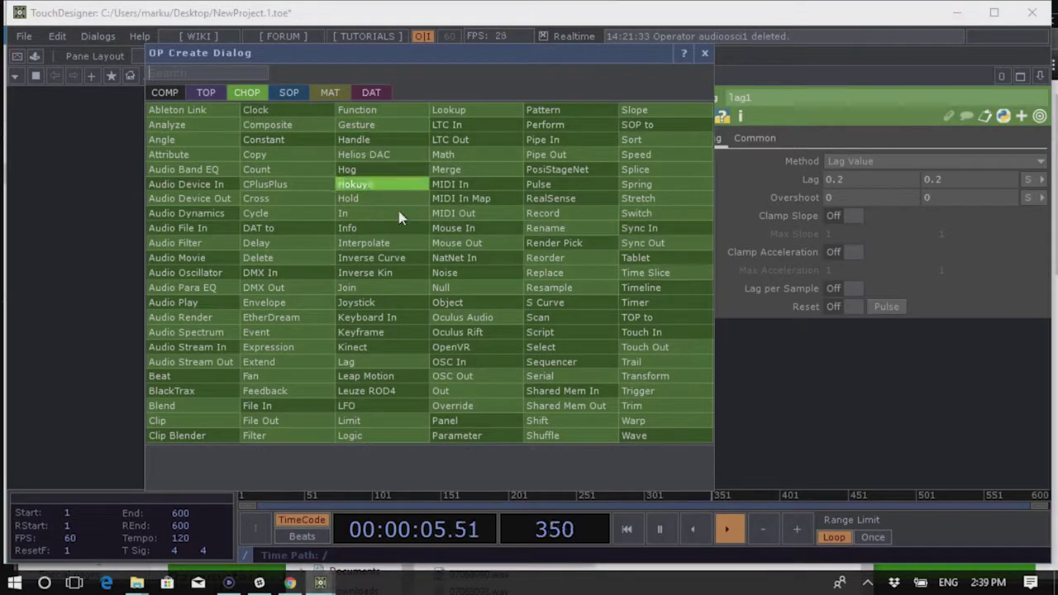
{"action": "type", "text": "c"}
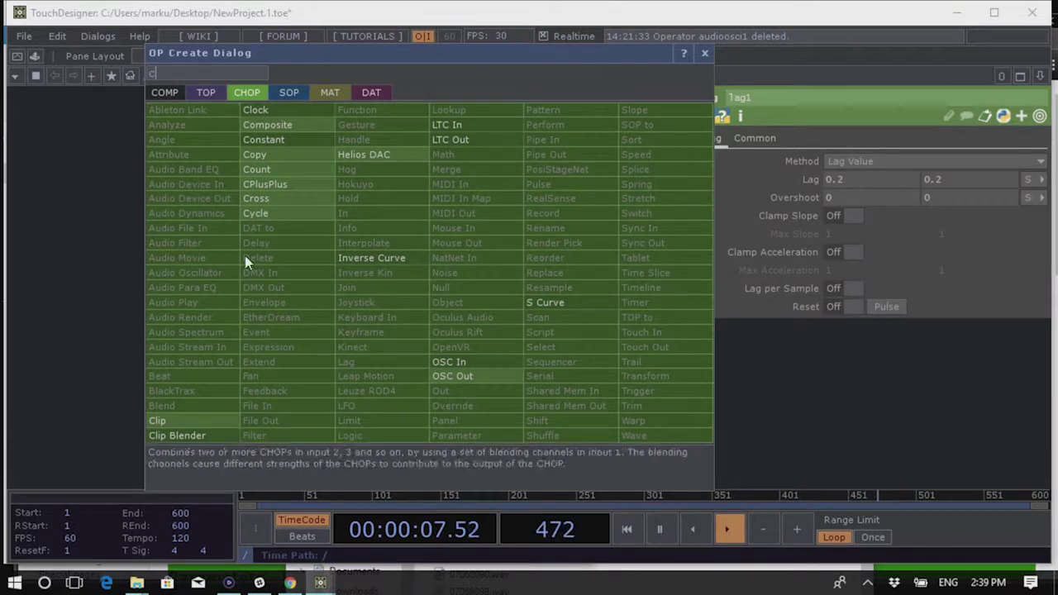
{"action": "left_click", "coordinate": [255, 155]}
{"action": "left_click", "coordinate": [372, 331]}
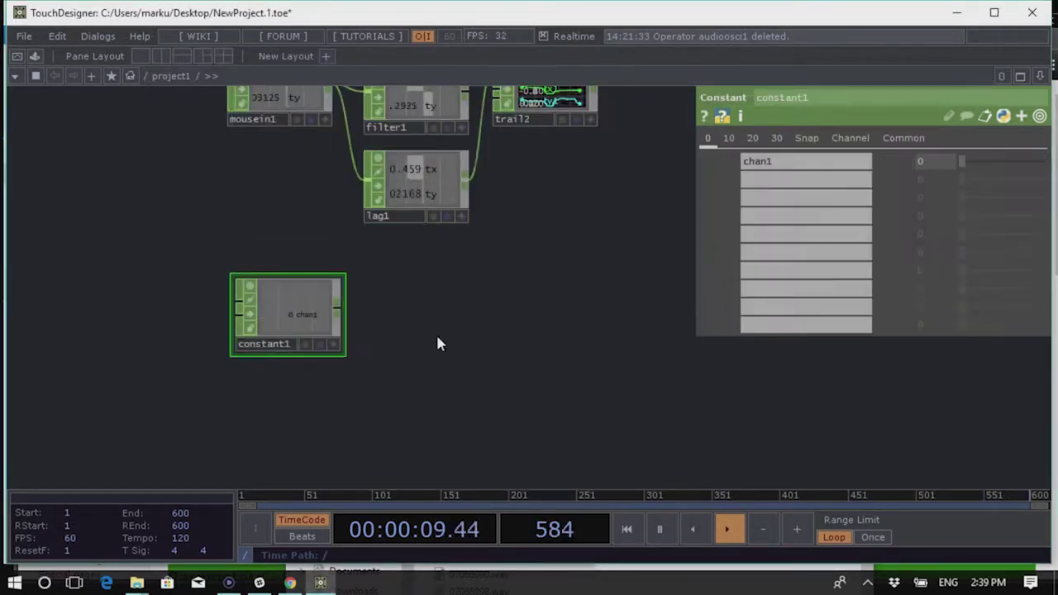
Attach a Trigger CHOP to the Constant CHOP's output and place it beside the Constant
{"action": "right_click", "coordinate": [337, 310]}
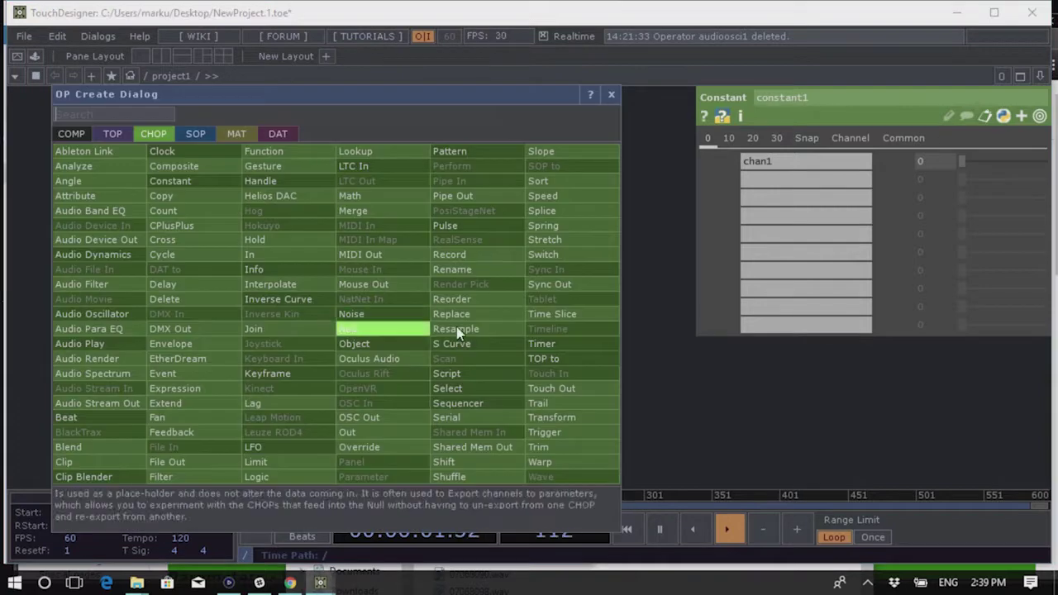
{"action": "type", "text": "tr"}
{"action": "left_click", "coordinate": [566, 435]}
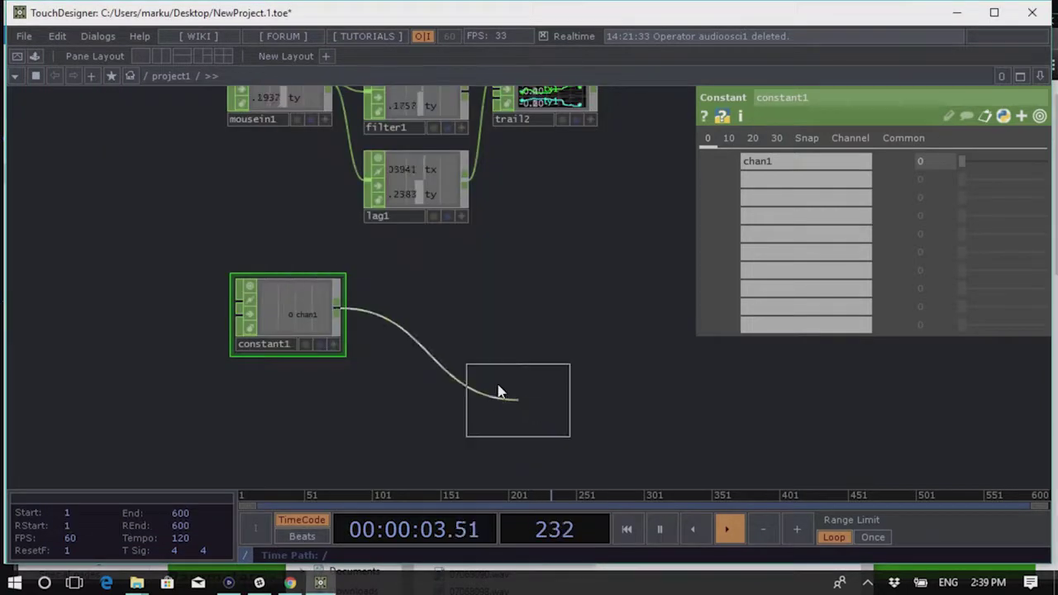
{"action": "left_click", "coordinate": [409, 320]}
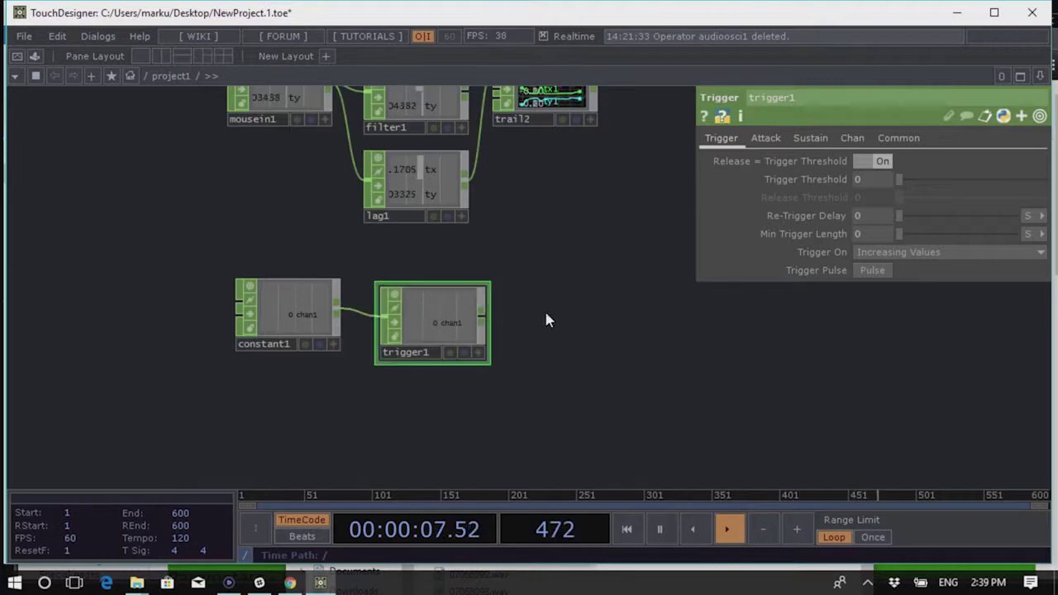
Attach a Trail CHOP to the Trigger CHOP's output and shift the Constant CHOP into line with the Trigger
{"action": "right_click", "coordinate": [459, 309]}
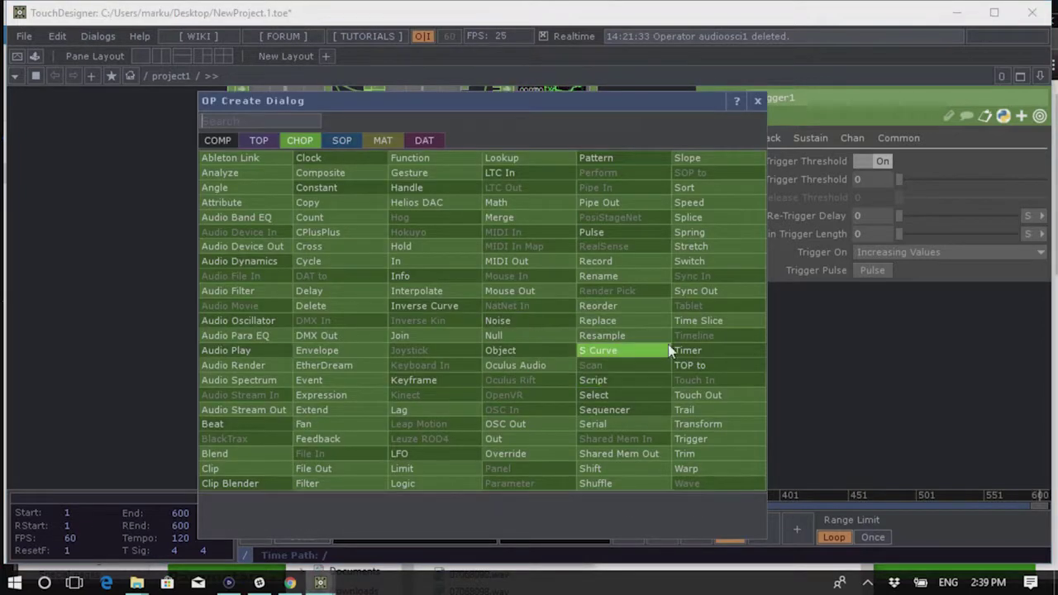
{"action": "left_click", "coordinate": [702, 409]}
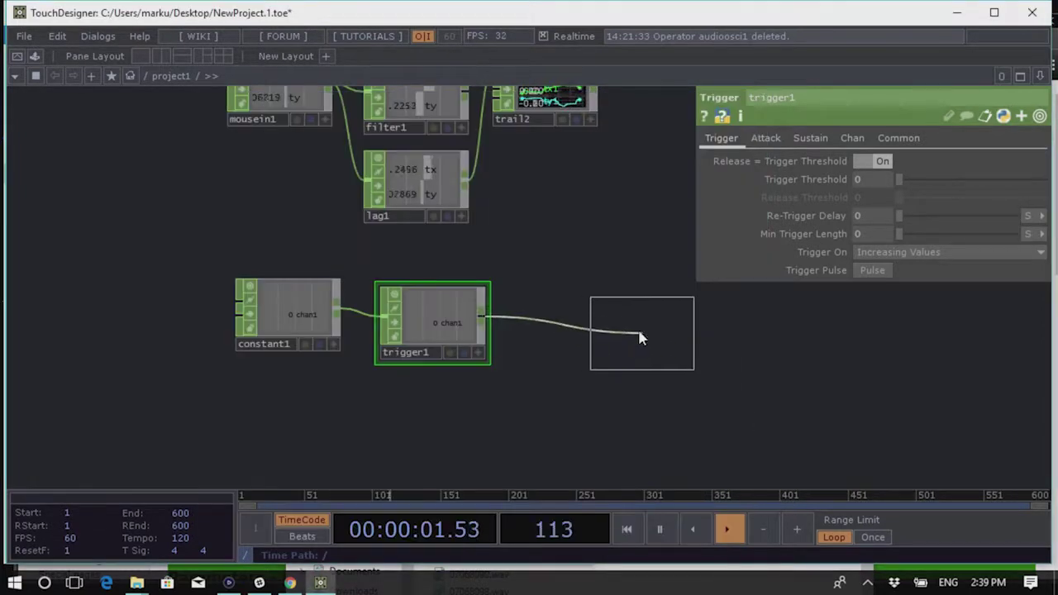
{"action": "left_click", "coordinate": [589, 322]}
{"action": "left_click_drag", "start_coordinate": [295, 302], "coordinate": [274, 311]}
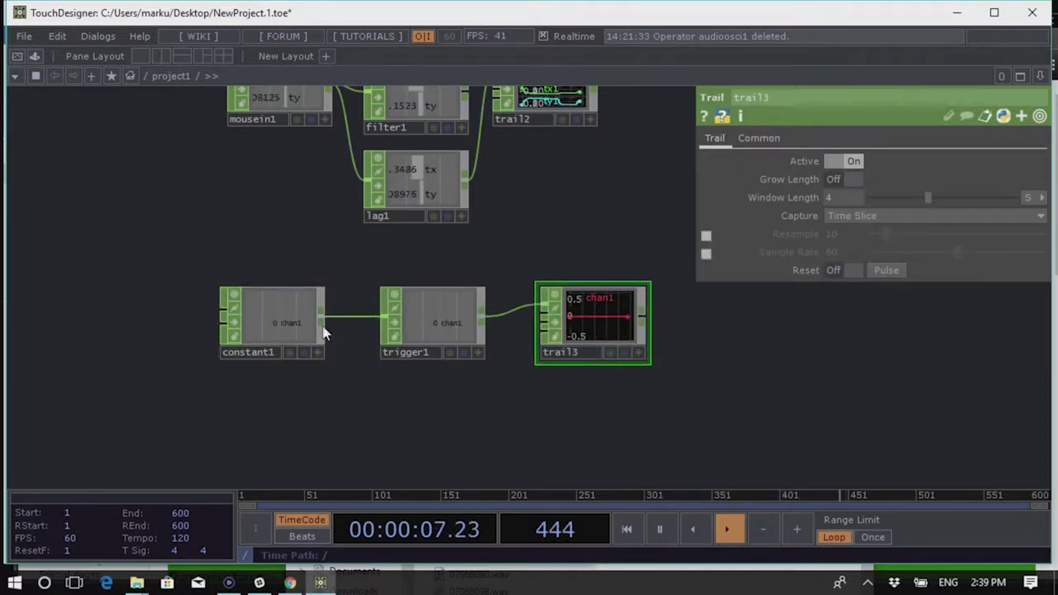
Raise the Constant CHOP's chan1 to 1 to fire the Trigger, and return it to 0 to release it
{"action": "left_click", "coordinate": [278, 323]}
{"action": "scroll", "coordinate": [590, 299], "scroll_direction": "up", "scroll_amount": 3}
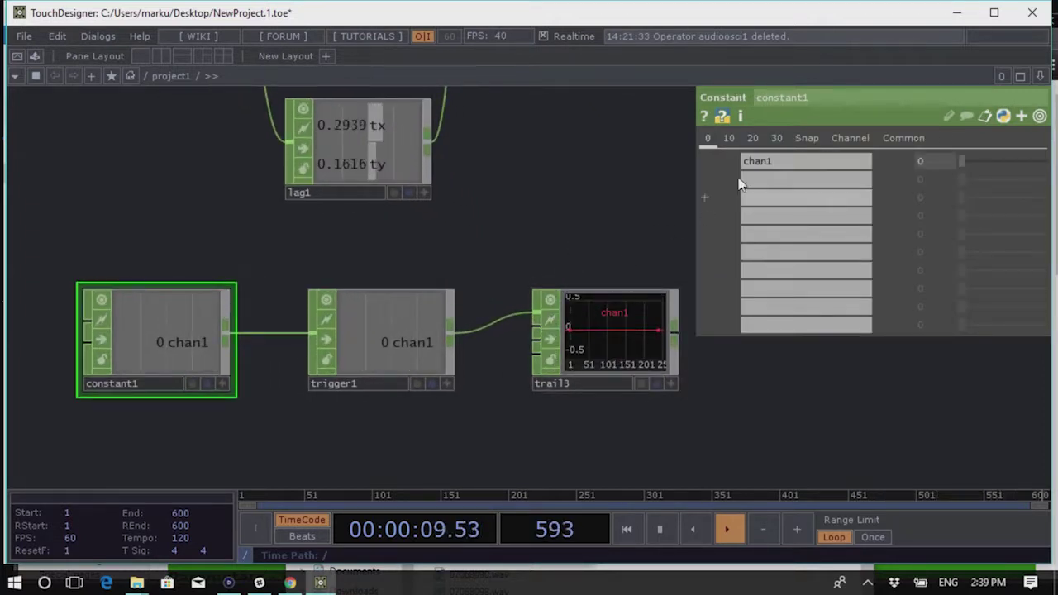
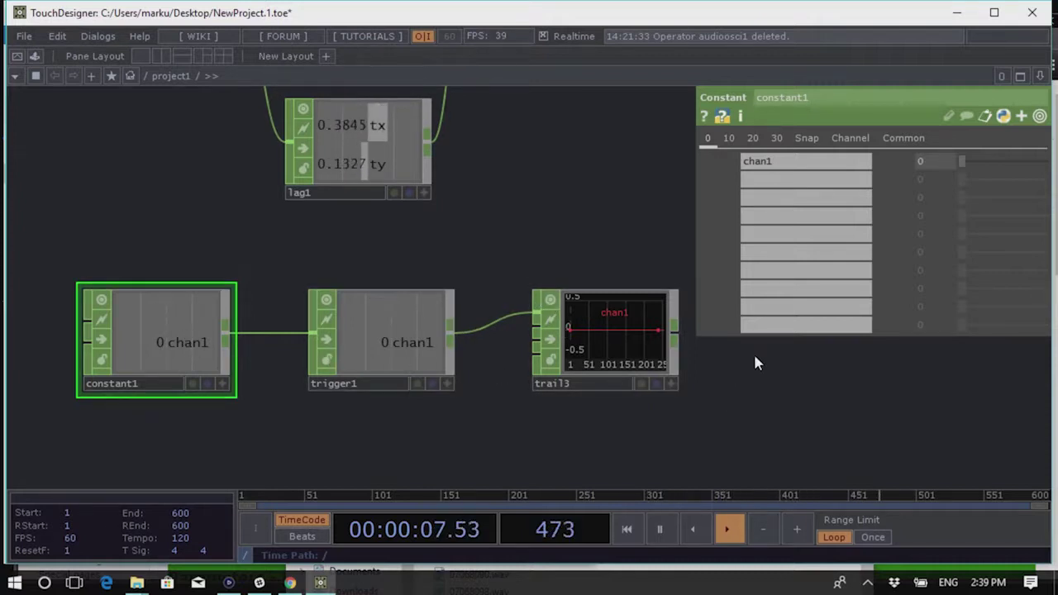
{"action": "mouse_move", "coordinate": [950, 147]}
{"action": "middle_mouse_down"}
{"action": "mouse_move", "coordinate": [979, 147]}
{"action": "mouse_move", "coordinate": [934, 146]}
{"action": "mouse_move", "coordinate": [963, 145]}
{"action": "middle_mouse_up"}
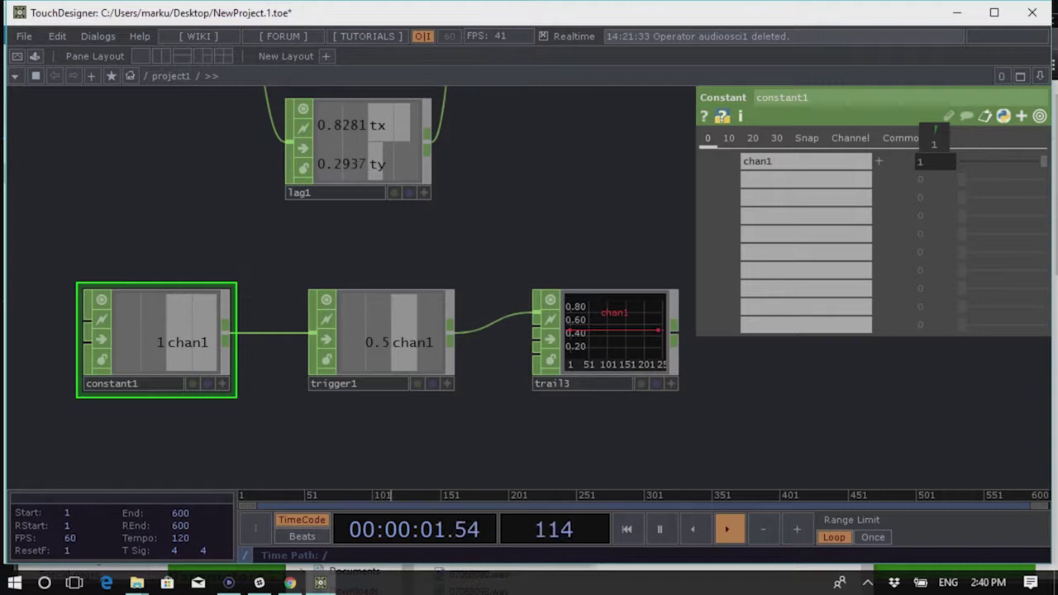
{"action": "middle_click_drag", "start_coordinate": [933, 140], "coordinate": [936, 147]}
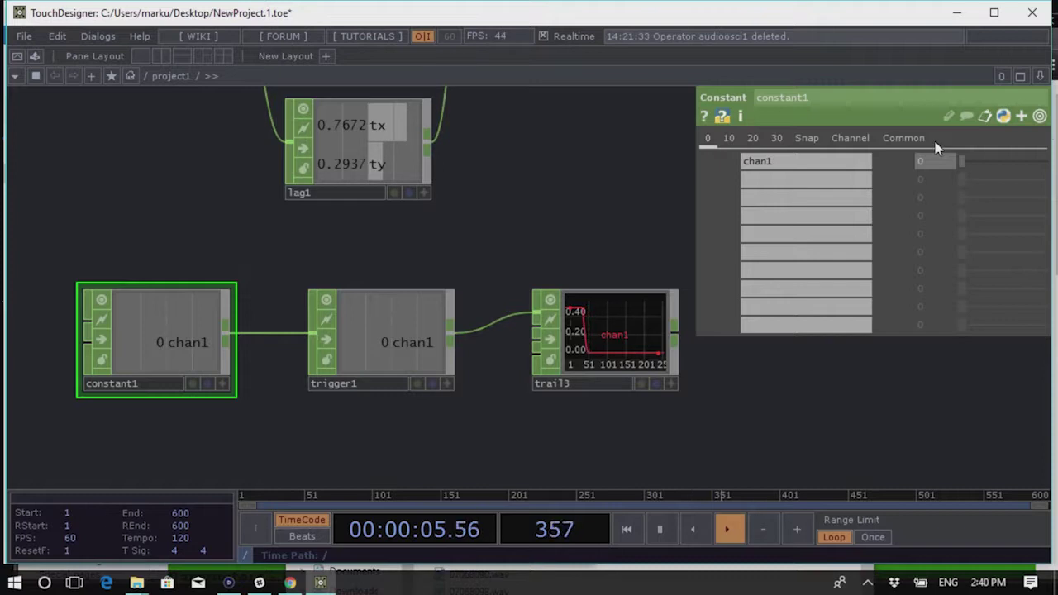
Review the Trigger CHOP's threshold, attack and sustain parameters
{"action": "left_click", "coordinate": [377, 342]}
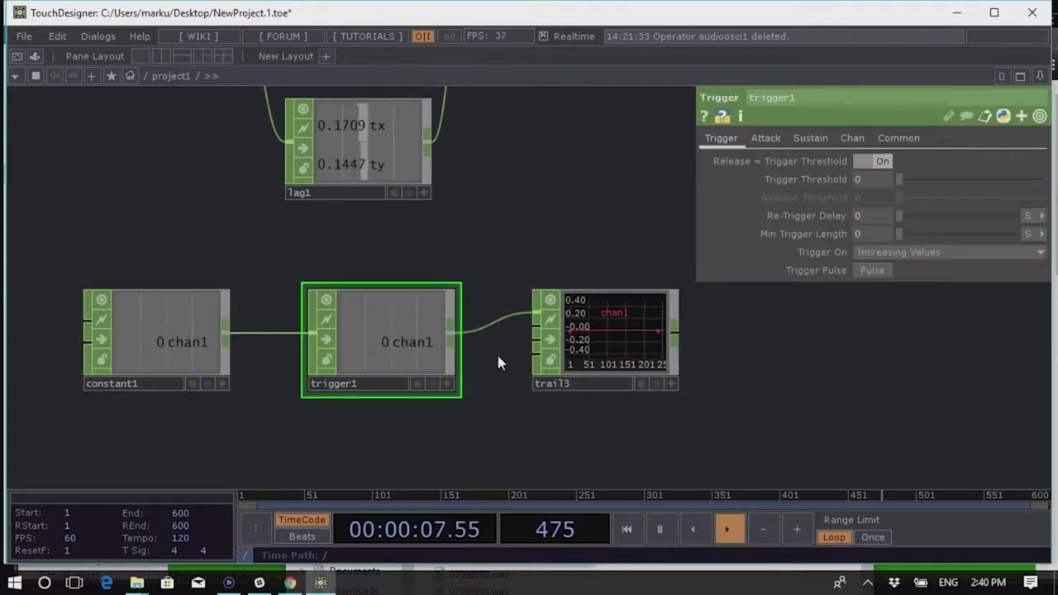
{"action": "left_click", "coordinate": [767, 139]}
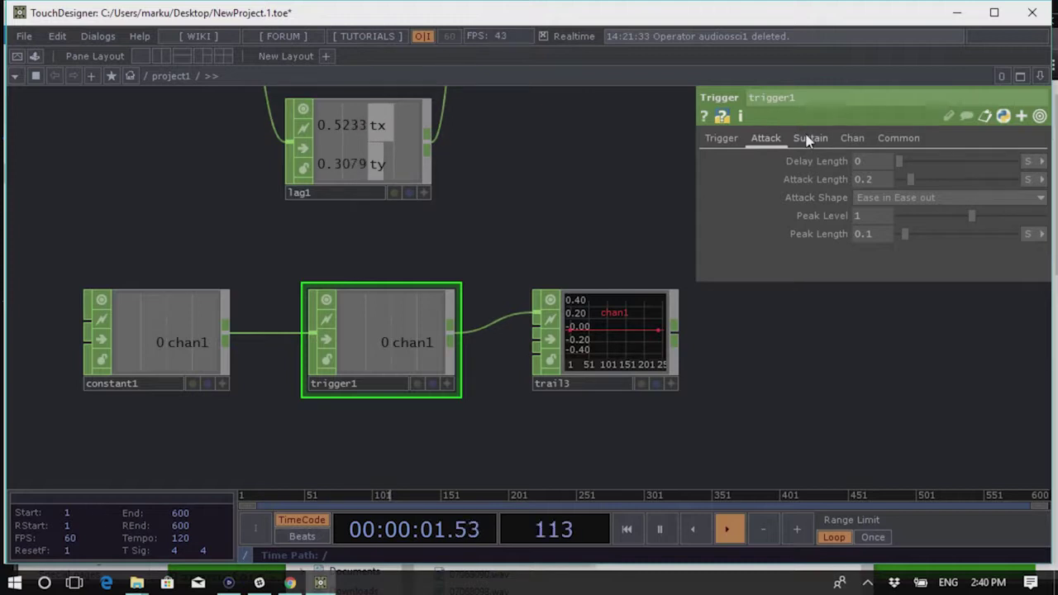
{"action": "left_click", "coordinate": [809, 139]}
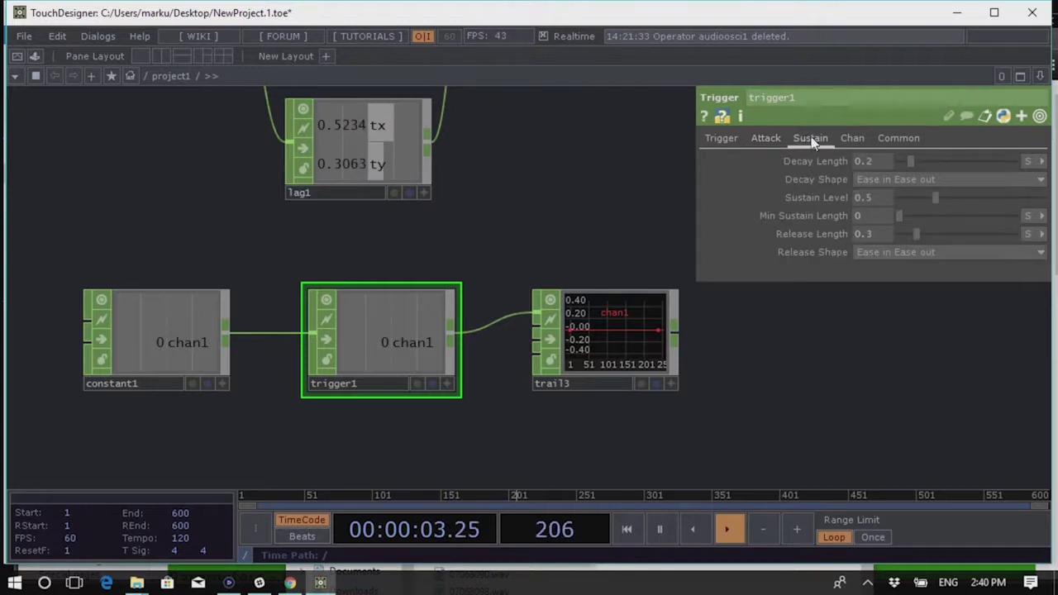
{"action": "left_click", "coordinate": [721, 139]}
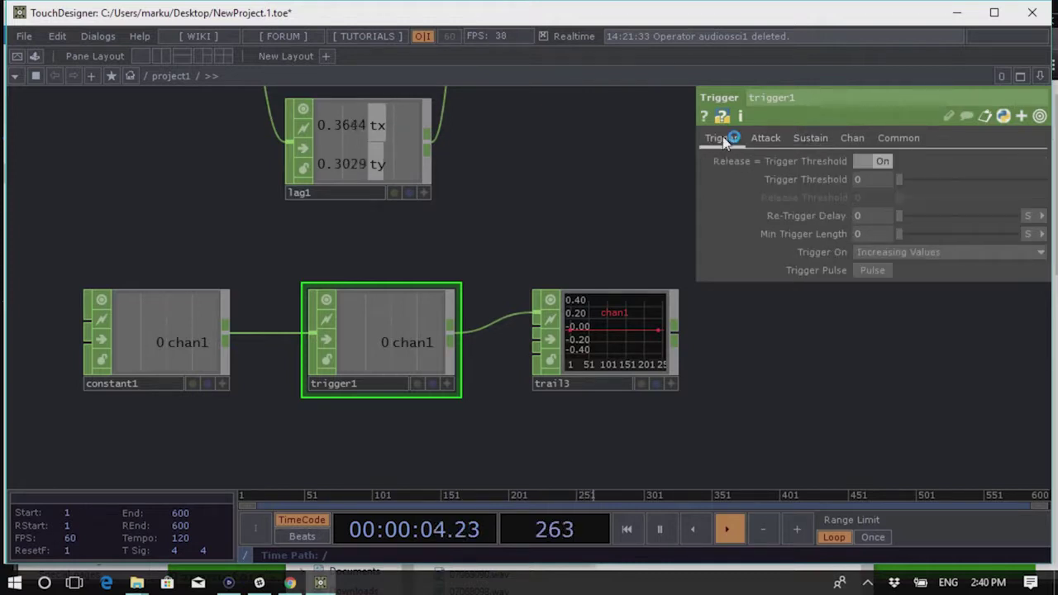
{"action": "left_click", "coordinate": [765, 139]}
{"action": "left_click", "coordinate": [812, 138]}
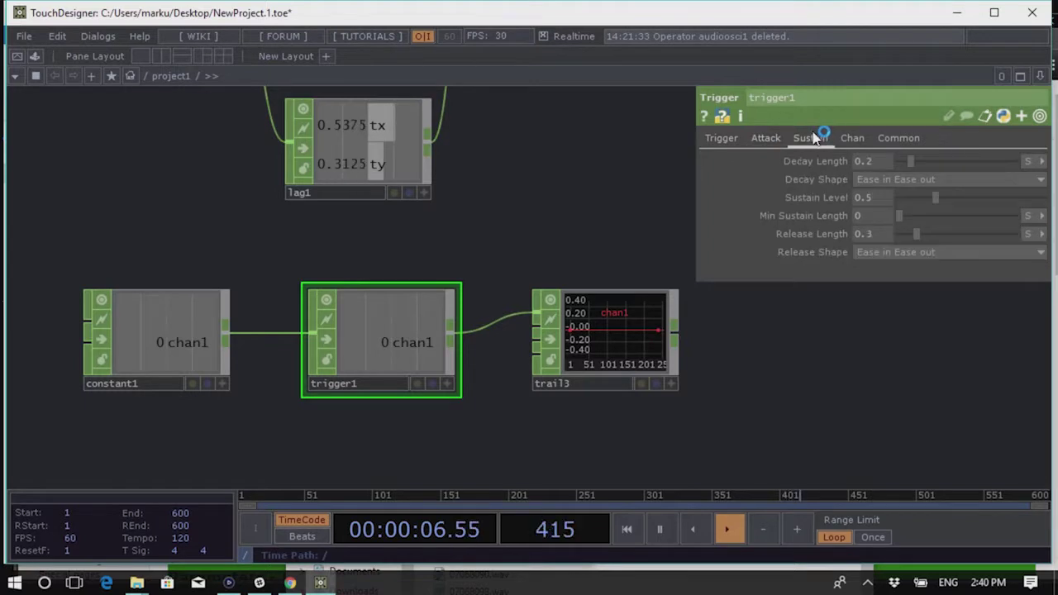
Disconnect the Constant CHOP from the Trigger CHOP and turn off the Trigger's Time Slice
{"action": "left_click", "coordinate": [635, 333]}
{"action": "left_click_drag", "start_coordinate": [307, 338], "coordinate": [262, 264]}
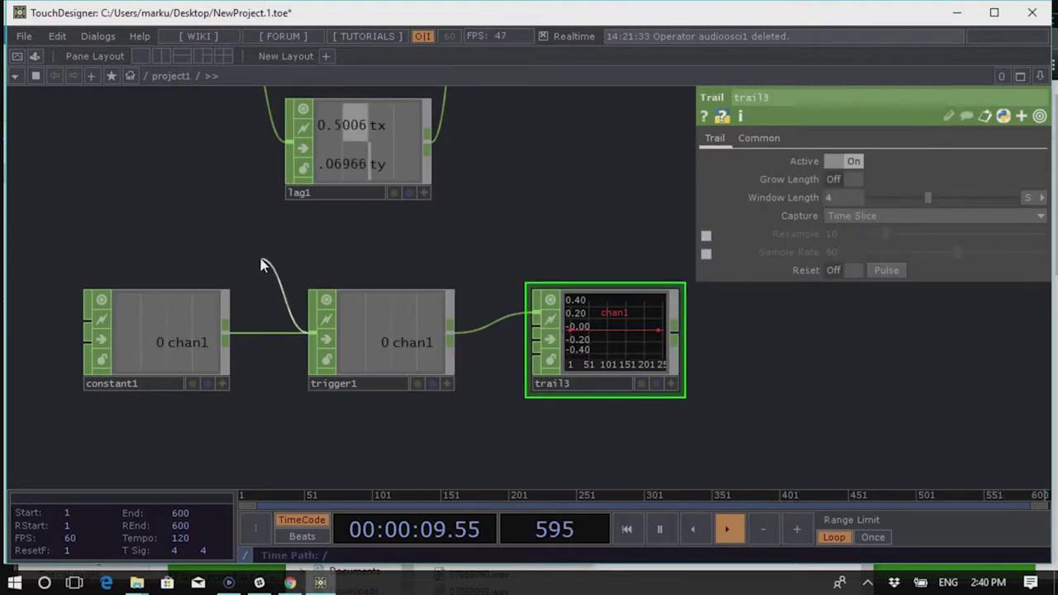
{"action": "scroll", "coordinate": [272, 355], "scroll_direction": "up", "scroll_amount": 3}
{"action": "left_click", "coordinate": [496, 327]}
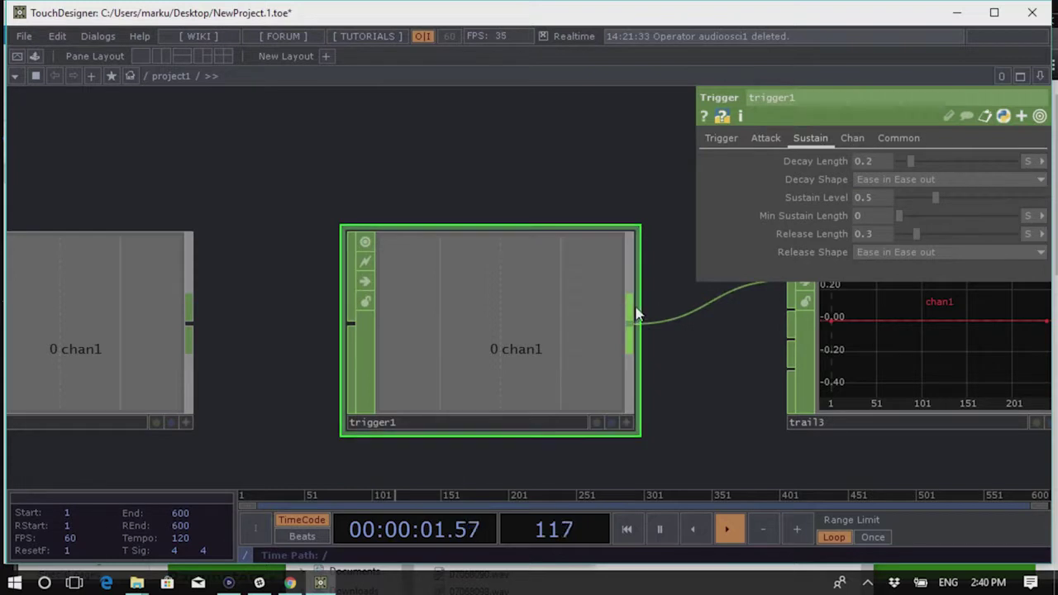
{"action": "left_click", "coordinate": [902, 140]}
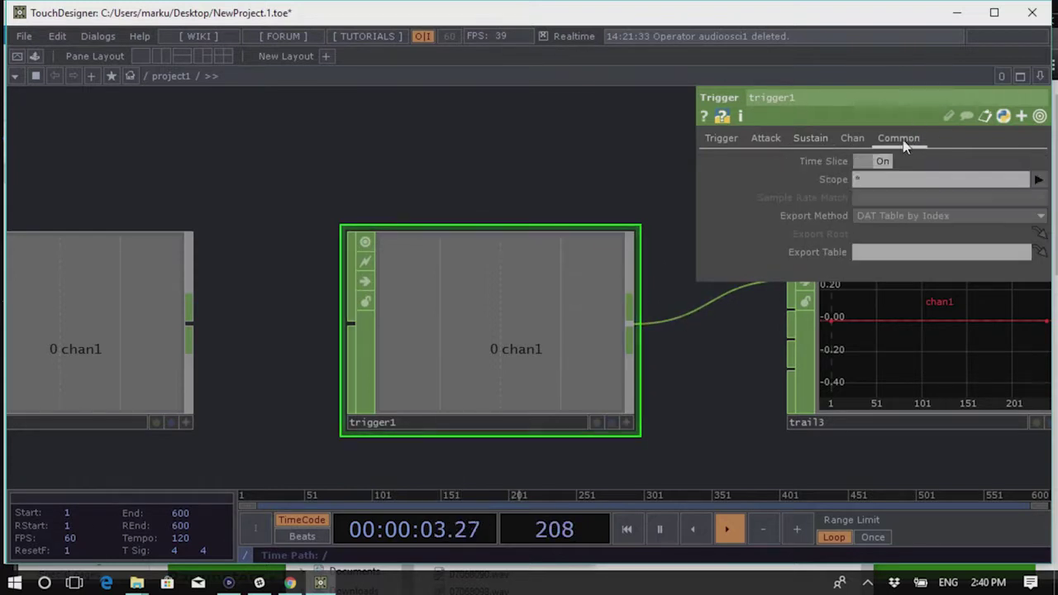
{"action": "left_click", "coordinate": [859, 162]}
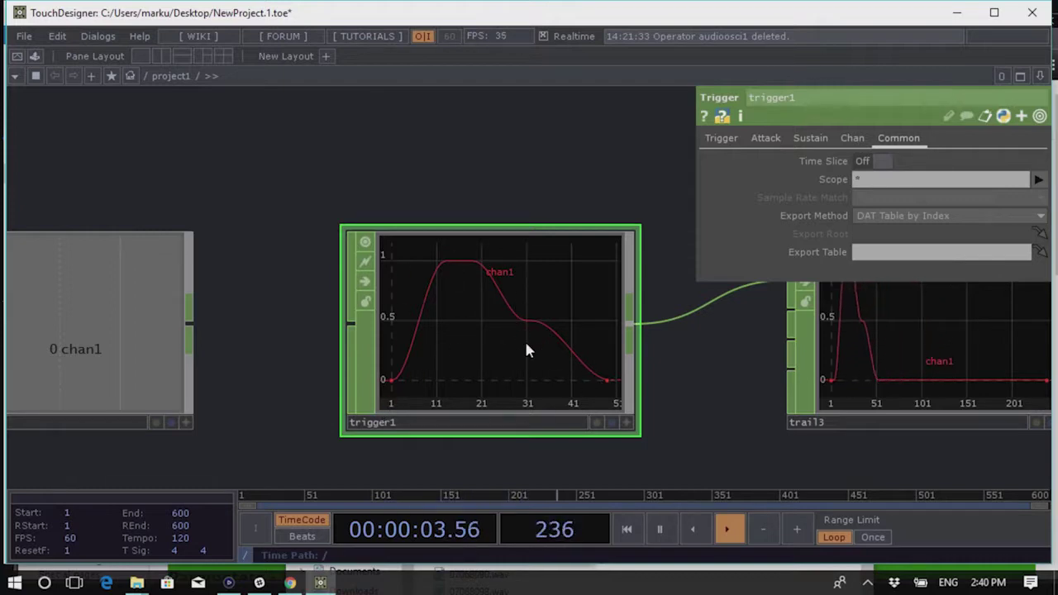
Add a Logic CHOP in the empty area below the Trigger CHOP and align it with the Trigger
{"action": "scroll", "coordinate": [455, 301], "scroll_direction": "down", "scroll_amount": 5}
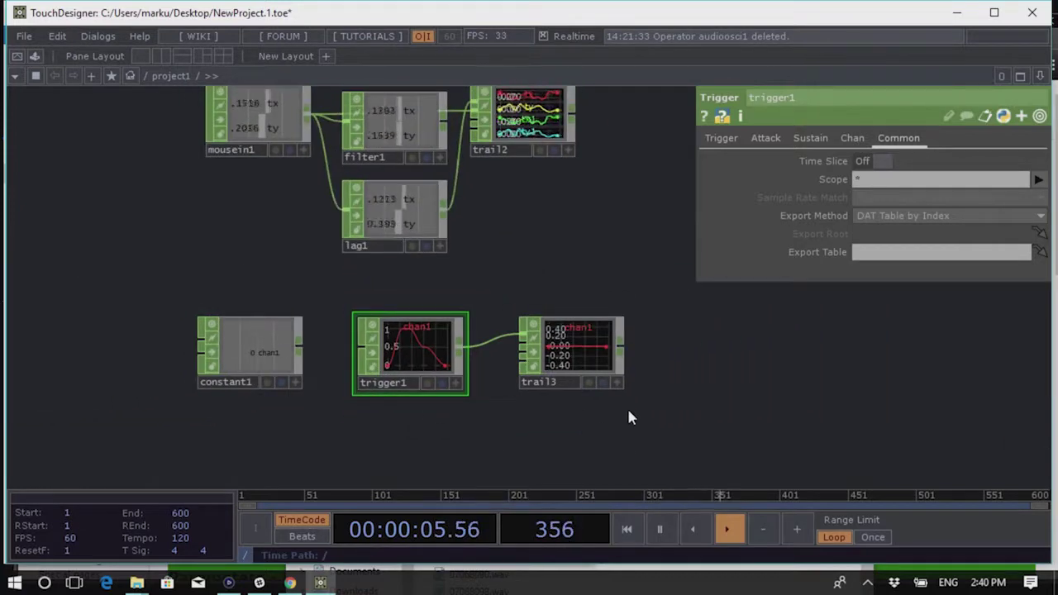
{"action": "right_click_drag", "start_coordinate": [648, 414], "coordinate": [189, 321]}
{"action": "left_click_drag", "start_coordinate": [405, 345], "coordinate": [384, 292]}
{"action": "left_click_drag", "start_coordinate": [452, 363], "coordinate": [471, 157]}
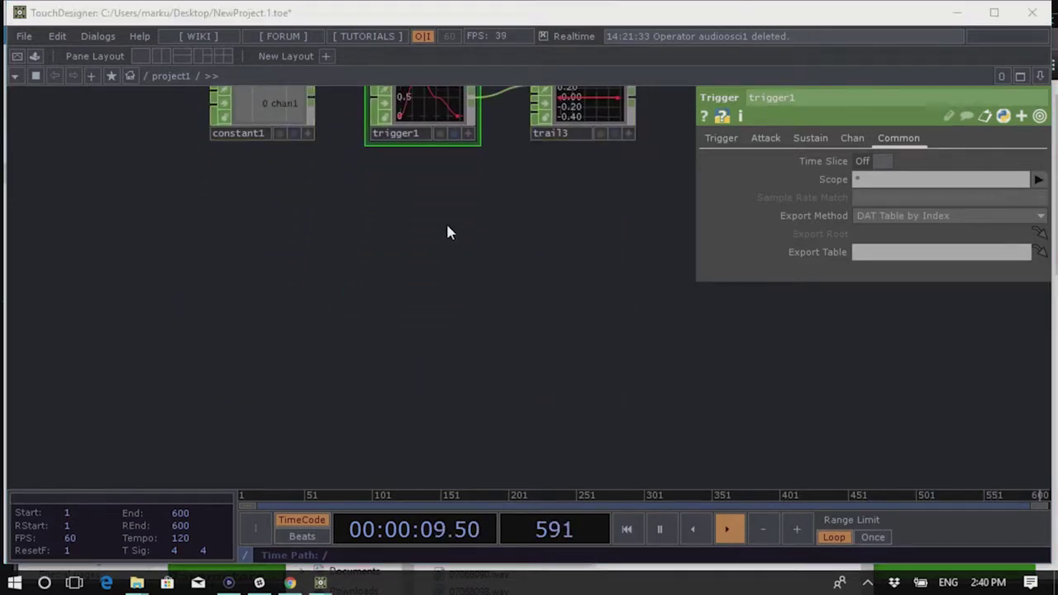
{"action": "key", "text": "Tab"}
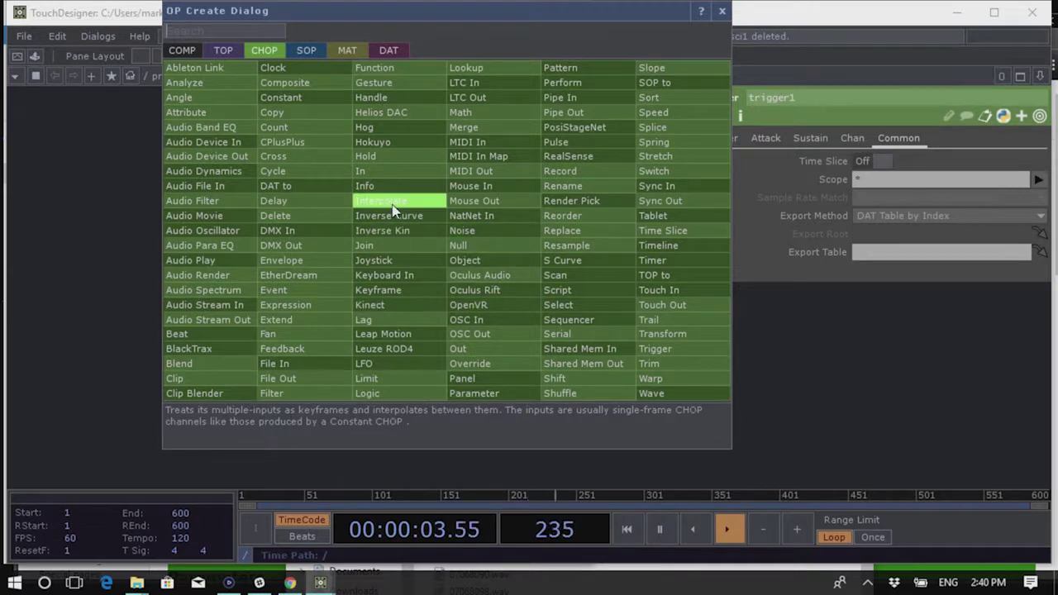
{"action": "type", "text": "lo"}
{"action": "left_click", "coordinate": [380, 393]}
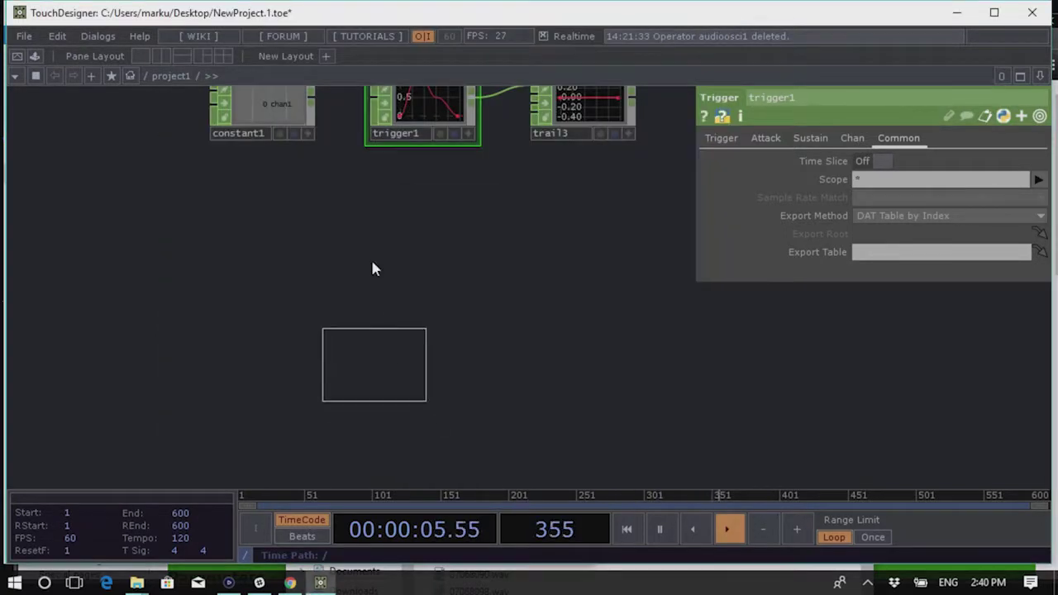
{"action": "left_click", "coordinate": [377, 226]}
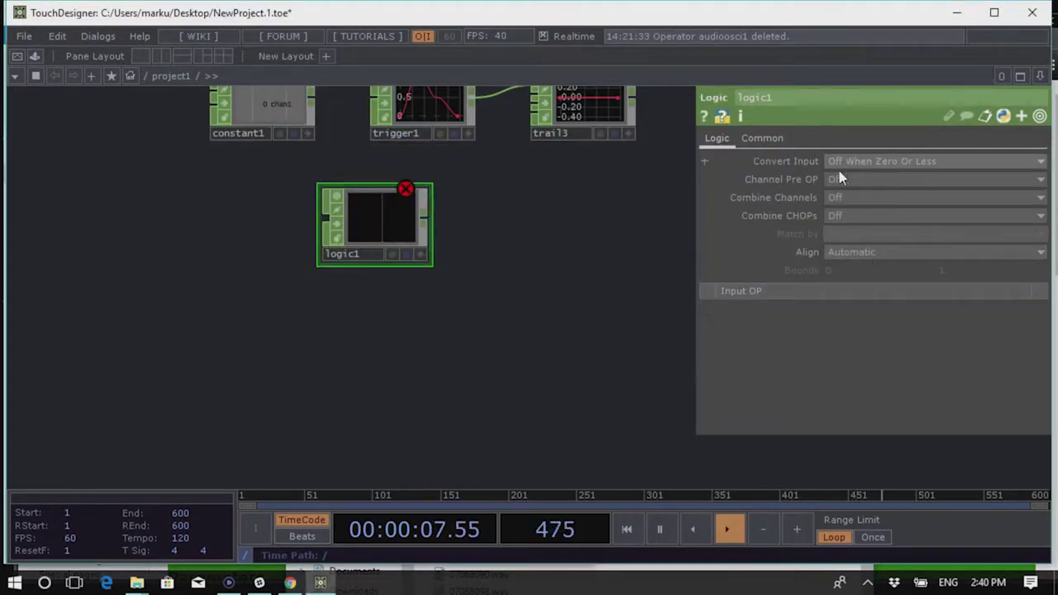
{"action": "left_click_drag", "start_coordinate": [418, 223], "coordinate": [466, 232]}
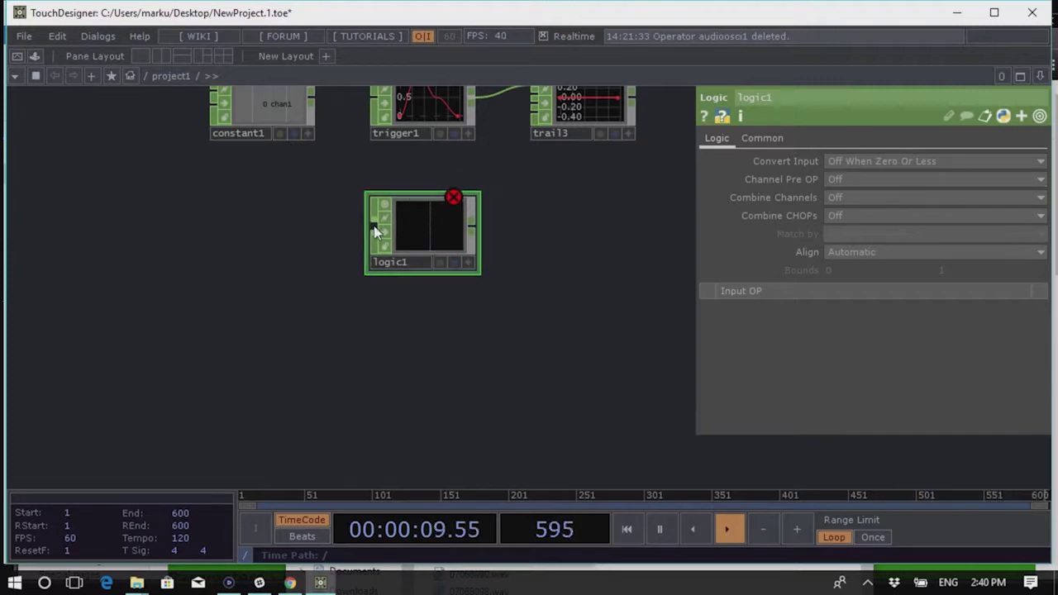
Create a second Constant CHOP feeding the Logic CHOP's input and place it beside the Logic CHOP
{"action": "left_click", "coordinate": [375, 230]}
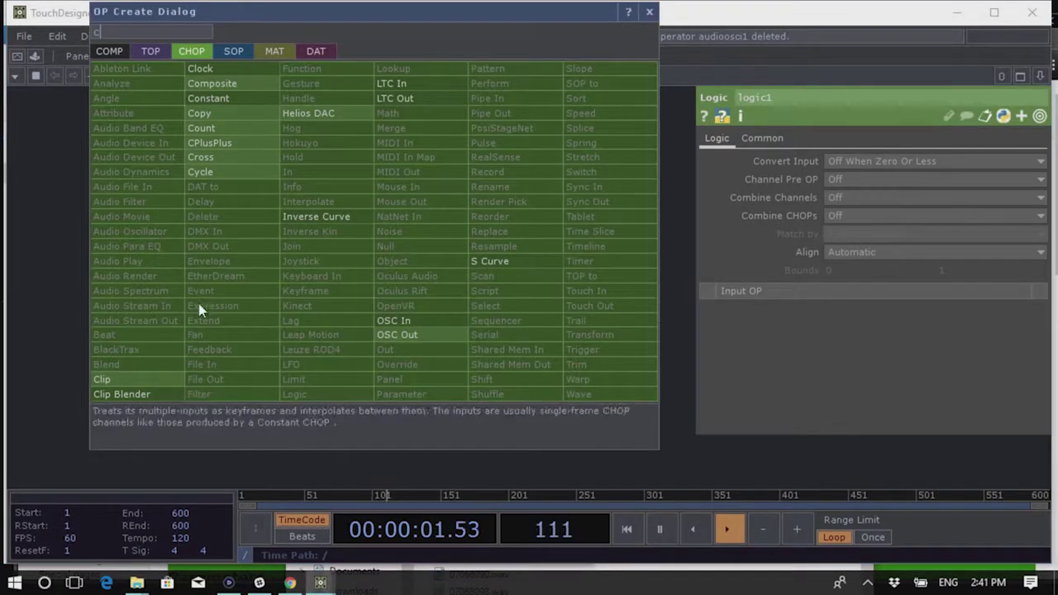
{"action": "left_click", "coordinate": [217, 104]}
{"action": "left_click", "coordinate": [242, 232]}
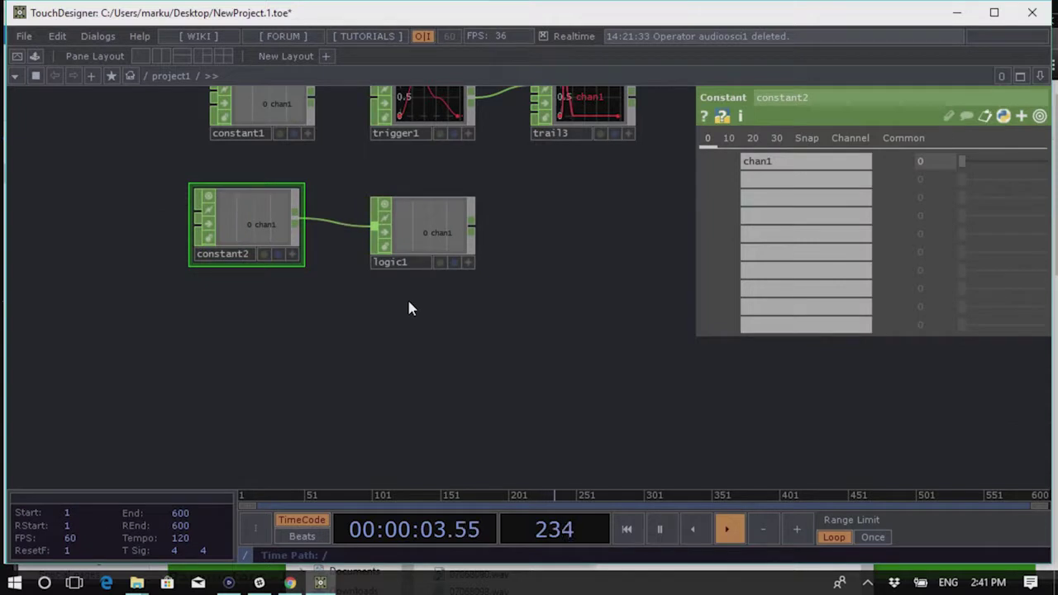
Test the Logic CHOP by raising the second Constant's chan1 to 0.03 and up to 60.61
{"action": "left_click", "coordinate": [430, 217]}
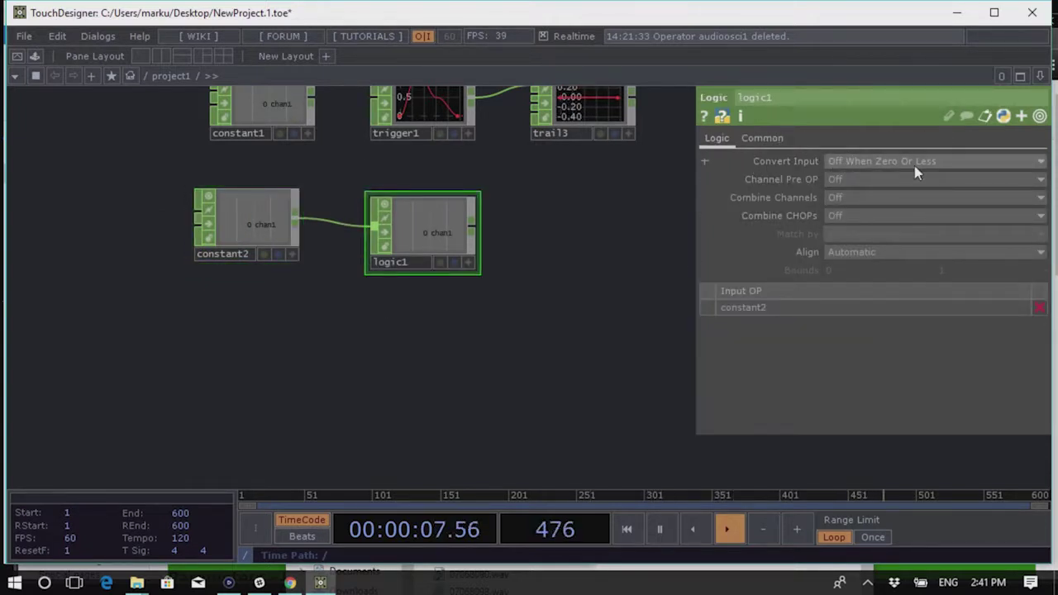
{"action": "left_click", "coordinate": [237, 226]}
{"action": "mouse_move", "coordinate": [931, 163]}
{"action": "middle_mouse_down"}
{"action": "mouse_move", "coordinate": [925, 130]}
{"action": "mouse_move", "coordinate": [925, 165]}
{"action": "middle_mouse_up"}
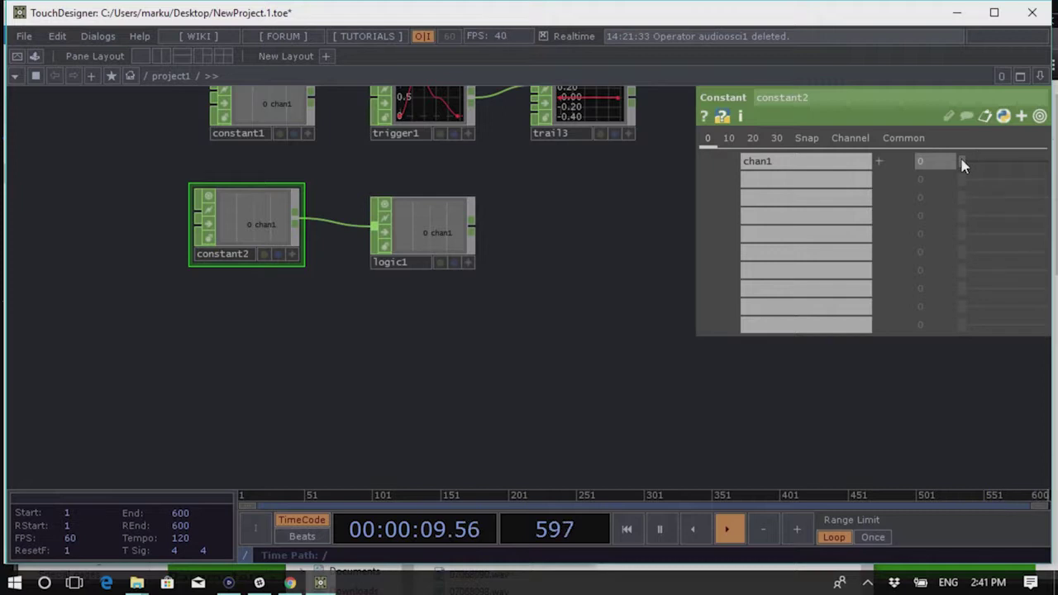
{"action": "mouse_move", "coordinate": [966, 158]}
{"action": "left_mouse_down"}
{"action": "mouse_move", "coordinate": [1049, 165]}
{"action": "mouse_move", "coordinate": [963, 162]}
{"action": "left_mouse_up"}
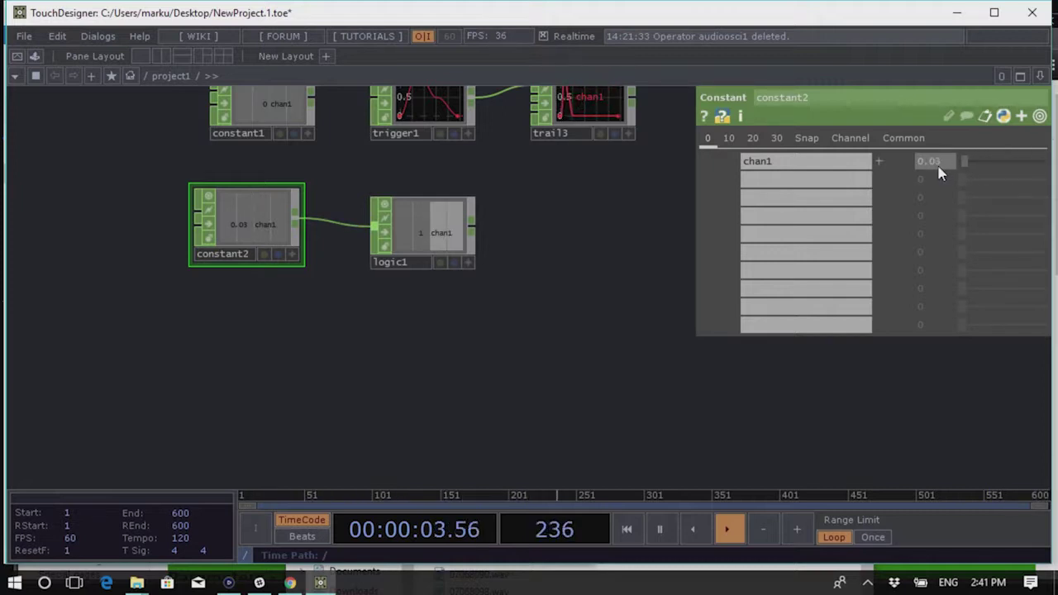
{"action": "left_click", "coordinate": [1012, 161]}
{"action": "middle_click_drag", "start_coordinate": [928, 161], "coordinate": [942, 132]}
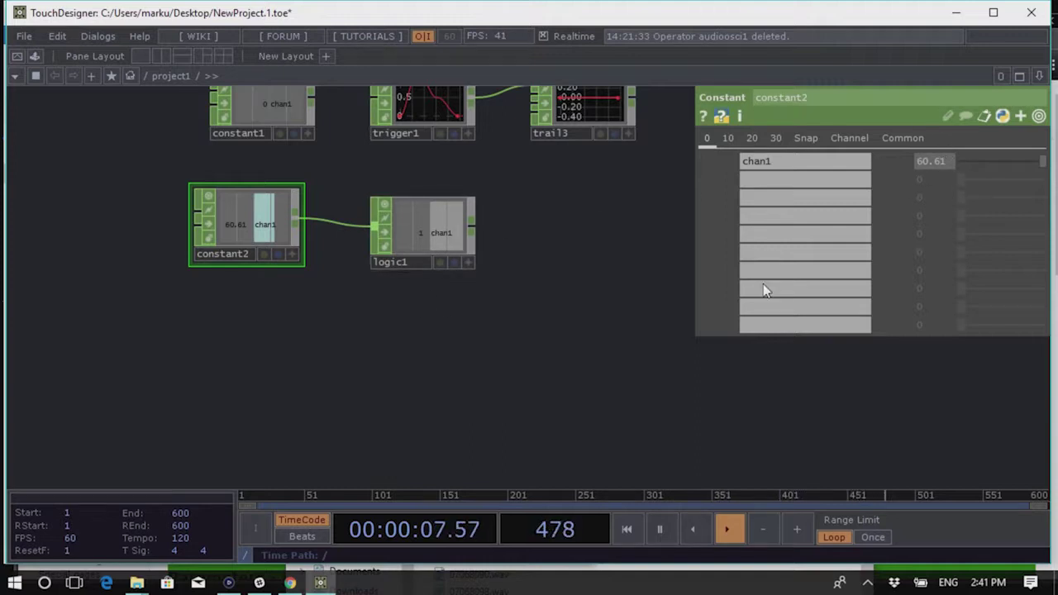
Set the Logic CHOP's Channel Pre OP to Toggle and its Convert Input to Off When Zero
{"action": "left_click", "coordinate": [444, 224]}
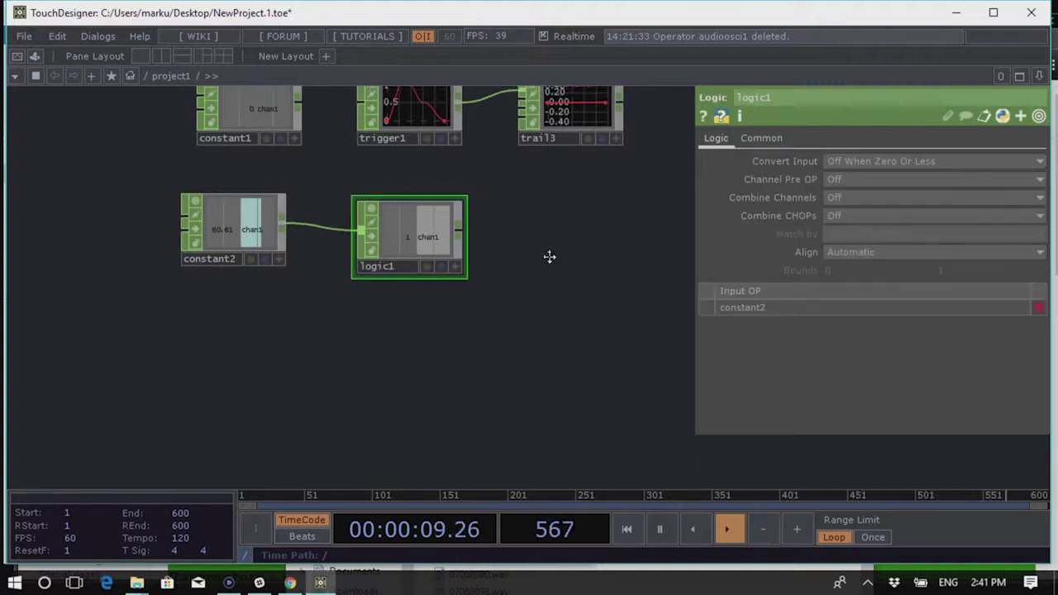
{"action": "left_click", "coordinate": [885, 162]}
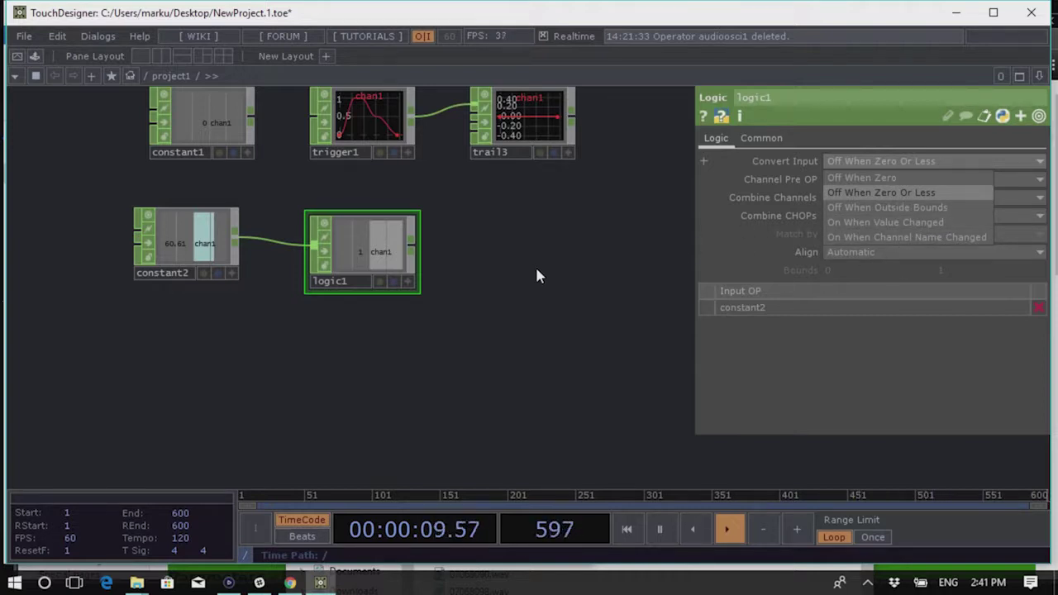
{"action": "left_click", "coordinate": [863, 179]}
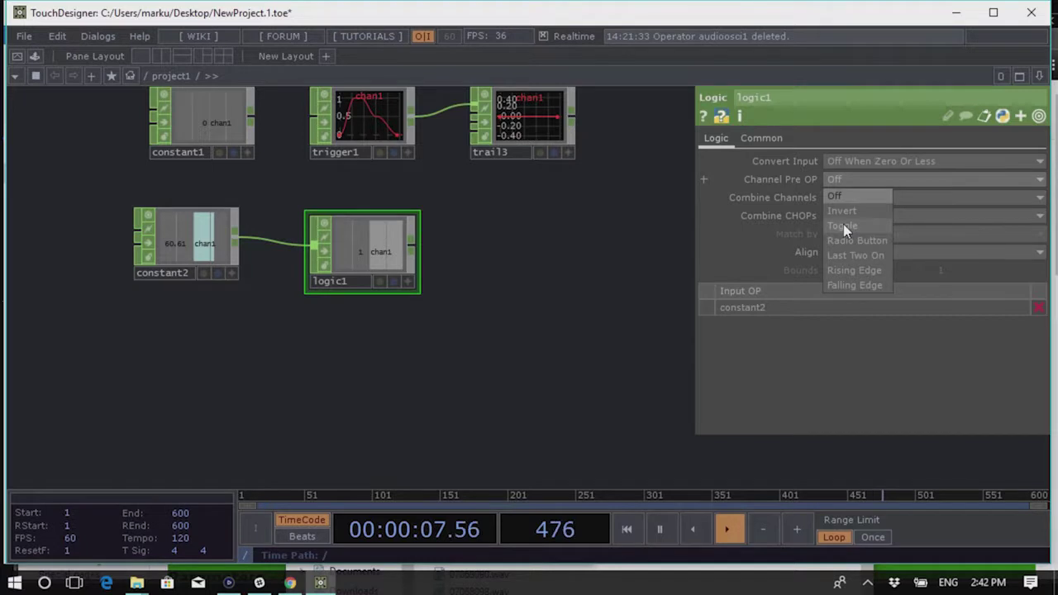
{"action": "left_click", "coordinate": [843, 225]}
{"action": "left_click", "coordinate": [864, 167]}
{"action": "left_click", "coordinate": [864, 169]}
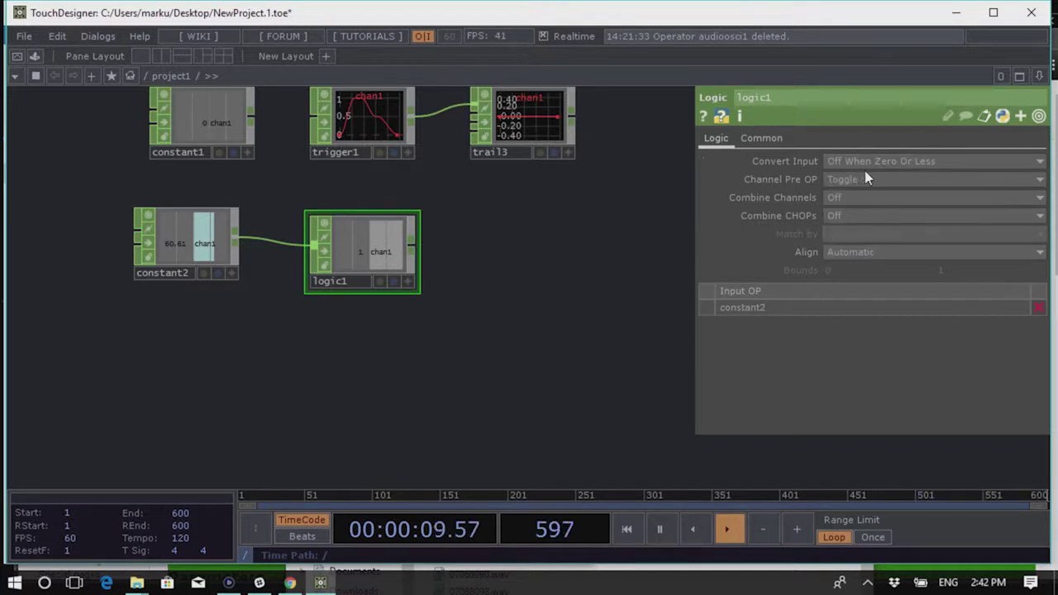
{"action": "left_click", "coordinate": [865, 169]}
{"action": "left_click", "coordinate": [867, 178]}
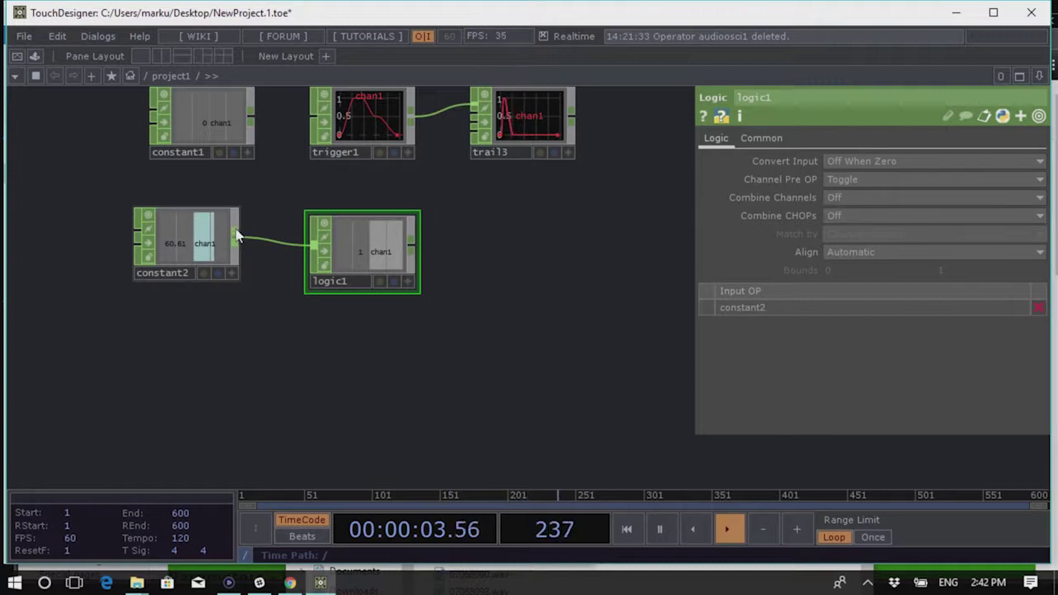
Test the Logic CHOP's toggle by varying the second Constant's chan1, leaving it at 0
{"action": "left_click", "coordinate": [199, 246]}
{"action": "left_click_drag", "start_coordinate": [1031, 163], "coordinate": [797, 197]}
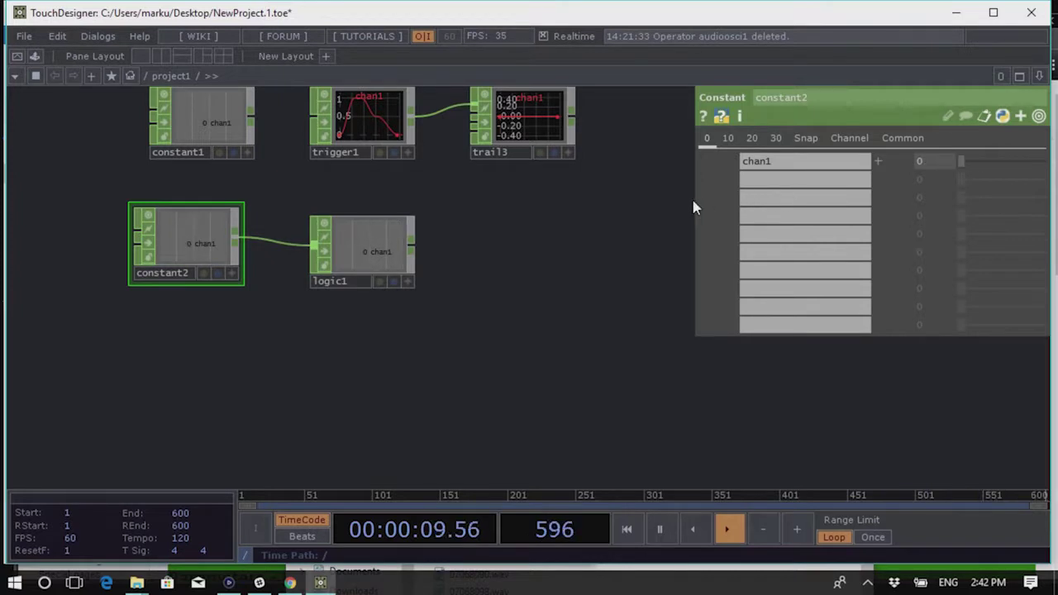
{"action": "left_click_drag", "start_coordinate": [693, 207], "coordinate": [562, 208]}
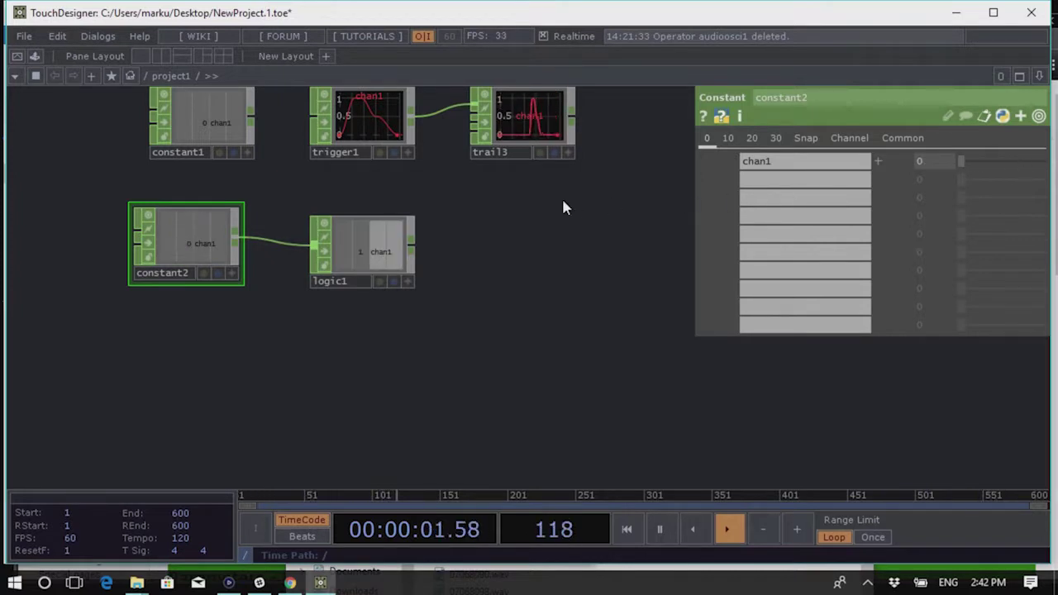
Review the Logic CHOP's Combine Channels options without changing the setting
{"action": "left_click_drag", "start_coordinate": [562, 208], "coordinate": [181, 296]}
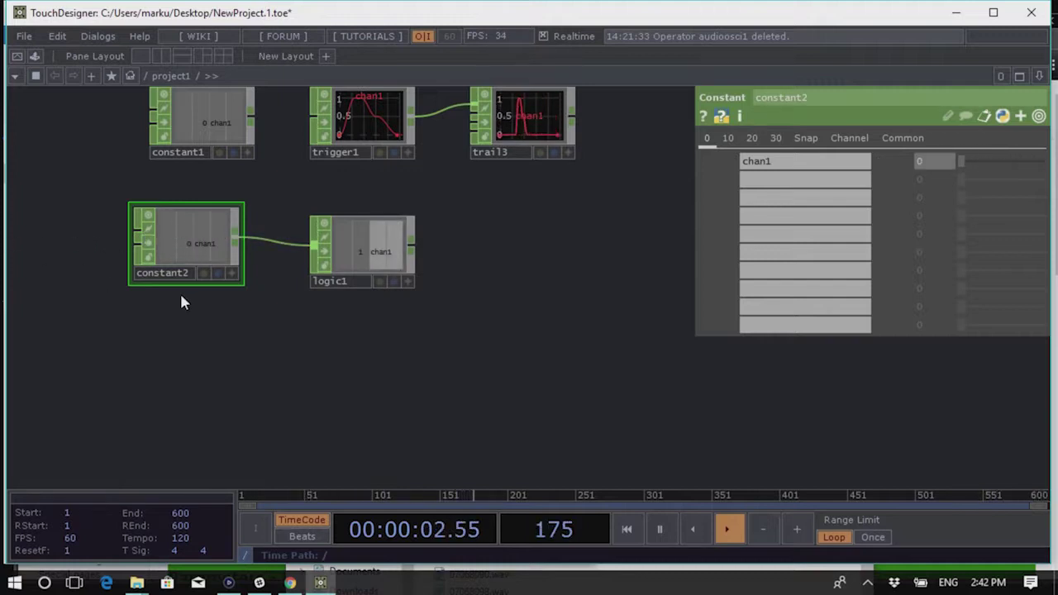
{"action": "left_click", "coordinate": [378, 277]}
{"action": "left_click", "coordinate": [876, 185]}
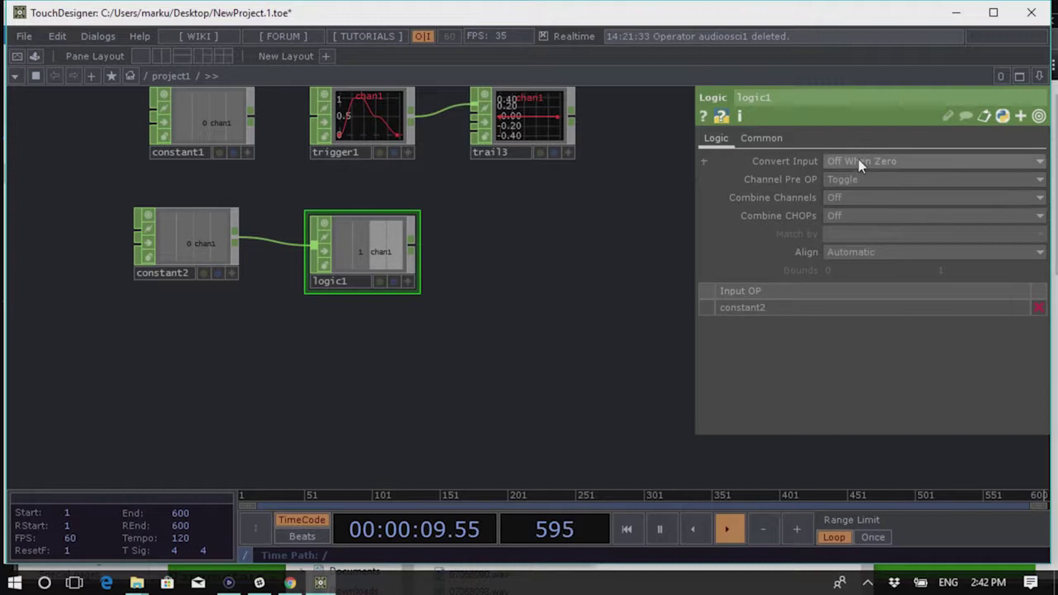
{"action": "left_click", "coordinate": [833, 198]}
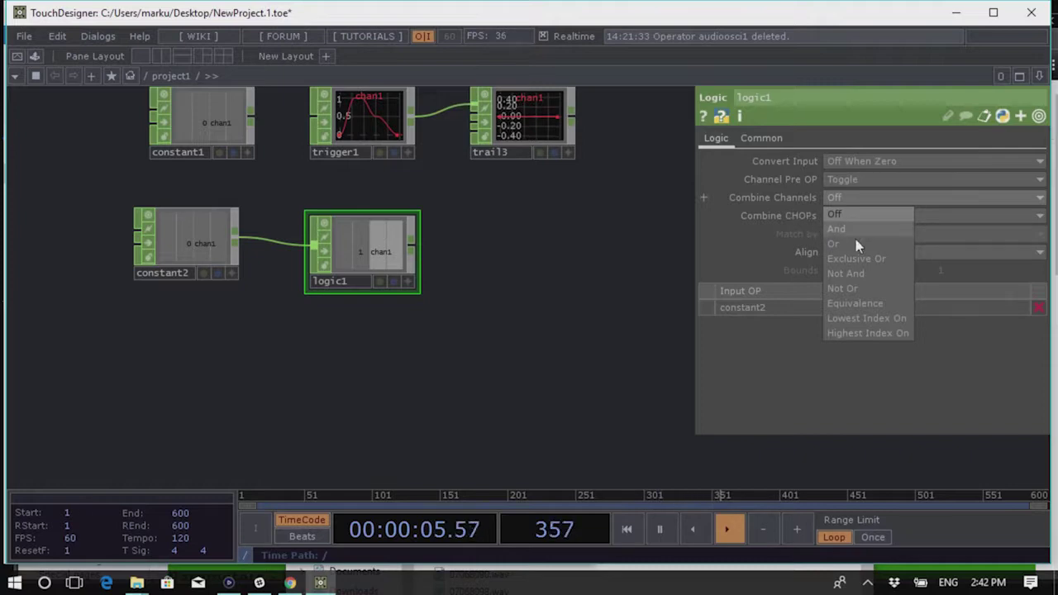
{"action": "left_click", "coordinate": [578, 326]}
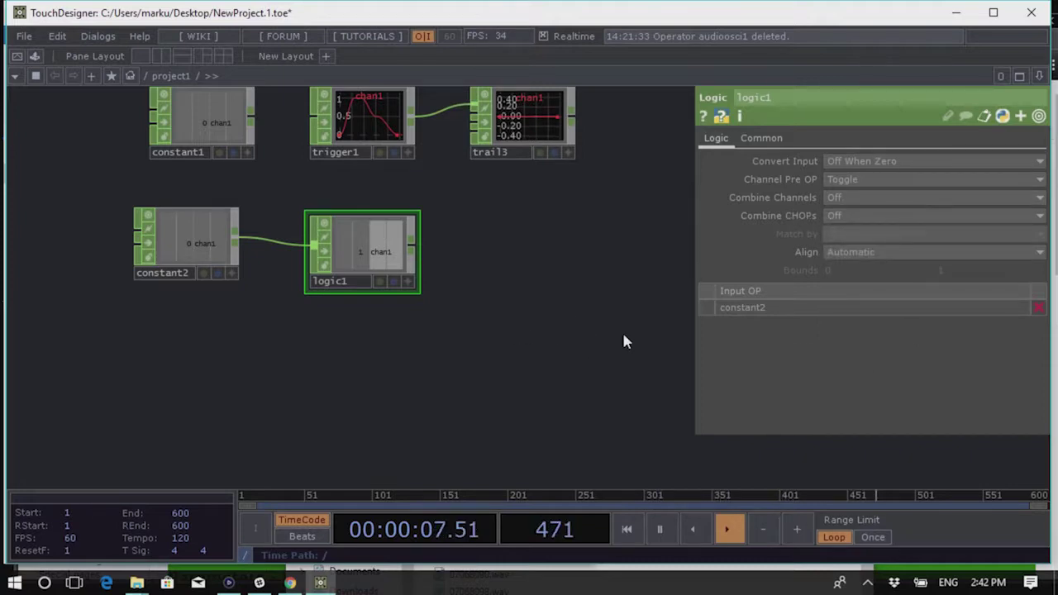
Create a Fan CHOP below the Logic CHOP and connect the second Constant CHOP's output to its input
{"action": "key", "text": "h"}
{"action": "key", "text": "Tab"}
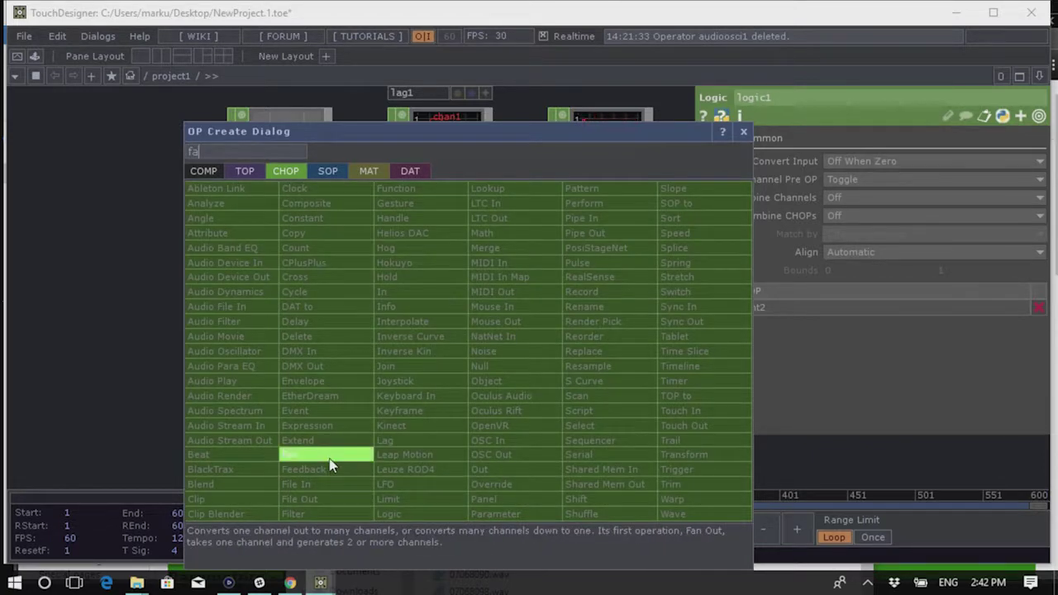
{"action": "left_click", "coordinate": [329, 455]}
{"action": "left_click", "coordinate": [438, 368]}
{"action": "left_click_drag", "start_coordinate": [572, 379], "coordinate": [609, 303]}
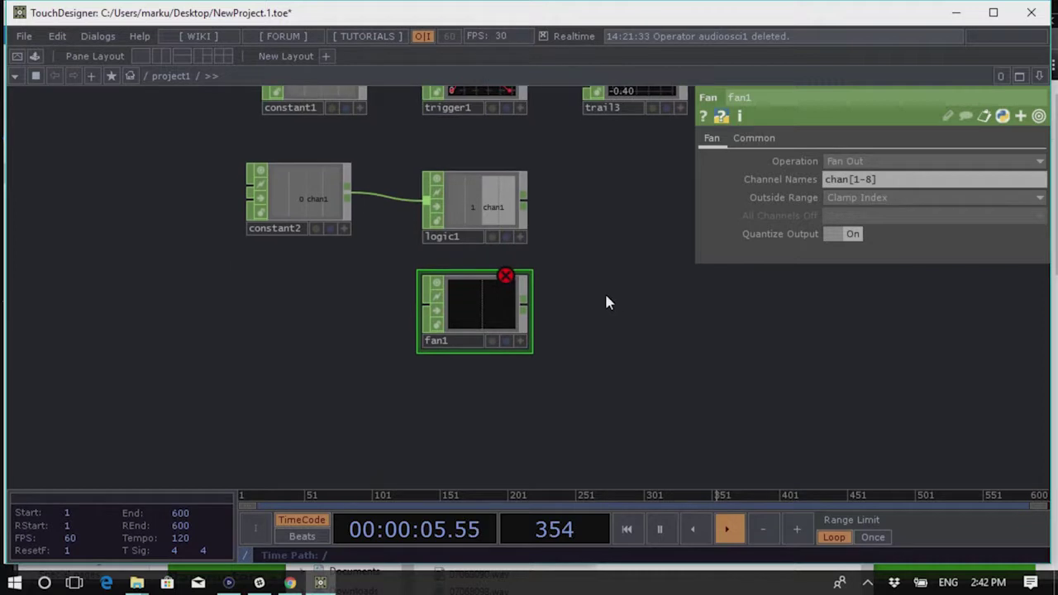
{"action": "left_click_drag", "start_coordinate": [348, 198], "coordinate": [475, 330]}
{"action": "scroll", "coordinate": [513, 357], "scroll_direction": "up", "scroll_amount": 3}
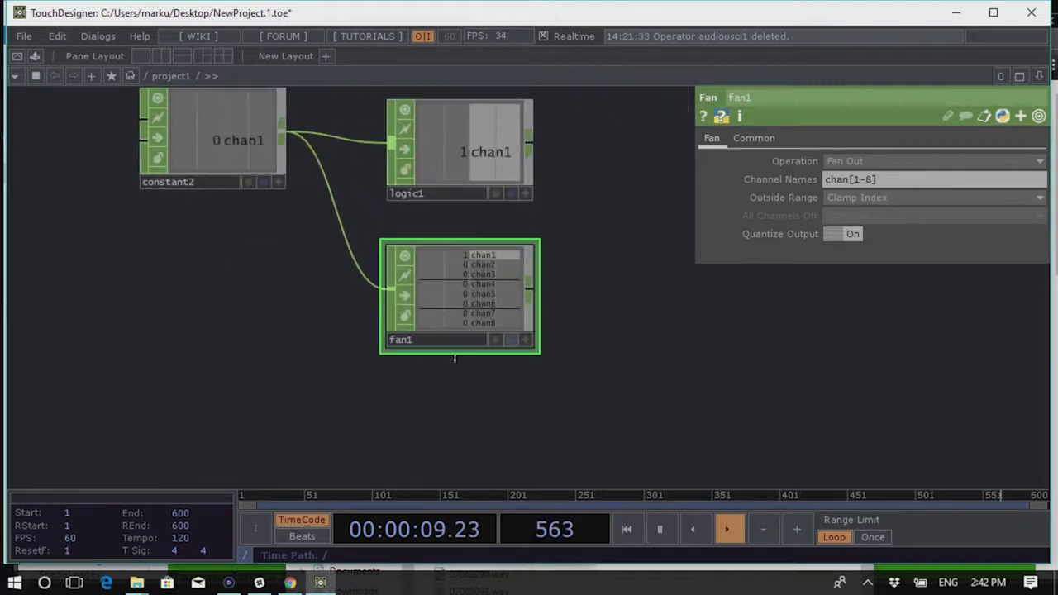
Test the Fan CHOP with the second Constant's chan1 and set the Fan's Outside Range to Set Channels To 0
{"action": "left_click", "coordinate": [229, 142]}
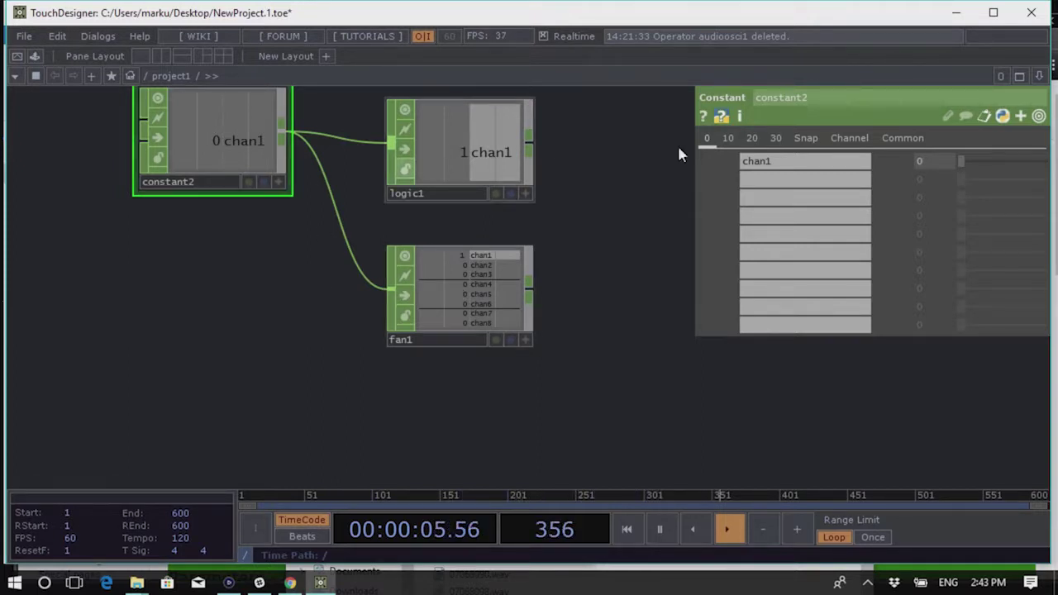
{"action": "middle_click_drag", "start_coordinate": [924, 165], "coordinate": [928, 137]}
{"action": "left_click", "coordinate": [499, 301]}
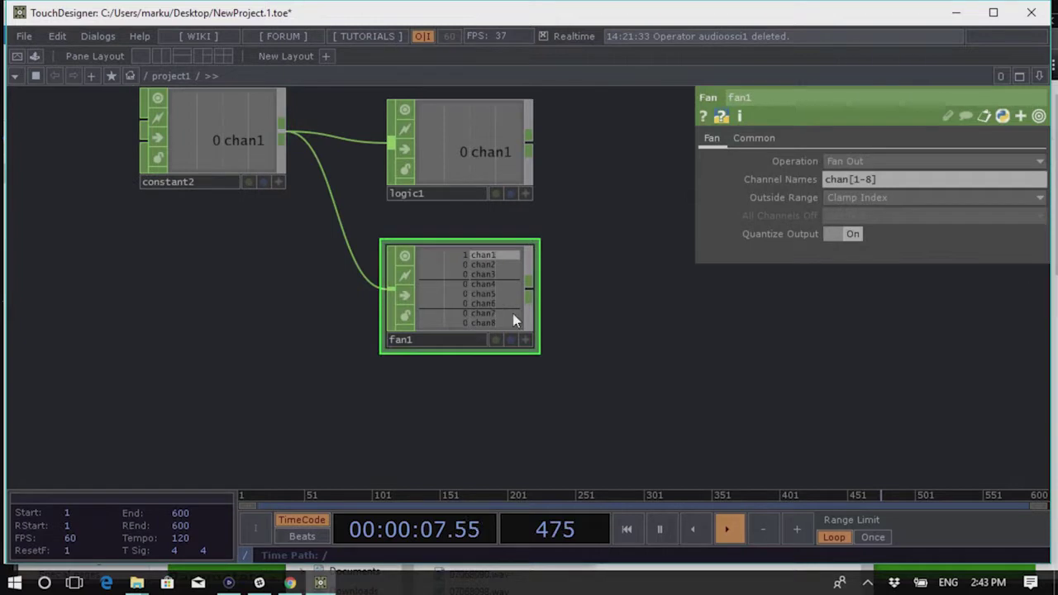
{"action": "left_click", "coordinate": [895, 199]}
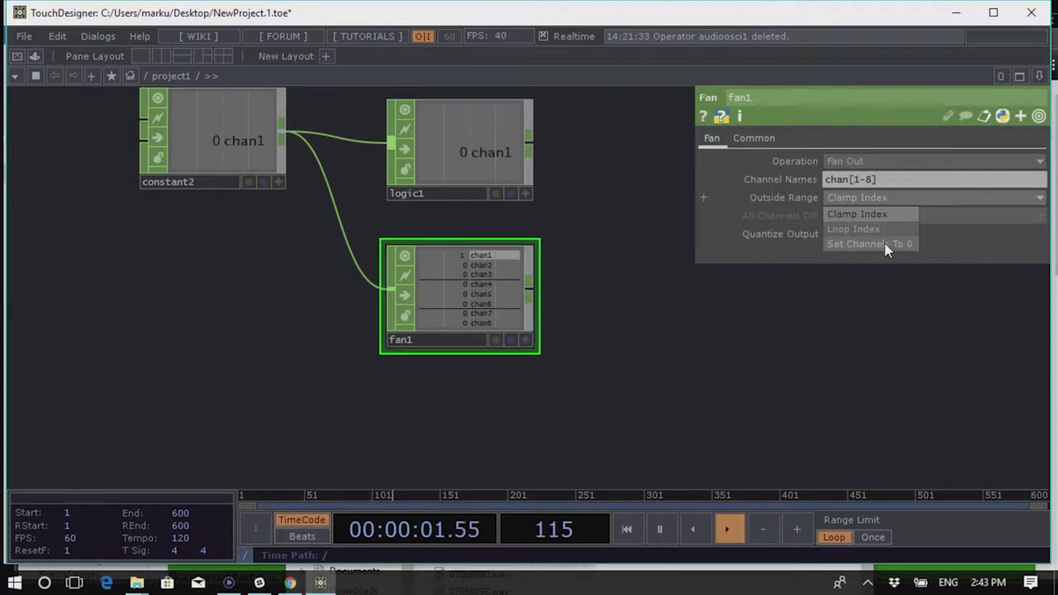
{"action": "left_click", "coordinate": [885, 245]}
{"action": "left_click", "coordinate": [213, 142]}
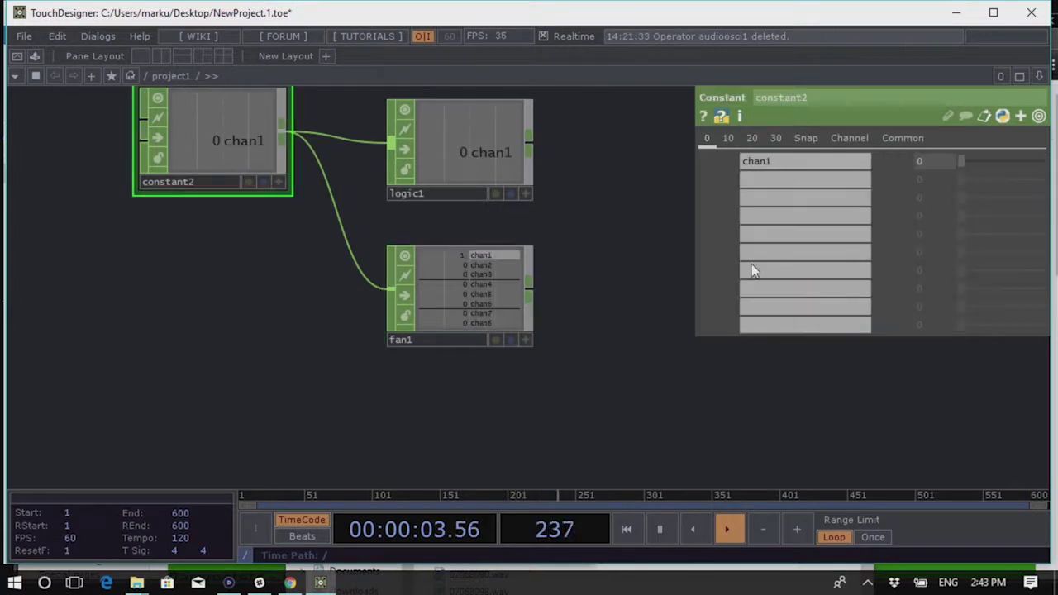
{"action": "left_click", "coordinate": [526, 304]}
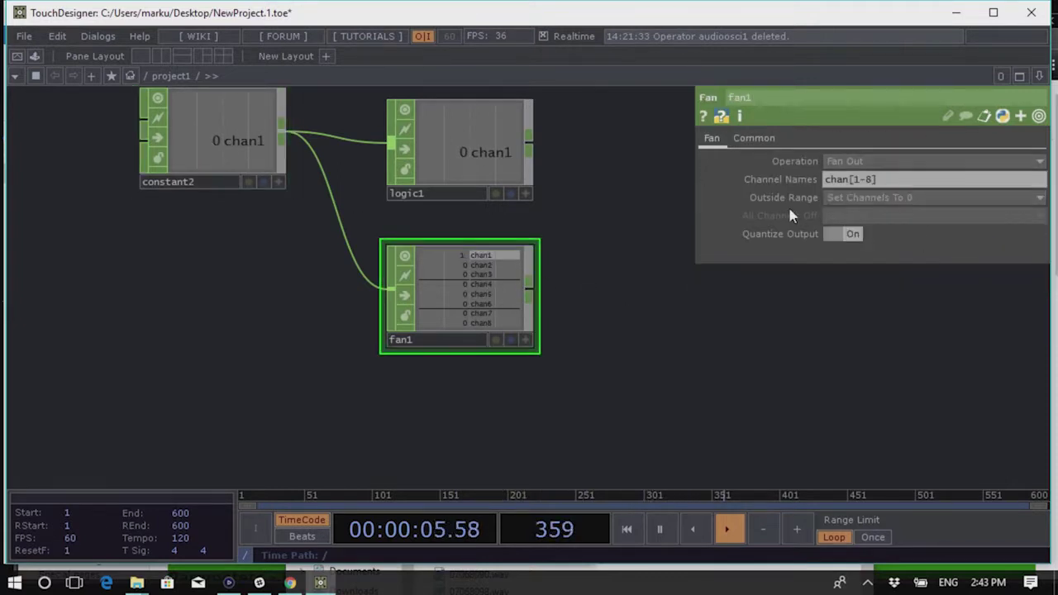
{"action": "left_click", "coordinate": [869, 198]}
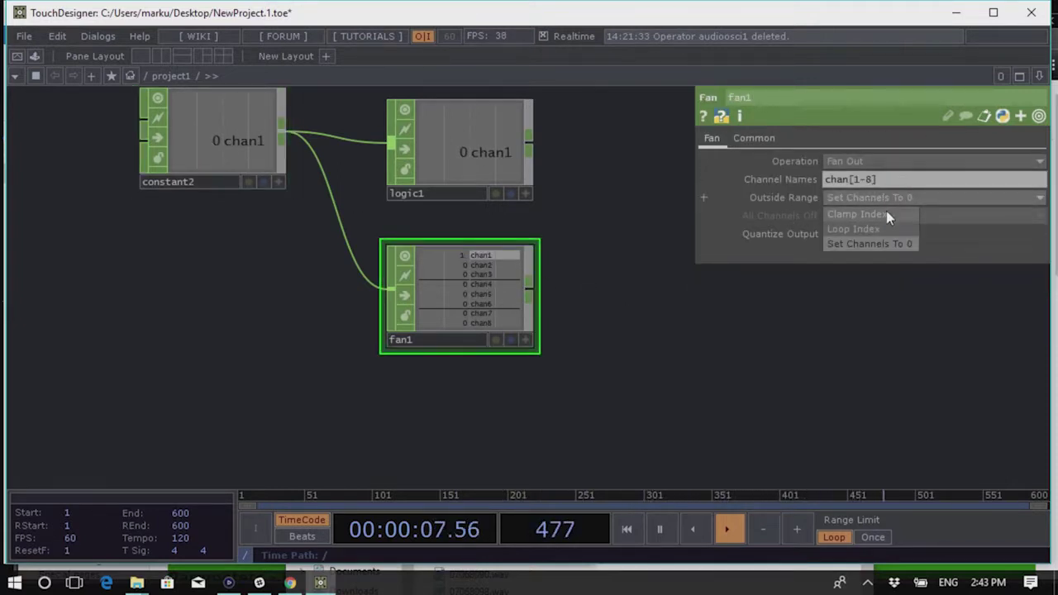
{"action": "left_click", "coordinate": [879, 197]}
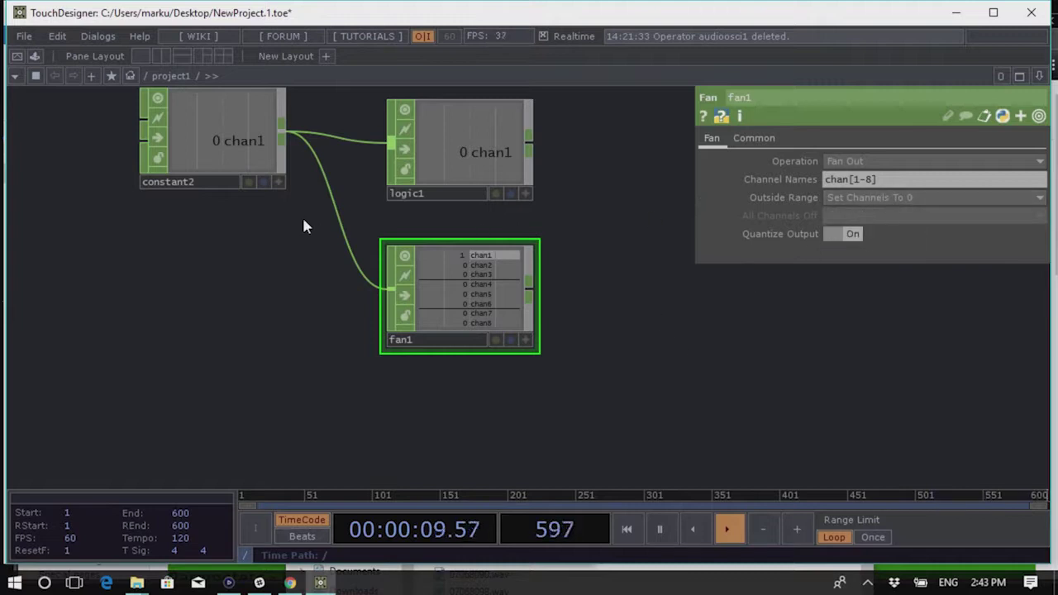
Test the Fan CHOP by varying the second Constant's chan1 through -0.3, 1.2 and 1.7, leaving it at 2.3
{"action": "left_click", "coordinate": [207, 141]}
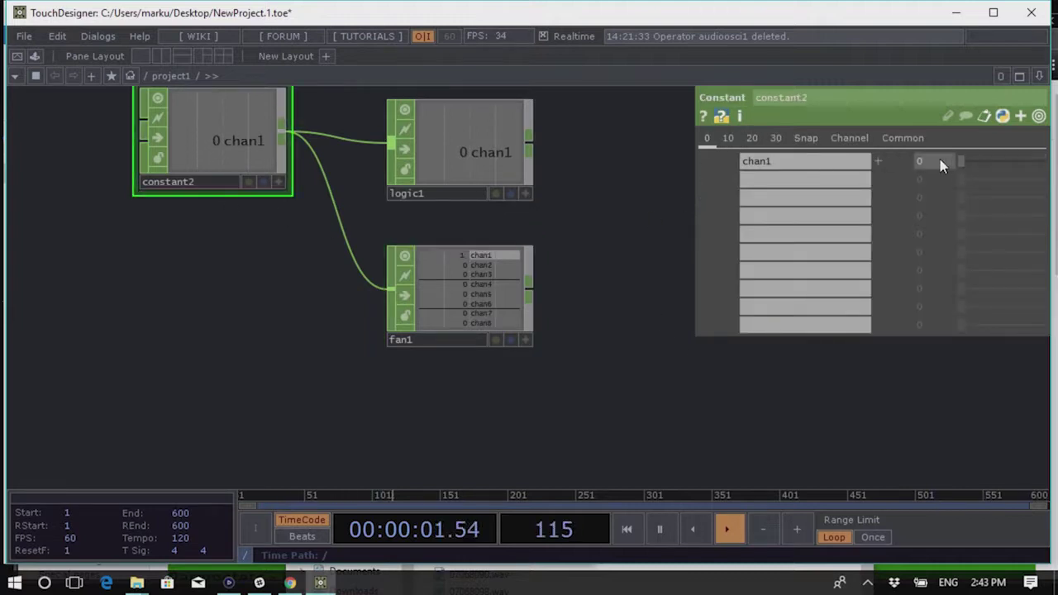
{"action": "mouse_move", "coordinate": [937, 130]}
{"action": "middle_mouse_down"}
{"action": "mouse_move", "coordinate": [939, 162]}
{"action": "mouse_move", "coordinate": [942, 136]}
{"action": "middle_mouse_up"}
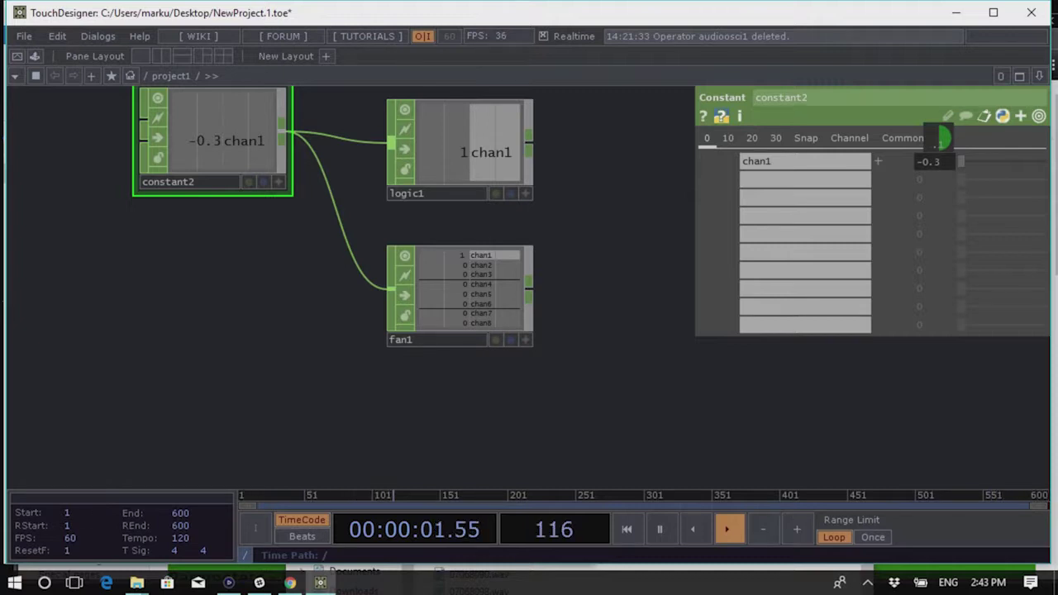
{"action": "middle_click_drag", "start_coordinate": [939, 141], "coordinate": [938, 138]}
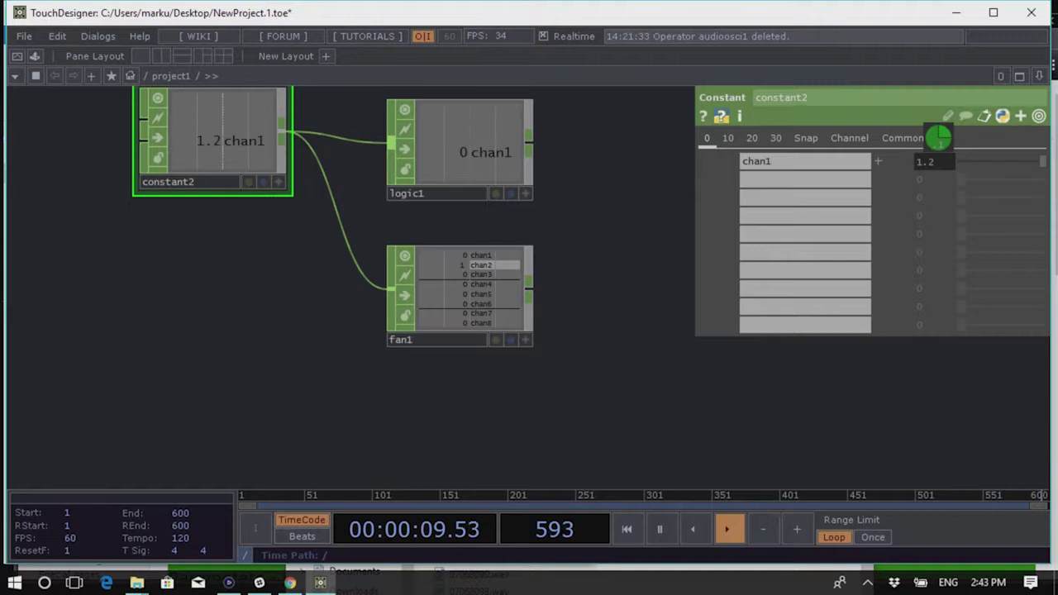
{"action": "left_click_drag", "start_coordinate": [939, 139], "coordinate": [939, 140]}
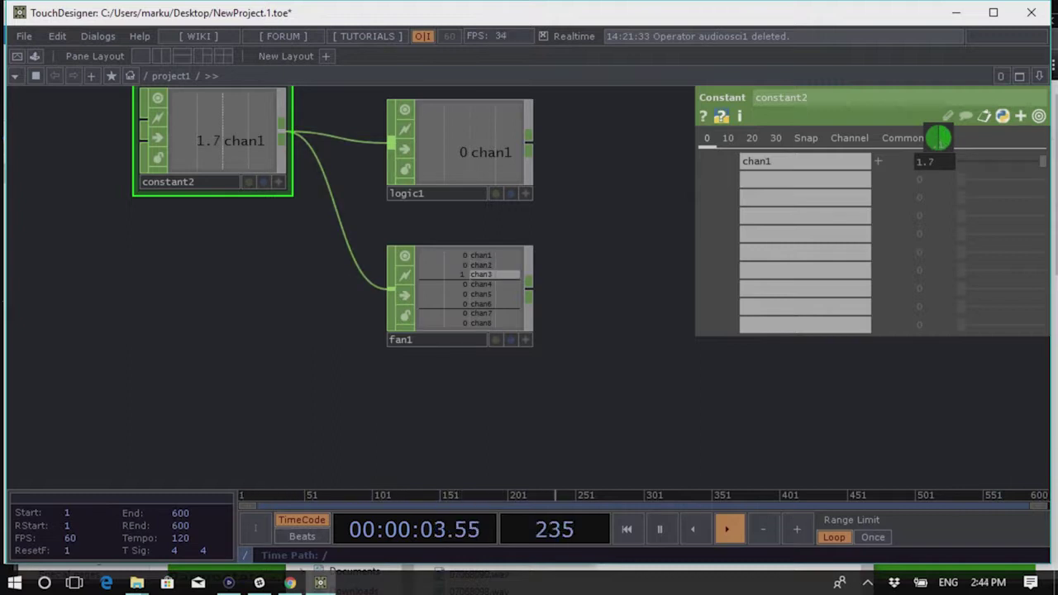
{"action": "left_click_drag", "start_coordinate": [938, 138], "coordinate": [940, 163]}
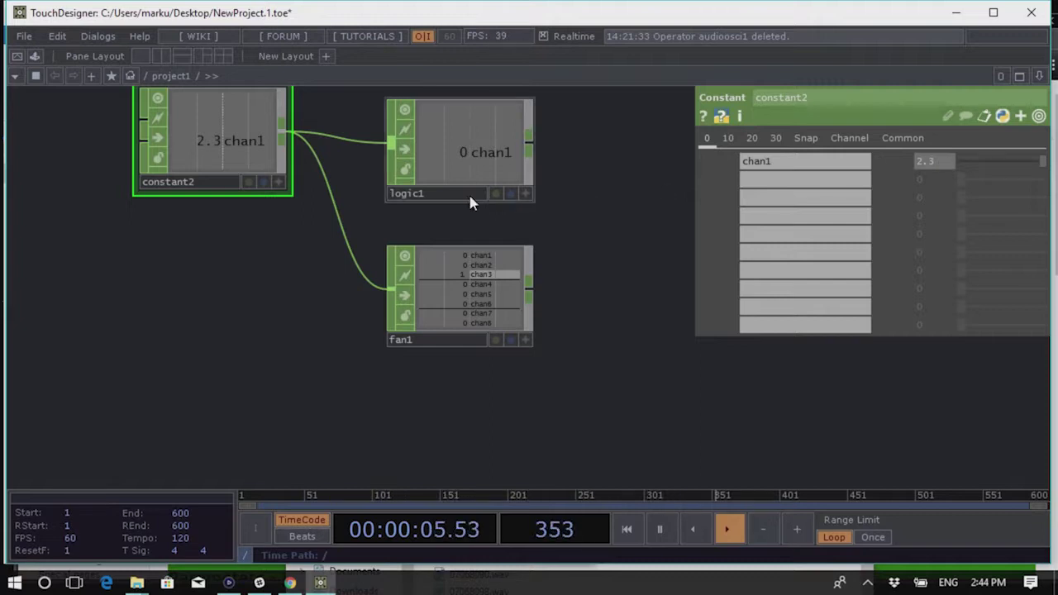
Examine the Fan CHOP's eight output channels and its Operation options, keeping Fan Out
{"action": "scroll", "coordinate": [495, 302], "scroll_direction": "up", "scroll_amount": 4}
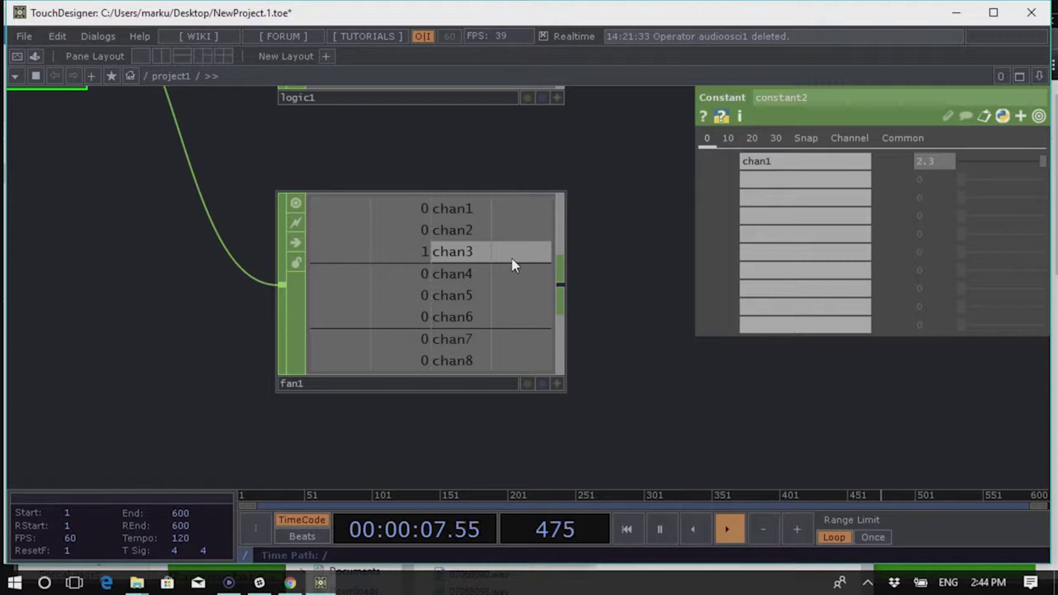
{"action": "scroll", "coordinate": [441, 298], "scroll_direction": "down", "scroll_amount": 5}
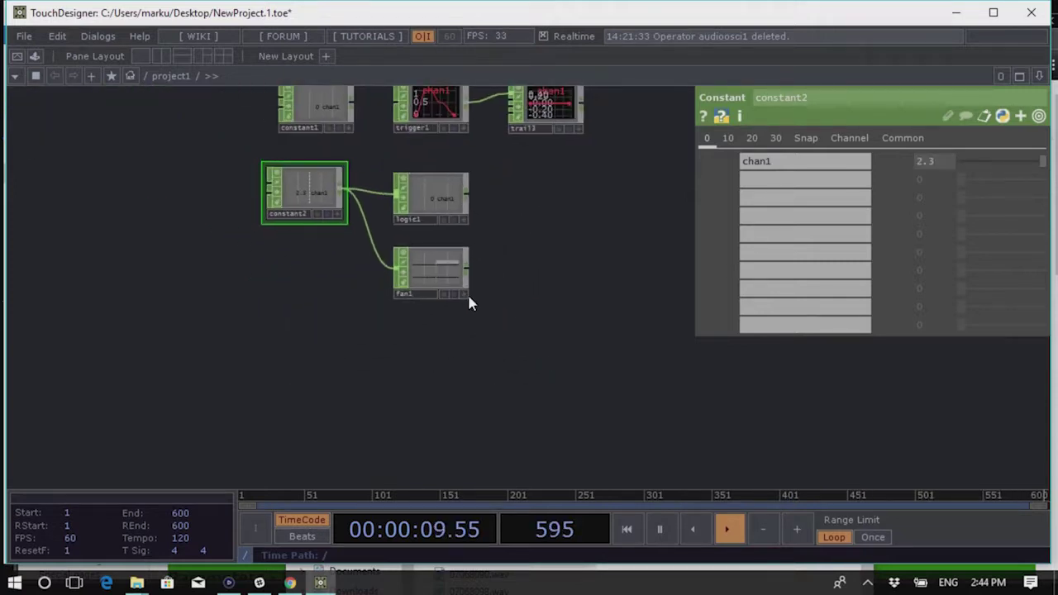
{"action": "scroll", "coordinate": [463, 294], "scroll_direction": "up", "scroll_amount": 5}
{"action": "left_click", "coordinate": [400, 244]}
{"action": "left_click_drag", "start_coordinate": [586, 305], "coordinate": [498, 349]}
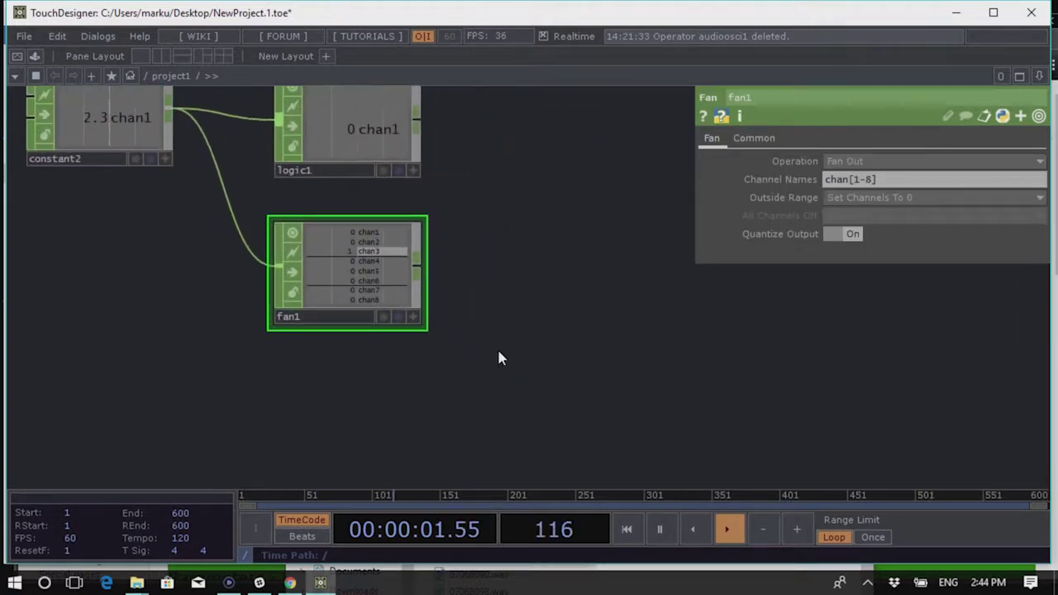
{"action": "left_click", "coordinate": [888, 163]}
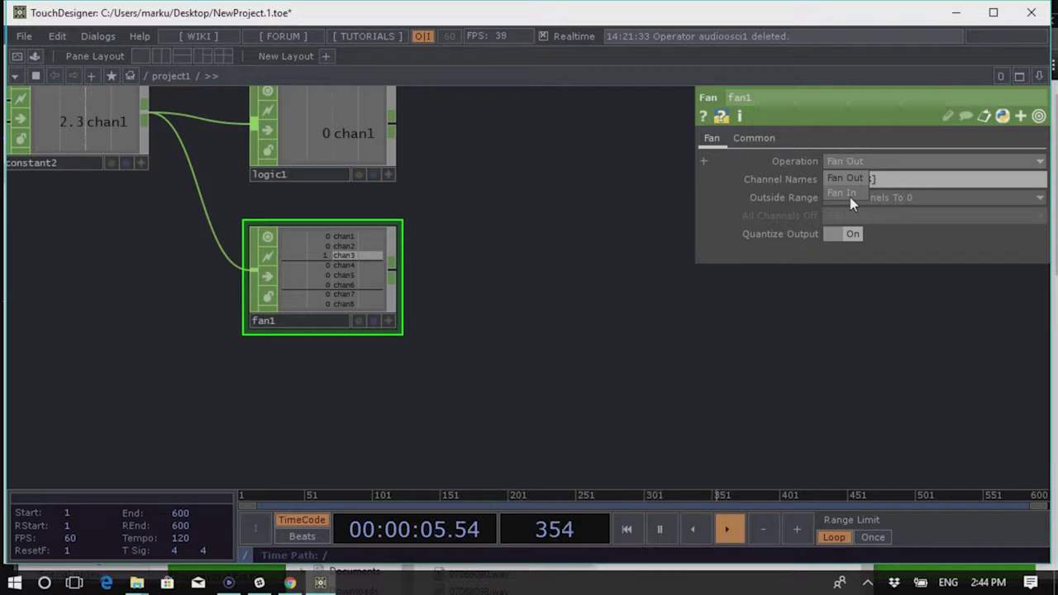
{"action": "scroll", "coordinate": [357, 322], "scroll_direction": "down", "scroll_amount": 10}
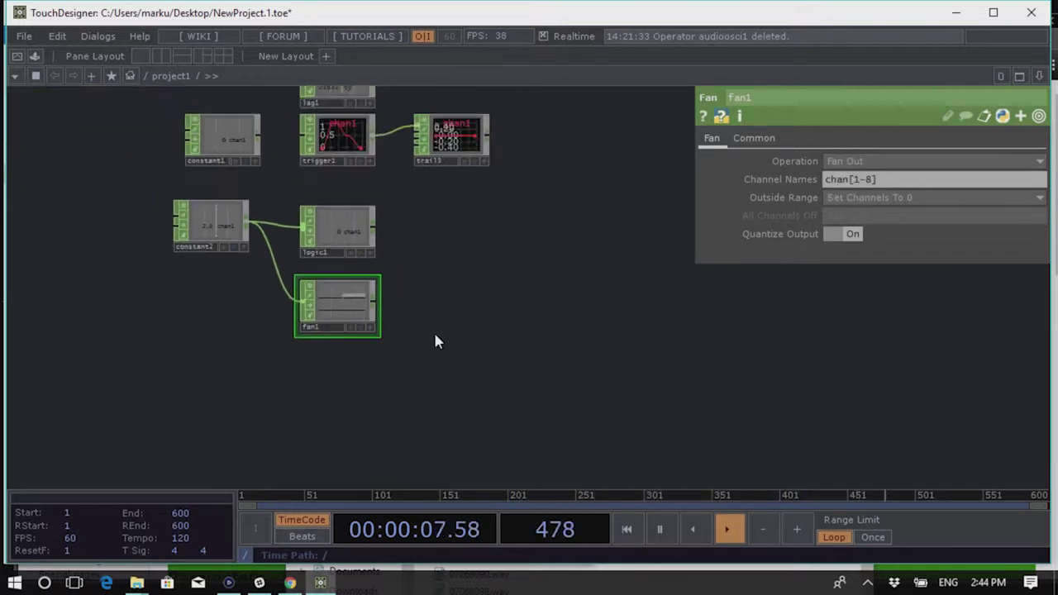
Move the trail2 CHOP farther from the Filter and Lag CHOPs and align the Filter CHOP with the Mouse In CHOP
{"action": "scroll", "coordinate": [496, 253], "scroll_direction": "up", "scroll_amount": 6}
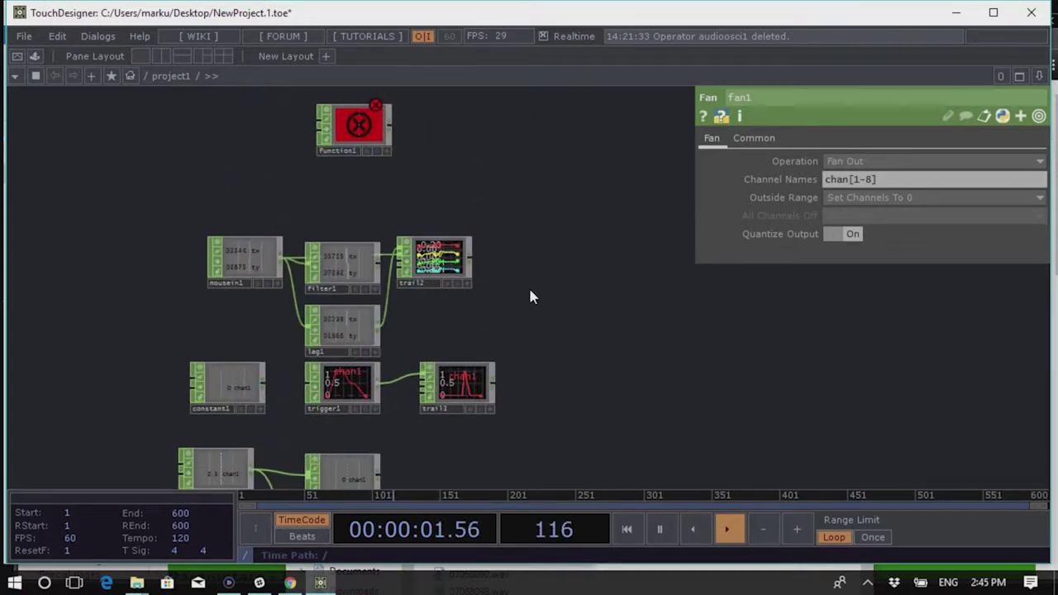
{"action": "left_click_drag", "start_coordinate": [425, 264], "coordinate": [557, 317]}
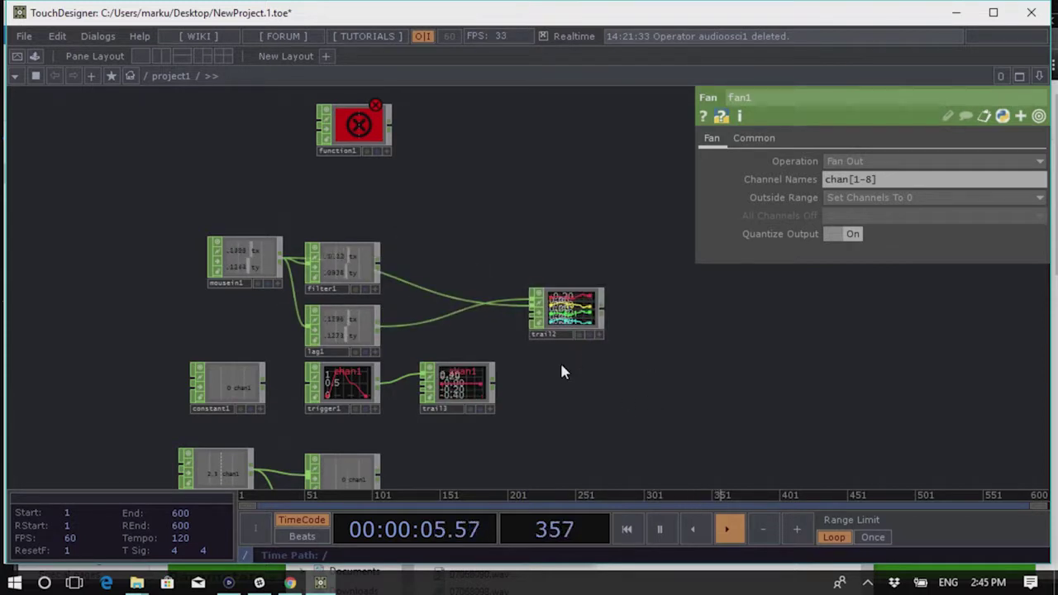
{"action": "left_click_drag", "start_coordinate": [358, 267], "coordinate": [369, 261]}
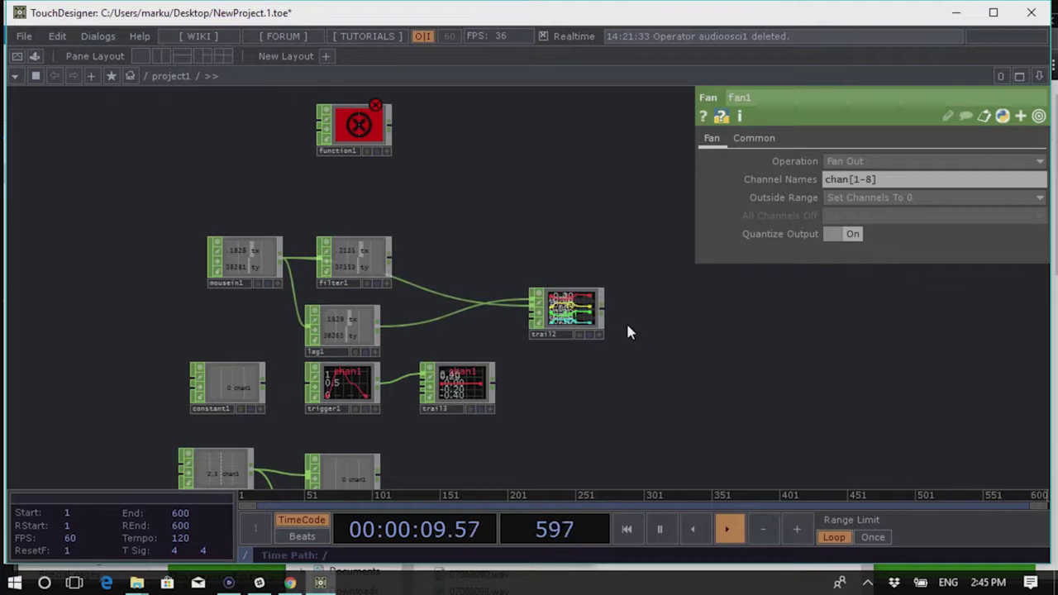
{"action": "scroll", "coordinate": [362, 280], "scroll_direction": "up", "scroll_amount": 8}
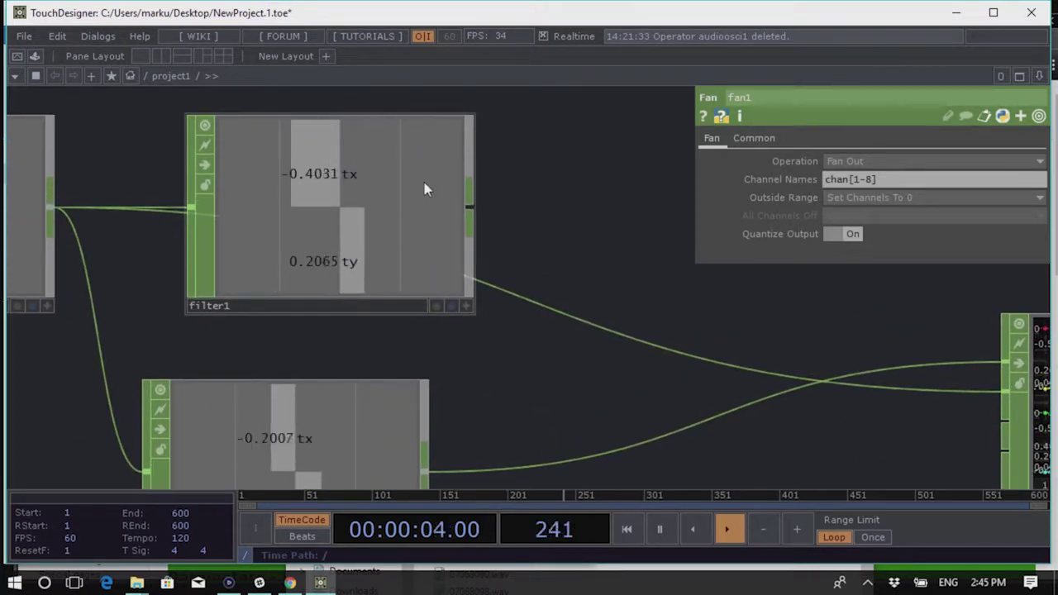
{"action": "scroll", "coordinate": [335, 258], "scroll_direction": "down", "scroll_amount": 5}
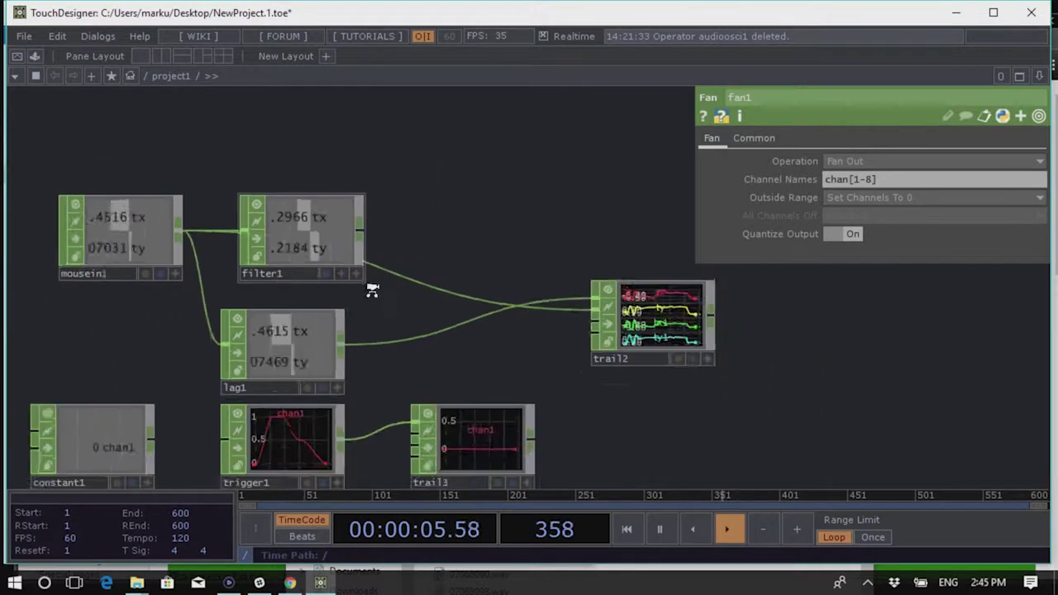
{"action": "scroll", "coordinate": [524, 341], "scroll_direction": "up", "scroll_amount": 8}
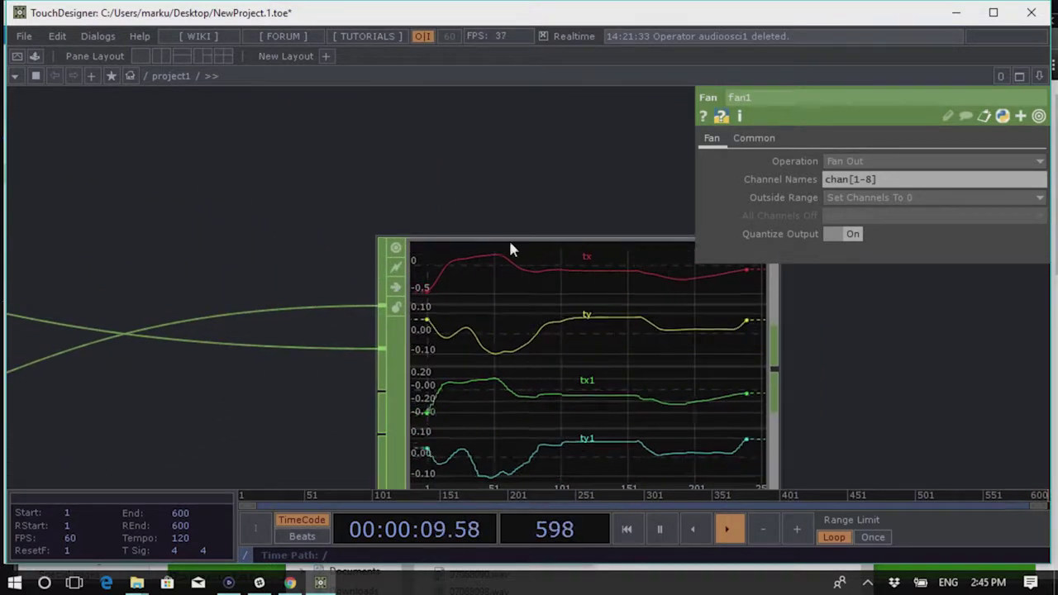
{"action": "scroll", "coordinate": [607, 337], "scroll_direction": "down", "scroll_amount": 6}
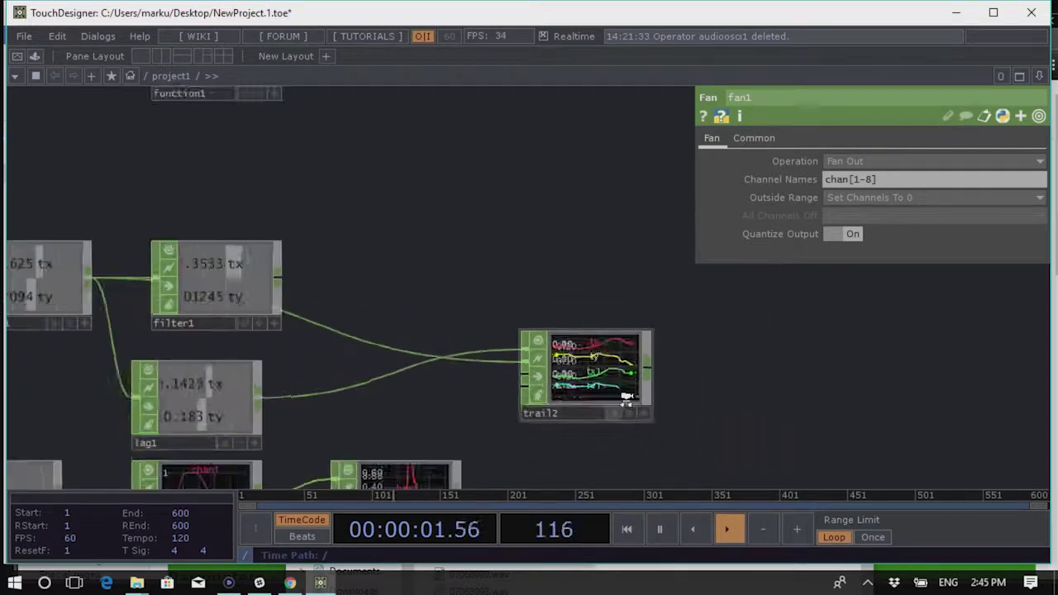
Create a Pattern CHOP and place it directly above the Mouse In CHOP
{"action": "key", "text": "Tab"}
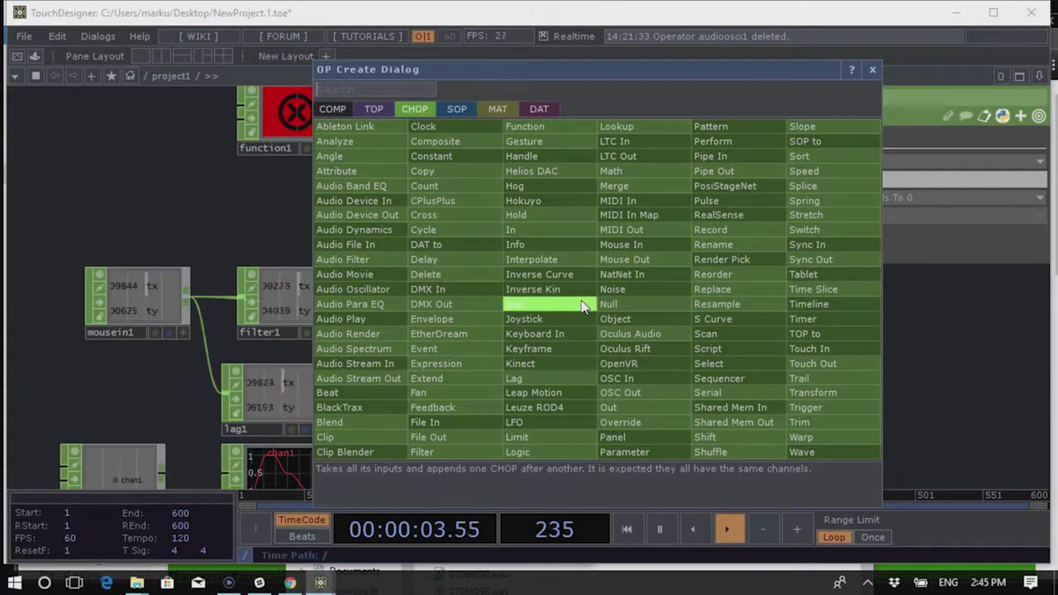
{"action": "type", "text": "p"}
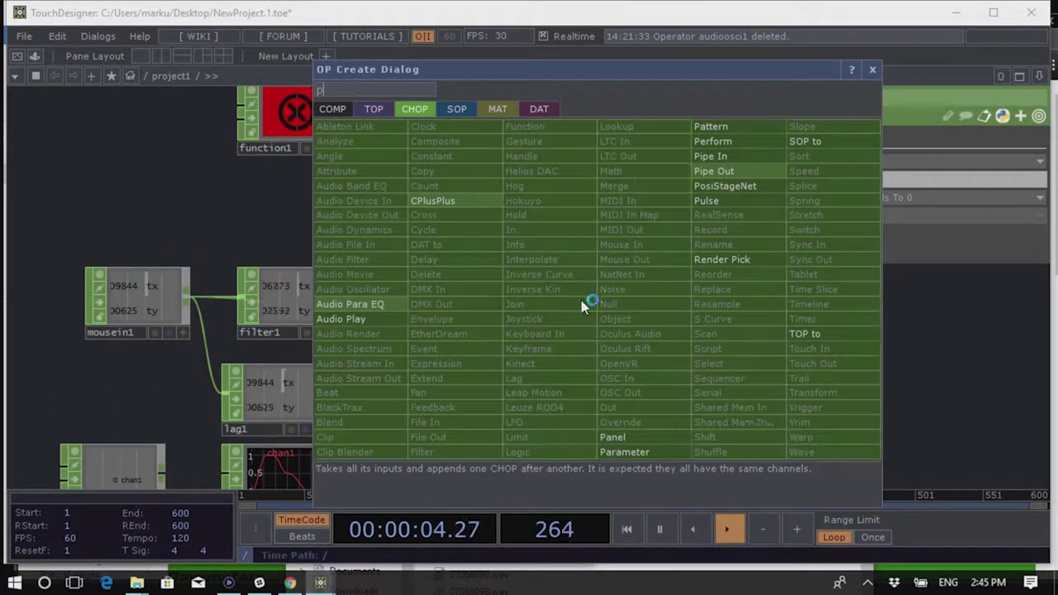
{"action": "left_click", "coordinate": [730, 137]}
{"action": "left_click", "coordinate": [141, 204]}
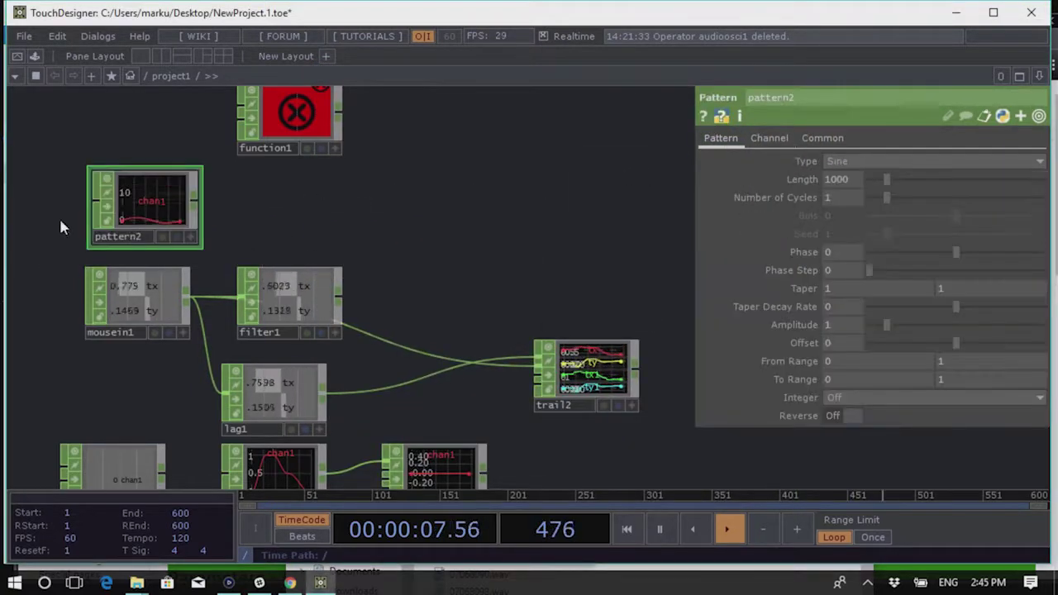
{"action": "scroll", "coordinate": [60, 227], "scroll_direction": "up", "scroll_amount": 4}
{"action": "scroll", "coordinate": [327, 227], "scroll_direction": "down", "scroll_amount": 2}
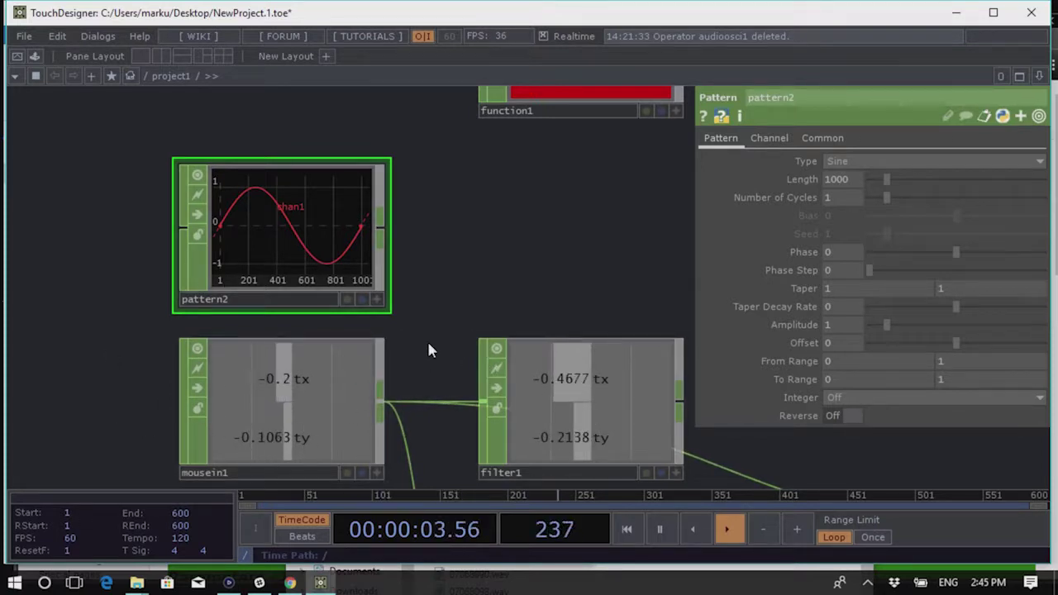
Set the new Pattern CHOP's Length to 10 samples
{"action": "left_click_drag", "start_coordinate": [428, 351], "coordinate": [436, 322]}
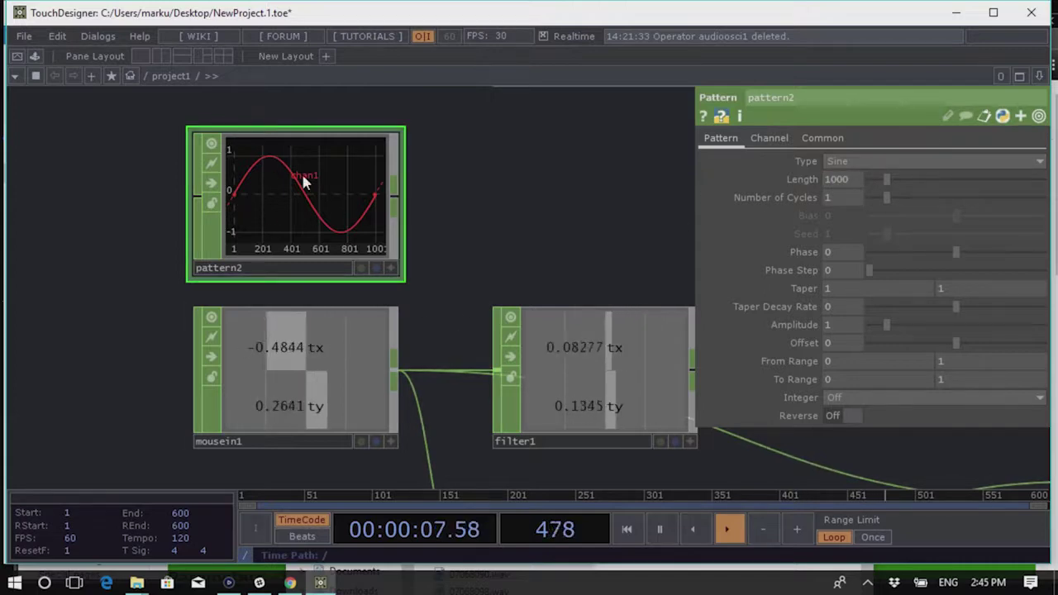
{"action": "scroll", "coordinate": [246, 196], "scroll_direction": "up", "scroll_amount": 2}
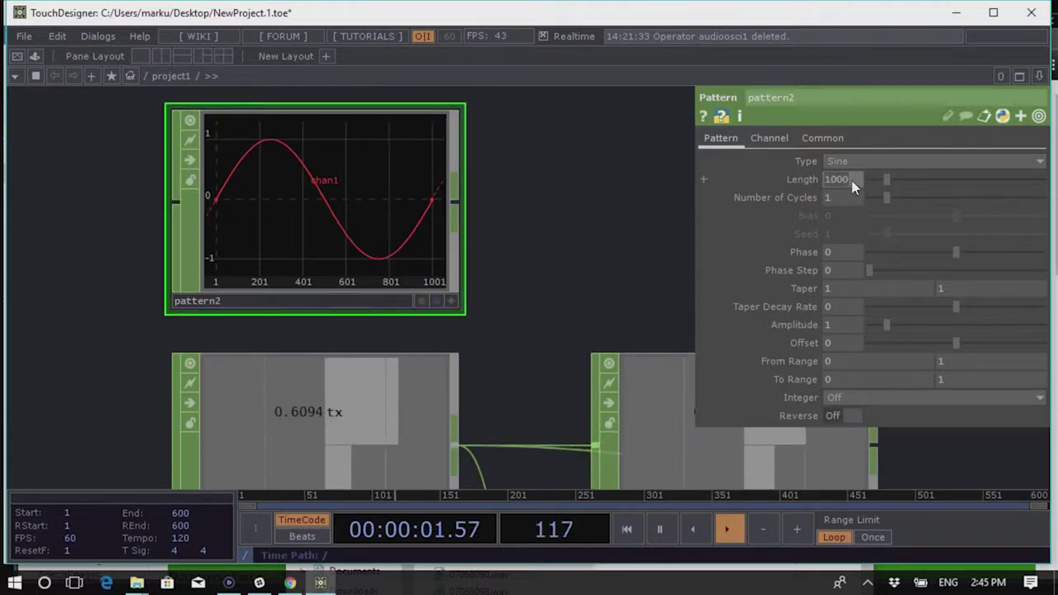
{"action": "key", "text": "Return"}
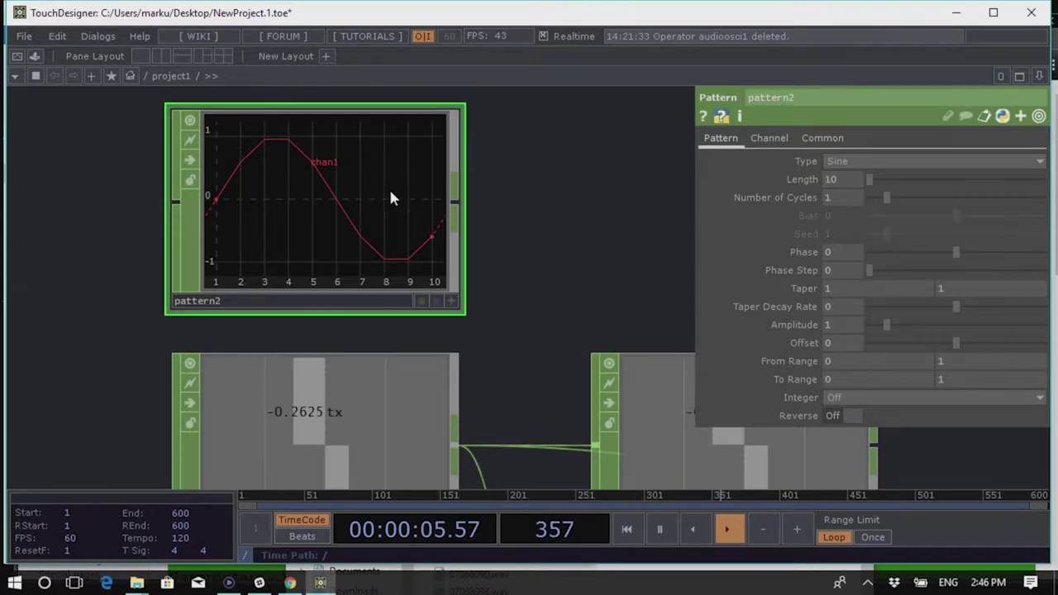
Turn on Dot per Sample in the Pattern CHOP's graph viewer
{"action": "left_click", "coordinate": [313, 204]}
{"action": "right_click", "coordinate": [309, 200]}
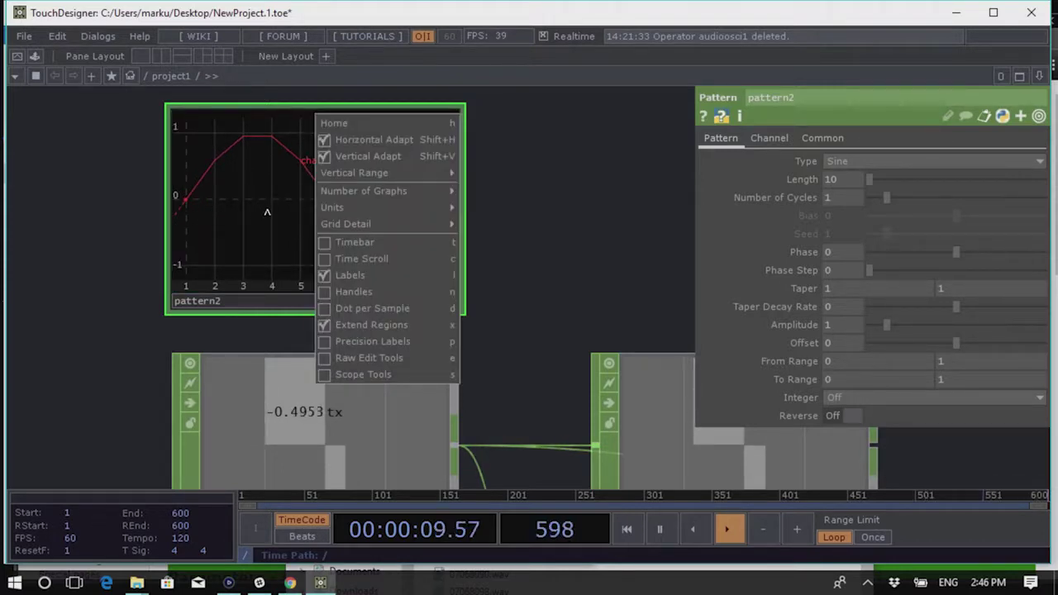
{"action": "left_click", "coordinate": [496, 290]}
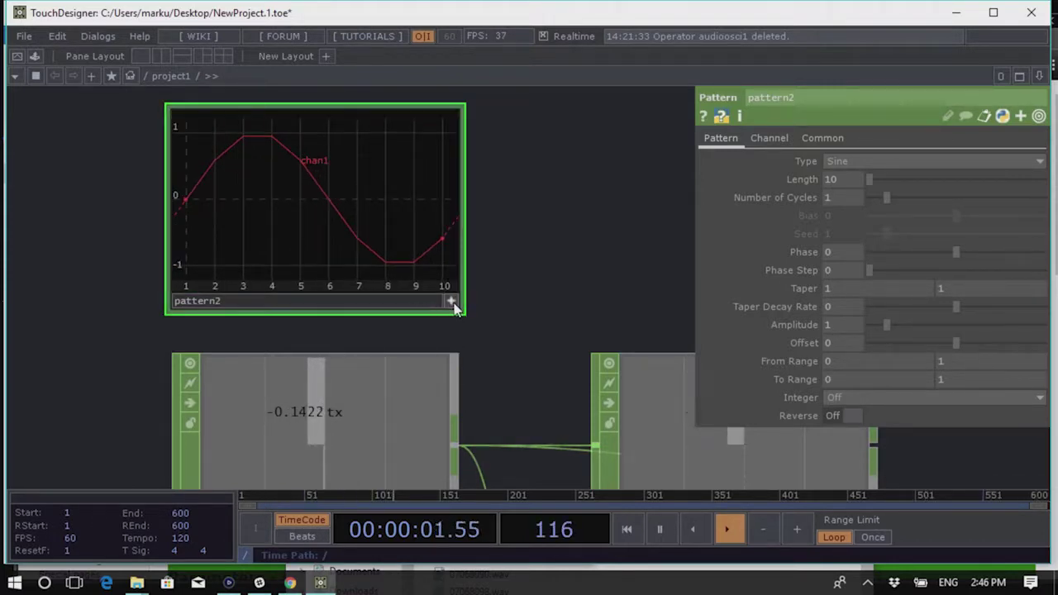
{"action": "left_click", "coordinate": [344, 229]}
{"action": "right_click", "coordinate": [344, 228]}
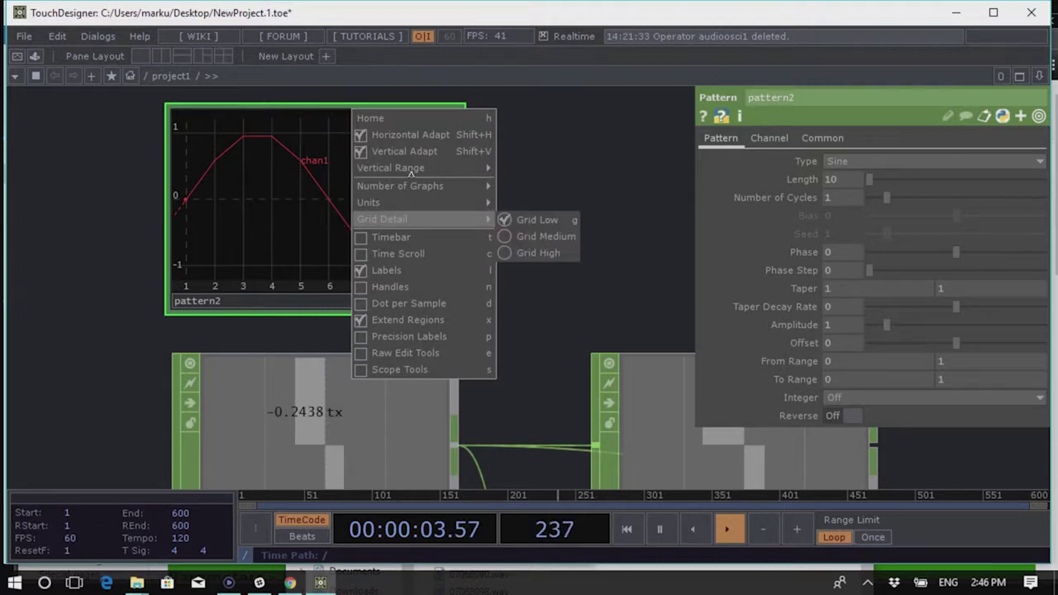
{"action": "left_click", "coordinate": [435, 302]}
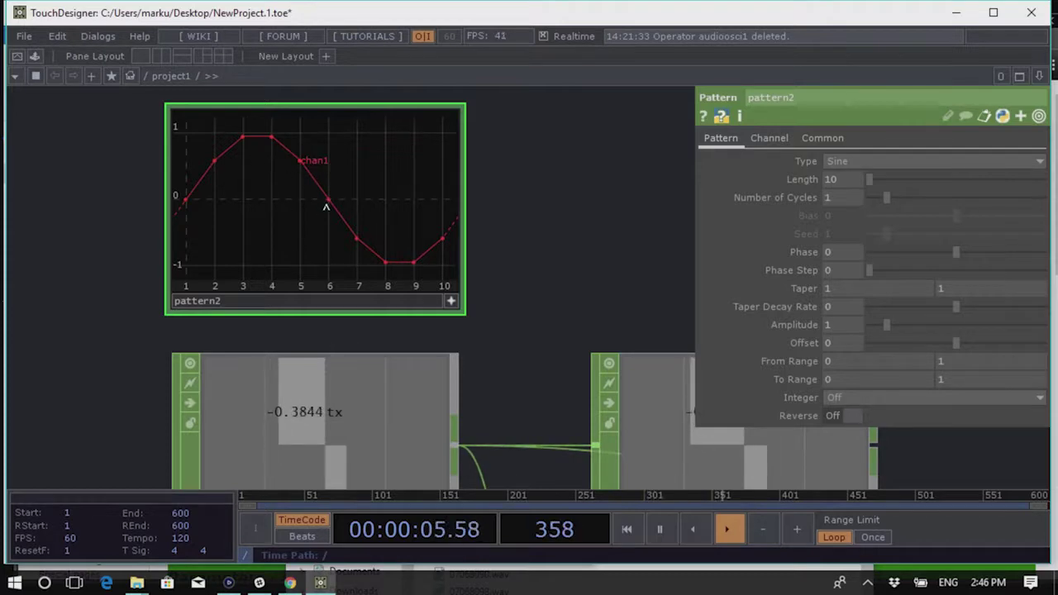
Create a CHOP to DAT beside the Pattern CHOP and use pattern2 as its source CHOP
{"action": "scroll", "coordinate": [70, 263], "scroll_direction": "down", "scroll_amount": 2}
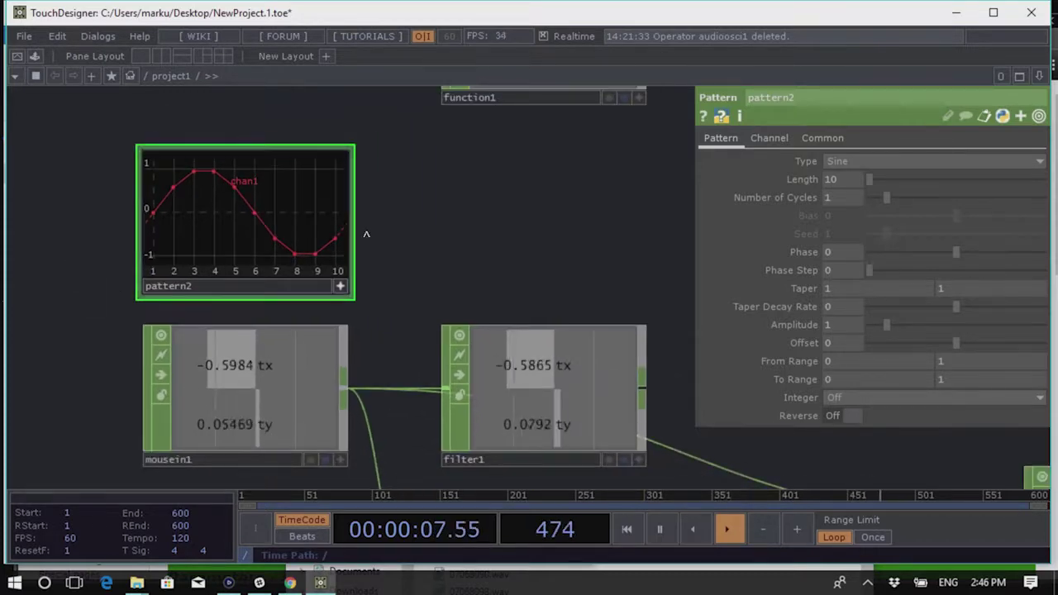
{"action": "key", "text": "Tab"}
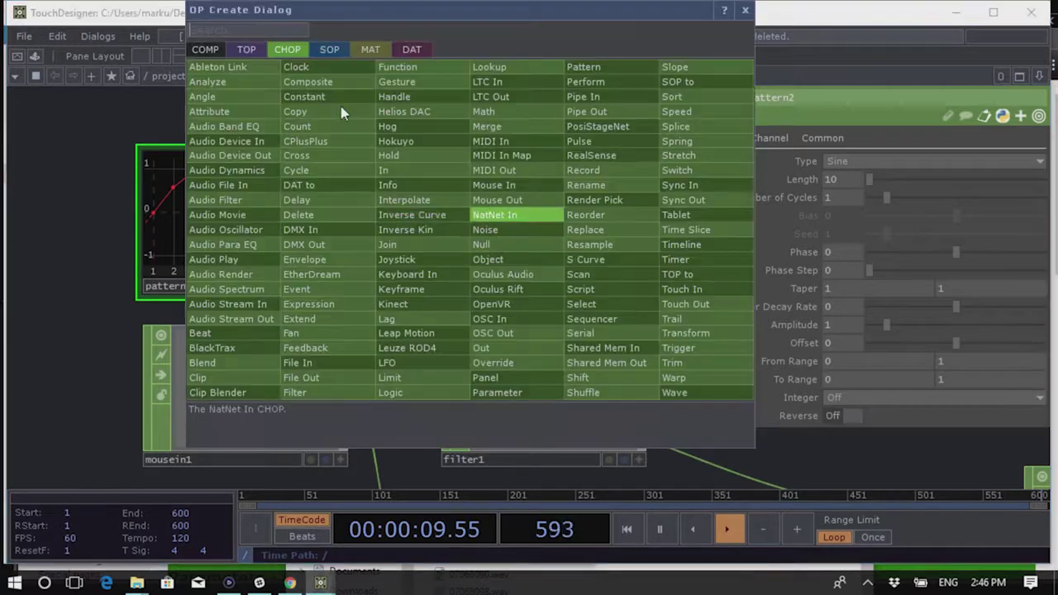
{"action": "left_click", "coordinate": [411, 48]}
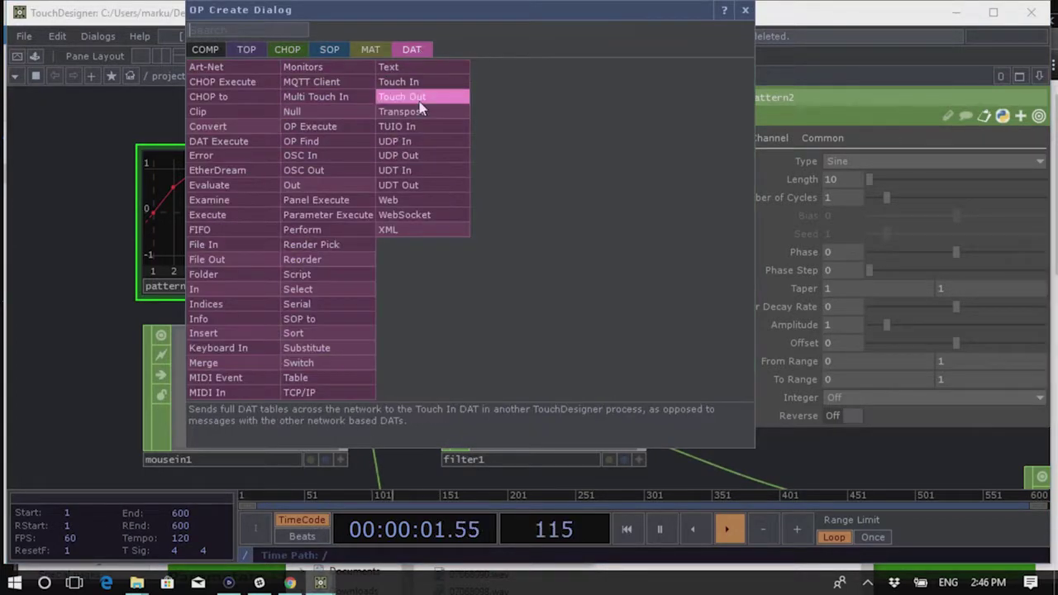
{"action": "left_click", "coordinate": [232, 85]}
{"action": "left_click", "coordinate": [501, 232]}
{"action": "left_click_drag", "start_coordinate": [267, 289], "coordinate": [557, 268]}
{"action": "scroll", "coordinate": [558, 268], "scroll_direction": "up", "scroll_amount": 2}
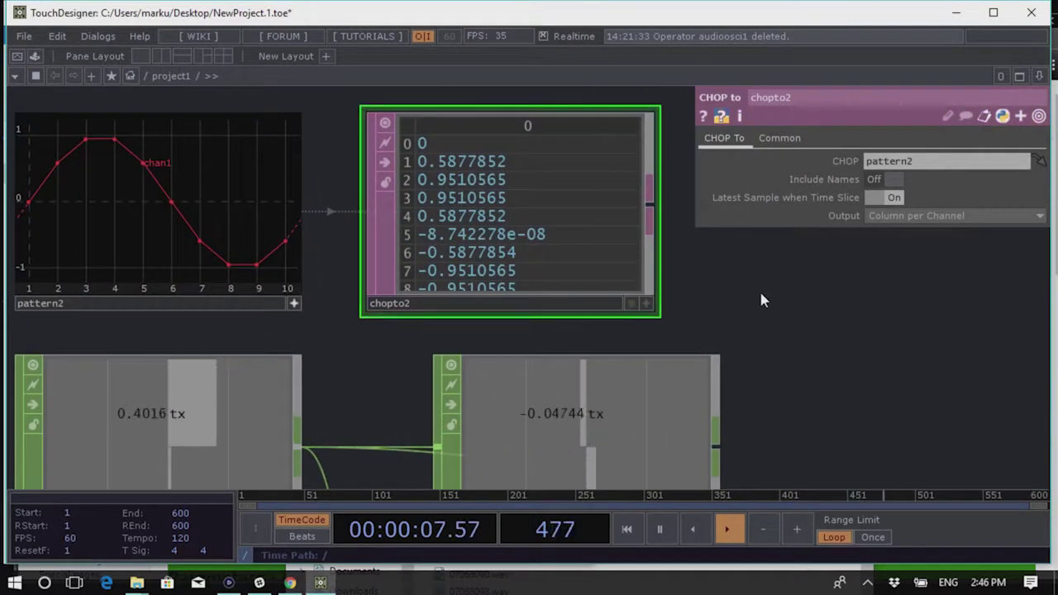
{"action": "left_click_drag", "start_coordinate": [758, 289], "coordinate": [793, 352]}
{"action": "scroll", "coordinate": [554, 328], "scroll_direction": "up", "scroll_amount": 2}
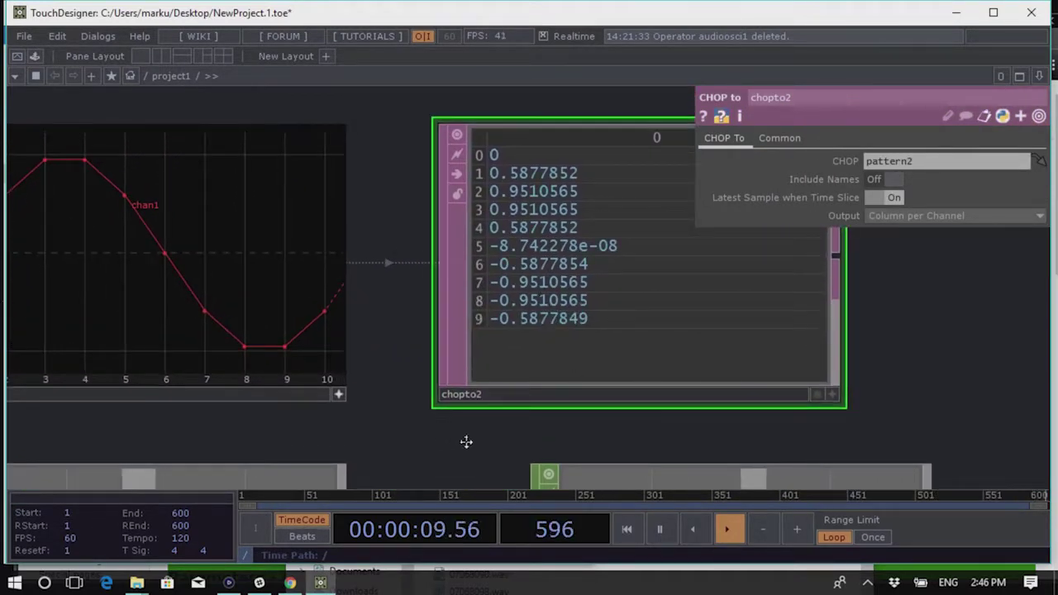
{"action": "left_click_drag", "start_coordinate": [465, 439], "coordinate": [526, 462]}
{"action": "left_click_drag", "start_coordinate": [438, 136], "coordinate": [508, 201]}
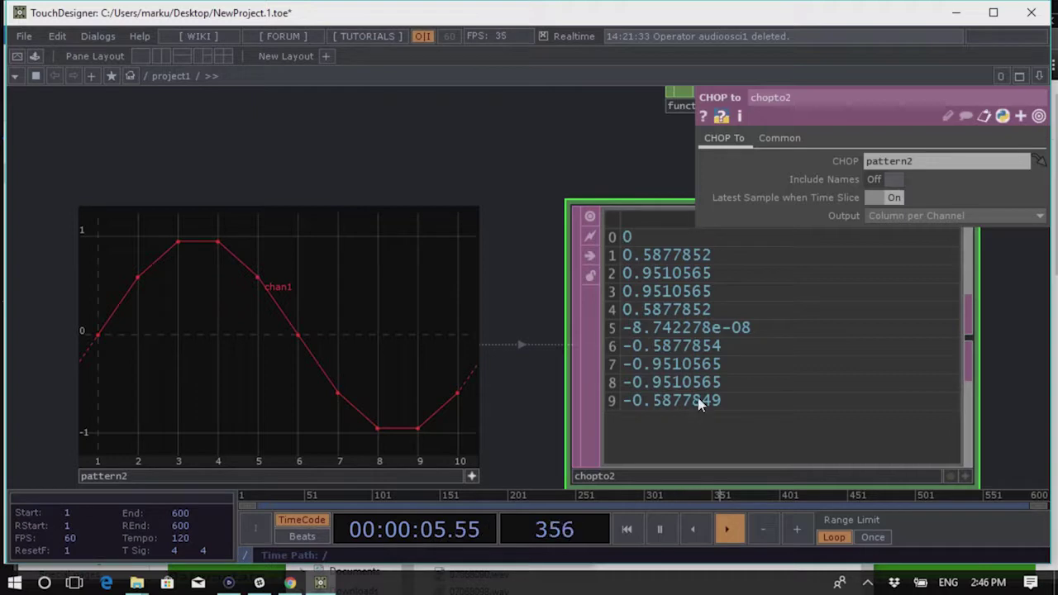
Change the CHOP to DAT's source to mousein1 and compare its table with the Mouse In channels
{"action": "scroll", "coordinate": [538, 253], "scroll_direction": "down", "scroll_amount": 5}
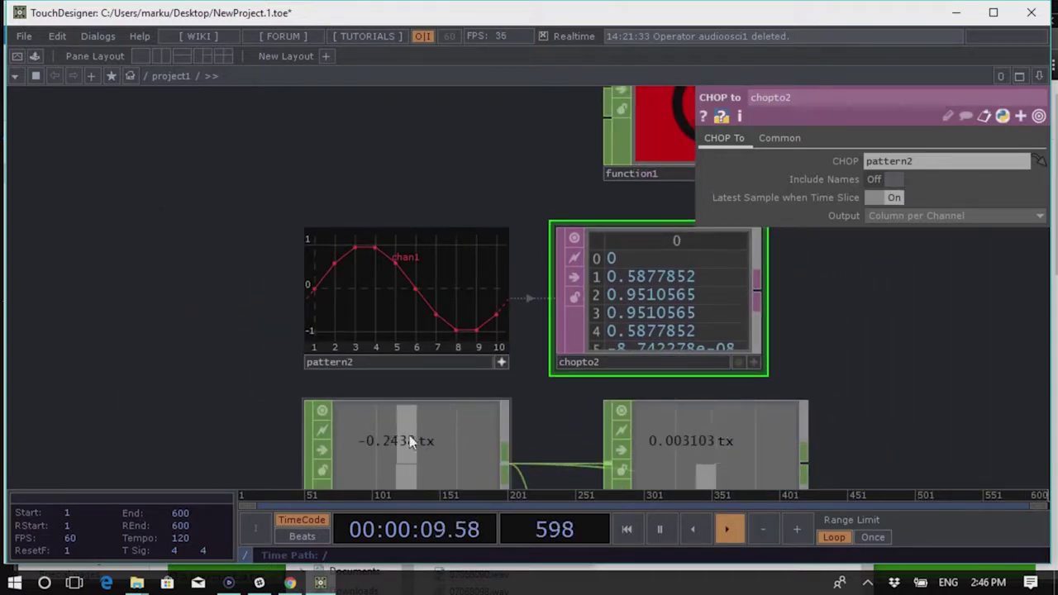
{"action": "left_click_drag", "start_coordinate": [402, 447], "coordinate": [645, 281]}
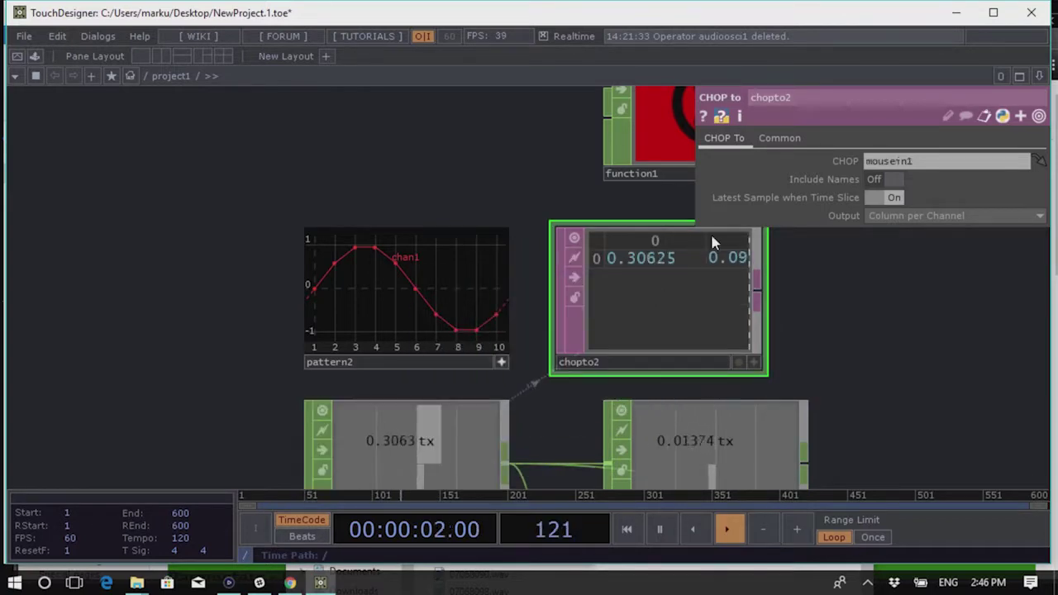
{"action": "scroll", "coordinate": [702, 233], "scroll_direction": "up", "scroll_amount": 3}
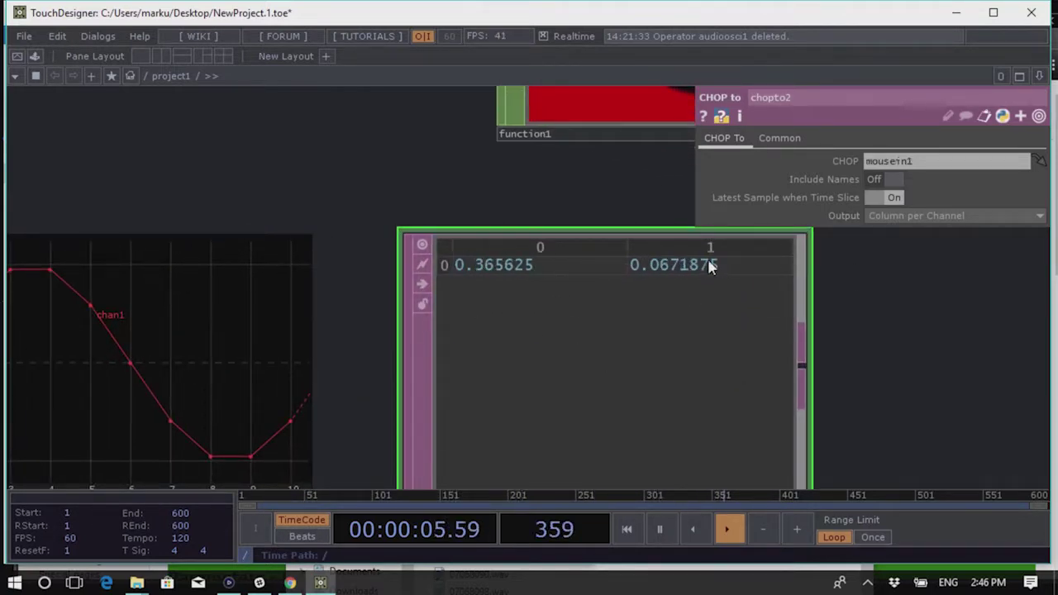
{"action": "scroll", "coordinate": [609, 257], "scroll_direction": "down", "scroll_amount": 2}
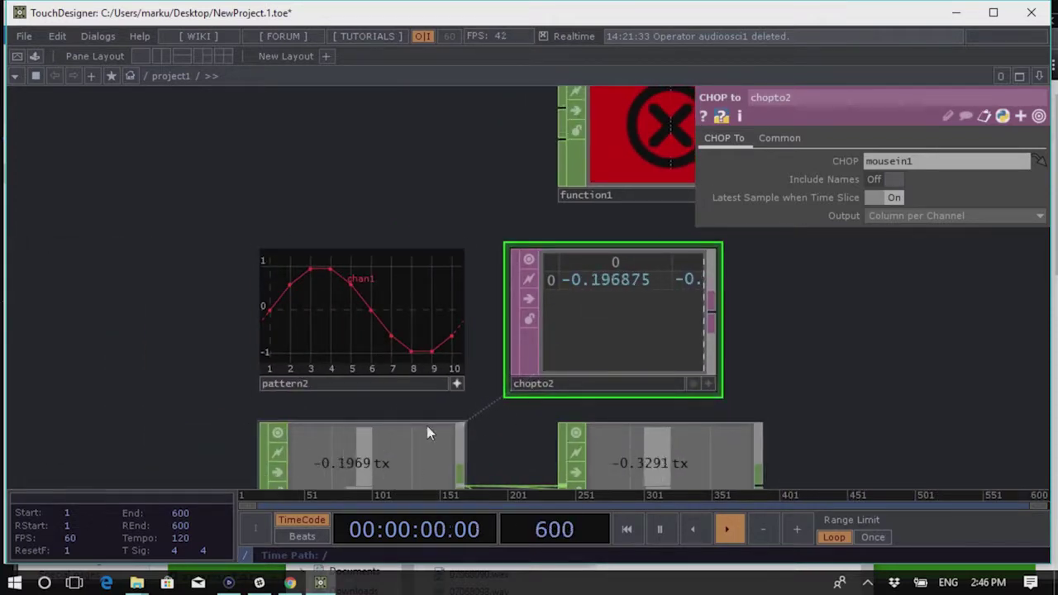
{"action": "left_click_drag", "start_coordinate": [852, 330], "coordinate": [997, 214]}
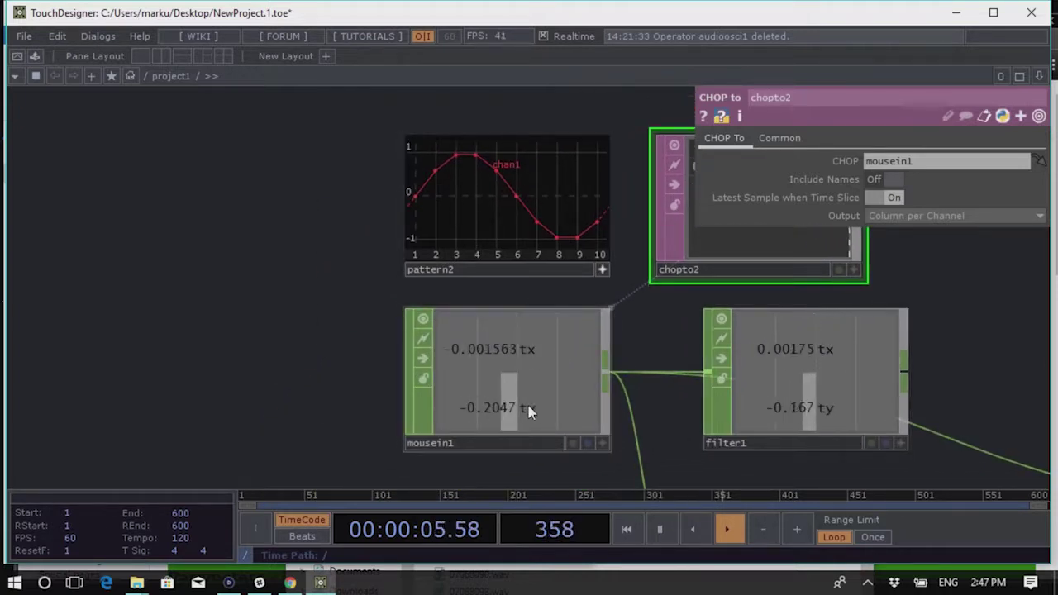
{"action": "left_click_drag", "start_coordinate": [1016, 286], "coordinate": [625, 273]}
Create an Audio File In CHOP in the empty space below the Fan CHOP
{"action": "scroll", "coordinate": [498, 309], "scroll_direction": "down", "scroll_amount": 5}
{"action": "scroll", "coordinate": [485, 350], "scroll_direction": "up", "scroll_amount": 2}
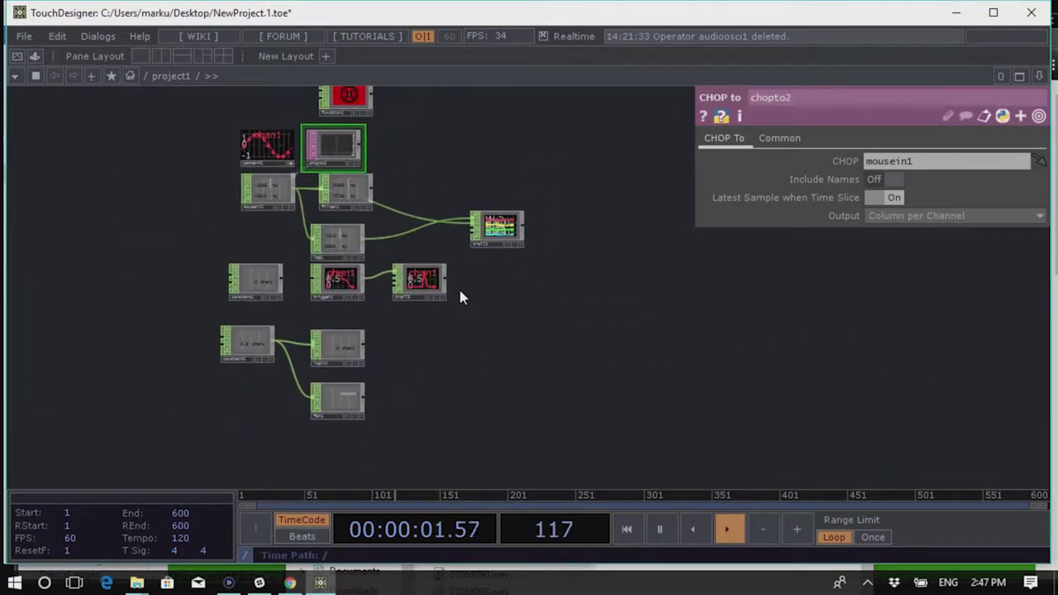
{"action": "left_click_drag", "start_coordinate": [401, 322], "coordinate": [465, 245]}
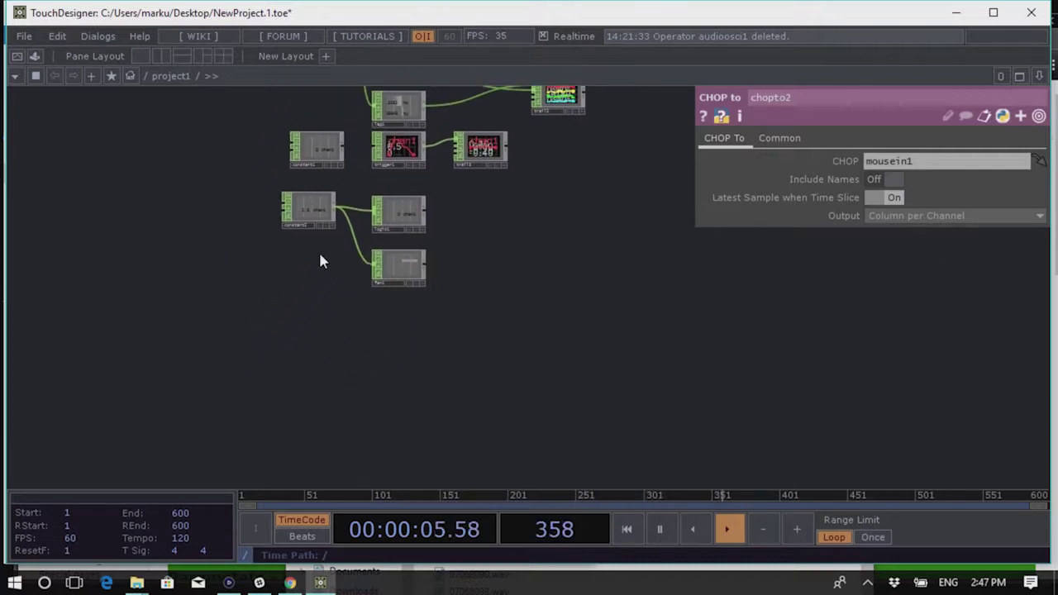
{"action": "key", "text": "Tab"}
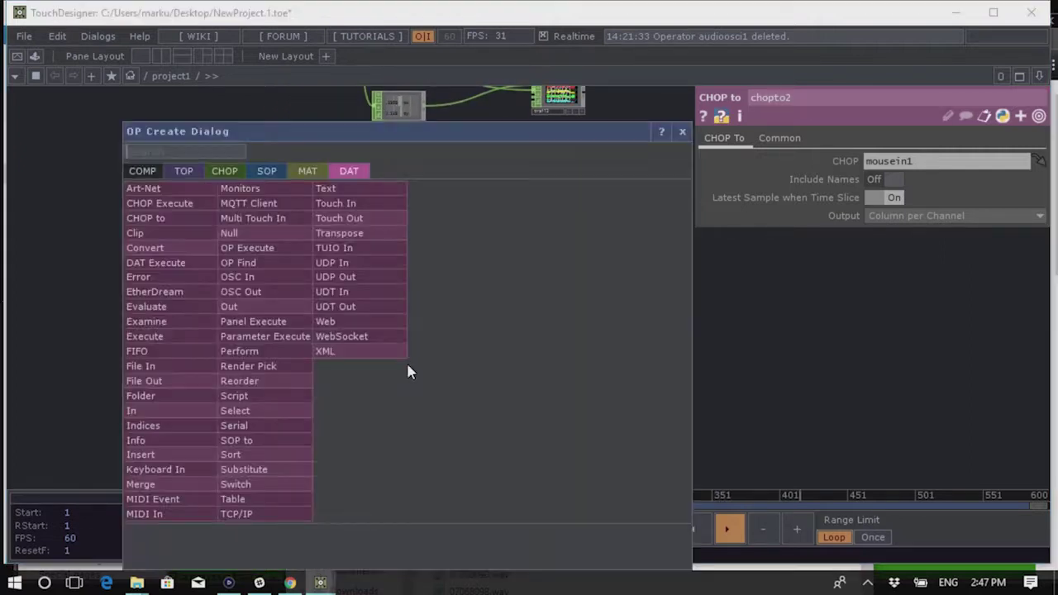
{"action": "left_click", "coordinate": [224, 170]}
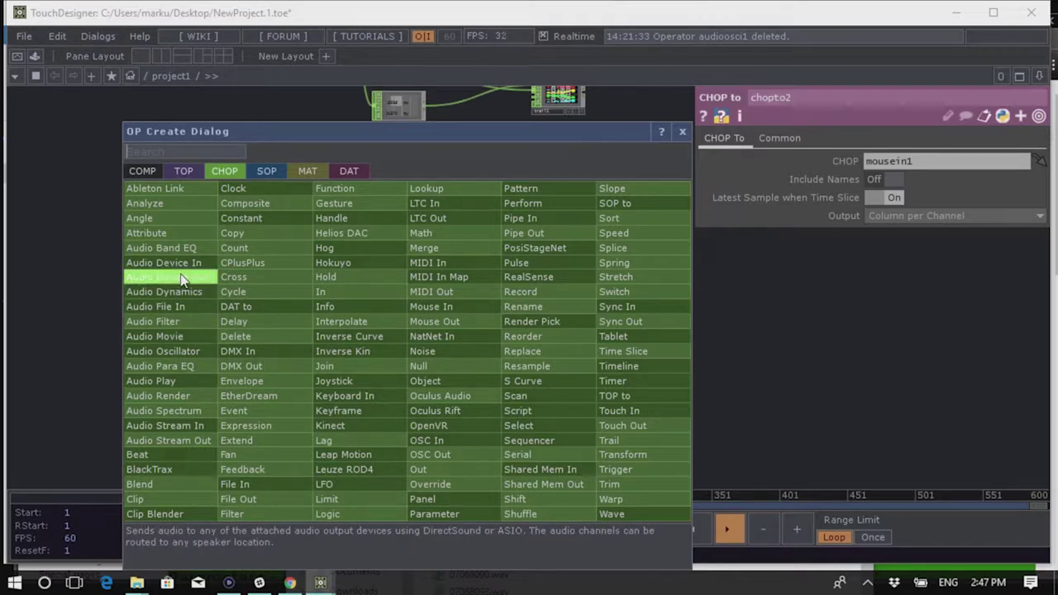
{"action": "left_click", "coordinate": [161, 322]}
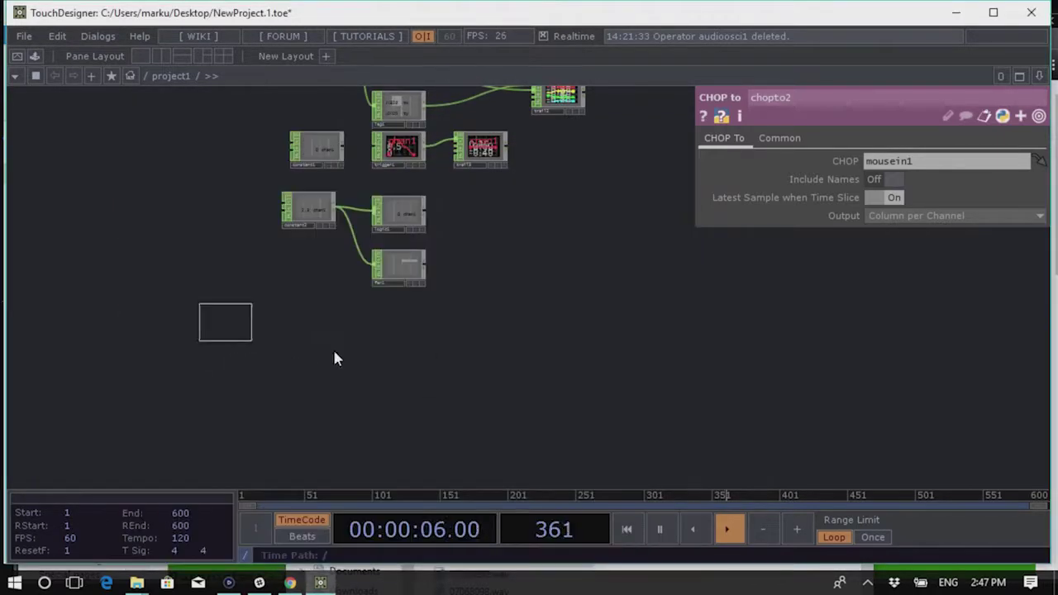
{"action": "left_click", "coordinate": [368, 341]}
{"action": "scroll", "coordinate": [413, 351], "scroll_direction": "up", "scroll_amount": 3}
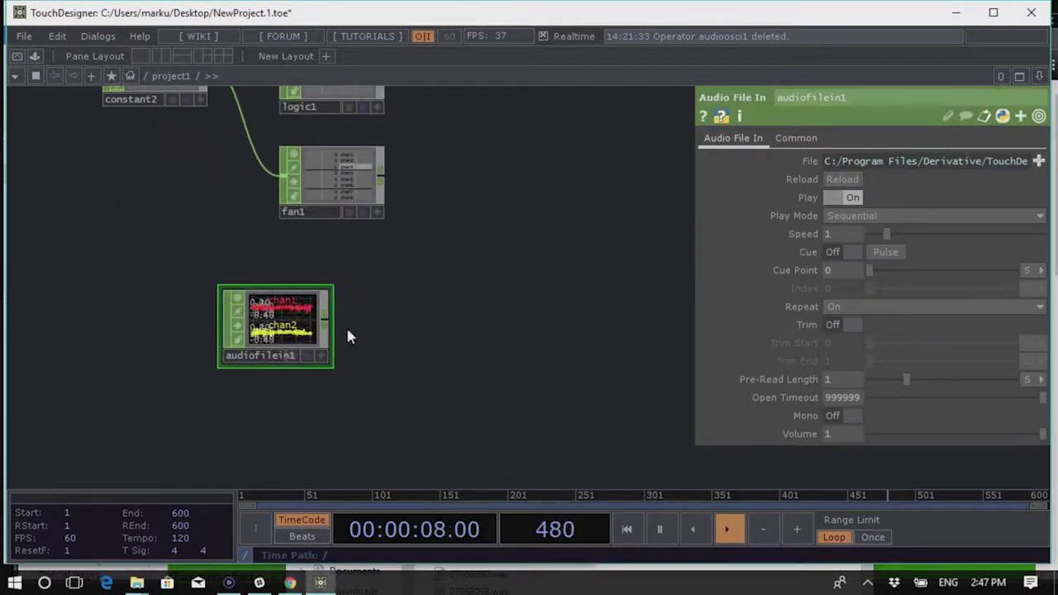
{"action": "scroll", "coordinate": [343, 334], "scroll_direction": "up", "scroll_amount": 2}
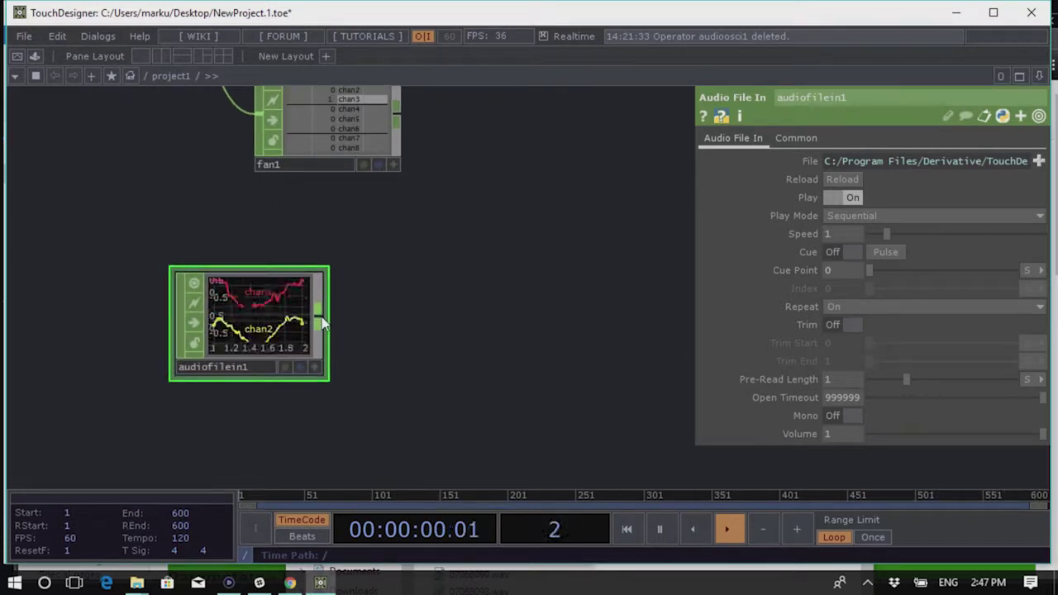
Connect an Audio Device Out CHOP to the Audio File In CHOP and lower its Volume to 0.129
{"action": "right_click", "coordinate": [322, 324]}
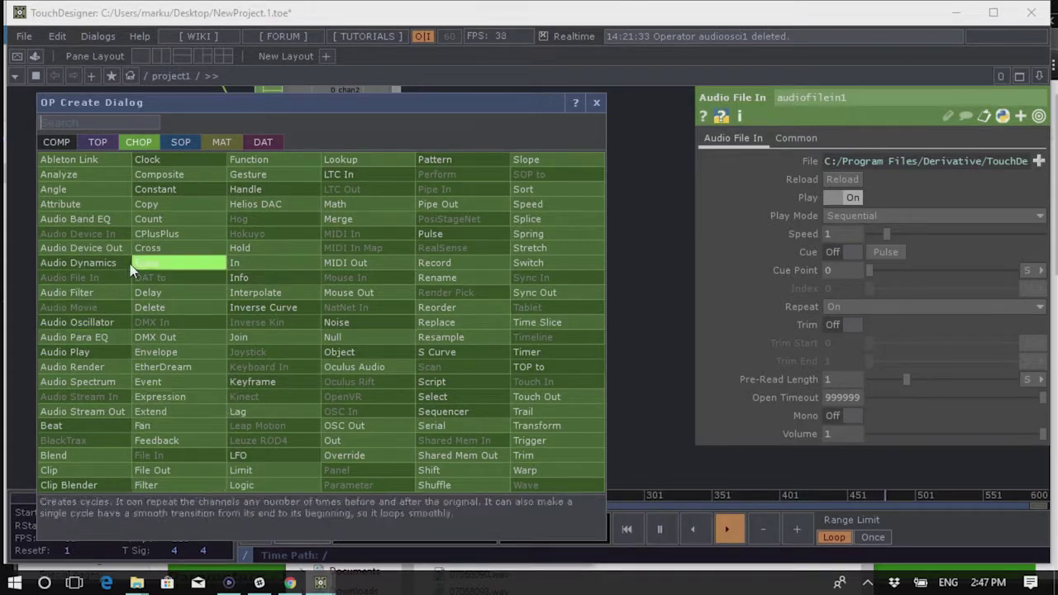
{"action": "left_click", "coordinate": [81, 248]}
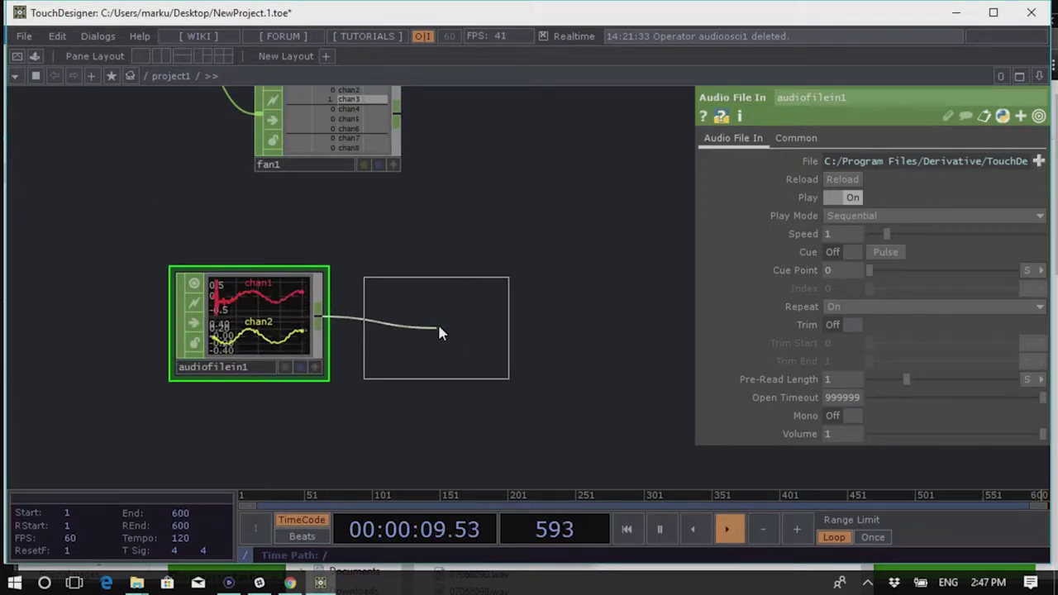
{"action": "left_click", "coordinate": [439, 332]}
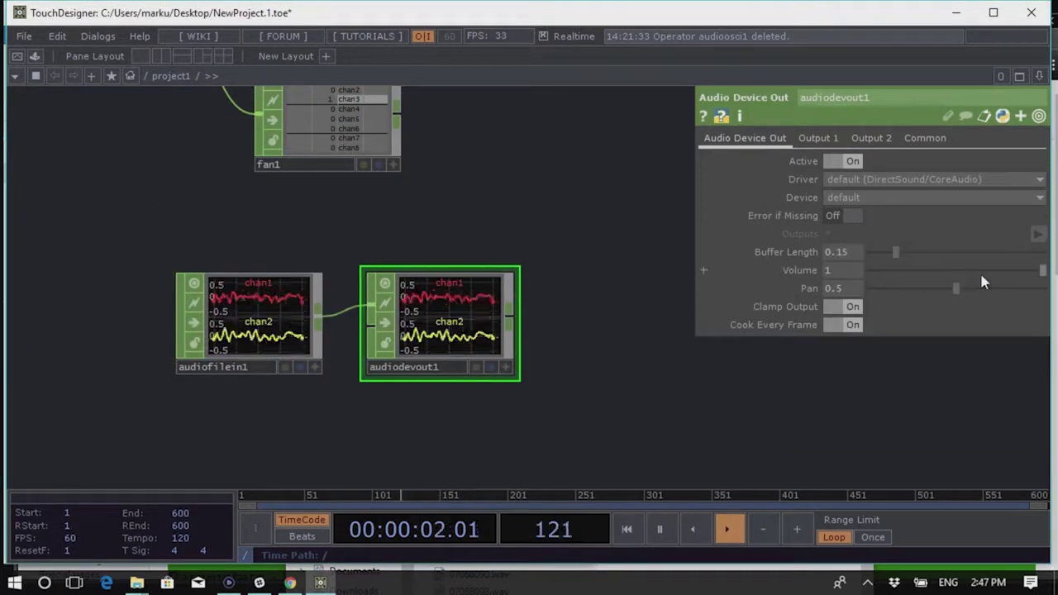
{"action": "left_click_drag", "start_coordinate": [1042, 270], "coordinate": [894, 277]}
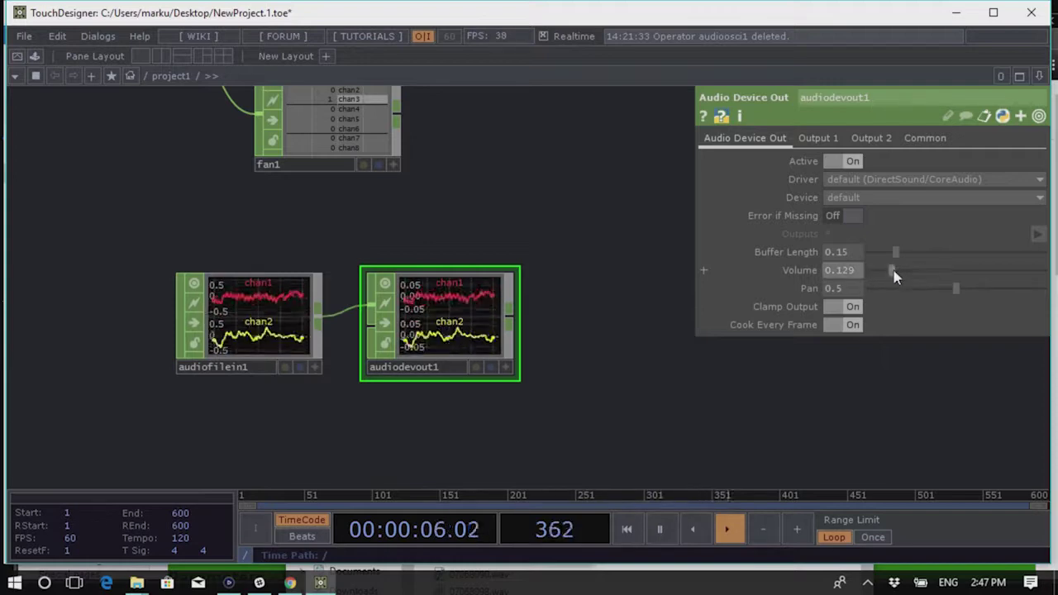
Delete the Audio Device Out CHOP connected to the Audio File In CHOP
{"action": "left_click_drag", "start_coordinate": [526, 408], "coordinate": [485, 390]}
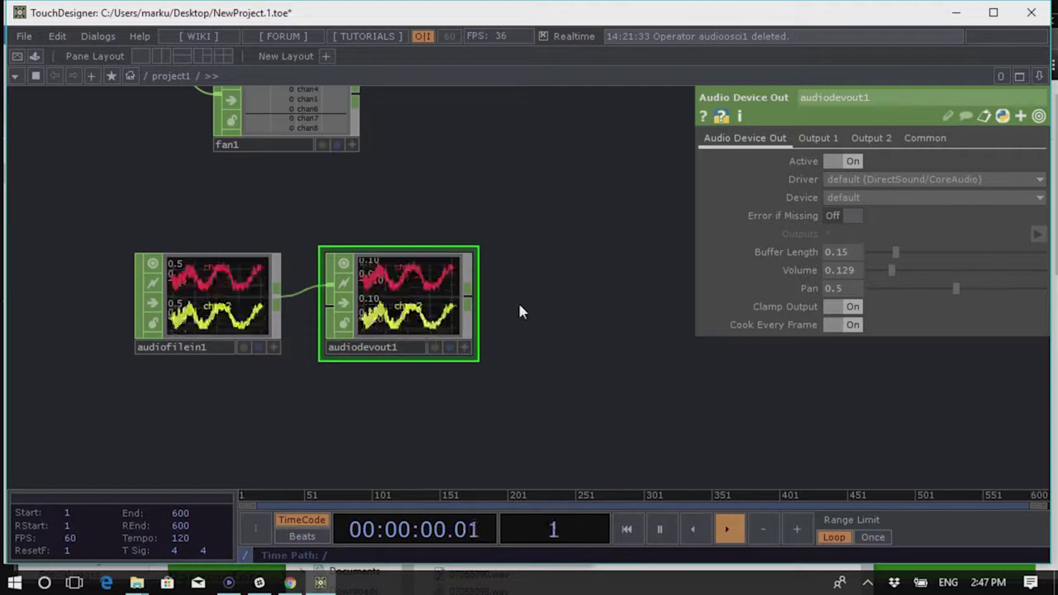
{"action": "key", "text": "Delete"}
Search the available CHOP operators for "midi" and review the full CHOP list without creating anything
{"action": "key", "text": "Tab"}
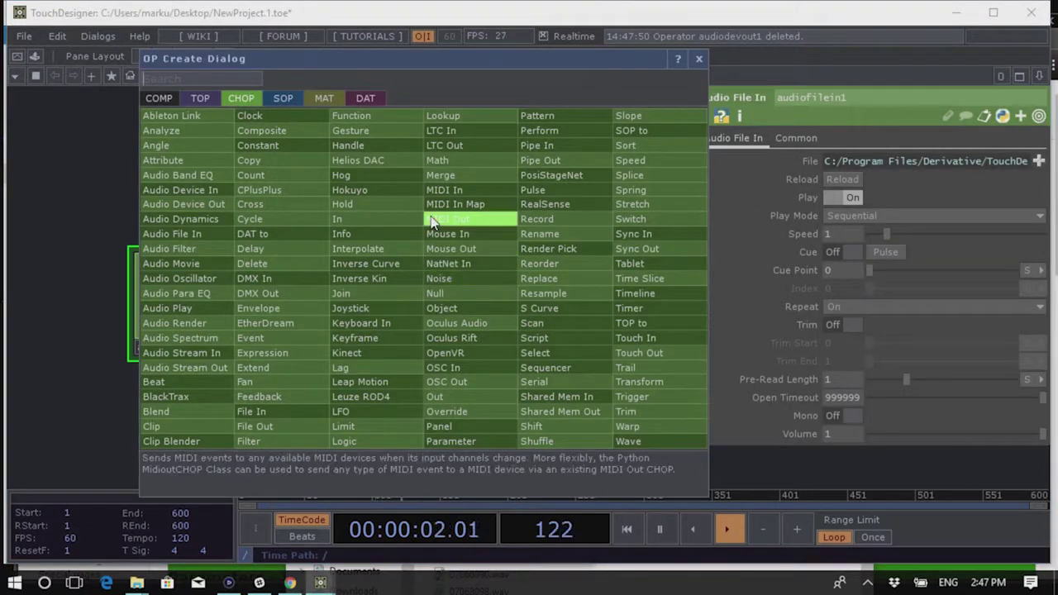
{"action": "type", "text": "midi"}
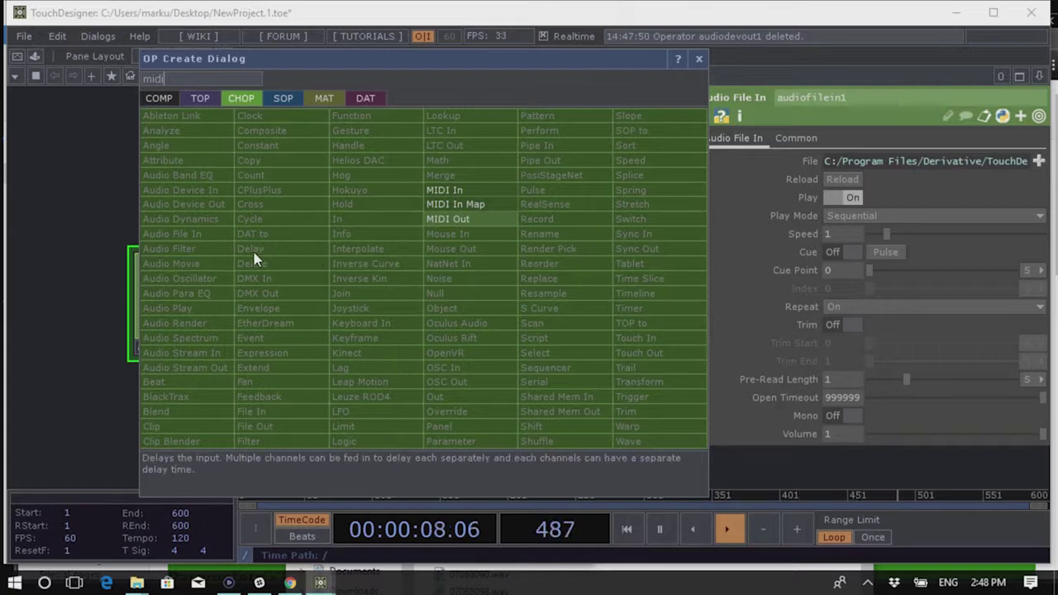
{"action": "left_click", "coordinate": [24, 213]}
{"action": "key", "text": "Tab"}
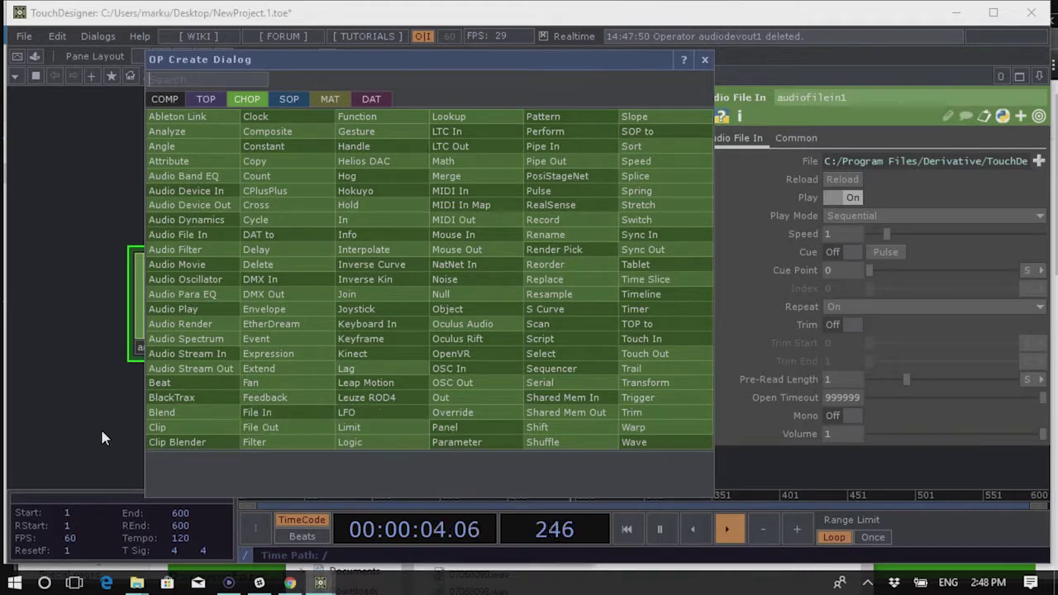
{"action": "left_click", "coordinate": [116, 396]}
{"action": "scroll", "coordinate": [401, 385], "scroll_direction": "down", "scroll_amount": 5}
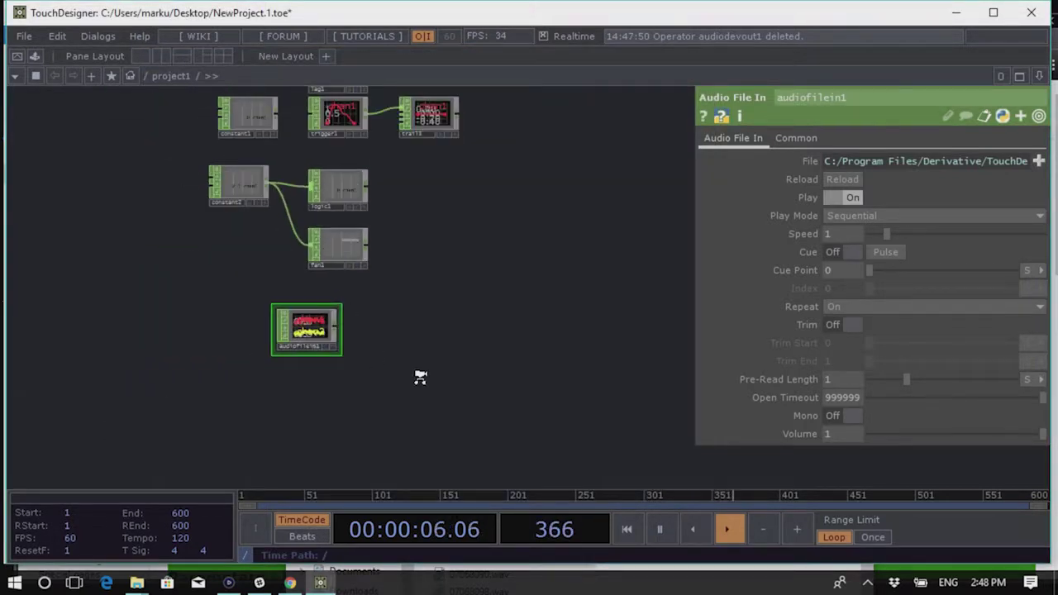
{"action": "scroll", "coordinate": [334, 395], "scroll_direction": "down", "scroll_amount": 3}
{"action": "left_click_drag", "start_coordinate": [446, 406], "coordinate": [259, 211]}
{"action": "left_click_drag", "start_coordinate": [331, 374], "coordinate": [347, 178]}
{"action": "left_click", "coordinate": [351, 258]}
{"action": "scroll", "coordinate": [364, 177], "scroll_direction": "up", "scroll_amount": 6}
{"action": "scroll", "coordinate": [428, 279], "scroll_direction": "down", "scroll_amount": 5}
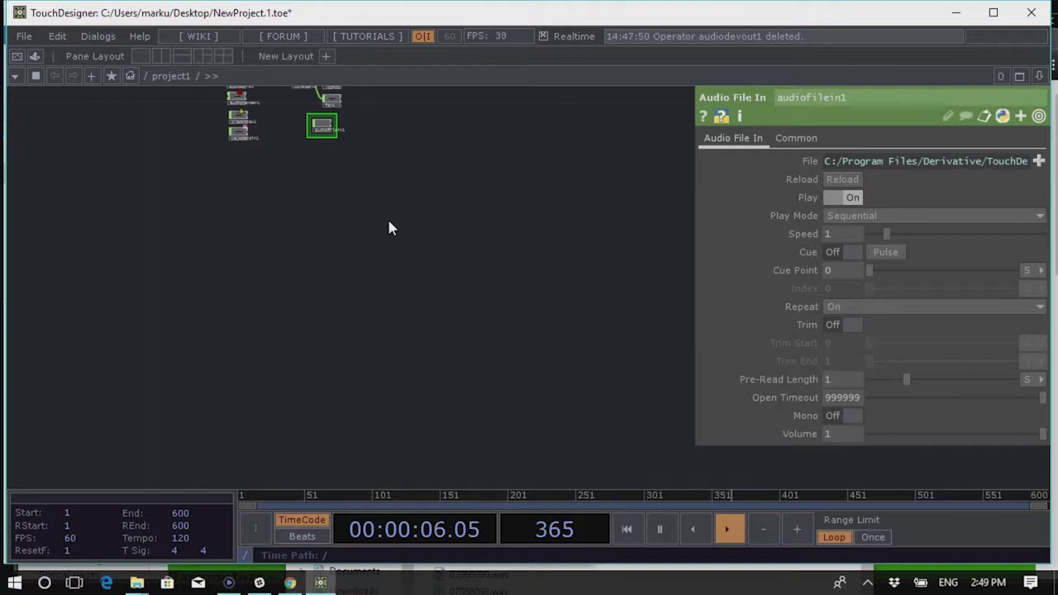
Move the Trail CHOP fed by the Filter and Lag CHOPs closer to them
{"action": "scroll", "coordinate": [366, 220], "scroll_direction": "up", "scroll_amount": 5}
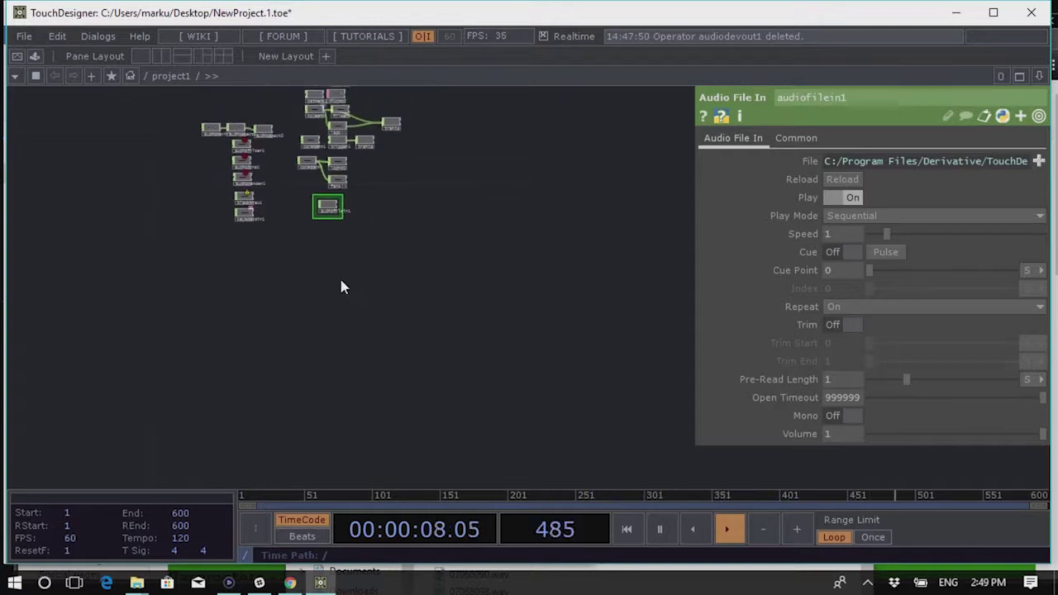
{"action": "scroll", "coordinate": [294, 191], "scroll_direction": "up", "scroll_amount": 3}
{"action": "left_click_drag", "start_coordinate": [264, 316], "coordinate": [299, 119]}
{"action": "mouse_move", "coordinate": [304, 248]}
{"action": "left_mouse_down"}
{"action": "mouse_move", "coordinate": [303, 212]}
{"action": "mouse_move", "coordinate": [306, 267]}
{"action": "left_mouse_up"}
{"action": "scroll", "coordinate": [272, 397], "scroll_direction": "down", "scroll_amount": 5}
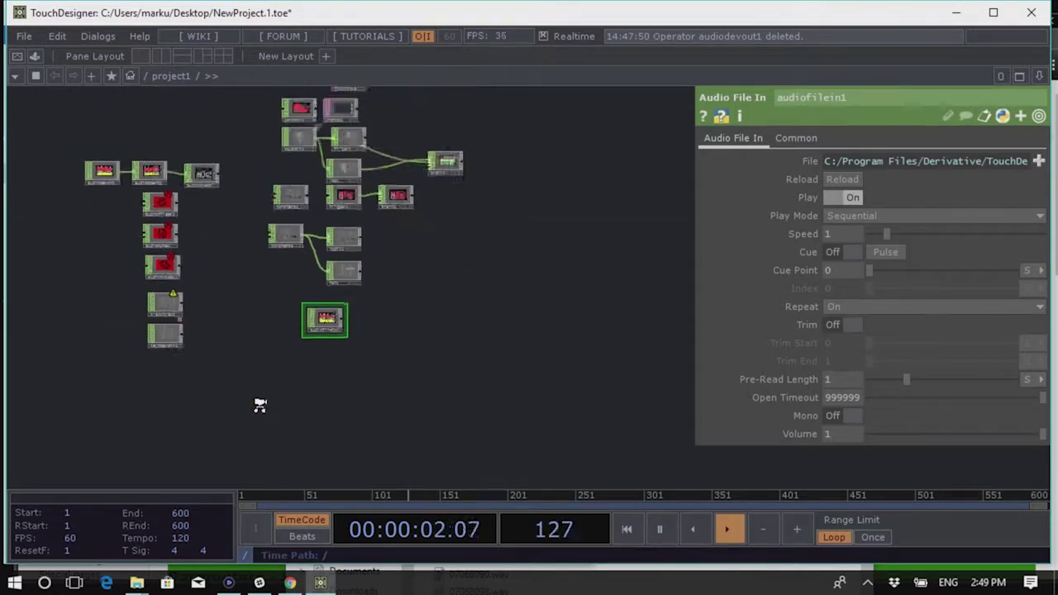
{"action": "scroll", "coordinate": [328, 216], "scroll_direction": "up", "scroll_amount": 5}
{"action": "left_click_drag", "start_coordinate": [373, 343], "coordinate": [420, 358]}
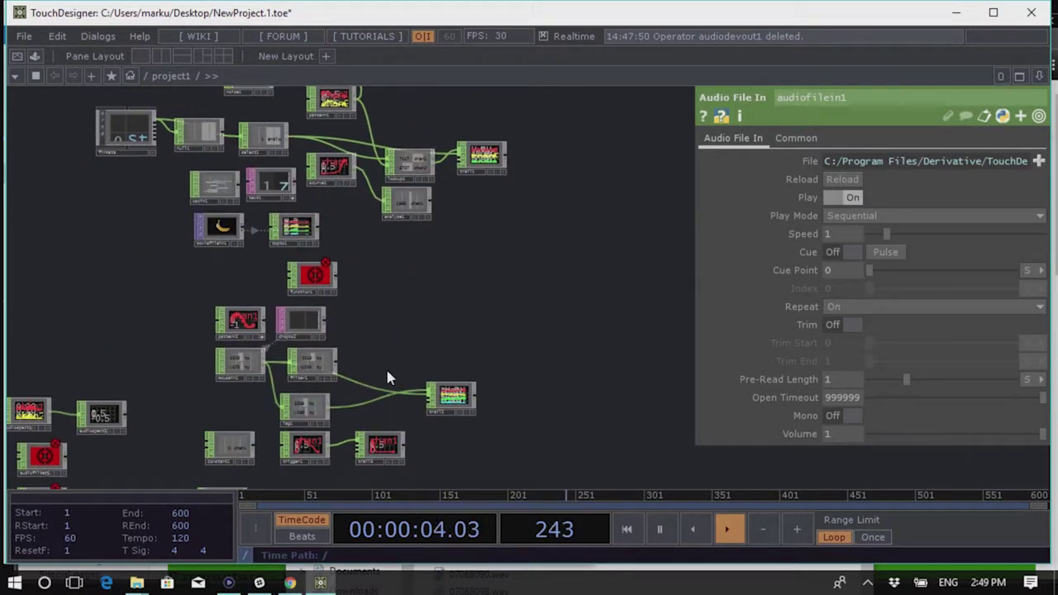
{"action": "left_click_drag", "start_coordinate": [468, 412], "coordinate": [446, 385]}
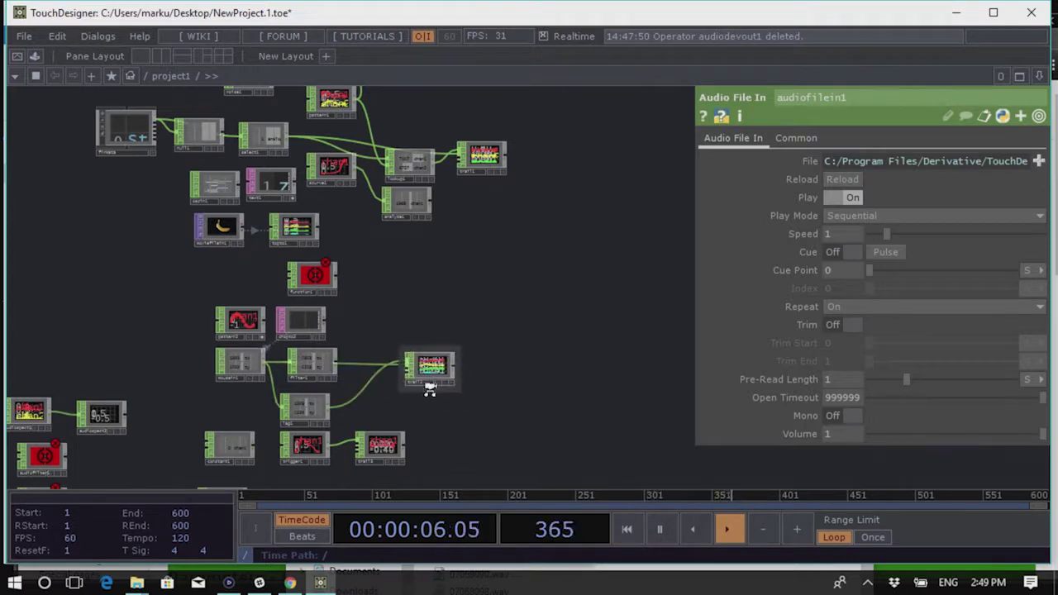
Create a Circle SOP in the empty space beside the existing operators
{"action": "scroll", "coordinate": [438, 413], "scroll_direction": "up", "scroll_amount": 2}
{"action": "scroll", "coordinate": [446, 417], "scroll_direction": "down", "scroll_amount": 2}
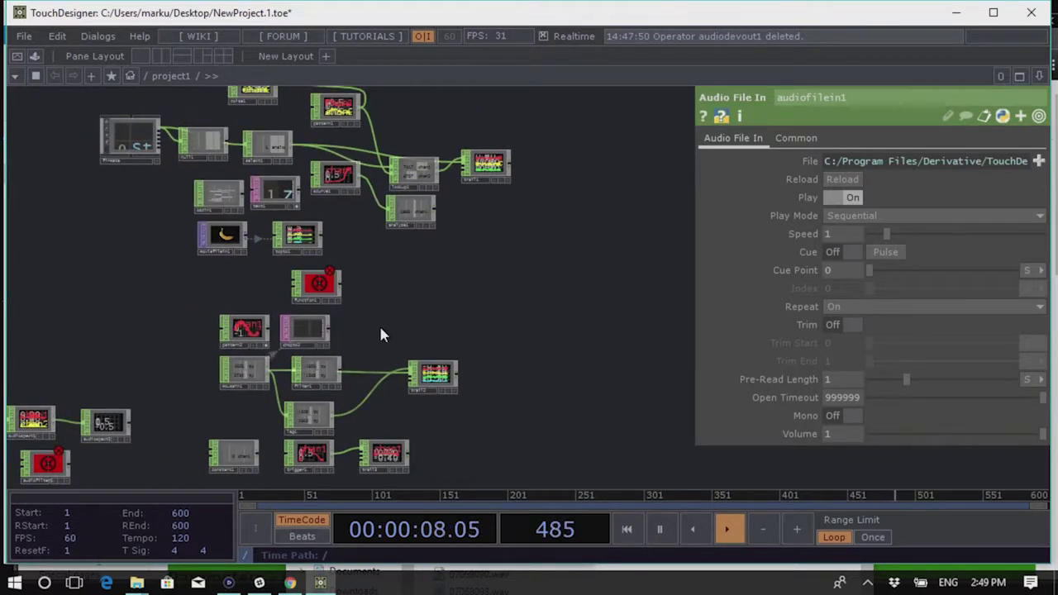
{"action": "scroll", "coordinate": [286, 178], "scroll_direction": "up", "scroll_amount": 3}
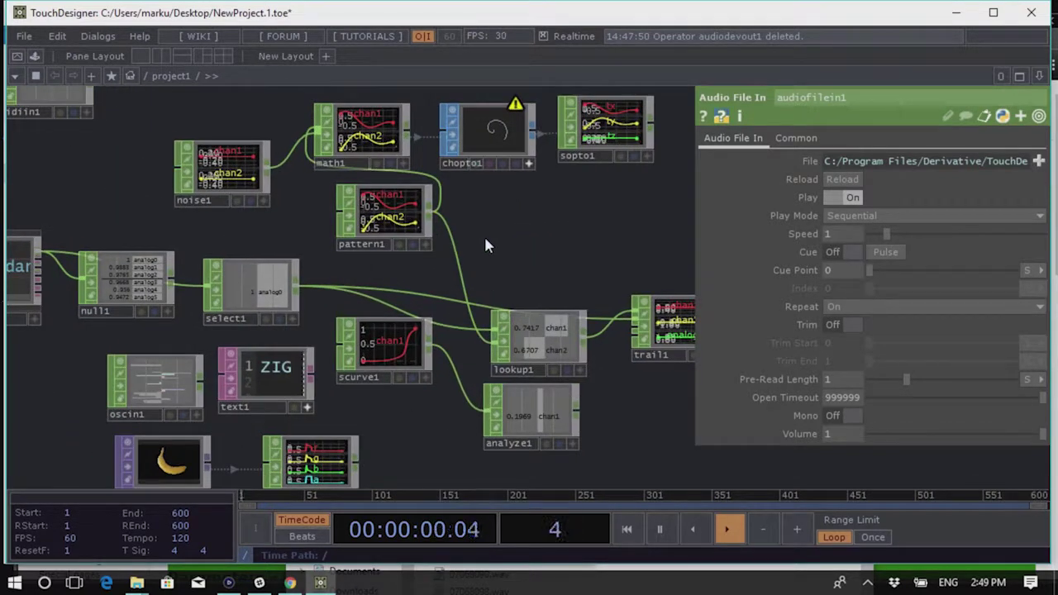
{"action": "left_click_drag", "start_coordinate": [483, 234], "coordinate": [490, 295]}
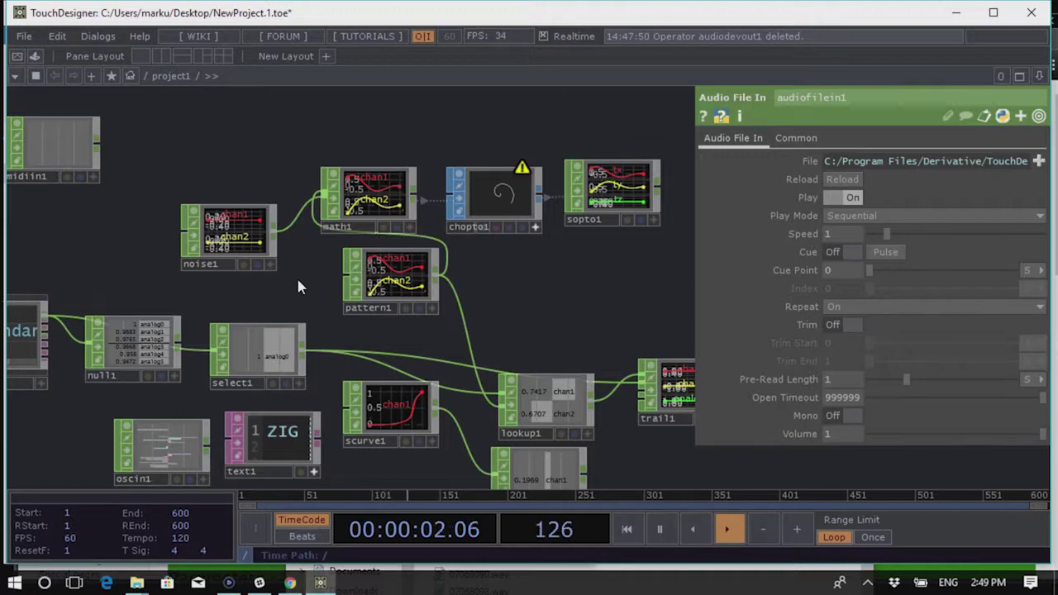
{"action": "scroll", "coordinate": [338, 182], "scroll_direction": "down", "scroll_amount": 3}
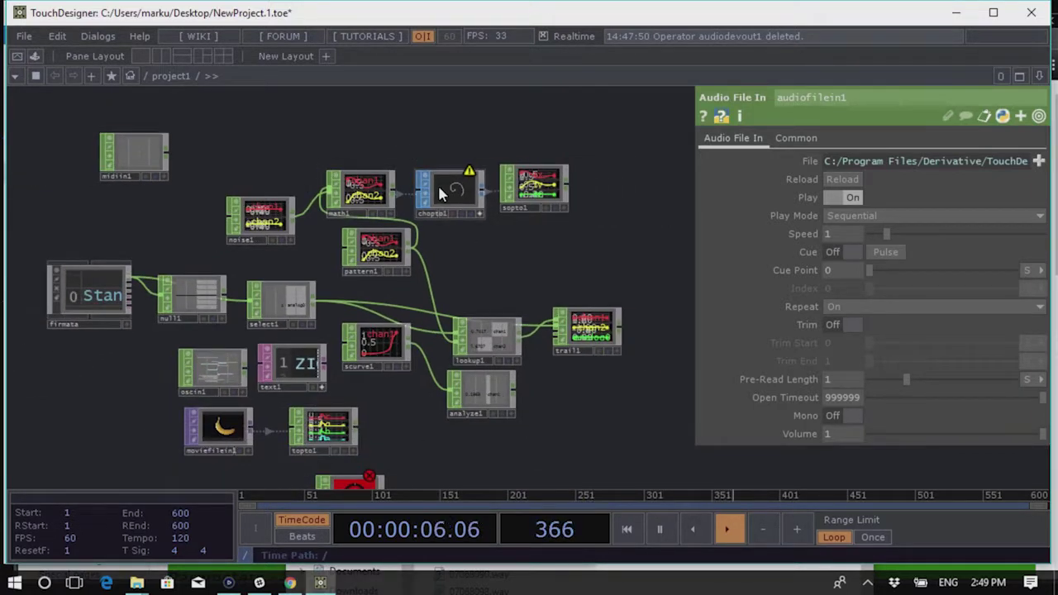
{"action": "scroll", "coordinate": [491, 264], "scroll_direction": "down", "scroll_amount": 3}
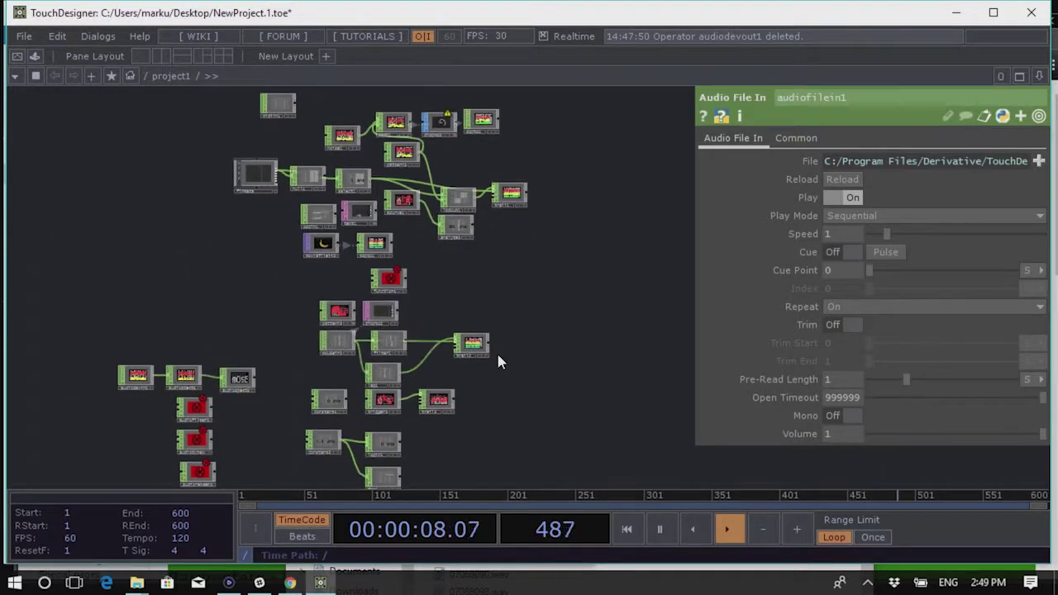
{"action": "key", "text": "Tab"}
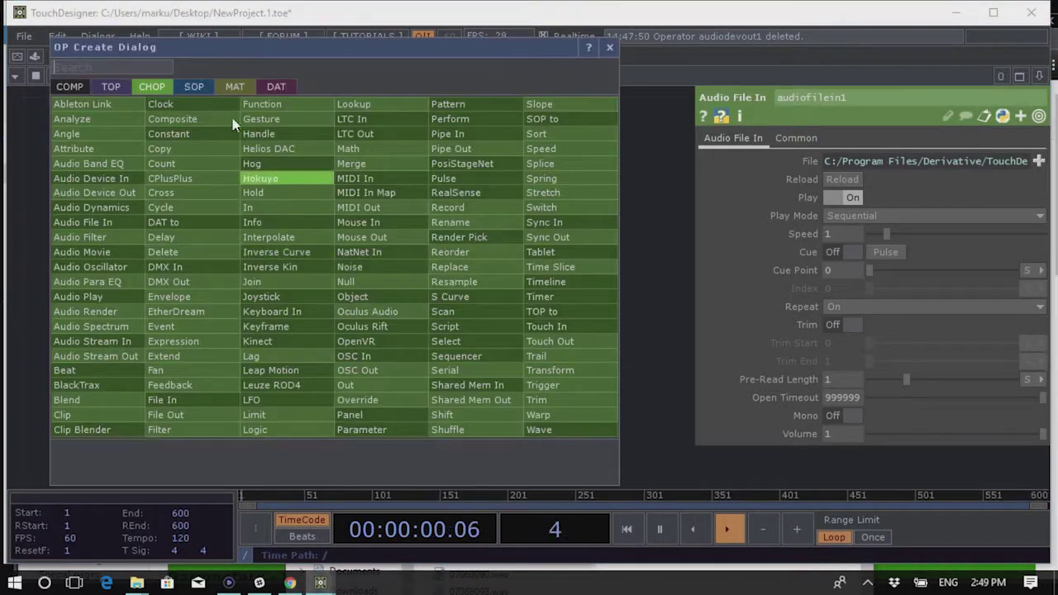
{"action": "left_click", "coordinate": [192, 88]}
{"action": "type", "text": "c"}
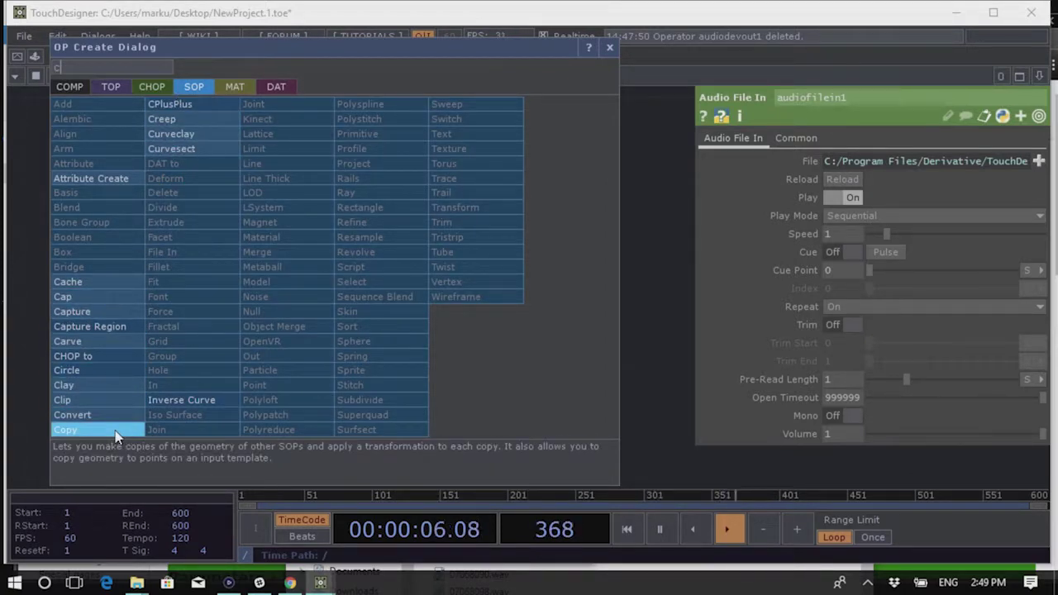
{"action": "left_click", "coordinate": [107, 371]}
{"action": "left_click", "coordinate": [305, 266]}
{"action": "scroll", "coordinate": [314, 262], "scroll_direction": "up", "scroll_amount": 3}
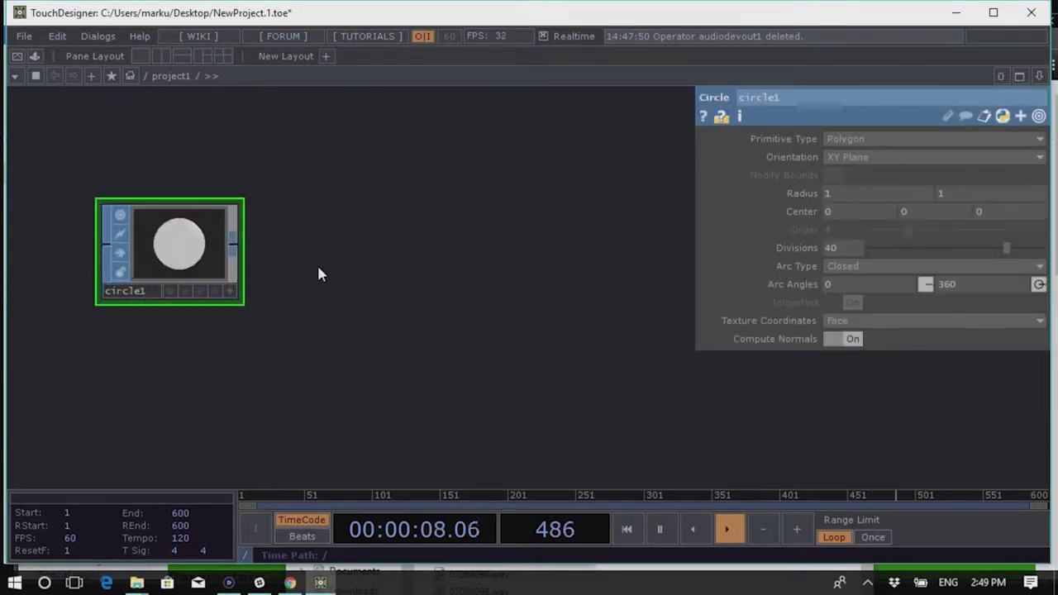
{"action": "key", "text": "Tab"}
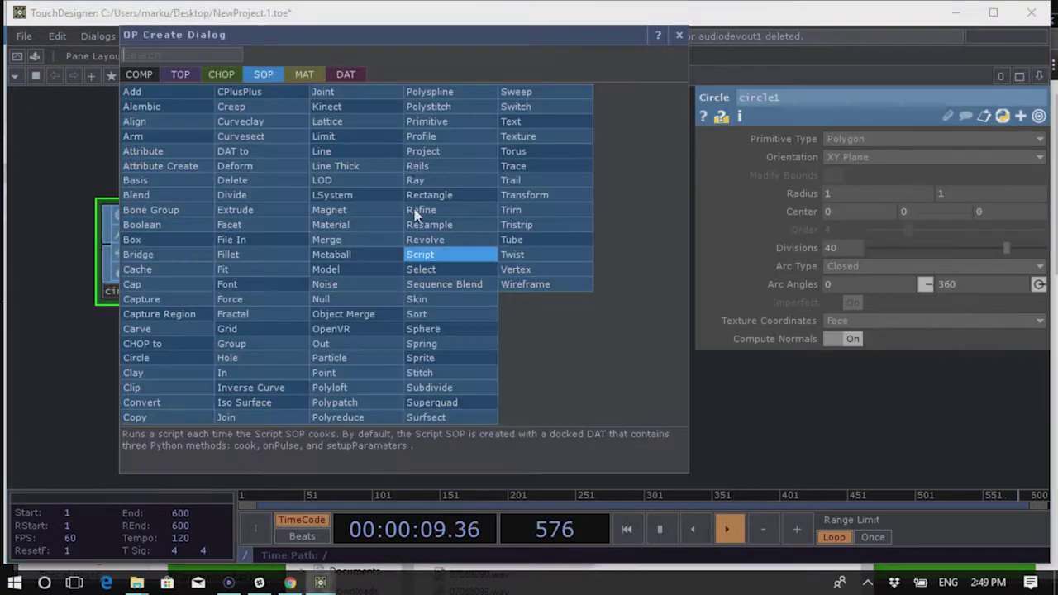
{"action": "left_click", "coordinate": [221, 74]}
{"action": "type", "text": "sop"}
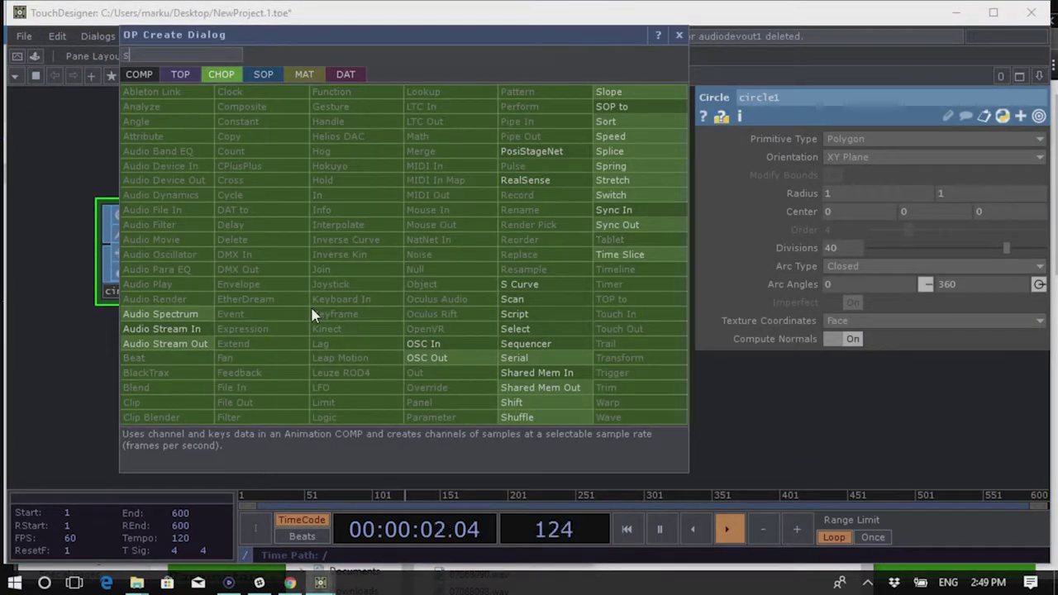
{"action": "left_click", "coordinate": [611, 94]}
{"action": "left_click", "coordinate": [481, 195]}
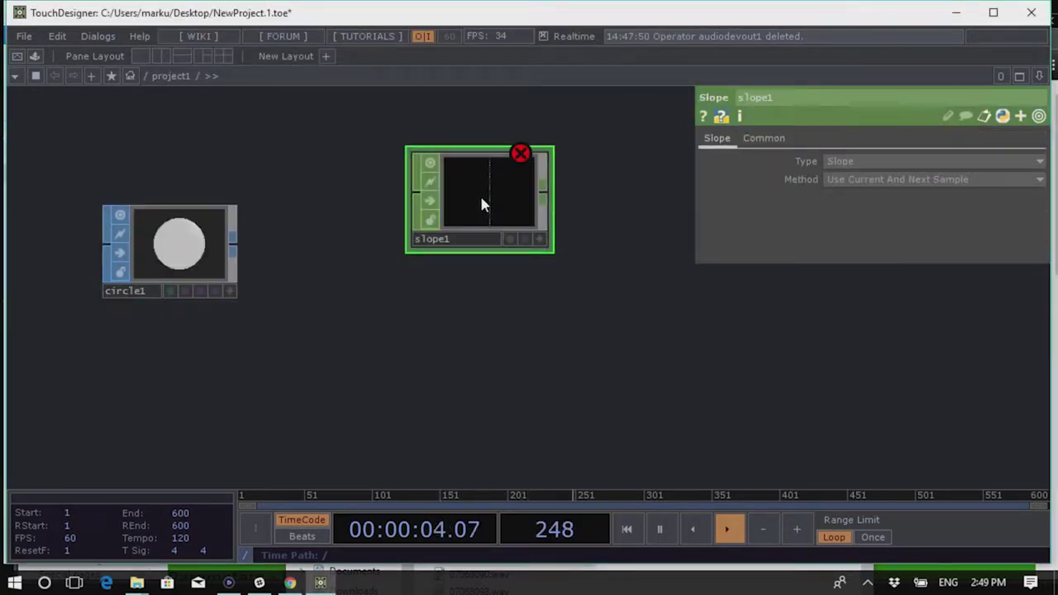
{"action": "key", "text": "Delete"}
Create a SOP to CHOP beside the circle and assign circle1 as its source SOP
{"action": "key", "text": "Tab"}
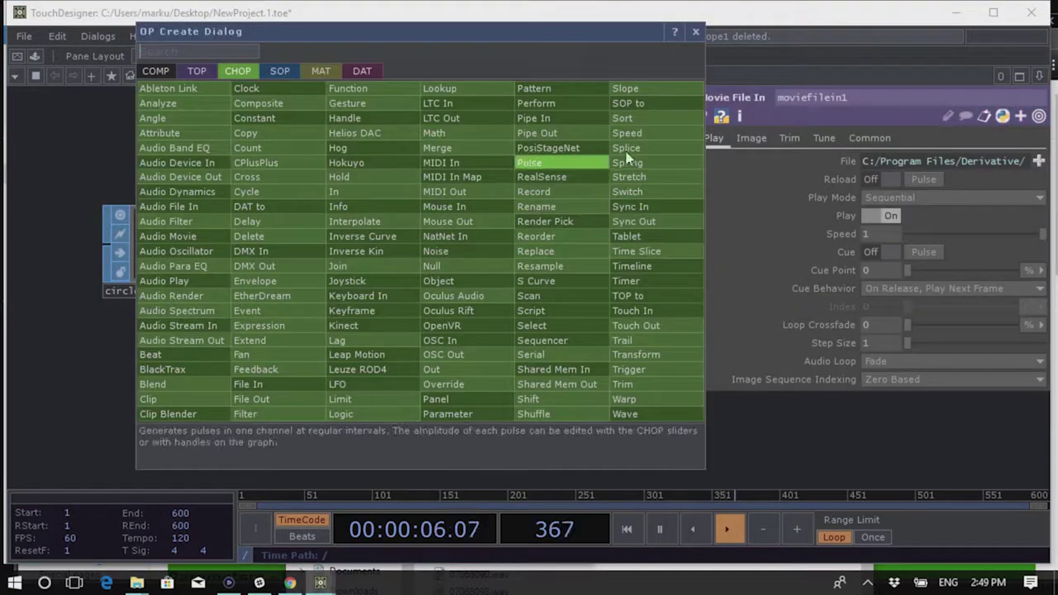
{"action": "left_click", "coordinate": [649, 106]}
{"action": "left_click", "coordinate": [345, 264]}
{"action": "left_click_drag", "start_coordinate": [162, 257], "coordinate": [322, 268]}
{"action": "scroll", "coordinate": [326, 273], "scroll_direction": "up", "scroll_amount": 5}
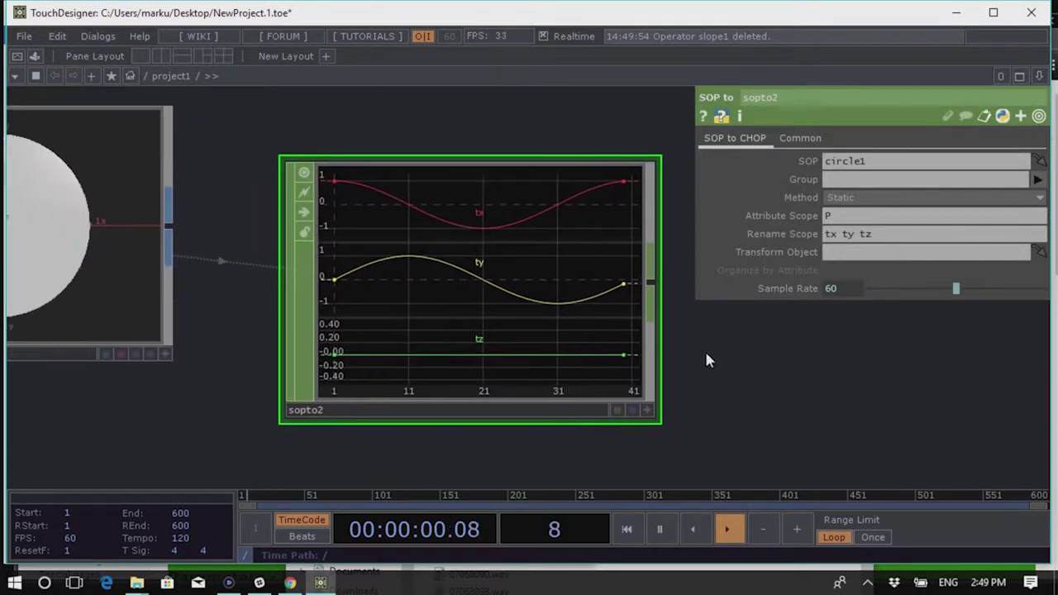
{"action": "scroll", "coordinate": [704, 349], "scroll_direction": "down", "scroll_amount": 3}
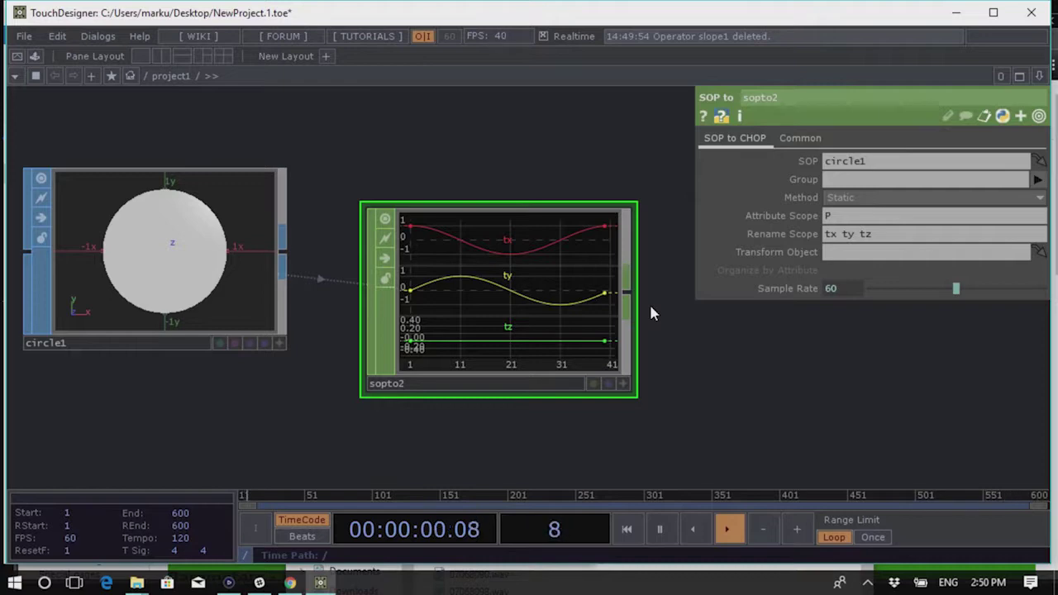
Delete the Circle SOP and the SOP to CHOP that samples it
{"action": "scroll", "coordinate": [441, 336], "scroll_direction": "down", "scroll_amount": 4}
{"action": "left_click_drag", "start_coordinate": [588, 414], "coordinate": [285, 240]}
{"action": "key", "text": "Delete"}
Select every remaining operator in project1 and delete them all to empty the network
{"action": "key", "text": "h"}
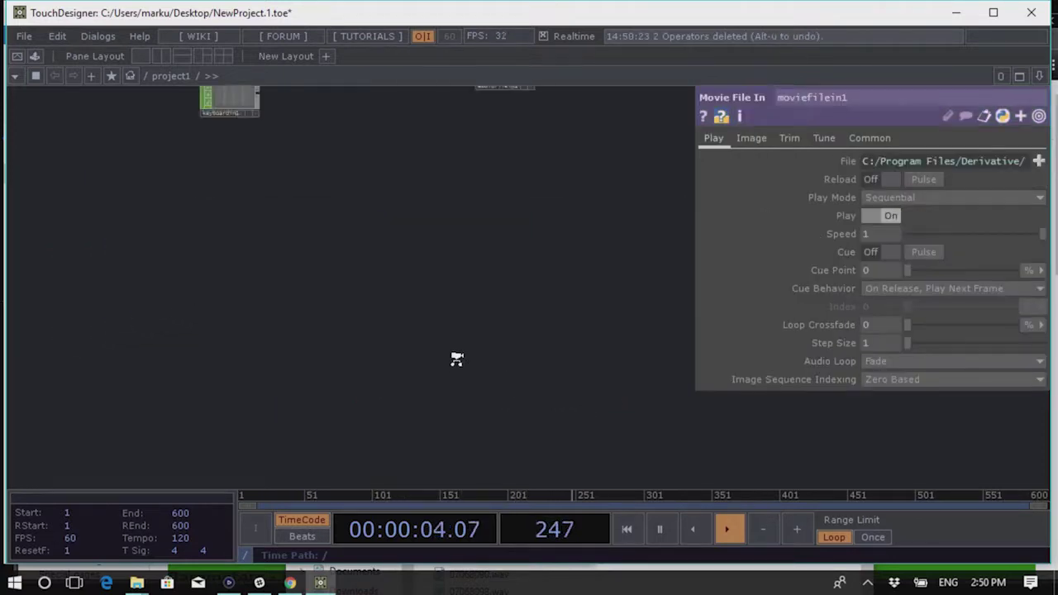
{"action": "key", "text": "ctrl+a"}
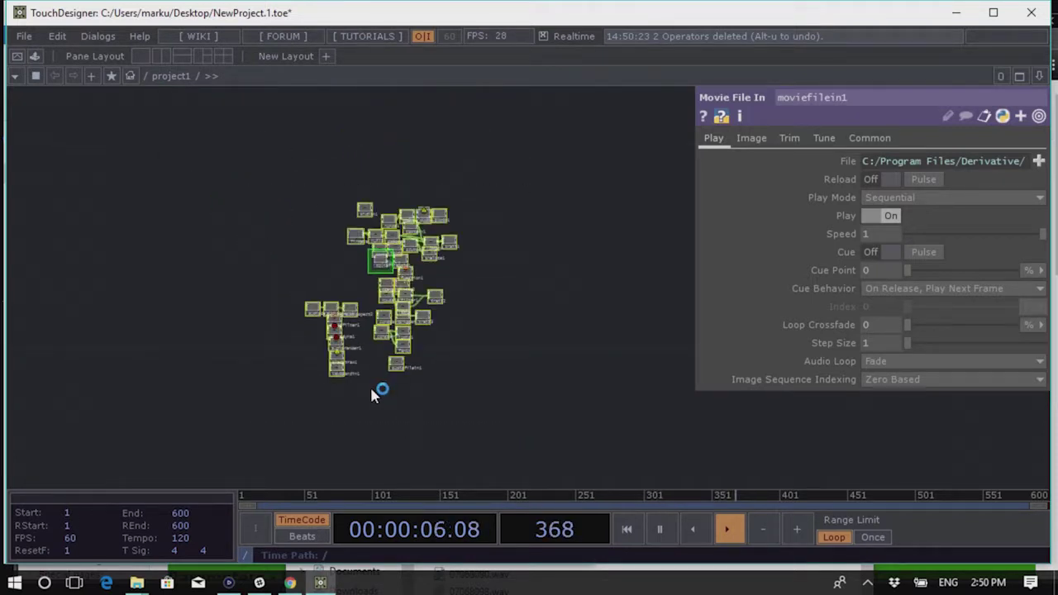
{"action": "key", "text": "ctrl+c"}
{"action": "key", "text": "ctrl+v"}
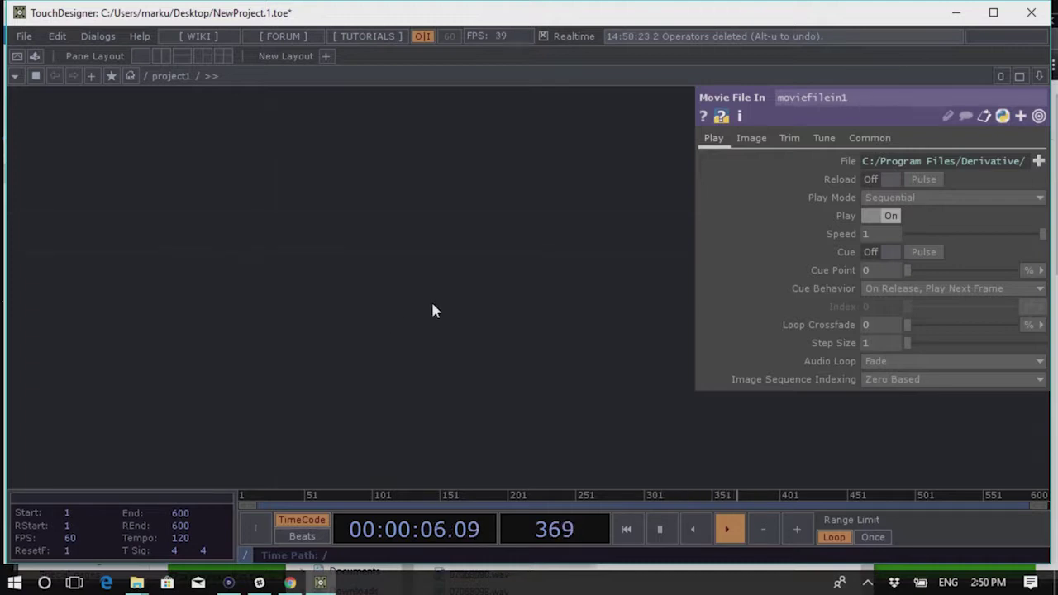
{"action": "scroll", "coordinate": [415, 254], "scroll_direction": "down", "scroll_amount": 3}
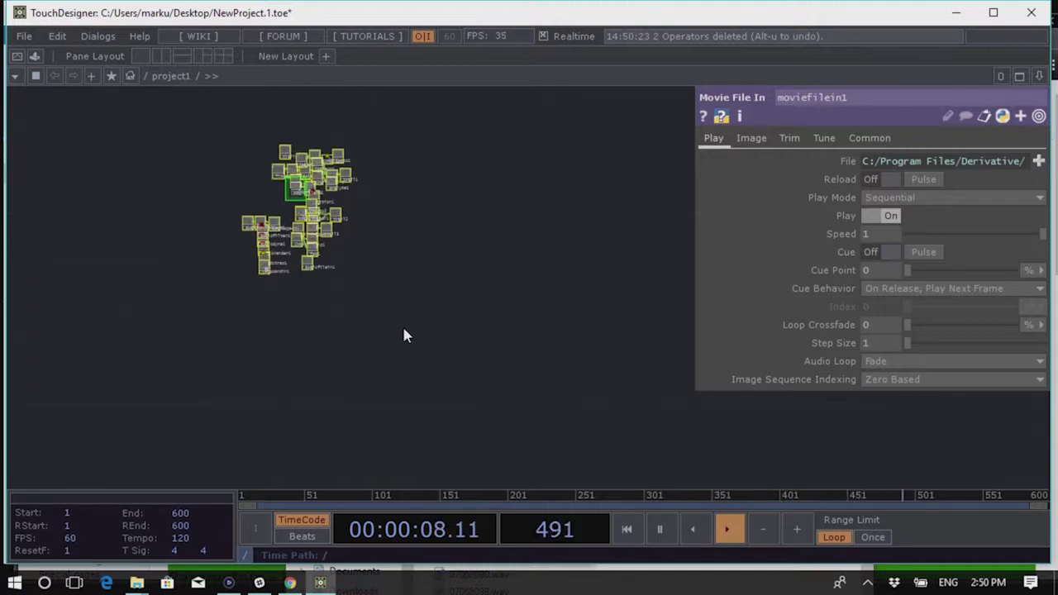
{"action": "key", "text": "Delete"}
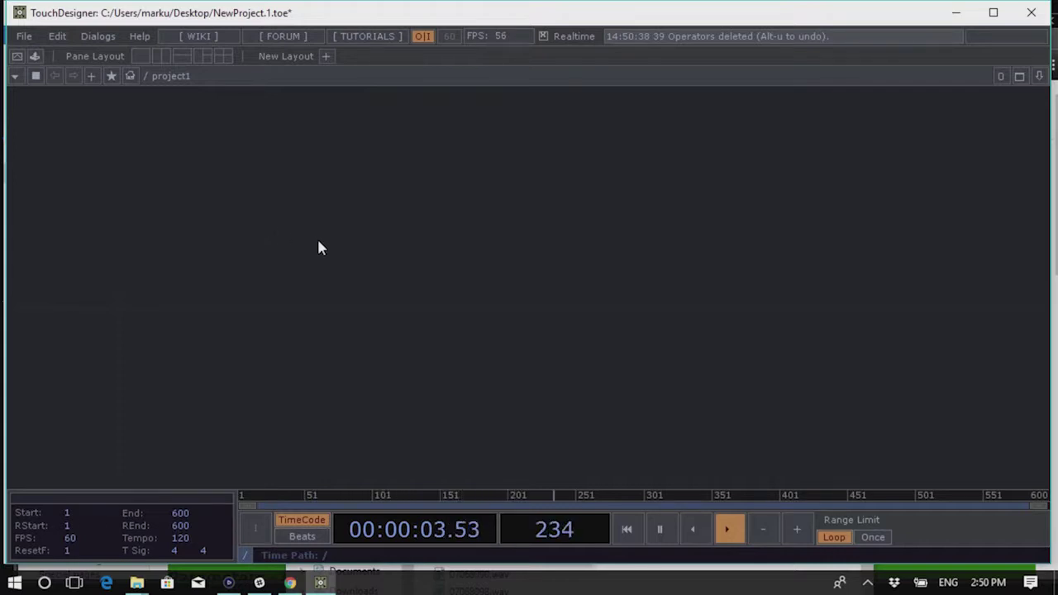
Review the available COMP operators without creating any, and maximize the TouchDesigner window
{"action": "key", "text": "Tab"}
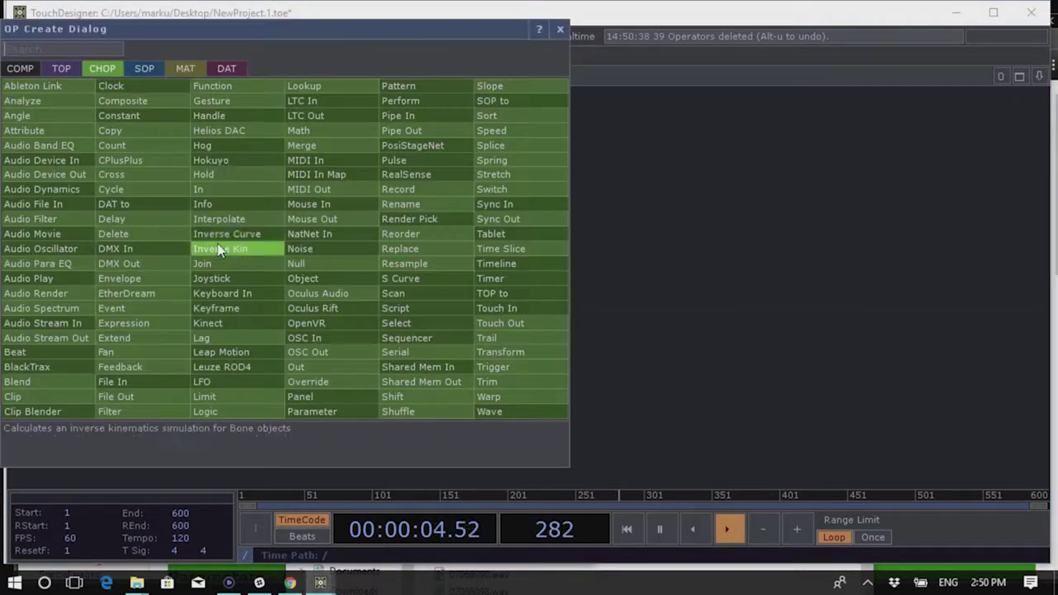
{"action": "left_click", "coordinate": [36, 71]}
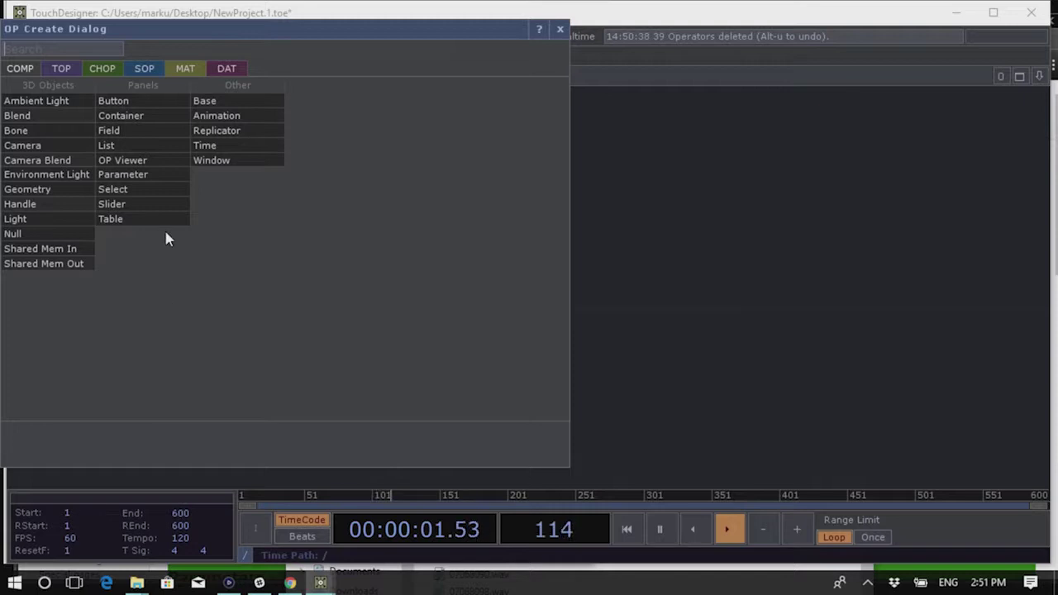
{"action": "left_click", "coordinate": [633, 276]}
{"action": "key", "text": "Tab"}
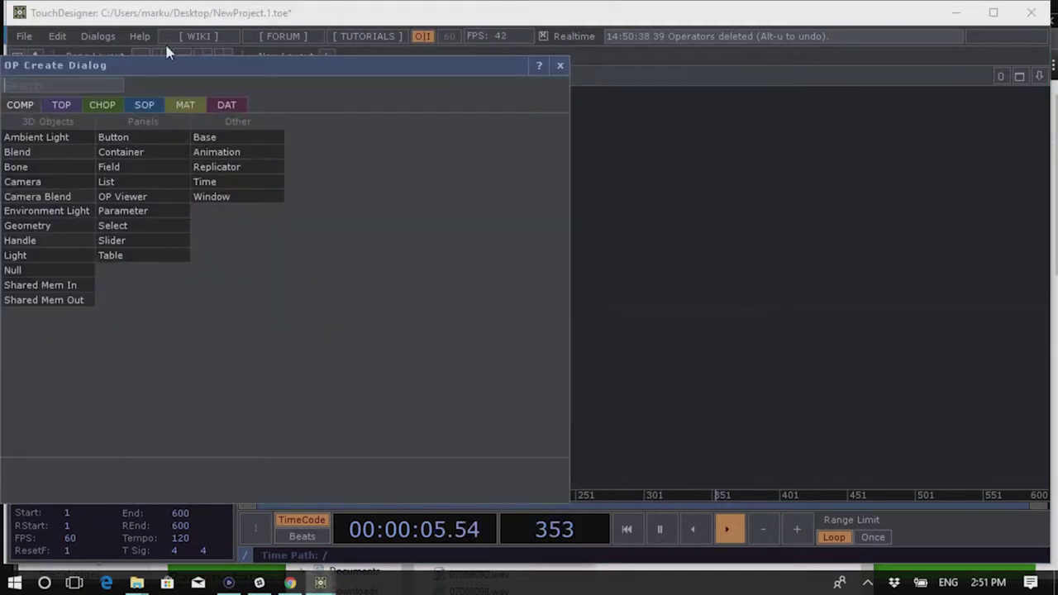
{"action": "left_click_drag", "start_coordinate": [170, 70], "coordinate": [200, 30]}
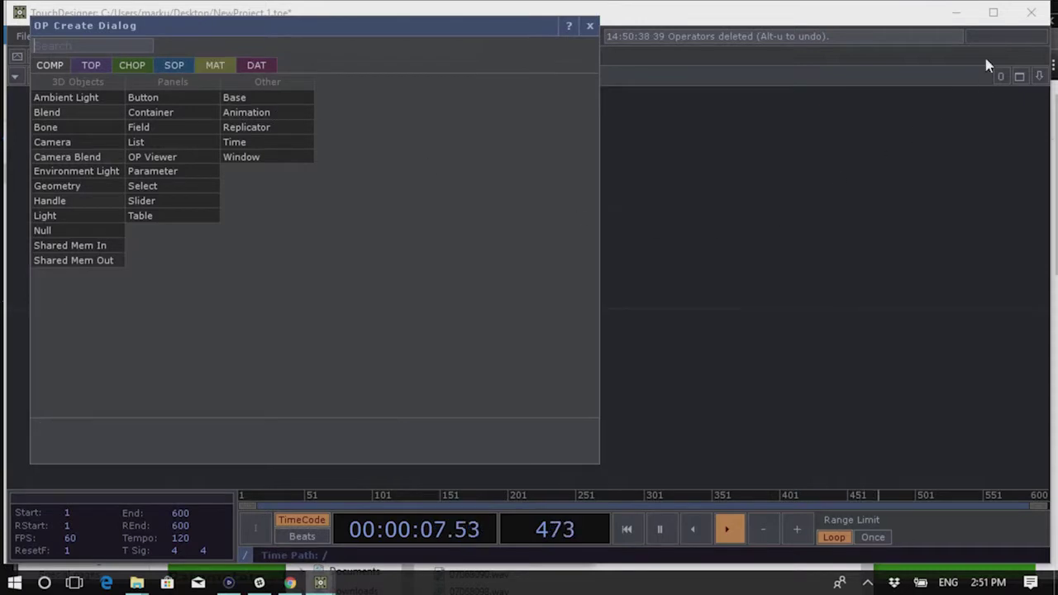
{"action": "left_click", "coordinate": [992, 13]}
Create a Slider COMP in the empty network and reposition it slightly
{"action": "key", "text": "Tab"}
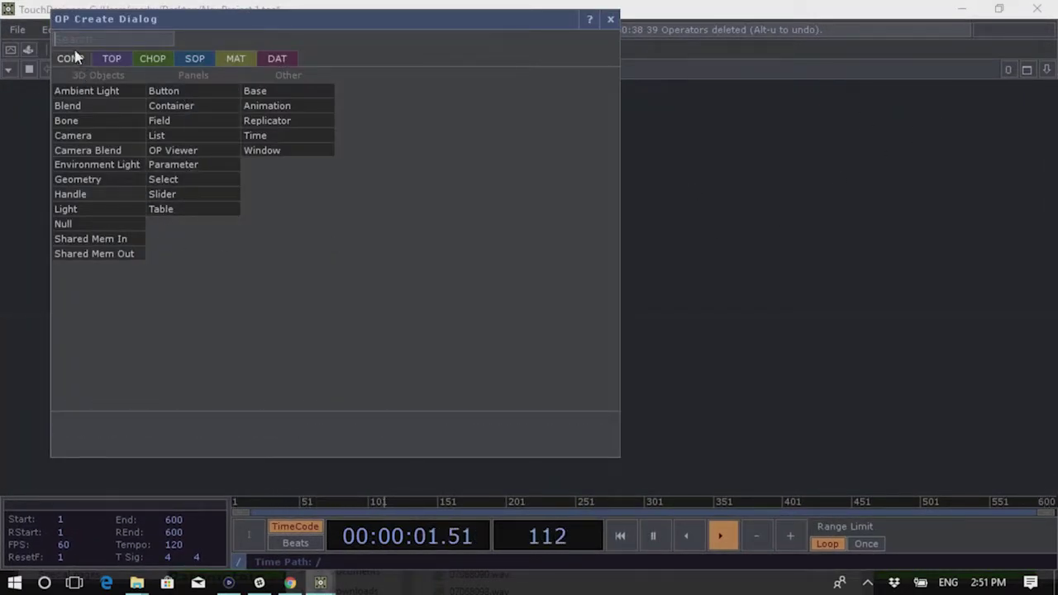
{"action": "left_click", "coordinate": [201, 198]}
{"action": "left_click", "coordinate": [90, 320]}
{"action": "scroll", "coordinate": [89, 326], "scroll_direction": "up", "scroll_amount": 3}
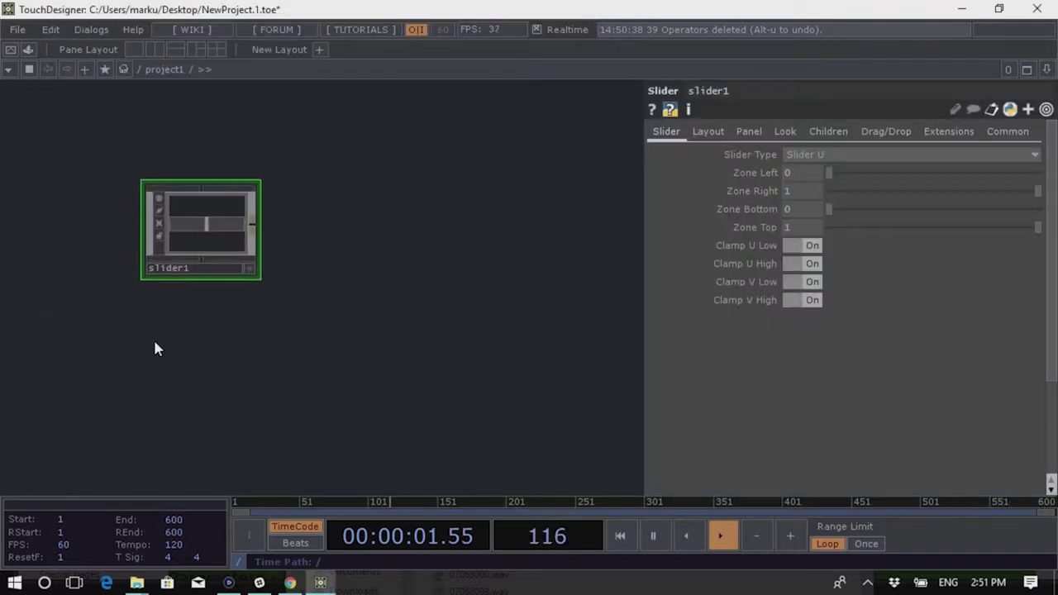
{"action": "left_click_drag", "start_coordinate": [199, 230], "coordinate": [219, 217]}
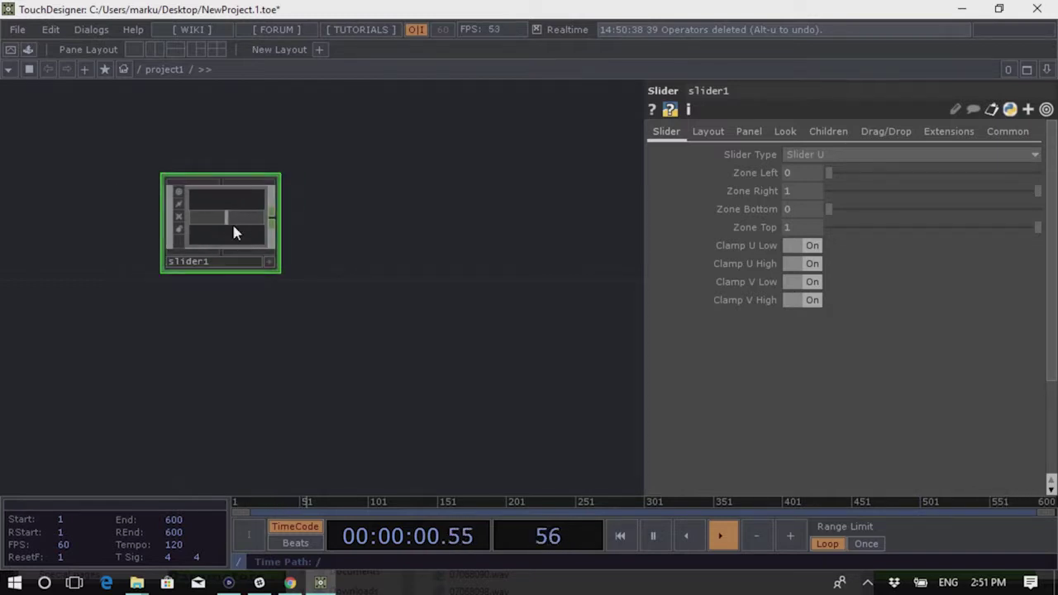
Make the Slider COMP's viewer active and slide its handle back and forth to test it
{"action": "left_click", "coordinate": [270, 266]}
{"action": "left_click_drag", "start_coordinate": [217, 222], "coordinate": [266, 227]}
{"action": "mouse_move", "coordinate": [206, 212]}
{"action": "left_mouse_down"}
{"action": "mouse_move", "coordinate": [171, 208]}
{"action": "mouse_move", "coordinate": [286, 217]}
{"action": "mouse_move", "coordinate": [196, 229]}
{"action": "mouse_move", "coordinate": [224, 223]}
{"action": "left_mouse_up"}
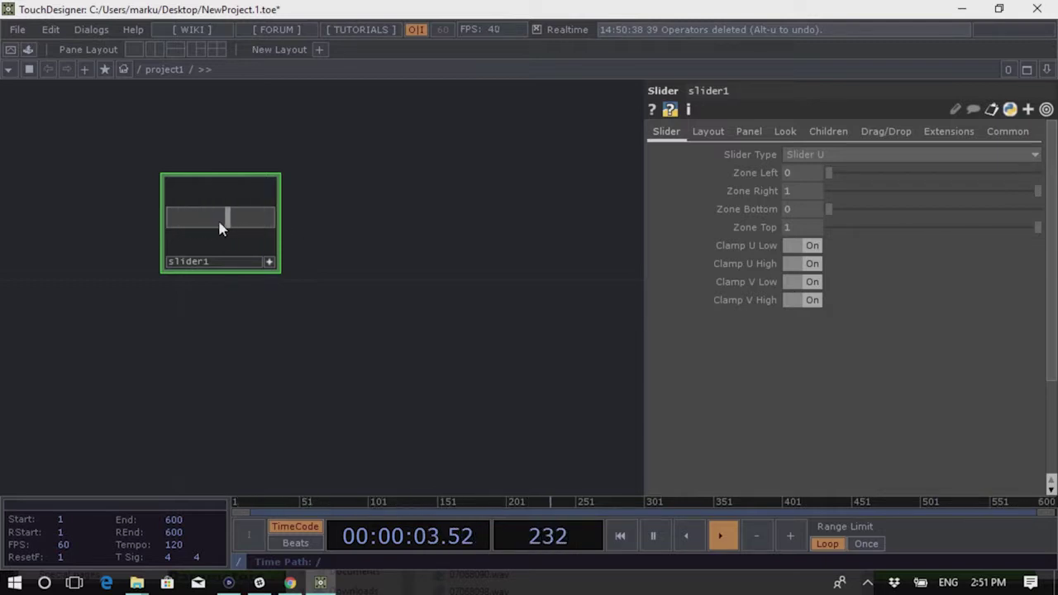
{"action": "left_click_drag", "start_coordinate": [331, 299], "coordinate": [244, 305]}
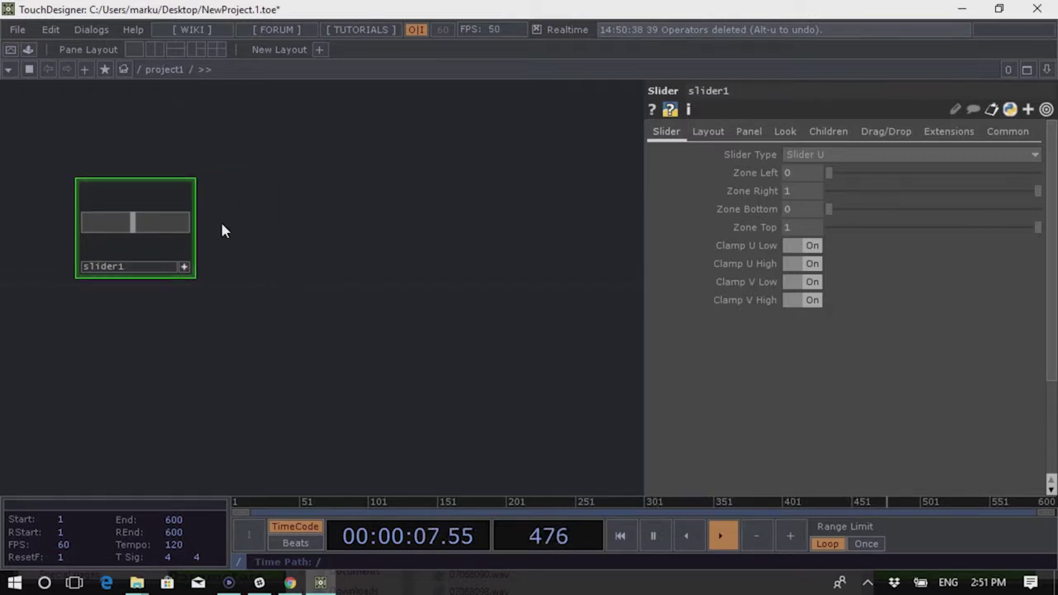
Add a Null CHOP connected to the Slider COMP's output
{"action": "mouse_move", "coordinate": [193, 223]}
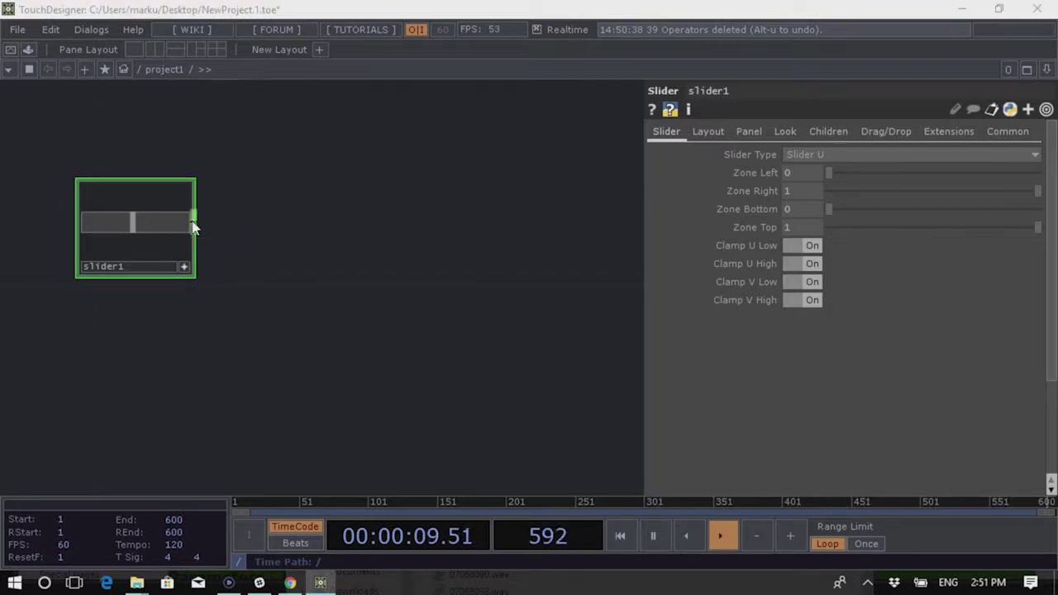
{"action": "right_click", "coordinate": [193, 224]}
{"action": "type", "text": "n"}
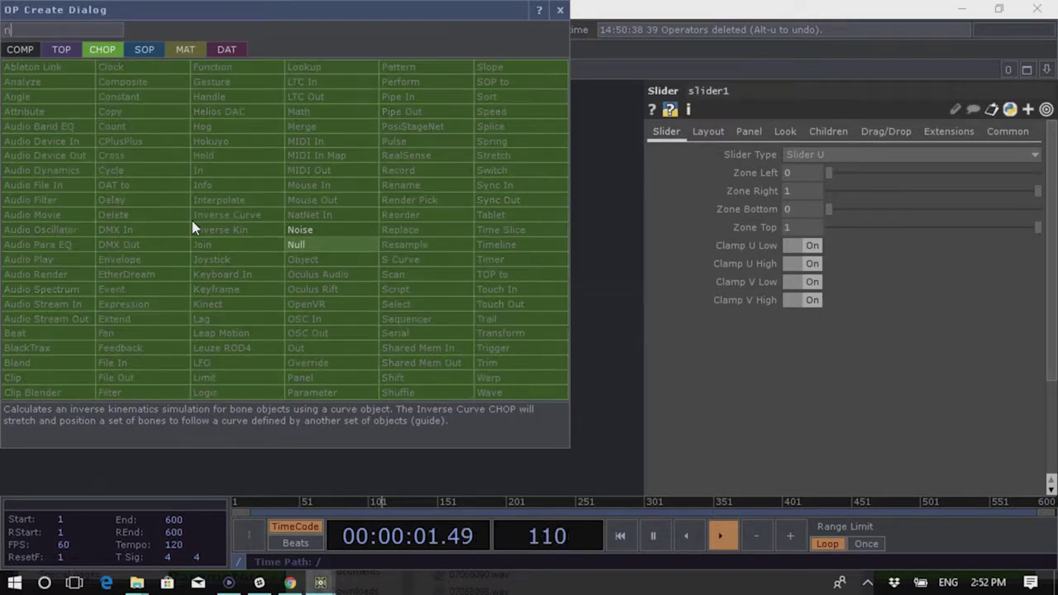
{"action": "left_click", "coordinate": [309, 246]}
{"action": "left_click", "coordinate": [321, 225]}
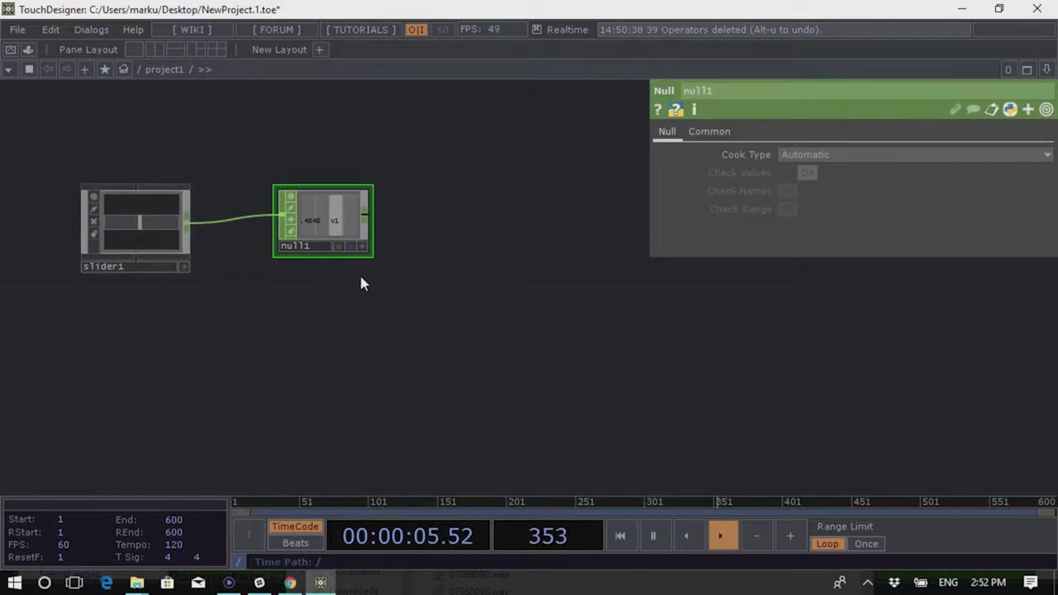
Reactivate the Slider COMP's viewer and adjust its handle to feed the Null CHOP a value of about 0.59
{"action": "left_click", "coordinate": [182, 268]}
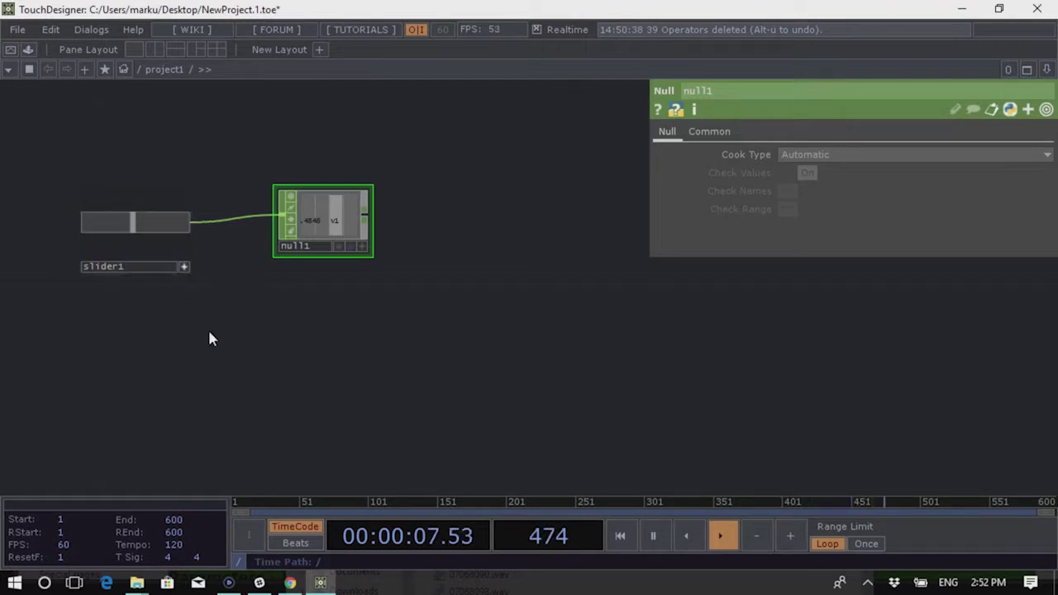
{"action": "scroll", "coordinate": [104, 257], "scroll_direction": "up", "scroll_amount": 2}
{"action": "key", "text": "h"}
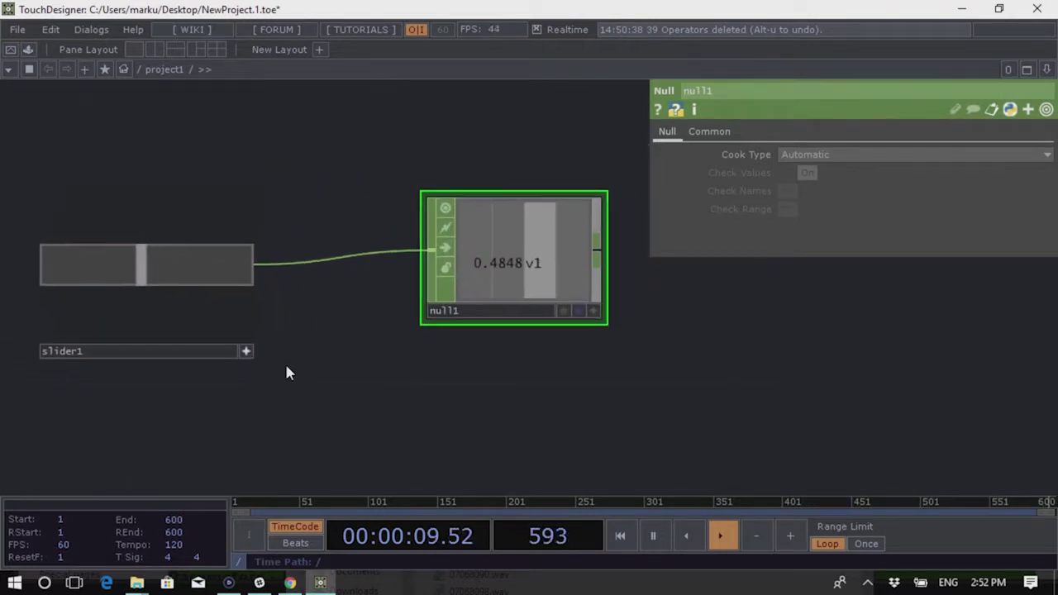
{"action": "mouse_move", "coordinate": [150, 270]}
{"action": "left_mouse_down"}
{"action": "mouse_move", "coordinate": [238, 257]}
{"action": "mouse_move", "coordinate": [73, 261]}
{"action": "mouse_move", "coordinate": [283, 248]}
{"action": "mouse_move", "coordinate": [5, 256]}
{"action": "mouse_move", "coordinate": [319, 263]}
{"action": "mouse_move", "coordinate": [189, 263]}
{"action": "mouse_move", "coordinate": [349, 279]}
{"action": "mouse_move", "coordinate": [9, 273]}
{"action": "mouse_move", "coordinate": [273, 263]}
{"action": "mouse_move", "coordinate": [25, 263]}
{"action": "mouse_move", "coordinate": [336, 276]}
{"action": "mouse_move", "coordinate": [7, 273]}
{"action": "mouse_move", "coordinate": [371, 289]}
{"action": "mouse_move", "coordinate": [5, 259]}
{"action": "mouse_move", "coordinate": [321, 266]}
{"action": "mouse_move", "coordinate": [146, 276]}
{"action": "mouse_move", "coordinate": [123, 142]}
{"action": "mouse_move", "coordinate": [94, 290]}
{"action": "mouse_move", "coordinate": [142, 263]}
{"action": "left_mouse_up"}
{"action": "left_click_drag", "start_coordinate": [279, 238], "coordinate": [154, 267]}
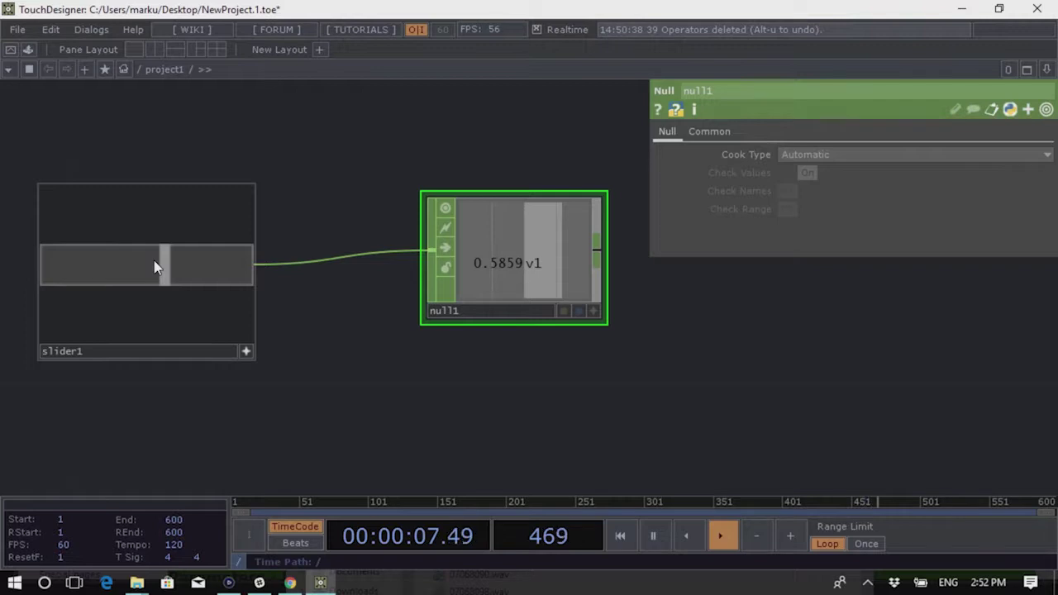
Set the layout height of slider1 to 100 so its panel is square
{"action": "left_click_drag", "start_coordinate": [361, 404], "coordinate": [392, 389]}
{"action": "left_click_drag", "start_coordinate": [247, 340], "coordinate": [244, 327]}
{"action": "right_click_drag", "start_coordinate": [324, 373], "coordinate": [27, 147]}
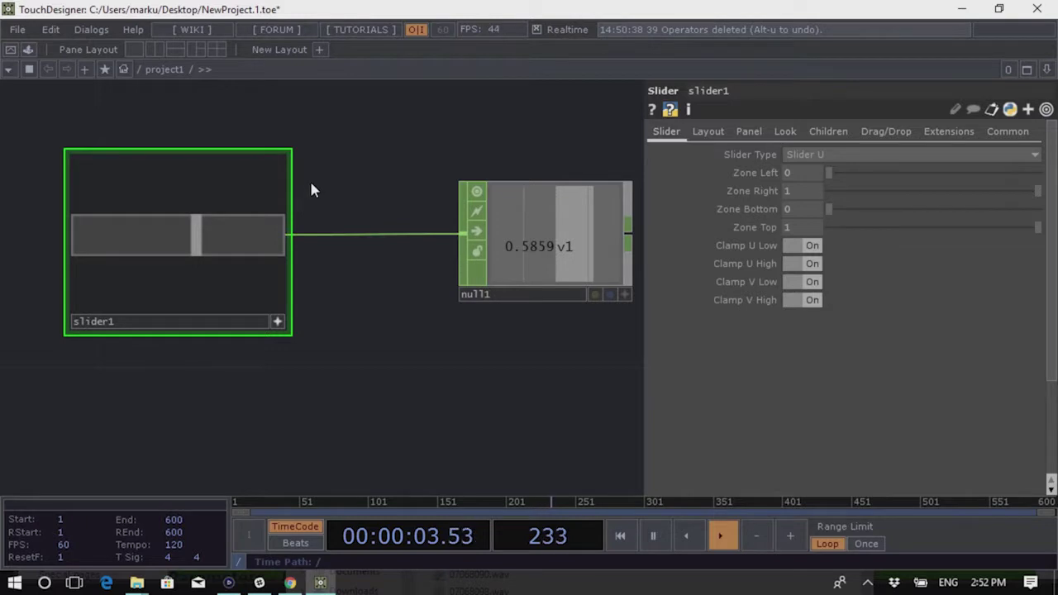
{"action": "left_click", "coordinate": [712, 132]}
{"action": "left_click_drag", "start_coordinate": [254, 208], "coordinate": [256, 205]}
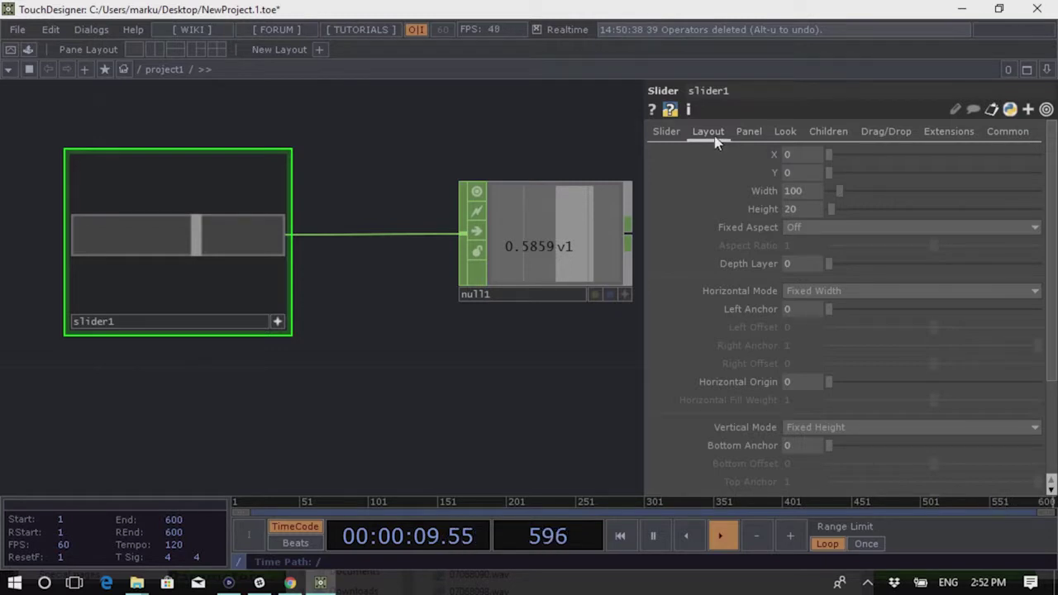
{"action": "left_click", "coordinate": [808, 211]}
{"action": "type", "text": "100"}
{"action": "key", "text": "Return"}
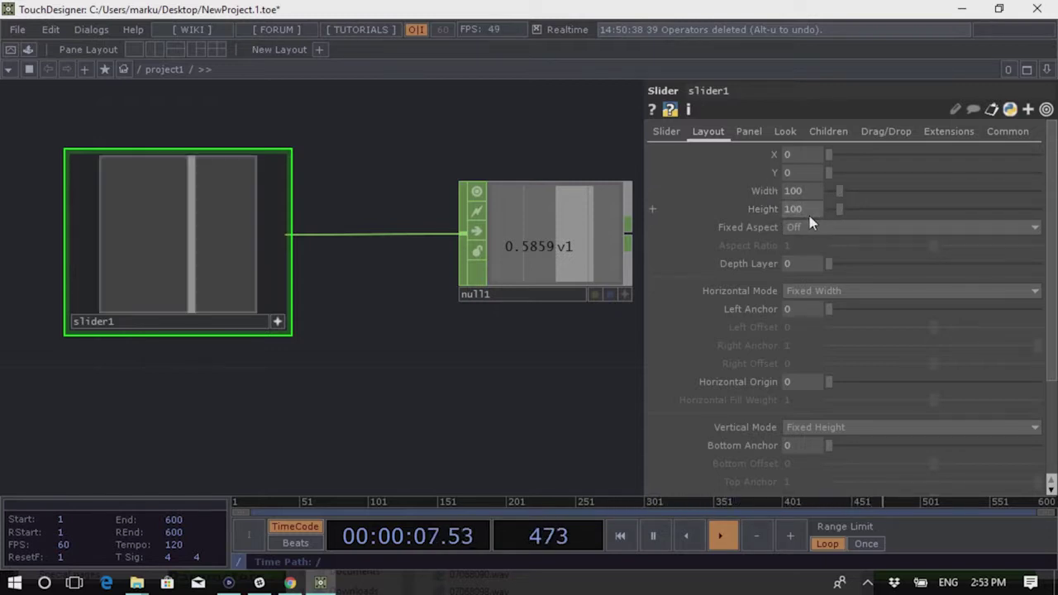
Move the bar of the square slider1 horizontally to test how it responds
{"action": "left_click_drag", "start_coordinate": [200, 231], "coordinate": [168, 268]}
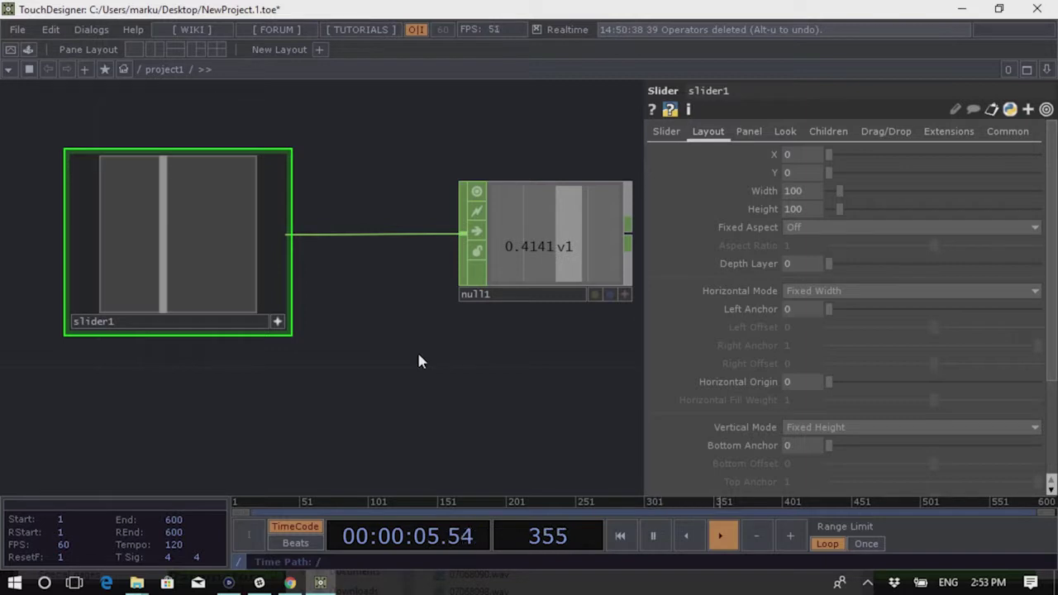
{"action": "left_click_drag", "start_coordinate": [189, 241], "coordinate": [186, 267]}
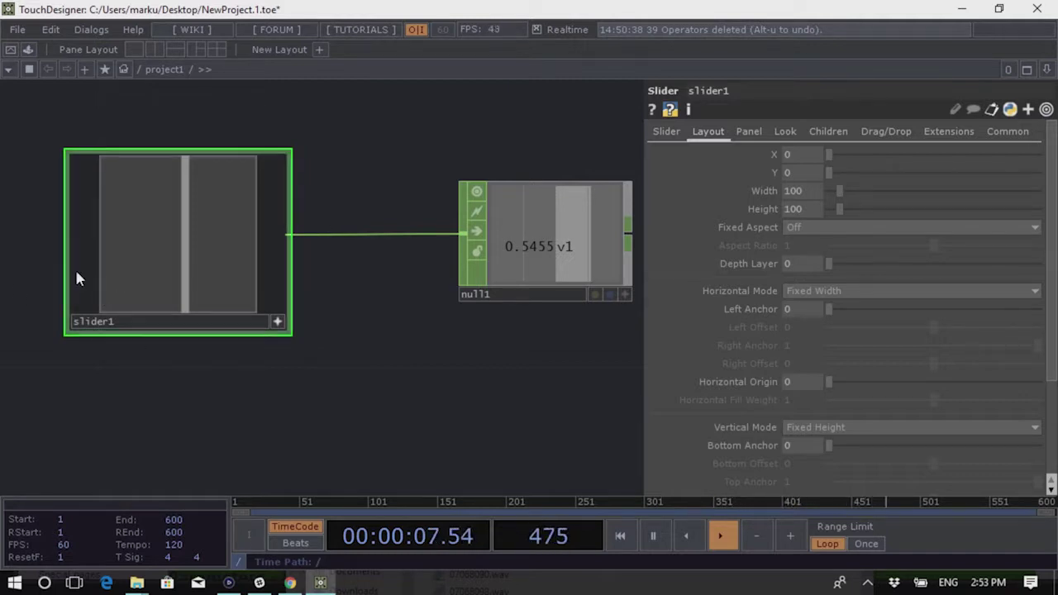
{"action": "scroll", "coordinate": [153, 238], "scroll_direction": "up", "scroll_amount": 2}
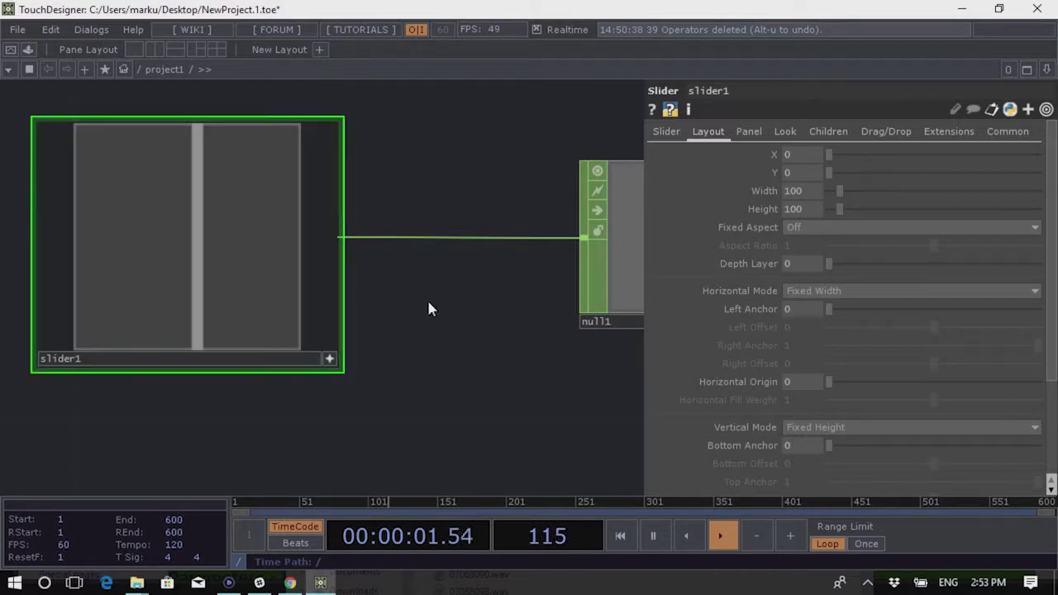
Enter slider1's internal network and examine the panel1, out1 and knob operators
{"action": "key", "text": "i"}
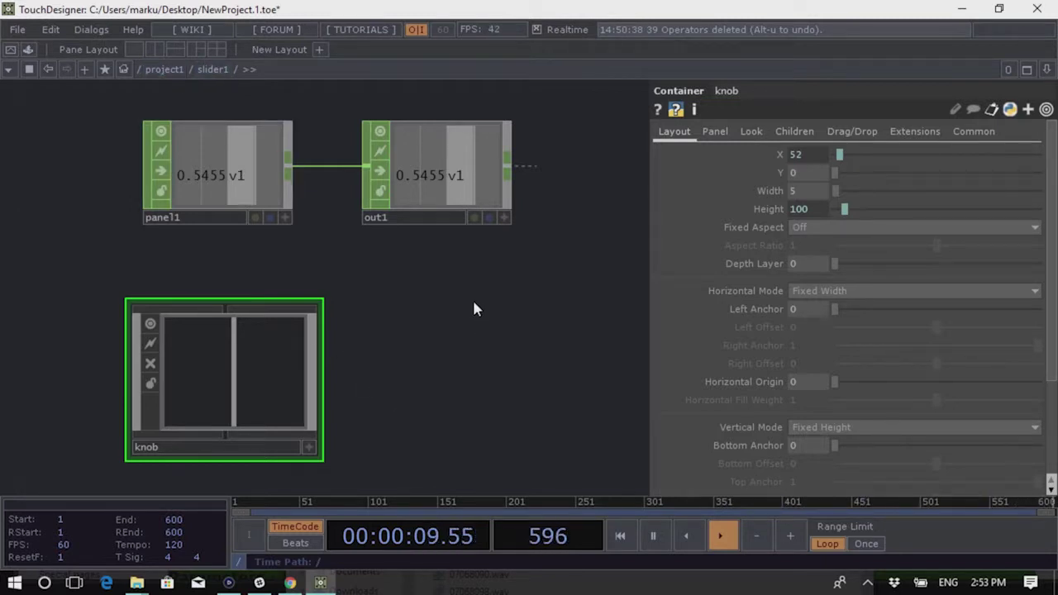
{"action": "left_click_drag", "start_coordinate": [345, 446], "coordinate": [81, 479]}
{"action": "scroll", "coordinate": [272, 293], "scroll_direction": "down", "scroll_amount": 3}
{"action": "scroll", "coordinate": [279, 397], "scroll_direction": "up", "scroll_amount": 4}
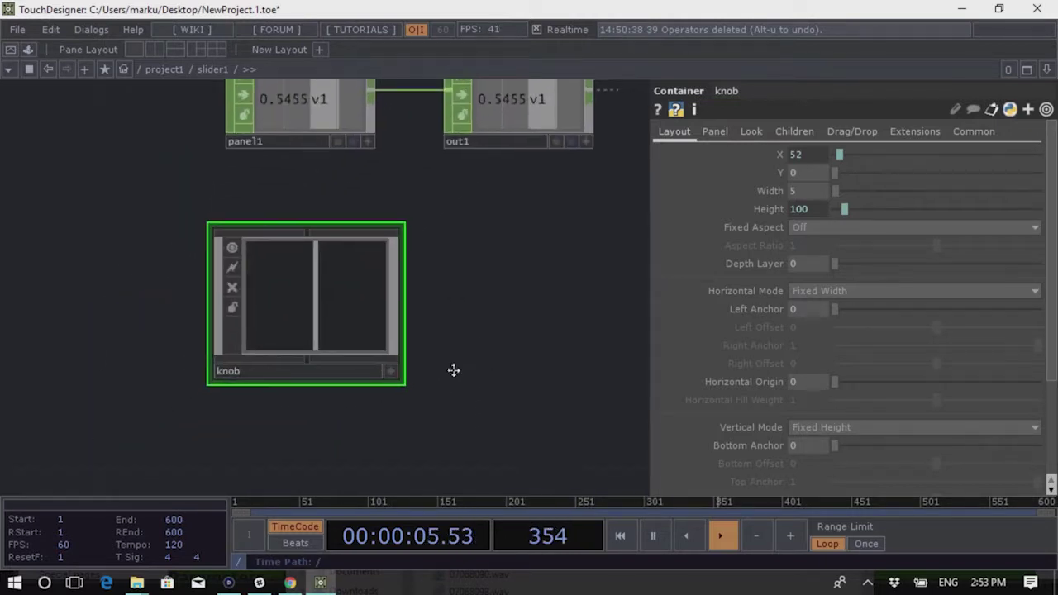
{"action": "left_click_drag", "start_coordinate": [476, 244], "coordinate": [116, 428]}
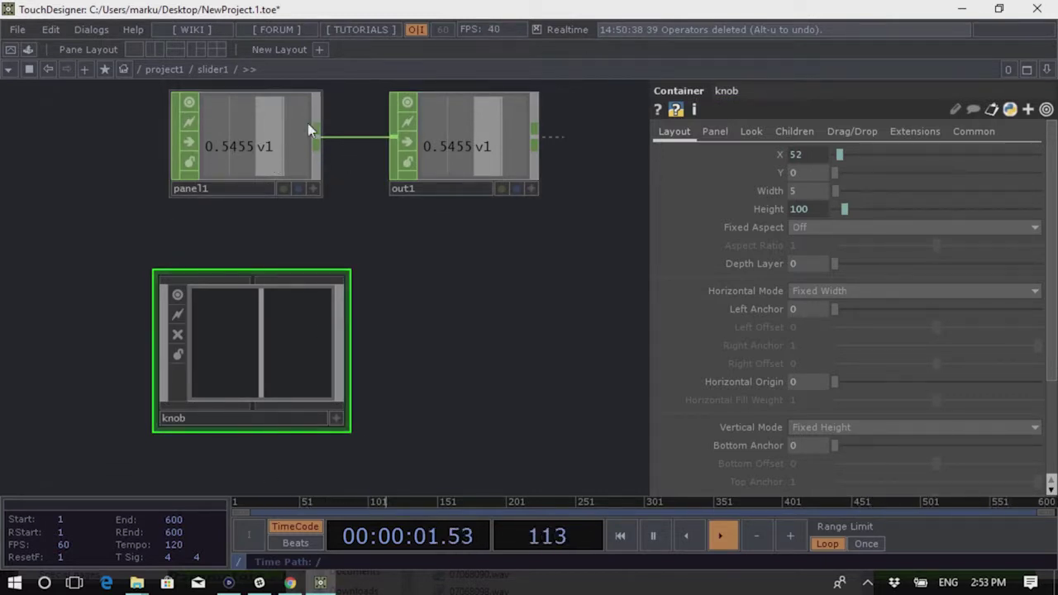
{"action": "scroll", "coordinate": [203, 138], "scroll_direction": "up", "scroll_amount": 3}
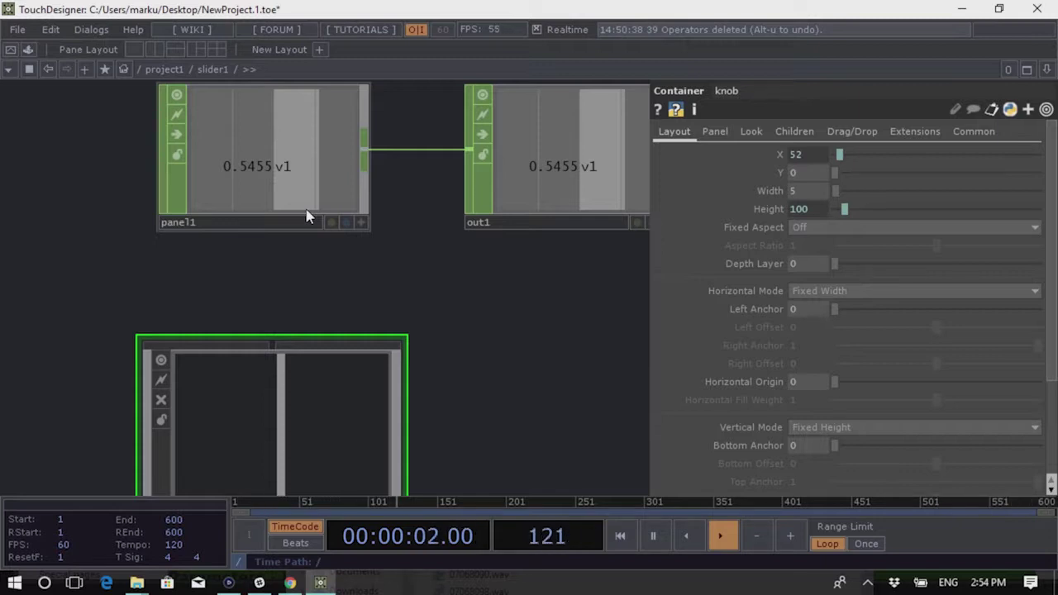
{"action": "left_click_drag", "start_coordinate": [500, 347], "coordinate": [439, 253]}
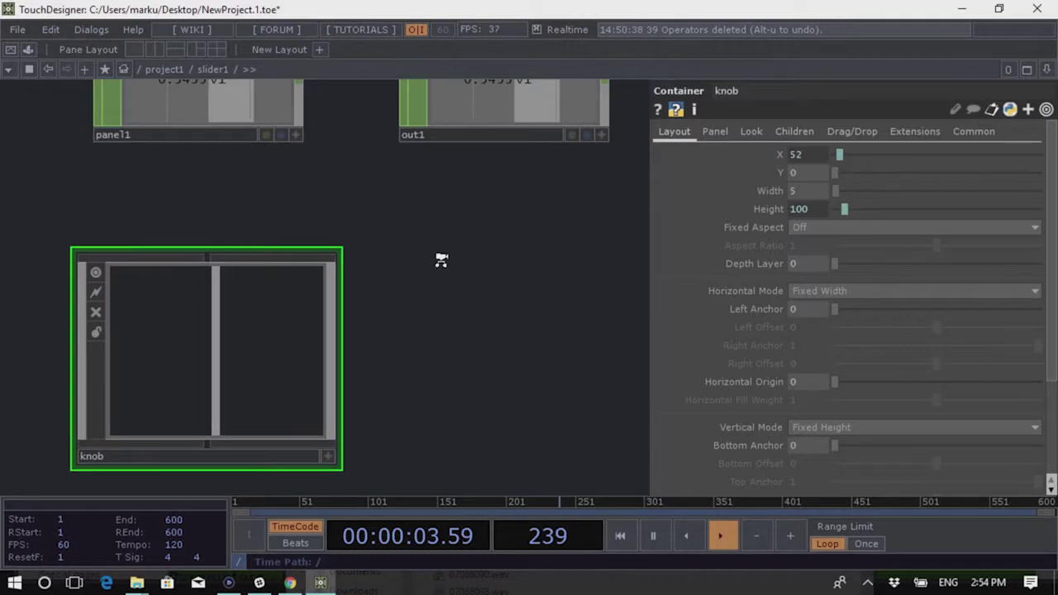
{"action": "scroll", "coordinate": [438, 253], "scroll_direction": "down", "scroll_amount": 2}
{"action": "left_click_drag", "start_coordinate": [502, 278], "coordinate": [510, 314]}
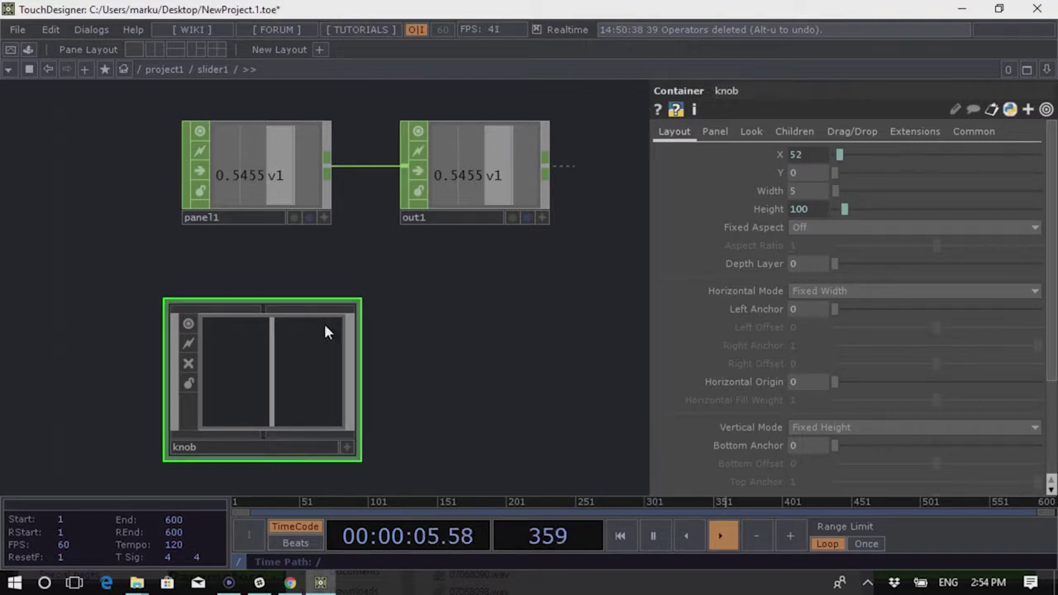
Replace the knob container's height expression parent().height with the constant value 5
{"action": "left_click", "coordinate": [803, 210]}
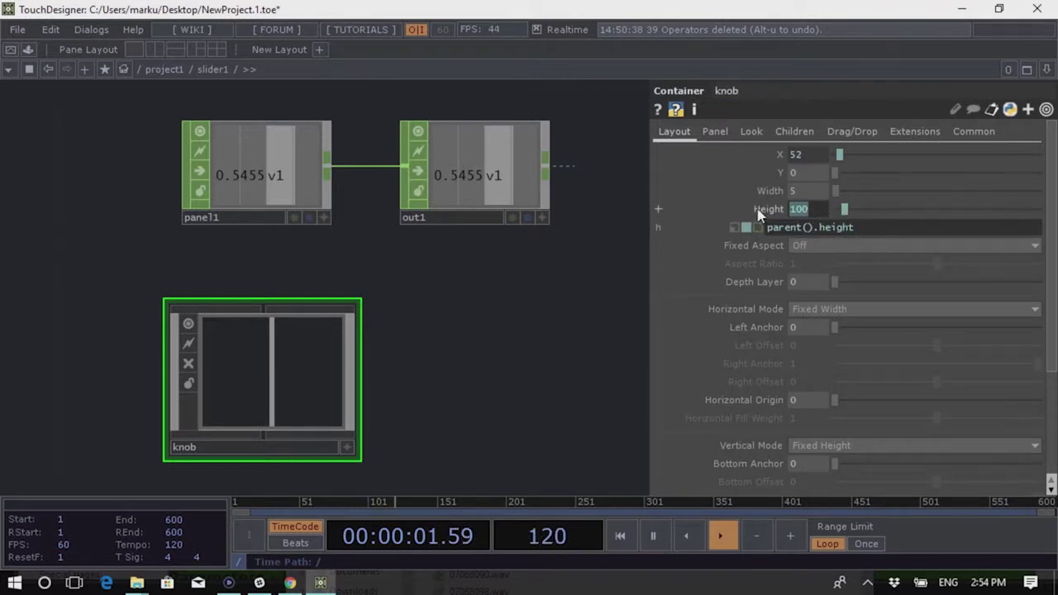
{"action": "left_click", "coordinate": [774, 212]}
{"action": "left_click", "coordinate": [772, 210]}
{"action": "left_click", "coordinate": [772, 211]}
{"action": "left_click", "coordinate": [824, 213]}
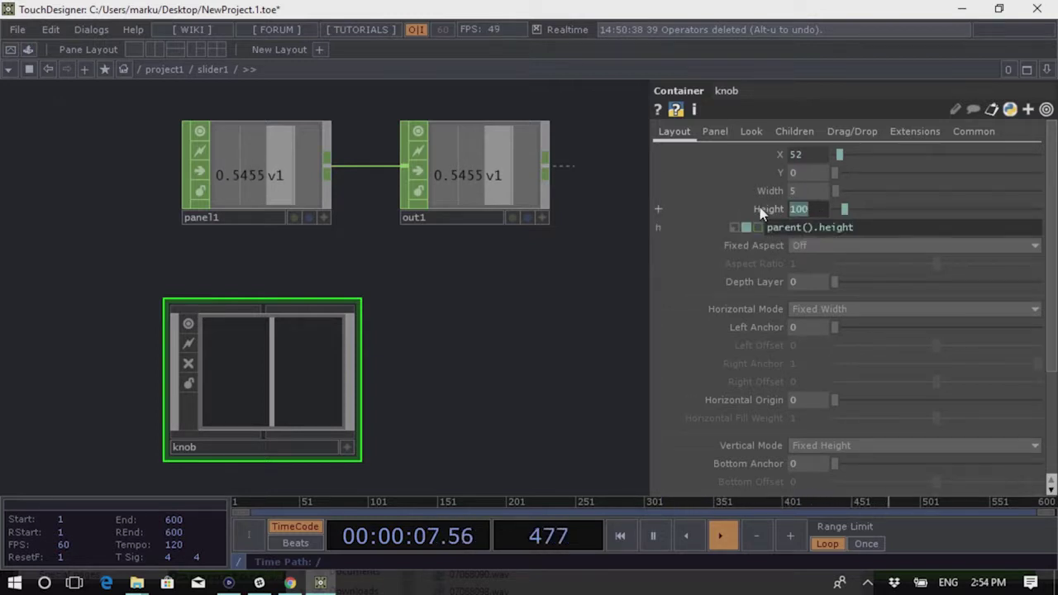
{"action": "left_click", "coordinate": [791, 207]}
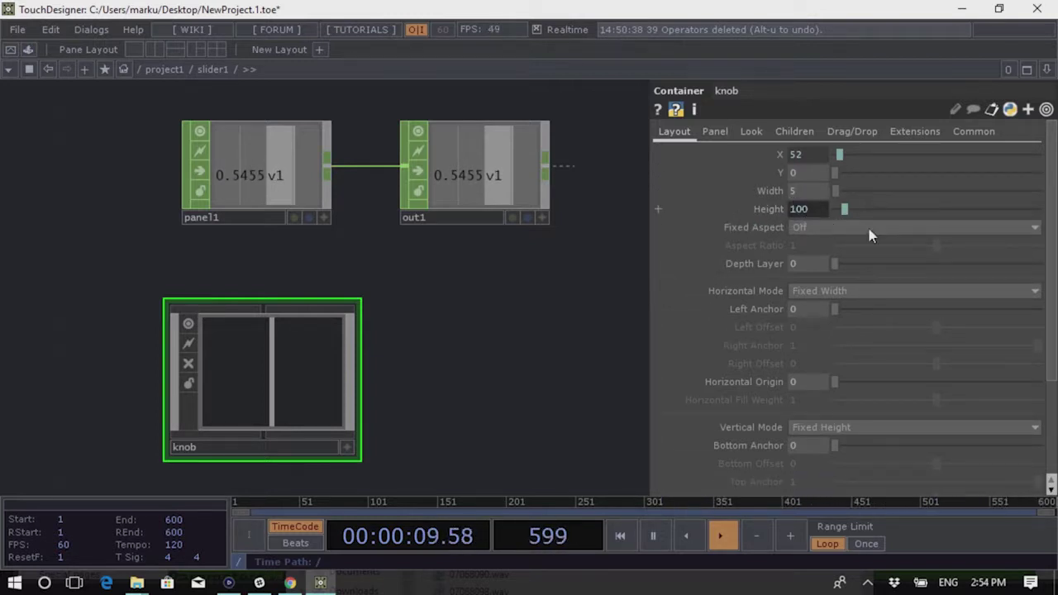
{"action": "left_click", "coordinate": [768, 209]}
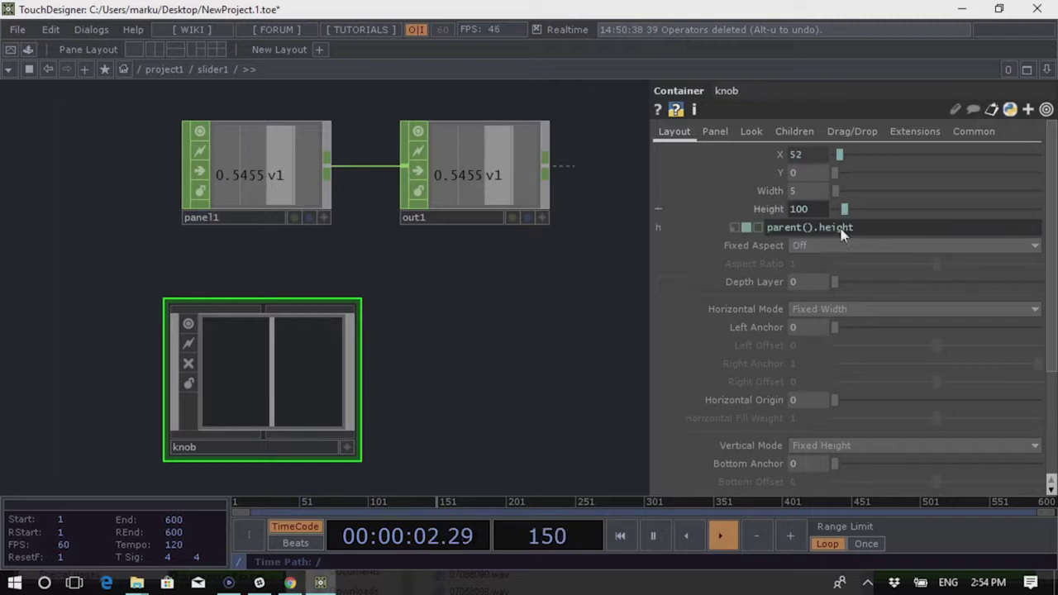
{"action": "left_click", "coordinate": [770, 213]}
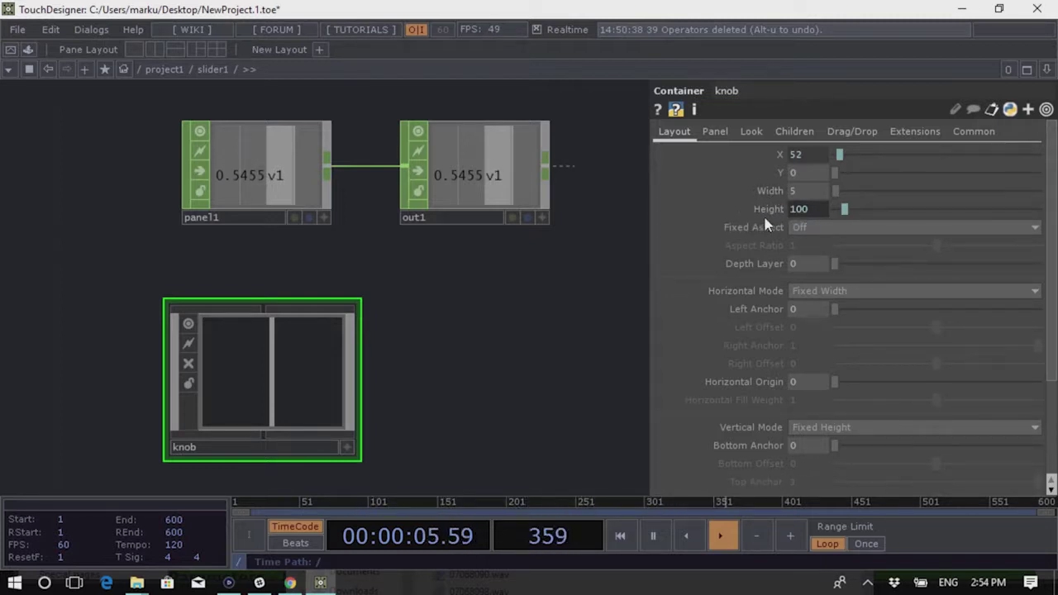
{"action": "left_click", "coordinate": [770, 213]}
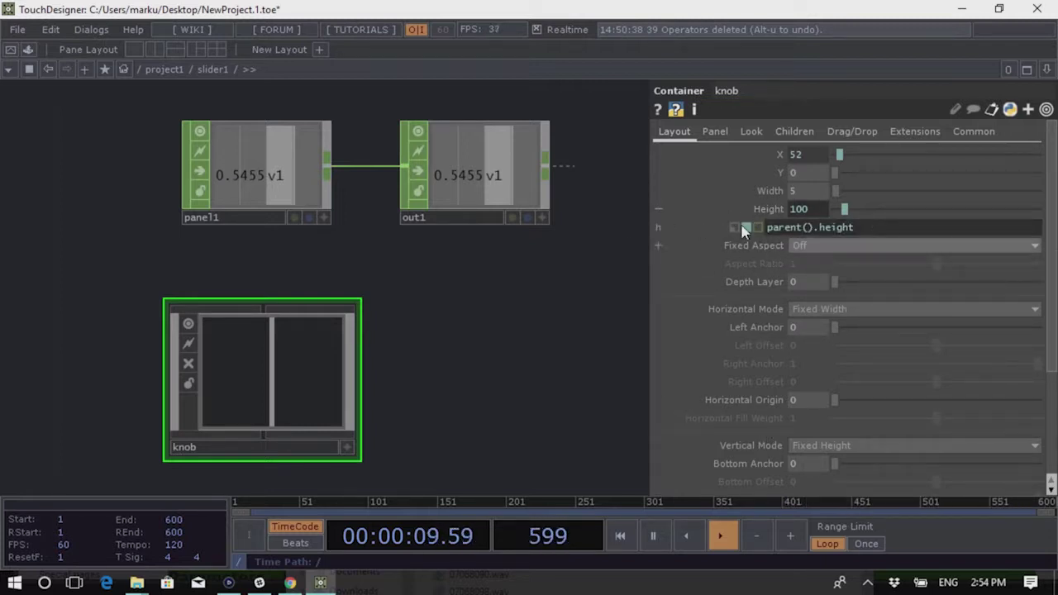
{"action": "left_click", "coordinate": [875, 232]}
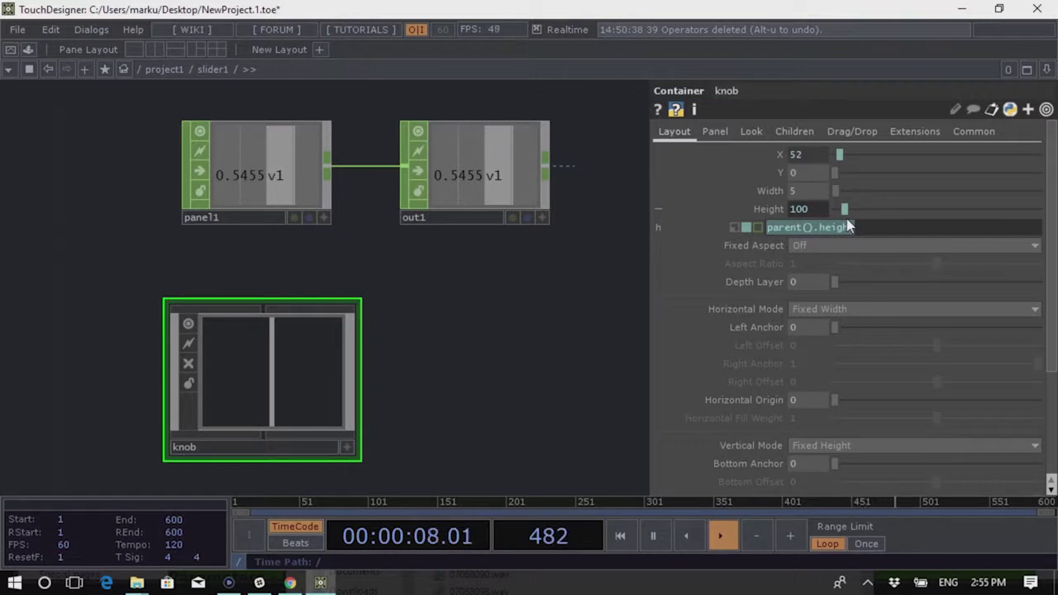
{"action": "type", "text": "5"}
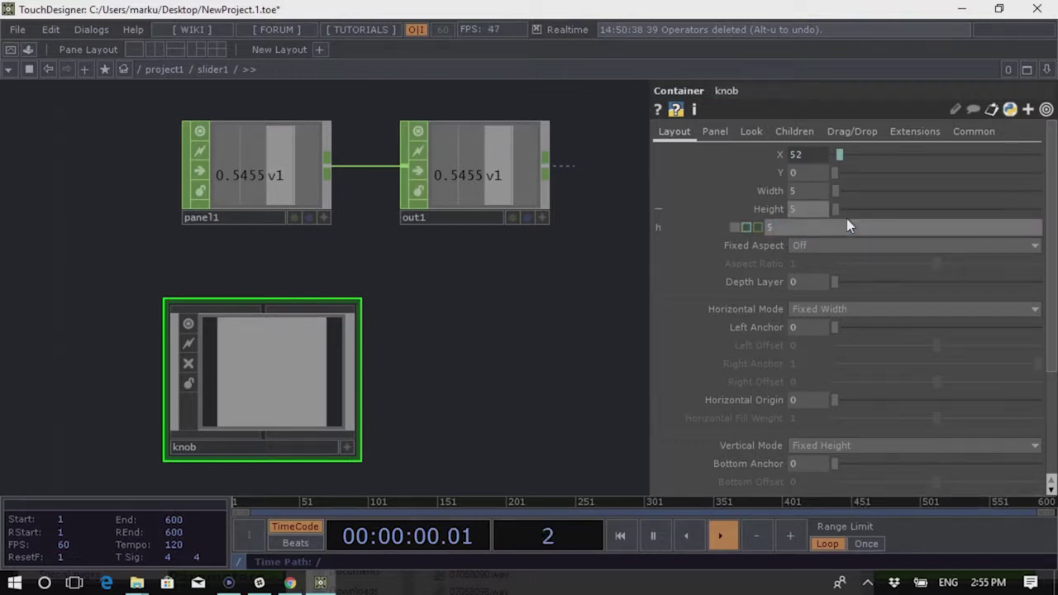
{"action": "left_click", "coordinate": [797, 209]}
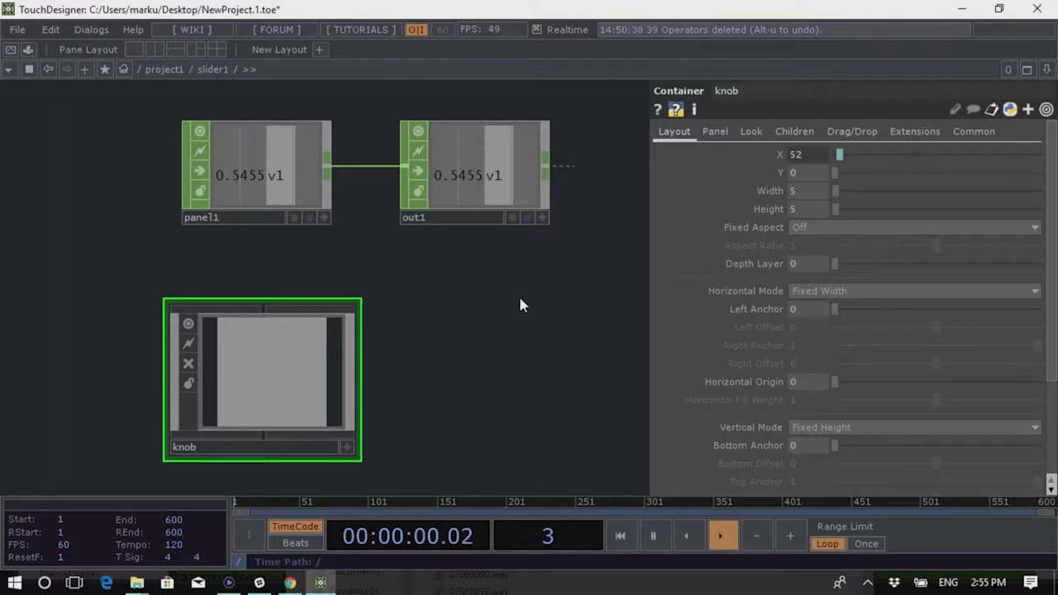
Switch between project1 and slider1's internal network to compare how the resized knob appears at each level
{"action": "scroll", "coordinate": [475, 306], "scroll_direction": "down", "scroll_amount": 2}
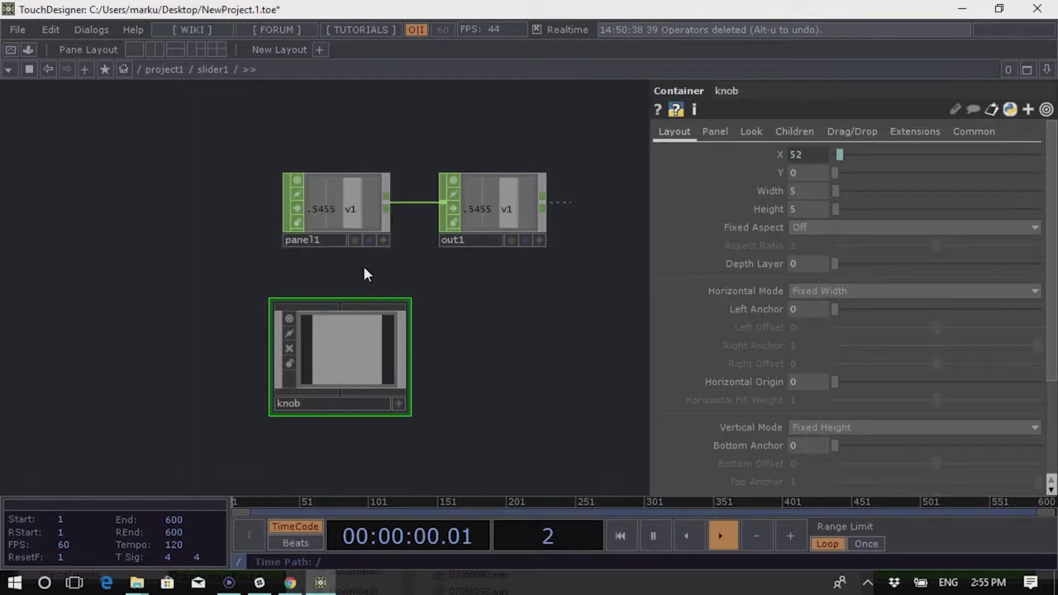
{"action": "scroll", "coordinate": [379, 274], "scroll_direction": "down", "scroll_amount": 3}
{"action": "scroll", "coordinate": [371, 296], "scroll_direction": "down", "scroll_amount": 2}
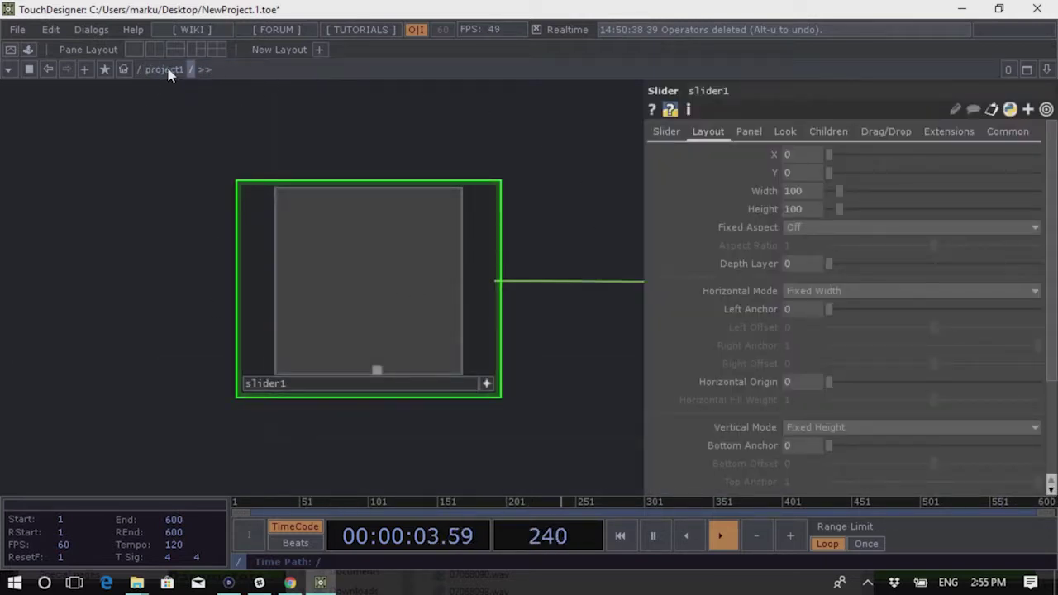
{"action": "scroll", "coordinate": [295, 319], "scroll_direction": "up", "scroll_amount": 3}
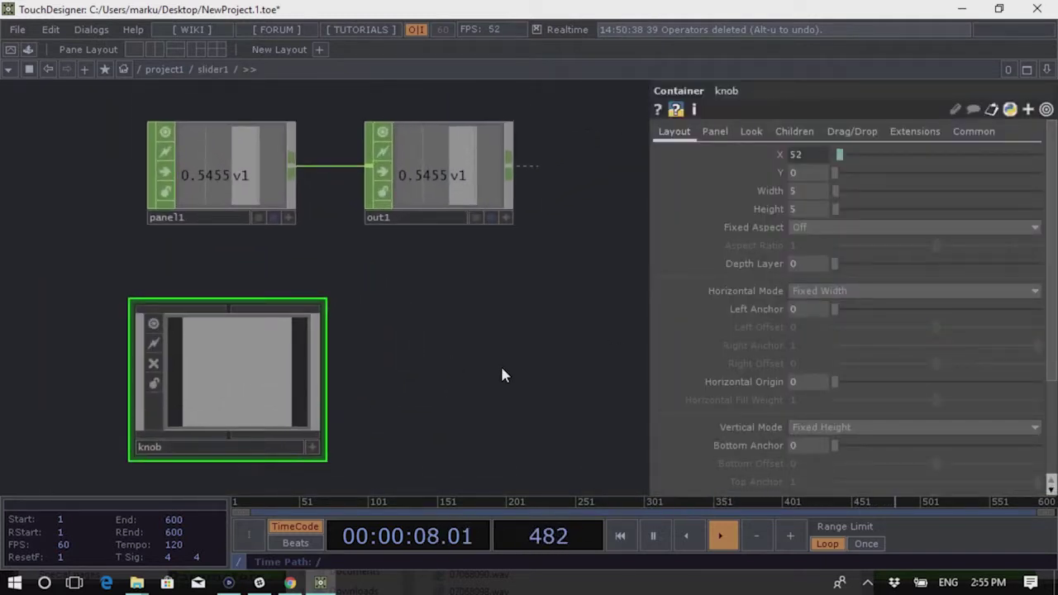
{"action": "scroll", "coordinate": [501, 376], "scroll_direction": "down", "scroll_amount": 2}
{"action": "scroll", "coordinate": [347, 351], "scroll_direction": "down", "scroll_amount": 2}
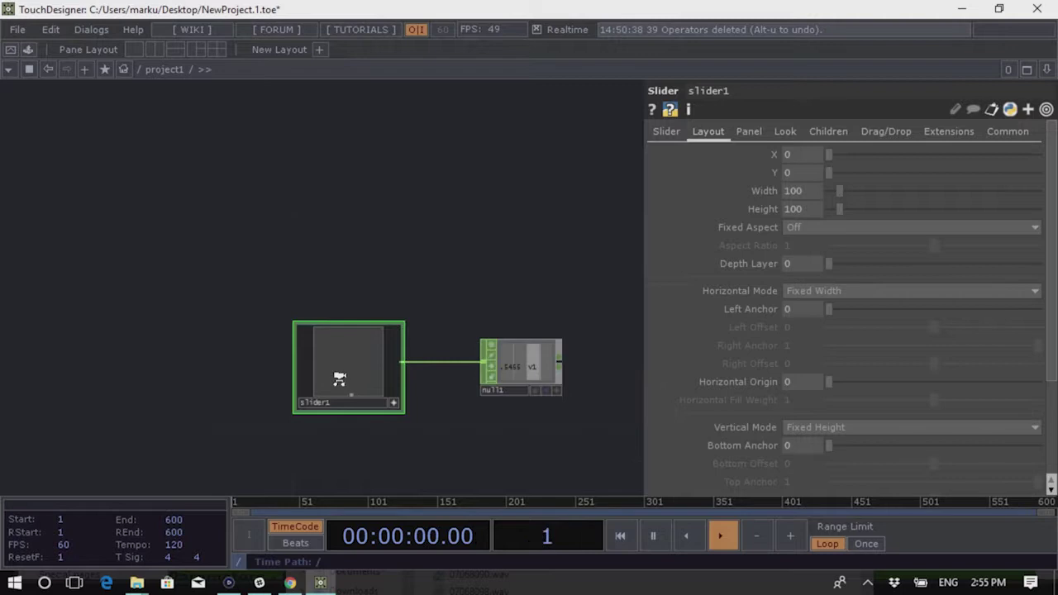
{"action": "scroll", "coordinate": [342, 389], "scroll_direction": "up", "scroll_amount": 3}
{"action": "scroll", "coordinate": [373, 263], "scroll_direction": "down", "scroll_amount": 3}
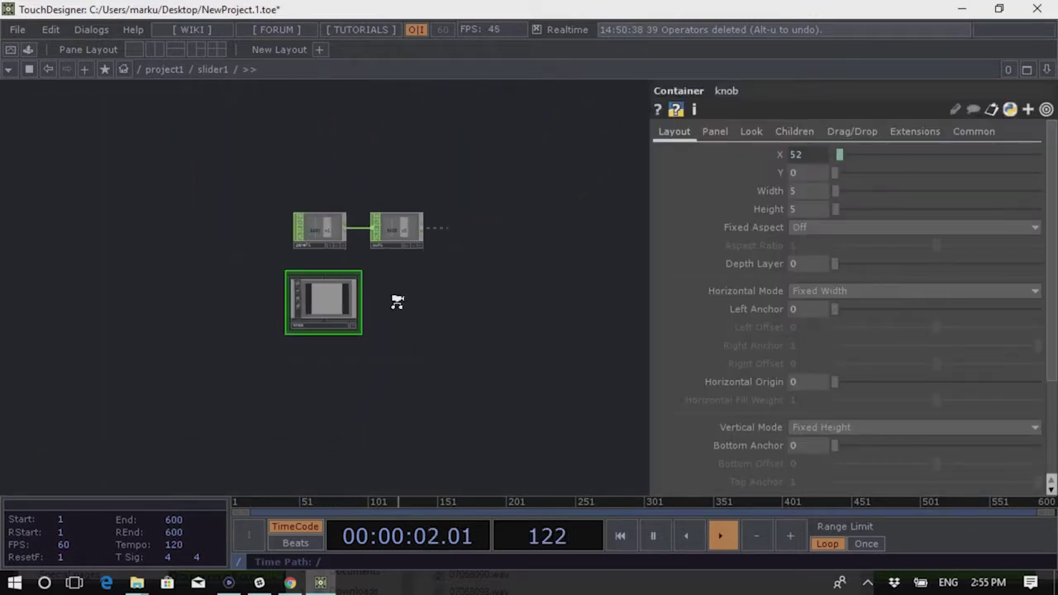
{"action": "left_click_drag", "start_coordinate": [449, 441], "coordinate": [401, 426]}
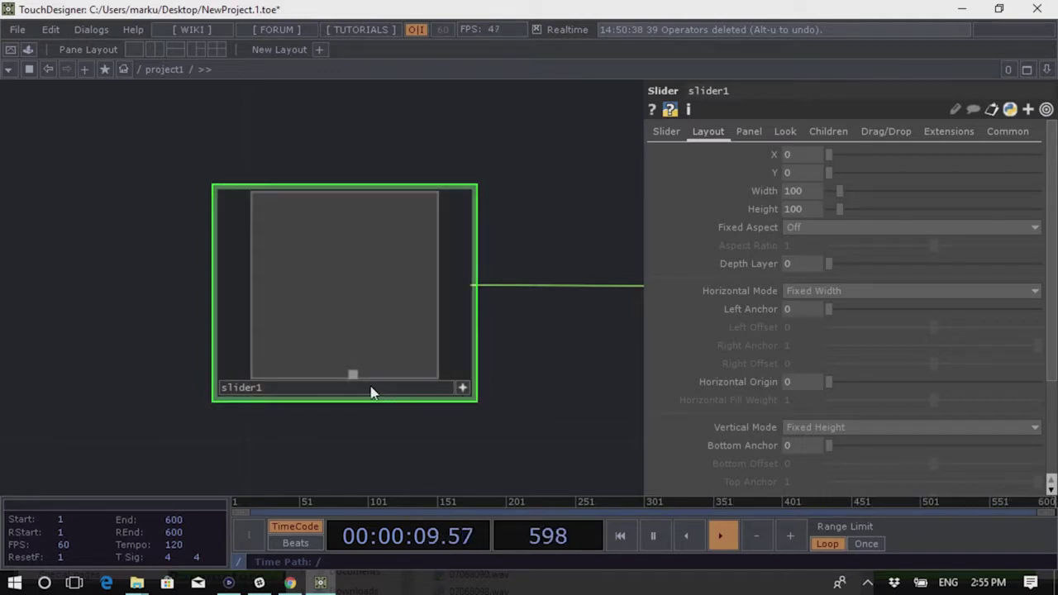
Open slider1 in an enlarged floating viewer clear of its node and slide the knob horizontally in it
{"action": "right_click", "coordinate": [303, 394]}
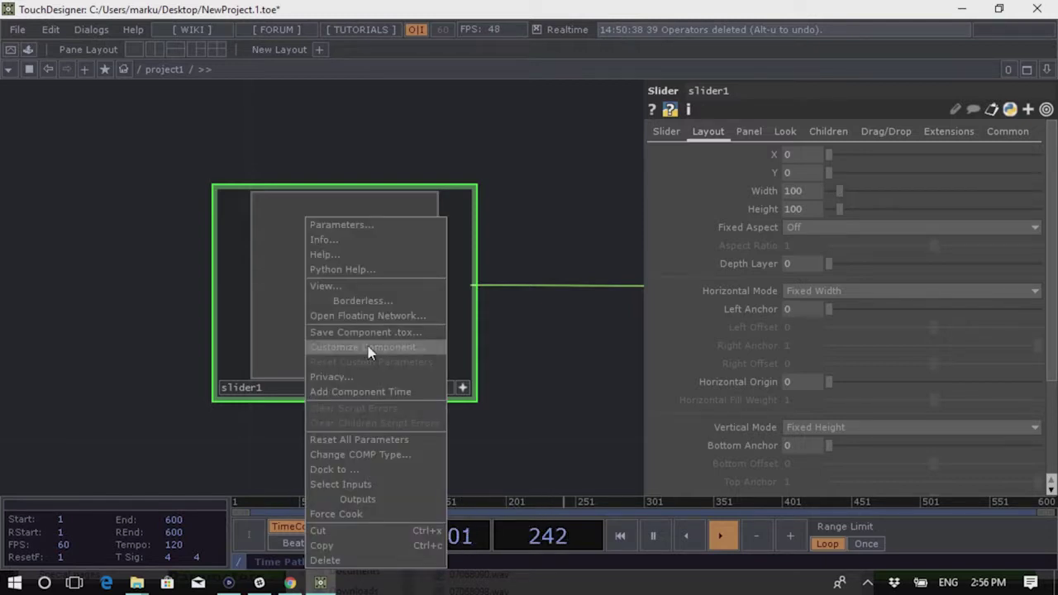
{"action": "left_click", "coordinate": [351, 287]}
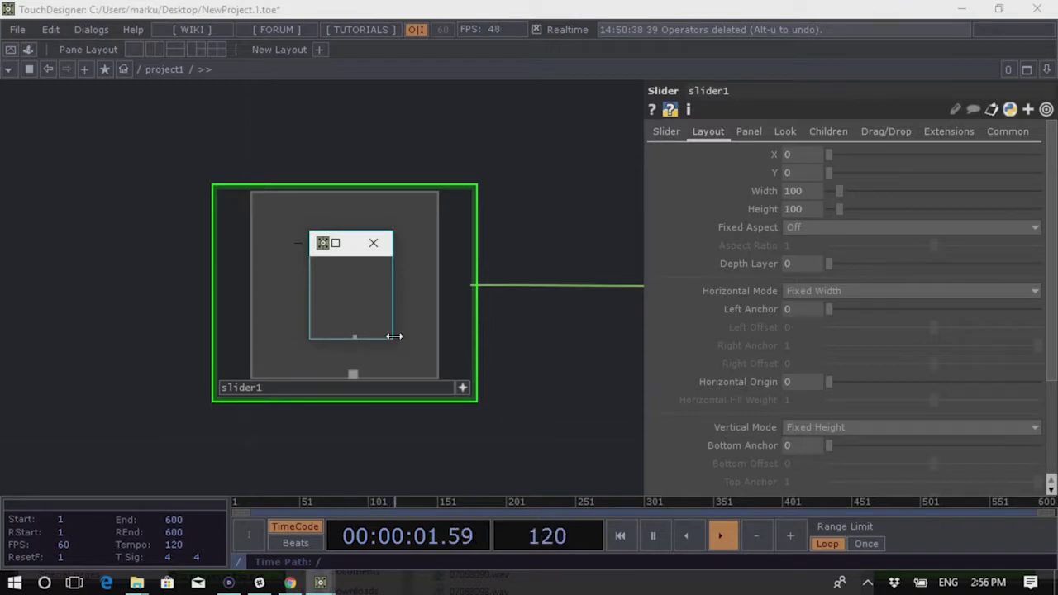
{"action": "left_click_drag", "start_coordinate": [394, 338], "coordinate": [538, 476]}
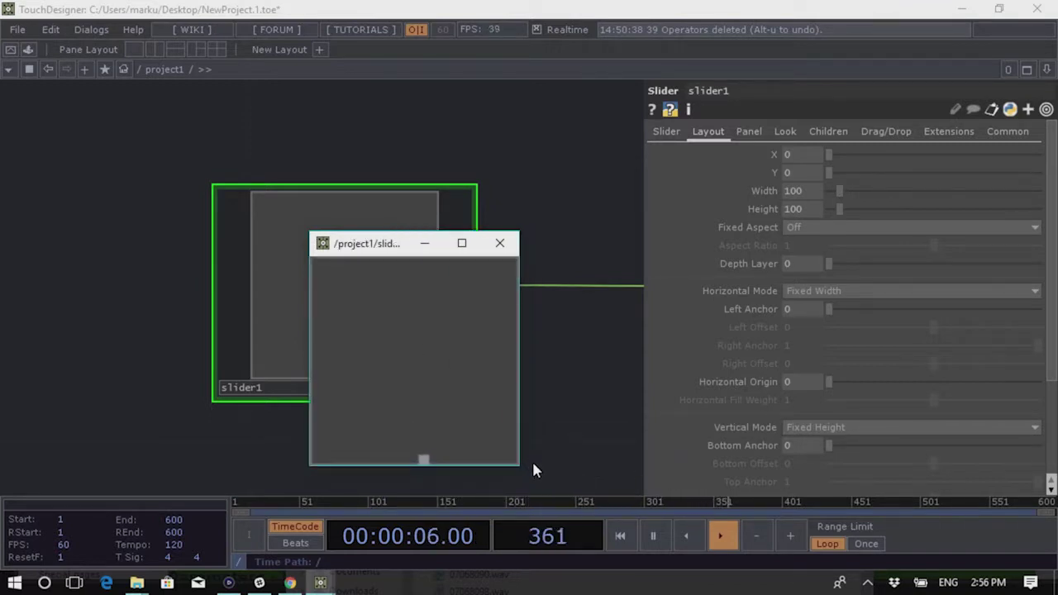
{"action": "left_click_drag", "start_coordinate": [355, 247], "coordinate": [71, 33]}
{"action": "left_click_drag", "start_coordinate": [141, 246], "coordinate": [84, 242]}
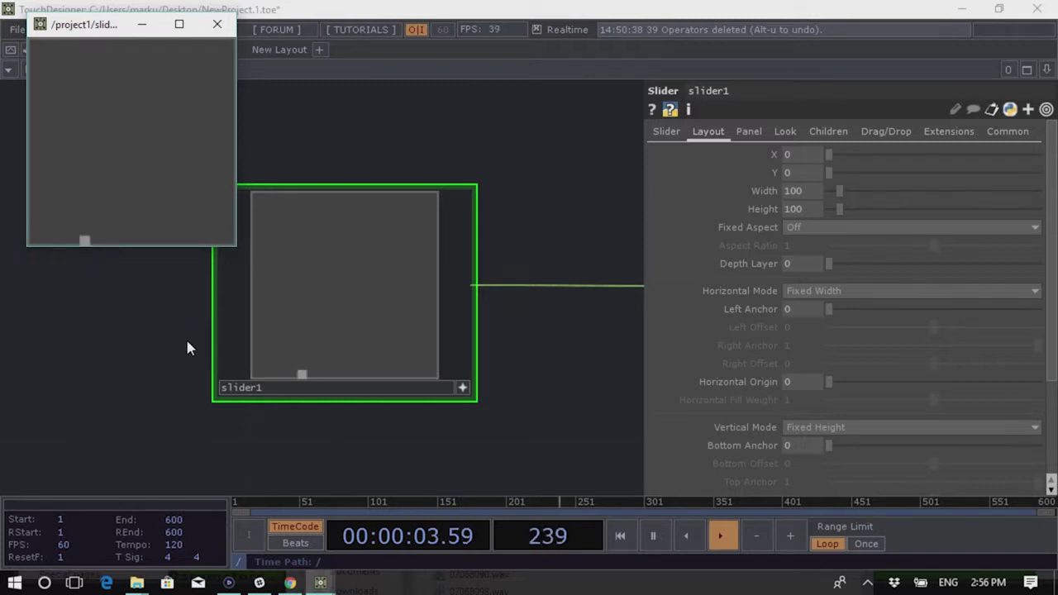
Inside slider1, reveal the expression driving the knob's X position and check it by moving the knob in the floating viewer
{"action": "scroll", "coordinate": [288, 347], "scroll_direction": "up", "scroll_amount": 3}
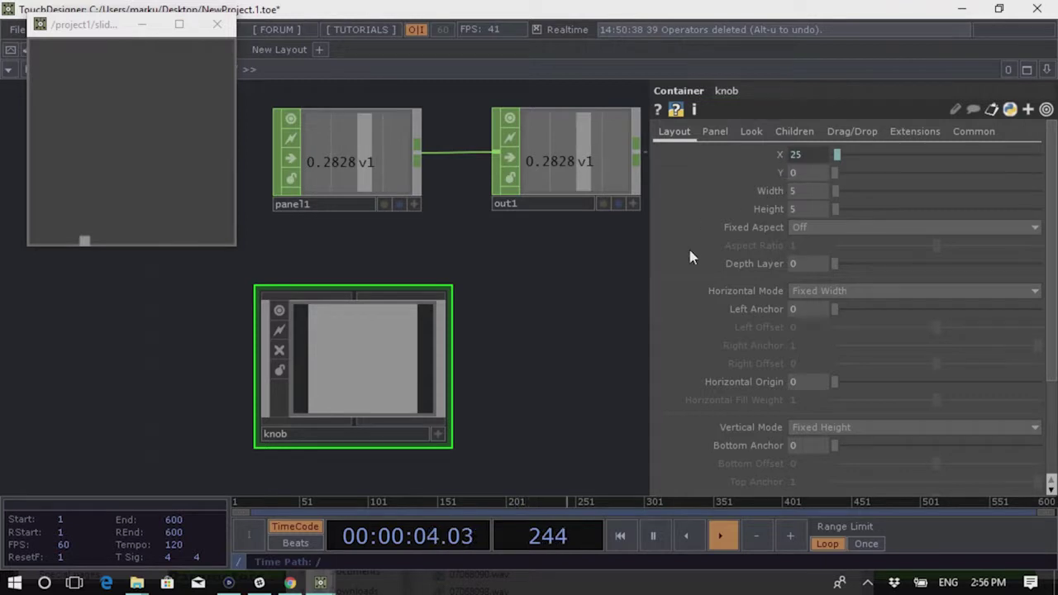
{"action": "left_click_drag", "start_coordinate": [650, 258], "coordinate": [415, 232]}
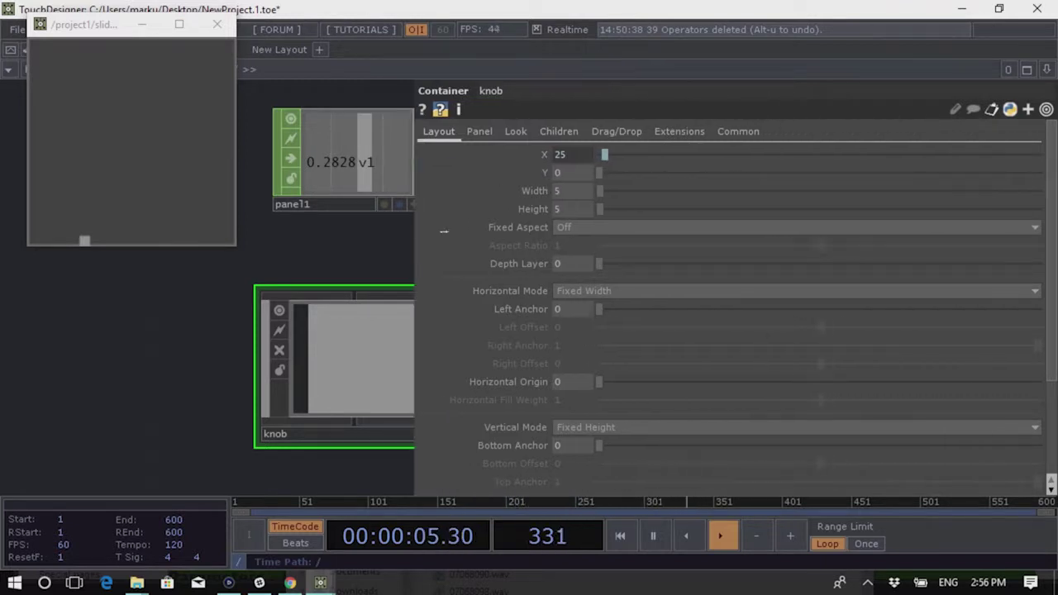
{"action": "left_click", "coordinate": [532, 152]}
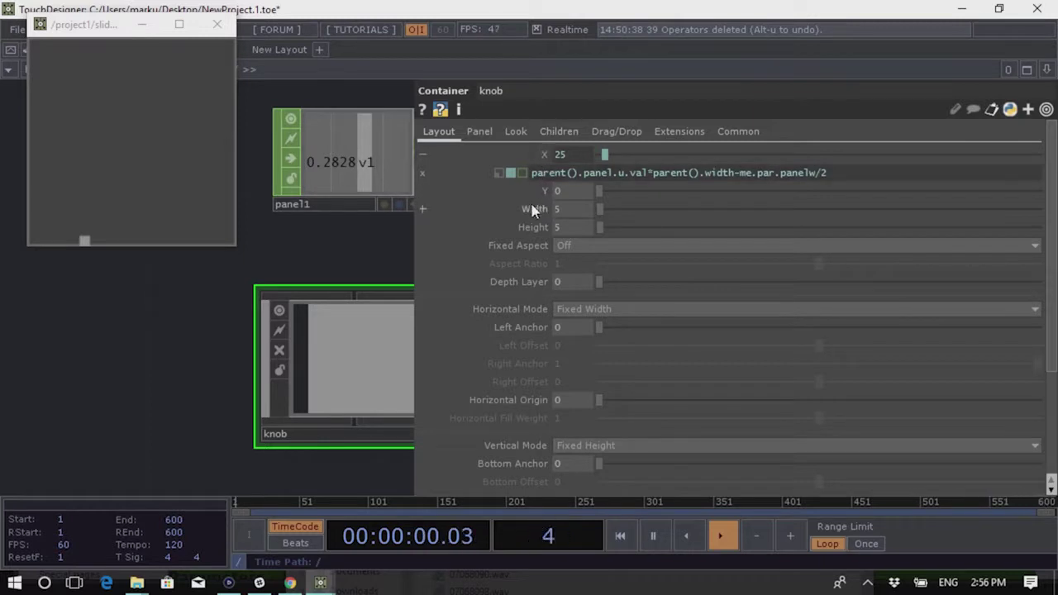
{"action": "left_click_drag", "start_coordinate": [85, 239], "coordinate": [171, 245]}
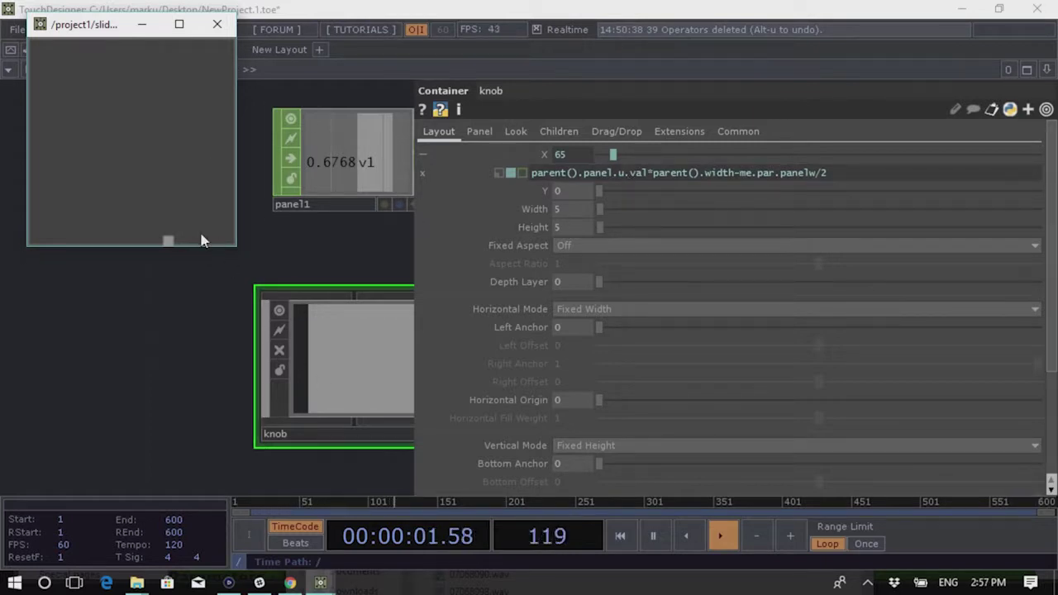
Slide the knob horizontally in the floating viewer and inspect the expression driving its X position
{"action": "mouse_move", "coordinate": [176, 240]}
{"action": "left_mouse_down"}
{"action": "mouse_move", "coordinate": [210, 246]}
{"action": "mouse_move", "coordinate": [143, 254]}
{"action": "mouse_move", "coordinate": [145, 241]}
{"action": "mouse_move", "coordinate": [63, 223]}
{"action": "mouse_move", "coordinate": [163, 234]}
{"action": "mouse_move", "coordinate": [297, 269]}
{"action": "mouse_move", "coordinate": [158, 241]}
{"action": "mouse_move", "coordinate": [64, 237]}
{"action": "mouse_move", "coordinate": [88, 248]}
{"action": "mouse_move", "coordinate": [173, 248]}
{"action": "mouse_move", "coordinate": [85, 243]}
{"action": "mouse_move", "coordinate": [127, 234]}
{"action": "mouse_move", "coordinate": [188, 238]}
{"action": "left_mouse_up"}
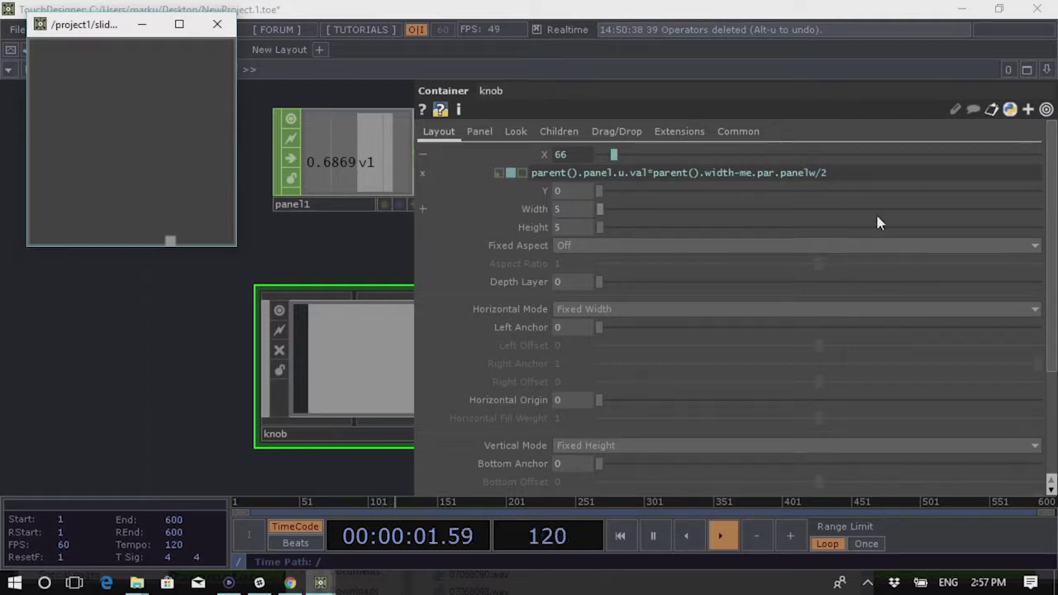
{"action": "left_click", "coordinate": [844, 175]}
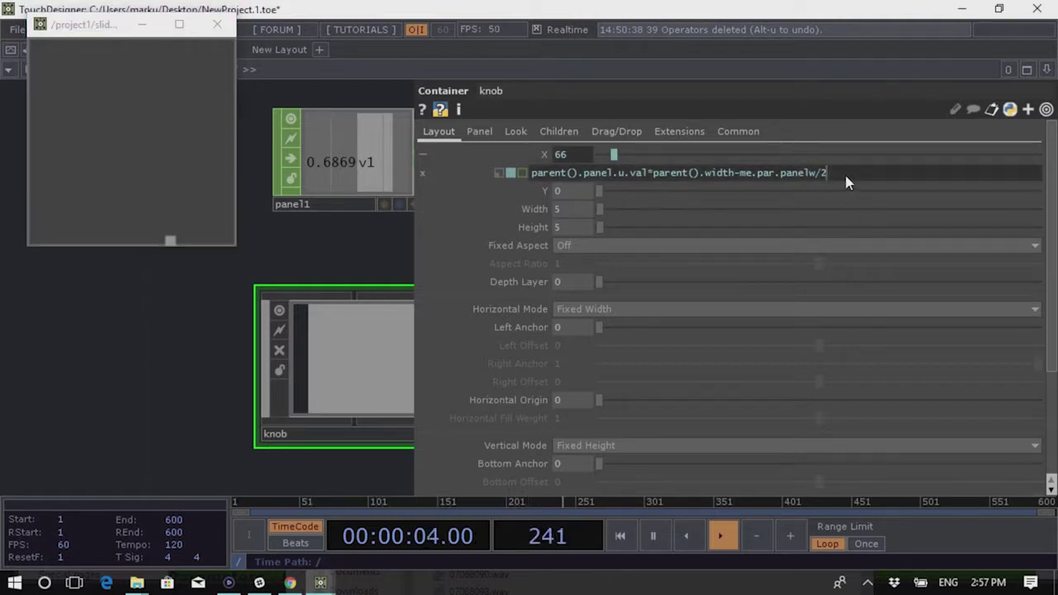
{"action": "left_click", "coordinate": [547, 155]}
{"action": "left_click", "coordinate": [536, 164]}
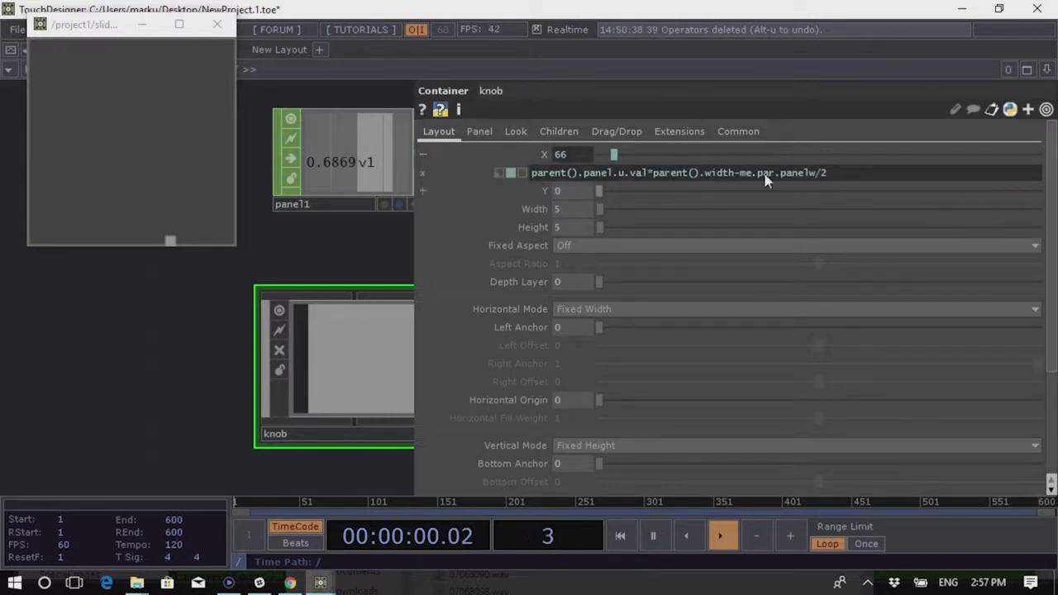
Copy the knob's X expression parent().panel.u.val*parent().width-me.par.panelw/2 into its Y parameter and test it by moving the knob
{"action": "left_click", "coordinate": [867, 175]}
{"action": "key", "text": "ctrl+c"}
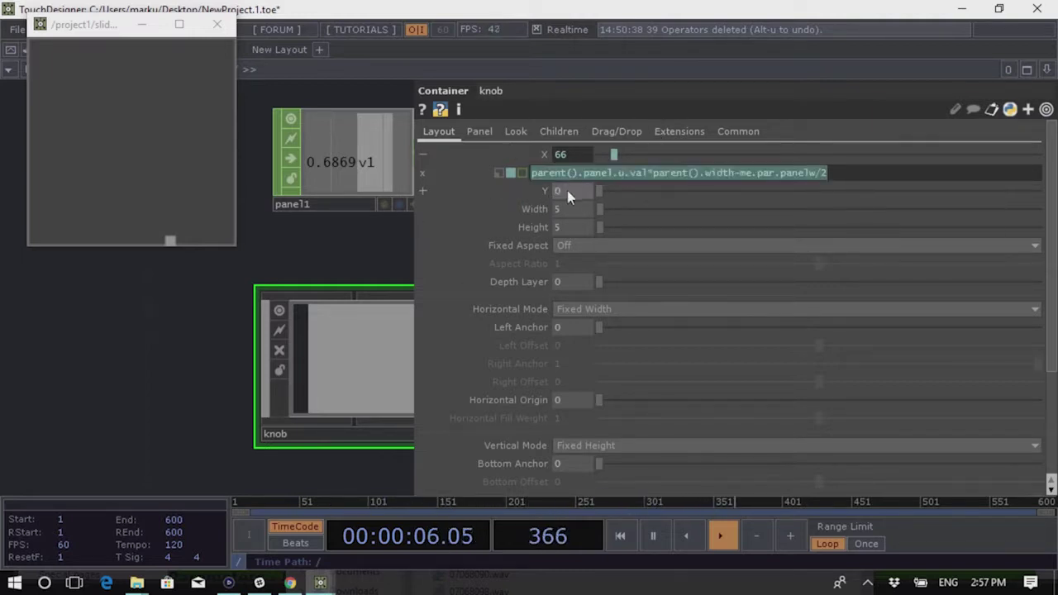
{"action": "left_click", "coordinate": [567, 192]}
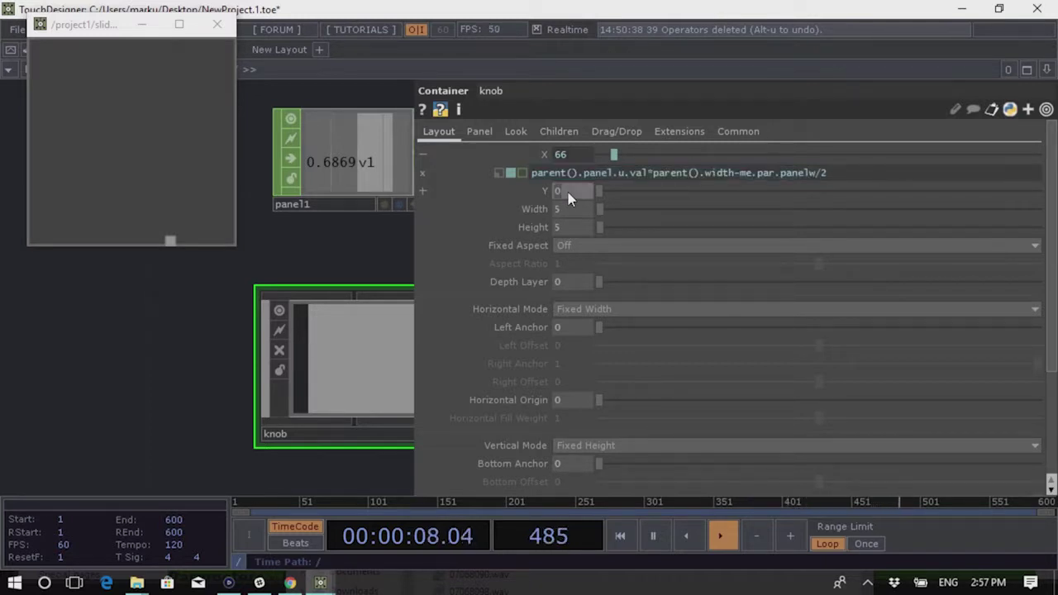
{"action": "key", "text": "ctrl+v"}
{"action": "key", "text": "Return"}
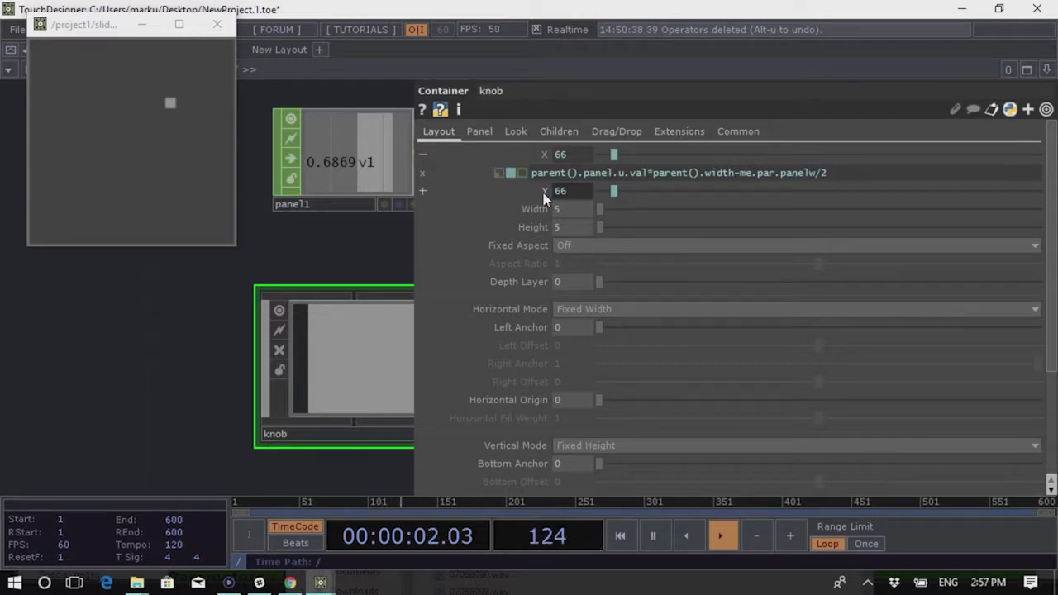
{"action": "left_click_drag", "start_coordinate": [177, 103], "coordinate": [275, 140]}
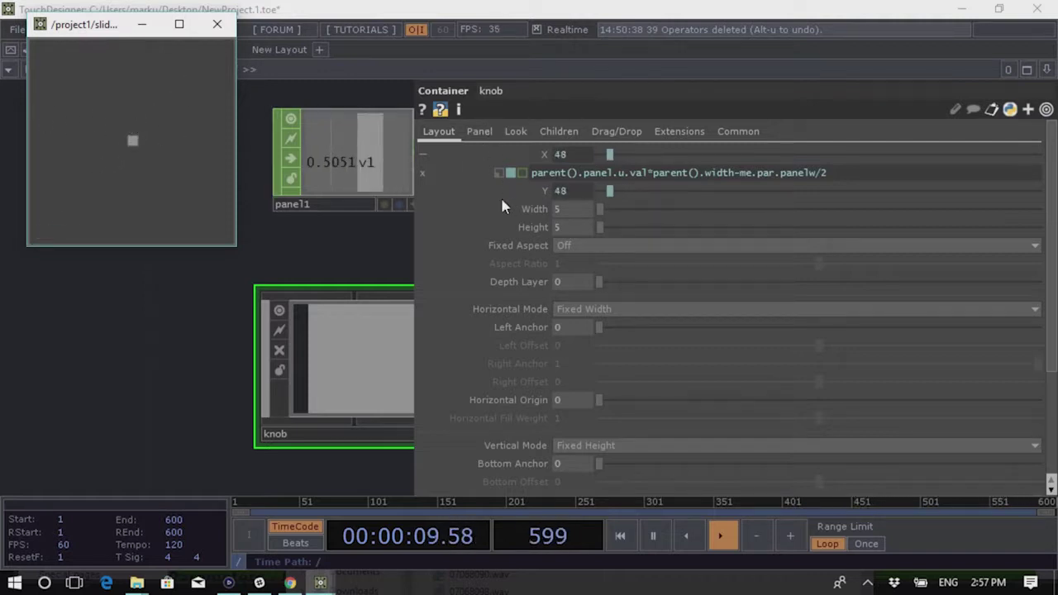
In the knob's Y expression, replace panel.u with panel.v and move the knob around the floating viewer to test both axes
{"action": "left_click", "coordinate": [544, 190]}
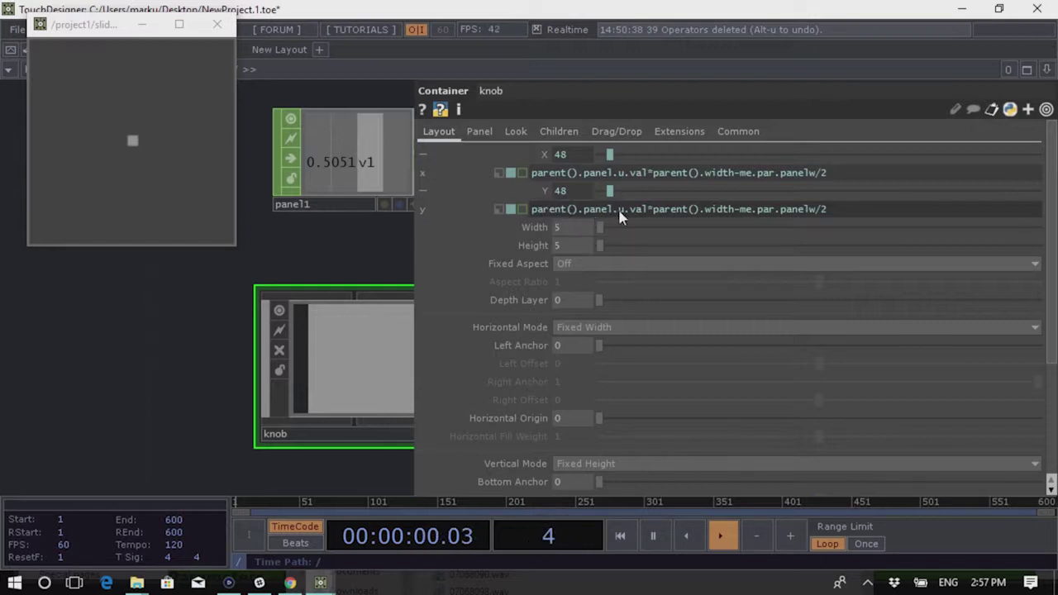
{"action": "mouse_move", "coordinate": [621, 212]}
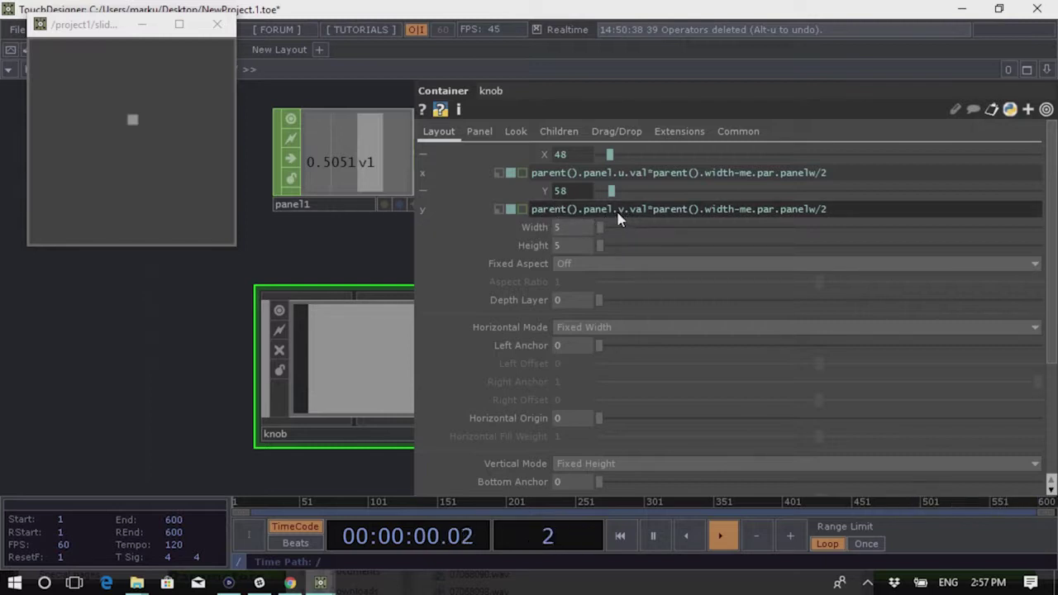
{"action": "double_click", "coordinate": [620, 210]}
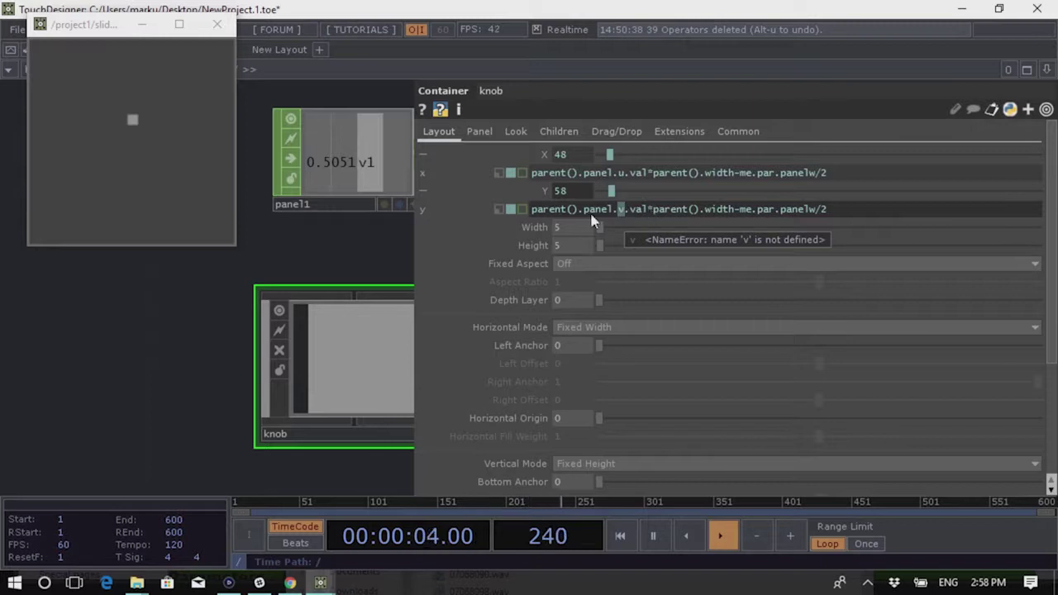
{"action": "key", "text": "Escape"}
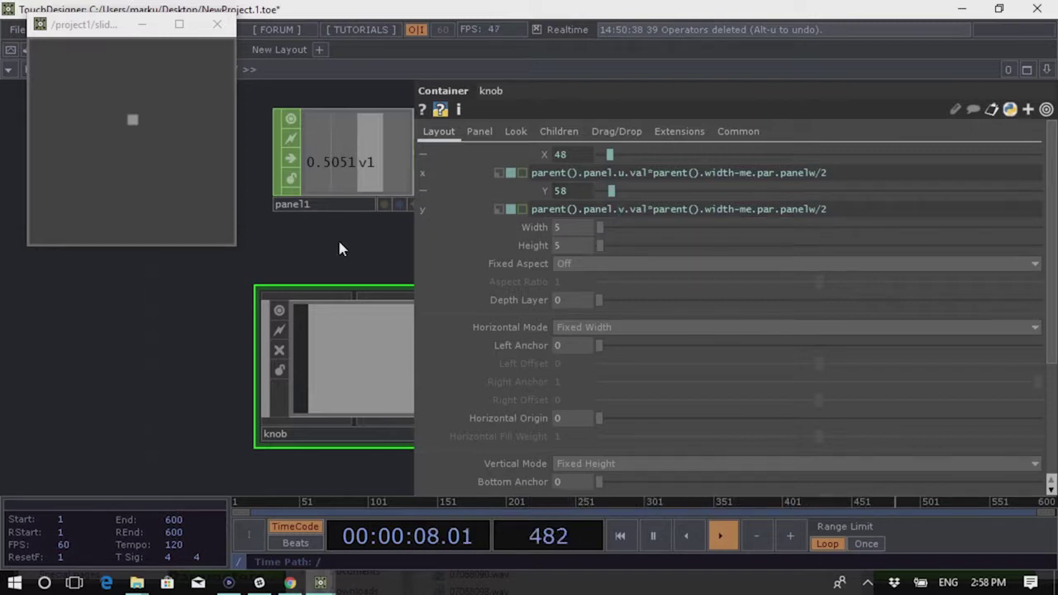
{"action": "left_click_drag", "start_coordinate": [137, 119], "coordinate": [97, 126]}
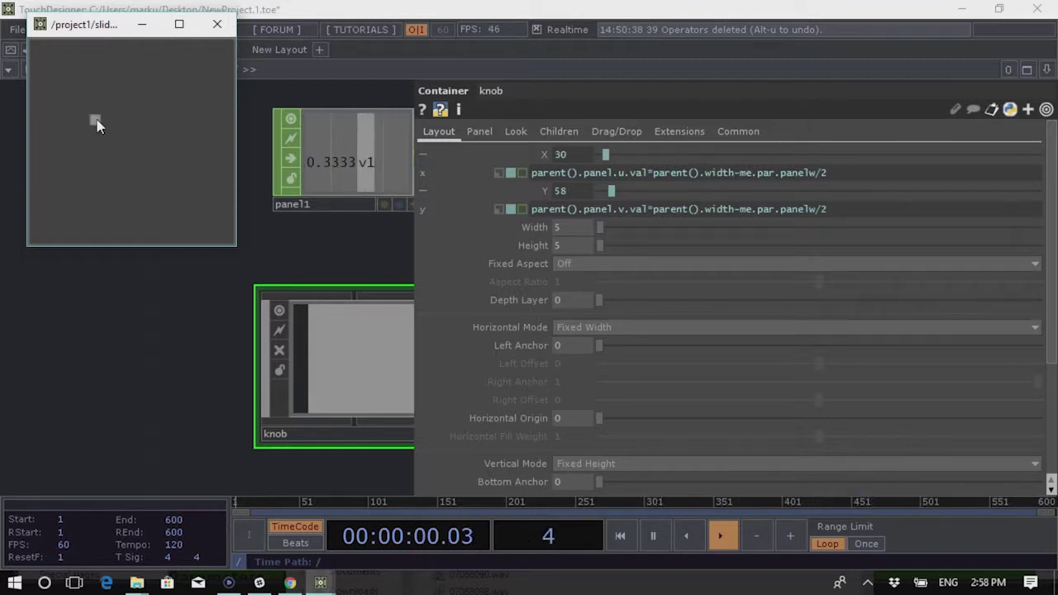
{"action": "left_click_drag", "start_coordinate": [97, 126], "coordinate": [123, 137]}
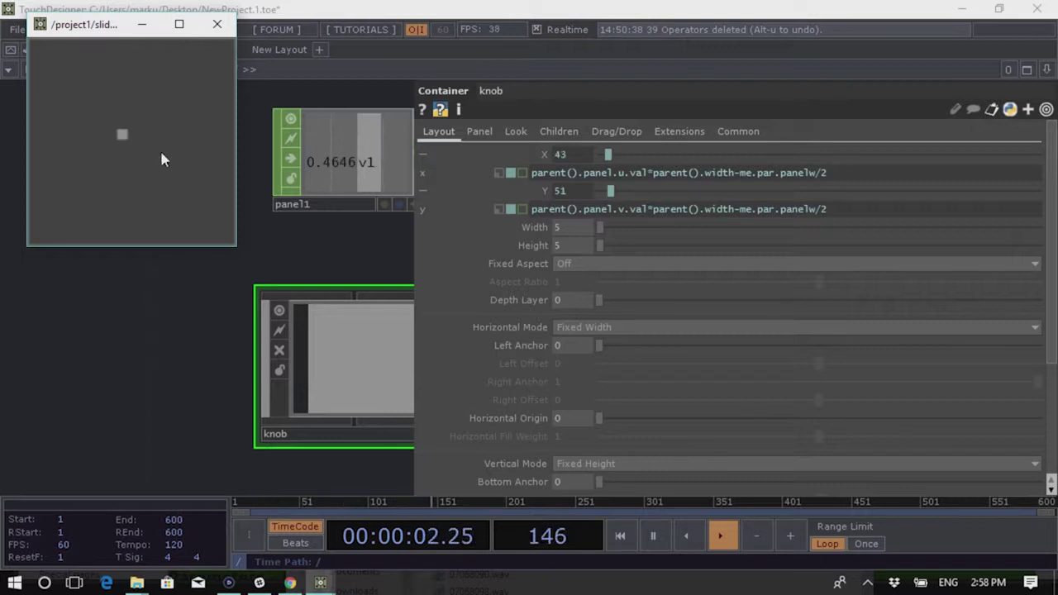
Change width to height and panelw to panelh in the knob's Y expression, and test it by moving the knob
{"action": "double_click", "coordinate": [715, 210]}
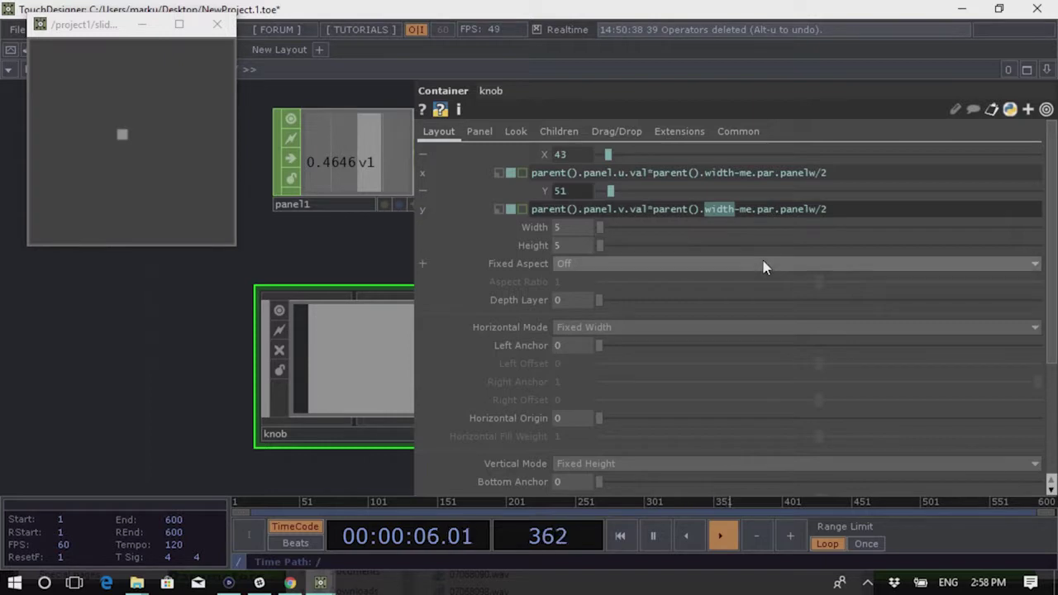
{"action": "type", "text": "height"}
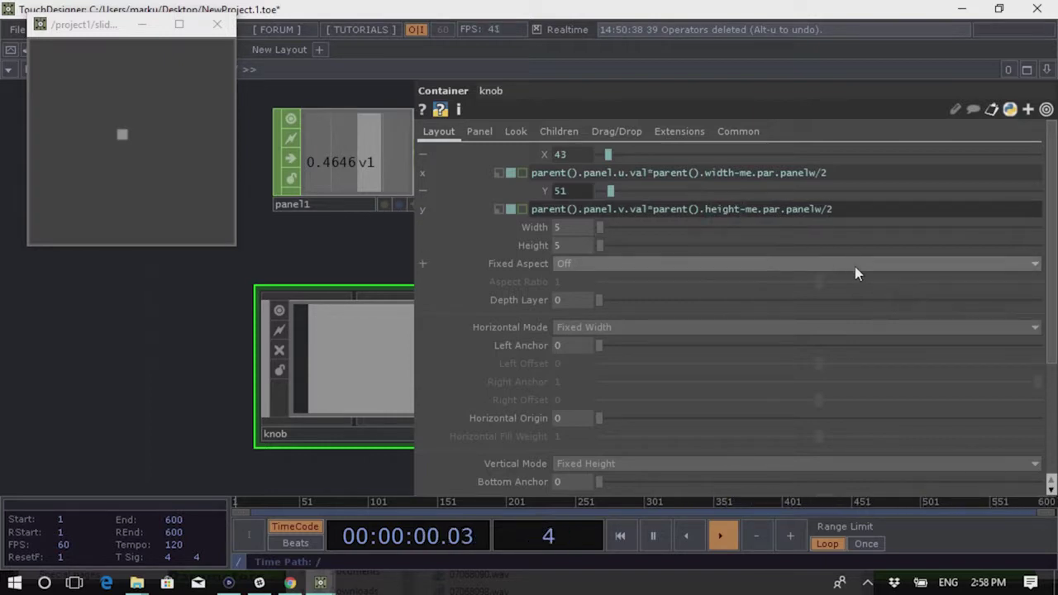
{"action": "left_click_drag", "start_coordinate": [820, 212], "coordinate": [814, 213]}
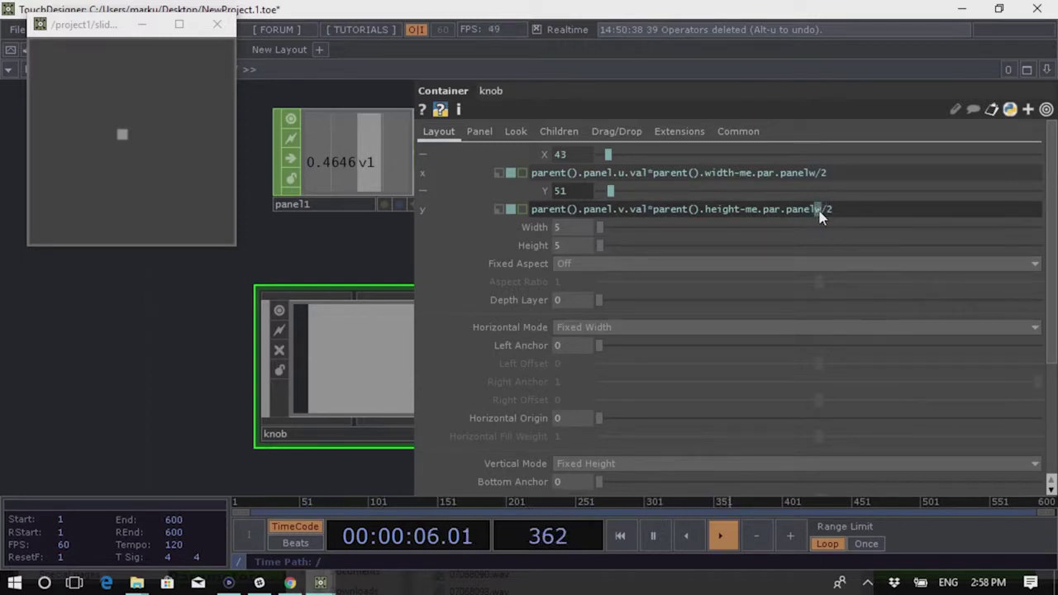
{"action": "type", "text": "h"}
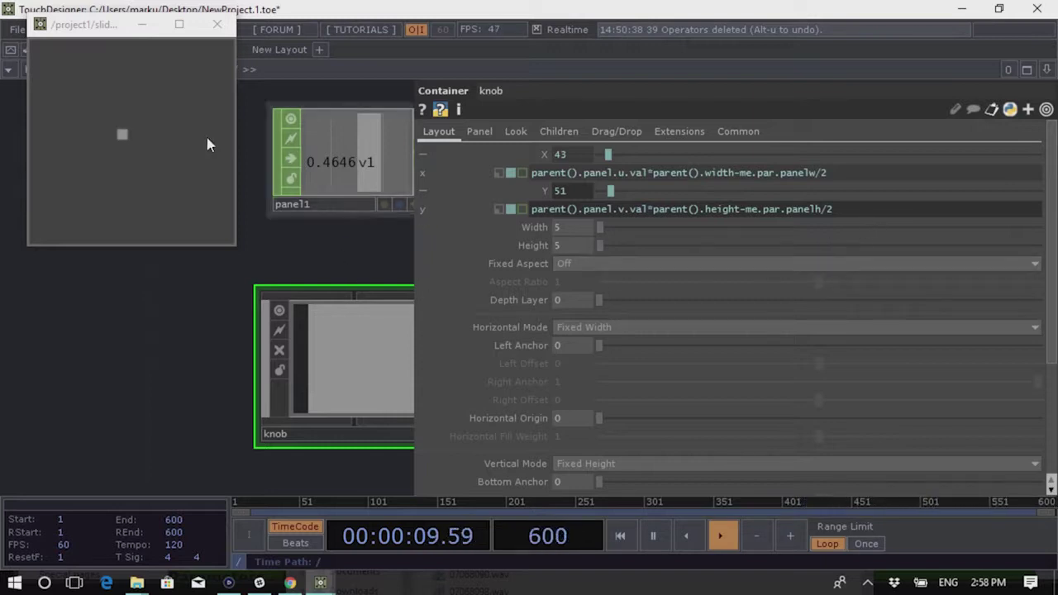
{"action": "left_click_drag", "start_coordinate": [122, 138], "coordinate": [147, 165]}
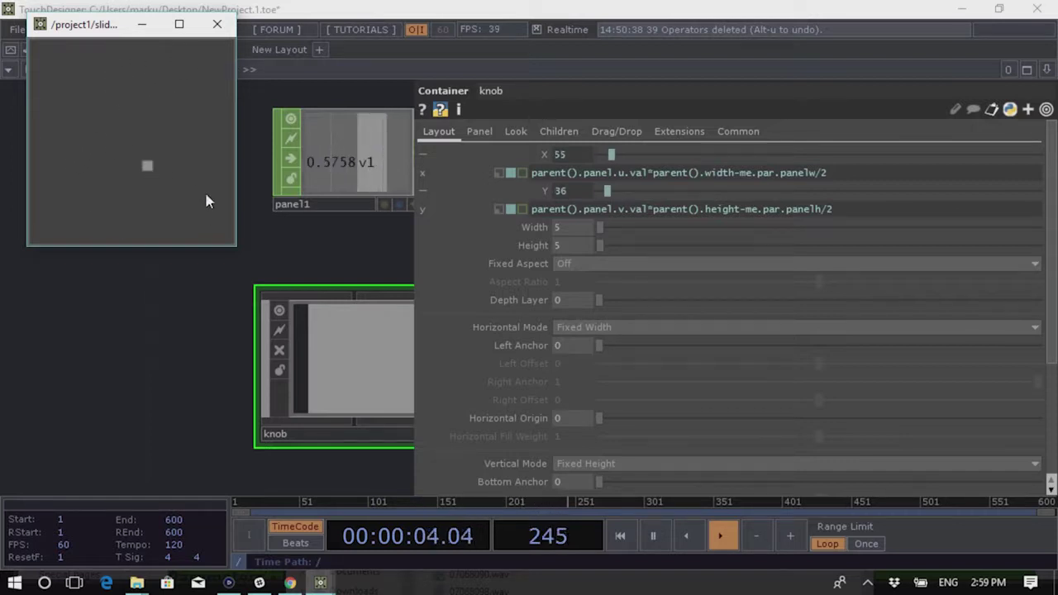
Make more room for the network and move the knob in both directions while checking the channel output of panel1
{"action": "left_click", "coordinate": [364, 244]}
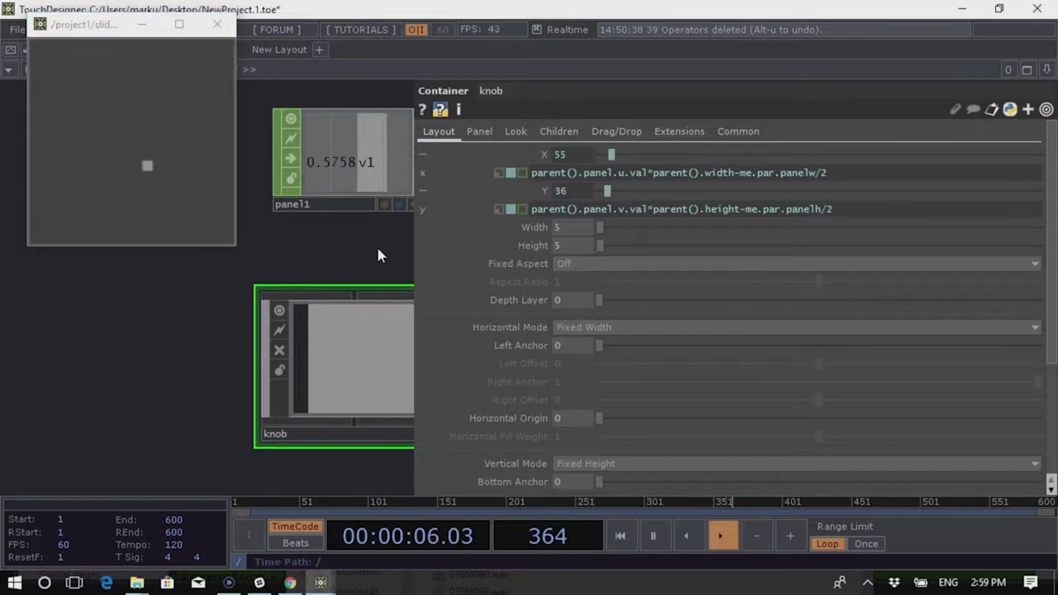
{"action": "left_click_drag", "start_coordinate": [411, 244], "coordinate": [264, 300]}
{"action": "left_click_drag", "start_coordinate": [459, 300], "coordinate": [661, 300]}
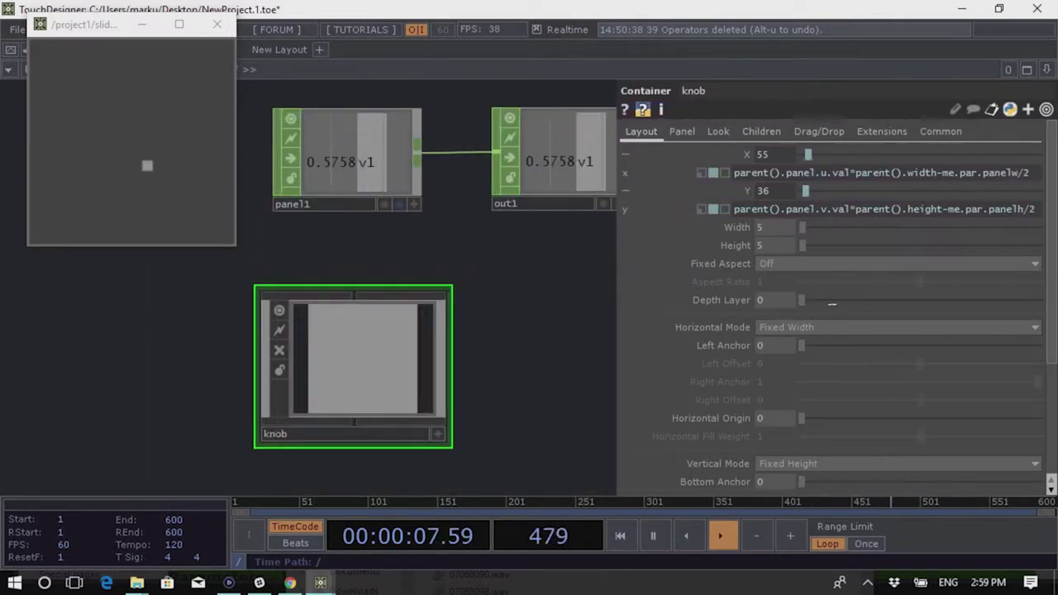
{"action": "left_click_drag", "start_coordinate": [576, 325], "coordinate": [510, 355]}
{"action": "left_click_drag", "start_coordinate": [161, 186], "coordinate": [105, 76]}
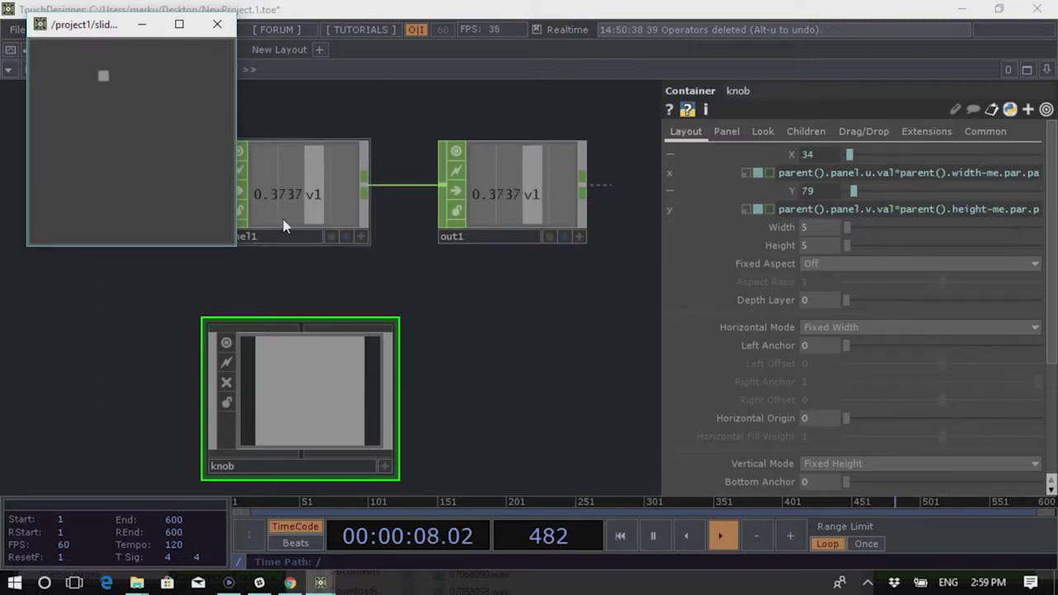
{"action": "left_click_drag", "start_coordinate": [158, 99], "coordinate": [98, 119]}
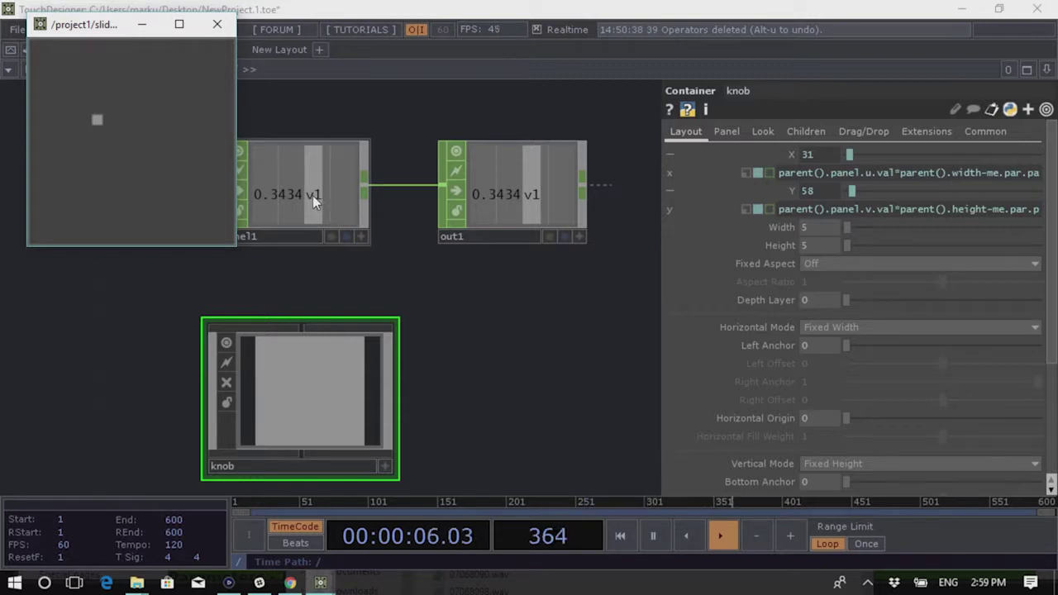
{"action": "left_click_drag", "start_coordinate": [94, 182], "coordinate": [135, 171]}
Add v to panel1's selected channels so it reads u v, and move the knob to check both outputs
{"action": "left_click", "coordinate": [312, 197]}
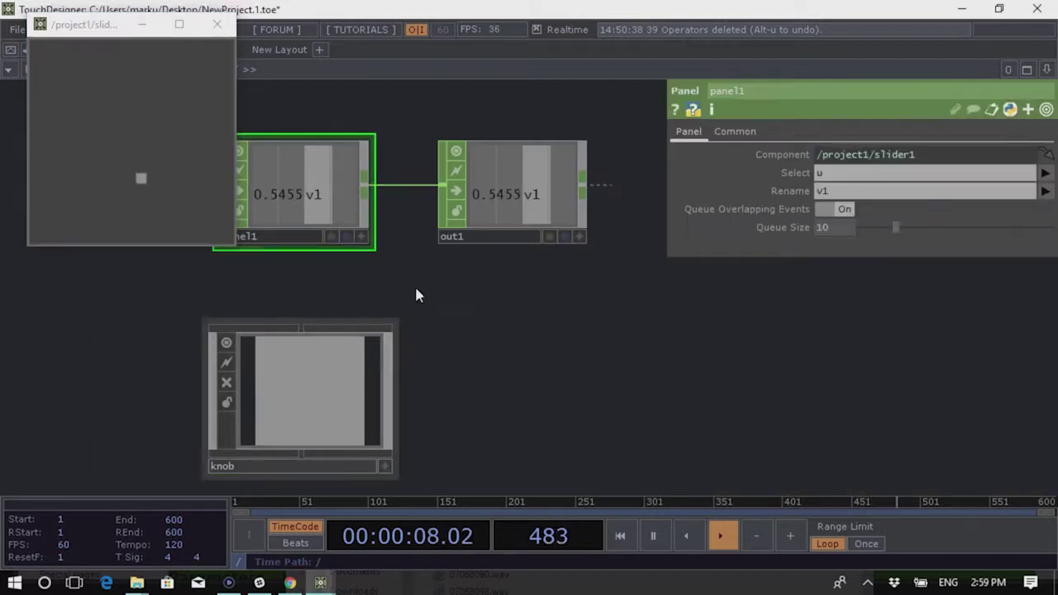
{"action": "left_click_drag", "start_coordinate": [495, 302], "coordinate": [547, 325]}
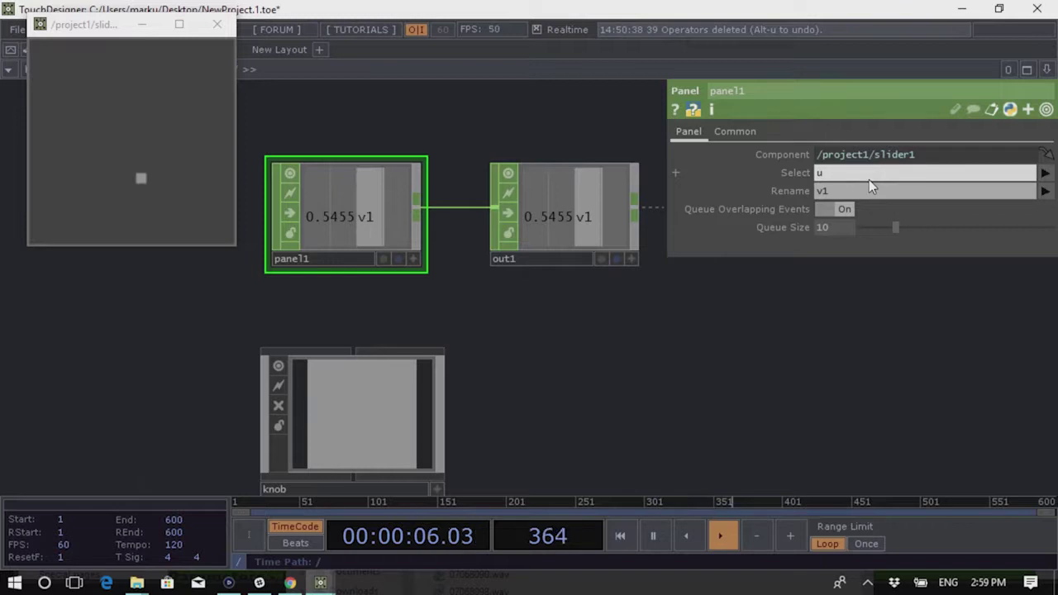
{"action": "type", "text": "v"}
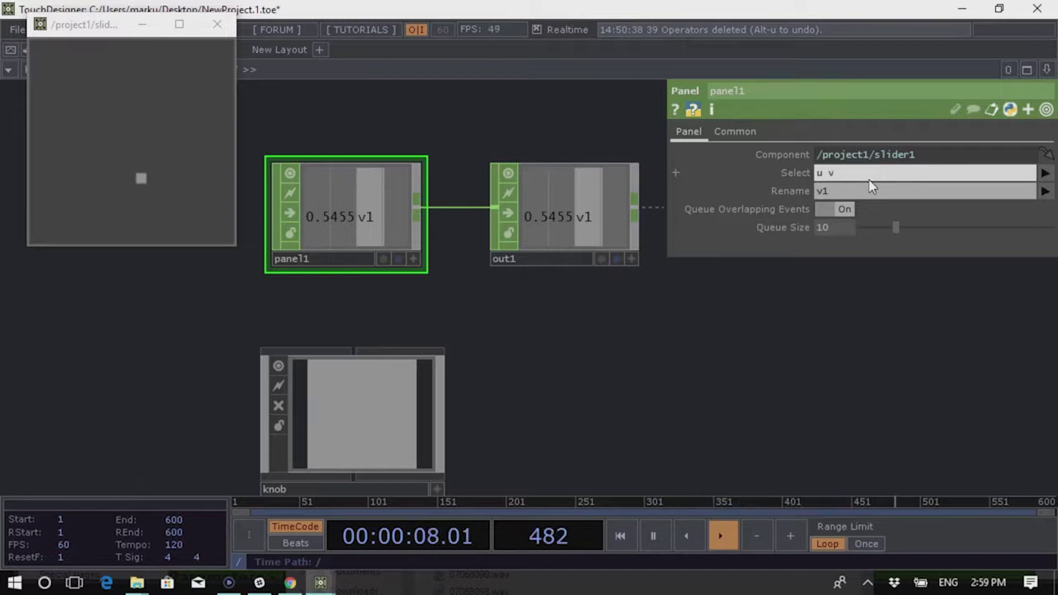
{"action": "key", "text": "Return"}
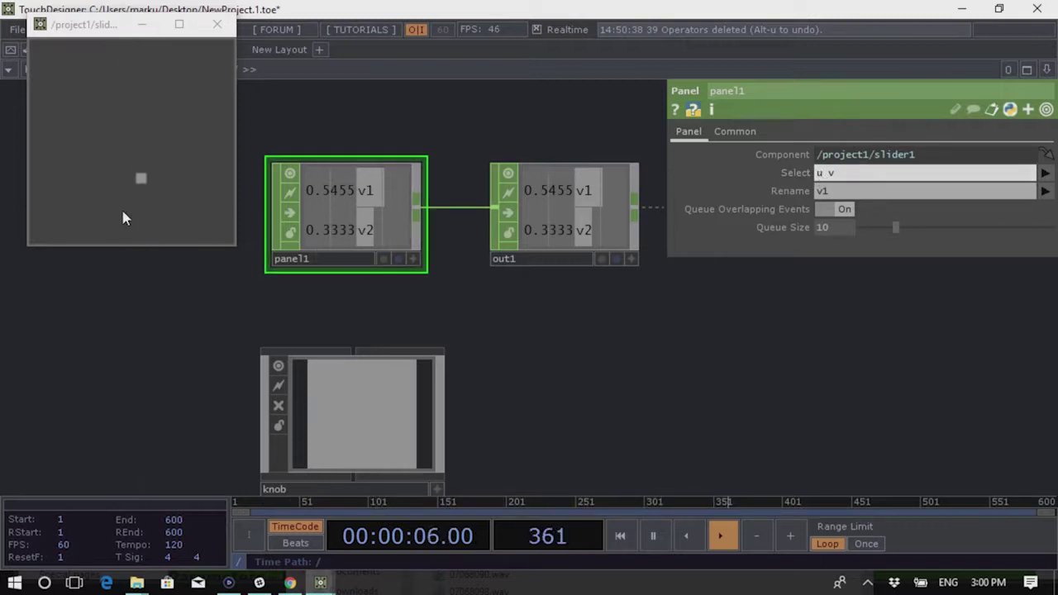
{"action": "left_click_drag", "start_coordinate": [139, 183], "coordinate": [110, 153]}
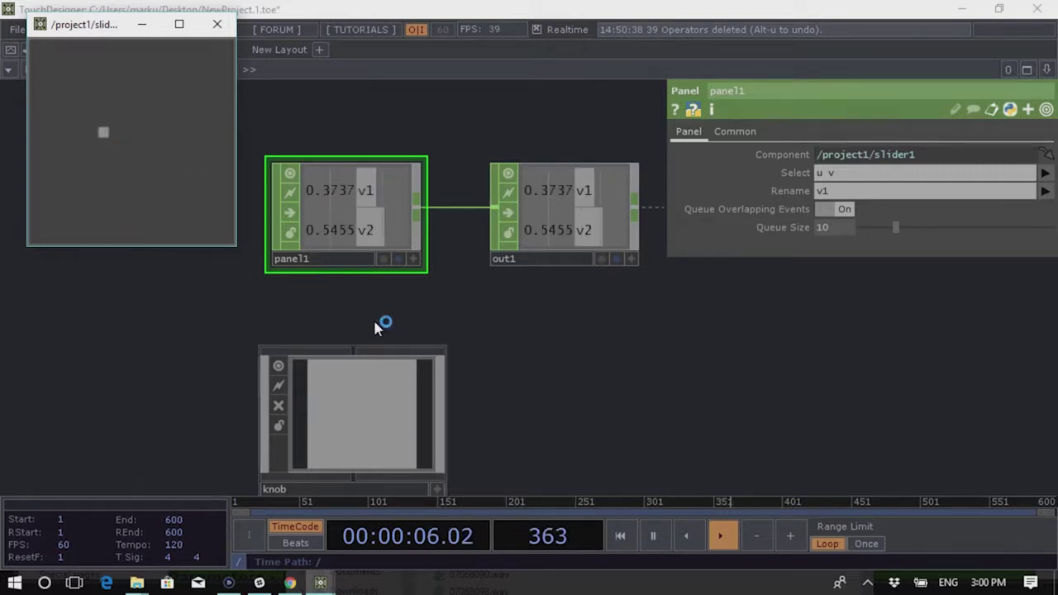
Examine the knob's full X and Y position expressions side by side and return to the project1 network with slider1
{"action": "scroll", "coordinate": [370, 295], "scroll_direction": "down", "scroll_amount": 3}
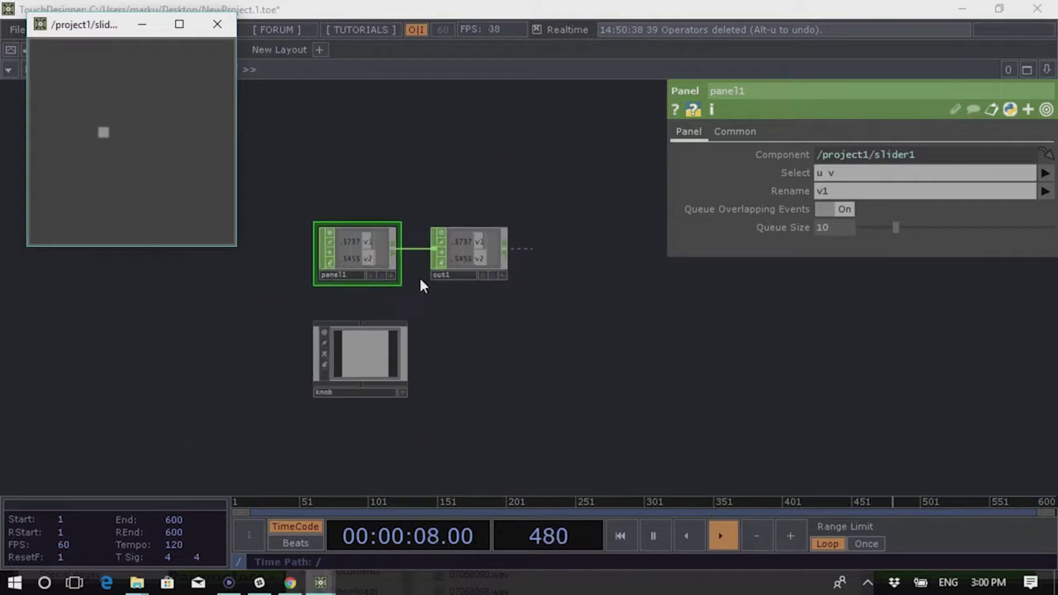
{"action": "scroll", "coordinate": [338, 243], "scroll_direction": "up", "scroll_amount": 2}
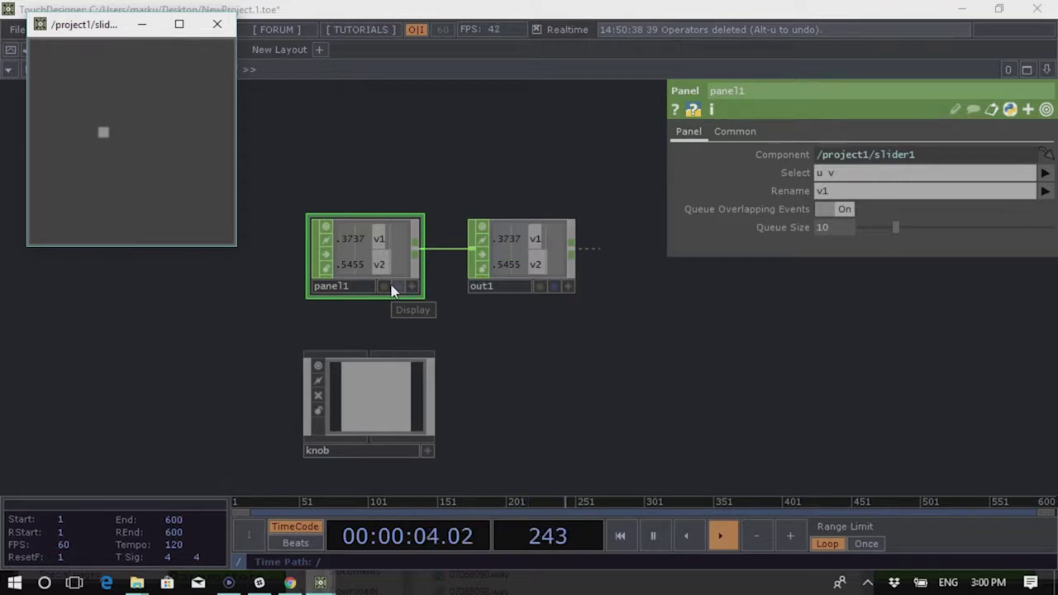
{"action": "left_click", "coordinate": [375, 395]}
{"action": "left_click_drag", "start_coordinate": [659, 246], "coordinate": [274, 245]}
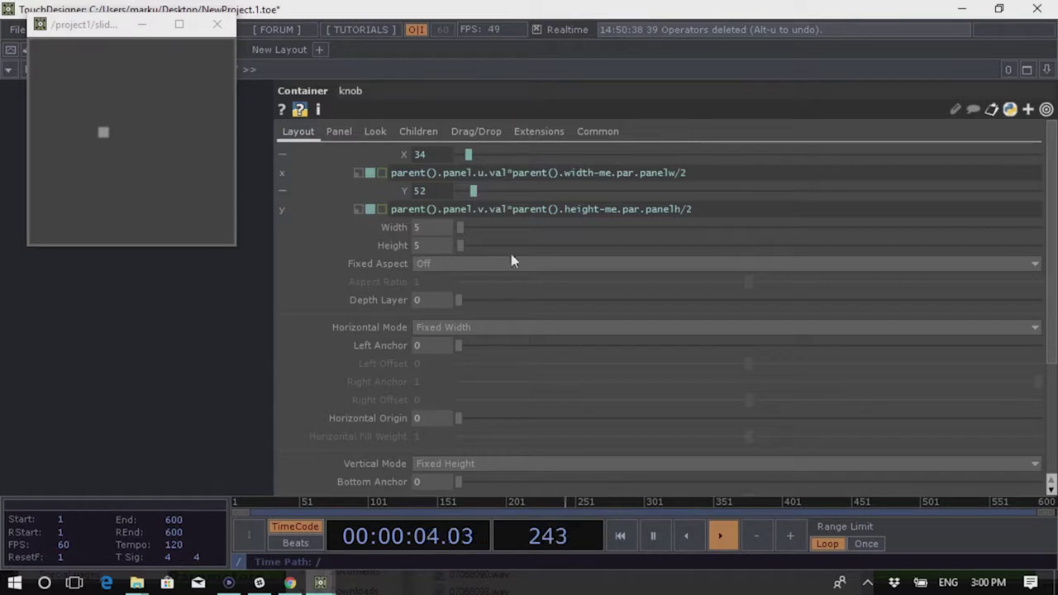
{"action": "double_click", "coordinate": [482, 209]}
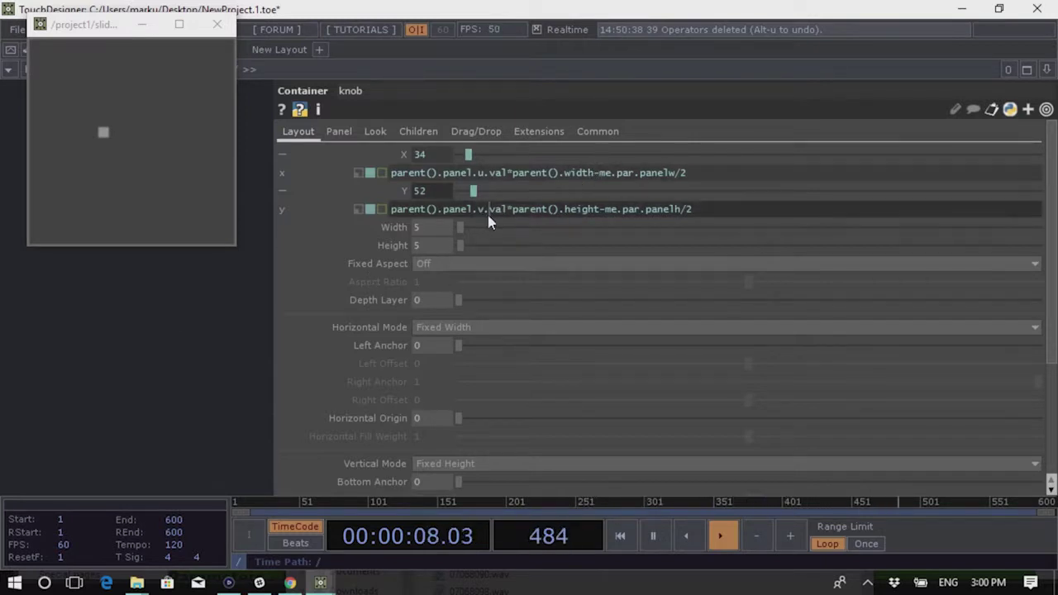
{"action": "left_click", "coordinate": [505, 209]}
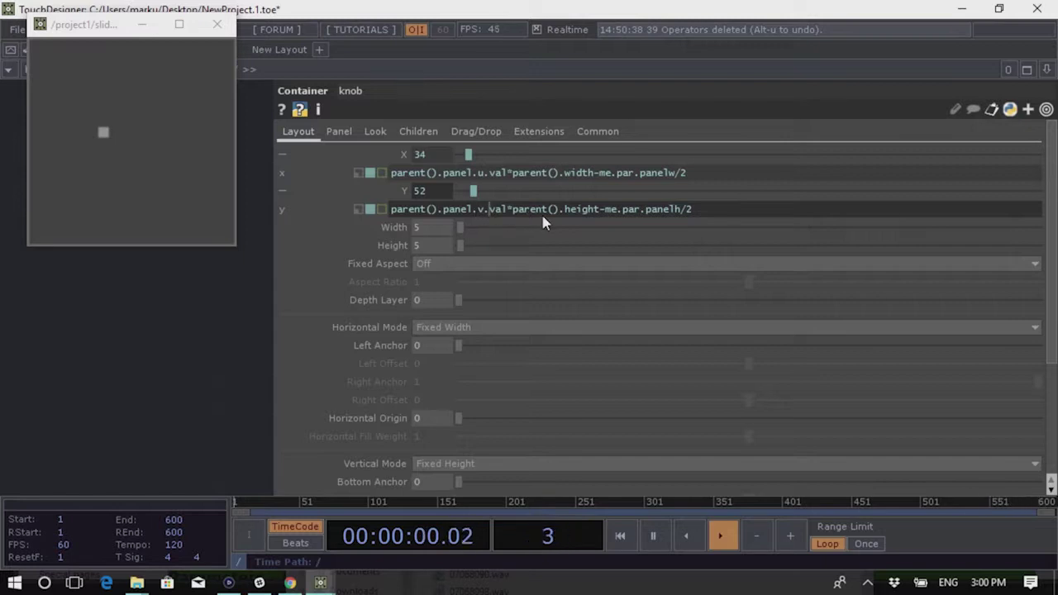
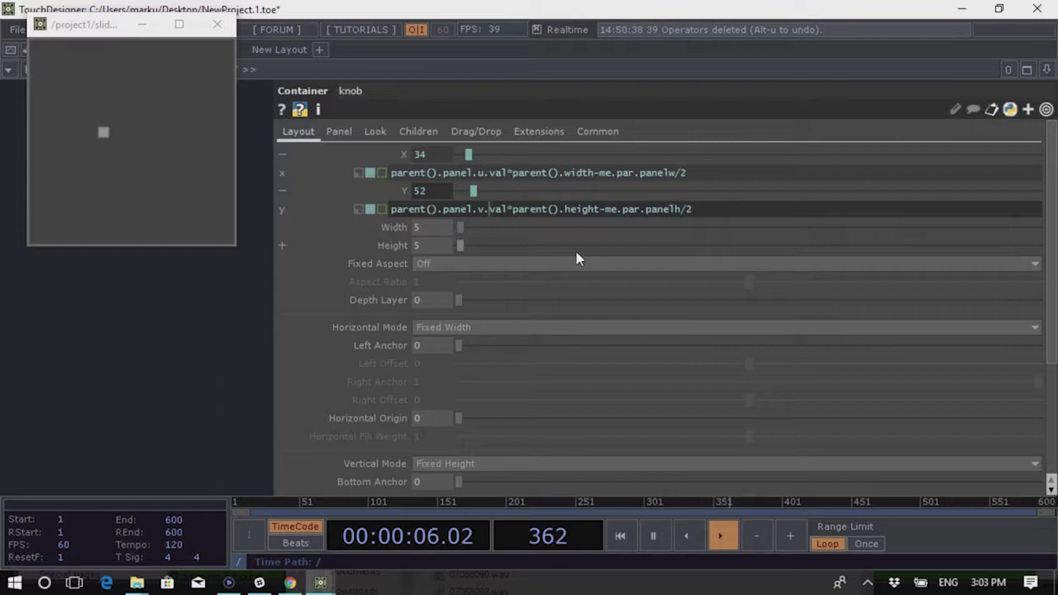
{"action": "left_click", "coordinate": [208, 369]}
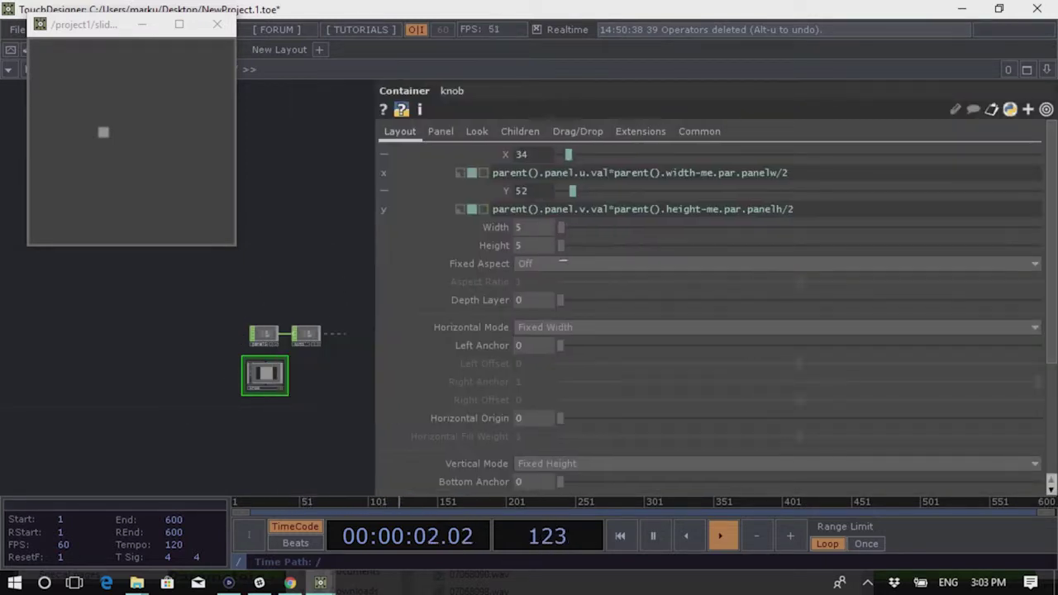
{"action": "key", "text": "i"}
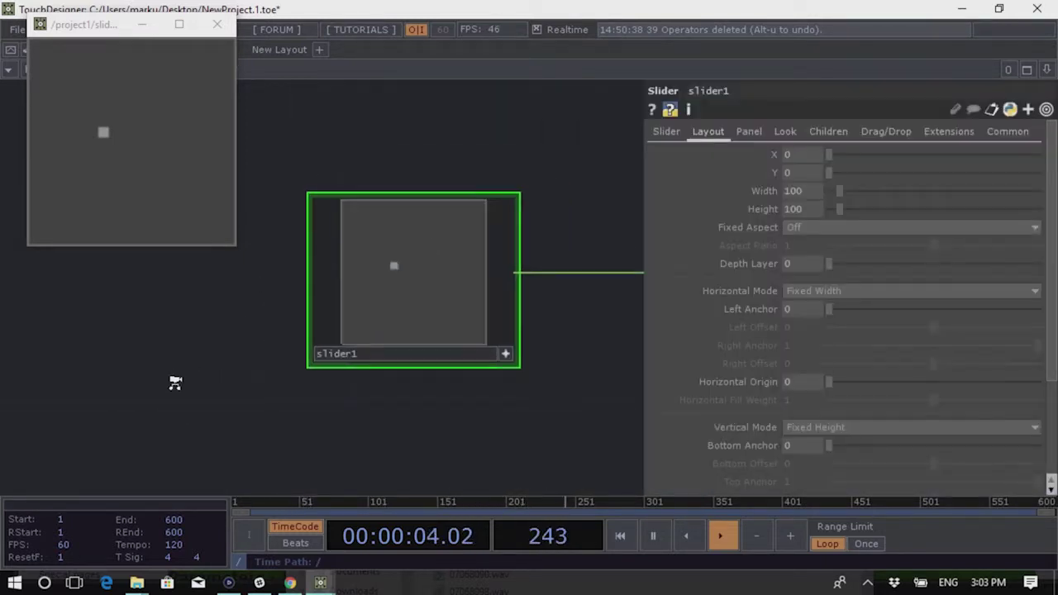
Move the slider knob around its panel and examine how the v1 and v2 channels in null1 respond
{"action": "scroll", "coordinate": [177, 380], "scroll_direction": "down", "scroll_amount": 3}
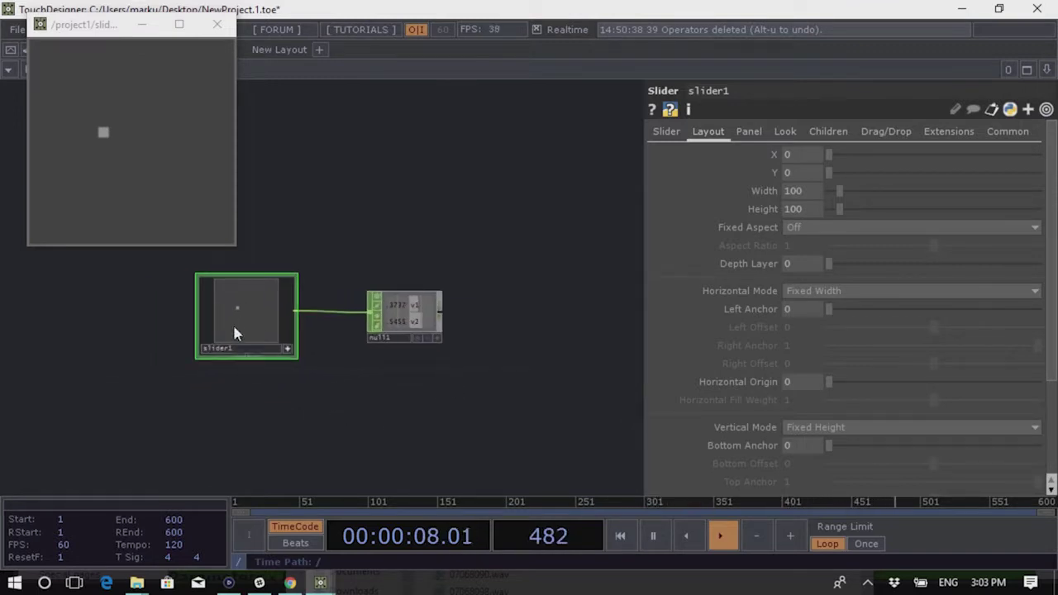
{"action": "left_click_drag", "start_coordinate": [89, 109], "coordinate": [143, 130]}
{"action": "left_click_drag", "start_coordinate": [323, 420], "coordinate": [398, 369]}
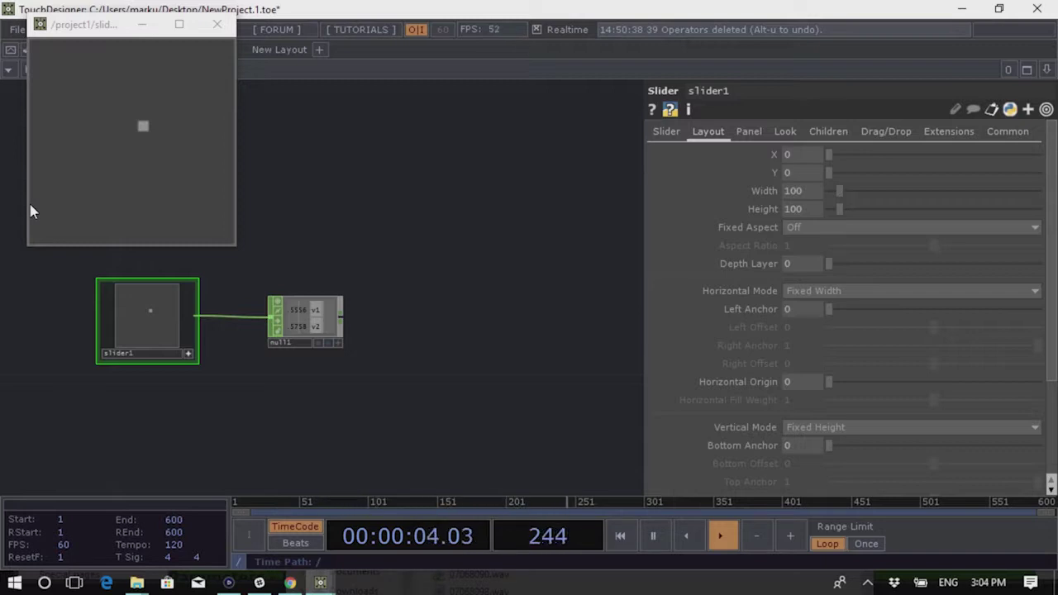
{"action": "left_click_drag", "start_coordinate": [120, 105], "coordinate": [103, 228]}
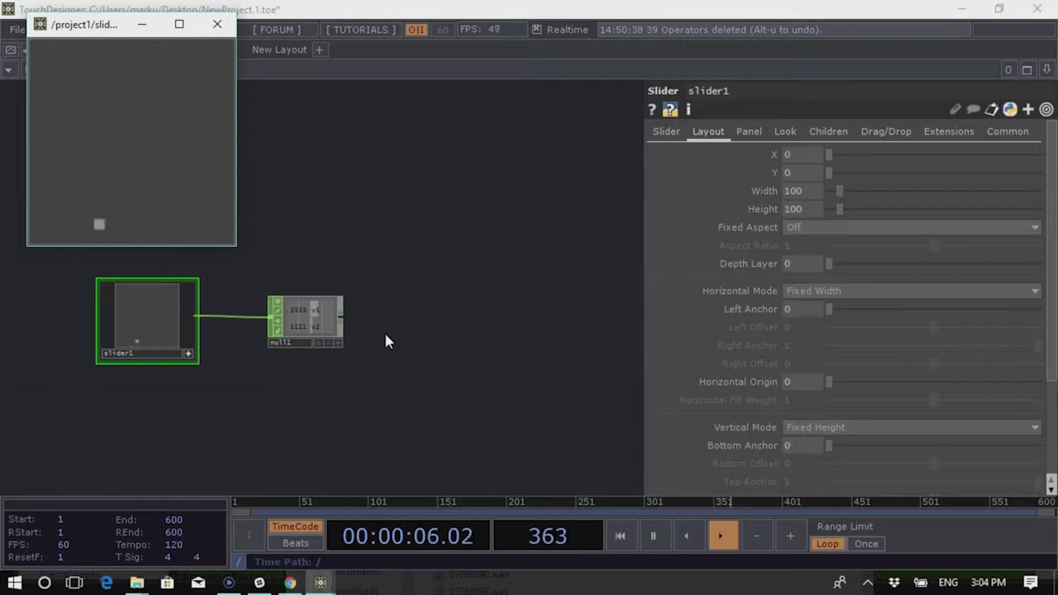
{"action": "left_click_drag", "start_coordinate": [357, 310], "coordinate": [373, 280]}
{"action": "scroll", "coordinate": [372, 280], "scroll_direction": "up", "scroll_amount": 5}
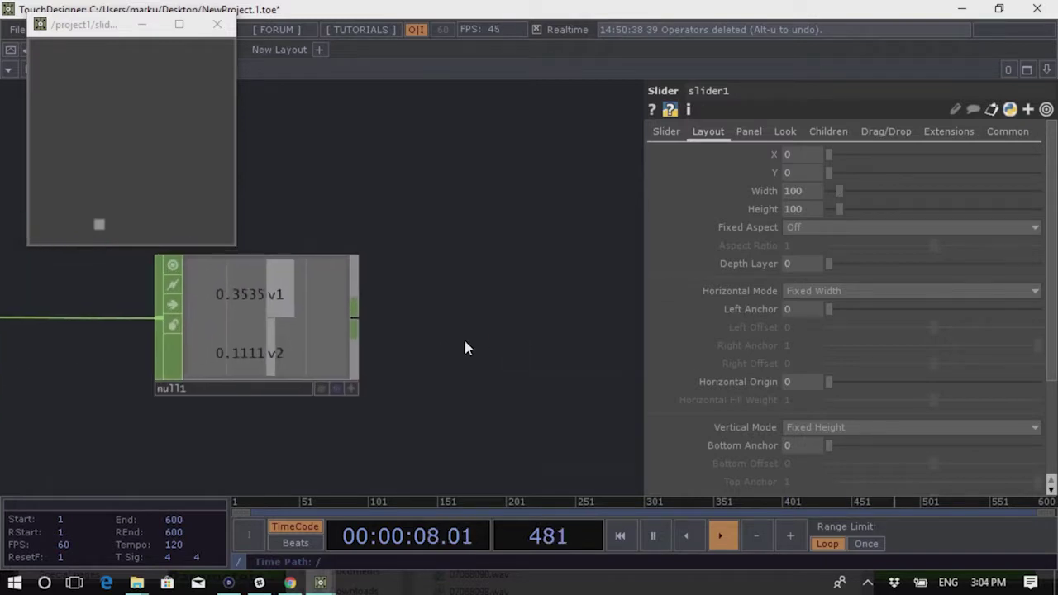
{"action": "scroll", "coordinate": [401, 331], "scroll_direction": "down", "scroll_amount": 2}
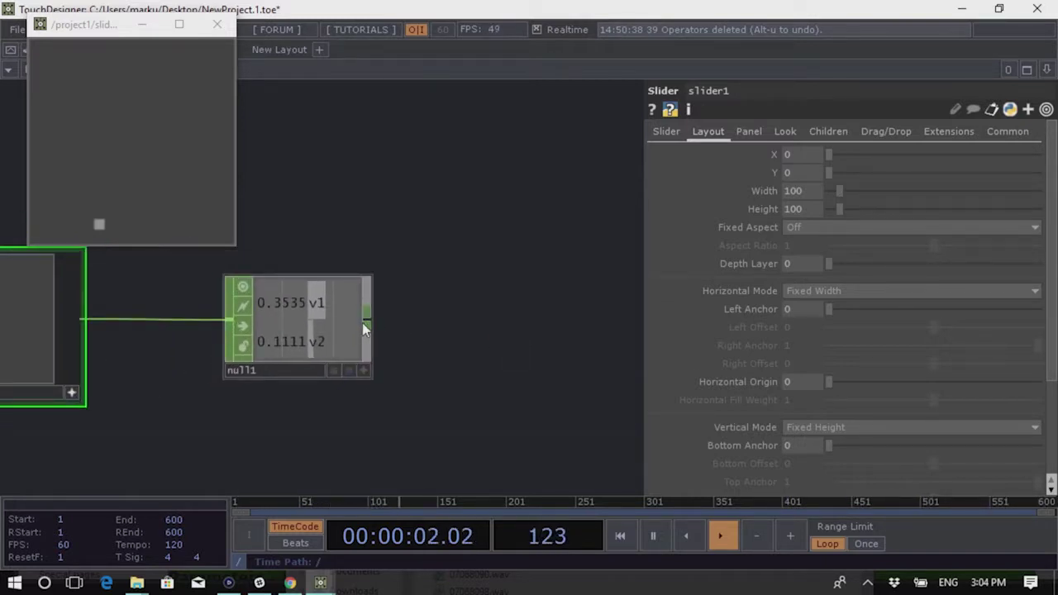
{"action": "left_click_drag", "start_coordinate": [99, 224], "coordinate": [60, 237]}
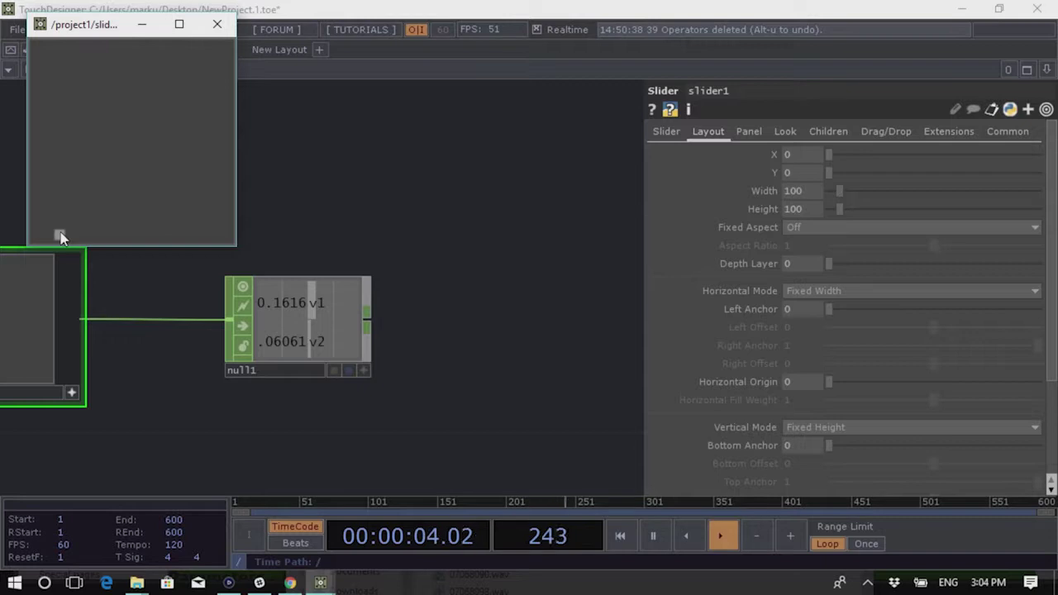
Add a Math CHOP connected to the output of null1, placed just after it in the network
{"action": "right_click", "coordinate": [368, 323]}
{"action": "type", "text": "m"}
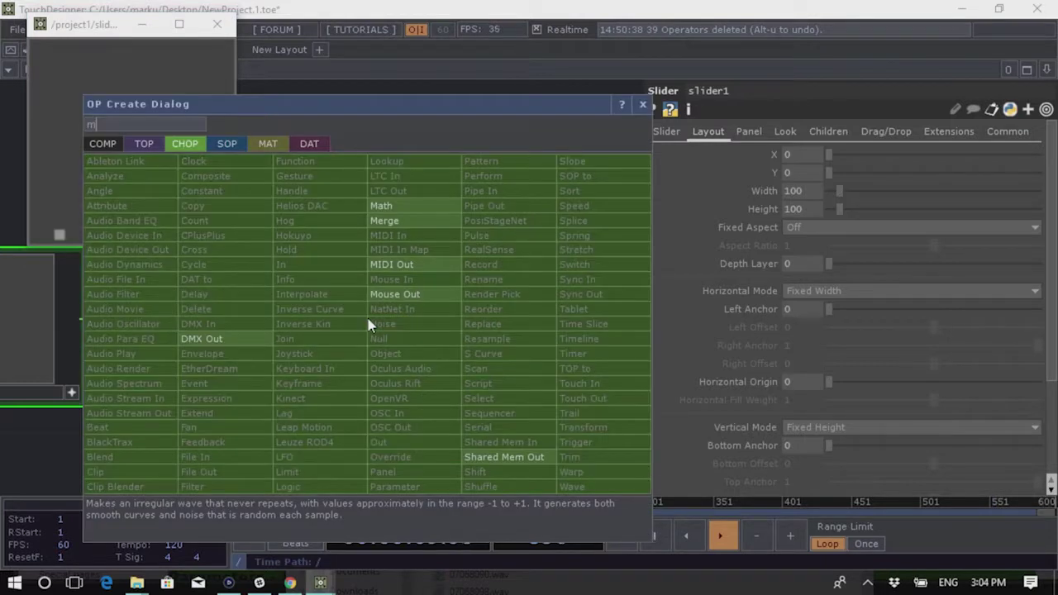
{"action": "left_click", "coordinate": [411, 209]}
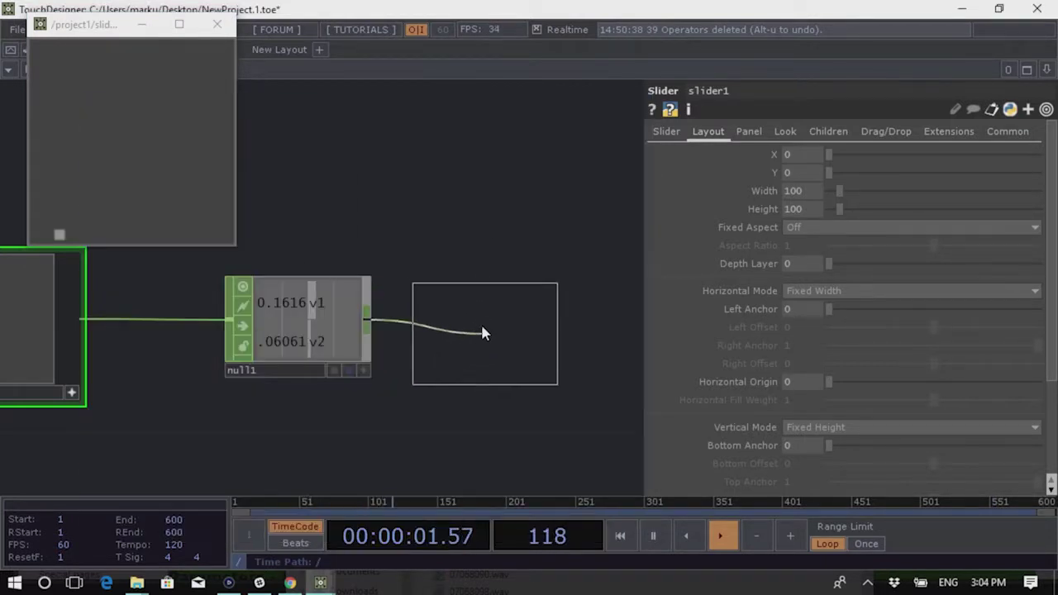
{"action": "left_click", "coordinate": [470, 319]}
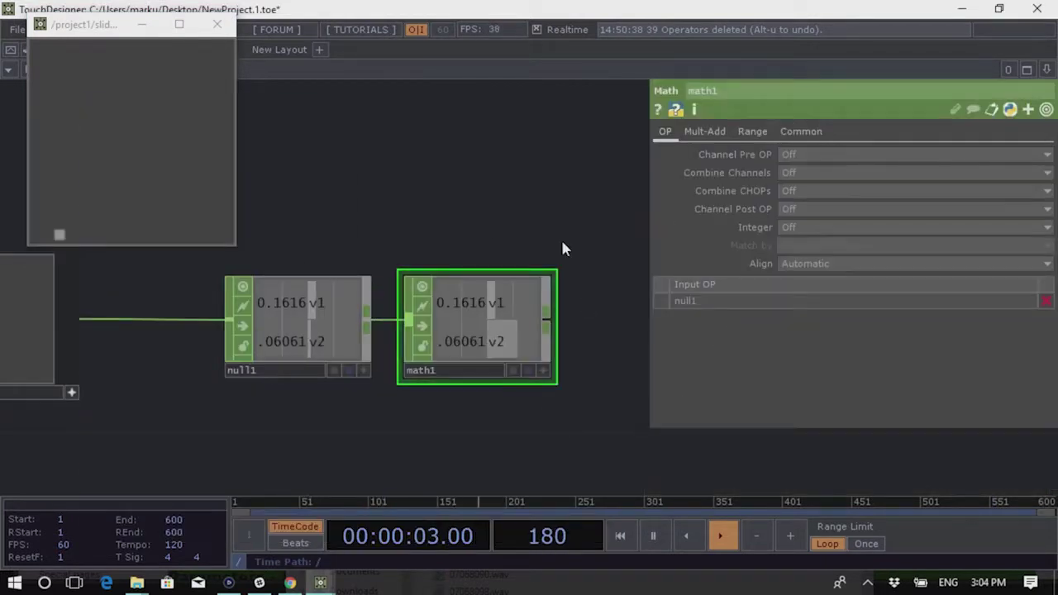
Set math1's Integer option to Round and move the knob horizontally to test the rounded channels
{"action": "left_click", "coordinate": [796, 231]}
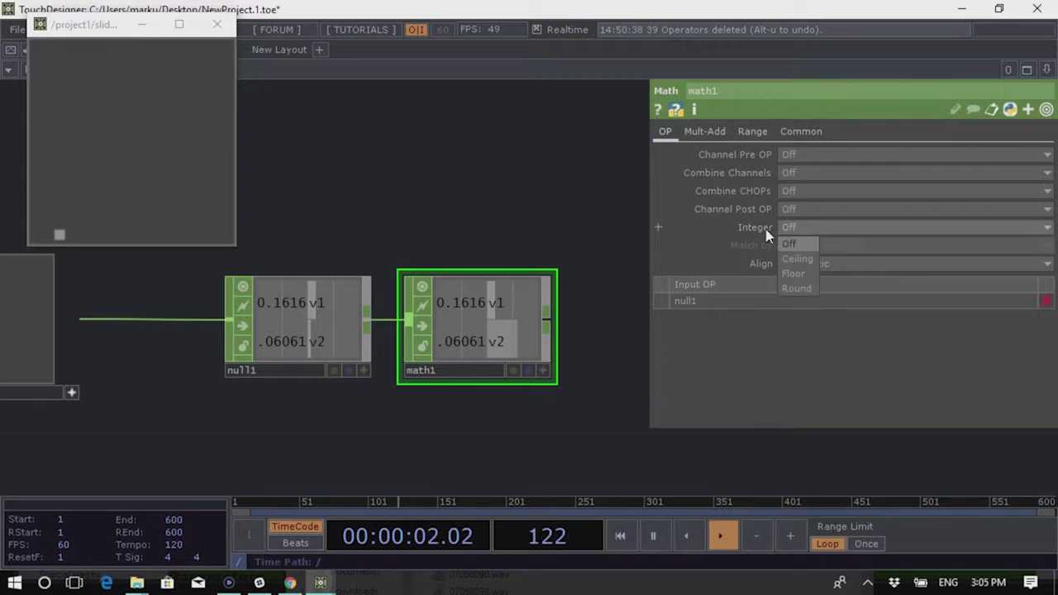
{"action": "left_click", "coordinate": [767, 236]}
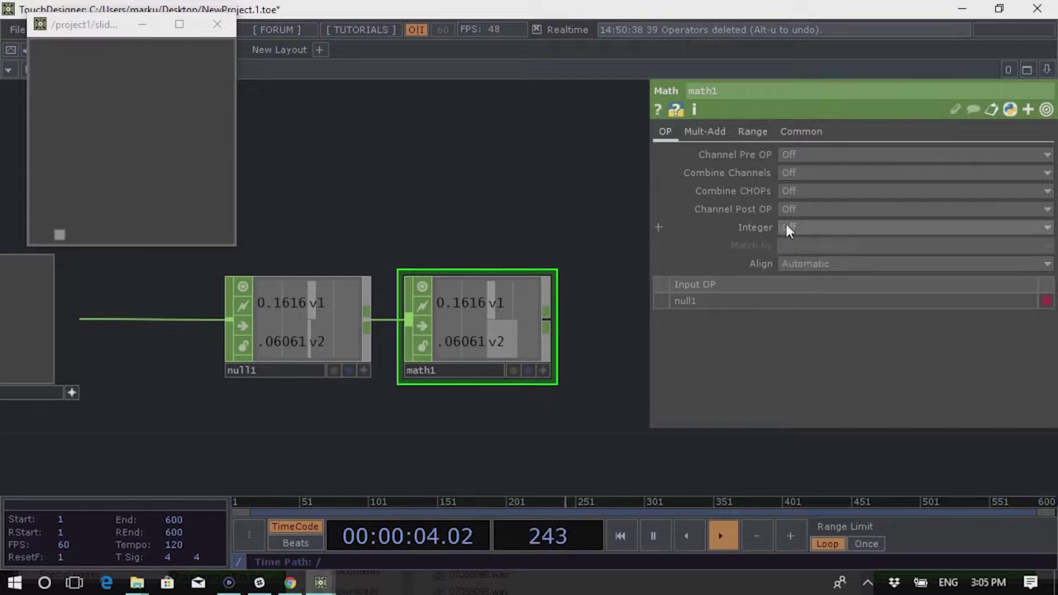
{"action": "left_click", "coordinate": [787, 231]}
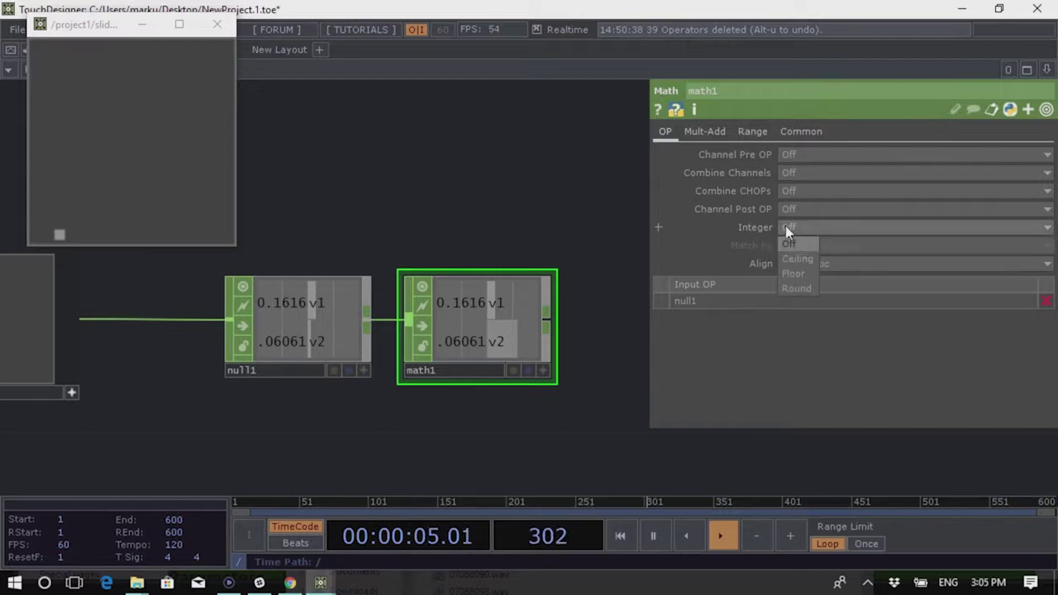
{"action": "left_click", "coordinate": [798, 289]}
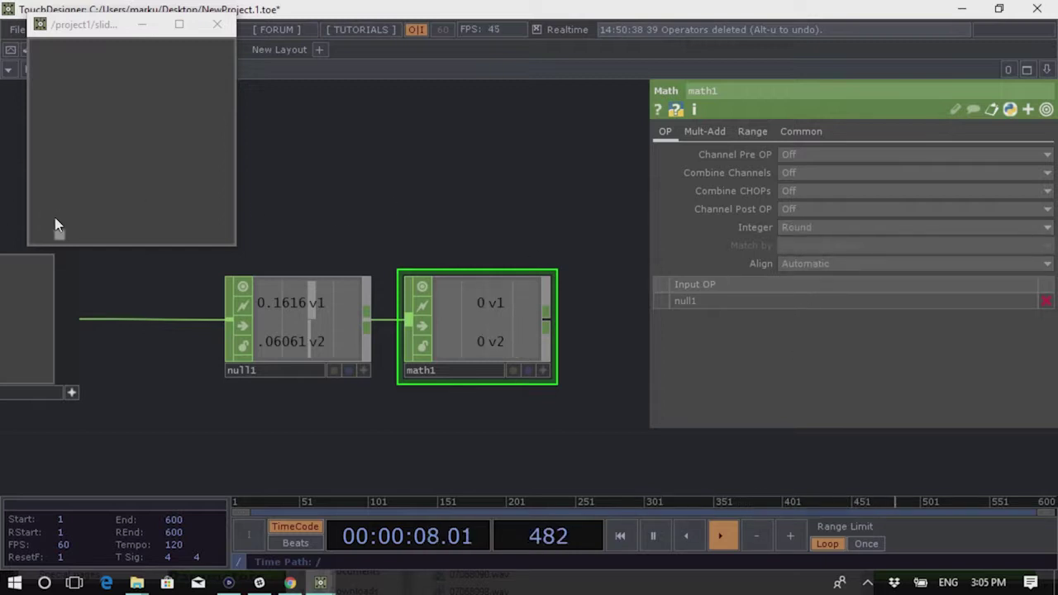
{"action": "left_click_drag", "start_coordinate": [57, 234], "coordinate": [132, 232]}
{"action": "left_click", "coordinate": [512, 326]}
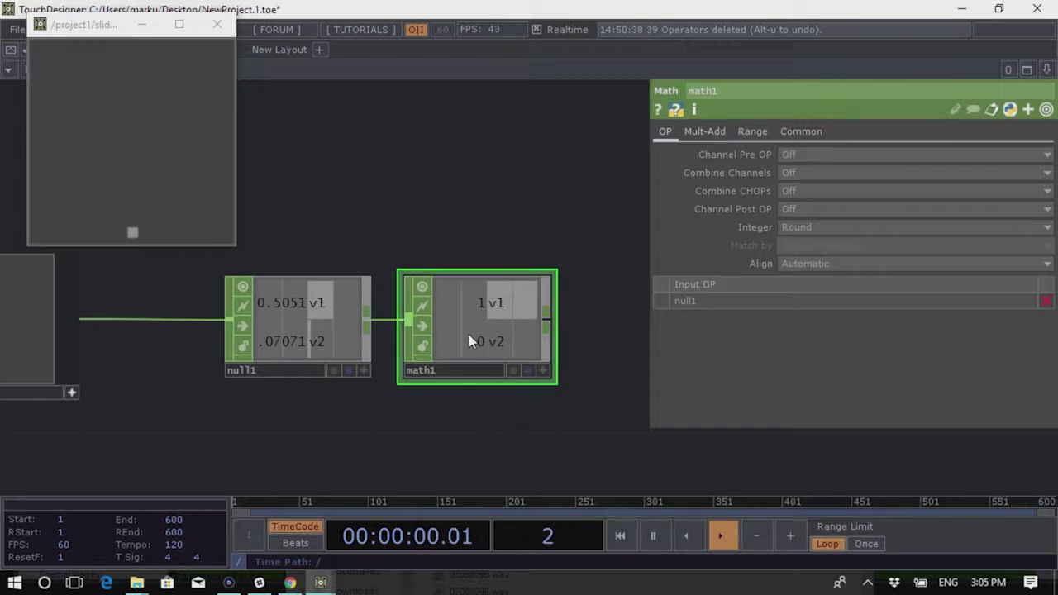
Set math1's Multiply to 4, test it with the knob, and space math1 slightly further from null1
{"action": "left_click", "coordinate": [712, 134]}
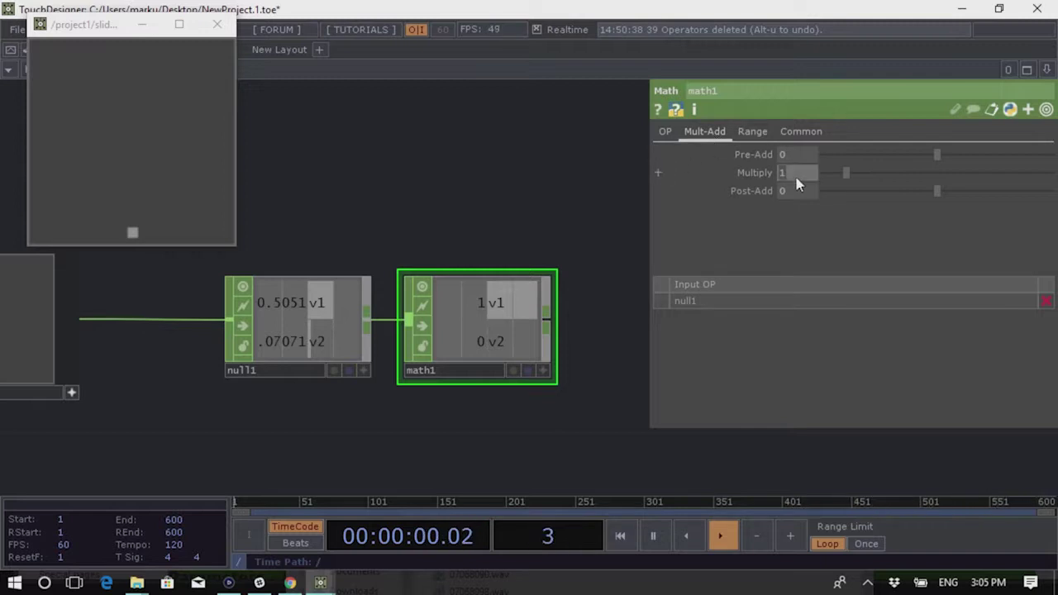
{"action": "key", "text": "Return"}
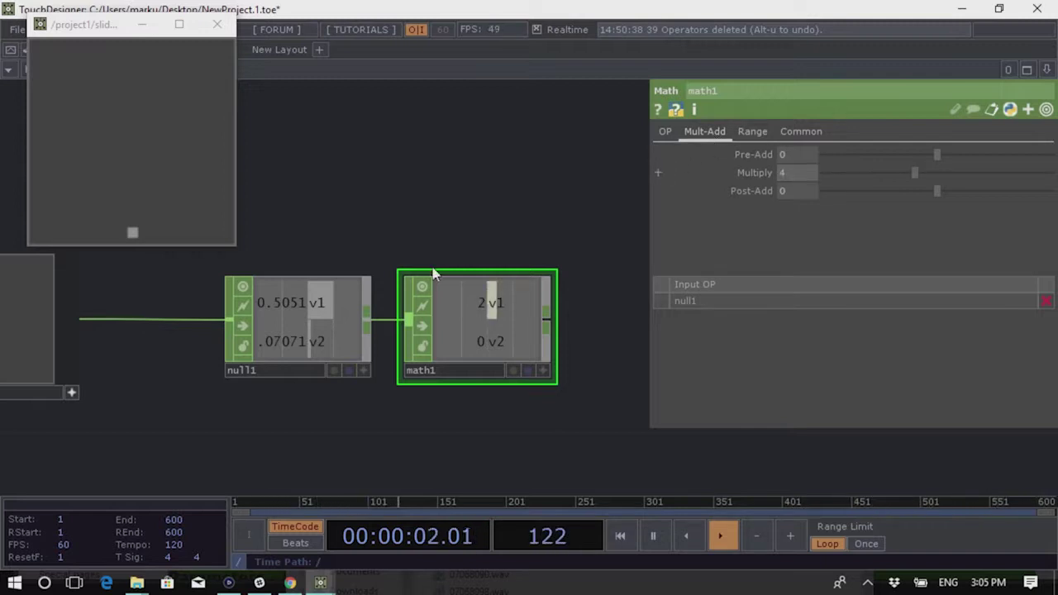
{"action": "left_click_drag", "start_coordinate": [132, 234], "coordinate": [100, 228]}
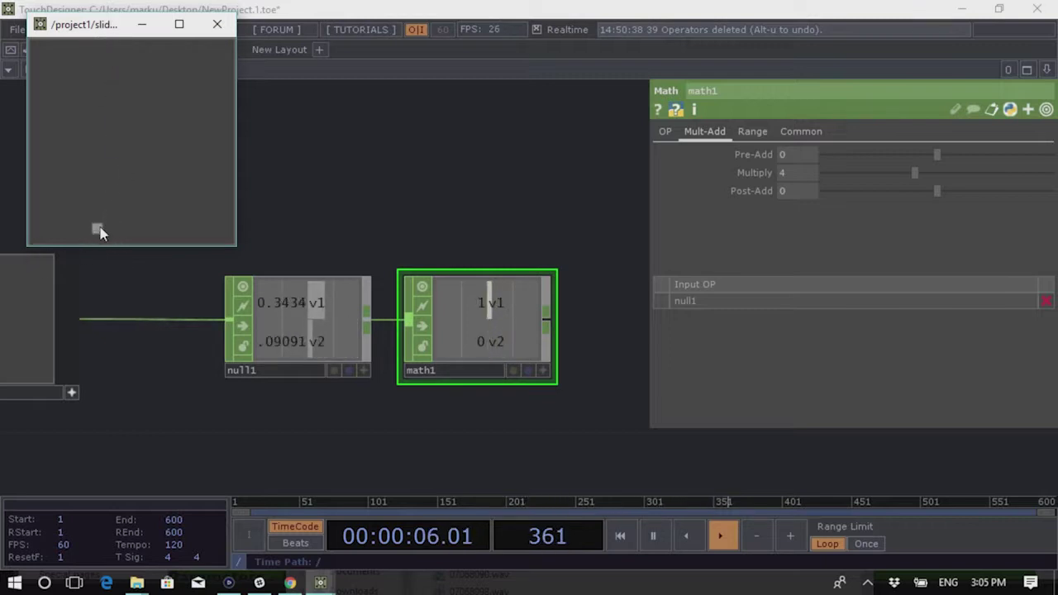
{"action": "scroll", "coordinate": [408, 322], "scroll_direction": "down", "scroll_amount": 4}
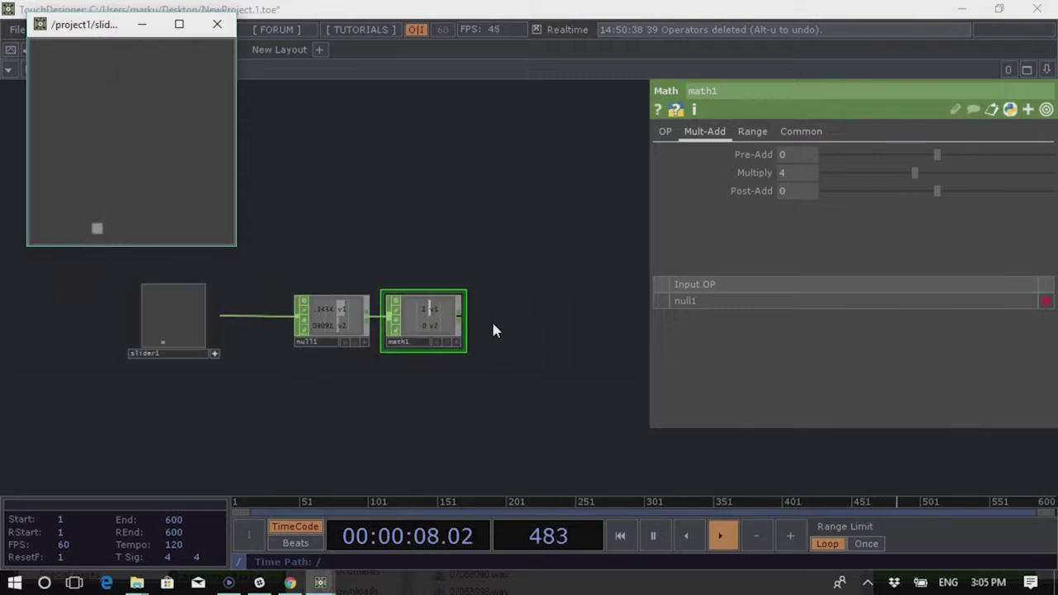
{"action": "left_click_drag", "start_coordinate": [432, 314], "coordinate": [454, 326]}
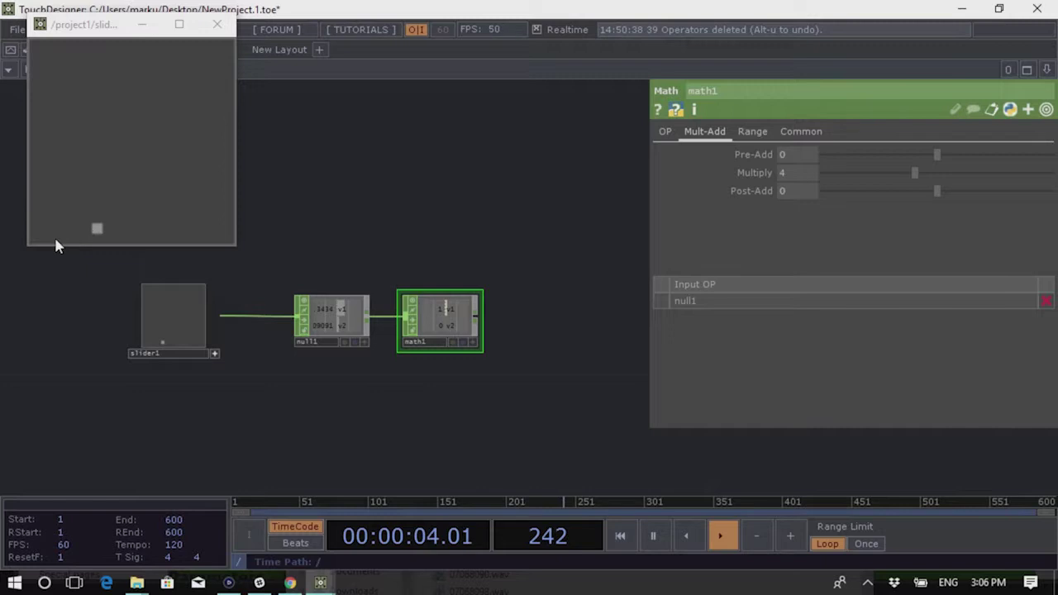
Move the knob between the panel's lower-left corner and neighbouring cells, comparing math1's rounded v1 and v2 values for each position
{"action": "left_click_drag", "start_coordinate": [79, 228], "coordinate": [38, 209]}
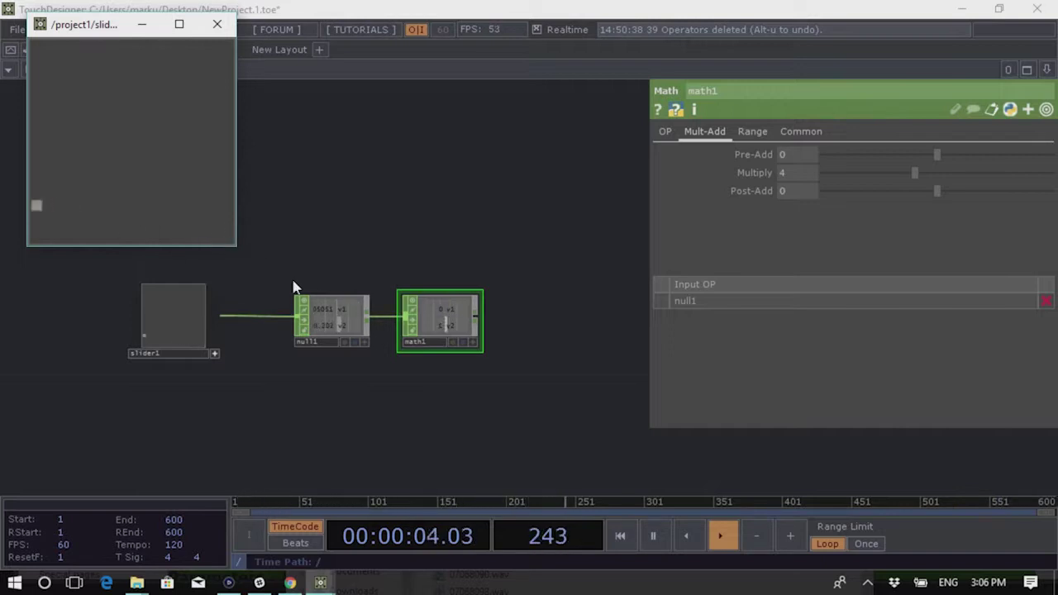
{"action": "scroll", "coordinate": [433, 327], "scroll_direction": "up", "scroll_amount": 3}
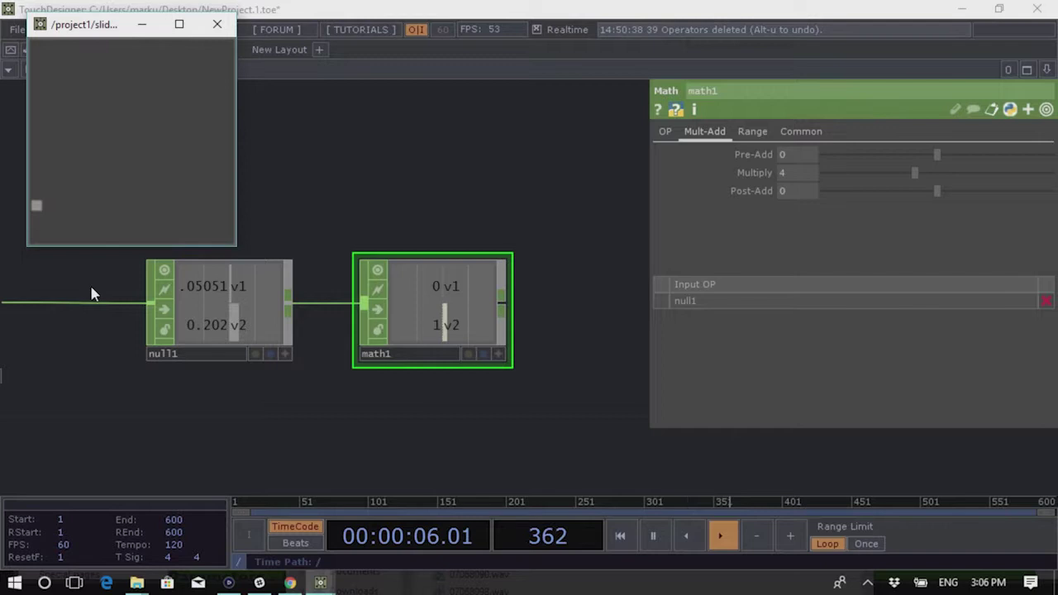
{"action": "left_click_drag", "start_coordinate": [46, 211], "coordinate": [15, 279]}
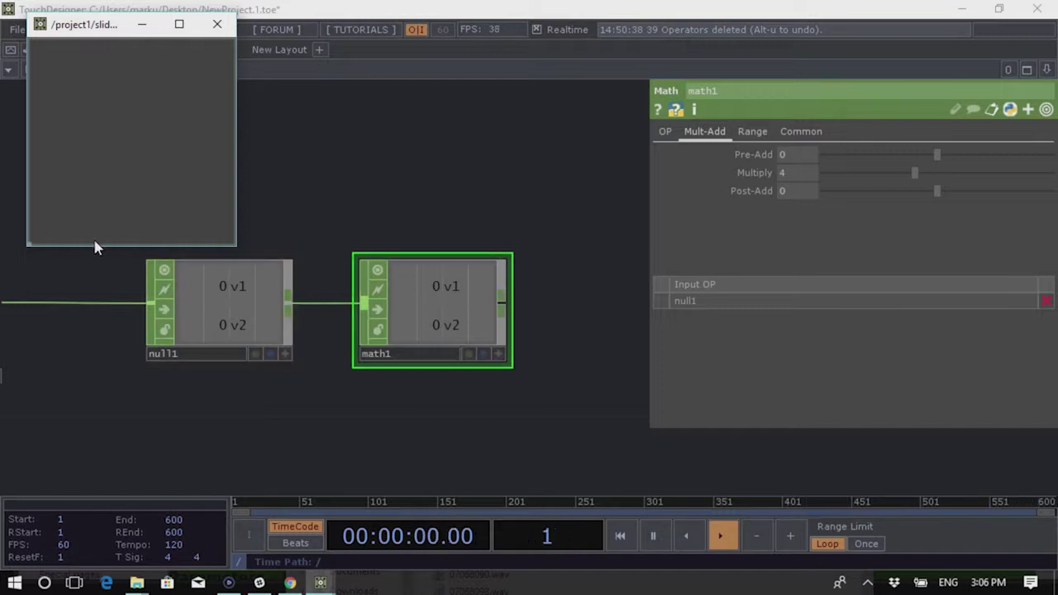
{"action": "left_click_drag", "start_coordinate": [60, 246], "coordinate": [19, 207]}
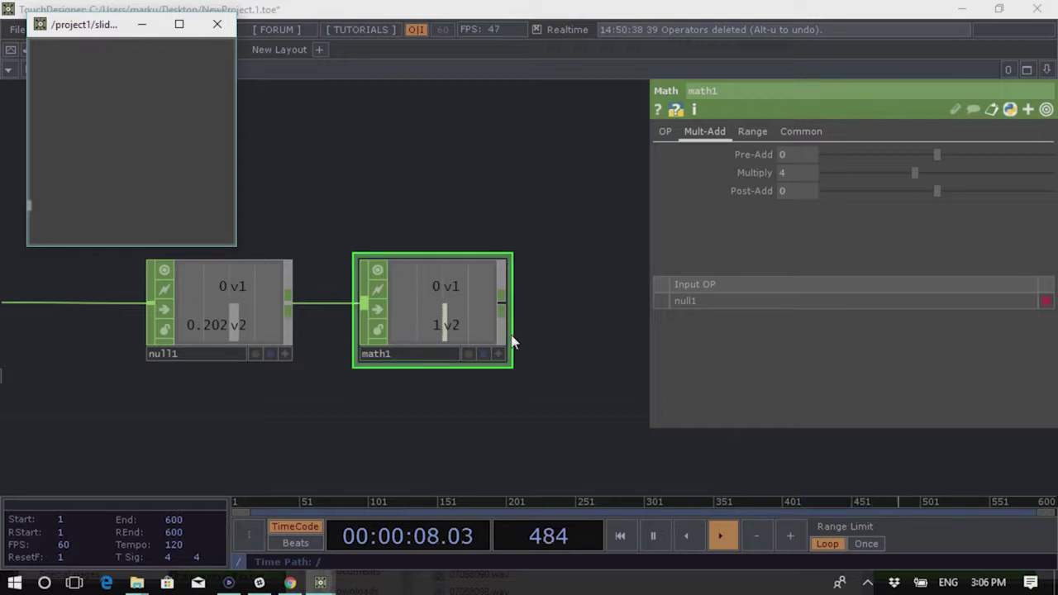
{"action": "left_click", "coordinate": [29, 207]}
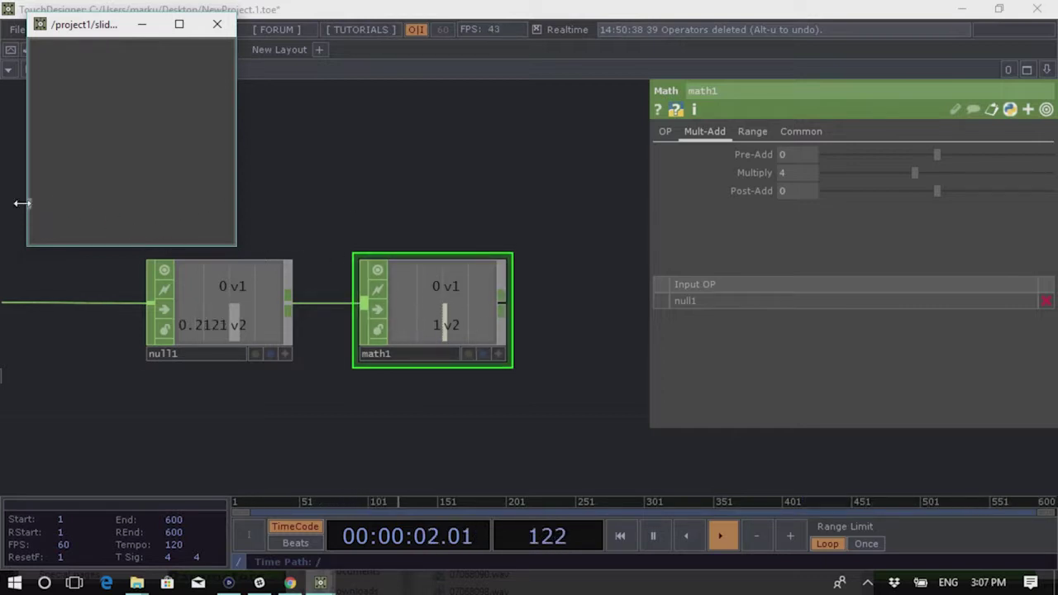
{"action": "left_click_drag", "start_coordinate": [33, 206], "coordinate": [70, 208]}
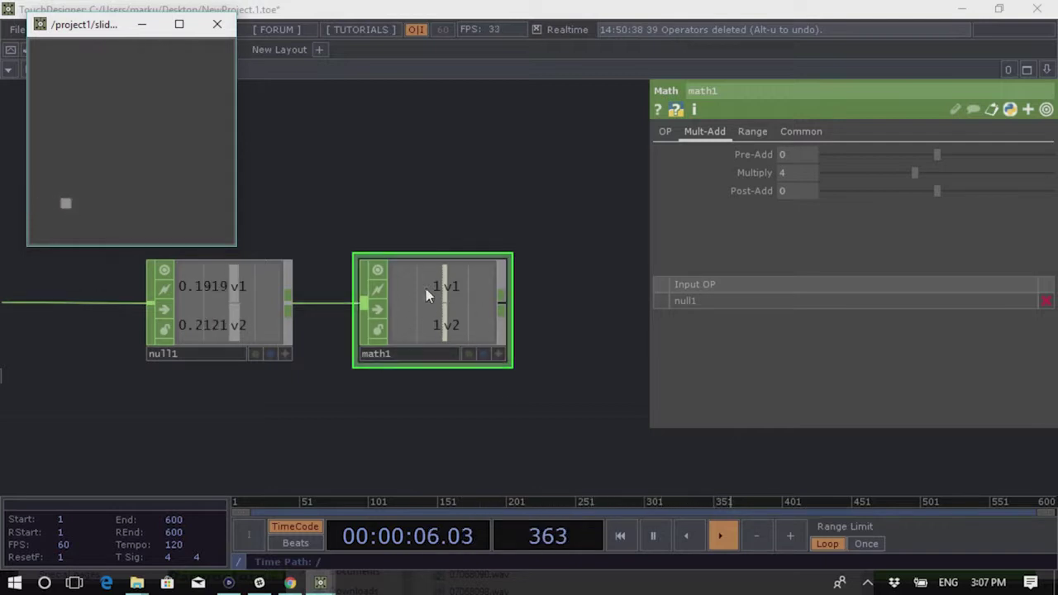
{"action": "left_click_drag", "start_coordinate": [81, 208], "coordinate": [4, 285]}
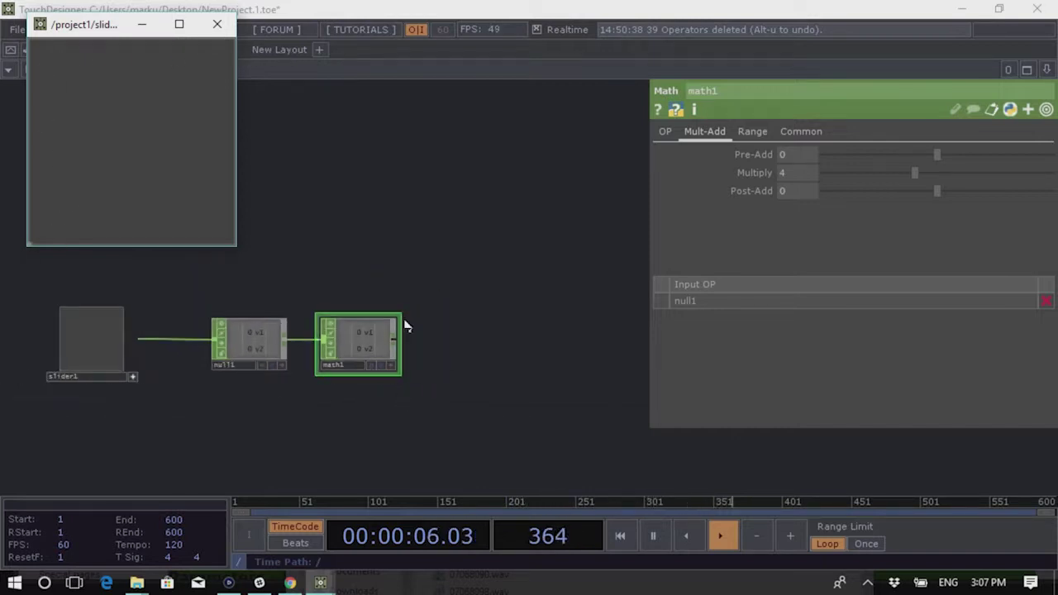
{"action": "left_click_drag", "start_coordinate": [29, 216], "coordinate": [451, 342]}
Add a Select CHOP connected to the output of math1, placed above and beyond it
{"action": "scroll", "coordinate": [460, 355], "scroll_direction": "up", "scroll_amount": 2}
{"action": "scroll", "coordinate": [462, 361], "scroll_direction": "up", "scroll_amount": 1}
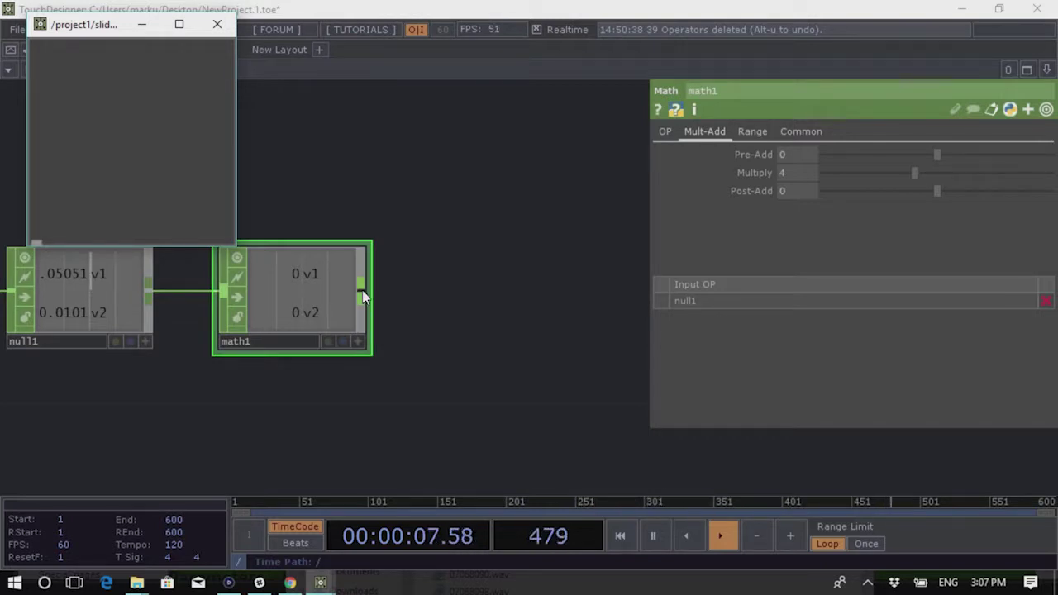
{"action": "right_click", "coordinate": [362, 293]}
{"action": "type", "text": "se"}
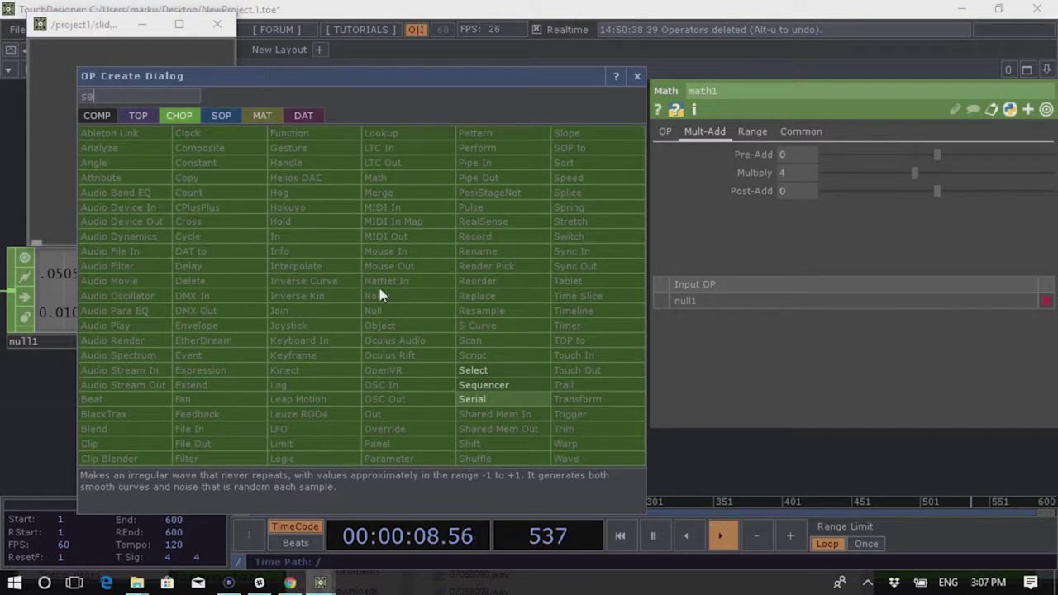
{"action": "left_click", "coordinate": [483, 372]}
{"action": "left_click", "coordinate": [494, 255]}
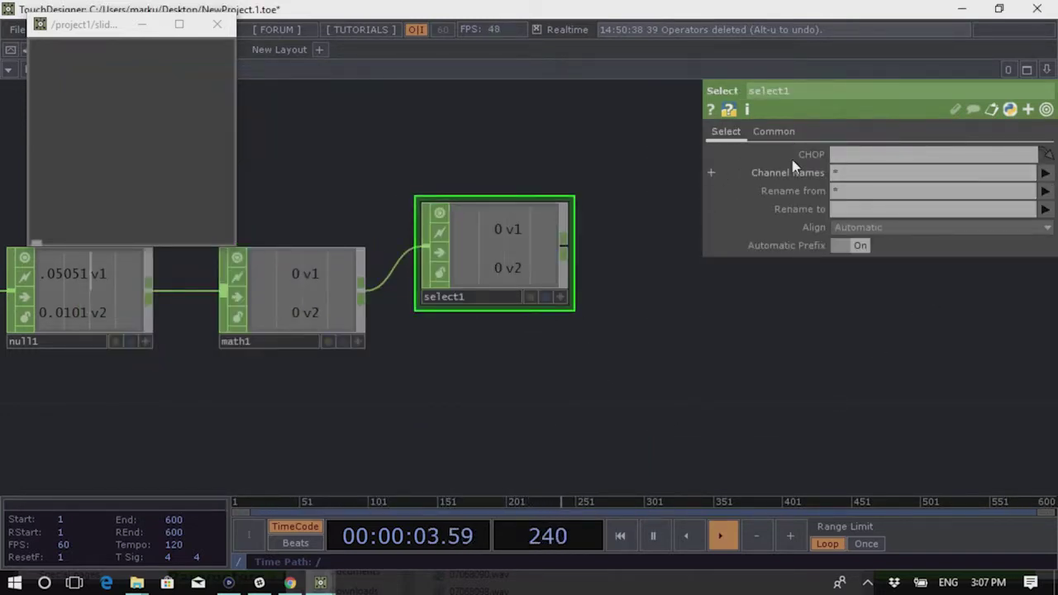
Set select1's Channel Names to v2 and move the knob up the panel's edge to test it
{"action": "left_click", "coordinate": [1046, 173]}
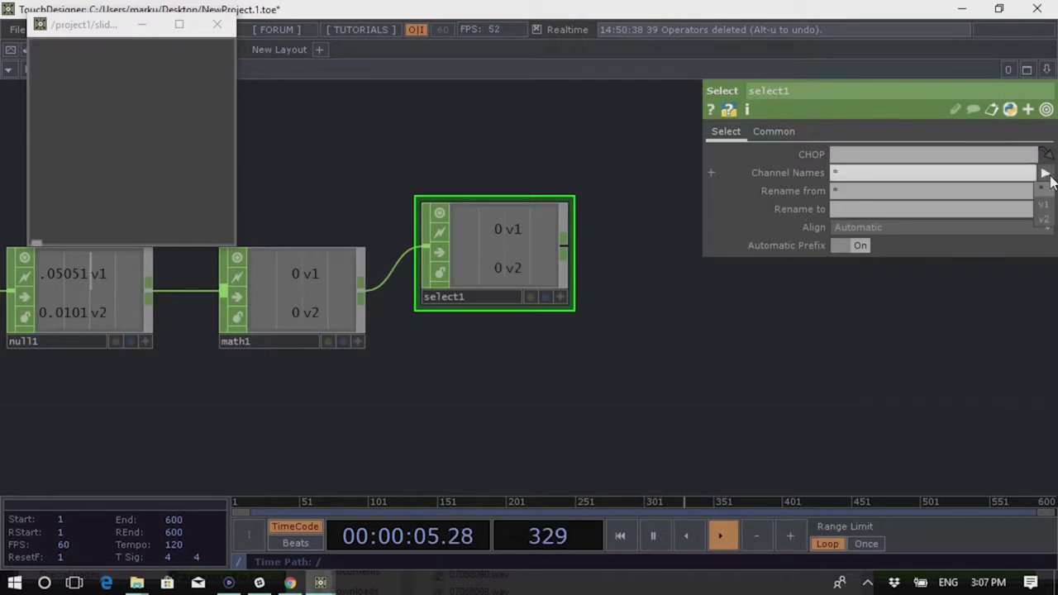
{"action": "left_click", "coordinate": [1043, 220]}
{"action": "left_click_drag", "start_coordinate": [38, 245], "coordinate": [31, 213]}
Add a second Math CHOP connected to the output of select1, placed in line after it
{"action": "left_click_drag", "start_coordinate": [519, 363], "coordinate": [452, 279]}
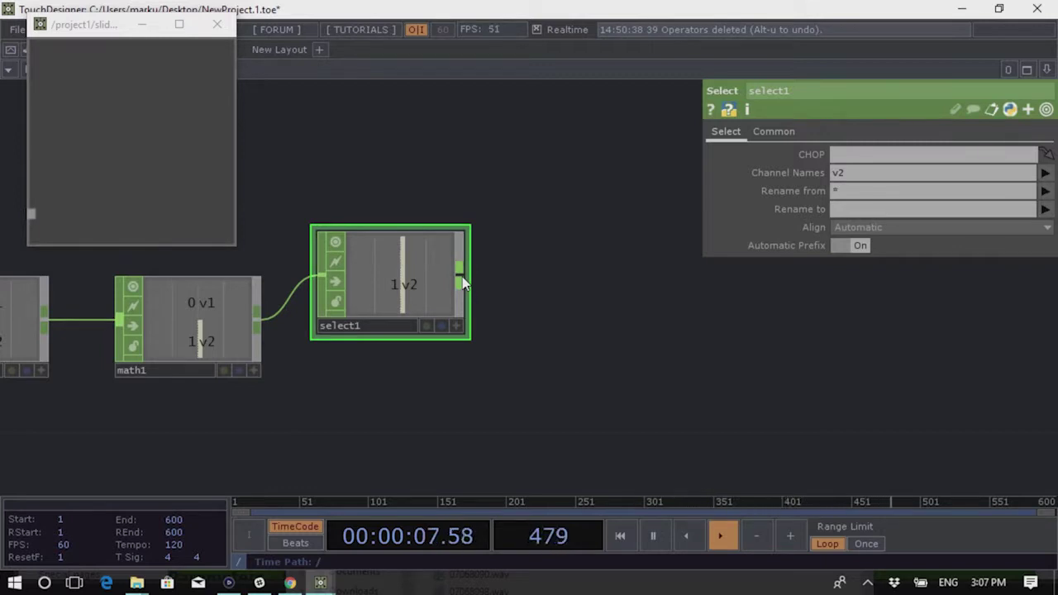
{"action": "left_click", "coordinate": [461, 282]}
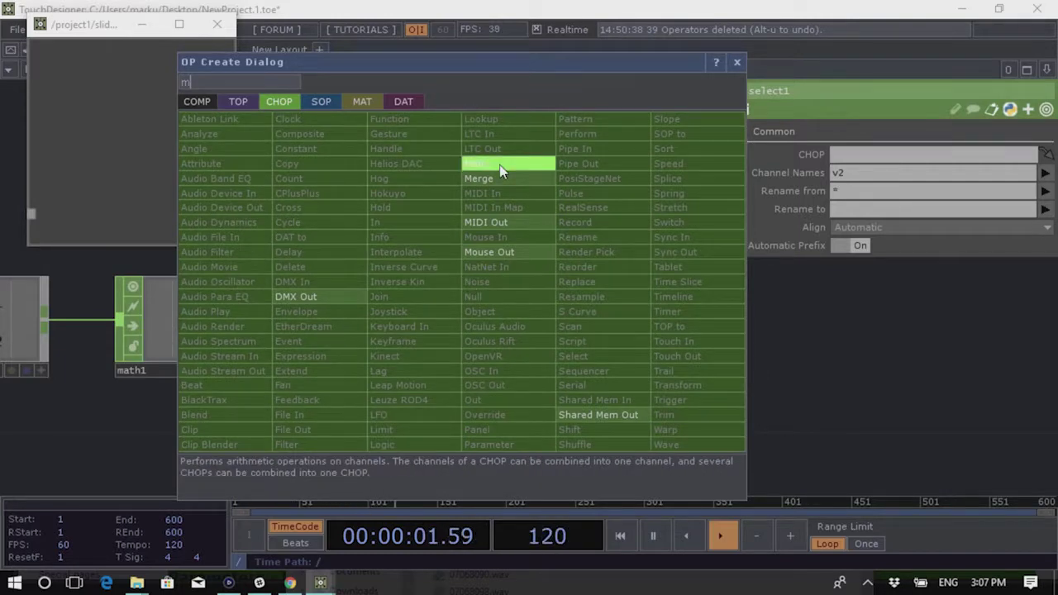
{"action": "left_click", "coordinate": [505, 164]}
{"action": "left_click", "coordinate": [590, 277]}
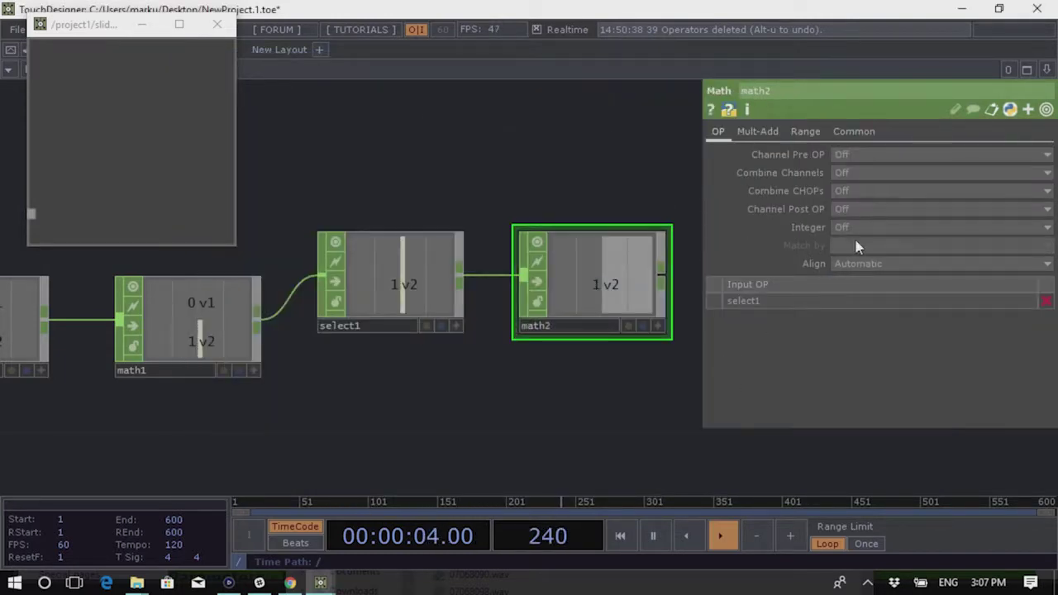
Set math2's Multiply to 5 and move the knob vertically to check its v2 output
{"action": "left_click", "coordinate": [767, 137]}
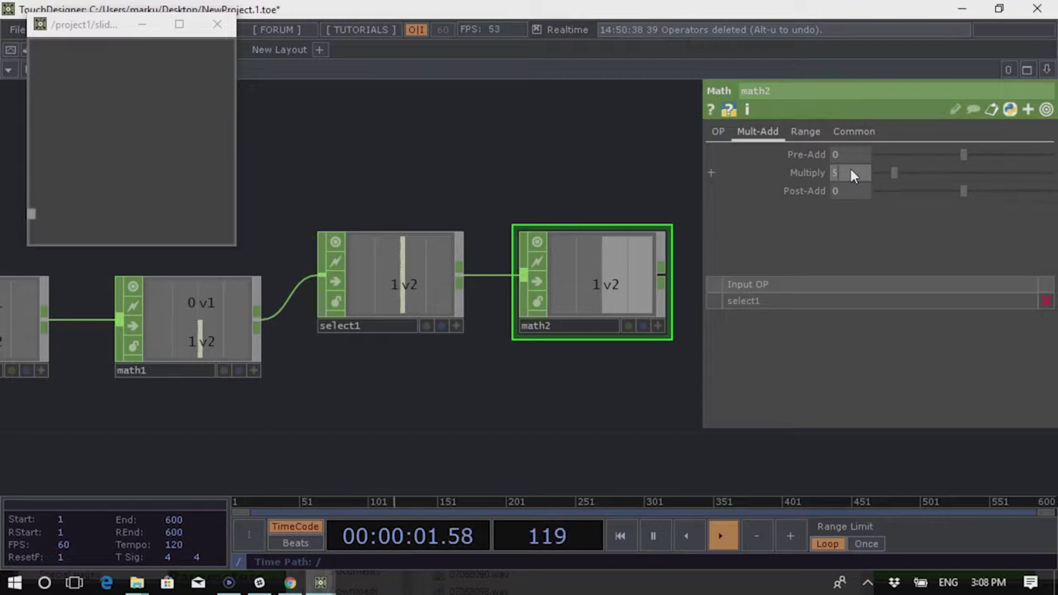
{"action": "key", "text": "Return"}
{"action": "left_click_drag", "start_coordinate": [35, 222], "coordinate": [24, 244]}
{"action": "left_click_drag", "start_coordinate": [355, 359], "coordinate": [375, 316]}
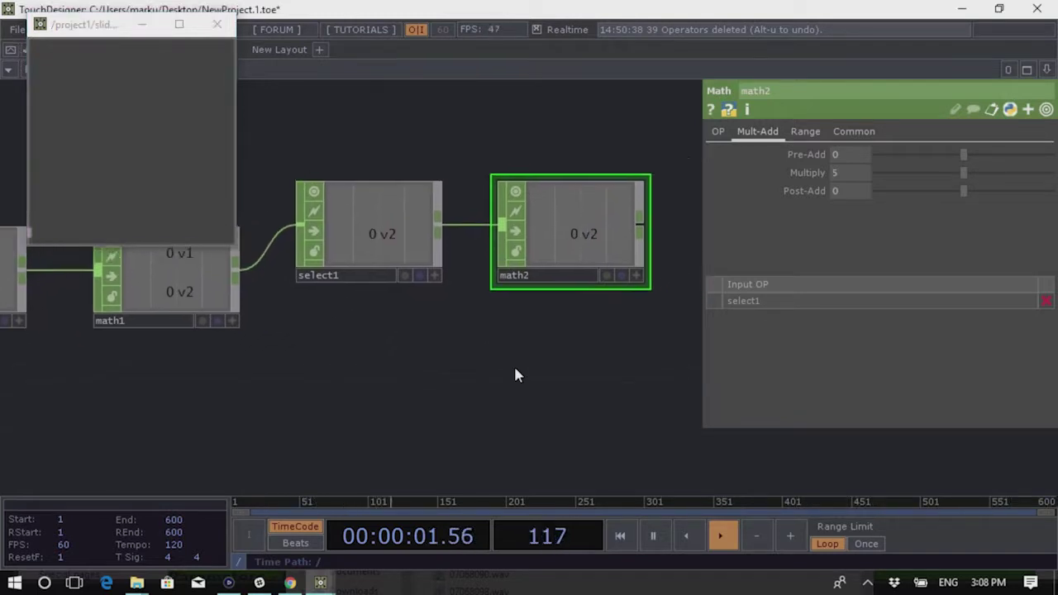
{"action": "left_click_drag", "start_coordinate": [32, 238], "coordinate": [9, 231]}
{"action": "left_click_drag", "start_coordinate": [382, 370], "coordinate": [446, 345]}
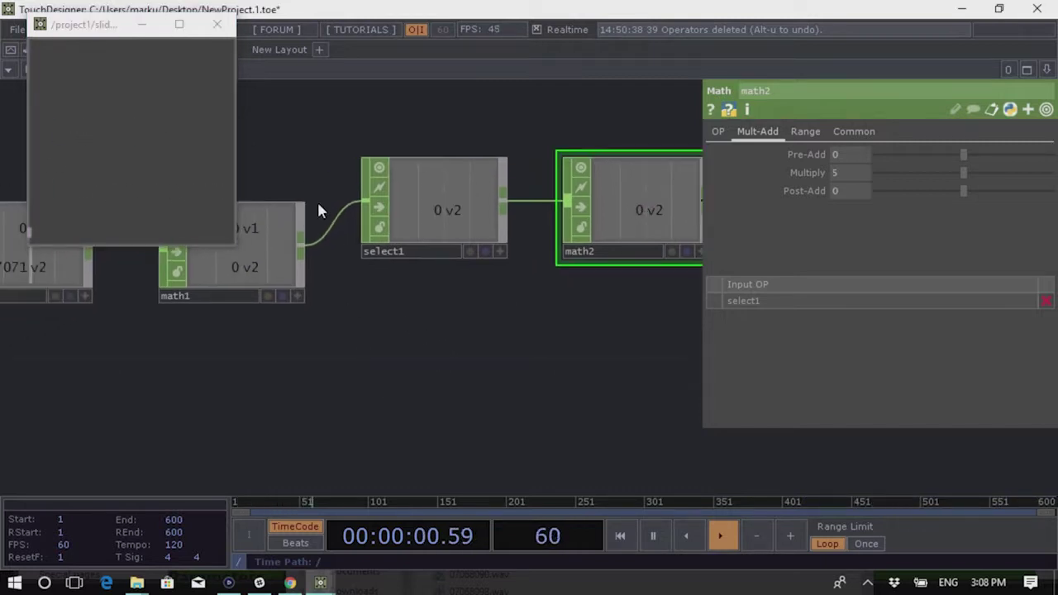
{"action": "right_click", "coordinate": [300, 251]}
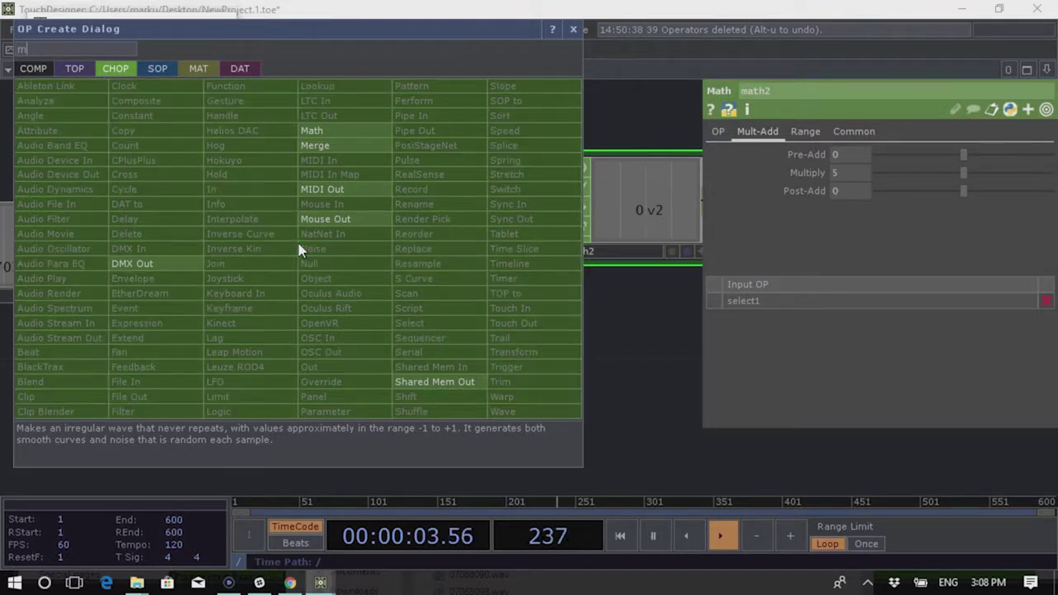
{"action": "left_click", "coordinate": [334, 130]}
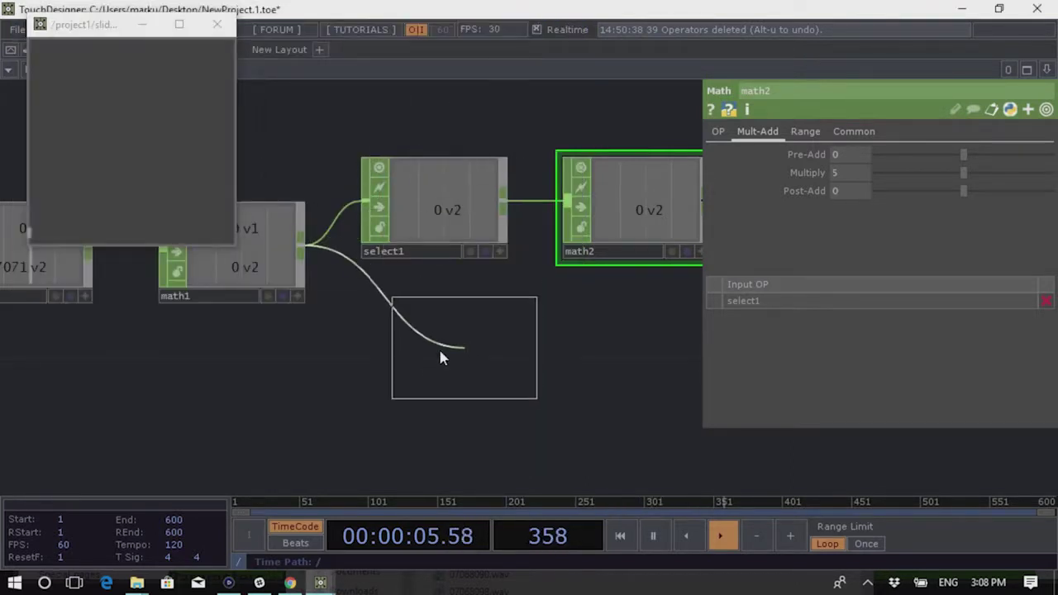
{"action": "left_click", "coordinate": [434, 347]}
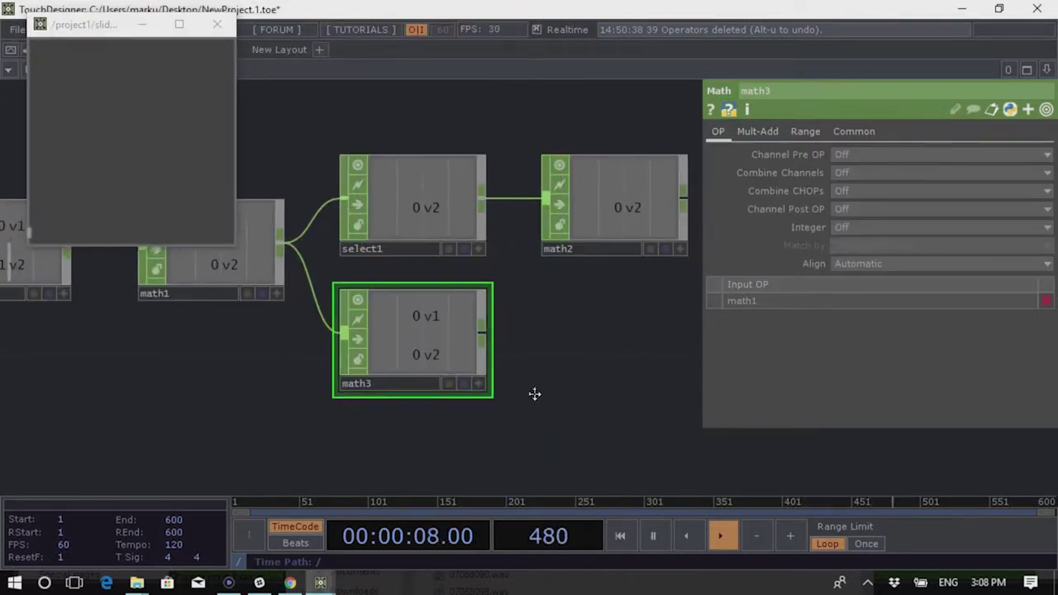
{"action": "key", "text": "Delete"}
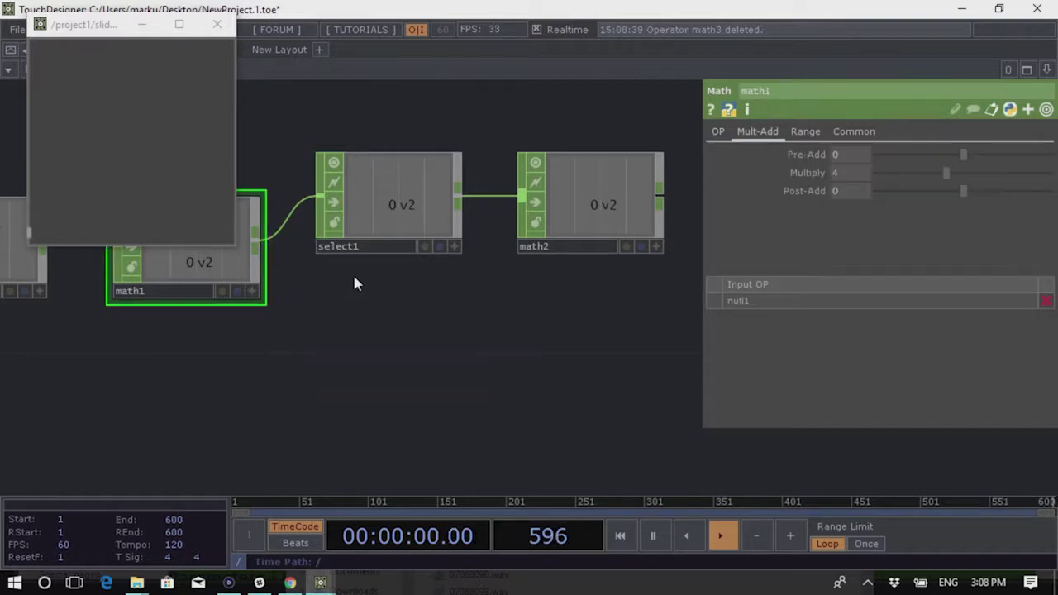
Add a second Select CHOP connected to the output of math1, placed below select1
{"action": "right_click", "coordinate": [259, 241]}
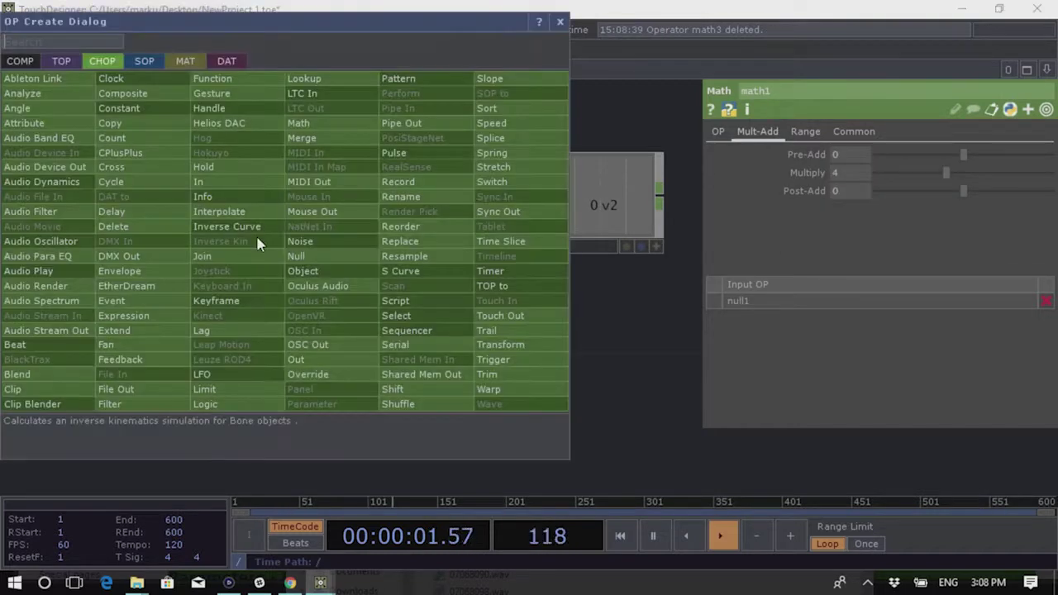
{"action": "type", "text": "se"}
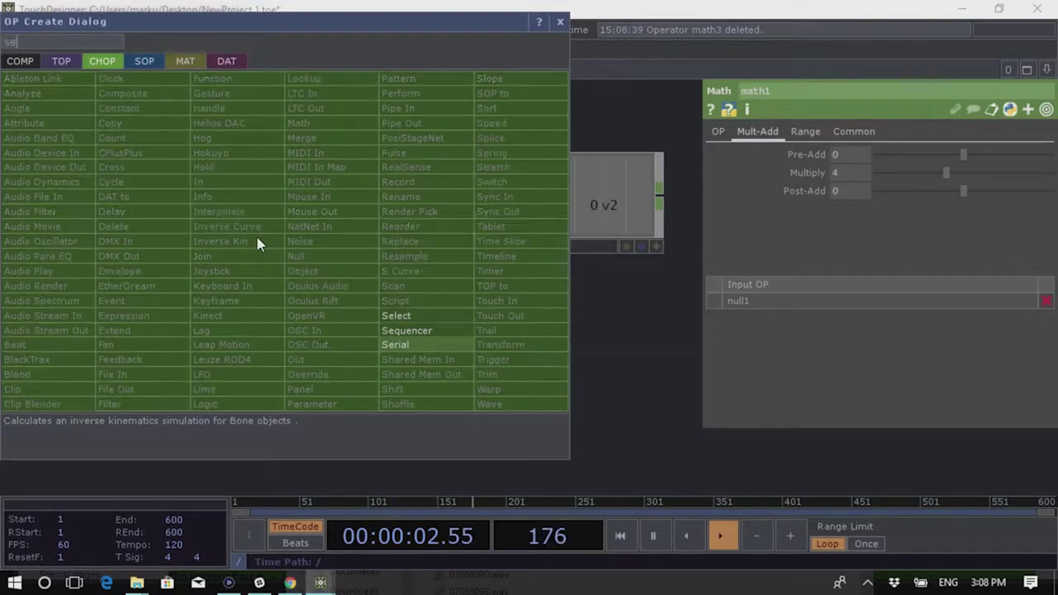
{"action": "left_click", "coordinate": [401, 315]}
{"action": "left_click", "coordinate": [396, 356]}
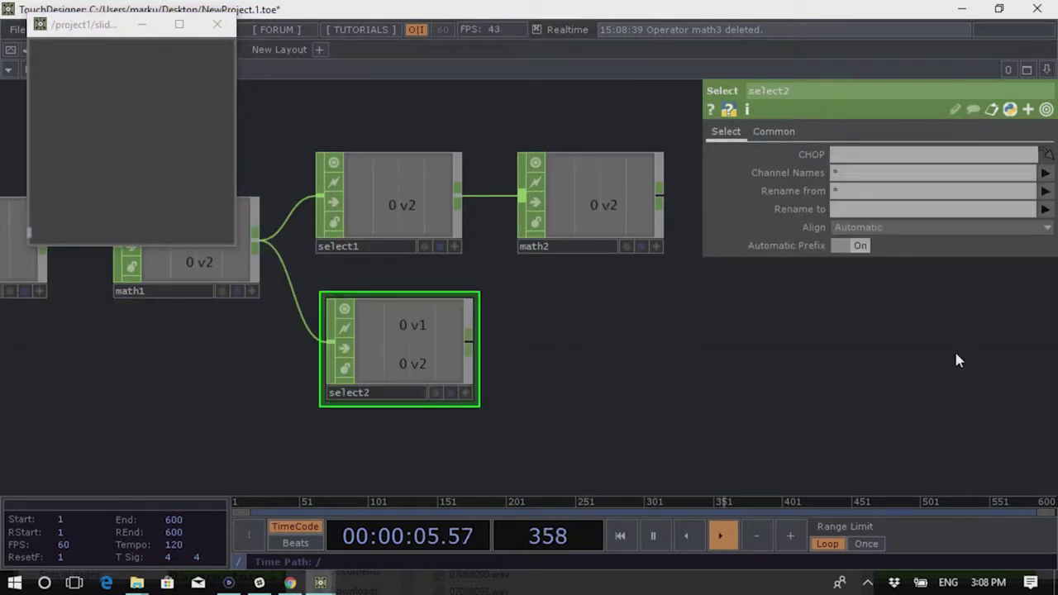
Set select2's Channel Names to v1 and move the node directly beneath math2
{"action": "left_click", "coordinate": [1045, 174]}
{"action": "left_click", "coordinate": [1043, 190]}
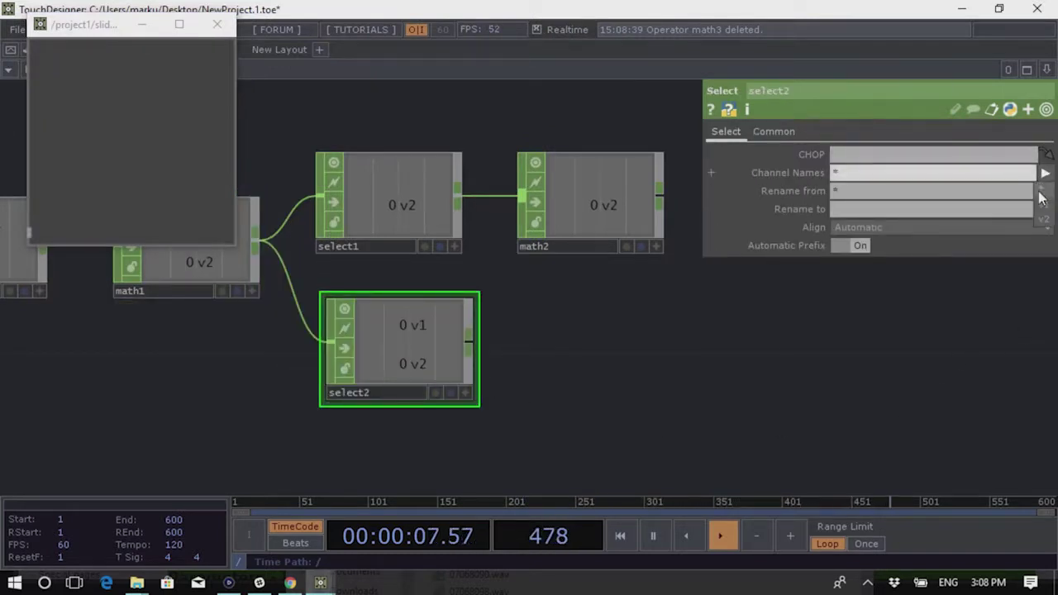
{"action": "left_click_drag", "start_coordinate": [663, 395], "coordinate": [524, 414]}
{"action": "left_click_drag", "start_coordinate": [266, 363], "coordinate": [444, 361]}
{"action": "mouse_move", "coordinate": [661, 388]}
{"action": "left_mouse_down"}
{"action": "mouse_move", "coordinate": [662, 370]}
{"action": "mouse_move", "coordinate": [675, 394]}
{"action": "left_mouse_up"}
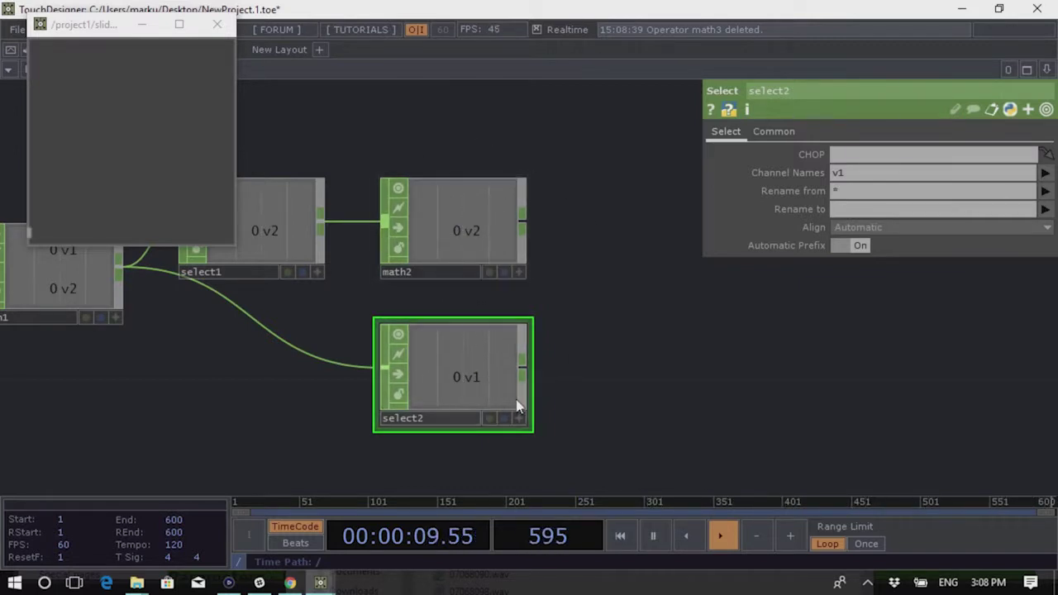
{"action": "left_click_drag", "start_coordinate": [677, 282], "coordinate": [680, 267]}
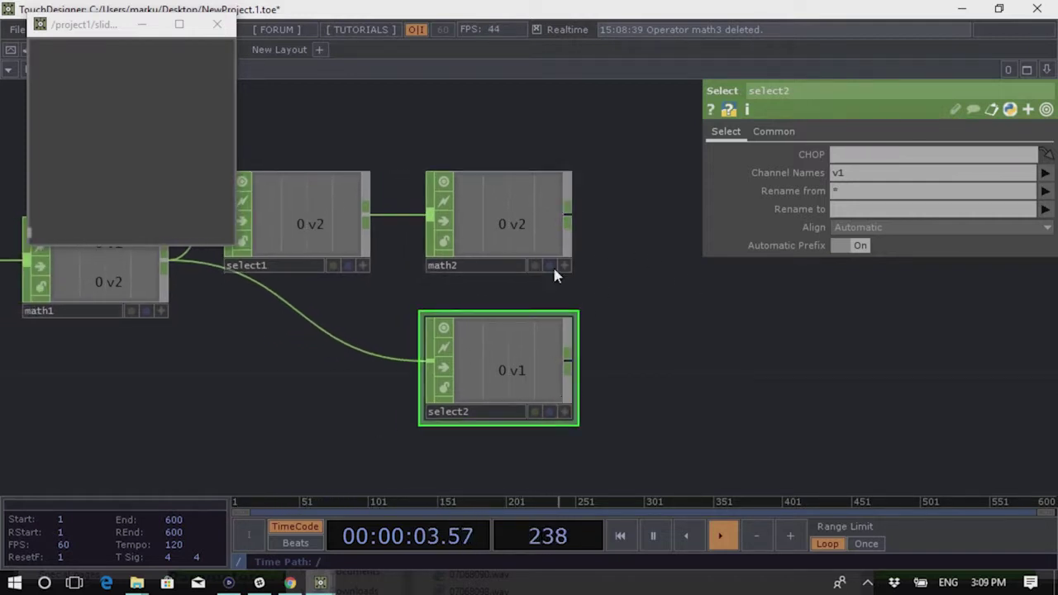
Add a third Math CHOP connected to the output of math2, placed beyond math2 at a height between math2 and select2
{"action": "right_click", "coordinate": [567, 220]}
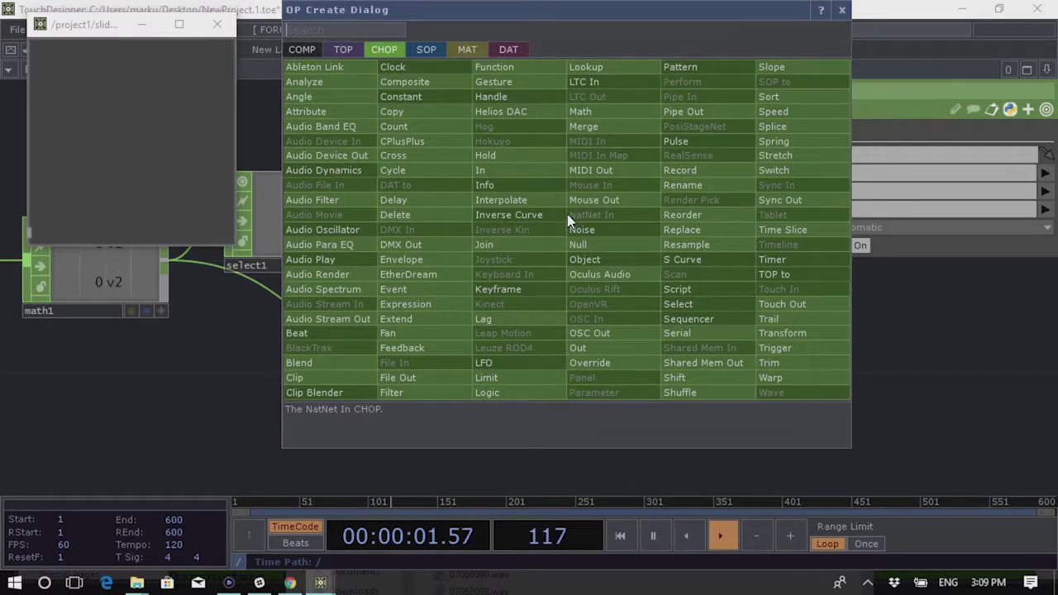
{"action": "type", "text": "math"}
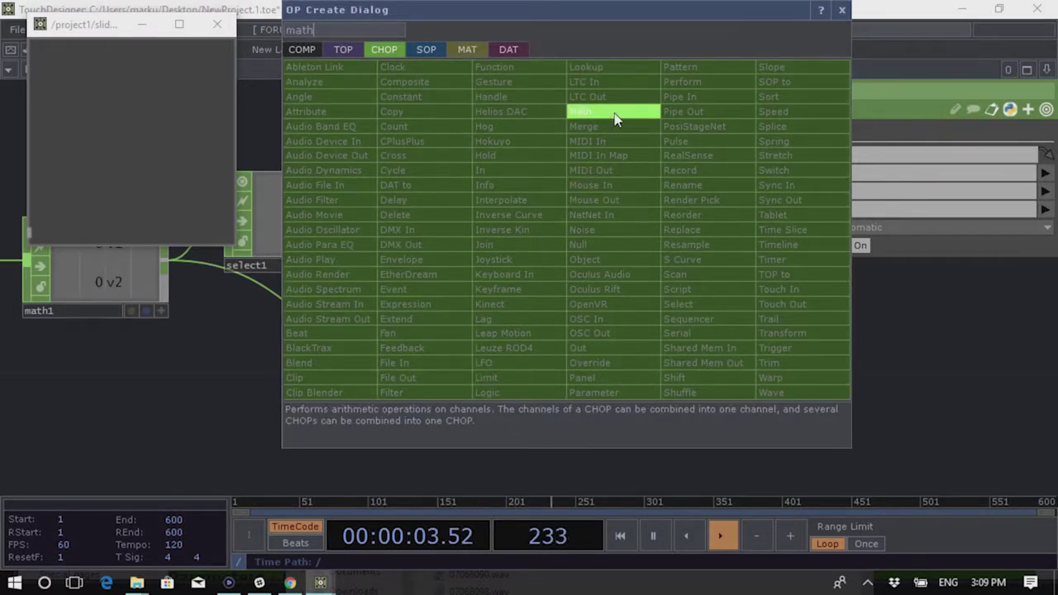
{"action": "left_click", "coordinate": [613, 119]}
{"action": "left_click", "coordinate": [740, 303]}
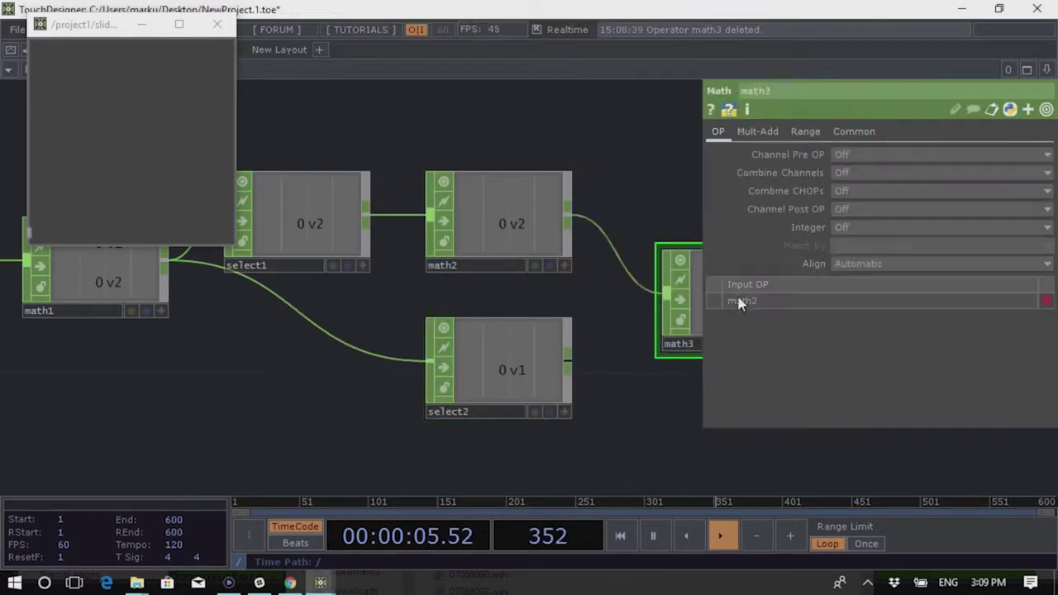
{"action": "left_click_drag", "start_coordinate": [657, 439], "coordinate": [420, 432]}
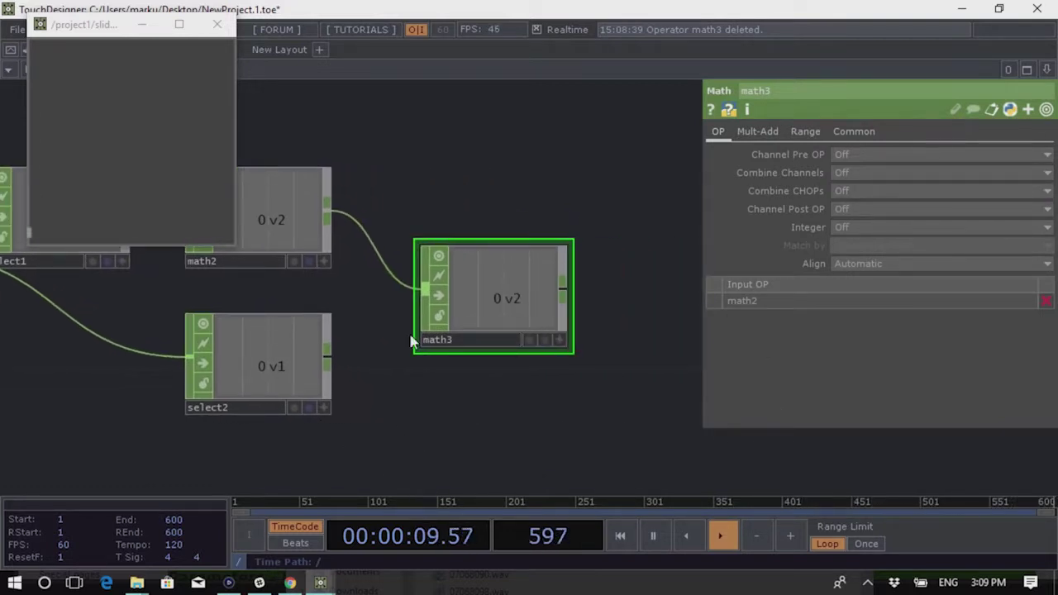
Connect select2's output to math3 as a second input and set math3's Combine CHOPs to Add
{"action": "left_click", "coordinate": [328, 361]}
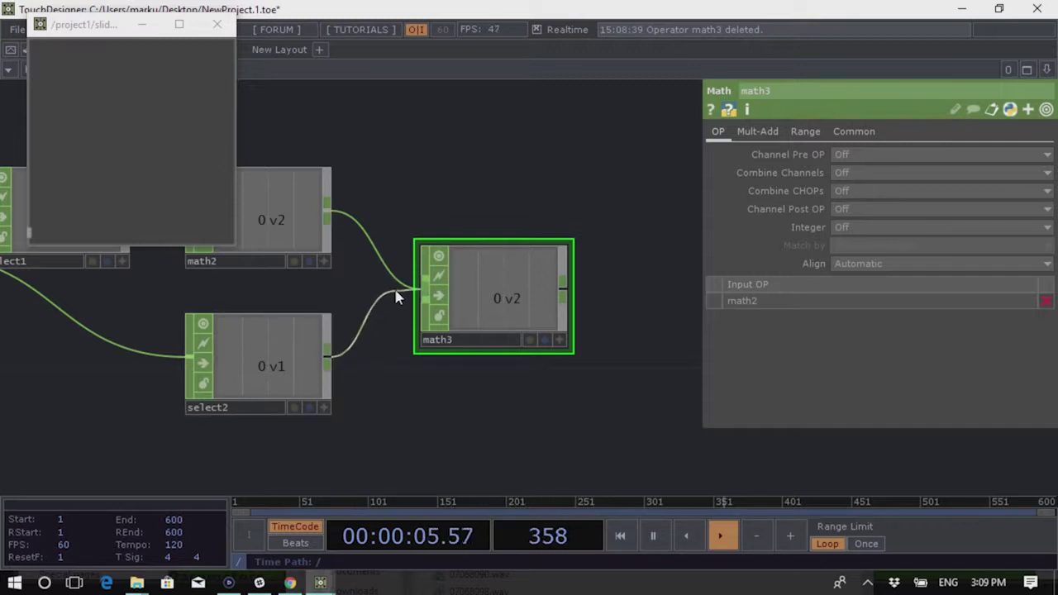
{"action": "left_click", "coordinate": [361, 332]}
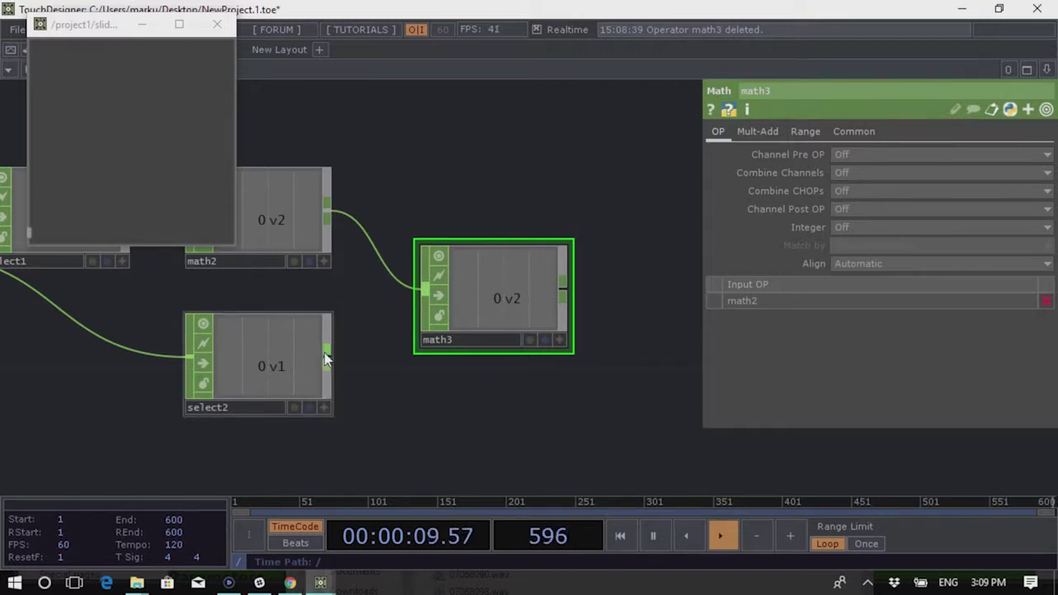
{"action": "left_click", "coordinate": [326, 358]}
{"action": "left_click", "coordinate": [423, 289]}
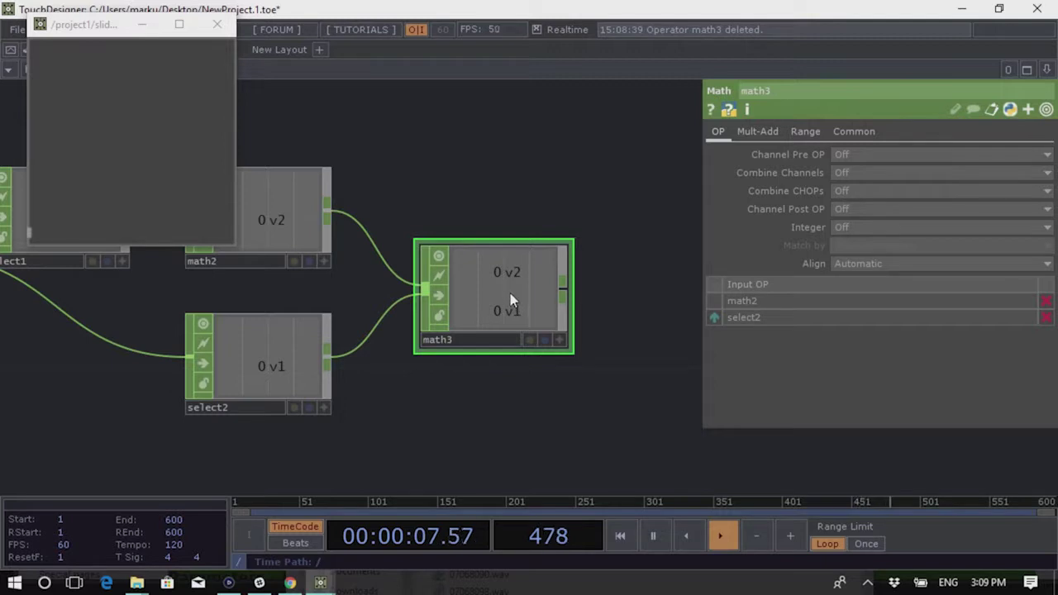
{"action": "left_click", "coordinate": [876, 207]}
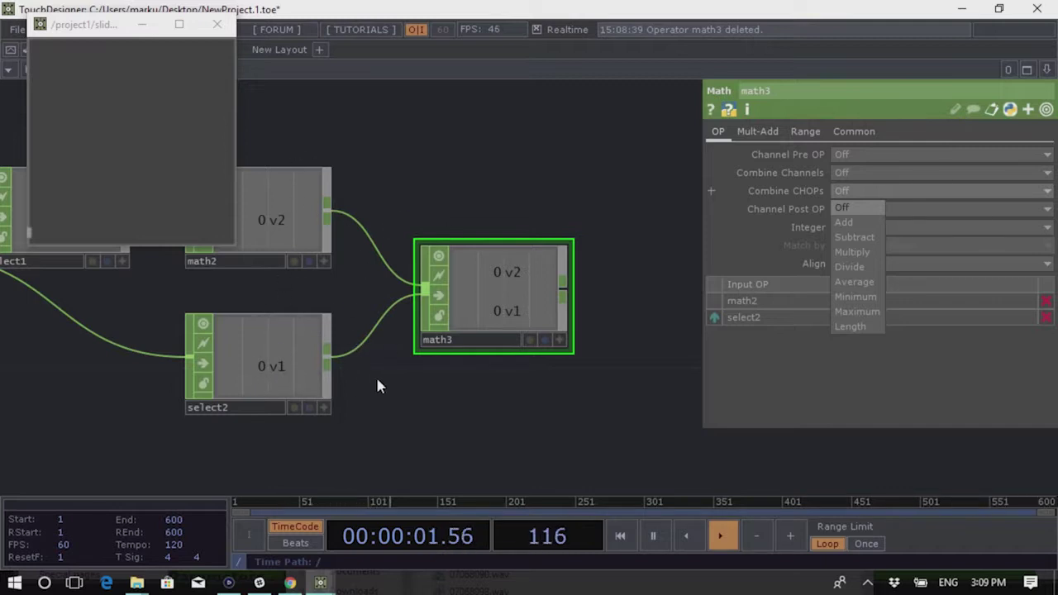
{"action": "left_click", "coordinate": [858, 224]}
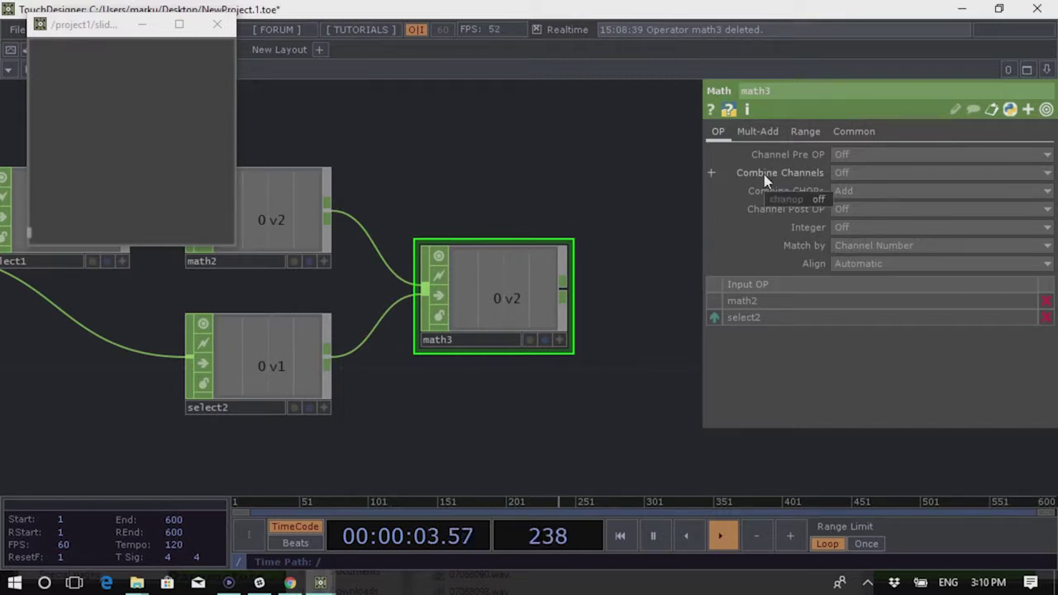
Test math3's combined output by moving the slider knob from the panel's lower-left corner to its upper-right corner
{"action": "scroll", "coordinate": [653, 392], "scroll_direction": "down", "scroll_amount": 5}
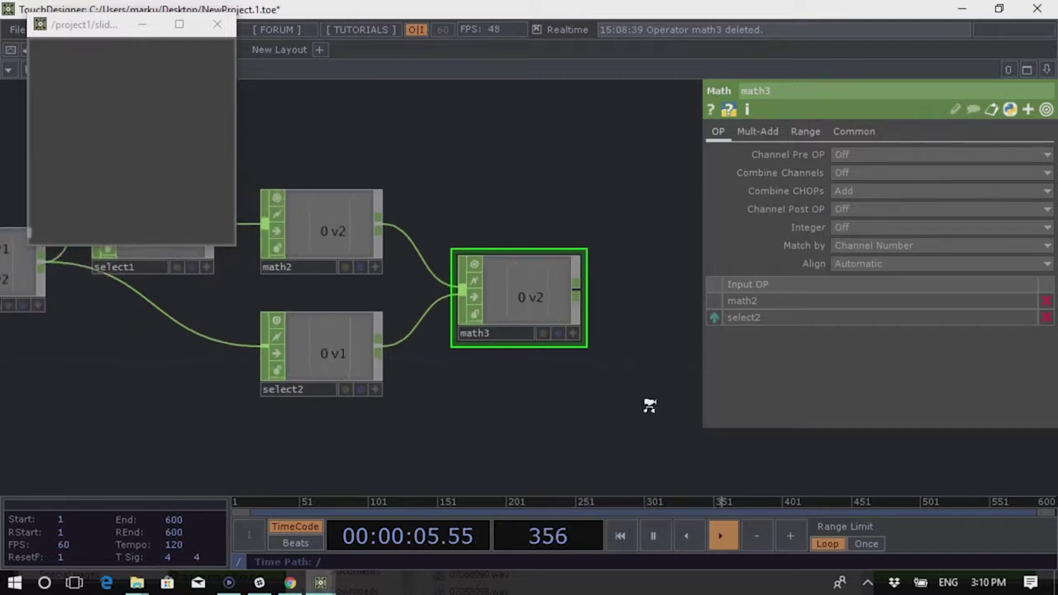
{"action": "left_click_drag", "start_coordinate": [442, 438], "coordinate": [346, 341]}
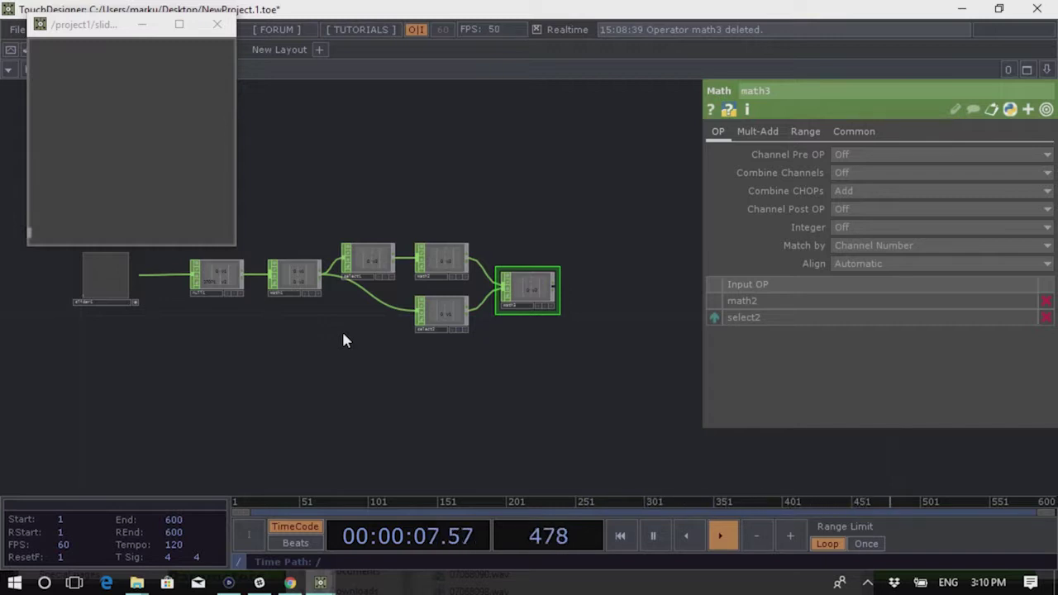
{"action": "scroll", "coordinate": [479, 285], "scroll_direction": "up", "scroll_amount": 3}
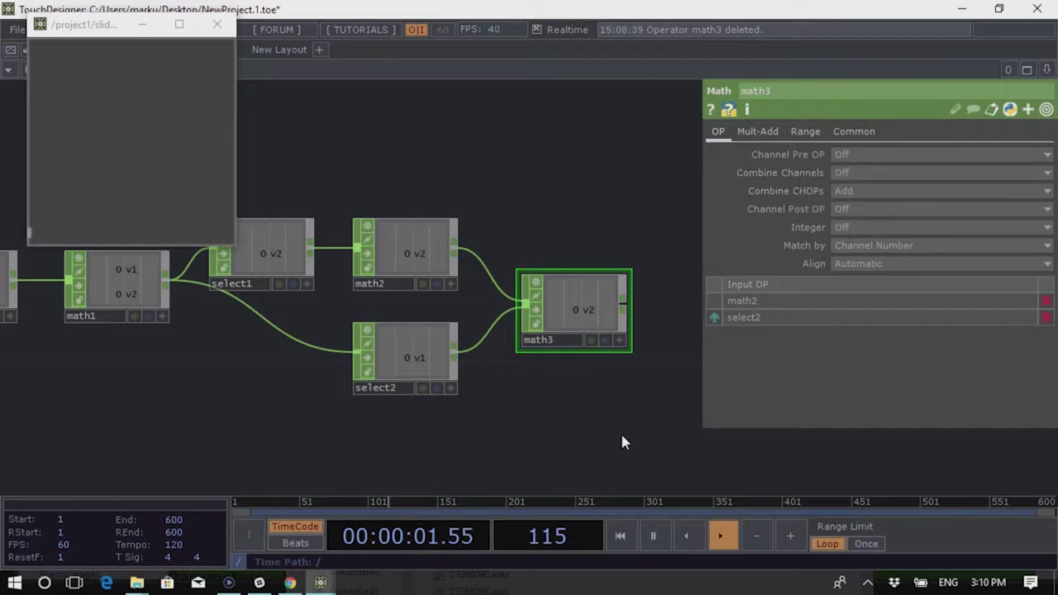
{"action": "scroll", "coordinate": [395, 283], "scroll_direction": "down", "scroll_amount": 2}
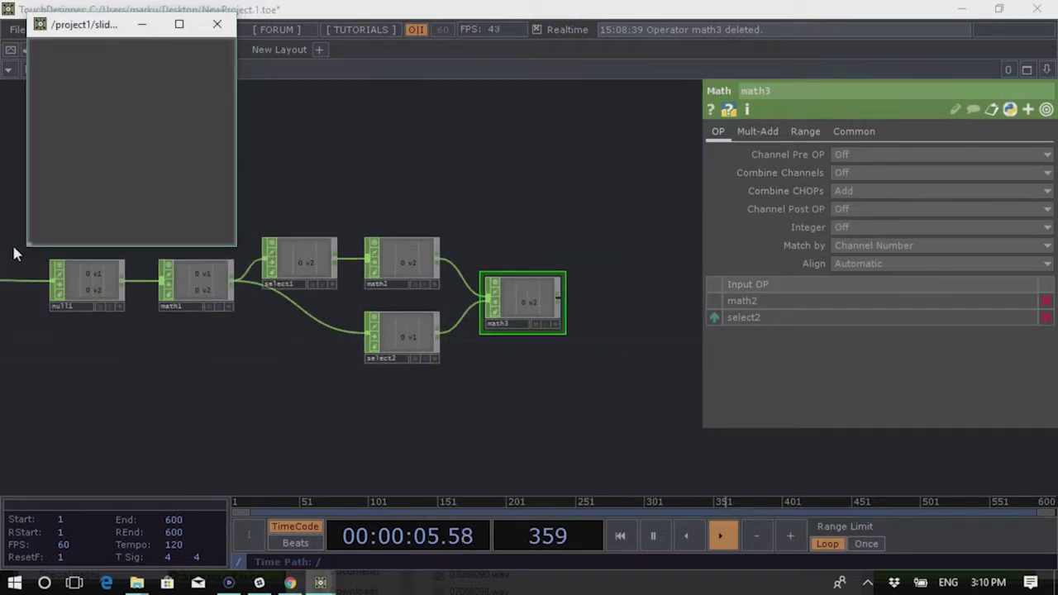
{"action": "mouse_move", "coordinate": [37, 243]}
{"action": "left_mouse_down"}
{"action": "mouse_move", "coordinate": [118, 240]}
{"action": "mouse_move", "coordinate": [19, 243]}
{"action": "left_mouse_up"}
{"action": "scroll", "coordinate": [428, 284], "scroll_direction": "up", "scroll_amount": 3}
{"action": "scroll", "coordinate": [428, 283], "scroll_direction": "up", "scroll_amount": 4}
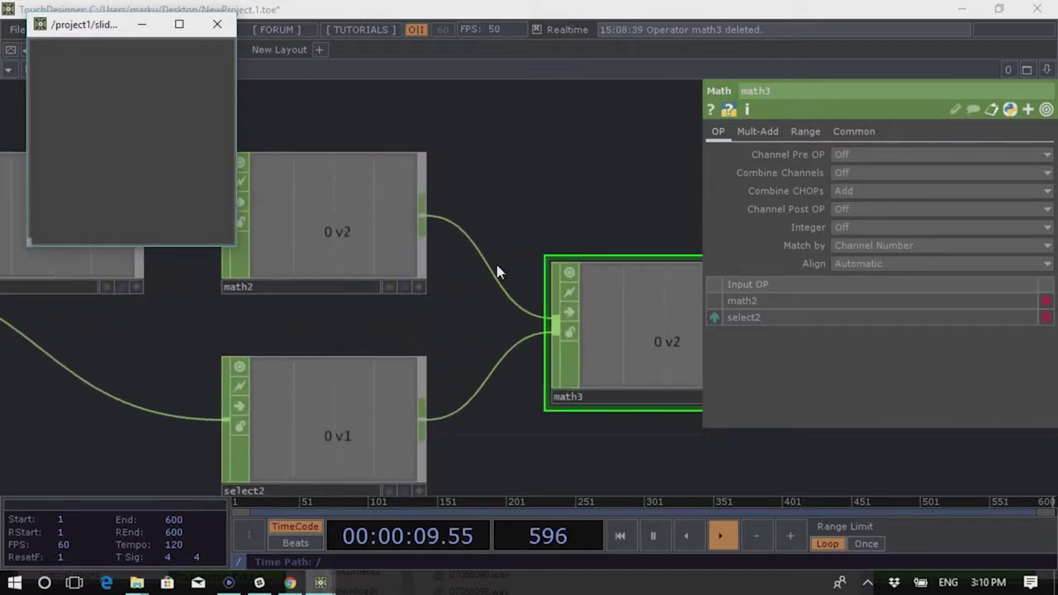
{"action": "left_click_drag", "start_coordinate": [432, 157], "coordinate": [210, 286]}
{"action": "left_click_drag", "start_coordinate": [24, 236], "coordinate": [233, 86]}
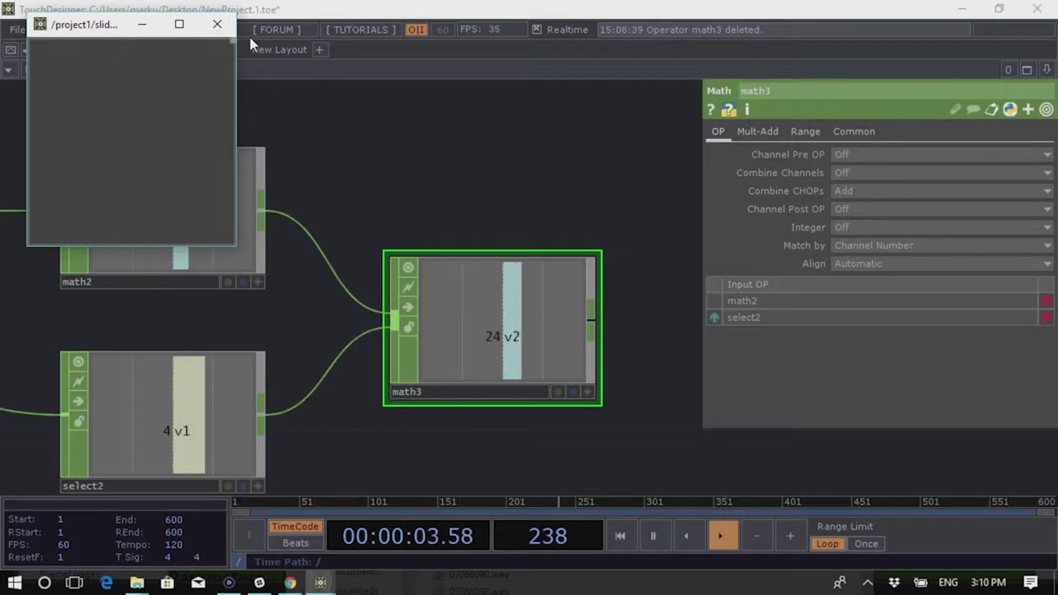
{"action": "left_click_drag", "start_coordinate": [250, 43], "coordinate": [368, 42]}
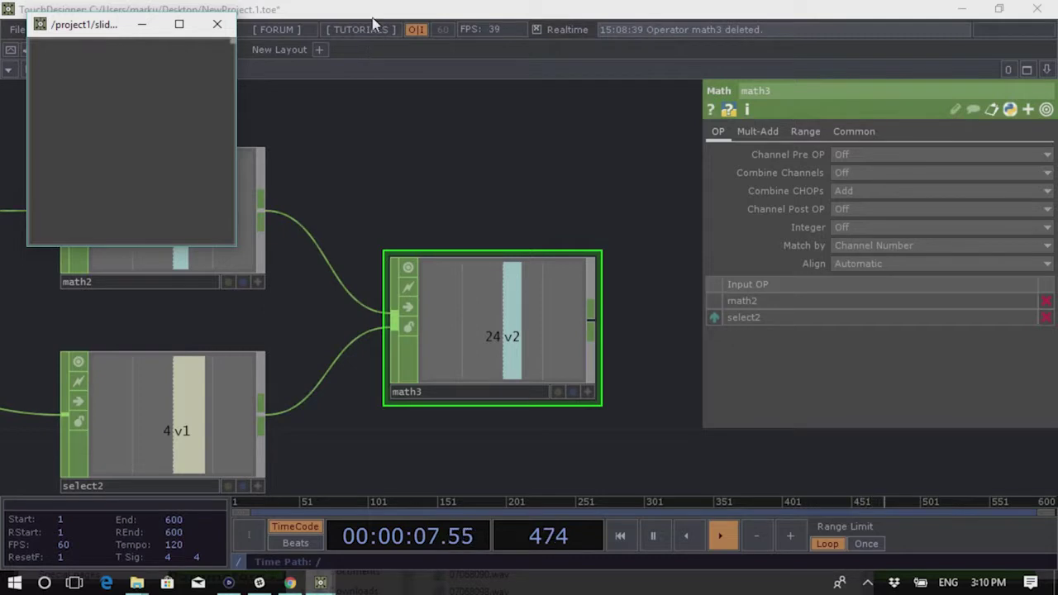
Place the slider knob at several points inside the panel to check the cell number math3 outputs
{"action": "left_click_drag", "start_coordinate": [112, 51], "coordinate": [168, 138]}
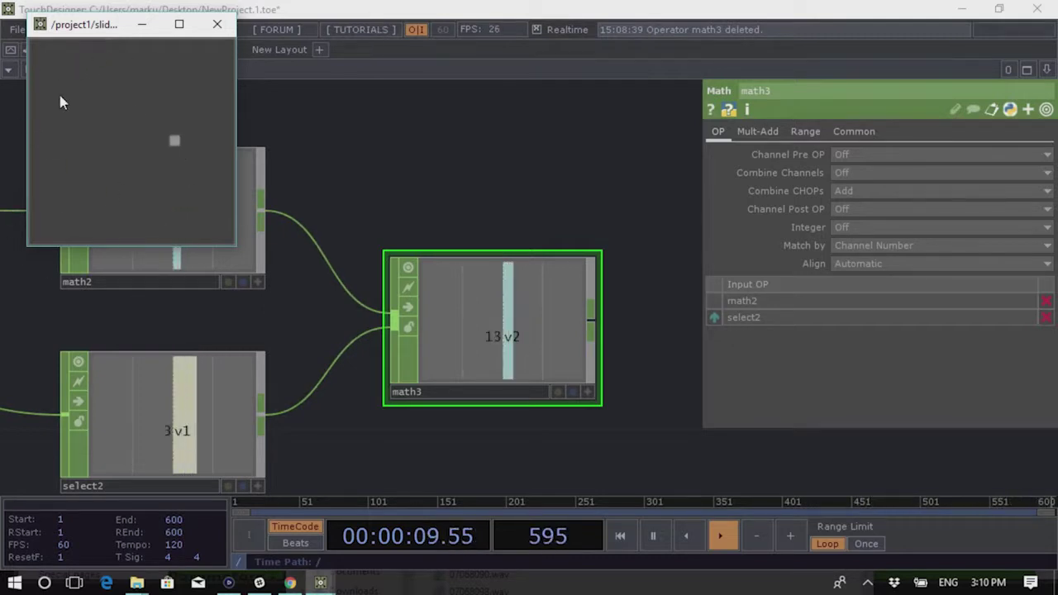
{"action": "left_click", "coordinate": [144, 181]}
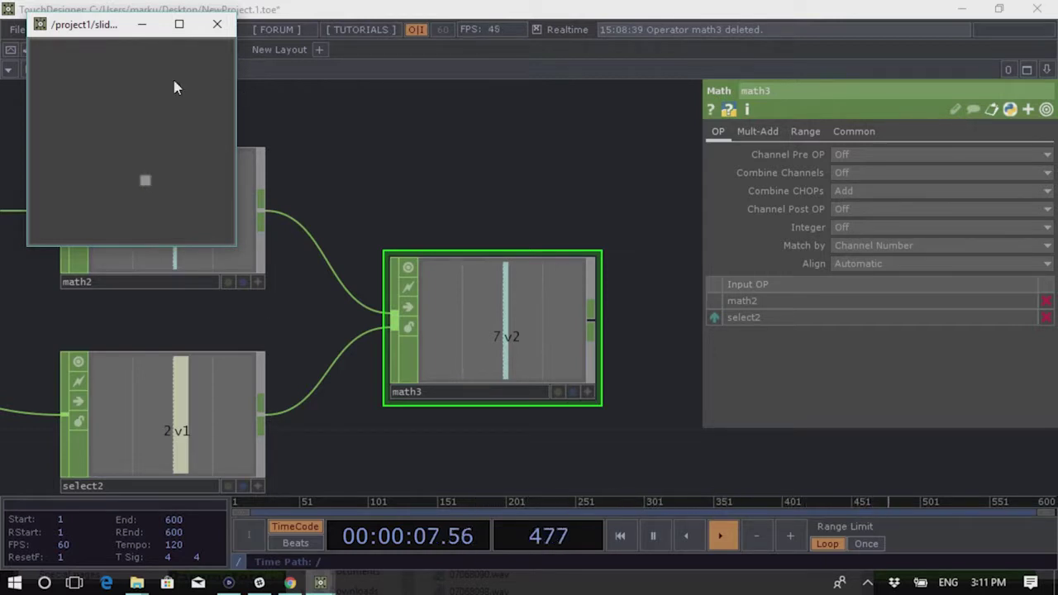
{"action": "left_click", "coordinate": [73, 124]}
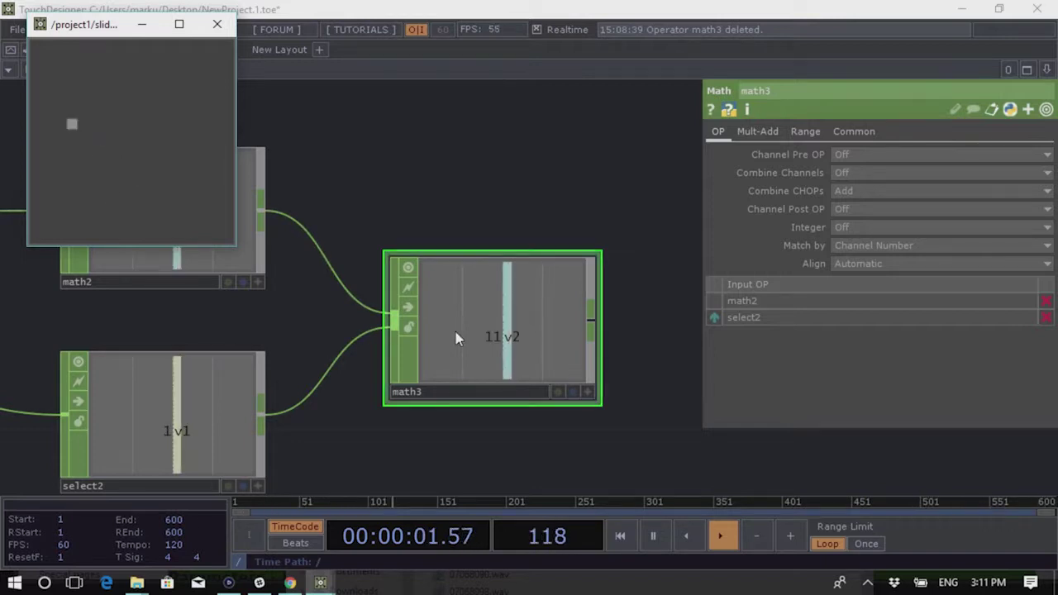
Add the comment "This selects my row" to select1
{"action": "scroll", "coordinate": [567, 306], "scroll_direction": "down", "scroll_amount": 3}
{"action": "left_click", "coordinate": [561, 247]}
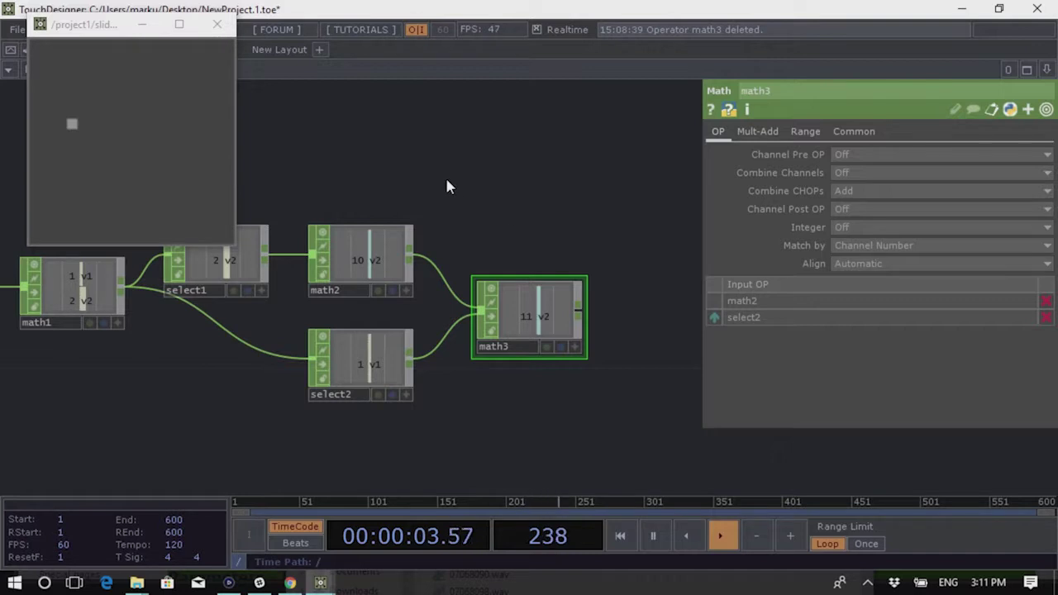
{"action": "left_click_drag", "start_coordinate": [442, 187], "coordinate": [547, 206]}
{"action": "left_click", "coordinate": [314, 277]}
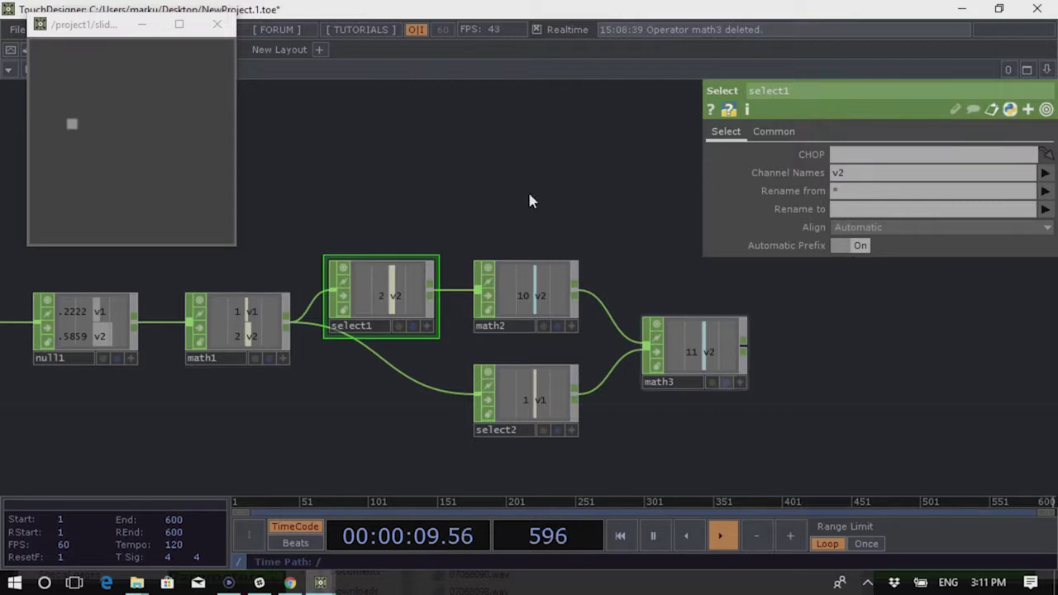
{"action": "left_click", "coordinate": [972, 111]}
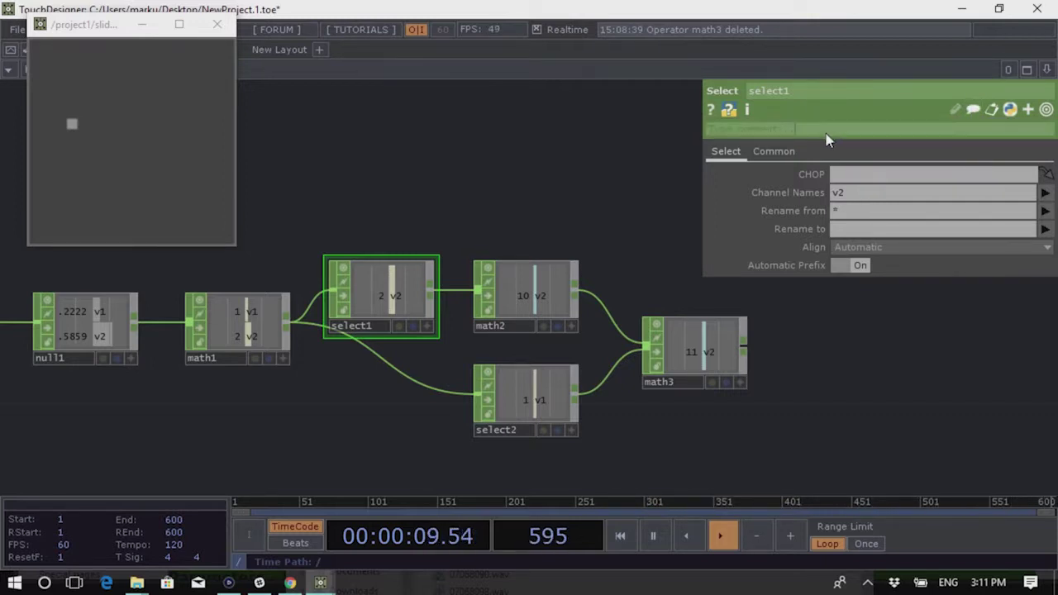
{"action": "key", "text": "BackSpace"}
{"action": "key", "text": "BackSpace"}
{"action": "key", "text": "BackSpace"}
{"action": "key", "text": "BackSpace"}
{"action": "key", "text": "BackSpace"}
{"action": "key", "text": "BackSpace"}
{"action": "key", "text": "BackSpace"}
{"action": "key", "text": "BackSpace"}
{"action": "key", "text": "BackSpace"}
{"action": "key", "text": "BackSpace"}
{"action": "type", "text": "This selects my"}
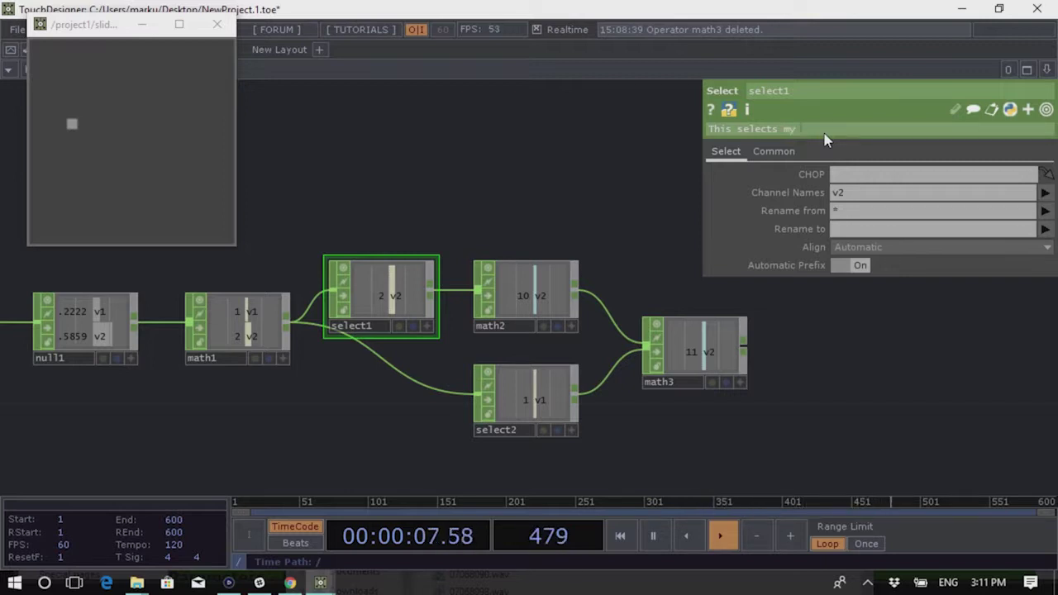
{"action": "type", "text": " row"}
{"action": "key", "text": "Return"}
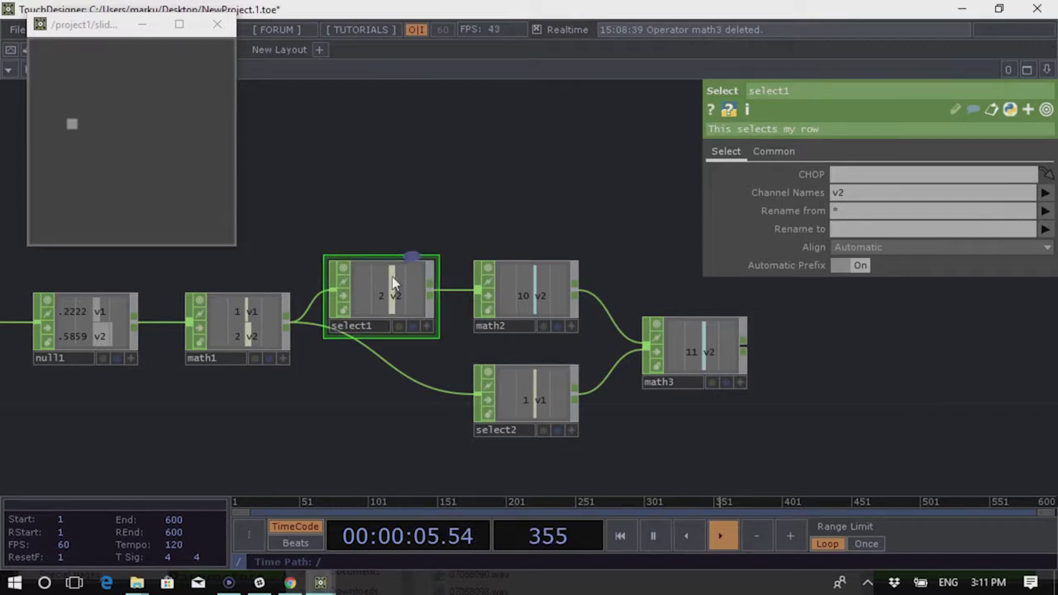
Examine the information pop-up of select1, including its comment
{"action": "scroll", "coordinate": [416, 265], "scroll_direction": "up", "scroll_amount": 3}
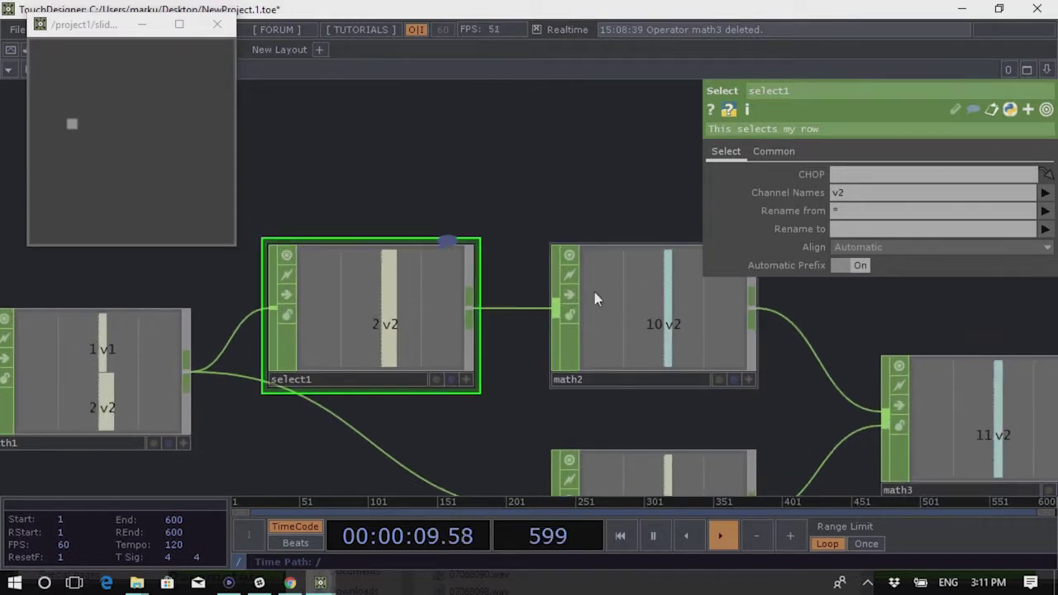
{"action": "middle_click", "coordinate": [392, 289]}
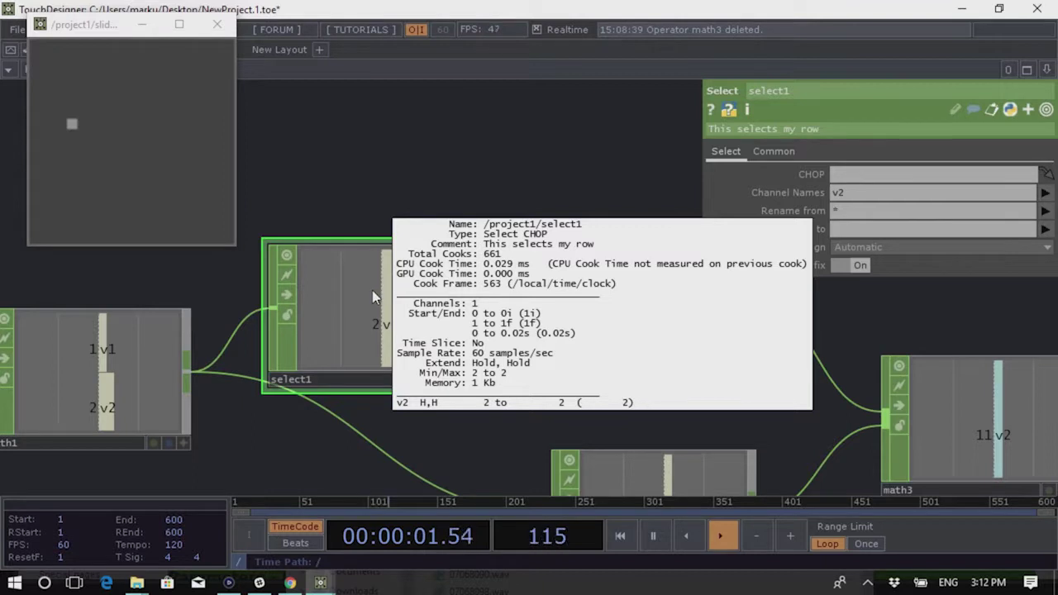
{"action": "middle_click_drag", "start_coordinate": [373, 292], "coordinate": [548, 182]}
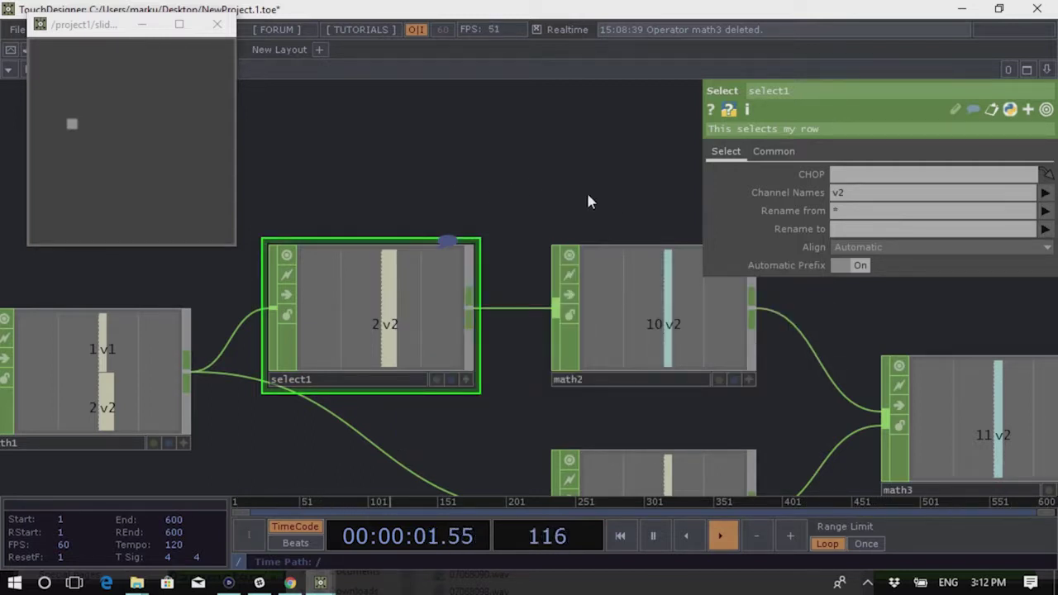
{"action": "scroll", "coordinate": [396, 223], "scroll_direction": "down", "scroll_amount": 5}
{"action": "scroll", "coordinate": [639, 373], "scroll_direction": "up", "scroll_amount": 2}
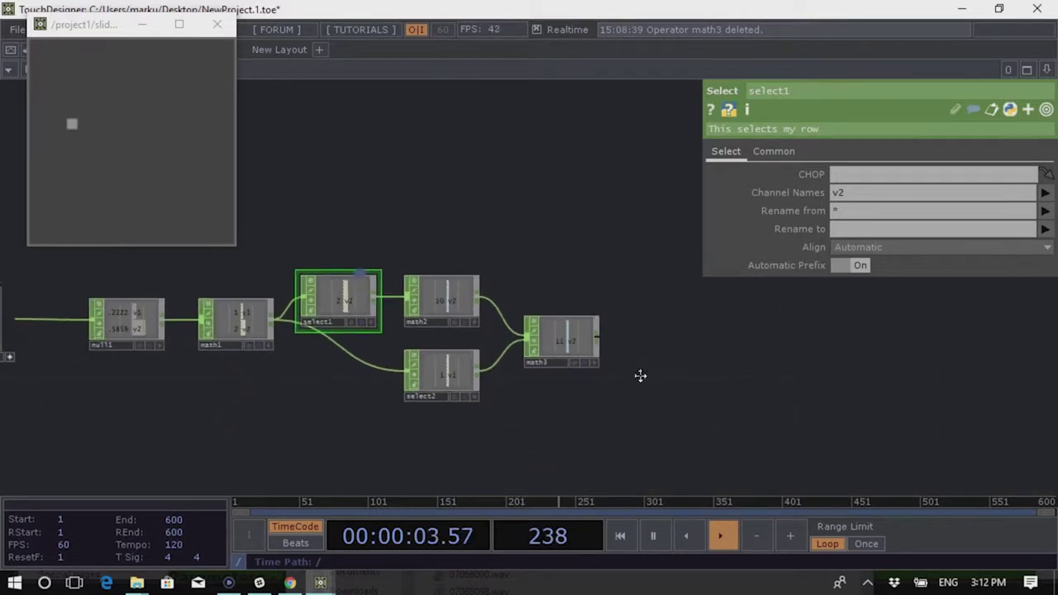
{"action": "scroll", "coordinate": [590, 322], "scroll_direction": "up", "scroll_amount": 2}
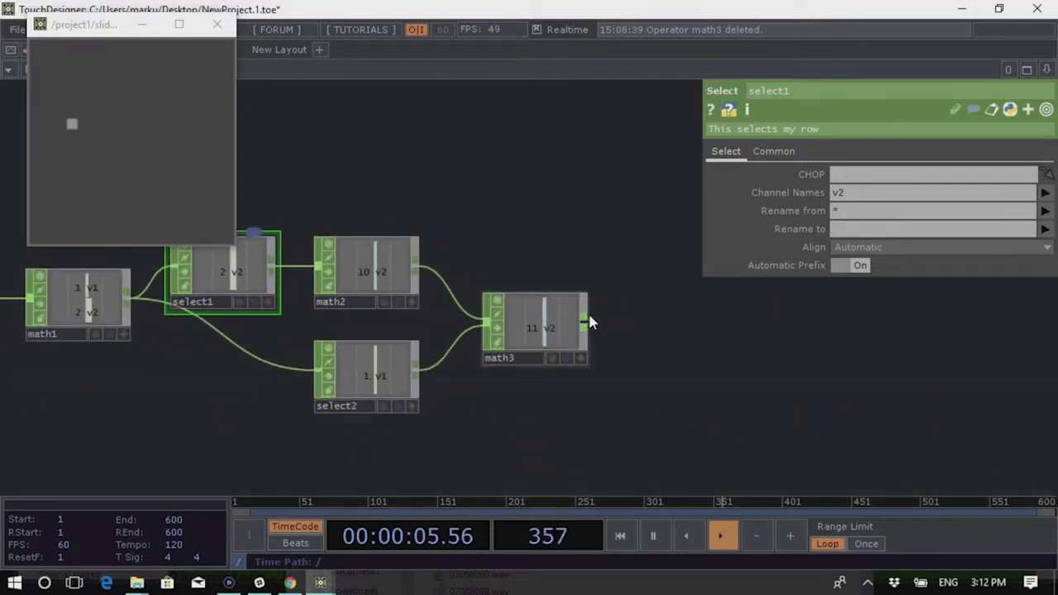
{"action": "right_click", "coordinate": [588, 324]}
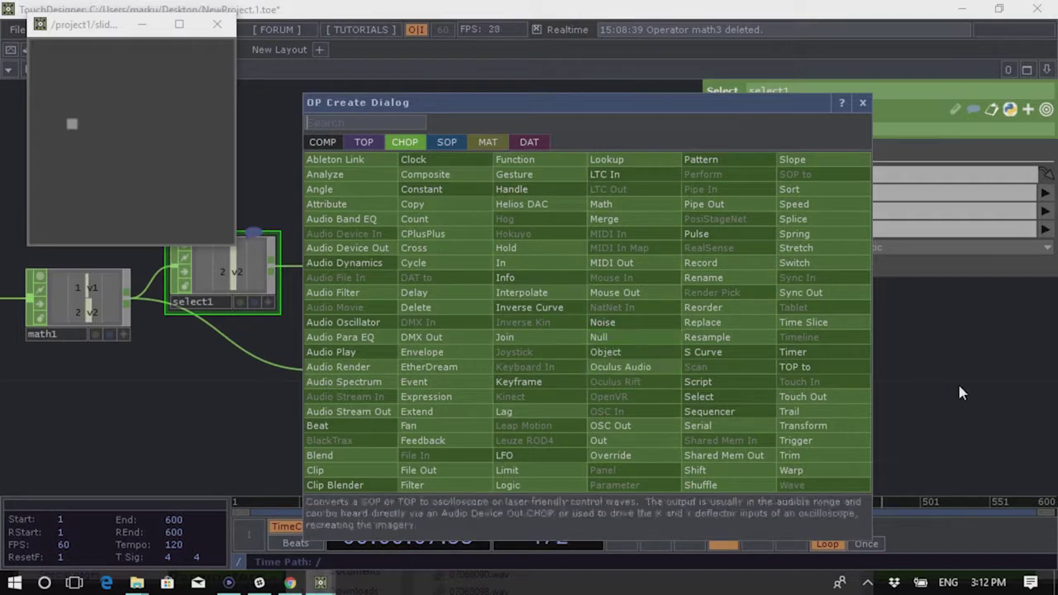
{"action": "key", "text": "Escape"}
{"action": "key", "text": "Escape"}
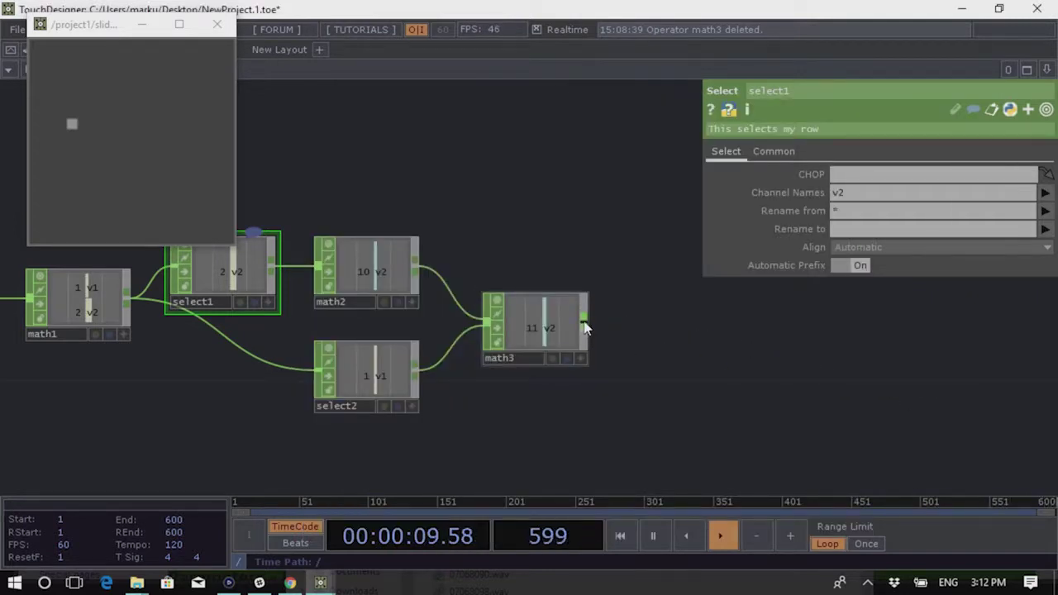
Append a Null CHOP to math3's output and place it beside math3
{"action": "right_click", "coordinate": [585, 326]}
{"action": "left_click", "coordinate": [612, 331]}
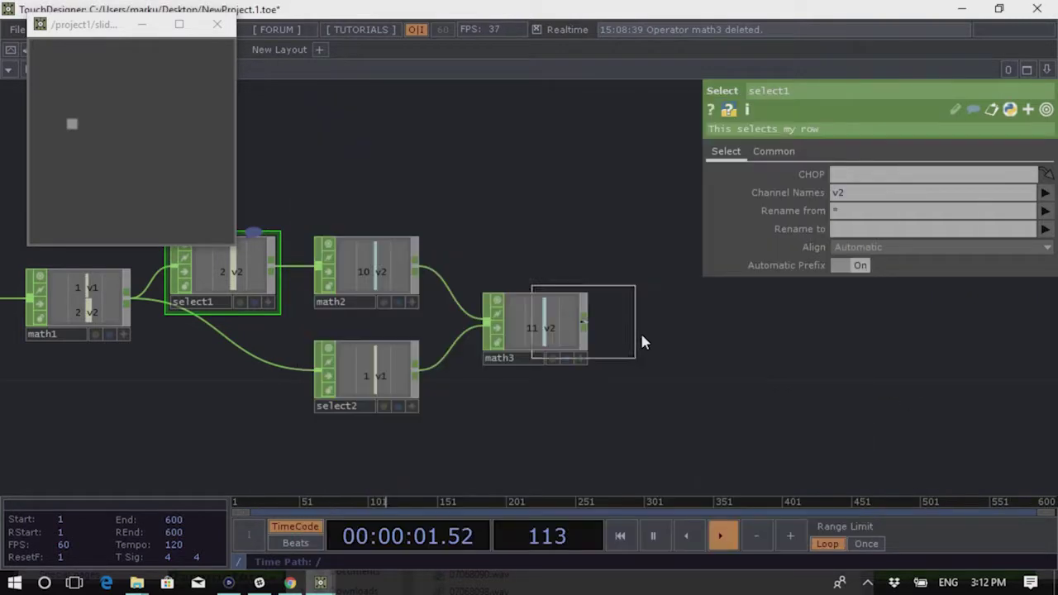
{"action": "left_click", "coordinate": [707, 331]}
{"action": "key", "text": "h"}
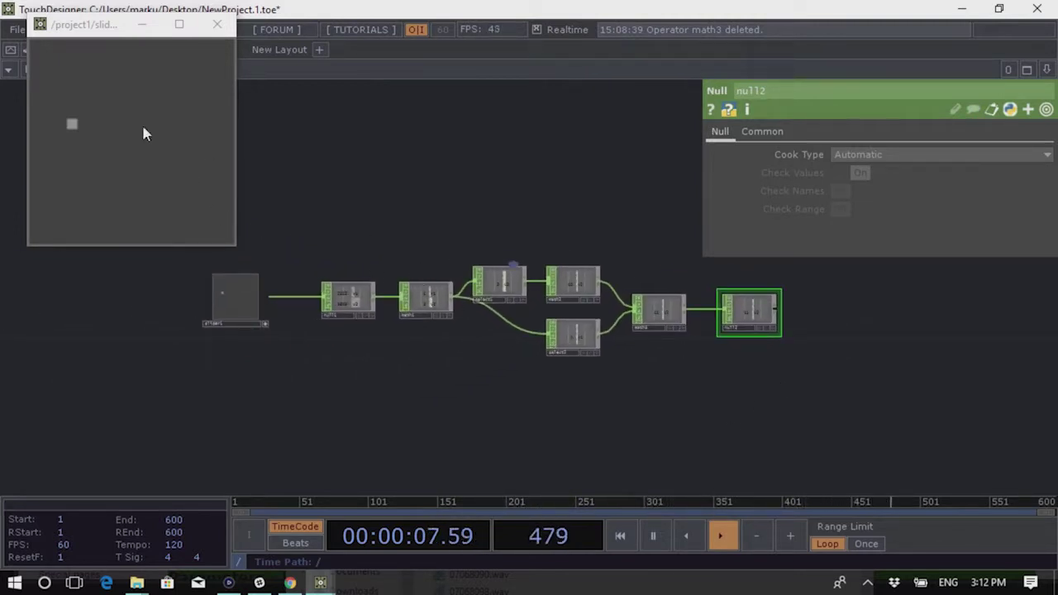
Test the network's final output by moving the slider knob to the panel's upper area, its upper-right corner and its lower-left corner
{"action": "left_click_drag", "start_coordinate": [93, 130], "coordinate": [161, 107]}
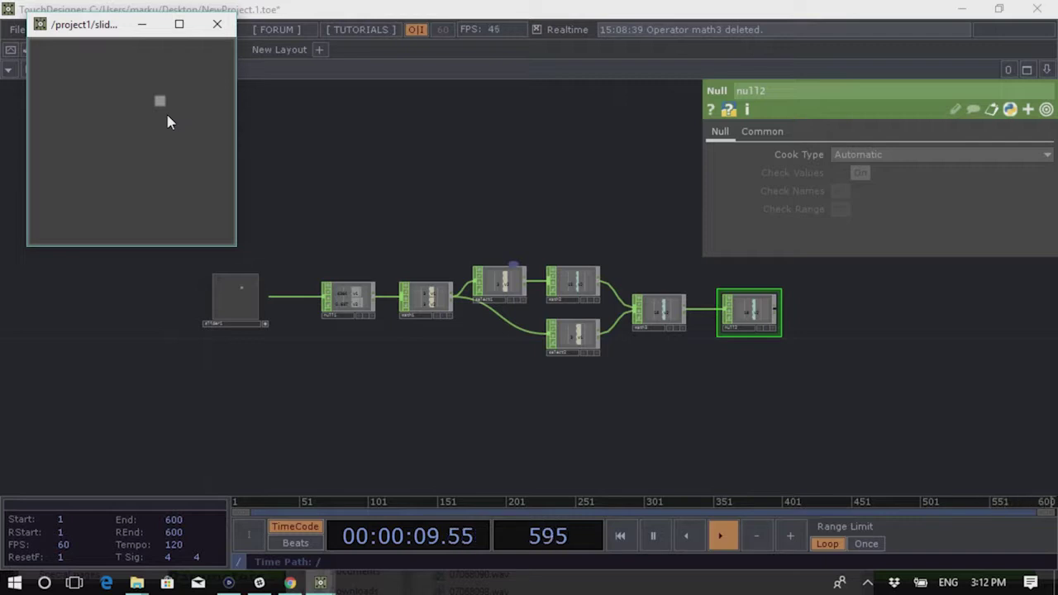
{"action": "scroll", "coordinate": [273, 283], "scroll_direction": "up", "scroll_amount": 3}
{"action": "left_click_drag", "start_coordinate": [457, 207], "coordinate": [855, 413]}
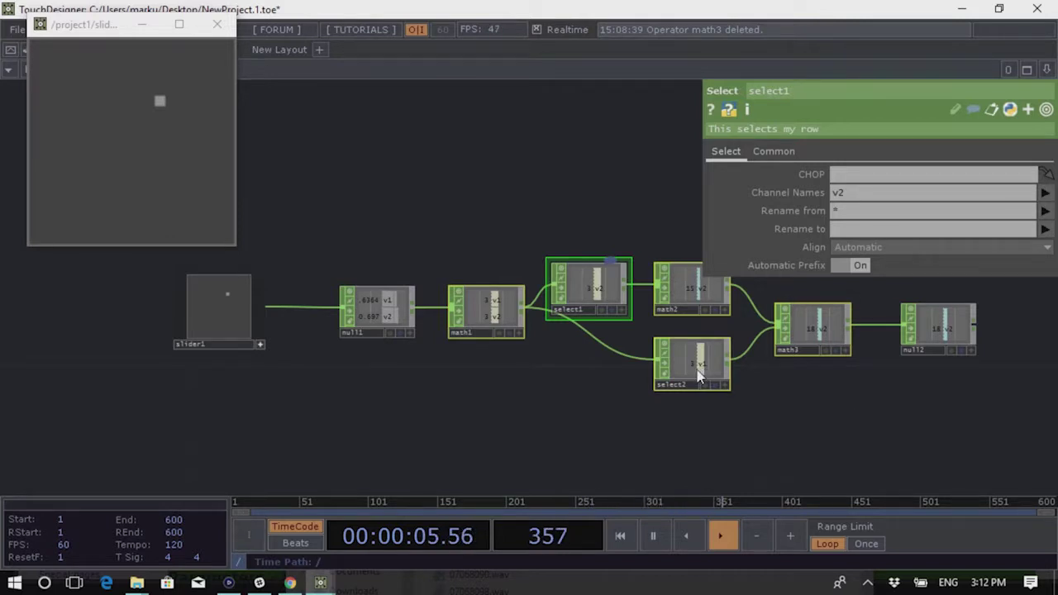
{"action": "left_click", "coordinate": [444, 388]}
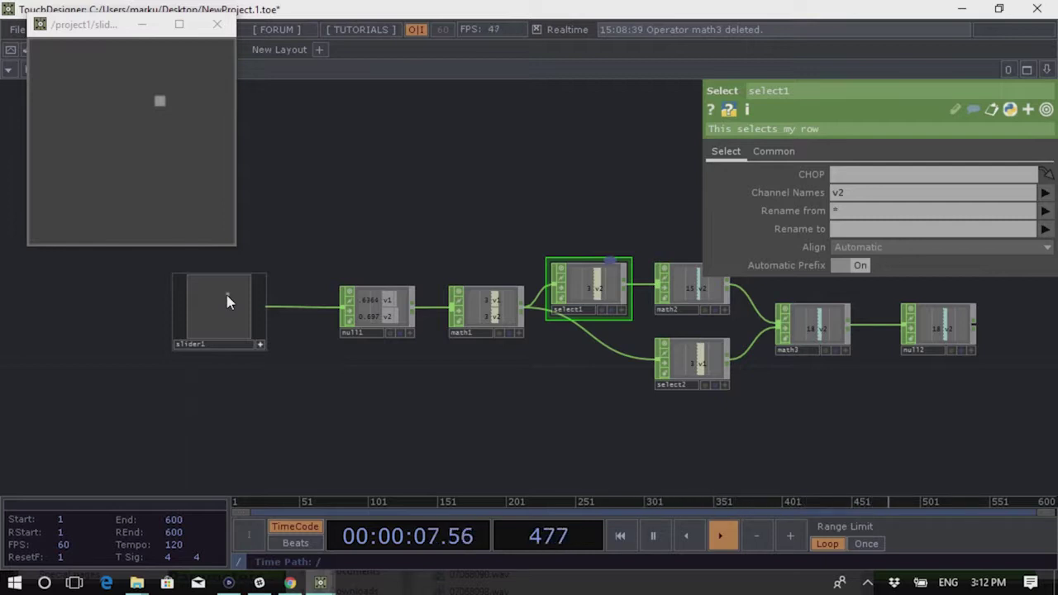
{"action": "left_click_drag", "start_coordinate": [160, 101], "coordinate": [224, 47]}
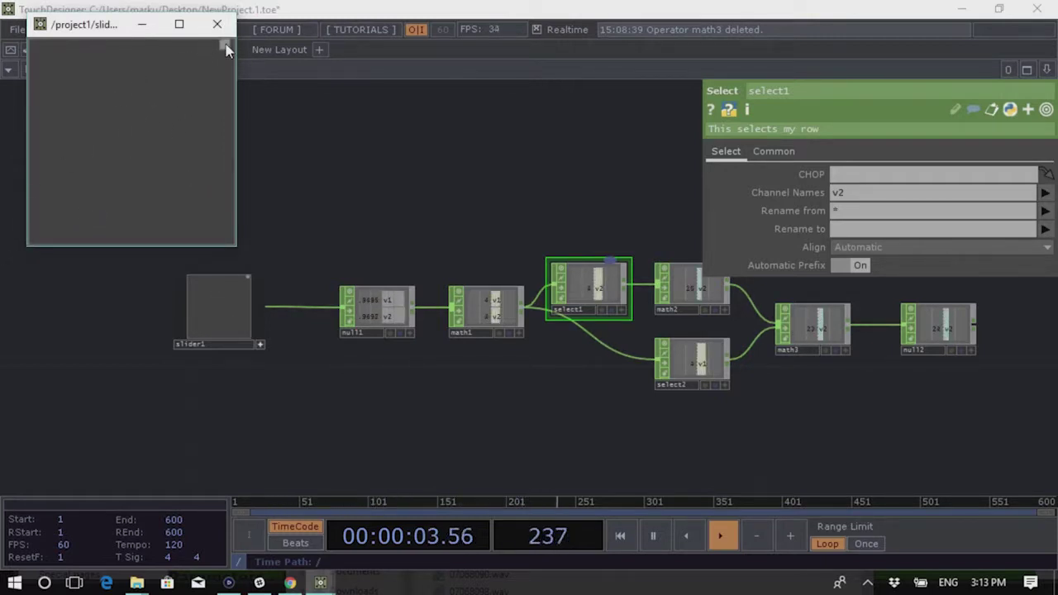
{"action": "left_click_drag", "start_coordinate": [184, 128], "coordinate": [0, 295]}
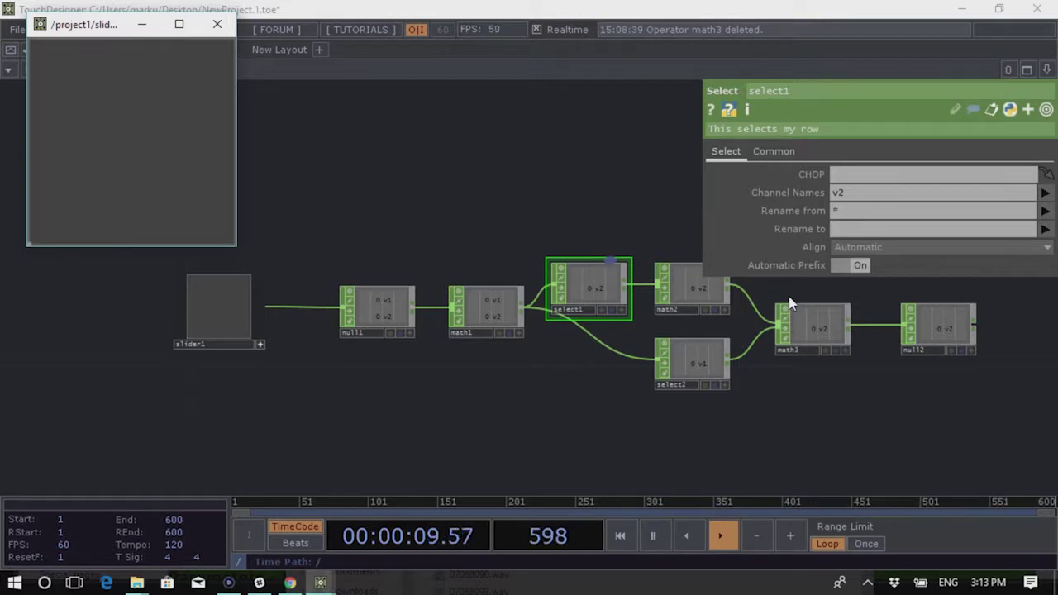
{"action": "left_click", "coordinate": [633, 313]}
{"action": "left_click_drag", "start_coordinate": [526, 217], "coordinate": [852, 438]}
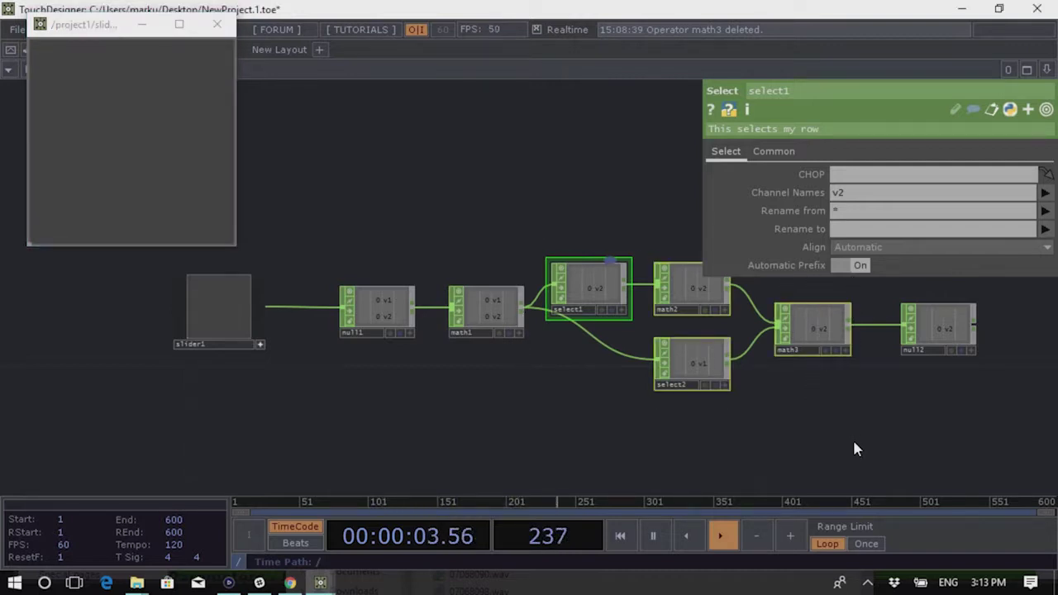
{"action": "left_click_drag", "start_coordinate": [440, 197], "coordinate": [834, 428]}
{"action": "left_click", "coordinate": [947, 427]}
{"action": "left_click_drag", "start_coordinate": [213, 130], "coordinate": [73, 43]}
{"action": "left_click_drag", "start_coordinate": [190, 68], "coordinate": [387, 433]}
Bring 07052036.wav from the soundLib folder into empty space below the slider chain as an Audio File In CHOP
{"action": "scroll", "coordinate": [376, 399], "scroll_direction": "down", "scroll_amount": 1}
{"action": "scroll", "coordinate": [376, 399], "scroll_direction": "down", "scroll_amount": 3}
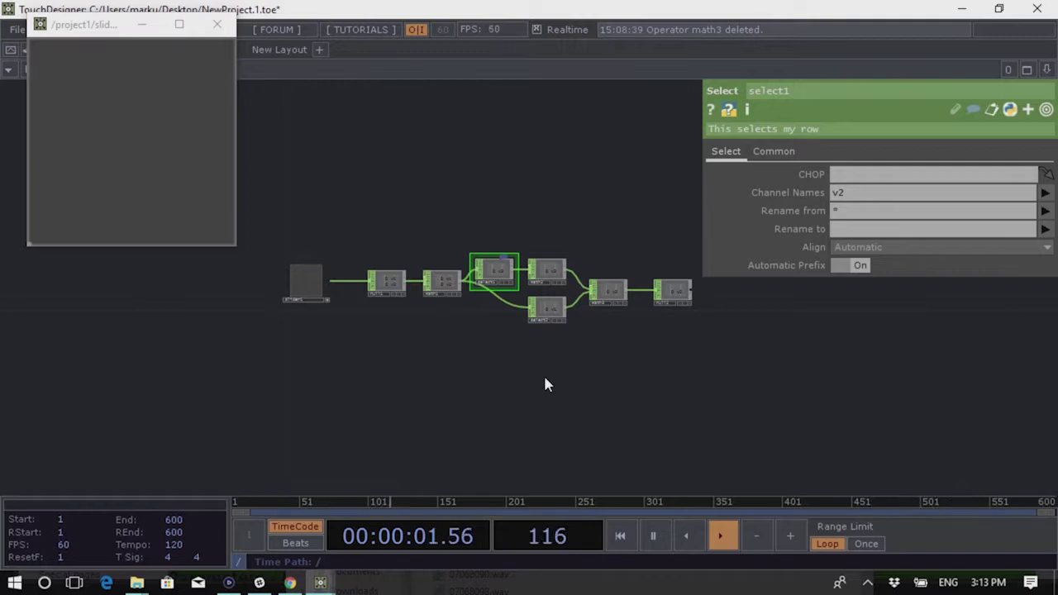
{"action": "left_click_drag", "start_coordinate": [380, 382], "coordinate": [448, 395]}
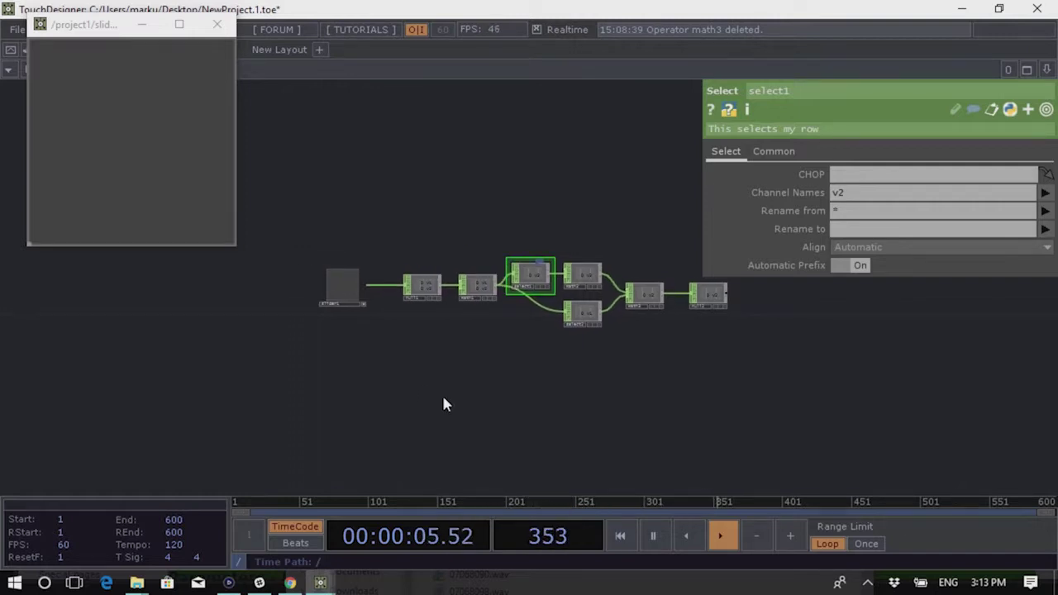
{"action": "left_click_drag", "start_coordinate": [444, 404], "coordinate": [398, 344]}
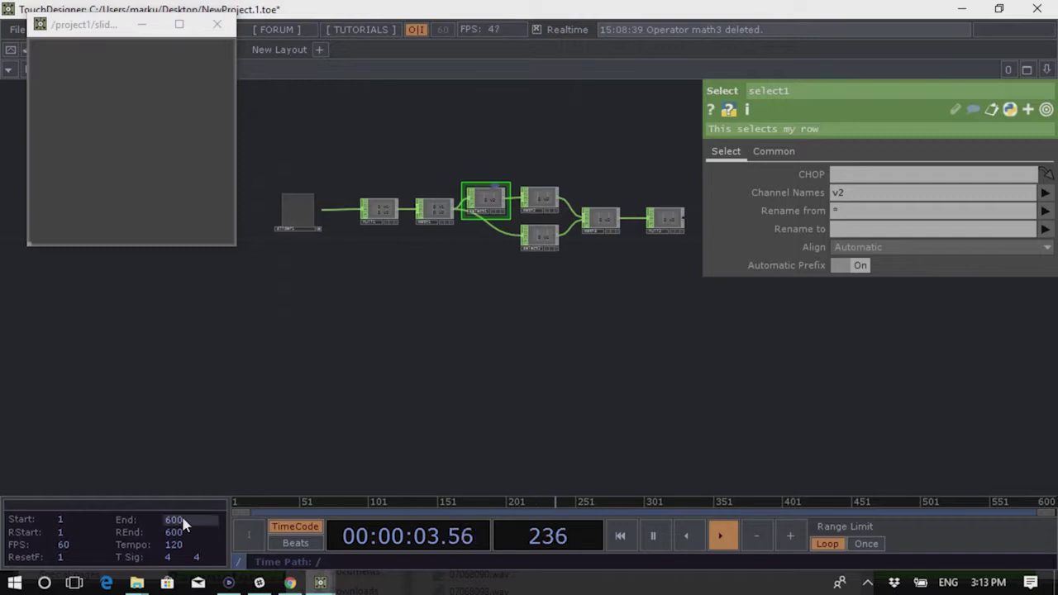
{"action": "left_click", "coordinate": [137, 583]}
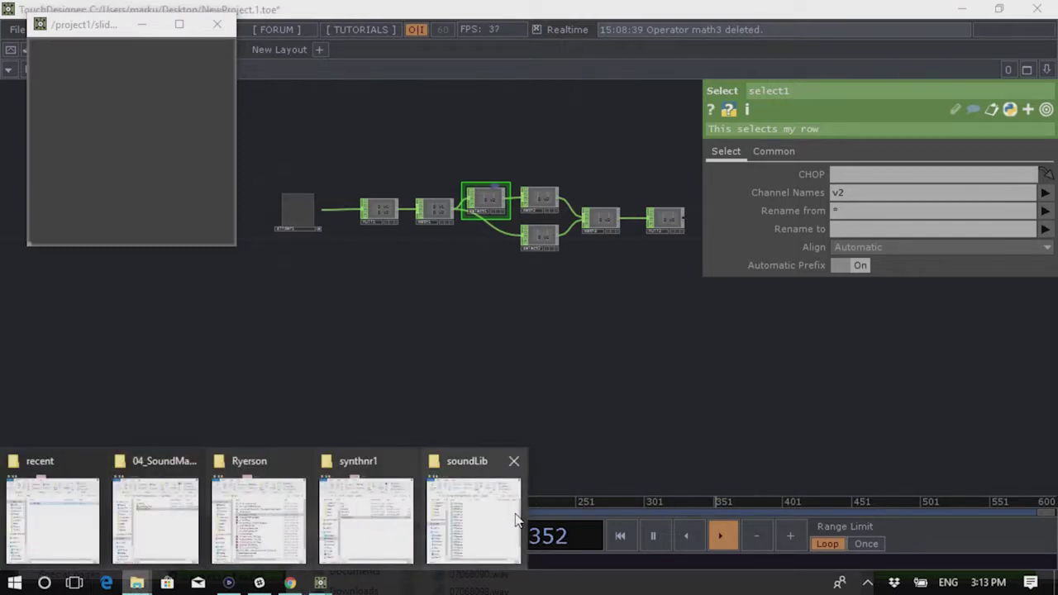
{"action": "left_click", "coordinate": [472, 521]}
{"action": "left_click_drag", "start_coordinate": [608, 174], "coordinate": [719, 251]}
{"action": "left_click", "coordinate": [586, 409]}
{"action": "left_click_drag", "start_coordinate": [585, 413], "coordinate": [279, 357]}
{"action": "scroll", "coordinate": [293, 347], "scroll_direction": "up", "scroll_amount": 3}
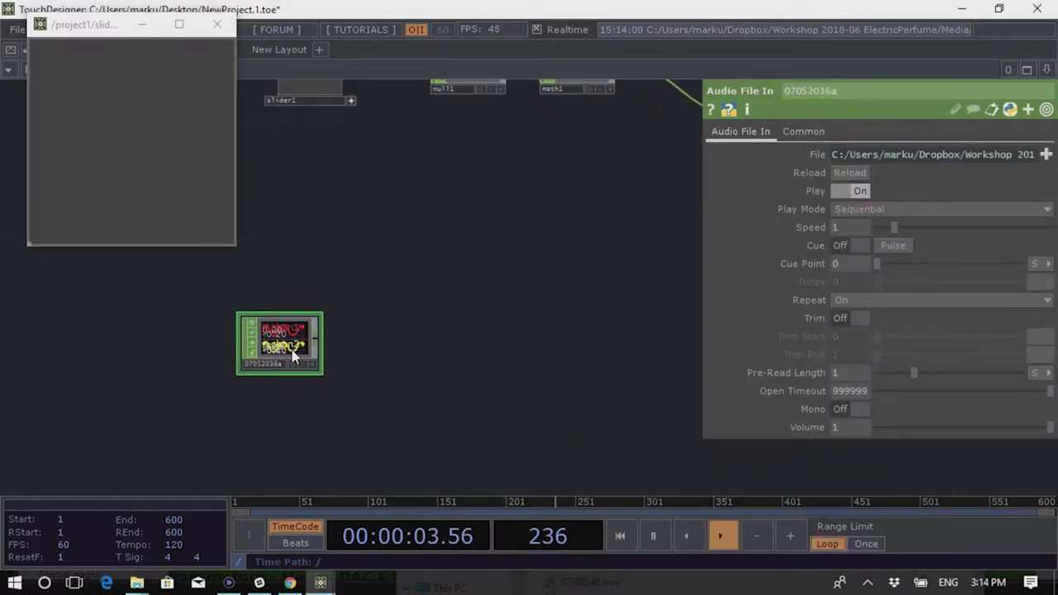
{"action": "scroll", "coordinate": [285, 363], "scroll_direction": "up", "scroll_amount": 3}
{"action": "scroll", "coordinate": [323, 397], "scroll_direction": "down", "scroll_amount": 2}
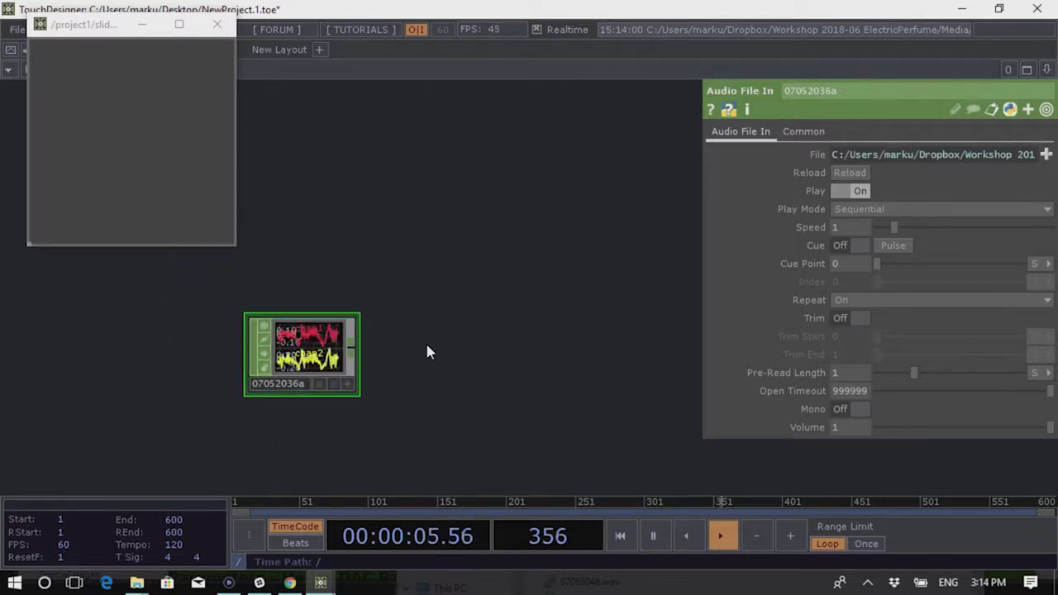
Delete the single Audio File In node 07052036a from the network
{"action": "key", "text": "Delete"}
{"action": "left_click_drag", "start_coordinate": [427, 350], "coordinate": [349, 404]}
{"action": "scroll", "coordinate": [349, 404], "scroll_direction": "down", "scroll_amount": 3}
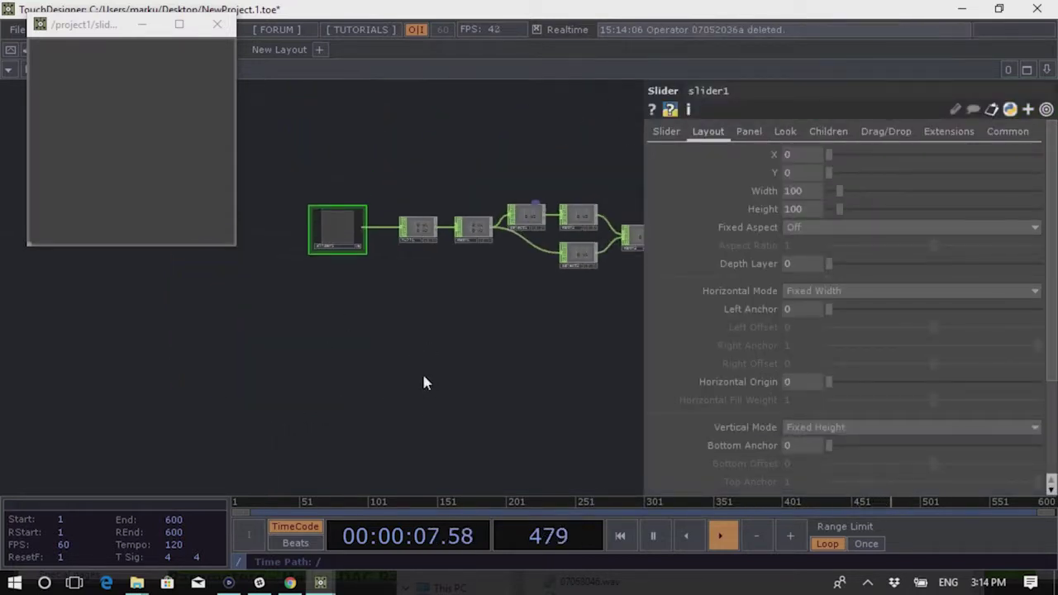
Bring the 15 files 07052036.wav through 07068090.wav from the soundLib folder into the network as Audio File In CHOPs
{"action": "left_click_drag", "start_coordinate": [427, 385], "coordinate": [371, 355]}
{"action": "mouse_move", "coordinate": [139, 583]}
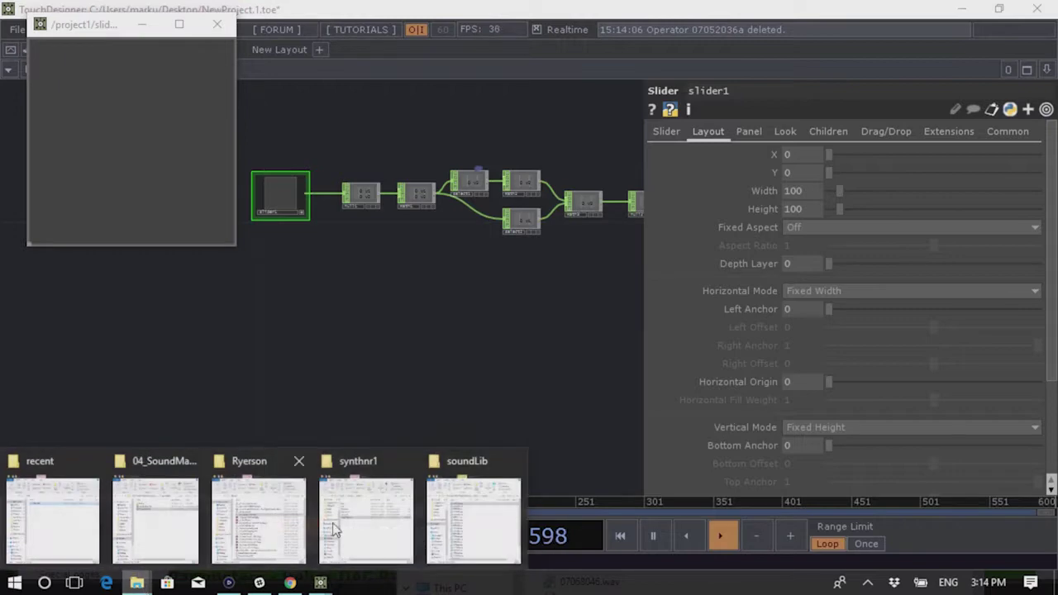
{"action": "left_click", "coordinate": [462, 516]}
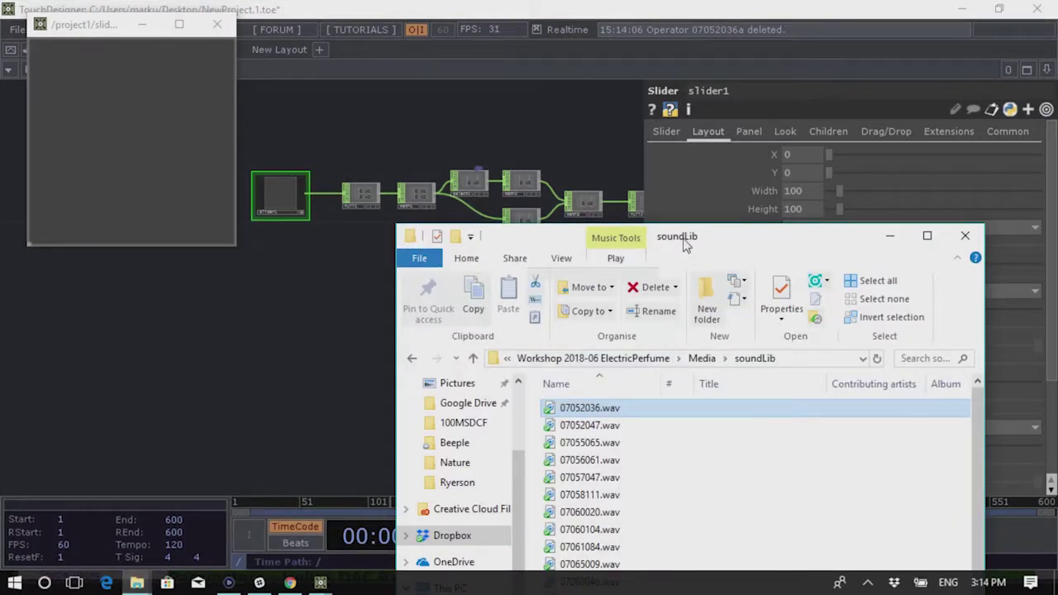
{"action": "left_click_drag", "start_coordinate": [683, 244], "coordinate": [691, 33]}
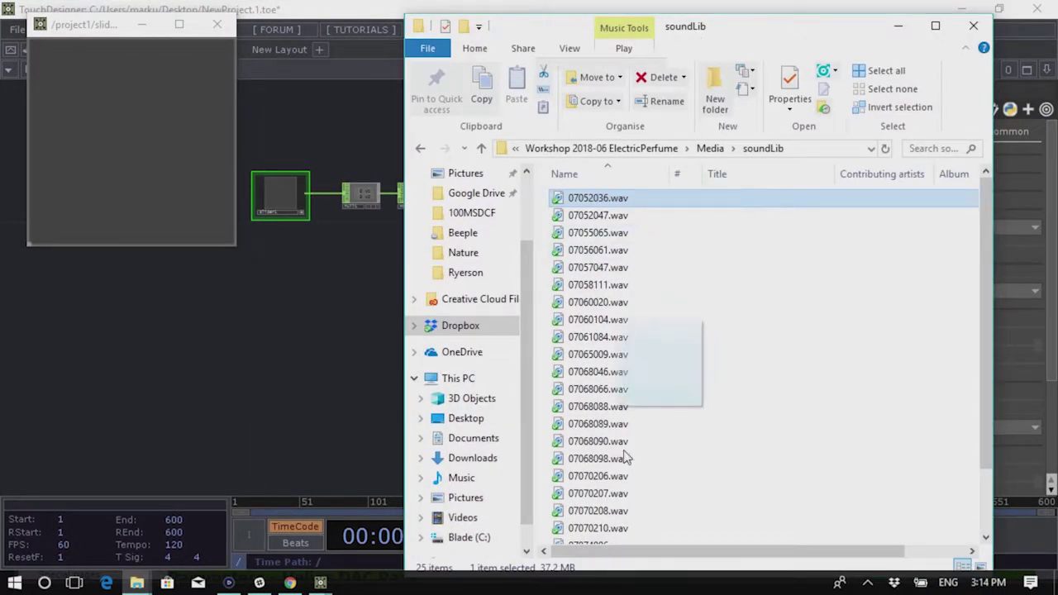
{"action": "left_click_drag", "start_coordinate": [812, 435], "coordinate": [593, 205]}
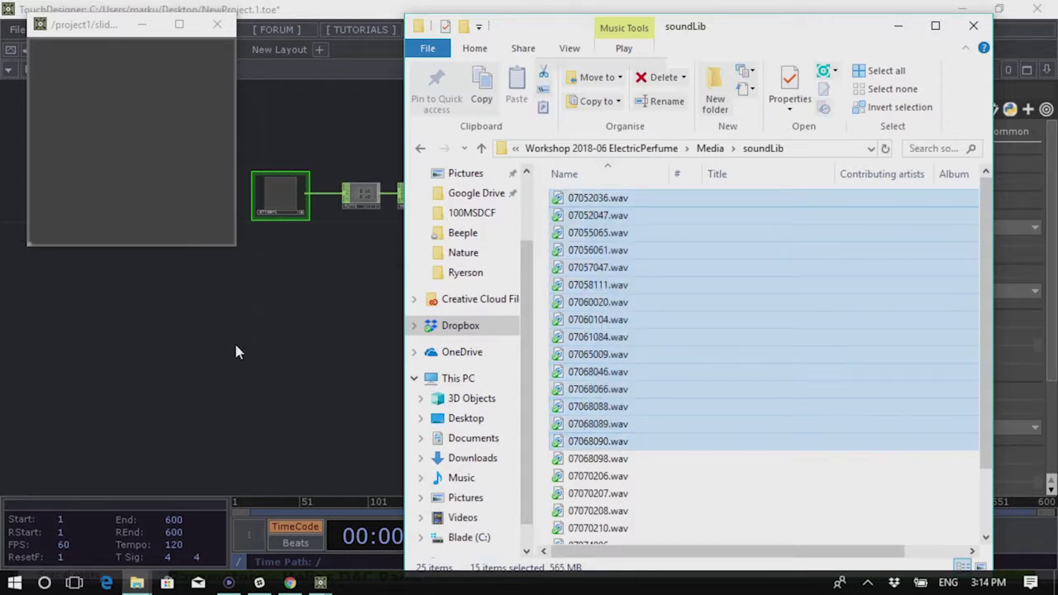
{"action": "left_click_drag", "start_coordinate": [236, 346], "coordinate": [236, 346]}
{"action": "key", "text": "shift+h"}
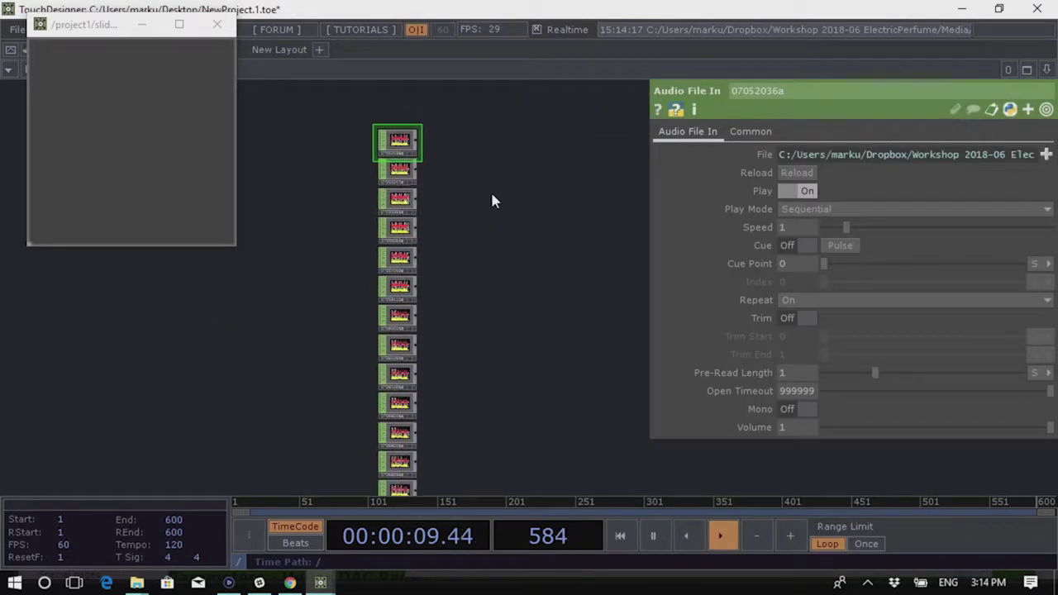
Delete all 15 Audio File In nodes from the network
{"action": "left_click_drag", "start_coordinate": [402, 359], "coordinate": [361, 473]}
{"action": "key", "text": "Delete"}
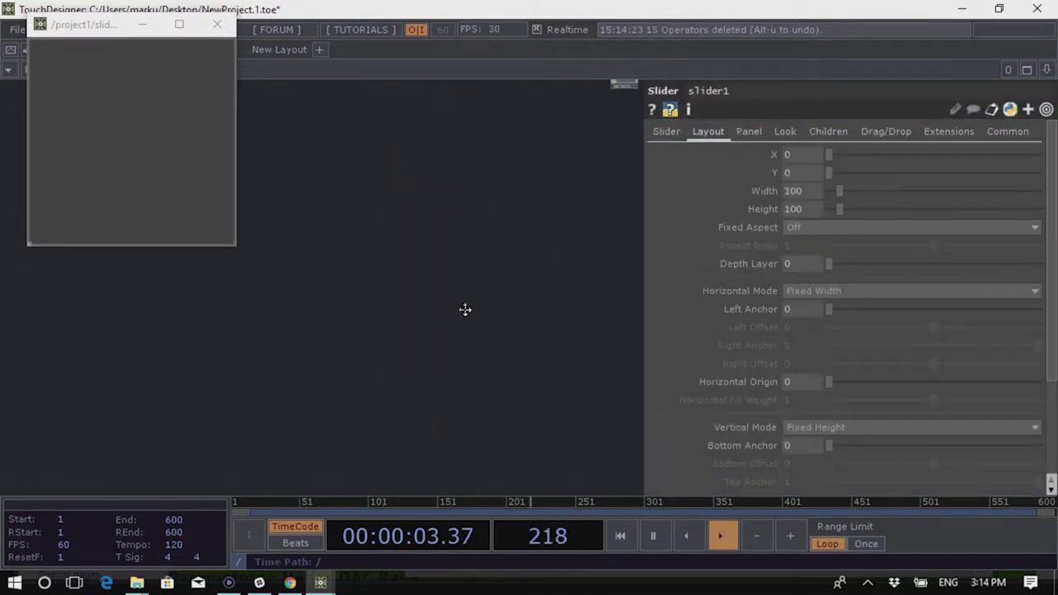
{"action": "key", "text": "h"}
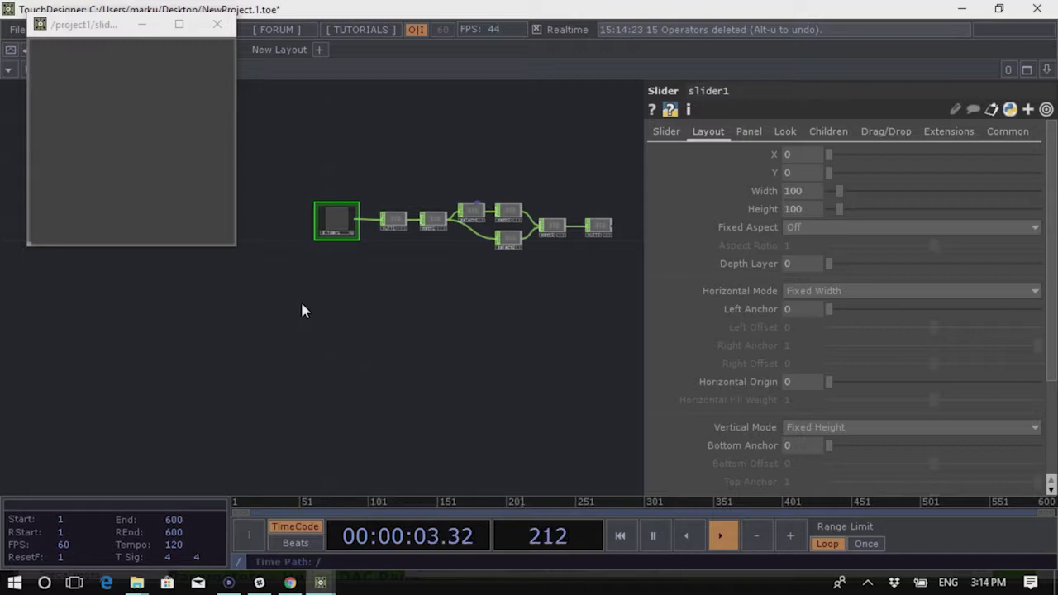
Add a Folder DAT in the empty space below the slider chain
{"action": "key", "text": "Tab"}
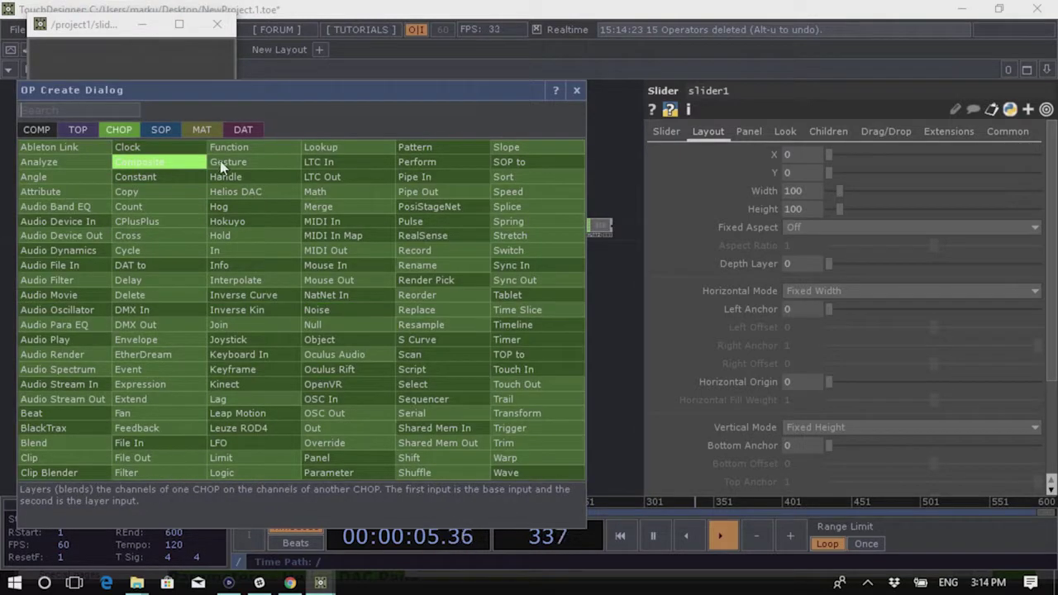
{"action": "left_click", "coordinate": [244, 130]}
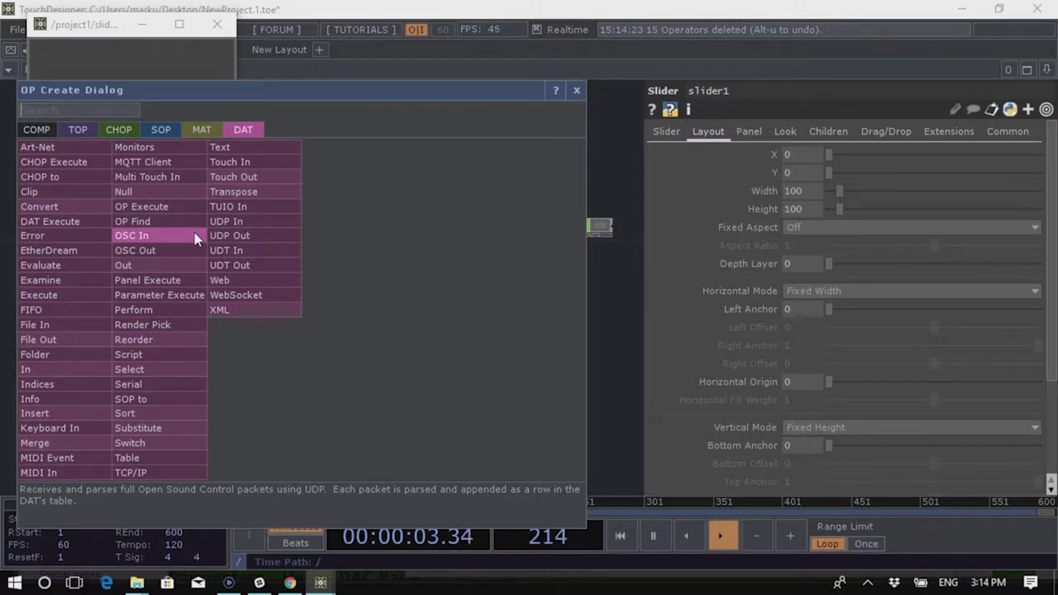
{"action": "type", "text": "Folder"}
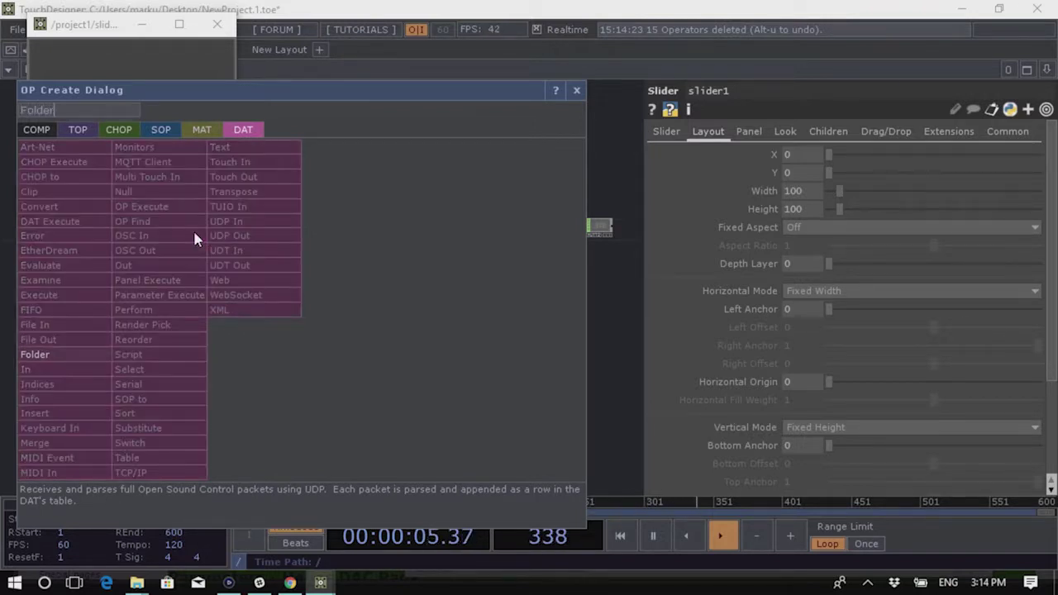
{"action": "left_click", "coordinate": [68, 361]}
{"action": "left_click", "coordinate": [337, 314]}
Set the Folder DAT's root folder to soundLib, inside Dropbox > Workshop 2018-06 ElectricPerfume > Media
{"action": "scroll", "coordinate": [376, 310], "scroll_direction": "up", "scroll_amount": 5}
{"action": "scroll", "coordinate": [376, 310], "scroll_direction": "up", "scroll_amount": 5}
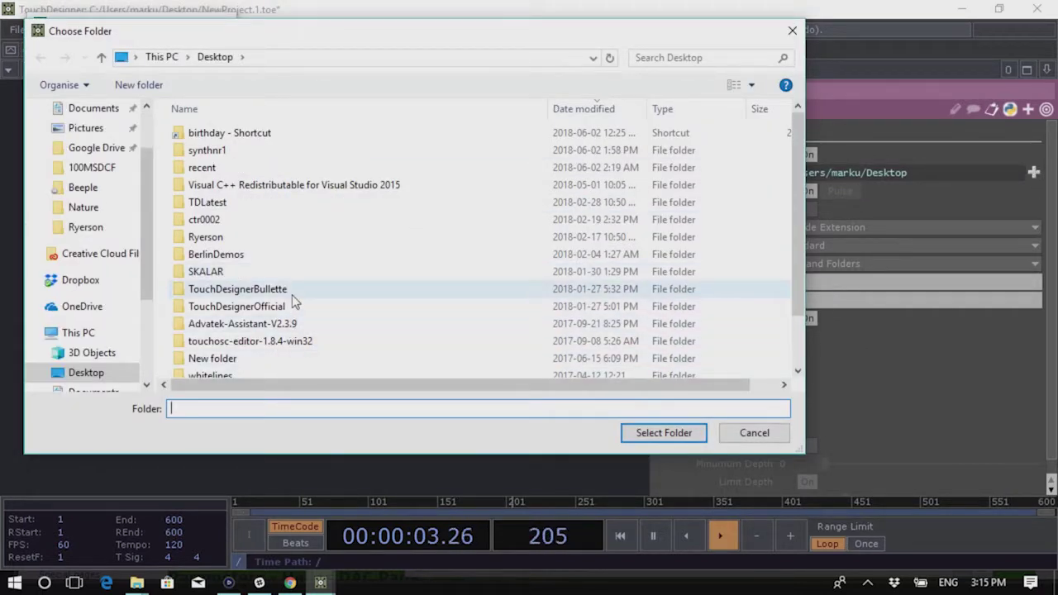
{"action": "scroll", "coordinate": [142, 223], "scroll_direction": "down", "scroll_amount": 3}
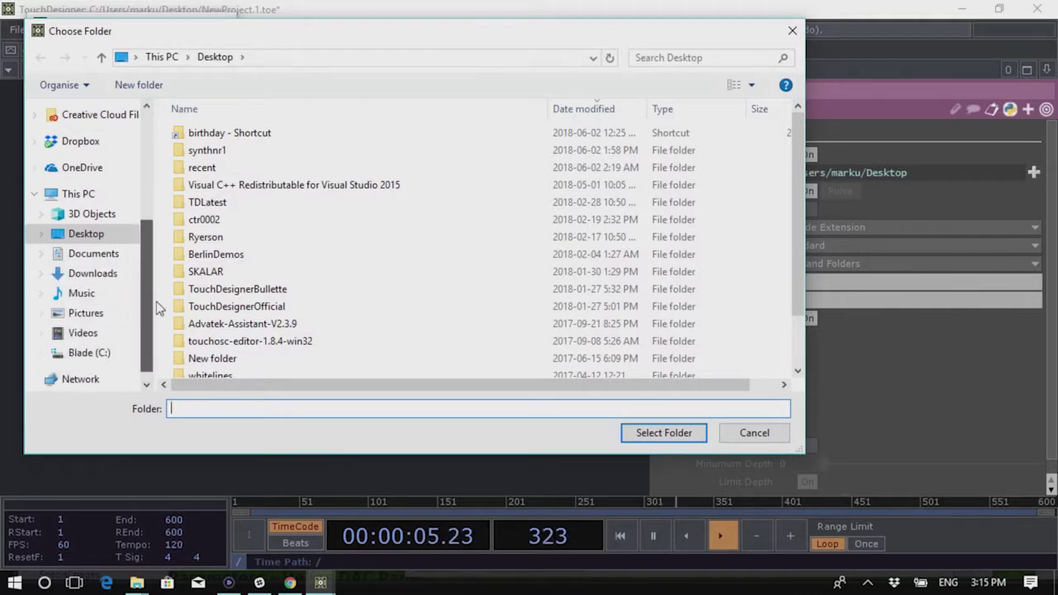
{"action": "scroll", "coordinate": [155, 208], "scroll_direction": "up", "scroll_amount": 3}
{"action": "scroll", "coordinate": [149, 202], "scroll_direction": "up", "scroll_amount": 2}
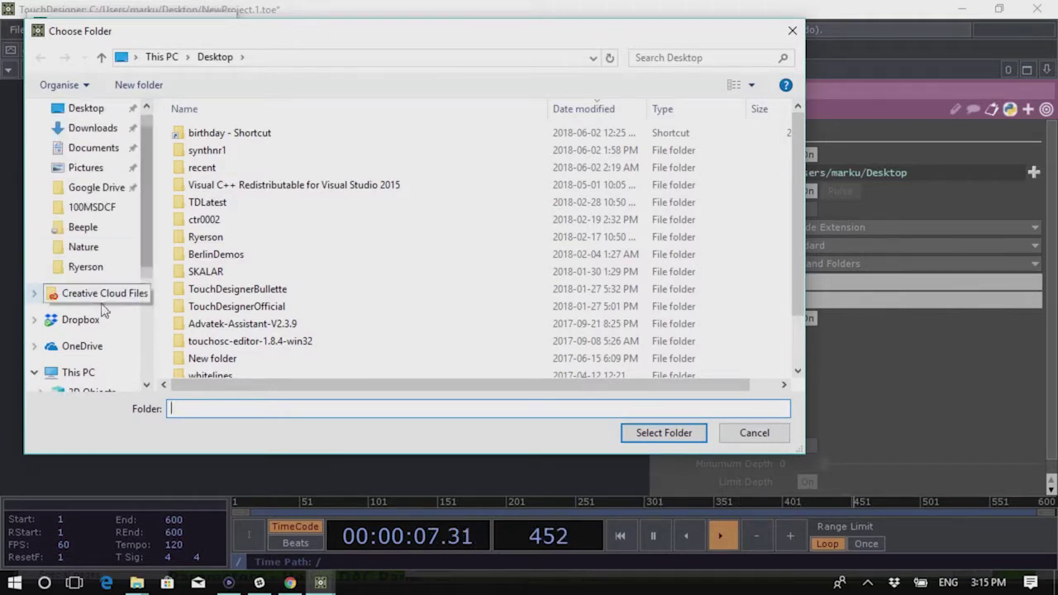
{"action": "left_click", "coordinate": [80, 319]}
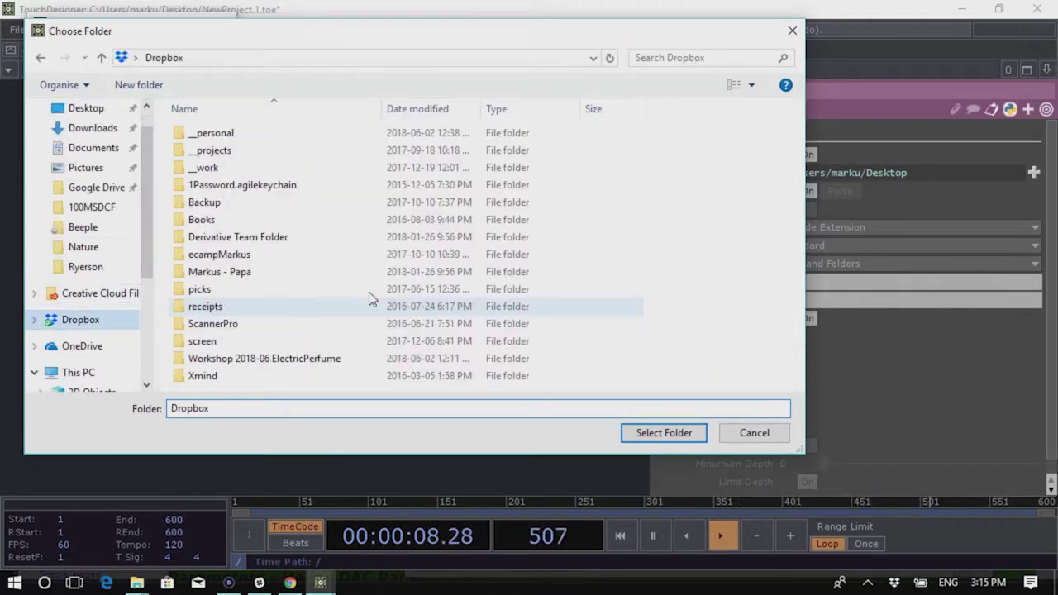
{"action": "left_click", "coordinate": [294, 360]}
{"action": "key", "text": "Return"}
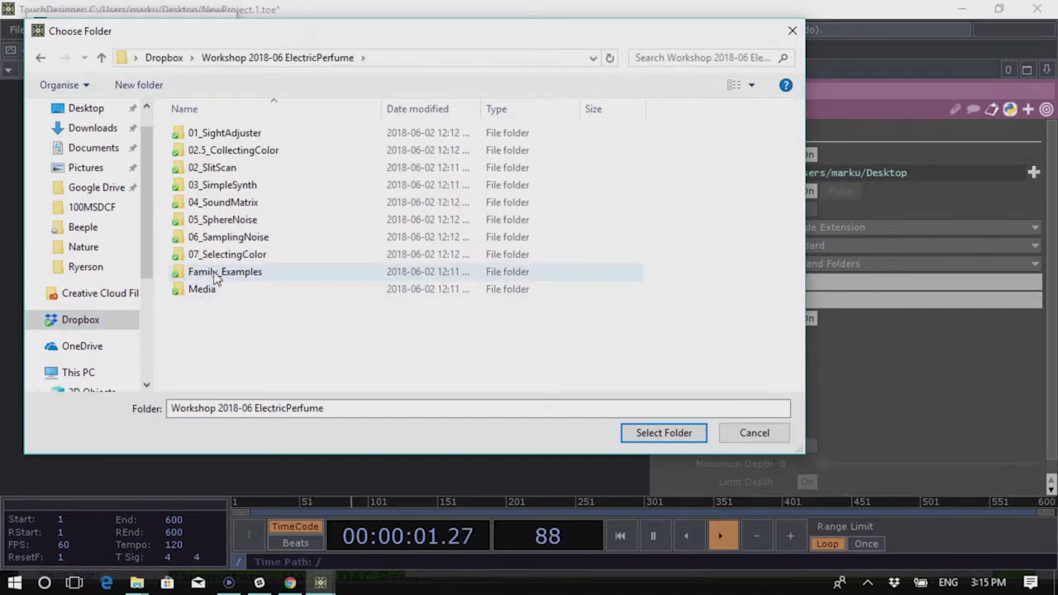
{"action": "left_click", "coordinate": [261, 290]}
{"action": "key", "text": "Return"}
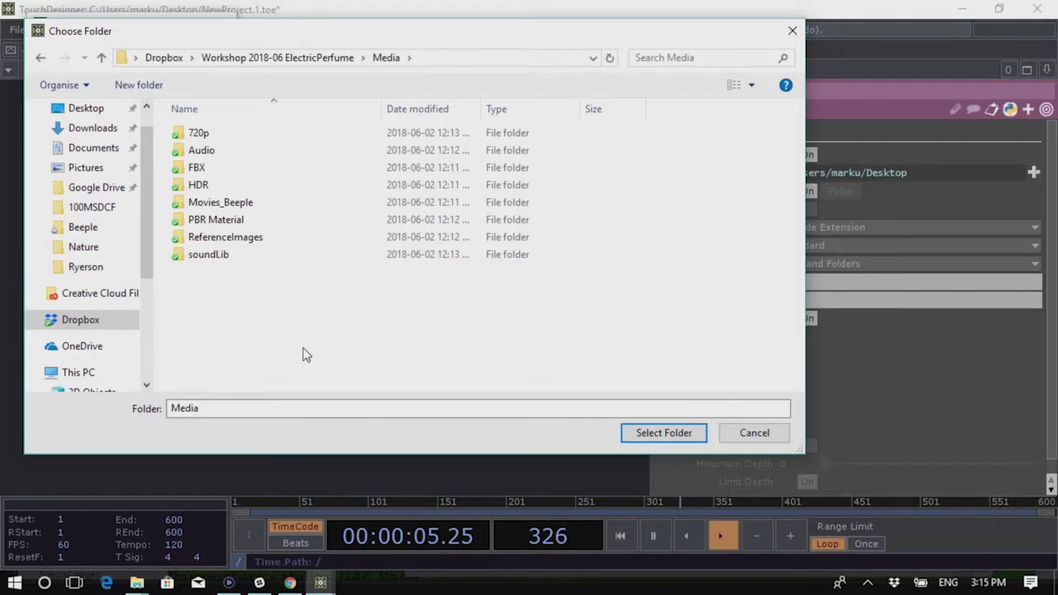
{"action": "left_click", "coordinate": [248, 252]}
{"action": "double_click", "coordinate": [249, 255]}
{"action": "left_click", "coordinate": [646, 432]}
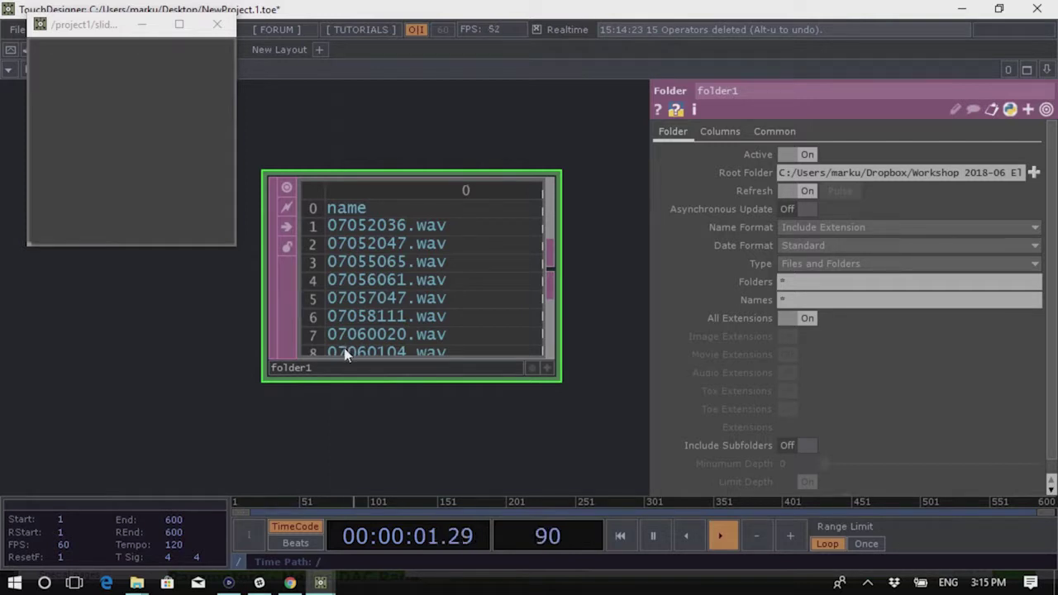
Move the slider's floating panel window lower and examine the Folder DAT's listed names, paths and column options
{"action": "scroll", "coordinate": [349, 354], "scroll_direction": "up", "scroll_amount": 4}
{"action": "scroll", "coordinate": [453, 435], "scroll_direction": "down", "scroll_amount": 4}
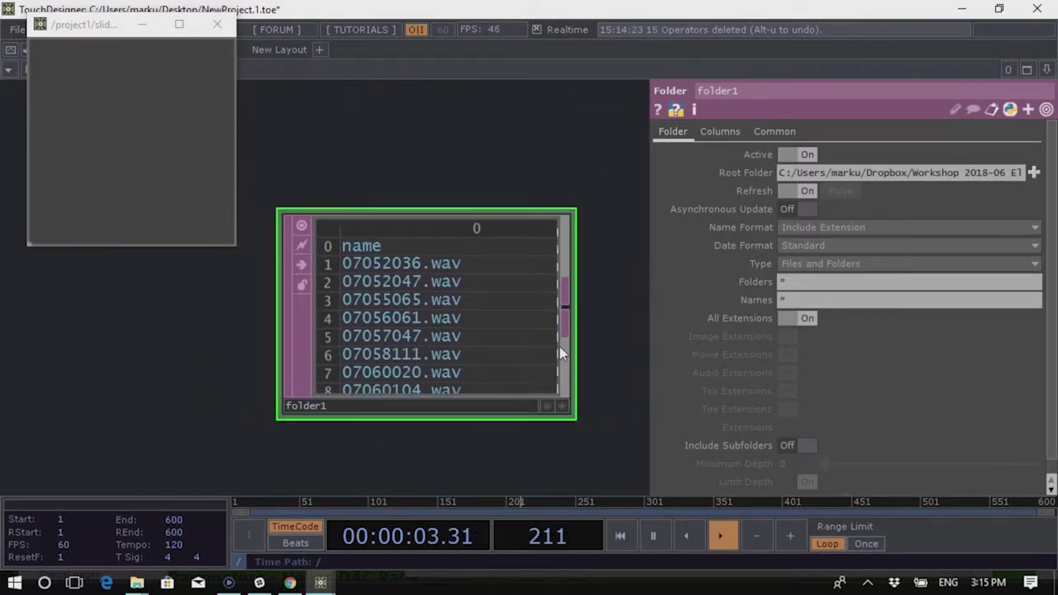
{"action": "left_click_drag", "start_coordinate": [99, 33], "coordinate": [84, 352]}
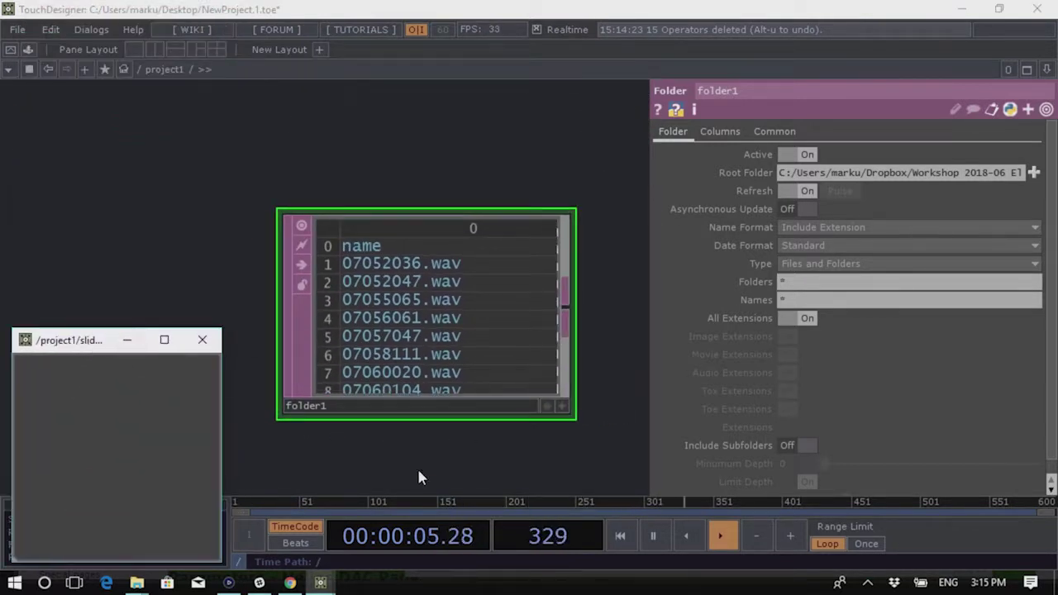
{"action": "scroll", "coordinate": [446, 438], "scroll_direction": "up", "scroll_amount": 4}
{"action": "scroll", "coordinate": [417, 444], "scroll_direction": "down", "scroll_amount": 3}
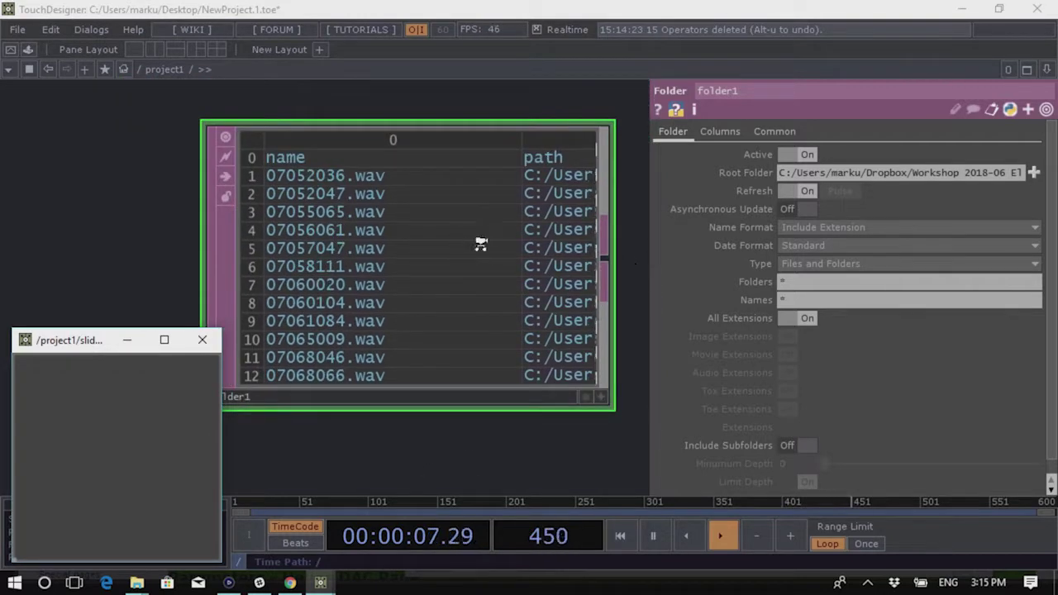
{"action": "scroll", "coordinate": [595, 174], "scroll_direction": "up", "scroll_amount": 2}
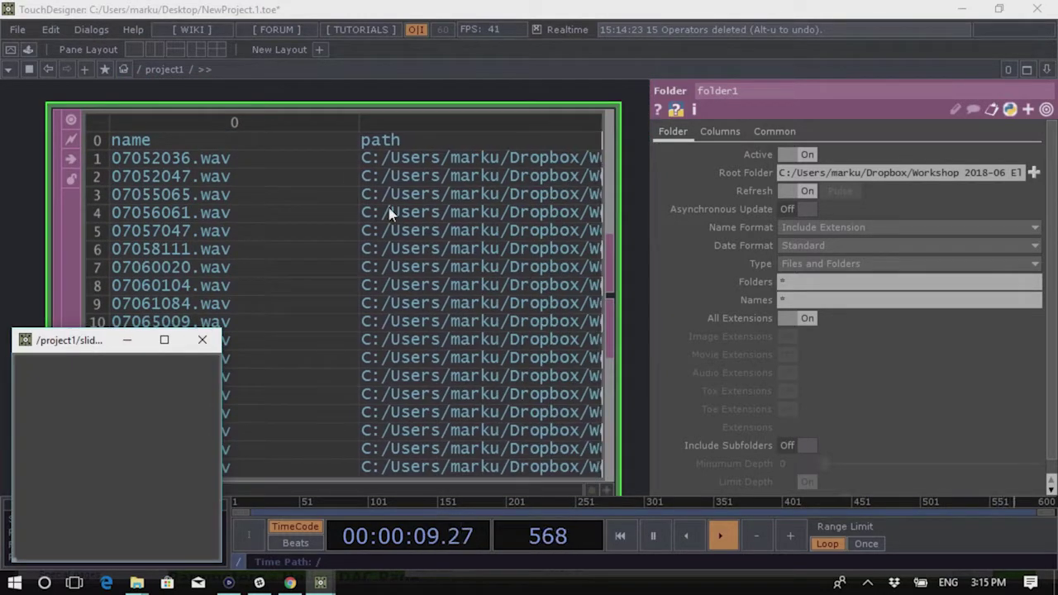
{"action": "left_click", "coordinate": [720, 133]}
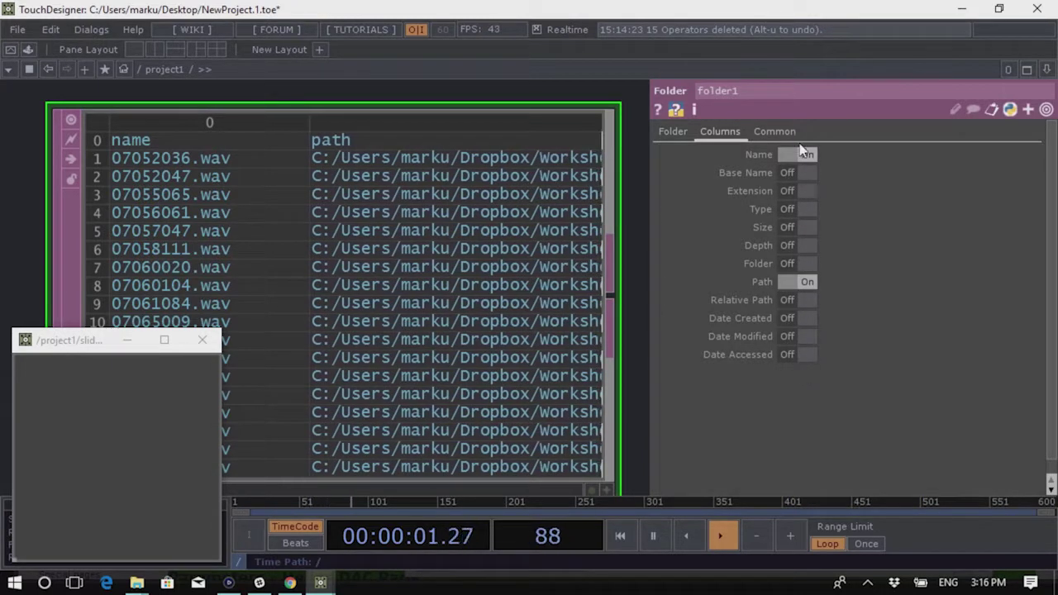
{"action": "left_click", "coordinate": [672, 136]}
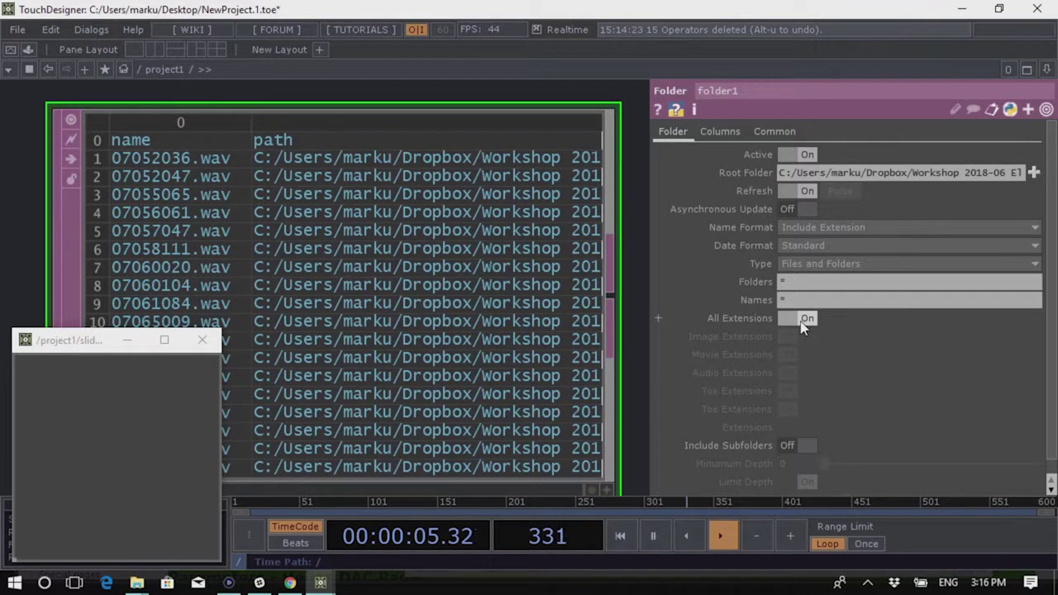
Restrict the Folder DAT's listing to audio files by turning All Extensions off and Audio Extensions on
{"action": "left_click", "coordinate": [800, 328]}
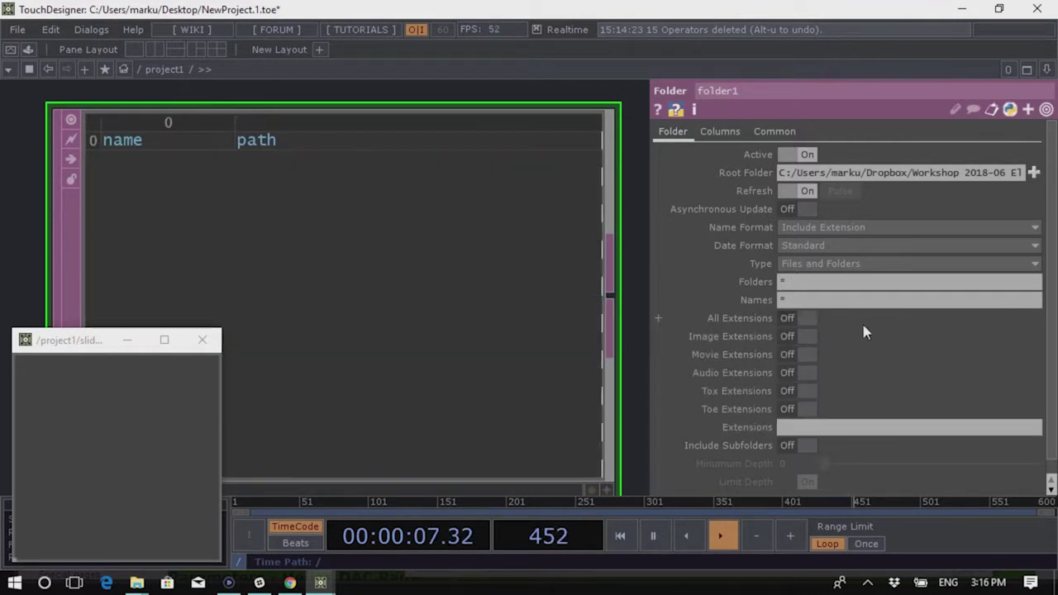
{"action": "left_click", "coordinate": [805, 378]}
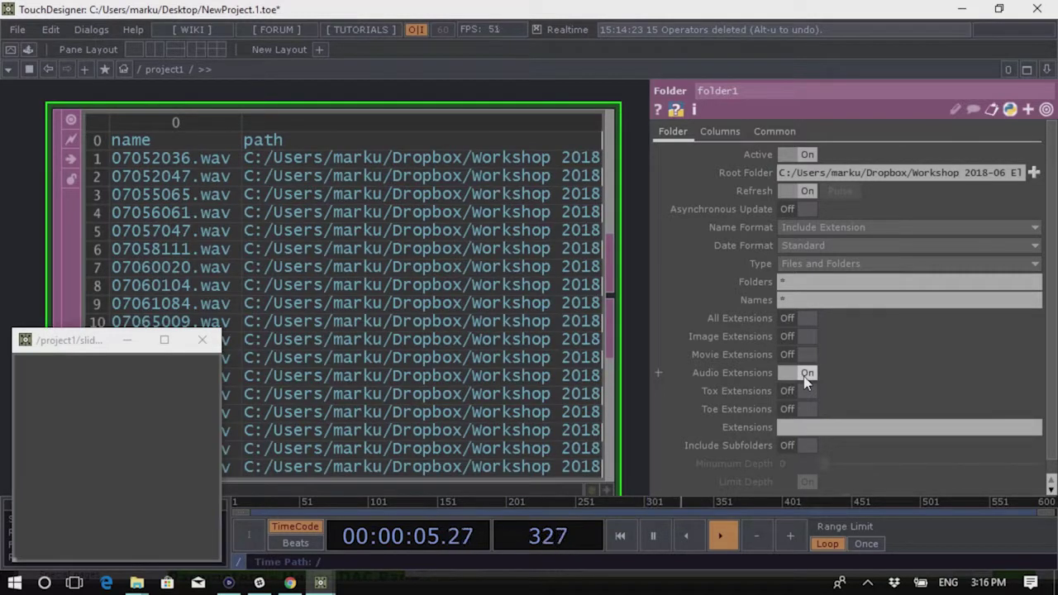
{"action": "left_click", "coordinate": [806, 378]}
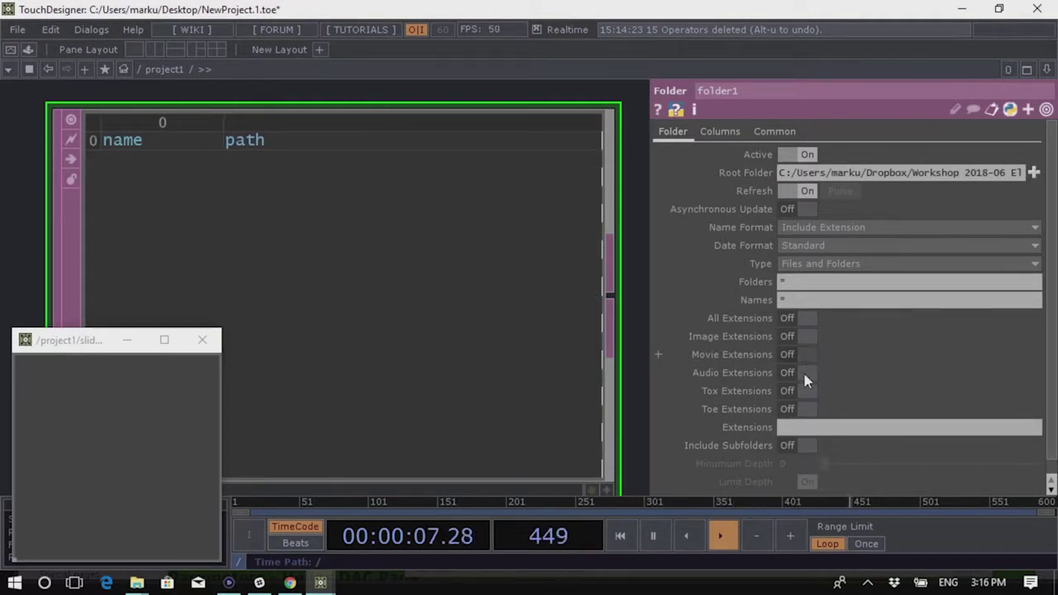
{"action": "left_click", "coordinate": [805, 376]}
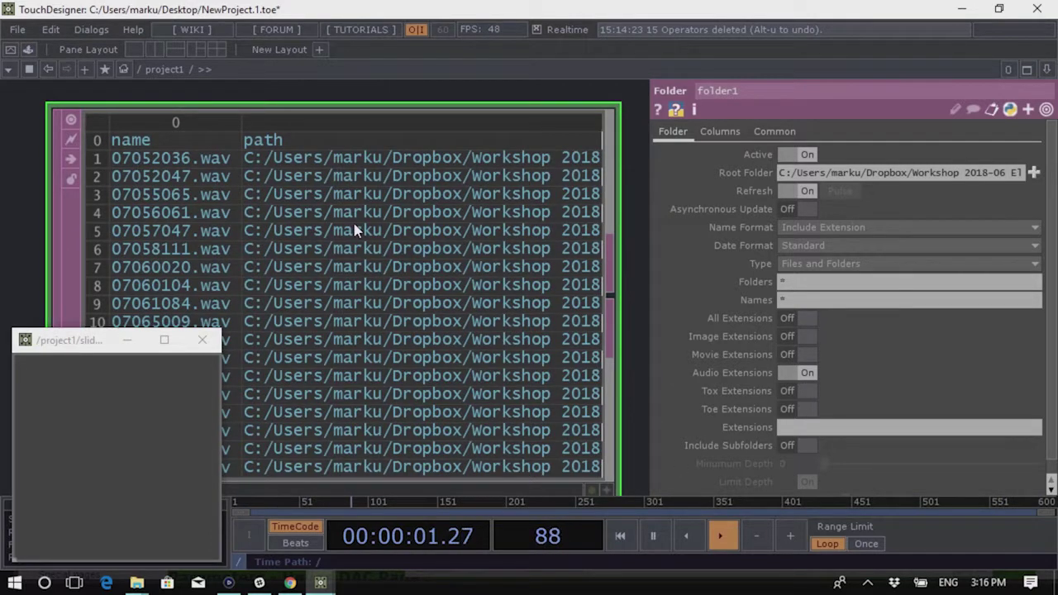
Move the floating slider window further out of the way and append a Null DAT to the Folder DAT's output
{"action": "scroll", "coordinate": [355, 230], "scroll_direction": "down", "scroll_amount": 5}
{"action": "scroll", "coordinate": [374, 261], "scroll_direction": "up", "scroll_amount": 3}
{"action": "scroll", "coordinate": [374, 262], "scroll_direction": "down", "scroll_amount": 5}
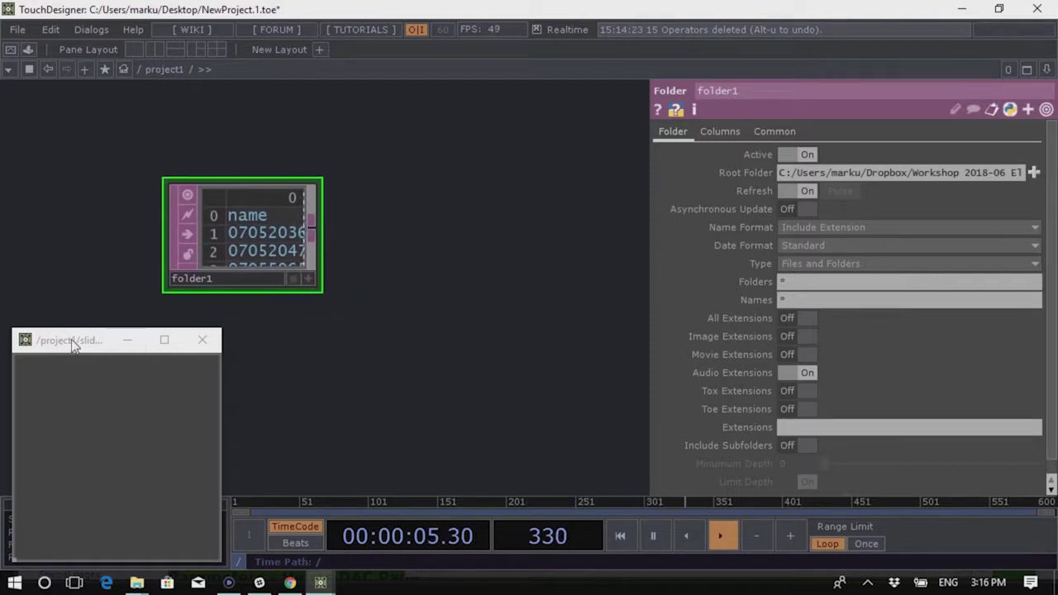
{"action": "left_click_drag", "start_coordinate": [72, 345], "coordinate": [33, 441]}
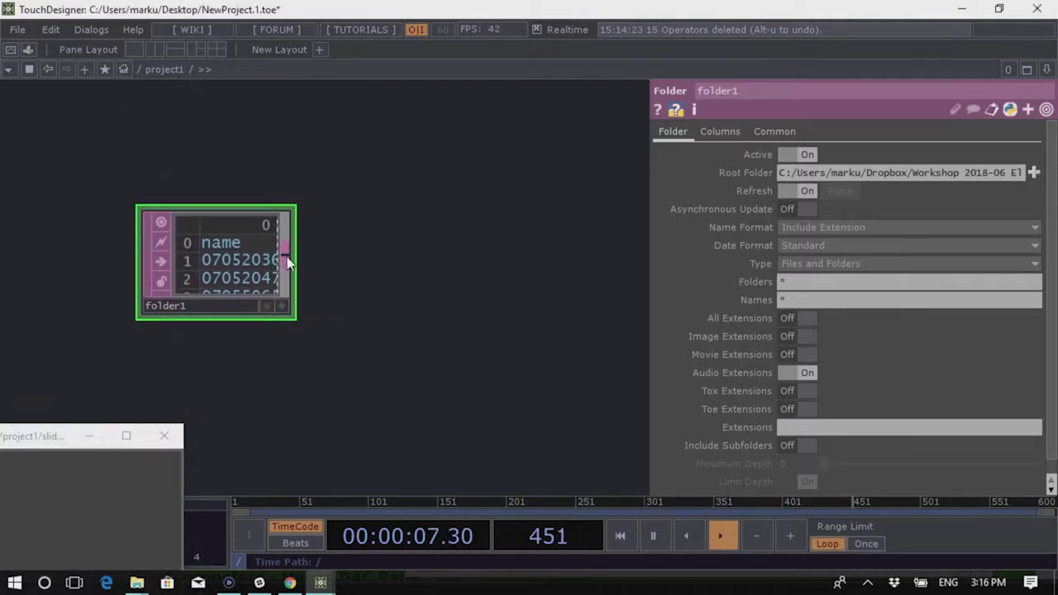
{"action": "right_click", "coordinate": [287, 263]}
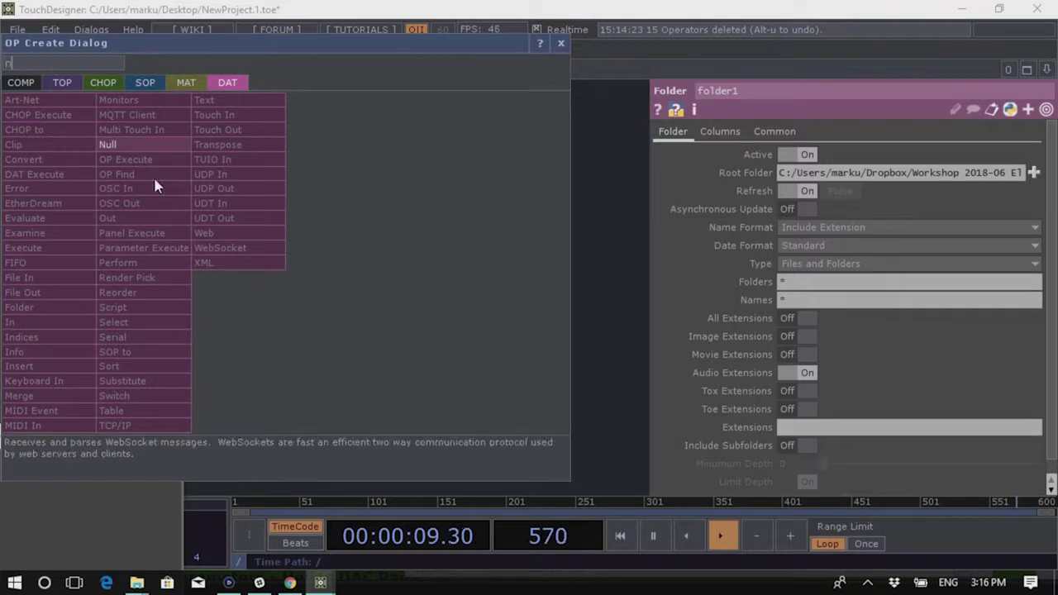
{"action": "left_click", "coordinate": [130, 145]}
{"action": "left_click", "coordinate": [403, 265]}
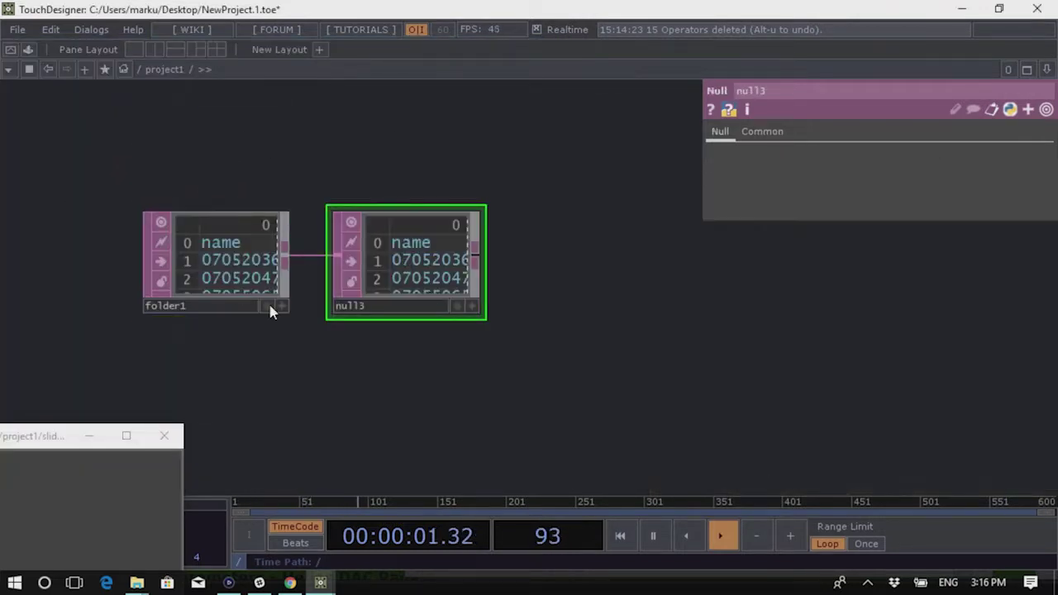
Add a Replicator COMP in the empty space to the right of the Null DAT null3
{"action": "scroll", "coordinate": [476, 358], "scroll_direction": "down", "scroll_amount": 6}
{"action": "left_click_drag", "start_coordinate": [414, 355], "coordinate": [344, 333]}
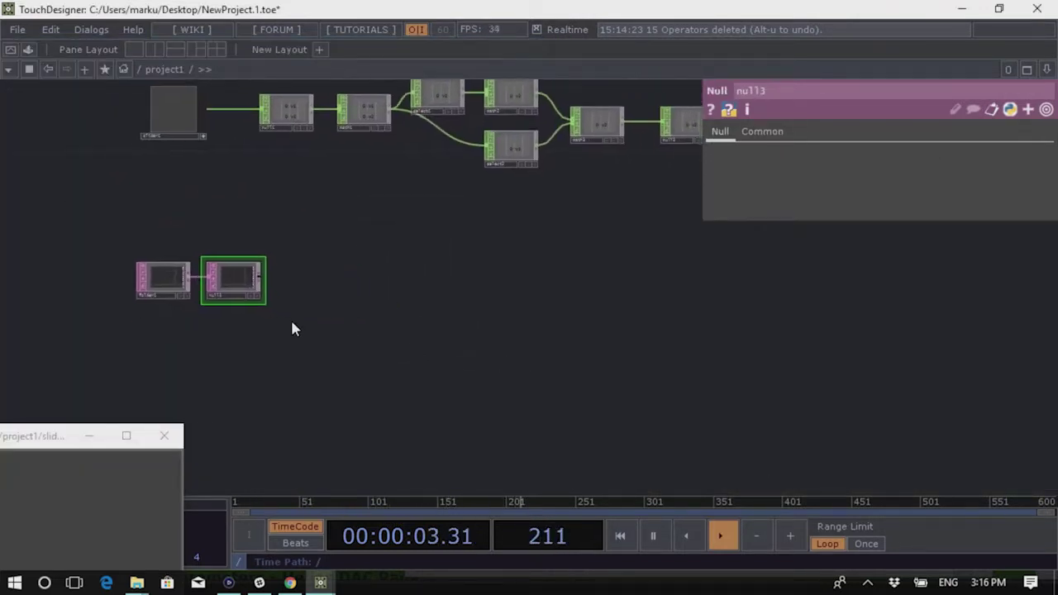
{"action": "scroll", "coordinate": [238, 298], "scroll_direction": "up", "scroll_amount": 5}
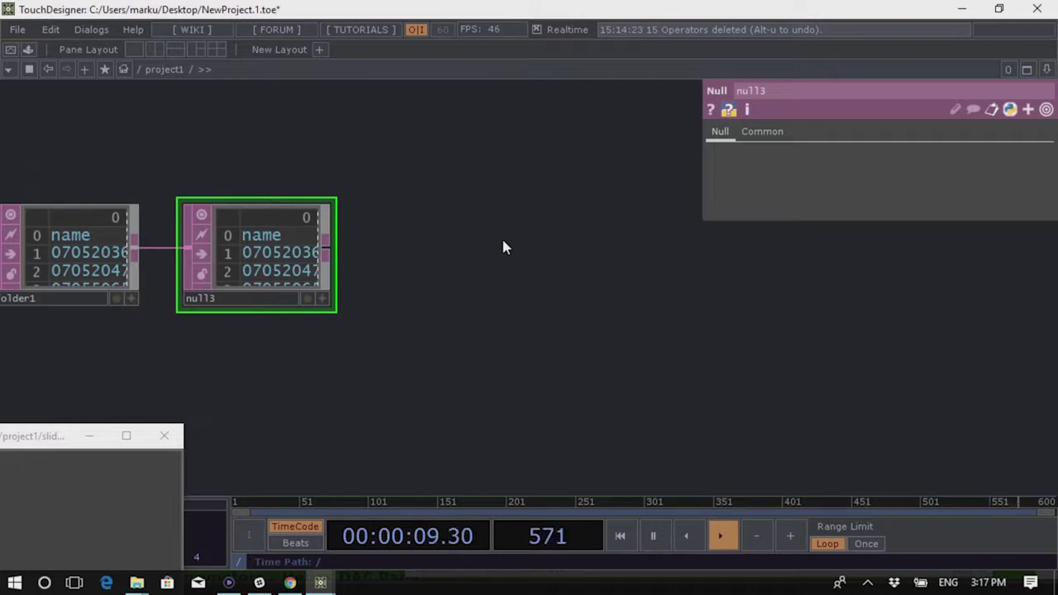
{"action": "key", "text": "Tab"}
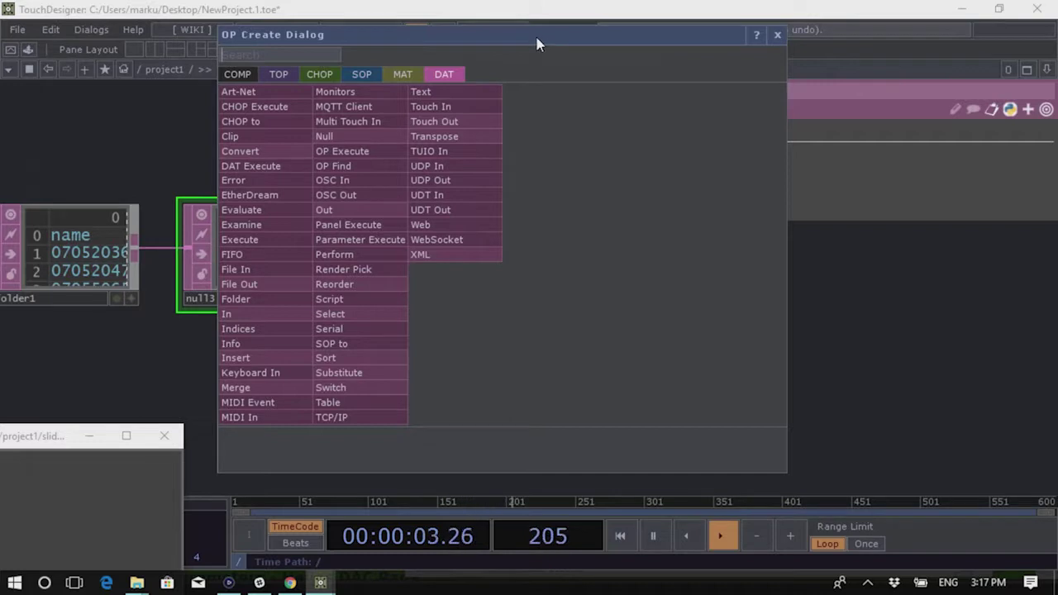
{"action": "left_click_drag", "start_coordinate": [538, 43], "coordinate": [576, 43]}
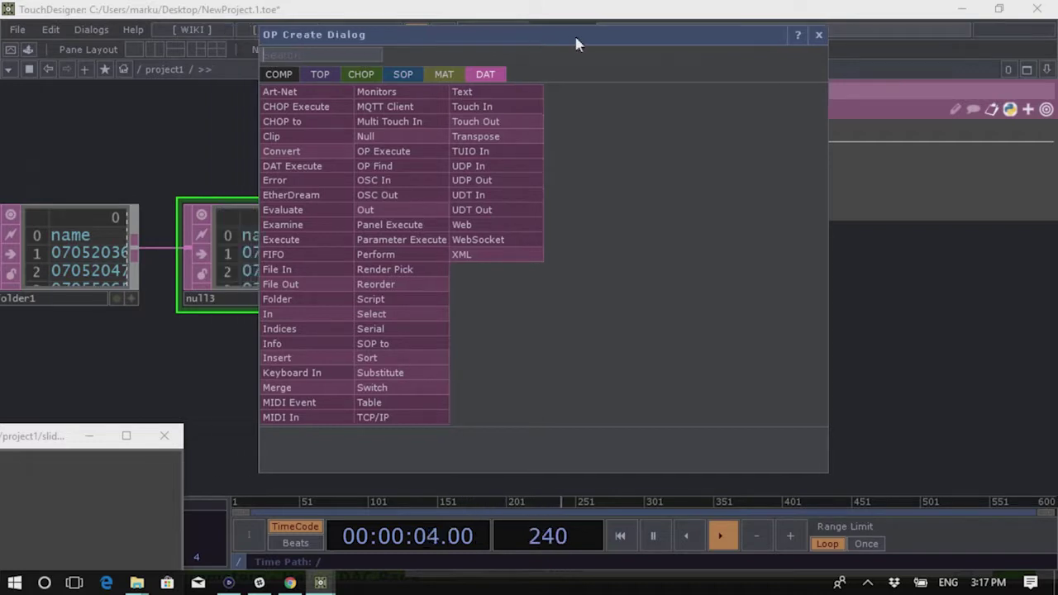
{"action": "left_click", "coordinate": [280, 75]}
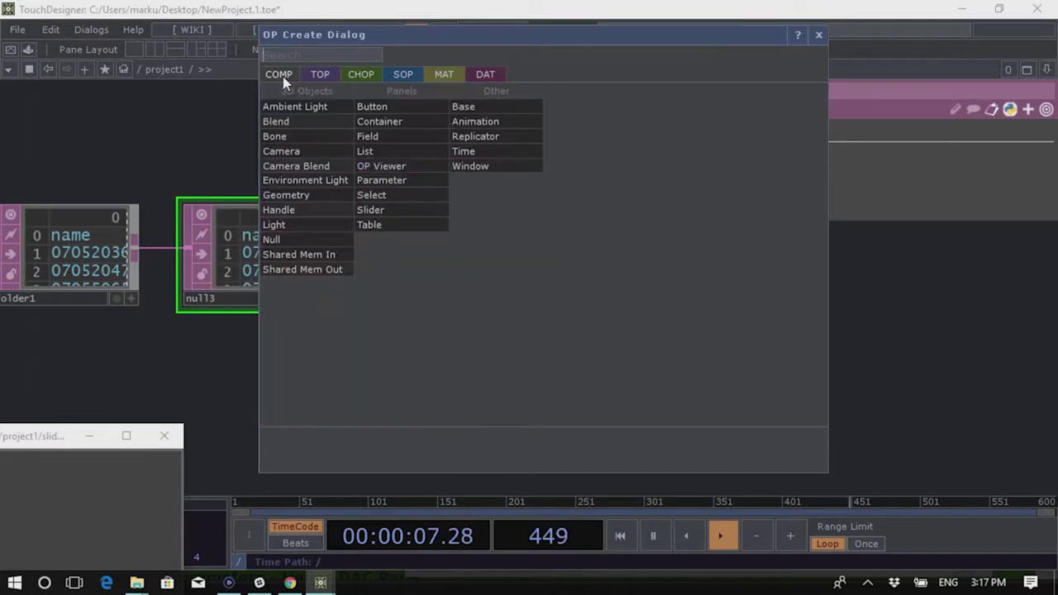
{"action": "left_click", "coordinate": [520, 139]}
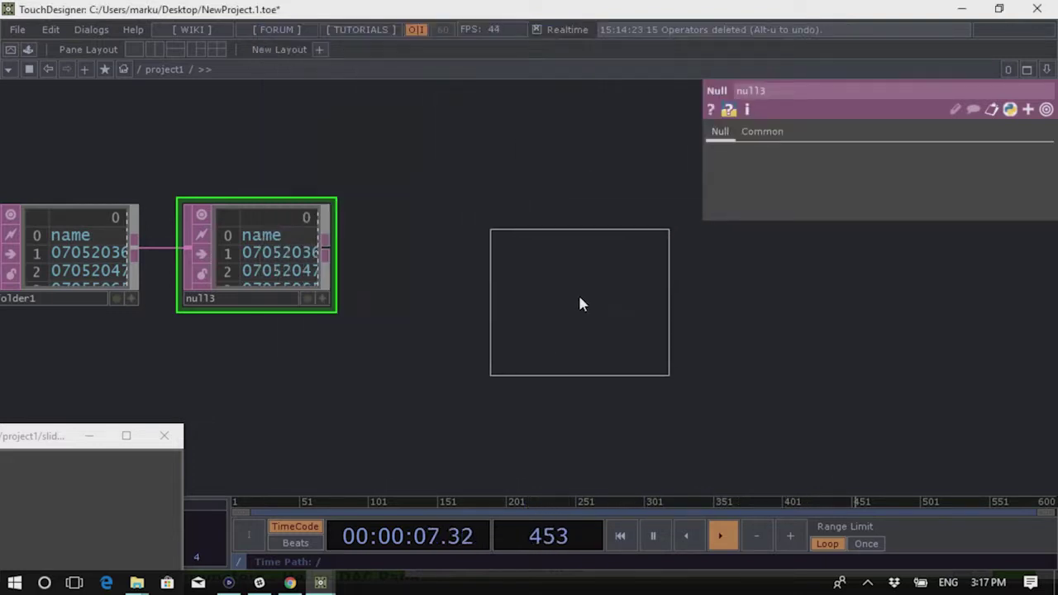
{"action": "left_click", "coordinate": [534, 263]}
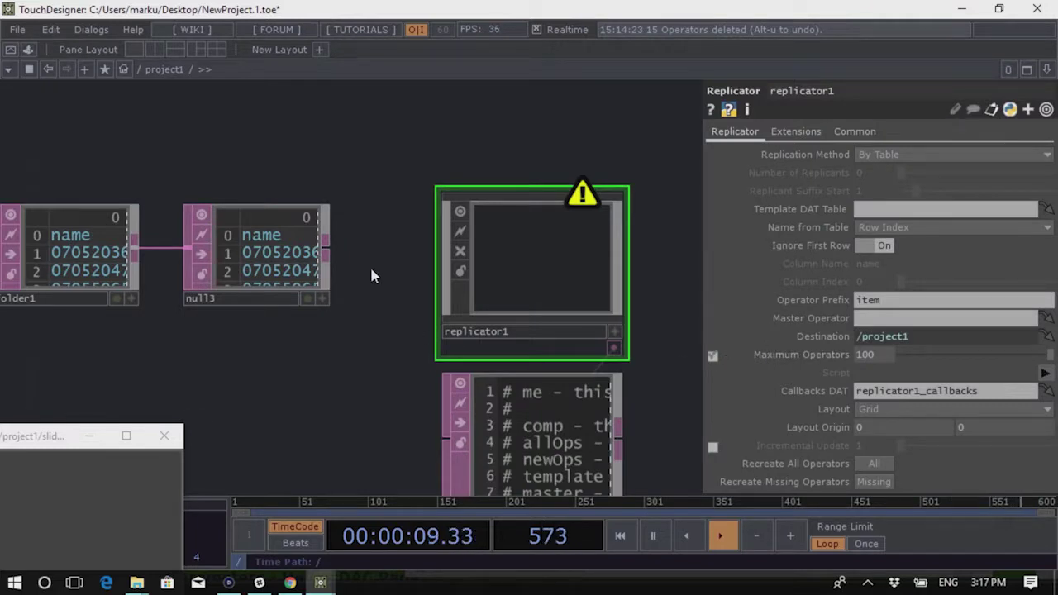
Assign the Null DAT null3 as the Replicator's Template DAT Table
{"action": "scroll", "coordinate": [404, 273], "scroll_direction": "down", "scroll_amount": 2}
{"action": "scroll", "coordinate": [405, 260], "scroll_direction": "up", "scroll_amount": 2}
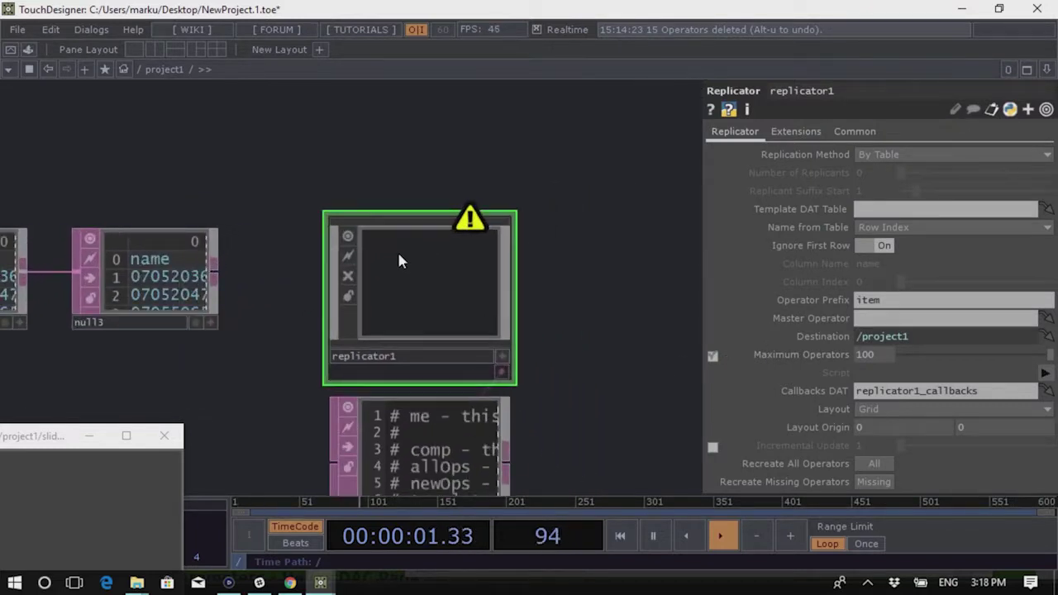
{"action": "scroll", "coordinate": [396, 260], "scroll_direction": "down", "scroll_amount": 2}
{"action": "scroll", "coordinate": [430, 278], "scroll_direction": "up", "scroll_amount": 1}
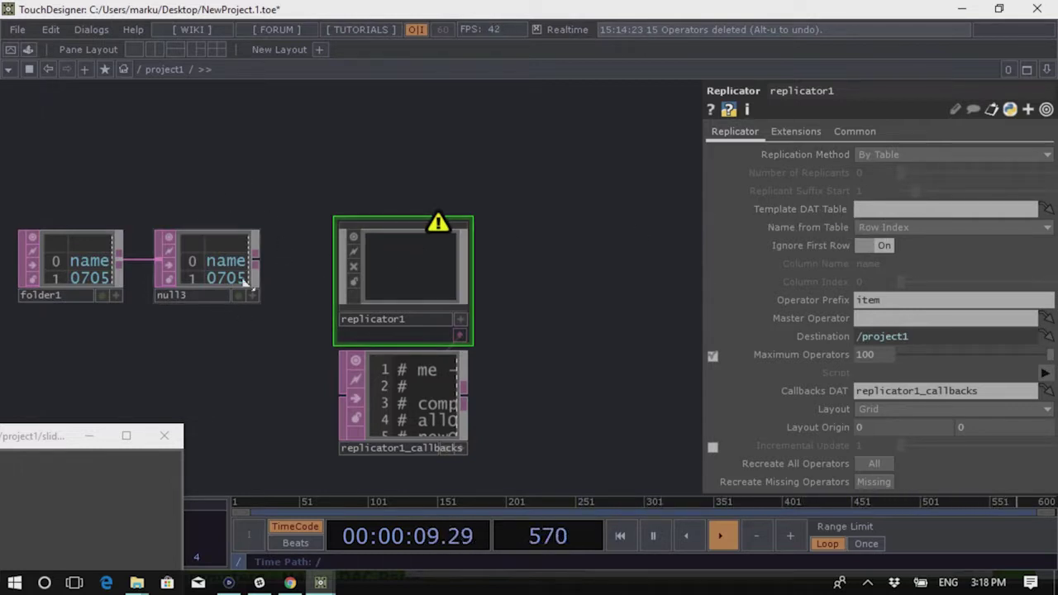
{"action": "left_click_drag", "start_coordinate": [207, 269], "coordinate": [875, 211]}
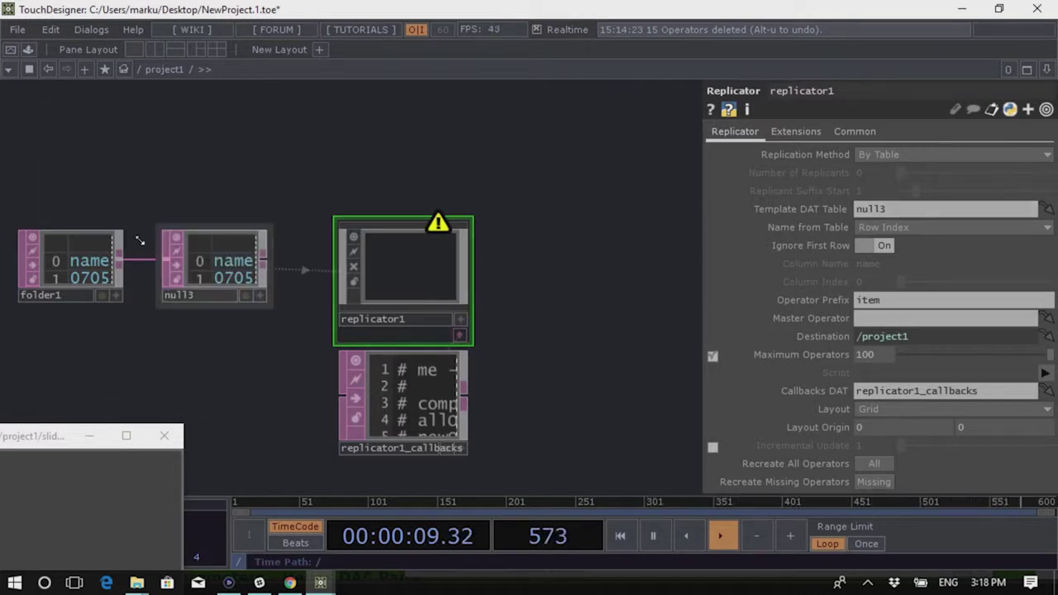
Add an Audio File In CHOP in the empty space beside the Replicator
{"action": "scroll", "coordinate": [495, 281], "scroll_direction": "down", "scroll_amount": 3}
{"action": "scroll", "coordinate": [299, 259], "scroll_direction": "up", "scroll_amount": 2}
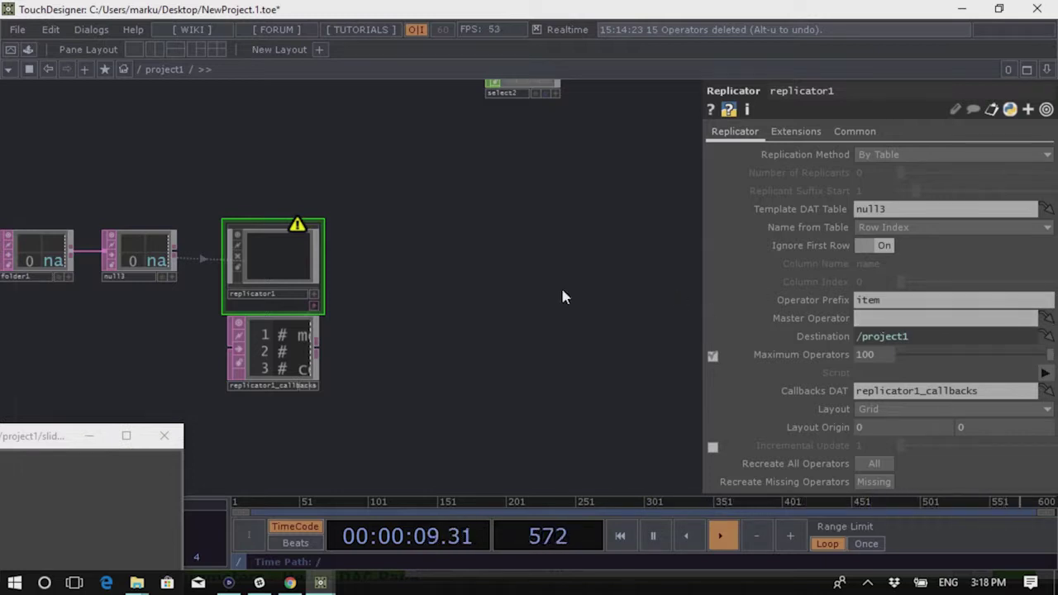
{"action": "key", "text": "Tab"}
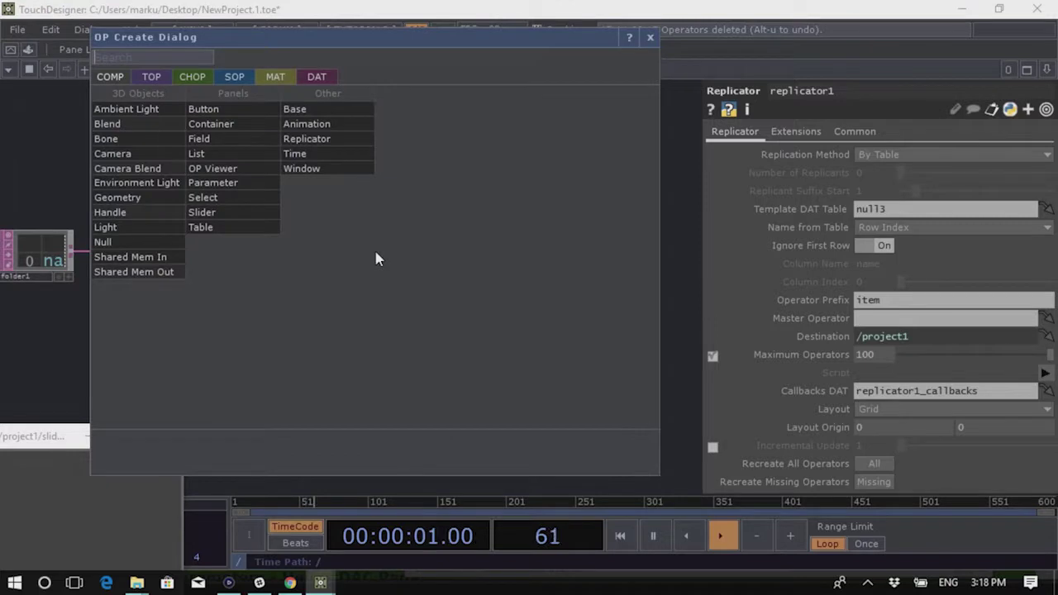
{"action": "left_click", "coordinate": [189, 75]}
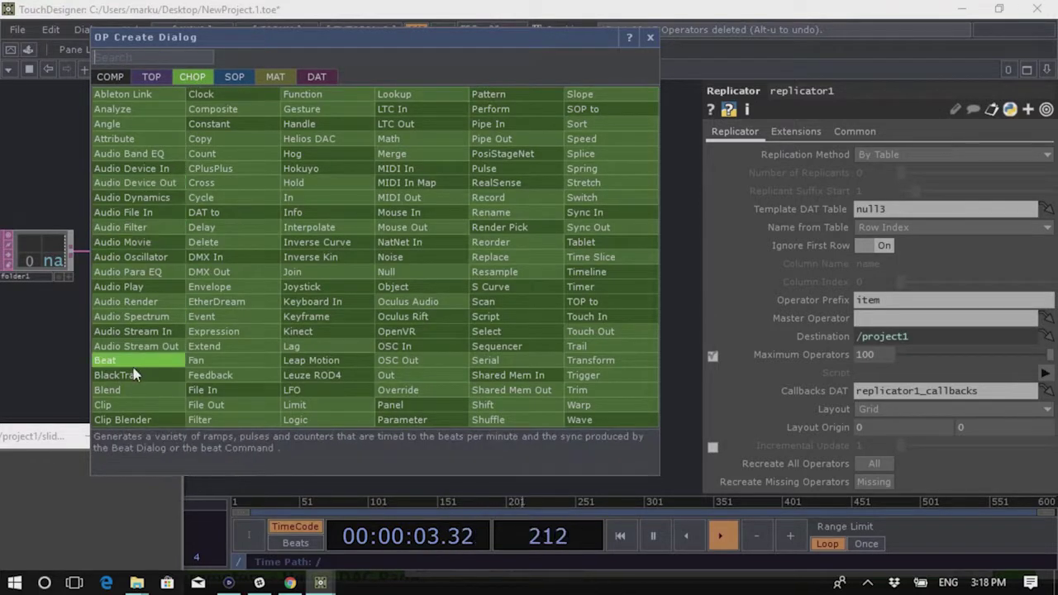
{"action": "left_click", "coordinate": [159, 216]}
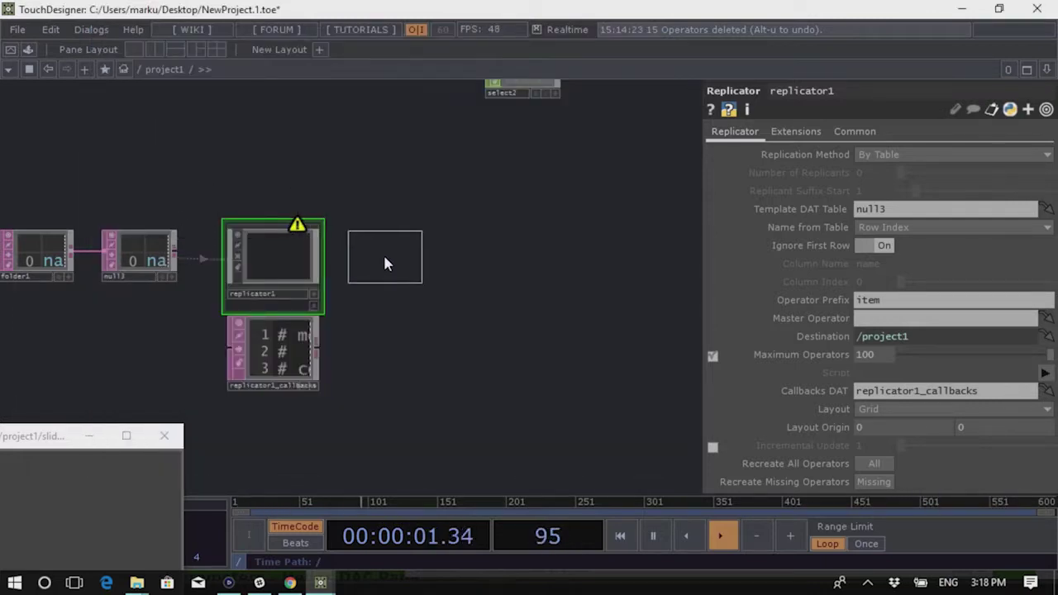
{"action": "left_click", "coordinate": [383, 252]}
{"action": "left_click_drag", "start_coordinate": [523, 339], "coordinate": [598, 320]}
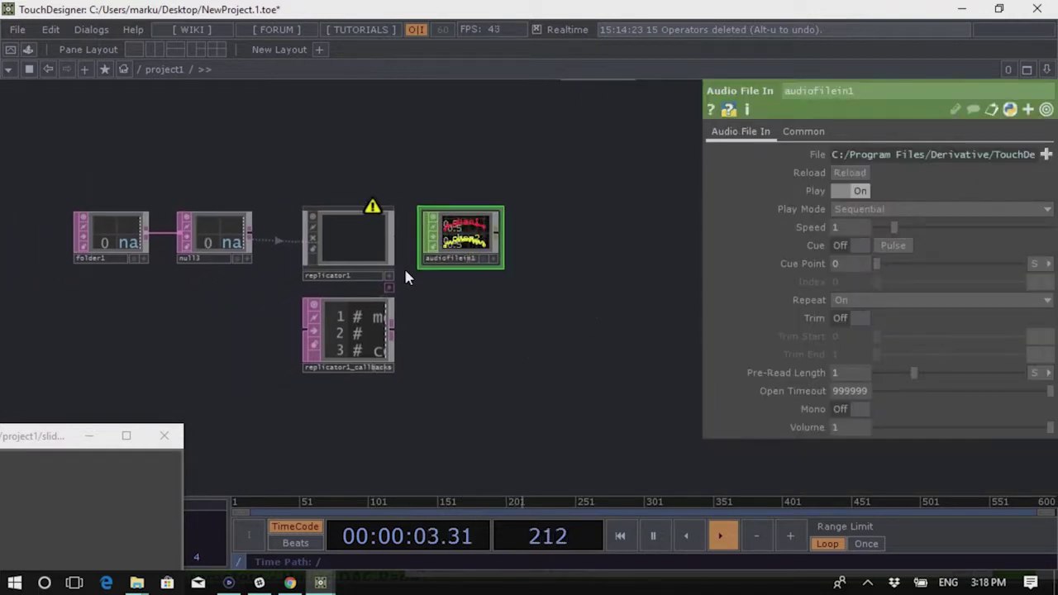
{"action": "scroll", "coordinate": [413, 273], "scroll_direction": "up", "scroll_amount": 3}
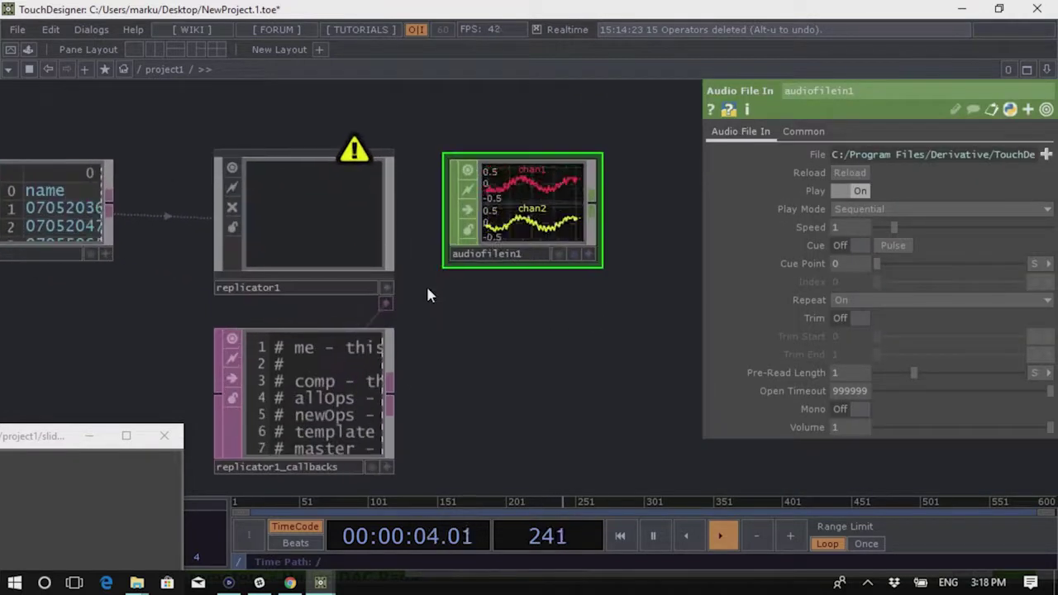
Turn Play off on the Audio File In CHOP audiofilein1 and nudge the node slightly down
{"action": "left_click", "coordinate": [570, 255]}
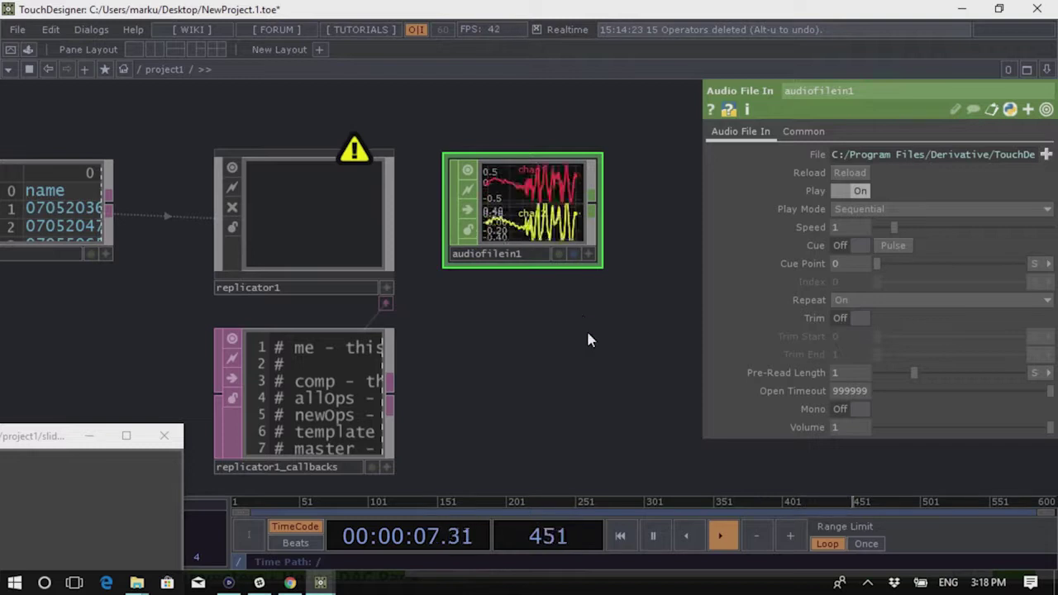
{"action": "left_click", "coordinate": [855, 191]}
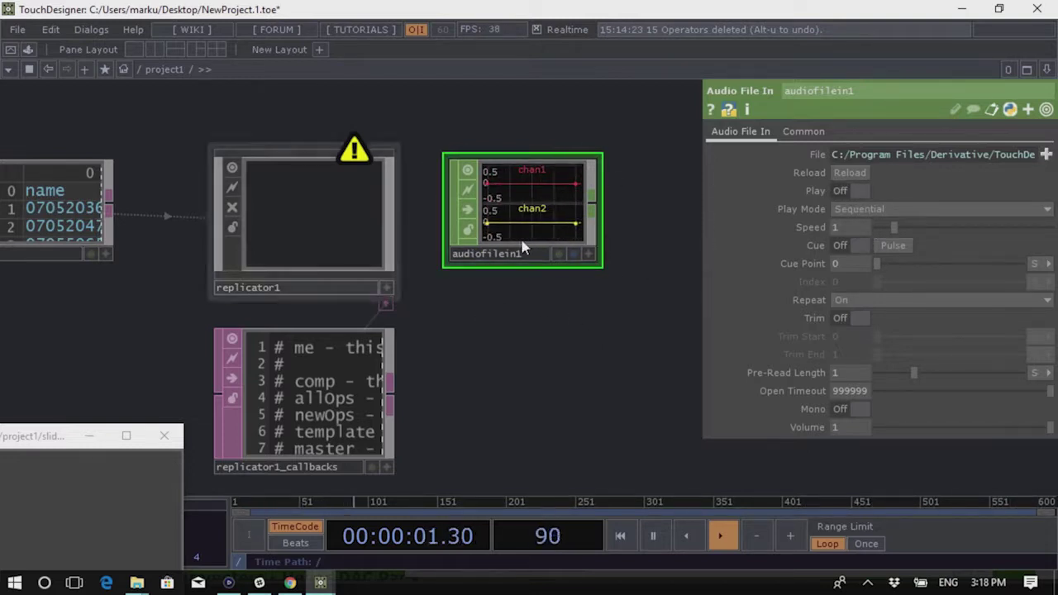
{"action": "left_click_drag", "start_coordinate": [529, 198], "coordinate": [530, 210]}
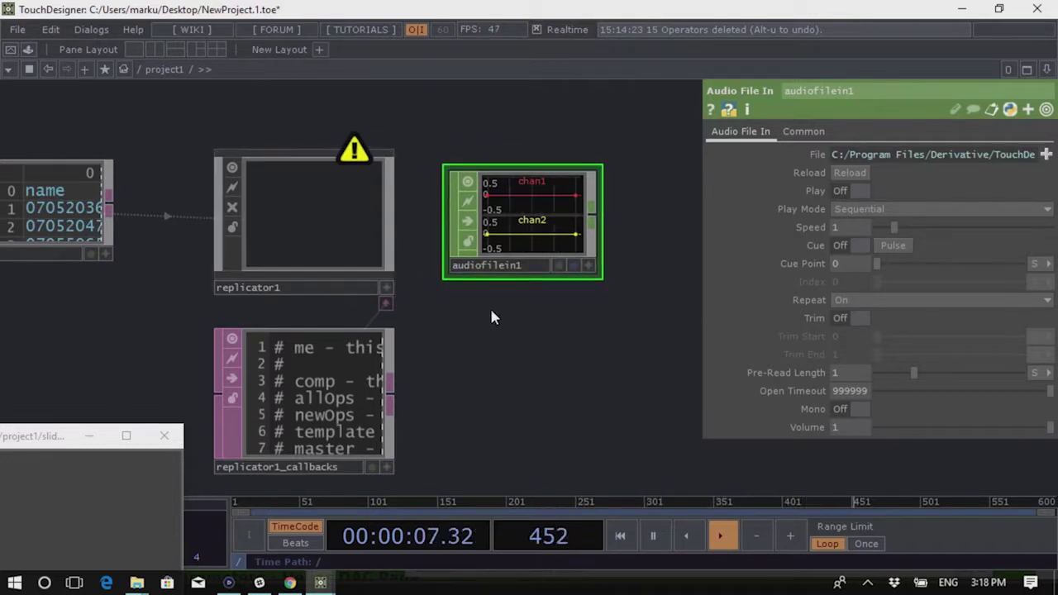
Assign the Audio File In CHOP audiofilein1 as the Replicator's Master Operator
{"action": "left_click", "coordinate": [288, 237]}
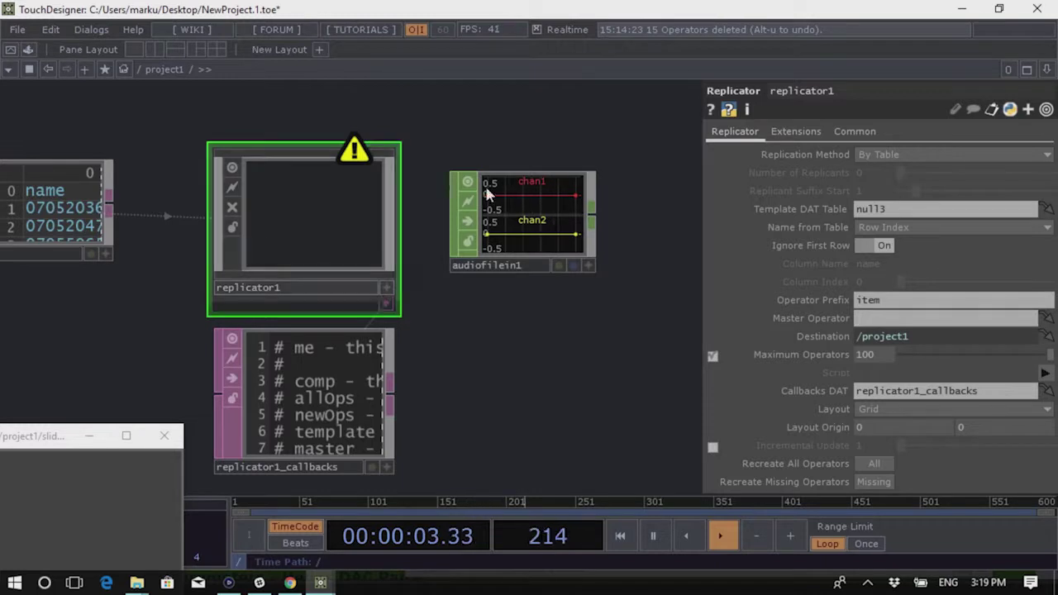
{"action": "left_click_drag", "start_coordinate": [495, 190], "coordinate": [875, 321]}
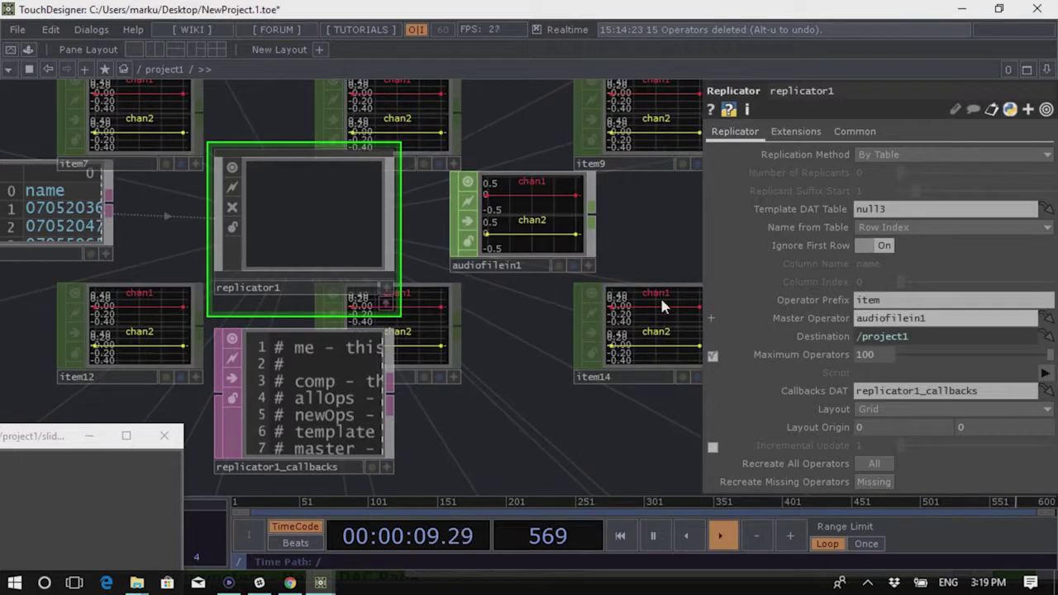
{"action": "scroll", "coordinate": [572, 367], "scroll_direction": "down", "scroll_amount": 4}
{"action": "scroll", "coordinate": [653, 351], "scroll_direction": "up", "scroll_amount": 3}
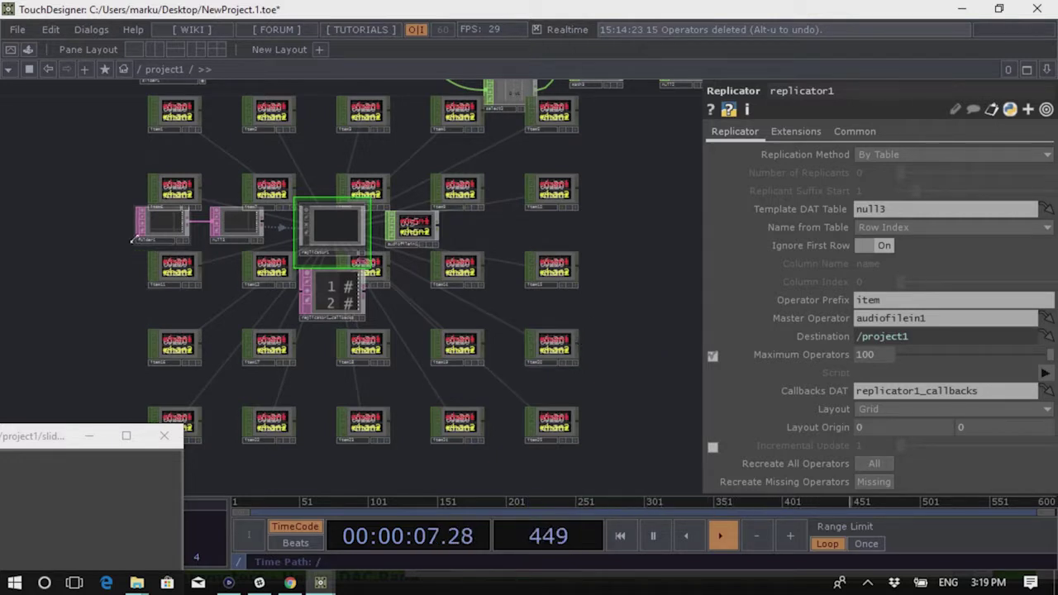
Try to clear the replicants by deleting audiofilein1 and recreating all operators with the Replicator's Master Operator left empty
{"action": "left_click", "coordinate": [421, 231]}
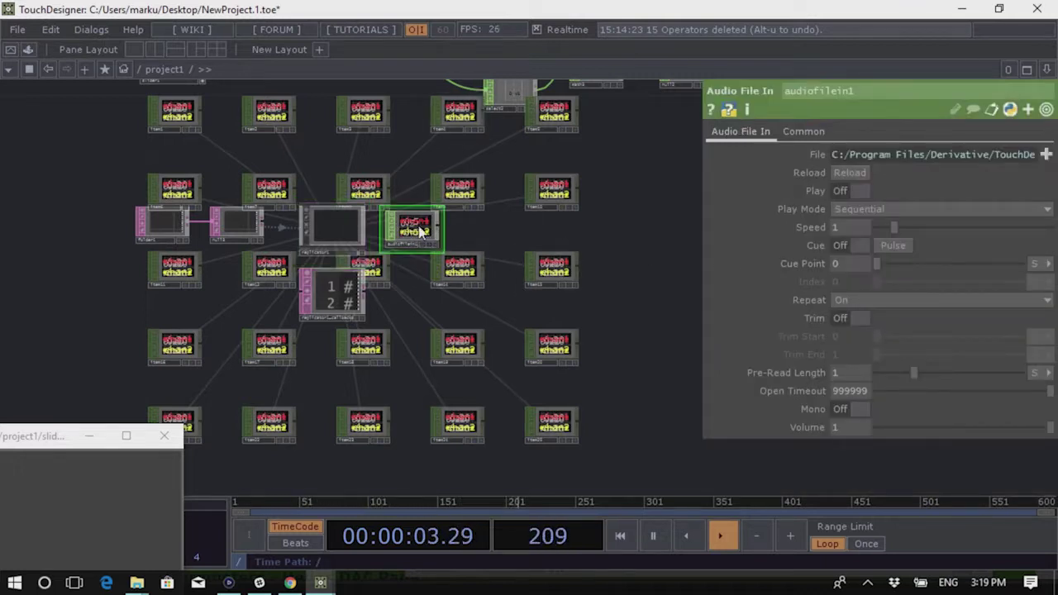
{"action": "key", "text": "Delete"}
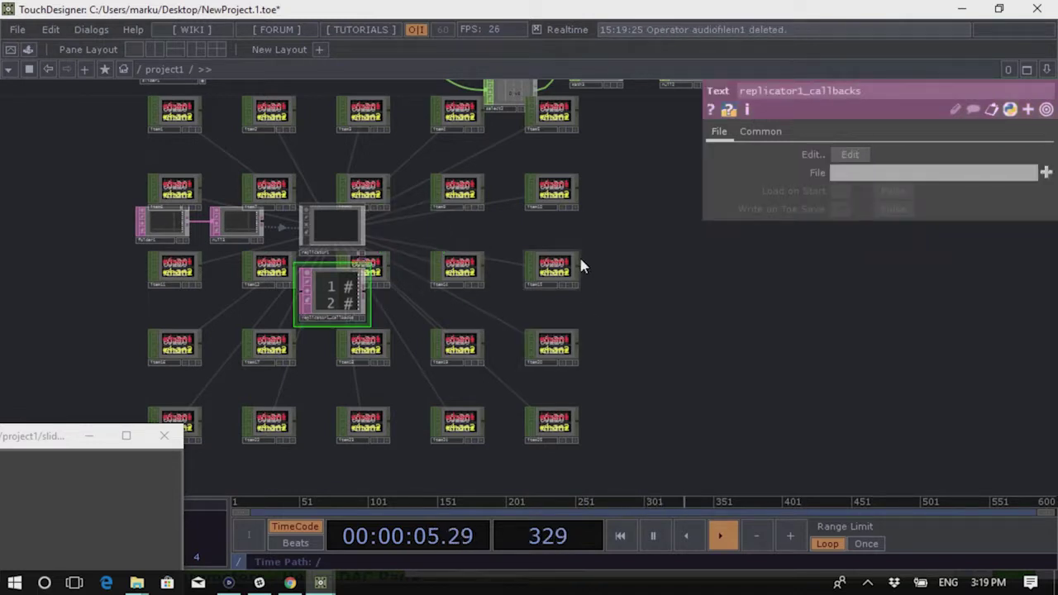
{"action": "left_click", "coordinate": [328, 224]}
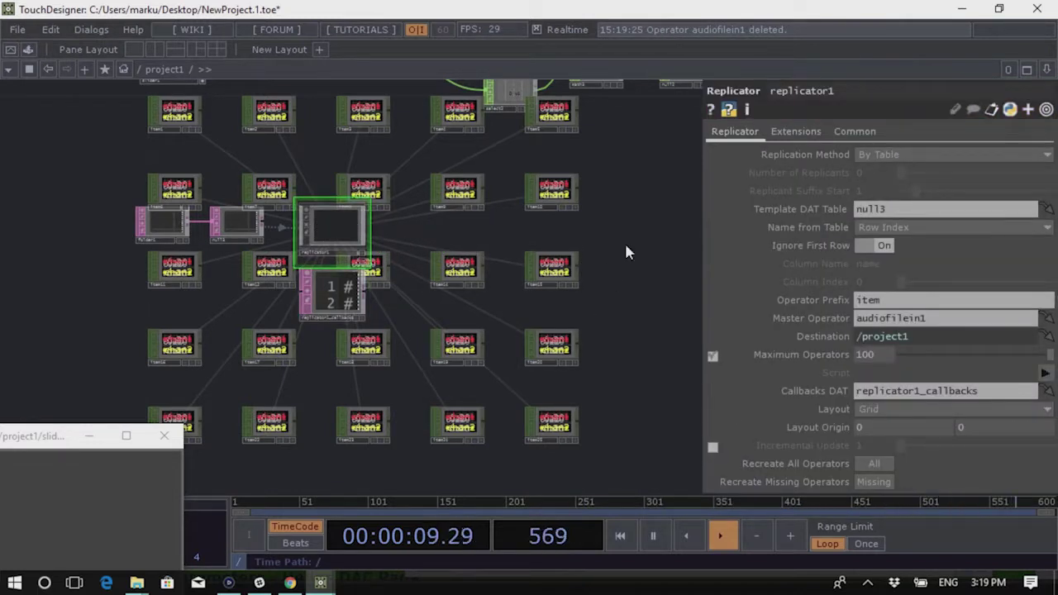
{"action": "left_click", "coordinate": [925, 318]}
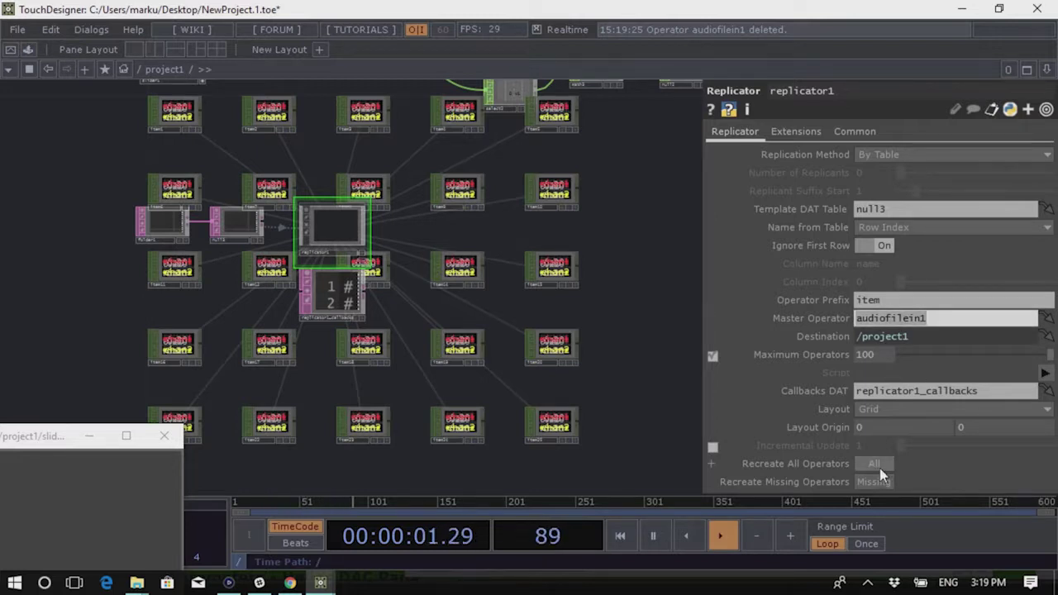
{"action": "double_click", "coordinate": [927, 319]}
{"action": "key", "text": "BackSpace"}
{"action": "left_click", "coordinate": [873, 465]}
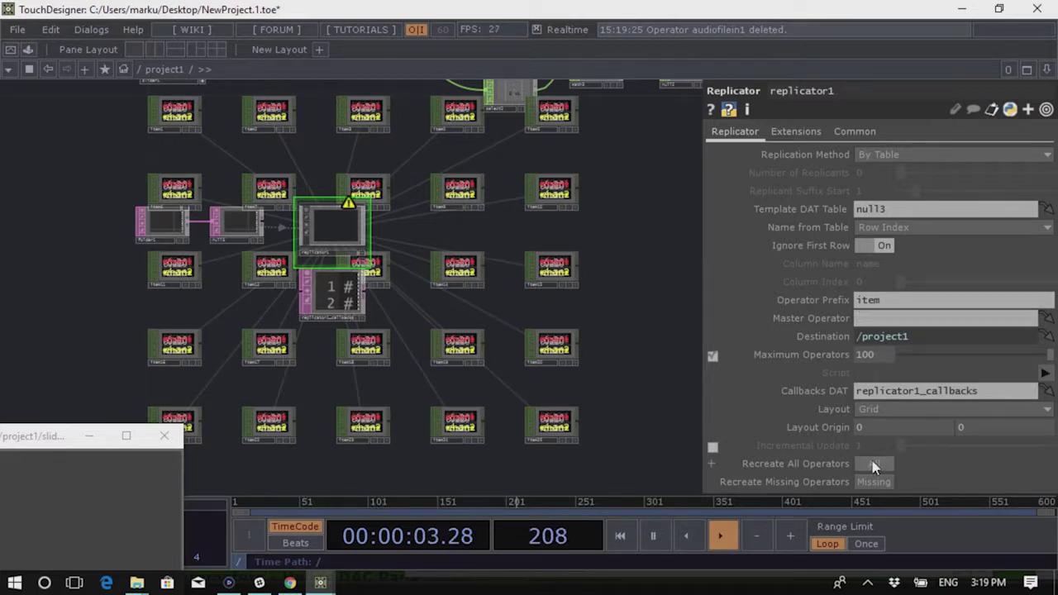
Undo the recent Replicator parameter changes and the operator deletion
{"action": "key", "text": "ctrl+z"}
{"action": "key", "text": "ctrl+z"}
{"action": "key", "text": "ctrl+z"}
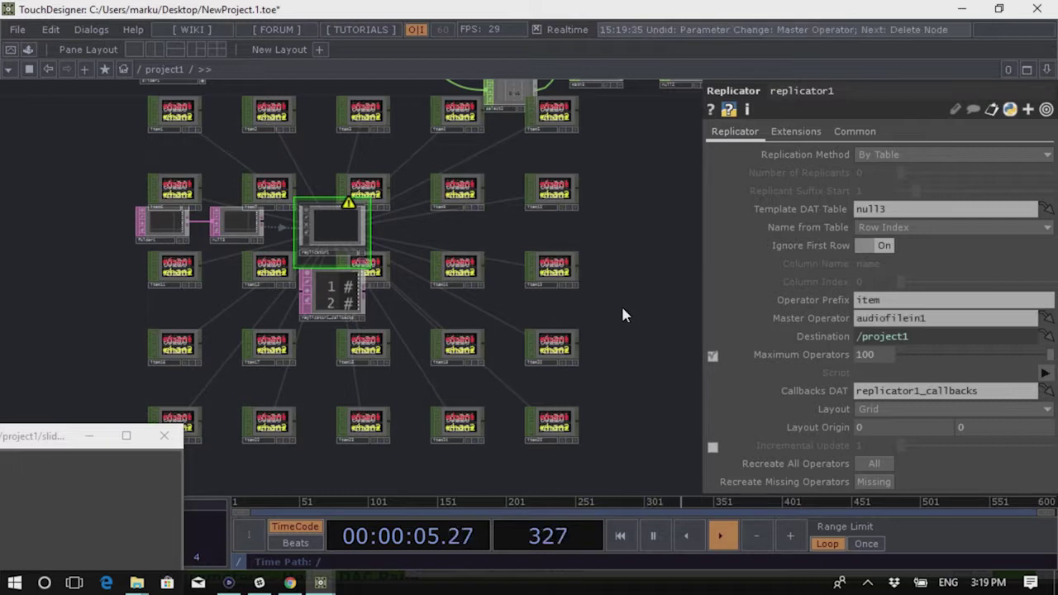
{"action": "key", "text": "ctrl+z"}
{"action": "key", "text": "ctrl+z"}
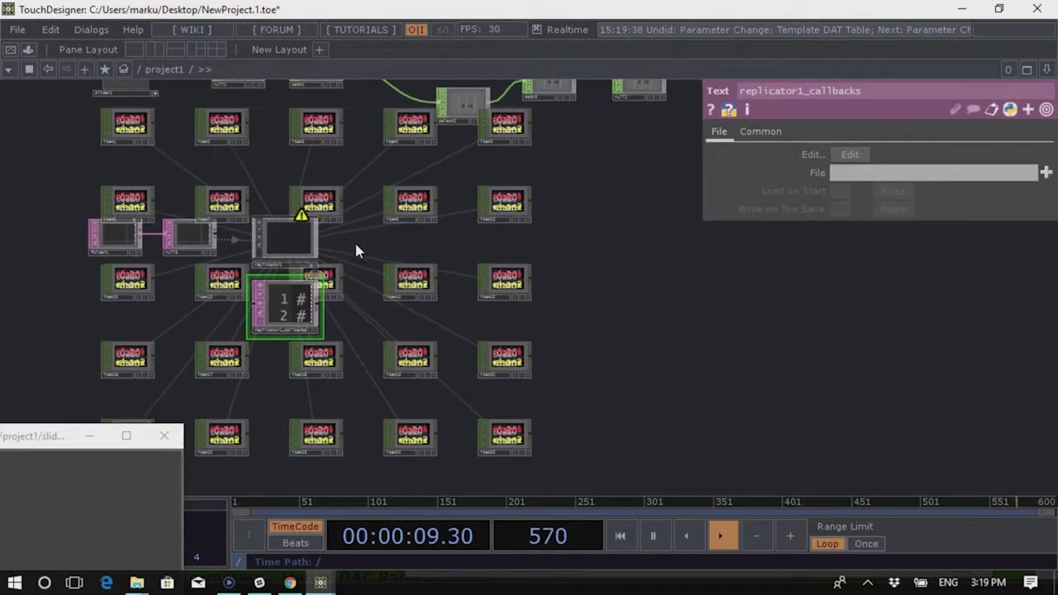
Delete the replicated item operators surrounding the Replicator, keeping the Folder DAT, Null DAT and Replicator
{"action": "left_click", "coordinate": [399, 240]}
{"action": "left_click_drag", "start_coordinate": [399, 240], "coordinate": [115, 280]}
{"action": "scroll", "coordinate": [358, 391], "scroll_direction": "down", "scroll_amount": 3}
{"action": "left_click_drag", "start_coordinate": [425, 431], "coordinate": [162, 207]}
{"action": "key", "text": "Delete"}
{"action": "left_click_drag", "start_coordinate": [309, 361], "coordinate": [432, 340]}
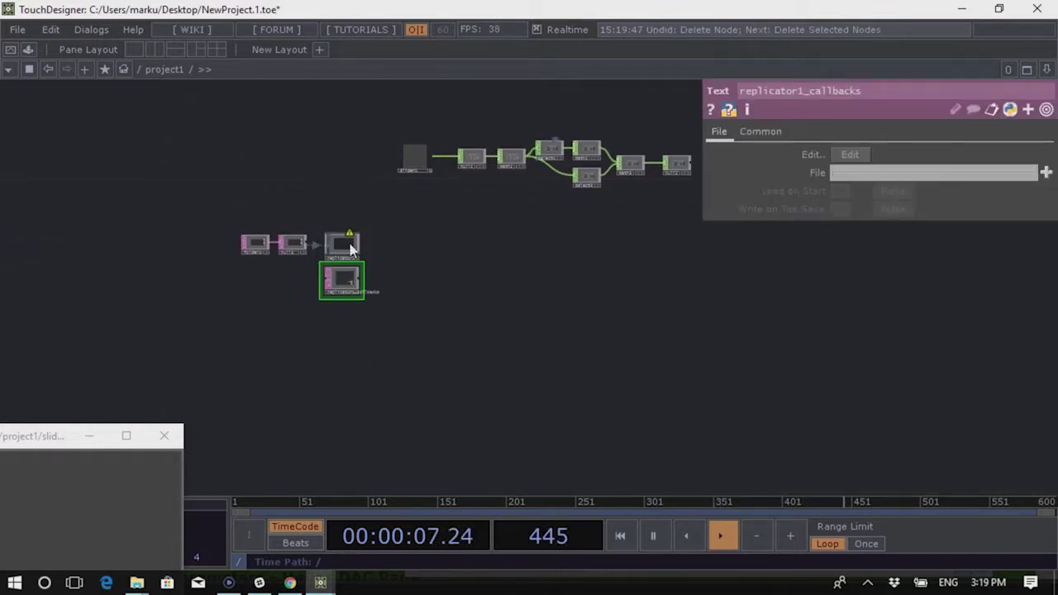
Place a new Audio File In CHOP directly to the right of the Replicator
{"action": "scroll", "coordinate": [464, 261], "scroll_direction": "up", "scroll_amount": 4}
{"action": "key", "text": "Tab"}
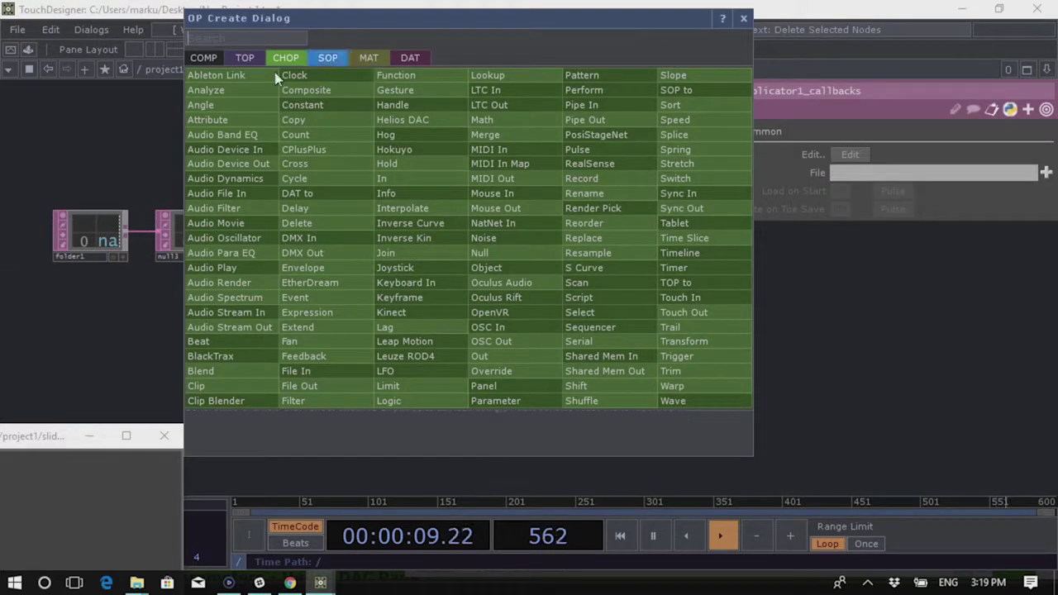
{"action": "left_click", "coordinate": [250, 193]}
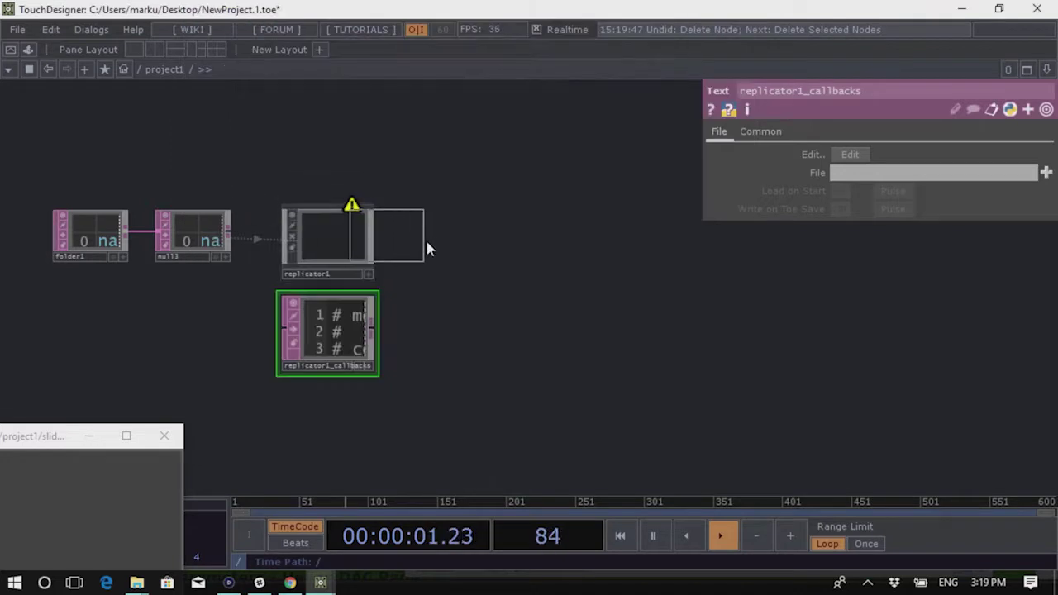
{"action": "left_click", "coordinate": [476, 241]}
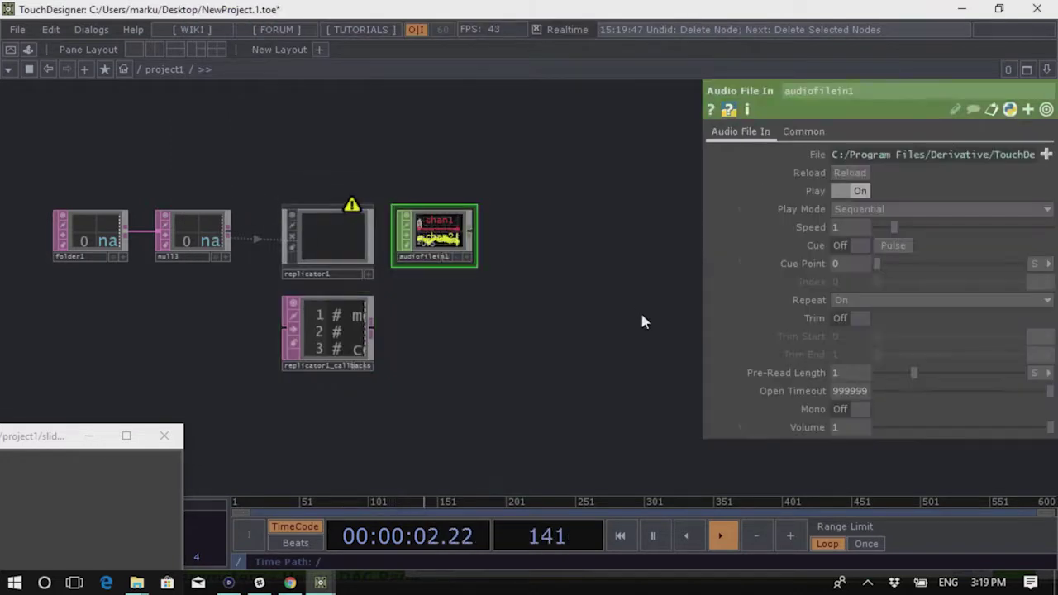
Turn Play off on the new Audio File In CHOP audiofilein1 and shift the node slightly down
{"action": "left_click", "coordinate": [327, 237]}
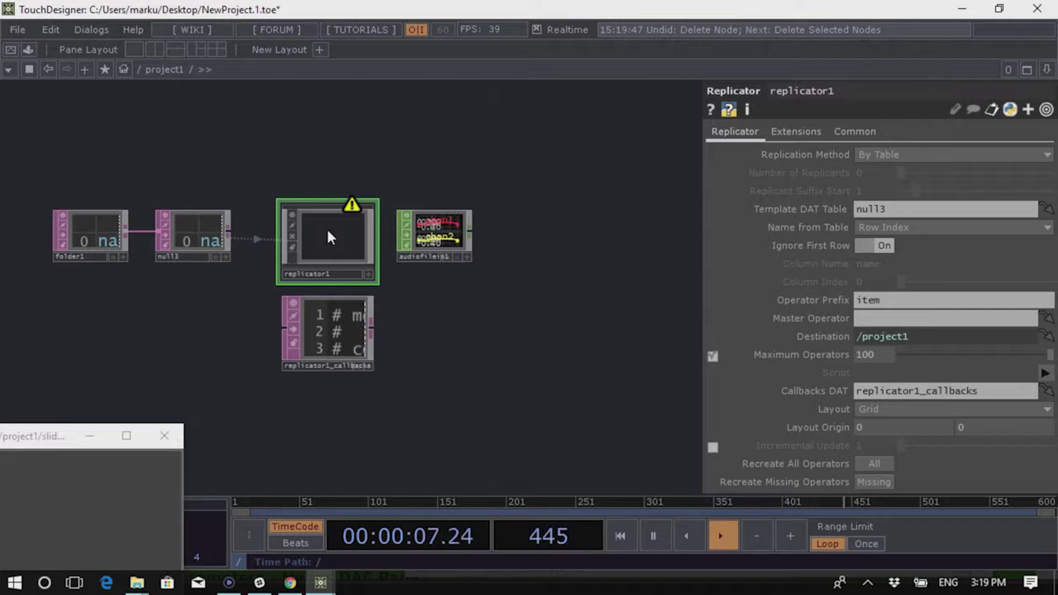
{"action": "left_click", "coordinate": [431, 248]}
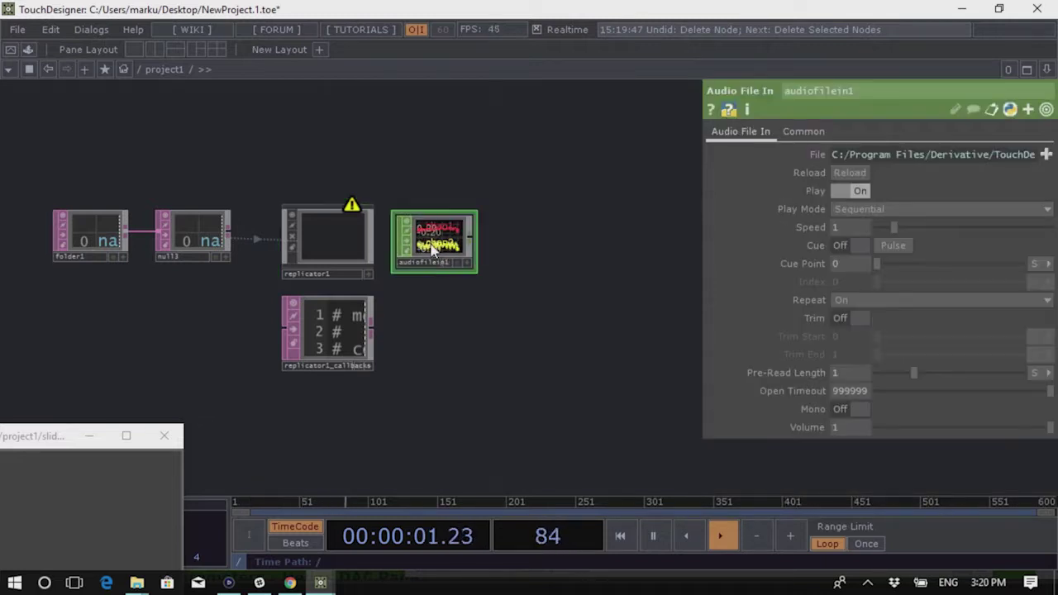
{"action": "left_click", "coordinate": [851, 192]}
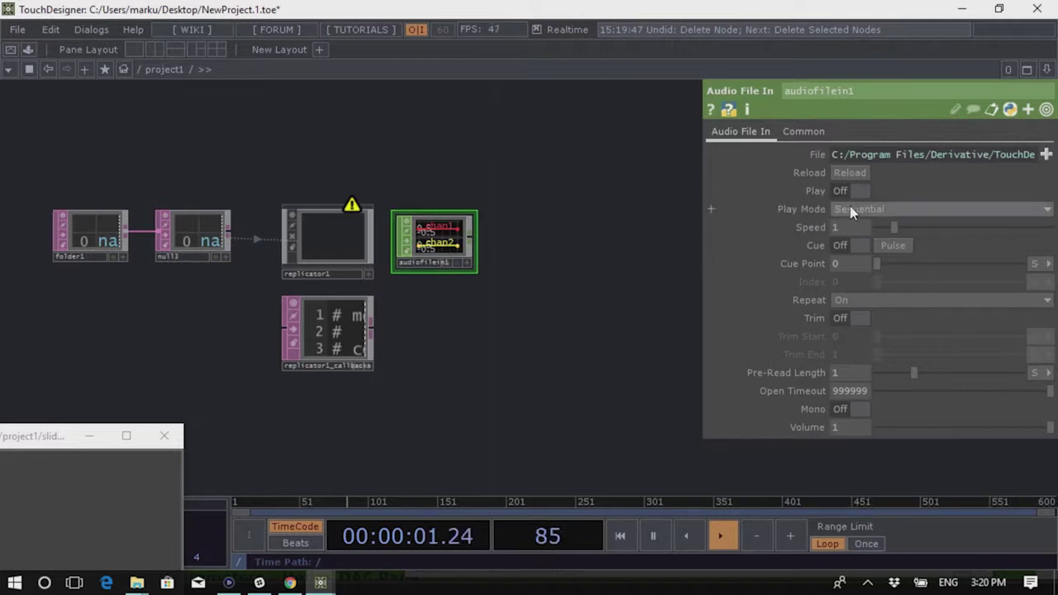
Set the Replicator's Master Operator to audiofilein1 to generate an Audio File In CHOP for each row of the table
{"action": "left_click", "coordinate": [328, 238]}
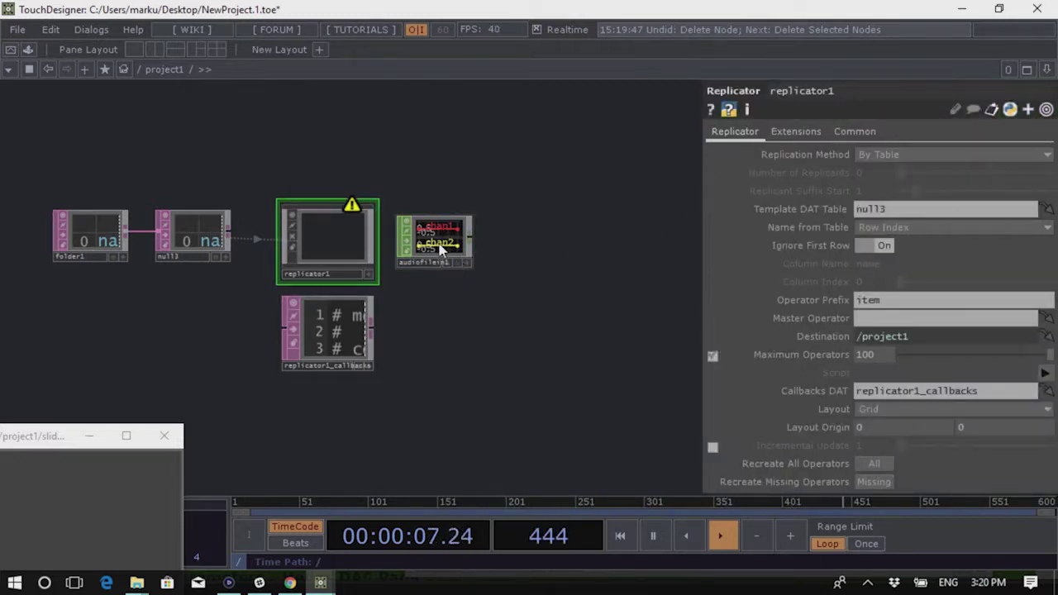
{"action": "left_click_drag", "start_coordinate": [440, 255], "coordinate": [886, 317]}
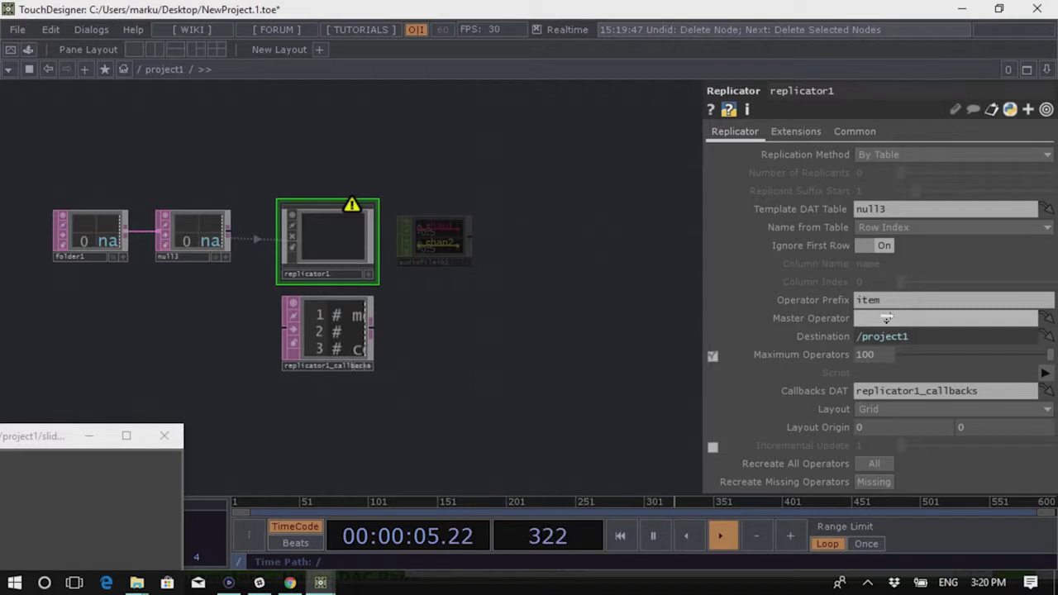
{"action": "mouse_move", "coordinate": [885, 318]}
{"action": "left_mouse_down"}
{"action": "mouse_move", "coordinate": [888, 335]}
{"action": "mouse_move", "coordinate": [889, 318]}
{"action": "left_mouse_up"}
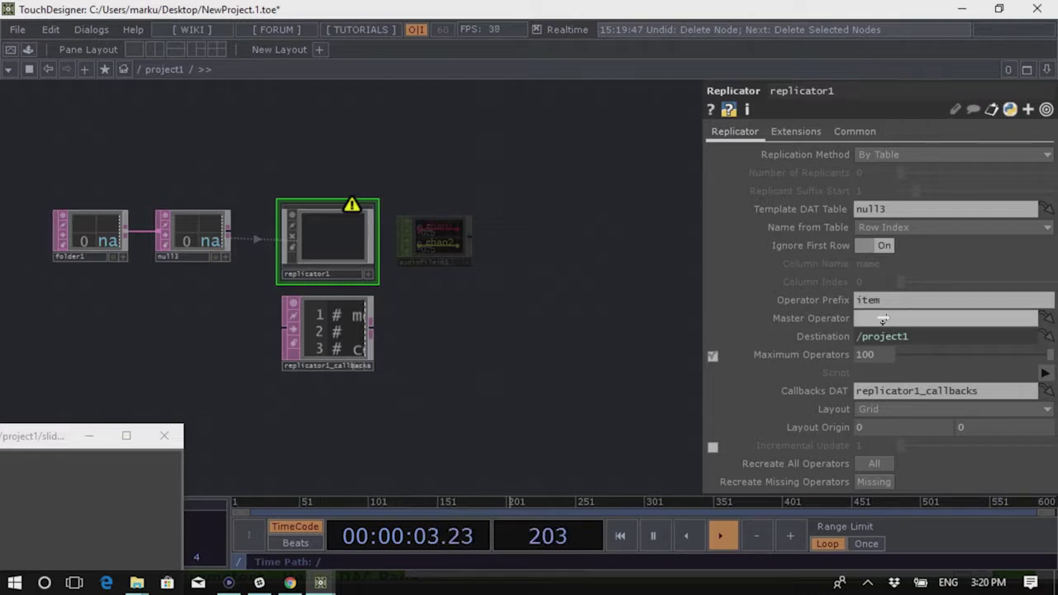
{"action": "left_click_drag", "start_coordinate": [882, 319], "coordinate": [890, 324]}
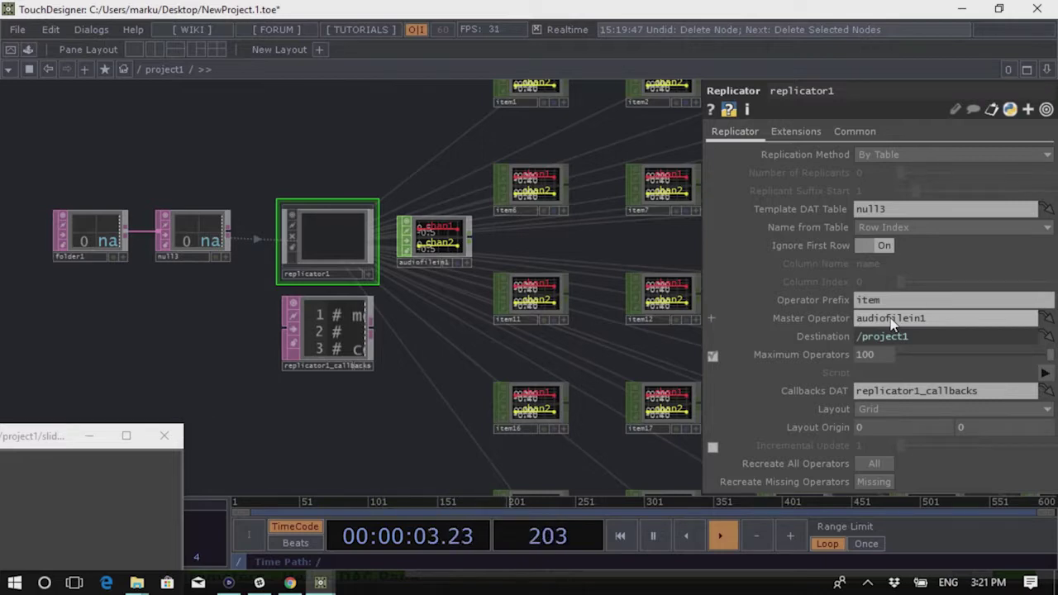
{"action": "scroll", "coordinate": [342, 285], "scroll_direction": "down", "scroll_amount": 4}
{"action": "left_click_drag", "start_coordinate": [345, 394], "coordinate": [285, 364]}
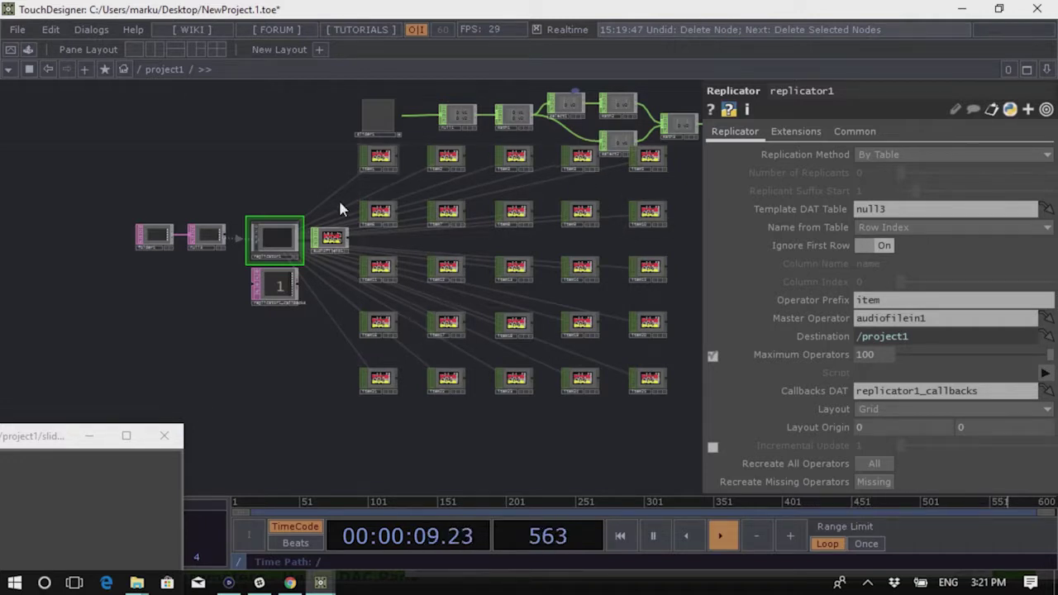
Set the Replicator's Layout Origin to 100 and -300 to move the replicant grid clear of the other nodes
{"action": "scroll", "coordinate": [528, 388], "scroll_direction": "down", "scroll_amount": 1}
{"action": "scroll", "coordinate": [442, 244], "scroll_direction": "up", "scroll_amount": 1}
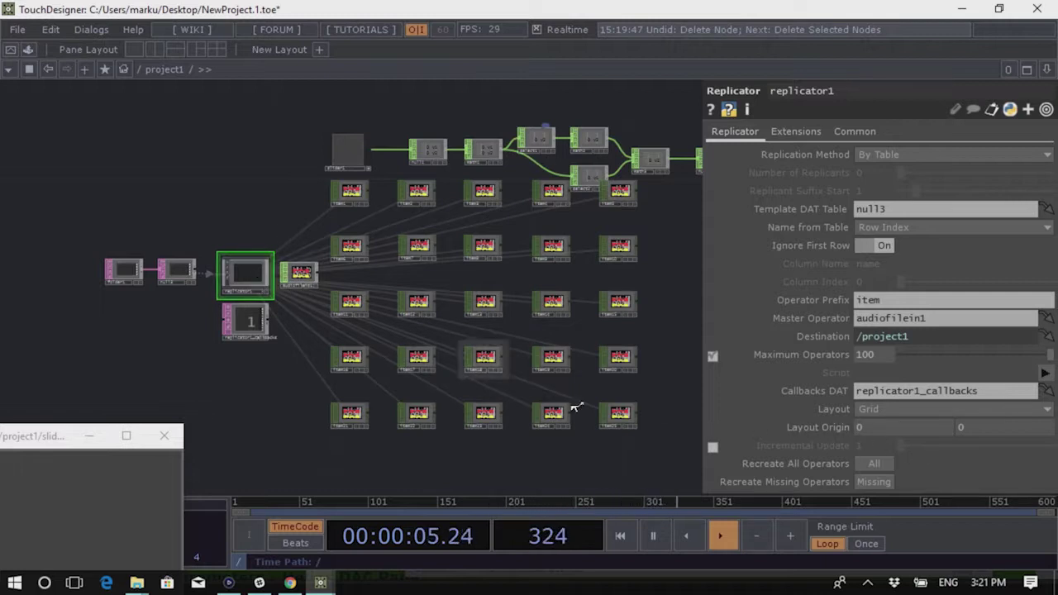
{"action": "middle_click", "coordinate": [975, 428]}
{"action": "middle_click_drag", "start_coordinate": [975, 429], "coordinate": [971, 397]}
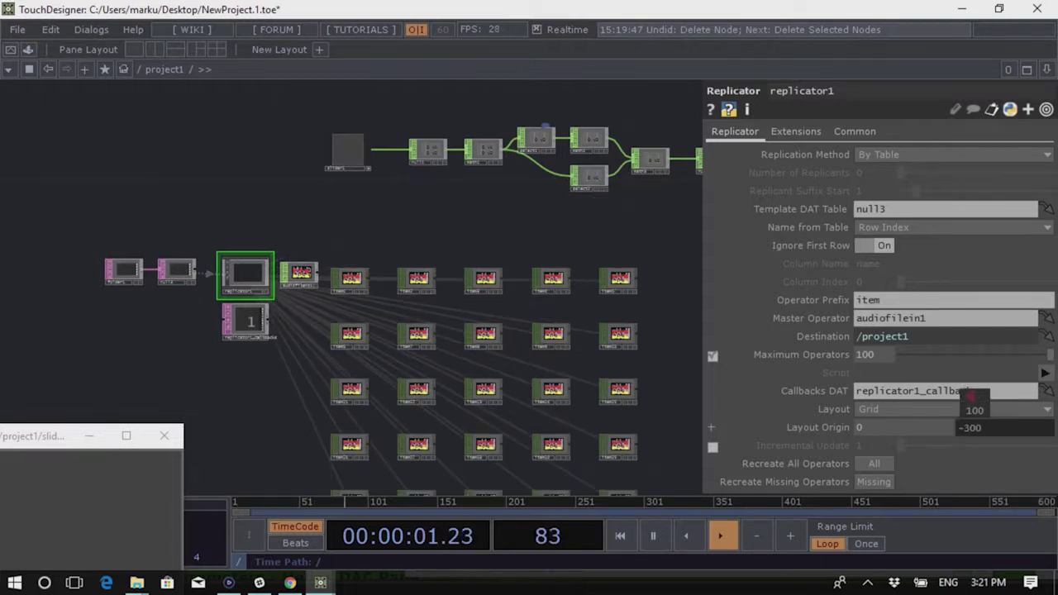
{"action": "middle_click_drag", "start_coordinate": [901, 428], "coordinate": [885, 398]}
{"action": "scroll", "coordinate": [621, 350], "scroll_direction": "down", "scroll_amount": 5}
{"action": "scroll", "coordinate": [621, 350], "scroll_direction": "up", "scroll_amount": 6}
{"action": "scroll", "coordinate": [600, 409], "scroll_direction": "down", "scroll_amount": 4}
{"action": "scroll", "coordinate": [579, 298], "scroll_direction": "up", "scroll_amount": 3}
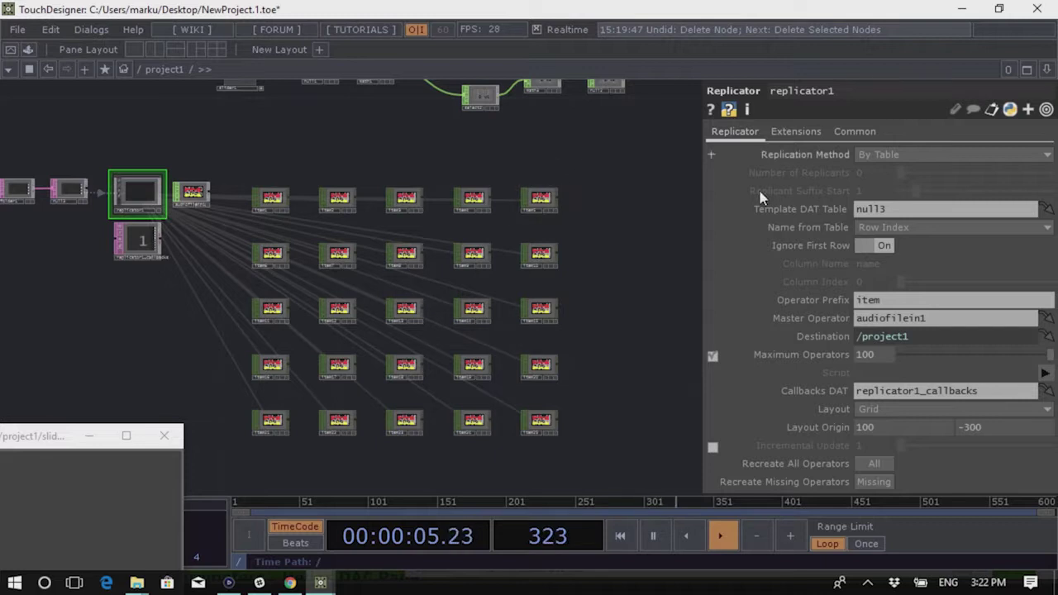
Examine the grid of replicated Audio File In CHOPs, comparing the Replicator's settings and the File parameter of item1
{"action": "left_click_drag", "start_coordinate": [235, 162], "coordinate": [607, 460]}
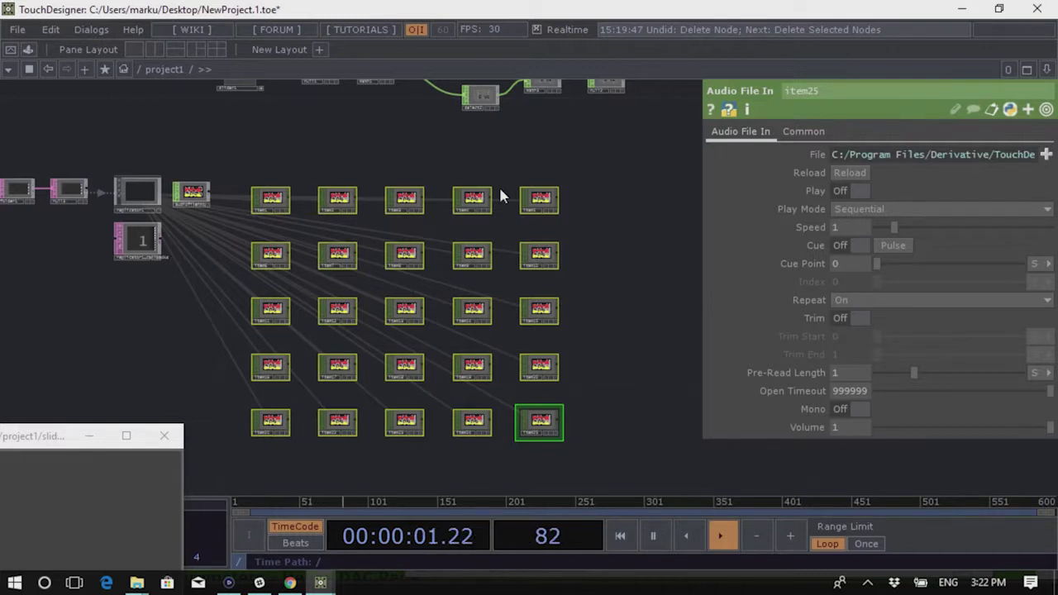
{"action": "left_click", "coordinate": [306, 162]}
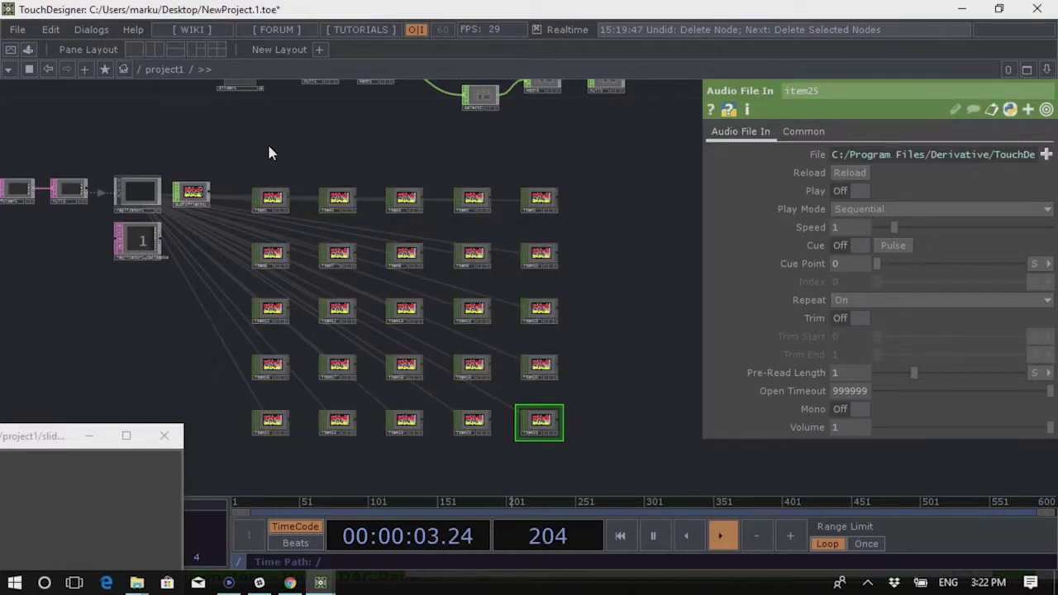
{"action": "scroll", "coordinate": [350, 158], "scroll_direction": "up", "scroll_amount": 2}
{"action": "scroll", "coordinate": [291, 201], "scroll_direction": "up", "scroll_amount": 2}
{"action": "scroll", "coordinate": [291, 200], "scroll_direction": "up", "scroll_amount": 3}
{"action": "left_click", "coordinate": [251, 206]}
{"action": "left_click", "coordinate": [114, 206]}
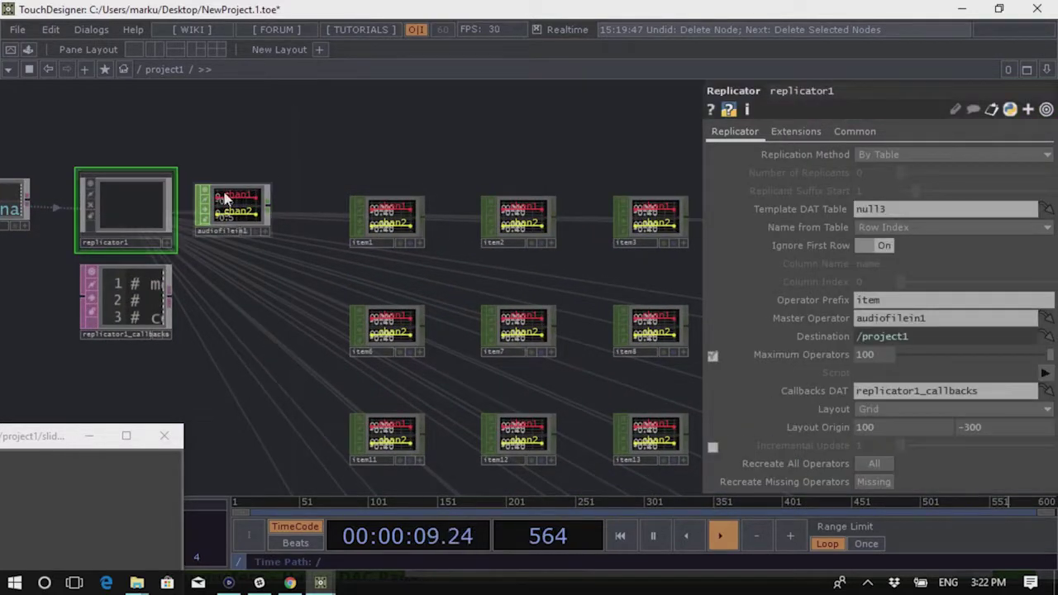
{"action": "left_click", "coordinate": [381, 230]}
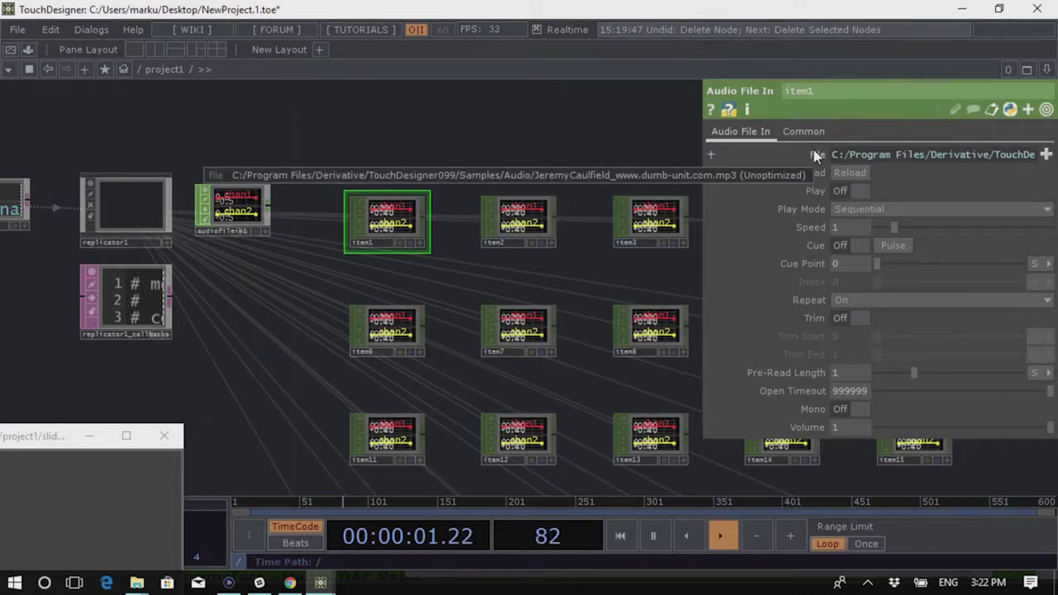
{"action": "scroll", "coordinate": [388, 285], "scroll_direction": "down", "scroll_amount": 3}
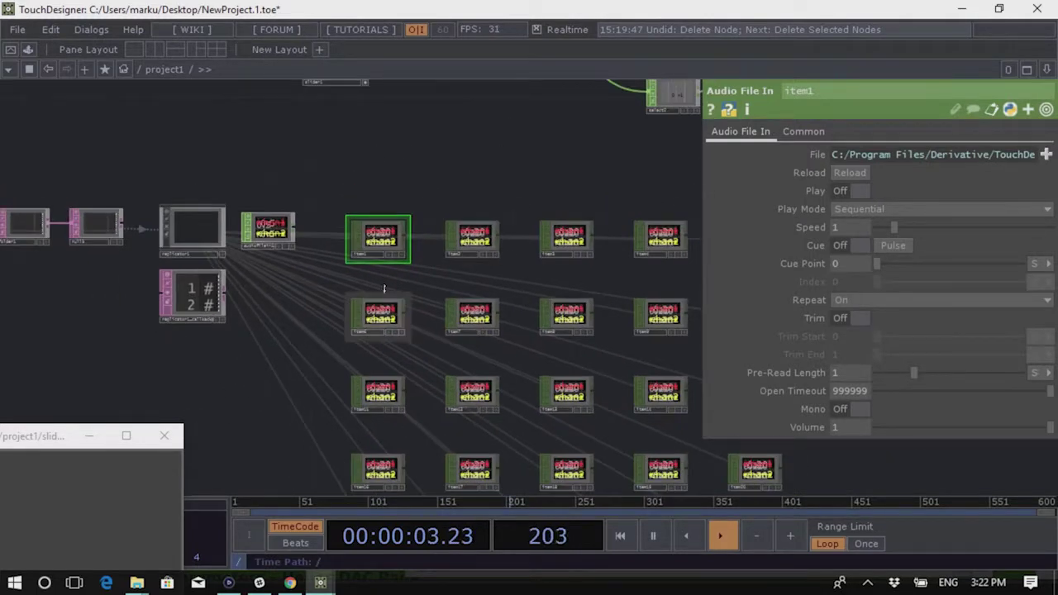
{"action": "scroll", "coordinate": [383, 288], "scroll_direction": "up", "scroll_amount": 2}
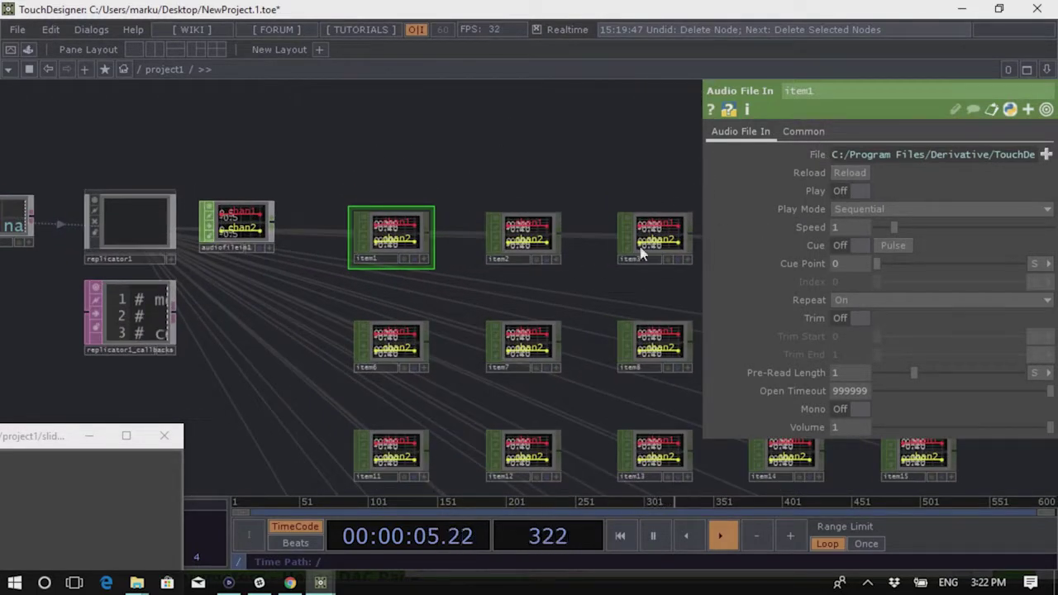
{"action": "scroll", "coordinate": [644, 249], "scroll_direction": "down", "scroll_amount": 3}
{"action": "scroll", "coordinate": [519, 258], "scroll_direction": "up", "scroll_amount": 4}
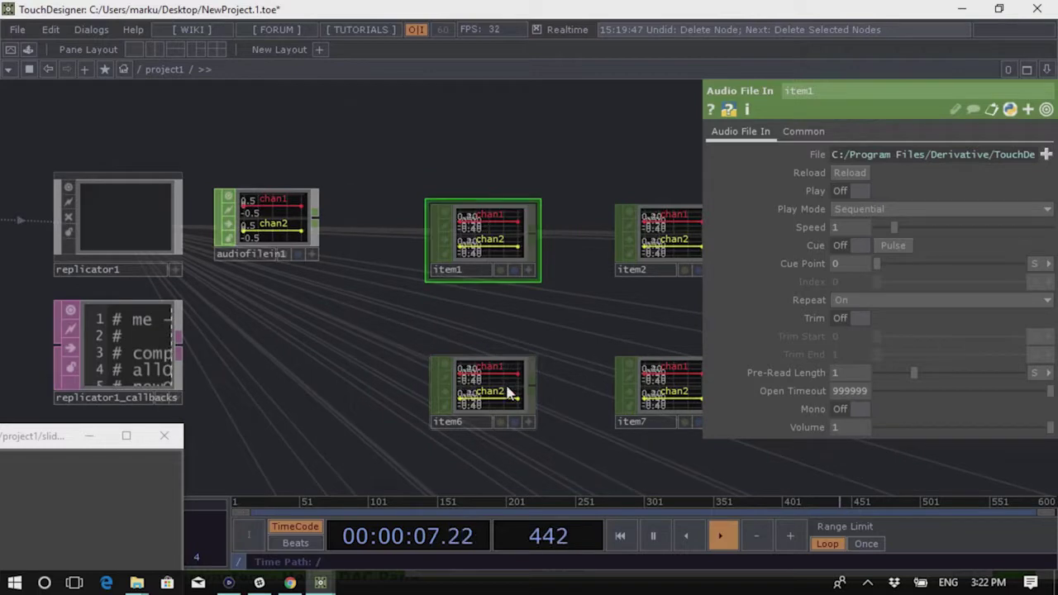
Examine the name and path columns of the null3 table in relation to the master audiofilein1 and replicant item1
{"action": "scroll", "coordinate": [590, 267], "scroll_direction": "down", "scroll_amount": 4}
{"action": "scroll", "coordinate": [281, 245], "scroll_direction": "up", "scroll_amount": 8}
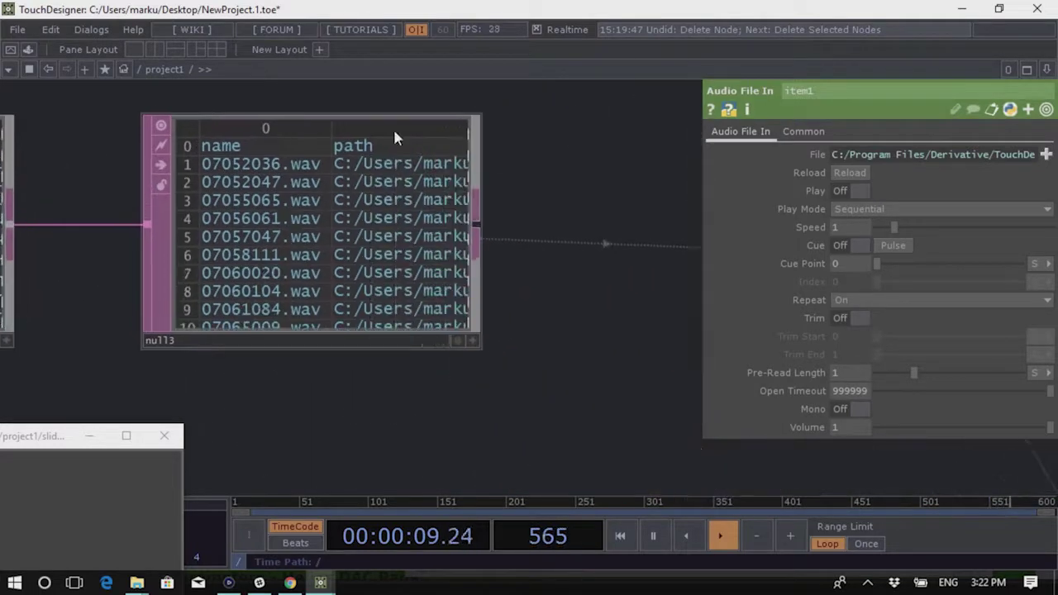
{"action": "scroll", "coordinate": [364, 144], "scroll_direction": "up", "scroll_amount": 2}
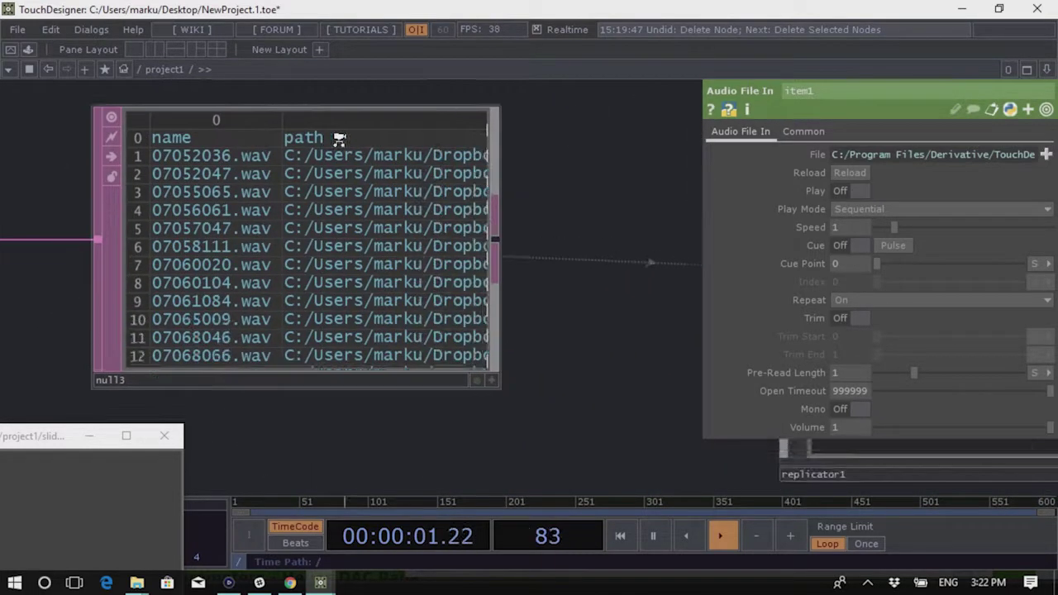
{"action": "scroll", "coordinate": [338, 139], "scroll_direction": "up", "scroll_amount": 2}
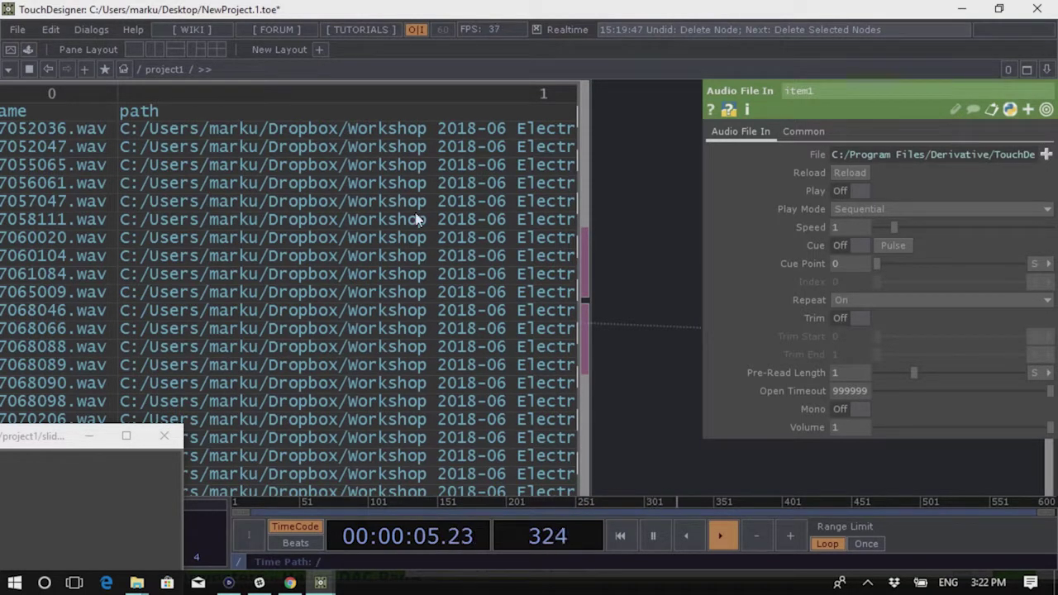
{"action": "scroll", "coordinate": [417, 229], "scroll_direction": "down", "scroll_amount": 5}
{"action": "scroll", "coordinate": [492, 297], "scroll_direction": "up", "scroll_amount": 2}
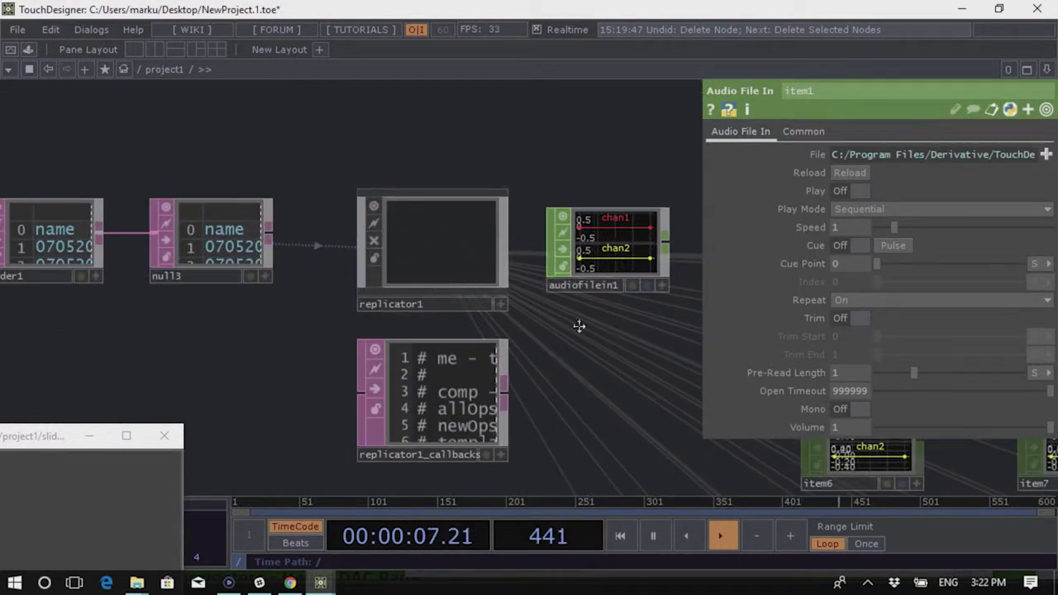
{"action": "left_click_drag", "start_coordinate": [592, 318], "coordinate": [302, 312]}
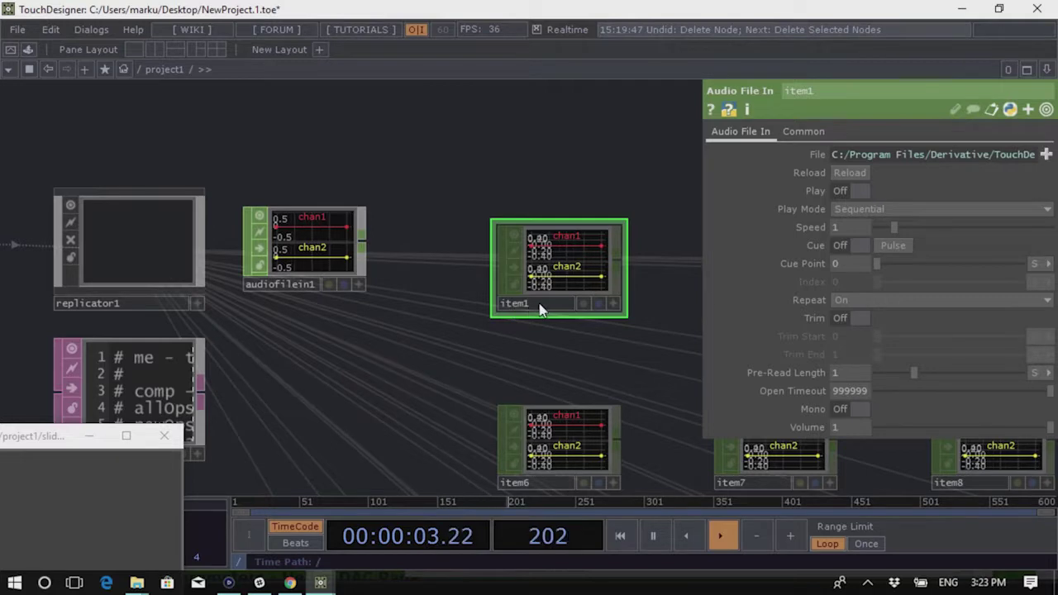
Check how the Replicator's Operator Prefix and the numbering of the replicants correspond to the row indices of the null3 table
{"action": "left_click", "coordinate": [162, 263]}
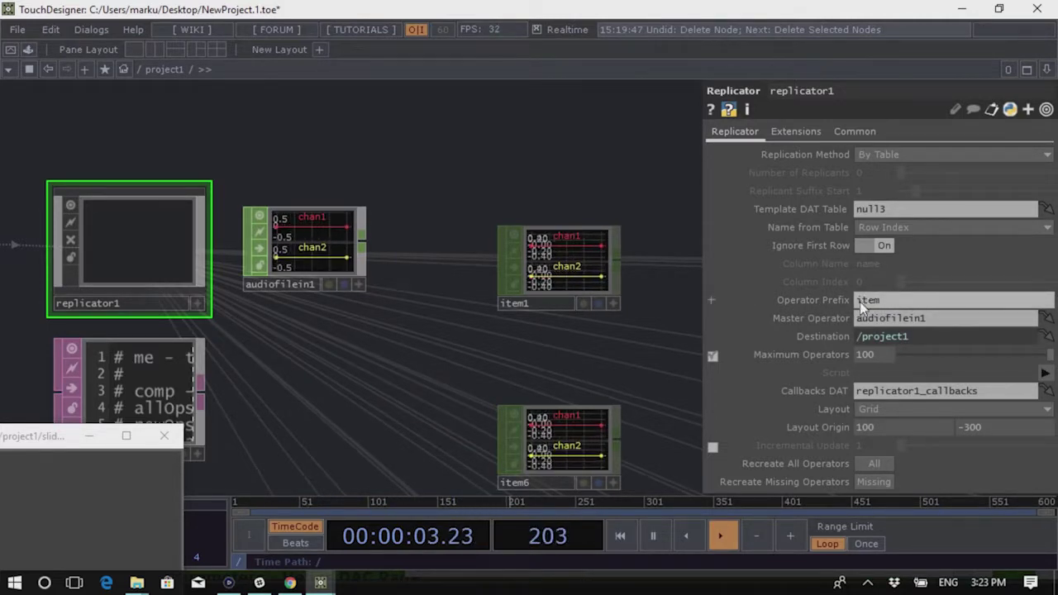
{"action": "scroll", "coordinate": [446, 322], "scroll_direction": "down", "scroll_amount": 3}
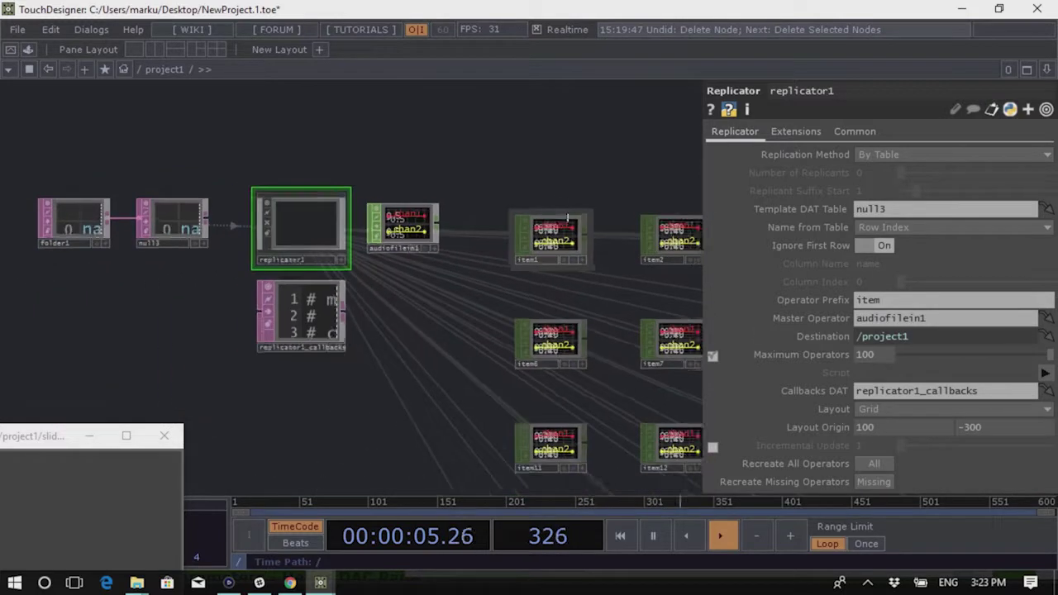
{"action": "scroll", "coordinate": [196, 213], "scroll_direction": "up", "scroll_amount": 2}
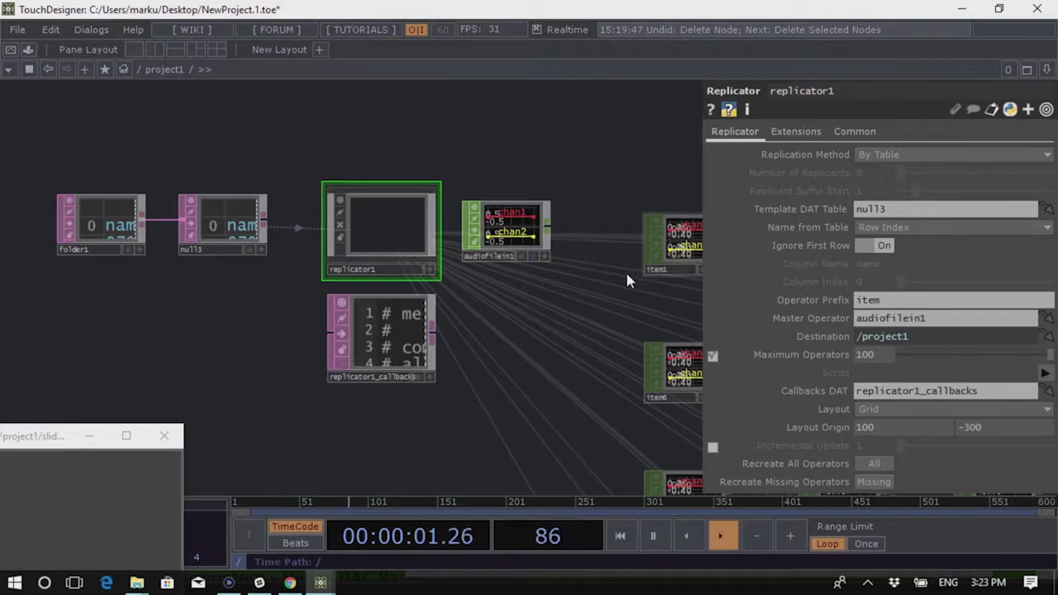
{"action": "scroll", "coordinate": [198, 223], "scroll_direction": "up", "scroll_amount": 6}
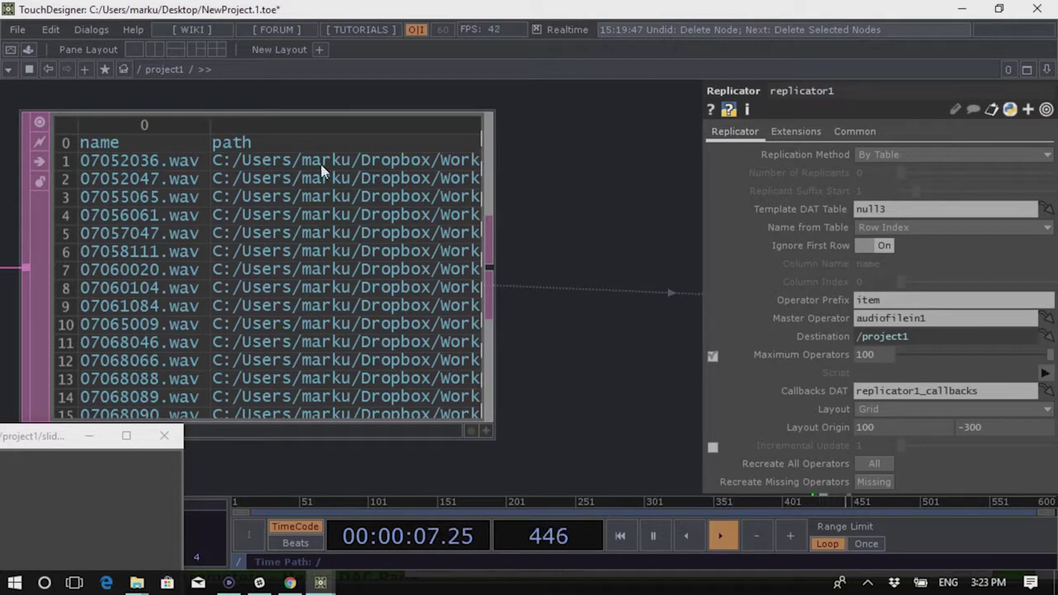
{"action": "scroll", "coordinate": [200, 217], "scroll_direction": "down", "scroll_amount": 2}
{"action": "scroll", "coordinate": [200, 216], "scroll_direction": "down", "scroll_amount": 3}
{"action": "scroll", "coordinate": [308, 272], "scroll_direction": "down", "scroll_amount": 2}
{"action": "scroll", "coordinate": [506, 291], "scroll_direction": "up", "scroll_amount": 3}
{"action": "scroll", "coordinate": [496, 296], "scroll_direction": "down", "scroll_amount": 5}
{"action": "scroll", "coordinate": [224, 248], "scroll_direction": "up", "scroll_amount": 5}
{"action": "scroll", "coordinate": [225, 197], "scroll_direction": "up", "scroll_amount": 1}
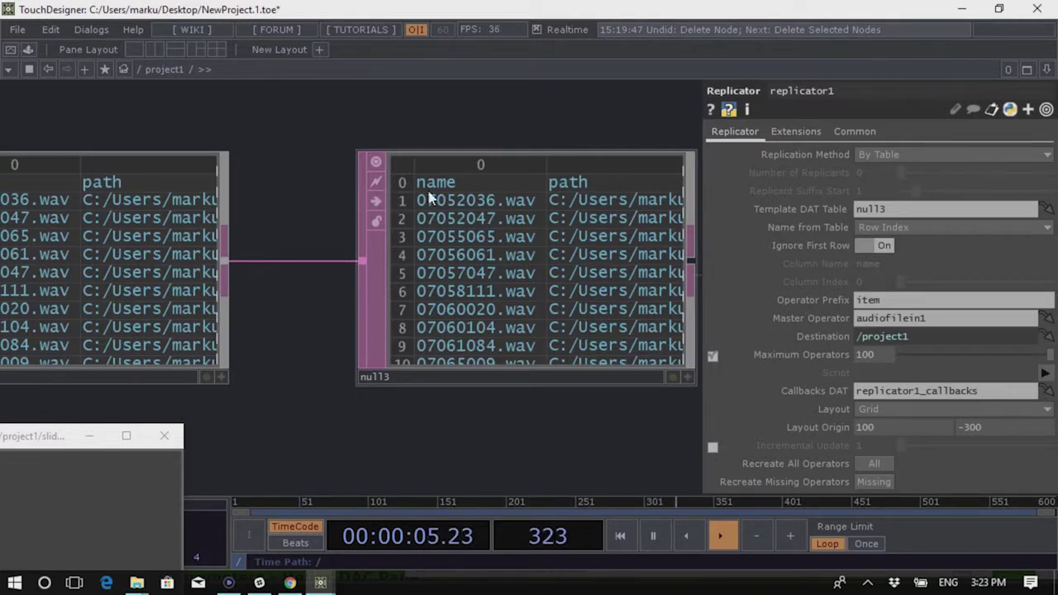
{"action": "scroll", "coordinate": [564, 198], "scroll_direction": "down", "scroll_amount": 10}
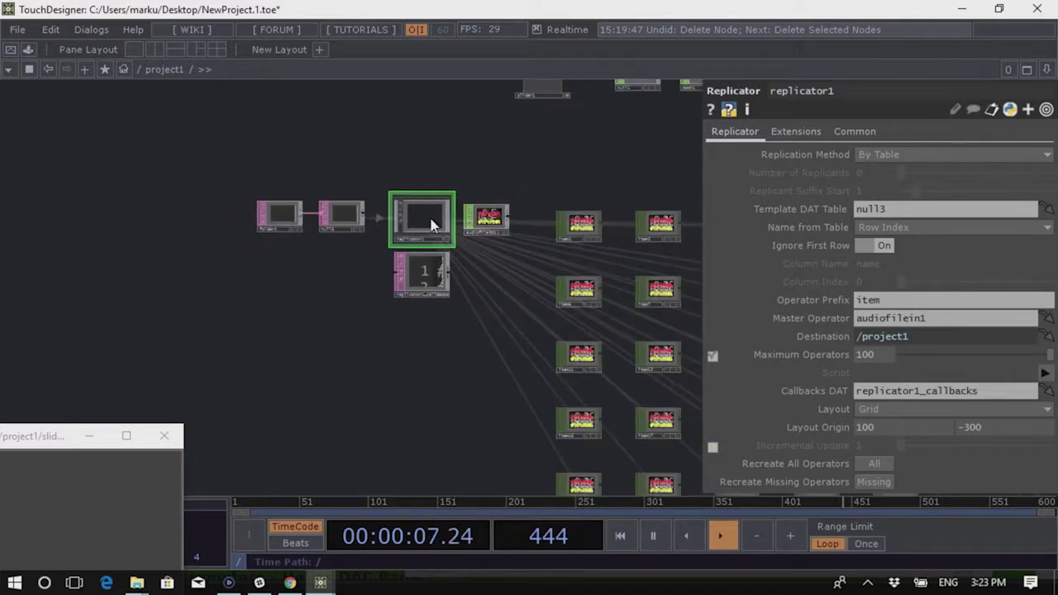
Replace the File parameter's expression on the master audiofilein1 with a reference to the table, op('null3')
{"action": "scroll", "coordinate": [532, 213], "scroll_direction": "up", "scroll_amount": 4}
{"action": "left_click", "coordinate": [532, 213]}
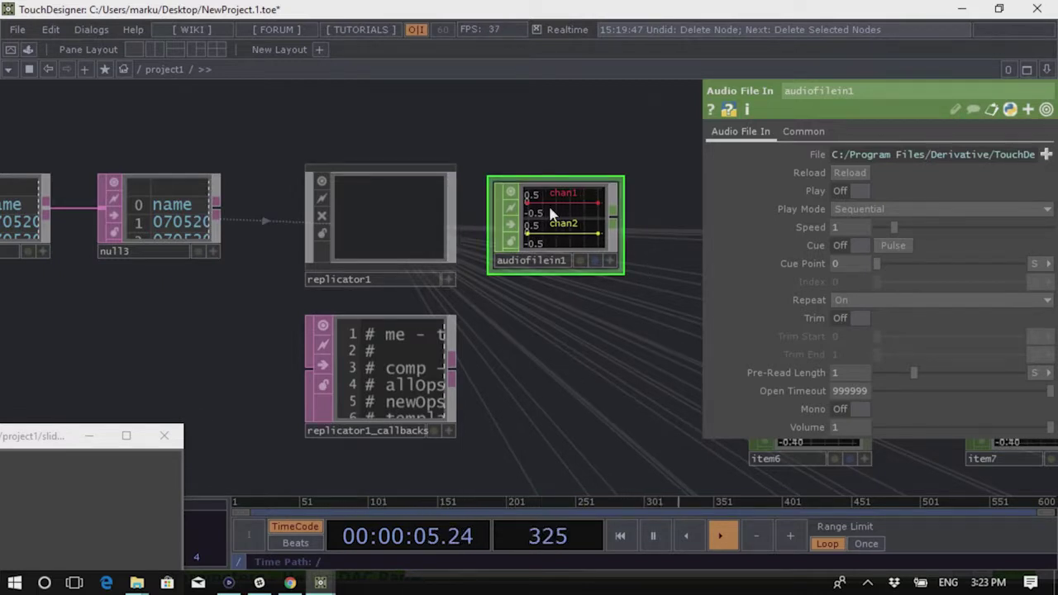
{"action": "left_click", "coordinate": [417, 214]}
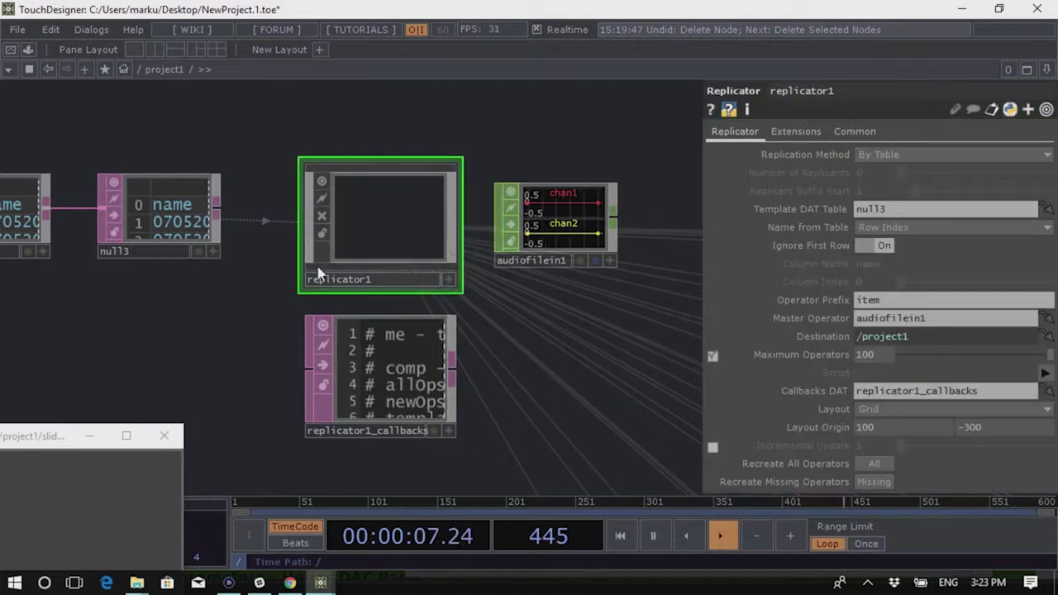
{"action": "left_click", "coordinate": [553, 224]}
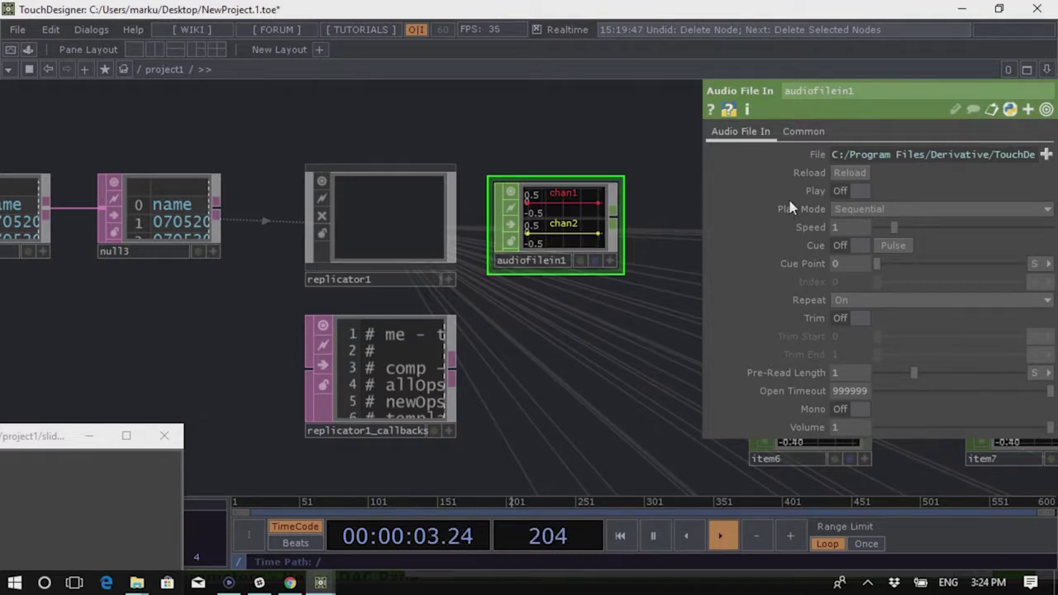
{"action": "left_click", "coordinate": [818, 155]}
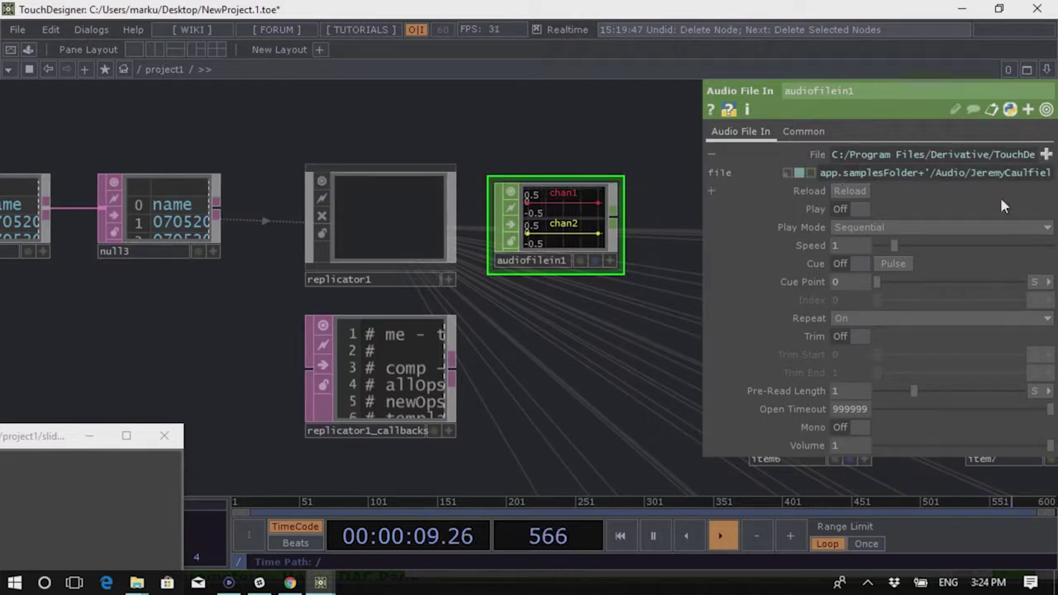
{"action": "left_click", "coordinate": [886, 176]}
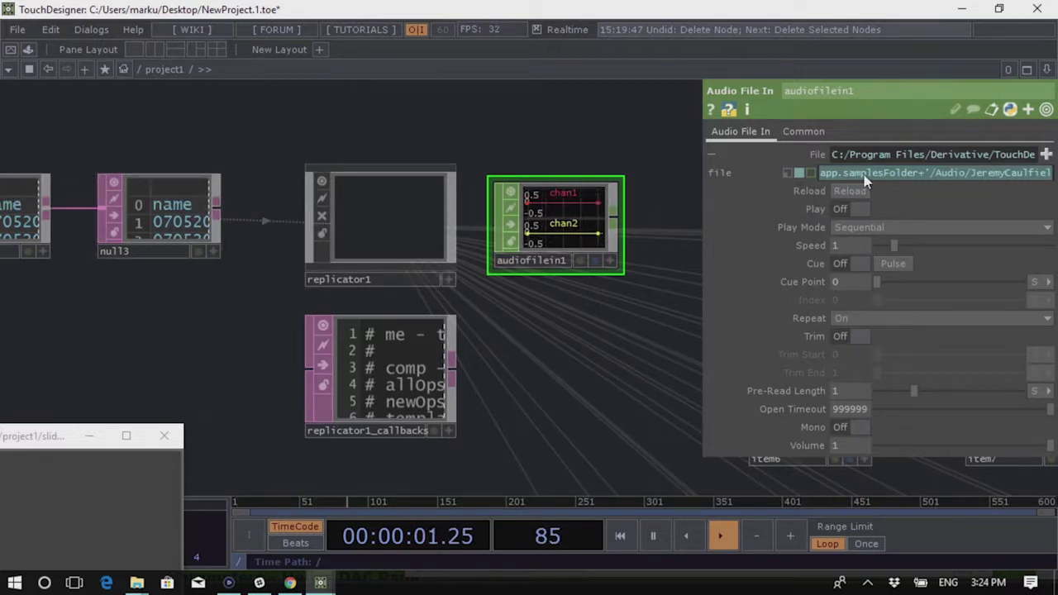
{"action": "mouse_move", "coordinate": [865, 180]}
{"action": "key", "text": "BackSpace"}
{"action": "type", "text": "op"}
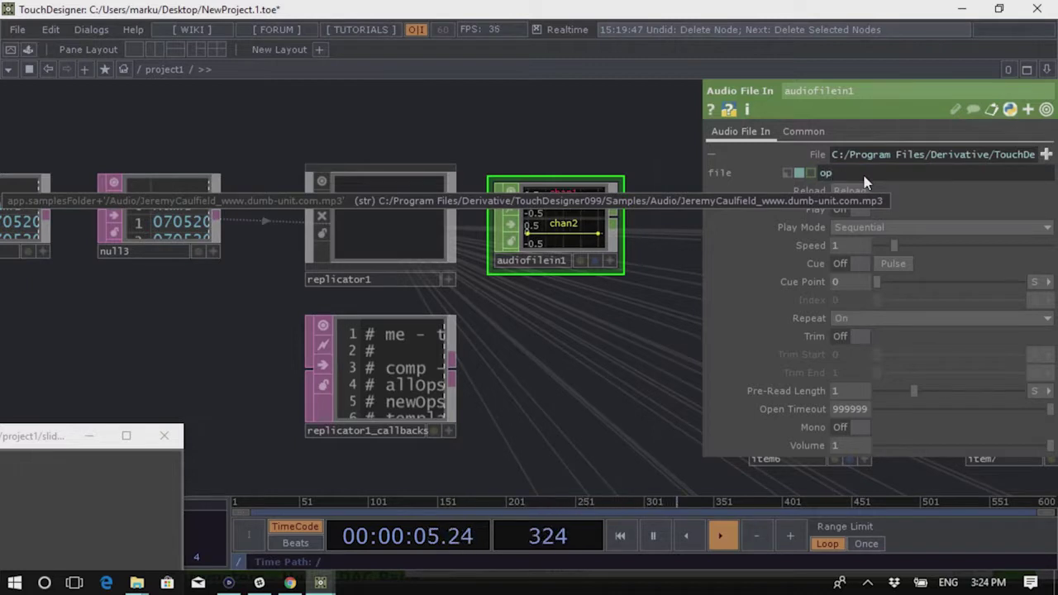
{"action": "type", "text": "("}
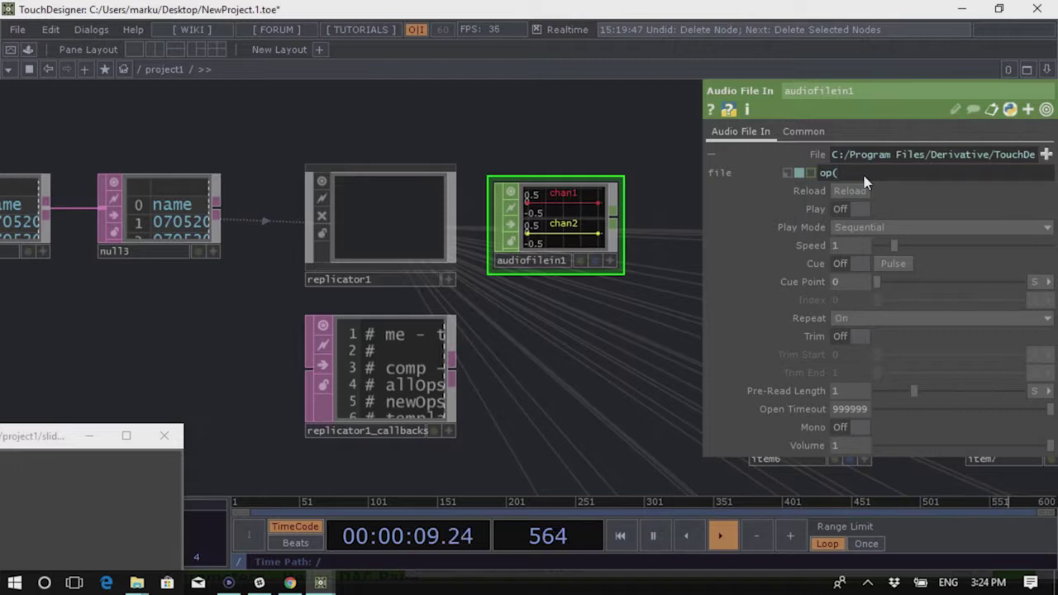
{"action": "type", "text": "'"}
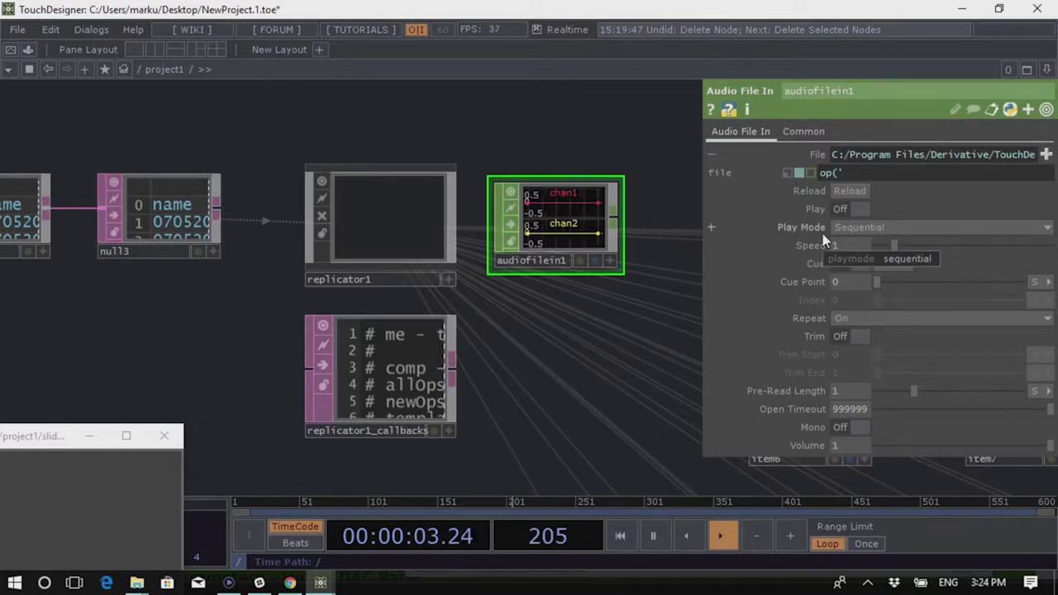
{"action": "type", "text": "null3"}
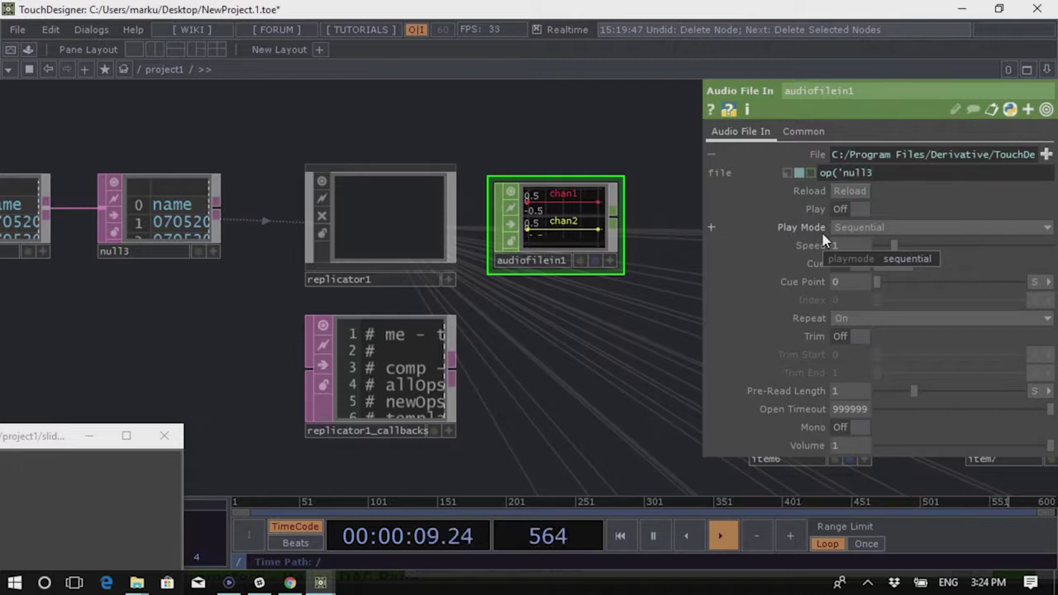
{"action": "type", "text": "')"}
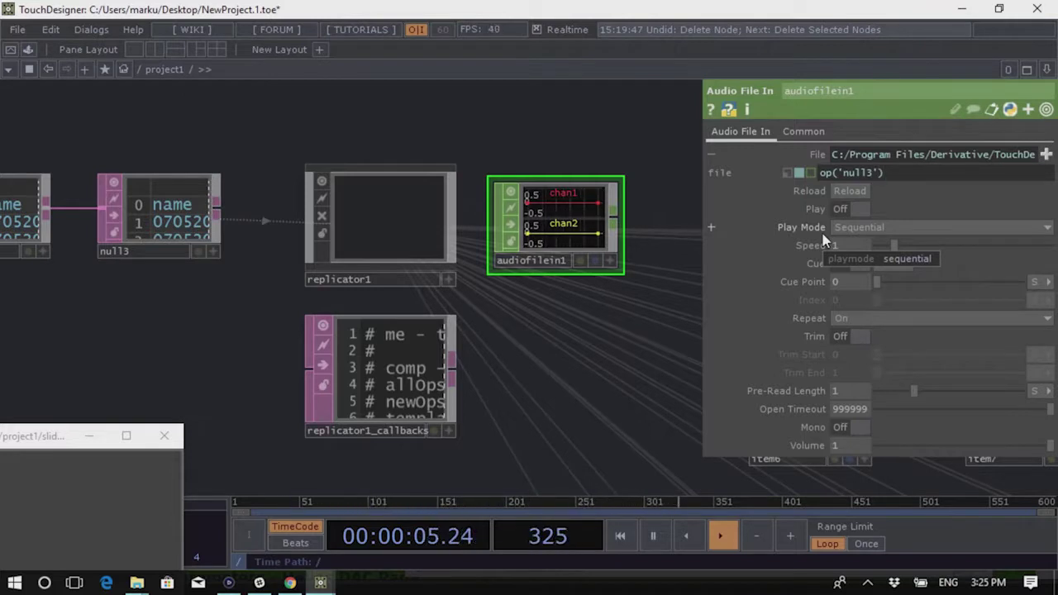
Extend the File expression on the master audiofilein1 to op('null3')[me.digits,'path']
{"action": "left_click_drag", "start_coordinate": [882, 172], "coordinate": [819, 173]}
{"action": "mouse_move", "coordinate": [853, 171]}
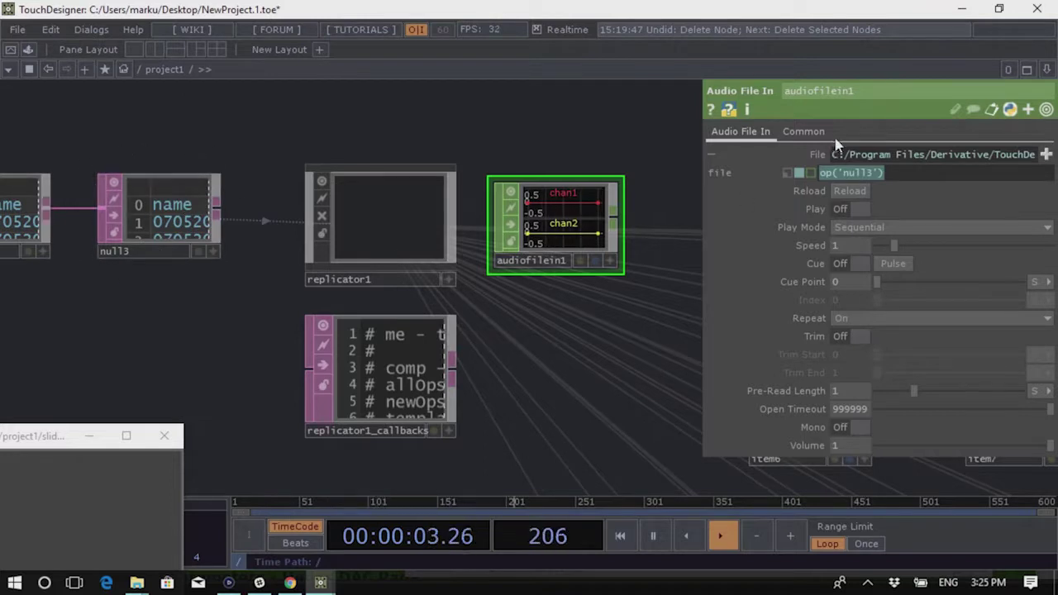
{"action": "left_click", "coordinate": [915, 178]}
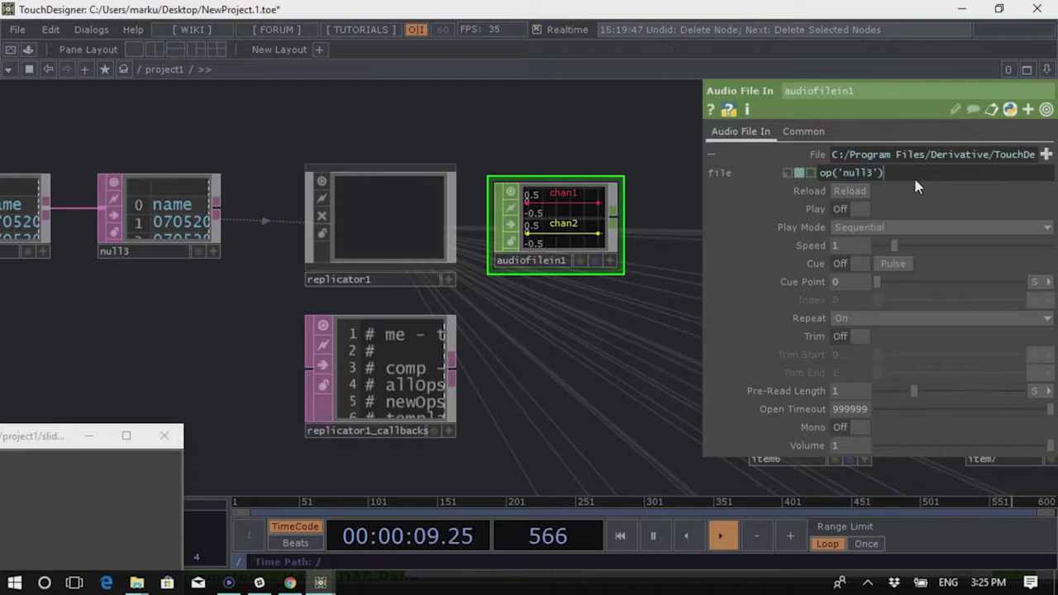
{"action": "type", "text": "["}
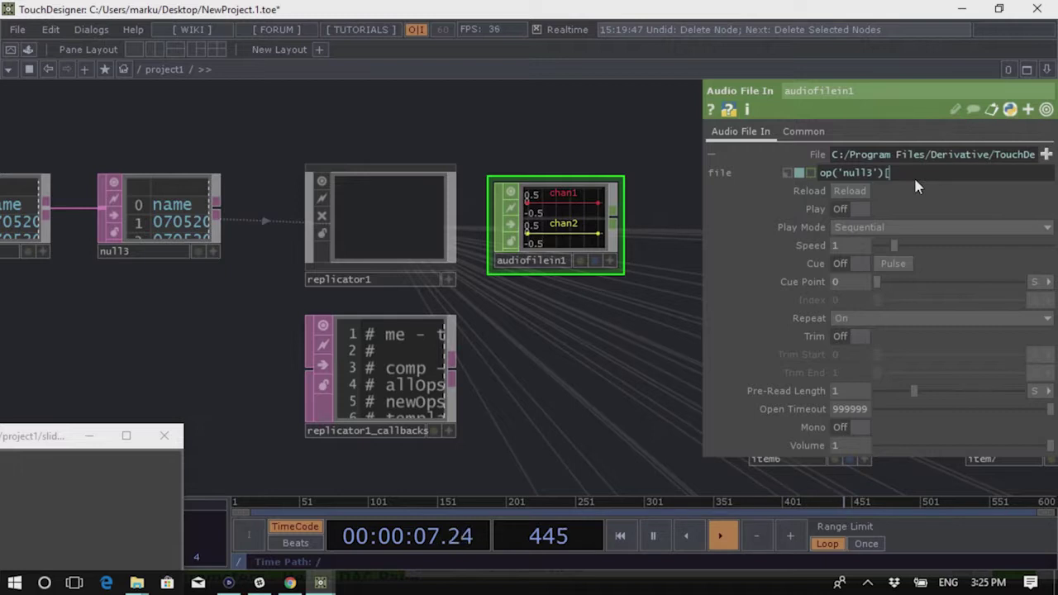
{"action": "type", "text": "me.digits,"}
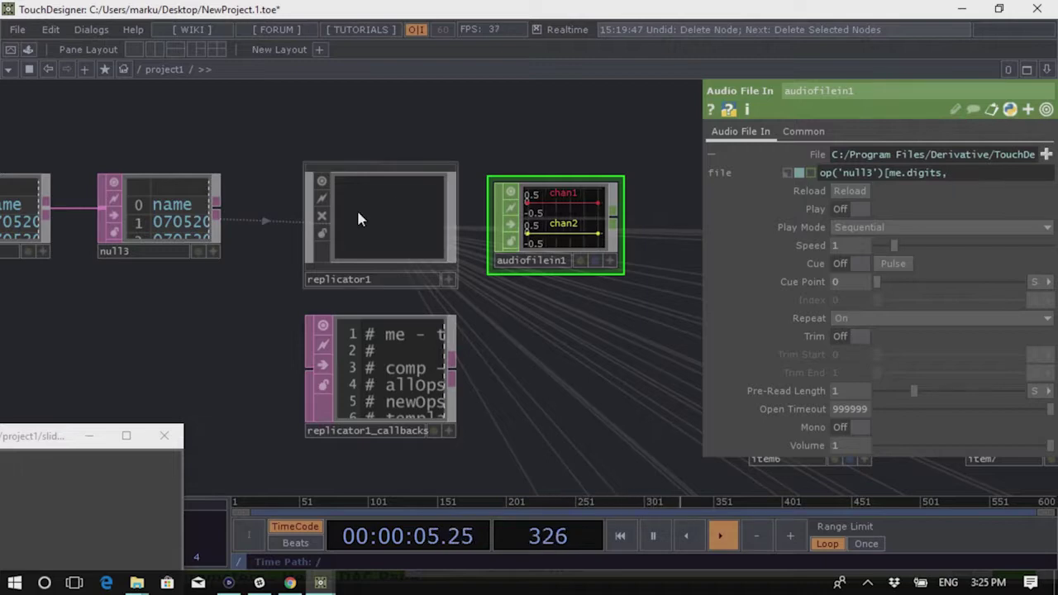
{"action": "scroll", "coordinate": [179, 185], "scroll_direction": "up", "scroll_amount": 2}
{"action": "scroll", "coordinate": [180, 182], "scroll_direction": "up", "scroll_amount": 2}
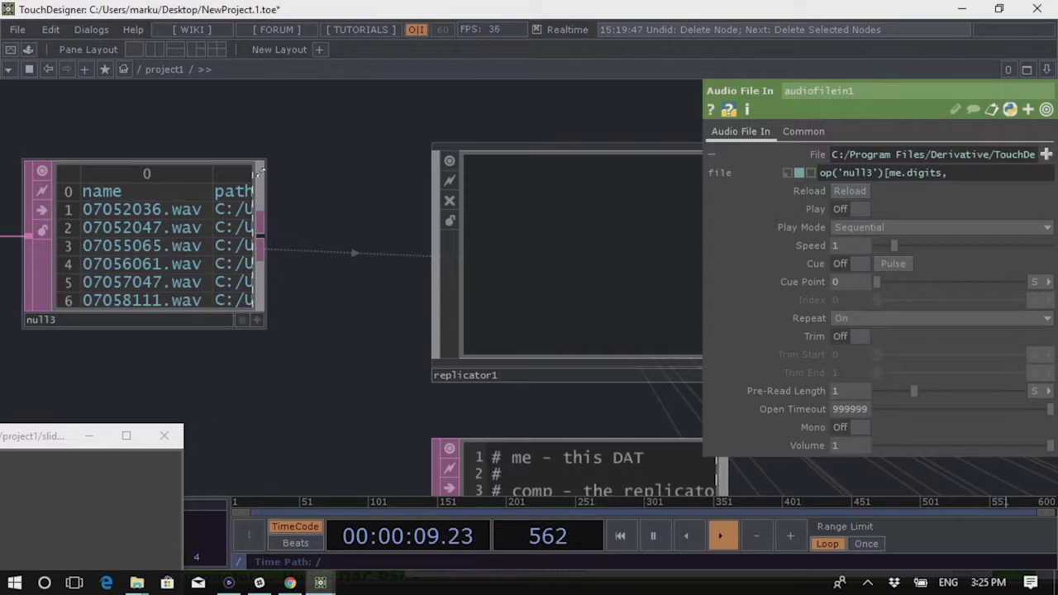
{"action": "scroll", "coordinate": [207, 206], "scroll_direction": "up", "scroll_amount": 2}
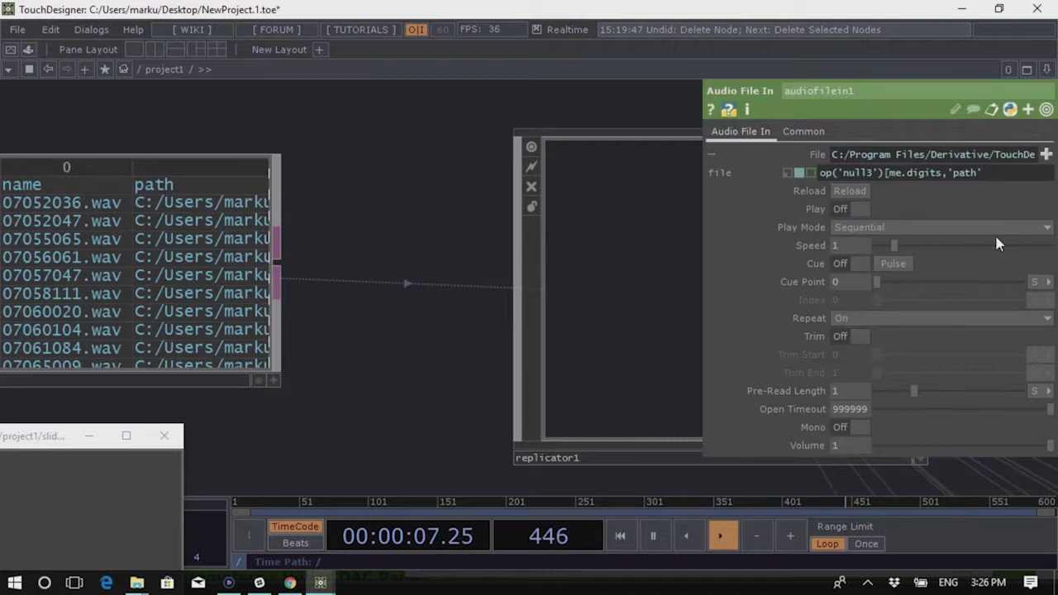
{"action": "type", "text": "]"}
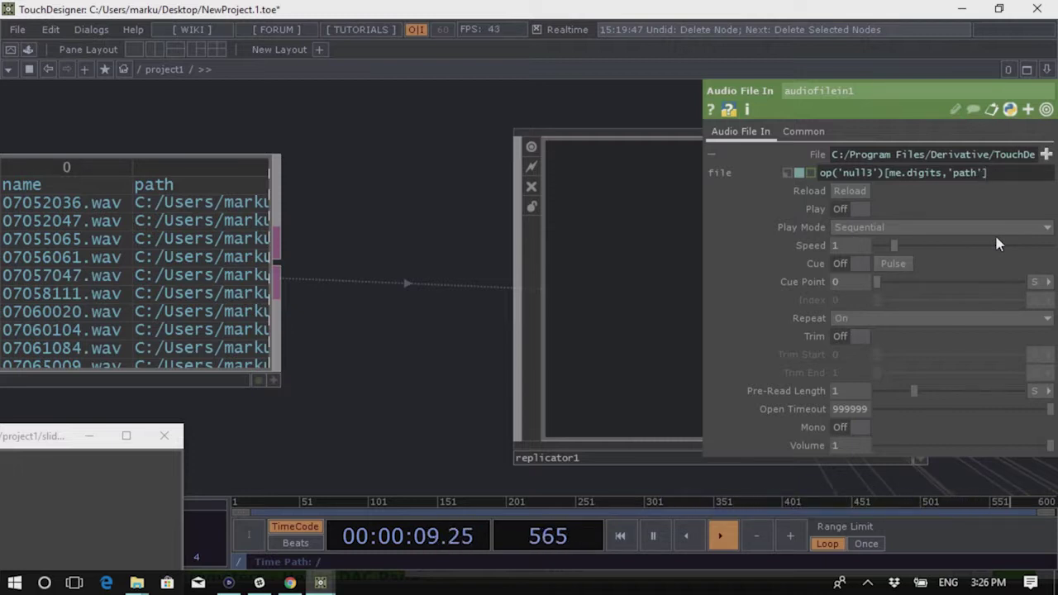
{"action": "key", "text": "Return"}
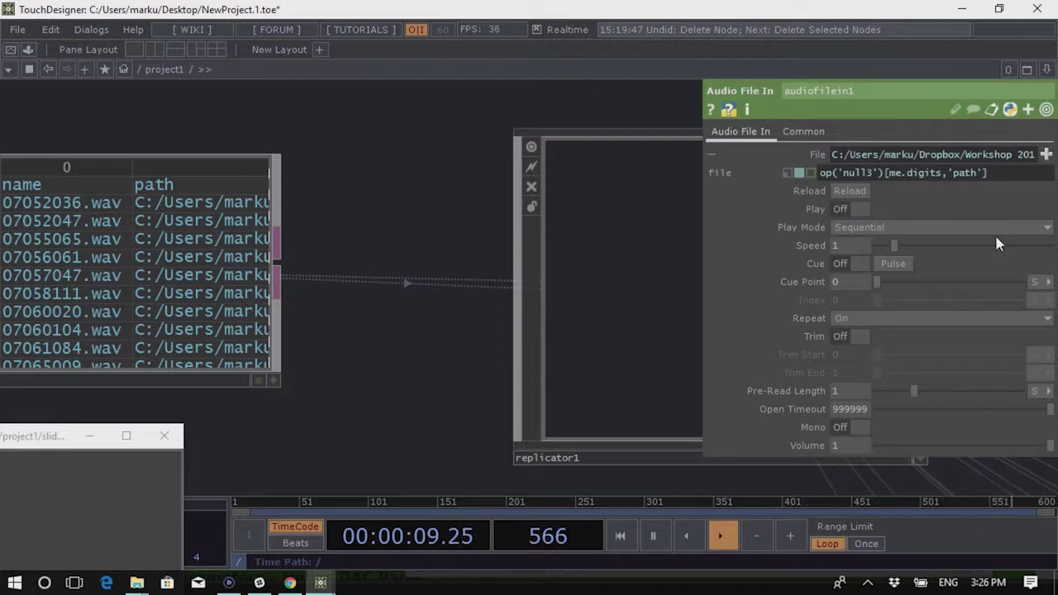
Recreate all of replicator1's operators from the edited master audiofilein1
{"action": "scroll", "coordinate": [454, 148], "scroll_direction": "down", "scroll_amount": 3}
{"action": "scroll", "coordinate": [653, 244], "scroll_direction": "up", "scroll_amount": 1}
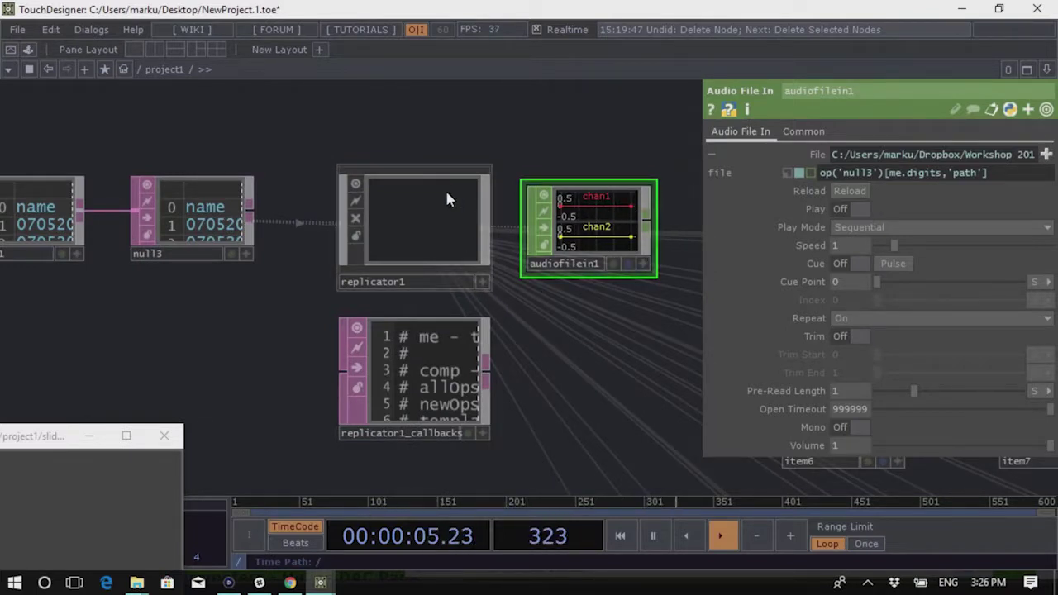
{"action": "left_click", "coordinate": [403, 227]}
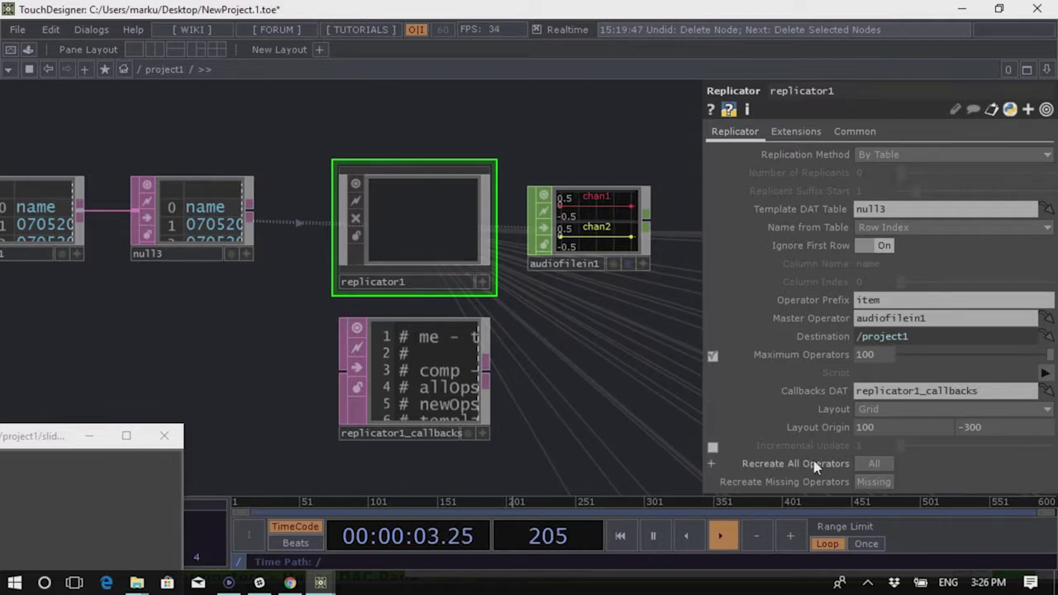
{"action": "left_click", "coordinate": [876, 465]}
{"action": "scroll", "coordinate": [225, 178], "scroll_direction": "down", "scroll_amount": 3}
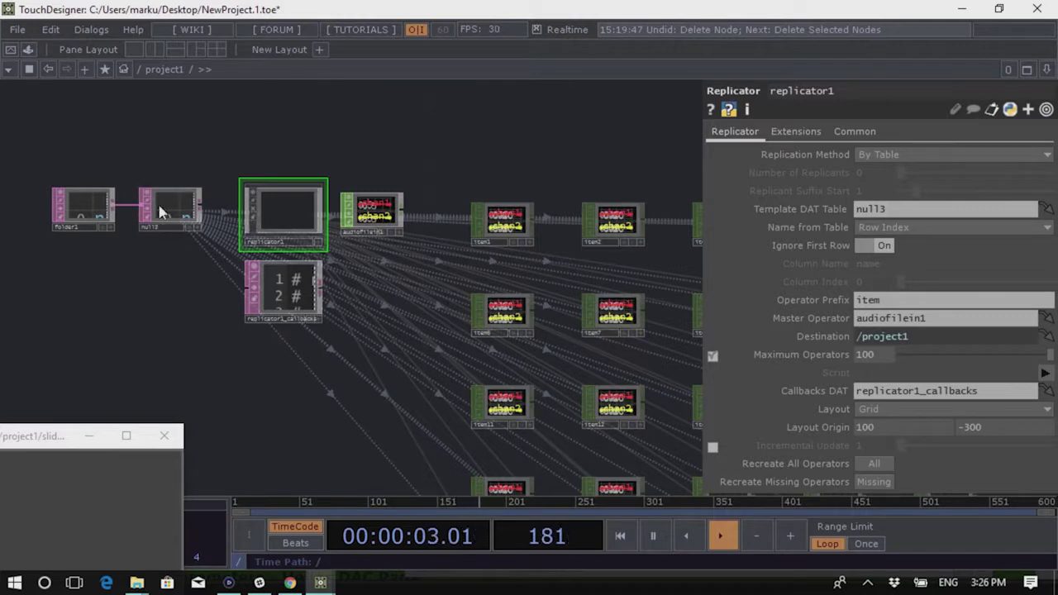
{"action": "scroll", "coordinate": [147, 229], "scroll_direction": "down", "scroll_amount": 2}
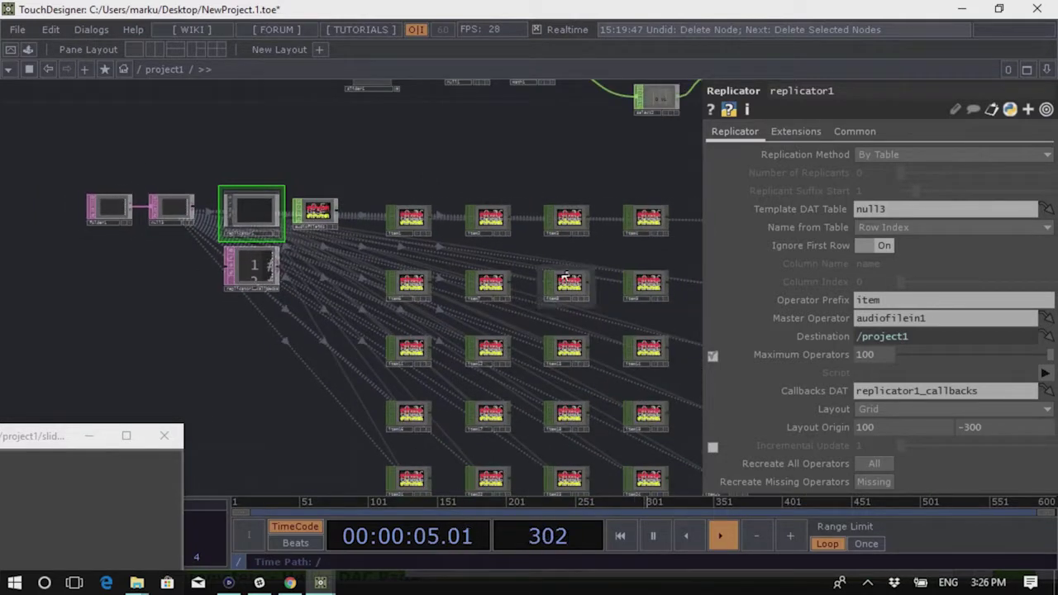
Check the File expression on replicant item8 in relation to the number in its name
{"action": "scroll", "coordinate": [567, 276], "scroll_direction": "up", "scroll_amount": 5}
{"action": "left_click", "coordinate": [517, 252]}
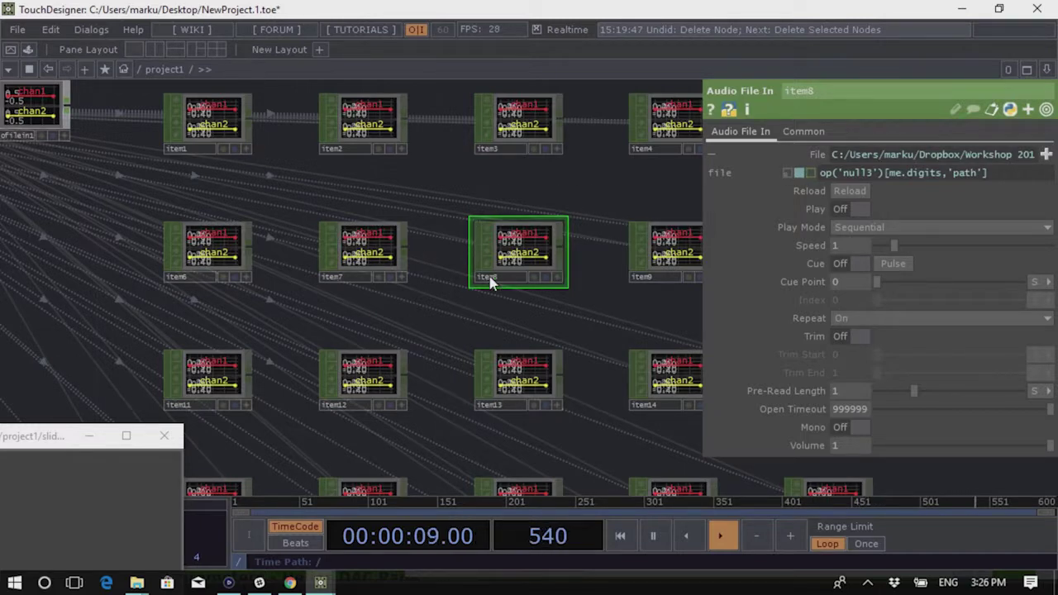
{"action": "scroll", "coordinate": [471, 273], "scroll_direction": "up", "scroll_amount": 2}
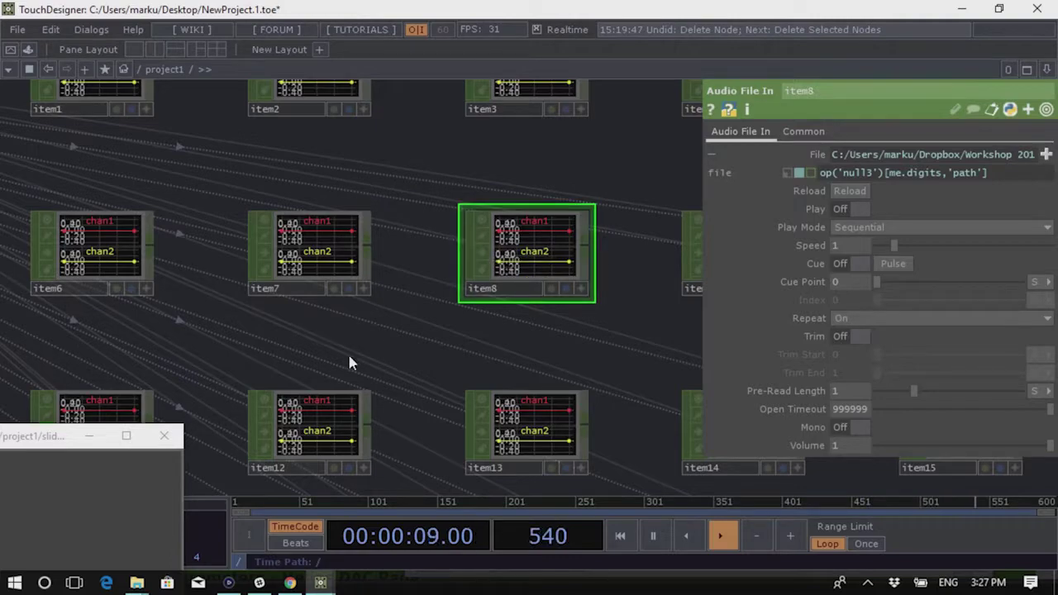
{"action": "scroll", "coordinate": [369, 331], "scroll_direction": "down", "scroll_amount": 3}
{"action": "scroll", "coordinate": [368, 330], "scroll_direction": "down", "scroll_amount": 2}
{"action": "scroll", "coordinate": [256, 217], "scroll_direction": "up", "scroll_amount": 5}
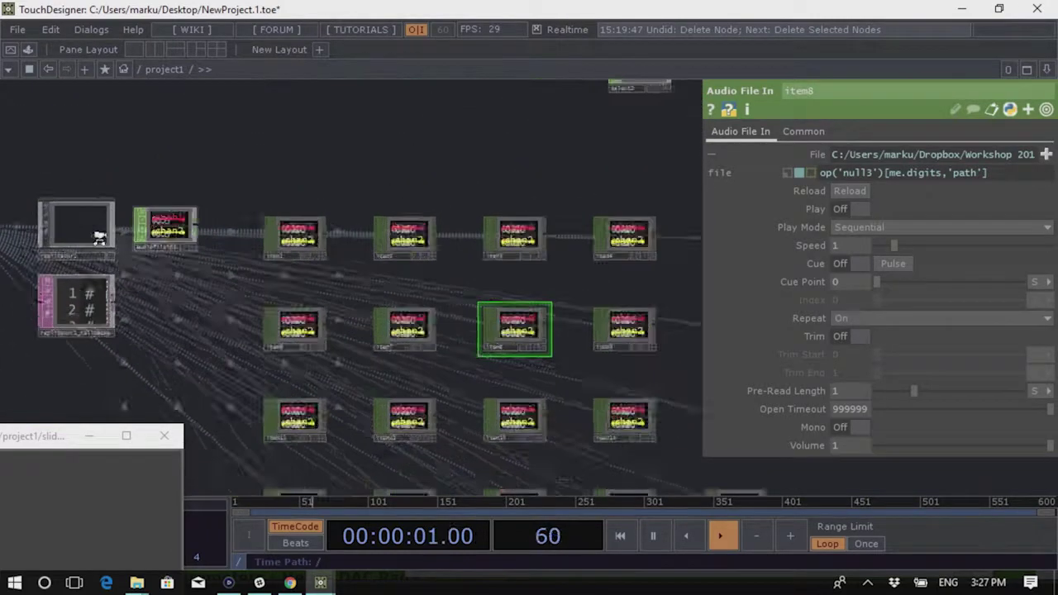
Review the master audiofilein1's File expression together with replicator1's option for recreating all operators
{"action": "left_click", "coordinate": [215, 218]}
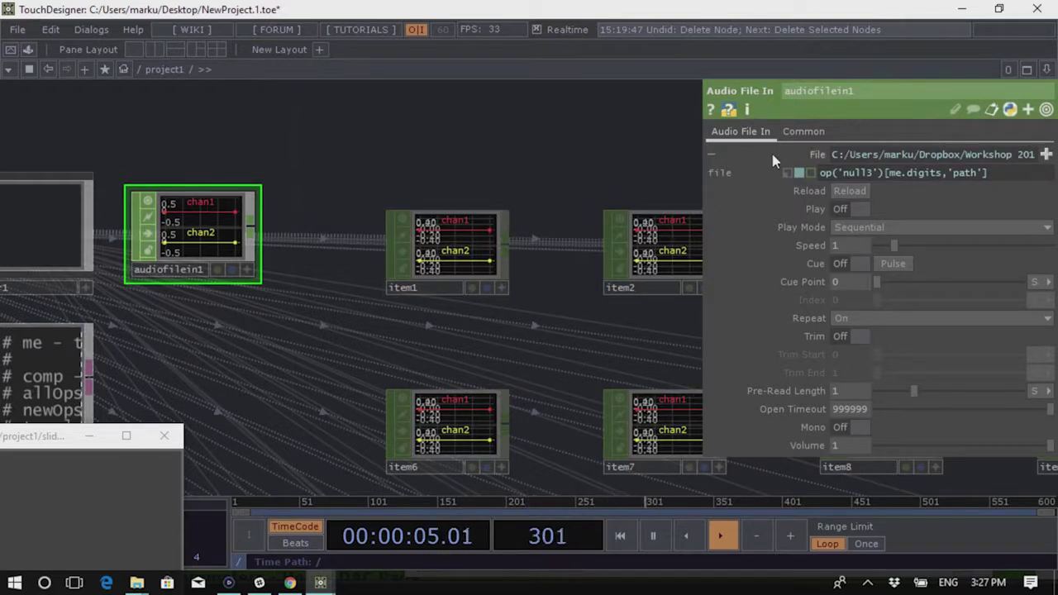
{"action": "left_click_drag", "start_coordinate": [988, 173], "coordinate": [839, 178]}
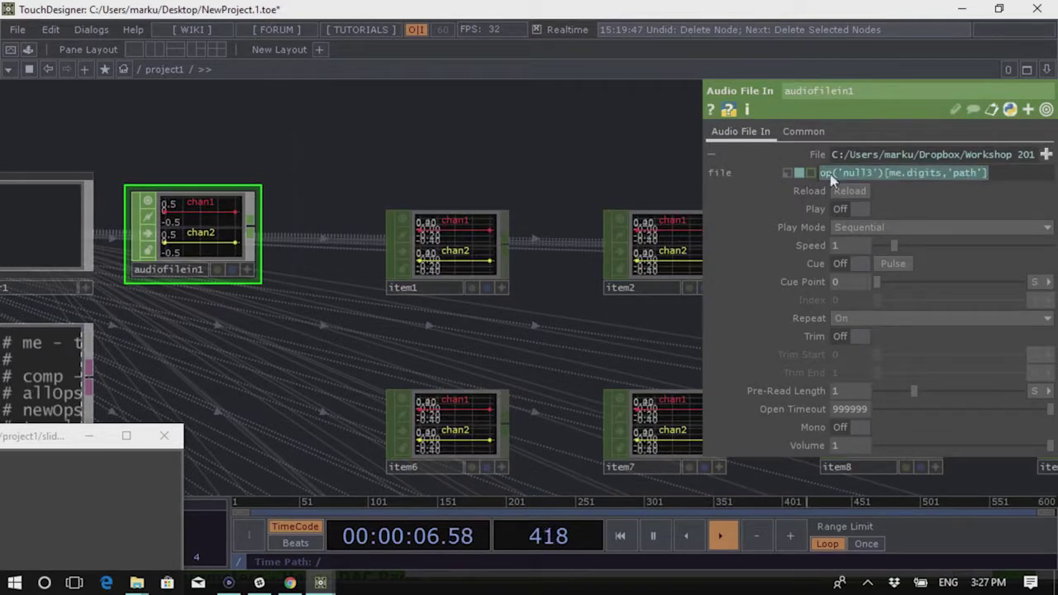
{"action": "left_click", "coordinate": [58, 233]}
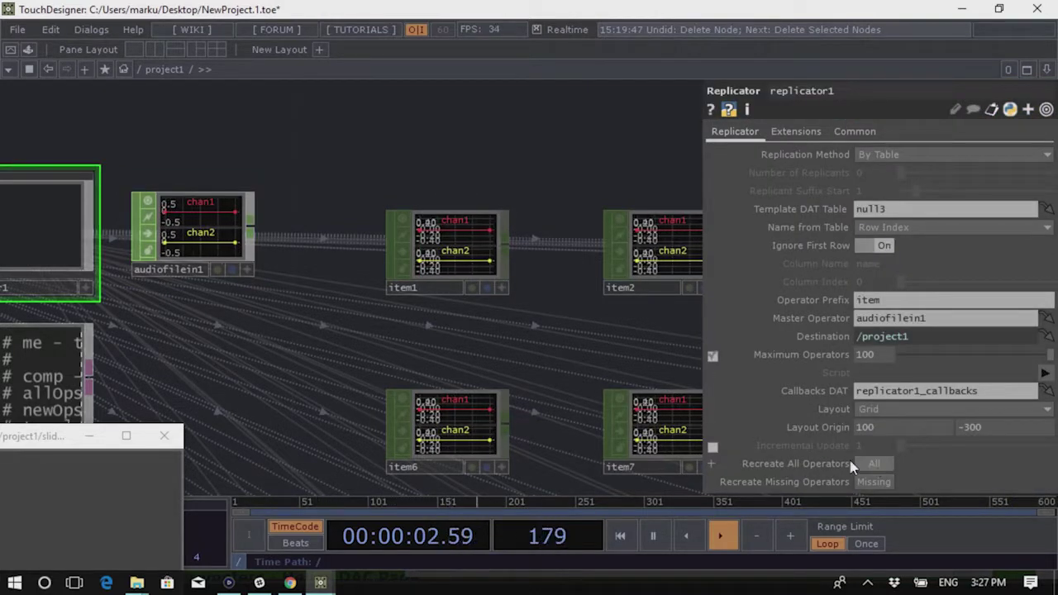
{"action": "scroll", "coordinate": [209, 212], "scroll_direction": "down", "scroll_amount": 2}
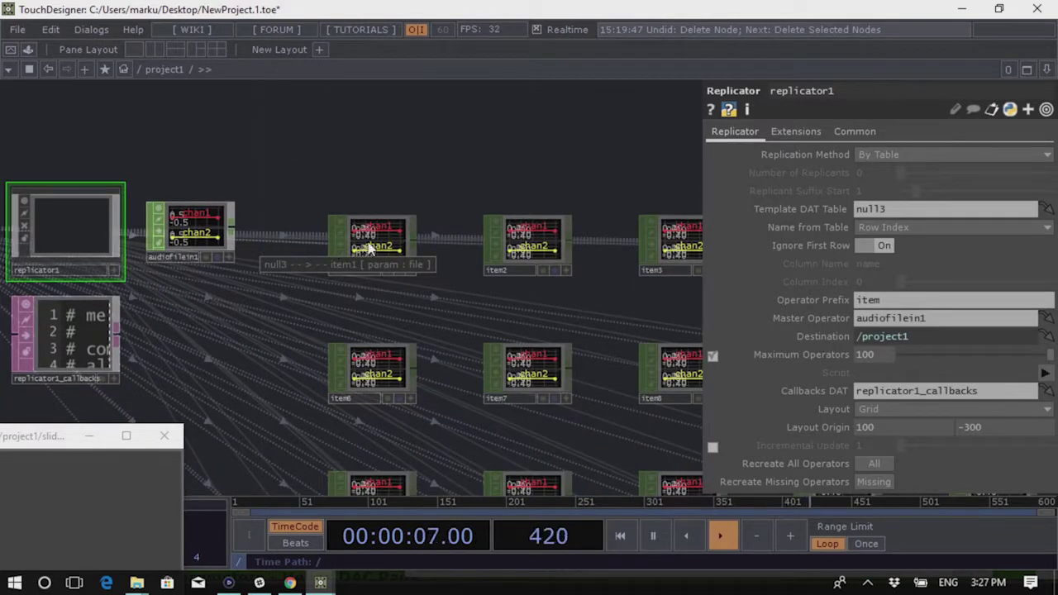
{"action": "scroll", "coordinate": [172, 160], "scroll_direction": "down", "scroll_amount": 3}
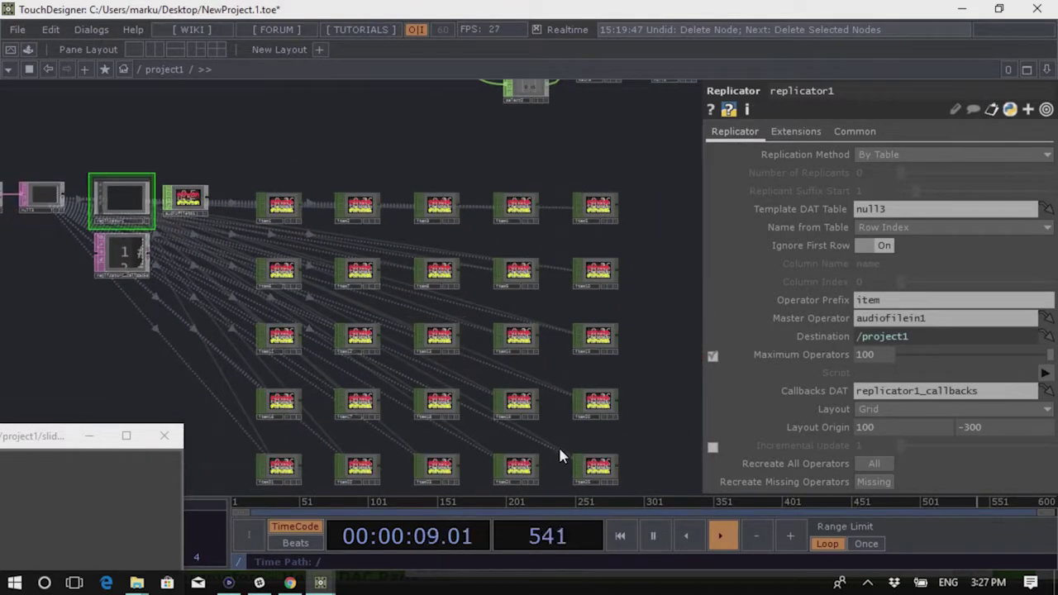
Inspect the File parameter of replicants item25, item12 and item4 to compare which sound each one loads
{"action": "left_click", "coordinate": [593, 467]}
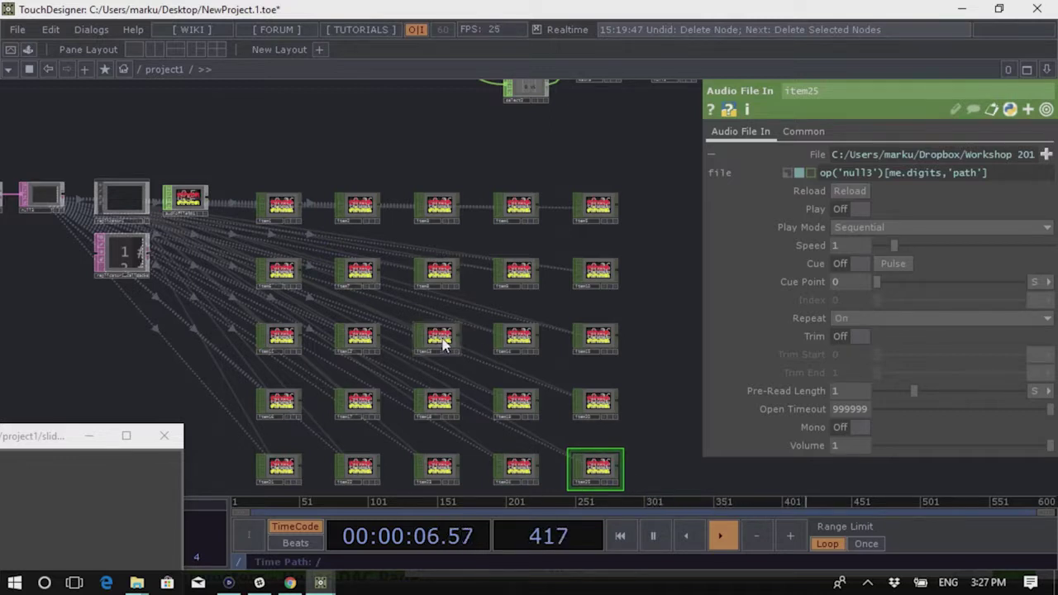
{"action": "mouse_move", "coordinate": [816, 156]}
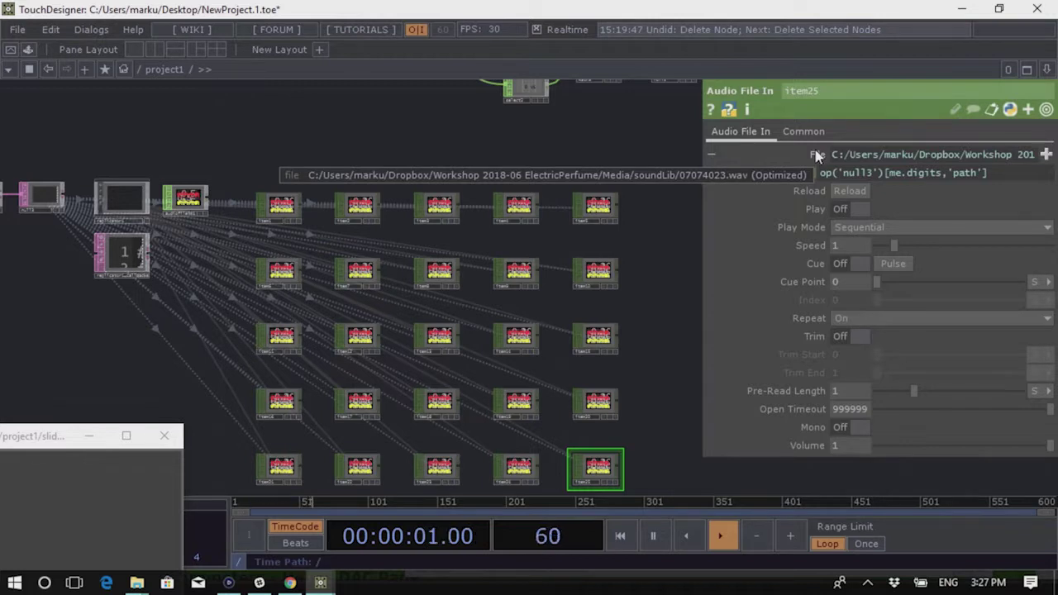
{"action": "left_click", "coordinate": [364, 340]}
{"action": "mouse_move", "coordinate": [820, 160]}
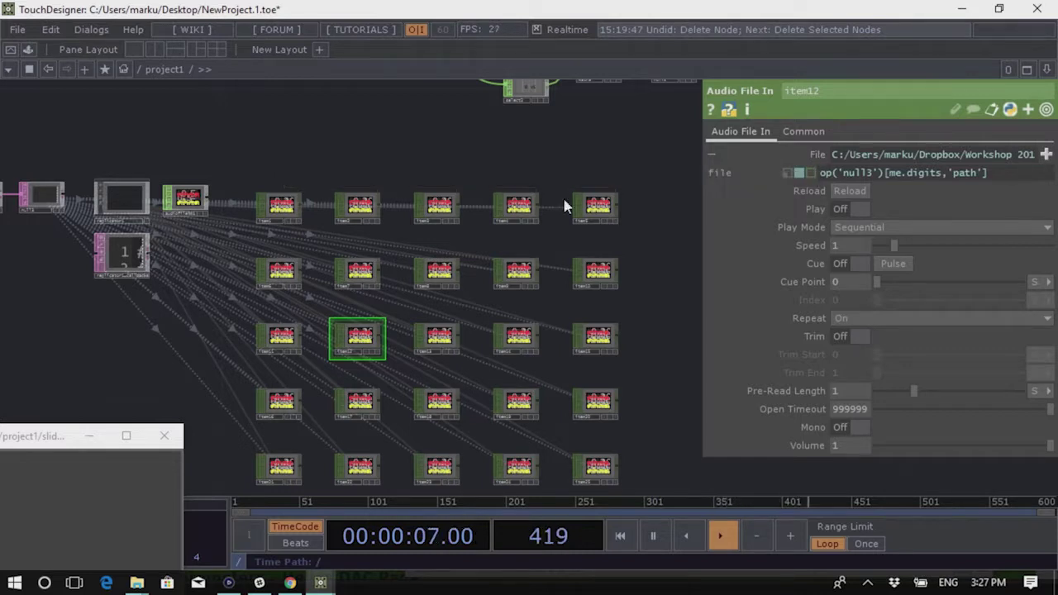
{"action": "left_click", "coordinate": [516, 206]}
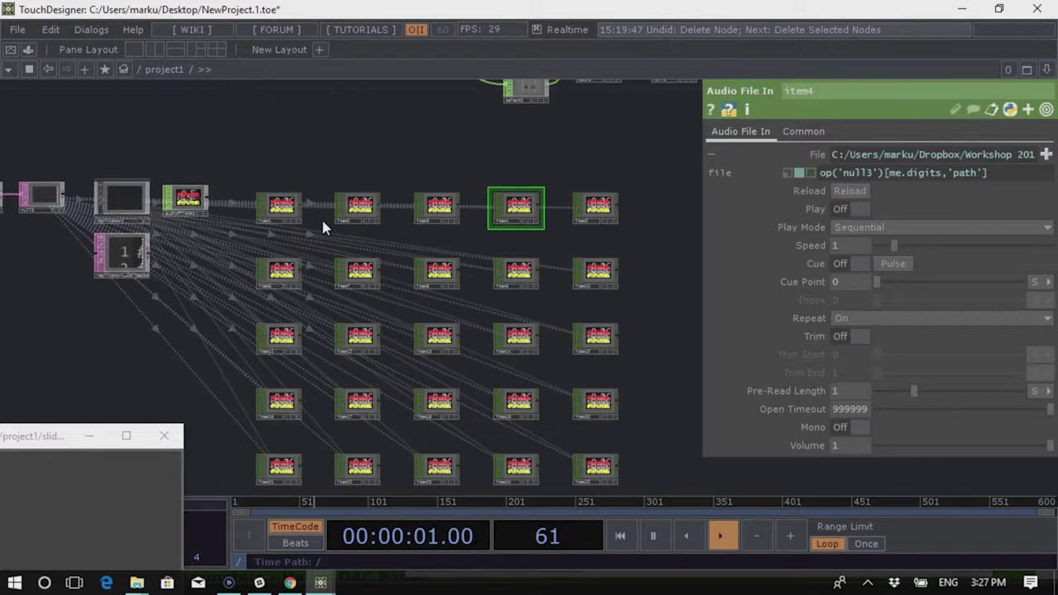
{"action": "scroll", "coordinate": [326, 224], "scroll_direction": "down", "scroll_amount": 3}
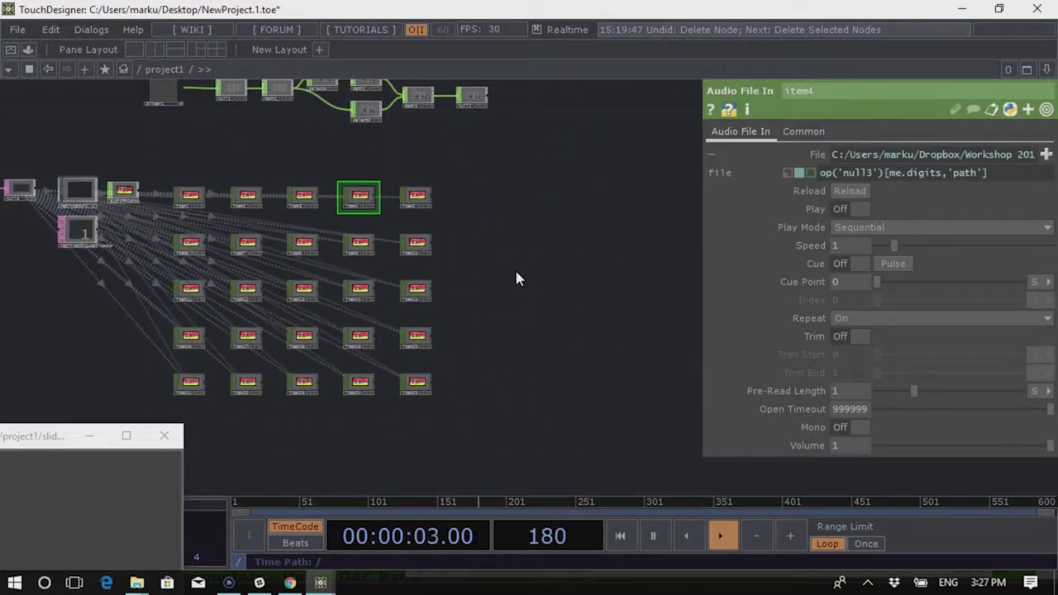
{"action": "scroll", "coordinate": [416, 264], "scroll_direction": "up", "scroll_amount": 3}
{"action": "scroll", "coordinate": [522, 316], "scroll_direction": "down", "scroll_amount": 3}
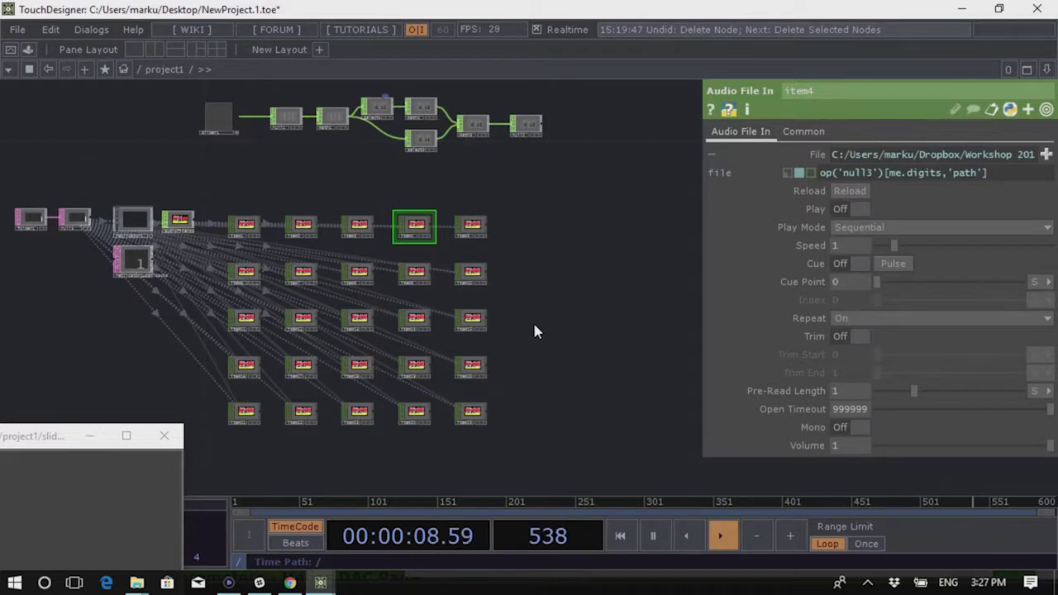
{"action": "scroll", "coordinate": [521, 347], "scroll_direction": "up", "scroll_amount": 4}
{"action": "scroll", "coordinate": [500, 299], "scroll_direction": "down", "scroll_amount": 5}
{"action": "scroll", "coordinate": [510, 306], "scroll_direction": "up", "scroll_amount": 2}
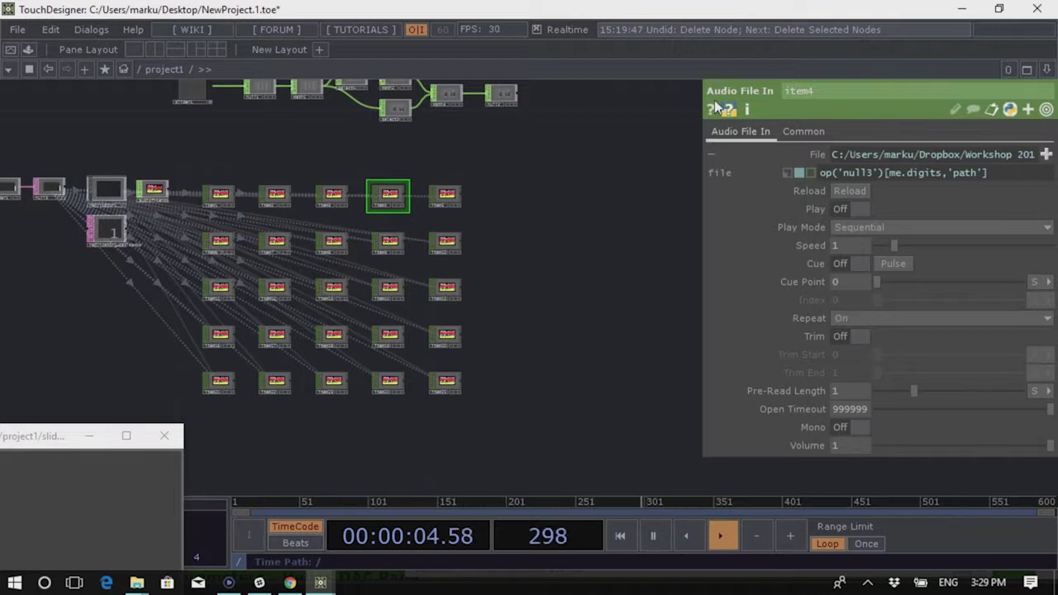
Look up the Audio File In CHOP's documentation page in the browser and return to TouchDesigner
{"action": "key", "text": "F1"}
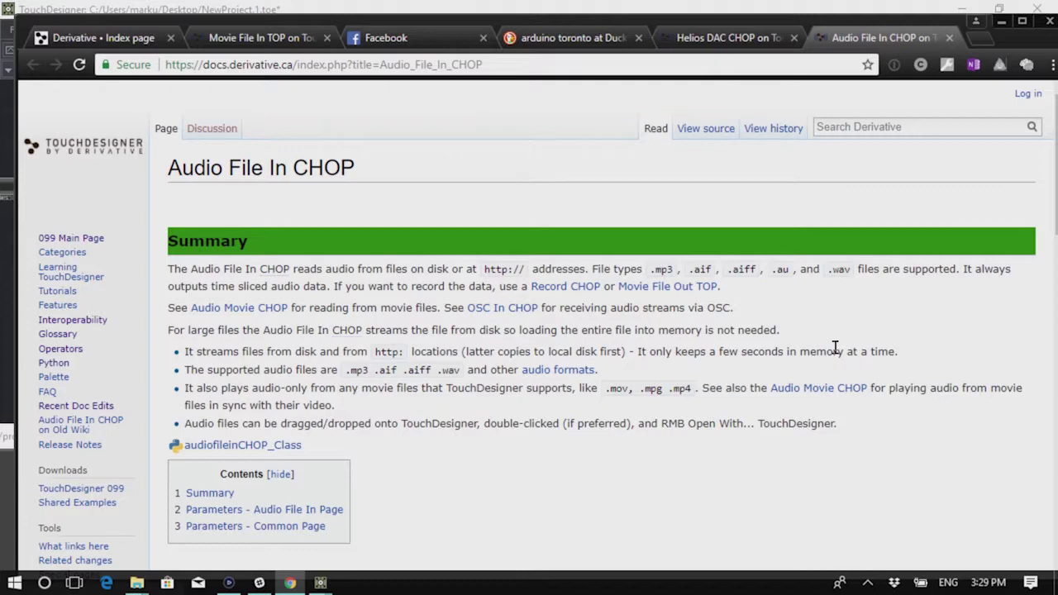
{"action": "left_click", "coordinate": [572, 6]}
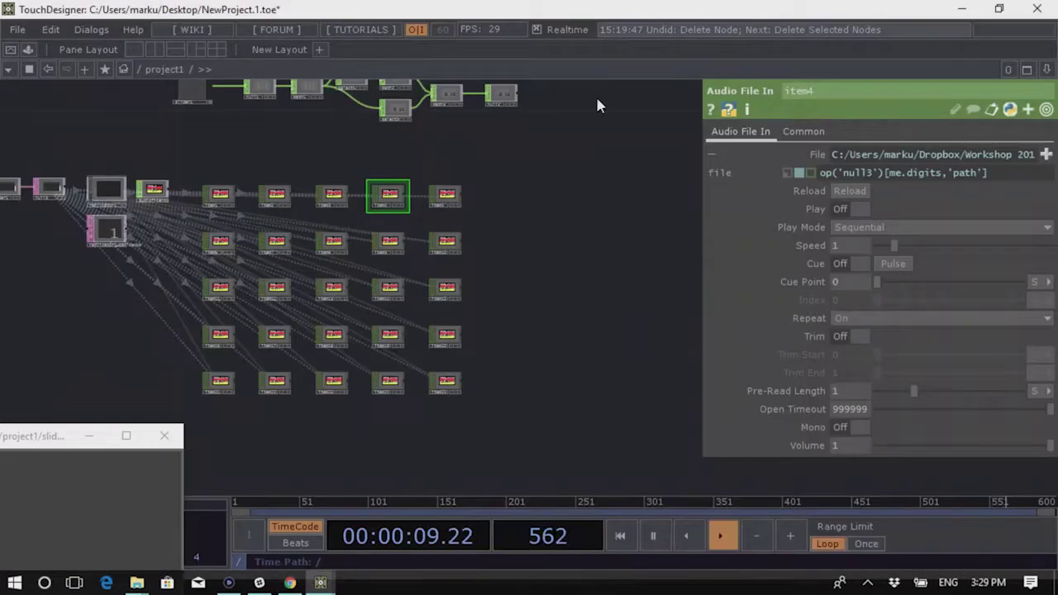
Add a Math CHOP in the empty network area beside the grid of replicated Audio File In CHOPs
{"action": "scroll", "coordinate": [560, 340], "scroll_direction": "down", "scroll_amount": 2}
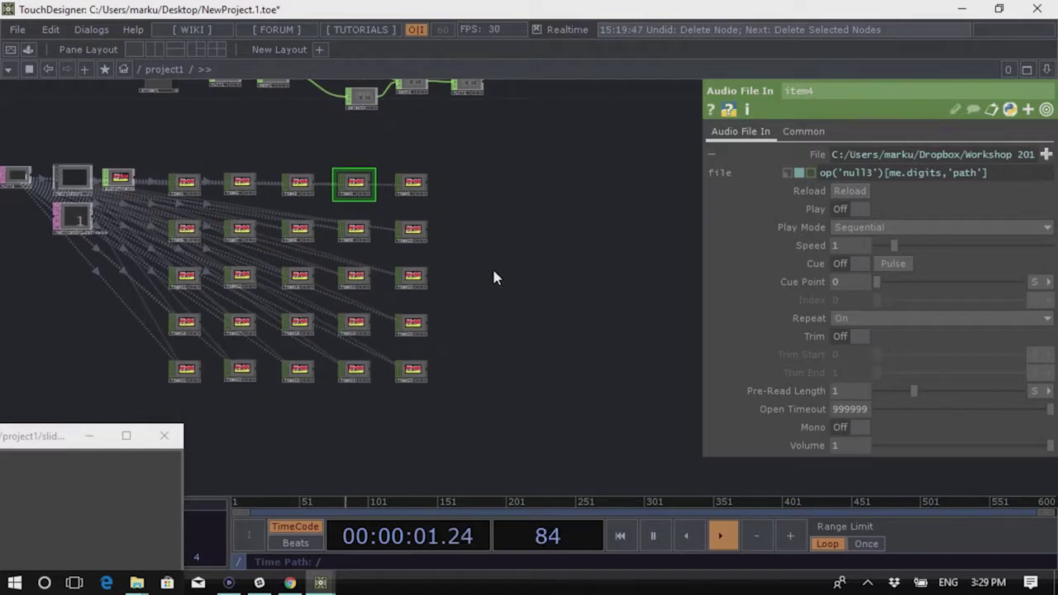
{"action": "key", "text": "Tab"}
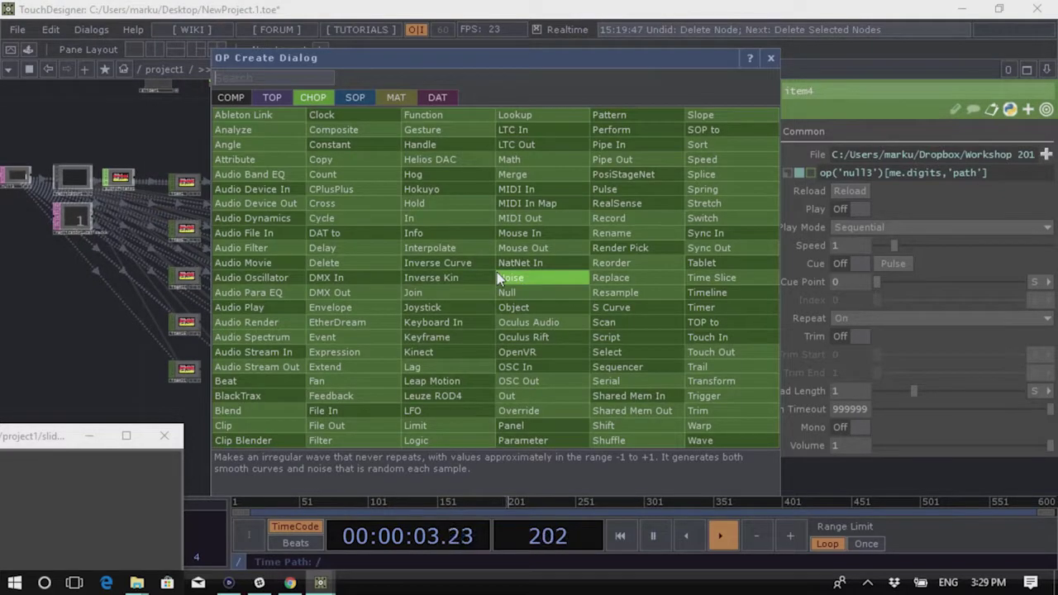
{"action": "type", "text": "math"}
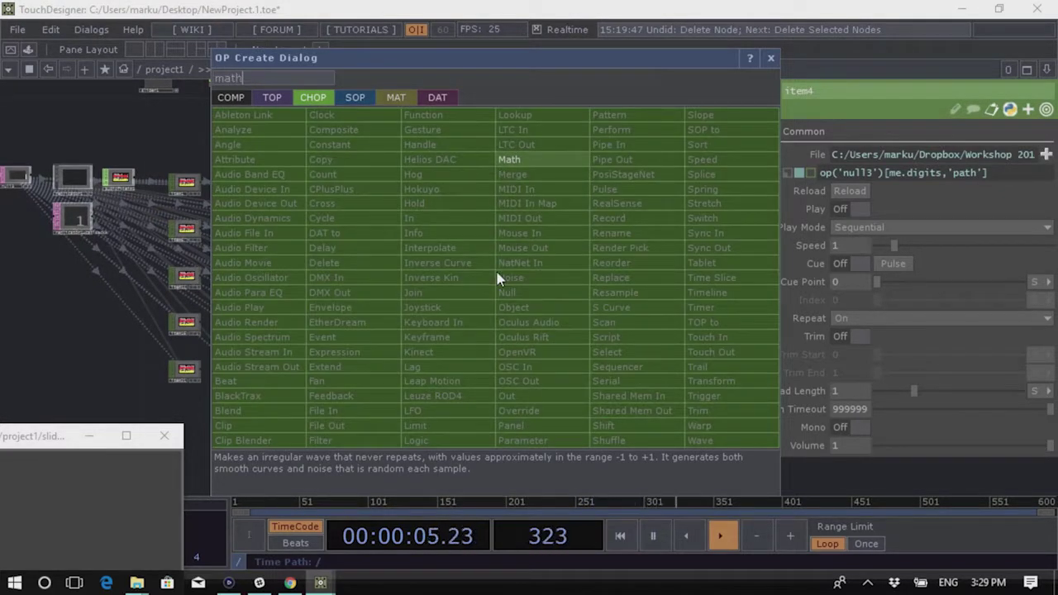
{"action": "key", "text": "Return"}
{"action": "left_click", "coordinate": [529, 273]}
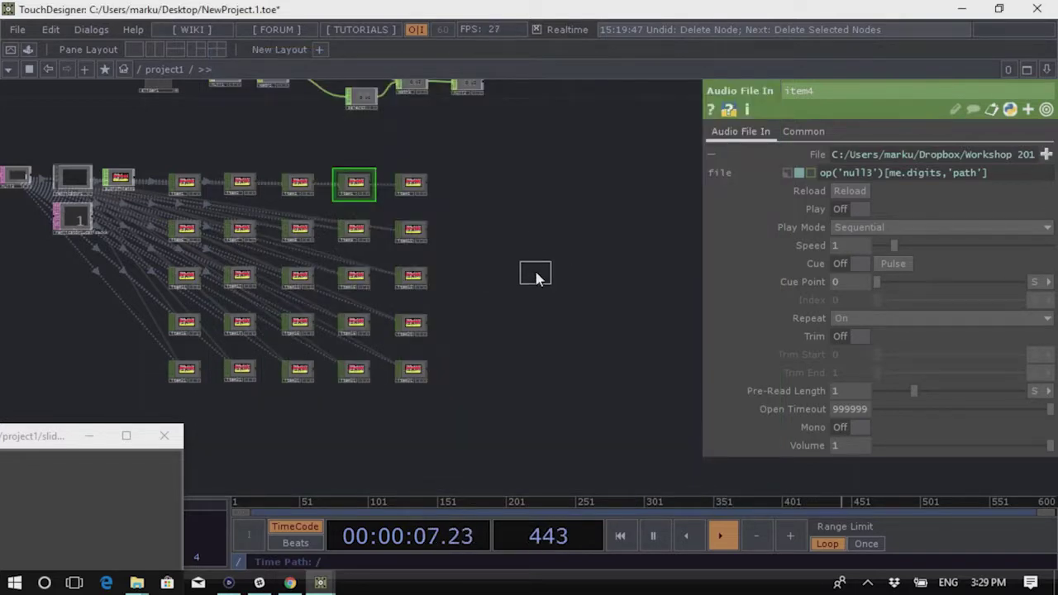
Select all the replicated Audio File In CHOPs in the grid and wire them together into the Math CHOP
{"action": "scroll", "coordinate": [510, 357], "scroll_direction": "up", "scroll_amount": 3}
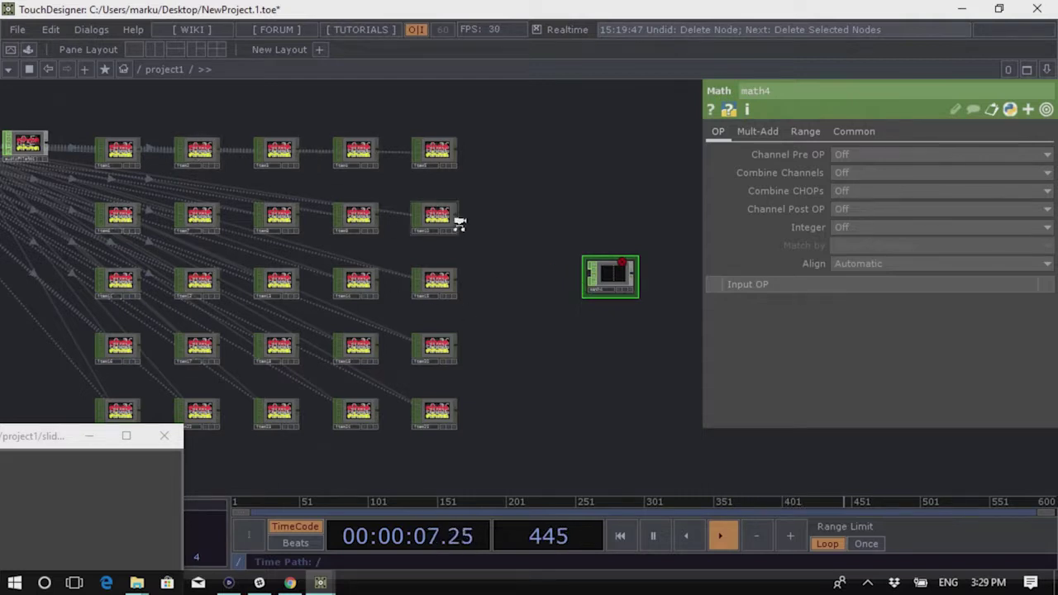
{"action": "scroll", "coordinate": [462, 229], "scroll_direction": "down", "scroll_amount": 2}
{"action": "right_click_drag", "start_coordinate": [567, 391], "coordinate": [187, 157]}
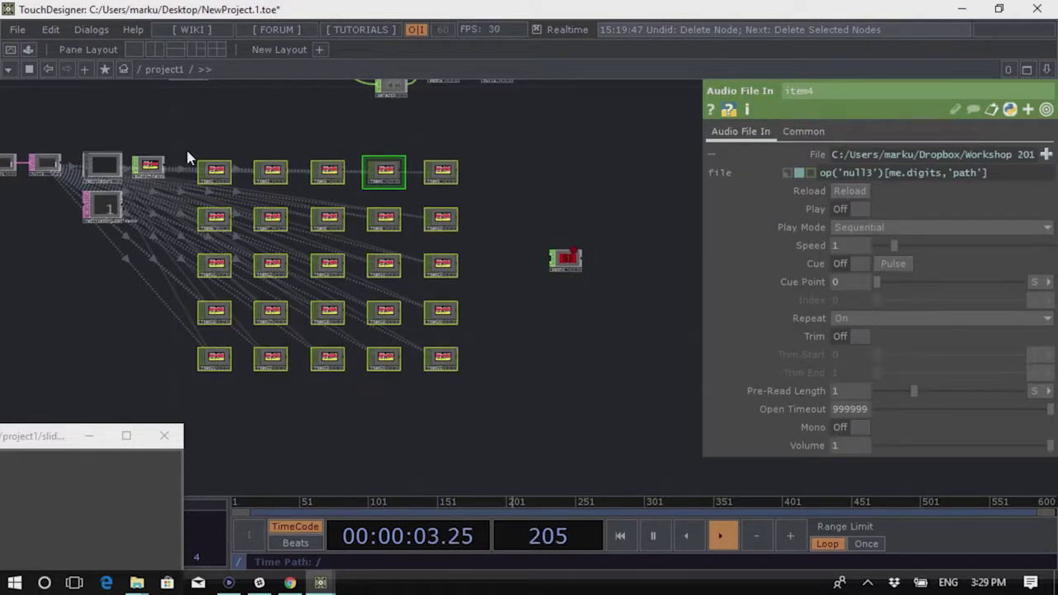
{"action": "right_click_drag", "start_coordinate": [180, 124], "coordinate": [498, 402]}
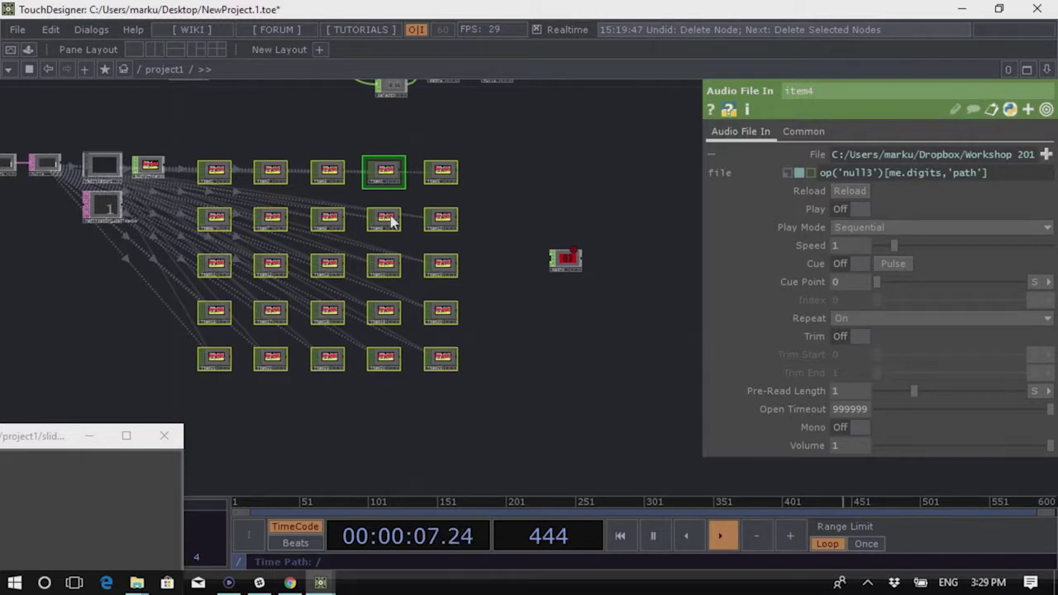
{"action": "scroll", "coordinate": [239, 181], "scroll_direction": "up", "scroll_amount": 2}
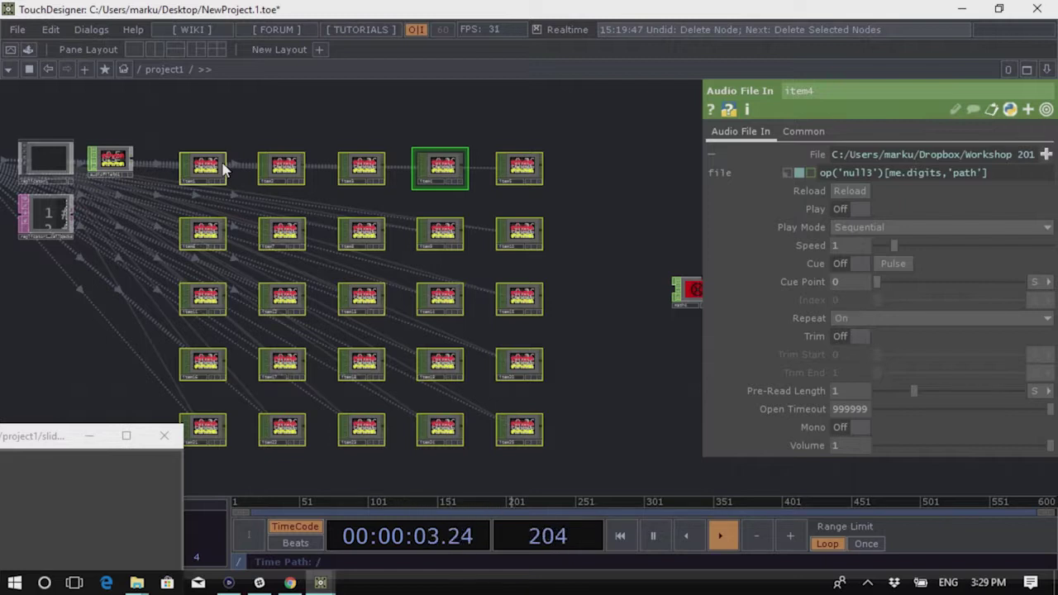
{"action": "left_click_drag", "start_coordinate": [224, 169], "coordinate": [668, 294]}
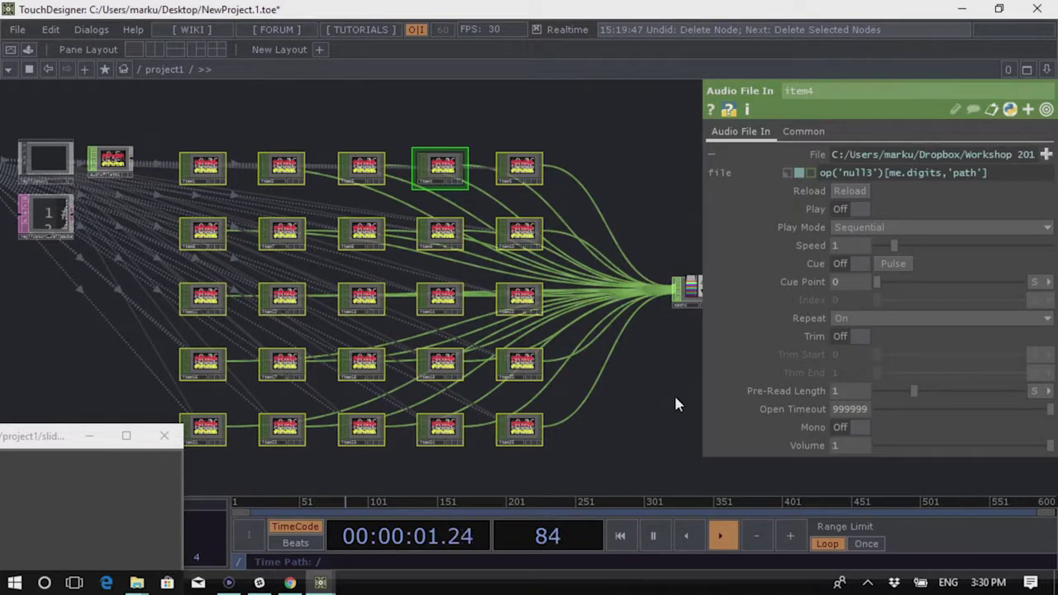
Reposition the Math CHOP beside the middle row of the replicated Audio File In grid
{"action": "left_click_drag", "start_coordinate": [674, 388], "coordinate": [638, 384]}
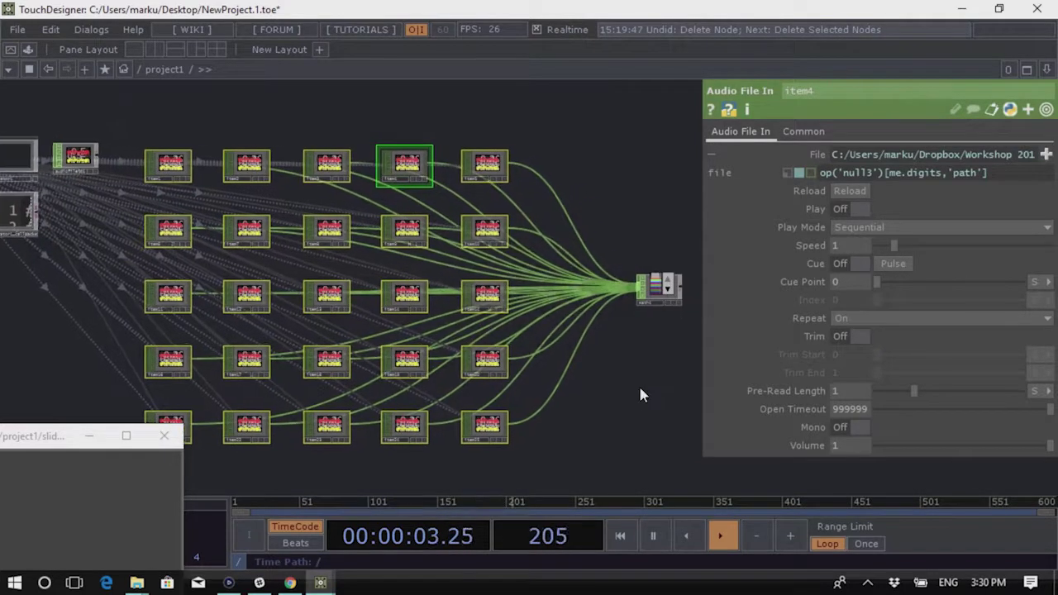
{"action": "left_click_drag", "start_coordinate": [655, 289], "coordinate": [661, 322]}
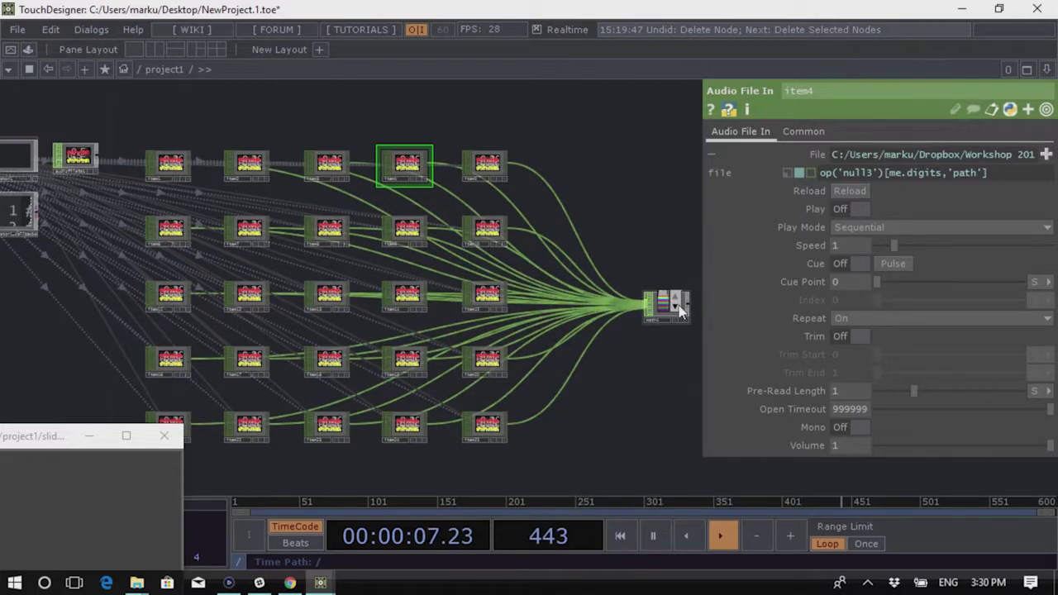
{"action": "key", "text": "ctrl+v"}
{"action": "left_click_drag", "start_coordinate": [623, 374], "coordinate": [586, 167]}
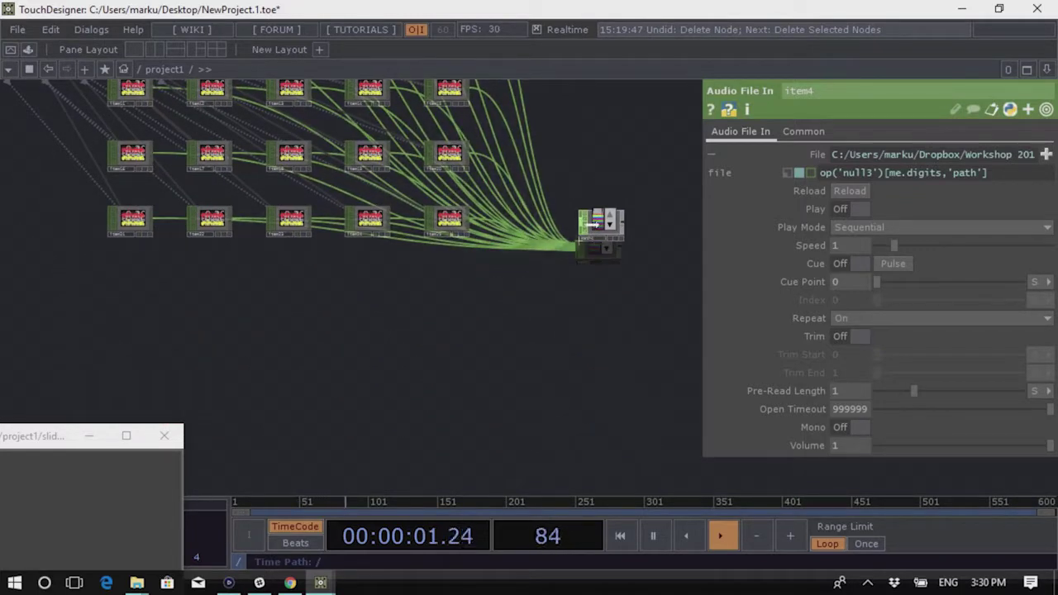
{"action": "left_click_drag", "start_coordinate": [606, 297], "coordinate": [592, 393]}
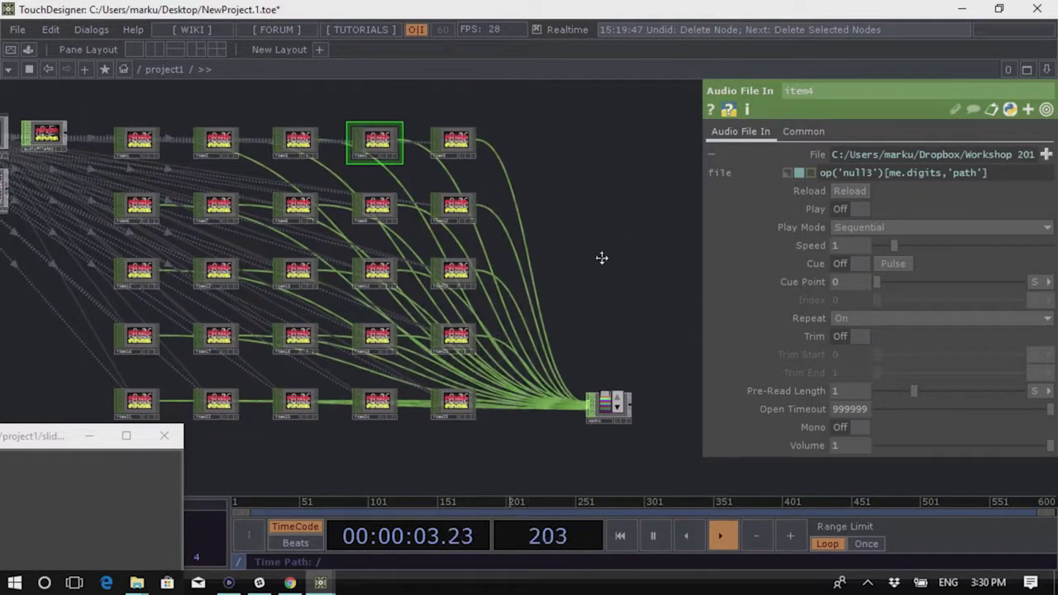
{"action": "left_click_drag", "start_coordinate": [607, 402], "coordinate": [577, 288]}
Check the channels in math4's viewer and set its Combine CHOPs option to Add
{"action": "scroll", "coordinate": [639, 283], "scroll_direction": "up", "scroll_amount": 10}
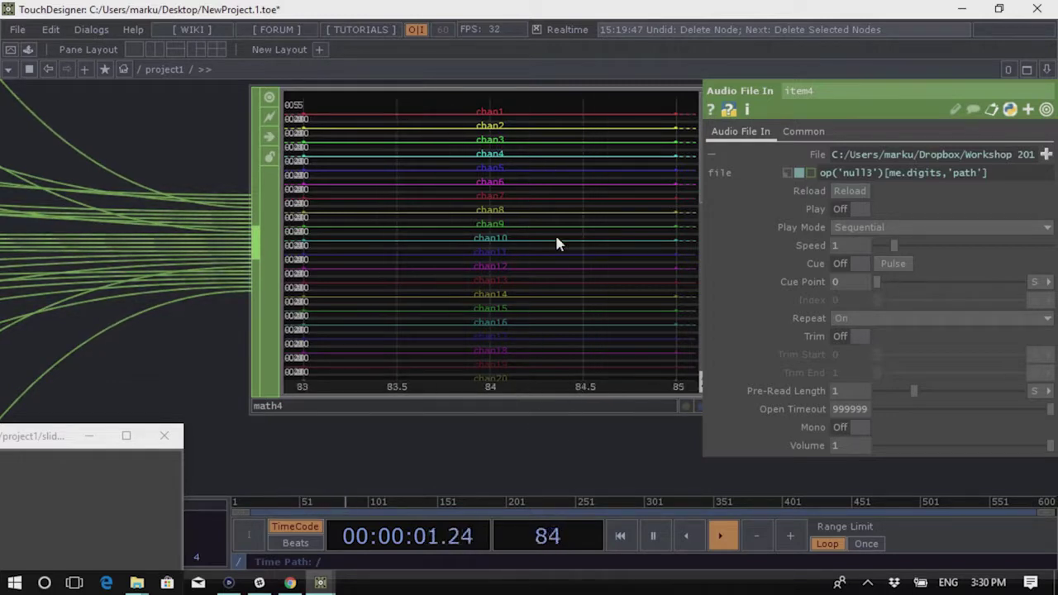
{"action": "scroll", "coordinate": [457, 276], "scroll_direction": "down", "scroll_amount": 8}
{"action": "scroll", "coordinate": [368, 178], "scroll_direction": "up", "scroll_amount": 2}
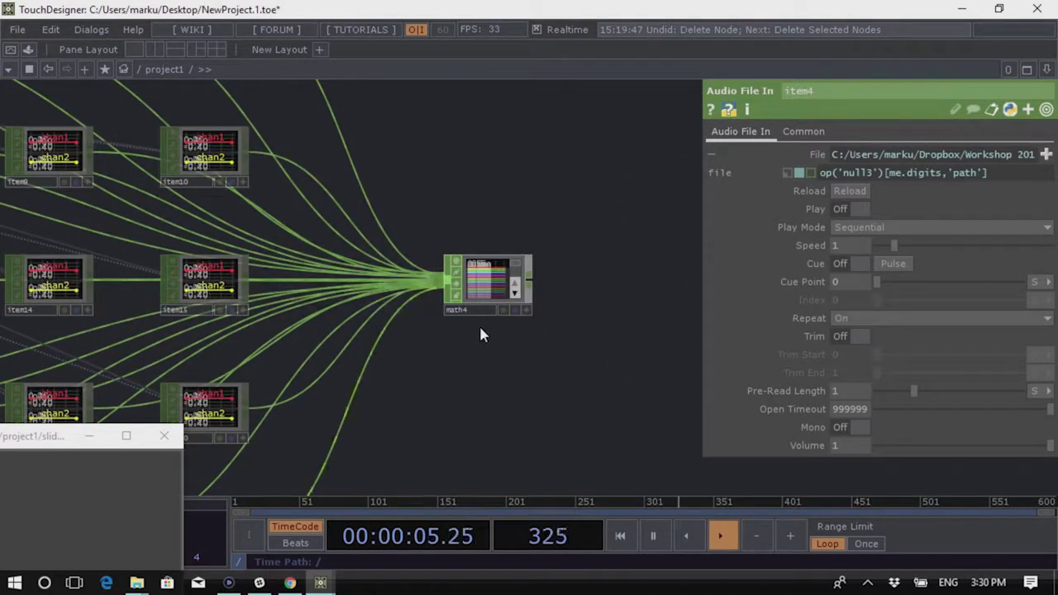
{"action": "scroll", "coordinate": [489, 292], "scroll_direction": "up", "scroll_amount": 3}
{"action": "scroll", "coordinate": [493, 291], "scroll_direction": "up", "scroll_amount": 4}
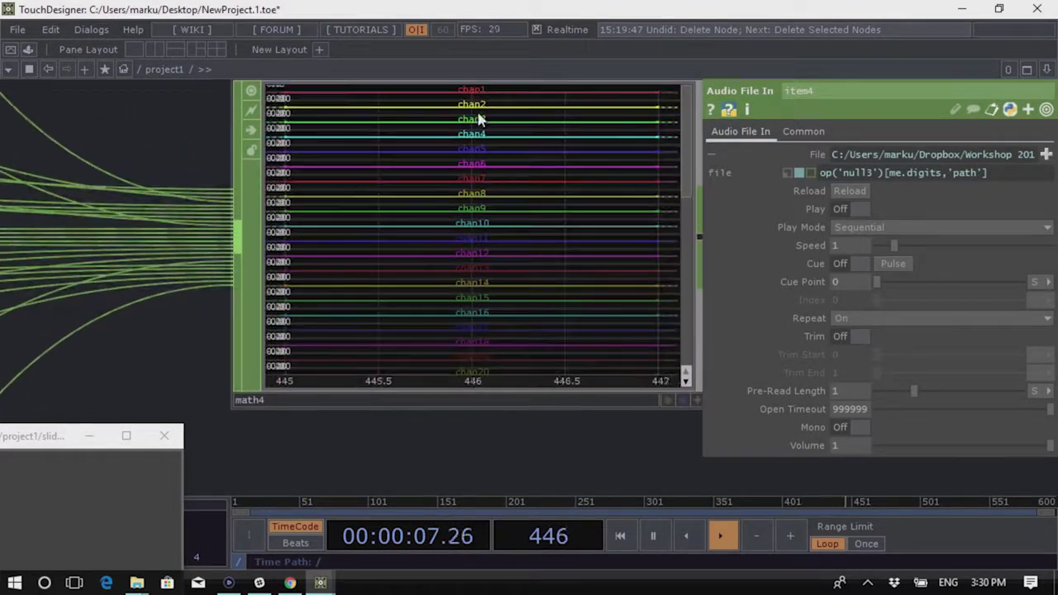
{"action": "scroll", "coordinate": [489, 347], "scroll_direction": "down", "scroll_amount": 4}
{"action": "left_click", "coordinate": [486, 281]}
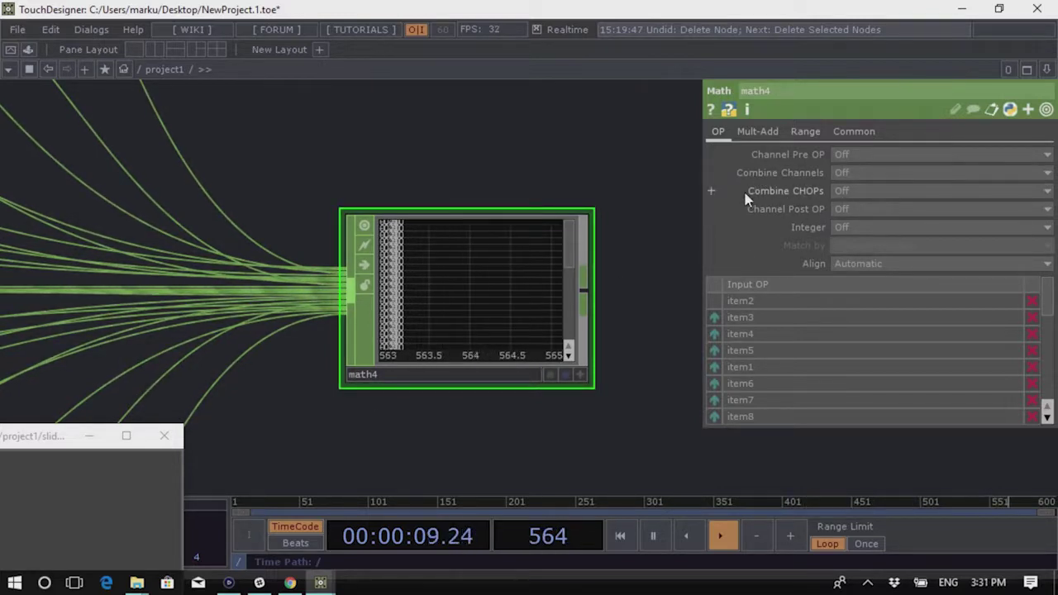
{"action": "left_click", "coordinate": [882, 196]}
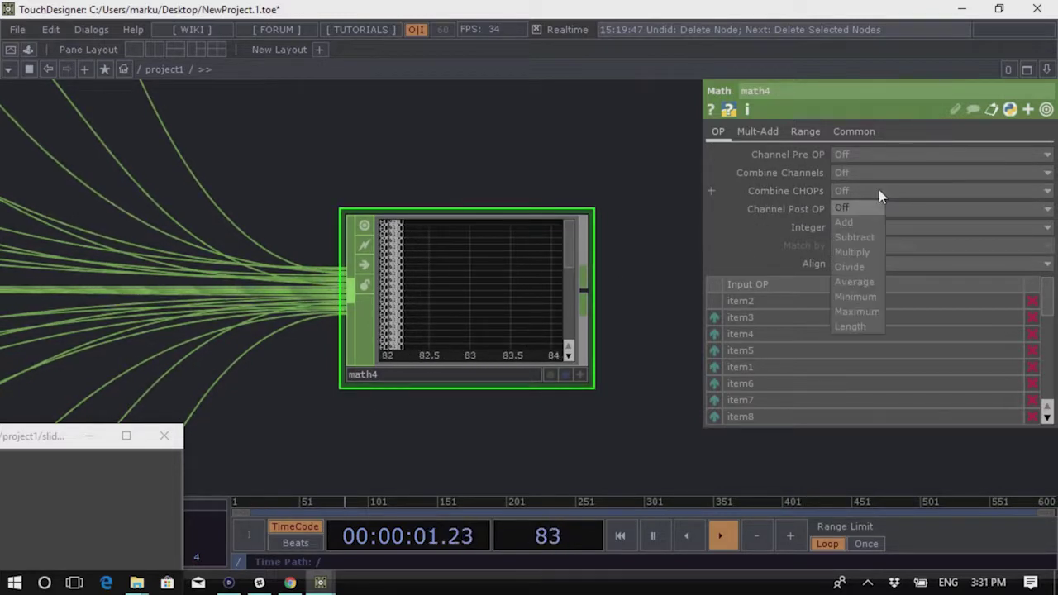
{"action": "left_click", "coordinate": [861, 219]}
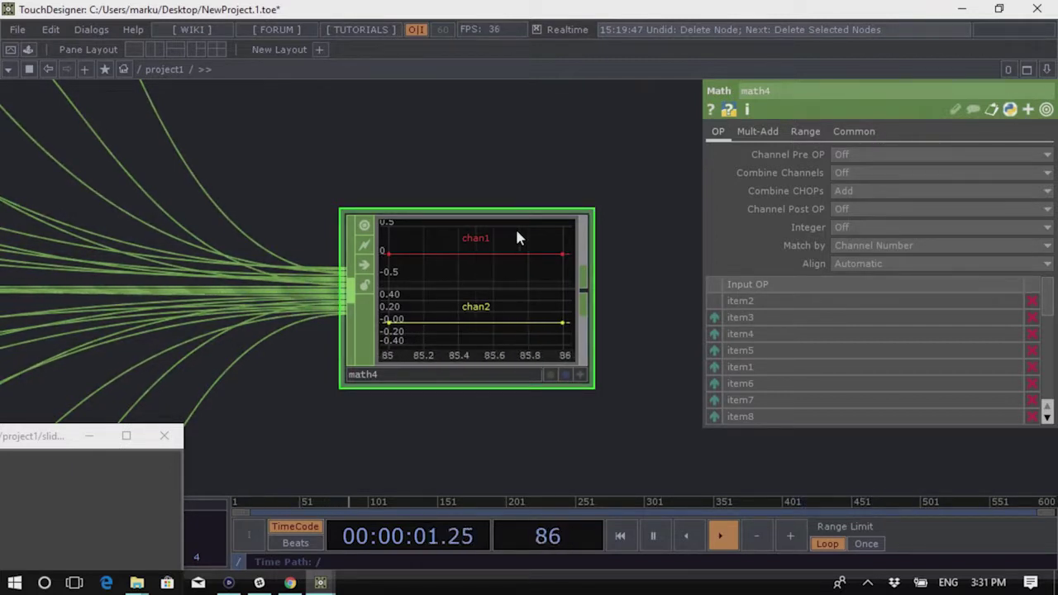
{"action": "scroll", "coordinate": [487, 285], "scroll_direction": "down", "scroll_amount": 5}
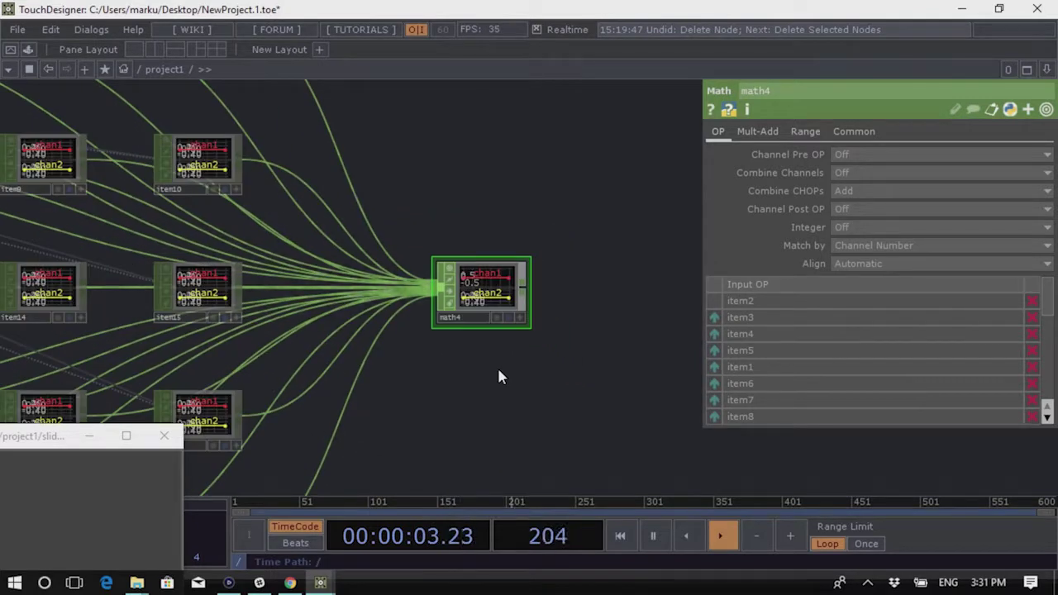
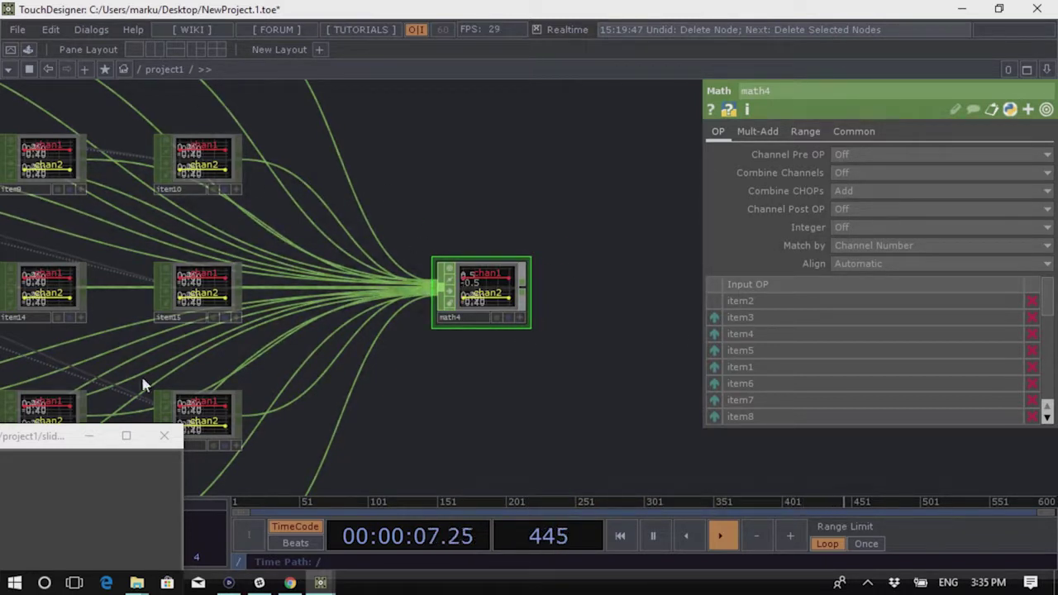
Append an Audio Device Out CHOP to the output of math4
{"action": "scroll", "coordinate": [408, 357], "scroll_direction": "down", "scroll_amount": 3}
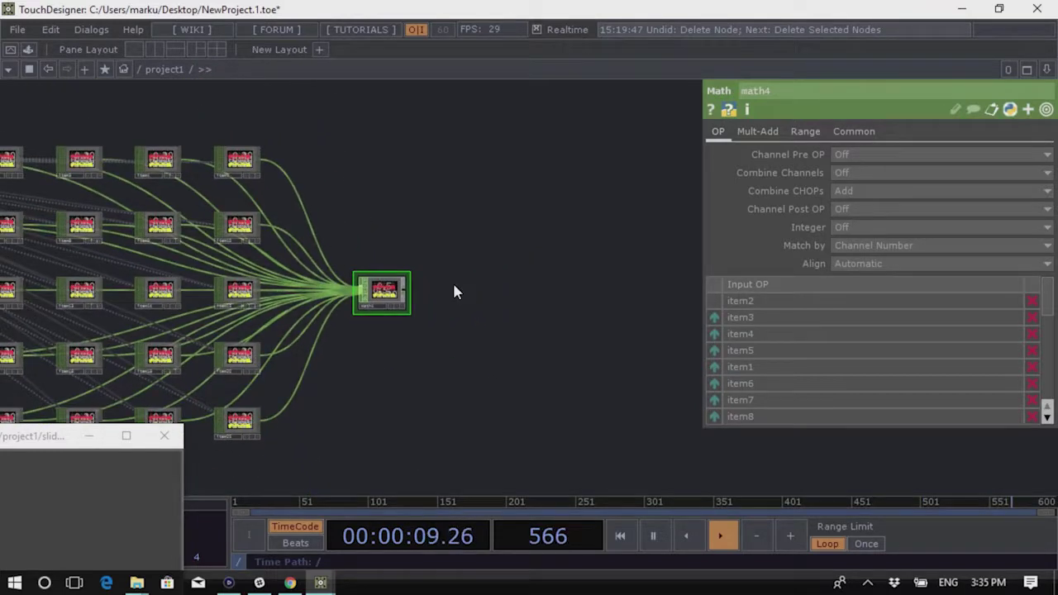
{"action": "scroll", "coordinate": [453, 292], "scroll_direction": "up", "scroll_amount": 3}
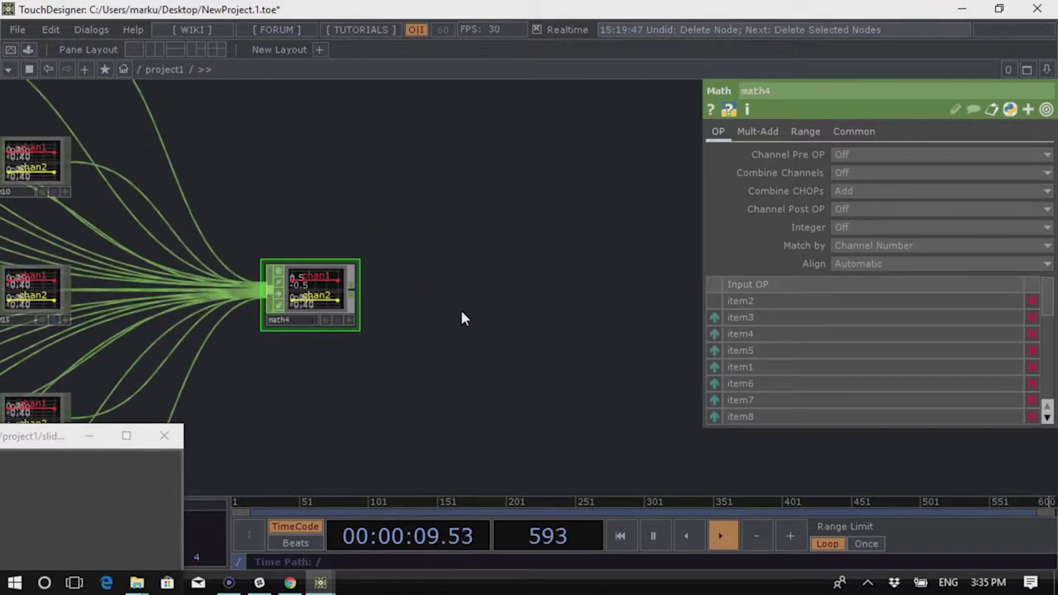
{"action": "right_click", "coordinate": [363, 291]}
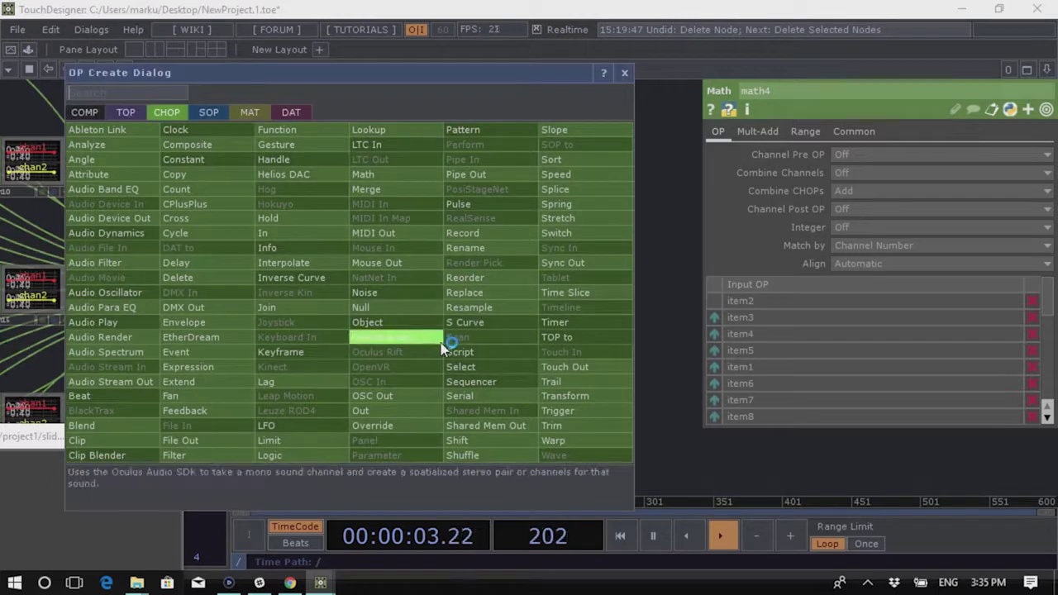
{"action": "left_click", "coordinate": [124, 219]}
{"action": "left_click", "coordinate": [508, 299]}
{"action": "scroll", "coordinate": [616, 405], "scroll_direction": "down", "scroll_amount": 2}
{"action": "scroll", "coordinate": [545, 385], "scroll_direction": "down", "scroll_amount": 2}
{"action": "scroll", "coordinate": [460, 323], "scroll_direction": "up", "scroll_amount": 4}
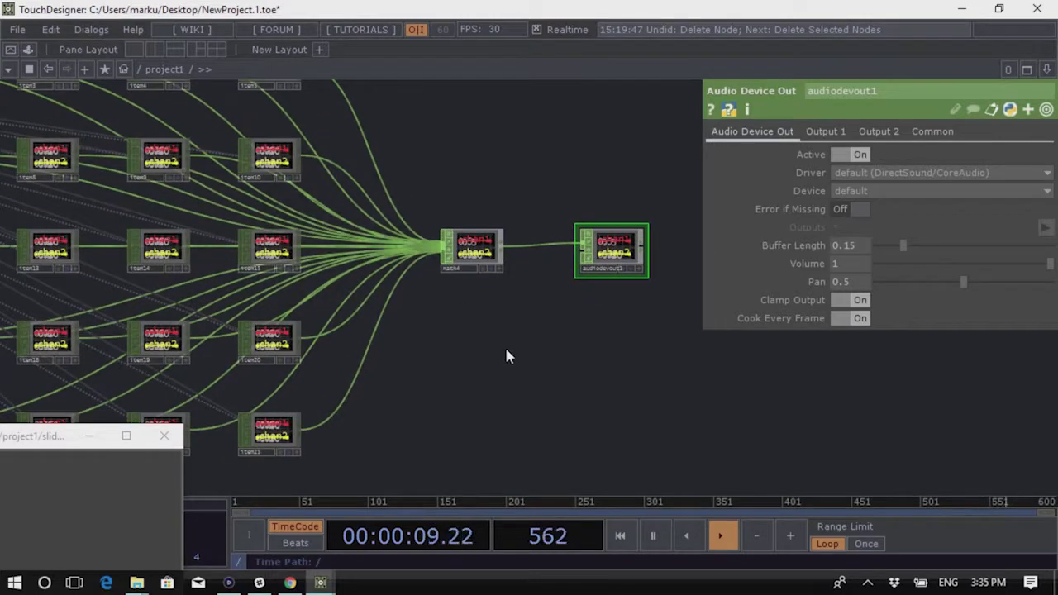
Audition replicants item15 and item20 by switching the Play parameter of each briefly on and off
{"action": "left_click", "coordinate": [267, 258]}
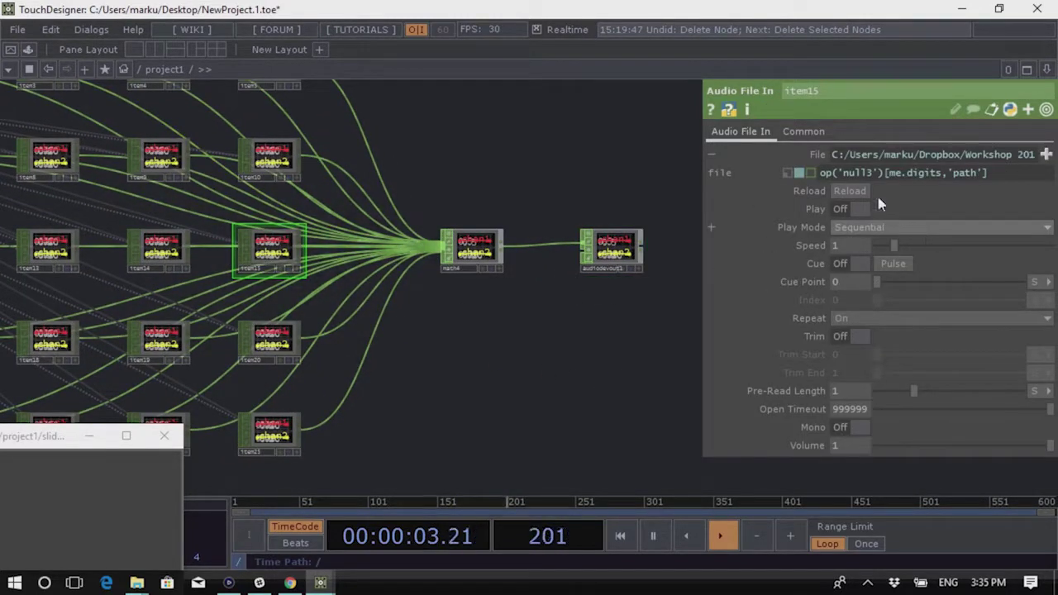
{"action": "left_click", "coordinate": [855, 210]}
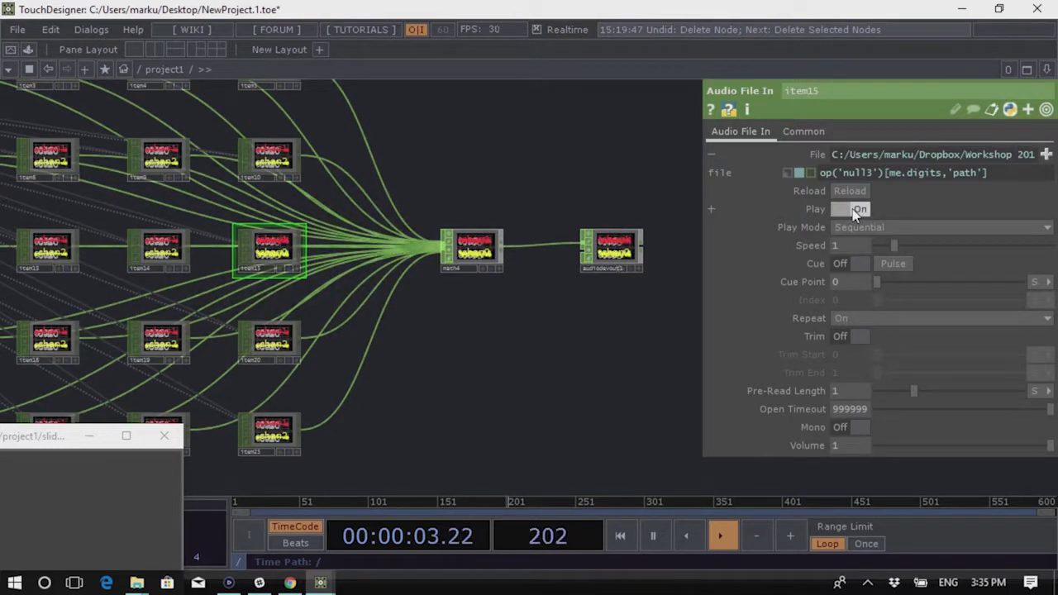
{"action": "left_click", "coordinate": [856, 209]}
{"action": "left_click", "coordinate": [281, 344]}
{"action": "left_click", "coordinate": [855, 210]}
{"action": "left_click", "coordinate": [856, 210]}
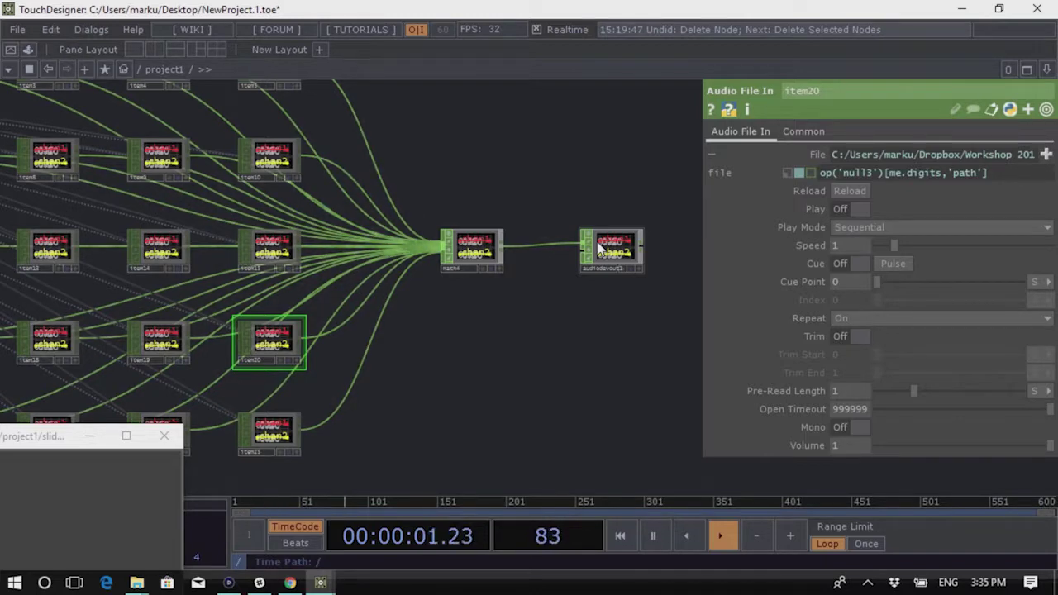
Move audiodevout1 farther from math4 and insert an Audio Dynamics CHOP into the wire between them
{"action": "scroll", "coordinate": [632, 252], "scroll_direction": "up", "scroll_amount": 3}
{"action": "mouse_move", "coordinate": [578, 234]}
{"action": "left_mouse_down"}
{"action": "mouse_move", "coordinate": [537, 233]}
{"action": "mouse_move", "coordinate": [587, 234]}
{"action": "left_mouse_up"}
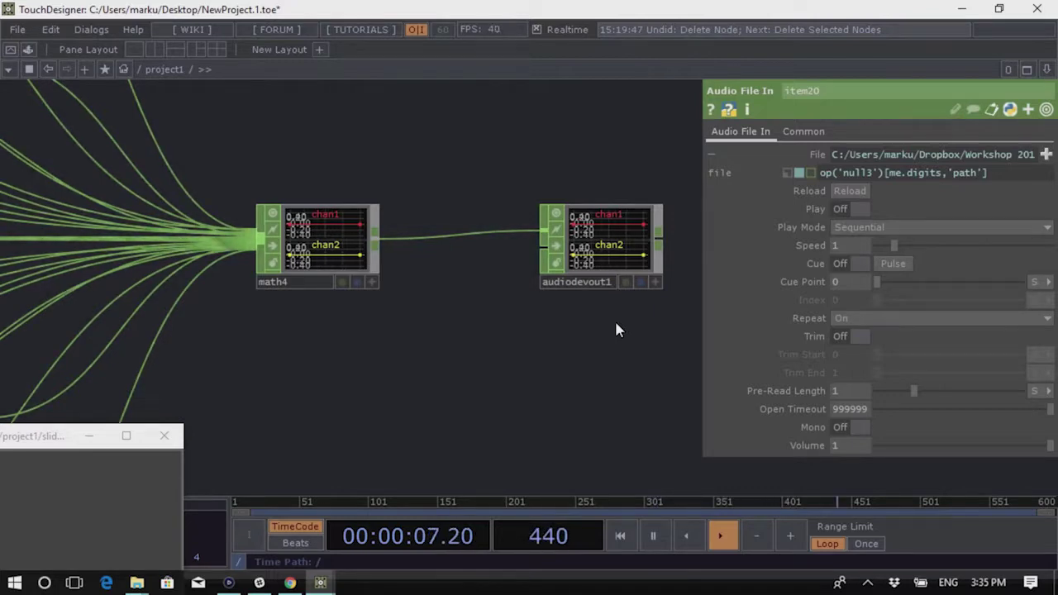
{"action": "scroll", "coordinate": [619, 317], "scroll_direction": "down", "scroll_amount": 4}
{"action": "left_click_drag", "start_coordinate": [619, 317], "coordinate": [503, 300]}
{"action": "scroll", "coordinate": [500, 239], "scroll_direction": "up", "scroll_amount": 3}
{"action": "left_click_drag", "start_coordinate": [500, 240], "coordinate": [614, 258]}
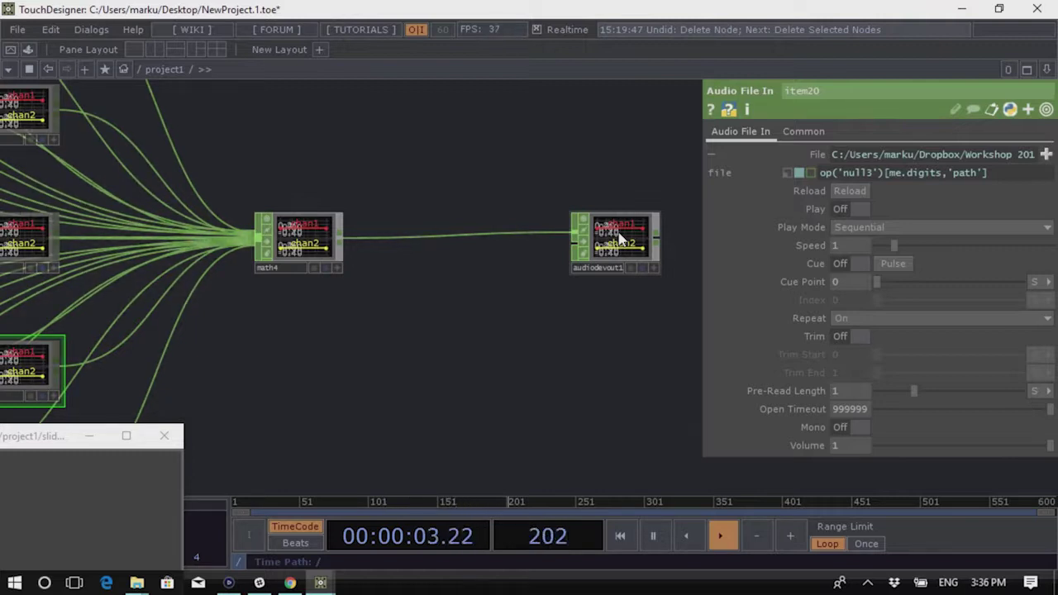
{"action": "right_click", "coordinate": [339, 239]}
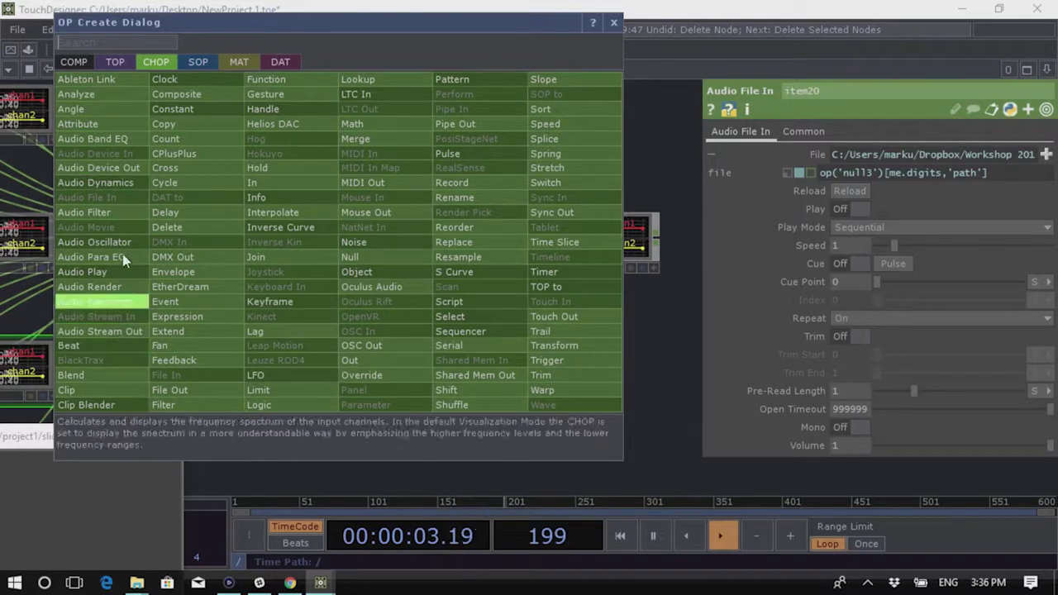
{"action": "left_click", "coordinate": [114, 182]}
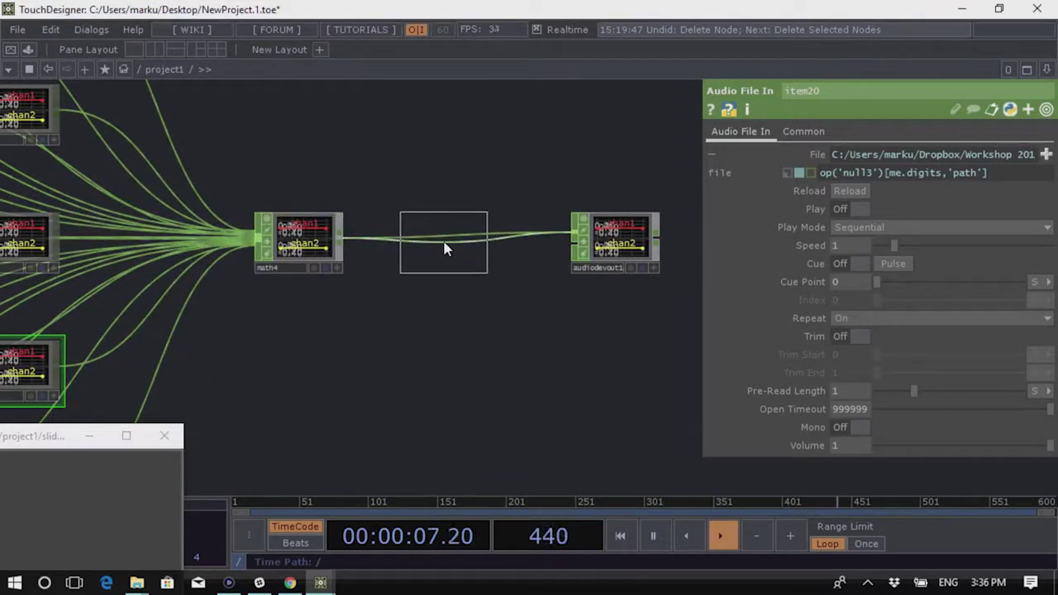
{"action": "left_click", "coordinate": [446, 243]}
{"action": "key", "text": "Tab"}
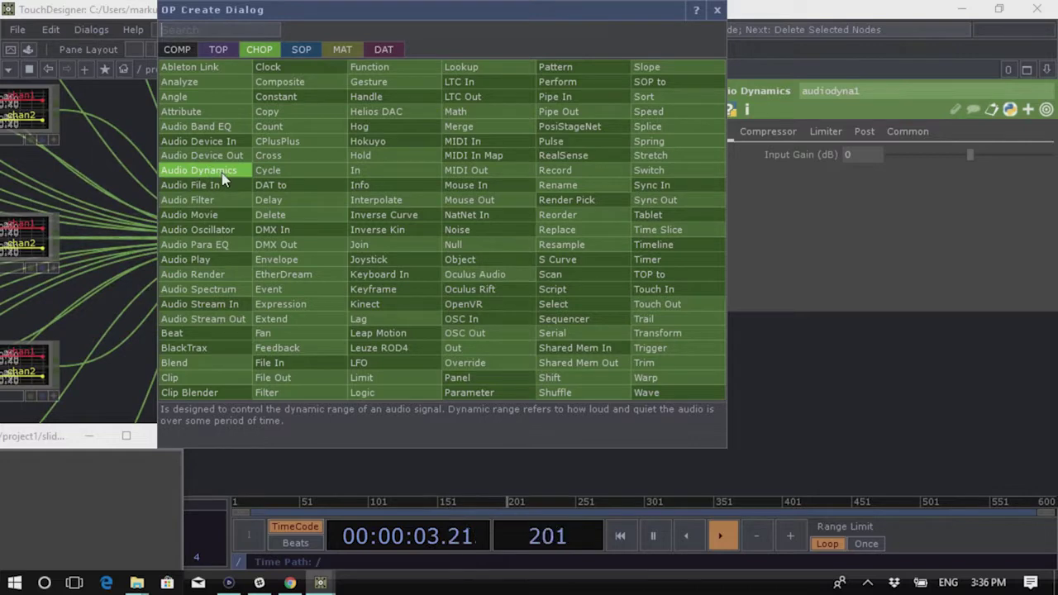
{"action": "left_click", "coordinate": [799, 358]}
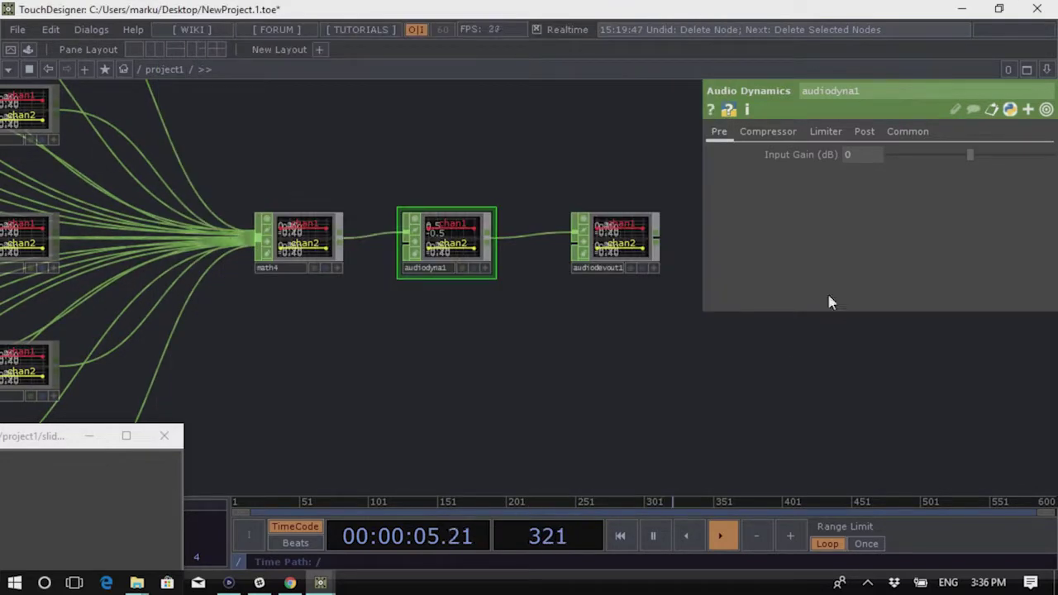
Try the Audio Dynamics CHOP's limiter by switching Enable Limiter on and off
{"action": "left_click", "coordinate": [822, 134]}
{"action": "left_click", "coordinate": [868, 156]}
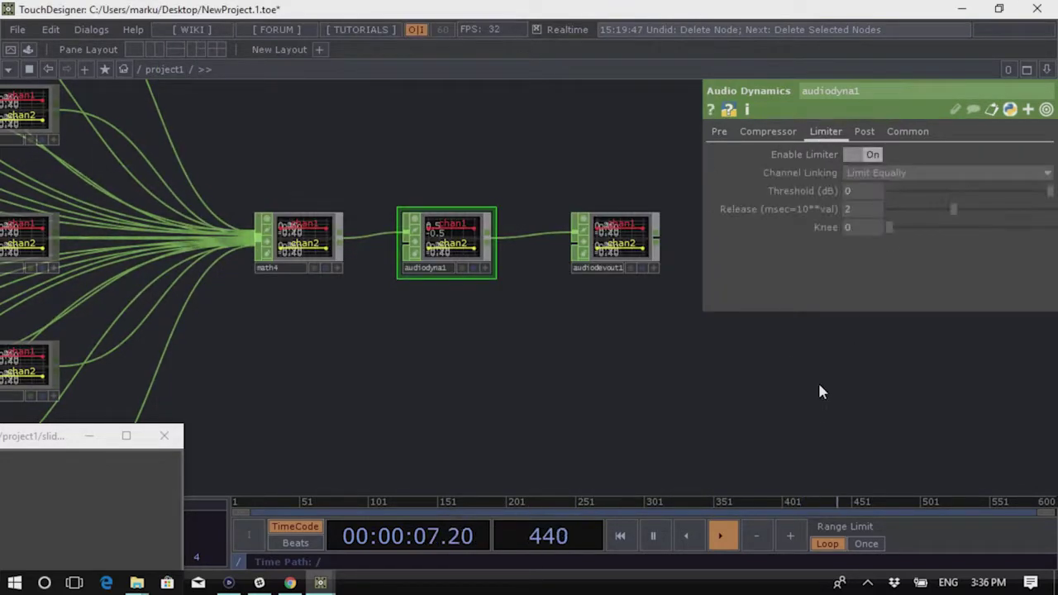
{"action": "left_click", "coordinate": [871, 155]}
{"action": "left_click", "coordinate": [872, 155]}
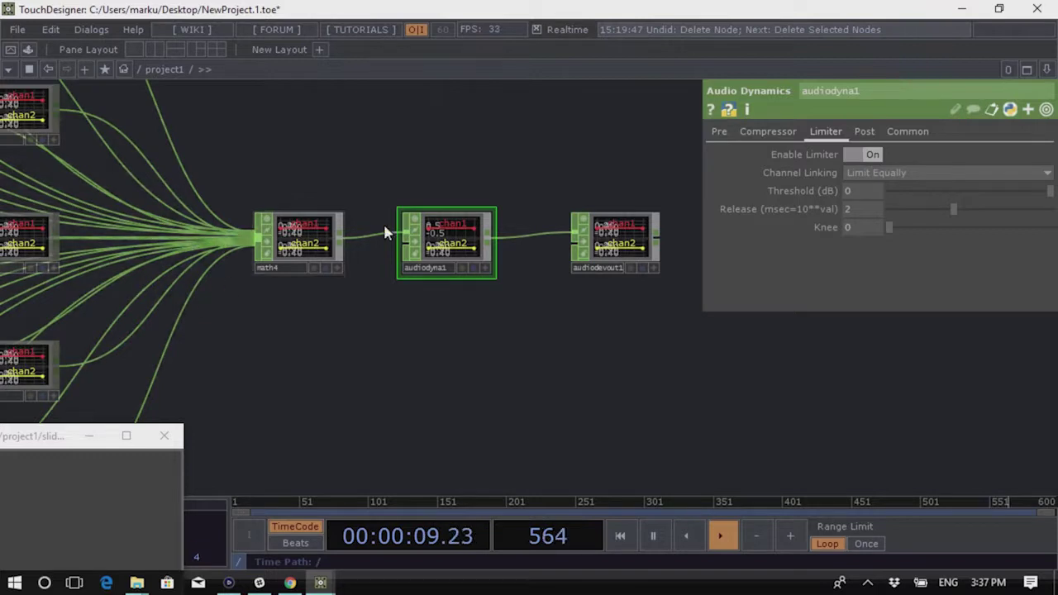
{"action": "left_click", "coordinate": [869, 155]}
Enable both the compressor and the limiter on the Audio Dynamics CHOP
{"action": "left_click", "coordinate": [773, 134]}
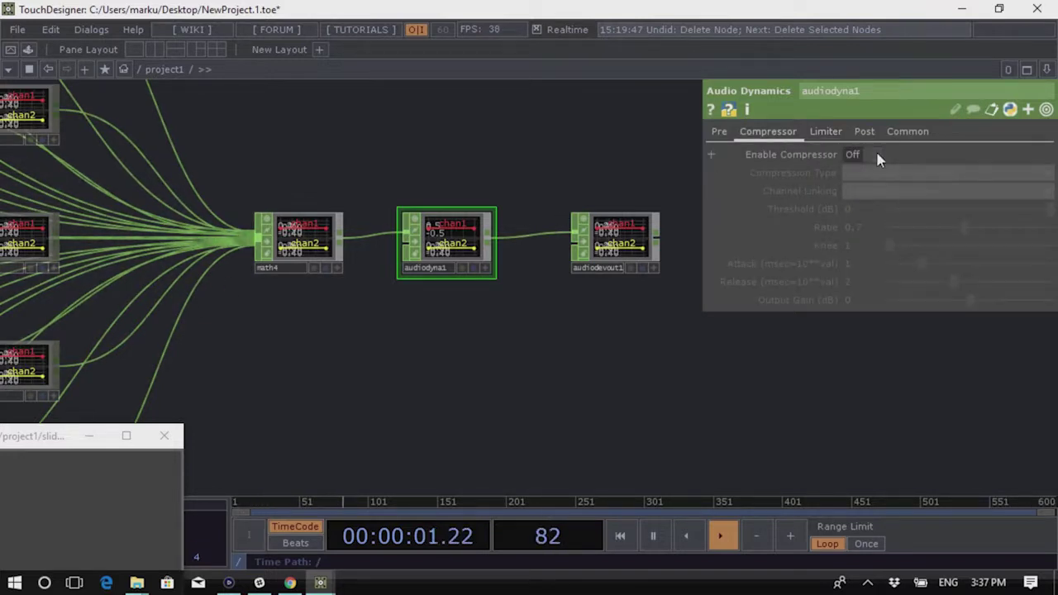
{"action": "left_click", "coordinate": [864, 157]}
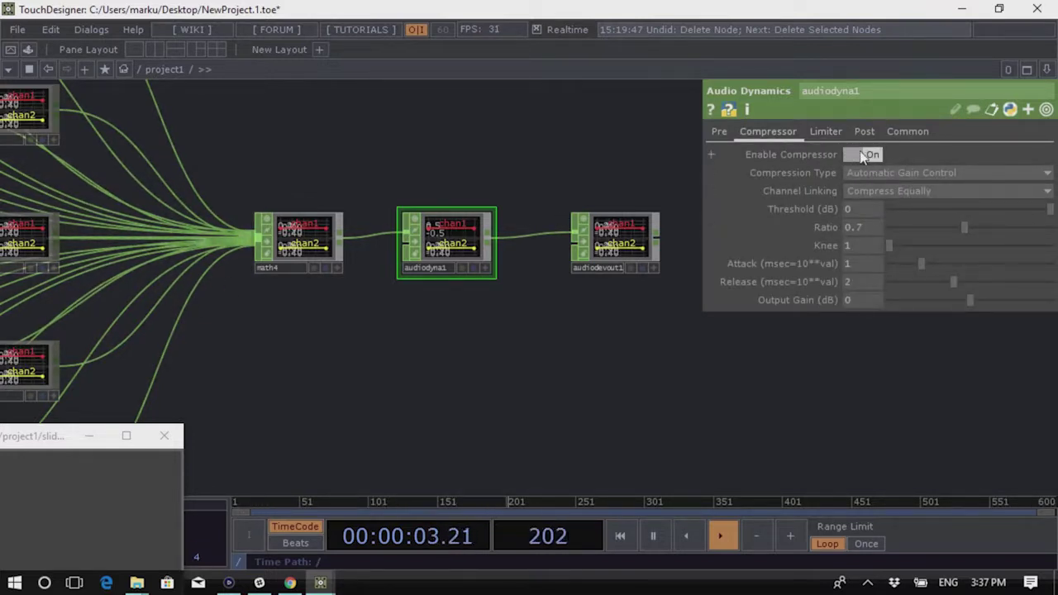
{"action": "left_click", "coordinate": [828, 133]}
{"action": "left_click", "coordinate": [856, 155]}
{"action": "left_click_drag", "start_coordinate": [570, 275], "coordinate": [545, 275]}
{"action": "scroll", "coordinate": [578, 347], "scroll_direction": "down", "scroll_amount": 6}
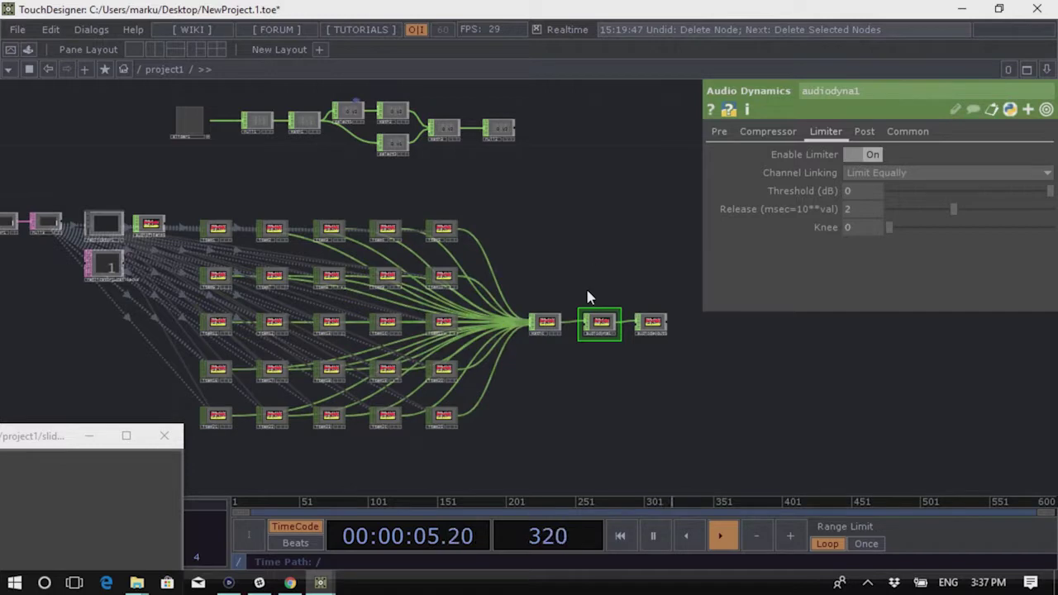
Look over the audio output chain and try slider1 by moving its handle to feed values into the connected CHOPs
{"action": "scroll", "coordinate": [590, 298], "scroll_direction": "up", "scroll_amount": 5}
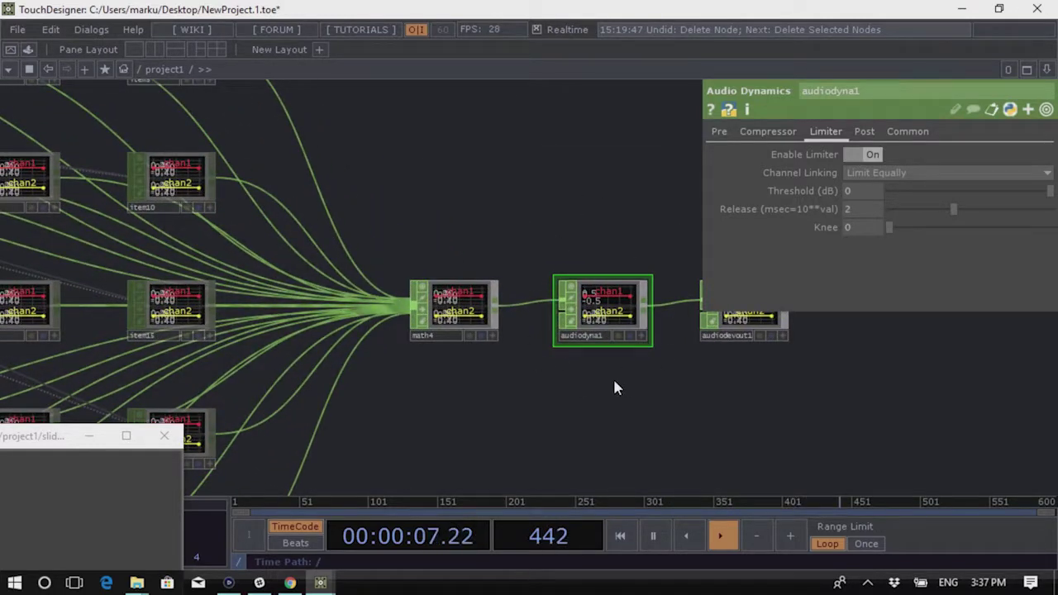
{"action": "left_click_drag", "start_coordinate": [614, 385], "coordinate": [559, 389]}
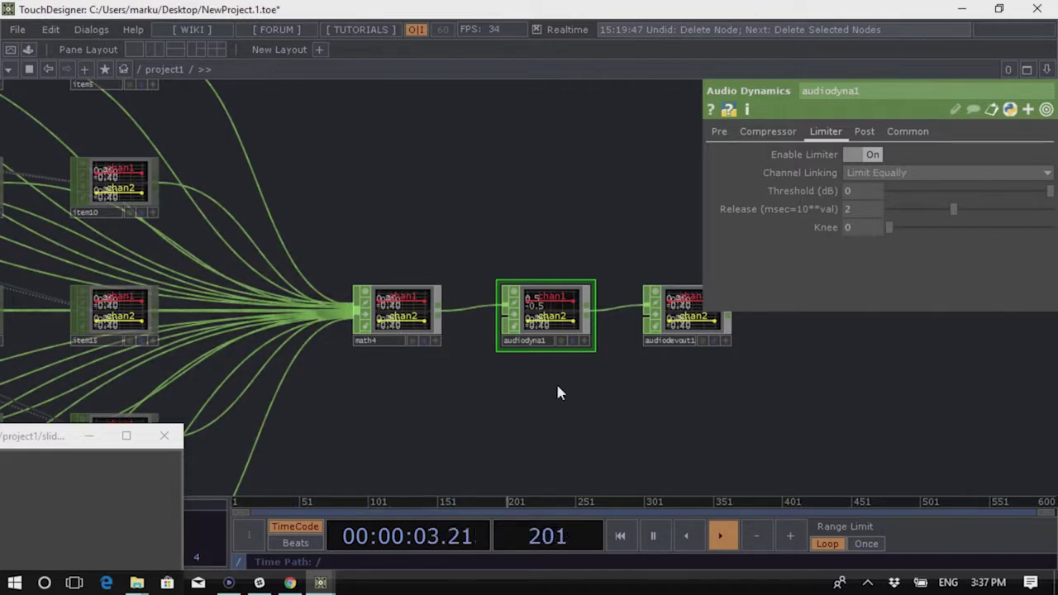
{"action": "scroll", "coordinate": [570, 395], "scroll_direction": "down", "scroll_amount": 4}
{"action": "left_click_drag", "start_coordinate": [497, 214], "coordinate": [566, 217]}
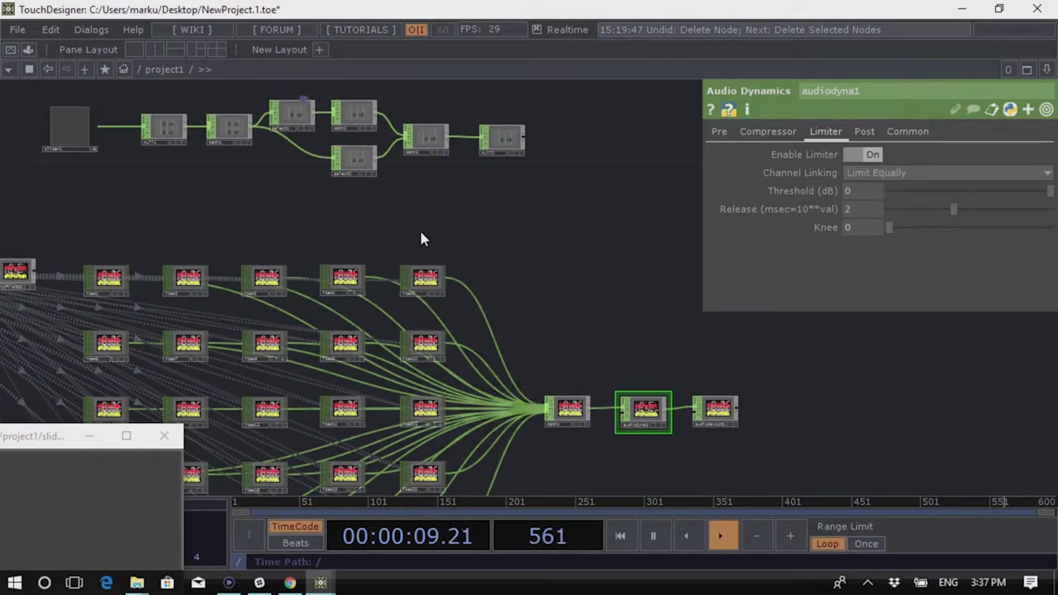
{"action": "mouse_move", "coordinate": [76, 124]}
{"action": "left_mouse_down"}
{"action": "mouse_move", "coordinate": [83, 113]}
{"action": "mouse_move", "coordinate": [67, 118]}
{"action": "left_mouse_up"}
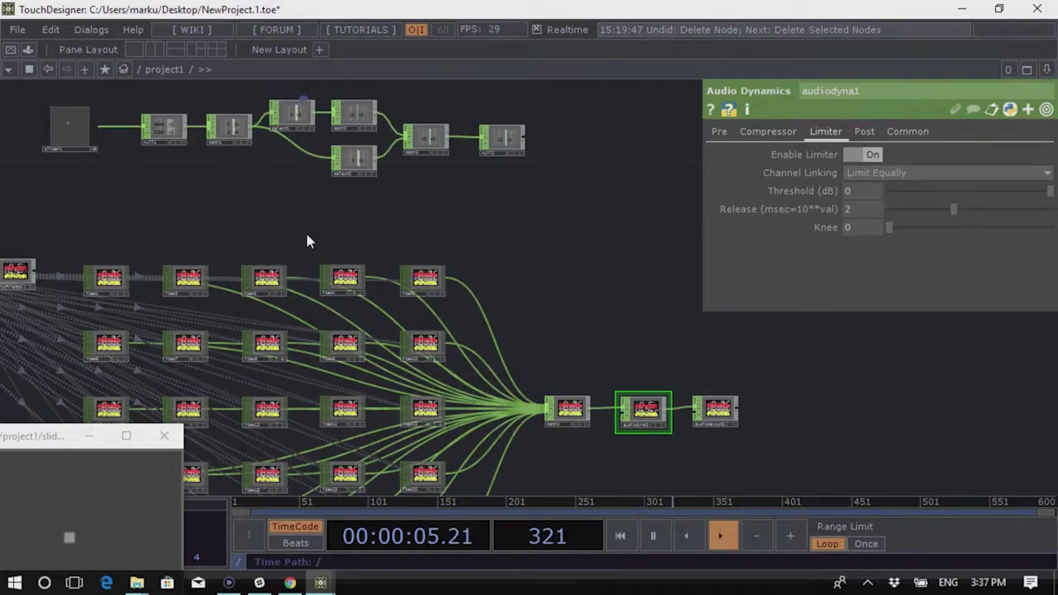
{"action": "scroll", "coordinate": [489, 283], "scroll_direction": "up", "scroll_amount": 5}
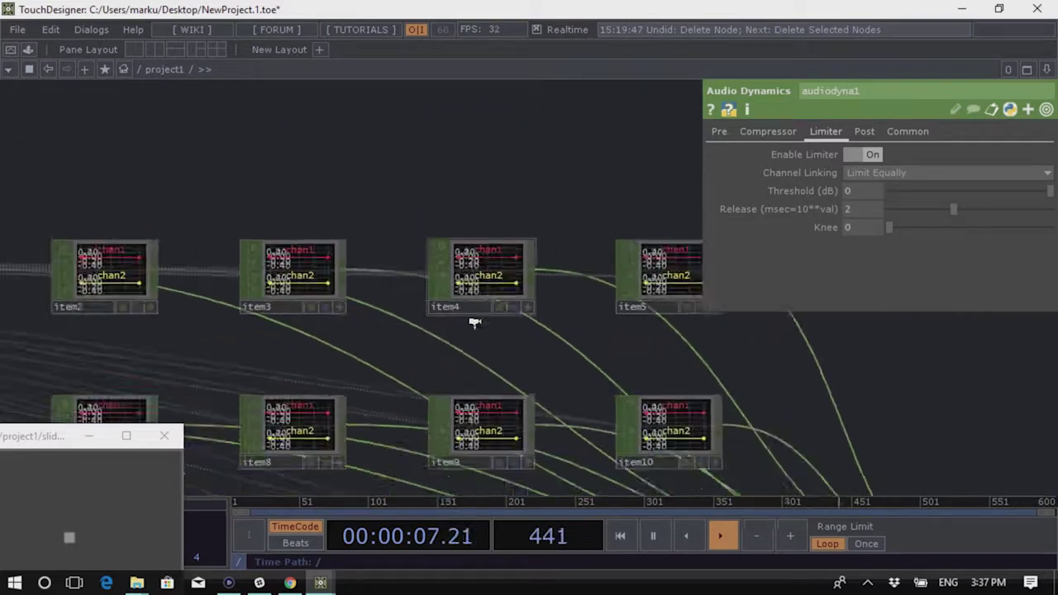
{"action": "scroll", "coordinate": [474, 322], "scroll_direction": "down", "scroll_amount": 5}
{"action": "scroll", "coordinate": [318, 209], "scroll_direction": "up", "scroll_amount": 5}
{"action": "left_click_drag", "start_coordinate": [318, 209], "coordinate": [318, 266]}
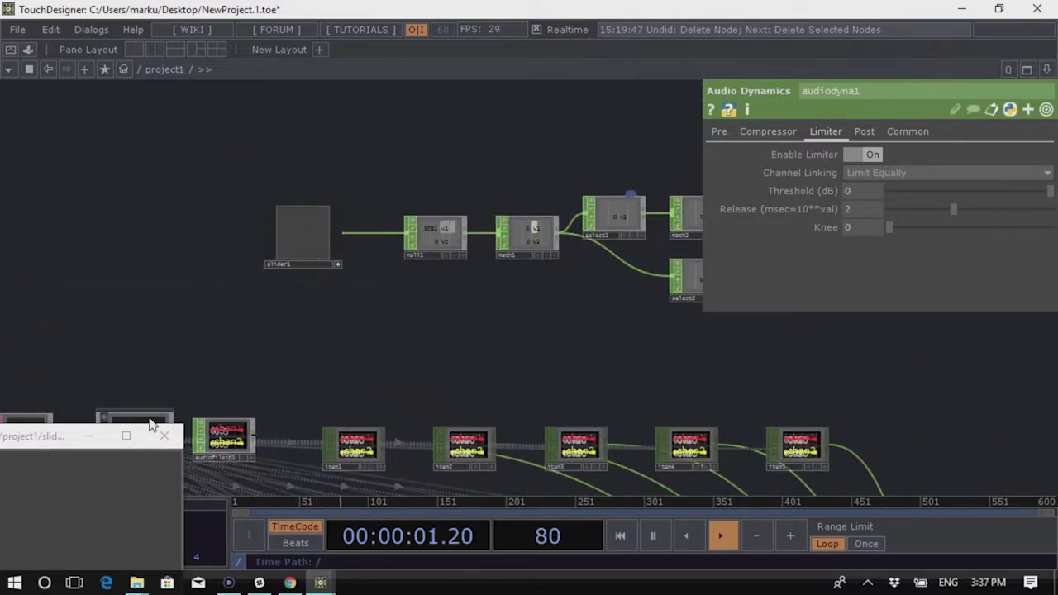
Move the floating slider window off the timeline and shift its handle to check the cell number at null2
{"action": "left_click_drag", "start_coordinate": [54, 437], "coordinate": [156, 106]}
{"action": "left_click_drag", "start_coordinate": [134, 214], "coordinate": [201, 276]}
{"action": "left_click_drag", "start_coordinate": [600, 384], "coordinate": [435, 500]}
{"action": "scroll", "coordinate": [698, 411], "scroll_direction": "up", "scroll_amount": 3}
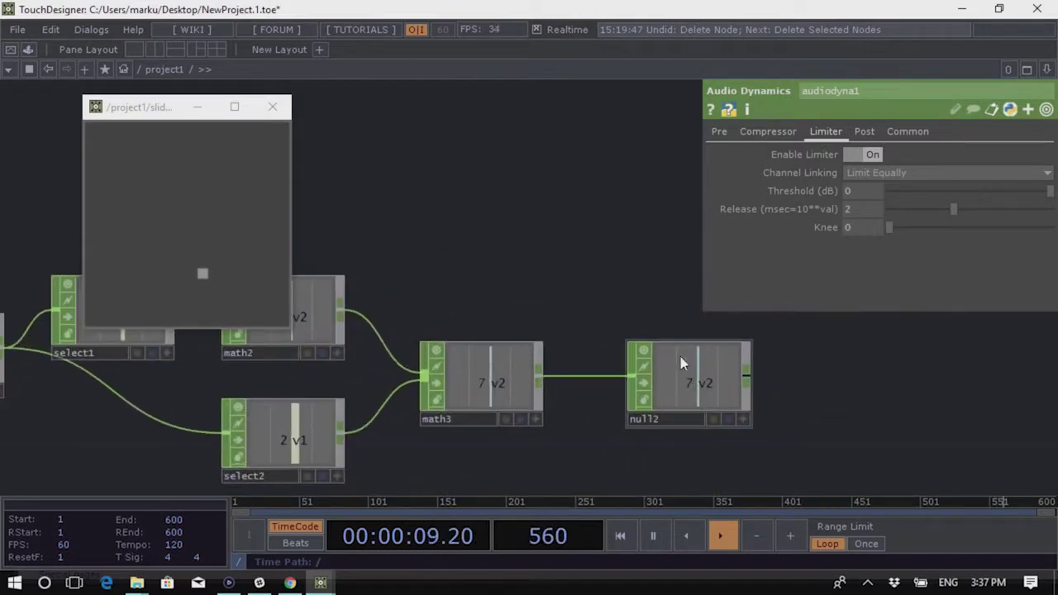
Select the item5 replicant and review its Audio File In parameters, including Play and Volume
{"action": "scroll", "coordinate": [682, 364], "scroll_direction": "down", "scroll_amount": 3}
{"action": "scroll", "coordinate": [653, 305], "scroll_direction": "down", "scroll_amount": 4}
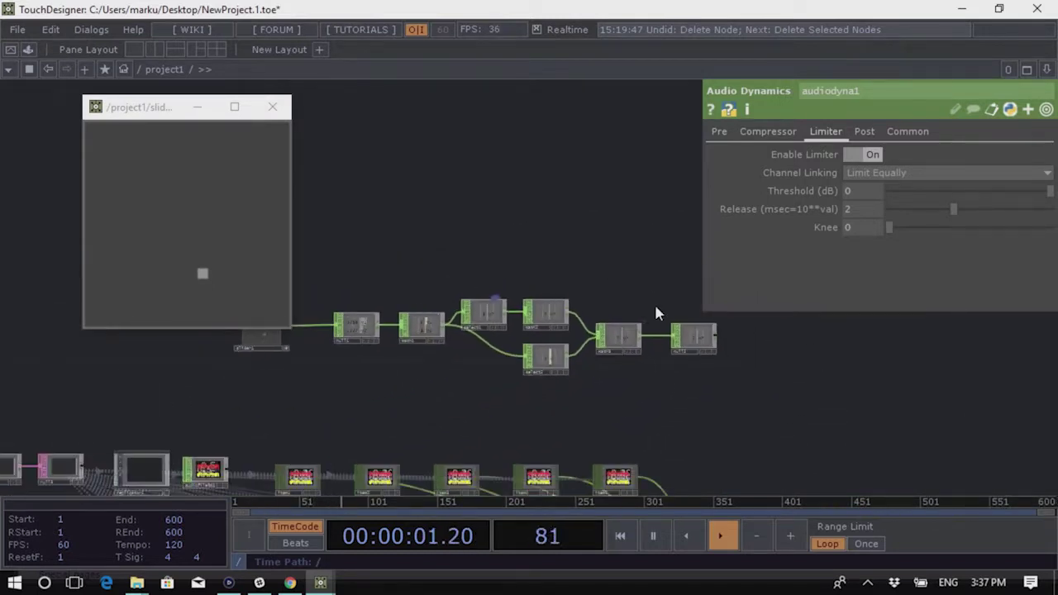
{"action": "scroll", "coordinate": [641, 403], "scroll_direction": "up", "scroll_amount": 2}
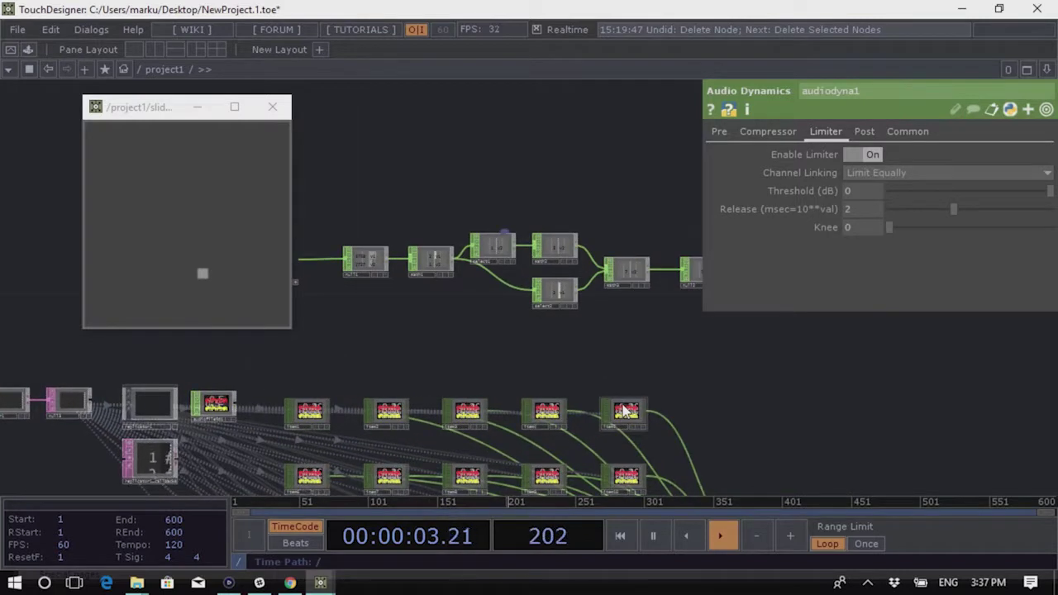
{"action": "left_click", "coordinate": [626, 413]}
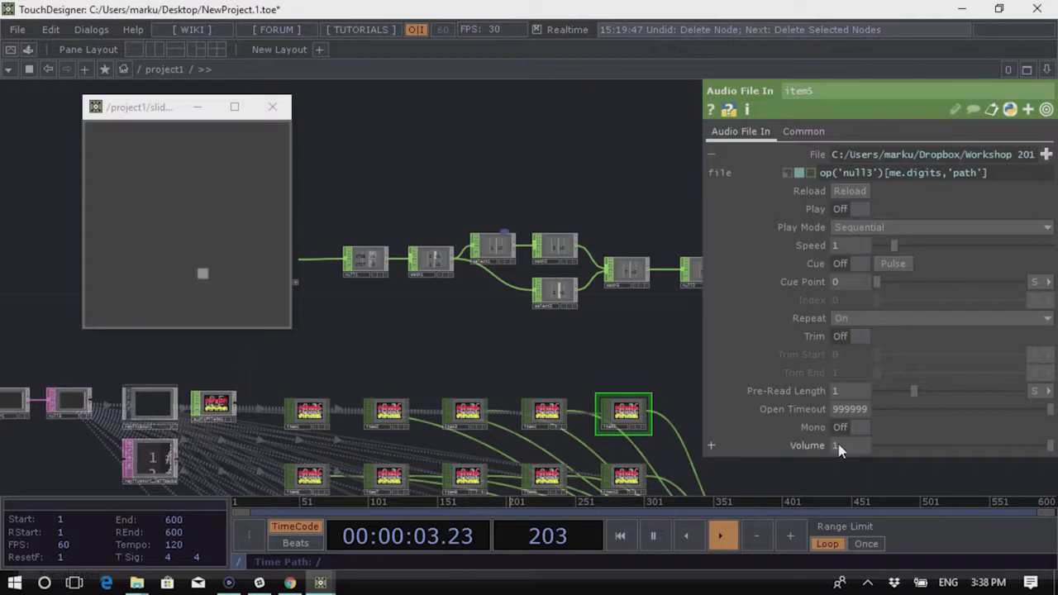
Examine the math3 and null2 CHOPs that carry the slider's grid-cell number
{"action": "left_click_drag", "start_coordinate": [595, 350], "coordinate": [533, 346]}
{"action": "scroll", "coordinate": [546, 355], "scroll_direction": "up", "scroll_amount": 3}
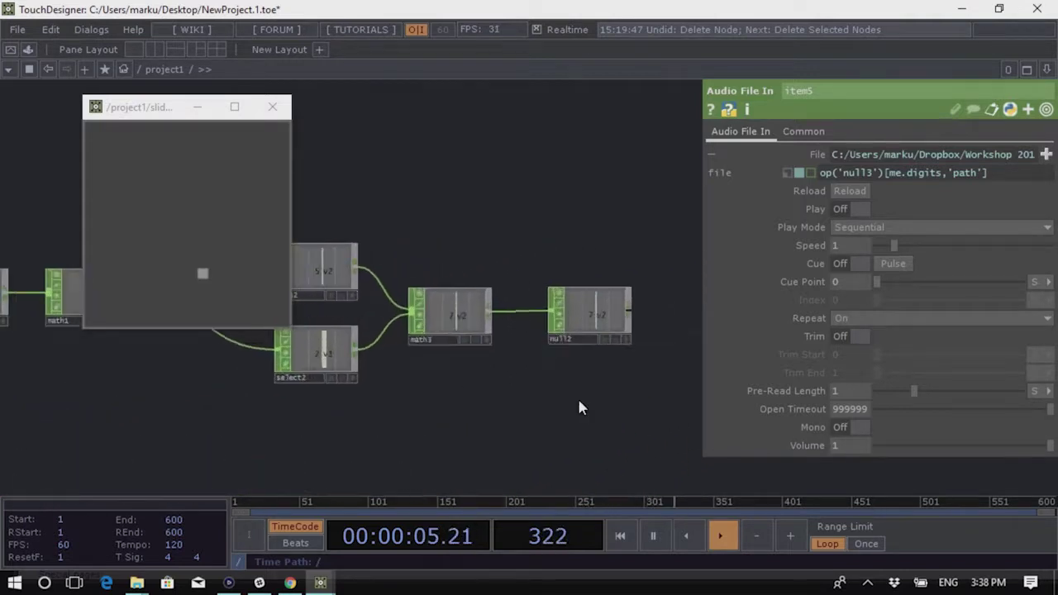
{"action": "scroll", "coordinate": [564, 371], "scroll_direction": "down", "scroll_amount": 1}
{"action": "scroll", "coordinate": [555, 367], "scroll_direction": "up", "scroll_amount": 3}
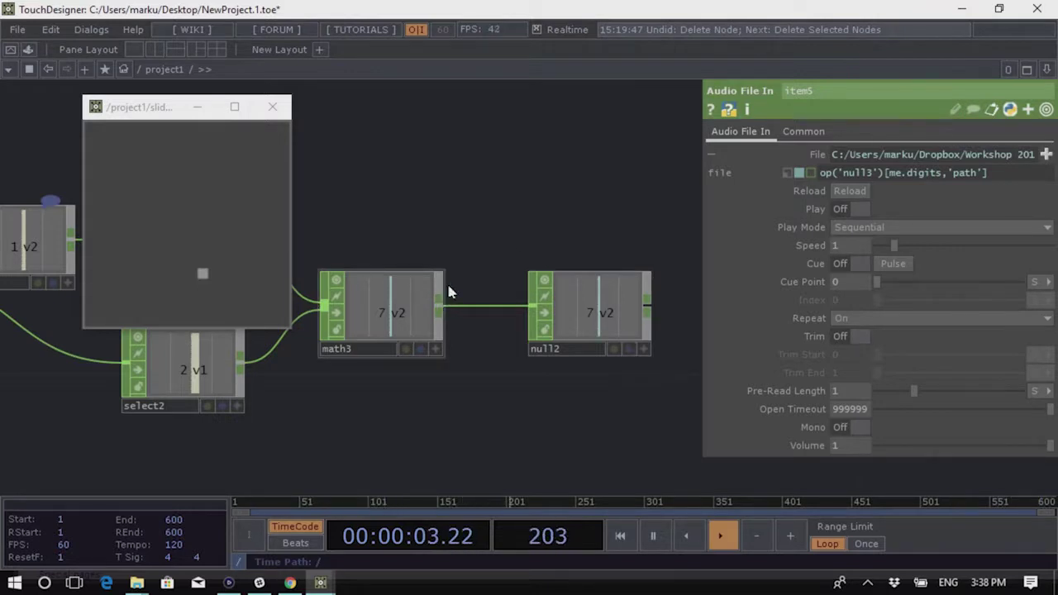
{"action": "scroll", "coordinate": [449, 290], "scroll_direction": "down", "scroll_amount": 2}
{"action": "left_click_drag", "start_coordinate": [618, 385], "coordinate": [492, 380]}
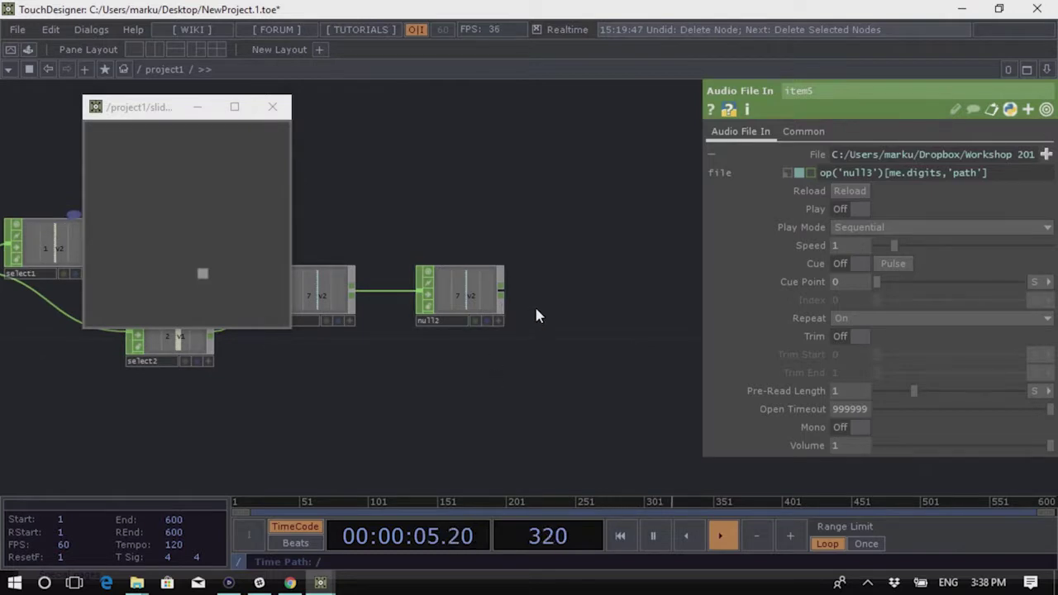
{"action": "scroll", "coordinate": [537, 308], "scroll_direction": "up", "scroll_amount": 3}
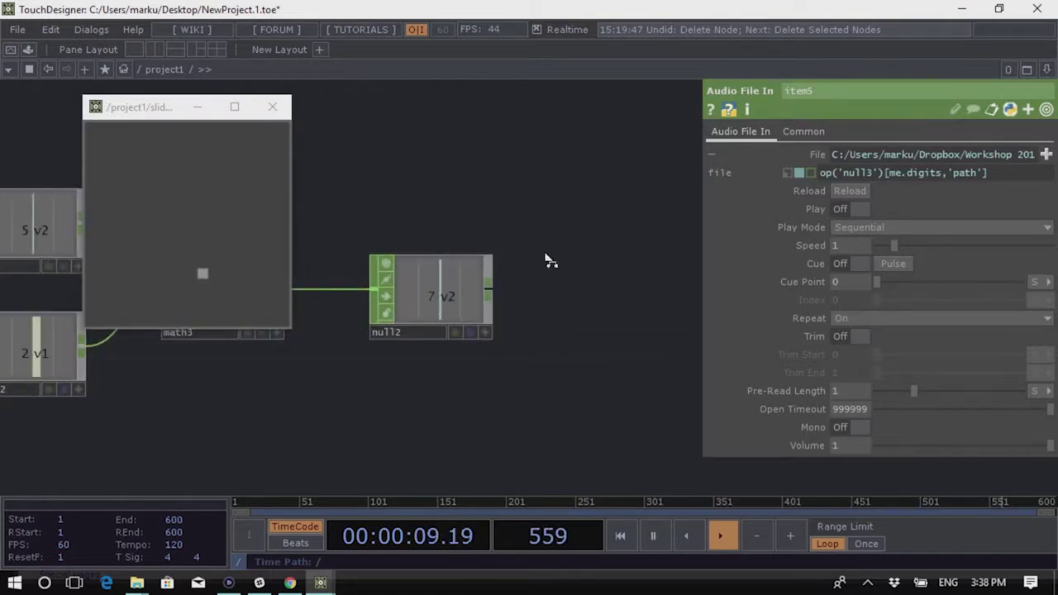
{"action": "scroll", "coordinate": [578, 310], "scroll_direction": "down", "scroll_amount": 5}
{"action": "scroll", "coordinate": [553, 302], "scroll_direction": "up", "scroll_amount": 5}
Move the floating slider window clear of the slider's CHOP chain
{"action": "left_click_drag", "start_coordinate": [583, 265], "coordinate": [682, 371]}
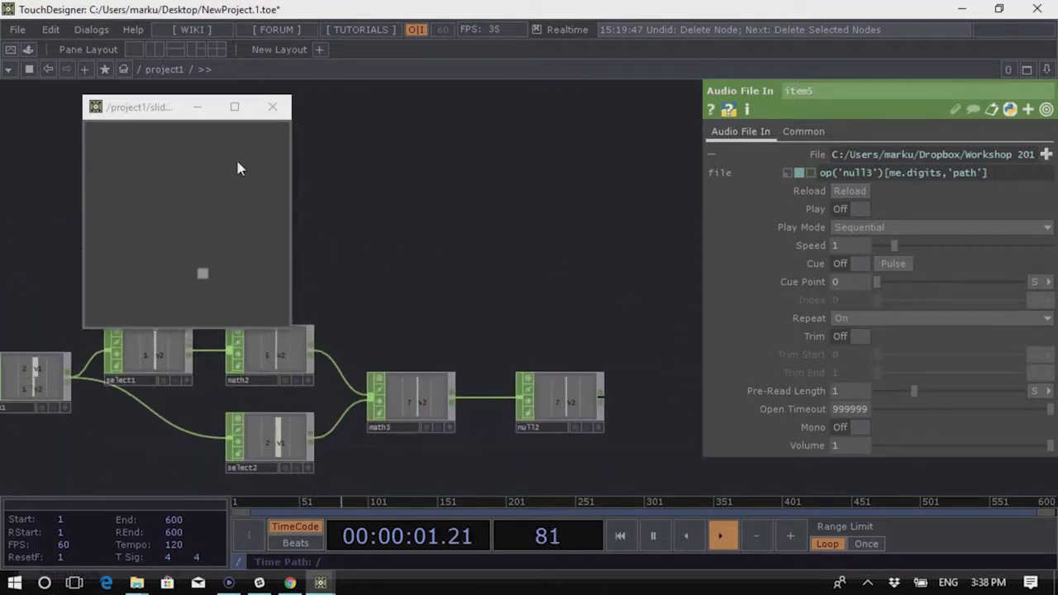
{"action": "left_click_drag", "start_coordinate": [136, 101], "coordinate": [53, 8]}
{"action": "left_click_drag", "start_coordinate": [320, 201], "coordinate": [379, 203]}
Add a Fan CHOP to null2's output and try it by moving the slider handle to its left edge
{"action": "key", "text": "shift+h"}
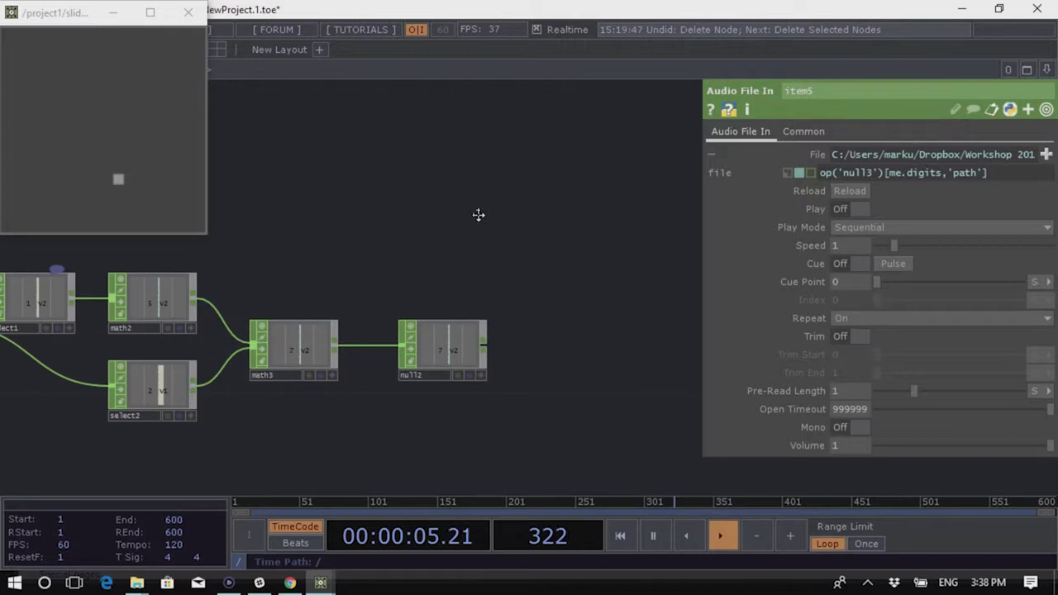
{"action": "left_click", "coordinate": [355, 314]}
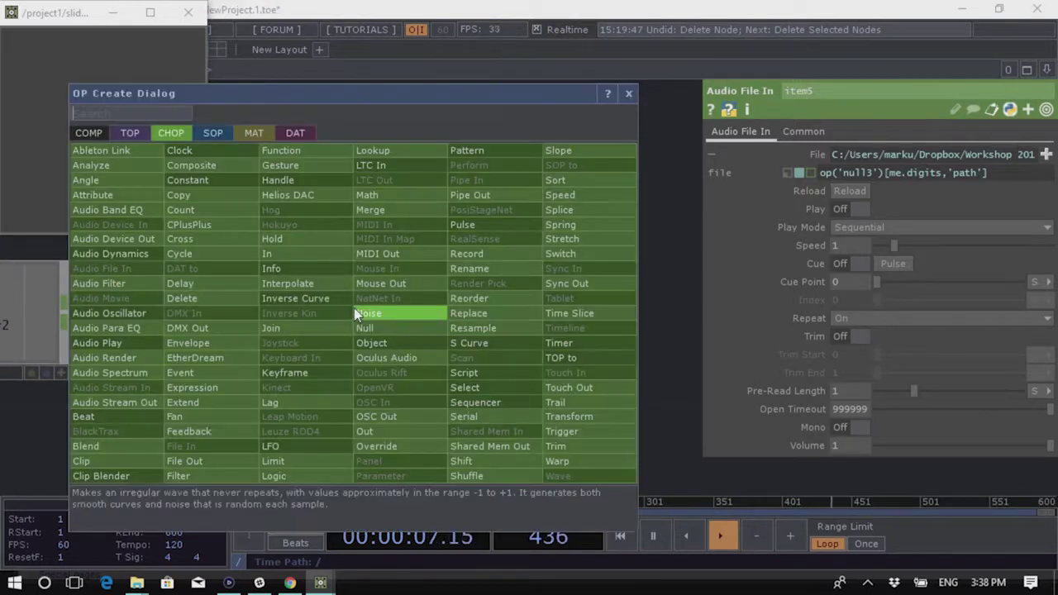
{"action": "type", "text": "fa"}
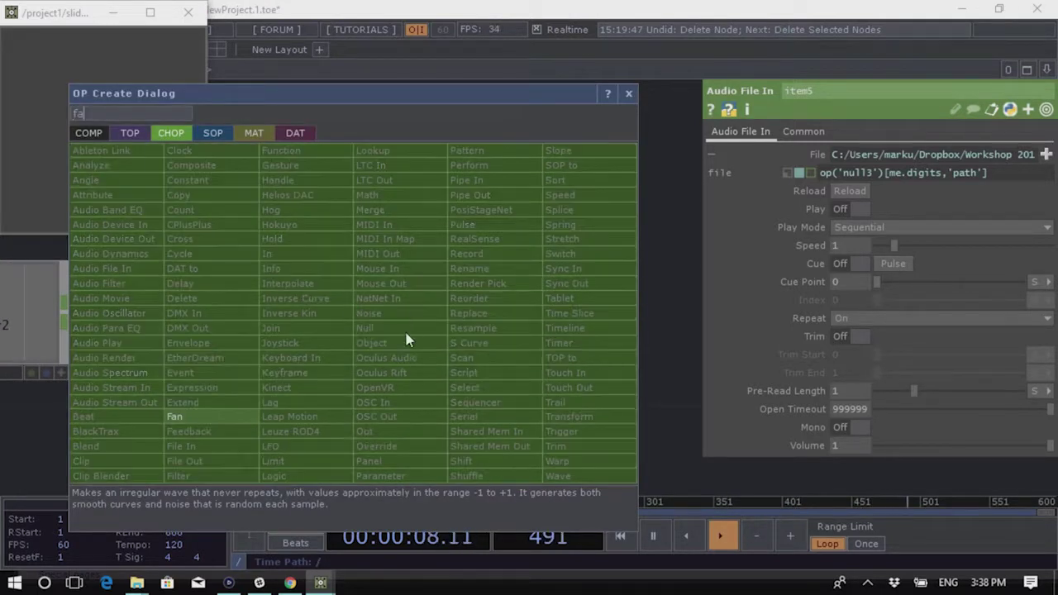
{"action": "left_click", "coordinate": [196, 421]}
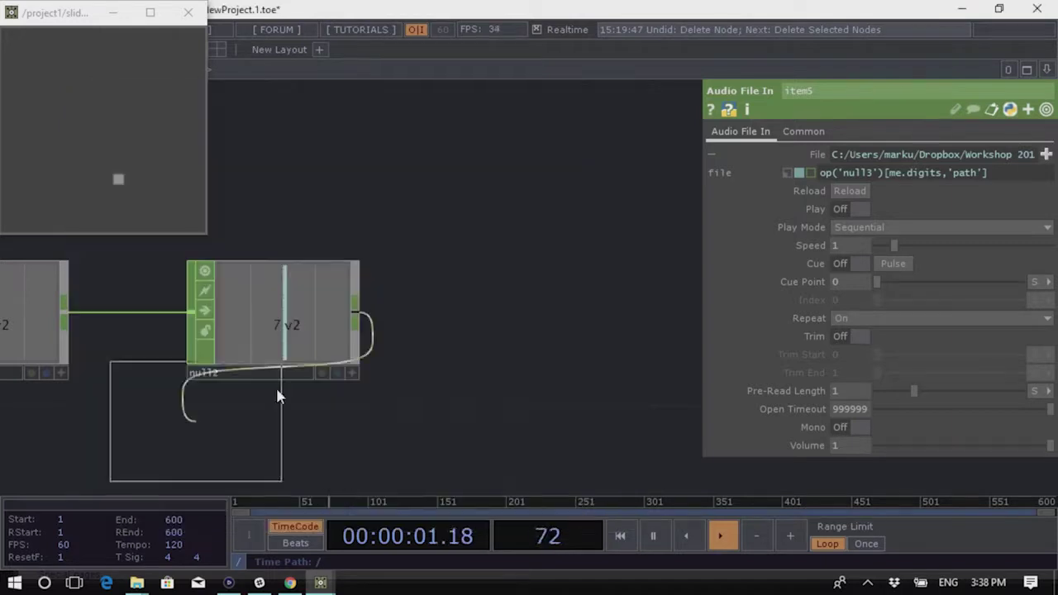
{"action": "left_click", "coordinate": [520, 317]}
{"action": "left_click_drag", "start_coordinate": [626, 440], "coordinate": [606, 353]}
{"action": "left_click_drag", "start_coordinate": [126, 176], "coordinate": [2, 175]}
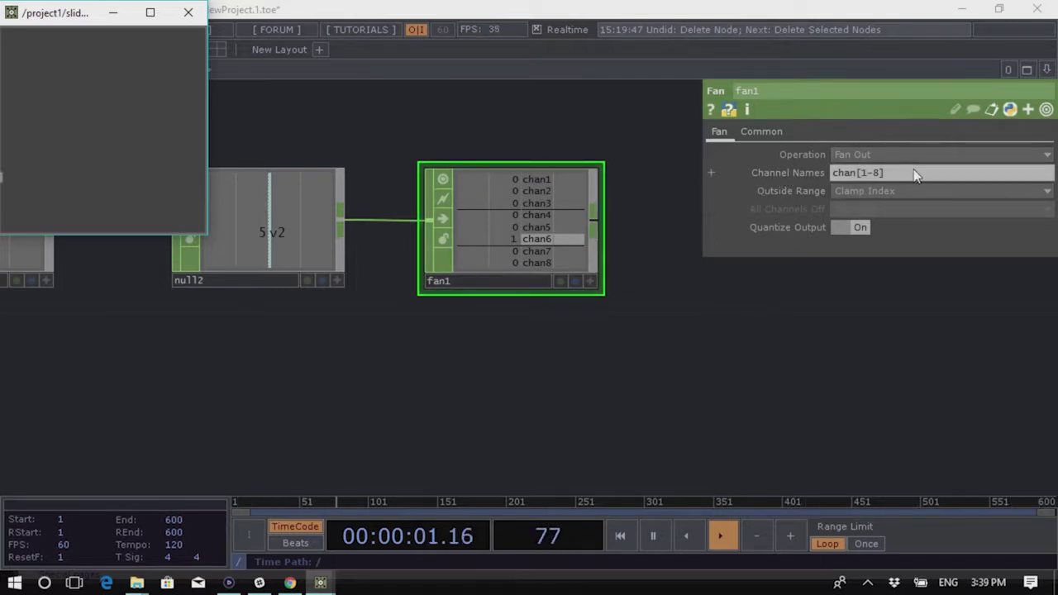
Set the Channel Names of fan1 to chan[1-25]
{"action": "left_click", "coordinate": [835, 180]}
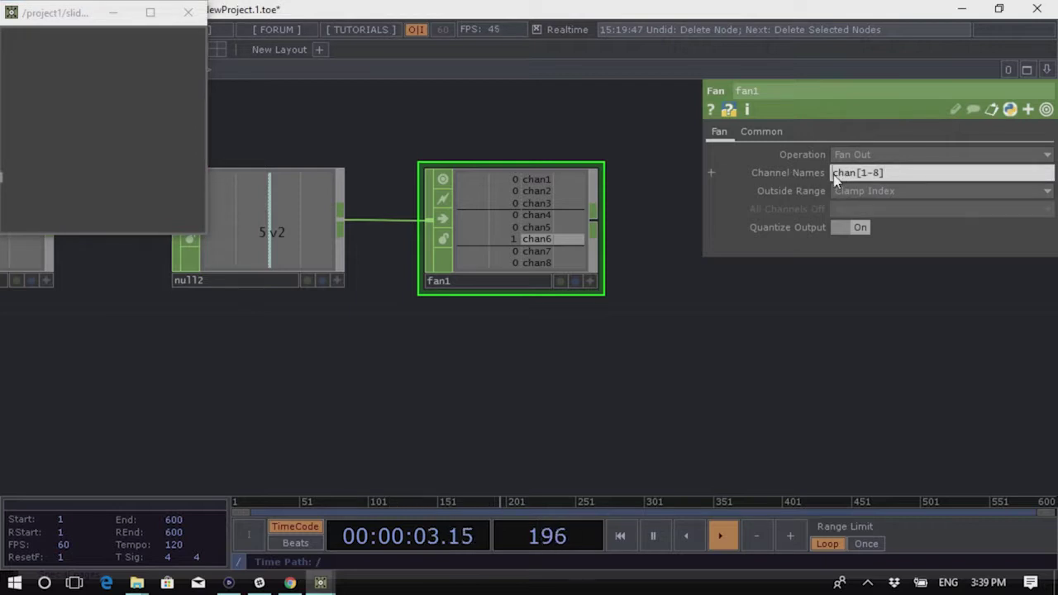
{"action": "left_click_drag", "start_coordinate": [831, 176], "coordinate": [883, 180]}
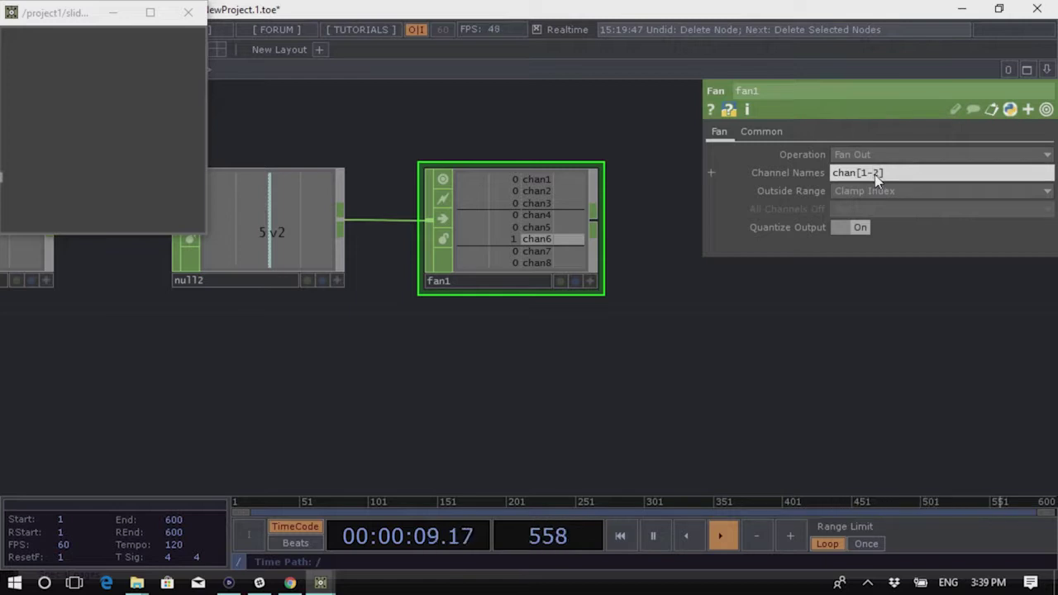
{"action": "type", "text": "25"}
{"action": "key", "text": "Return"}
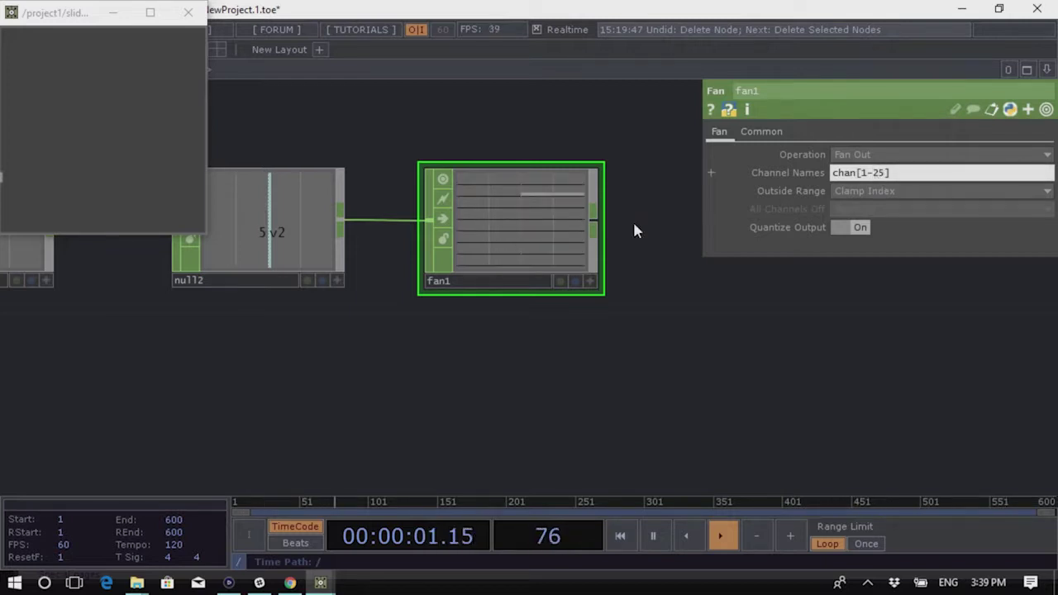
Move the slider handle to near the pad's centre while checking which fan1 channel switches on
{"action": "scroll", "coordinate": [581, 180], "scroll_direction": "up", "scroll_amount": 3}
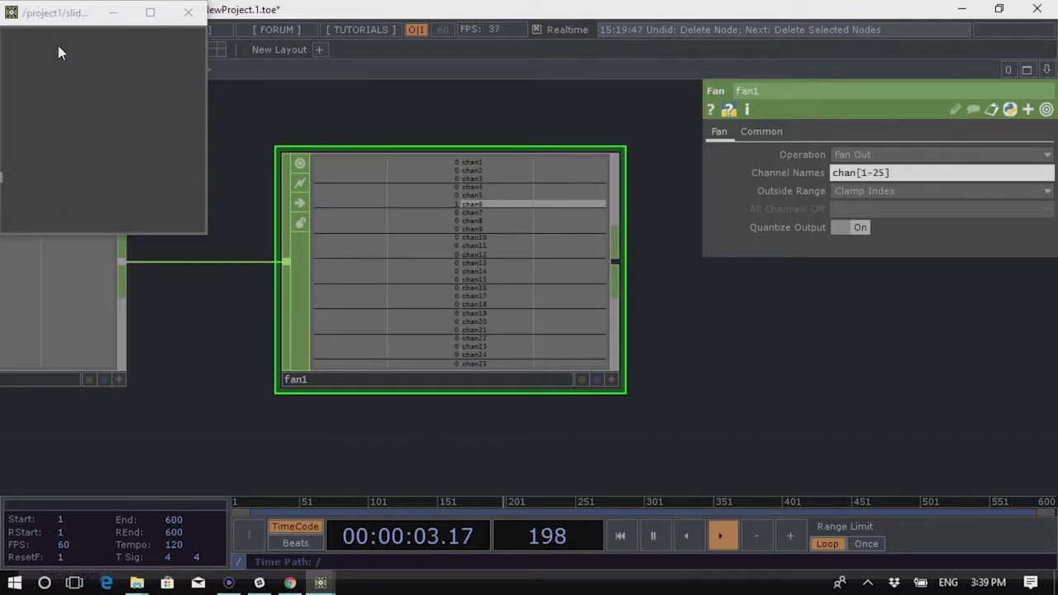
{"action": "left_click", "coordinate": [4, 179]}
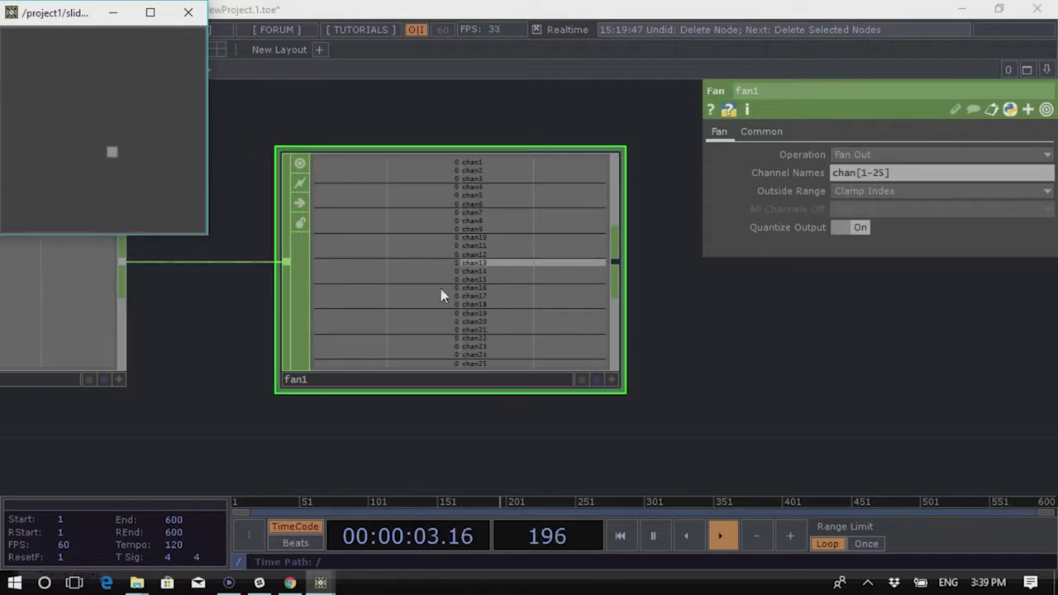
{"action": "scroll", "coordinate": [500, 296], "scroll_direction": "down", "scroll_amount": 3}
{"action": "scroll", "coordinate": [578, 338], "scroll_direction": "down", "scroll_amount": 2}
{"action": "scroll", "coordinate": [581, 294], "scroll_direction": "up", "scroll_amount": 5}
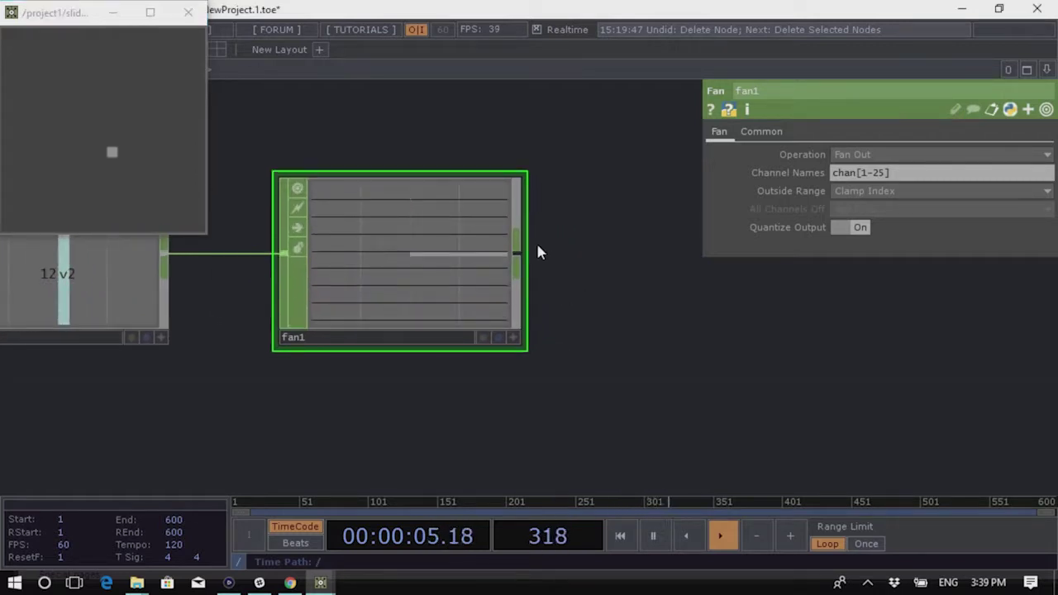
{"action": "scroll", "coordinate": [459, 264], "scroll_direction": "up", "scroll_amount": 2}
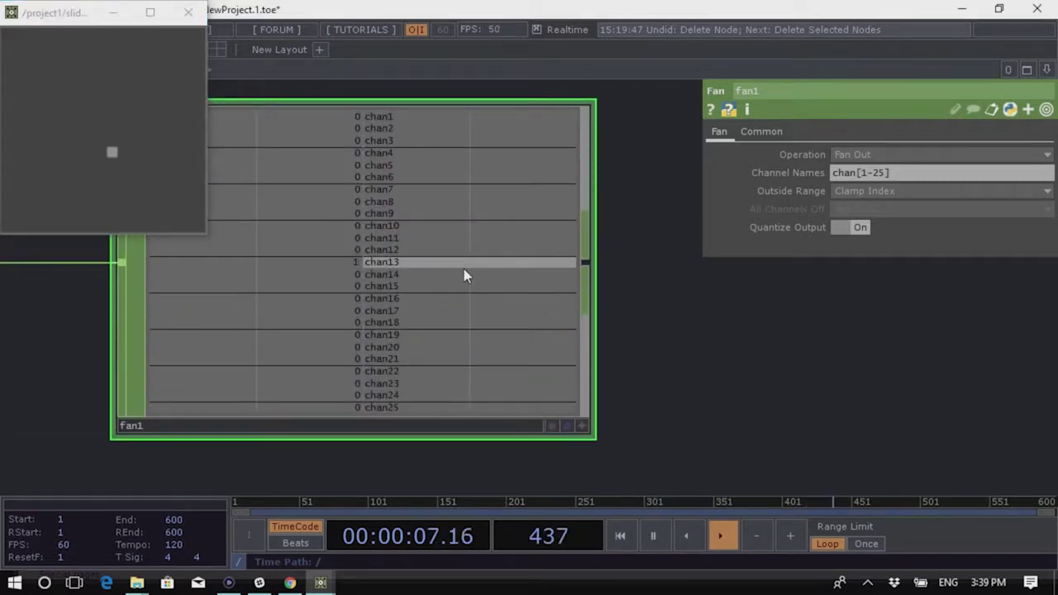
Review the parameters of the audiodevout1 and audiodyna1 CHOPs in the audio output chain
{"action": "scroll", "coordinate": [614, 236], "scroll_direction": "down", "scroll_amount": 5}
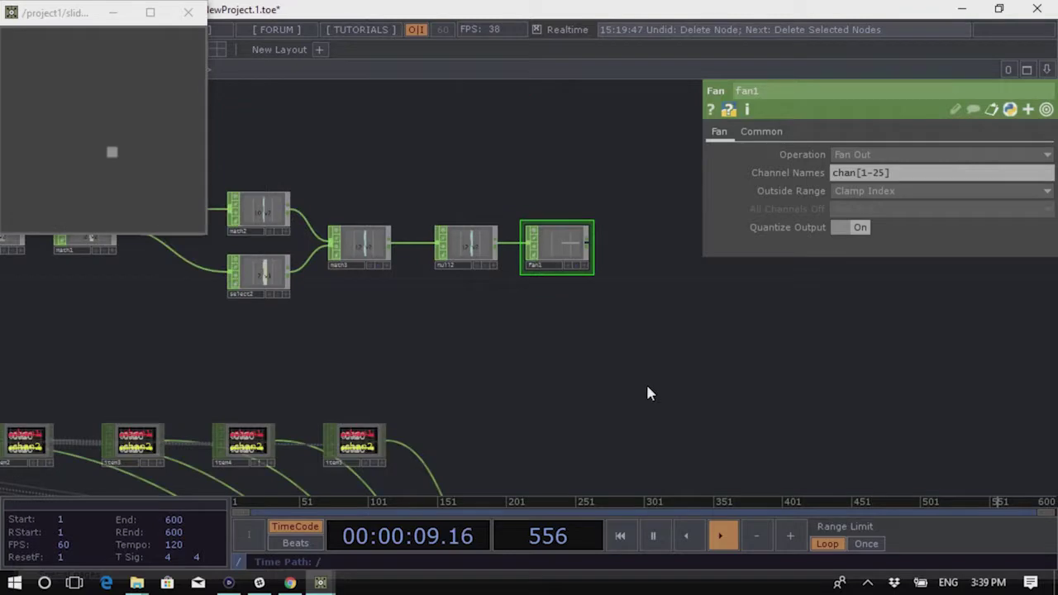
{"action": "scroll", "coordinate": [578, 278], "scroll_direction": "up", "scroll_amount": 6}
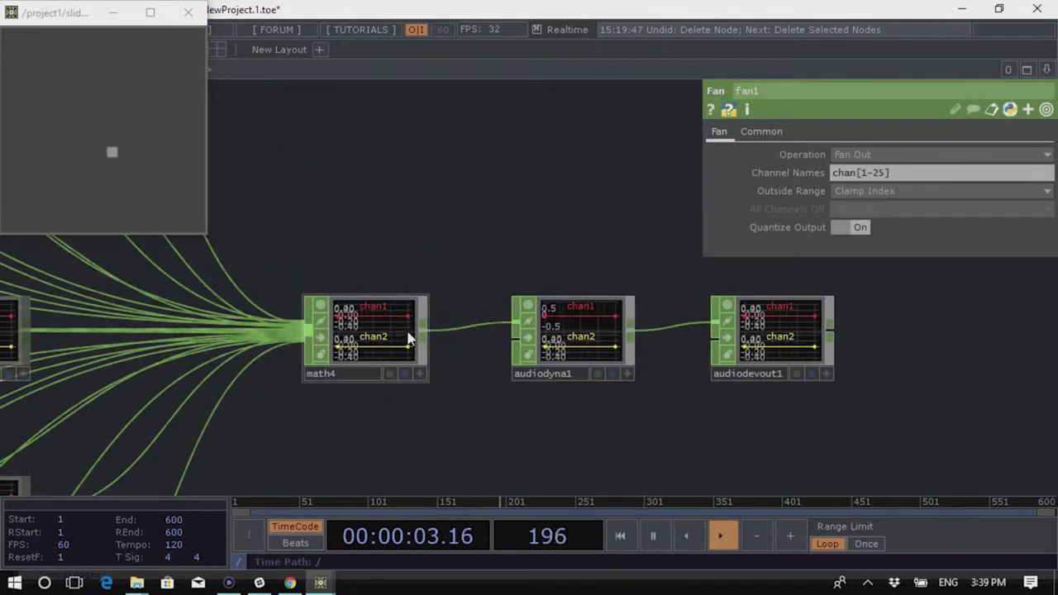
{"action": "left_click", "coordinate": [754, 322]}
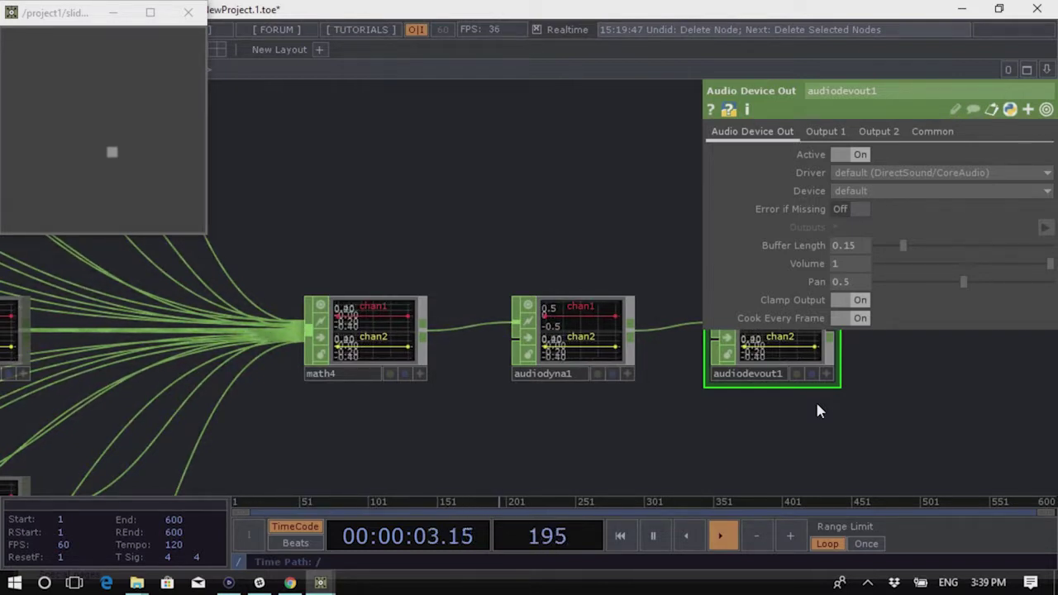
{"action": "left_click", "coordinate": [615, 343]}
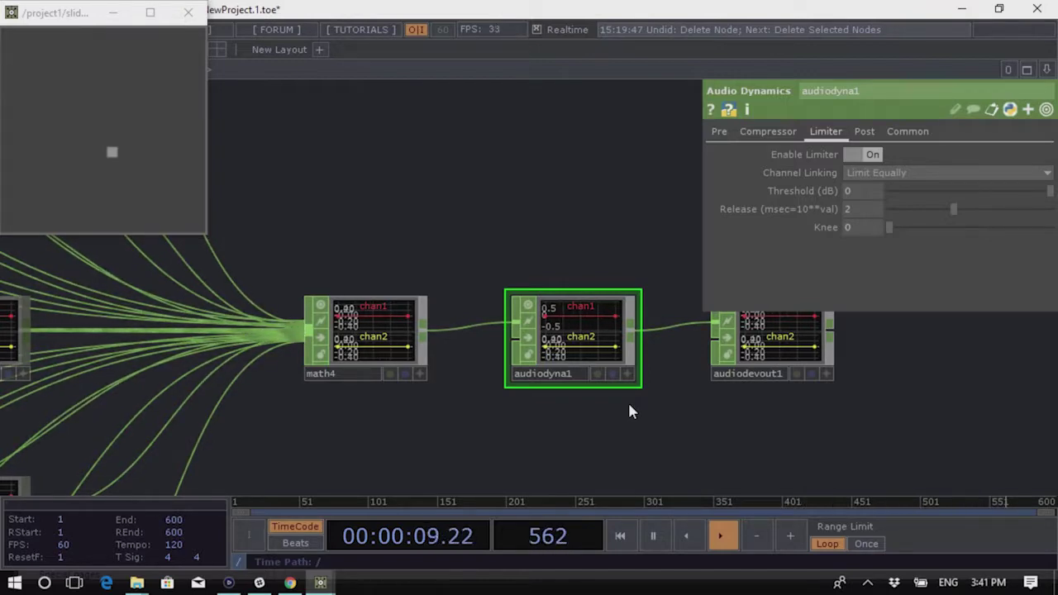
Examine the fan1 channel list for the one that matches the slider's current cell
{"action": "scroll", "coordinate": [603, 388], "scroll_direction": "down", "scroll_amount": 5}
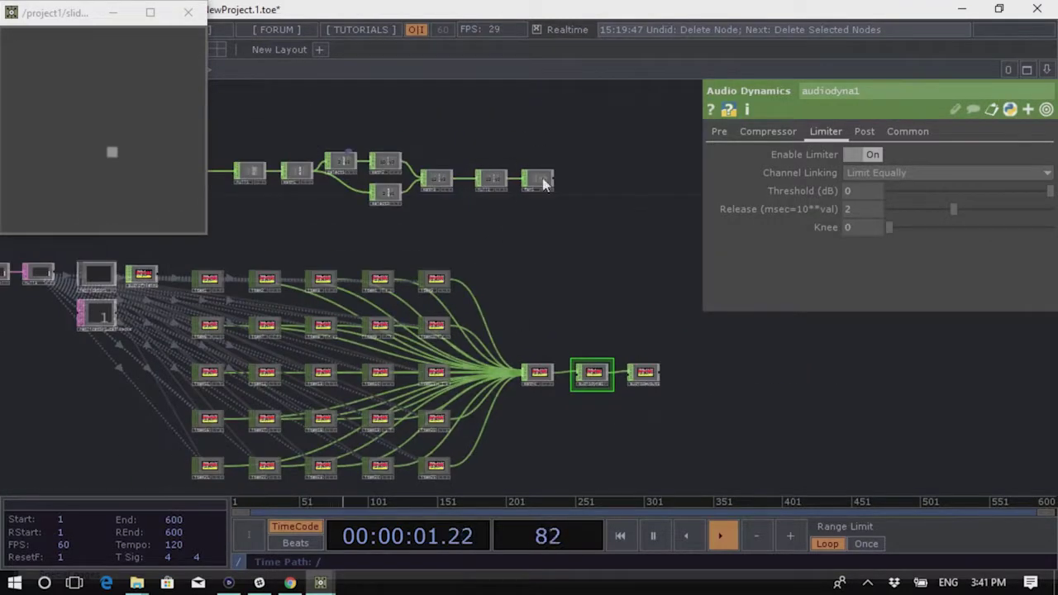
{"action": "scroll", "coordinate": [580, 208], "scroll_direction": "up", "scroll_amount": 5}
{"action": "scroll", "coordinate": [524, 205], "scroll_direction": "up", "scroll_amount": 3}
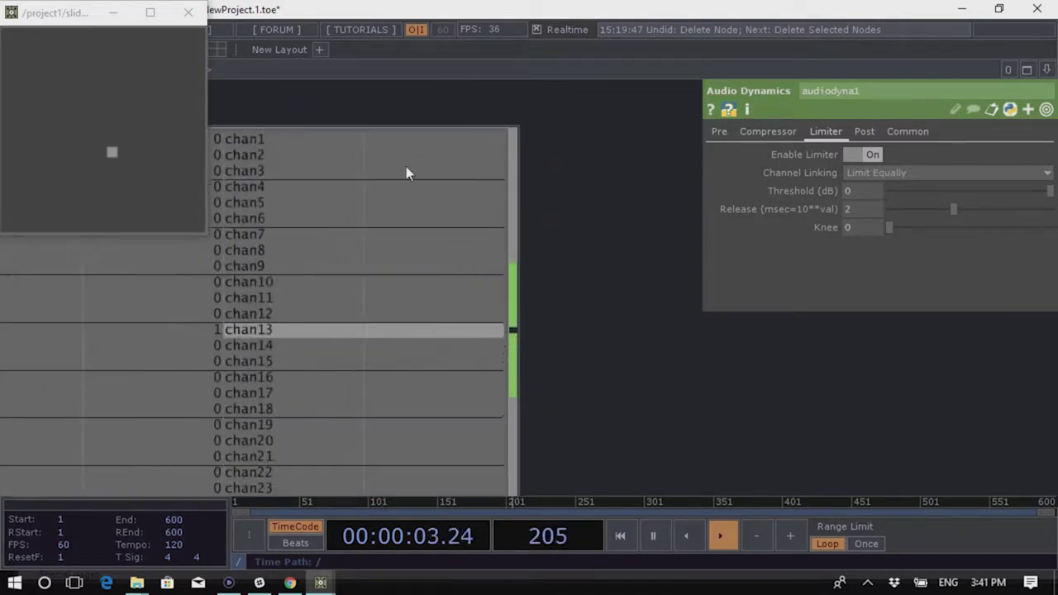
{"action": "scroll", "coordinate": [512, 262], "scroll_direction": "down", "scroll_amount": 4}
{"action": "scroll", "coordinate": [399, 256], "scroll_direction": "up", "scroll_amount": 3}
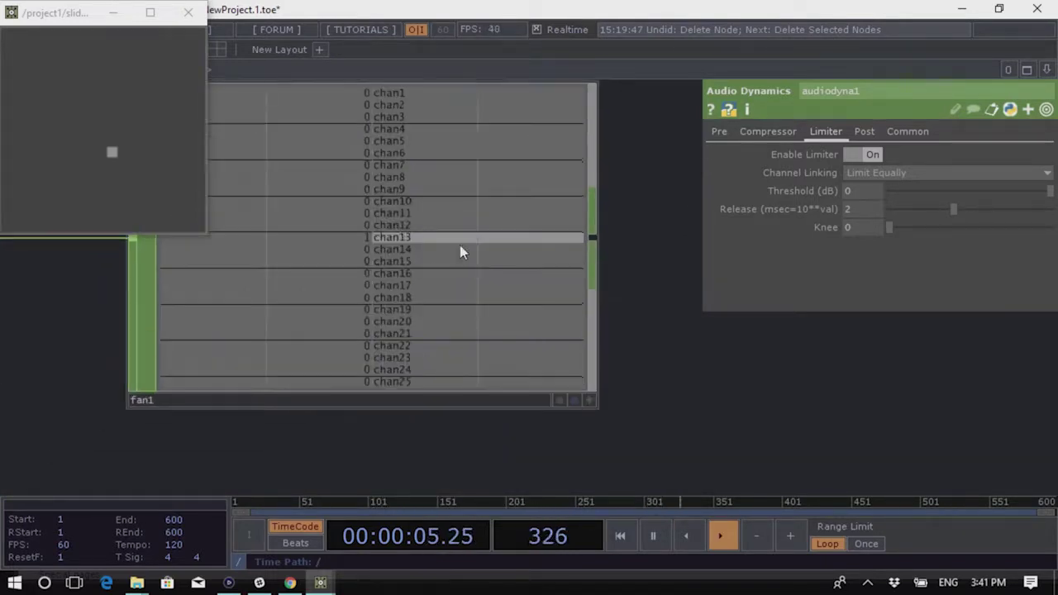
{"action": "scroll", "coordinate": [460, 250], "scroll_direction": "down", "scroll_amount": 3}
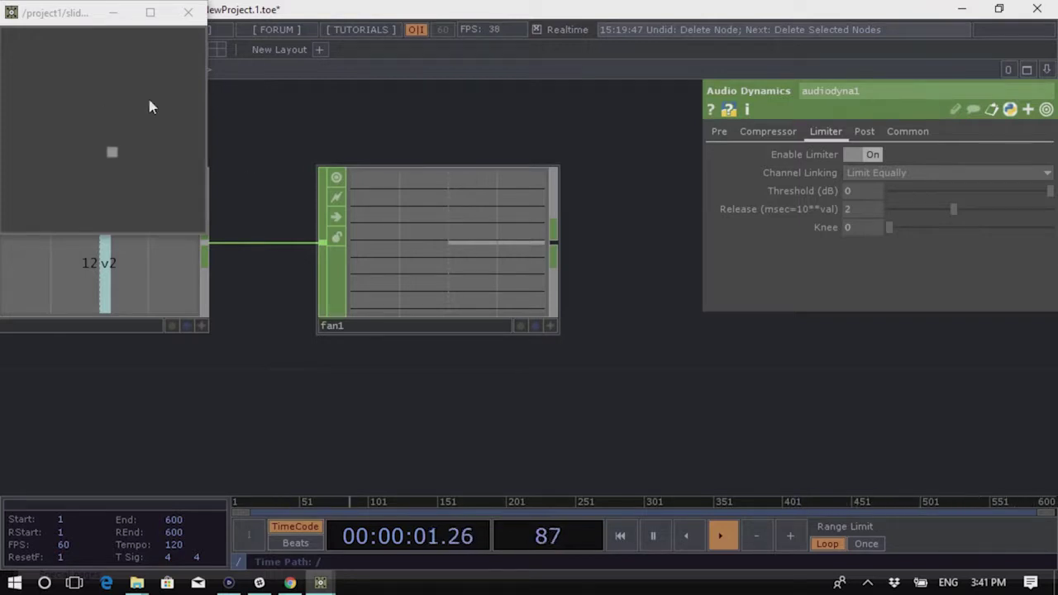
Move the slider handle slightly off the pad's centre and append a Null CHOP to the output of fan1
{"action": "left_click_drag", "start_coordinate": [108, 151], "coordinate": [120, 121]}
{"action": "scroll", "coordinate": [372, 310], "scroll_direction": "down", "scroll_amount": 1}
{"action": "scroll", "coordinate": [364, 323], "scroll_direction": "down", "scroll_amount": 3}
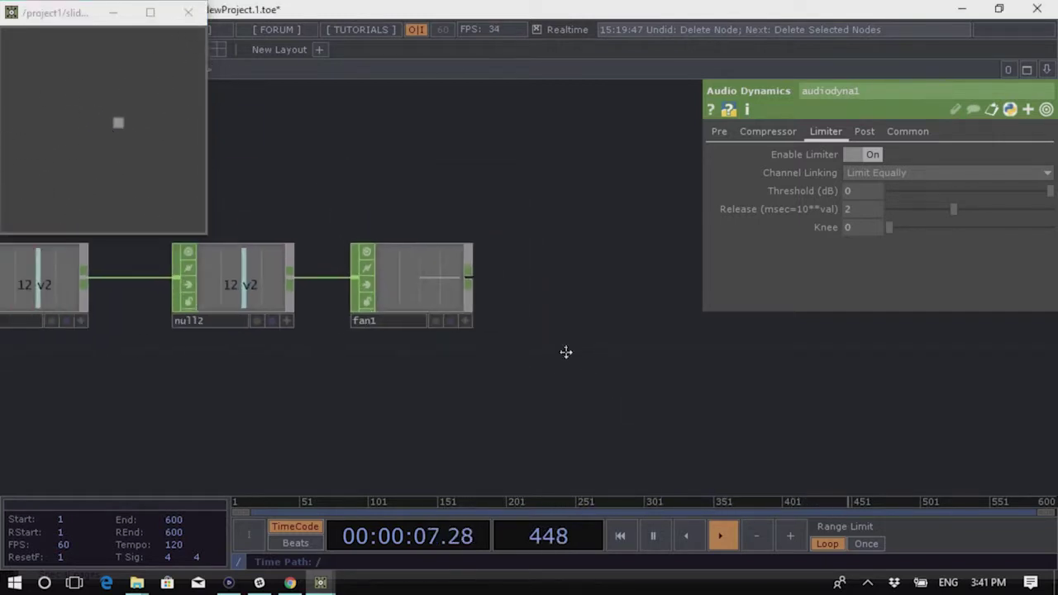
{"action": "scroll", "coordinate": [573, 355], "scroll_direction": "up", "scroll_amount": 1}
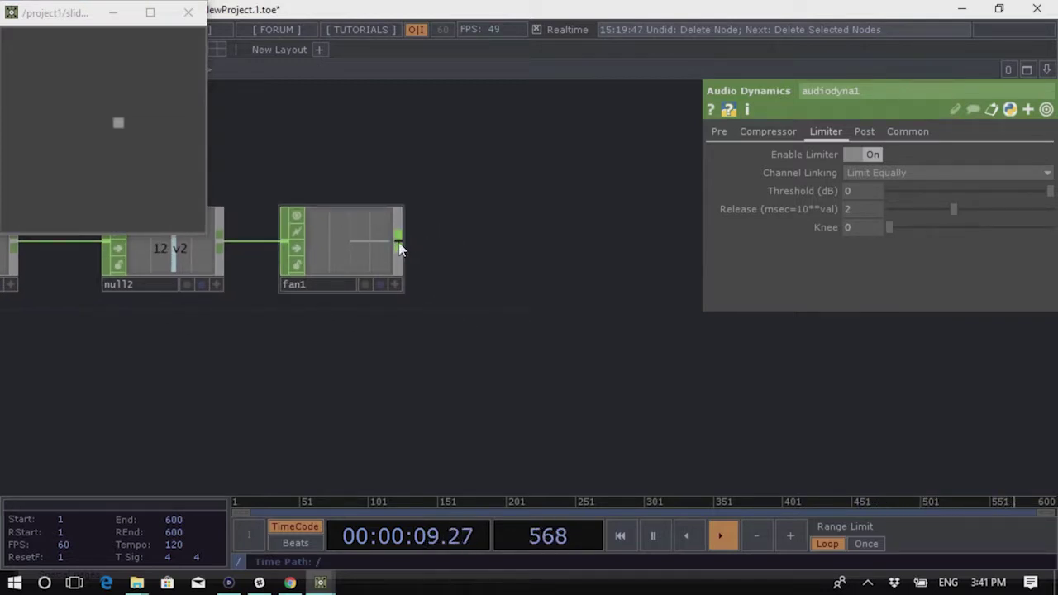
{"action": "right_click", "coordinate": [398, 244]}
{"action": "type", "text": "n"}
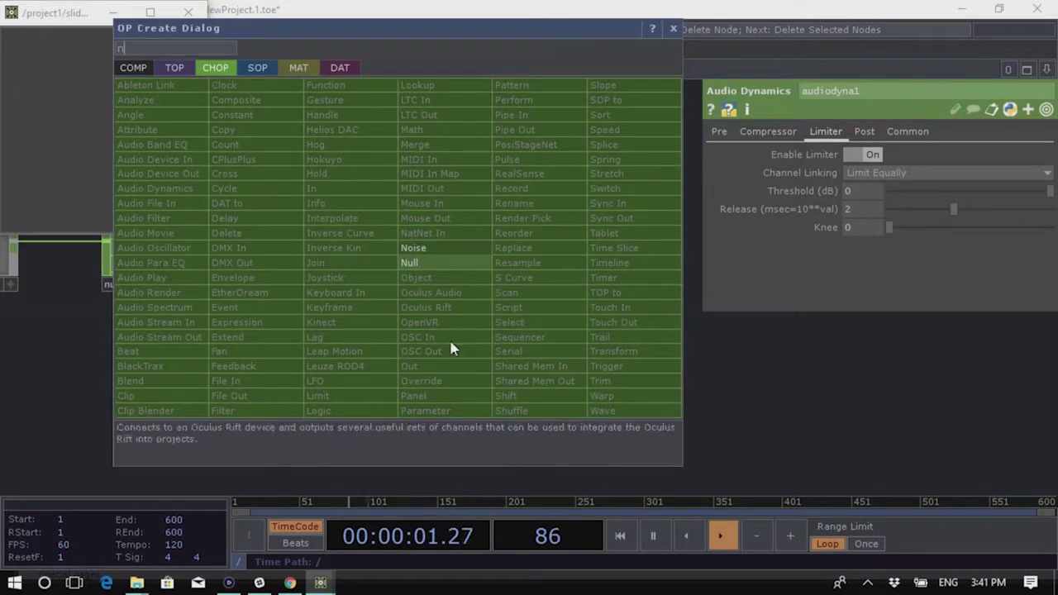
{"action": "left_click", "coordinate": [418, 264]}
{"action": "left_click", "coordinate": [593, 142]}
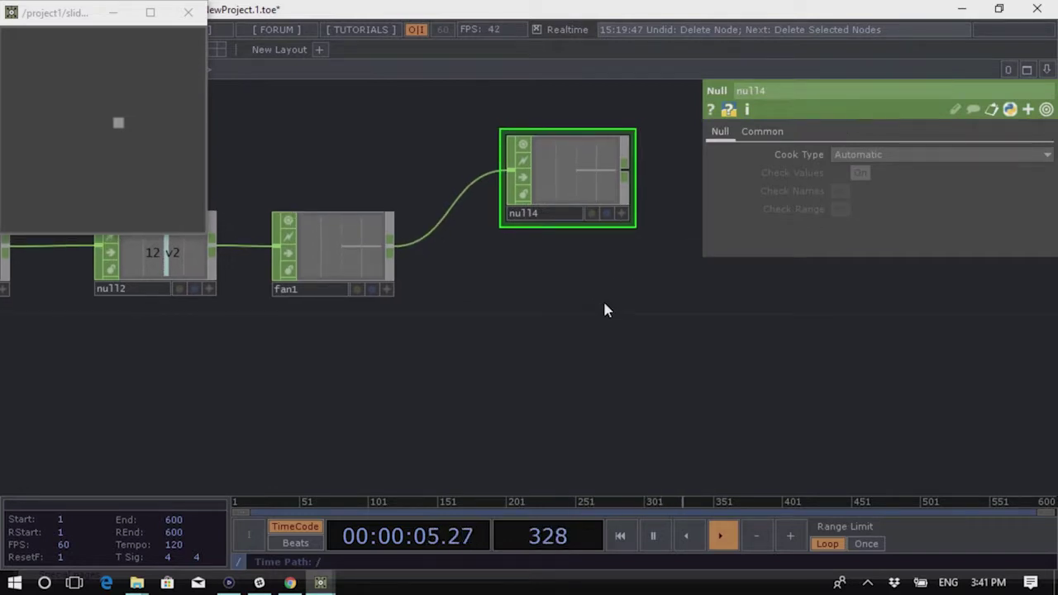
Inspect the channel list of null4 and the Audio File In parameters of item5
{"action": "scroll", "coordinate": [587, 166], "scroll_direction": "up", "scroll_amount": 5}
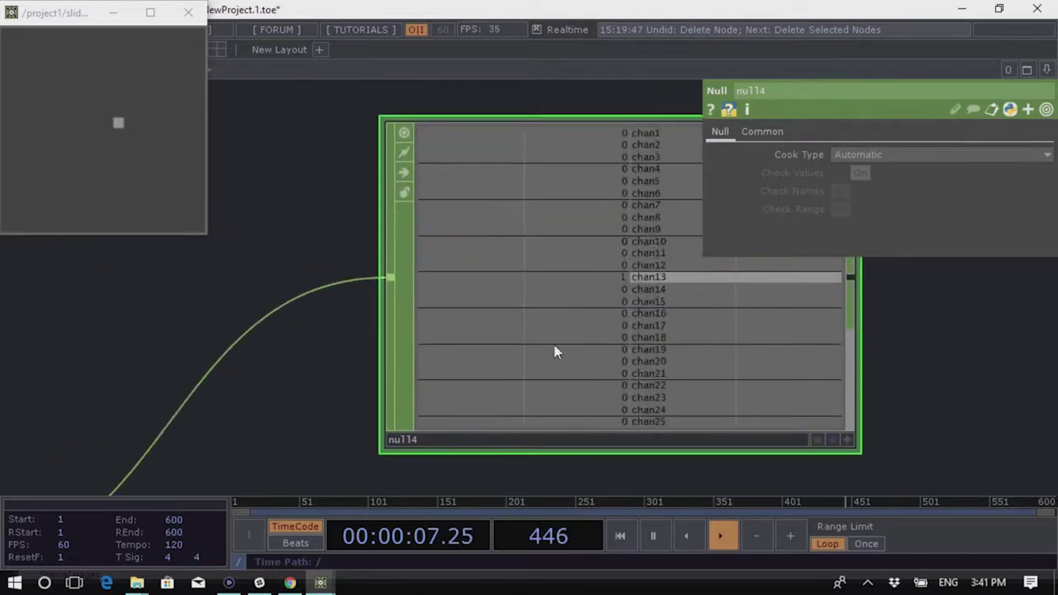
{"action": "scroll", "coordinate": [553, 352], "scroll_direction": "down", "scroll_amount": 2}
{"action": "scroll", "coordinate": [657, 295], "scroll_direction": "up", "scroll_amount": 2}
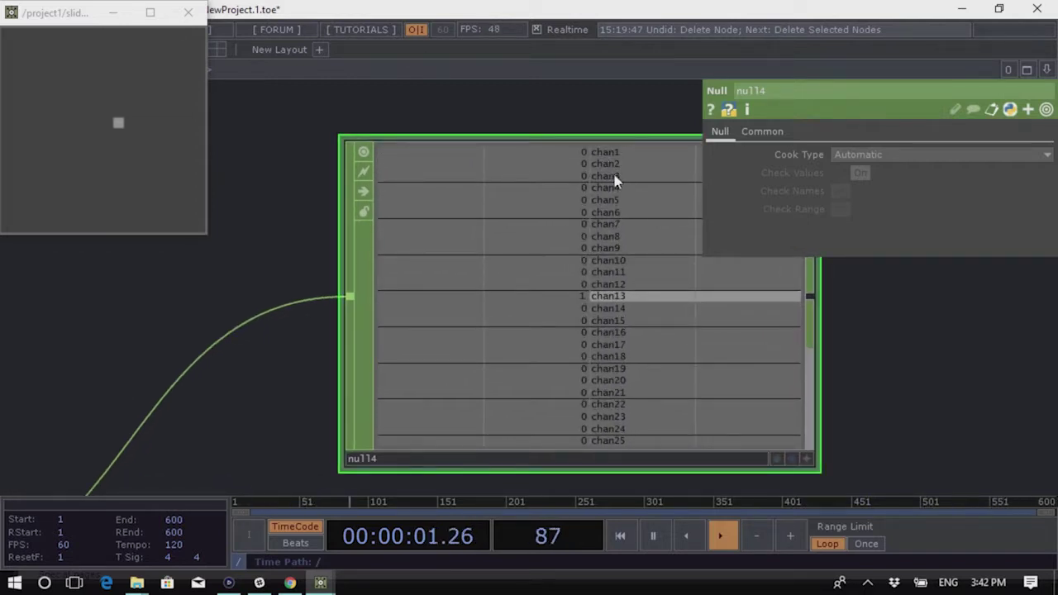
{"action": "scroll", "coordinate": [600, 174], "scroll_direction": "down", "scroll_amount": 7}
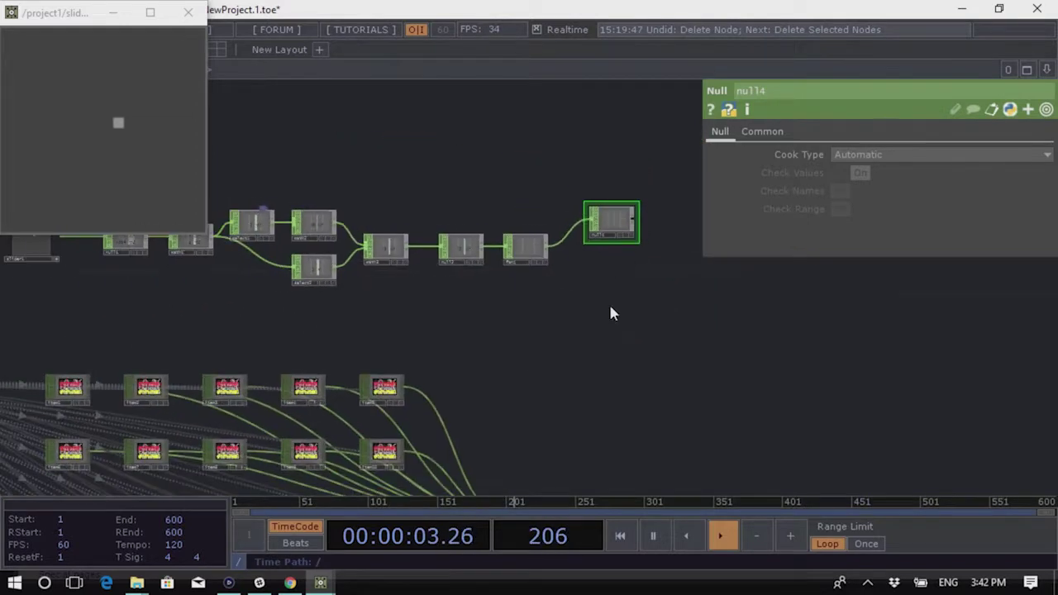
{"action": "left_click", "coordinate": [384, 390]}
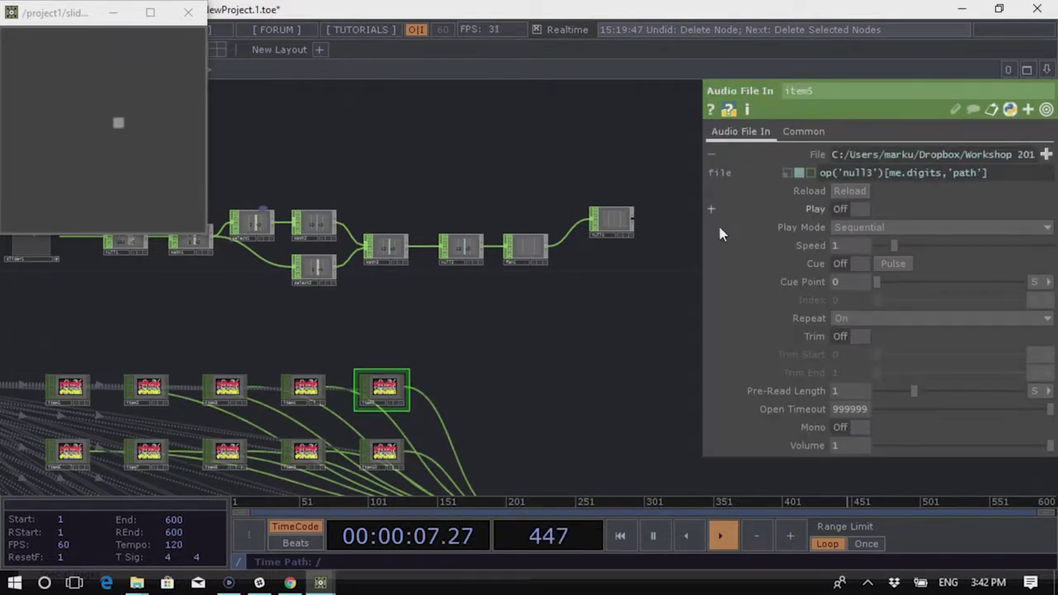
Reposition the null4 node farther away from fan1 in the network and review its channels
{"action": "scroll", "coordinate": [474, 316], "scroll_direction": "right", "scroll_amount": 3}
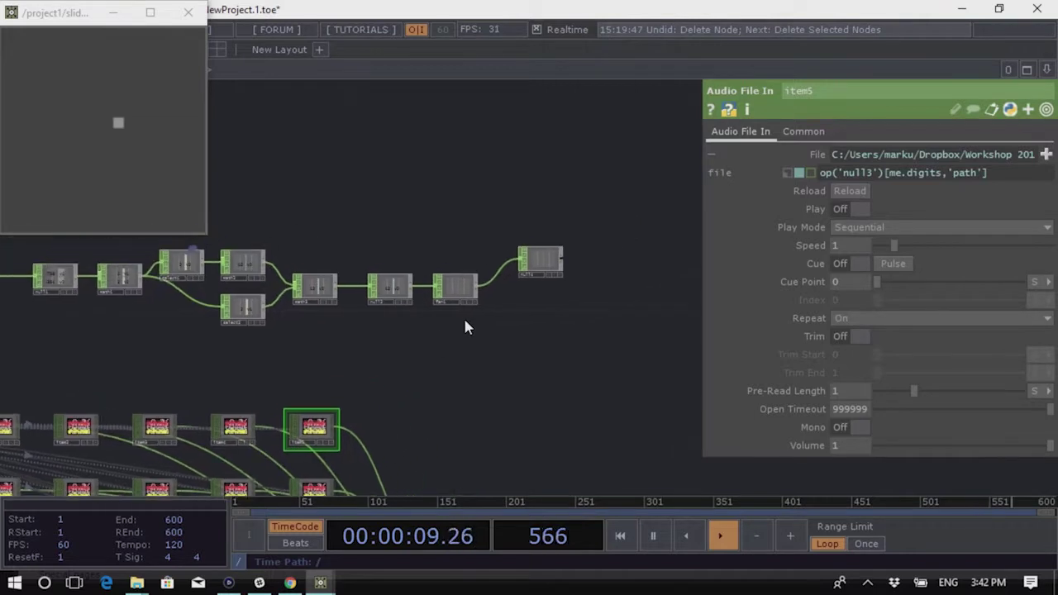
{"action": "scroll", "coordinate": [559, 292], "scroll_direction": "up", "scroll_amount": 5}
{"action": "left_click_drag", "start_coordinate": [472, 224], "coordinate": [625, 195]}
{"action": "scroll", "coordinate": [537, 345], "scroll_direction": "right", "scroll_amount": 2}
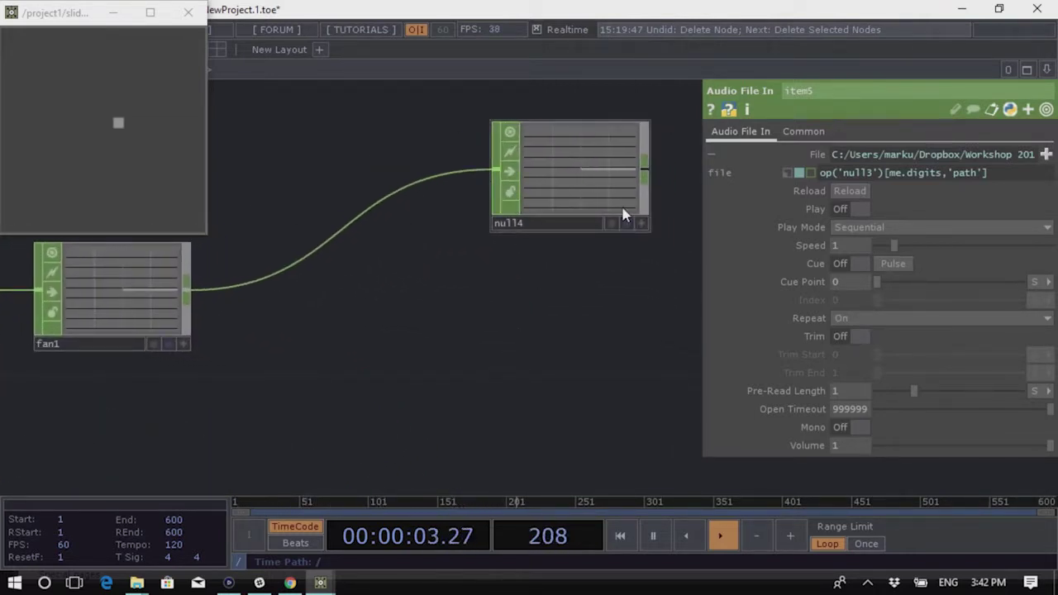
{"action": "scroll", "coordinate": [560, 159], "scroll_direction": "up", "scroll_amount": 5}
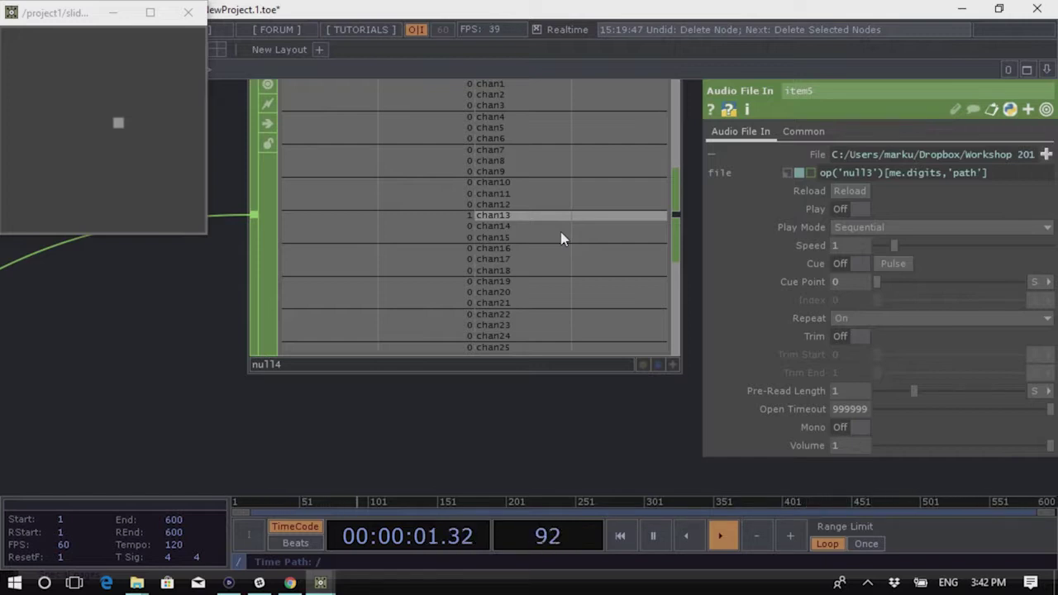
Compare the channel names in null4 with the name and parameters of the item1 Audio File In operator
{"action": "scroll", "coordinate": [496, 380], "scroll_direction": "down", "scroll_amount": 2}
{"action": "scroll", "coordinate": [512, 176], "scroll_direction": "up", "scroll_amount": 4}
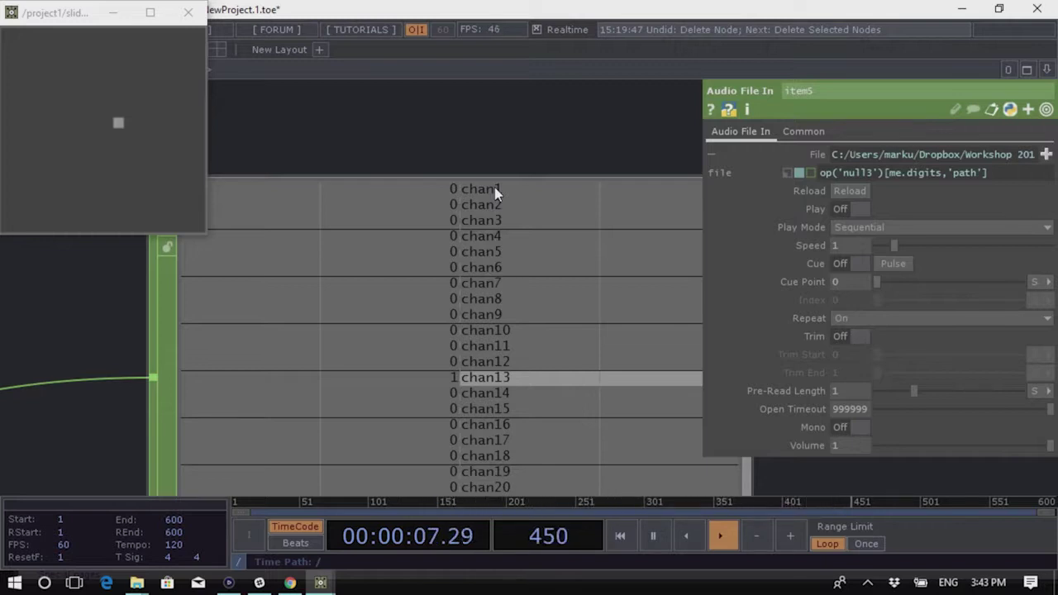
{"action": "scroll", "coordinate": [562, 198], "scroll_direction": "down", "scroll_amount": 5}
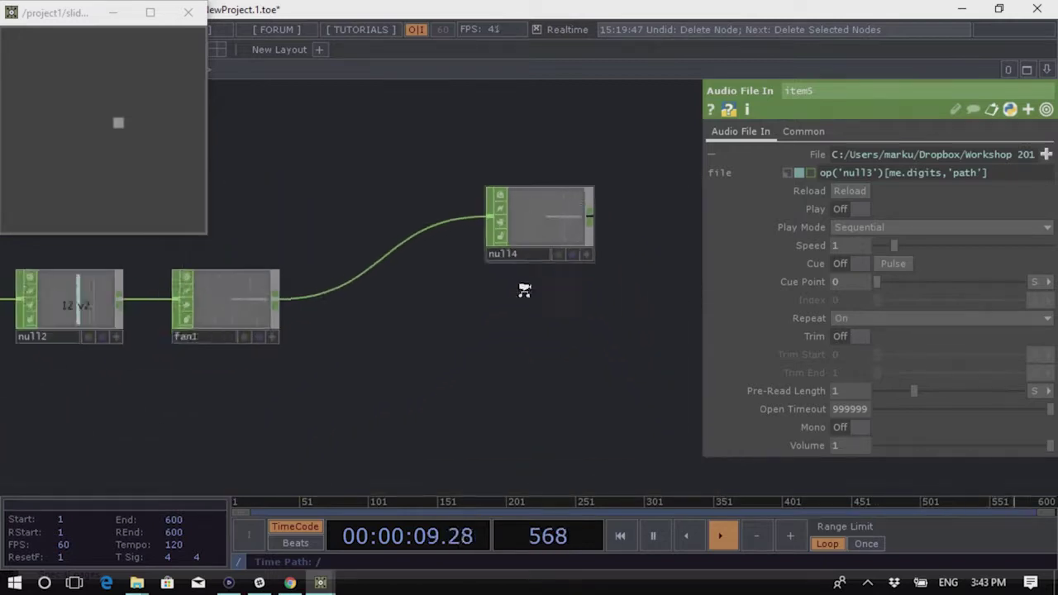
{"action": "scroll", "coordinate": [524, 289], "scroll_direction": "down", "scroll_amount": 8}
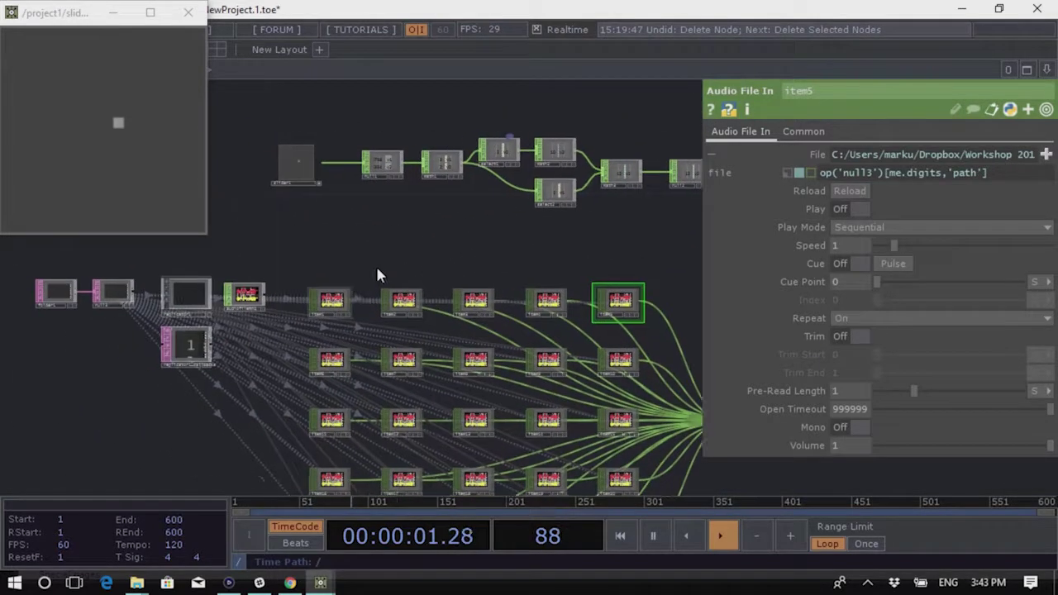
{"action": "scroll", "coordinate": [347, 293], "scroll_direction": "up", "scroll_amount": 10}
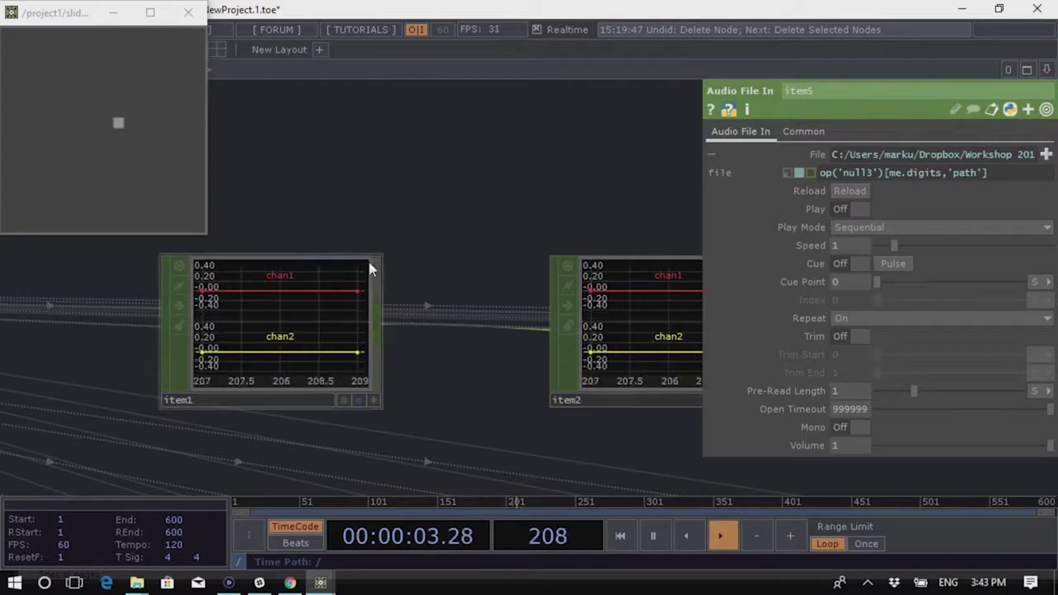
{"action": "left_click", "coordinate": [283, 332]}
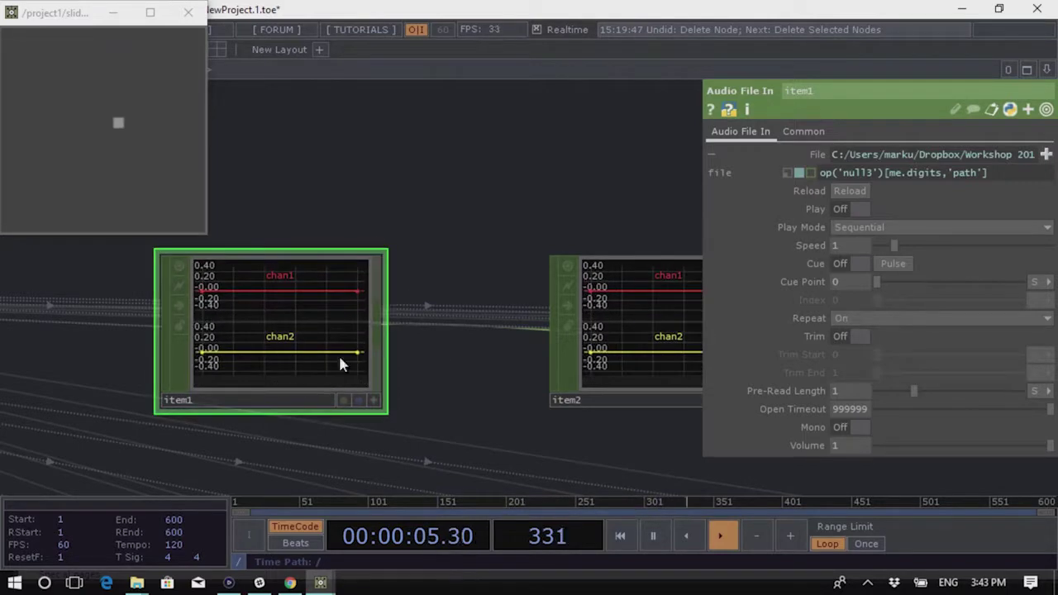
{"action": "scroll", "coordinate": [165, 413], "scroll_direction": "down", "scroll_amount": 5}
{"action": "scroll", "coordinate": [496, 343], "scroll_direction": "up", "scroll_amount": 1}
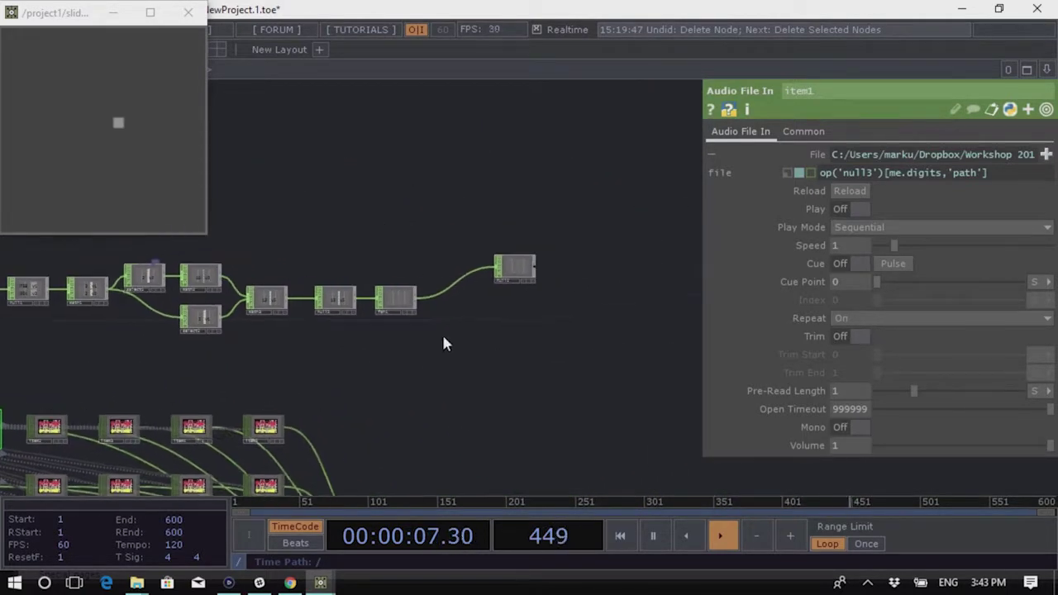
Insert a Rename CHOP on the connection between fan1 and null4
{"action": "scroll", "coordinate": [429, 331], "scroll_direction": "up", "scroll_amount": 3}
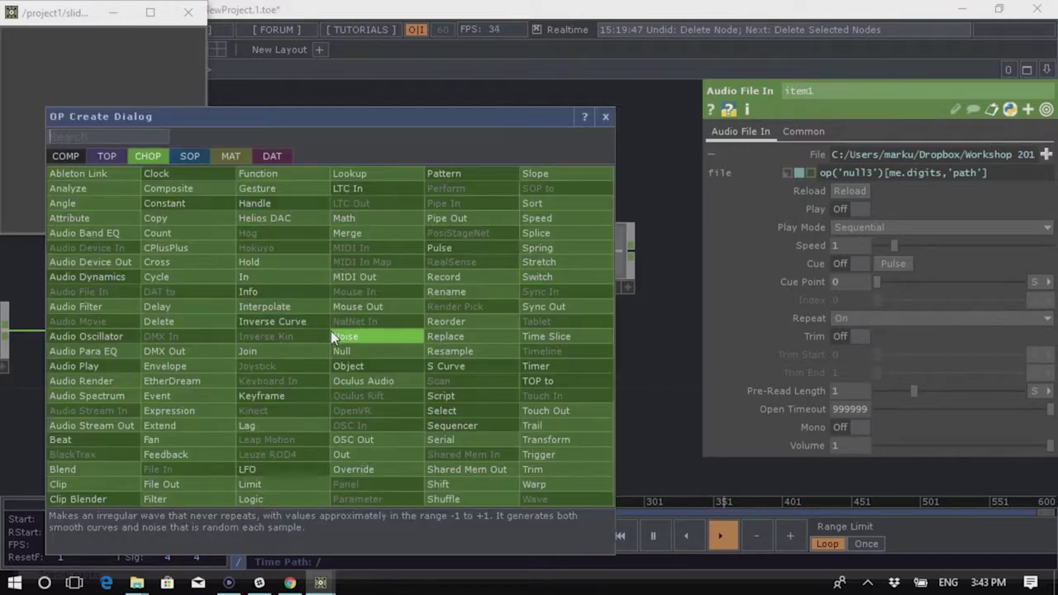
{"action": "right_click", "coordinate": [331, 335]}
{"action": "type", "text": "re"}
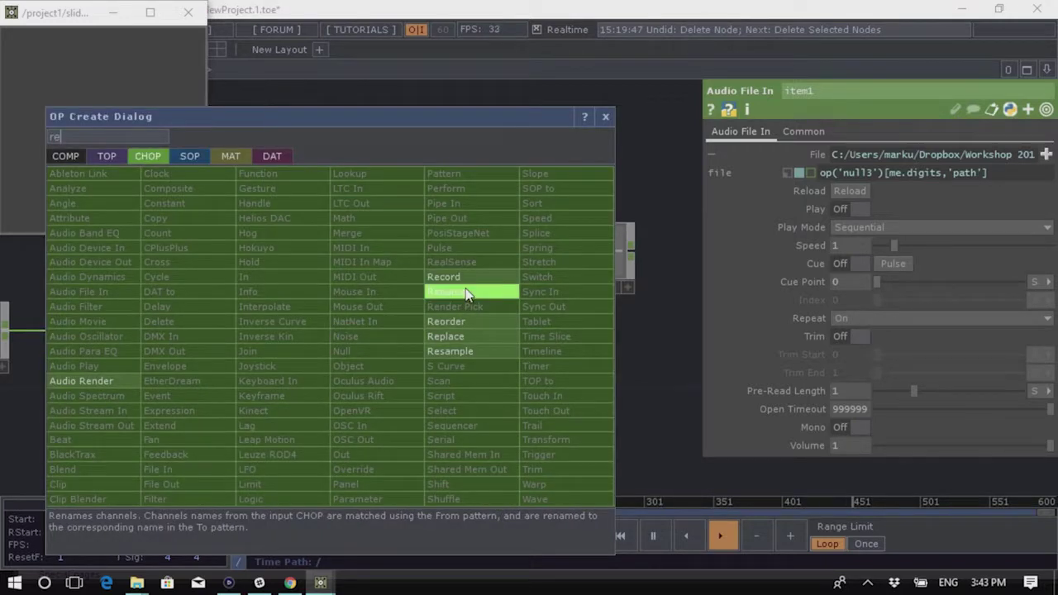
{"action": "left_click", "coordinate": [446, 292]}
{"action": "left_click", "coordinate": [448, 264]}
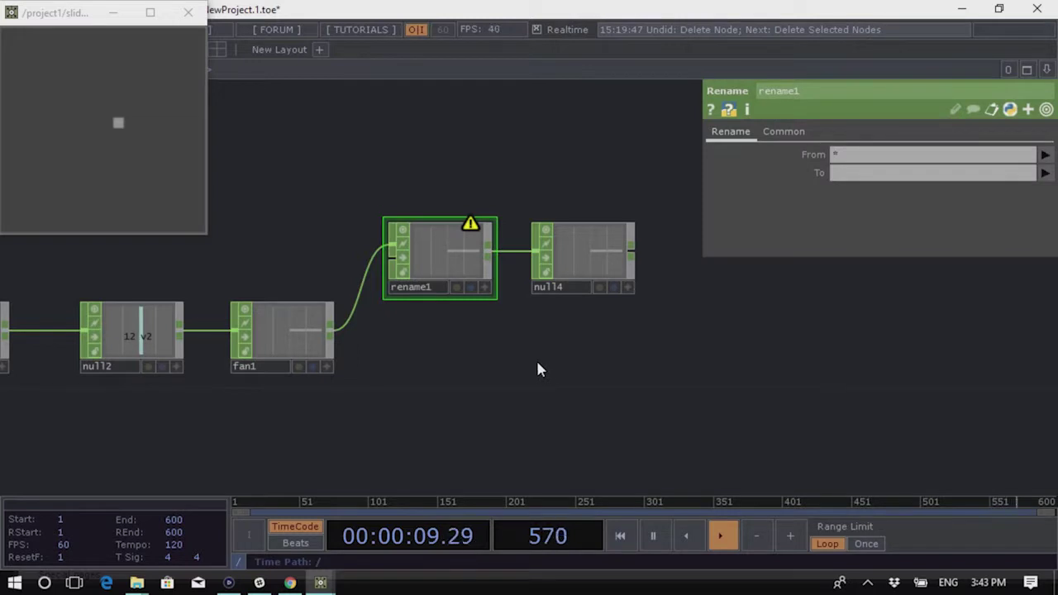
Examine the channel names and the warning flag on the new Rename operator
{"action": "scroll", "coordinate": [471, 243], "scroll_direction": "up", "scroll_amount": 5}
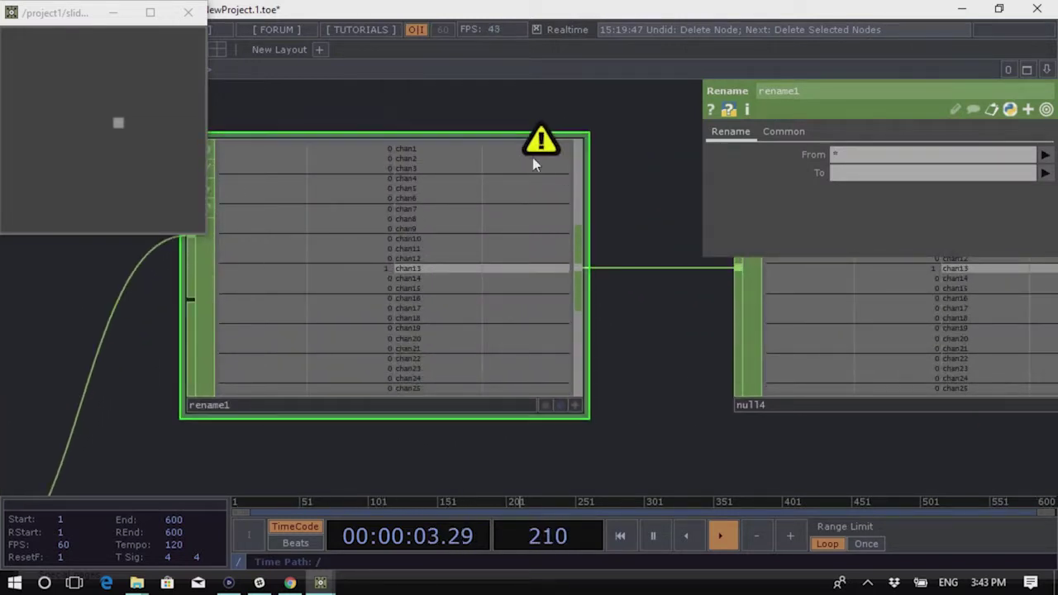
{"action": "middle_click_drag", "start_coordinate": [527, 211], "coordinate": [365, 304]}
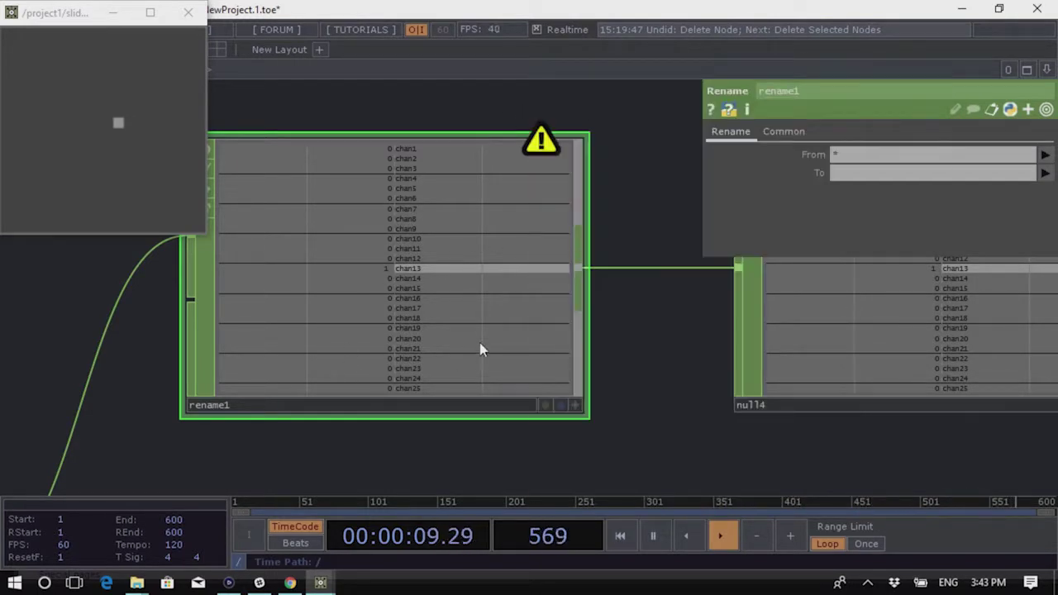
{"action": "scroll", "coordinate": [487, 334], "scroll_direction": "down", "scroll_amount": 2}
{"action": "scroll", "coordinate": [496, 328], "scroll_direction": "up", "scroll_amount": 2}
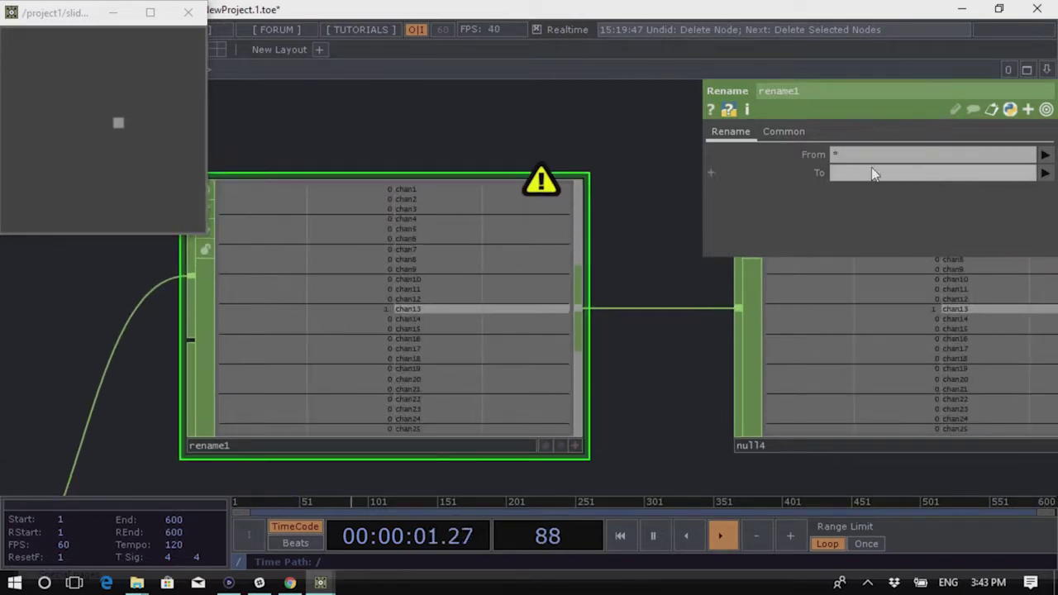
{"action": "scroll", "coordinate": [375, 252], "scroll_direction": "up", "scroll_amount": 2}
{"action": "scroll", "coordinate": [359, 334], "scroll_direction": "down", "scroll_amount": 3}
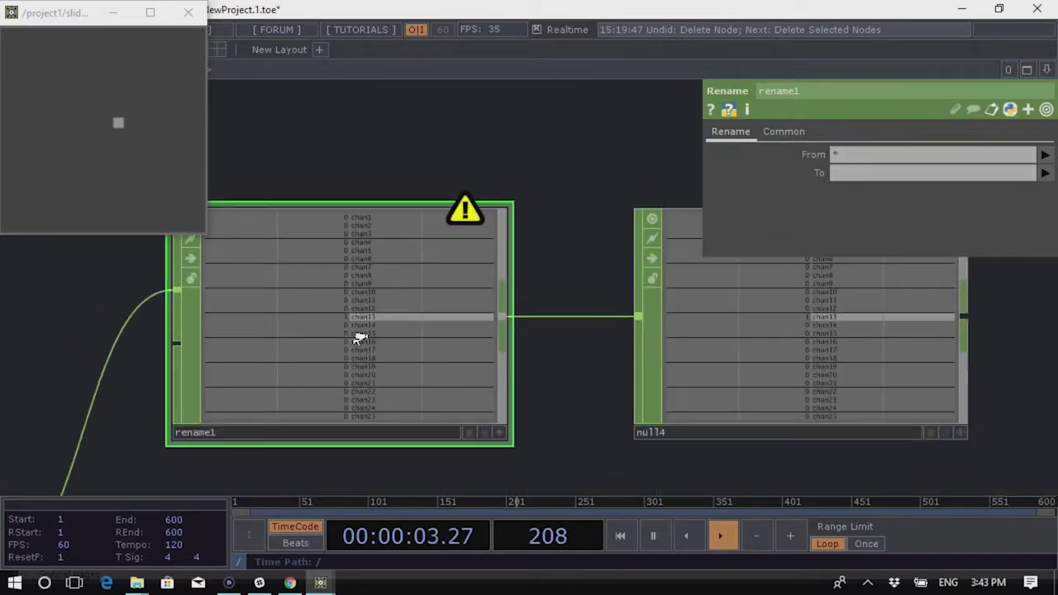
{"action": "scroll", "coordinate": [358, 339], "scroll_direction": "down", "scroll_amount": 1}
{"action": "scroll", "coordinate": [644, 298], "scroll_direction": "up", "scroll_amount": 2}
{"action": "scroll", "coordinate": [750, 326], "scroll_direction": "down", "scroll_amount": 2}
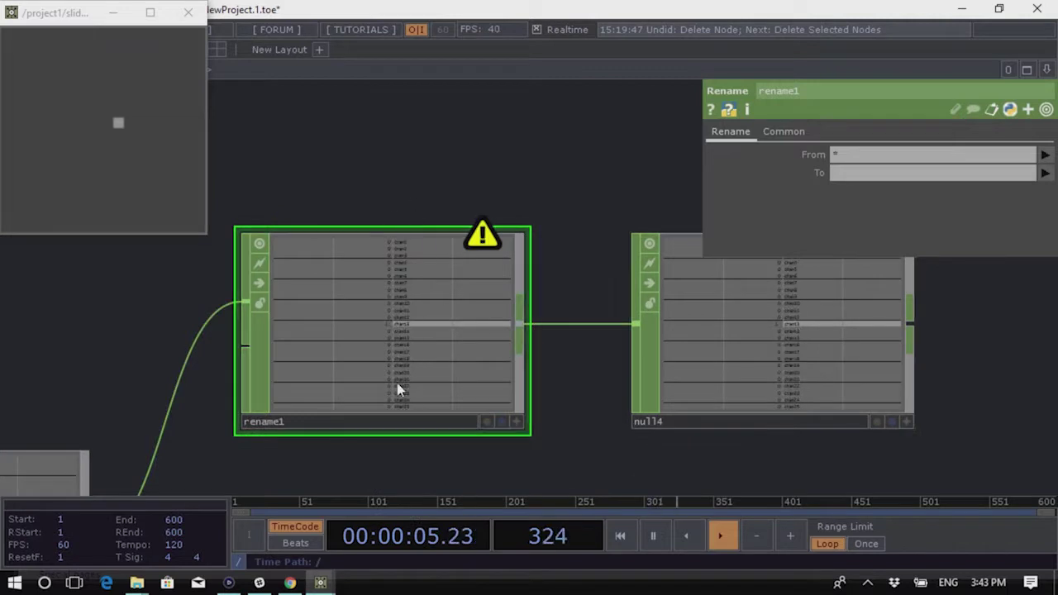
{"action": "scroll", "coordinate": [496, 302], "scroll_direction": "up", "scroll_amount": 1}
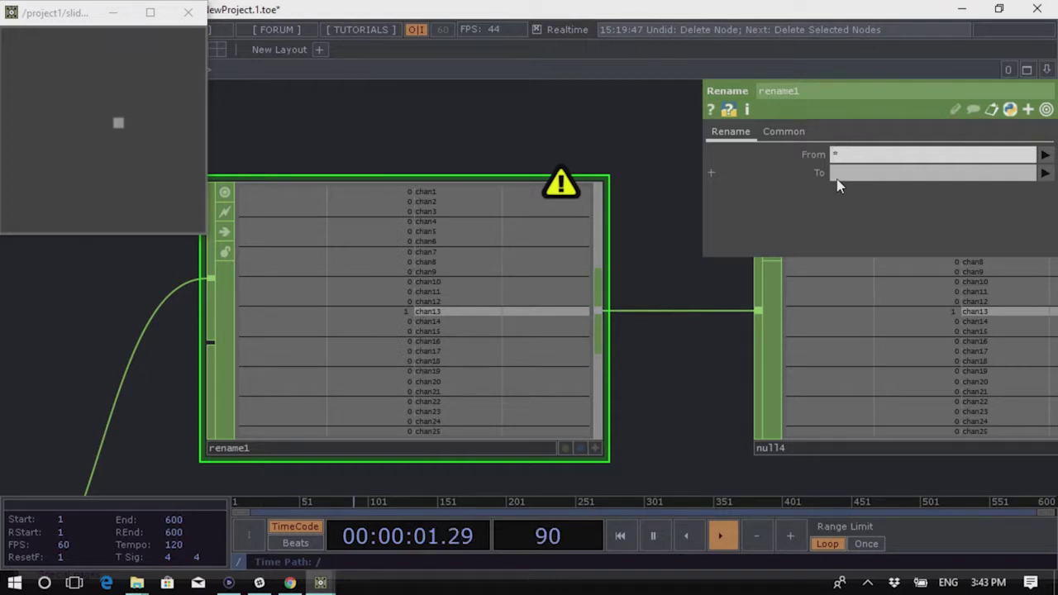
Set the Rename operator's From pattern to chan* so it matches every numbered channel
{"action": "type", "text": "chan"}
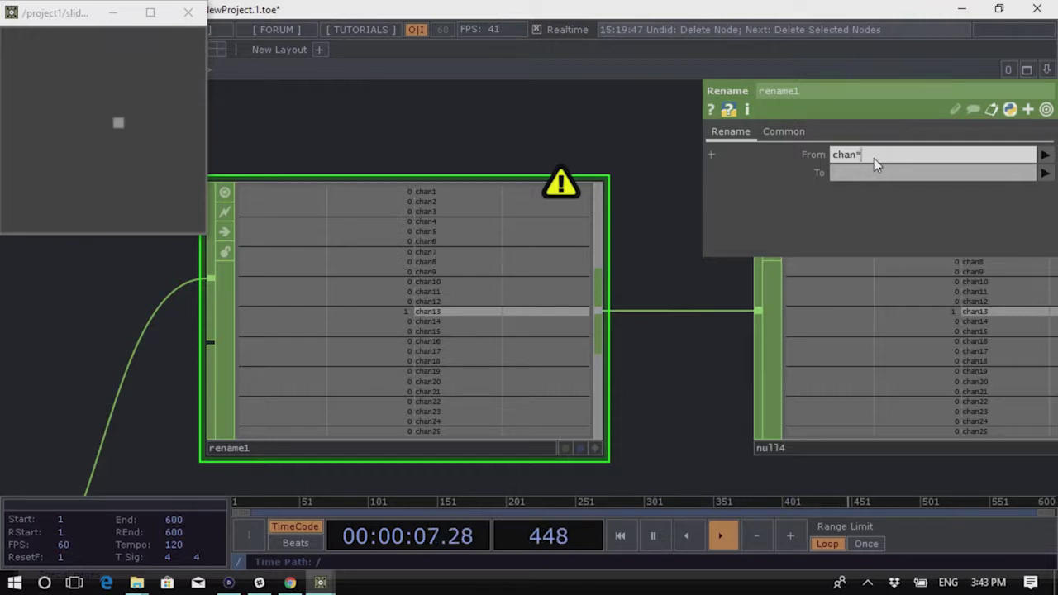
{"action": "key", "text": "Return"}
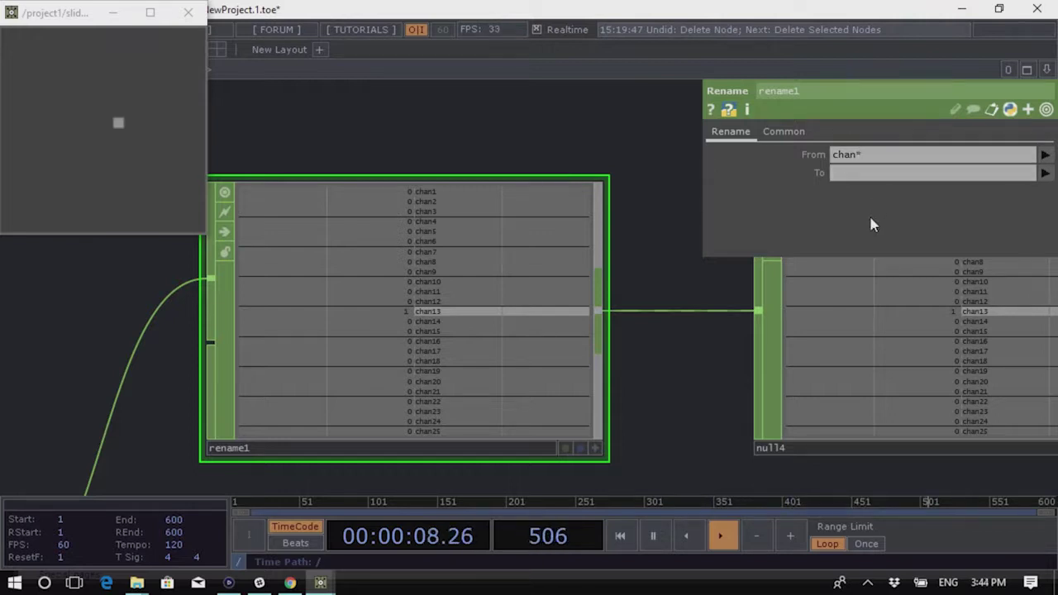
{"action": "left_click", "coordinate": [856, 155]}
{"action": "double_click", "coordinate": [844, 157]}
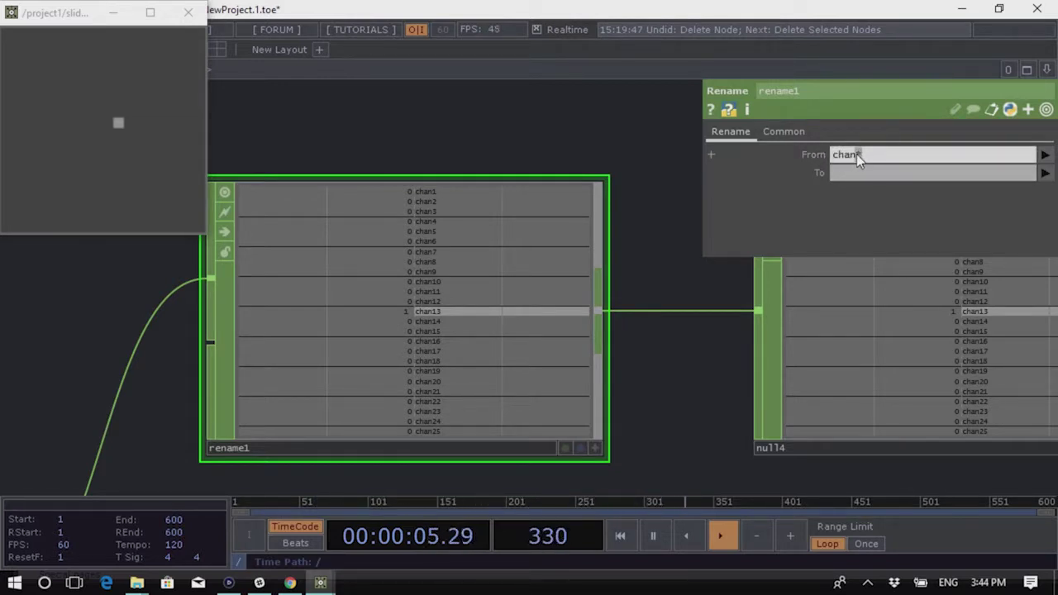
{"action": "scroll", "coordinate": [406, 422], "scroll_direction": "up", "scroll_amount": 3}
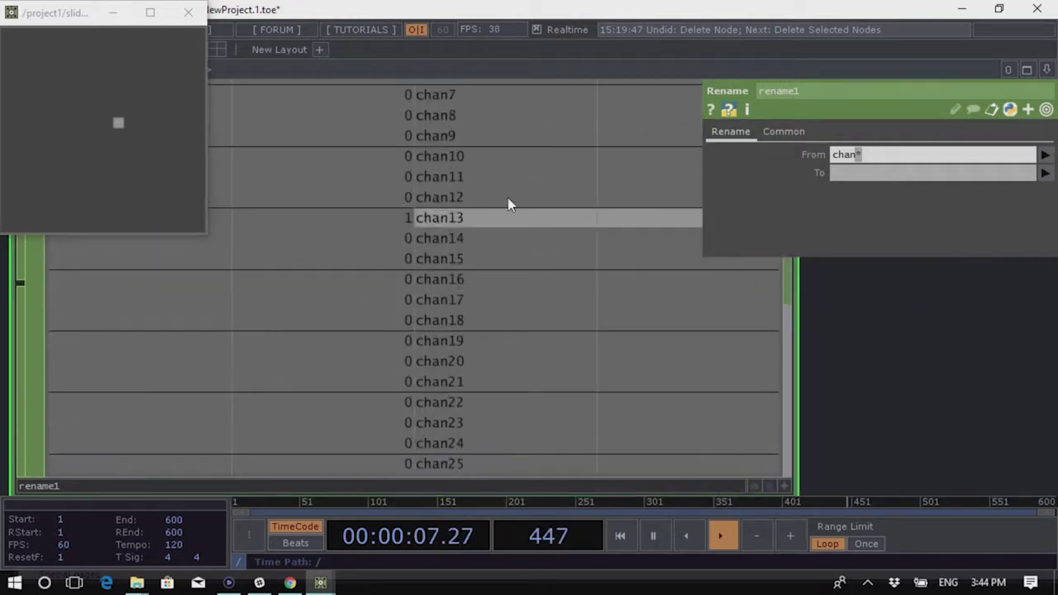
{"action": "scroll", "coordinate": [456, 183], "scroll_direction": "down", "scroll_amount": 2}
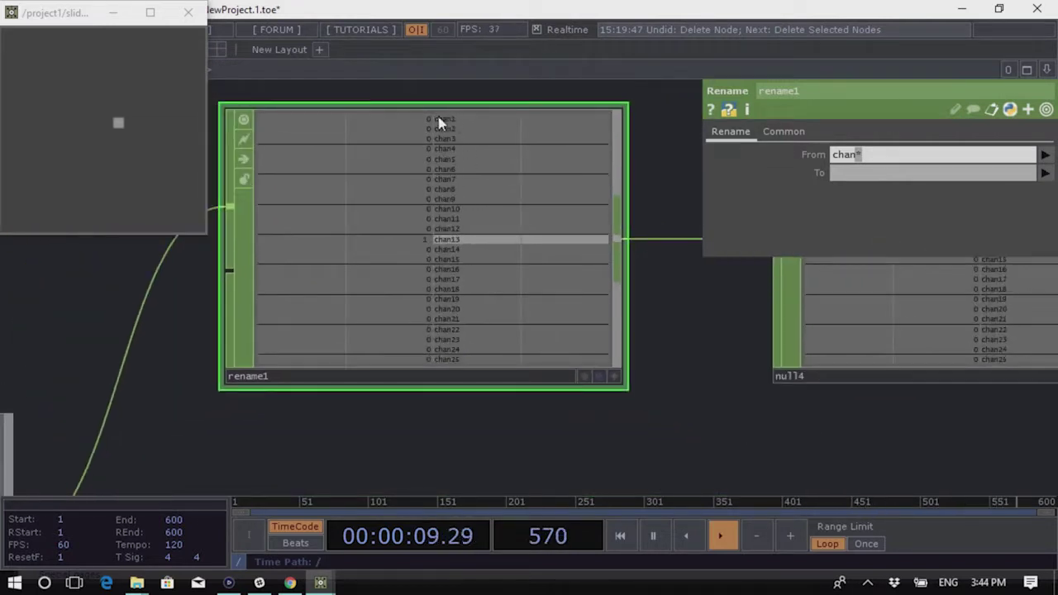
{"action": "scroll", "coordinate": [436, 121], "scroll_direction": "up", "scroll_amount": 1}
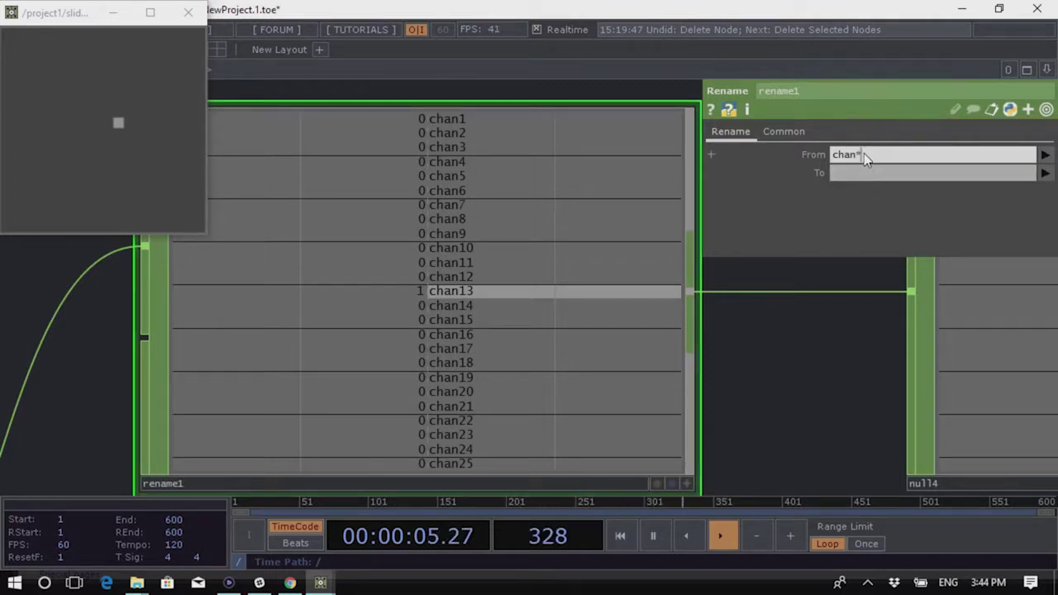
{"action": "type", "text": "*"}
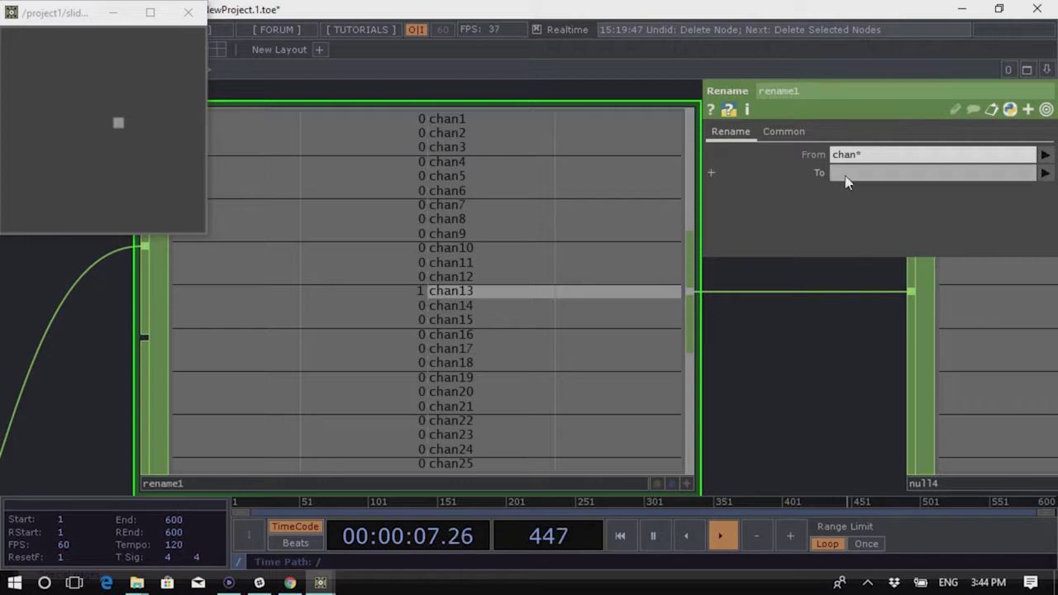
Set the Rename operator's To pattern to item*:play and check the resulting channel names
{"action": "left_click", "coordinate": [846, 182]}
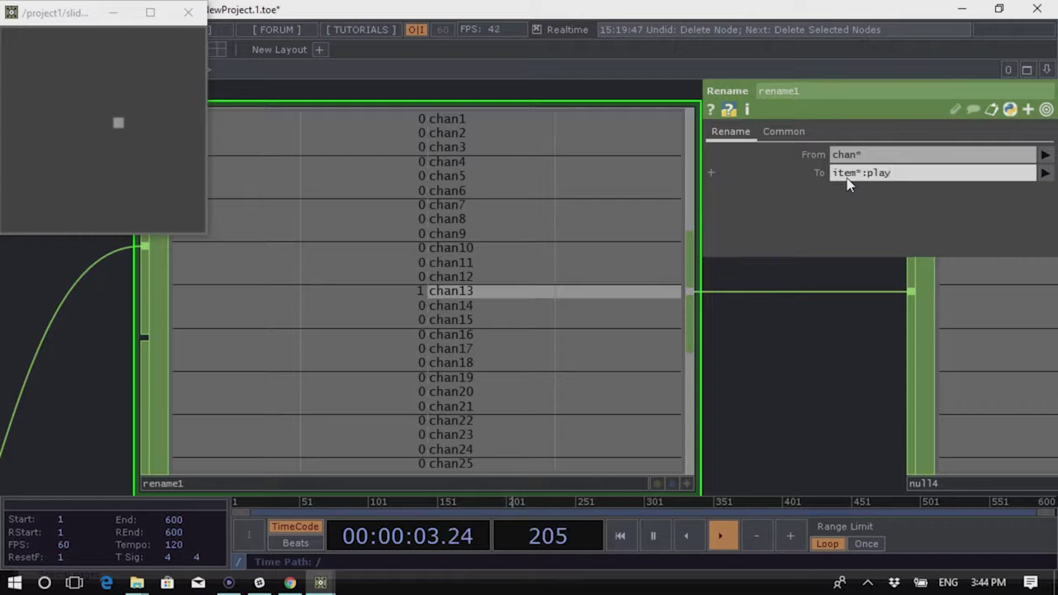
{"action": "key", "text": "Return"}
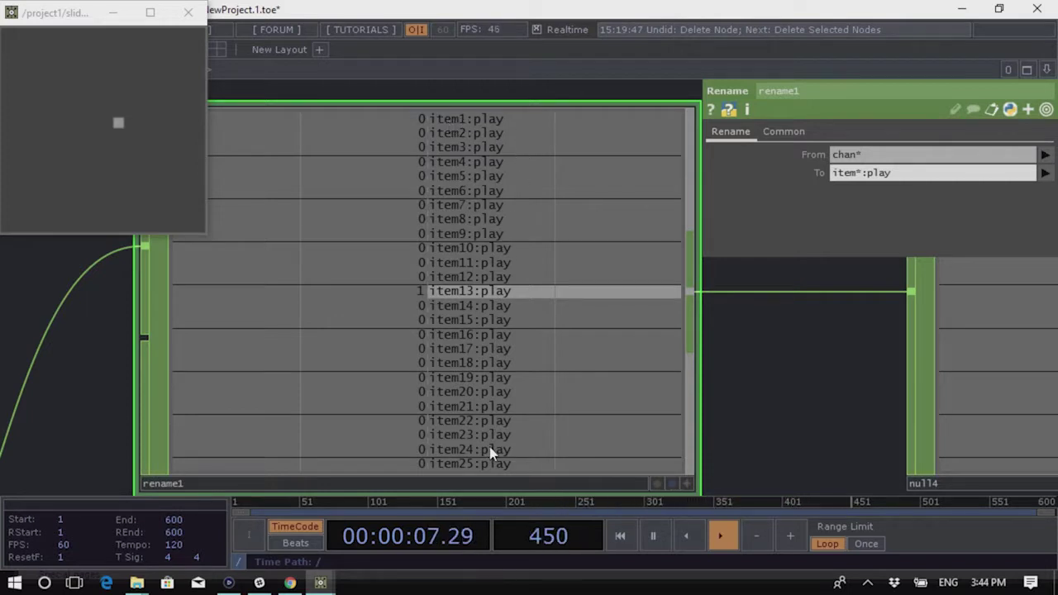
{"action": "scroll", "coordinate": [446, 326], "scroll_direction": "down", "scroll_amount": 5}
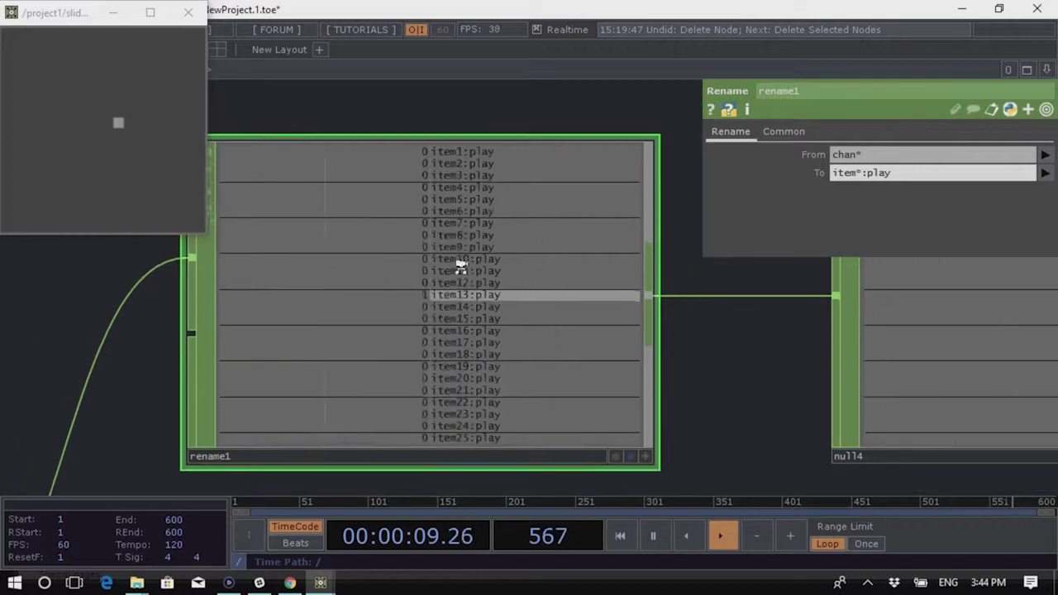
{"action": "scroll", "coordinate": [511, 296], "scroll_direction": "up", "scroll_amount": 5}
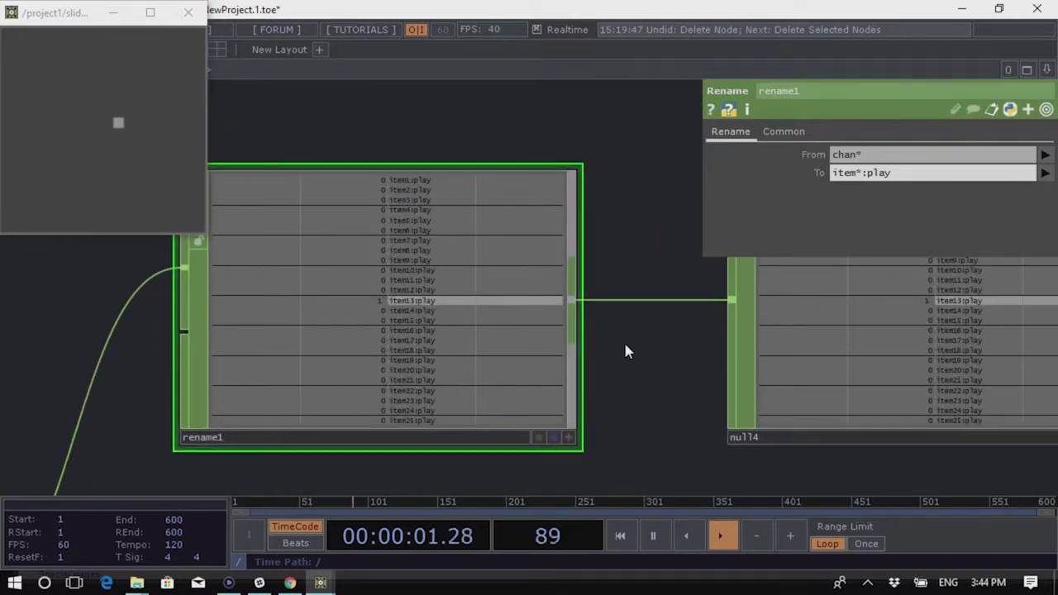
Set null4's export method to Channel Name is Path:Parameter
{"action": "left_click_drag", "start_coordinate": [649, 347], "coordinate": [632, 346]}
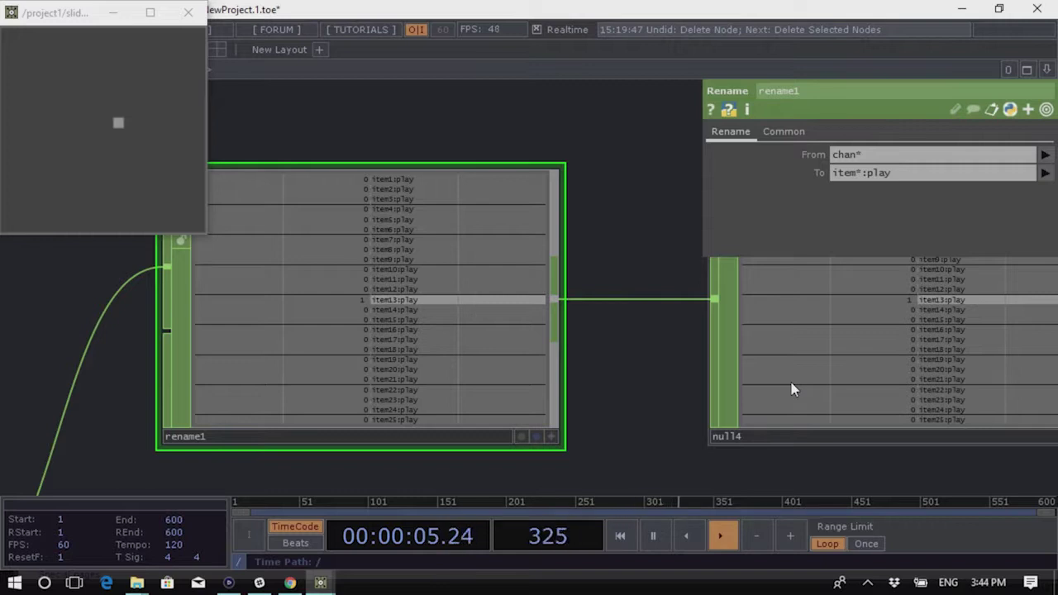
{"action": "scroll", "coordinate": [472, 283], "scroll_direction": "down", "scroll_amount": 4}
{"action": "scroll", "coordinate": [864, 385], "scroll_direction": "up", "scroll_amount": 6}
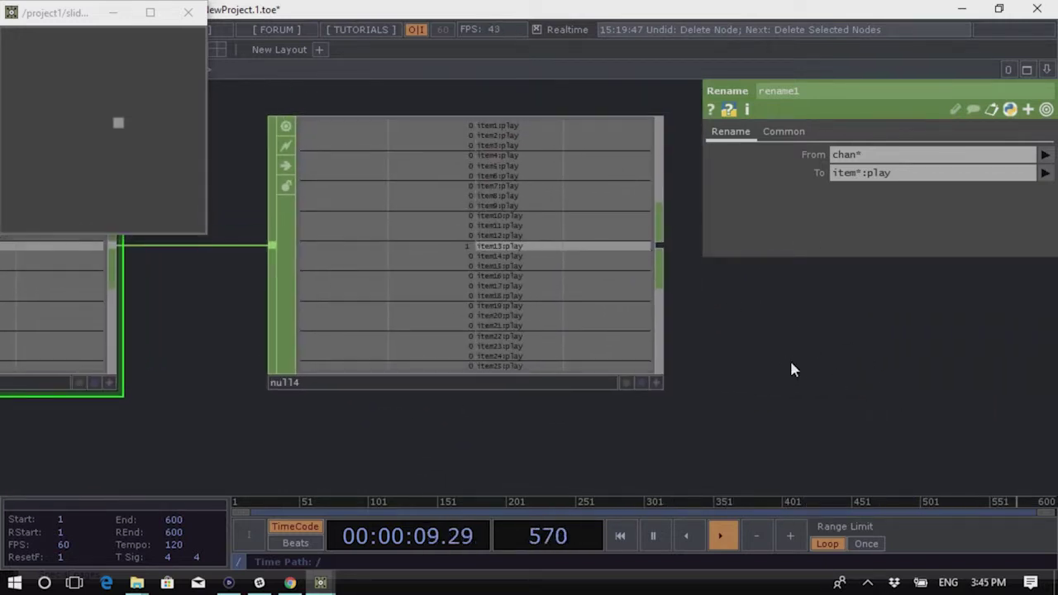
{"action": "left_click", "coordinate": [530, 267]}
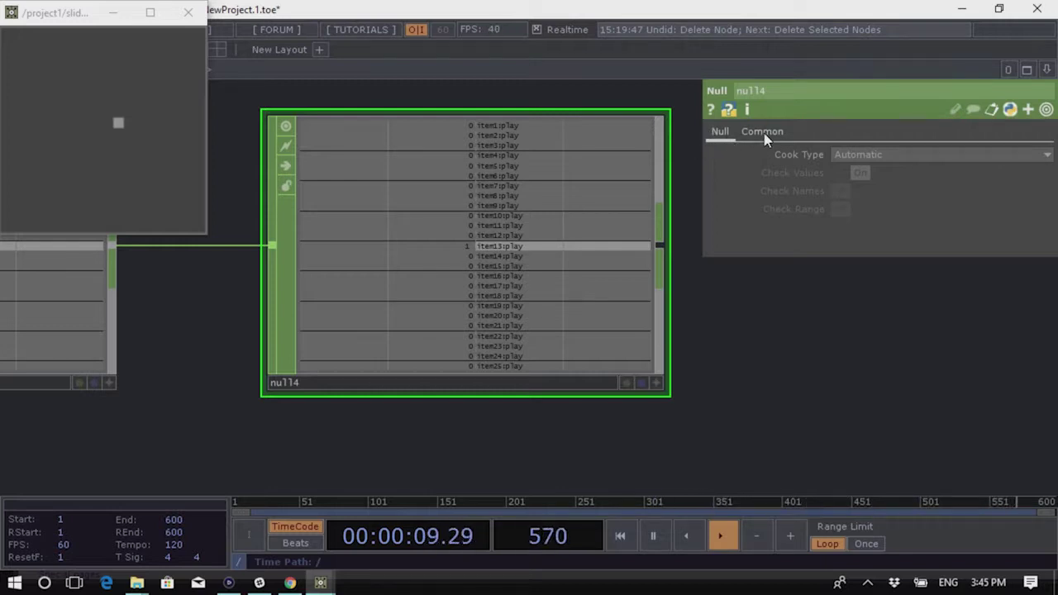
{"action": "scroll", "coordinate": [727, 363], "scroll_direction": "down", "scroll_amount": 5}
{"action": "scroll", "coordinate": [698, 368], "scroll_direction": "up", "scroll_amount": 3}
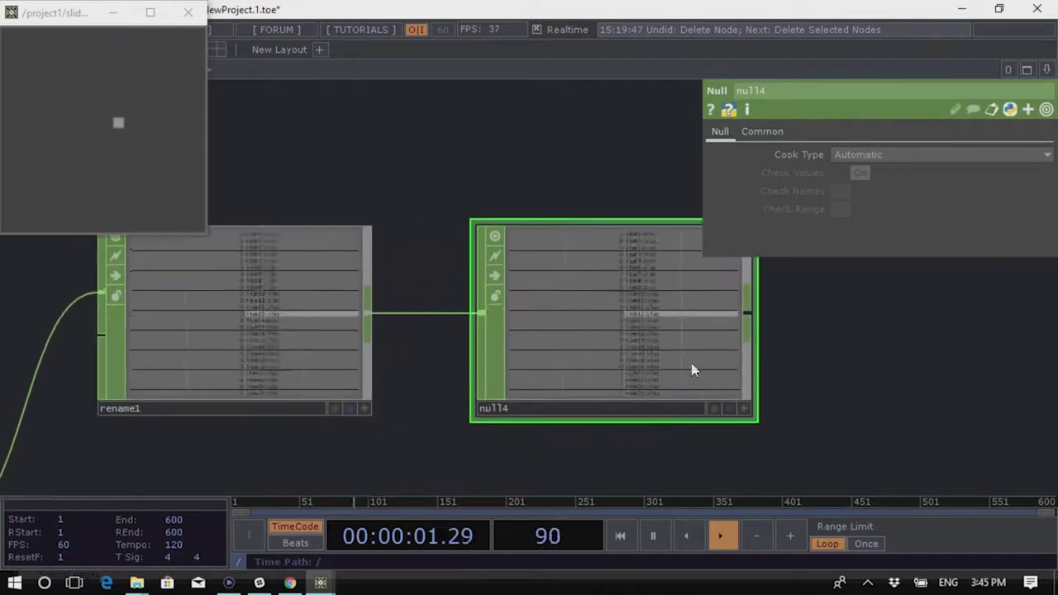
{"action": "scroll", "coordinate": [781, 416], "scroll_direction": "up", "scroll_amount": 3}
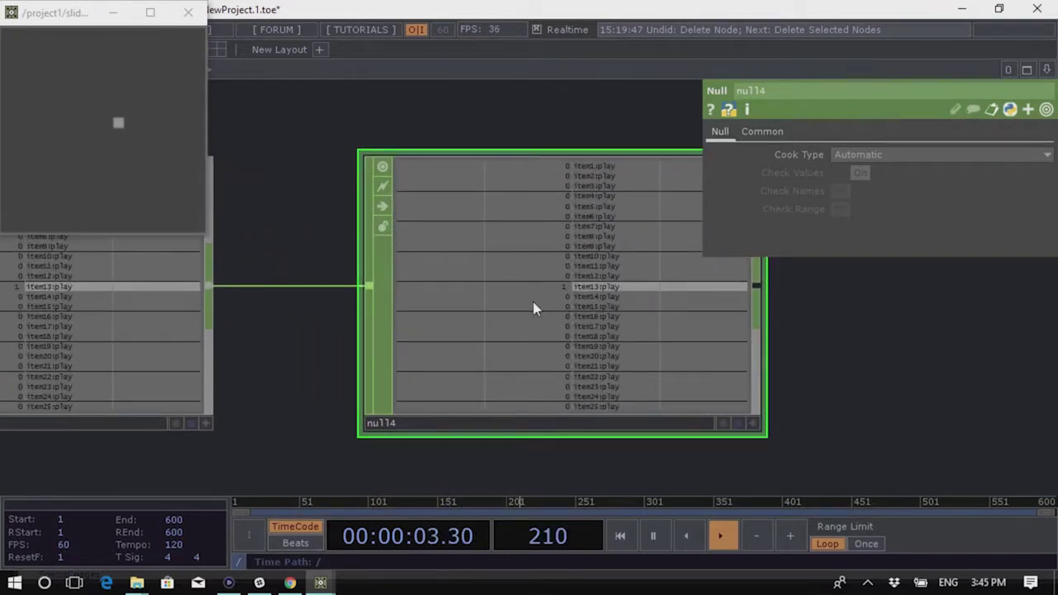
{"action": "left_click", "coordinate": [761, 133]}
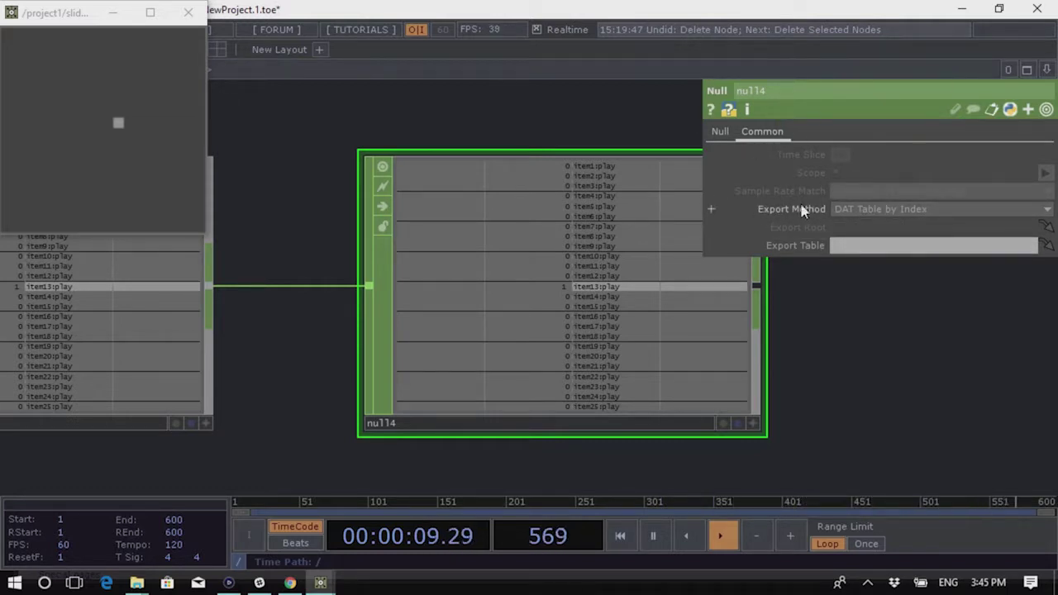
{"action": "left_click", "coordinate": [881, 211]}
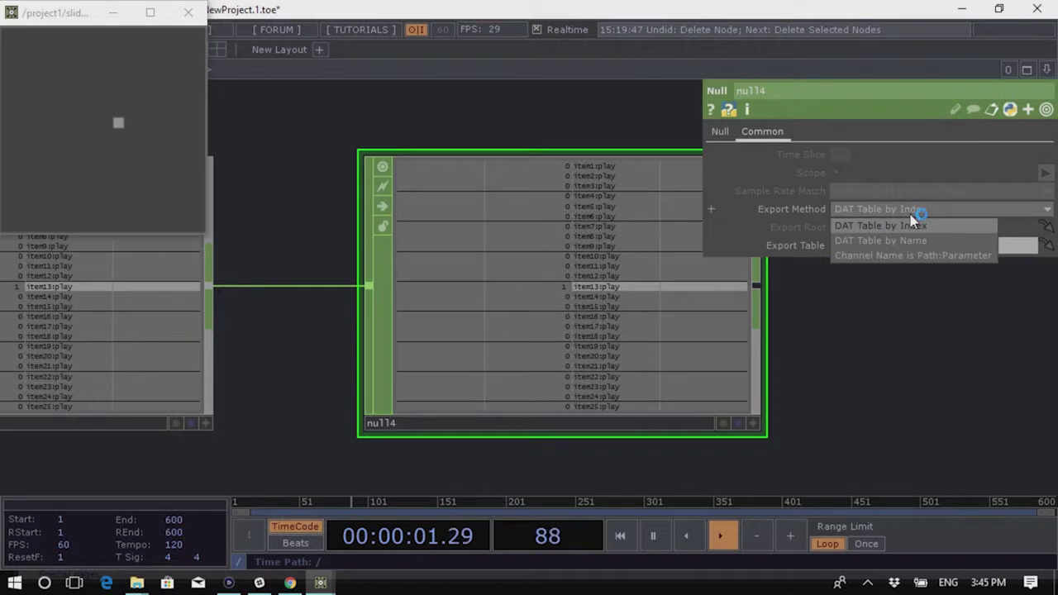
{"action": "left_click", "coordinate": [985, 256]}
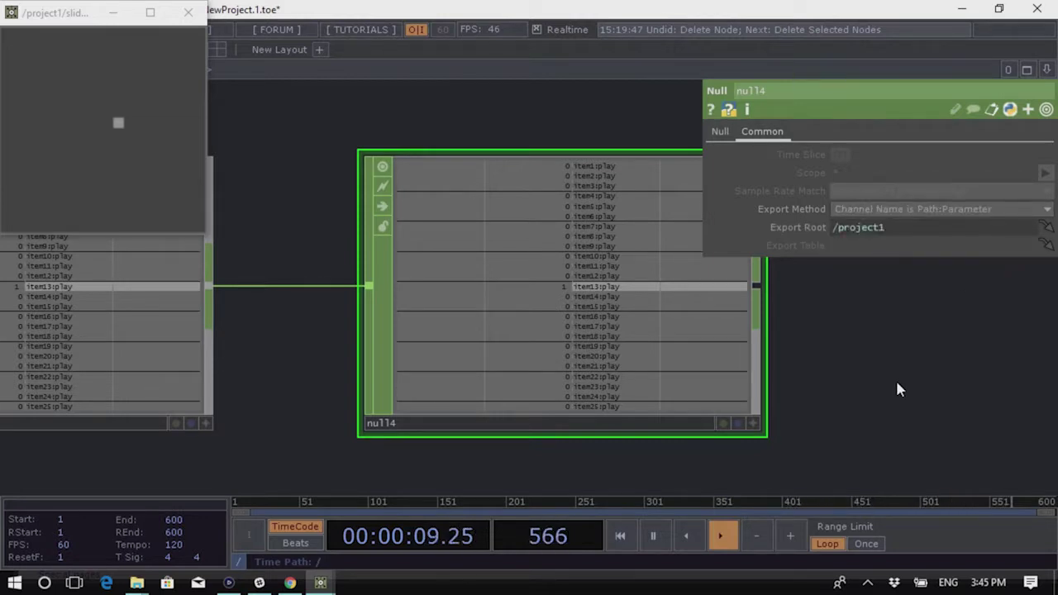
{"action": "left_click_drag", "start_coordinate": [954, 374], "coordinate": [861, 415]}
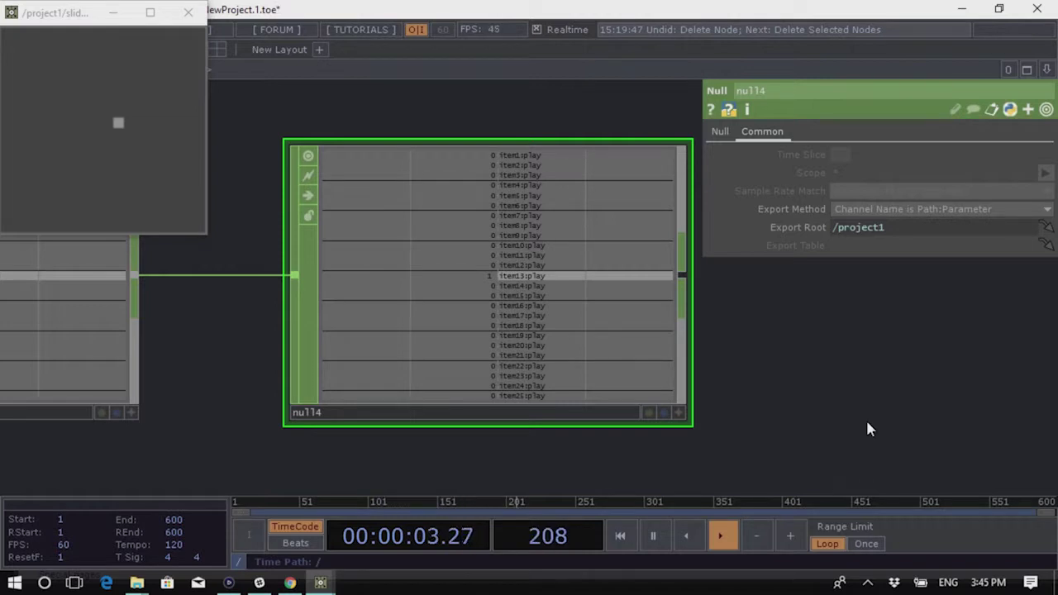
Turn on null4's export flag so its channels drive the play parameters of the audio items
{"action": "left_click", "coordinate": [650, 413]}
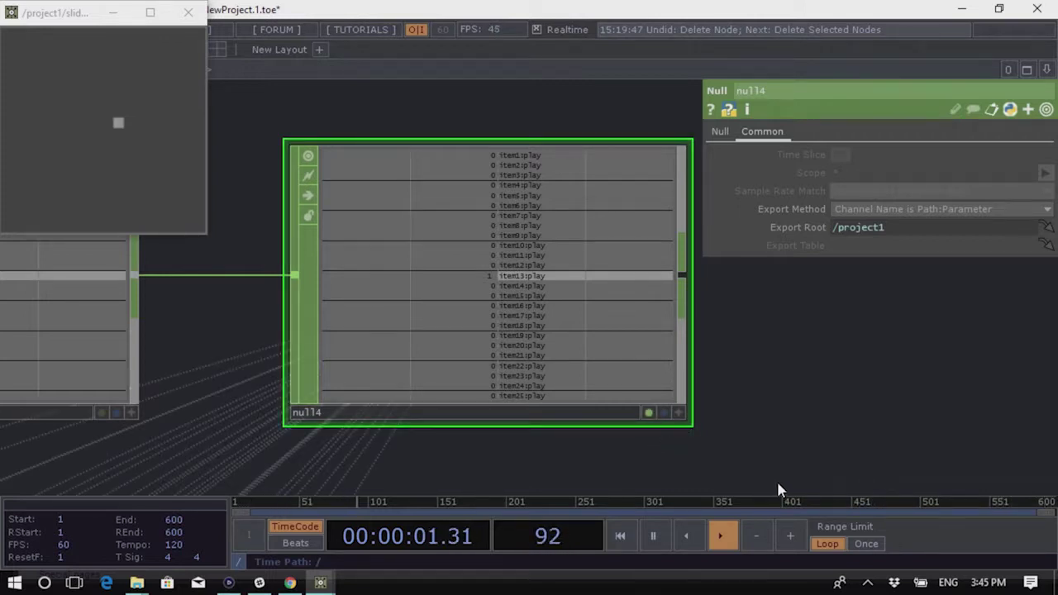
{"action": "scroll", "coordinate": [826, 355], "scroll_direction": "down", "scroll_amount": 4}
{"action": "scroll", "coordinate": [817, 312], "scroll_direction": "up", "scroll_amount": 2}
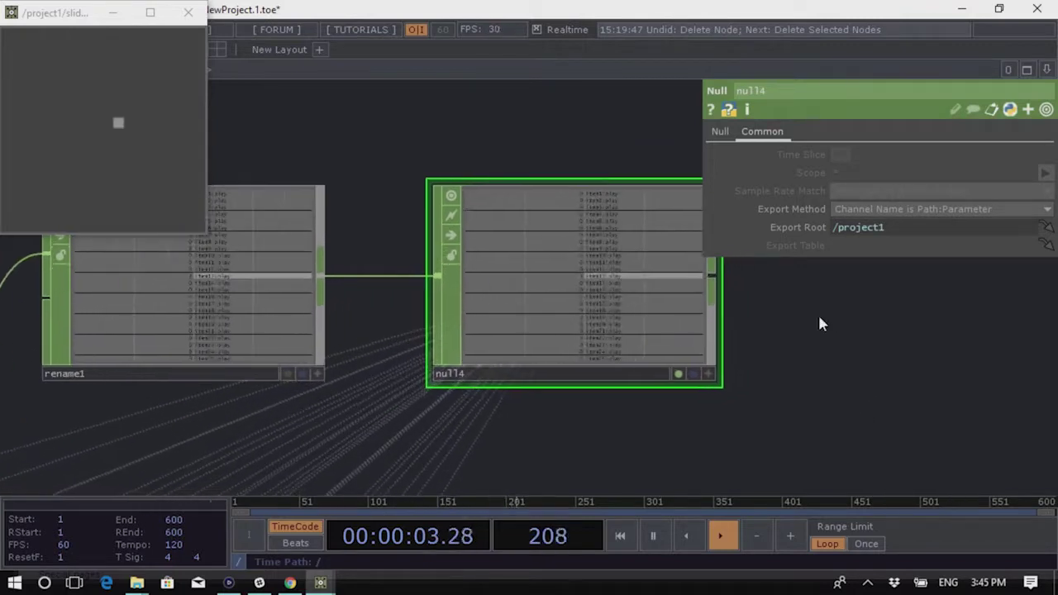
{"action": "scroll", "coordinate": [642, 273], "scroll_direction": "up", "scroll_amount": 2}
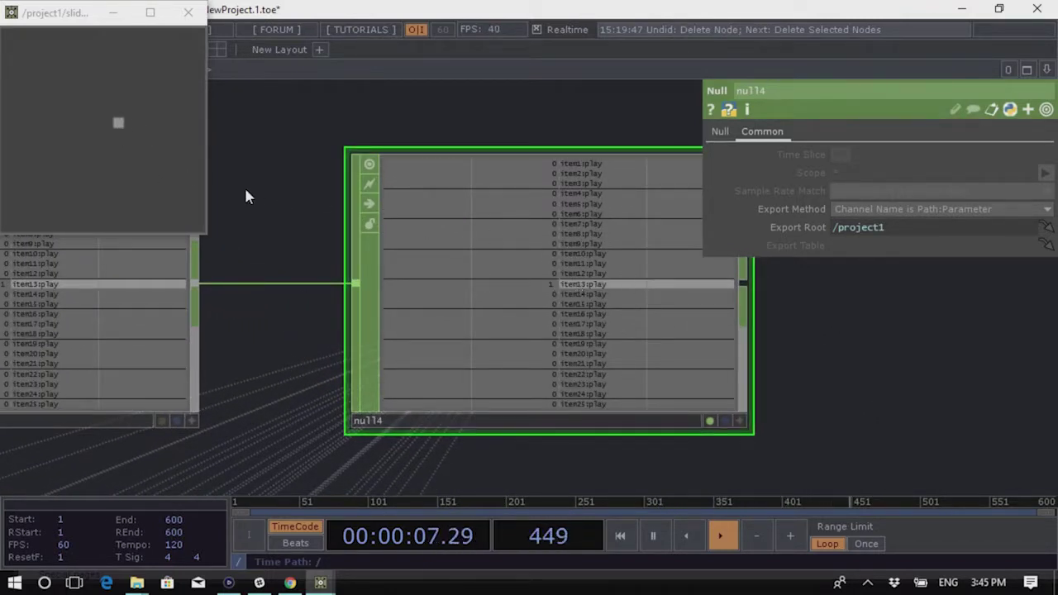
Test the triggering by moving the slider point to different positions and examine the signals at math4 and audiodyna1
{"action": "left_click_drag", "start_coordinate": [118, 123], "coordinate": [80, 214]}
{"action": "scroll", "coordinate": [552, 210], "scroll_direction": "down", "scroll_amount": 10}
{"action": "left_click_drag", "start_coordinate": [605, 487], "coordinate": [503, 389]}
{"action": "scroll", "coordinate": [504, 389], "scroll_direction": "up", "scroll_amount": 5}
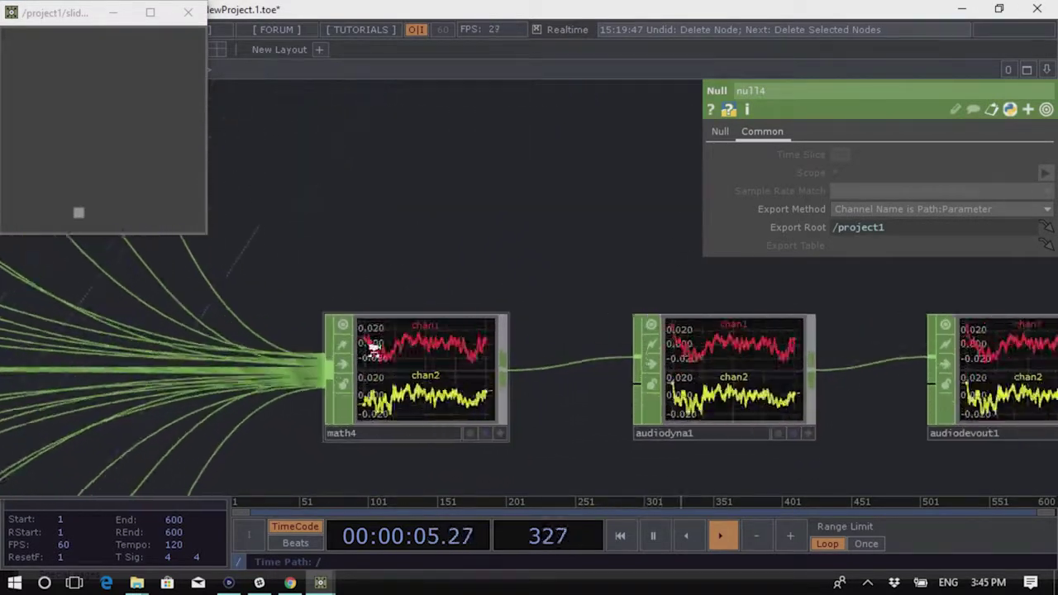
{"action": "scroll", "coordinate": [373, 347], "scroll_direction": "up", "scroll_amount": 1}
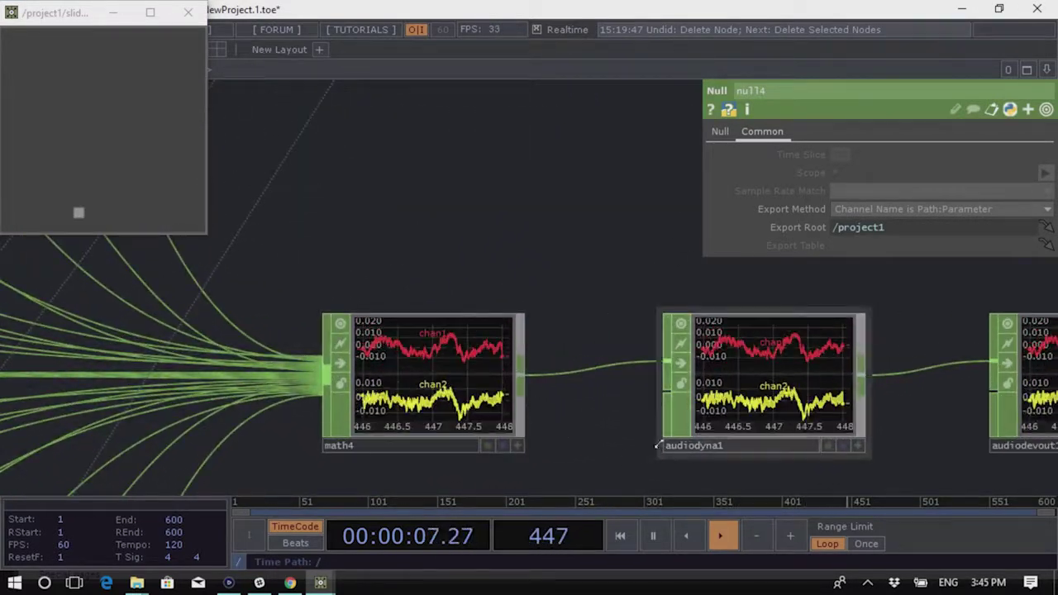
{"action": "scroll", "coordinate": [749, 465], "scroll_direction": "down", "scroll_amount": 5}
{"action": "left_click_drag", "start_coordinate": [762, 282], "coordinate": [964, 407]}
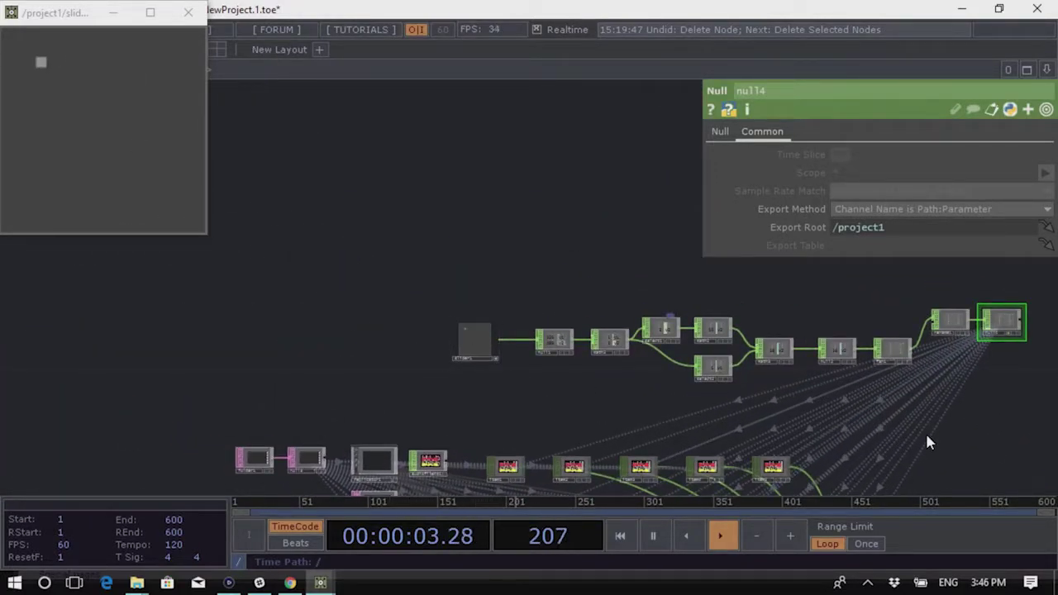
{"action": "left_click_drag", "start_coordinate": [978, 438], "coordinate": [928, 433]}
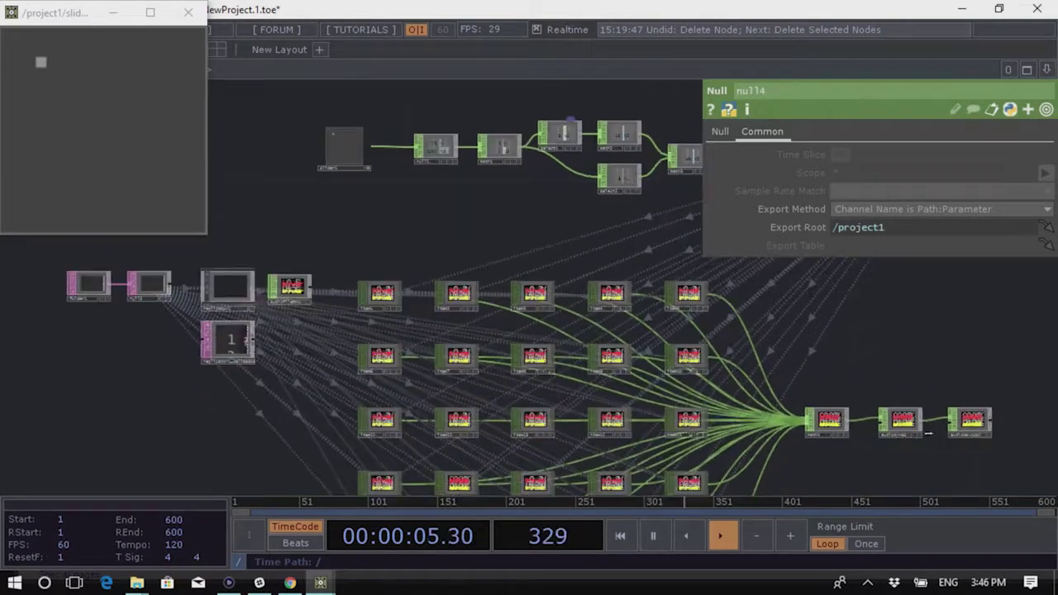
{"action": "scroll", "coordinate": [928, 433], "scroll_direction": "up", "scroll_amount": 5}
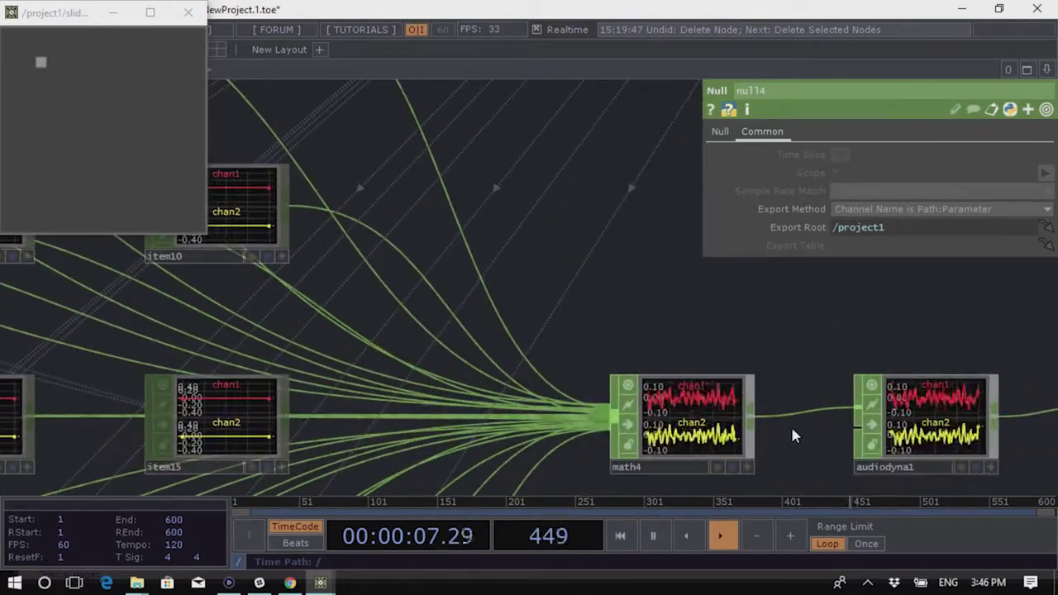
{"action": "scroll", "coordinate": [792, 431], "scroll_direction": "down", "scroll_amount": 6}
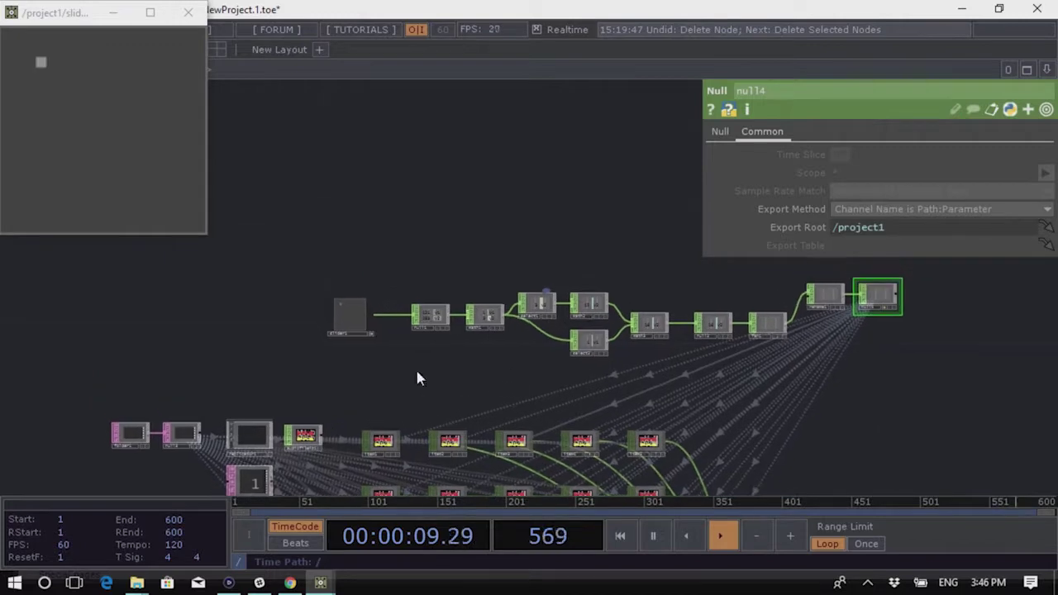
{"action": "left_click_drag", "start_coordinate": [43, 59], "coordinate": [95, 221]}
Select the audiodevout1 operator and switch its Active parameter off
{"action": "left_click_drag", "start_coordinate": [932, 425], "coordinate": [688, 361]}
{"action": "left_click", "coordinate": [669, 376]}
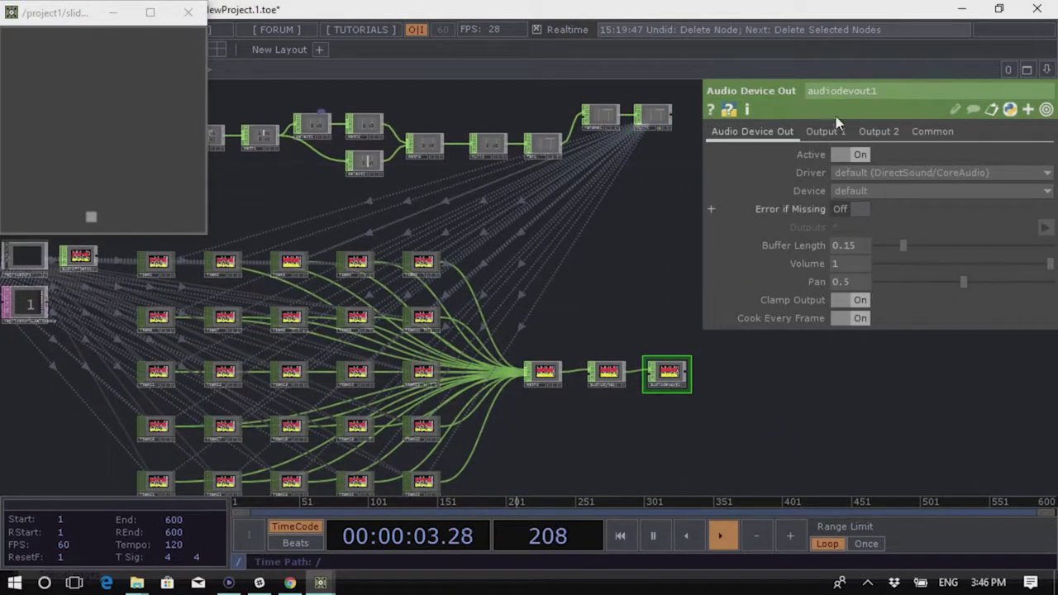
{"action": "scroll", "coordinate": [628, 370], "scroll_direction": "up", "scroll_amount": 5}
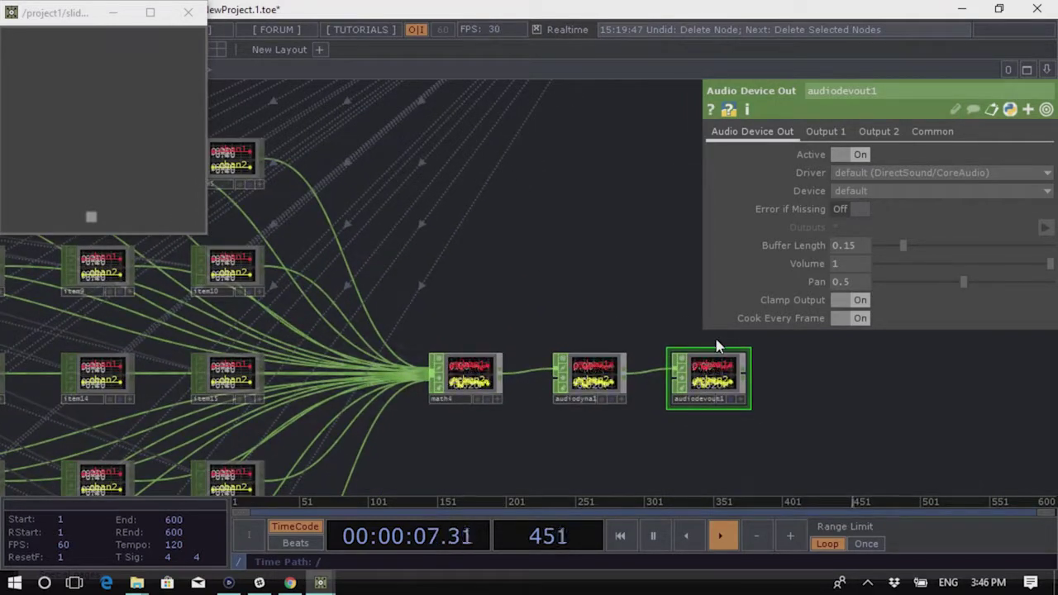
{"action": "left_click", "coordinate": [849, 156]}
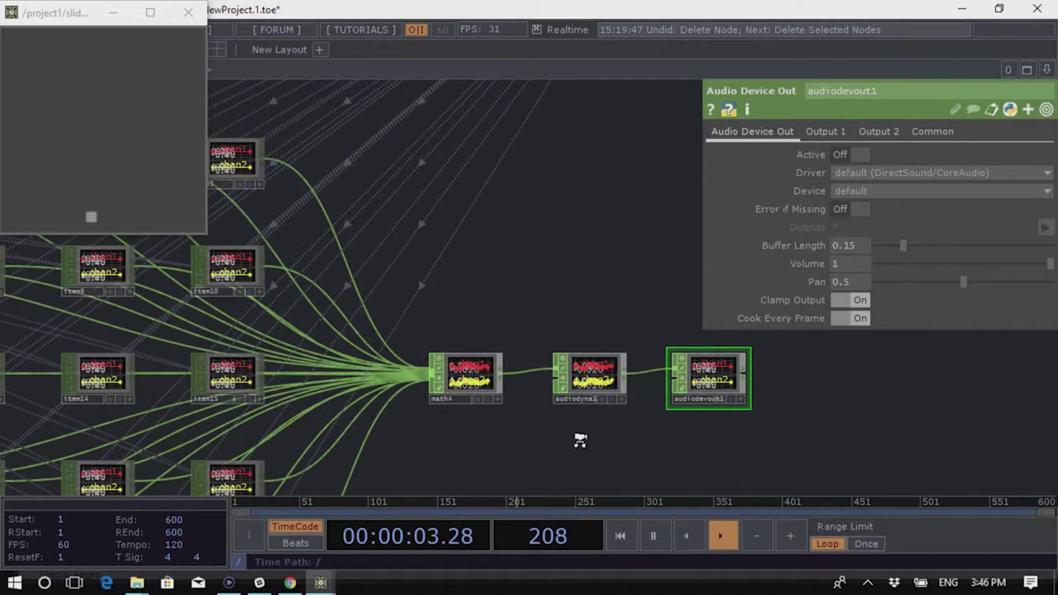
Branch a new Filter CHOP off fan1's output and place it below rename1
{"action": "scroll", "coordinate": [653, 380], "scroll_direction": "down", "scroll_amount": 5}
{"action": "scroll", "coordinate": [586, 366], "scroll_direction": "up", "scroll_amount": 8}
{"action": "scroll", "coordinate": [547, 284], "scroll_direction": "down", "scroll_amount": 2}
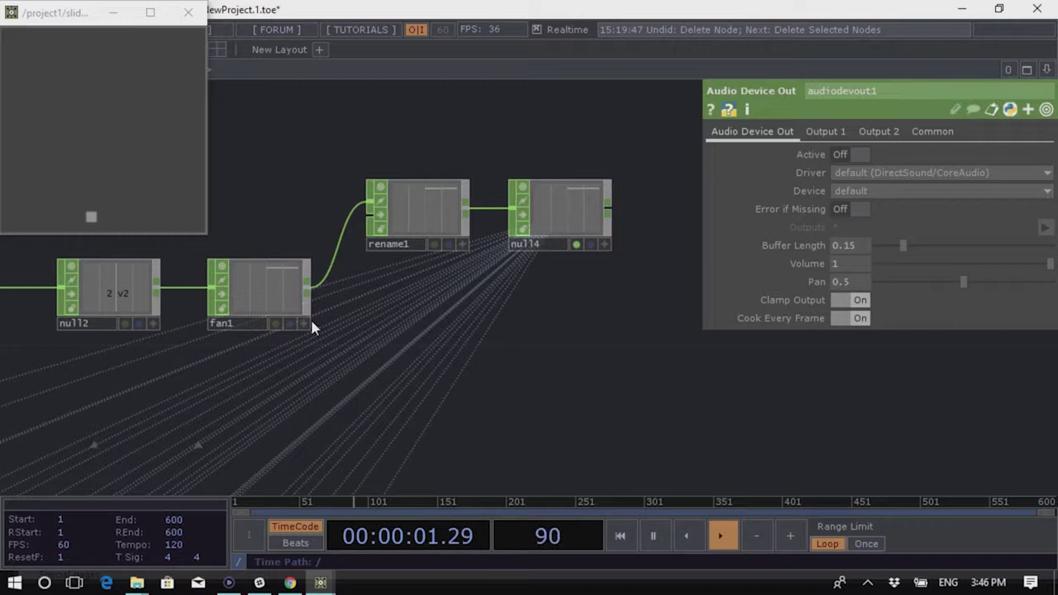
{"action": "scroll", "coordinate": [314, 328], "scroll_direction": "up", "scroll_amount": 3}
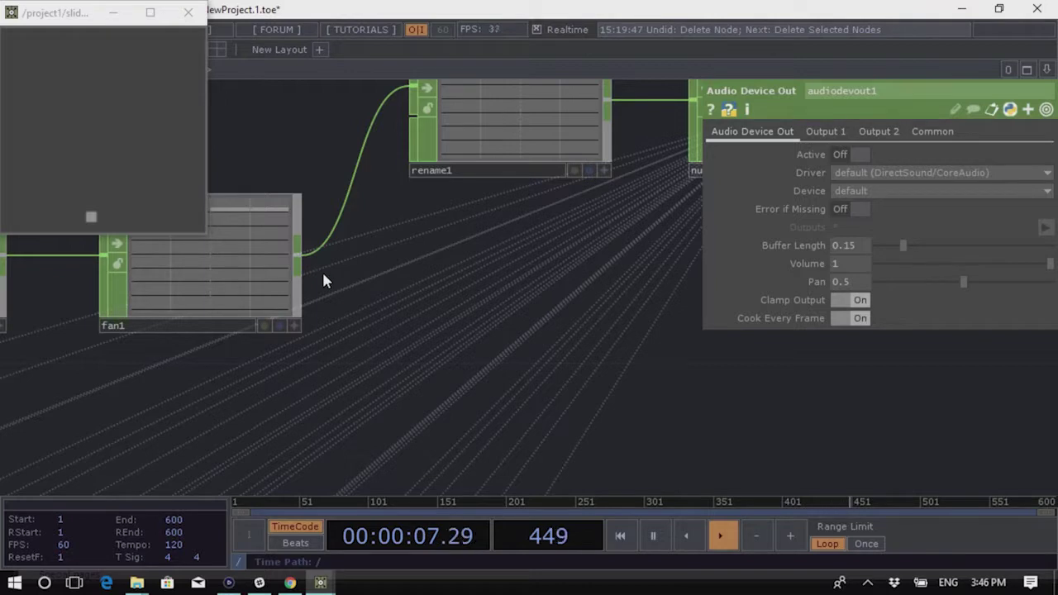
{"action": "scroll", "coordinate": [402, 279], "scroll_direction": "down", "scroll_amount": 4}
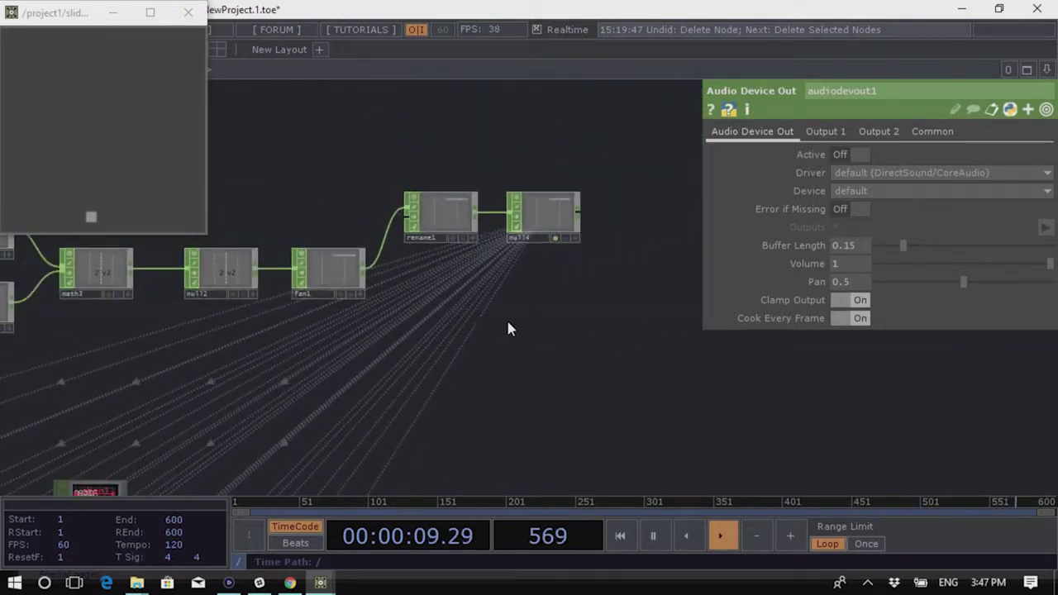
{"action": "scroll", "coordinate": [512, 354], "scroll_direction": "up", "scroll_amount": 3}
{"action": "left_click_drag", "start_coordinate": [534, 386], "coordinate": [570, 391]}
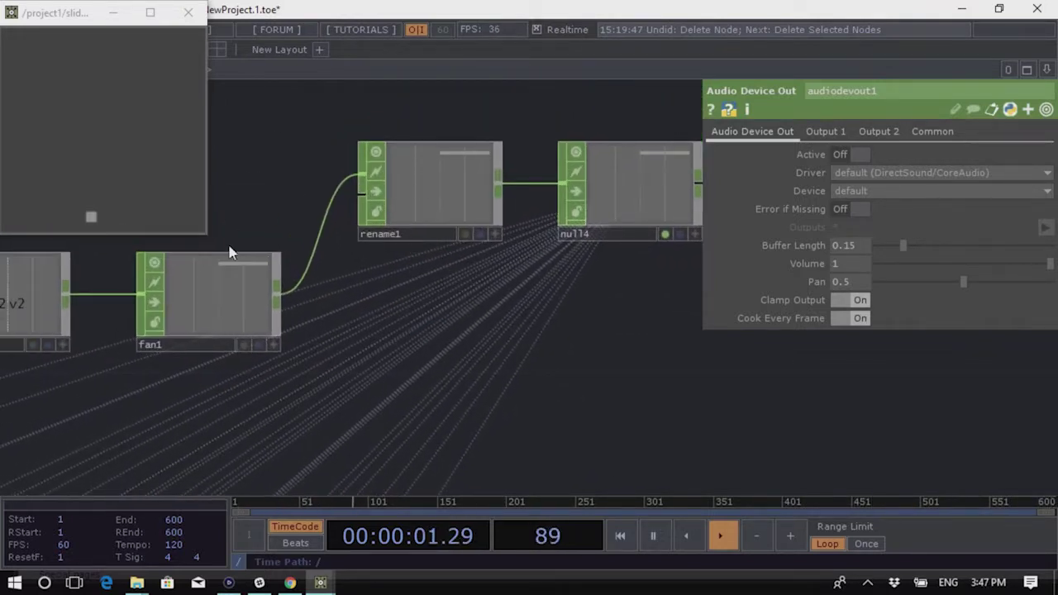
{"action": "scroll", "coordinate": [220, 310], "scroll_direction": "up", "scroll_amount": 5}
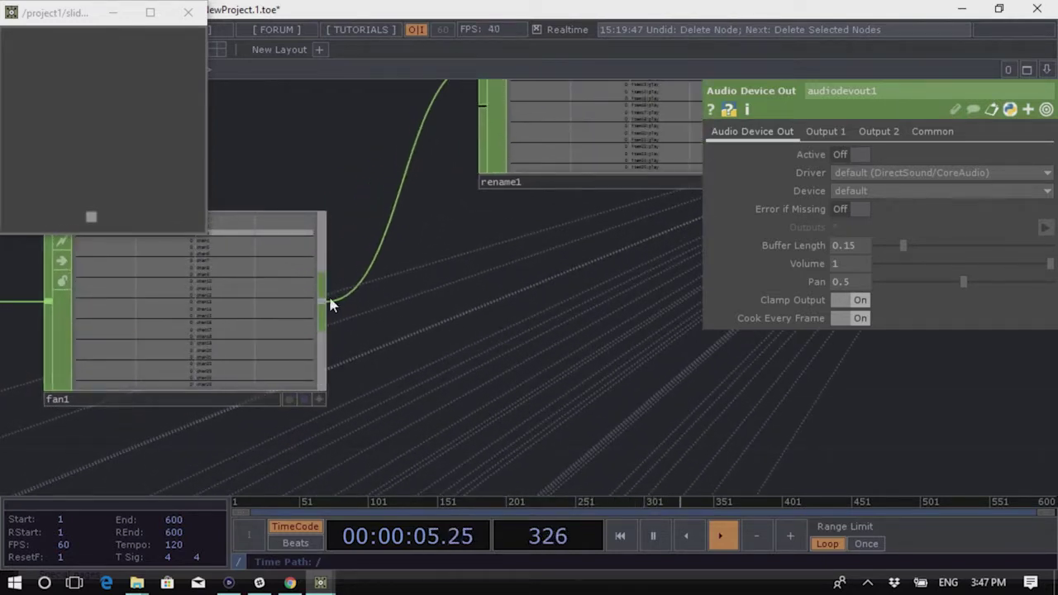
{"action": "mouse_move", "coordinate": [380, 320]}
{"action": "left_mouse_down"}
{"action": "mouse_move", "coordinate": [446, 321]}
{"action": "mouse_move", "coordinate": [373, 314]}
{"action": "mouse_move", "coordinate": [388, 312]}
{"action": "left_mouse_up"}
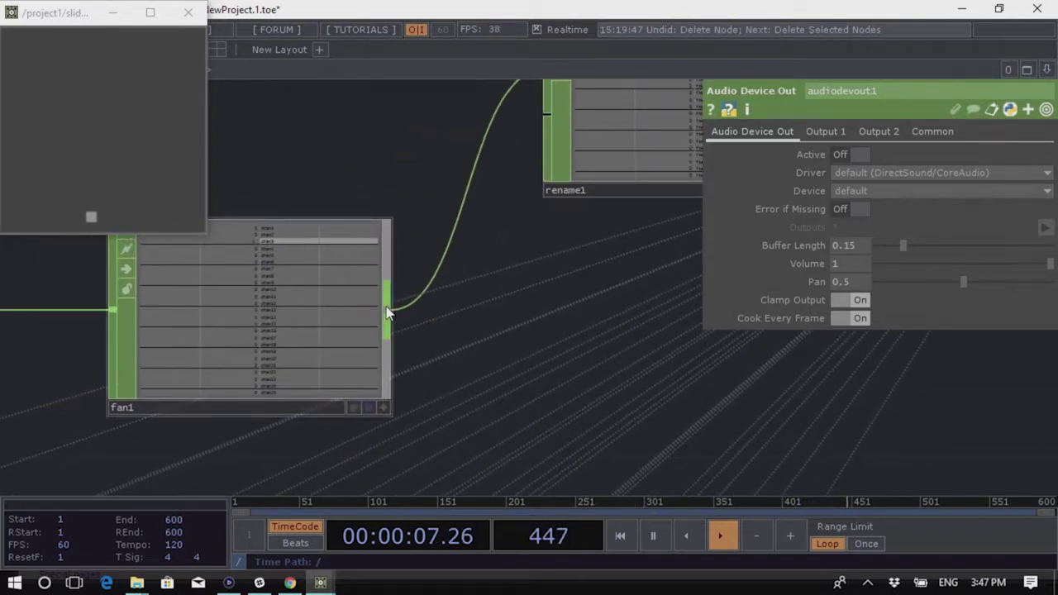
{"action": "right_click", "coordinate": [388, 312]}
{"action": "type", "text": "f"}
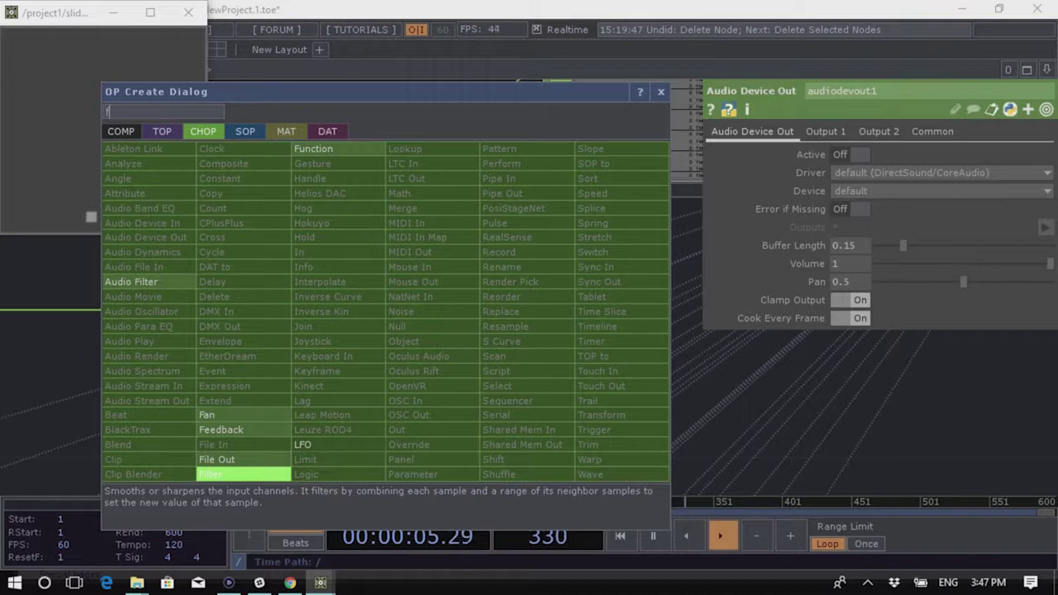
{"action": "left_click", "coordinate": [225, 473]}
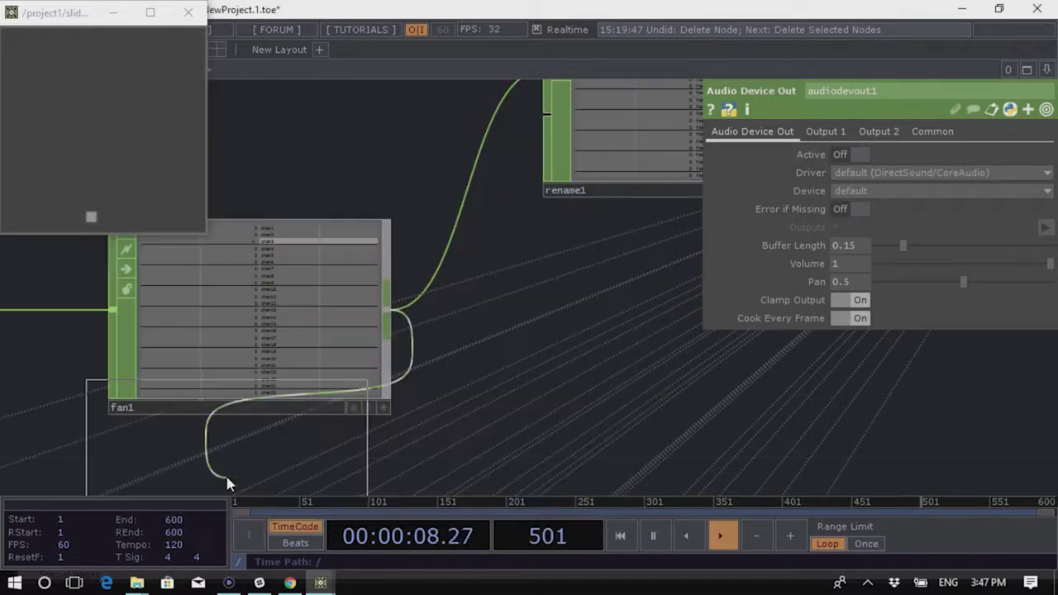
{"action": "left_click", "coordinate": [640, 418]}
Move the slider point to different positions and examine how filter1's channel values respond
{"action": "scroll", "coordinate": [402, 349], "scroll_direction": "down", "scroll_amount": 3}
{"action": "scroll", "coordinate": [589, 383], "scroll_direction": "up", "scroll_amount": 4}
{"action": "scroll", "coordinate": [460, 323], "scroll_direction": "up", "scroll_amount": 3}
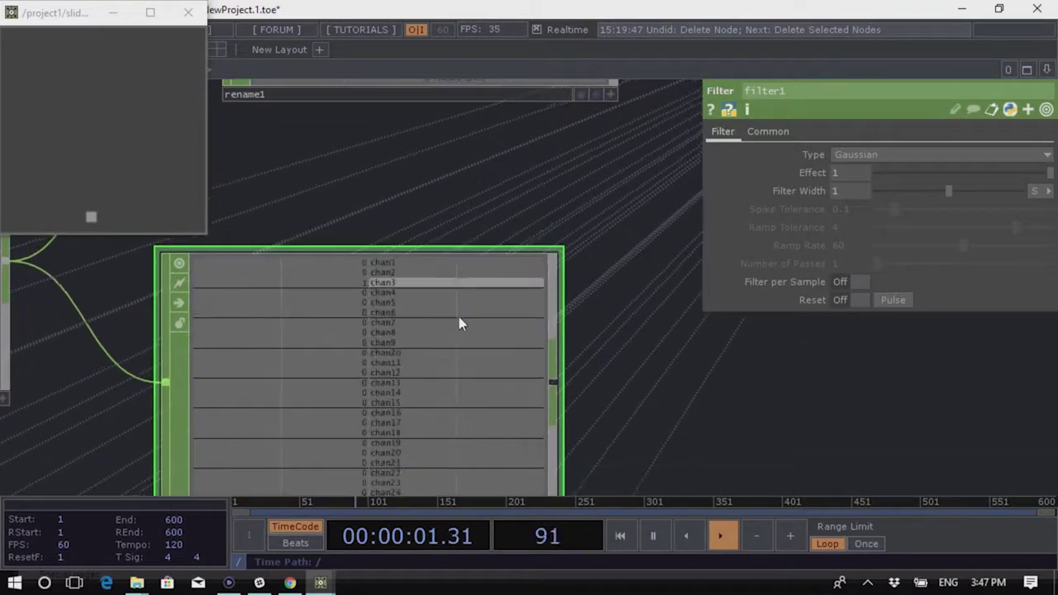
{"action": "scroll", "coordinate": [439, 265], "scroll_direction": "down", "scroll_amount": 3}
{"action": "left_click_drag", "start_coordinate": [96, 211], "coordinate": [151, 179]}
{"action": "scroll", "coordinate": [621, 393], "scroll_direction": "down", "scroll_amount": 3}
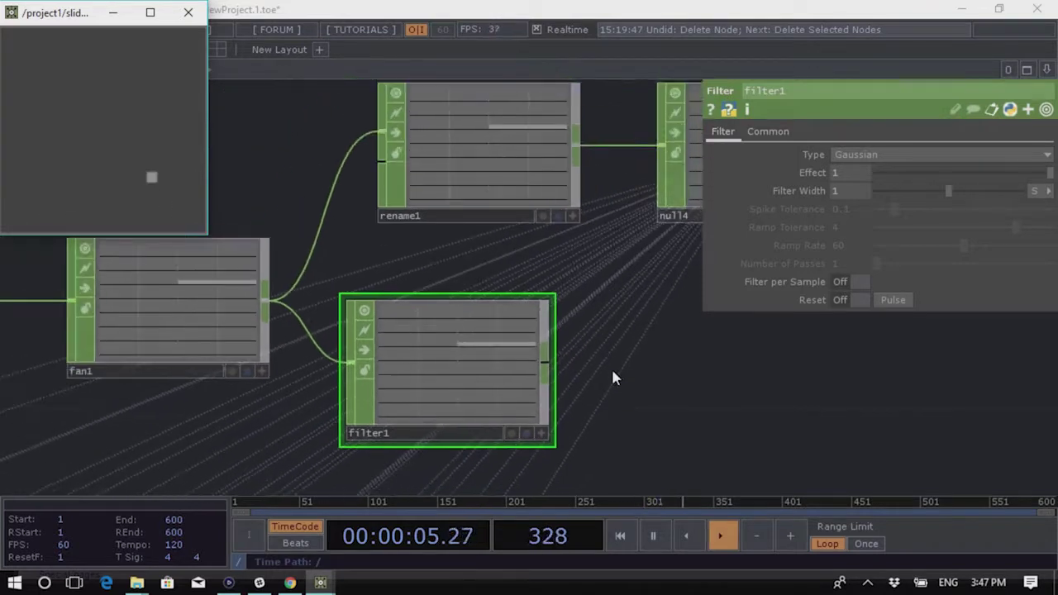
{"action": "left_click_drag", "start_coordinate": [141, 178], "coordinate": [61, 106]}
{"action": "scroll", "coordinate": [463, 421], "scroll_direction": "up", "scroll_amount": 3}
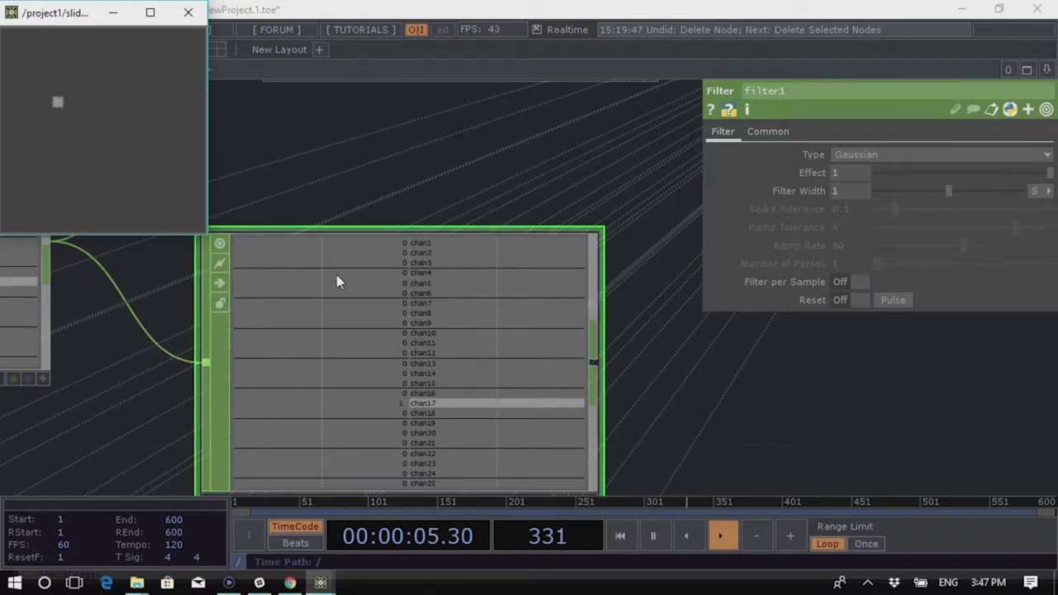
{"action": "scroll", "coordinate": [612, 401], "scroll_direction": "down", "scroll_amount": 5}
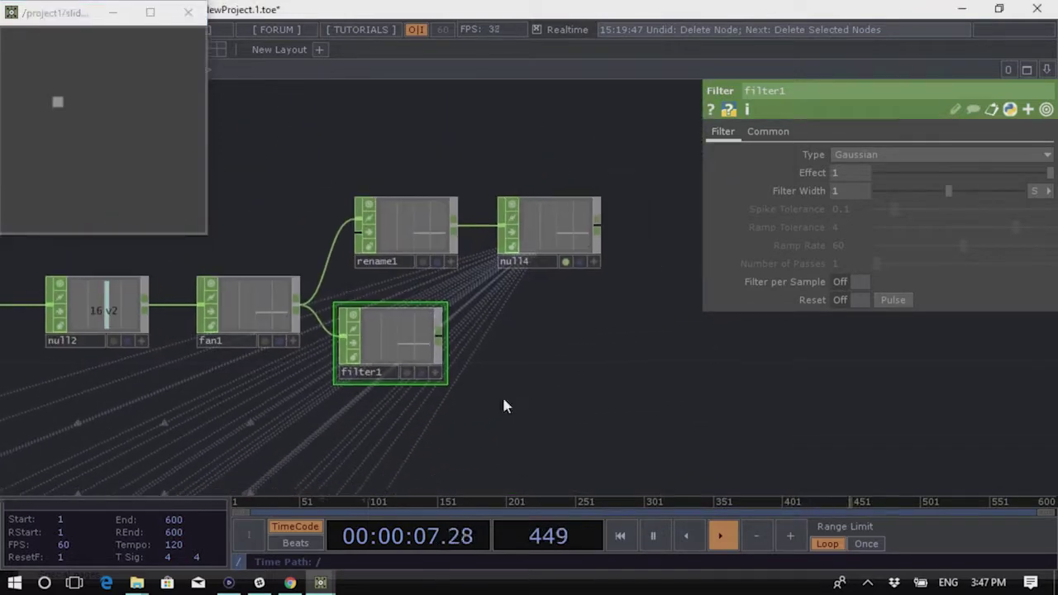
Add a Rename CHOP after filter1, connected to its output
{"action": "scroll", "coordinate": [524, 413], "scroll_direction": "up", "scroll_amount": 2}
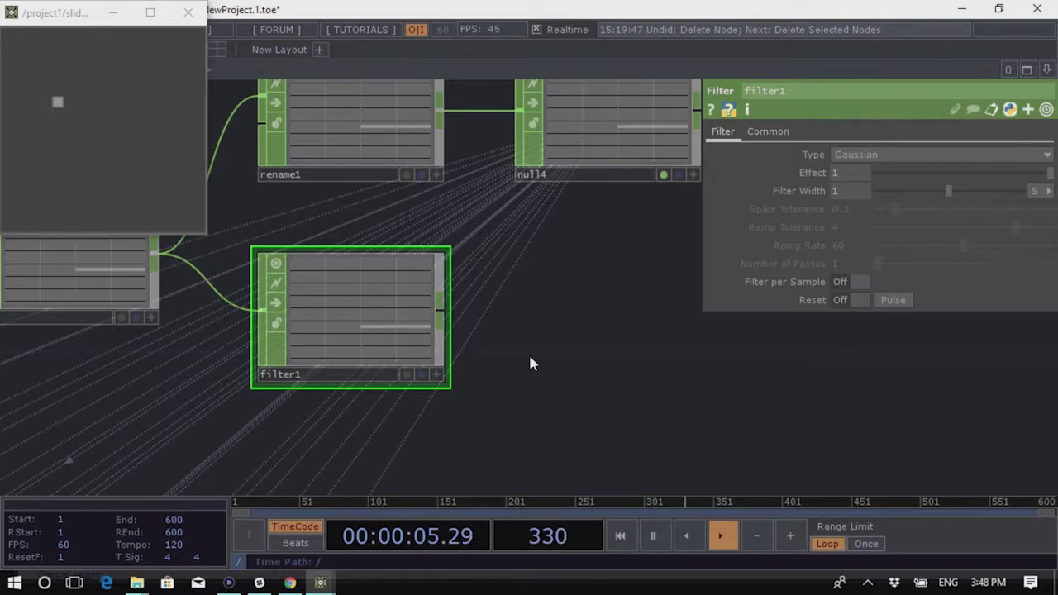
{"action": "right_click", "coordinate": [439, 318]}
{"action": "type", "text": "re"}
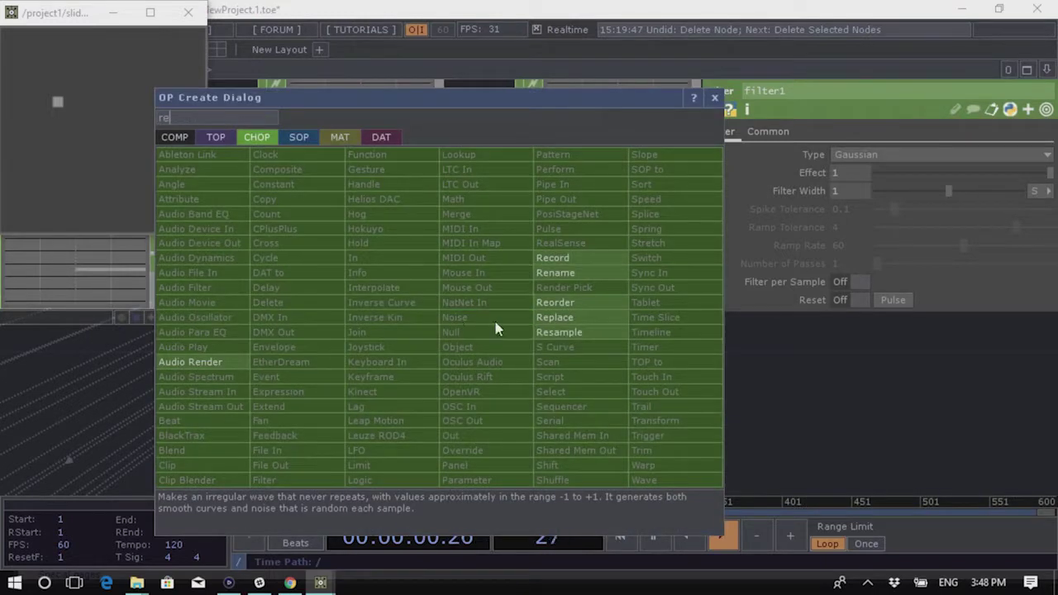
{"action": "left_click", "coordinate": [583, 274]}
{"action": "left_click", "coordinate": [600, 317]}
Set rename2's From pattern to chan* and To pattern to item*:volume, and check the resulting channel names
{"action": "scroll", "coordinate": [653, 351], "scroll_direction": "up", "scroll_amount": 5}
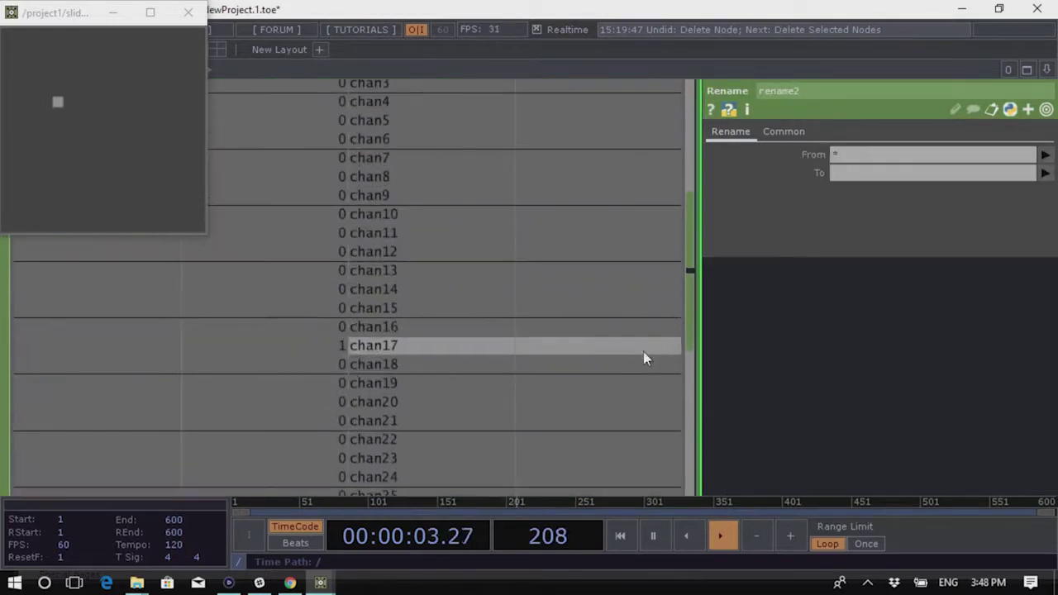
{"action": "scroll", "coordinate": [644, 357], "scroll_direction": "down", "scroll_amount": 2}
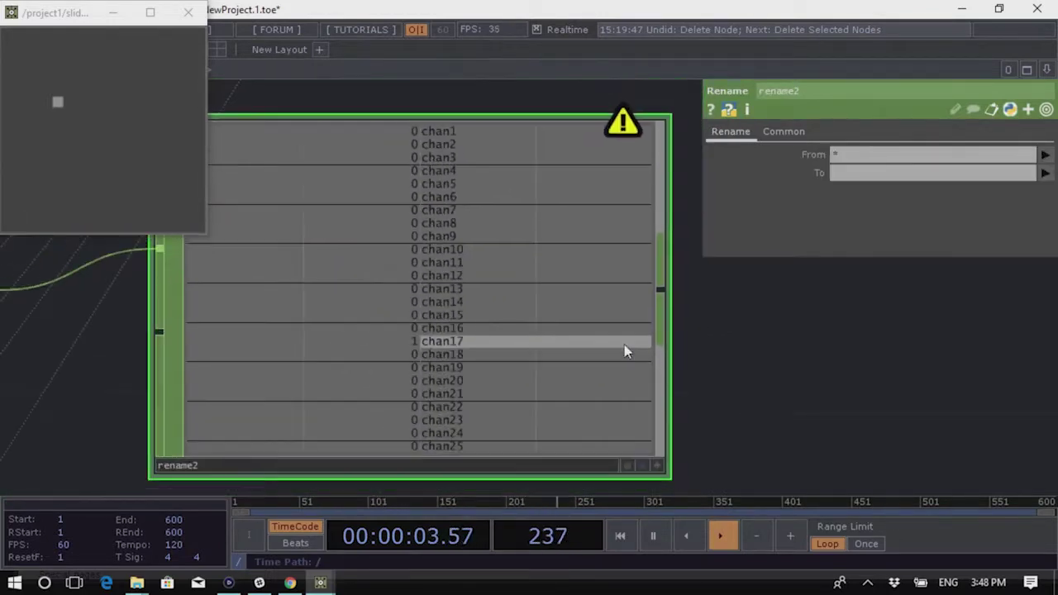
{"action": "left_click", "coordinate": [829, 155]}
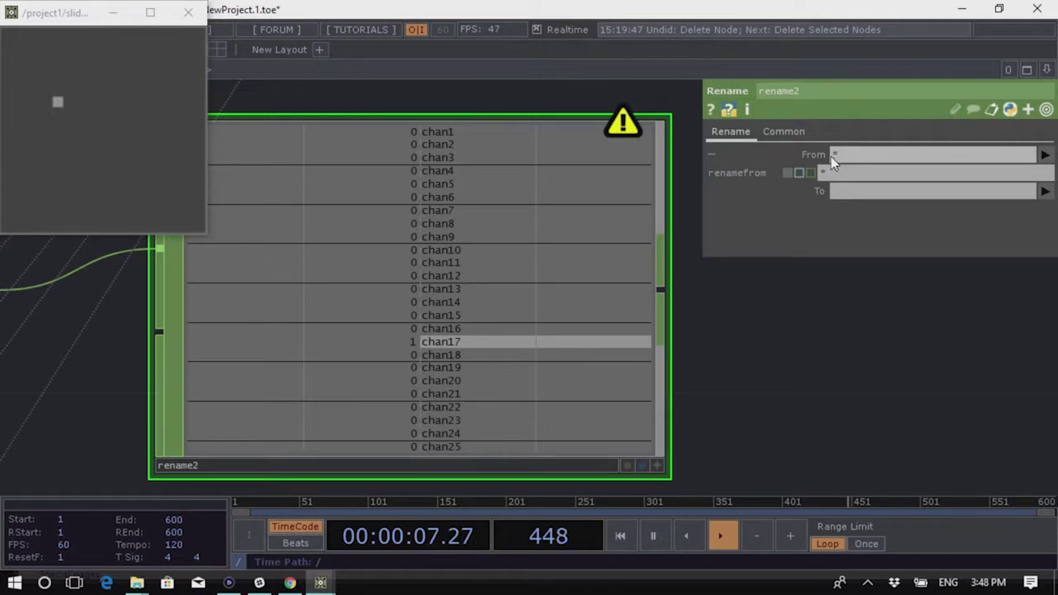
{"action": "left_click", "coordinate": [834, 156]}
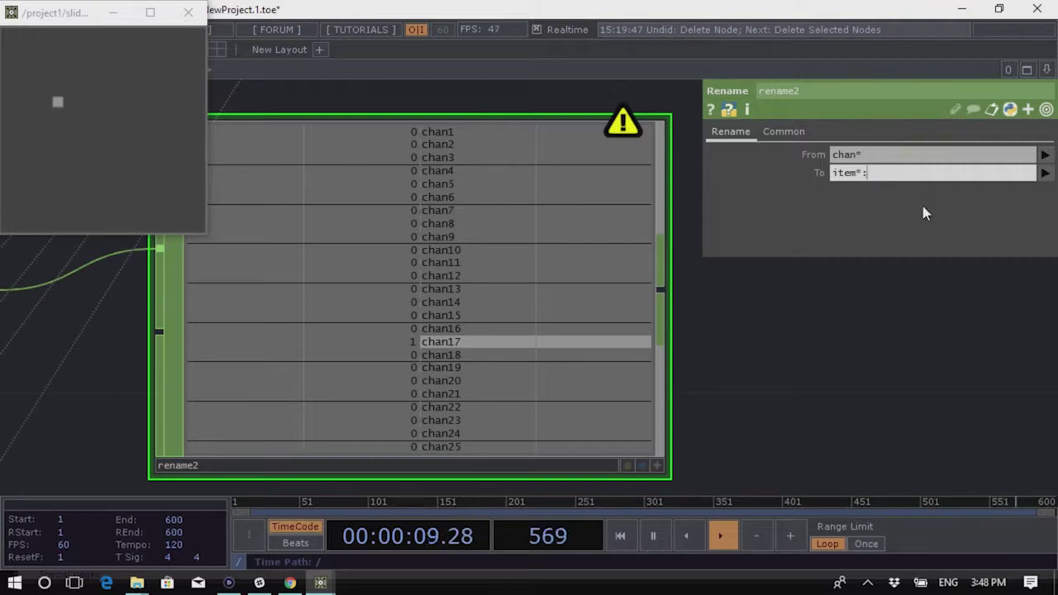
{"action": "type", "text": "volum"}
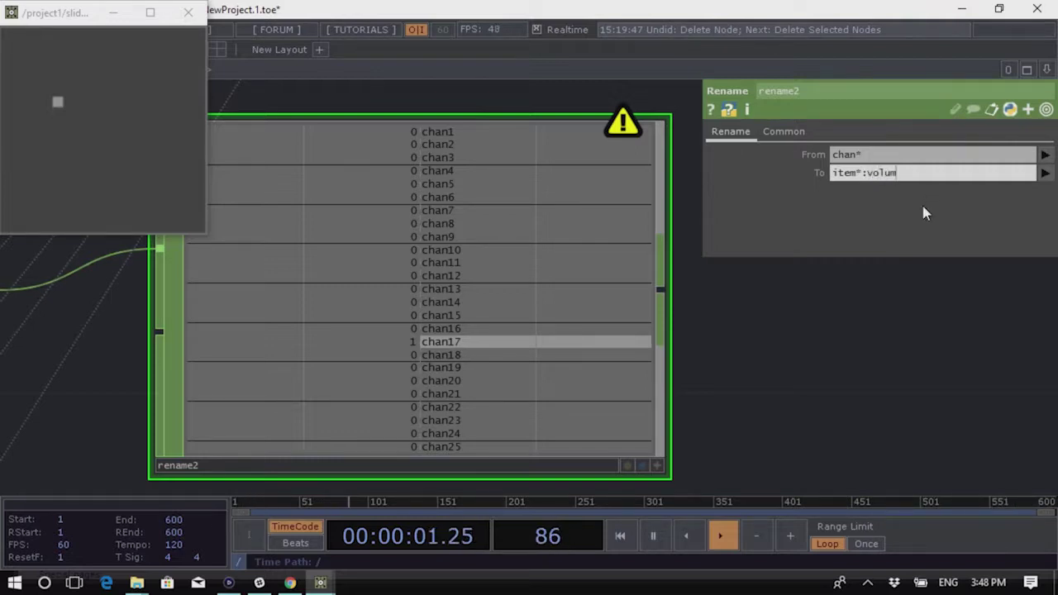
{"action": "type", "text": "e"}
{"action": "key", "text": "Return"}
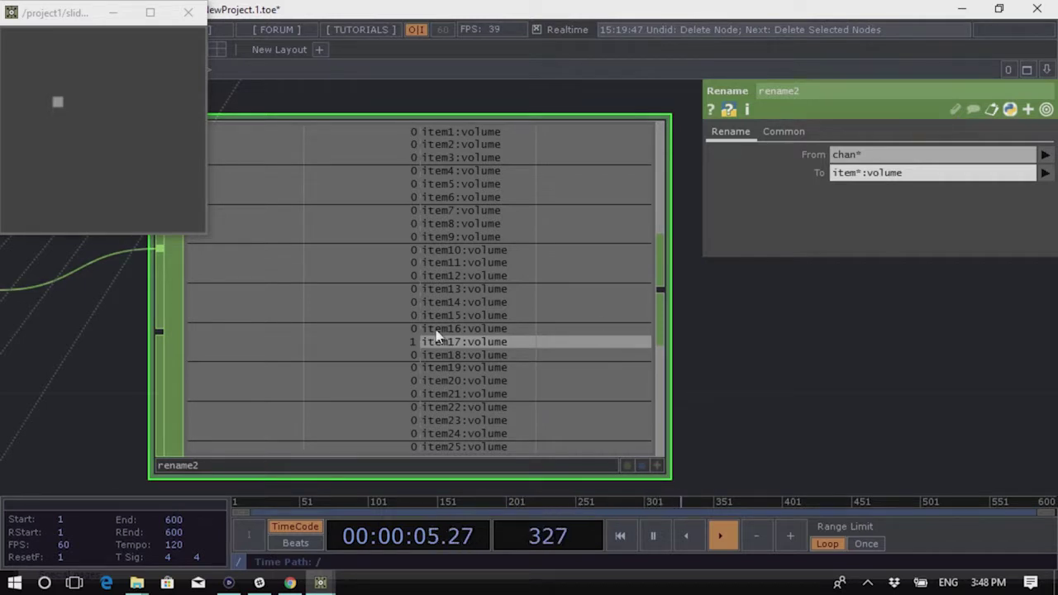
{"action": "scroll", "coordinate": [562, 328], "scroll_direction": "down", "scroll_amount": 2}
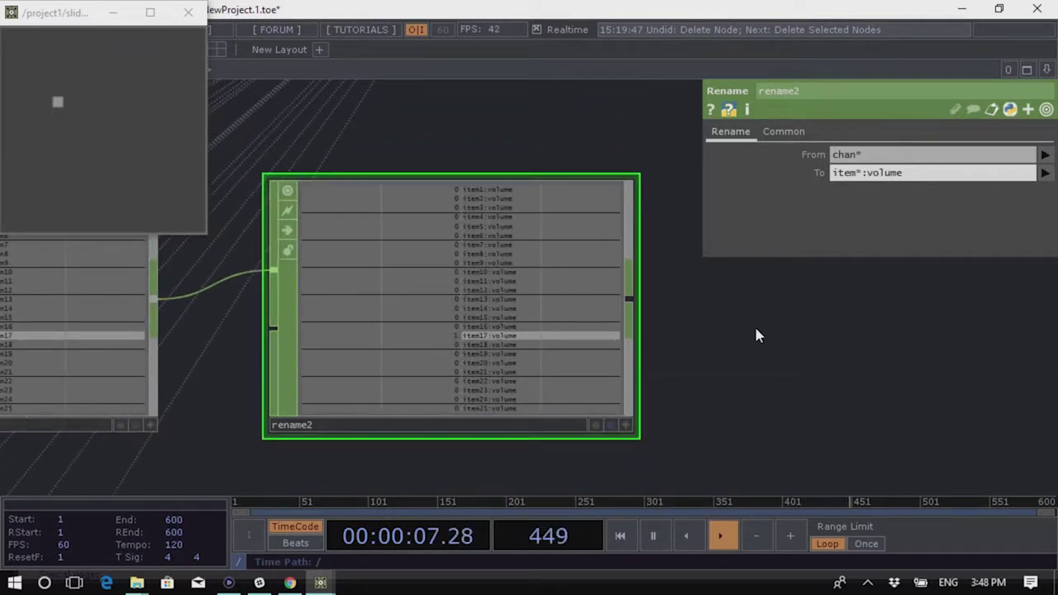
{"action": "scroll", "coordinate": [755, 332], "scroll_direction": "down", "scroll_amount": 3}
{"action": "scroll", "coordinate": [781, 334], "scroll_direction": "up", "scroll_amount": 5}
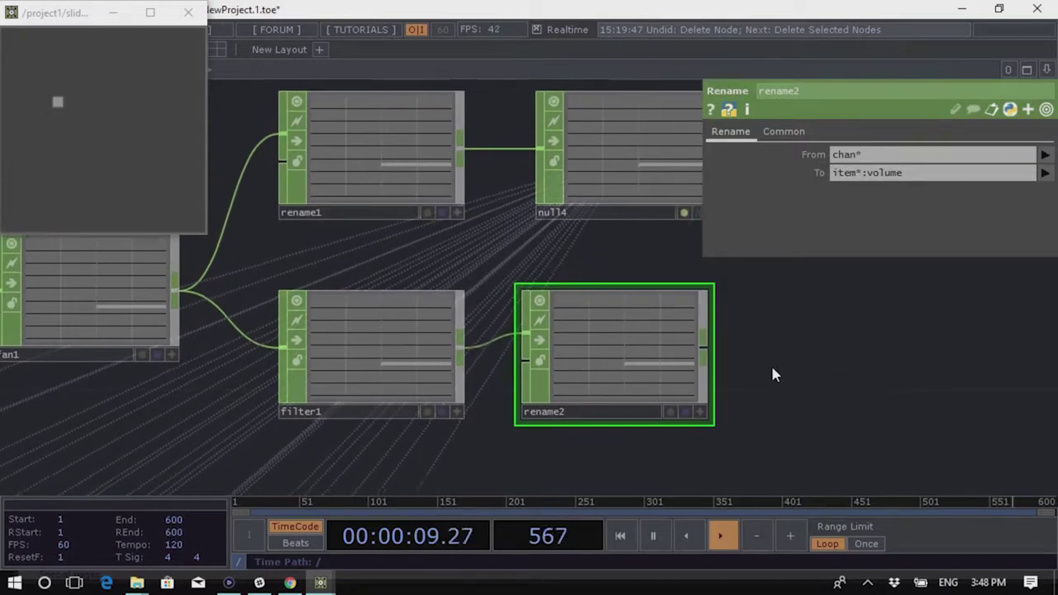
{"action": "left_click_drag", "start_coordinate": [687, 367], "coordinate": [703, 346]}
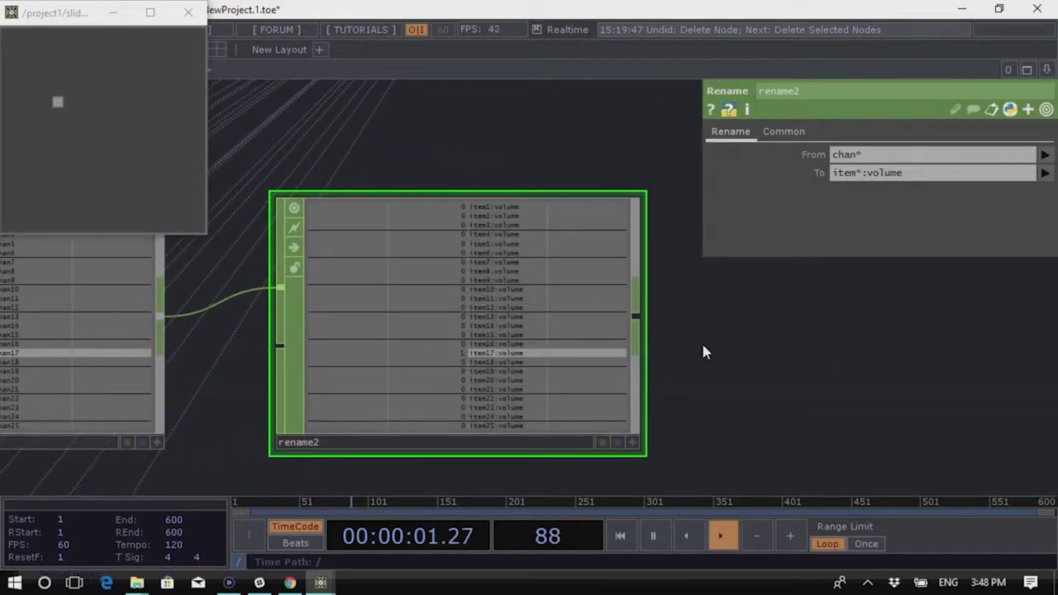
Add a Null CHOP after rename2, connected to its output
{"action": "right_click", "coordinate": [636, 317]}
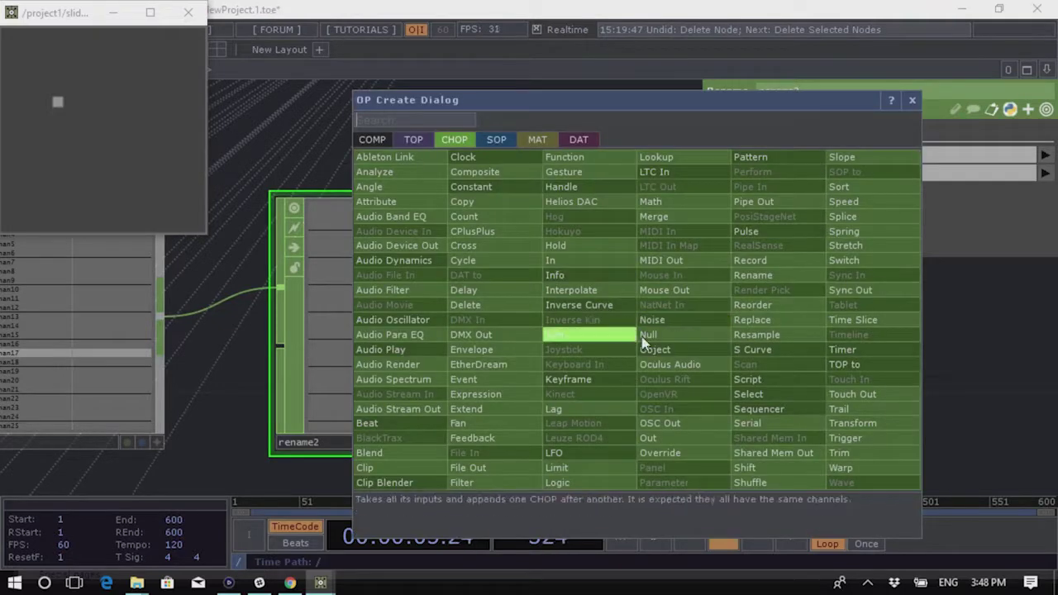
{"action": "left_click", "coordinate": [764, 339]}
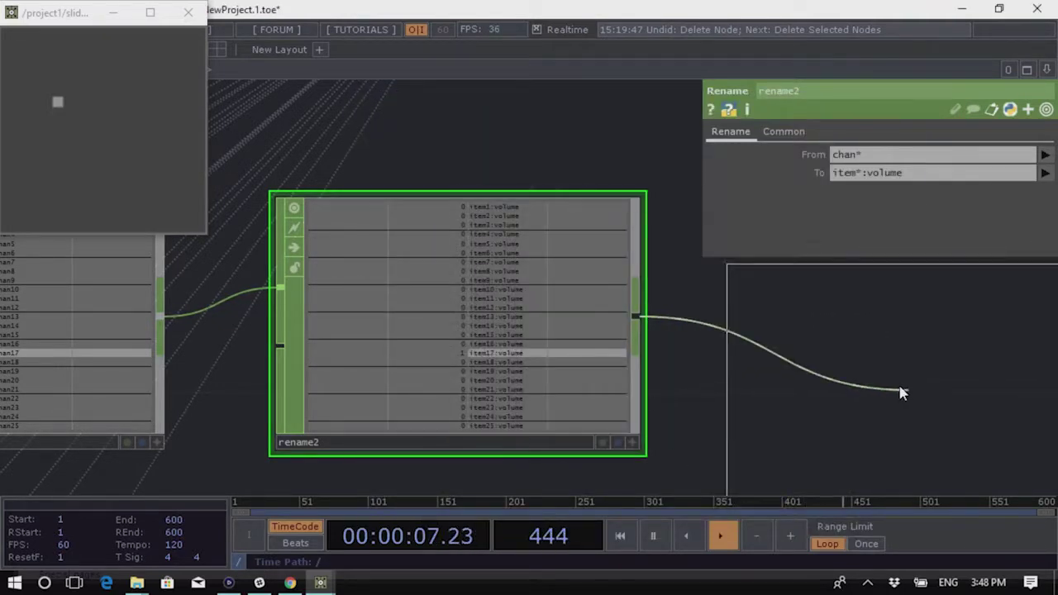
{"action": "left_click", "coordinate": [888, 320]}
{"action": "left_click_drag", "start_coordinate": [873, 467], "coordinate": [478, 399]}
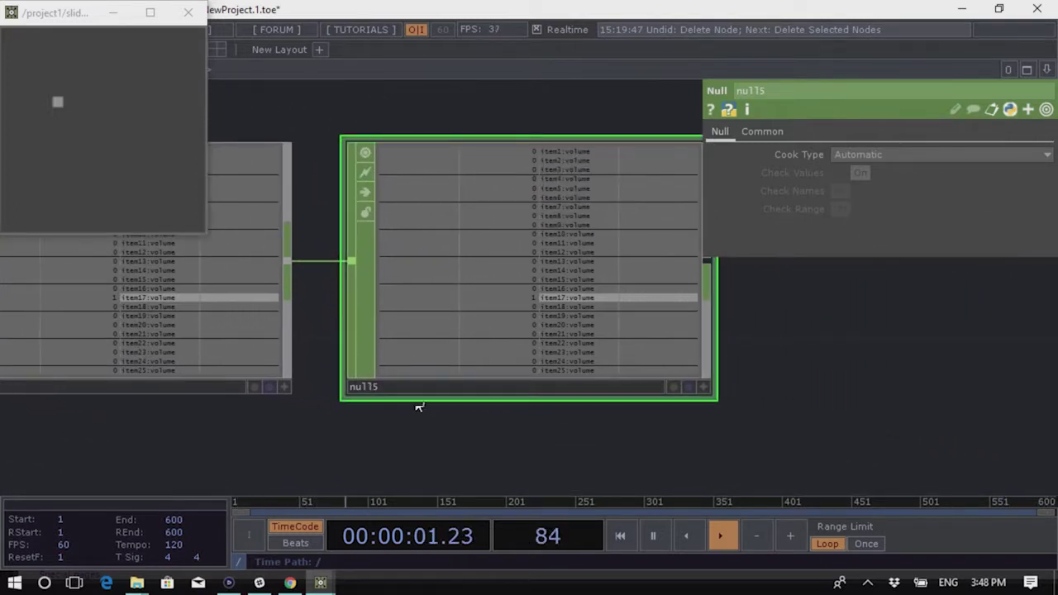
{"action": "scroll", "coordinate": [576, 259], "scroll_direction": "up", "scroll_amount": 2}
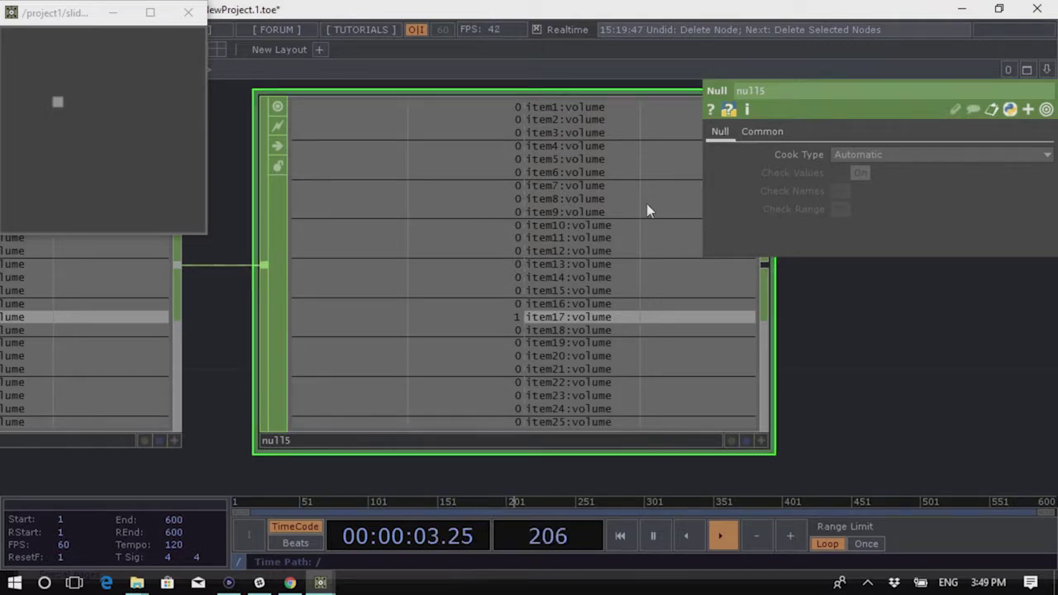
Set null5's Export Method to Channel Name is Path:Parameter and activate its export
{"action": "left_click", "coordinate": [761, 132]}
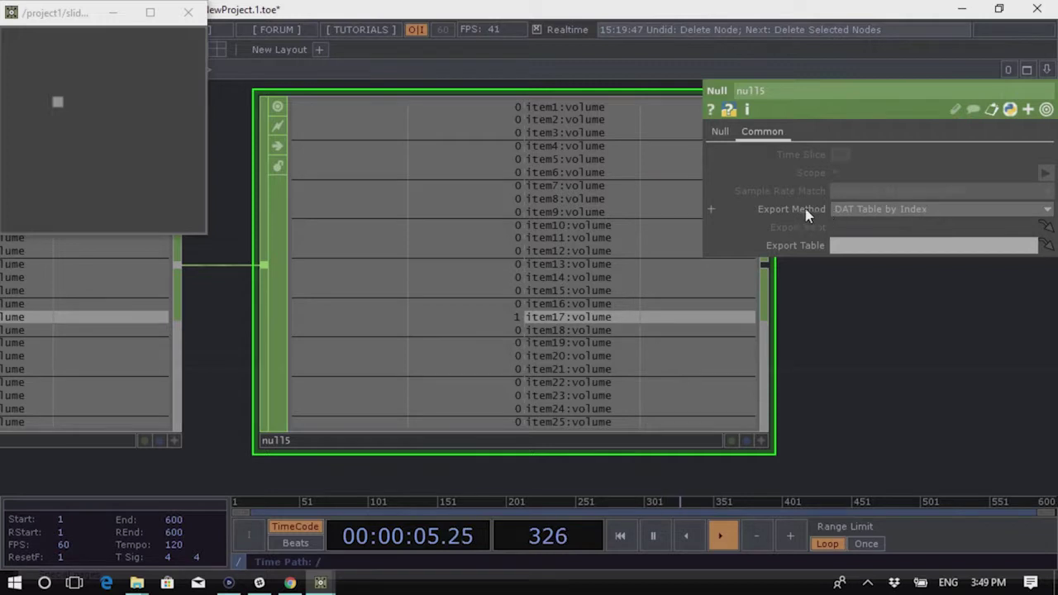
{"action": "mouse_move", "coordinate": [734, 213]}
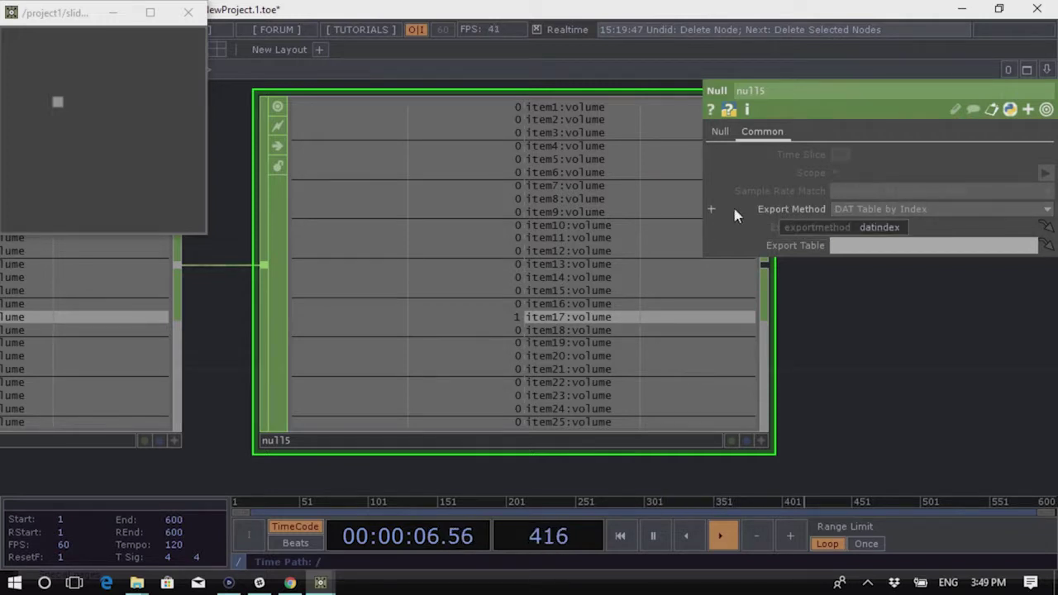
{"action": "left_click", "coordinate": [870, 211]}
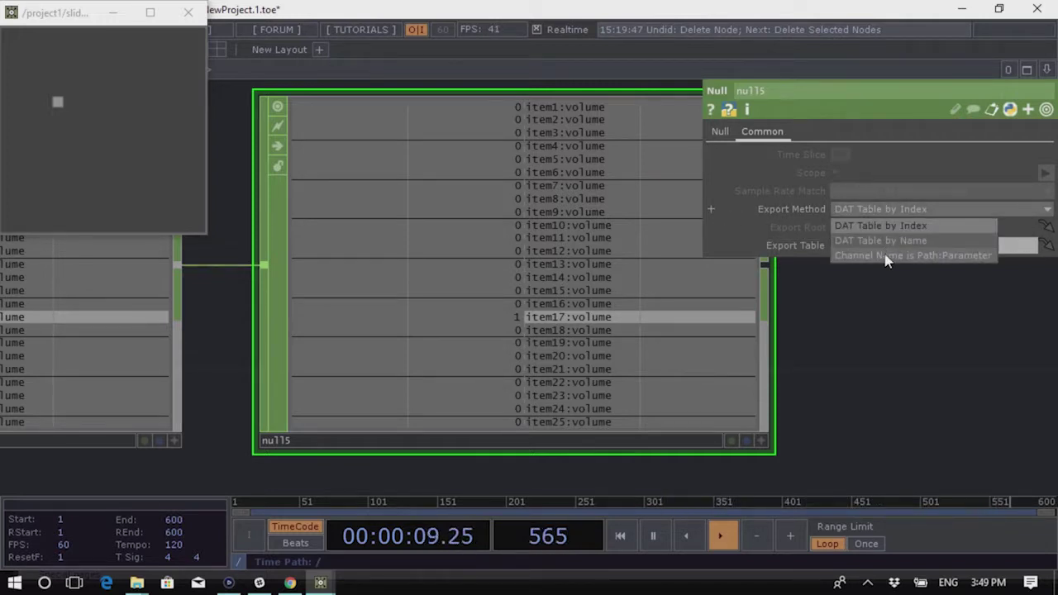
{"action": "left_click", "coordinate": [885, 255]}
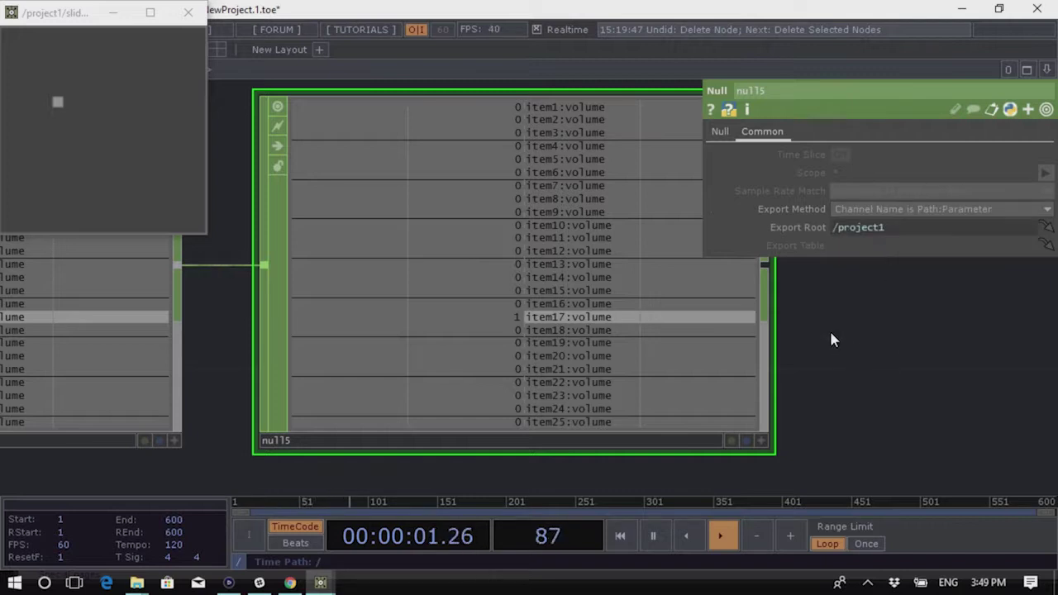
{"action": "left_click", "coordinate": [730, 441]}
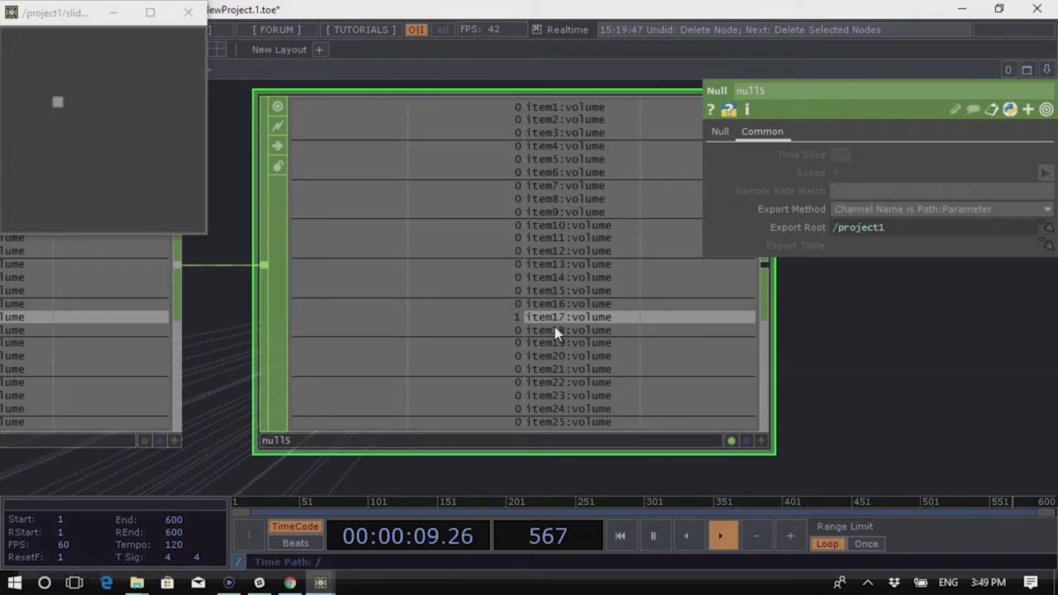
Select the audiodevout1 operator at the end of the audio chain to show its parameters
{"action": "scroll", "coordinate": [555, 333], "scroll_direction": "down", "scroll_amount": 5}
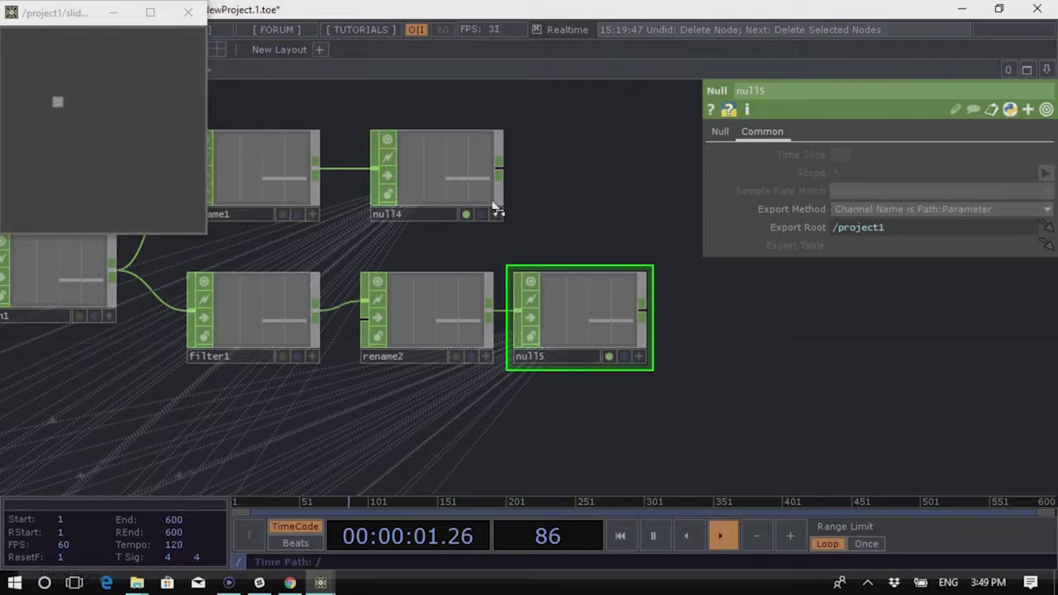
{"action": "scroll", "coordinate": [442, 174], "scroll_direction": "up", "scroll_amount": 5}
{"action": "scroll", "coordinate": [496, 198], "scroll_direction": "down", "scroll_amount": 5}
{"action": "scroll", "coordinate": [579, 228], "scroll_direction": "up", "scroll_amount": 2}
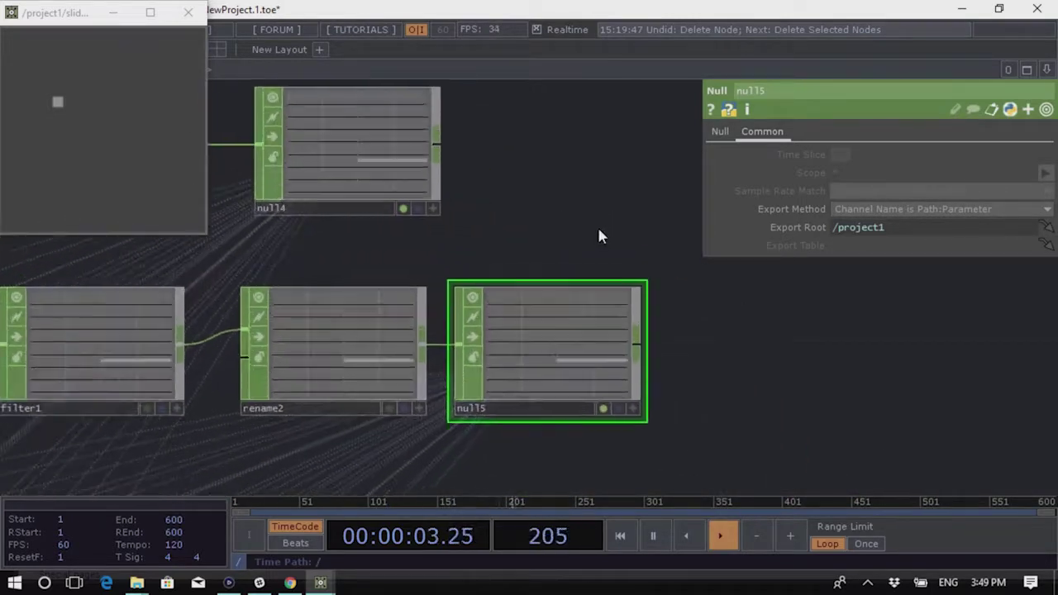
{"action": "scroll", "coordinate": [573, 217], "scroll_direction": "up", "scroll_amount": 2}
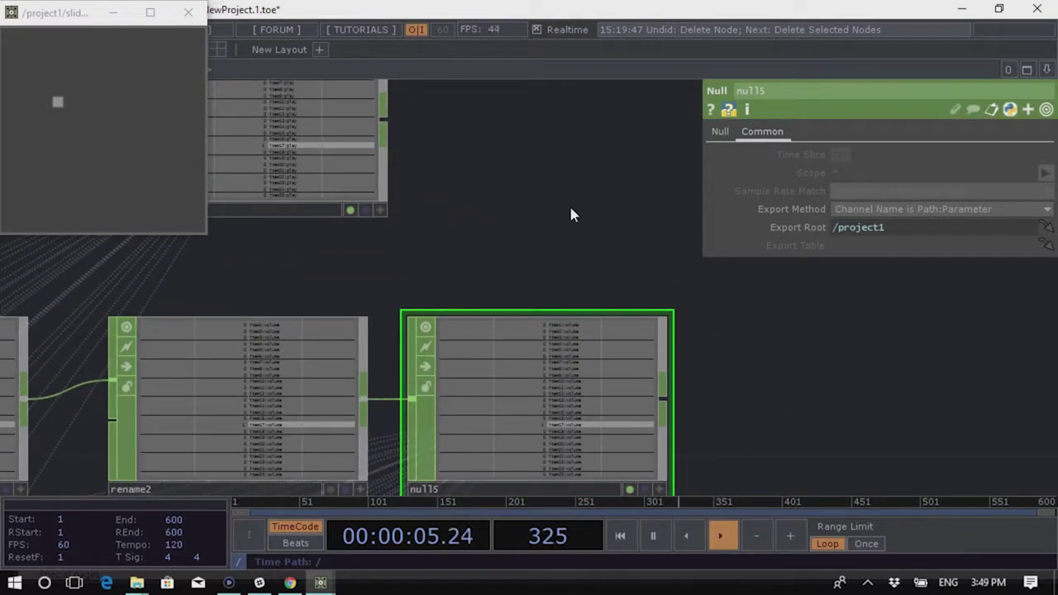
{"action": "scroll", "coordinate": [364, 217], "scroll_direction": "down", "scroll_amount": 6}
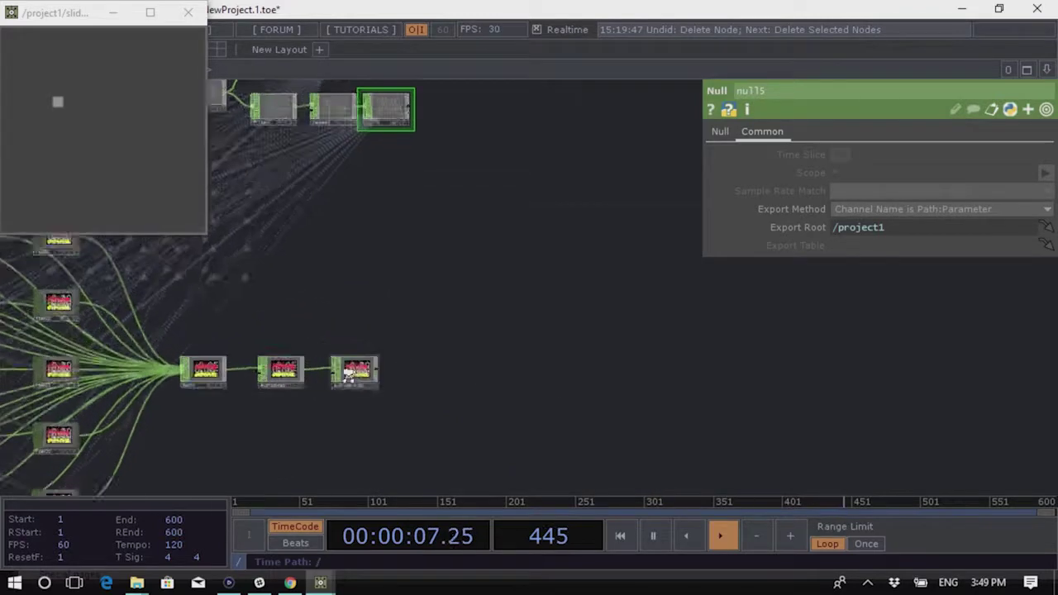
{"action": "scroll", "coordinate": [348, 376], "scroll_direction": "up", "scroll_amount": 3}
{"action": "left_click", "coordinate": [355, 376]}
{"action": "scroll", "coordinate": [611, 434], "scroll_direction": "down", "scroll_amount": 2}
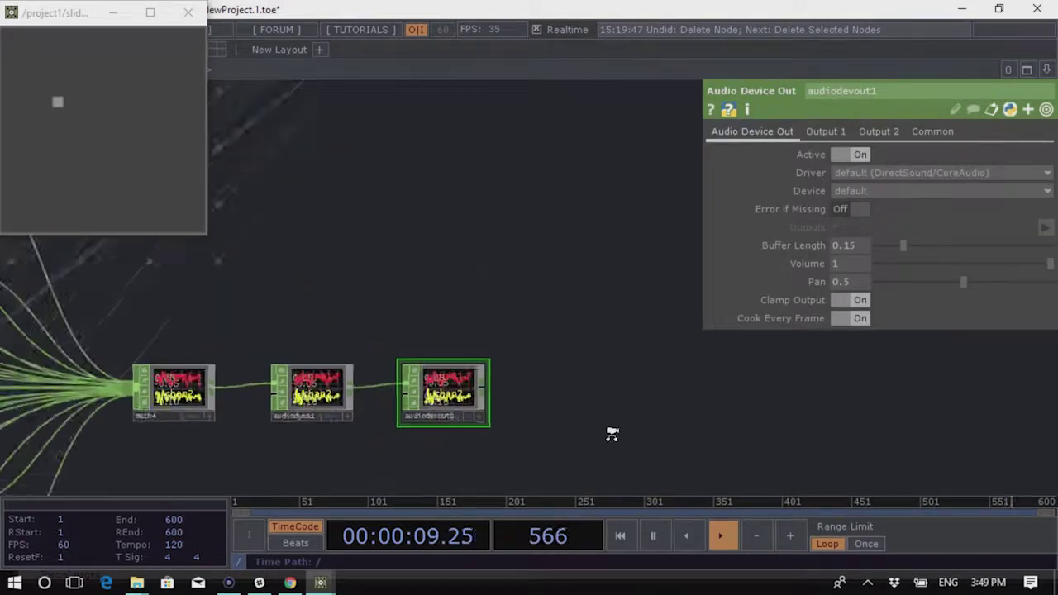
Move the slider point to several positions to listen to the sound transitions driven by null4 and null5
{"action": "scroll", "coordinate": [611, 434], "scroll_direction": "down", "scroll_amount": 3}
{"action": "scroll", "coordinate": [499, 116], "scroll_direction": "up", "scroll_amount": 5}
{"action": "left_click_drag", "start_coordinate": [759, 422], "coordinate": [483, 394]}
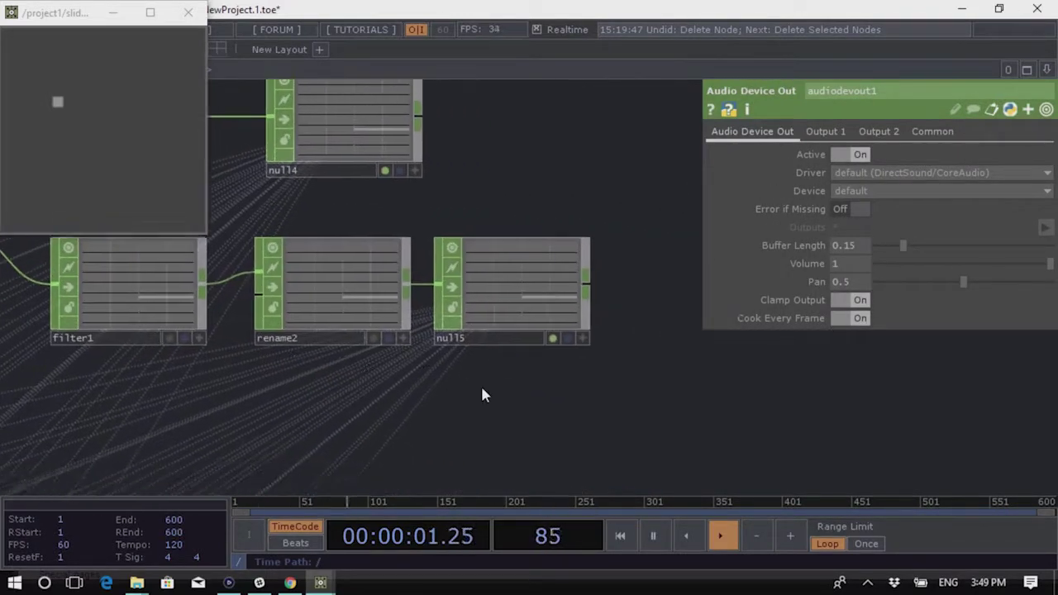
{"action": "scroll", "coordinate": [453, 194], "scroll_direction": "up", "scroll_amount": 2}
{"action": "left_click_drag", "start_coordinate": [87, 107], "coordinate": [118, 111]}
{"action": "left_click_drag", "start_coordinate": [122, 150], "coordinate": [122, 173]}
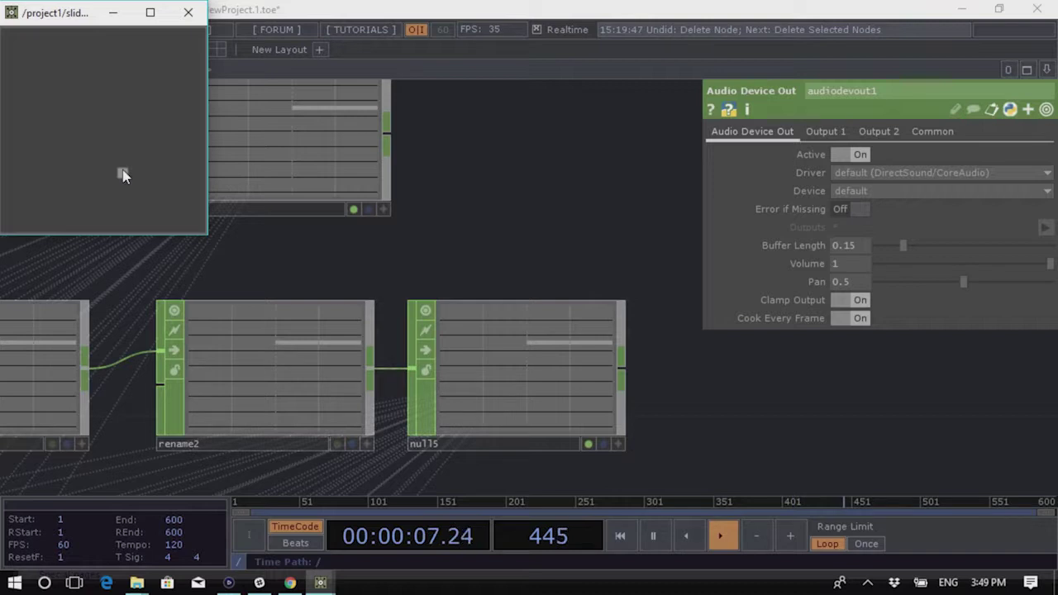
Turn off Active on audiodevout1, and move the slider point to compare how null4 and null5 respond
{"action": "left_click", "coordinate": [841, 157]}
{"action": "left_click_drag", "start_coordinate": [501, 211], "coordinate": [554, 233]}
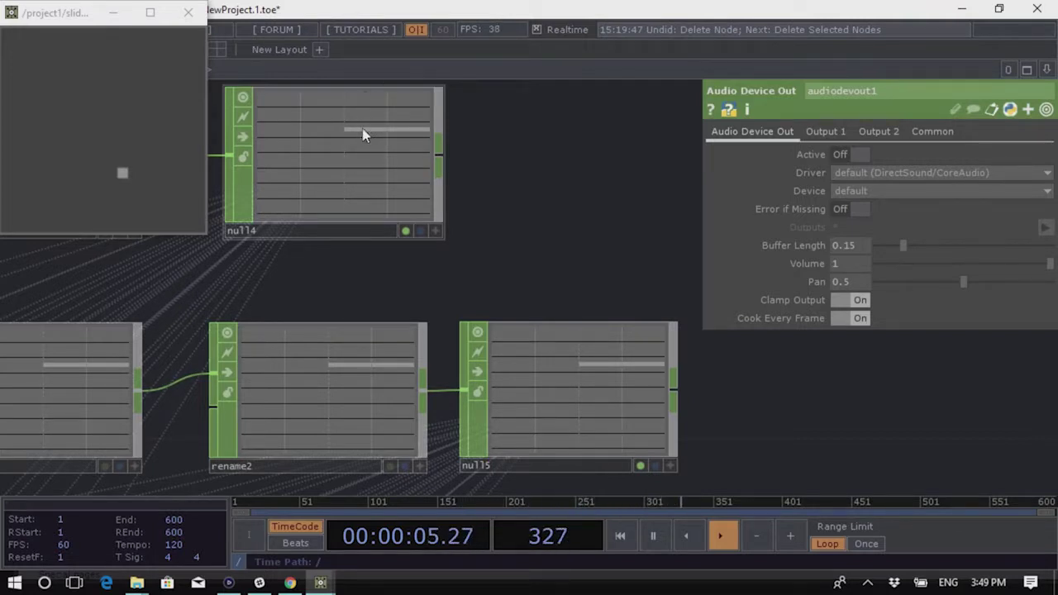
{"action": "left_click_drag", "start_coordinate": [141, 180], "coordinate": [118, 150]}
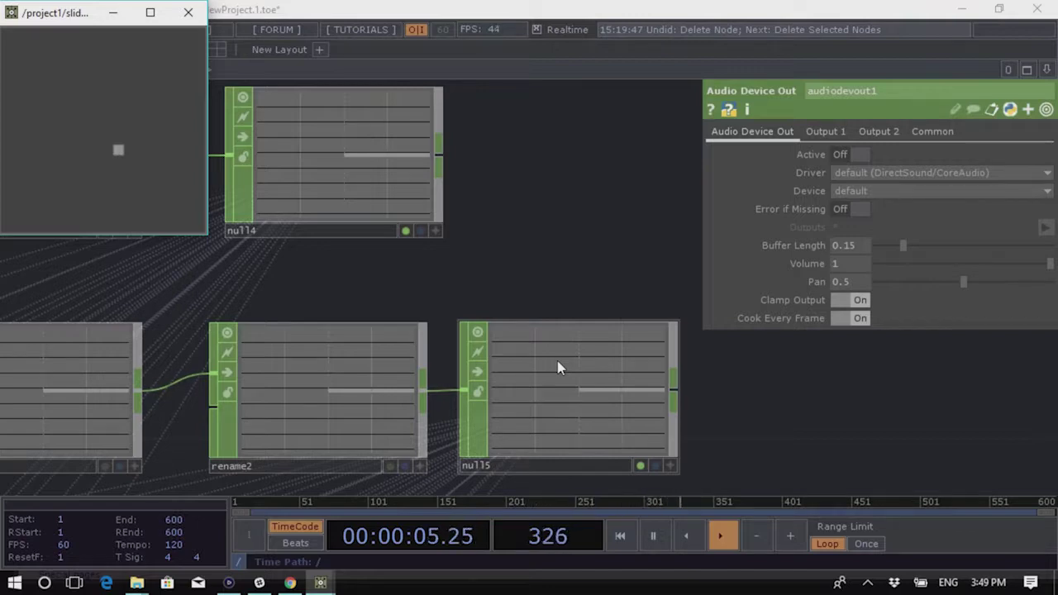
Move rename1 and null4 together farther away from fan1 to make room before them
{"action": "scroll", "coordinate": [556, 360], "scroll_direction": "down", "scroll_amount": 3}
{"action": "scroll", "coordinate": [465, 372], "scroll_direction": "up", "scroll_amount": 3}
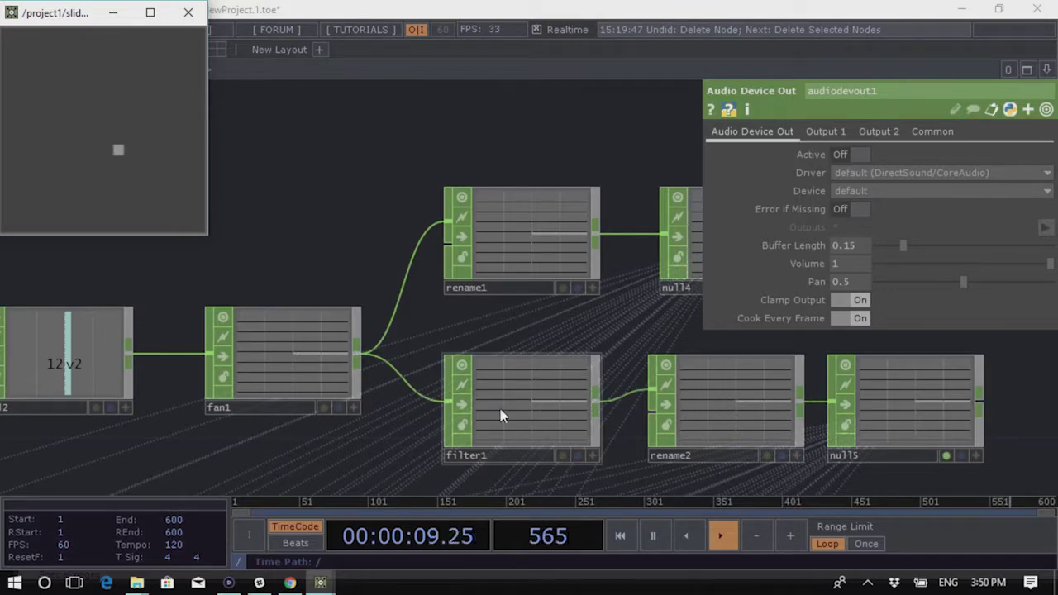
{"action": "scroll", "coordinate": [538, 413], "scroll_direction": "up", "scroll_amount": 2}
{"action": "scroll", "coordinate": [472, 405], "scroll_direction": "down", "scroll_amount": 4}
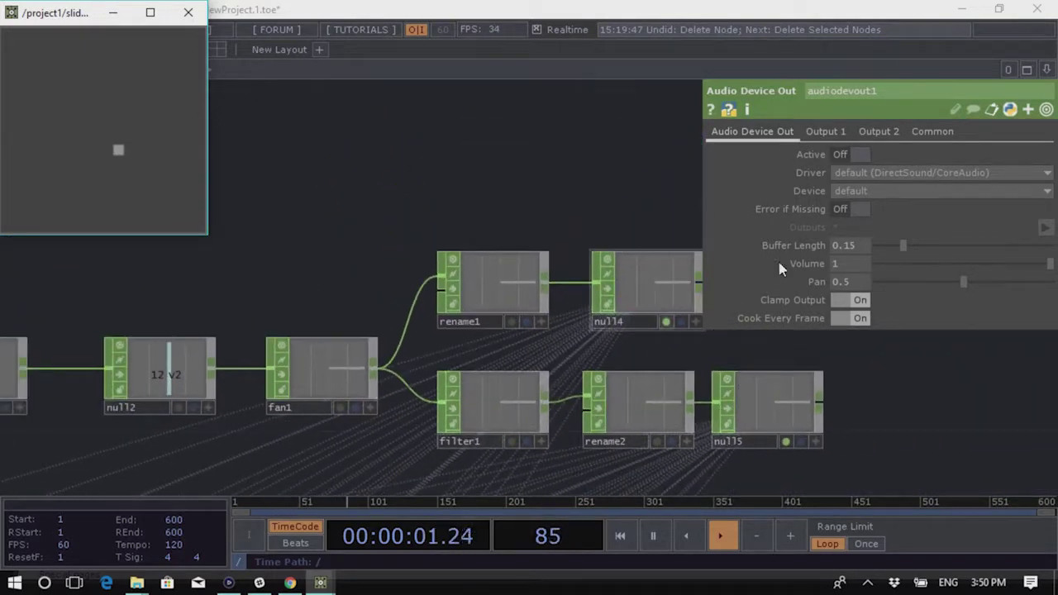
{"action": "scroll", "coordinate": [679, 282], "scroll_direction": "up", "scroll_amount": 2}
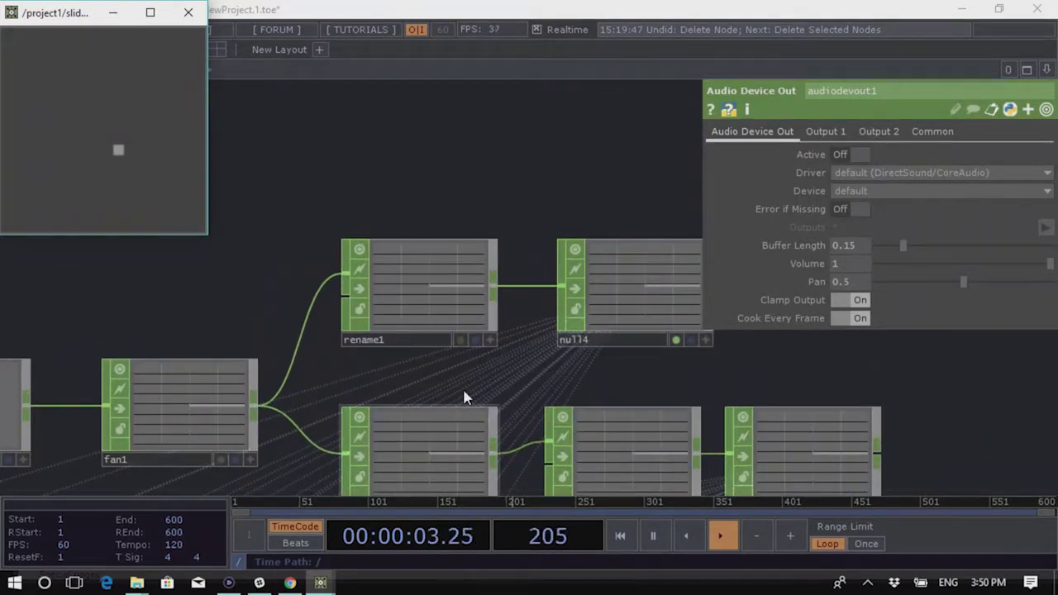
{"action": "scroll", "coordinate": [423, 367], "scroll_direction": "down", "scroll_amount": 2}
{"action": "right_click_drag", "start_coordinate": [672, 349], "coordinate": [421, 314]}
{"action": "left_click_drag", "start_coordinate": [421, 314], "coordinate": [658, 331]}
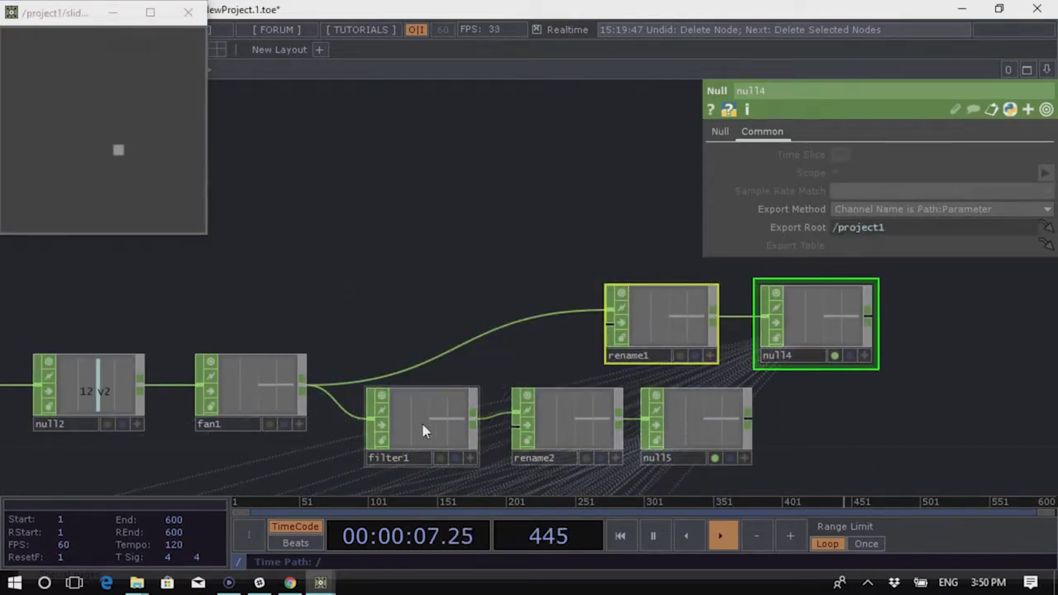
Select the item5 Audio File In operator and check its exported Play and Volume parameters
{"action": "scroll", "coordinate": [765, 317], "scroll_direction": "down", "scroll_amount": 2}
{"action": "scroll", "coordinate": [765, 316], "scroll_direction": "down", "scroll_amount": 2}
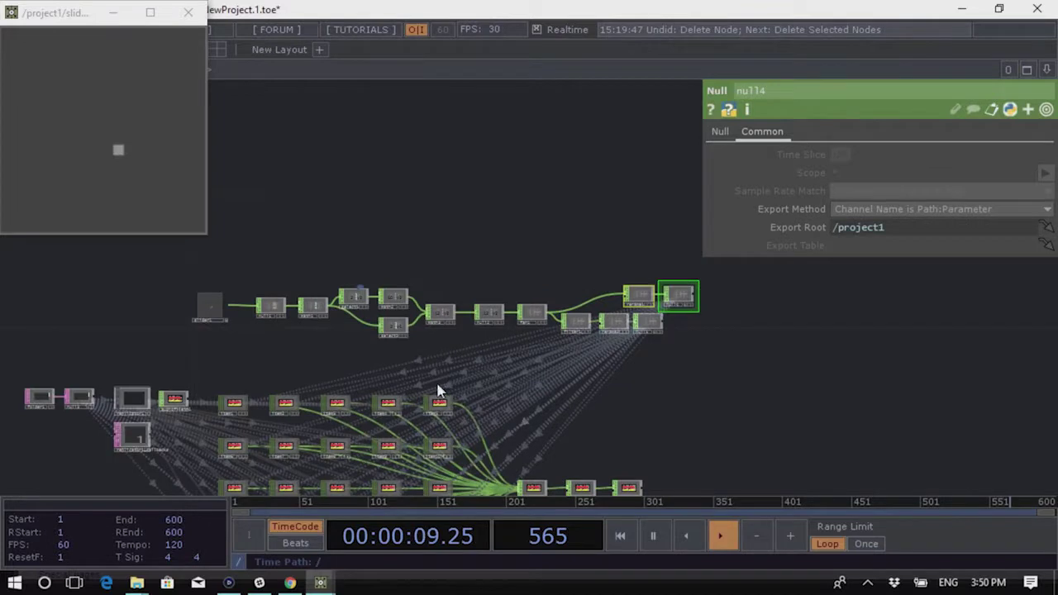
{"action": "left_click", "coordinate": [437, 404]}
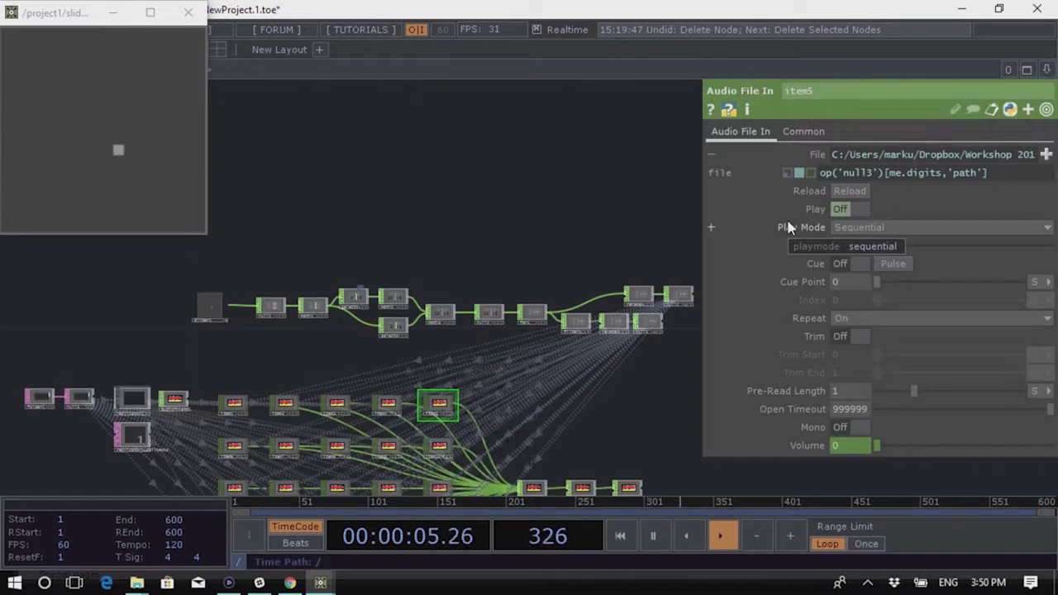
Move the slider point upward and examine how filter1's channel values change over time
{"action": "scroll", "coordinate": [376, 303], "scroll_direction": "up", "scroll_amount": 5}
{"action": "scroll", "coordinate": [528, 343], "scroll_direction": "up", "scroll_amount": 2}
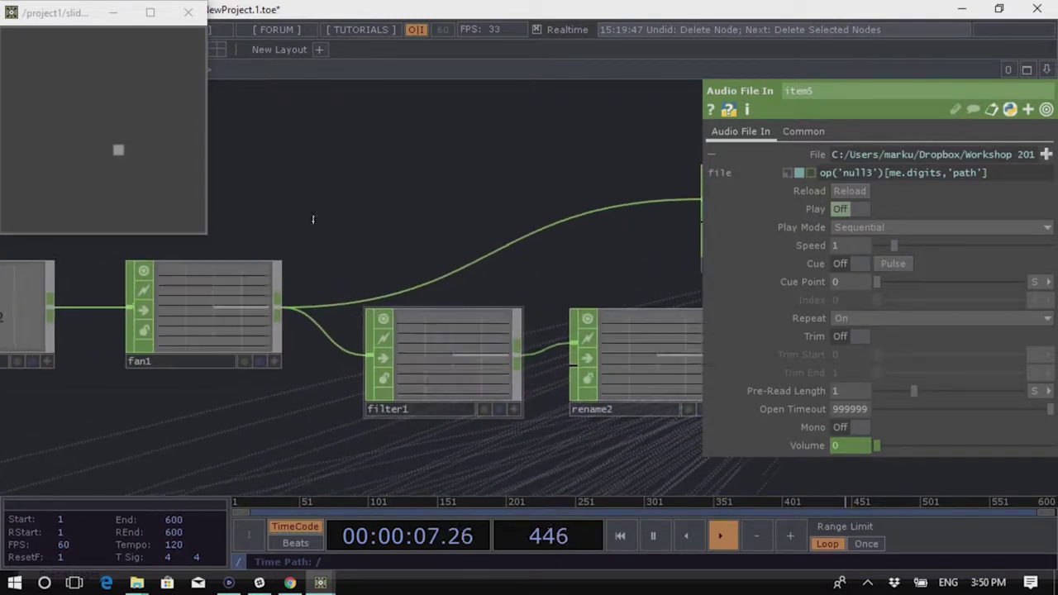
{"action": "left_click_drag", "start_coordinate": [121, 152], "coordinate": [122, 84]}
{"action": "scroll", "coordinate": [517, 359], "scroll_direction": "up", "scroll_amount": 3}
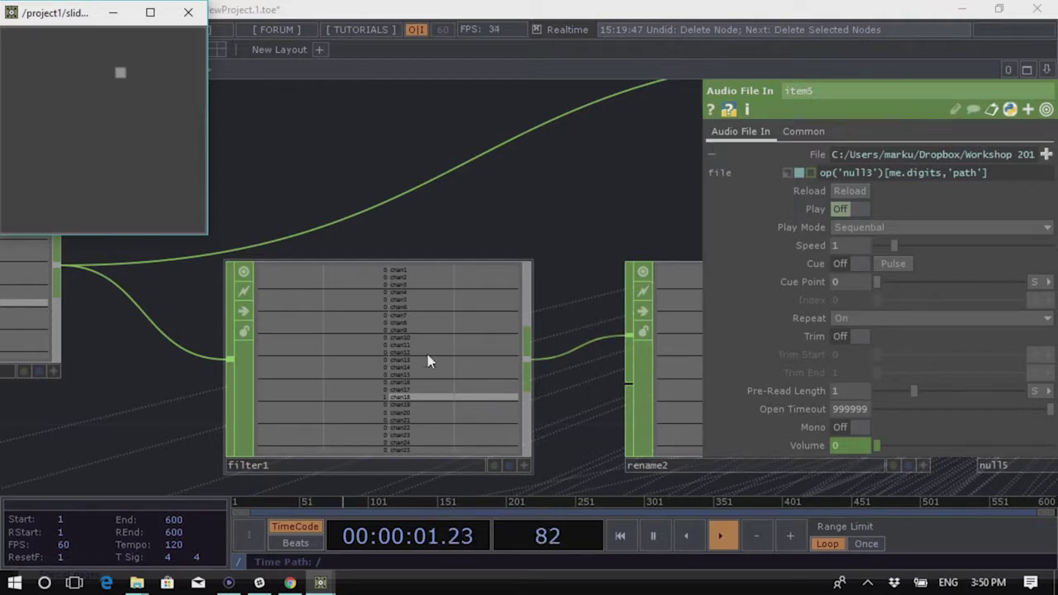
{"action": "scroll", "coordinate": [424, 364], "scroll_direction": "down", "scroll_amount": 5}
{"action": "scroll", "coordinate": [413, 293], "scroll_direction": "up", "scroll_amount": 3}
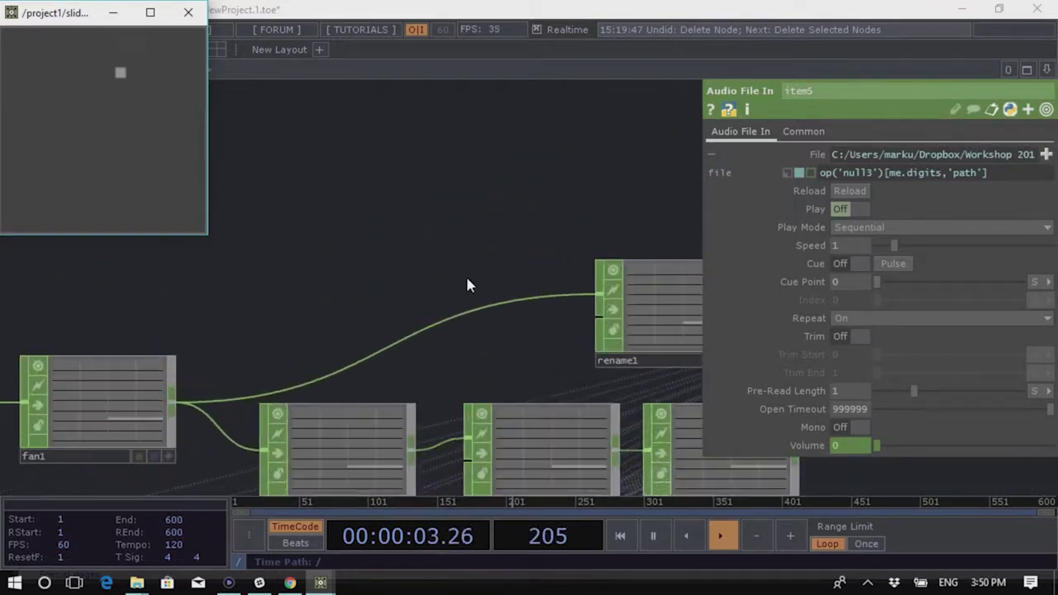
Branch a new Logic CHOP off filter1's output and place it above the rename1 branch
{"action": "left_click_drag", "start_coordinate": [483, 374], "coordinate": [467, 328]}
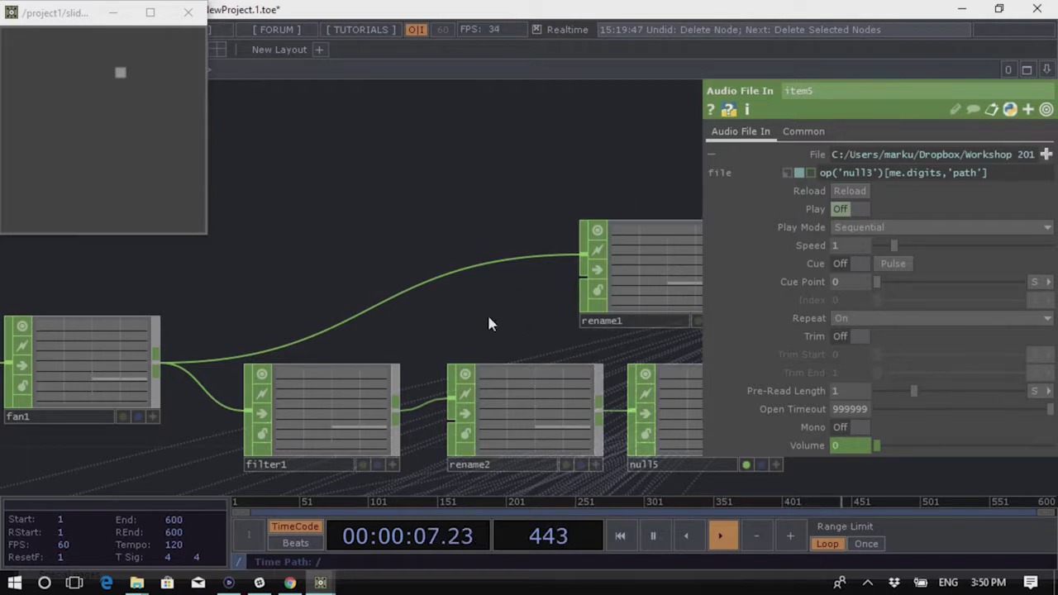
{"action": "right_click", "coordinate": [395, 417]}
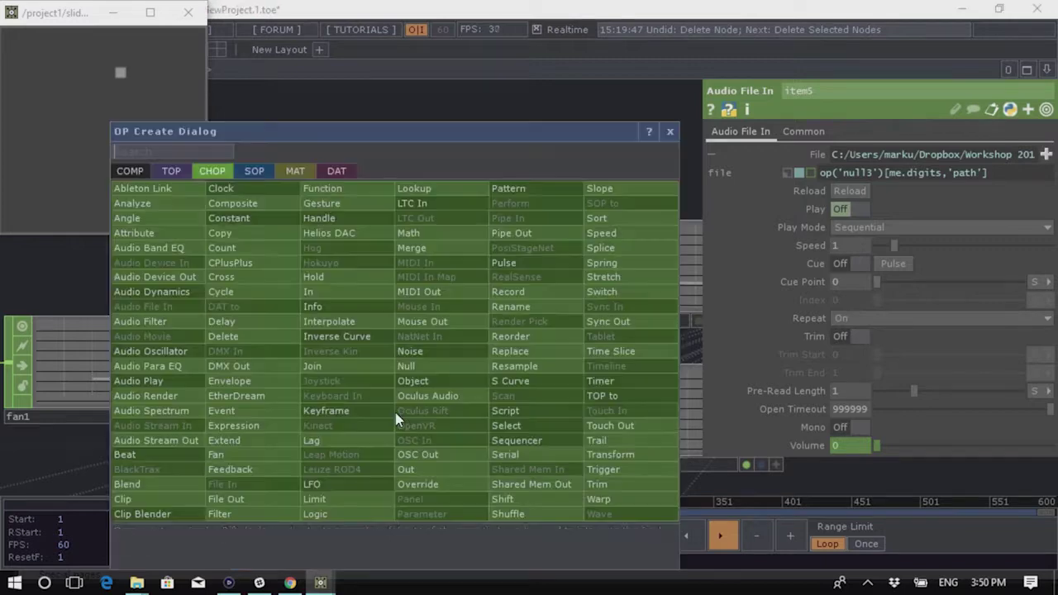
{"action": "type", "text": "log"}
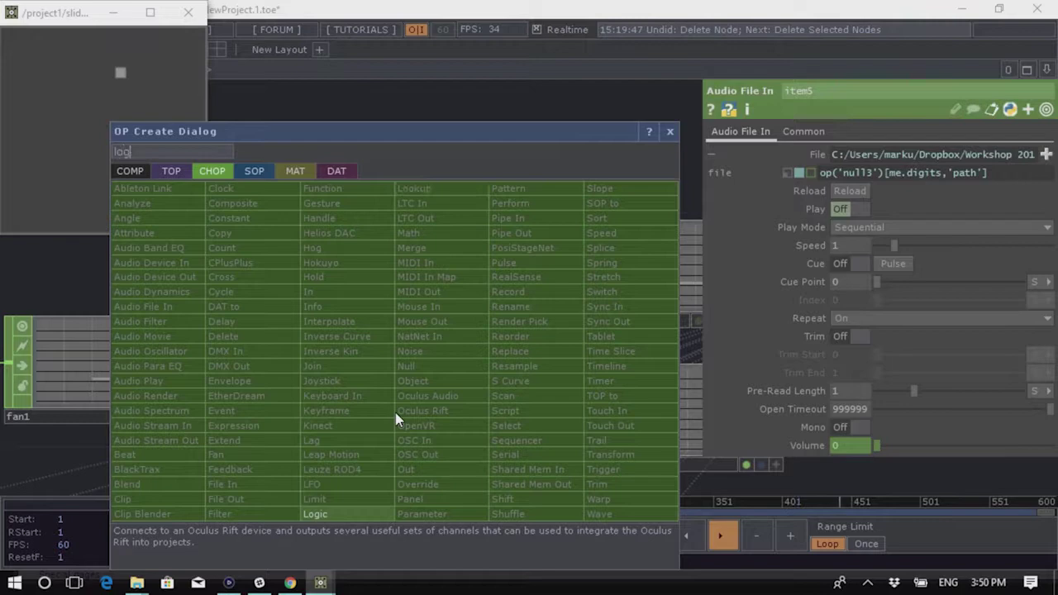
{"action": "left_click", "coordinate": [352, 514]}
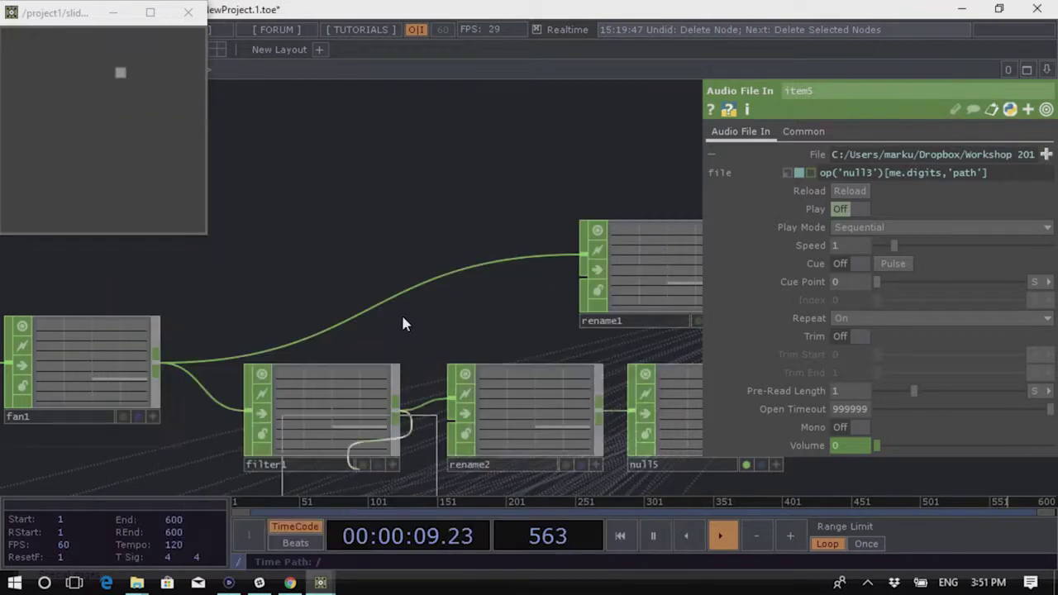
{"action": "left_click", "coordinate": [445, 203]}
{"action": "left_click_drag", "start_coordinate": [545, 168], "coordinate": [515, 189]}
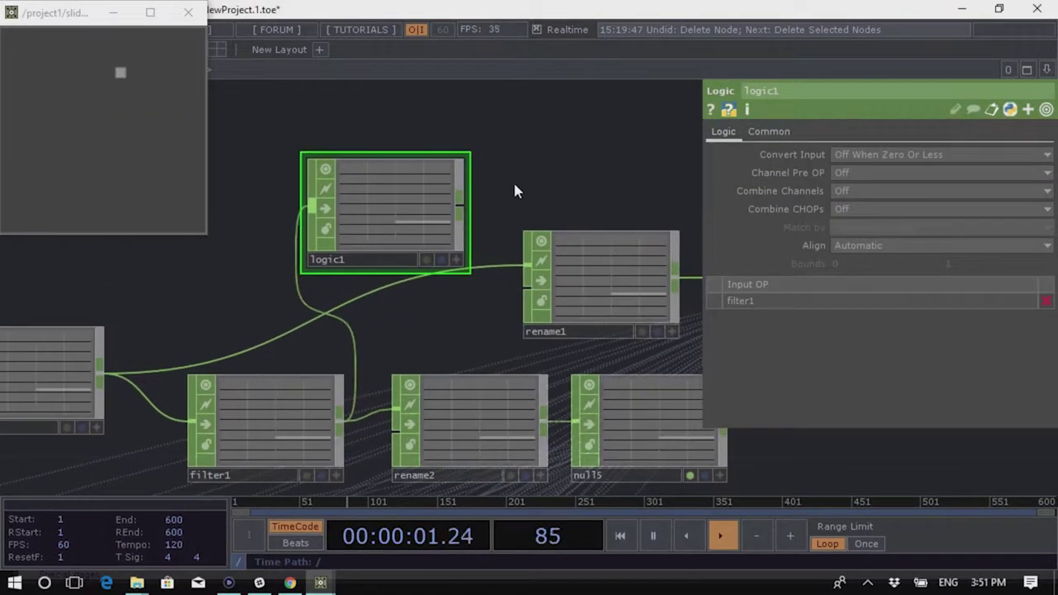
Examine logic1's channels and move the node higher above rename1, clear of the crossing wires
{"action": "scroll", "coordinate": [411, 179], "scroll_direction": "up", "scroll_amount": 3}
{"action": "scroll", "coordinate": [392, 224], "scroll_direction": "down", "scroll_amount": 2}
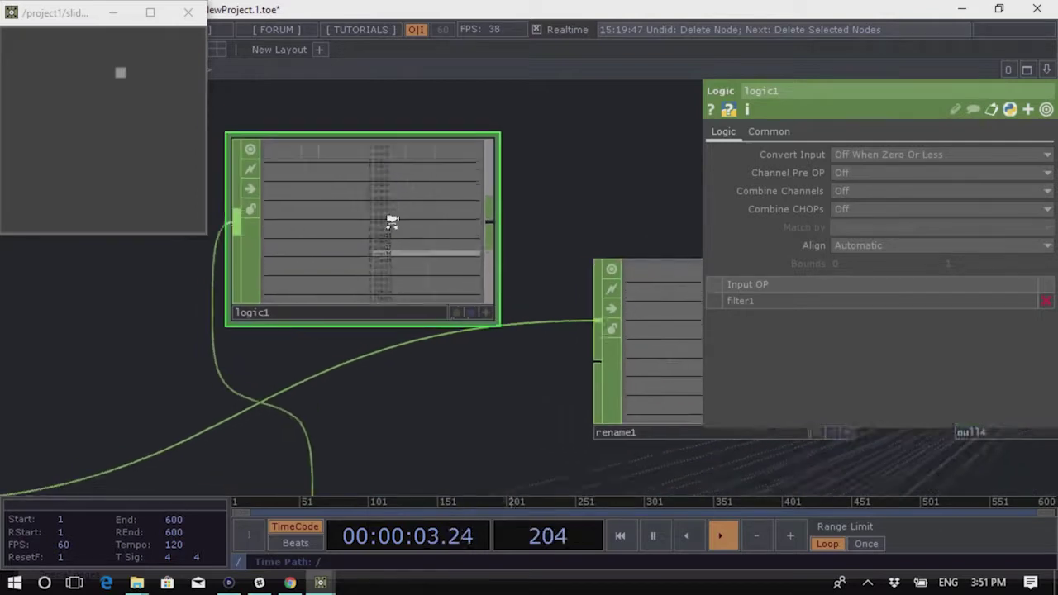
{"action": "scroll", "coordinate": [379, 219], "scroll_direction": "down", "scroll_amount": 3}
{"action": "left_click_drag", "start_coordinate": [364, 197], "coordinate": [433, 144]}
{"action": "left_click_drag", "start_coordinate": [484, 174], "coordinate": [394, 147]}
Move the slider point to another position and compare logic1's channel response with filter1's
{"action": "scroll", "coordinate": [396, 157], "scroll_direction": "up", "scroll_amount": 2}
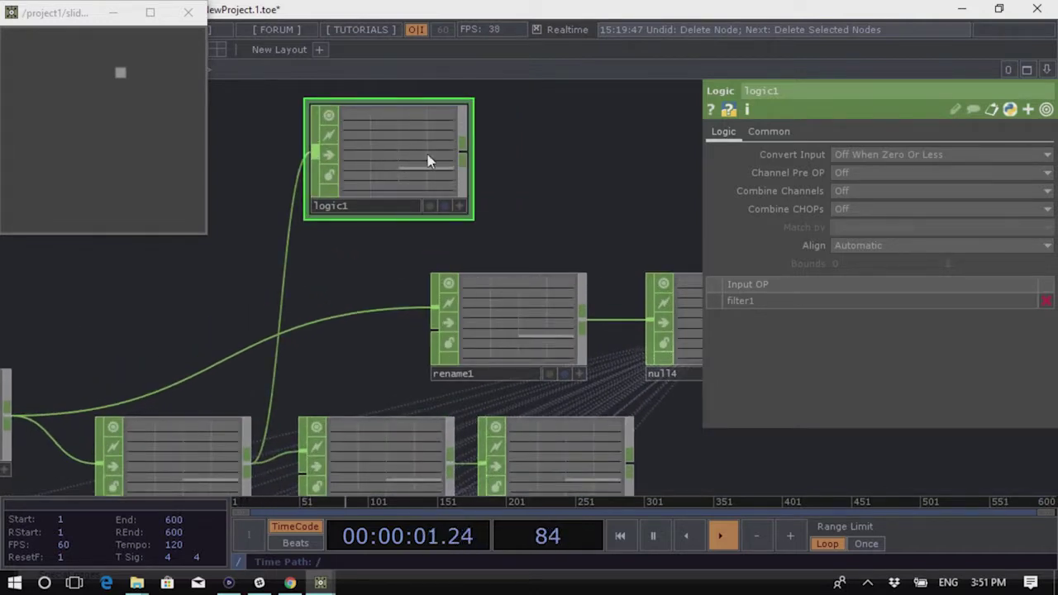
{"action": "scroll", "coordinate": [429, 161], "scroll_direction": "up", "scroll_amount": 2}
{"action": "left_click_drag", "start_coordinate": [120, 73], "coordinate": [55, 146]}
{"action": "scroll", "coordinate": [472, 226], "scroll_direction": "down", "scroll_amount": 3}
{"action": "scroll", "coordinate": [277, 410], "scroll_direction": "up", "scroll_amount": 3}
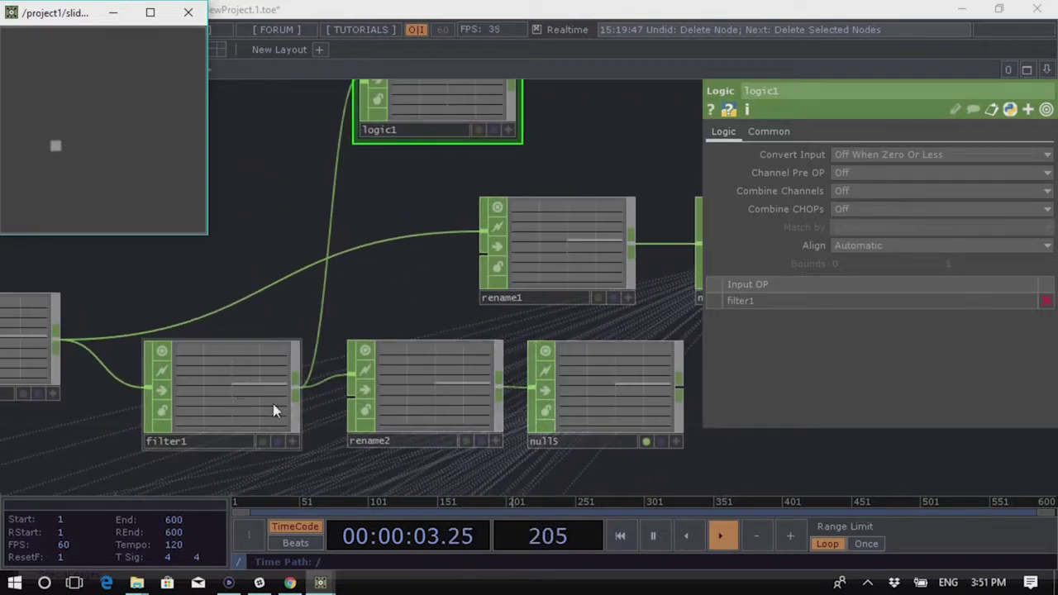
Nudge the slider point slightly and examine filter1 and logic1 together as the channels change
{"action": "left_click_drag", "start_coordinate": [359, 284], "coordinate": [418, 325]}
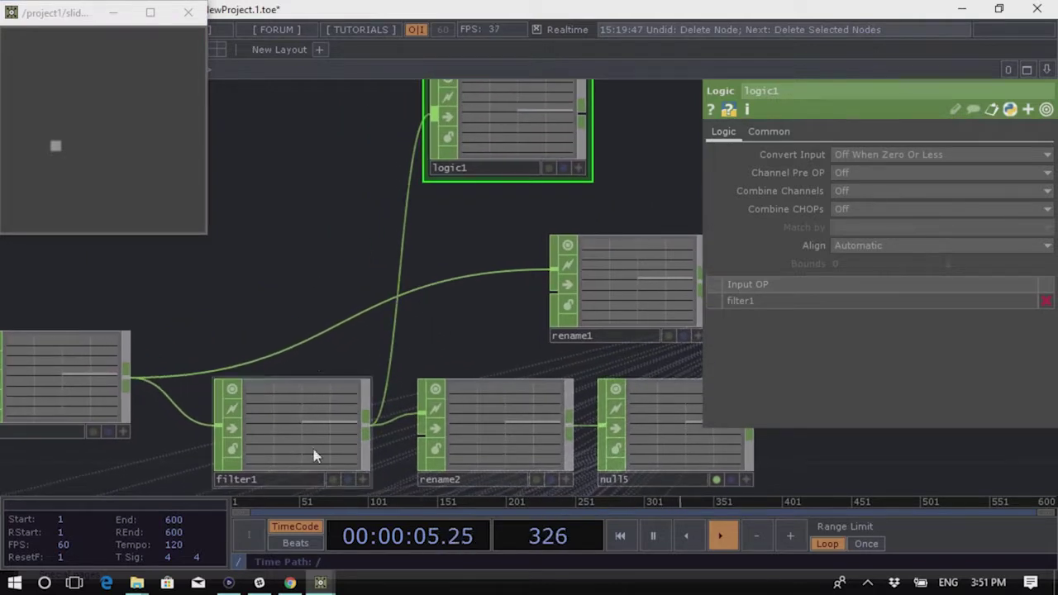
{"action": "left_click_drag", "start_coordinate": [134, 182], "coordinate": [63, 140]}
{"action": "scroll", "coordinate": [330, 281], "scroll_direction": "down", "scroll_amount": 4}
{"action": "scroll", "coordinate": [506, 223], "scroll_direction": "up", "scroll_amount": 2}
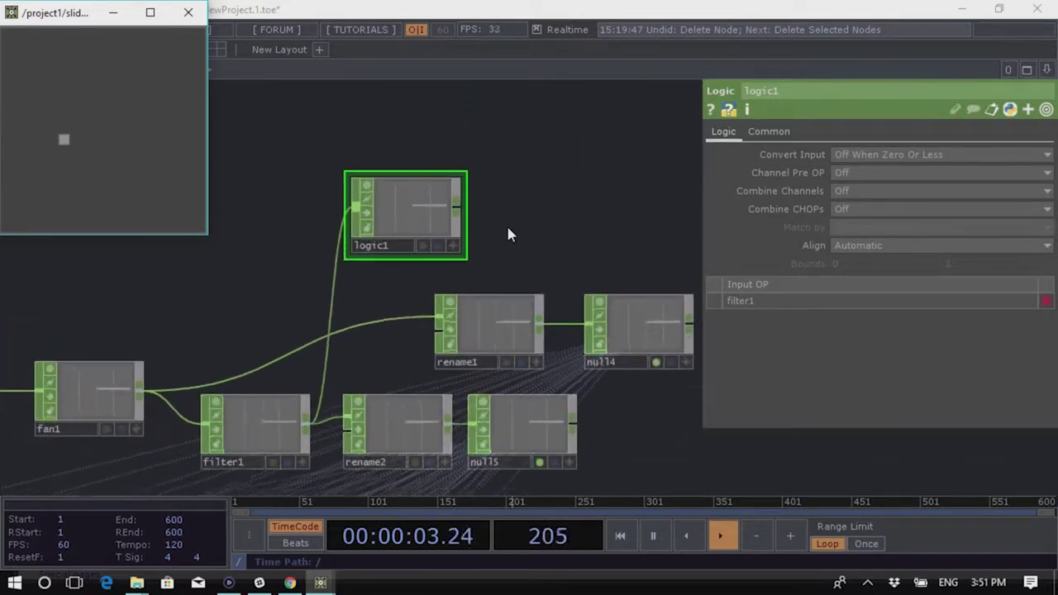
Wire logic1's output into rename1 in place of fan1's direct connection, and move logic1 down beside rename1
{"action": "left_click_drag", "start_coordinate": [507, 234], "coordinate": [549, 232]}
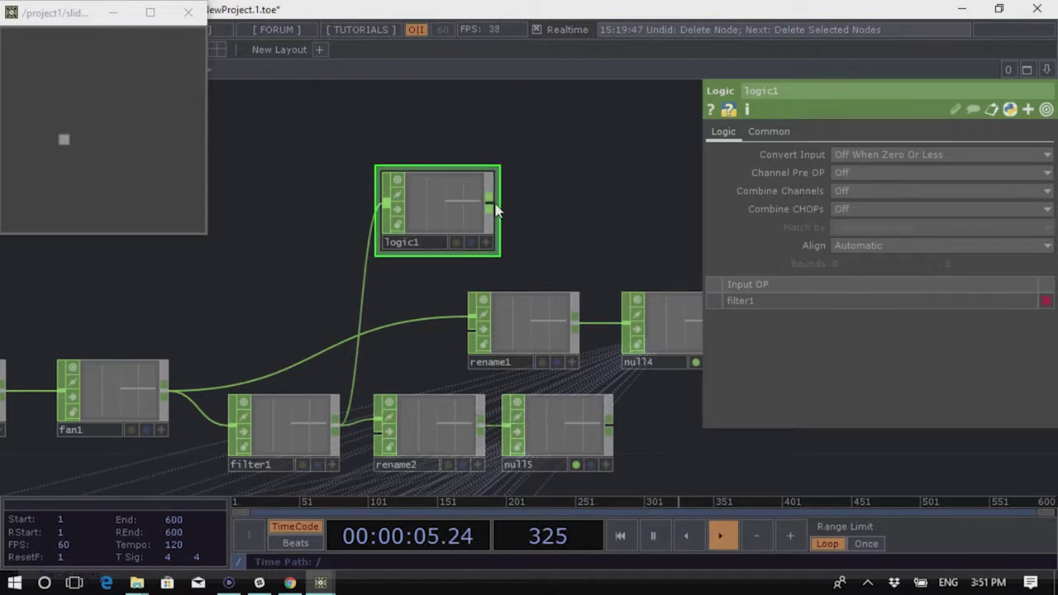
{"action": "left_click_drag", "start_coordinate": [495, 204], "coordinate": [442, 315]}
{"action": "left_click_drag", "start_coordinate": [472, 200], "coordinate": [408, 308]}
{"action": "scroll", "coordinate": [355, 290], "scroll_direction": "down", "scroll_amount": 2}
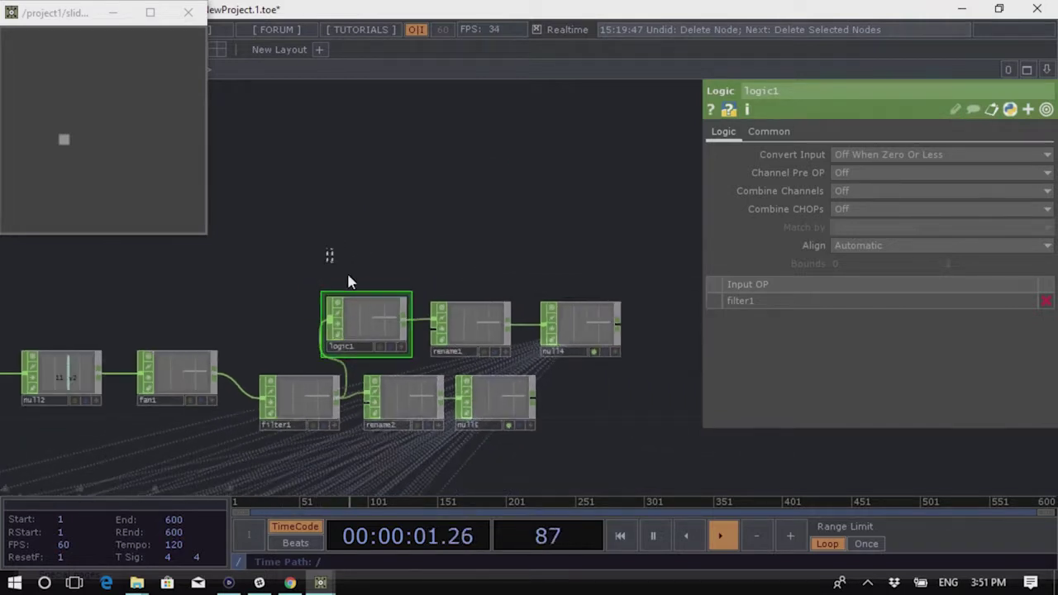
Space out logic1, rename1 and null4 and line them up in one row above the rename2 branch
{"action": "left_click_drag", "start_coordinate": [537, 337], "coordinate": [566, 338]}
{"action": "left_click_drag", "start_coordinate": [476, 329], "coordinate": [513, 330]}
{"action": "left_click", "coordinate": [513, 222]}
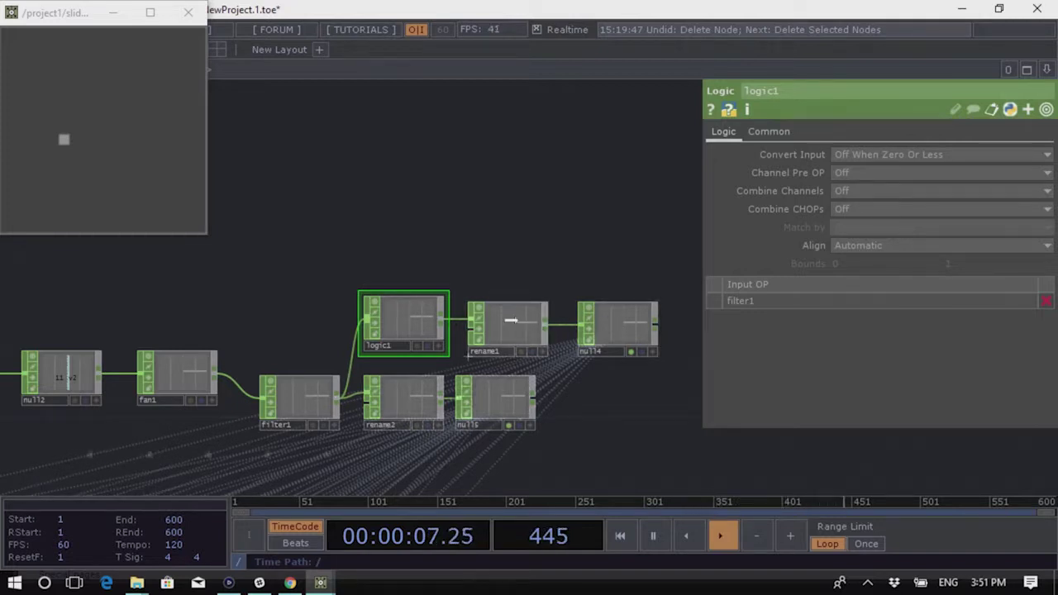
{"action": "left_click_drag", "start_coordinate": [510, 320], "coordinate": [509, 318]}
{"action": "left_click_drag", "start_coordinate": [631, 329], "coordinate": [625, 324]}
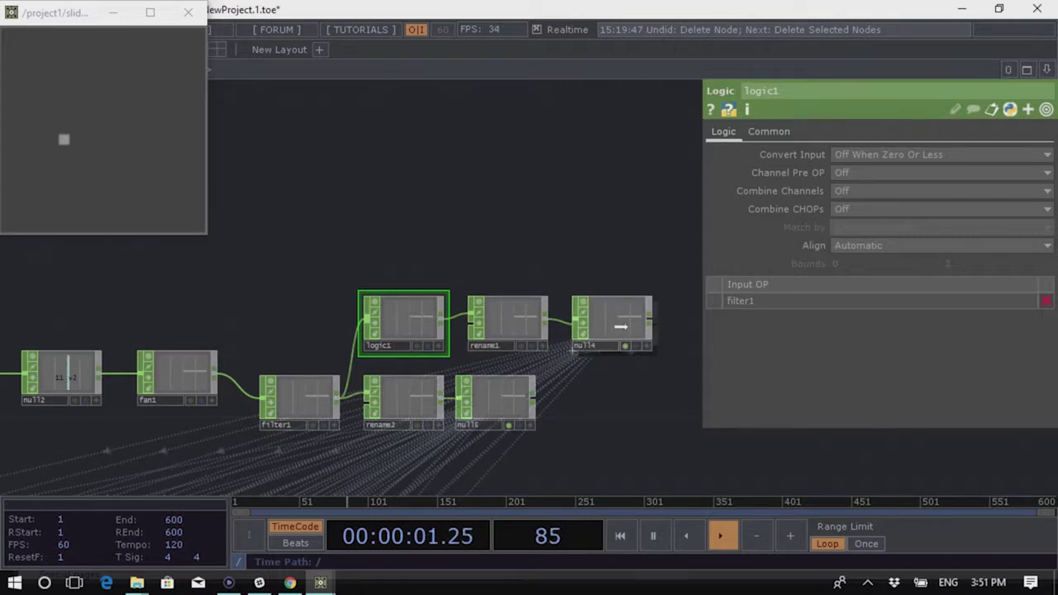
{"action": "scroll", "coordinate": [421, 338], "scroll_direction": "up", "scroll_amount": 3}
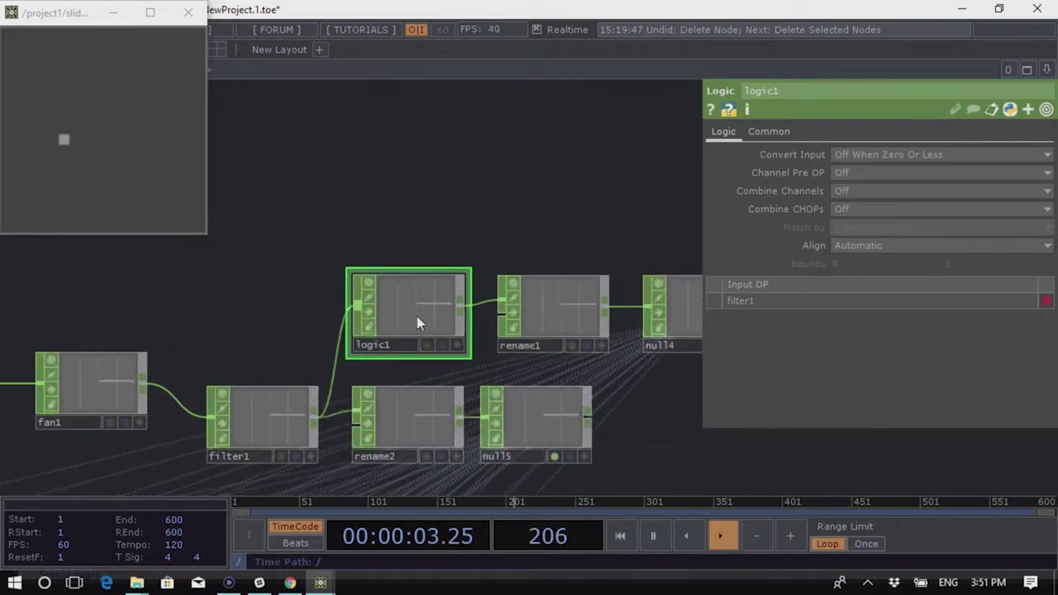
Turn on the Active parameter of audiodevout1 at the end of the audio chain
{"action": "scroll", "coordinate": [479, 229], "scroll_direction": "down", "scroll_amount": 5}
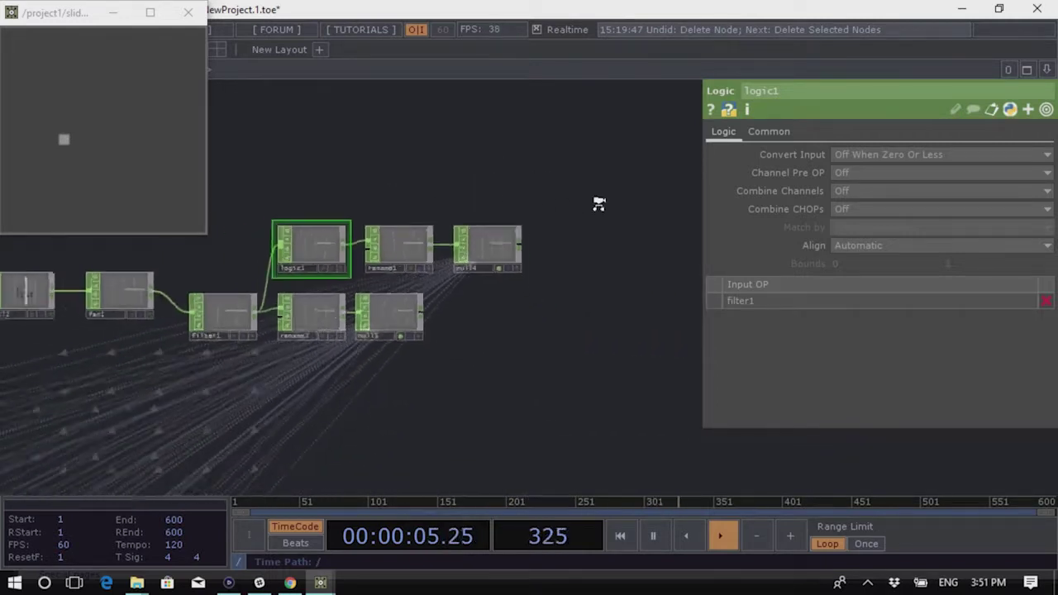
{"action": "scroll", "coordinate": [404, 151], "scroll_direction": "down", "scroll_amount": 3}
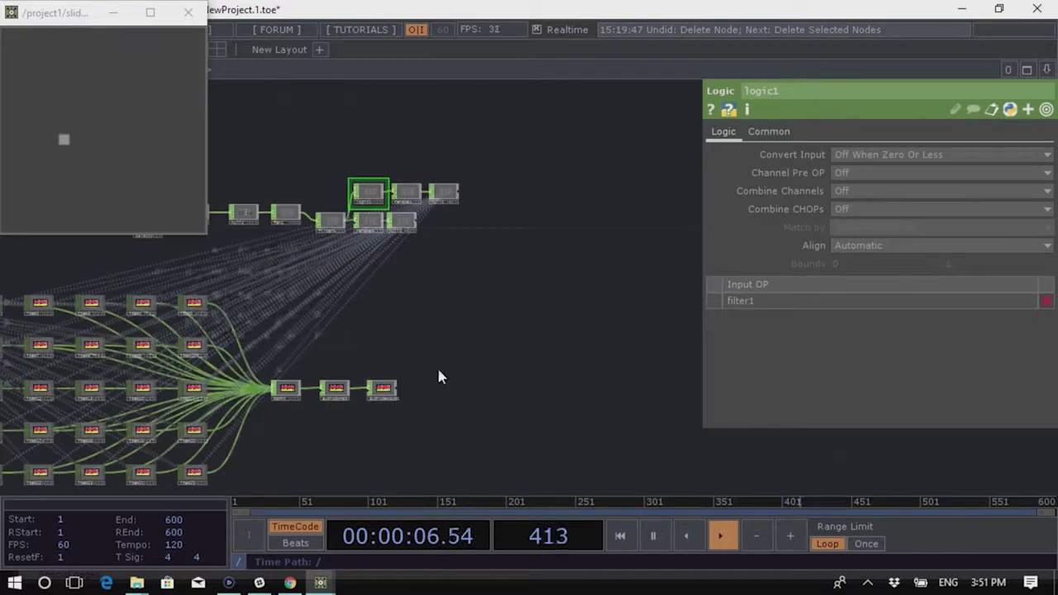
{"action": "left_click", "coordinate": [379, 388]}
{"action": "scroll", "coordinate": [352, 182], "scroll_direction": "up", "scroll_amount": 1}
{"action": "scroll", "coordinate": [352, 182], "scroll_direction": "up", "scroll_amount": 4}
{"action": "left_click", "coordinate": [859, 153]}
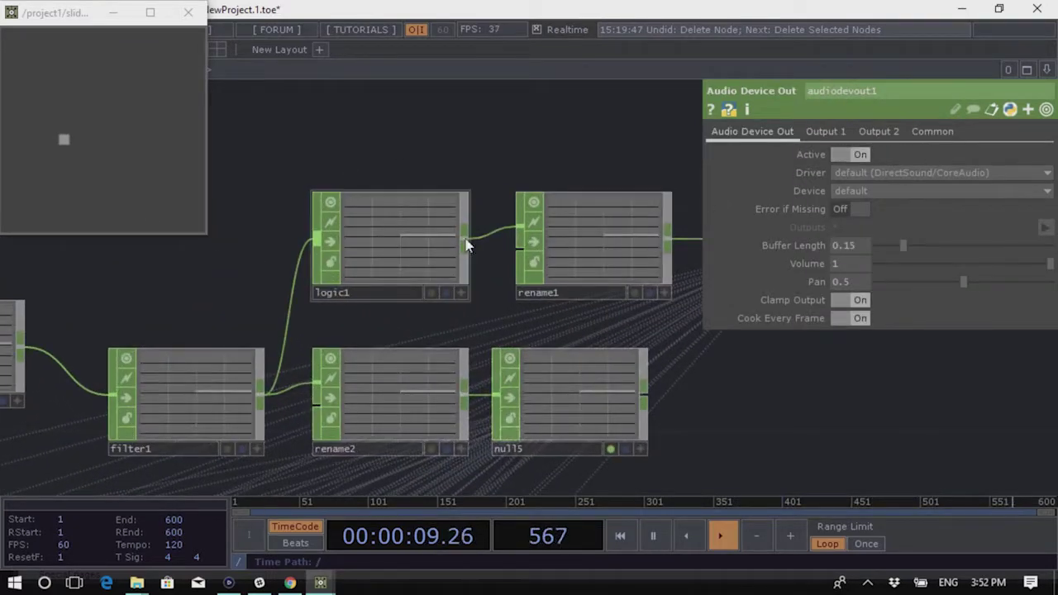
Test the sound fades by moving the slider point to several positions while watching filter1 and logic1
{"action": "left_click_drag", "start_coordinate": [62, 146], "coordinate": [11, 157]}
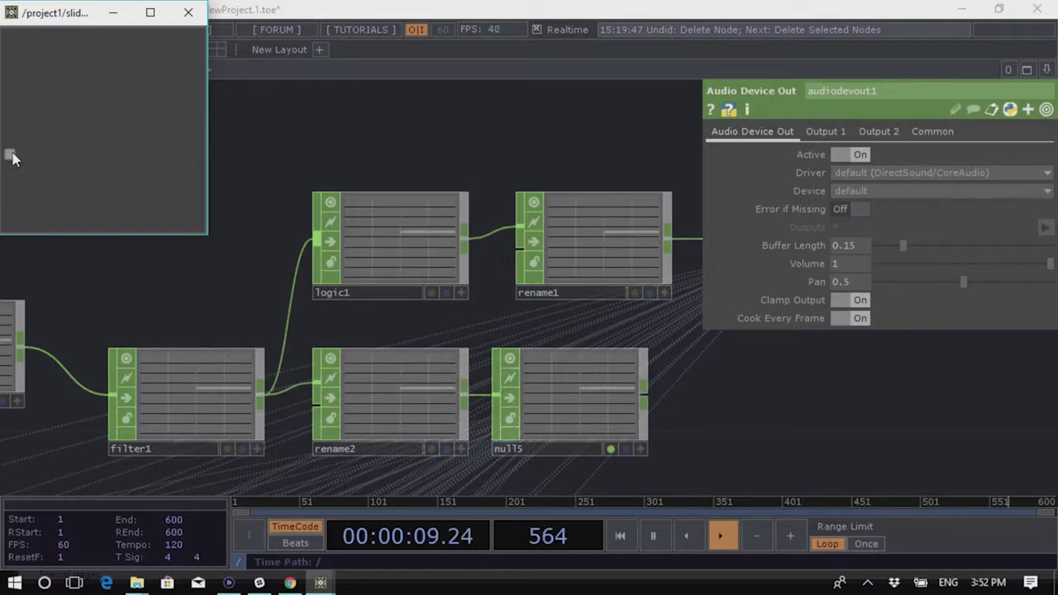
{"action": "left_click_drag", "start_coordinate": [13, 158], "coordinate": [48, 118]}
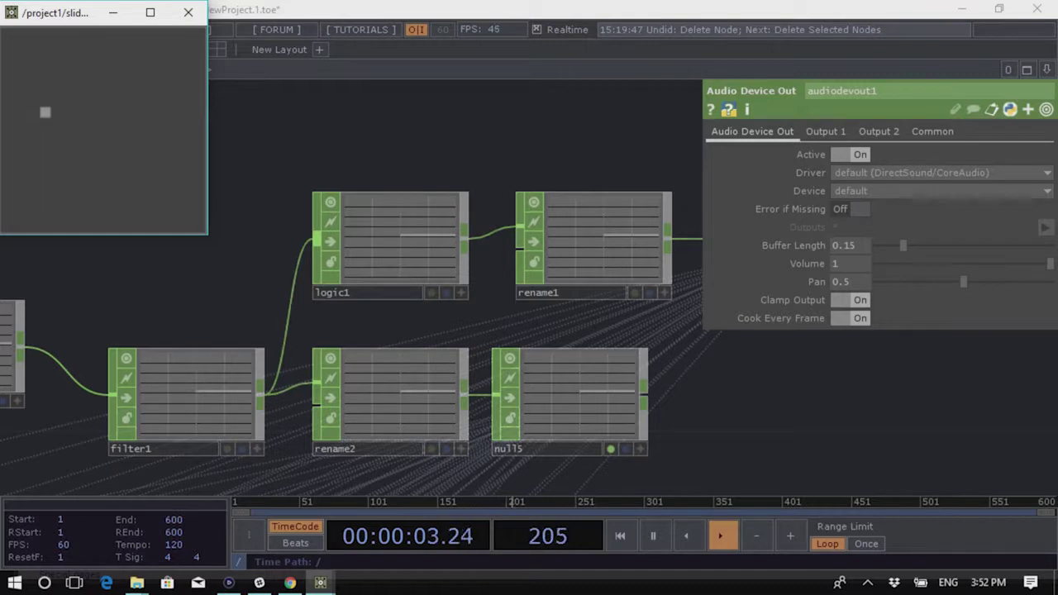
{"action": "left_click_drag", "start_coordinate": [44, 106], "coordinate": [38, 158]}
Lower the Volume of audiodevout1 to 0.329
{"action": "scroll", "coordinate": [605, 234], "scroll_direction": "down", "scroll_amount": 3}
{"action": "scroll", "coordinate": [605, 235], "scroll_direction": "down", "scroll_amount": 3}
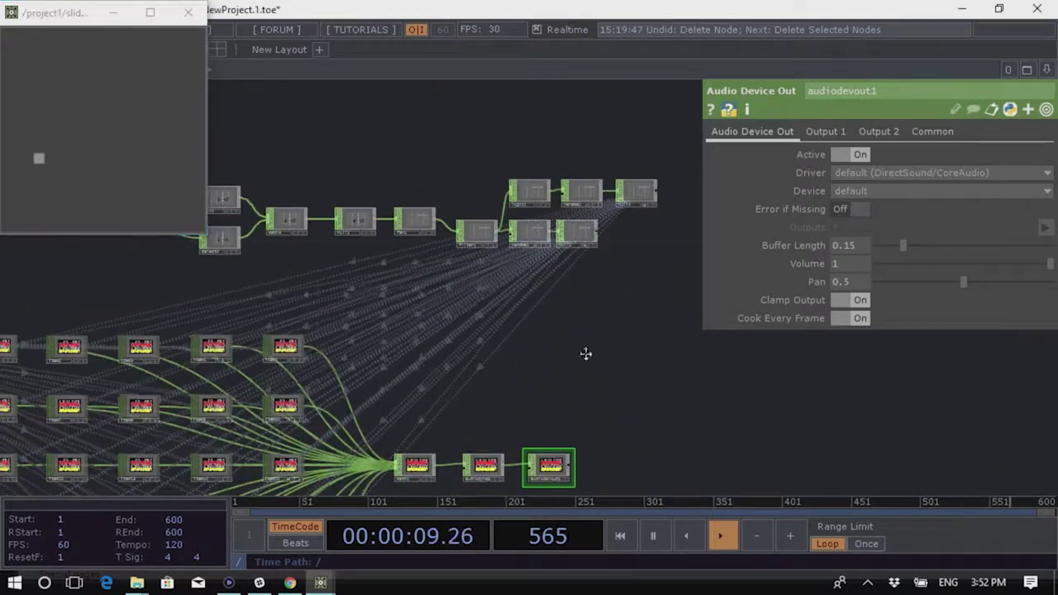
{"action": "left_click_drag", "start_coordinate": [557, 371], "coordinate": [673, 253]}
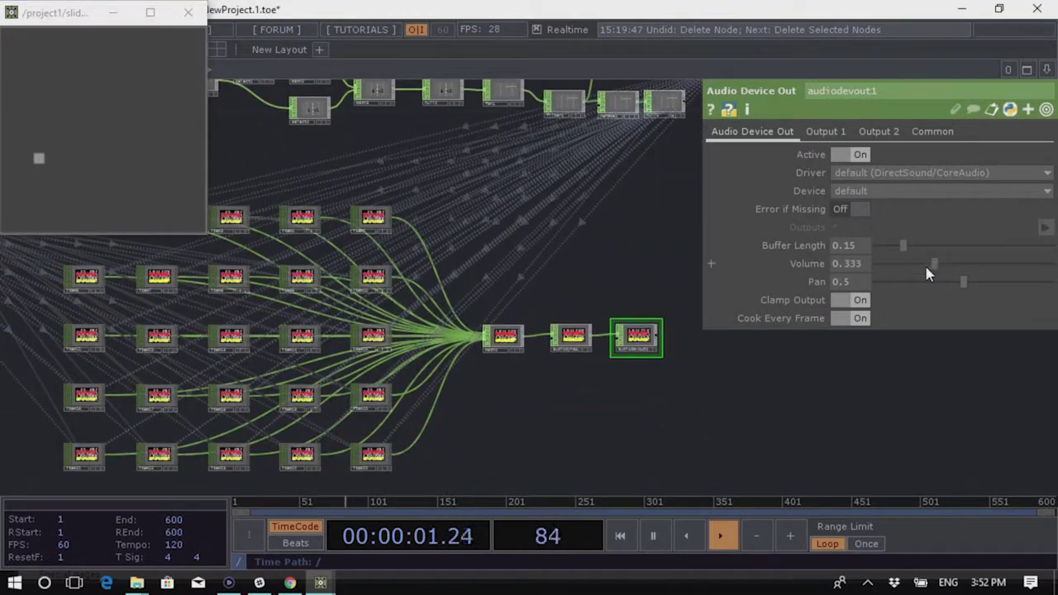
{"action": "left_click", "coordinate": [933, 262]}
Sweep the slider point across the pad and observe the waveforms in the grid of 25 item nodes
{"action": "left_click_drag", "start_coordinate": [603, 413], "coordinate": [802, 372]}
{"action": "scroll", "coordinate": [491, 338], "scroll_direction": "up", "scroll_amount": 2}
{"action": "left_click_drag", "start_coordinate": [738, 418], "coordinate": [779, 405]}
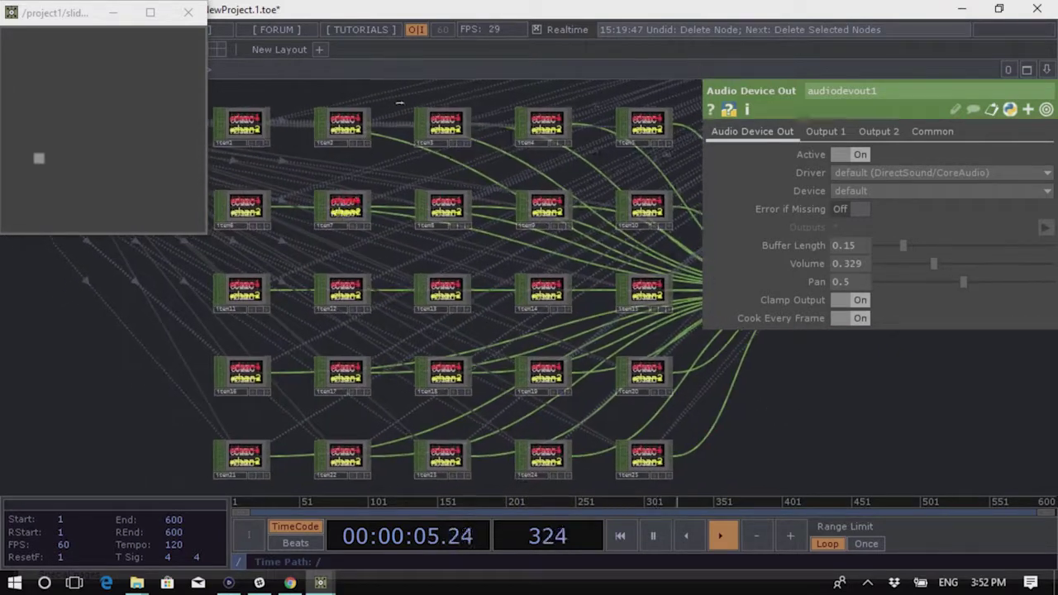
{"action": "left_click", "coordinate": [66, 163]}
{"action": "left_click_drag", "start_coordinate": [66, 163], "coordinate": [171, 137]}
{"action": "left_click_drag", "start_coordinate": [171, 186], "coordinate": [57, 93]}
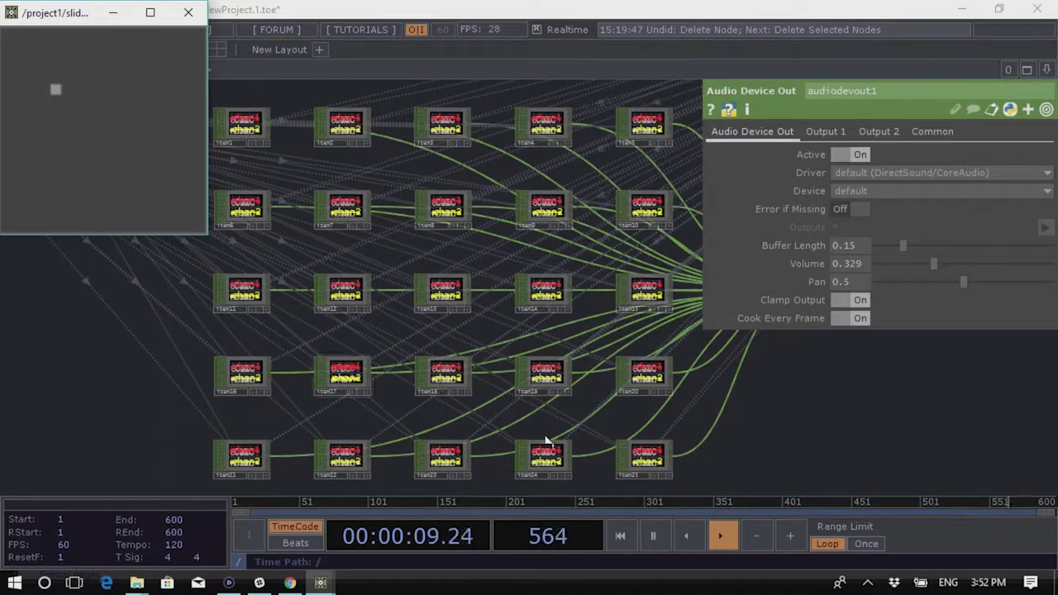
Review the whole network, and inspect fan1's parameters and the filter1 and logic1 branches after it
{"action": "scroll", "coordinate": [482, 405], "scroll_direction": "down", "scroll_amount": 5}
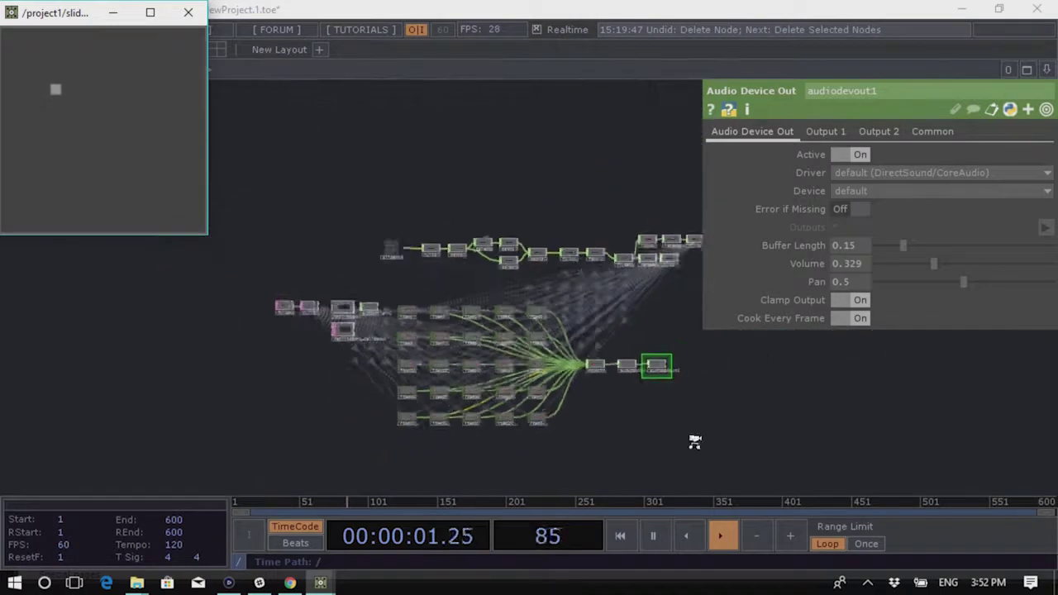
{"action": "scroll", "coordinate": [665, 405], "scroll_direction": "up", "scroll_amount": 3}
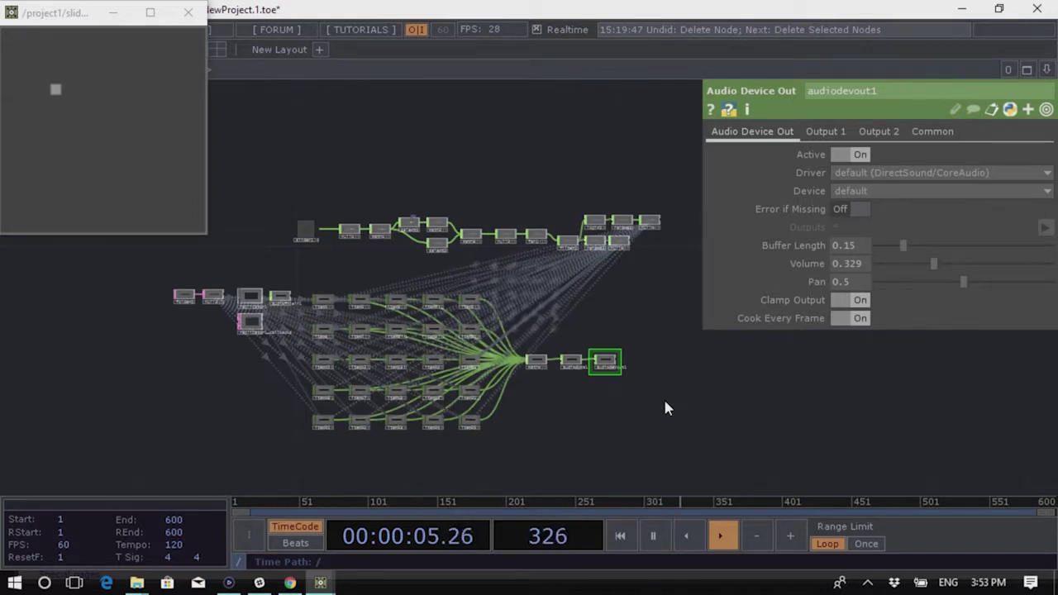
{"action": "scroll", "coordinate": [659, 248], "scroll_direction": "up", "scroll_amount": 5}
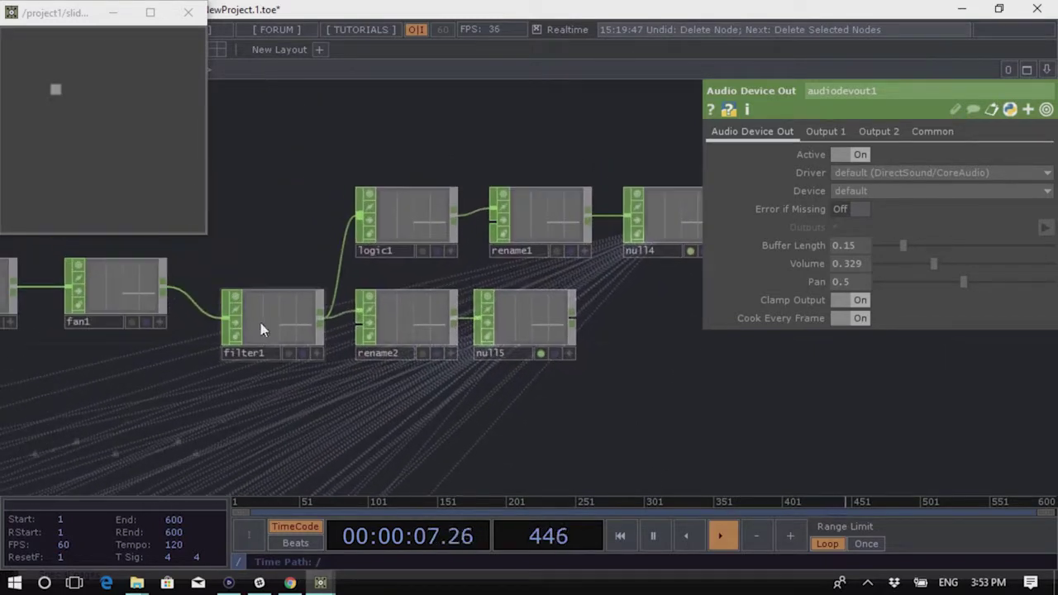
{"action": "left_click", "coordinate": [127, 283]}
{"action": "scroll", "coordinate": [263, 350], "scroll_direction": "up", "scroll_amount": 2}
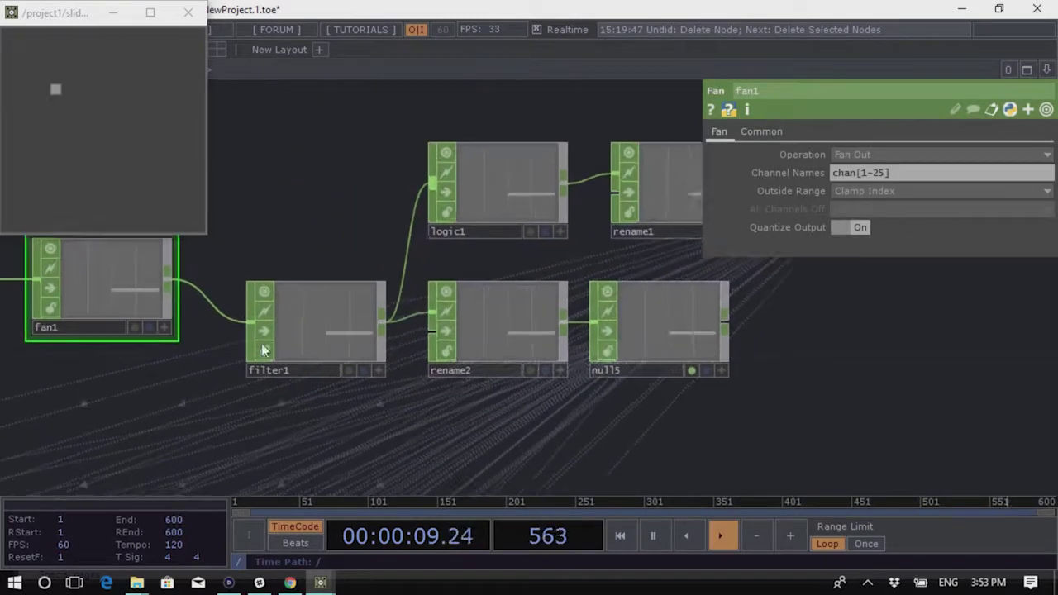
{"action": "left_click_drag", "start_coordinate": [374, 210], "coordinate": [381, 309]}
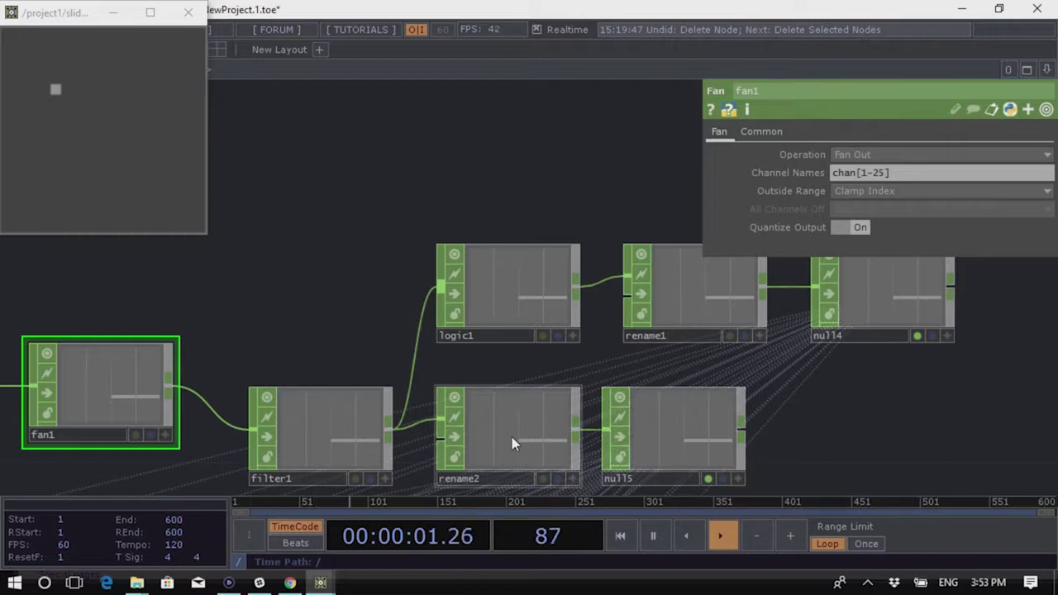
Examine rename1's To pattern, highlighting its item and play parts
{"action": "left_click", "coordinate": [691, 305]}
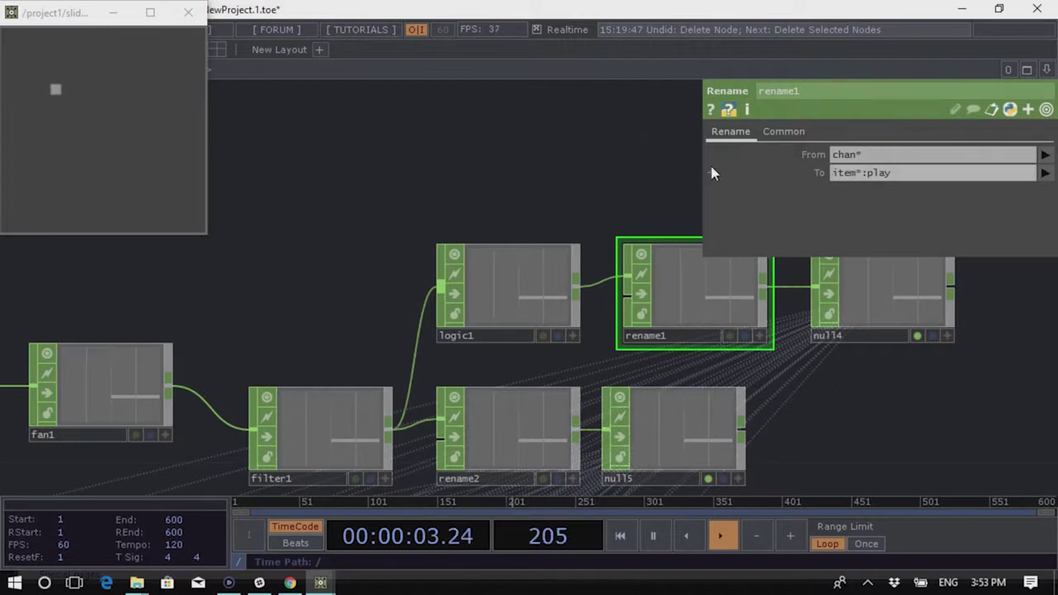
{"action": "left_click_drag", "start_coordinate": [831, 176], "coordinate": [857, 181]}
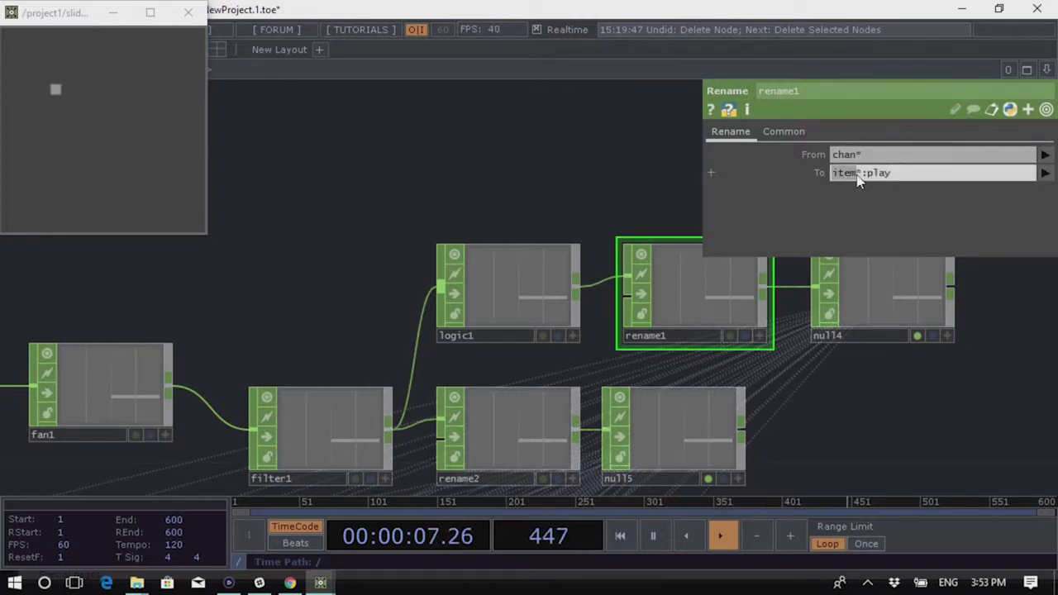
{"action": "left_click_drag", "start_coordinate": [907, 184], "coordinate": [867, 185]}
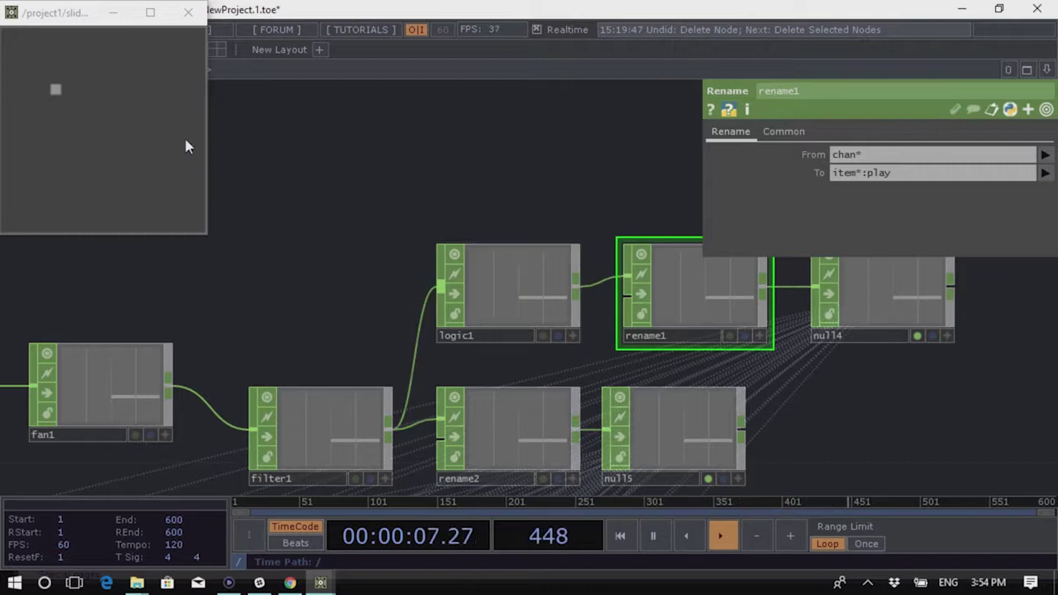
Move the slider point once more and inspect math4's Combine CHOPs setting ahead of the audio output nodes
{"action": "left_click_drag", "start_coordinate": [56, 98], "coordinate": [33, 109]}
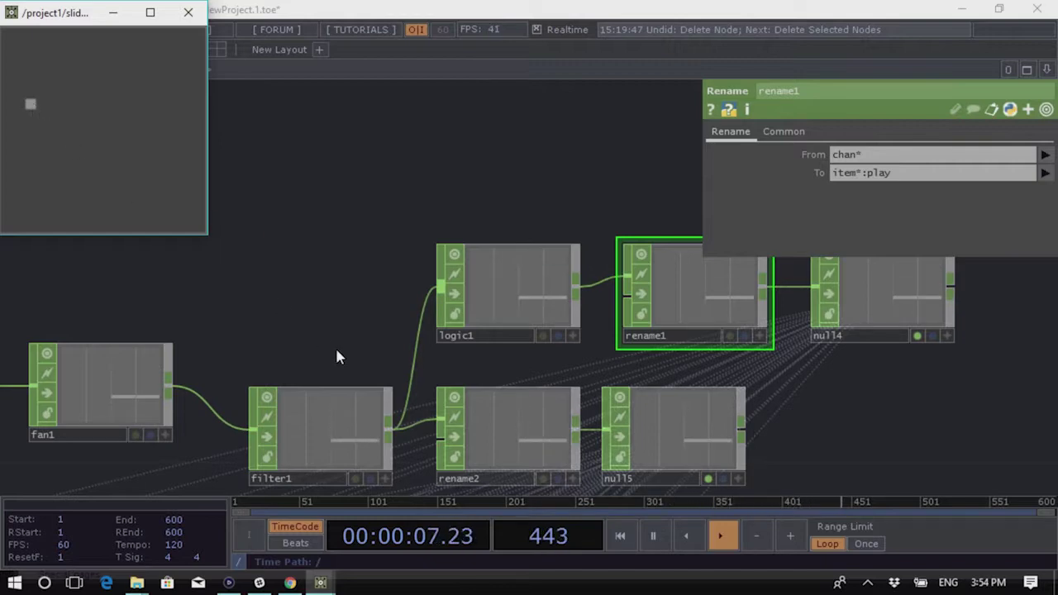
{"action": "scroll", "coordinate": [366, 208], "scroll_direction": "down", "scroll_amount": 5}
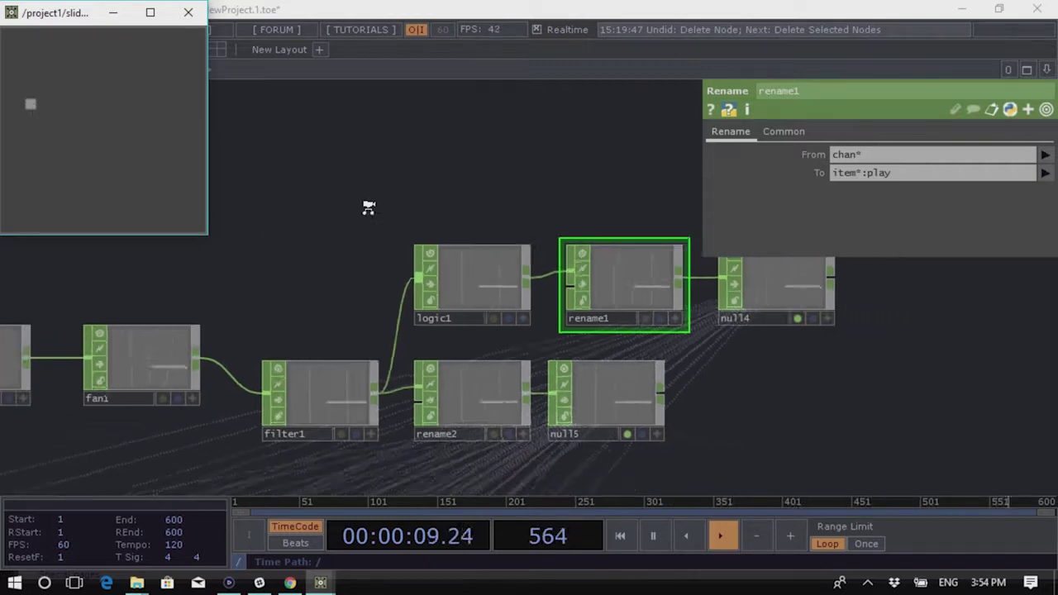
{"action": "left_click_drag", "start_coordinate": [515, 469], "coordinate": [562, 410]}
{"action": "scroll", "coordinate": [561, 411], "scroll_direction": "up", "scroll_amount": 6}
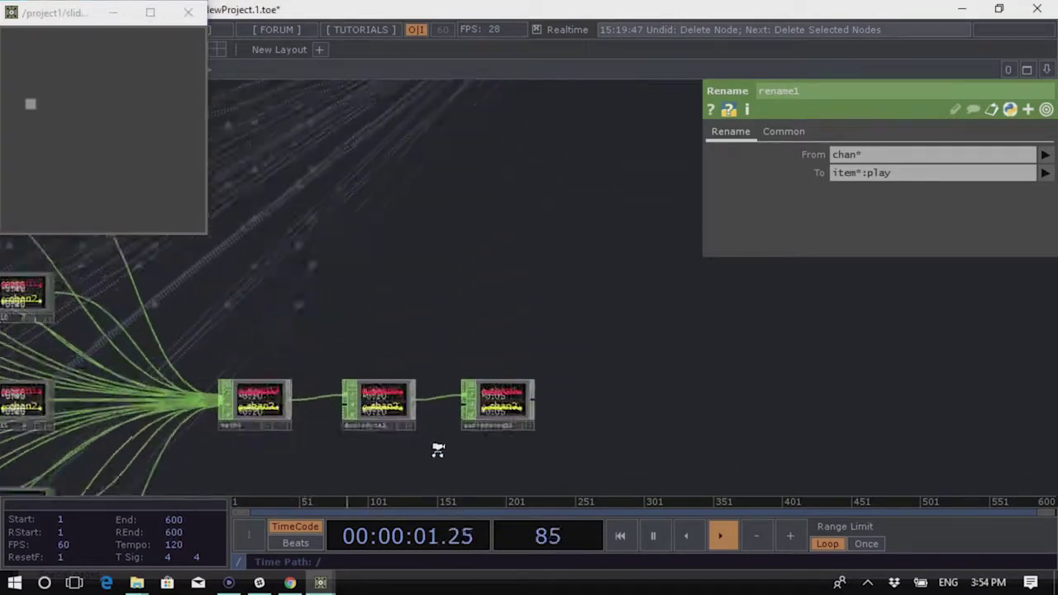
{"action": "left_click_drag", "start_coordinate": [820, 376], "coordinate": [979, 390]}
{"action": "left_click_drag", "start_coordinate": [494, 457], "coordinate": [831, 441]}
{"action": "scroll", "coordinate": [769, 410], "scroll_direction": "down", "scroll_amount": 2}
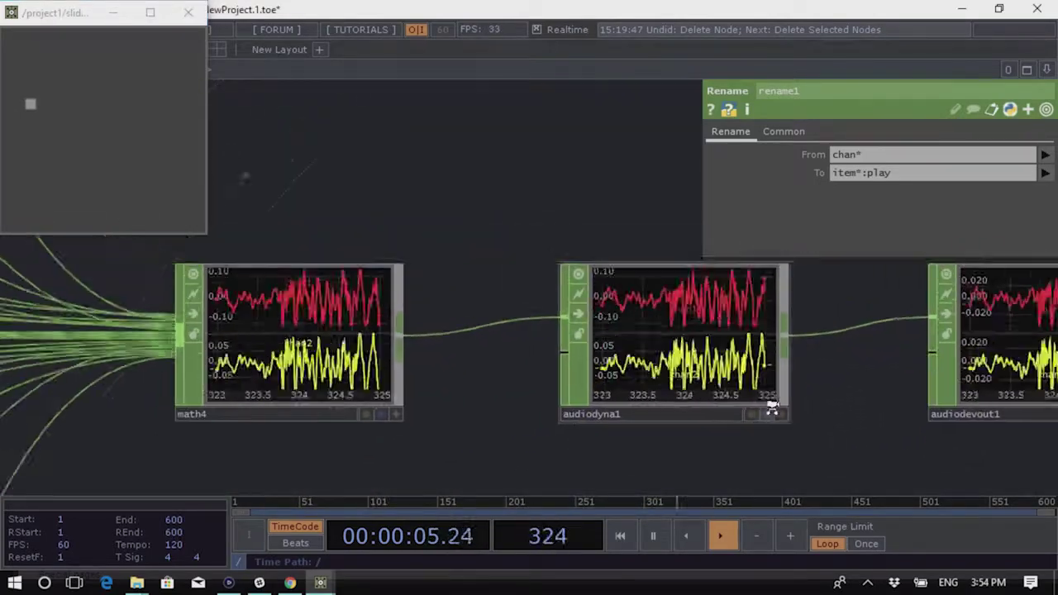
{"action": "scroll", "coordinate": [460, 414], "scroll_direction": "up", "scroll_amount": 2}
{"action": "left_click", "coordinate": [446, 359]}
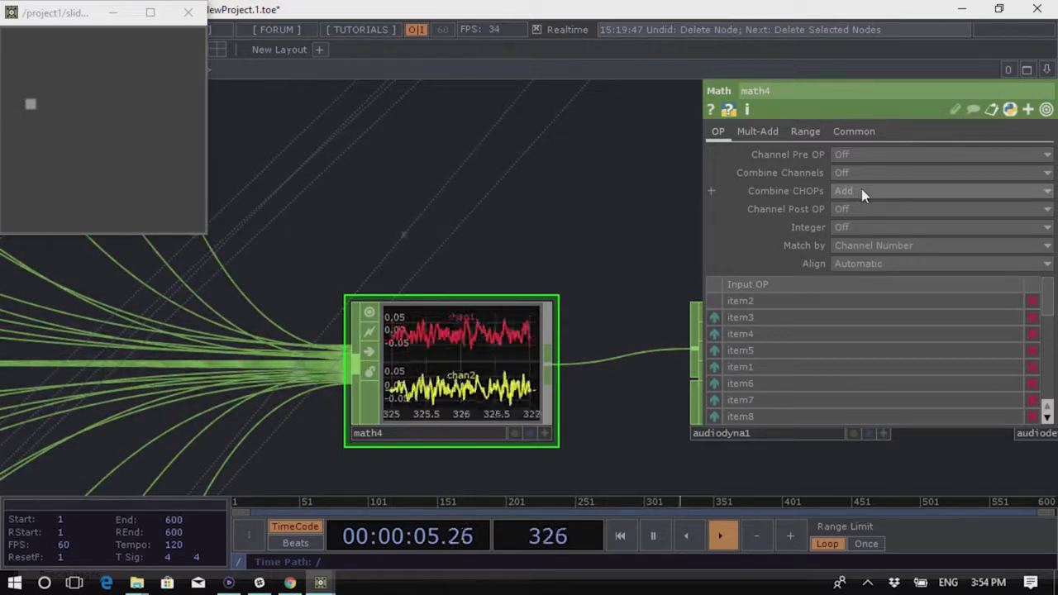
Select slider1 at the start of the control chain and move it farther away from null1
{"action": "scroll", "coordinate": [494, 398], "scroll_direction": "down", "scroll_amount": 10}
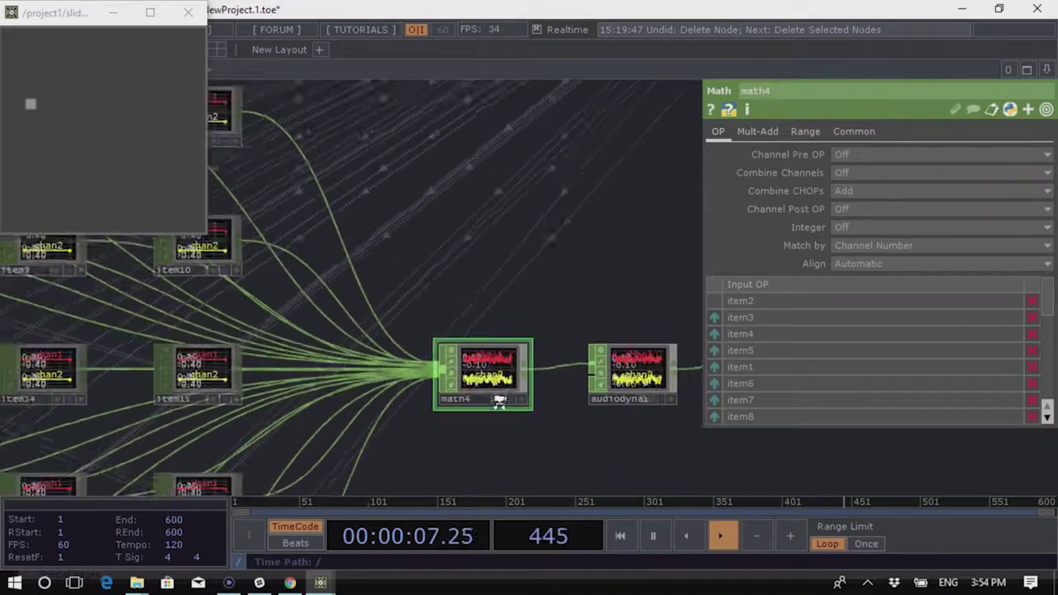
{"action": "scroll", "coordinate": [649, 352], "scroll_direction": "up", "scroll_amount": 3}
{"action": "scroll", "coordinate": [670, 345], "scroll_direction": "down", "scroll_amount": 5}
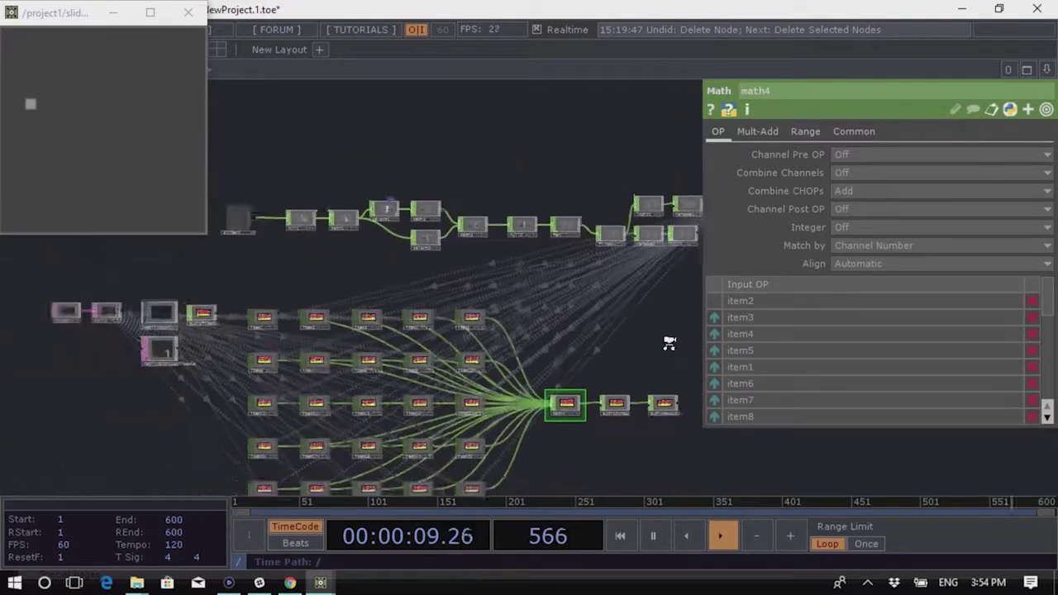
{"action": "left_click_drag", "start_coordinate": [394, 285], "coordinate": [512, 314]}
{"action": "scroll", "coordinate": [385, 307], "scroll_direction": "up", "scroll_amount": 5}
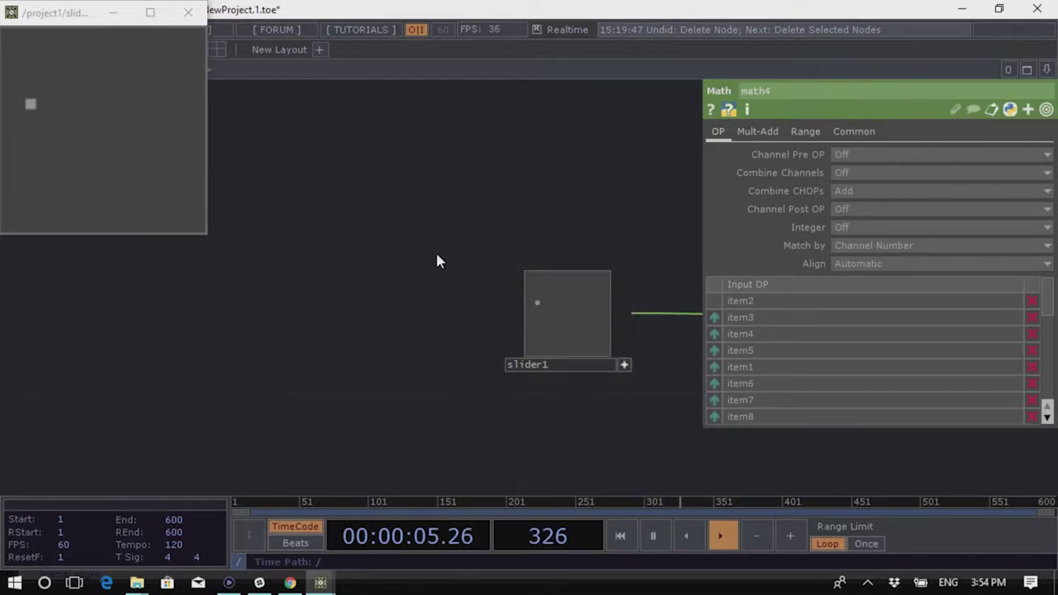
{"action": "left_click_drag", "start_coordinate": [419, 237], "coordinate": [675, 423]}
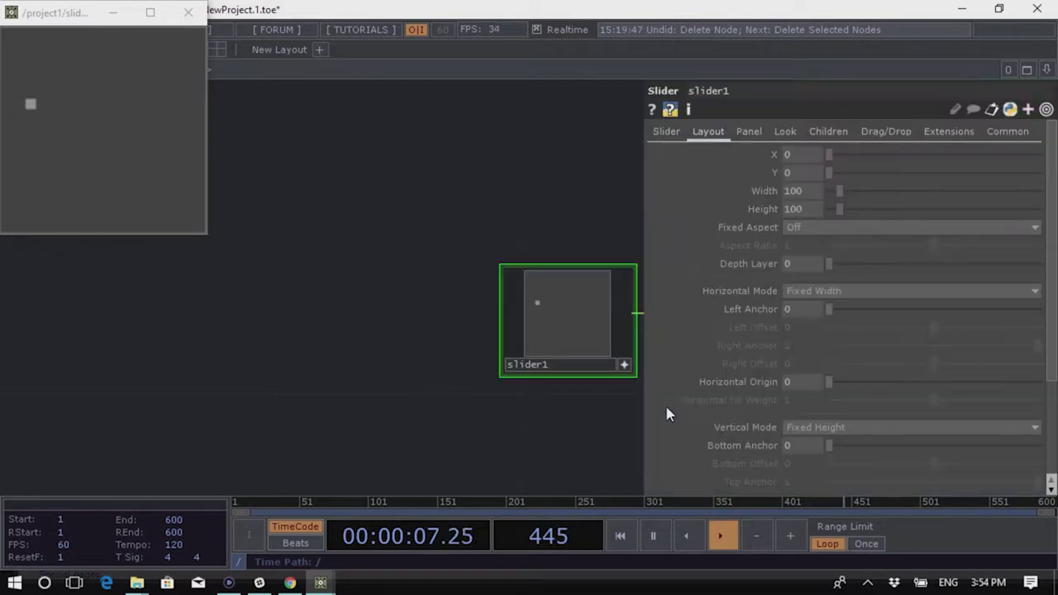
{"action": "left_click_drag", "start_coordinate": [576, 368], "coordinate": [454, 364]}
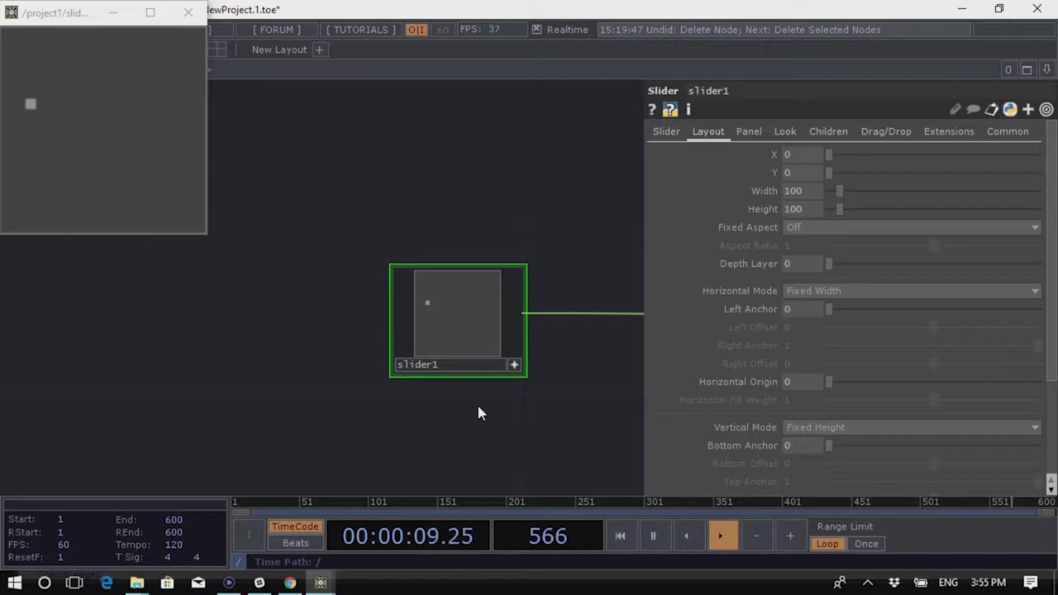
{"action": "scroll", "coordinate": [339, 289], "scroll_direction": "down", "scroll_amount": 2}
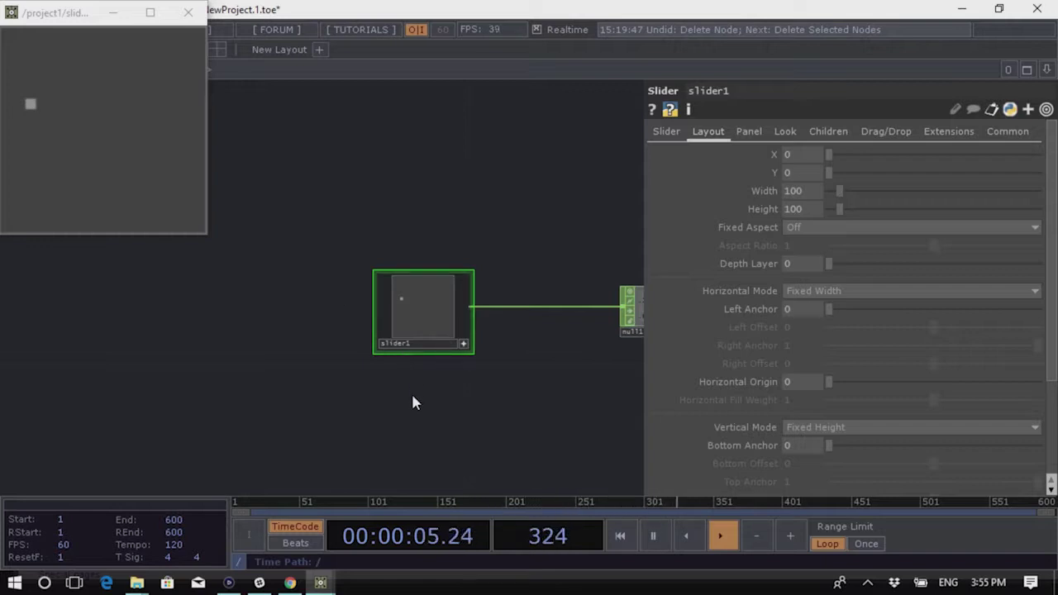
Add an OSC In CHOP to the network just below slider1
{"action": "key", "text": "Tab"}
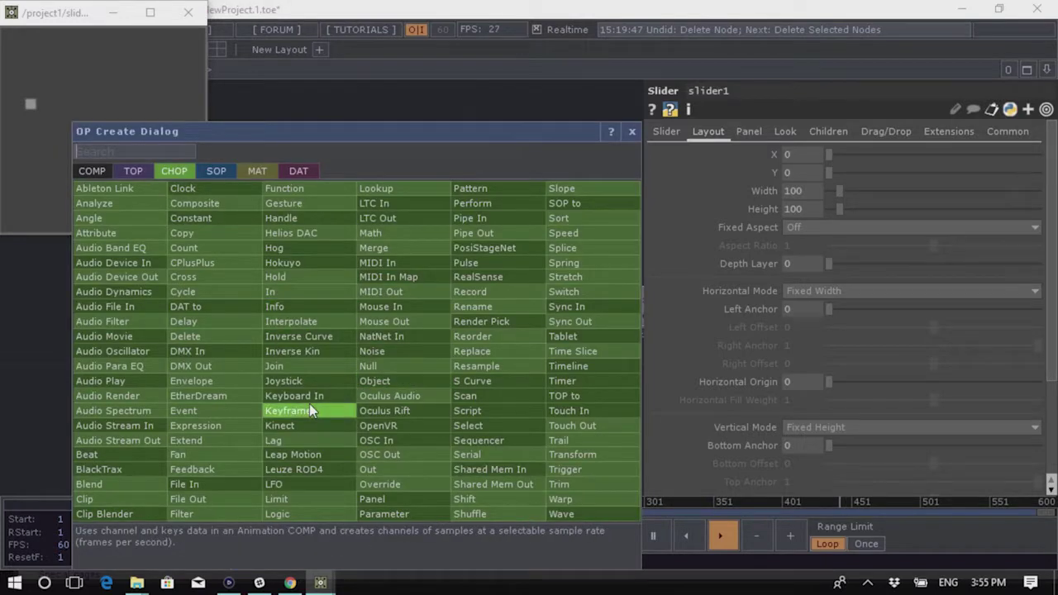
{"action": "type", "text": "osc"}
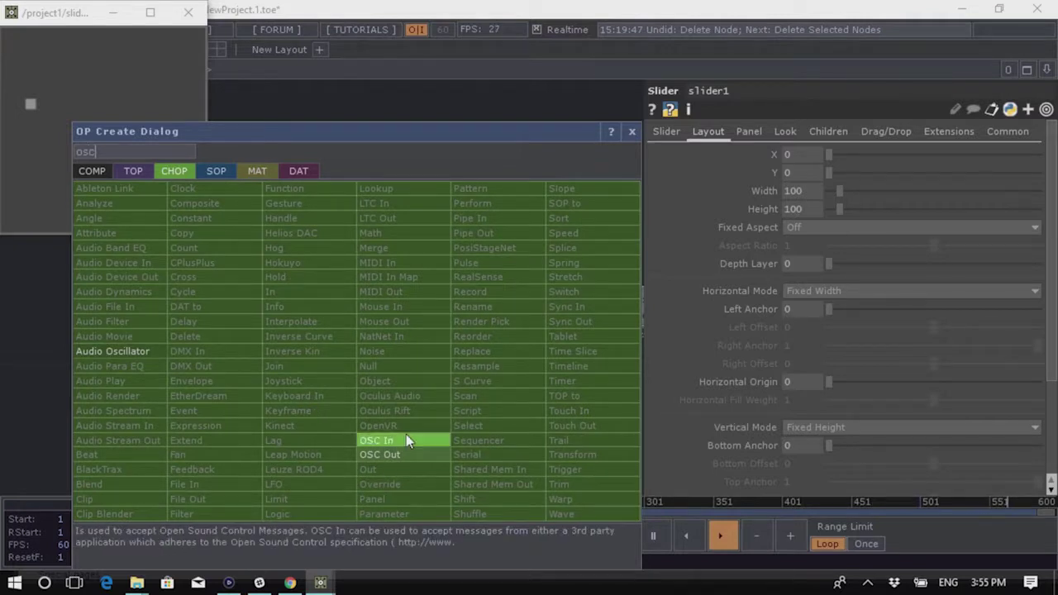
{"action": "left_click", "coordinate": [405, 440]}
{"action": "left_click", "coordinate": [359, 394]}
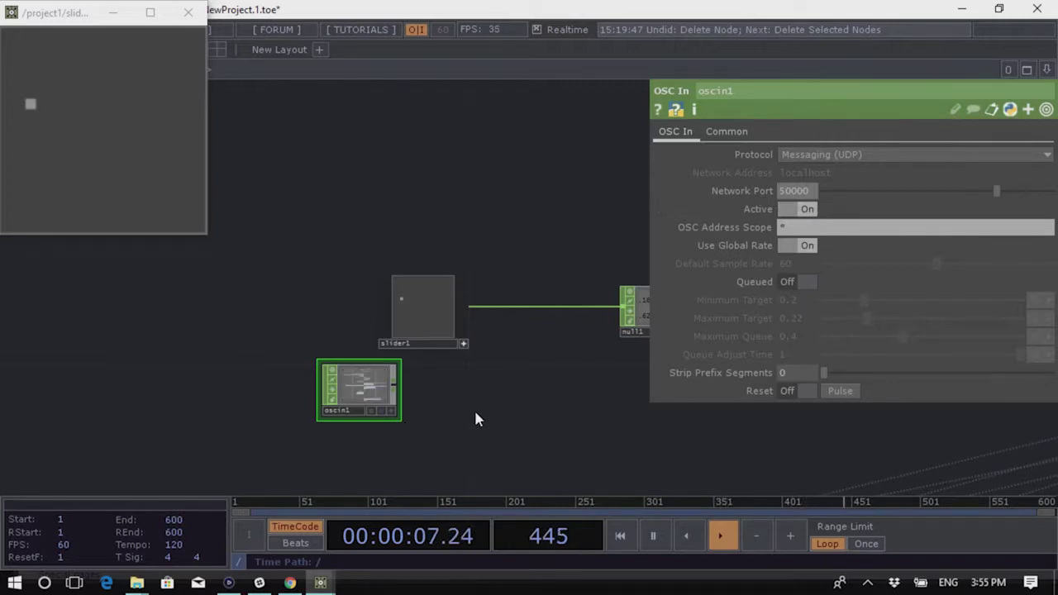
Check the incoming ZIGSIM channels in oscin1 and append a Select CHOP to its output
{"action": "scroll", "coordinate": [422, 355], "scroll_direction": "up", "scroll_amount": 5}
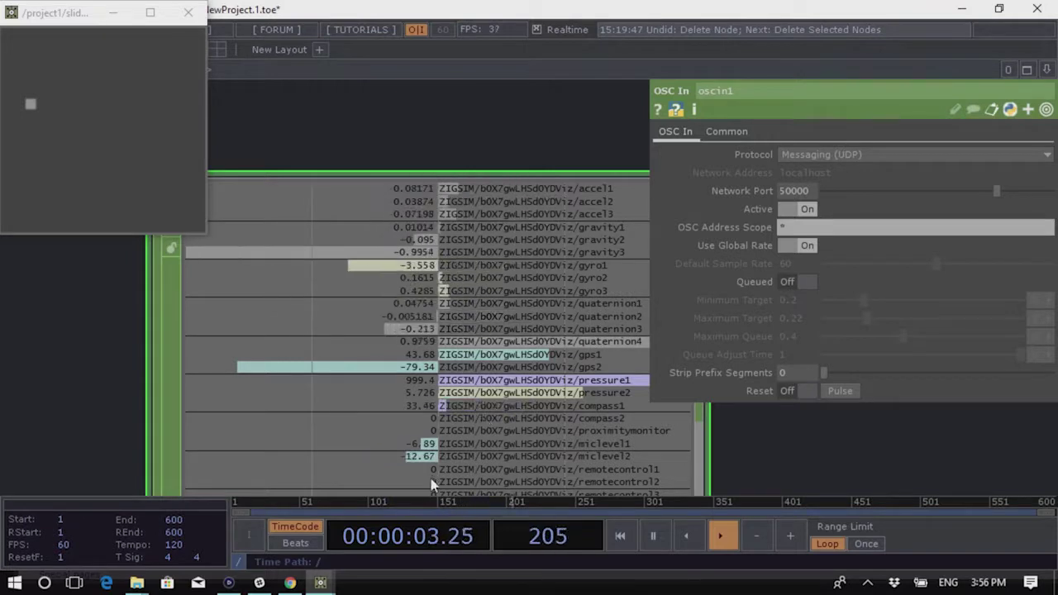
{"action": "scroll", "coordinate": [354, 284], "scroll_direction": "down", "scroll_amount": 5}
{"action": "scroll", "coordinate": [433, 275], "scroll_direction": "up", "scroll_amount": 5}
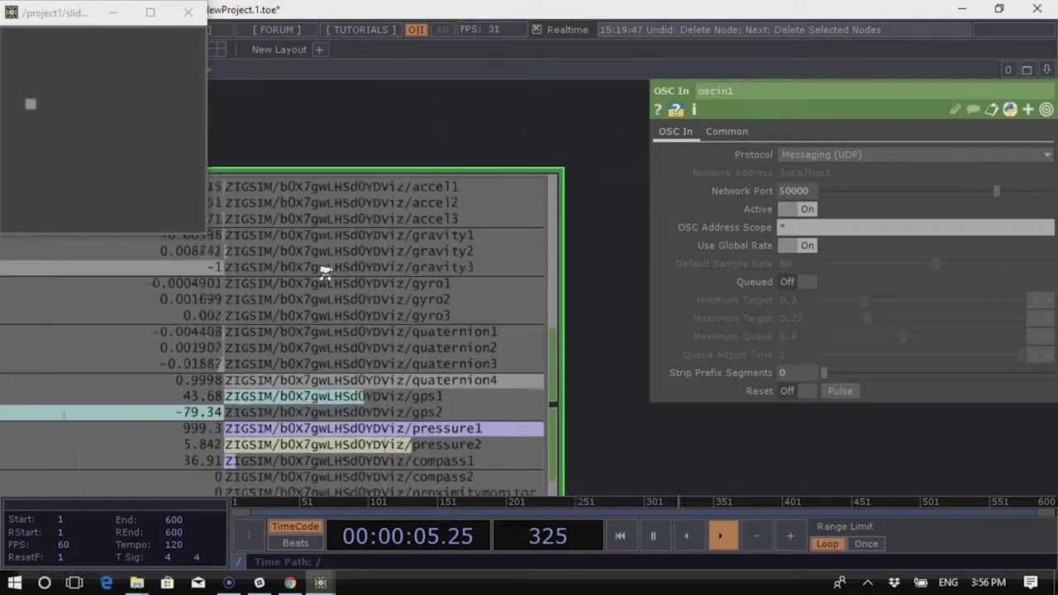
{"action": "scroll", "coordinate": [378, 302], "scroll_direction": "down", "scroll_amount": 3}
{"action": "right_click", "coordinate": [420, 319]}
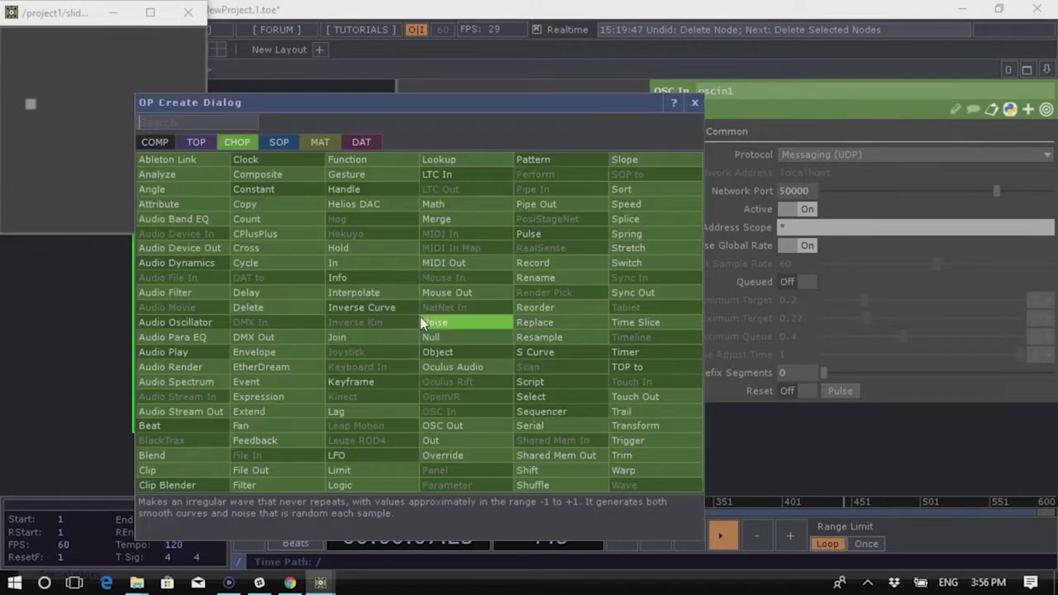
{"action": "type", "text": "se"}
{"action": "left_click", "coordinate": [520, 397]}
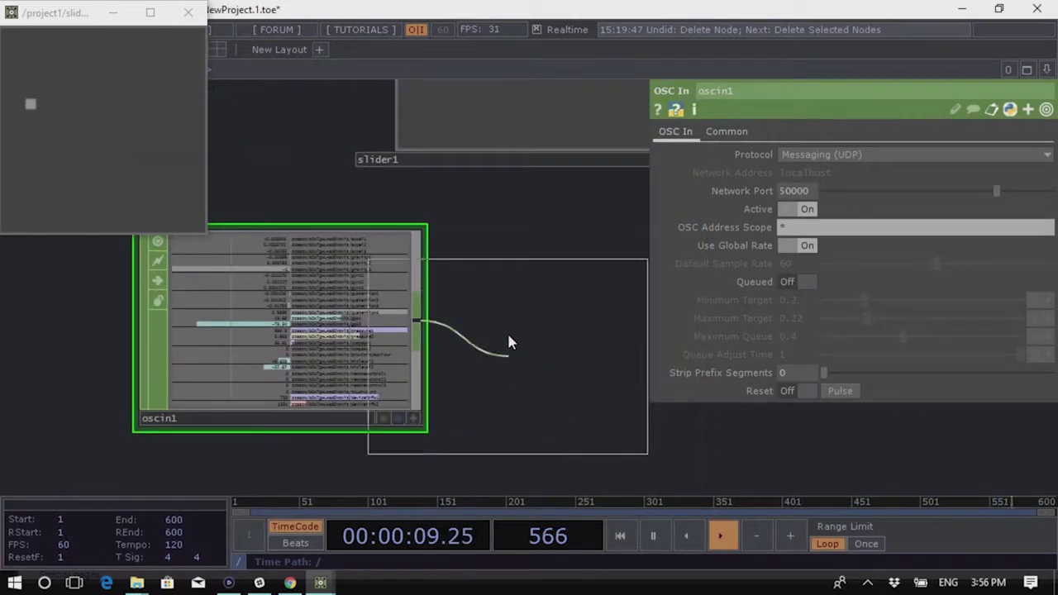
{"action": "left_click", "coordinate": [595, 327]}
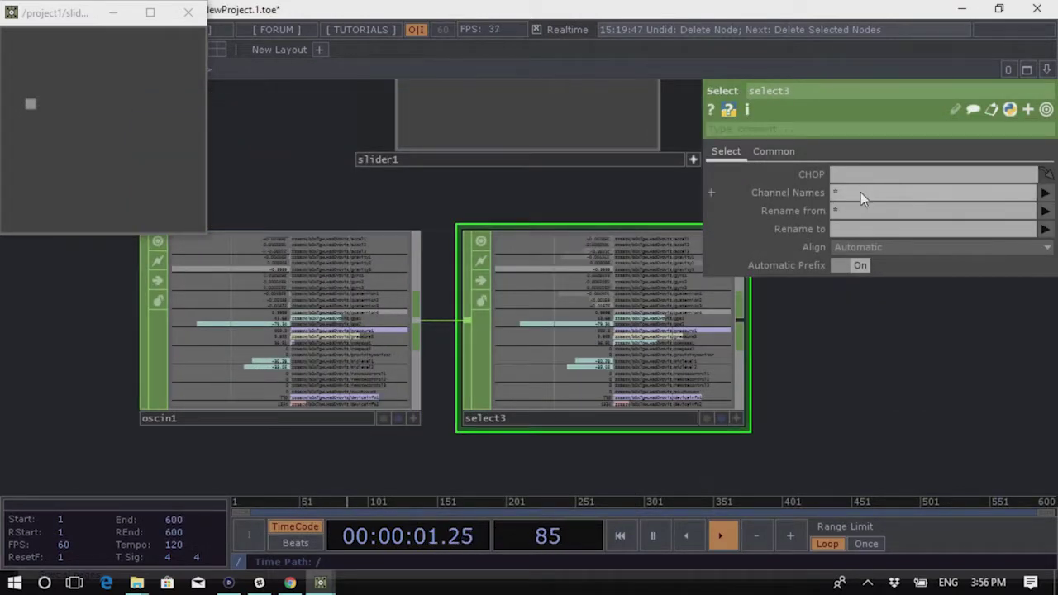
Set select3's Channel Names pattern to *gravity* so that only the gravity channels are kept
{"action": "type", "text": "gravity"}
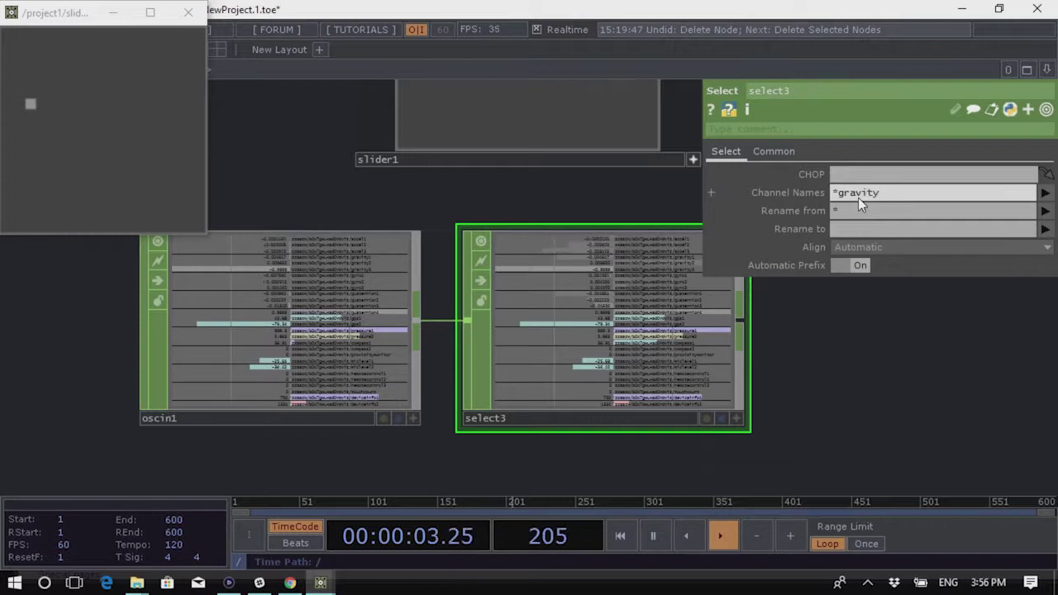
{"action": "key", "text": "Return"}
{"action": "left_click", "coordinate": [917, 198]}
{"action": "type", "text": "*"}
{"action": "key", "text": "Return"}
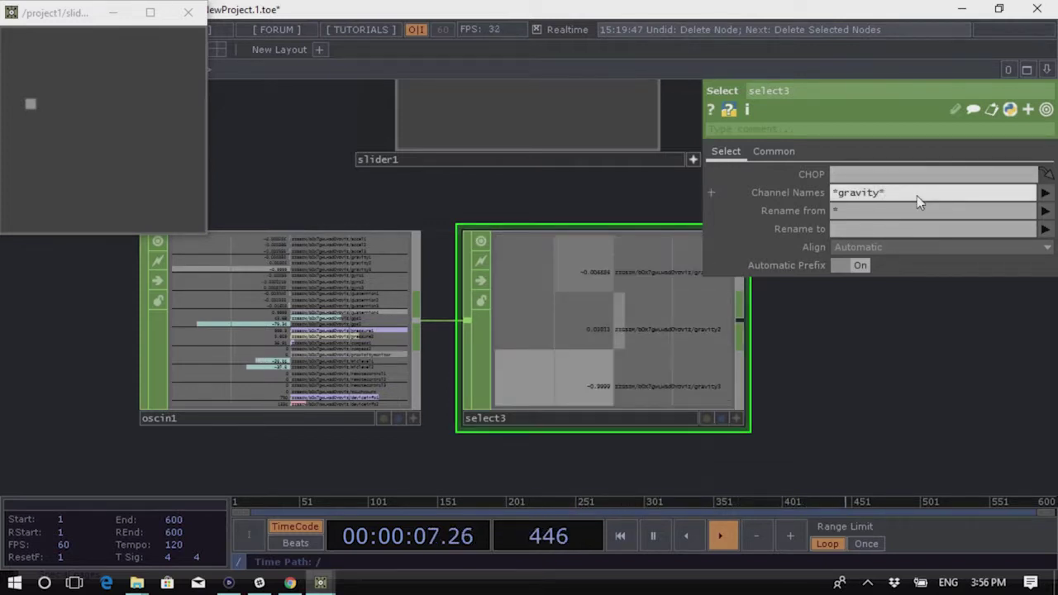
Narrow select3's Channel Names pattern to *gravity[2-3]
{"action": "scroll", "coordinate": [649, 389], "scroll_direction": "up", "scroll_amount": 5}
{"action": "scroll", "coordinate": [509, 344], "scroll_direction": "up", "scroll_amount": 1}
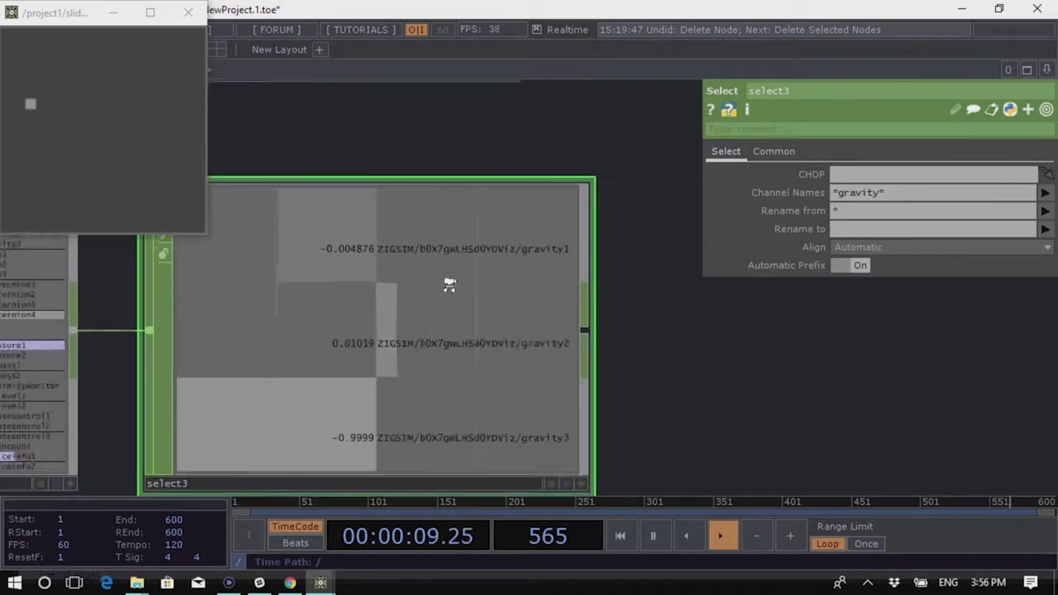
{"action": "scroll", "coordinate": [557, 359], "scroll_direction": "down", "scroll_amount": 3}
{"action": "scroll", "coordinate": [524, 342], "scroll_direction": "up", "scroll_amount": 4}
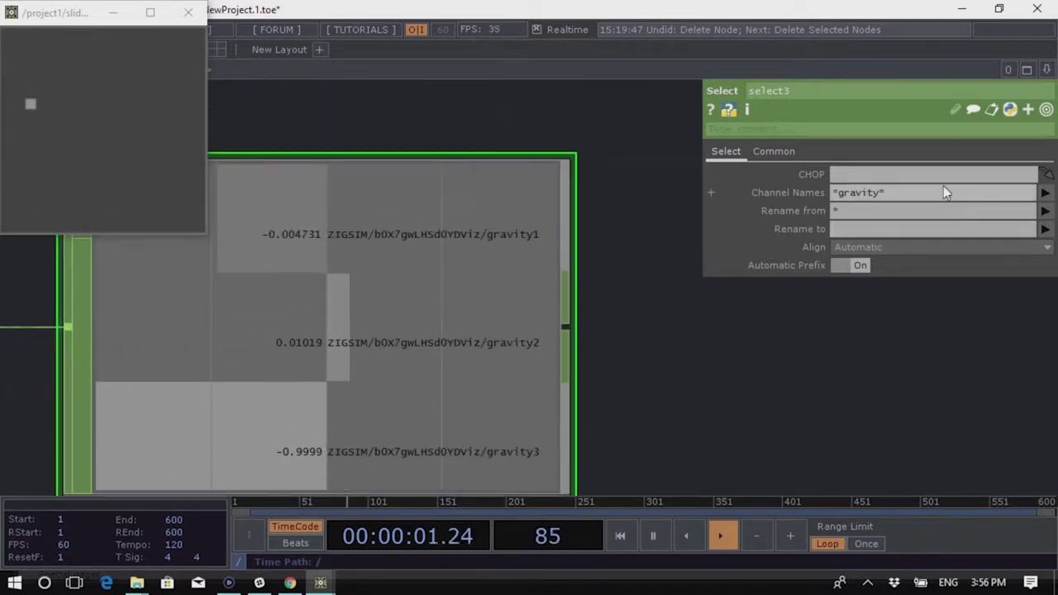
{"action": "left_click", "coordinate": [878, 195]}
{"action": "left_click_drag", "start_coordinate": [878, 195], "coordinate": [925, 217]}
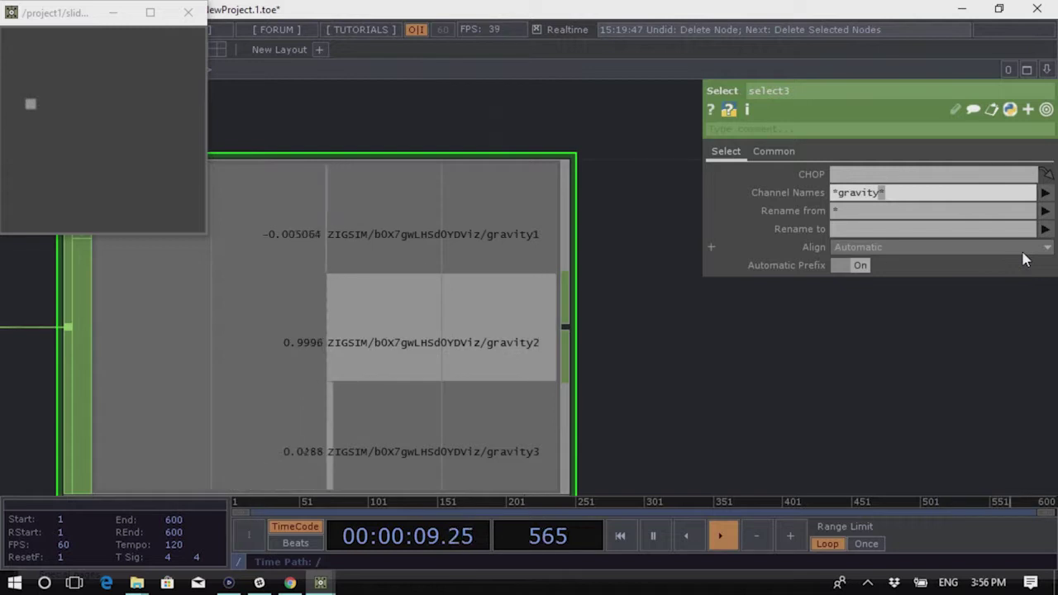
{"action": "type", "text": "[]"}
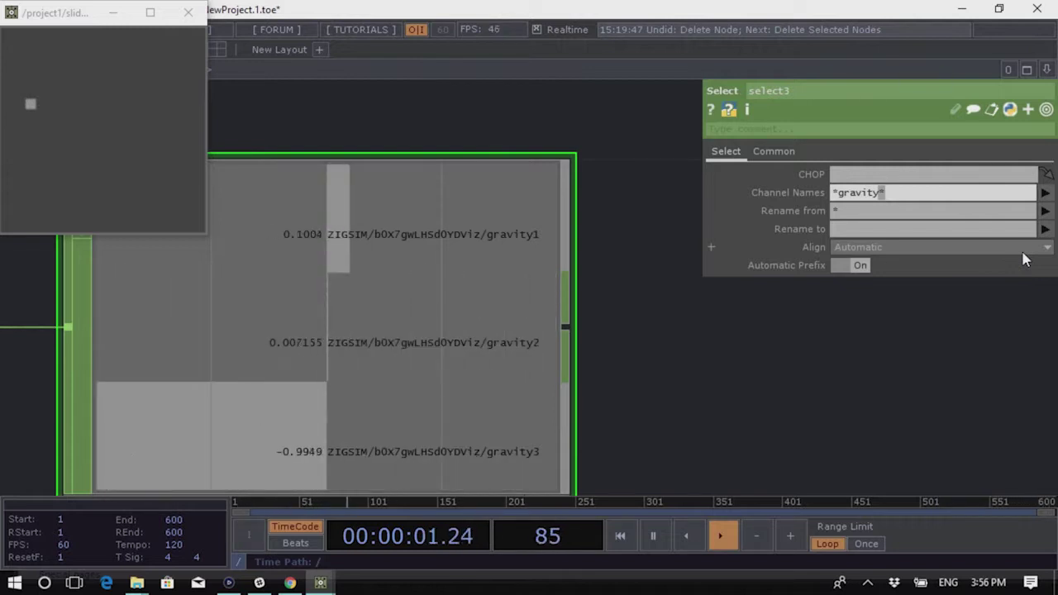
{"action": "type", "text": "2"}
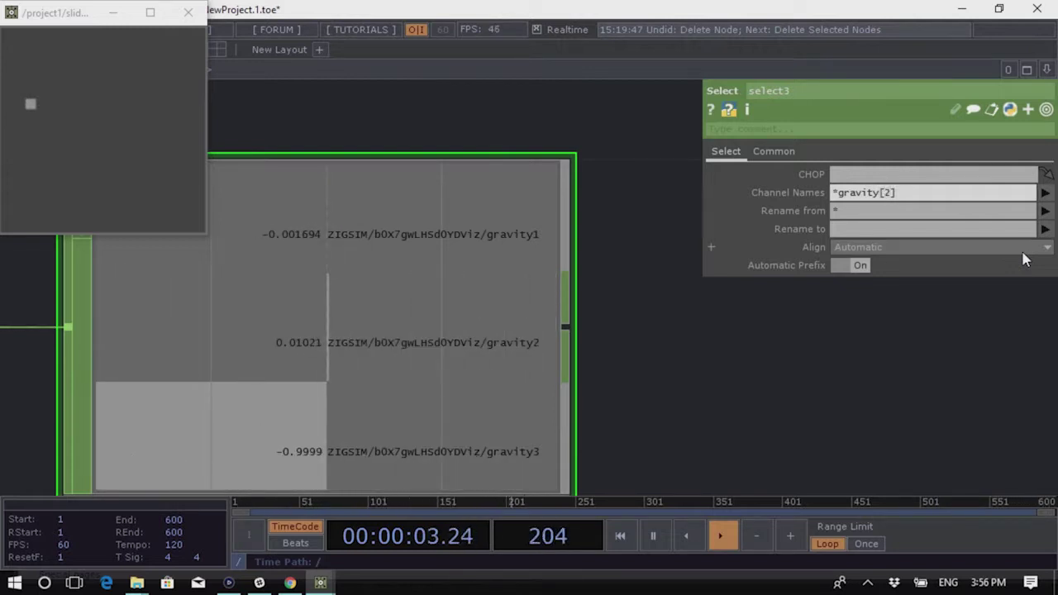
{"action": "type", "text": "-3"}
{"action": "key", "text": "Return"}
Rename select3's two gravity channels to v1 v2, matching the channel names in null1
{"action": "key", "text": "h"}
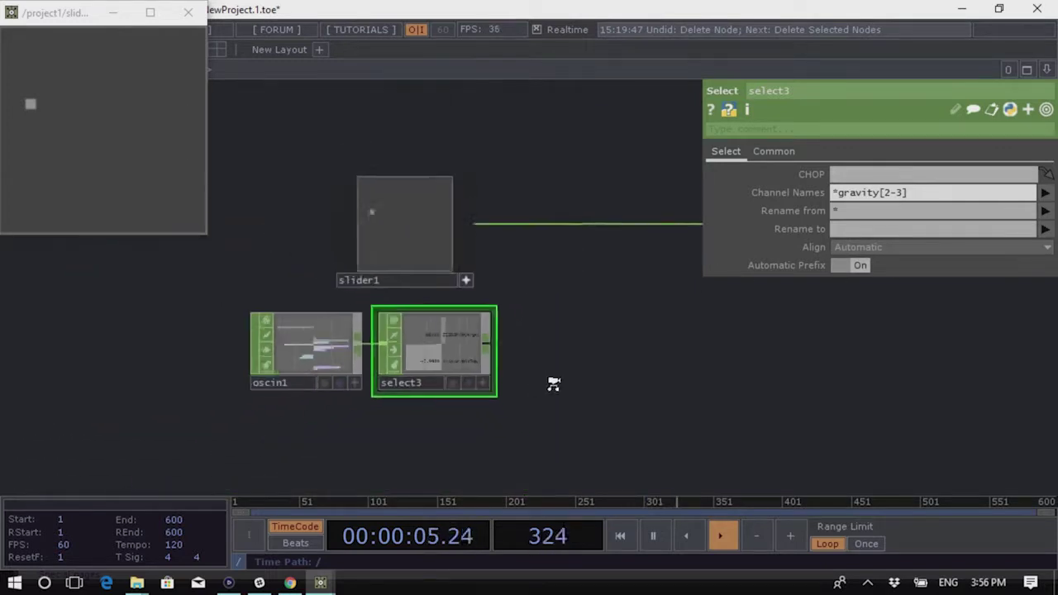
{"action": "left_click_drag", "start_coordinate": [633, 397], "coordinate": [485, 409]}
{"action": "scroll", "coordinate": [677, 248], "scroll_direction": "up", "scroll_amount": 3}
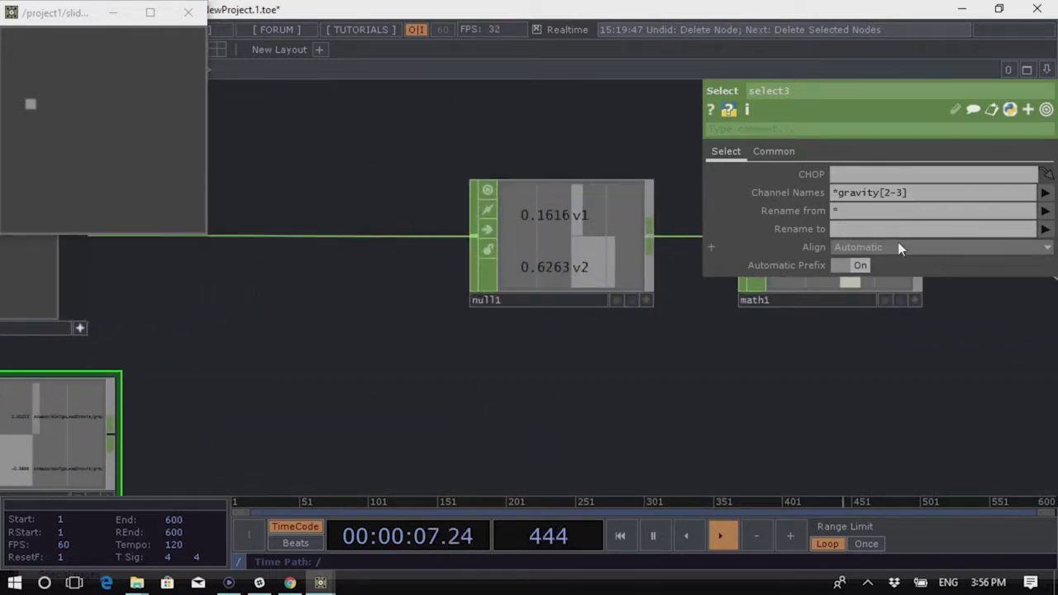
{"action": "left_click", "coordinate": [857, 234]}
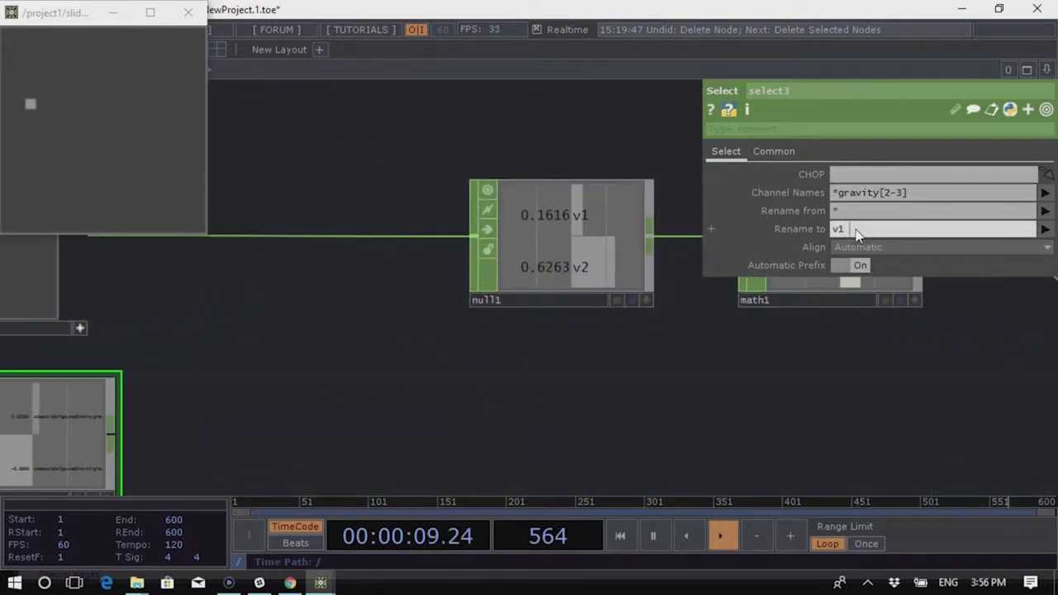
{"action": "key", "text": "Return"}
Append a Math CHOP to select3's output
{"action": "scroll", "coordinate": [455, 355], "scroll_direction": "down", "scroll_amount": 3}
{"action": "key", "text": "h"}
{"action": "scroll", "coordinate": [366, 385], "scroll_direction": "up", "scroll_amount": 3}
{"action": "scroll", "coordinate": [380, 351], "scroll_direction": "up", "scroll_amount": 5}
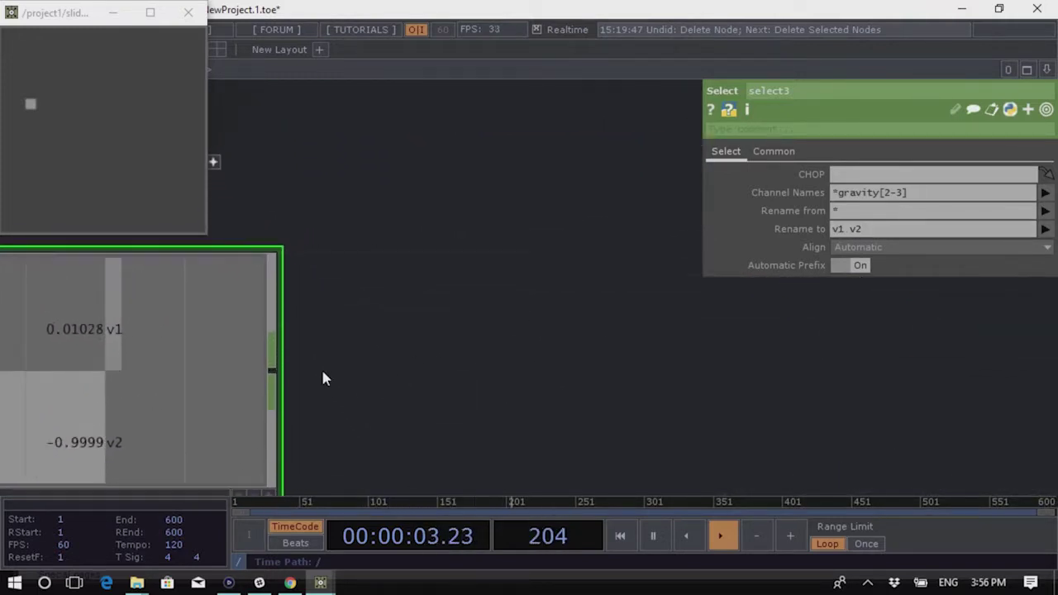
{"action": "right_click", "coordinate": [278, 380]}
{"action": "type", "text": "m"}
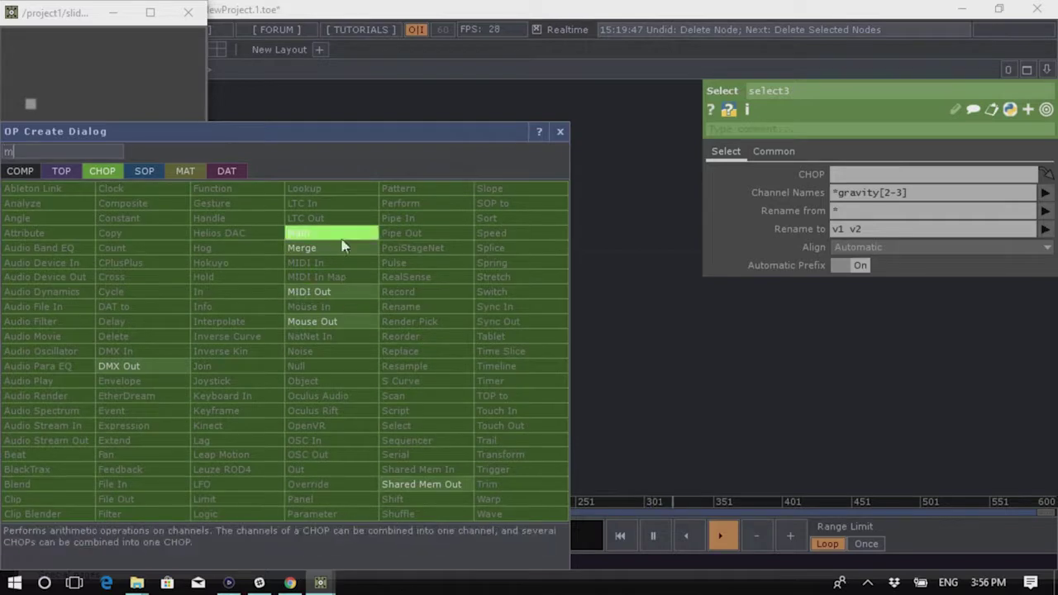
{"action": "left_click", "coordinate": [339, 247]}
{"action": "left_click", "coordinate": [511, 353]}
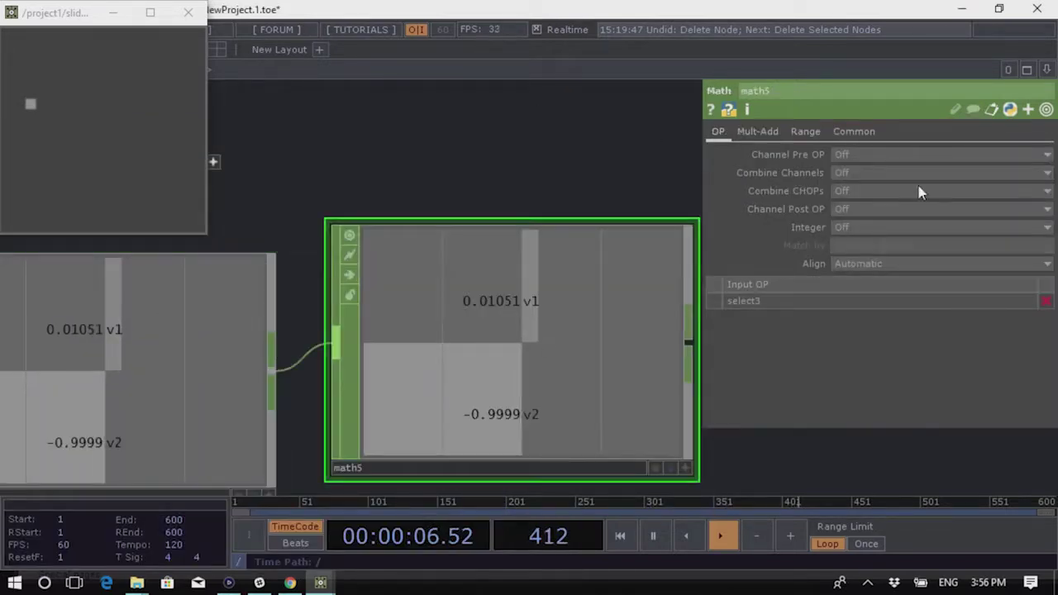
Set the lower From Range value of math5 to -2 and connect math5 to null1 in place of slider1
{"action": "left_click", "coordinate": [805, 132]}
{"action": "middle_click_drag", "start_coordinate": [889, 157], "coordinate": [834, 139]}
{"action": "scroll", "coordinate": [377, 267], "scroll_direction": "down", "scroll_amount": 5}
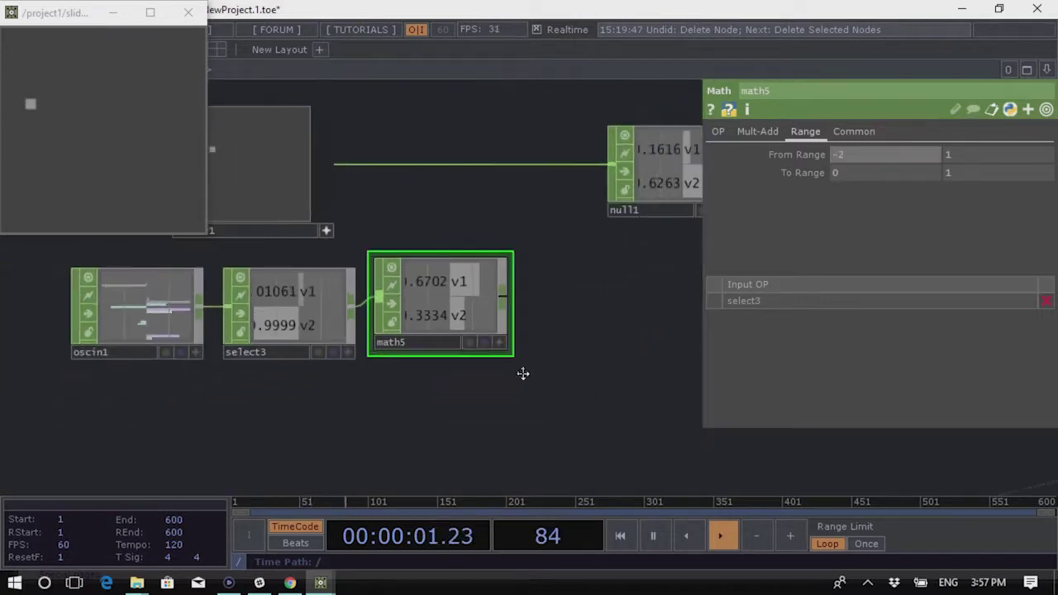
{"action": "left_click_drag", "start_coordinate": [436, 326], "coordinate": [539, 189]}
Follow the phone-driven signal from null1 through the select, math, fan1 and filter1 nodes to null4 and null5
{"action": "left_click_drag", "start_coordinate": [589, 342], "coordinate": [281, 364]}
{"action": "scroll", "coordinate": [393, 375], "scroll_direction": "down", "scroll_amount": 3}
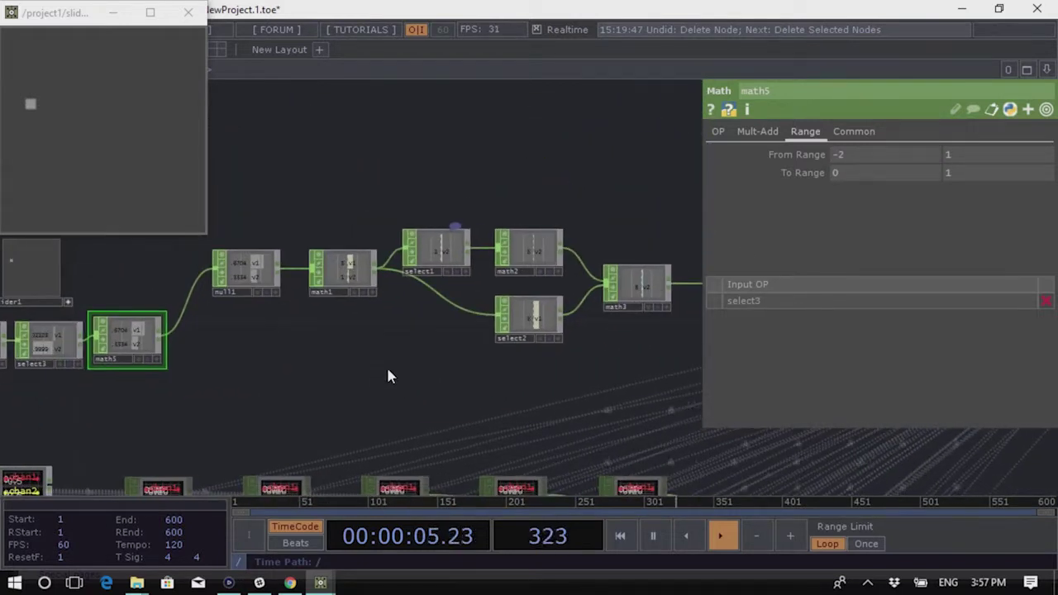
{"action": "left_click_drag", "start_coordinate": [357, 355], "coordinate": [259, 302]}
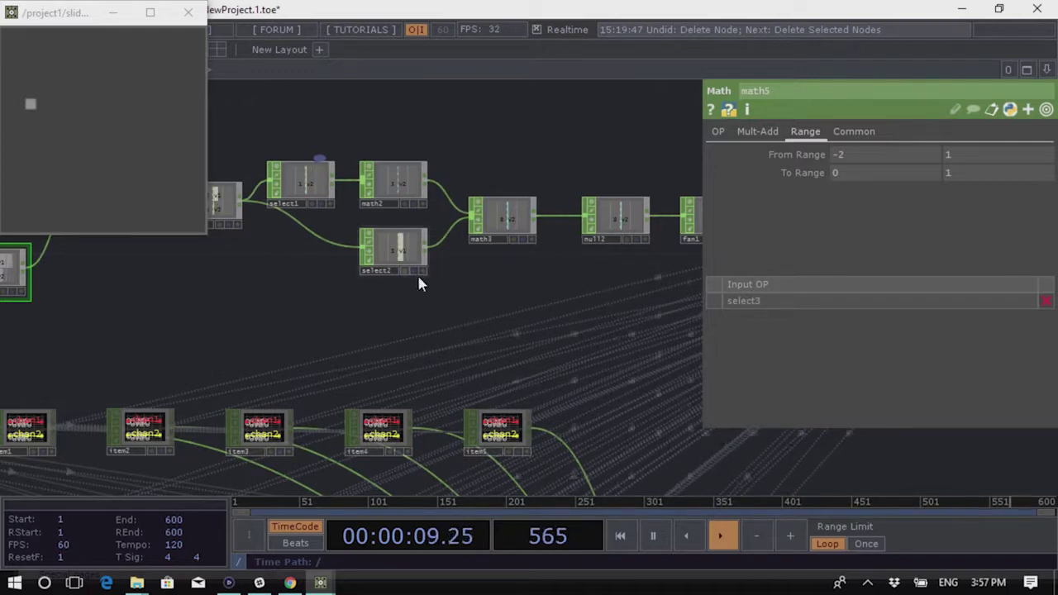
{"action": "left_click_drag", "start_coordinate": [427, 295], "coordinate": [275, 285]}
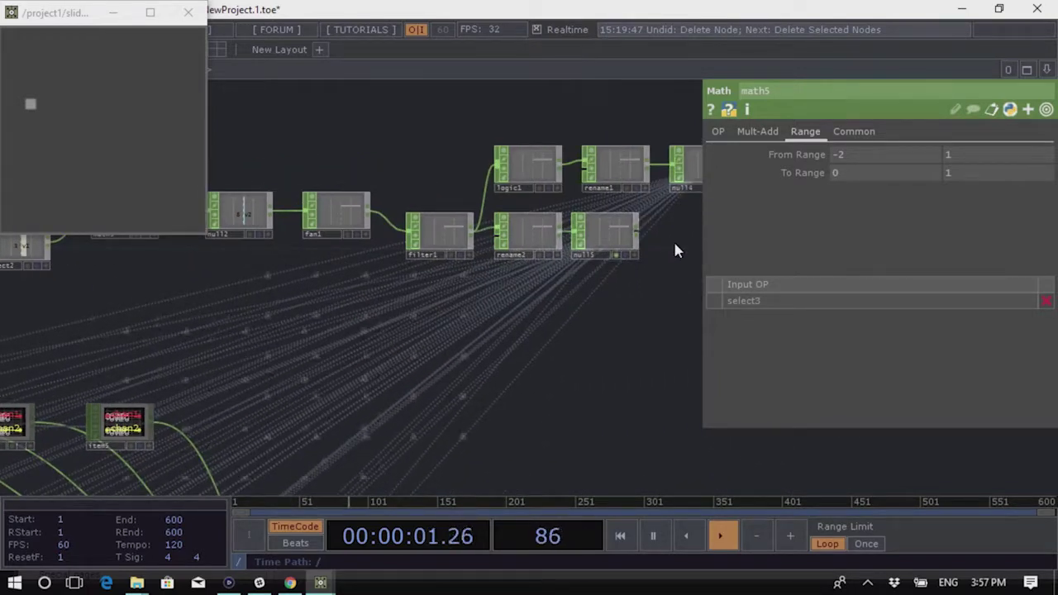
{"action": "scroll", "coordinate": [637, 314], "scroll_direction": "up", "scroll_amount": 10}
{"action": "left_click_drag", "start_coordinate": [580, 333], "coordinate": [521, 386]}
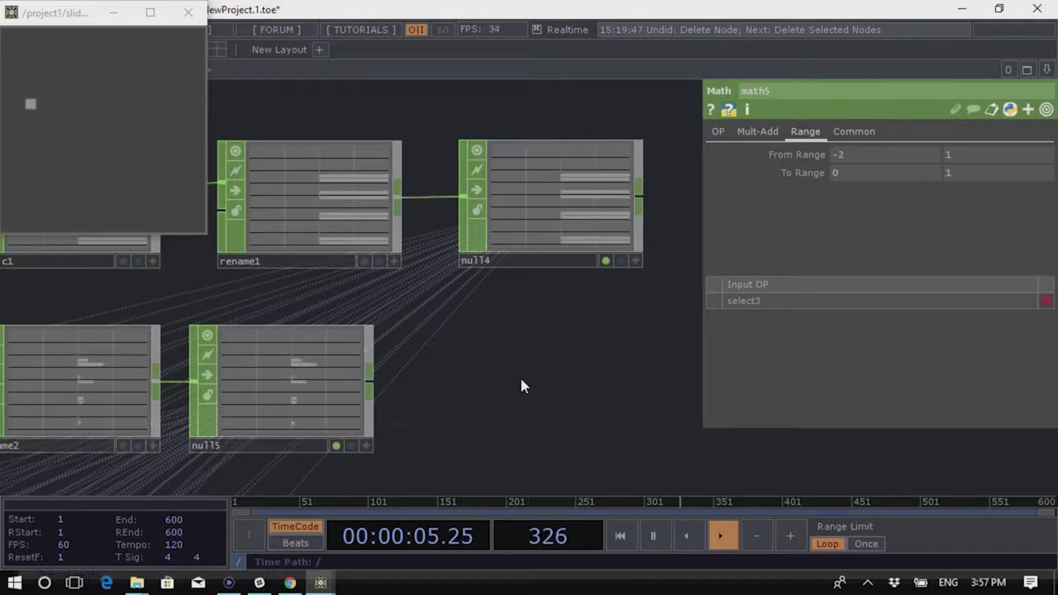
Reconnect slider1 to null1 in place of math5
{"action": "scroll", "coordinate": [567, 347], "scroll_direction": "down", "scroll_amount": 5}
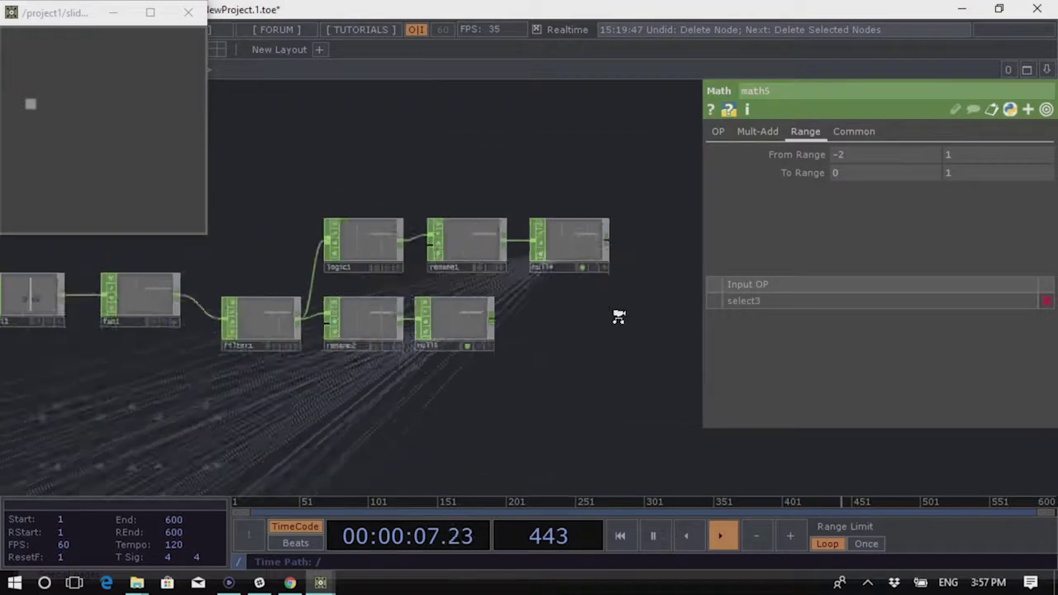
{"action": "scroll", "coordinate": [367, 277], "scroll_direction": "up", "scroll_amount": 4}
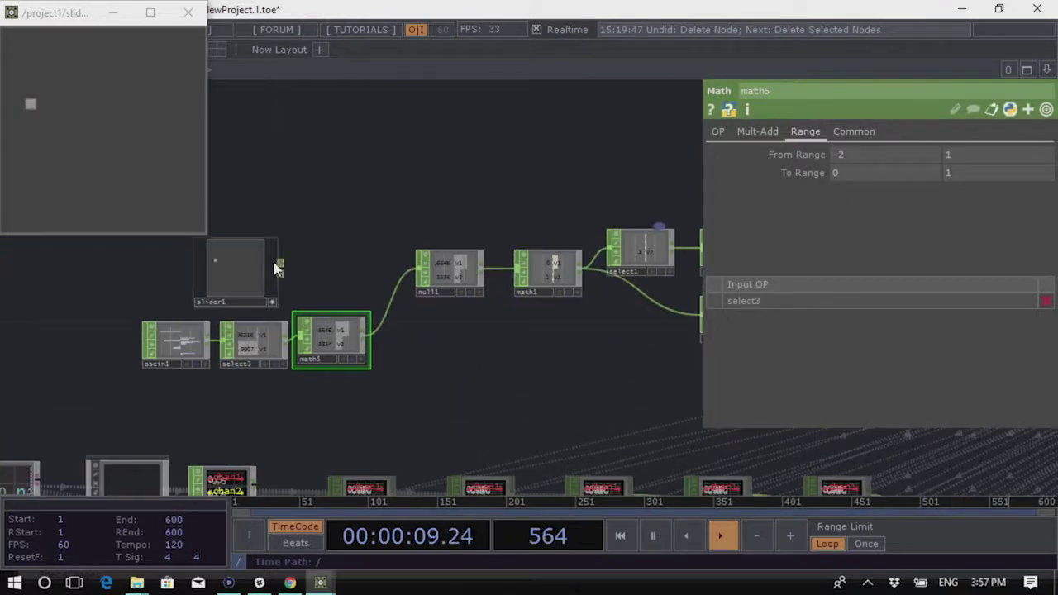
{"action": "left_click_drag", "start_coordinate": [281, 272], "coordinate": [418, 276]}
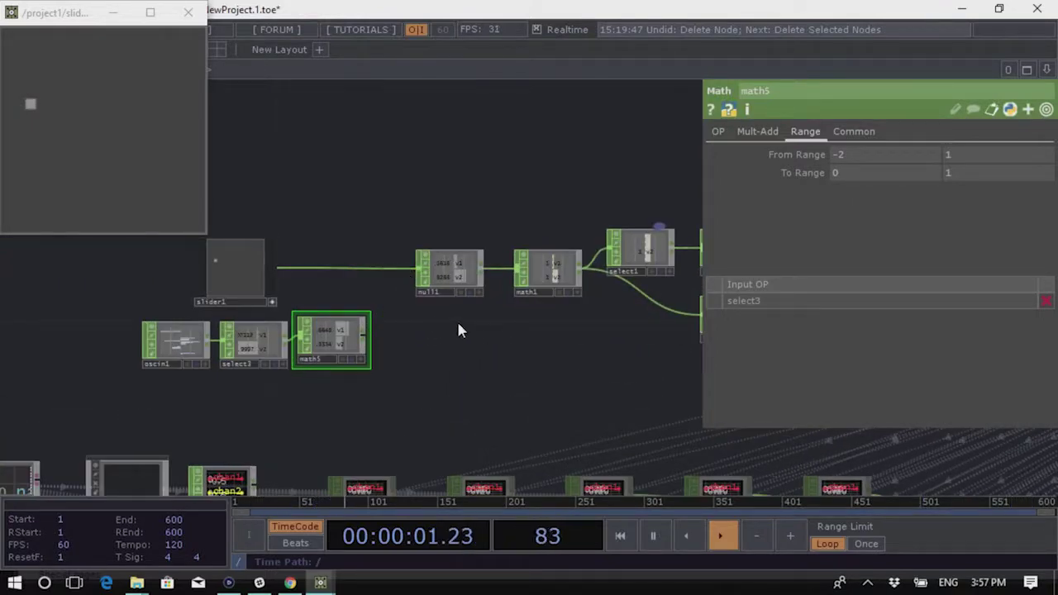
Select audiodevout1 at the end of the audio chain and turn its Active setting off
{"action": "scroll", "coordinate": [347, 206], "scroll_direction": "down", "scroll_amount": 5}
{"action": "scroll", "coordinate": [582, 291], "scroll_direction": "up", "scroll_amount": 5}
{"action": "left_click", "coordinate": [487, 331]}
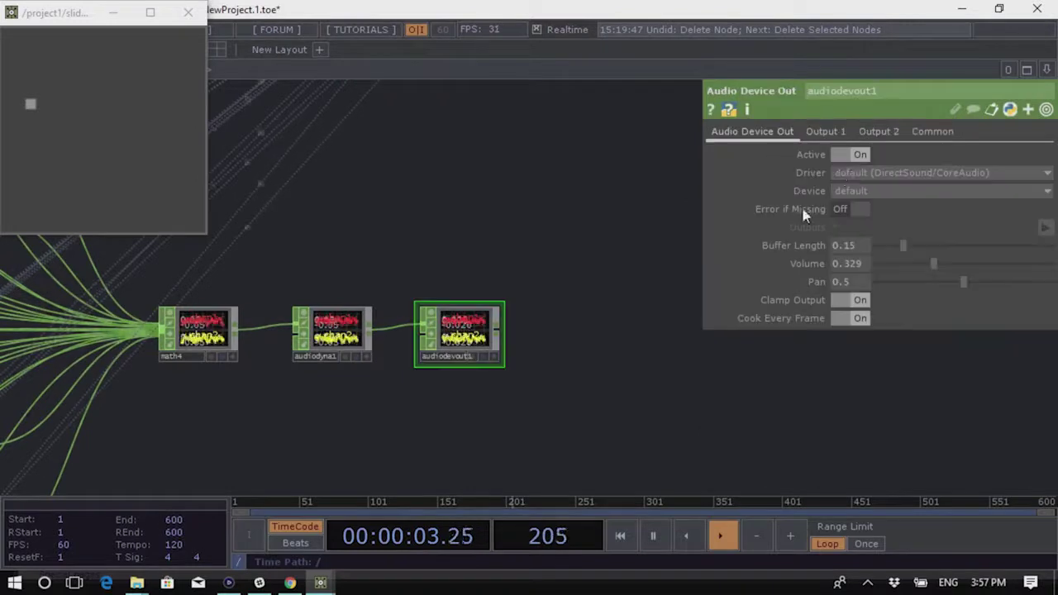
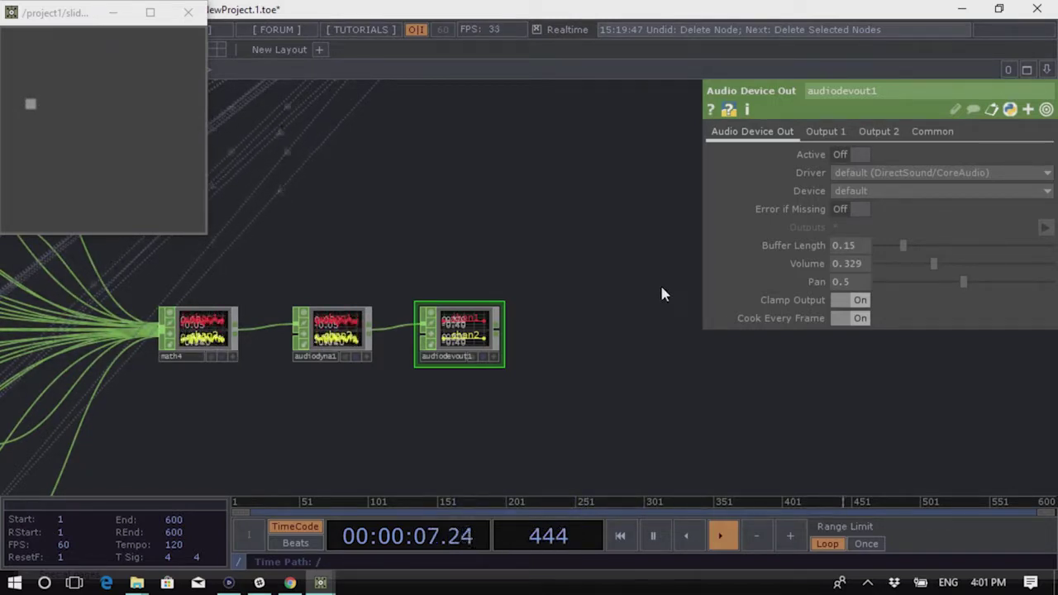
Turn on Trim for the audiofilein1 master operator and set the Trim Start and Trim End units to Fraction
{"action": "scroll", "coordinate": [661, 292], "scroll_direction": "down", "scroll_amount": 6}
{"action": "scroll", "coordinate": [581, 380], "scroll_direction": "up", "scroll_amount": 6}
{"action": "left_click_drag", "start_coordinate": [248, 165], "coordinate": [408, 297]}
{"action": "scroll", "coordinate": [408, 297], "scroll_direction": "up", "scroll_amount": 2}
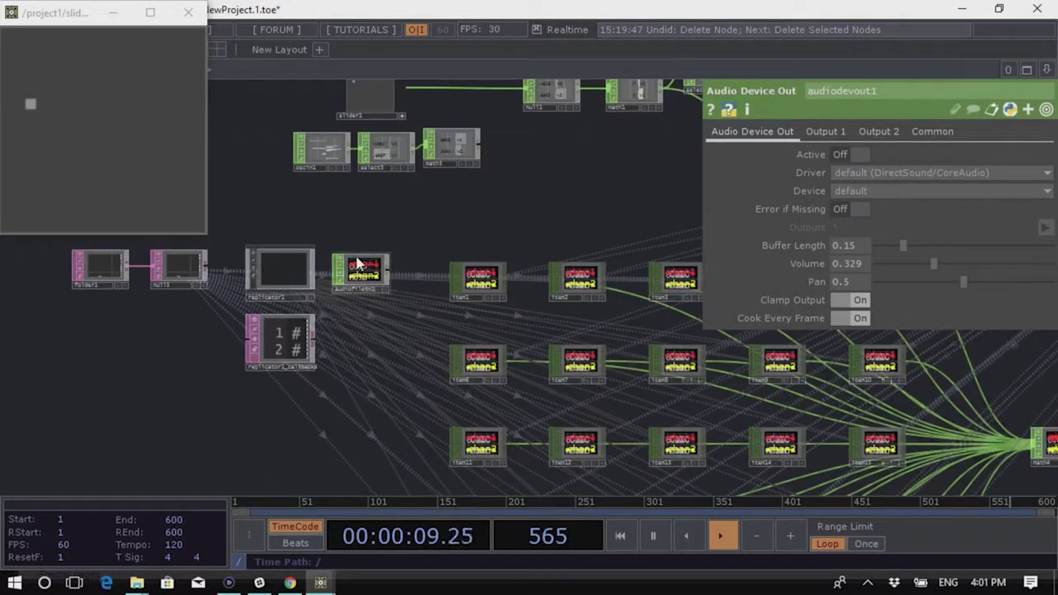
{"action": "left_click", "coordinate": [361, 272]}
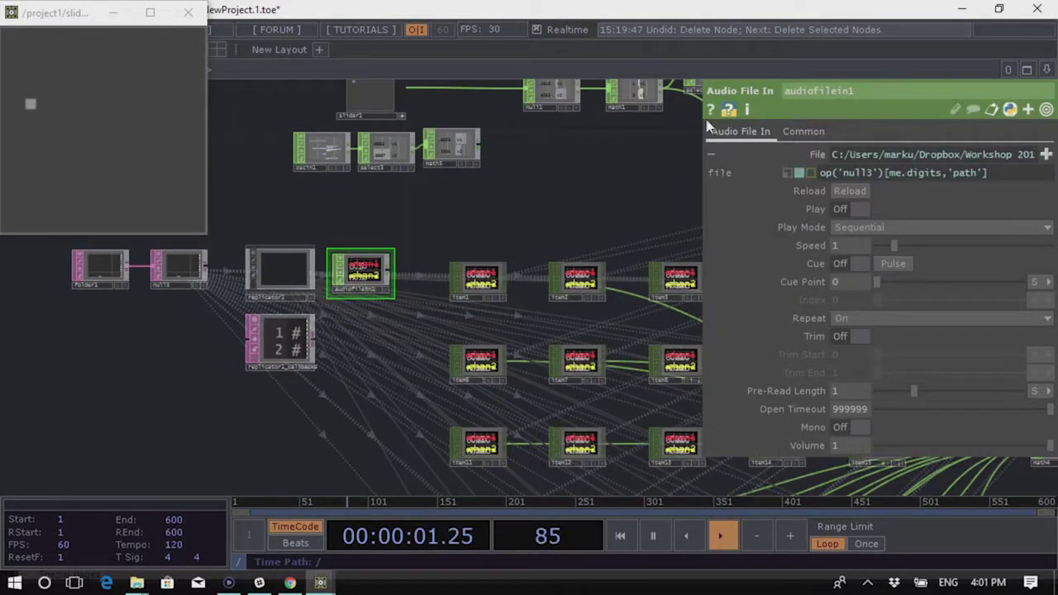
{"action": "left_click", "coordinate": [859, 337]}
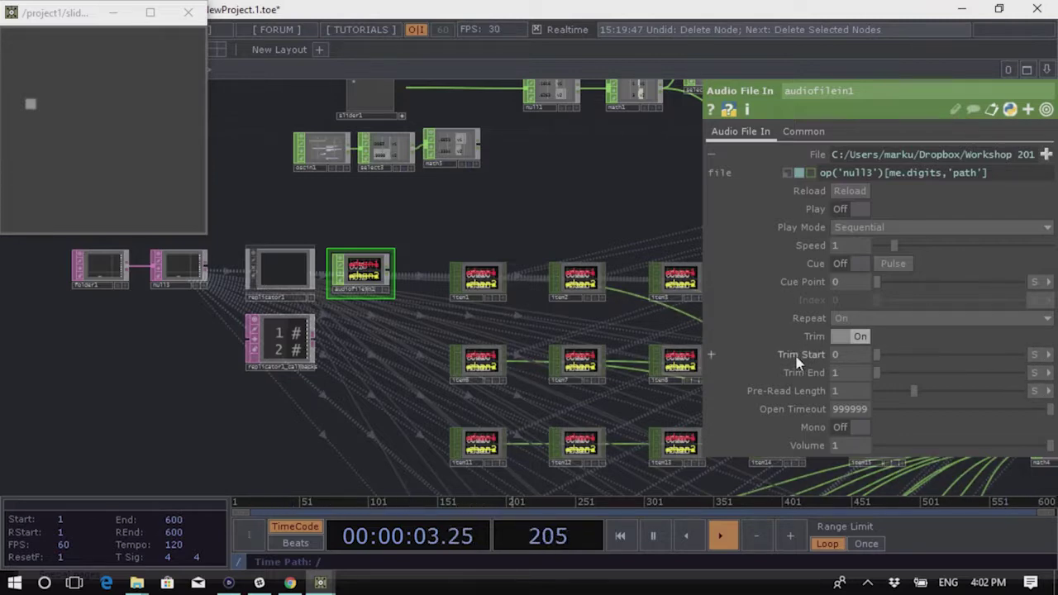
{"action": "left_click", "coordinate": [1034, 354]}
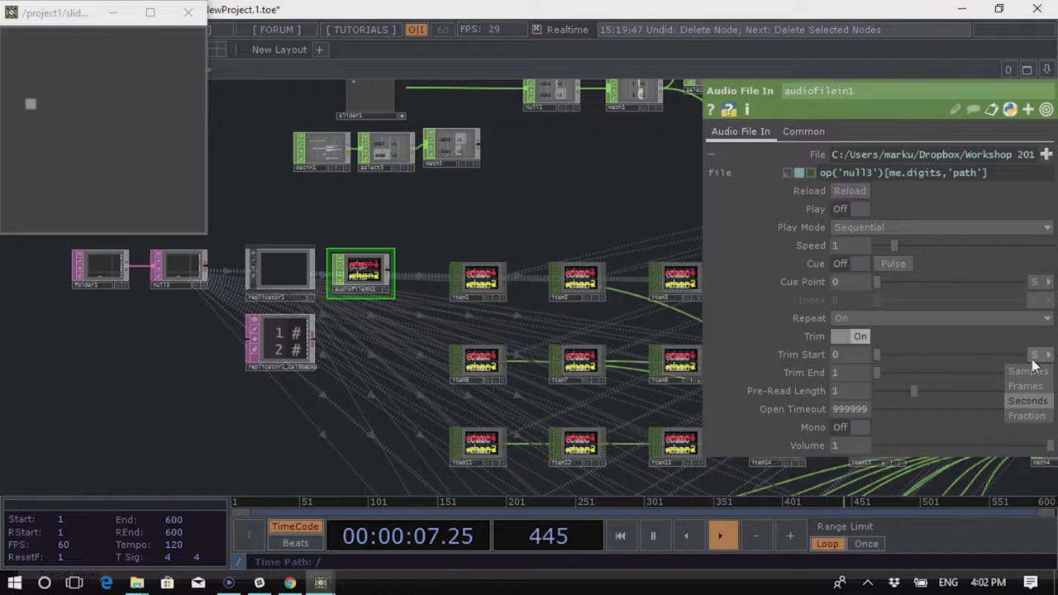
{"action": "left_click", "coordinate": [1027, 416]}
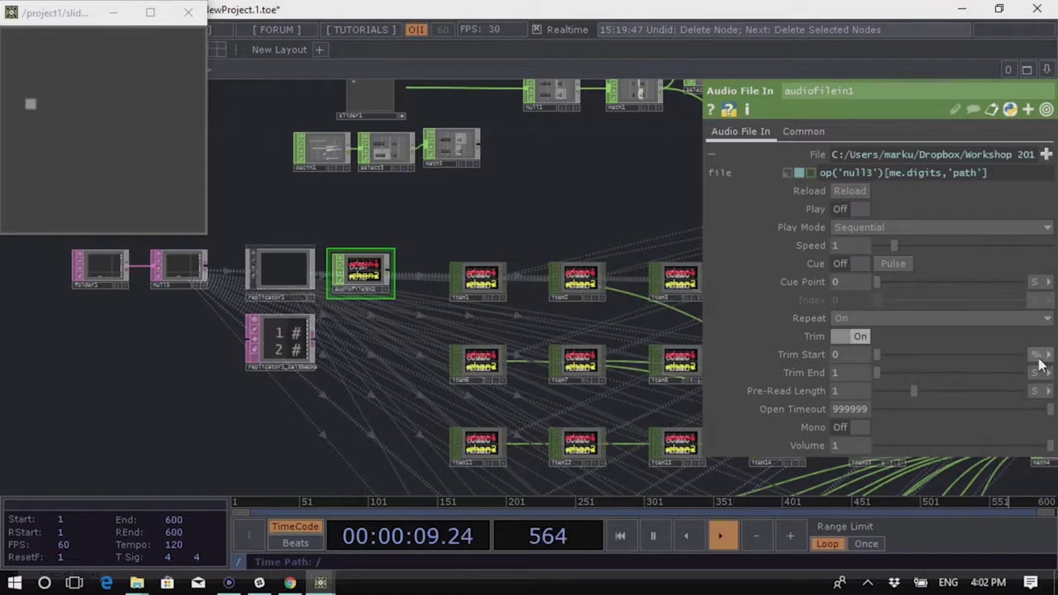
{"action": "left_click", "coordinate": [1037, 372]}
{"action": "left_click", "coordinate": [1026, 434]}
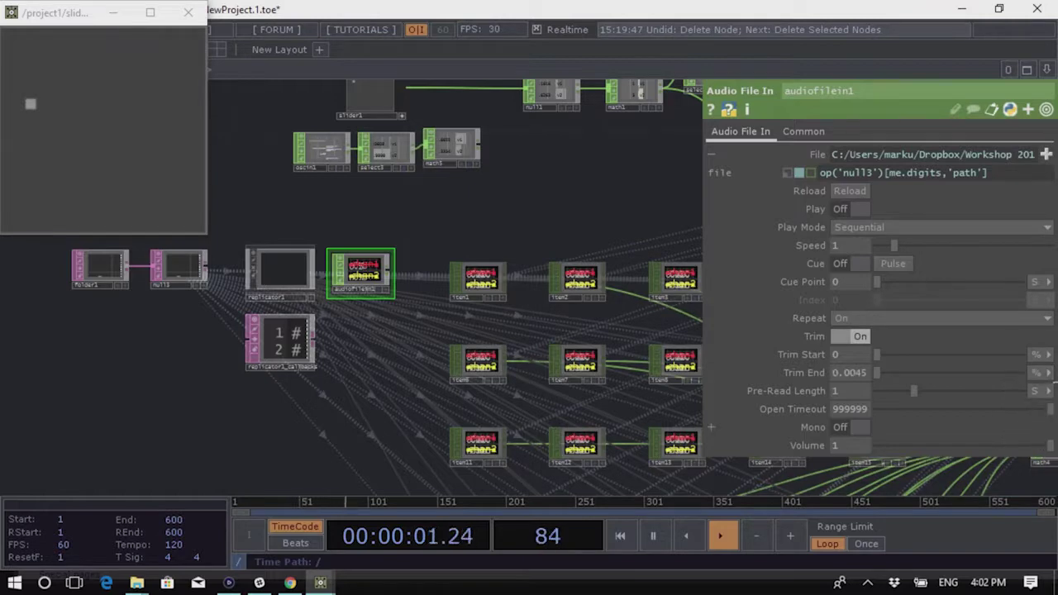
Try Trim End values of 500 and 1 on audiofilein1
{"action": "left_click", "coordinate": [847, 372]}
{"action": "type", "text": "500"}
{"action": "key", "text": "Return"}
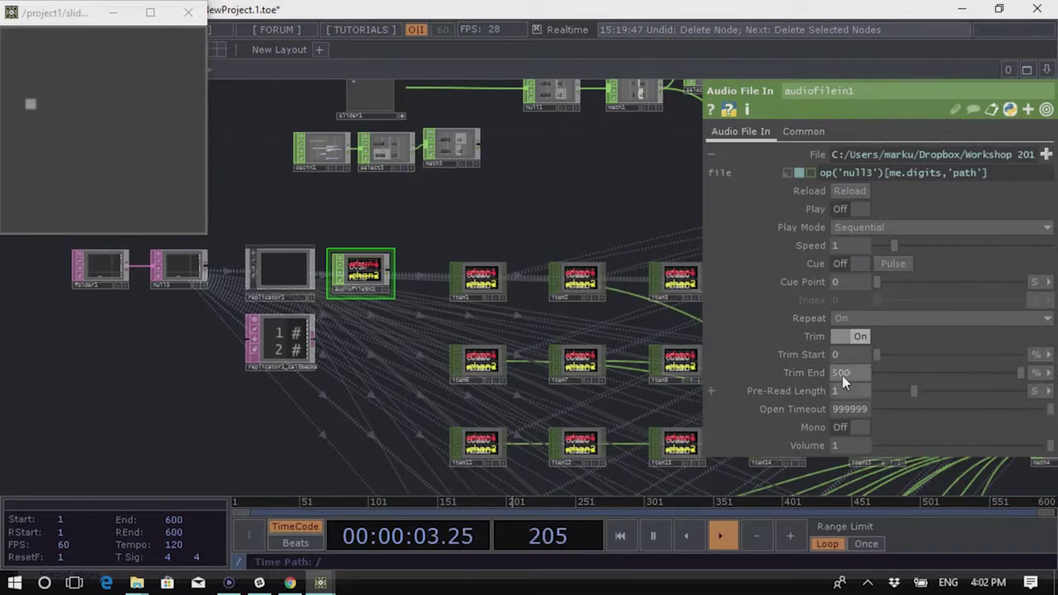
{"action": "left_click", "coordinate": [847, 372]}
{"action": "type", "text": "1"}
{"action": "key", "text": "Return"}
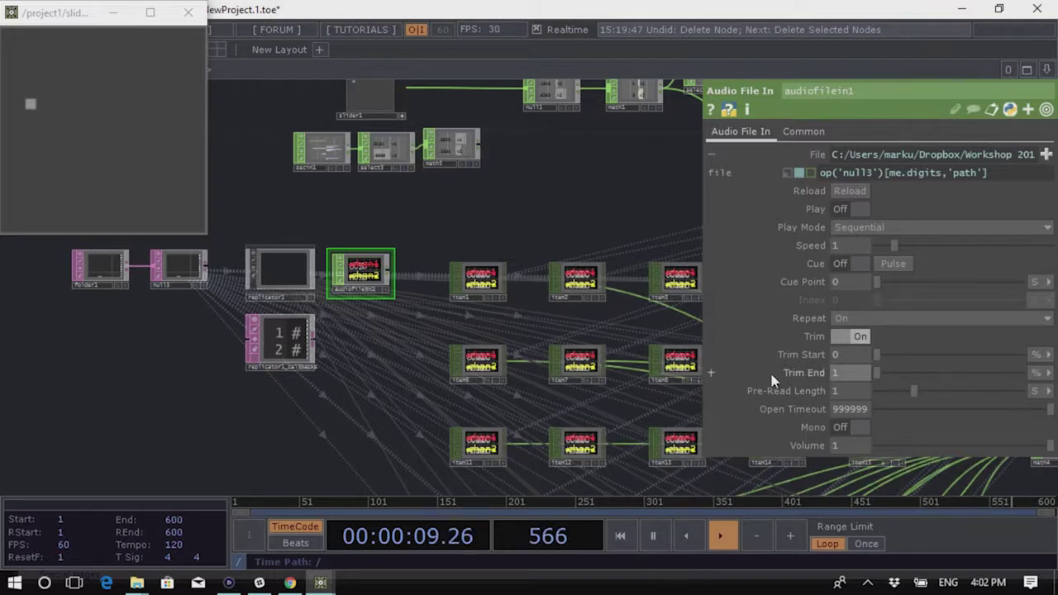
Set audiofilein1's Trim Start to 0.1 and Trim End to 0.9
{"action": "middle_click_drag", "start_coordinate": [854, 376], "coordinate": [855, 374]}
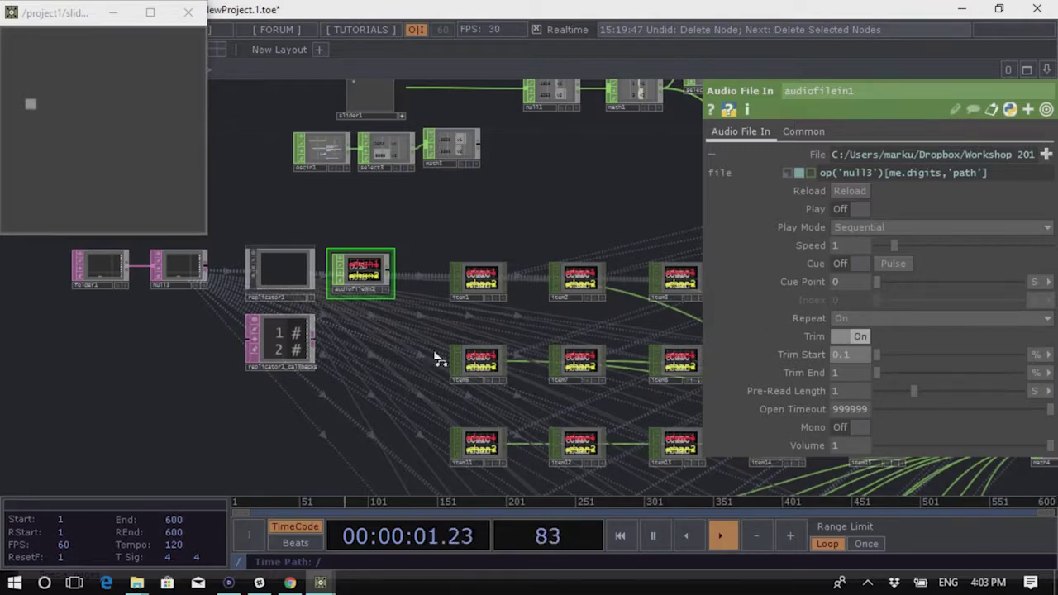
{"action": "scroll", "coordinate": [446, 364], "scroll_direction": "down", "scroll_amount": 5}
{"action": "scroll", "coordinate": [482, 372], "scroll_direction": "up", "scroll_amount": 8}
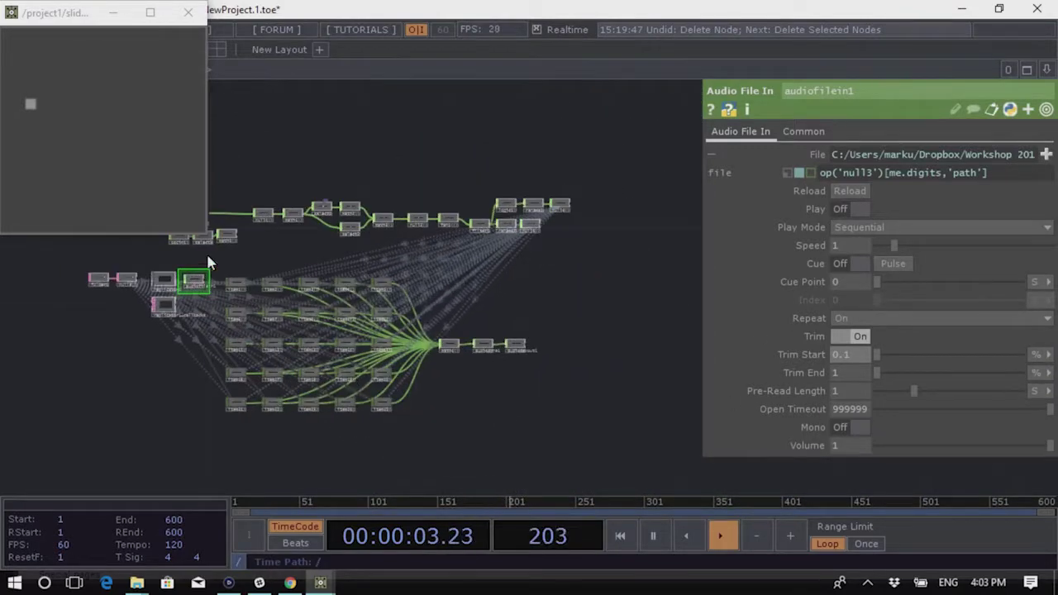
{"action": "left_click_drag", "start_coordinate": [352, 271], "coordinate": [493, 265]}
{"action": "middle_click_drag", "start_coordinate": [829, 371], "coordinate": [843, 367]}
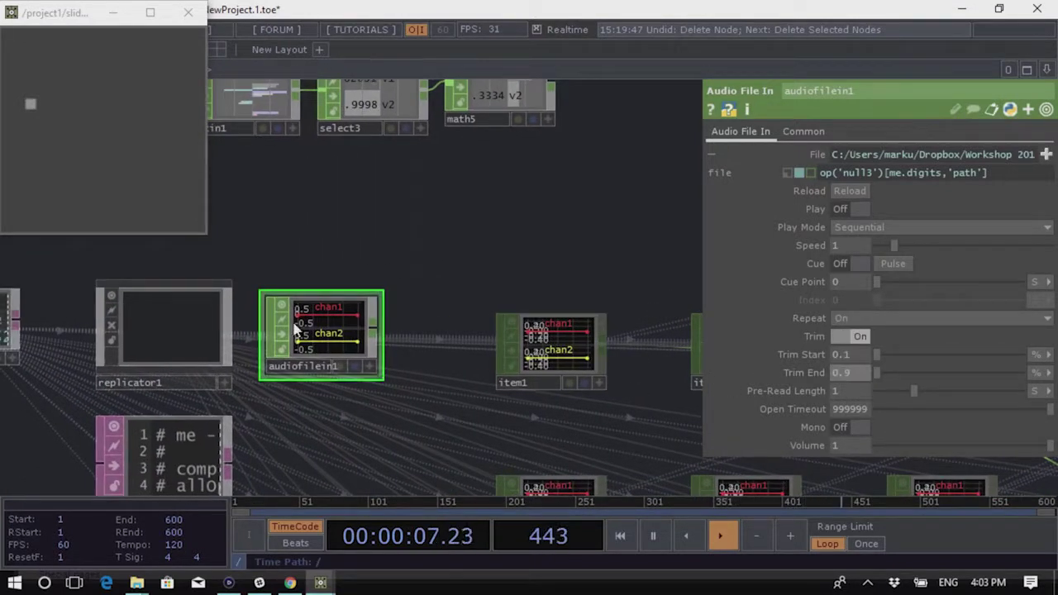
Recreate all operators from replicator1 and check the trim settings on the item1 replicant
{"action": "left_click", "coordinate": [199, 320]}
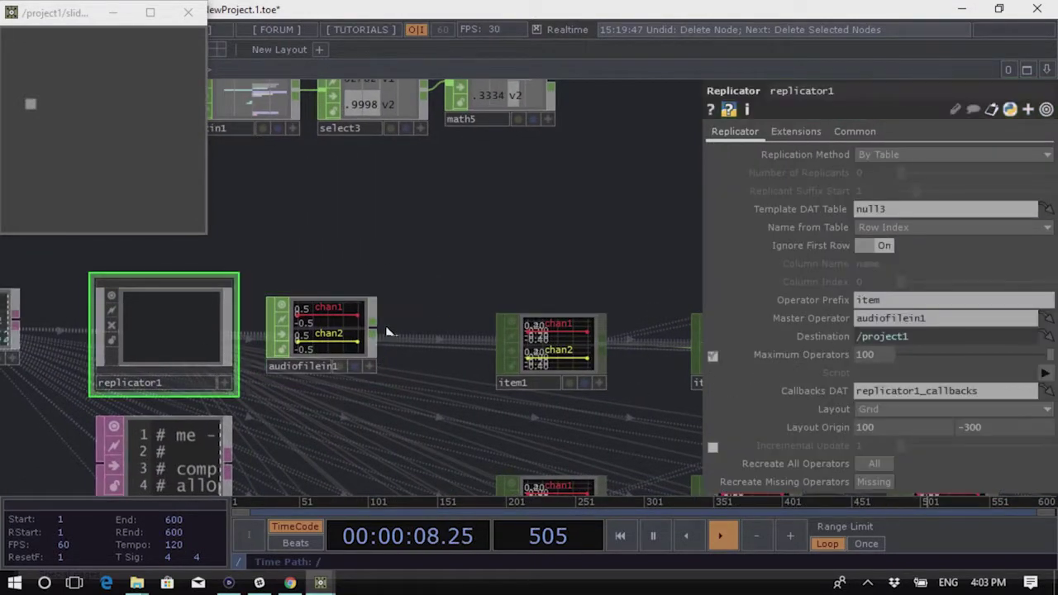
{"action": "left_click", "coordinate": [872, 463]}
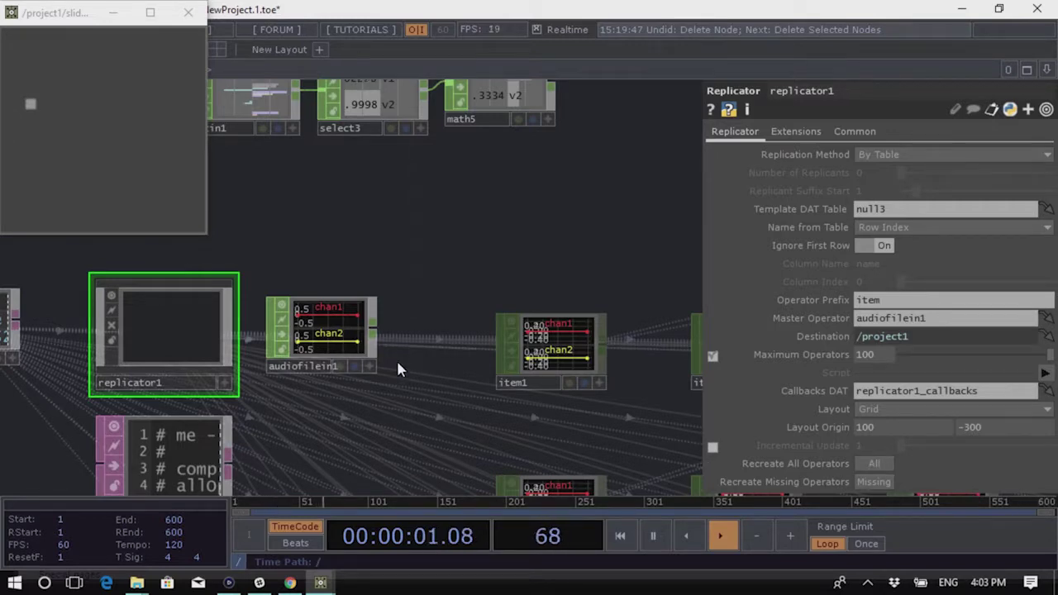
{"action": "scroll", "coordinate": [397, 363], "scroll_direction": "down", "scroll_amount": 3}
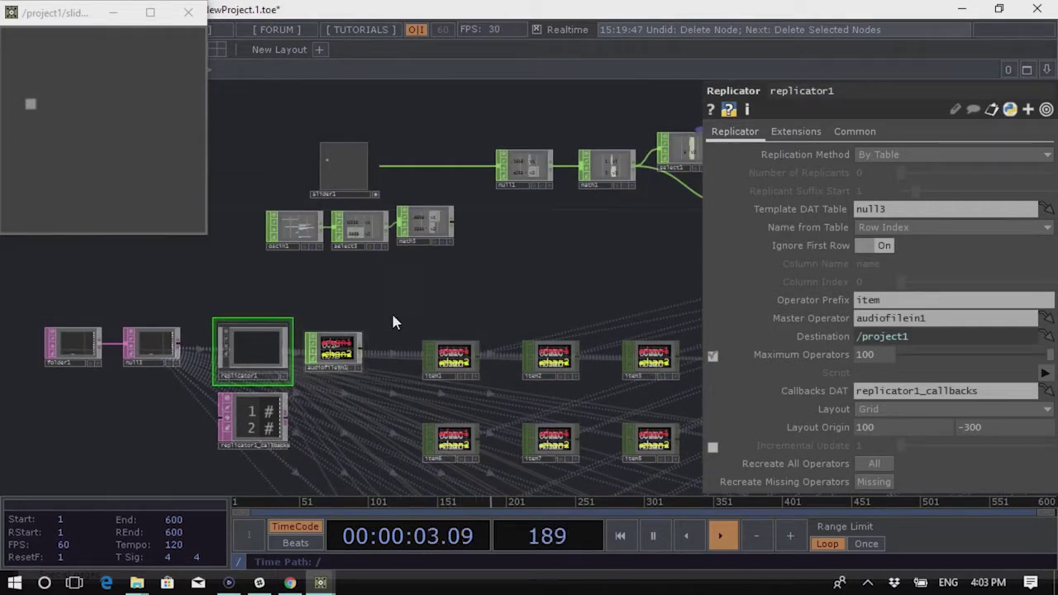
{"action": "left_click", "coordinate": [447, 364]}
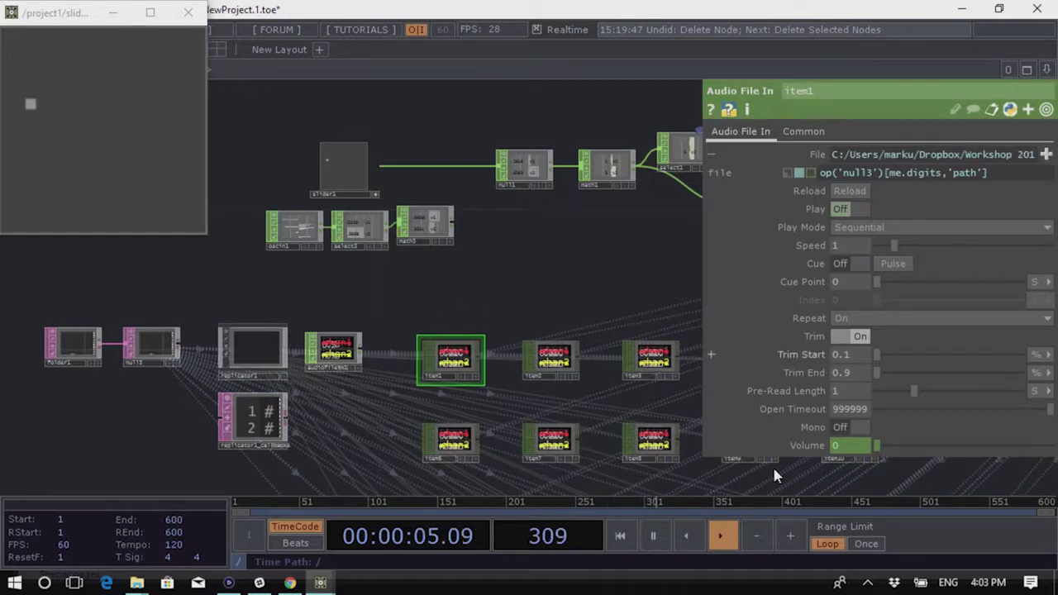
Select all the replicated item nodes, item1 to item25, and wire them together into the math4 input
{"action": "scroll", "coordinate": [396, 406], "scroll_direction": "down", "scroll_amount": 4}
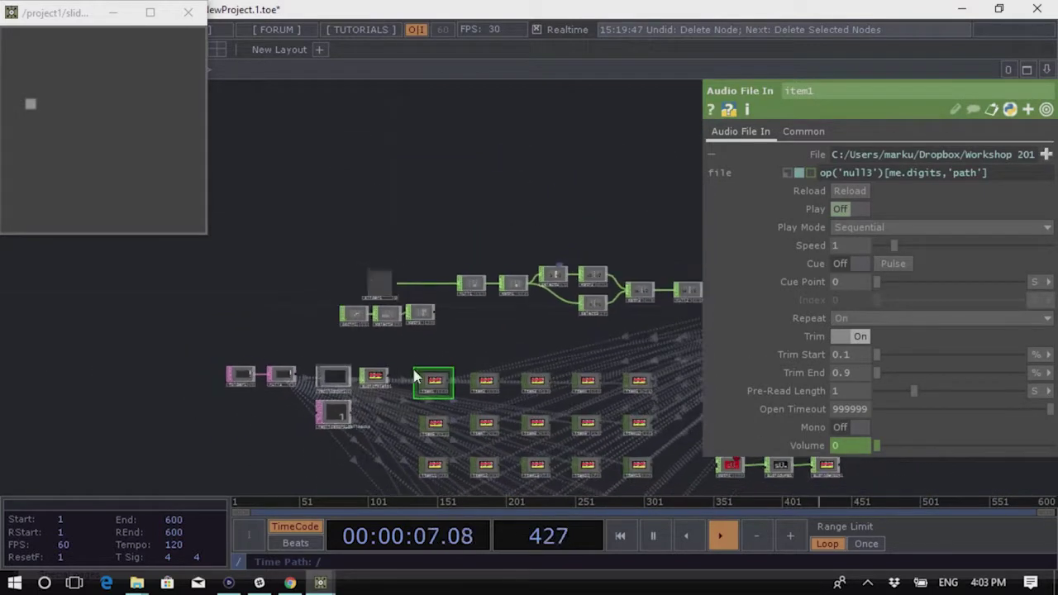
{"action": "left_click_drag", "start_coordinate": [698, 380], "coordinate": [503, 338]}
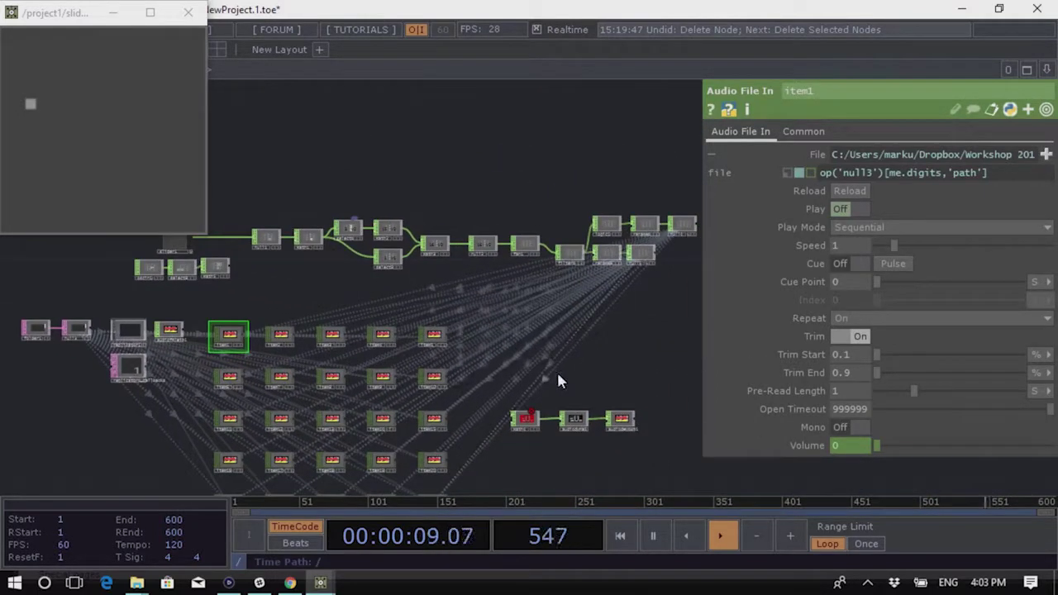
{"action": "scroll", "coordinate": [540, 405], "scroll_direction": "up", "scroll_amount": 3}
{"action": "scroll", "coordinate": [562, 397], "scroll_direction": "down", "scroll_amount": 3}
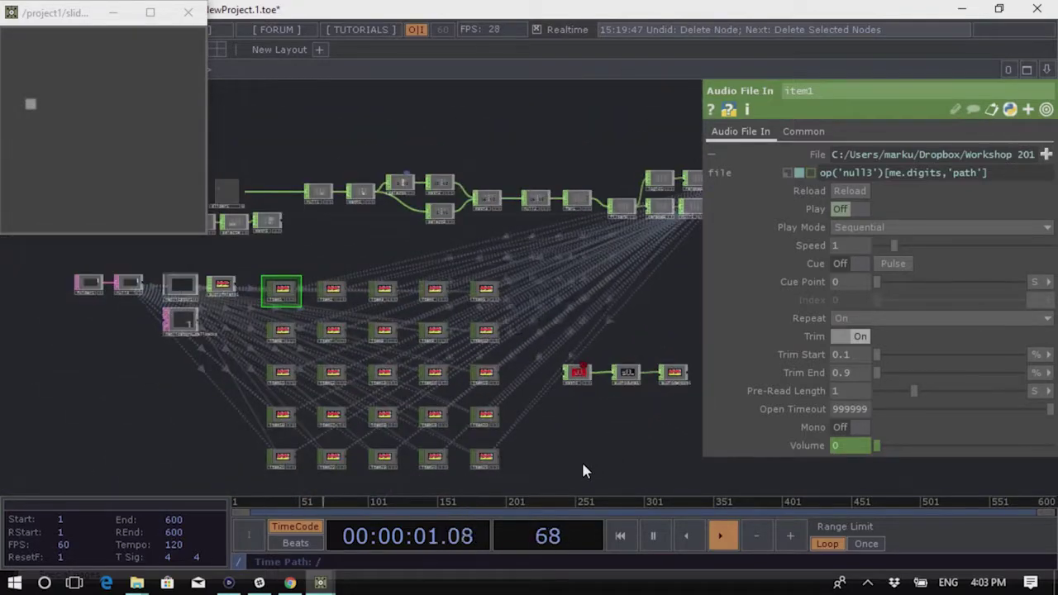
{"action": "left_click_drag", "start_coordinate": [569, 466], "coordinate": [281, 286]}
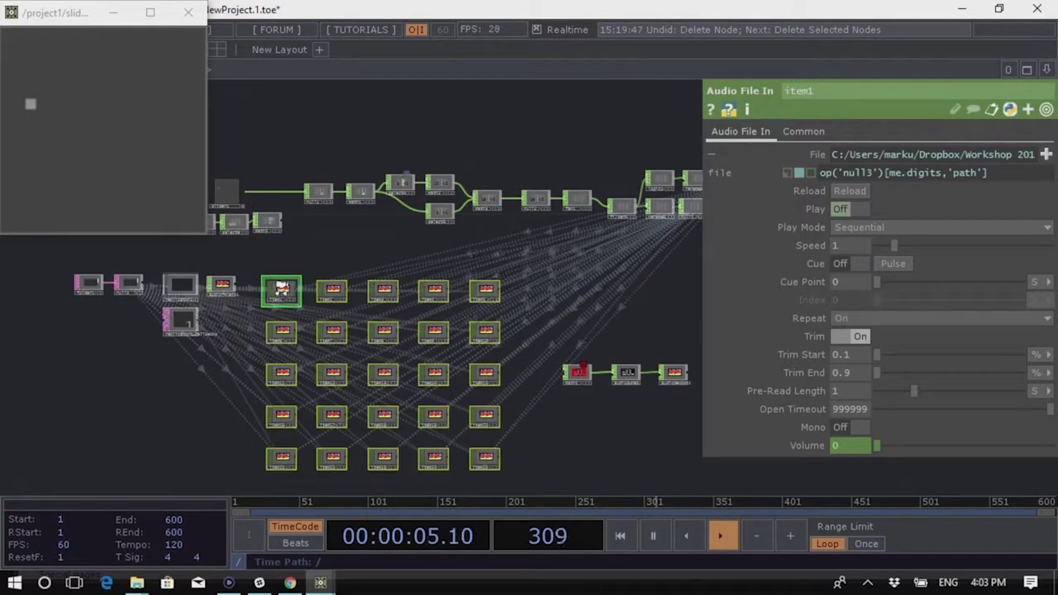
{"action": "scroll", "coordinate": [281, 287], "scroll_direction": "up", "scroll_amount": 2}
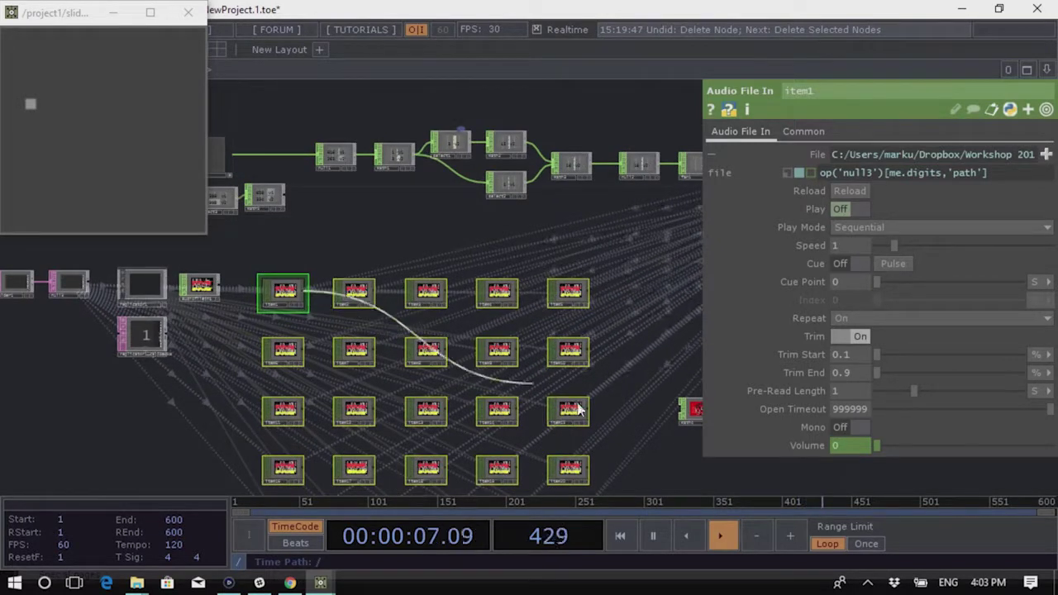
{"action": "left_click", "coordinate": [684, 408]}
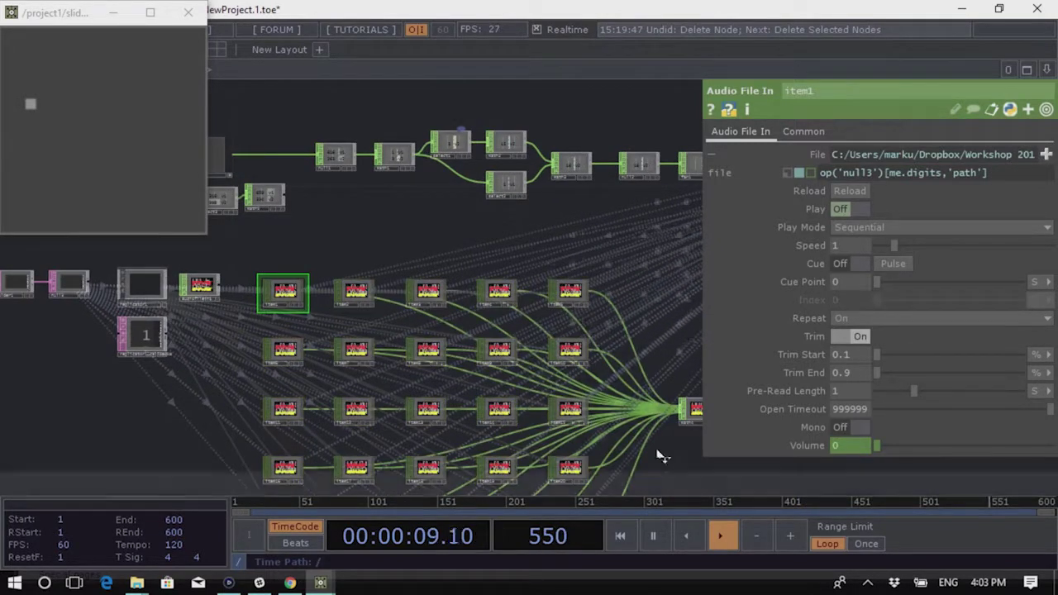
Look over the whole sound network, from the slider and OSC inputs through the item grid to audiodevout1
{"action": "left_click_drag", "start_coordinate": [674, 467], "coordinate": [645, 444]}
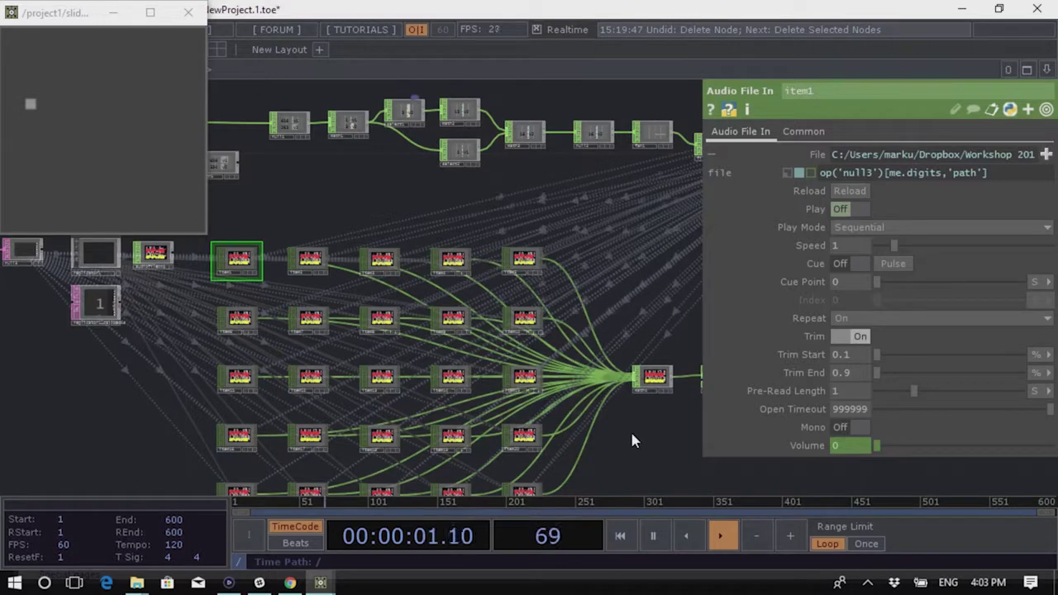
{"action": "scroll", "coordinate": [465, 311], "scroll_direction": "down", "scroll_amount": 5}
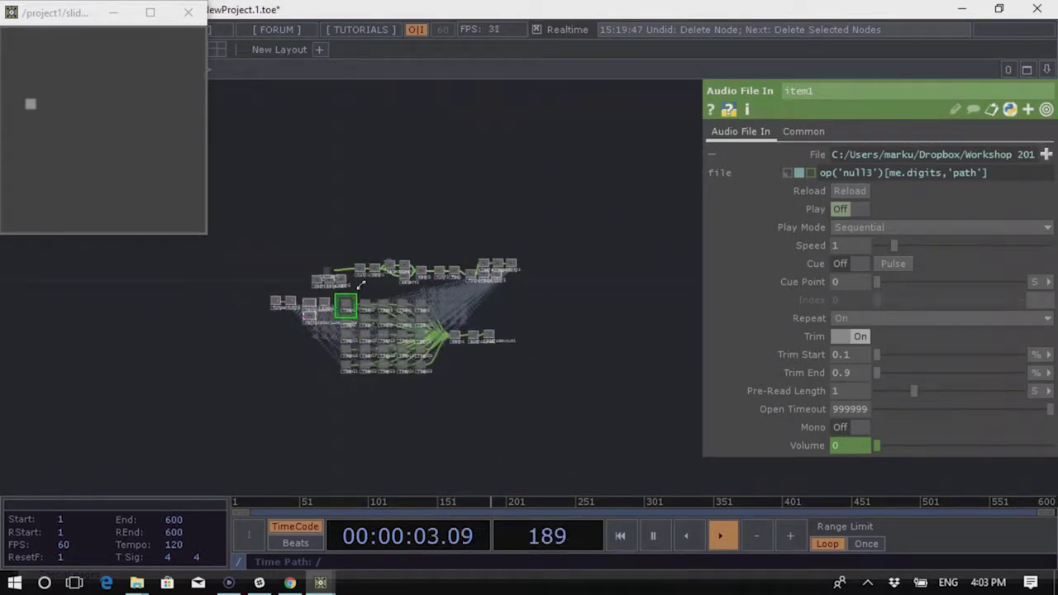
{"action": "scroll", "coordinate": [361, 284], "scroll_direction": "up", "scroll_amount": 4}
{"action": "scroll", "coordinate": [347, 259], "scroll_direction": "up", "scroll_amount": 2}
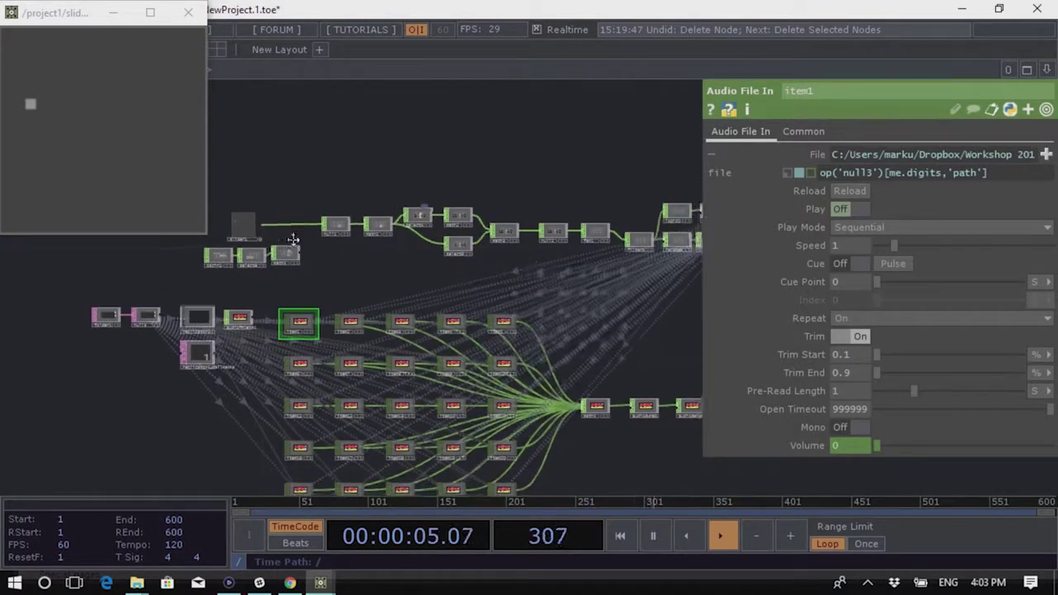
{"action": "left_click_drag", "start_coordinate": [293, 239], "coordinate": [239, 215]}
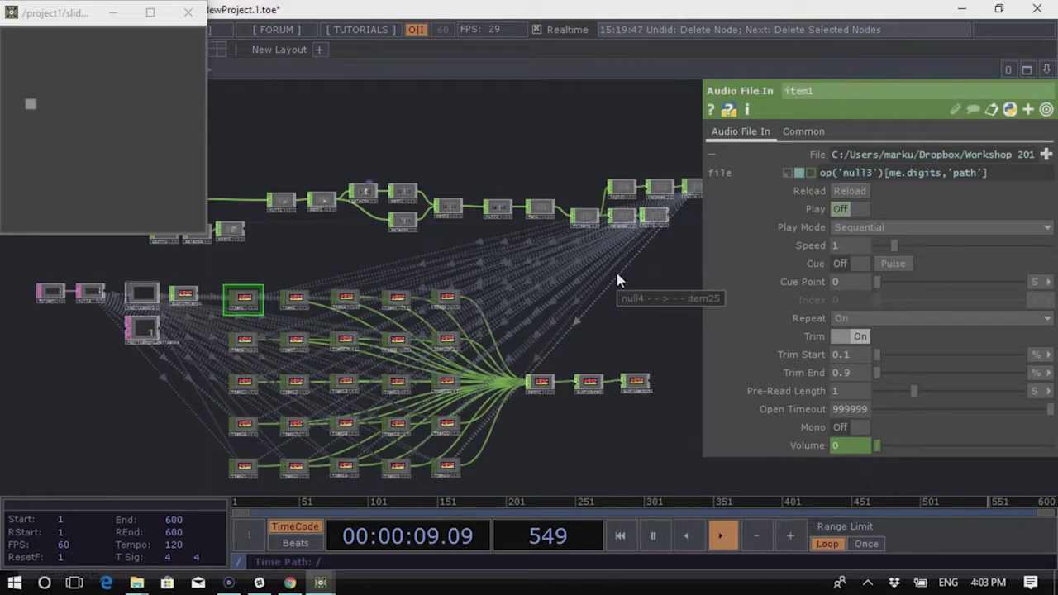
{"action": "scroll", "coordinate": [524, 252], "scroll_direction": "down", "scroll_amount": 2}
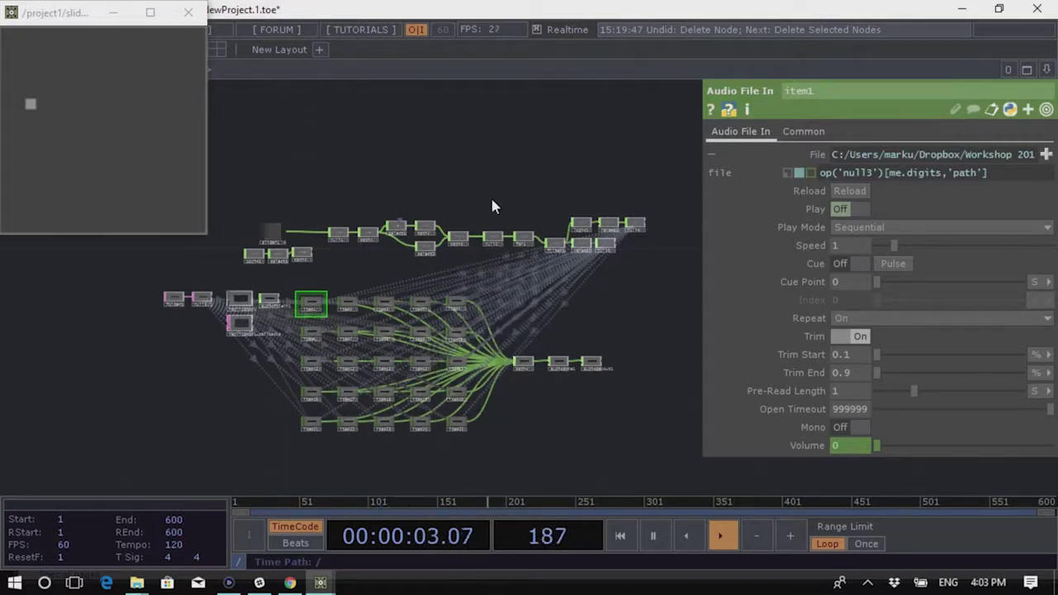
{"action": "key", "text": "h"}
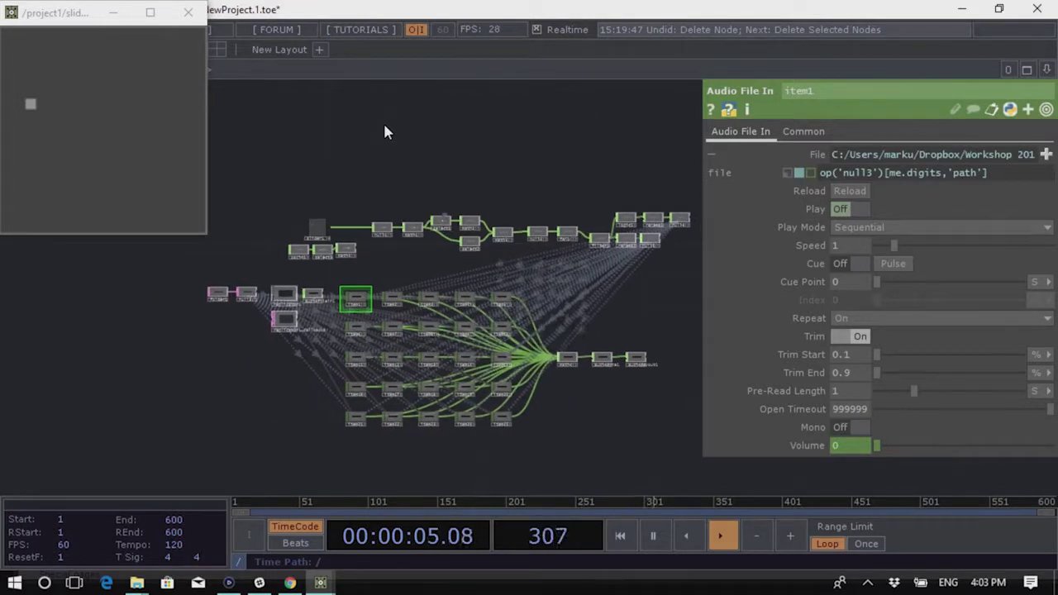
Move the floating slider window off the main menu and save the project on the Desktop as soundgrid.toe
{"action": "left_click_drag", "start_coordinate": [85, 12], "coordinate": [195, 229]}
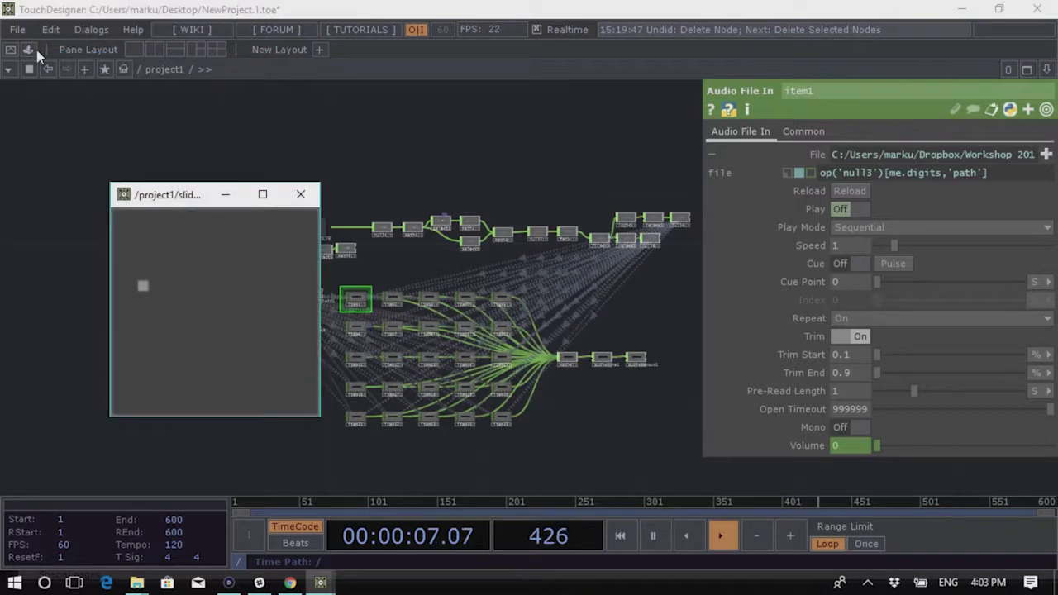
{"action": "left_click", "coordinate": [16, 29]}
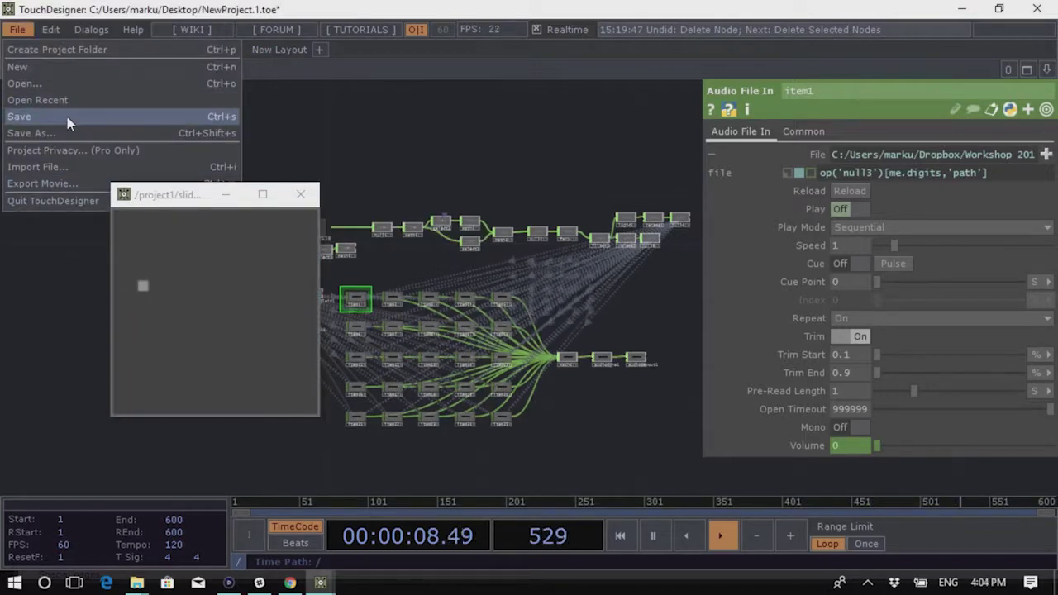
{"action": "left_click", "coordinate": [33, 133]}
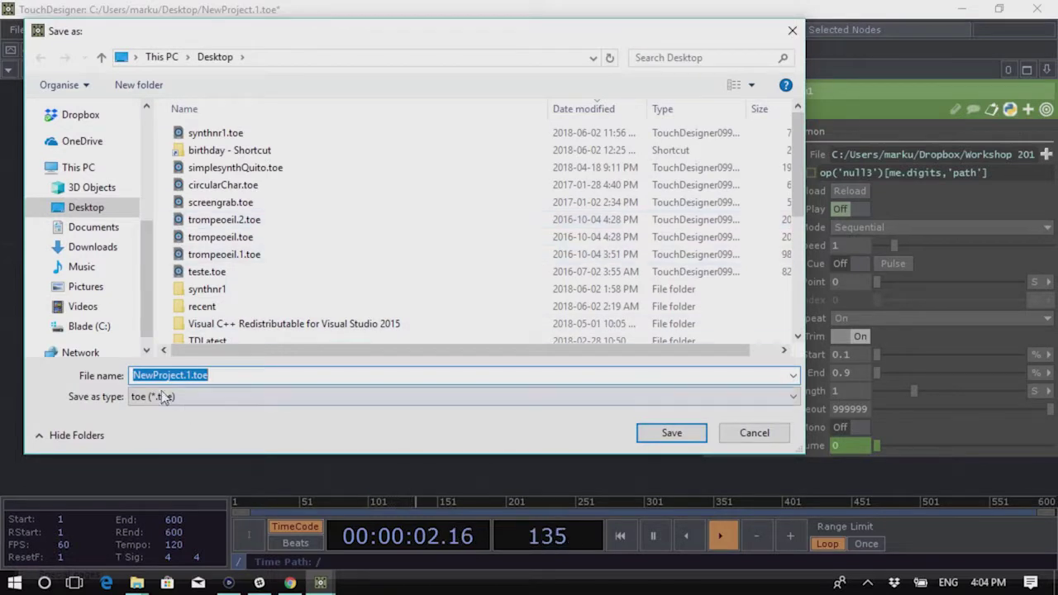
{"action": "left_click", "coordinate": [152, 375]}
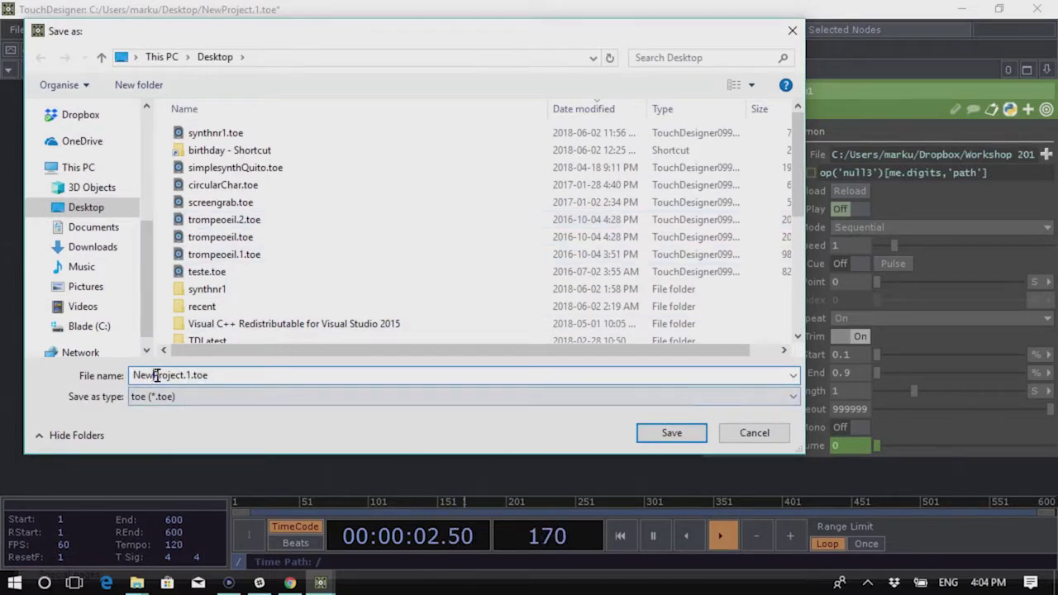
{"action": "left_click_drag", "start_coordinate": [190, 375], "coordinate": [108, 382]}
{"action": "type", "text": "soundgrid"}
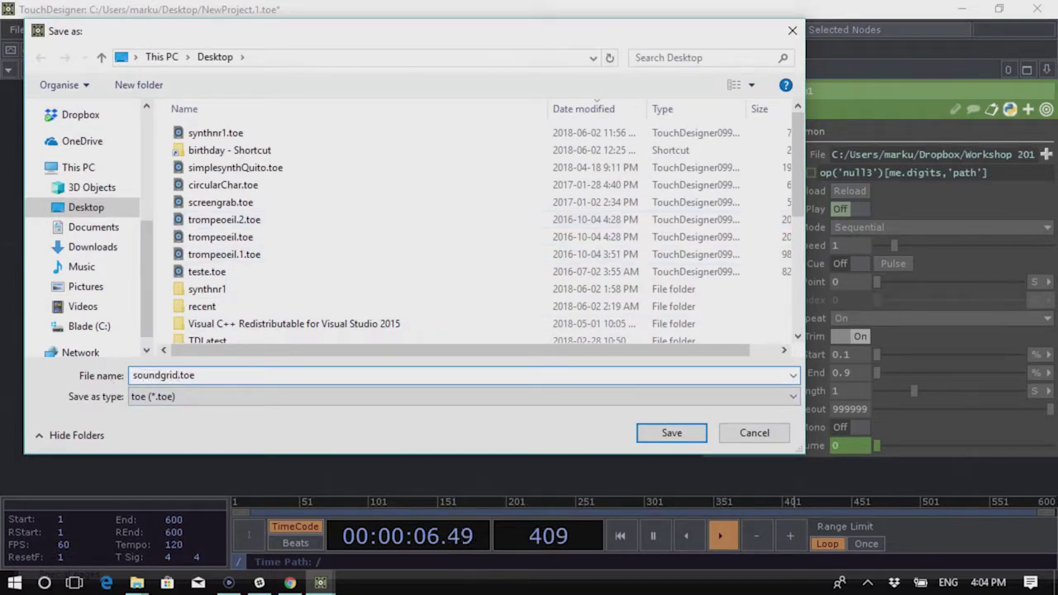
{"action": "left_click", "coordinate": [666, 435]}
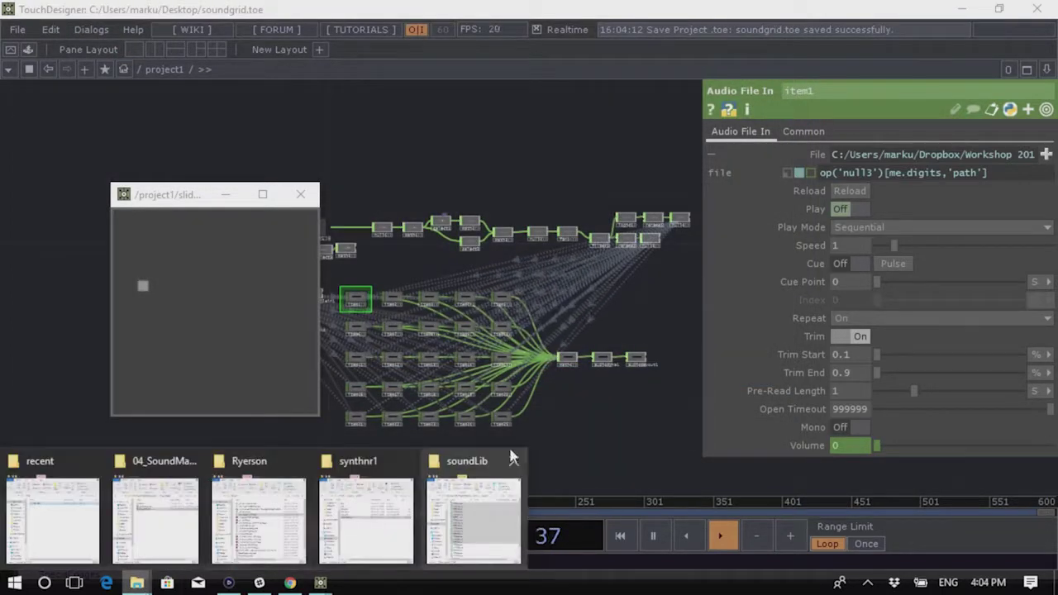
Close TouchDesigner and move the browser window down to uncover the soundLib folder window
{"action": "left_click", "coordinate": [1038, 9]}
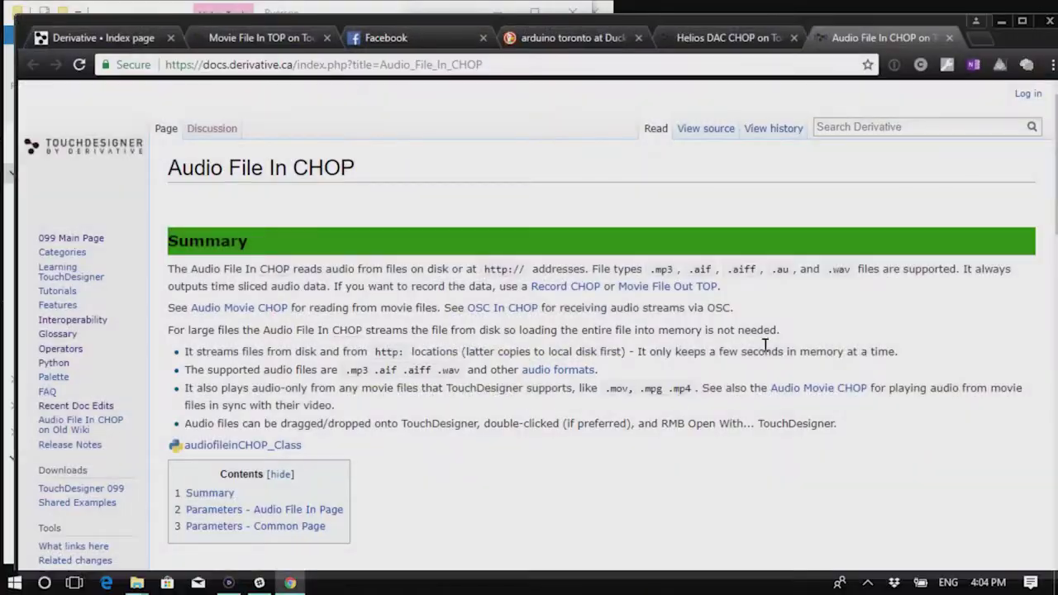
{"action": "left_click_drag", "start_coordinate": [448, 21], "coordinate": [650, 350]}
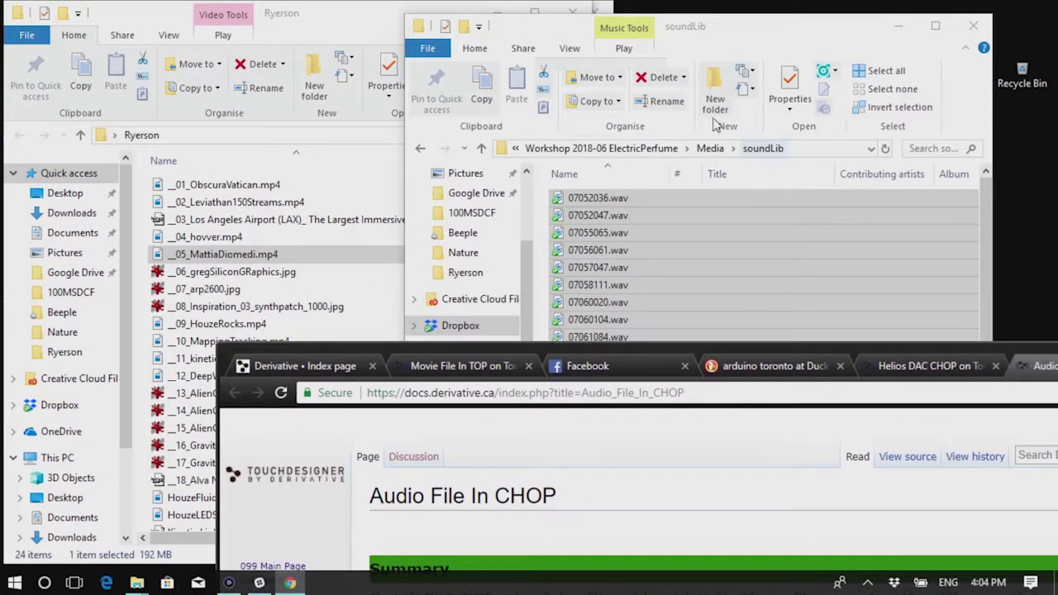
Open AudioViz7.toe from the workshop's 03_SimpleSynth folder and view the image __07_arp2600.jpg from the Ryerson folder
{"action": "left_click", "coordinate": [657, 150]}
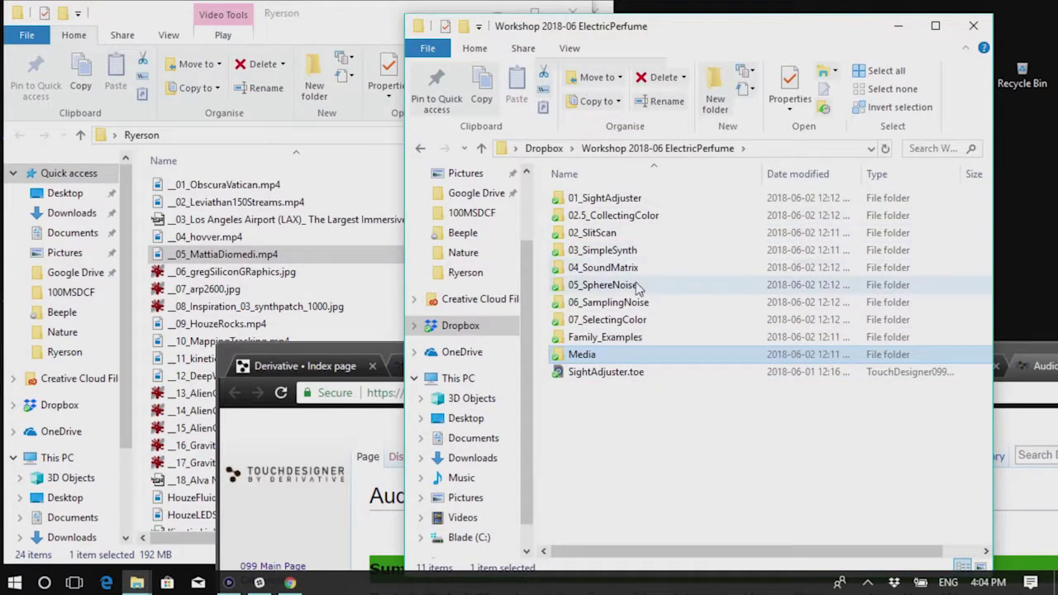
{"action": "left_click", "coordinate": [637, 286]}
{"action": "double_click", "coordinate": [635, 253]}
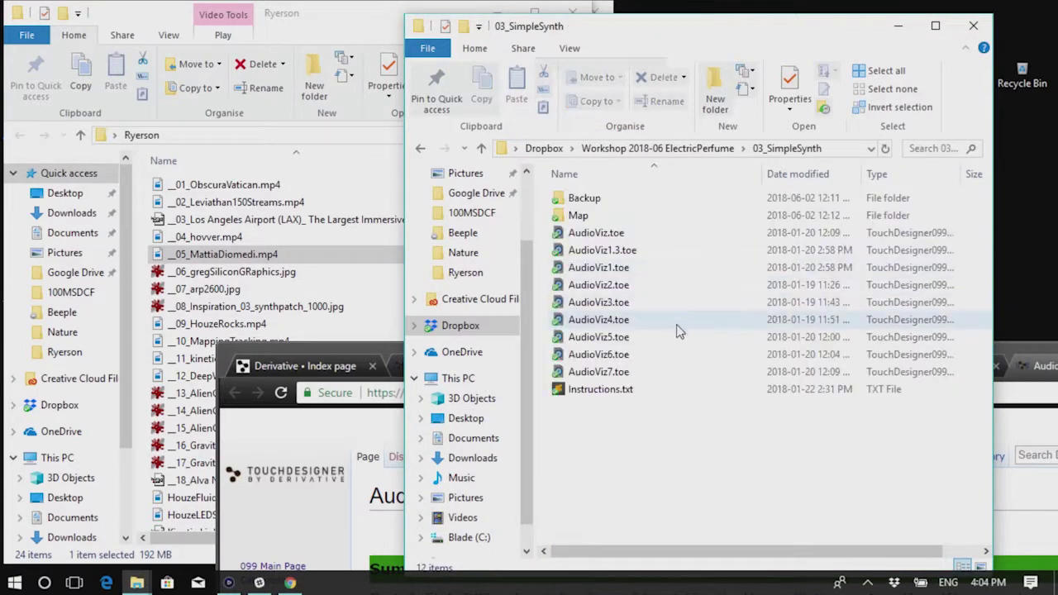
{"action": "double_click", "coordinate": [616, 371]}
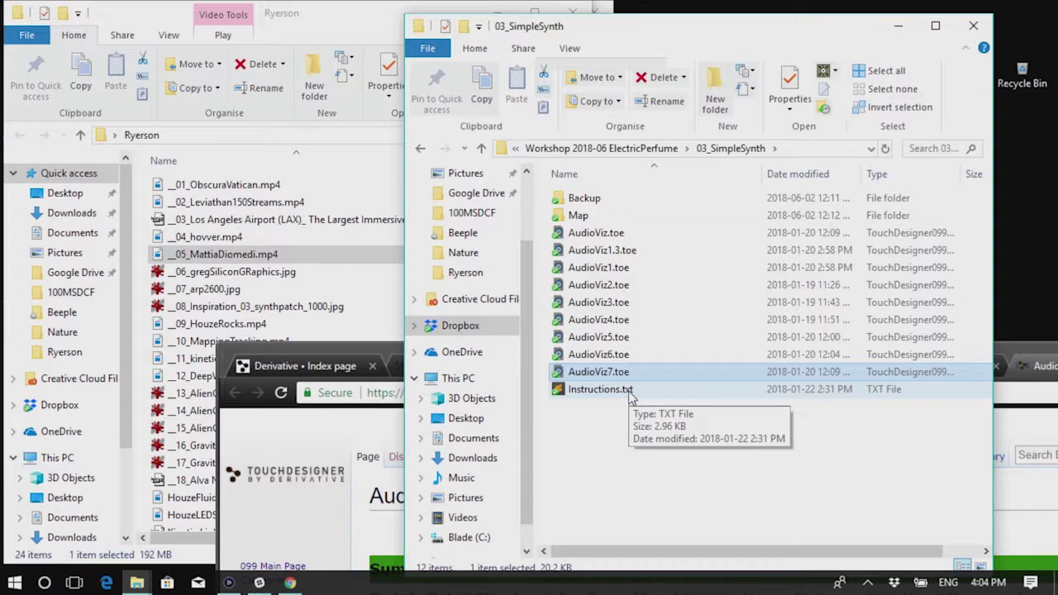
{"action": "double_click", "coordinate": [230, 289]}
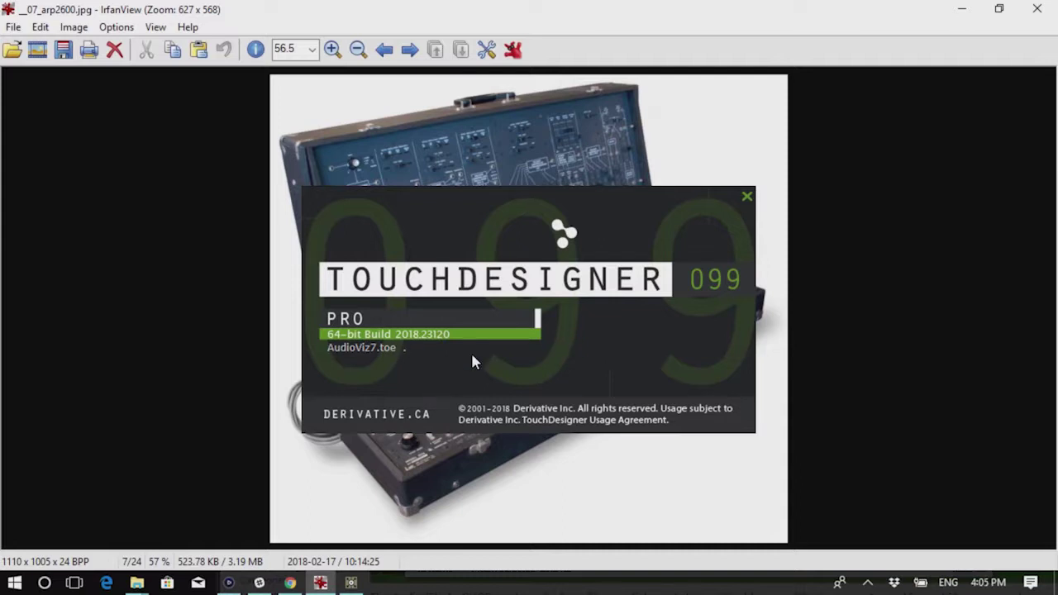
Switch to the AudioViz7 project in TouchDesigner and display the synthpatch image node as the network background
{"action": "left_click", "coordinate": [350, 583]}
{"action": "scroll", "coordinate": [413, 425], "scroll_direction": "down", "scroll_amount": 3}
{"action": "scroll", "coordinate": [514, 416], "scroll_direction": "up", "scroll_amount": 5}
{"action": "scroll", "coordinate": [628, 427], "scroll_direction": "down", "scroll_amount": 4}
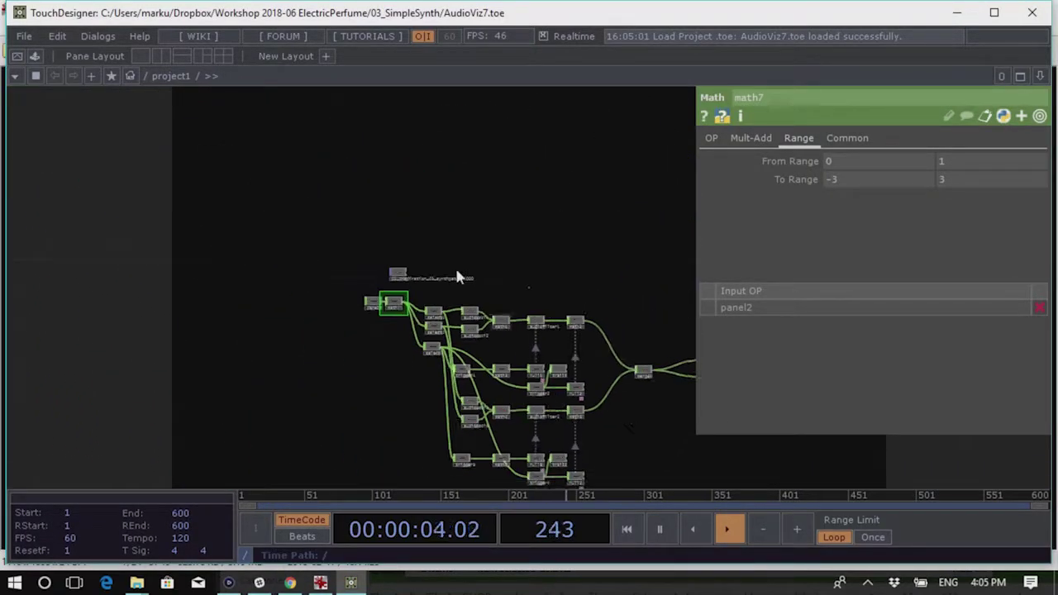
{"action": "scroll", "coordinate": [457, 276], "scroll_direction": "up", "scroll_amount": 6}
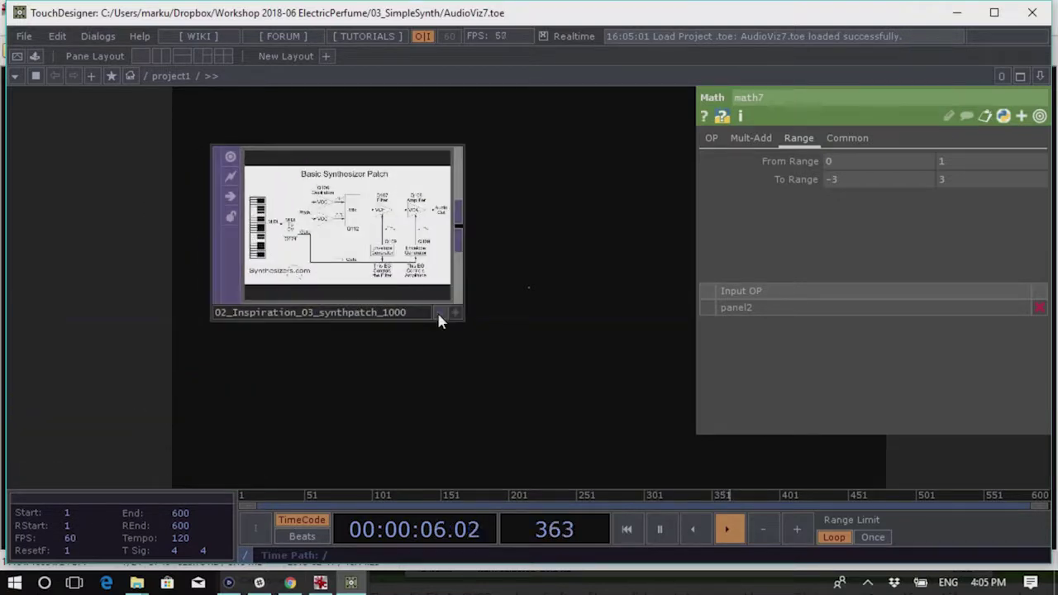
{"action": "scroll", "coordinate": [439, 312], "scroll_direction": "down", "scroll_amount": 5}
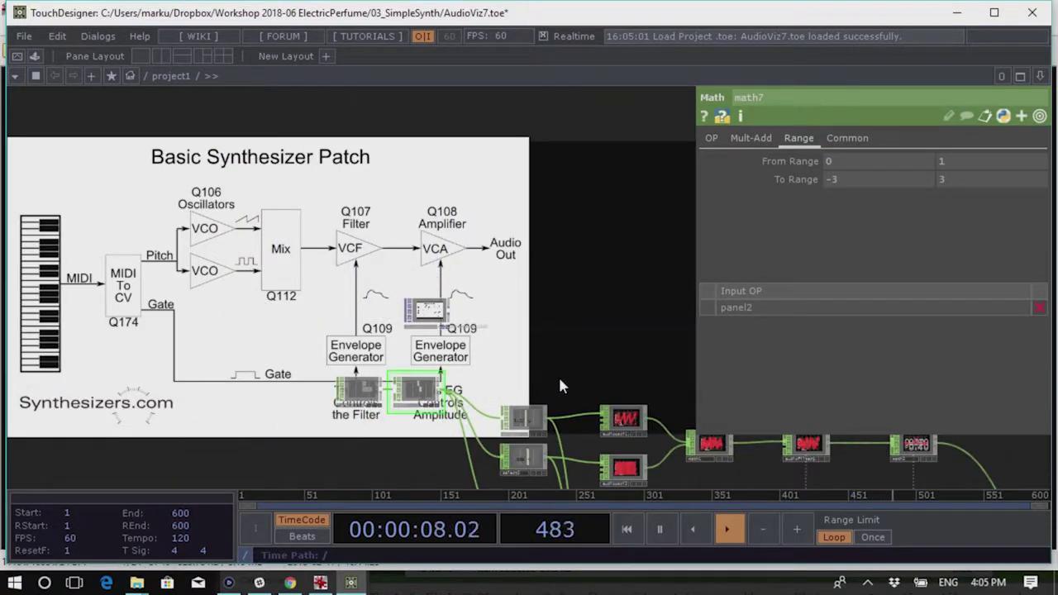
Hide the parameters and examine the synth network from its panel inputs to the render nodes against the Basic Synthesizer Patch diagram
{"action": "scroll", "coordinate": [558, 386], "scroll_direction": "down", "scroll_amount": 5}
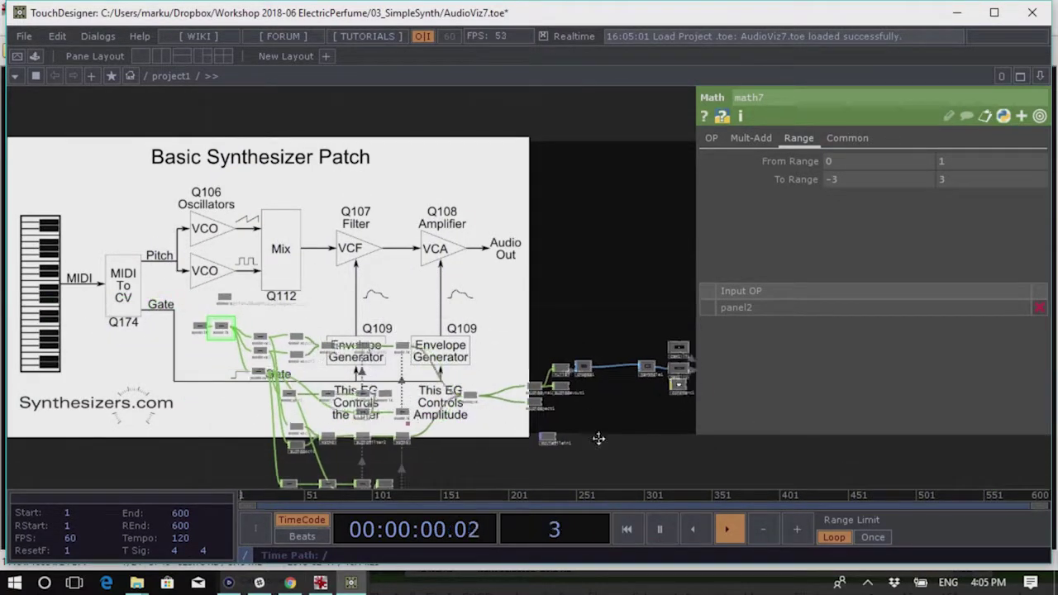
{"action": "scroll", "coordinate": [626, 438], "scroll_direction": "up", "scroll_amount": 3}
{"action": "scroll", "coordinate": [670, 382], "scroll_direction": "up", "scroll_amount": 1}
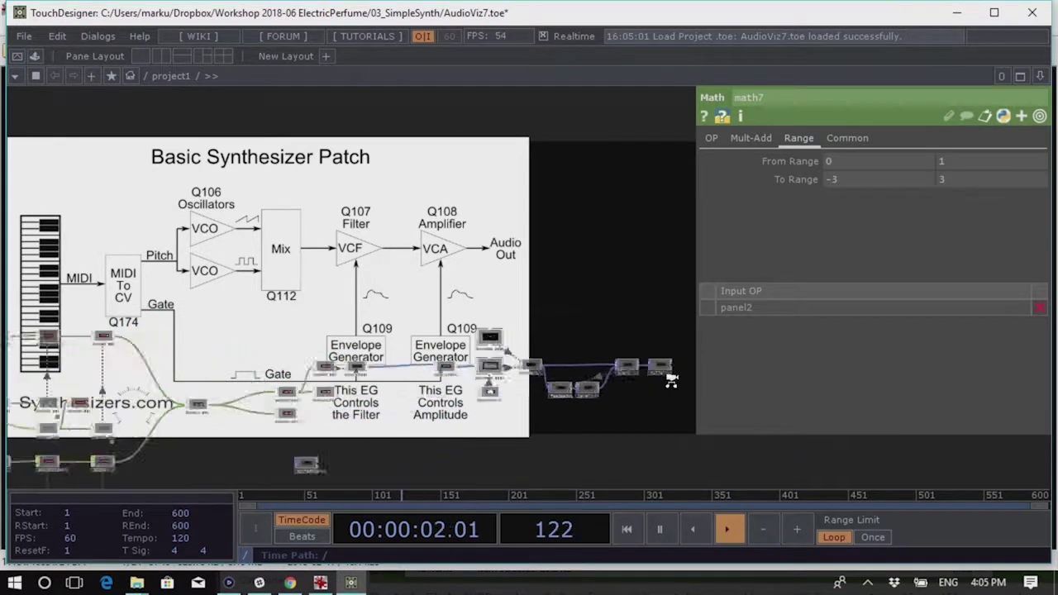
{"action": "scroll", "coordinate": [668, 372], "scroll_direction": "up", "scroll_amount": 3}
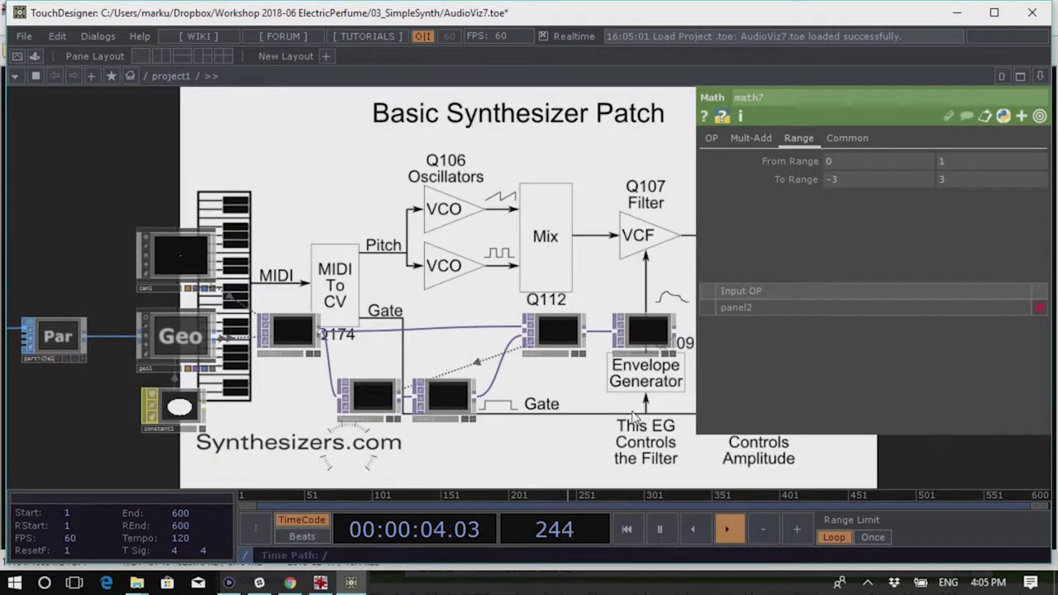
{"action": "key", "text": "p"}
{"action": "scroll", "coordinate": [594, 198], "scroll_direction": "down", "scroll_amount": 5}
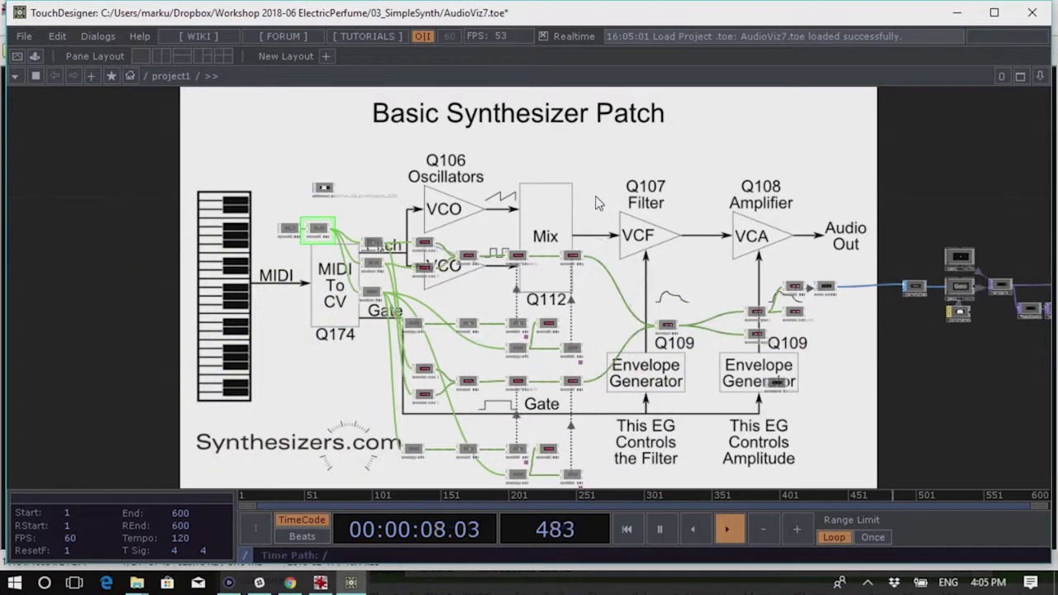
{"action": "scroll", "coordinate": [428, 155], "scroll_direction": "up", "scroll_amount": 4}
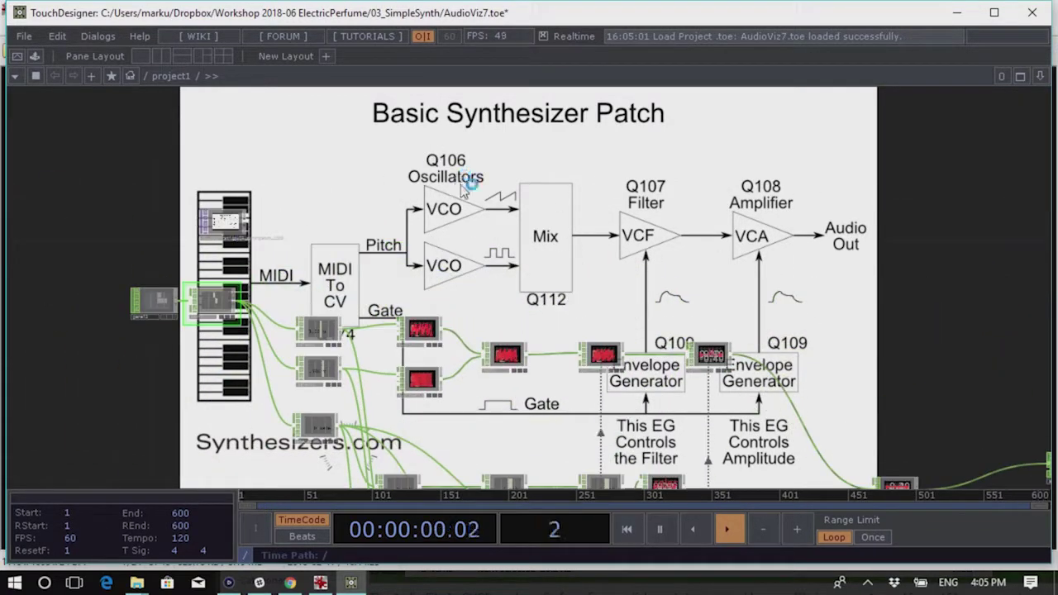
{"action": "left_click_drag", "start_coordinate": [521, 197], "coordinate": [561, 165]}
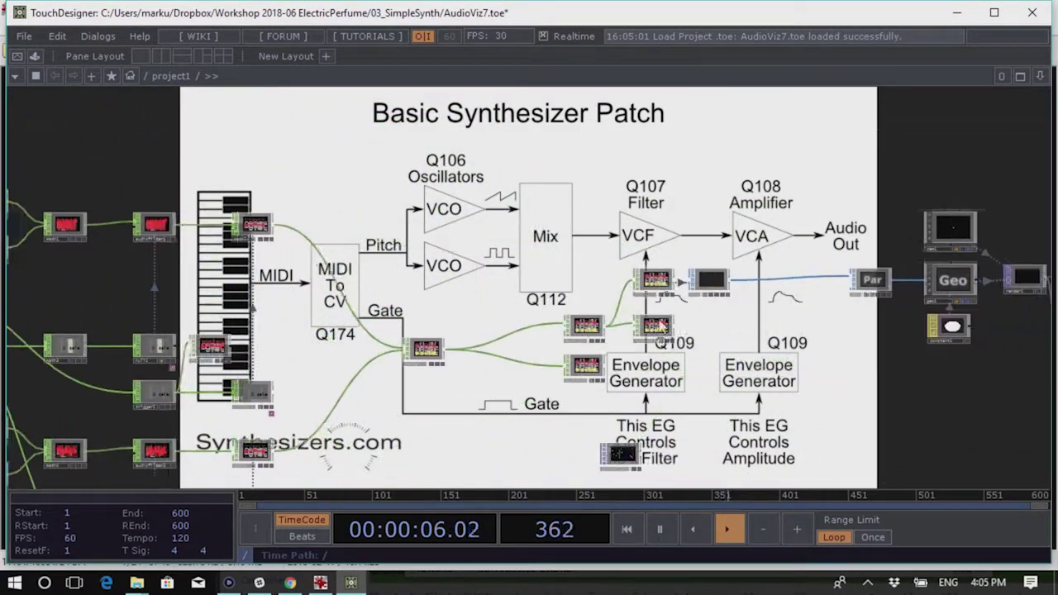
Inspect the parameters of audiodevout1 and the parent project1 container, moving in and out of the synth network
{"action": "left_click", "coordinate": [584, 307]}
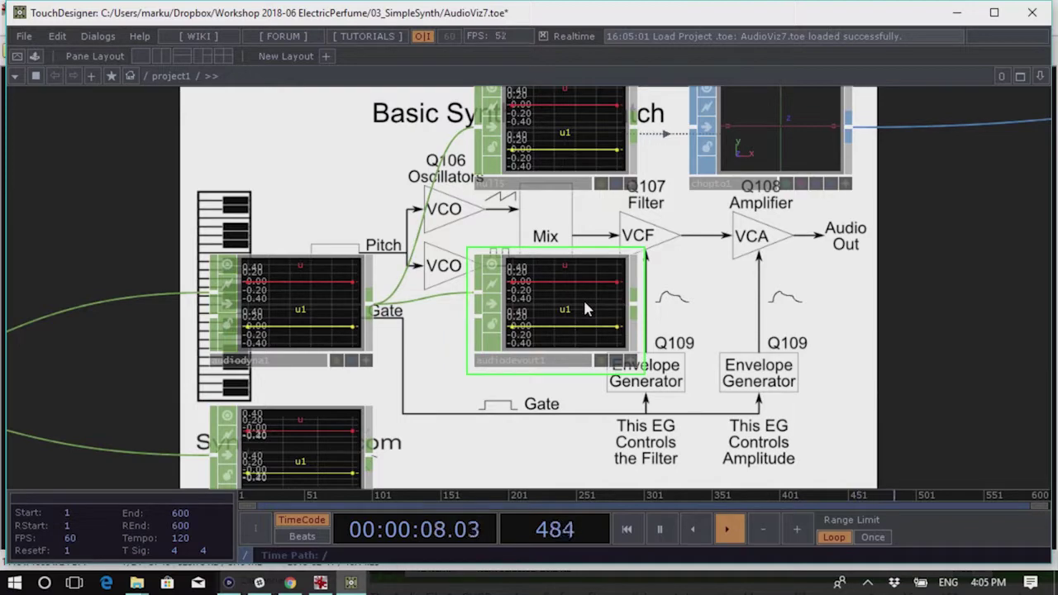
{"action": "key", "text": "p"}
{"action": "key", "text": "u"}
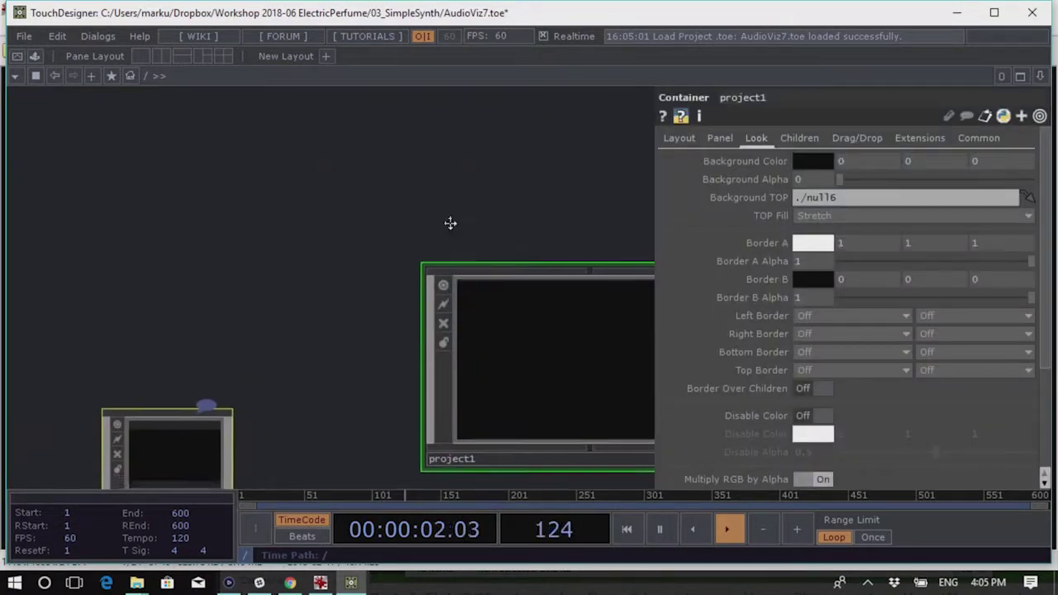
{"action": "left_click", "coordinate": [529, 366]}
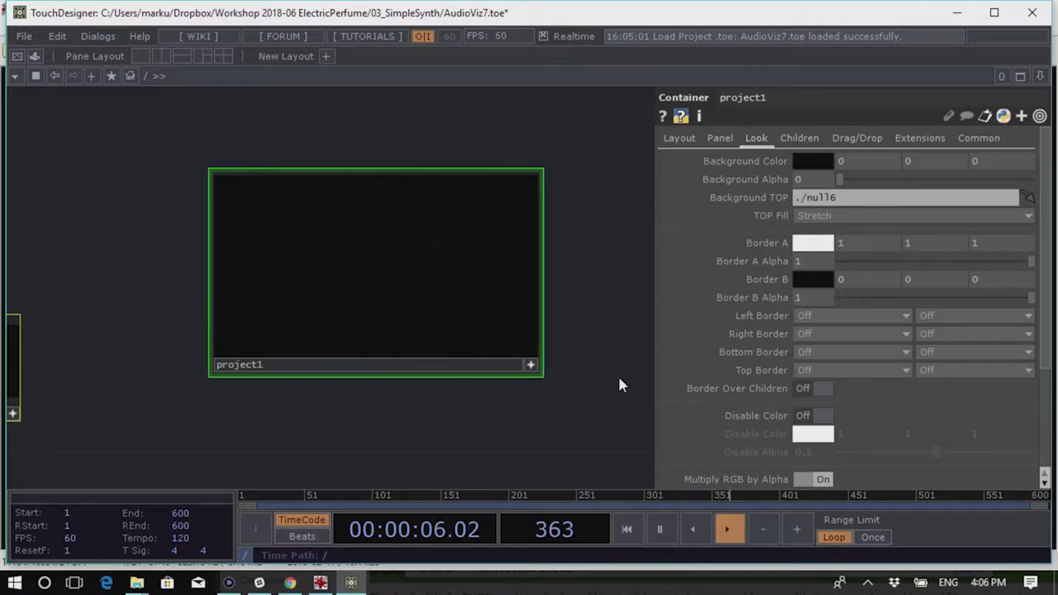
{"action": "double_click", "coordinate": [406, 298]}
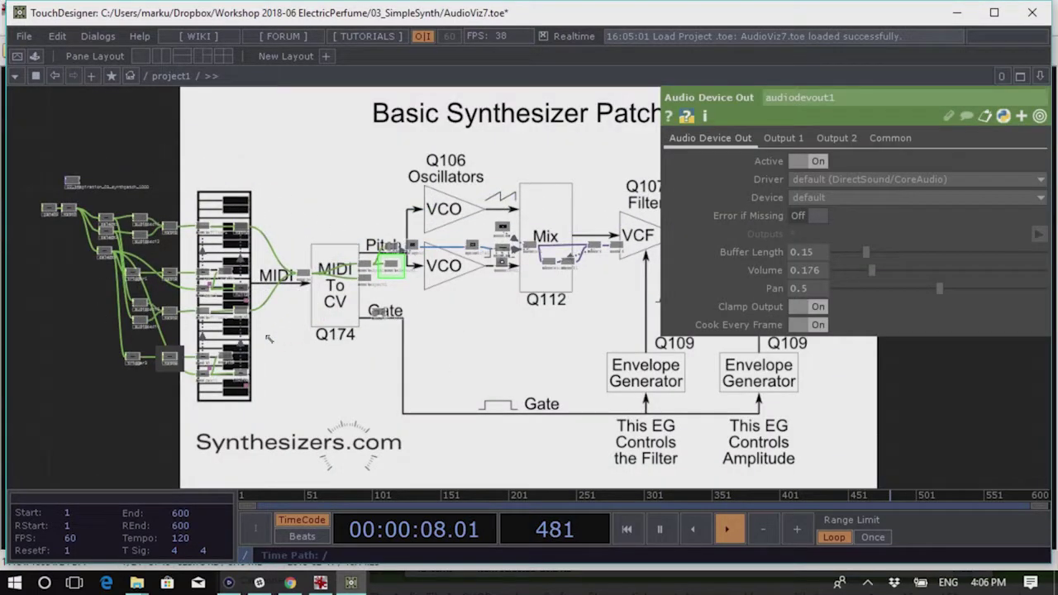
{"action": "left_click", "coordinate": [380, 316]}
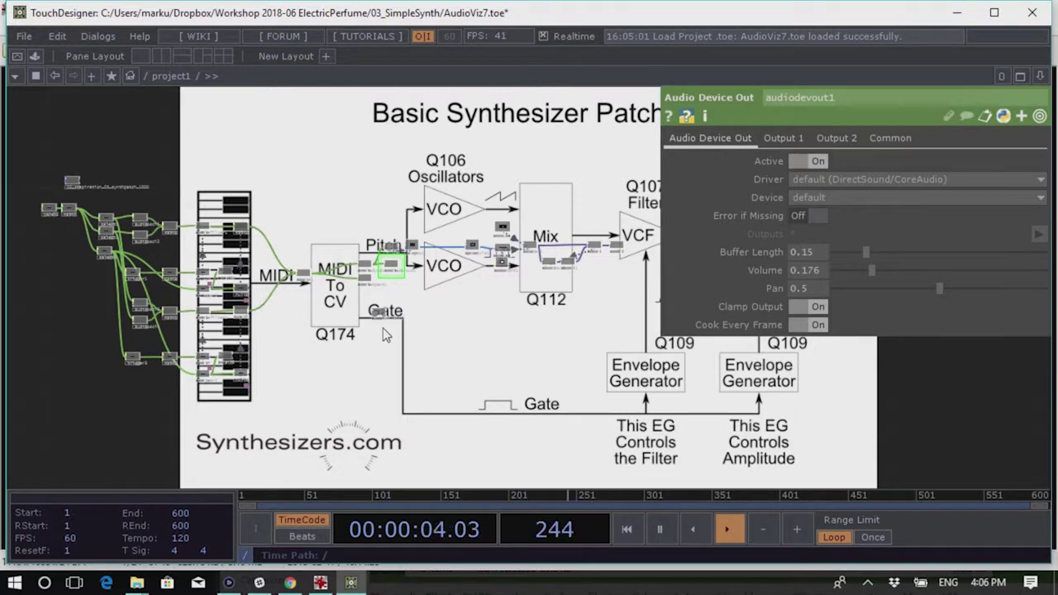
{"action": "scroll", "coordinate": [413, 401], "scroll_direction": "down", "scroll_amount": 5}
{"action": "left_click", "coordinate": [414, 405]}
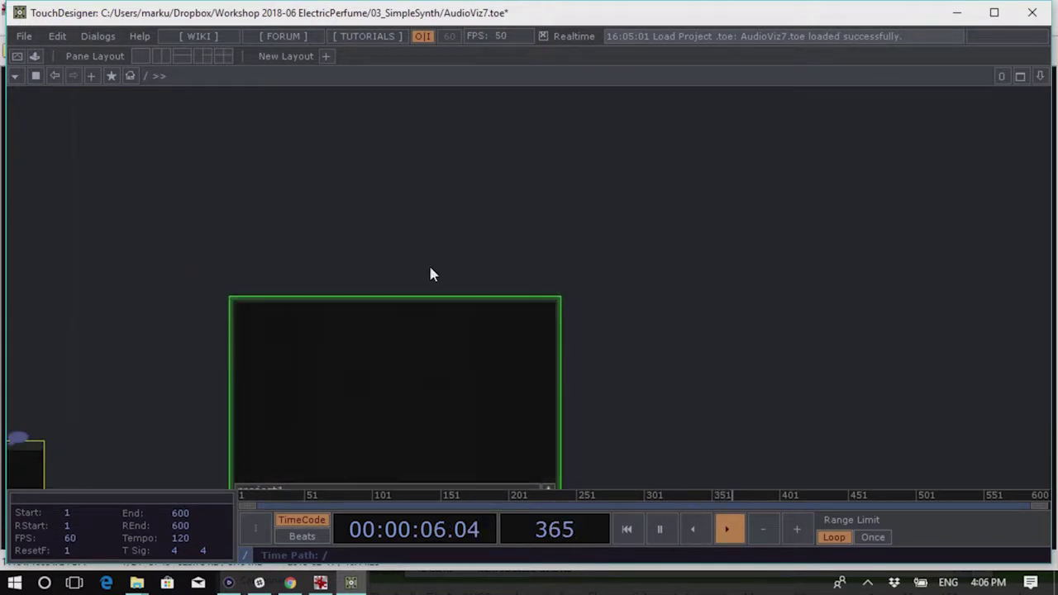
{"action": "key", "text": "p"}
{"action": "key", "text": "h"}
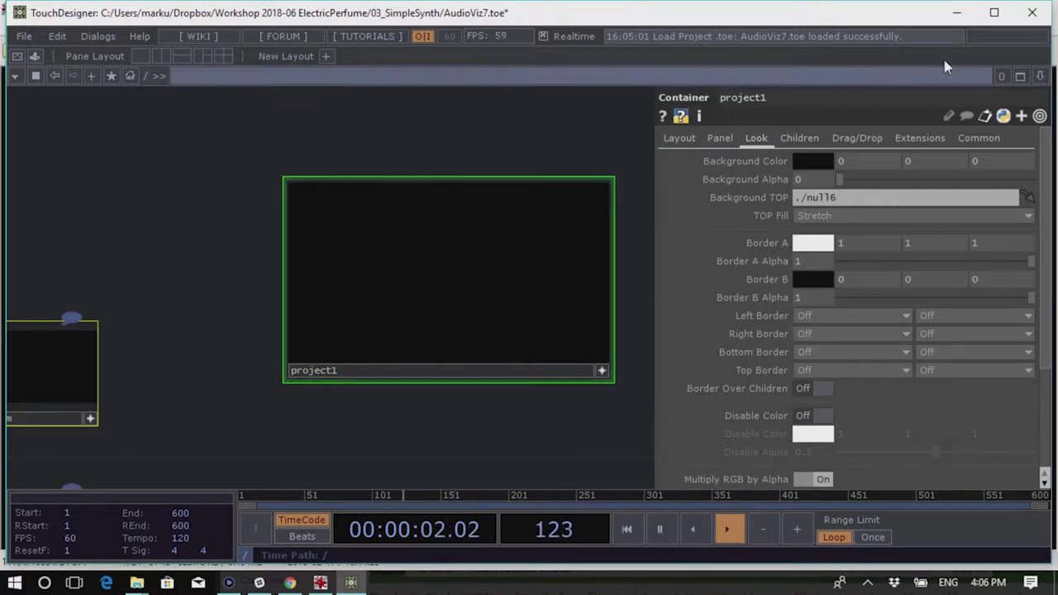
Close the AudioViz7 project and return to the Workshop 2018-06 ElectricPerfume folder in File Explorer
{"action": "left_click", "coordinate": [1031, 12]}
{"action": "left_click", "coordinate": [361, 203]}
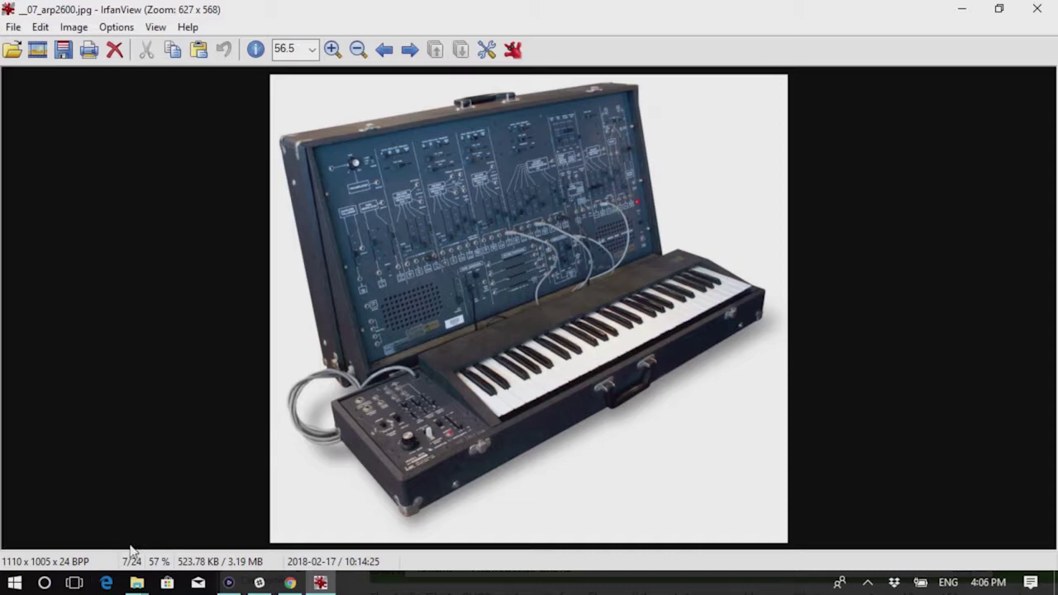
{"action": "mouse_move", "coordinate": [145, 584]}
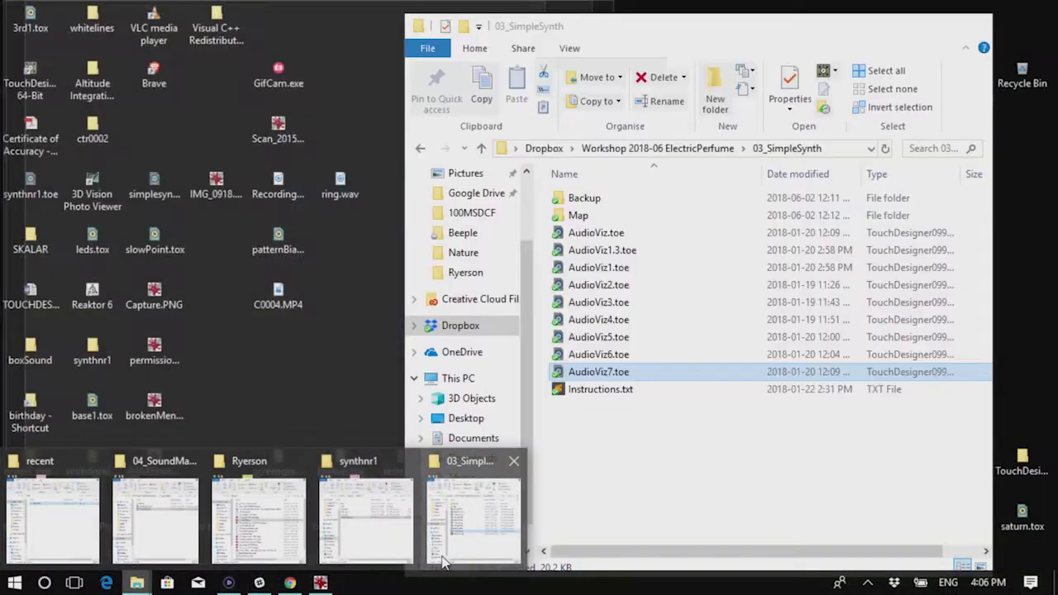
{"action": "left_click", "coordinate": [471, 554]}
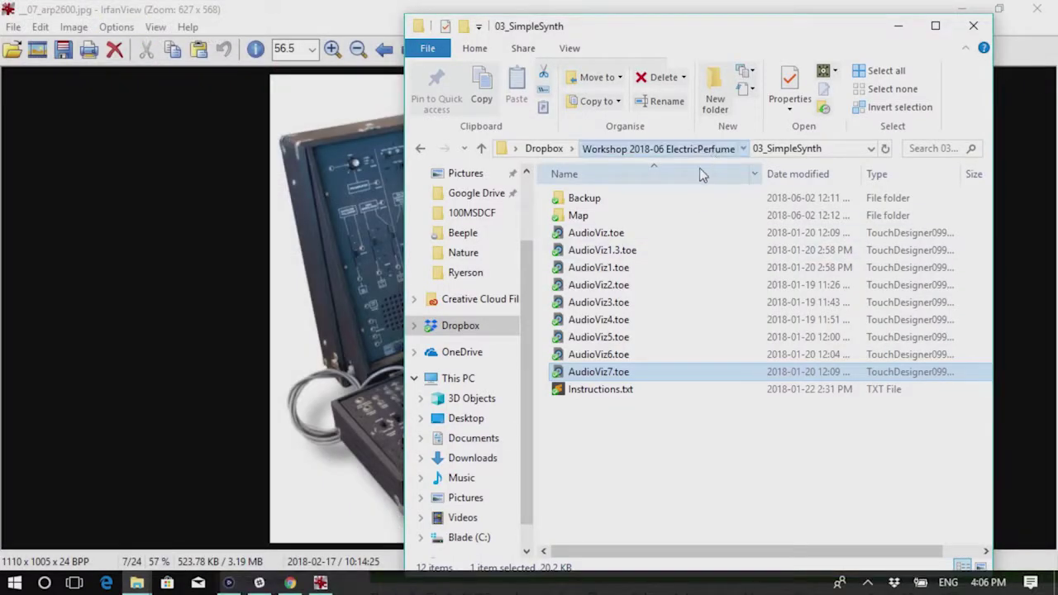
{"action": "left_click", "coordinate": [712, 152]}
{"action": "left_click", "coordinate": [635, 415]}
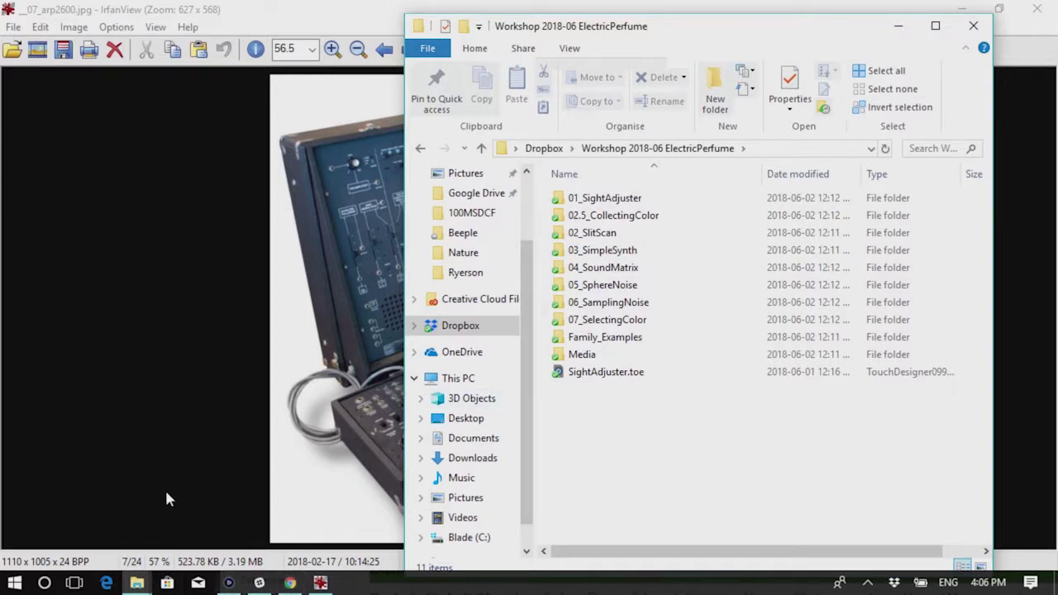
Search Windows for "touch" and launch TouchDesigner099 64-Bit with a new project
{"action": "key", "text": "super+s"}
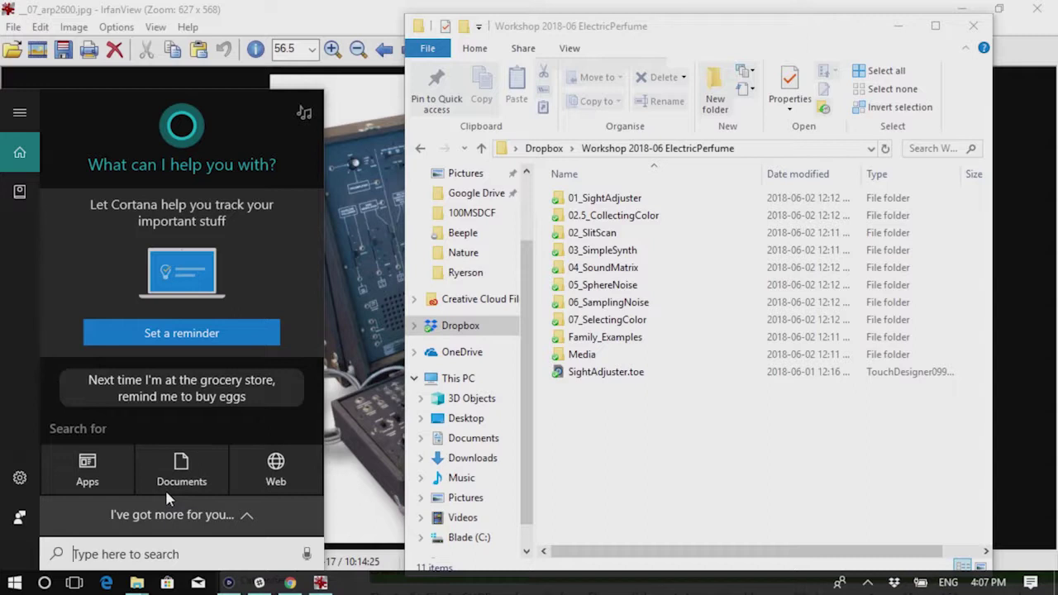
{"action": "type", "text": "touch"}
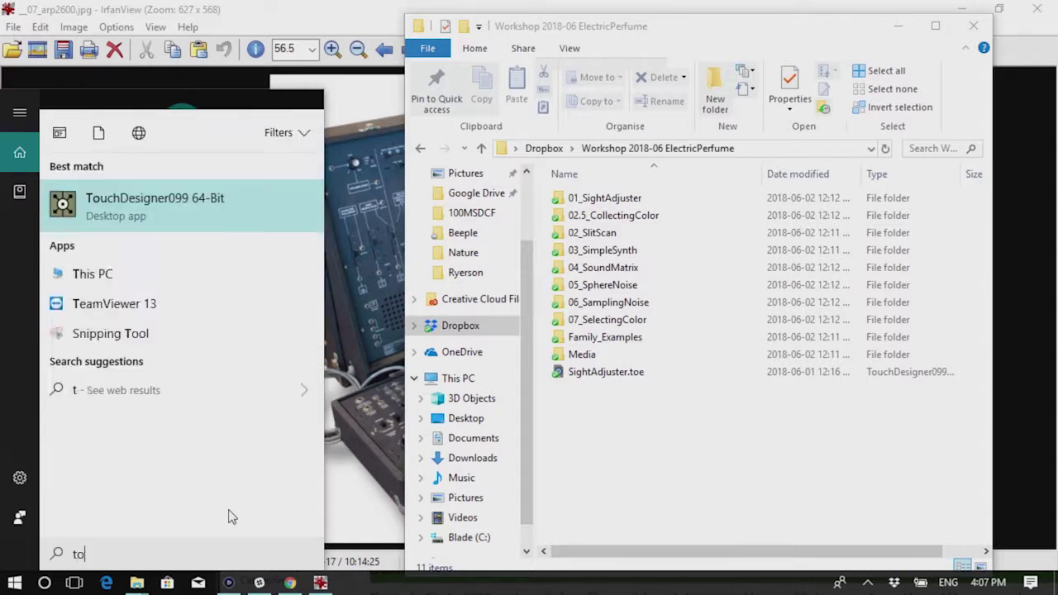
{"action": "left_click", "coordinate": [170, 192]}
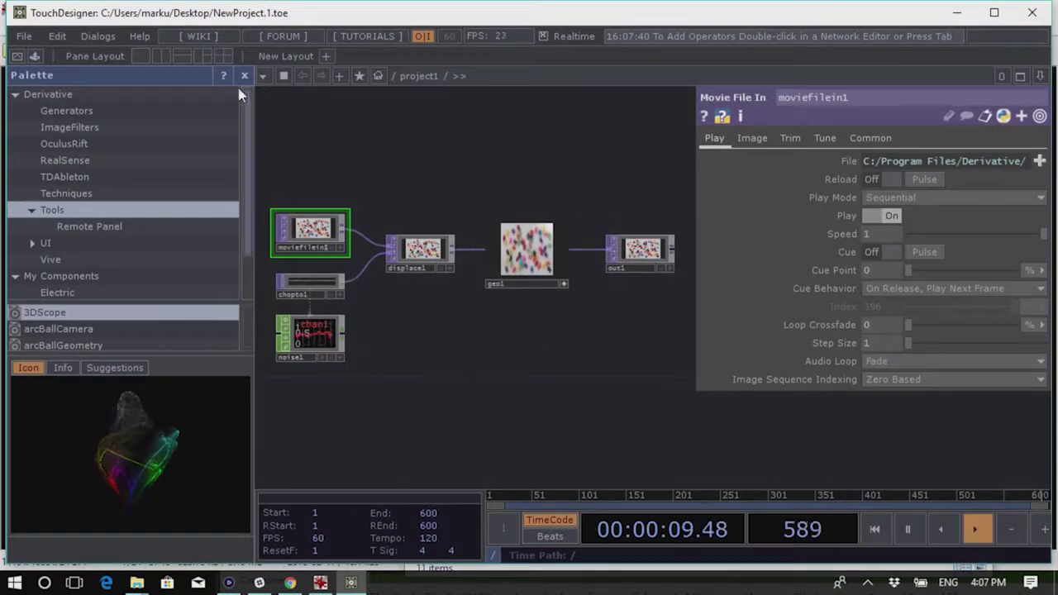
Close the Palette and delete all the default operators from project1
{"action": "left_click", "coordinate": [246, 76]}
{"action": "scroll", "coordinate": [497, 347], "scroll_direction": "down", "scroll_amount": 2}
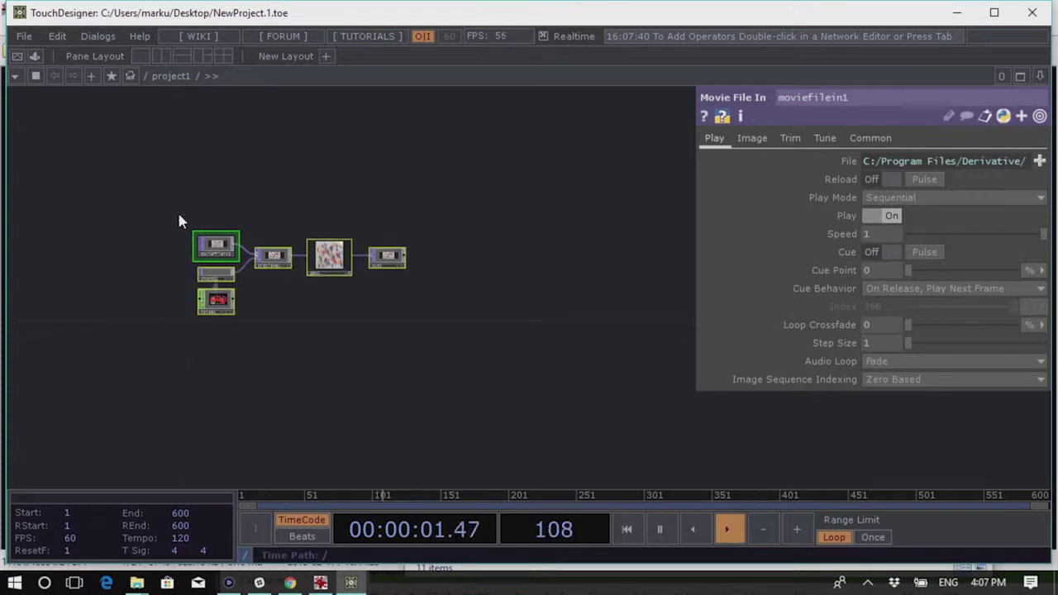
{"action": "key", "text": "Delete"}
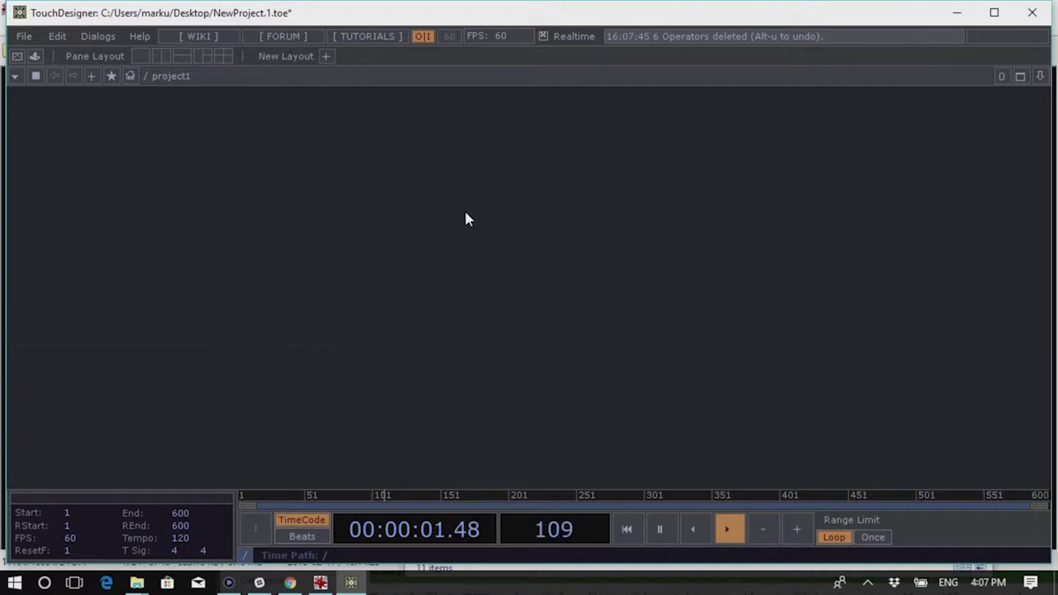
Add a Sphere SOP to the empty project1 network
{"action": "key", "text": "Tab"}
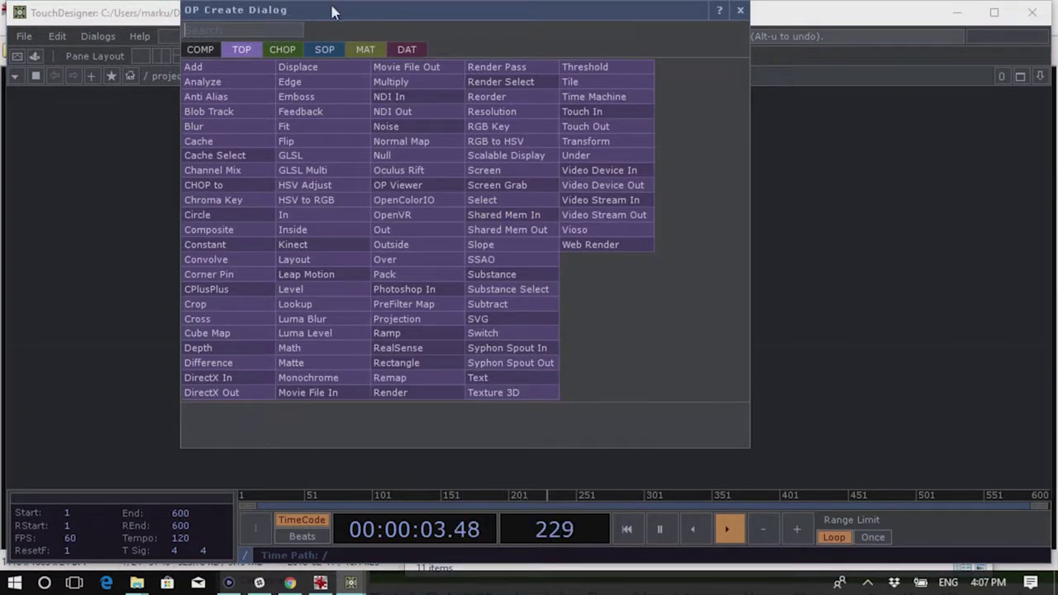
{"action": "left_click", "coordinate": [324, 50]}
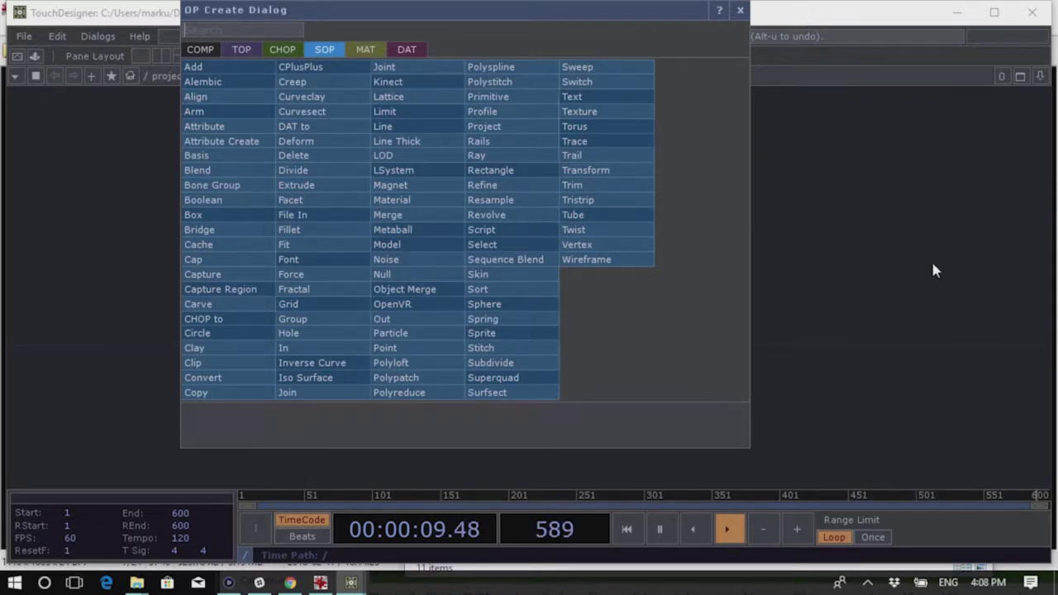
{"action": "key", "text": "Escape"}
{"action": "key", "text": "Tab"}
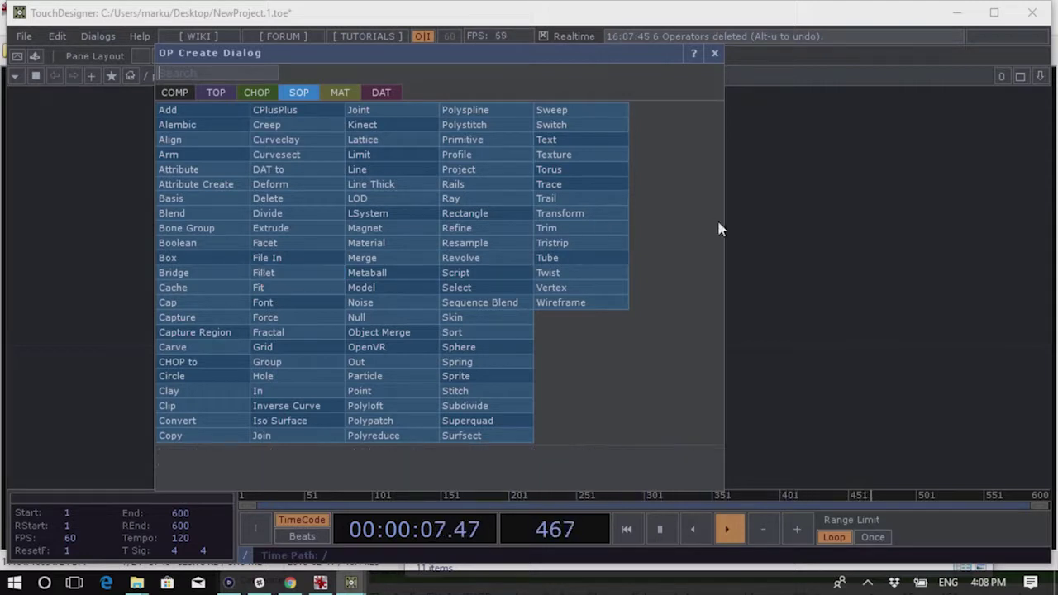
{"action": "key", "text": "Escape"}
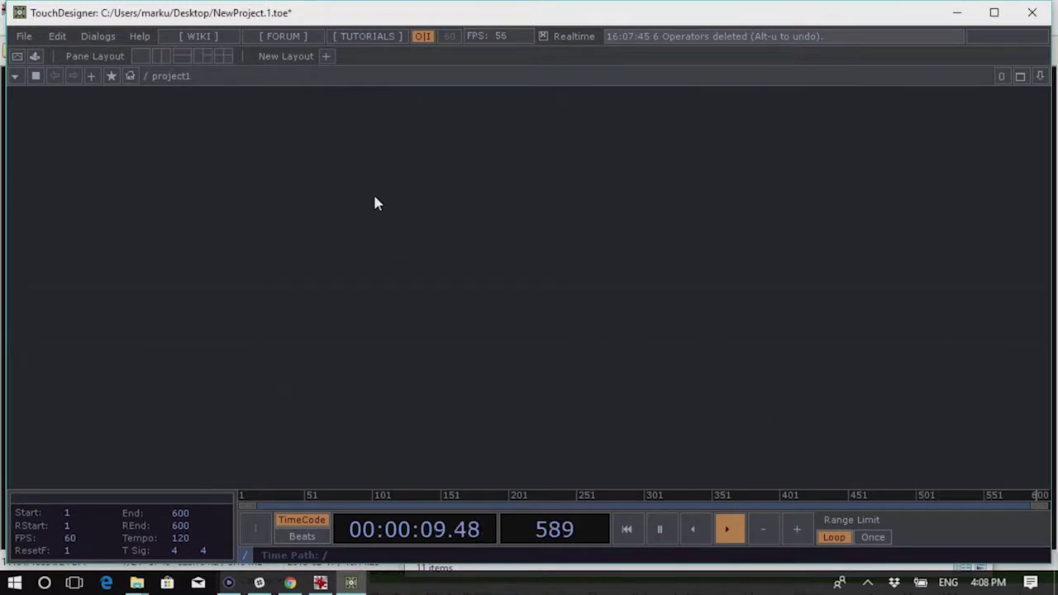
{"action": "key", "text": "Tab"}
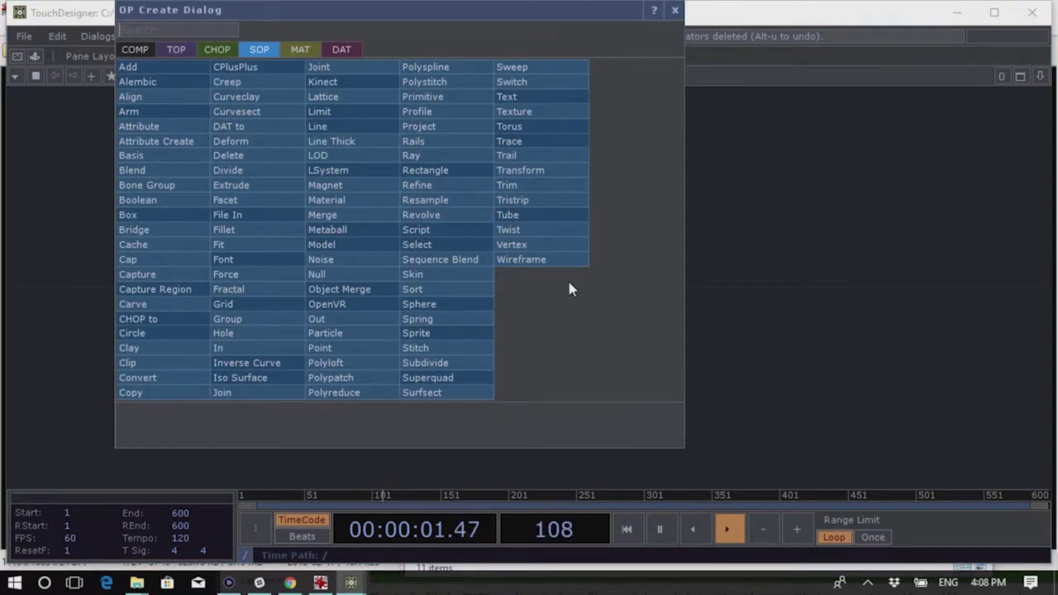
{"action": "type", "text": "sphere"}
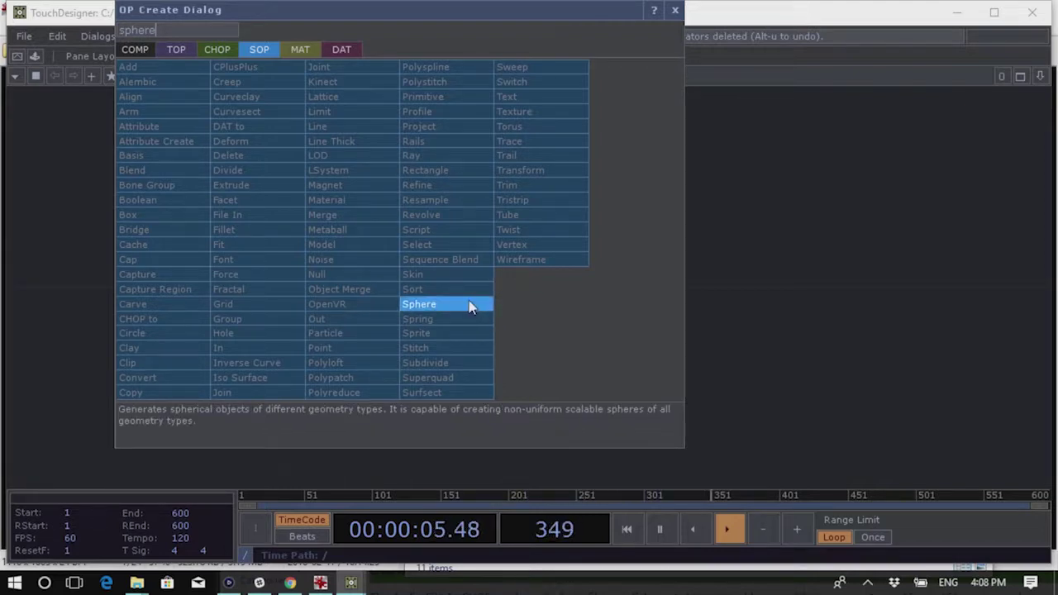
{"action": "left_click", "coordinate": [470, 306]}
{"action": "left_click", "coordinate": [320, 261]}
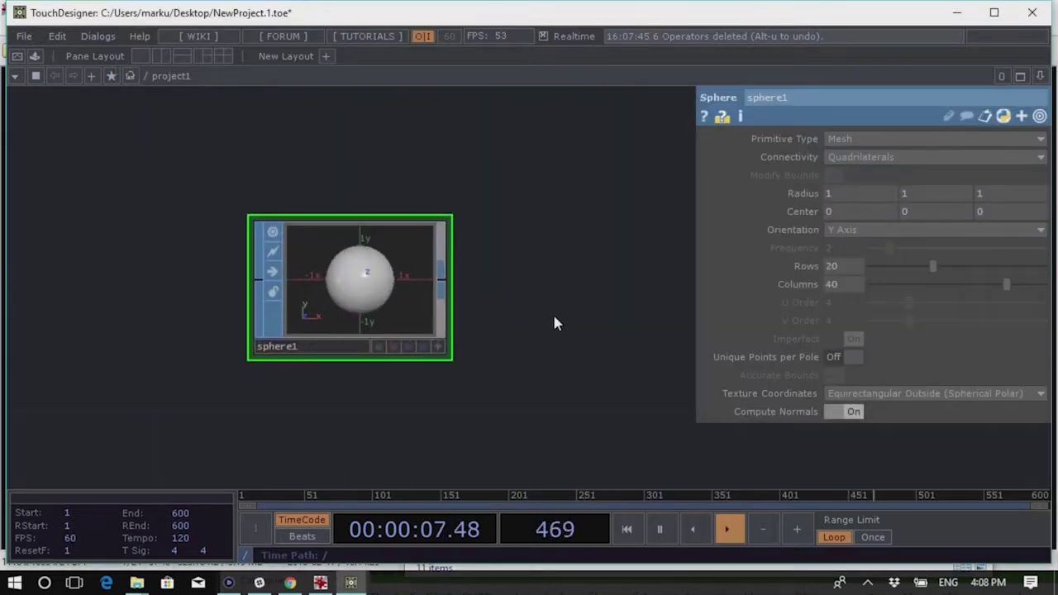
Make sphere1's viewer active, rotate the sphere to view it from other angles, home the view and deactivate the viewer
{"action": "key", "text": "h"}
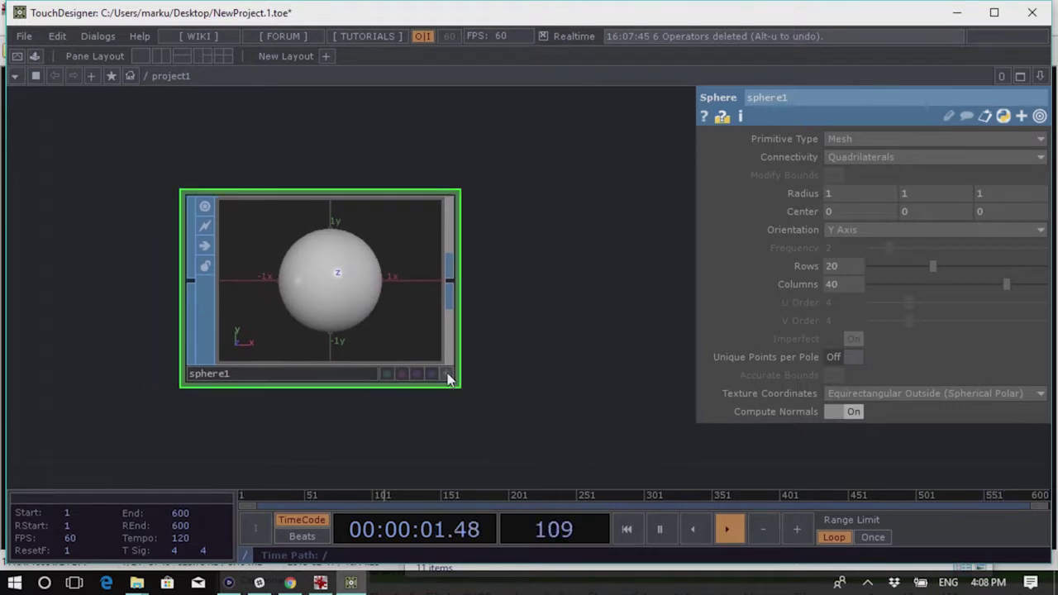
{"action": "left_click", "coordinate": [447, 378]}
{"action": "left_click_drag", "start_coordinate": [406, 250], "coordinate": [357, 250]}
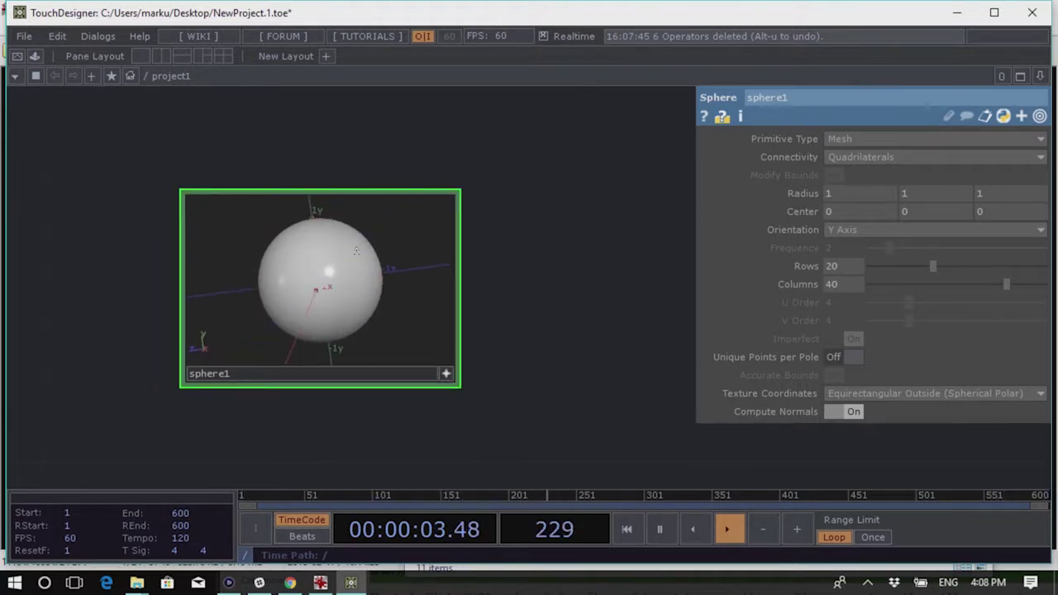
{"action": "left_click", "coordinate": [445, 374]}
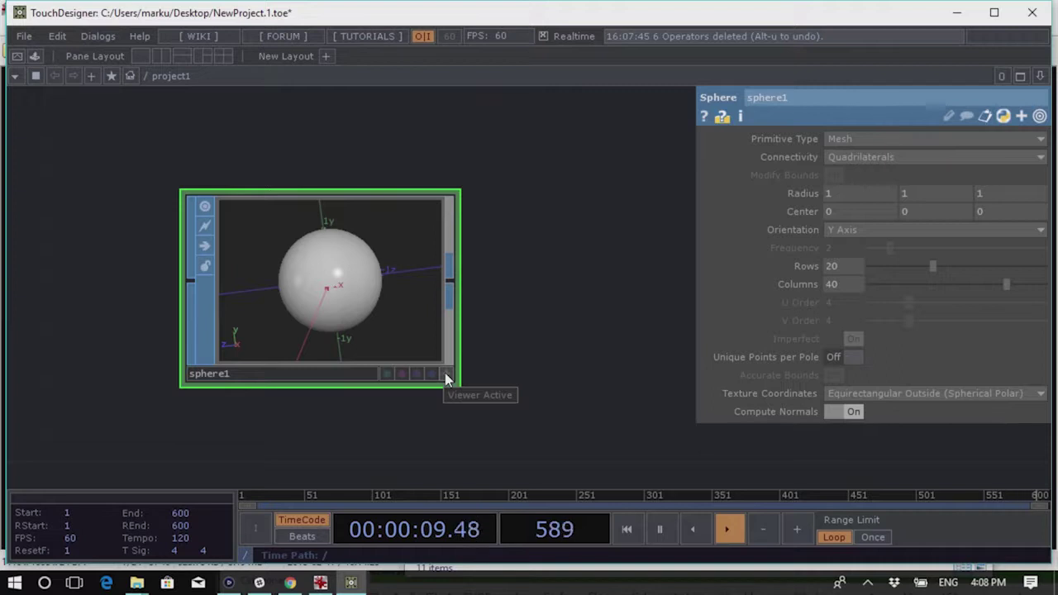
{"action": "left_click", "coordinate": [446, 378]}
{"action": "left_click_drag", "start_coordinate": [445, 364], "coordinate": [389, 253]}
{"action": "key", "text": "h"}
{"action": "left_click", "coordinate": [445, 372]}
Append a Noise SOP to sphere1's output and align it in a row beside sphere1
{"action": "scroll", "coordinate": [239, 314], "scroll_direction": "down", "scroll_amount": 3}
{"action": "left_click_drag", "start_coordinate": [406, 352], "coordinate": [355, 328]}
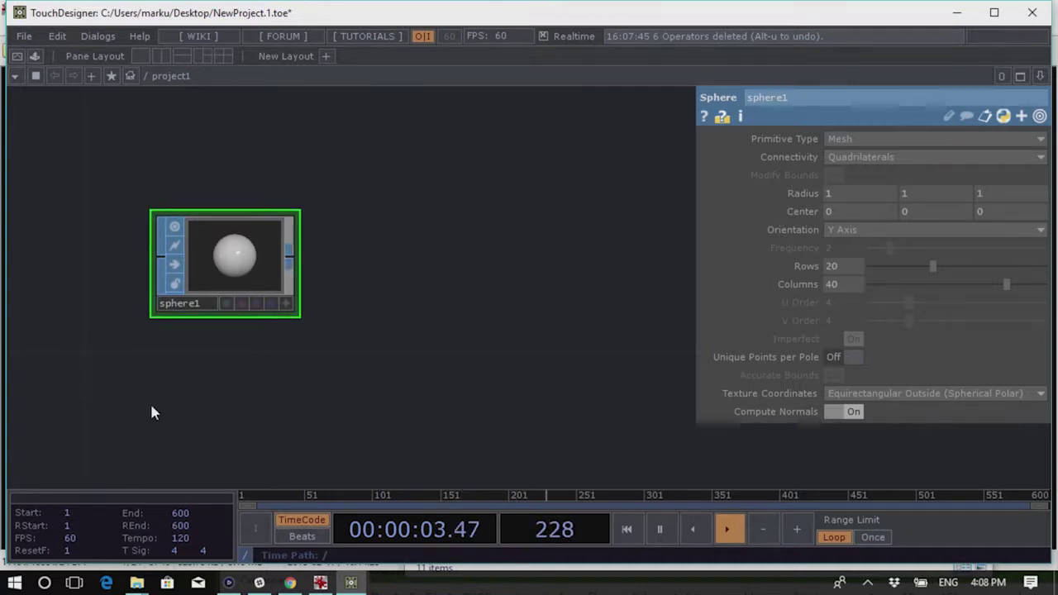
{"action": "right_click", "coordinate": [289, 262]}
{"action": "type", "text": "noi"}
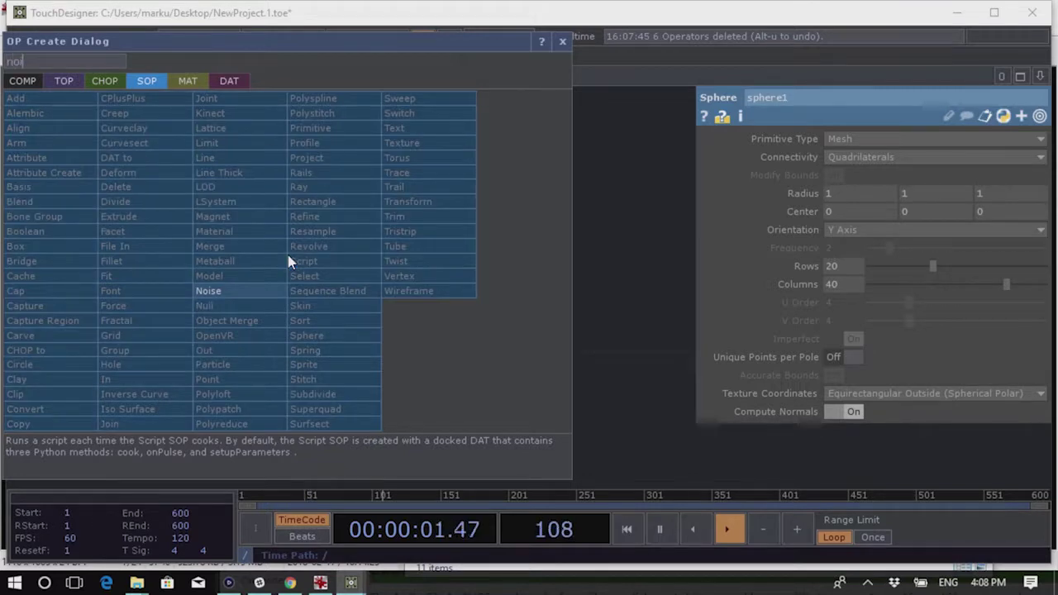
{"action": "left_click", "coordinate": [229, 299]}
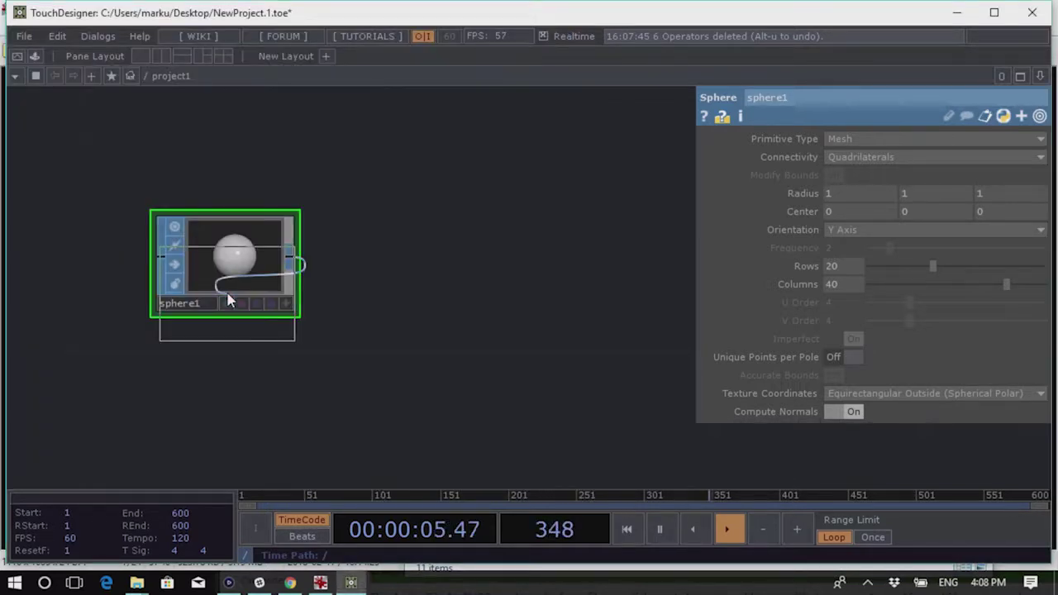
{"action": "left_click", "coordinate": [431, 275]}
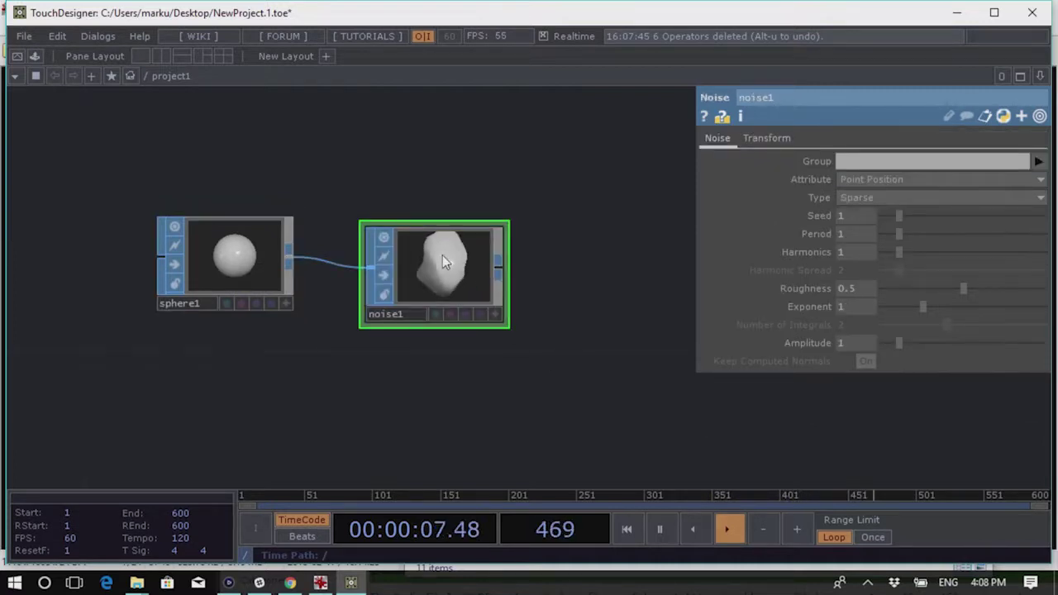
{"action": "left_click_drag", "start_coordinate": [441, 257], "coordinate": [423, 253]}
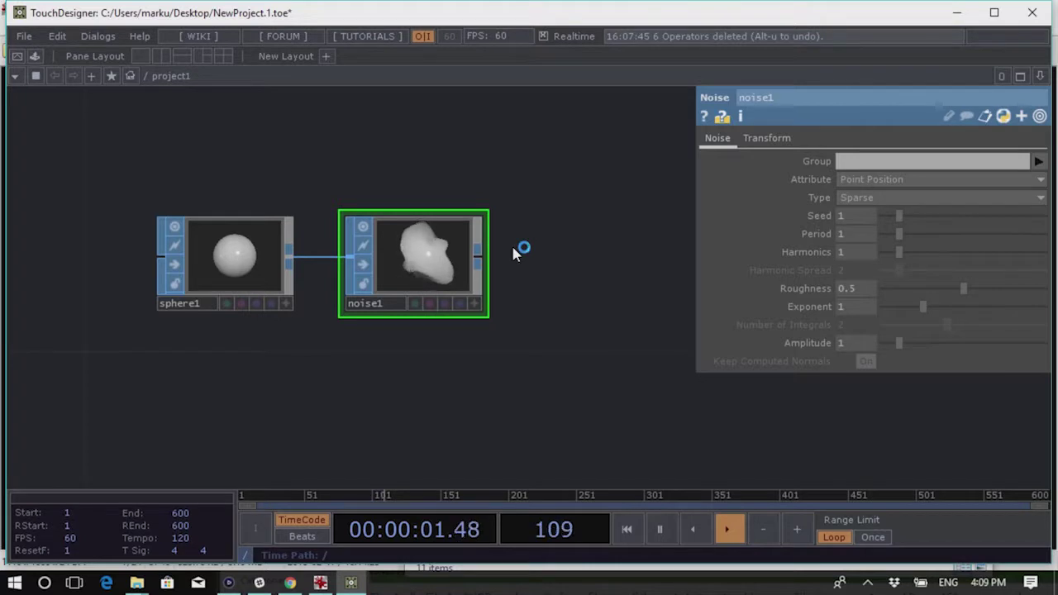
Rotate the deformed sphere in noise1's active viewer to examine it from several angles
{"action": "scroll", "coordinate": [429, 253], "scroll_direction": "up", "scroll_amount": 2}
{"action": "scroll", "coordinate": [447, 389], "scroll_direction": "up", "scroll_amount": 3}
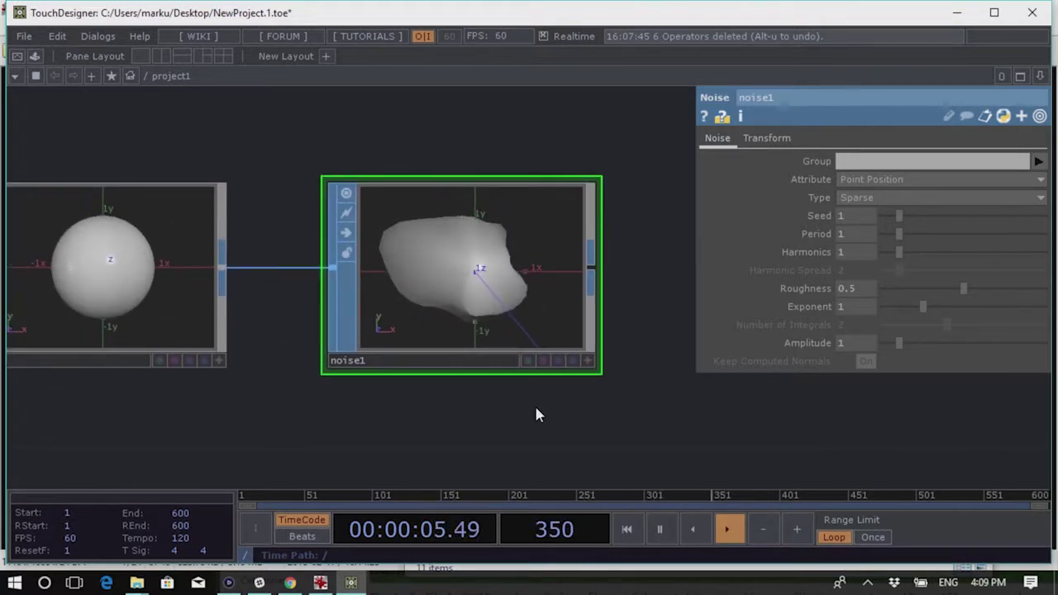
{"action": "left_click", "coordinate": [586, 361]}
{"action": "left_click_drag", "start_coordinate": [464, 291], "coordinate": [479, 250]}
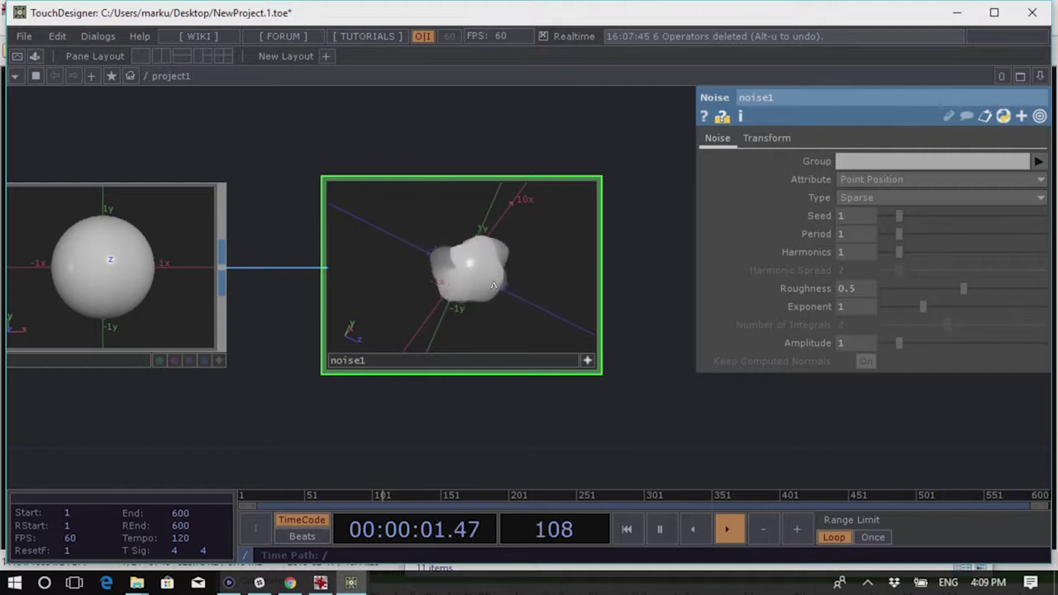
{"action": "left_click_drag", "start_coordinate": [491, 289], "coordinate": [439, 288]}
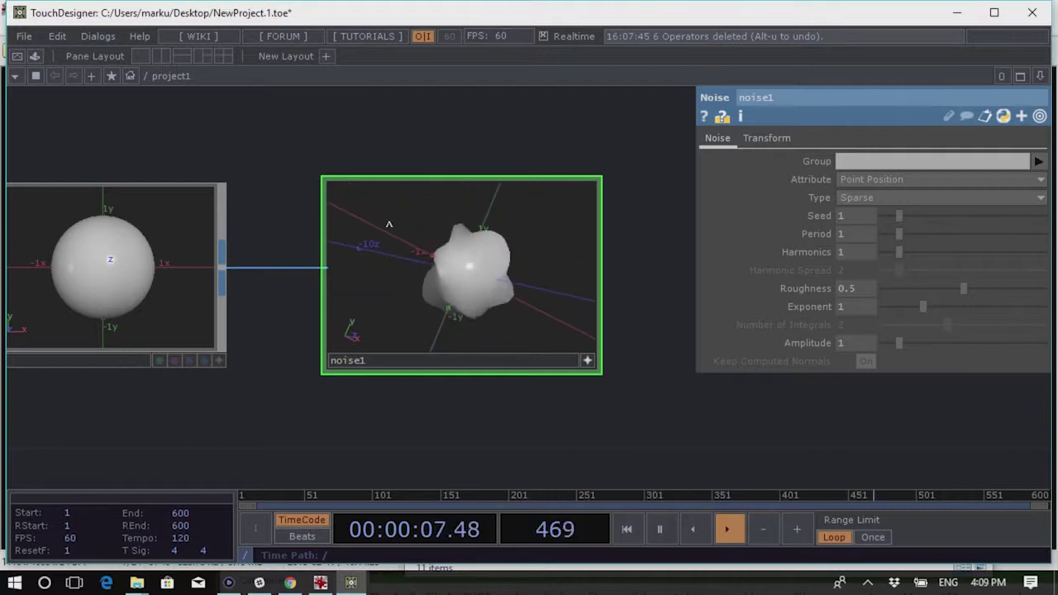
{"action": "left_click", "coordinate": [585, 361]}
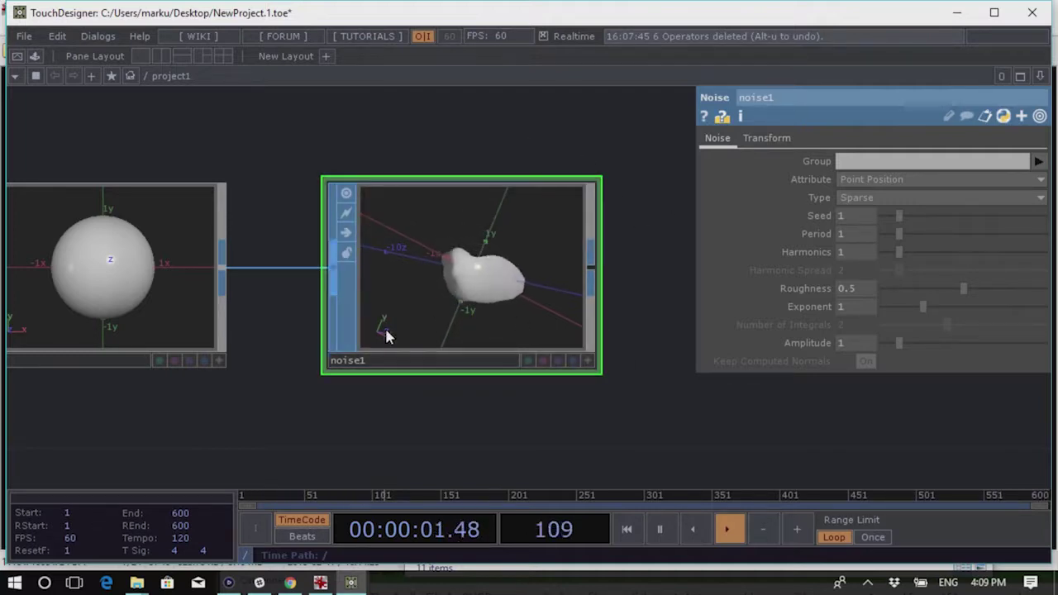
Examine noise1's geometry as a wireframe in its active viewer, then restore shaded display and deactivate the viewer
{"action": "left_click_drag", "start_coordinate": [570, 331], "coordinate": [446, 271]}
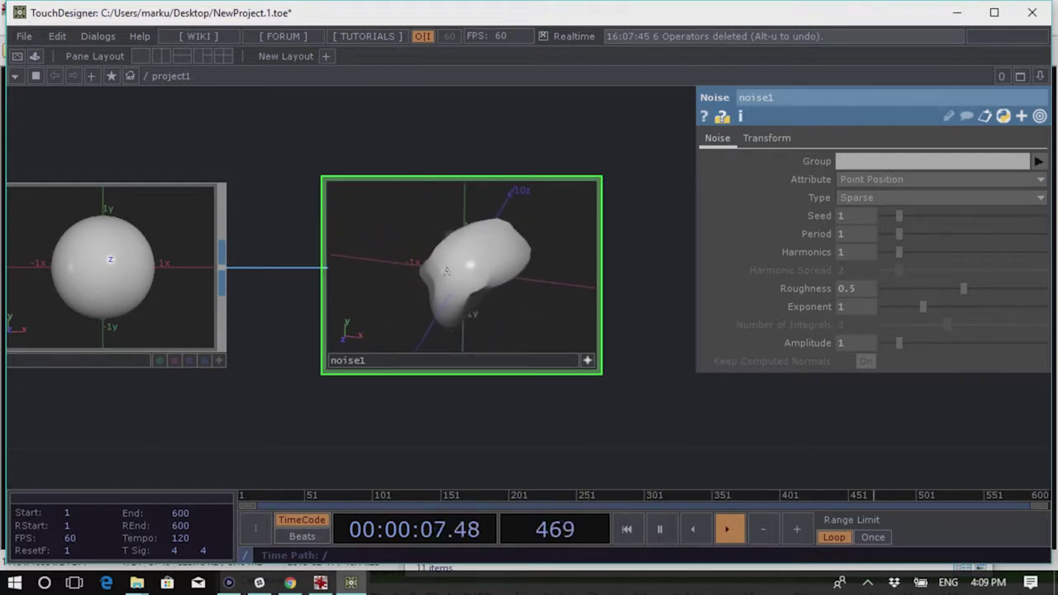
{"action": "key", "text": "w"}
{"action": "left_click_drag", "start_coordinate": [487, 291], "coordinate": [525, 293]}
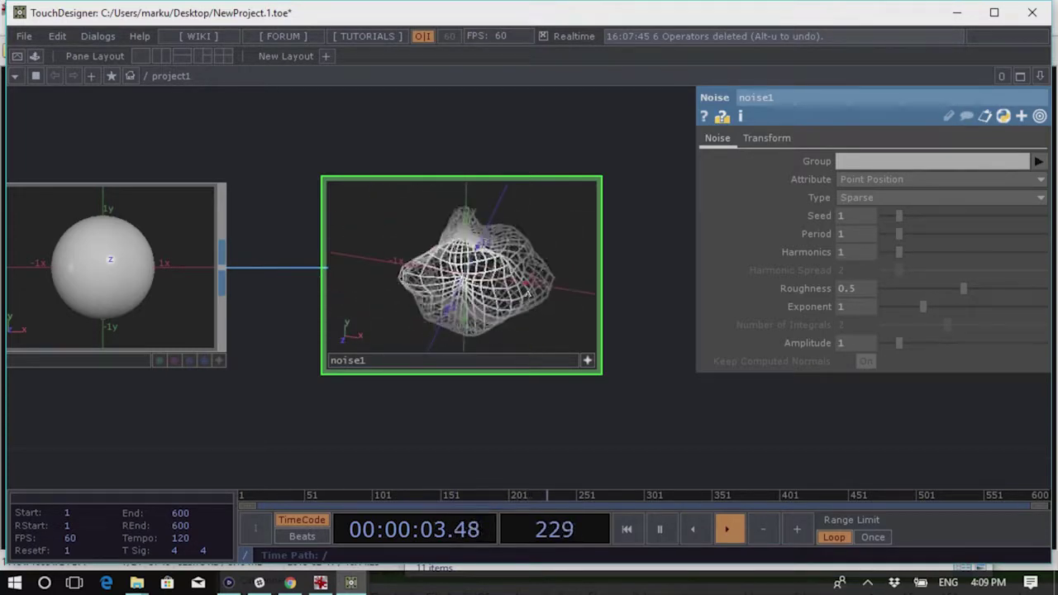
{"action": "key", "text": "w"}
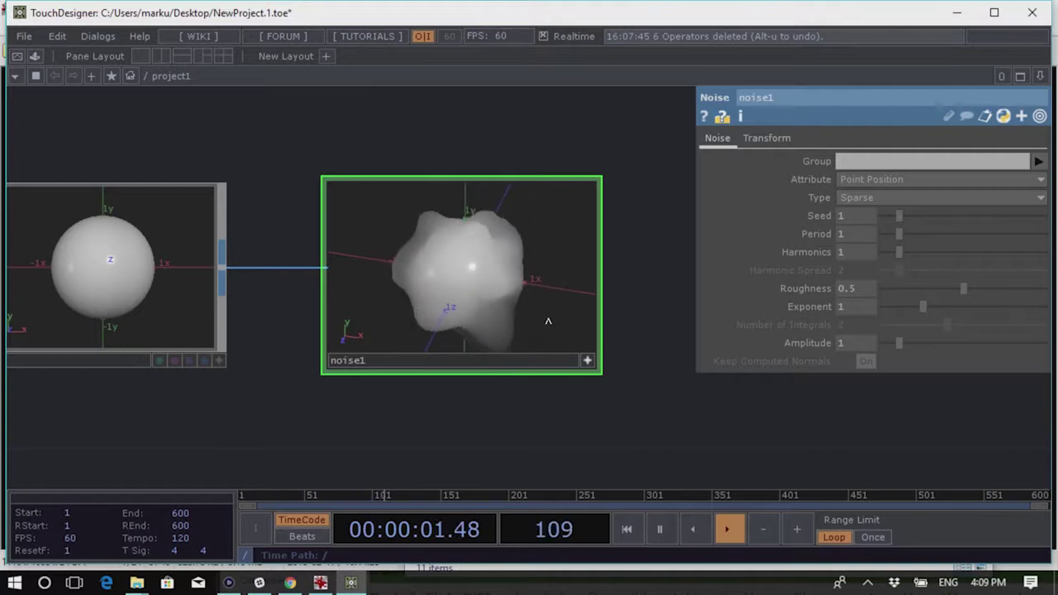
{"action": "left_click", "coordinate": [586, 361]}
Move noise1 farther away from sphere1 to leave a wide gap along their wire
{"action": "scroll", "coordinate": [365, 328], "scroll_direction": "down", "scroll_amount": 3}
{"action": "scroll", "coordinate": [394, 300], "scroll_direction": "up", "scroll_amount": 2}
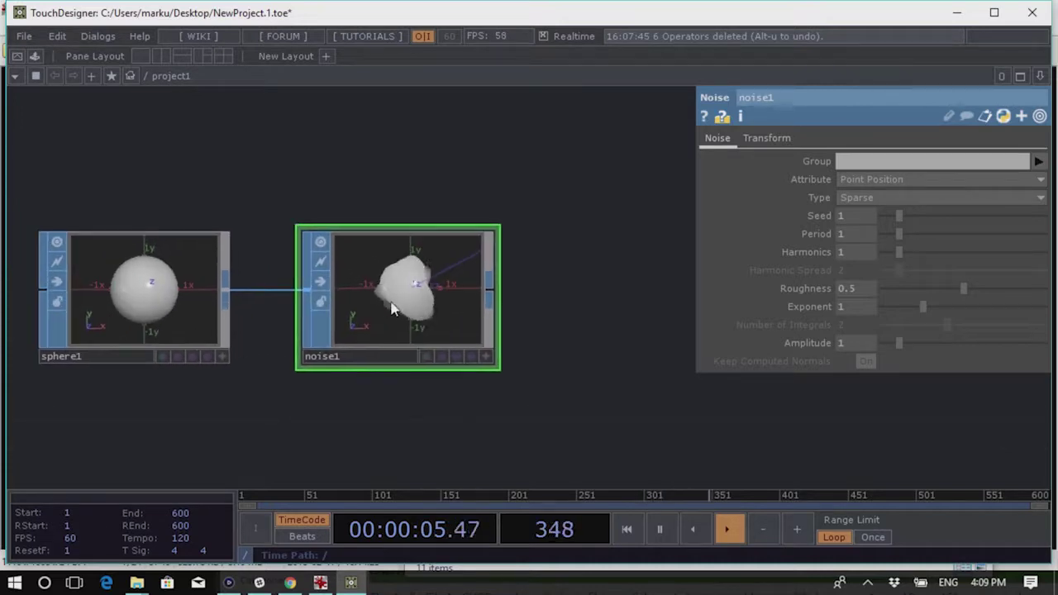
{"action": "left_click_drag", "start_coordinate": [394, 300], "coordinate": [602, 300]}
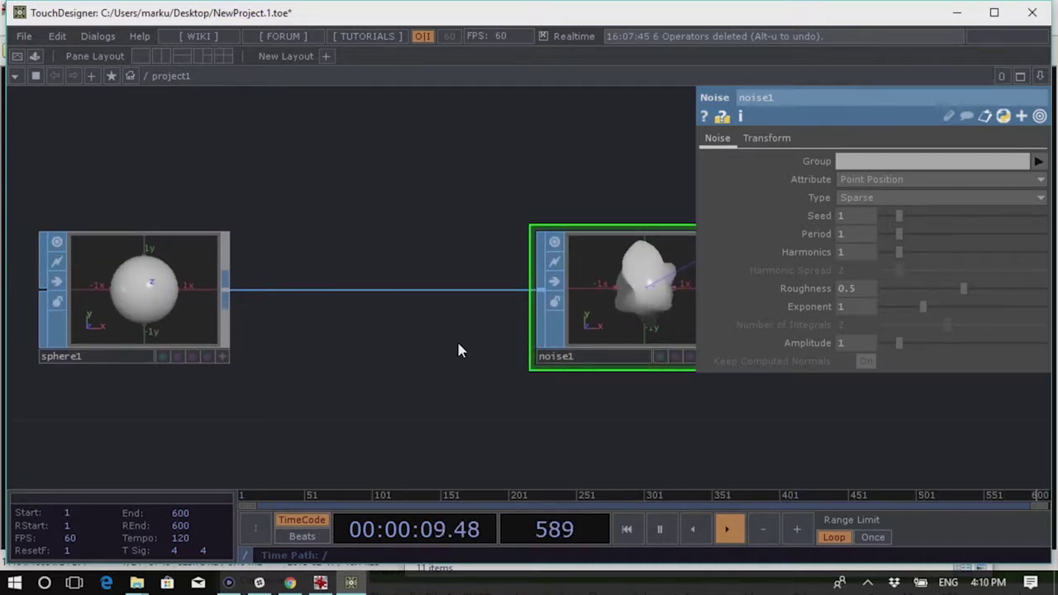
Add an Alembic SOP and place it above the wire between sphere1 and noise1
{"action": "key", "text": "Tab"}
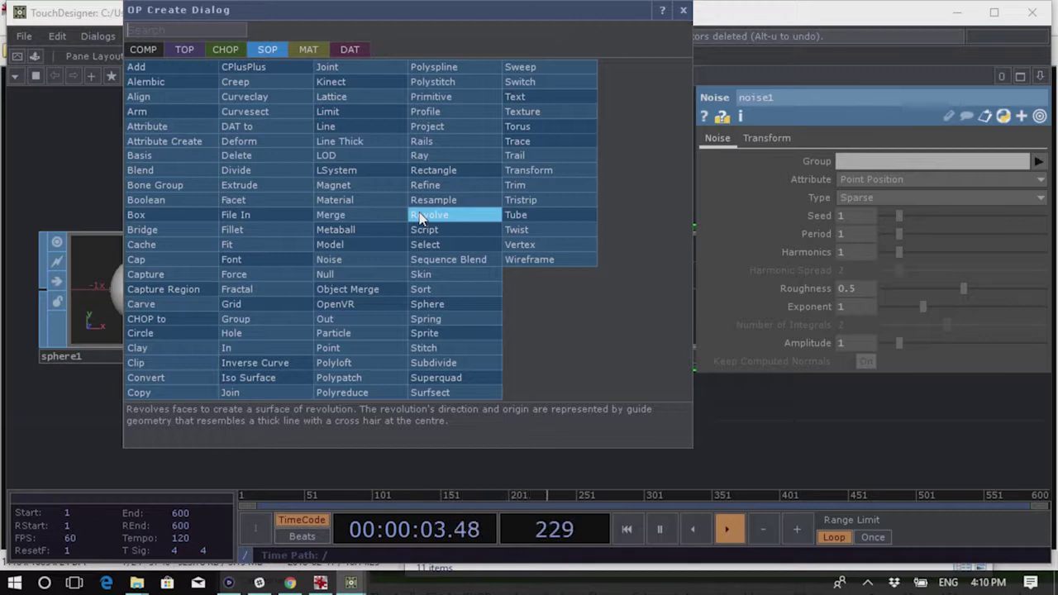
{"action": "left_click", "coordinate": [186, 87]}
{"action": "left_click", "coordinate": [396, 229]}
{"action": "left_click_drag", "start_coordinate": [397, 229], "coordinate": [376, 182]}
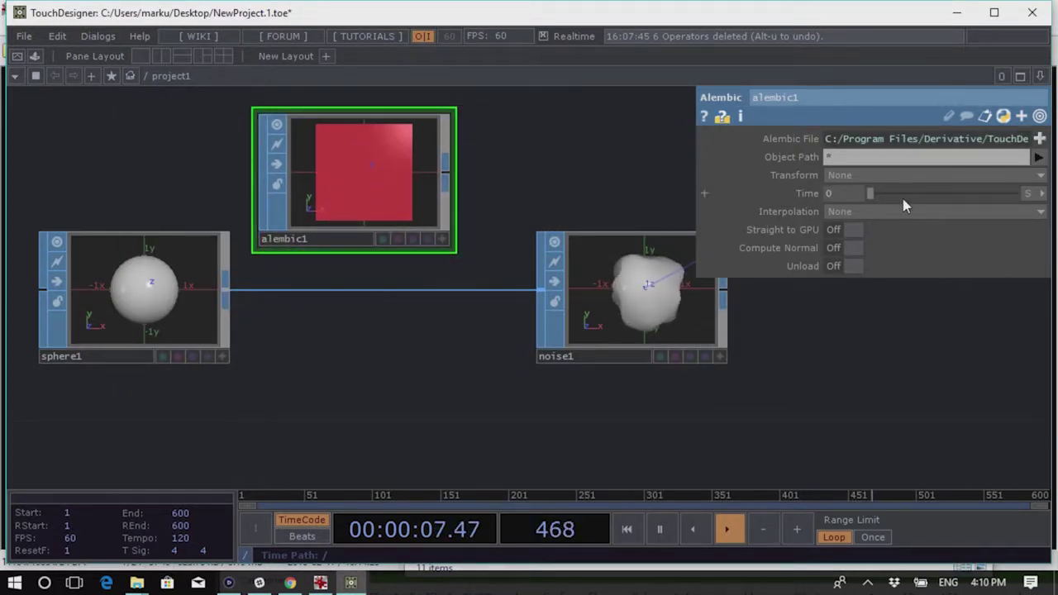
{"action": "left_click_drag", "start_coordinate": [525, 161], "coordinate": [519, 223]}
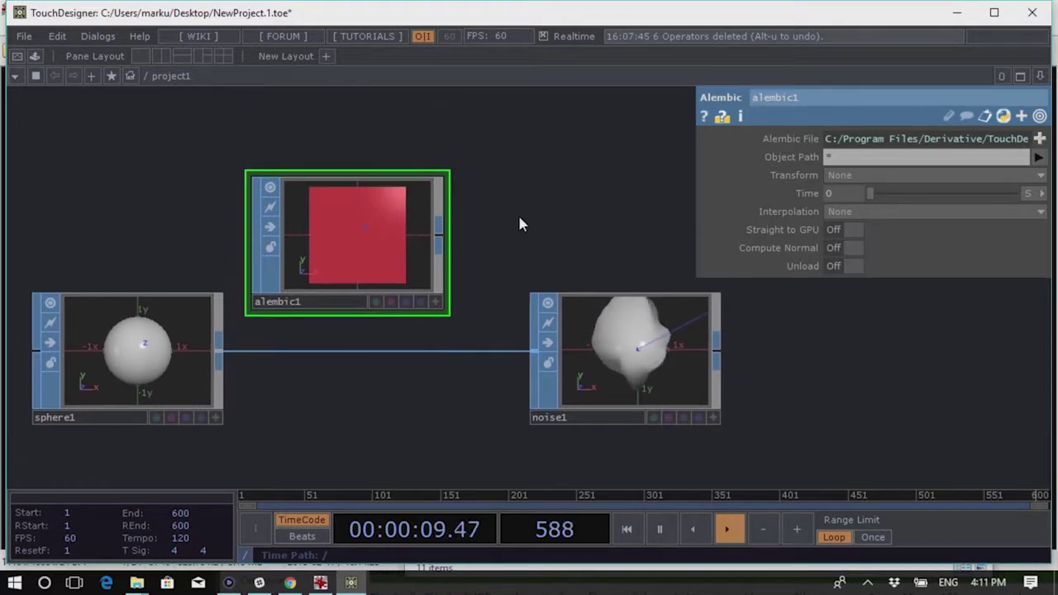
Try out different Time values on alembic1 and return the parameter to 0
{"action": "left_click_drag", "start_coordinate": [869, 194], "coordinate": [967, 196]}
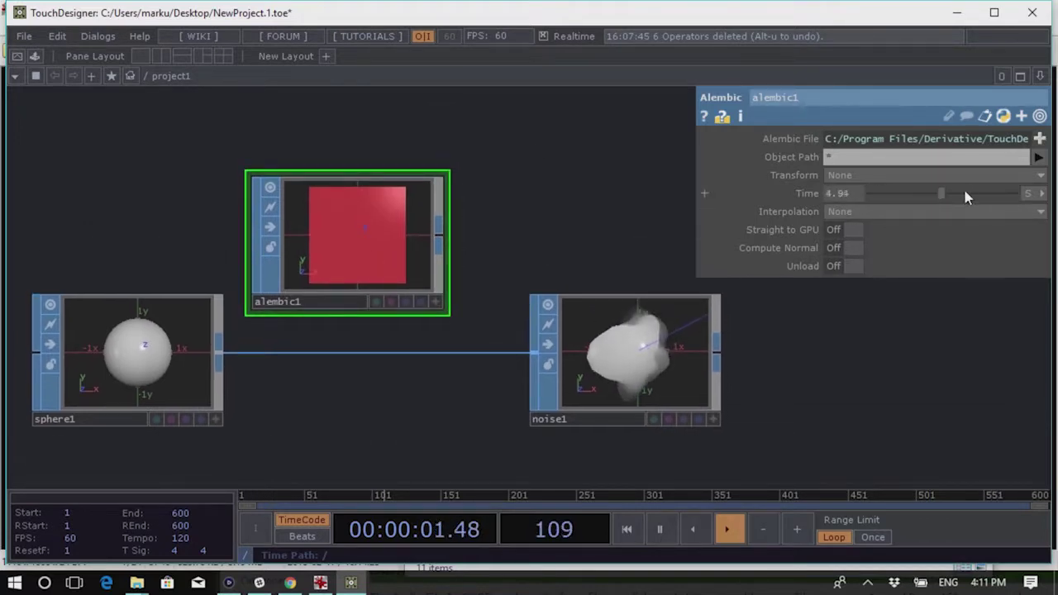
{"action": "left_click", "coordinate": [833, 193]}
{"action": "type", "text": "10"}
{"action": "key", "text": "Return"}
{"action": "left_click", "coordinate": [872, 195]}
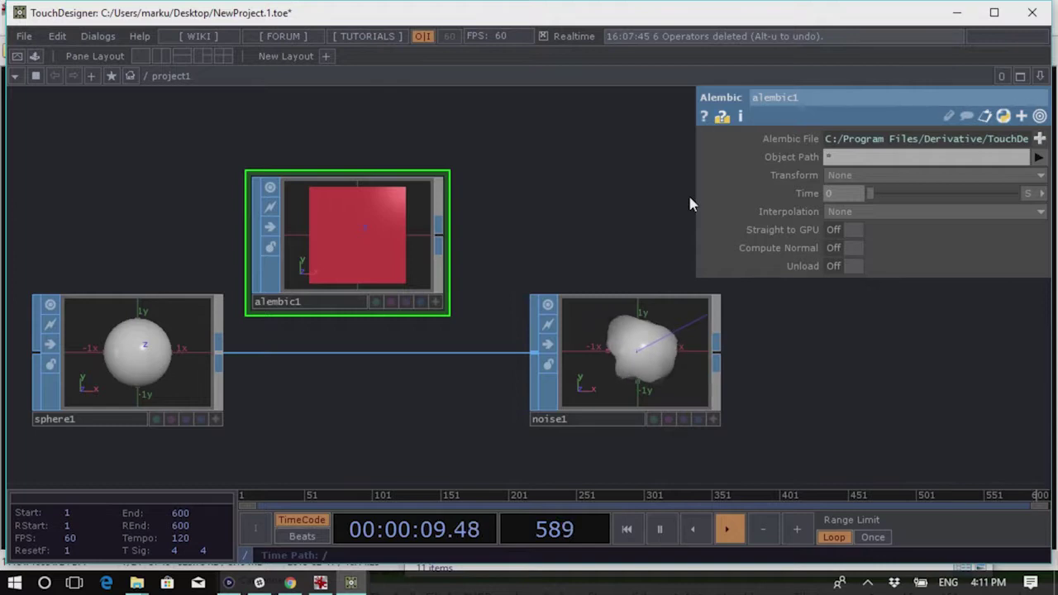
{"action": "left_click_drag", "start_coordinate": [859, 195], "coordinate": [939, 193]}
{"action": "key", "text": "ctrl+z"}
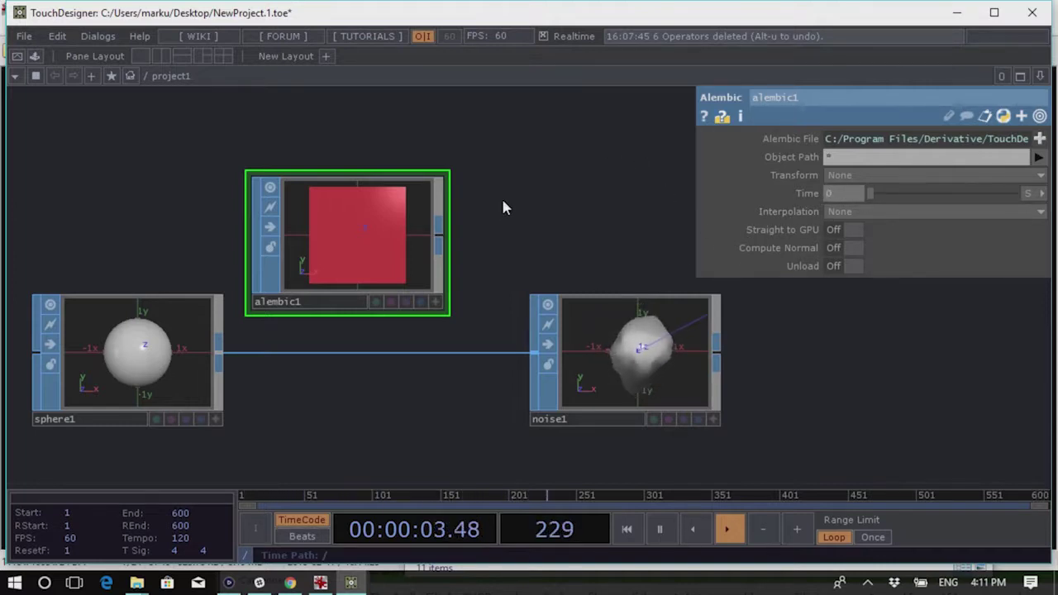
Delete the alembic1 operator from the network
{"action": "scroll", "coordinate": [414, 385], "scroll_direction": "down", "scroll_amount": 2}
{"action": "left_click_drag", "start_coordinate": [402, 308], "coordinate": [419, 223]}
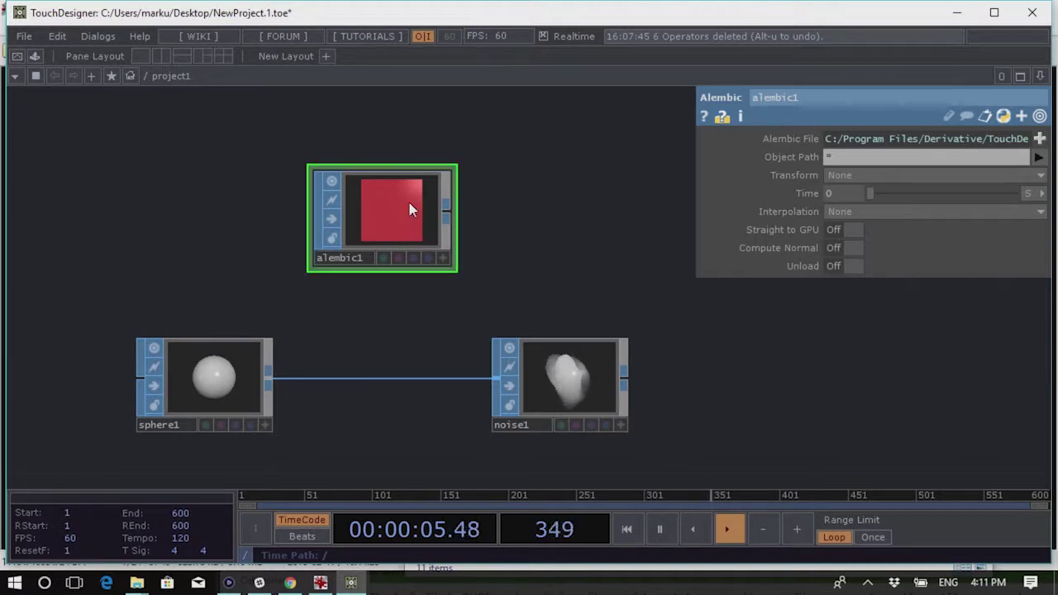
{"action": "right_click", "coordinate": [423, 213]}
{"action": "left_click", "coordinate": [470, 384]}
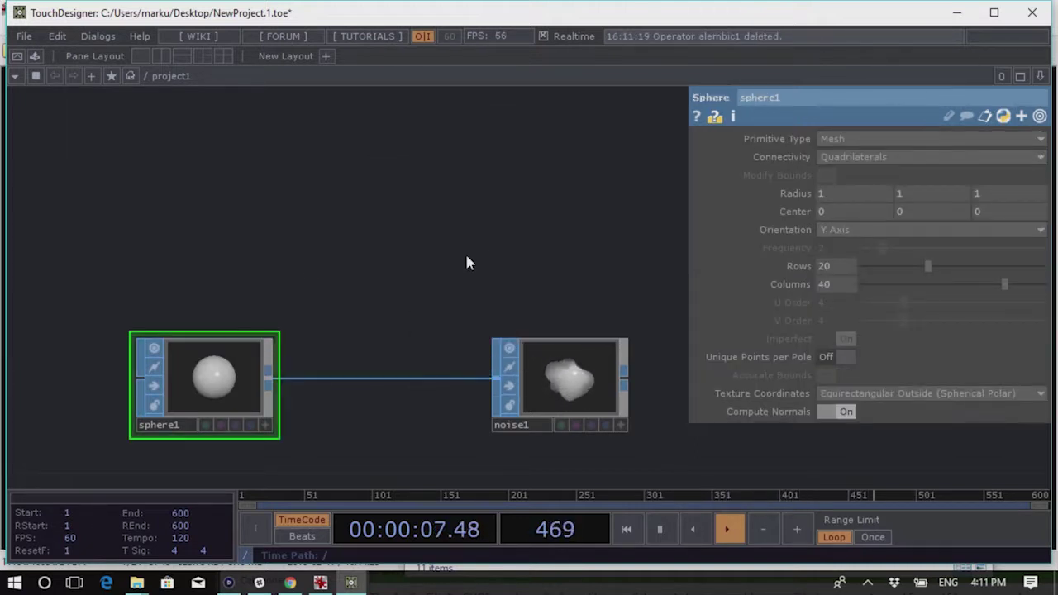
Switch to the Workshop 2018-06 ElectricPerfume folder in File Explorer
{"action": "left_click", "coordinate": [136, 582]}
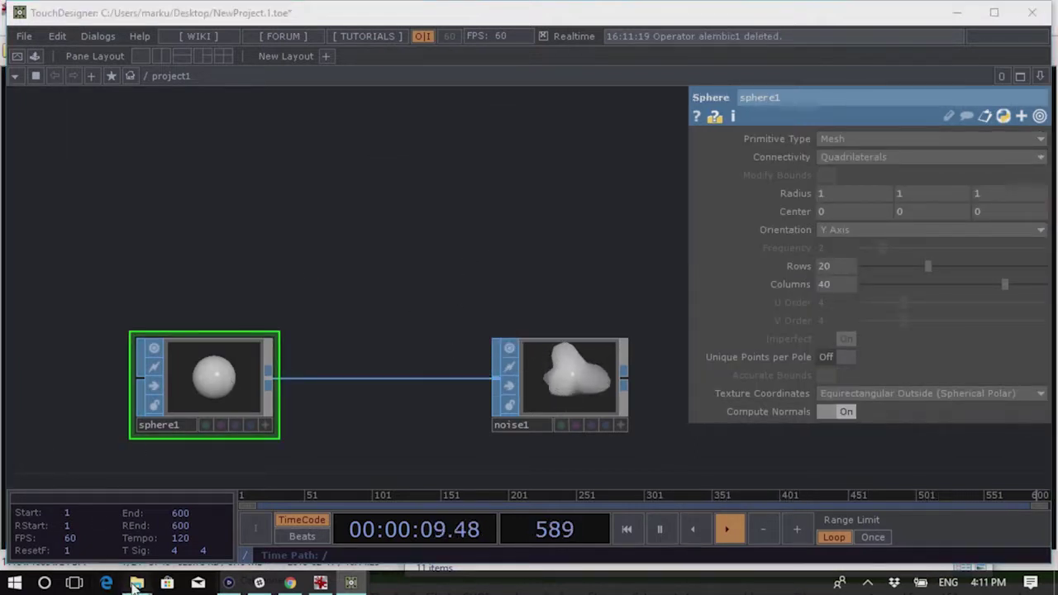
{"action": "mouse_move", "coordinate": [500, 523]}
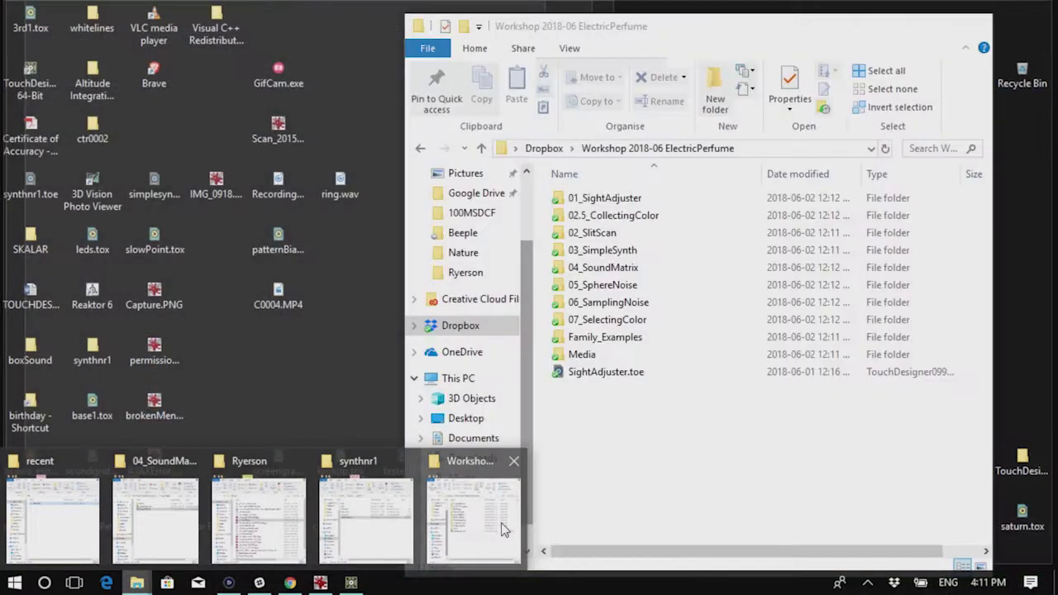
{"action": "left_click", "coordinate": [501, 522]}
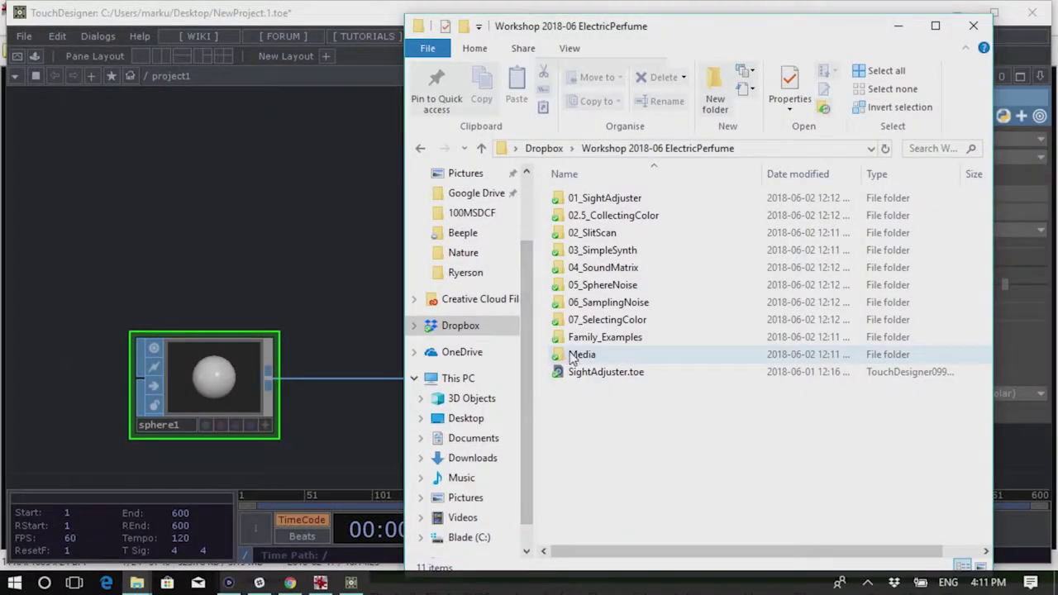
Import 20120506_GIga_Footprints_V7.fbx from the workshop's Media/FBX folder into the project network above sphere1
{"action": "double_click", "coordinate": [572, 357]}
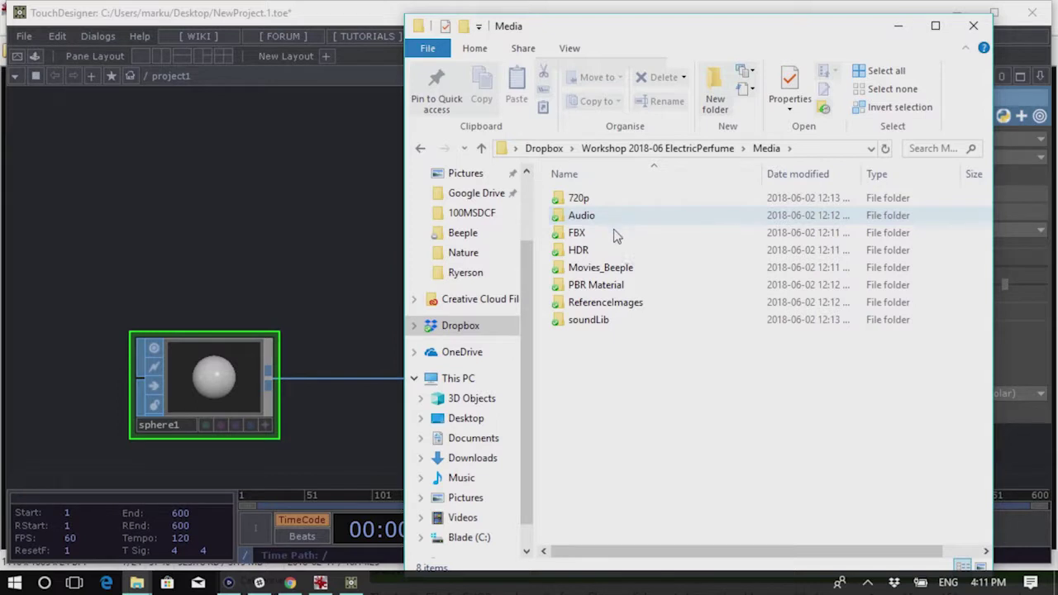
{"action": "double_click", "coordinate": [614, 233]}
{"action": "left_click", "coordinate": [665, 199]}
{"action": "left_click_drag", "start_coordinate": [667, 202], "coordinate": [196, 227]}
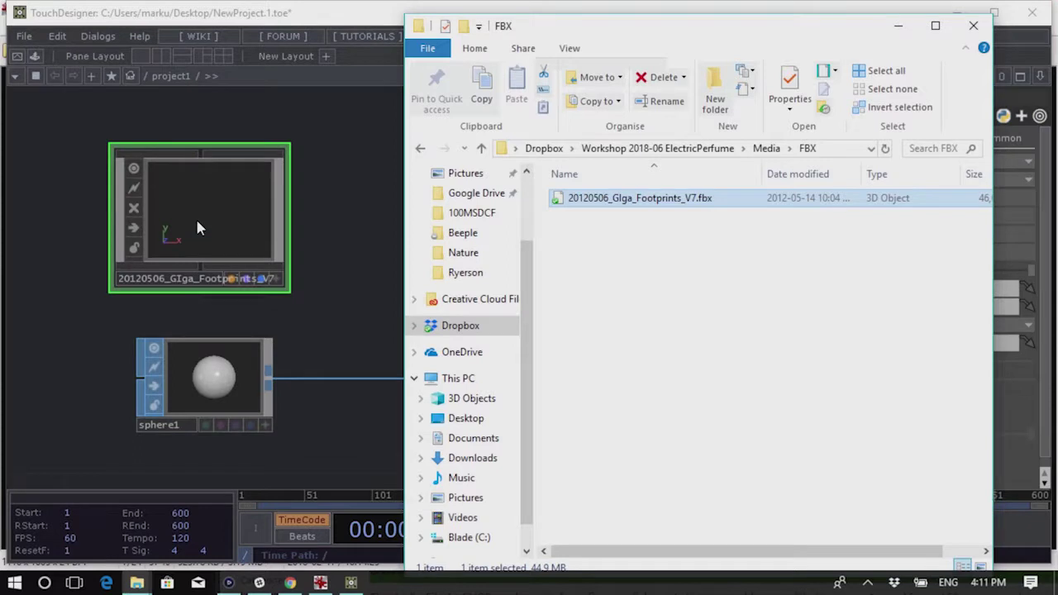
Enter the imported FBX component, examine the Giga_GEO_Body geometry from several angles, and return to project1
{"action": "key", "text": "i"}
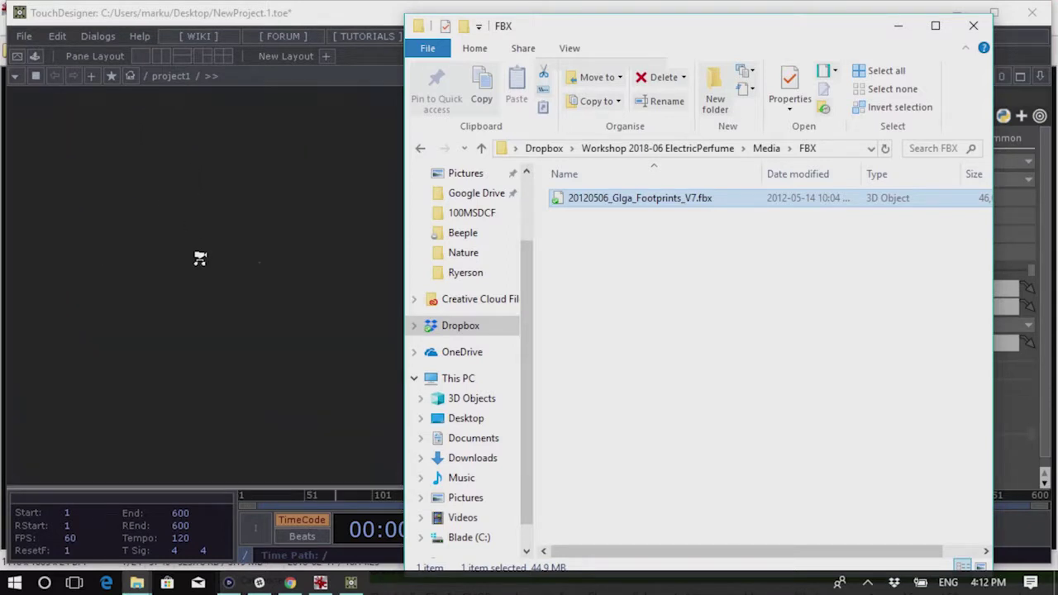
{"action": "left_click", "coordinate": [288, 289]}
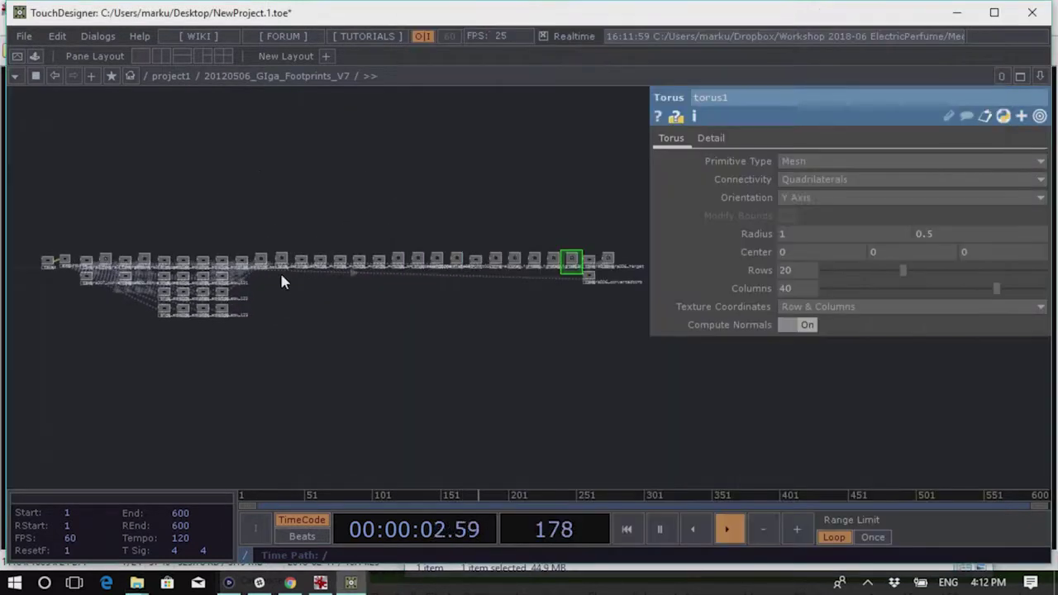
{"action": "scroll", "coordinate": [23, 360], "scroll_direction": "up", "scroll_amount": 5}
{"action": "left_click_drag", "start_coordinate": [211, 321], "coordinate": [331, 321]}
{"action": "scroll", "coordinate": [309, 303], "scroll_direction": "up", "scroll_amount": 6}
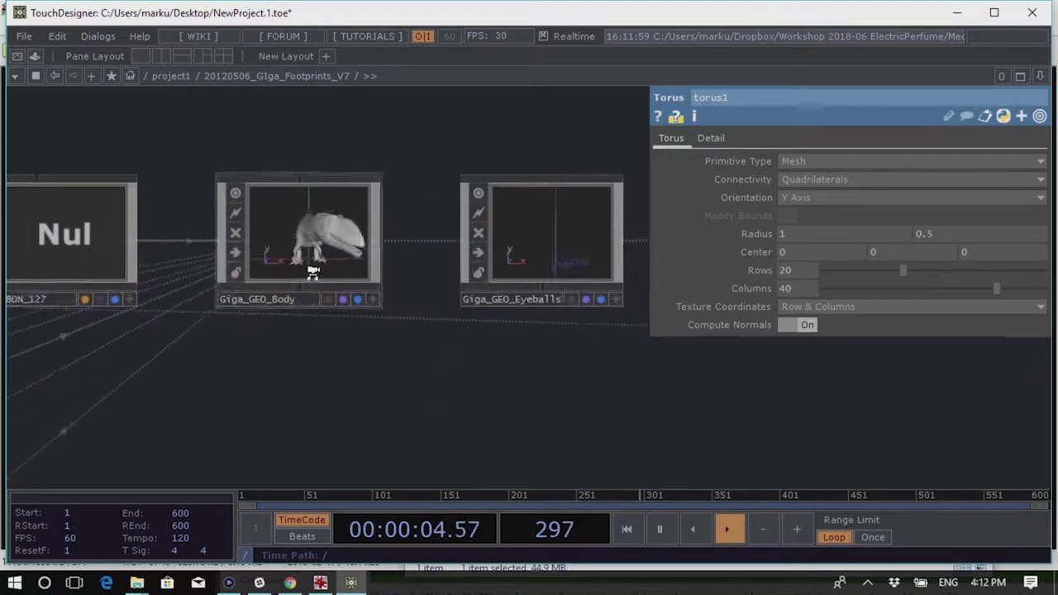
{"action": "left_click", "coordinate": [478, 384]}
{"action": "left_click_drag", "start_coordinate": [439, 338], "coordinate": [203, 242]}
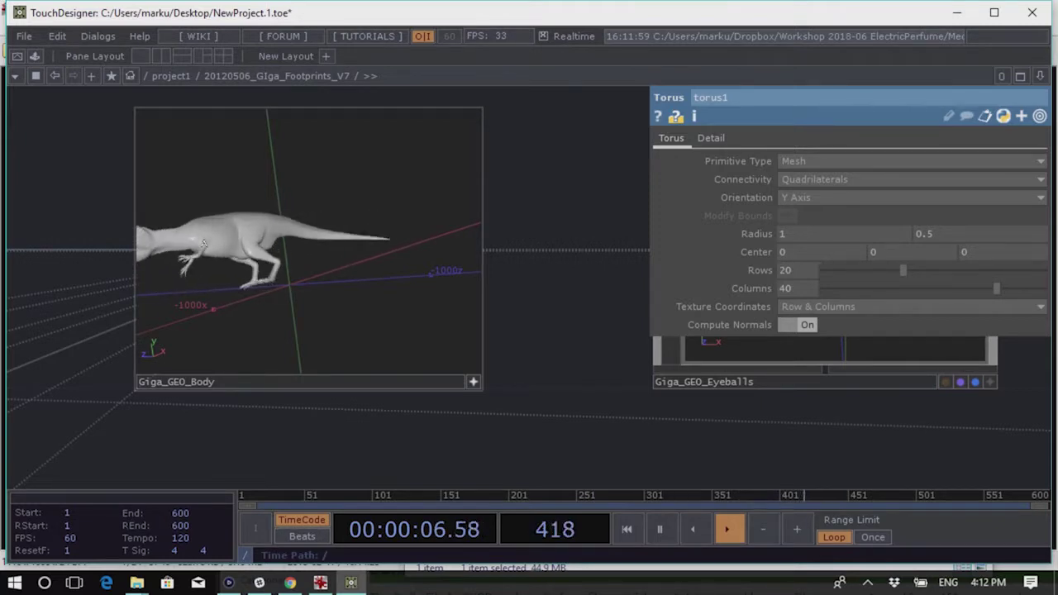
{"action": "left_click_drag", "start_coordinate": [220, 267], "coordinate": [298, 275]}
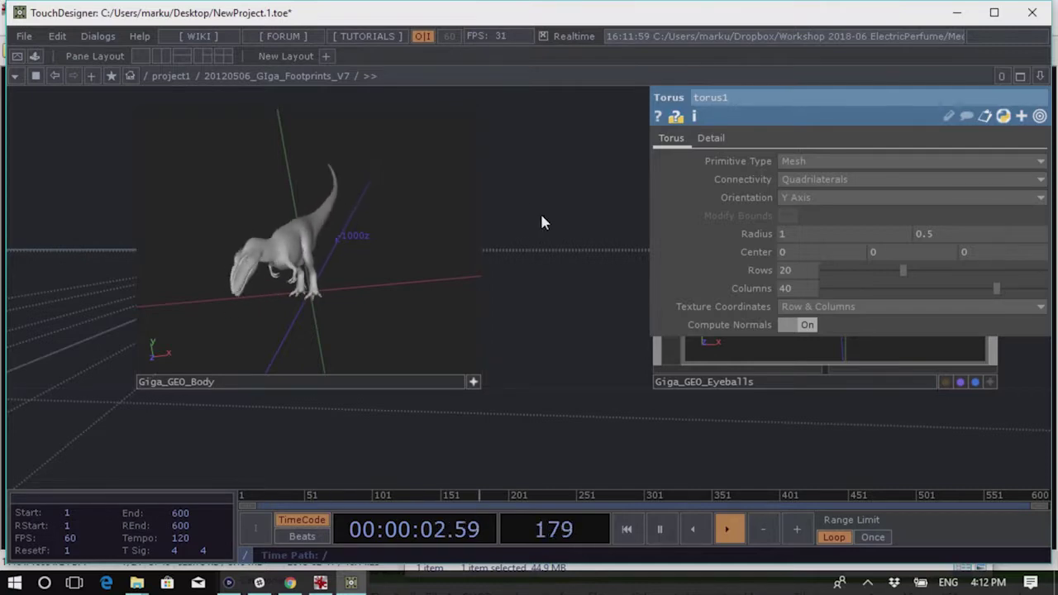
{"action": "scroll", "coordinate": [534, 215], "scroll_direction": "down", "scroll_amount": 6}
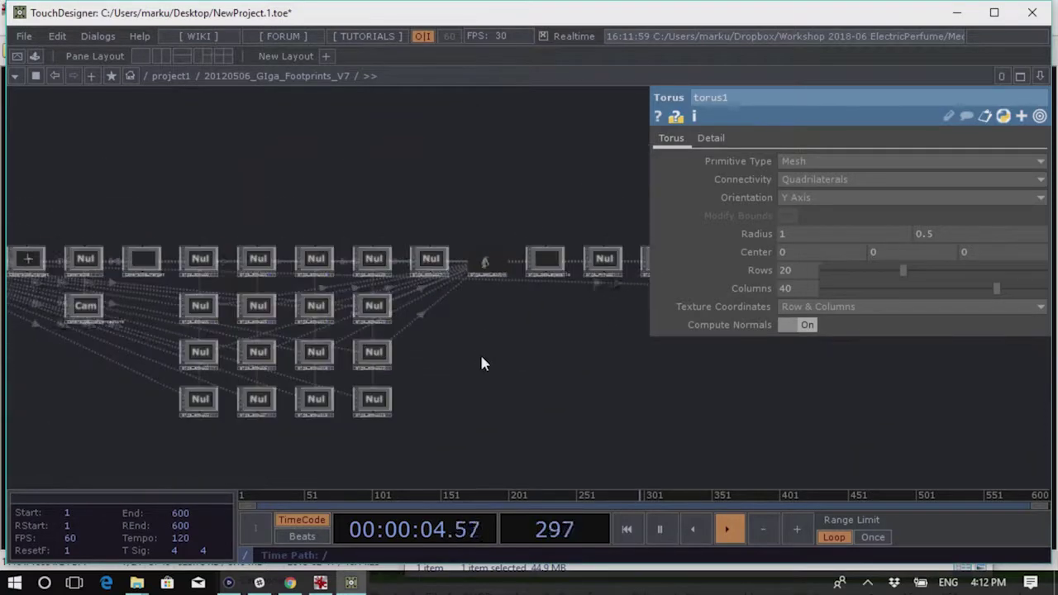
{"action": "key", "text": "p"}
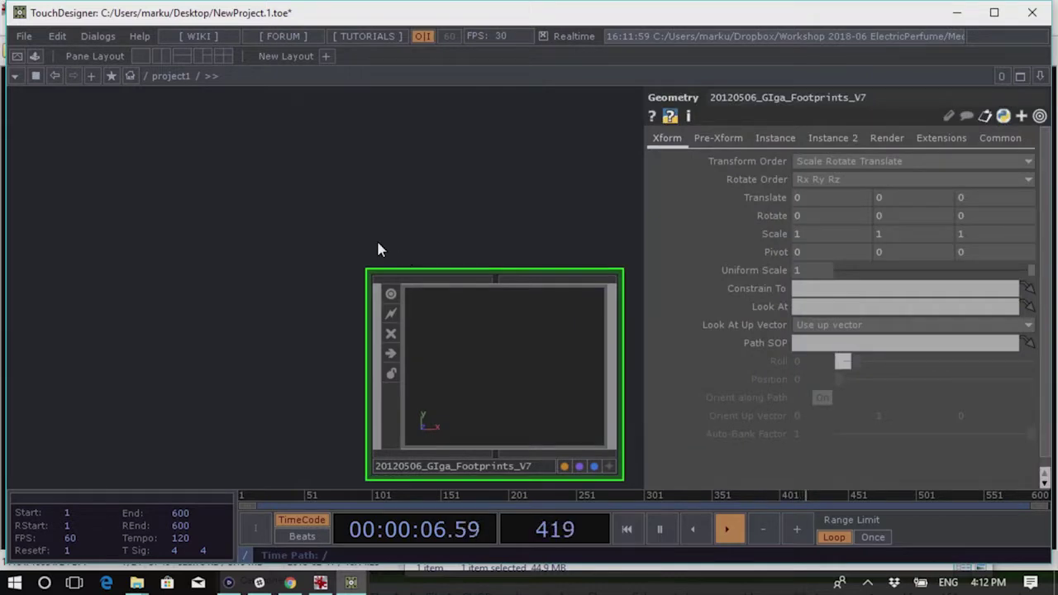
Delete the imported 20120506_GIga_Footprints_V7 component from the project1 network
{"action": "key", "text": "Tab"}
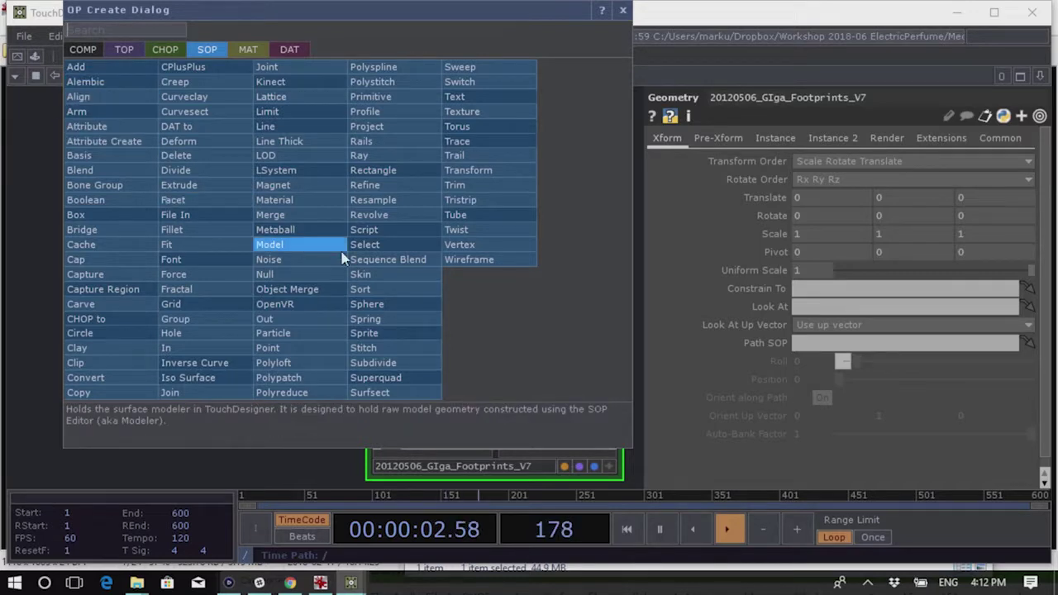
{"action": "left_click", "coordinate": [28, 268]}
{"action": "scroll", "coordinate": [248, 256], "scroll_direction": "down", "scroll_amount": 5}
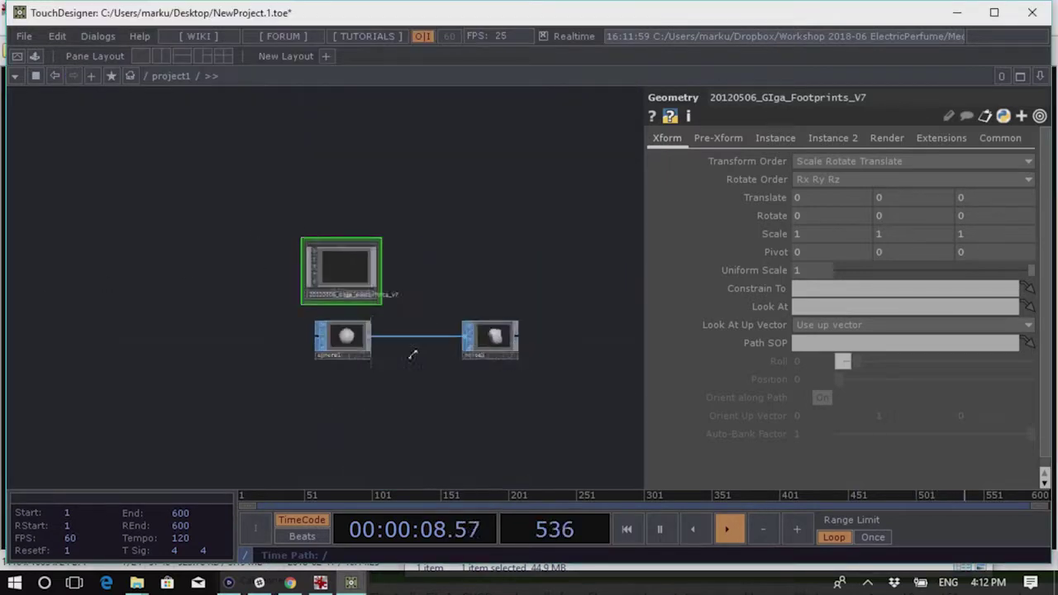
{"action": "right_click", "coordinate": [320, 247]}
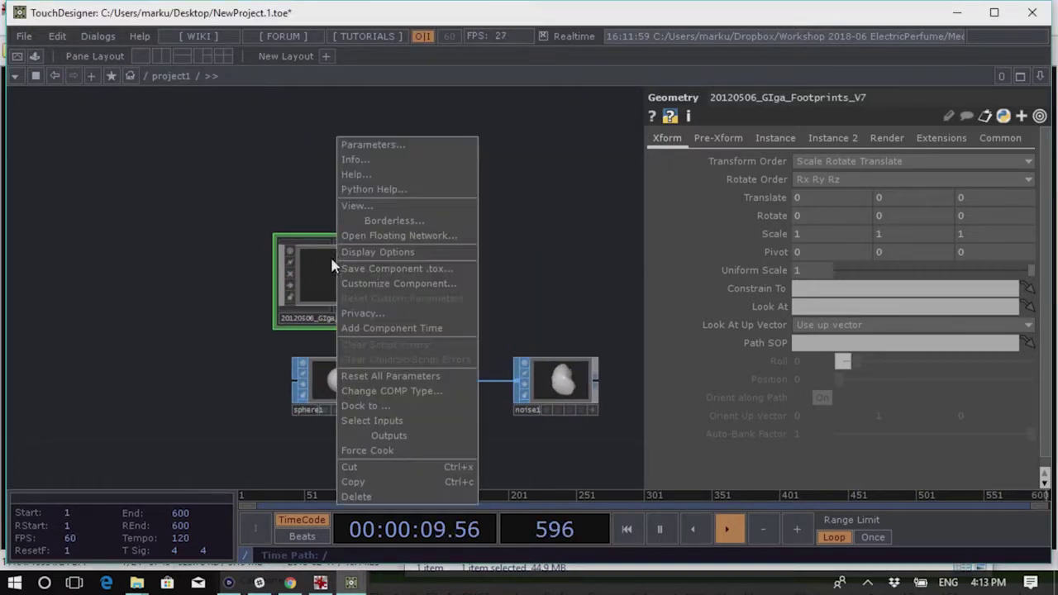
{"action": "left_click", "coordinate": [400, 496]}
Add a Line SOP to the network and place it below sphere1
{"action": "left_click_drag", "start_coordinate": [415, 309], "coordinate": [245, 279]}
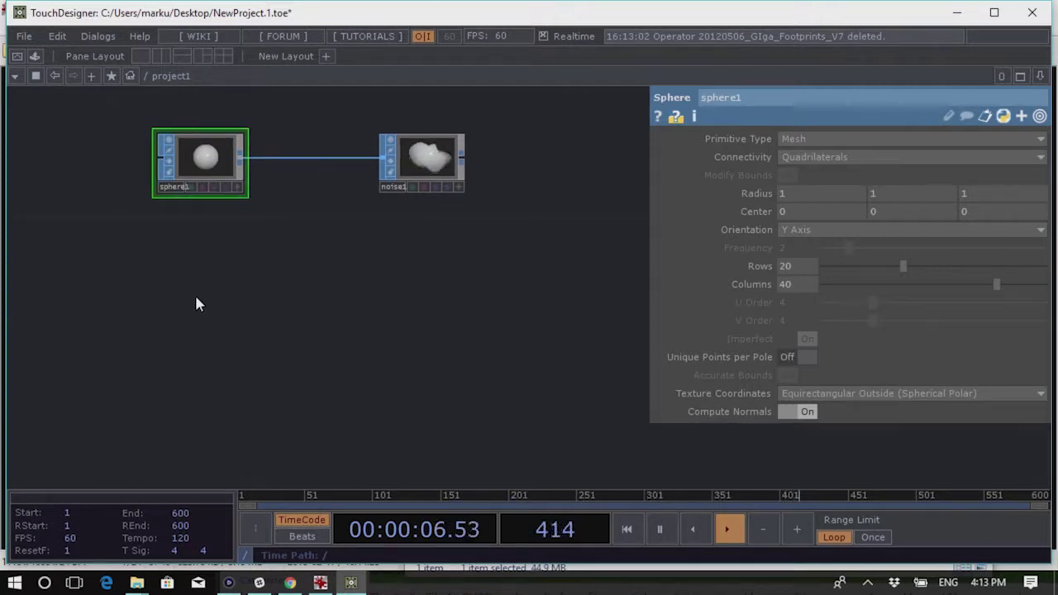
{"action": "key", "text": "Tab"}
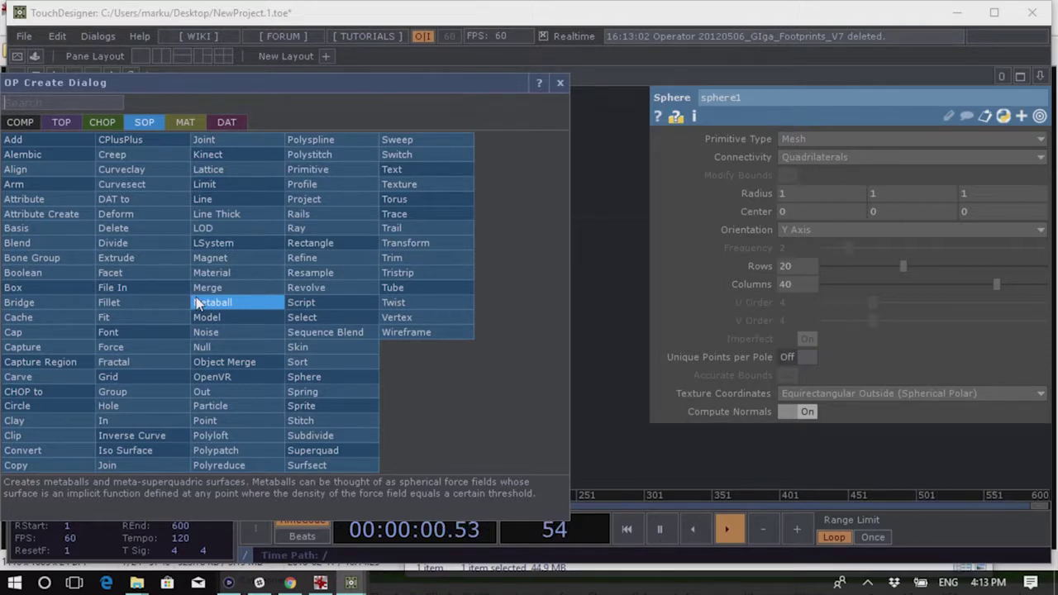
{"action": "type", "text": "line"}
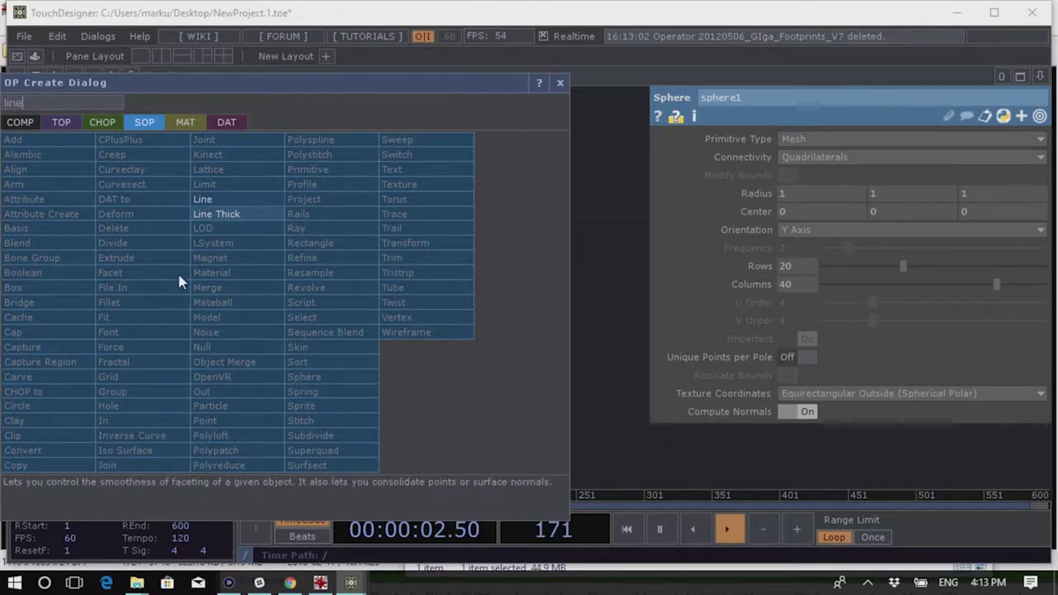
{"action": "left_click", "coordinate": [205, 200]}
{"action": "left_click", "coordinate": [206, 281]}
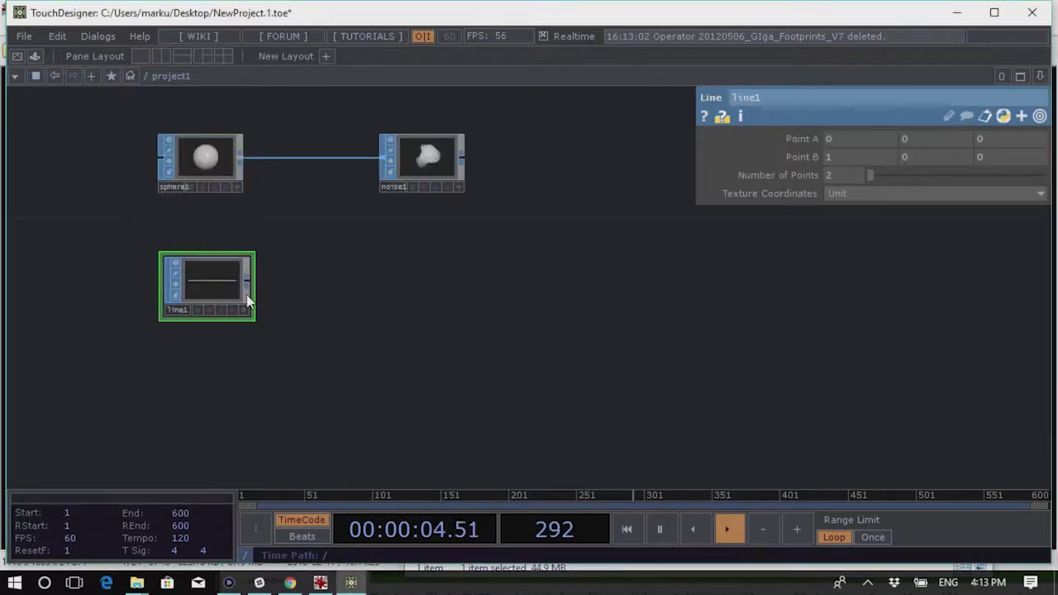
{"action": "left_click_drag", "start_coordinate": [227, 280], "coordinate": [217, 258]}
Append a Copy SOP to line1 and set its Number of Copies to 100
{"action": "scroll", "coordinate": [314, 285], "scroll_direction": "up", "scroll_amount": 5}
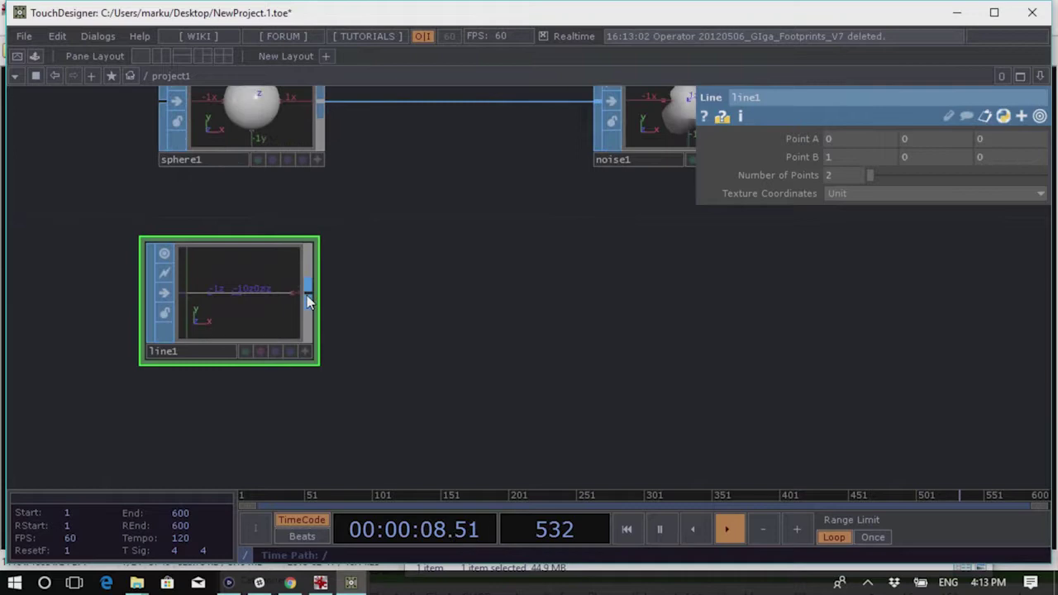
{"action": "right_click", "coordinate": [307, 294]}
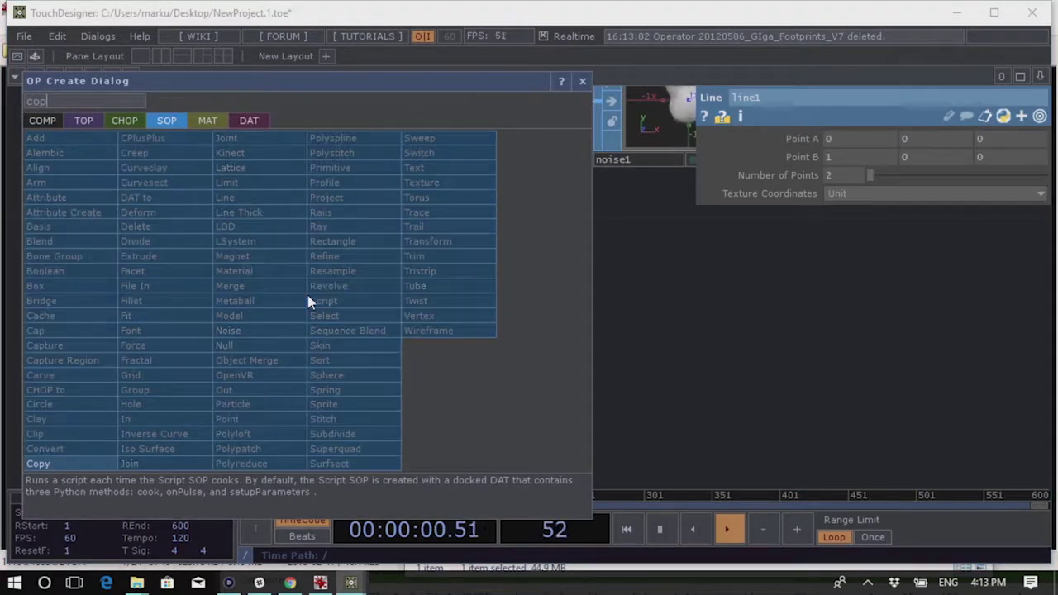
{"action": "left_click", "coordinate": [48, 462]}
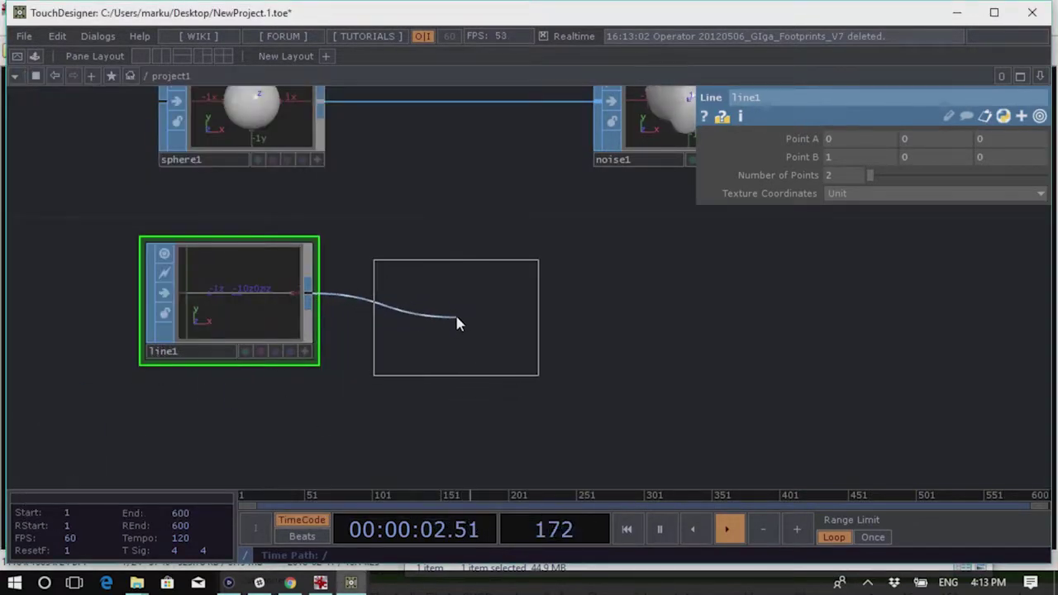
{"action": "left_click", "coordinate": [469, 304]}
{"action": "left_click", "coordinate": [858, 197]}
{"action": "type", "text": "100"}
{"action": "key", "text": "Return"}
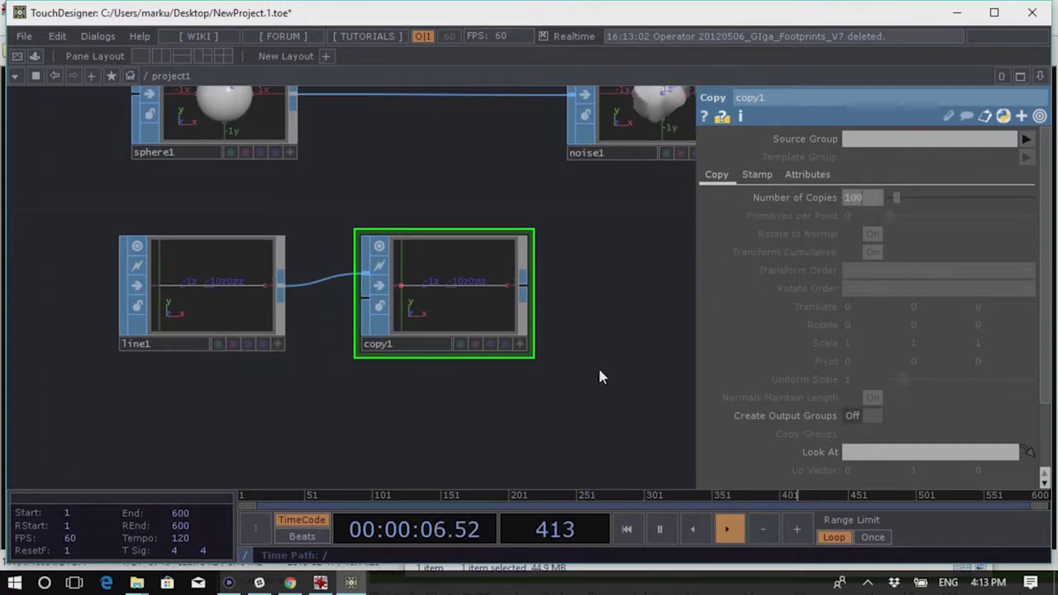
Set copy1's cumulative transform to a Y Translate of 0.003 and a Y Rotate of 1
{"action": "scroll", "coordinate": [487, 290], "scroll_direction": "up", "scroll_amount": 2}
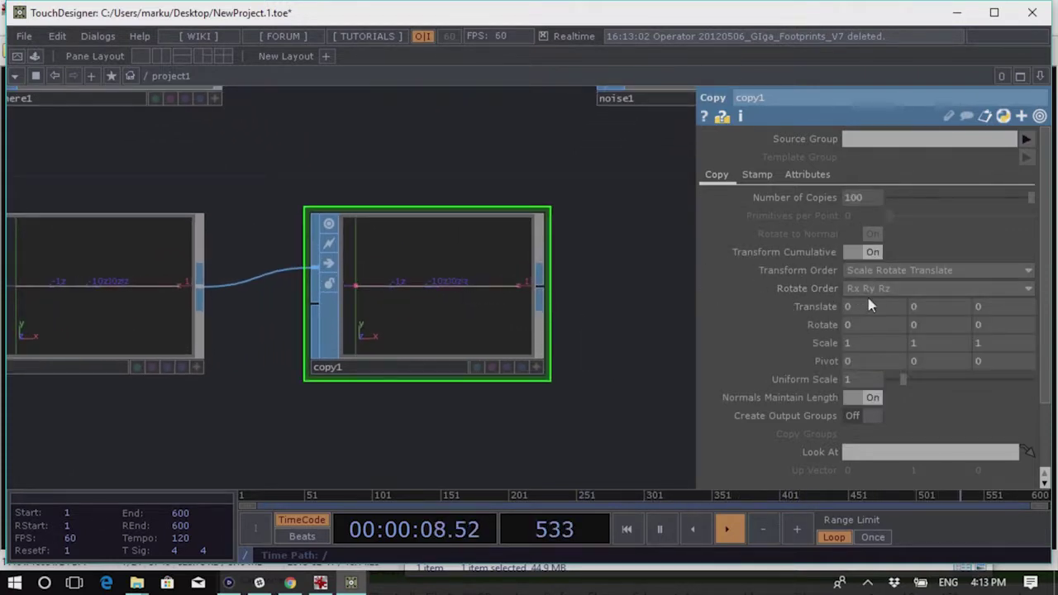
{"action": "middle_click_drag", "start_coordinate": [913, 306], "coordinate": [946, 288]}
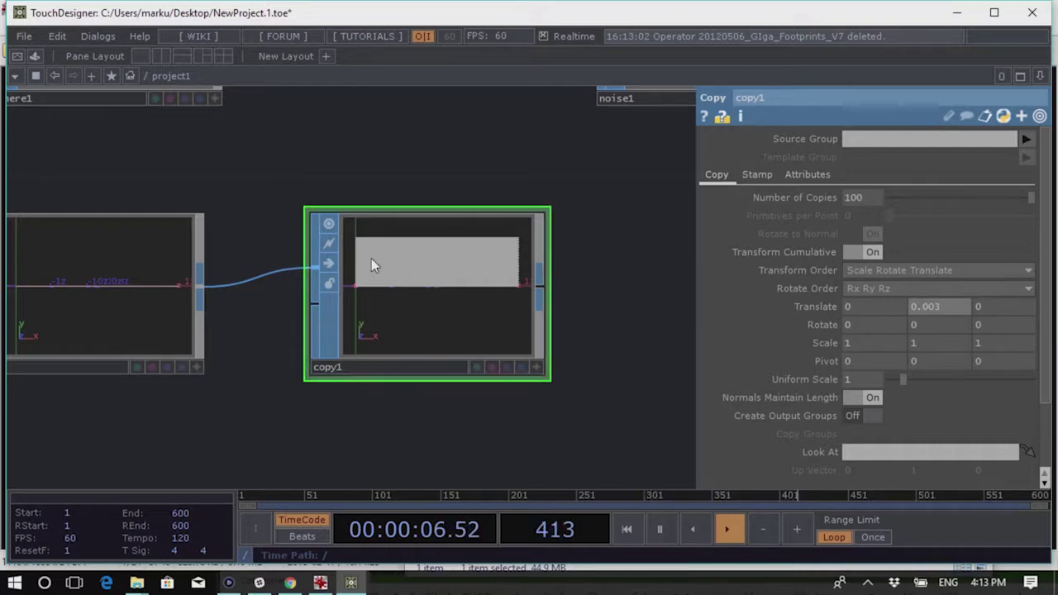
{"action": "scroll", "coordinate": [458, 252], "scroll_direction": "up", "scroll_amount": 3}
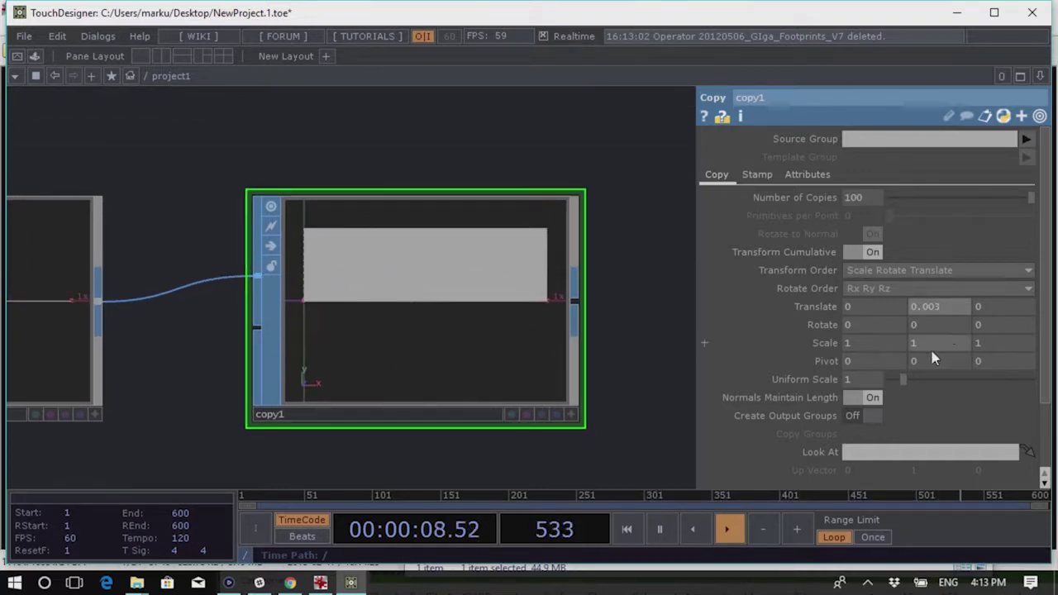
{"action": "middle_click", "coordinate": [877, 330]}
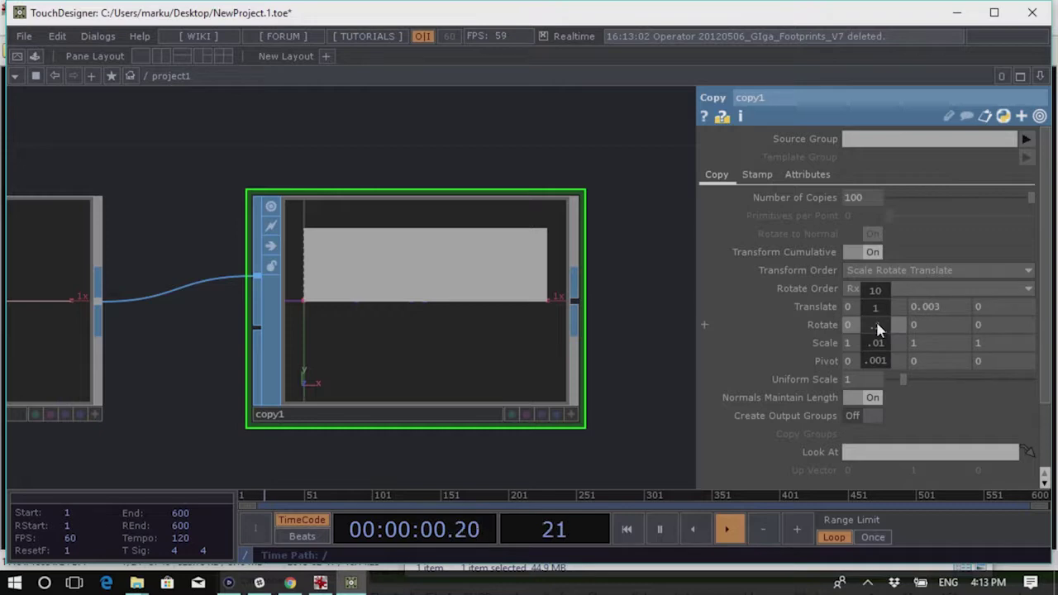
{"action": "middle_click", "coordinate": [923, 328]}
{"action": "middle_click_drag", "start_coordinate": [923, 327], "coordinate": [941, 326]}
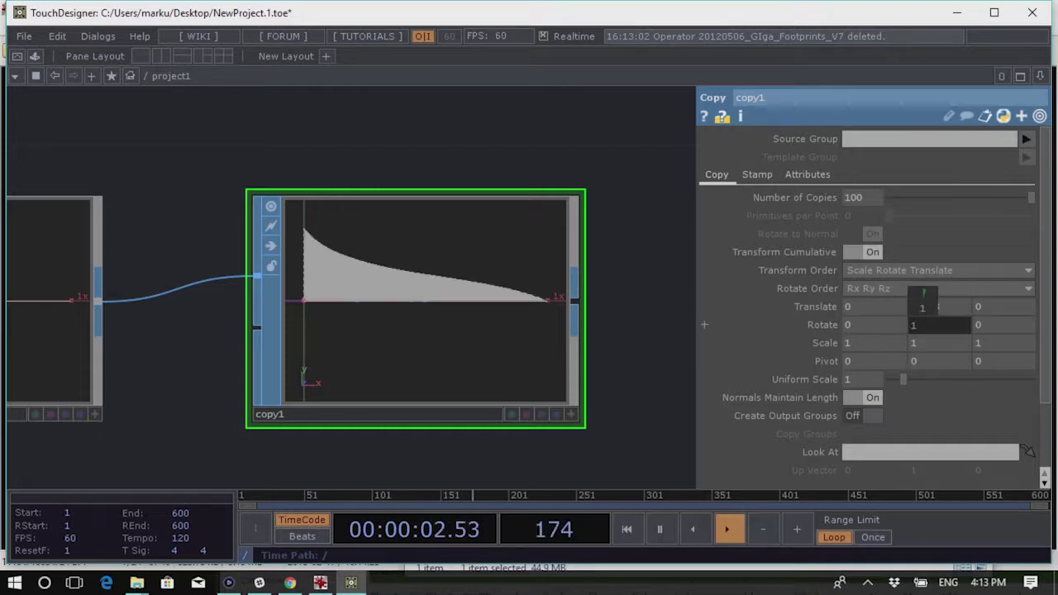
Activate the copy1 viewer and examine the fanned line copies from several angles
{"action": "left_click", "coordinate": [570, 414]}
{"action": "left_click_drag", "start_coordinate": [468, 250], "coordinate": [422, 324]}
{"action": "mouse_move", "coordinate": [410, 337]}
{"action": "left_mouse_down"}
{"action": "mouse_move", "coordinate": [526, 314]}
{"action": "mouse_move", "coordinate": [421, 334]}
{"action": "left_mouse_up"}
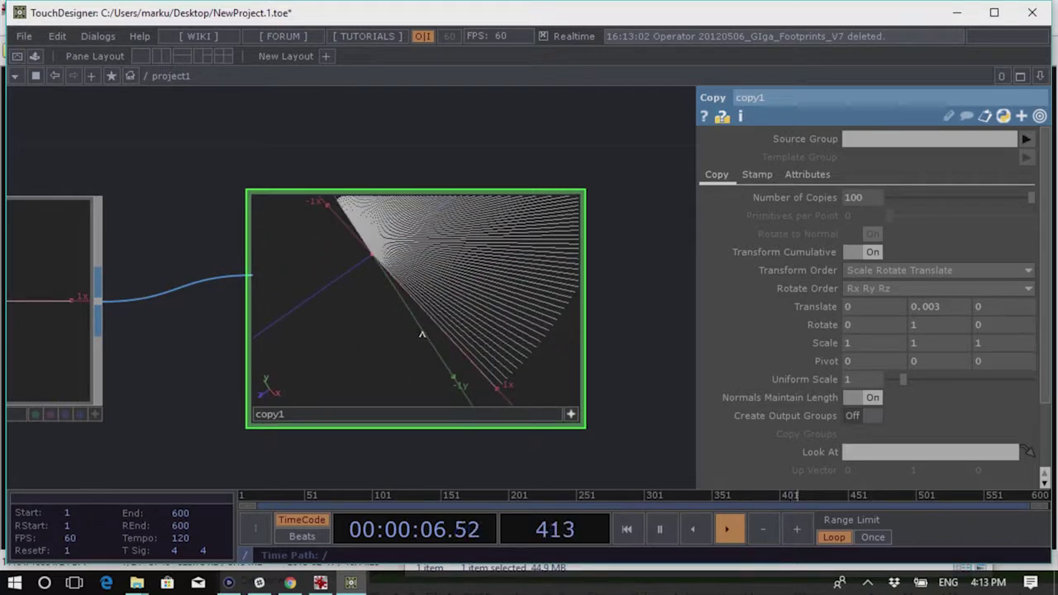
{"action": "left_click_drag", "start_coordinate": [401, 298], "coordinate": [463, 256]}
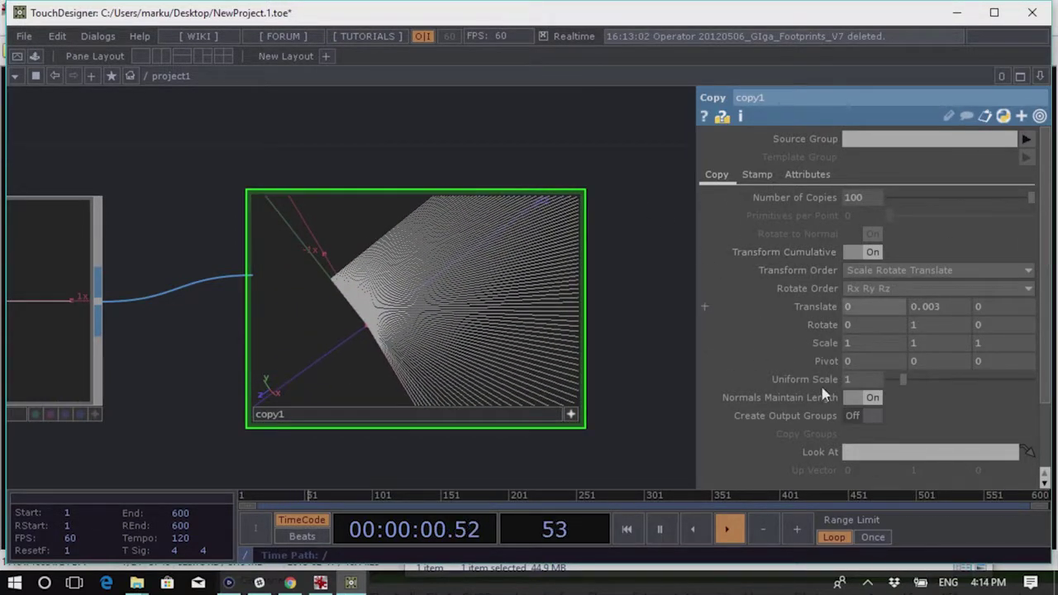
Try out different X and Y Scale values on copy1, ending with 1 in X and 0.82 in Y
{"action": "middle_click_drag", "start_coordinate": [924, 341], "coordinate": [938, 361]}
{"action": "left_click_drag", "start_coordinate": [519, 336], "coordinate": [405, 324]}
{"action": "middle_click_drag", "start_coordinate": [925, 342], "coordinate": [926, 316]}
{"action": "middle_click_drag", "start_coordinate": [858, 349], "coordinate": [876, 361]}
{"action": "left_click_drag", "start_coordinate": [459, 396], "coordinate": [496, 347]}
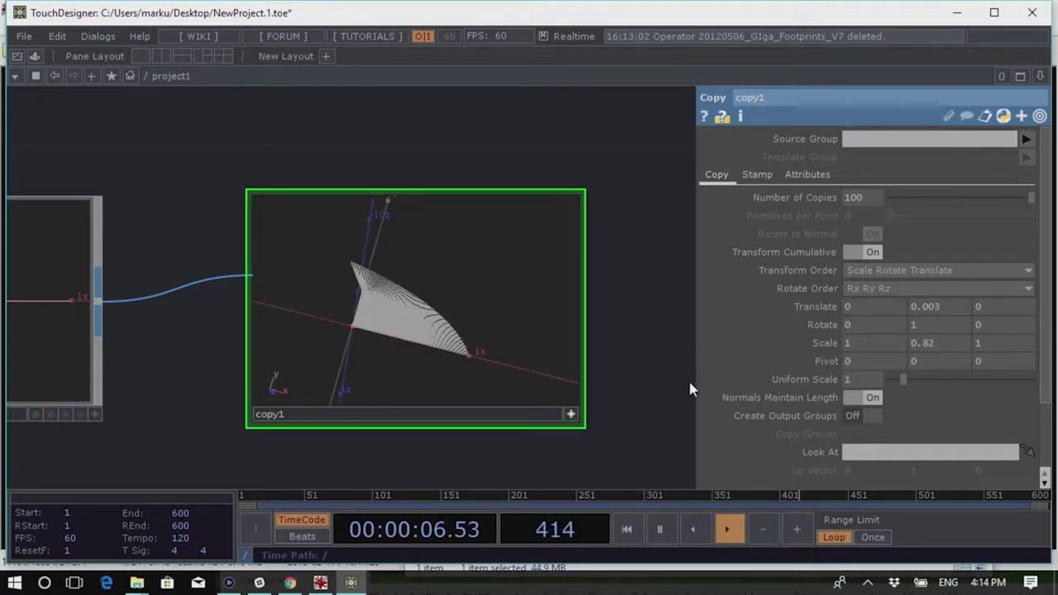
Open the Copy SOP's online documentation in the browser, read the Creating Stamped Geometry example, and return to TouchDesigner
{"action": "scroll", "coordinate": [578, 277], "scroll_direction": "down", "scroll_amount": 3}
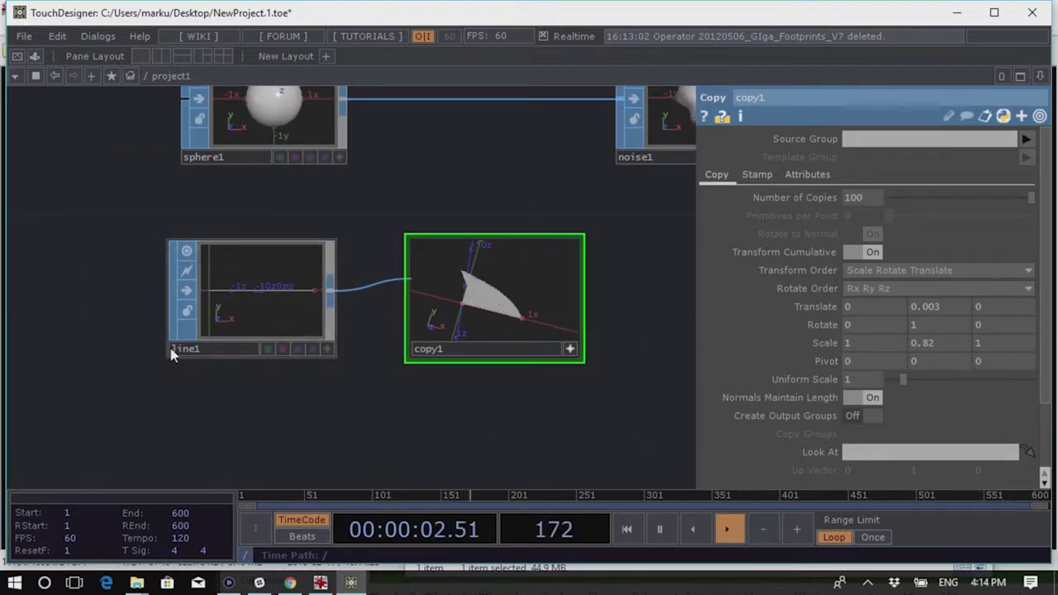
{"action": "left_click_drag", "start_coordinate": [256, 412], "coordinate": [372, 407]}
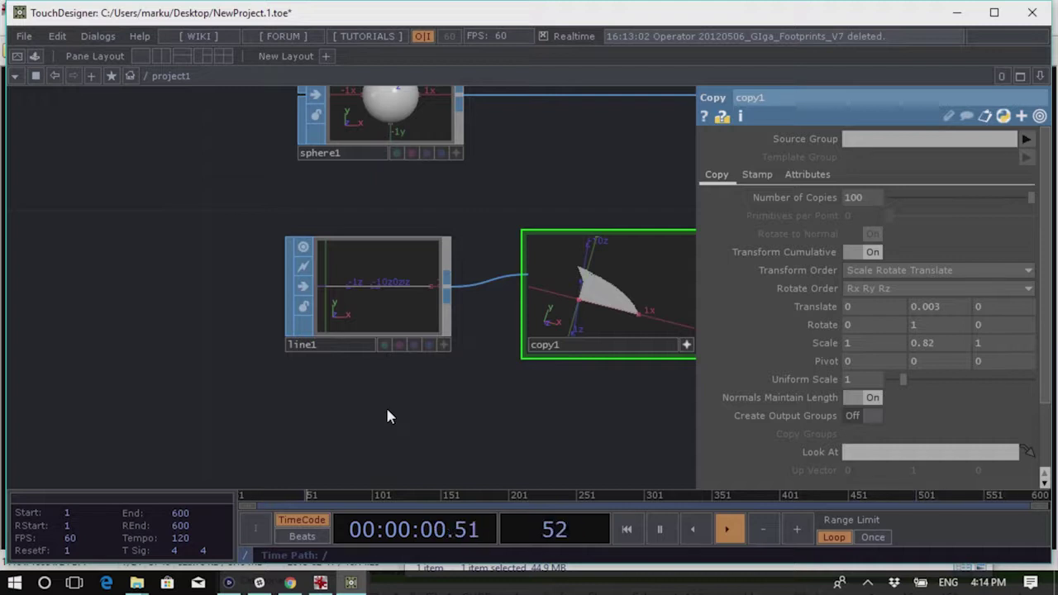
{"action": "left_click_drag", "start_coordinate": [527, 395], "coordinate": [480, 387]}
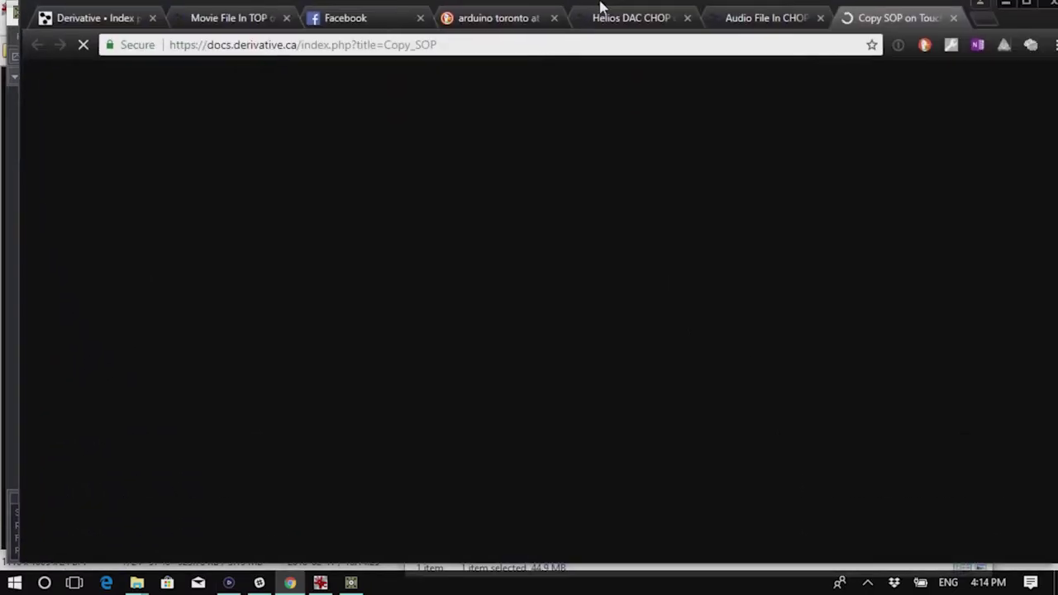
{"action": "scroll", "coordinate": [628, 371], "scroll_direction": "down", "scroll_amount": 20}
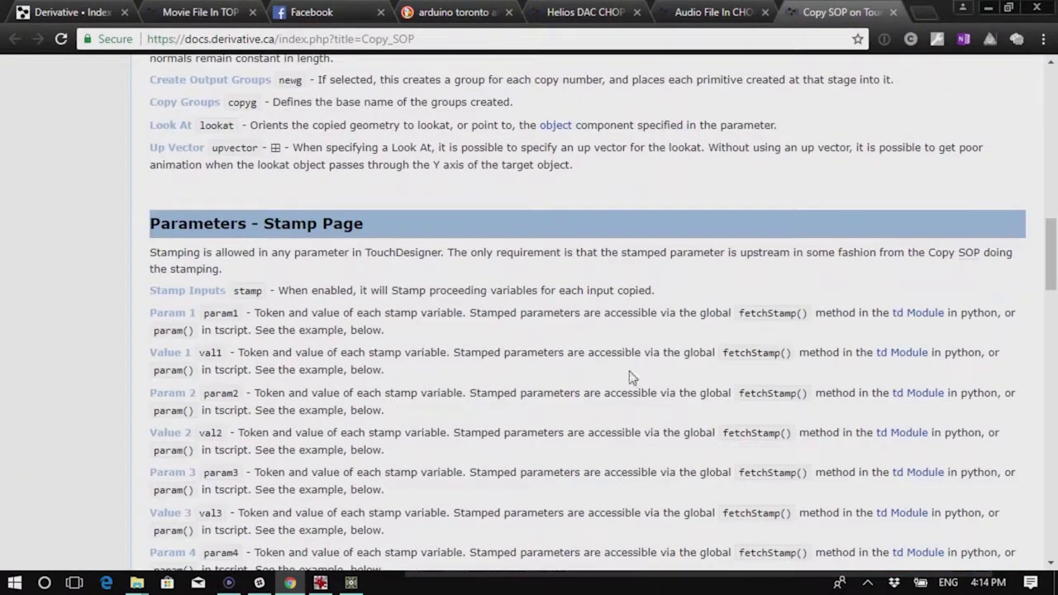
{"action": "scroll", "coordinate": [629, 370], "scroll_direction": "down", "scroll_amount": 15}
{"action": "scroll", "coordinate": [628, 377], "scroll_direction": "up", "scroll_amount": 6}
{"action": "scroll", "coordinate": [628, 377], "scroll_direction": "down", "scroll_amount": 2}
{"action": "scroll", "coordinate": [653, 394], "scroll_direction": "up", "scroll_amount": 1}
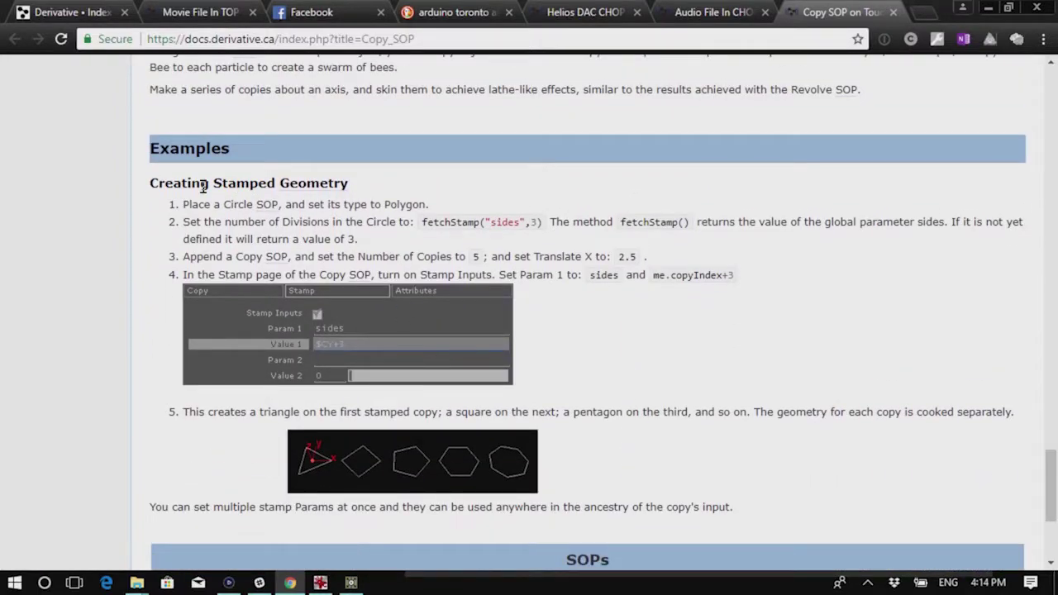
{"action": "left_click_drag", "start_coordinate": [140, 188], "coordinate": [767, 516]}
{"action": "left_click", "coordinate": [783, 512]}
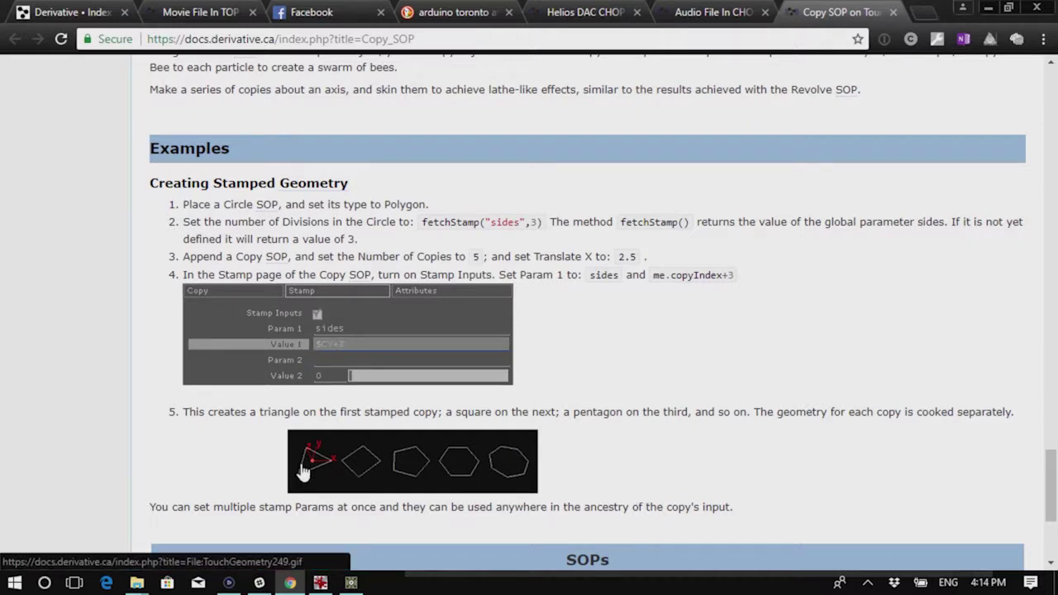
{"action": "left_click", "coordinate": [989, 7]}
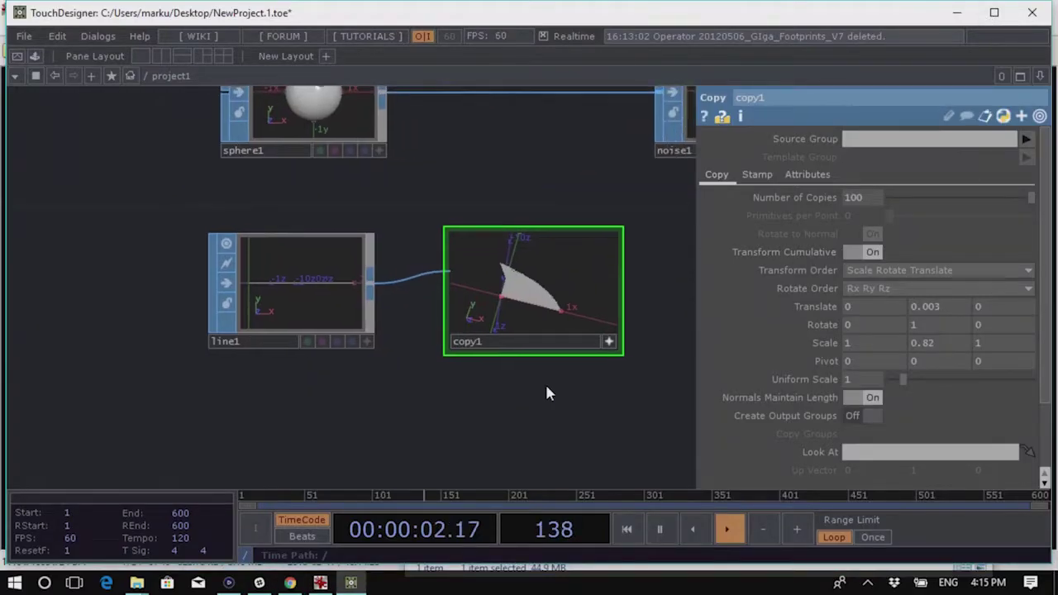
Show copy1's Stamp parameters, switch to the browser and open the Generative Design page of the Derivative documentation
{"action": "left_click", "coordinate": [756, 174]}
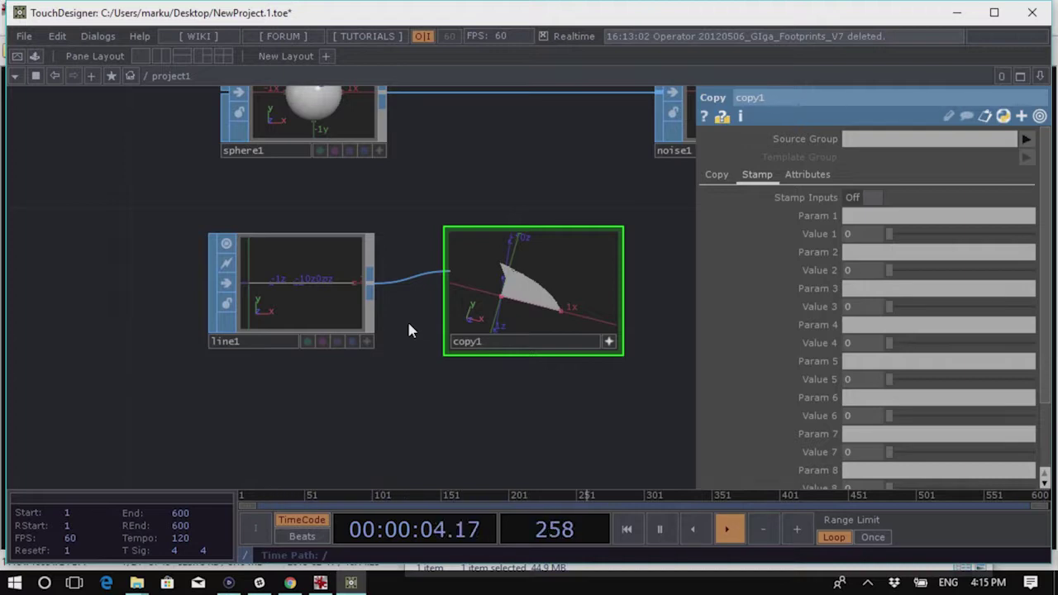
{"action": "left_click", "coordinate": [290, 582]}
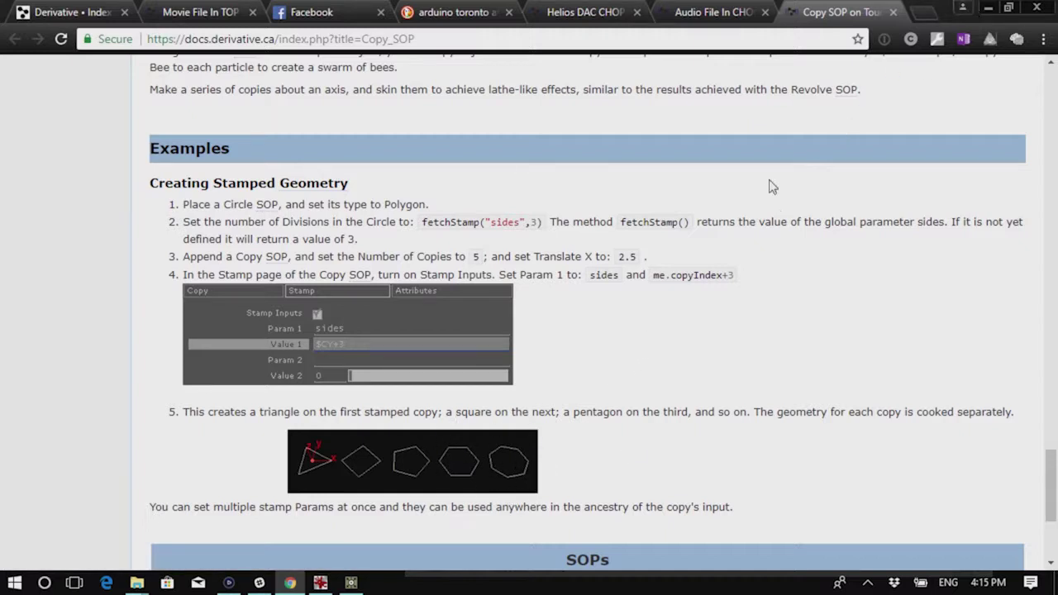
{"action": "scroll", "coordinate": [619, 217], "scroll_direction": "up", "scroll_amount": 20}
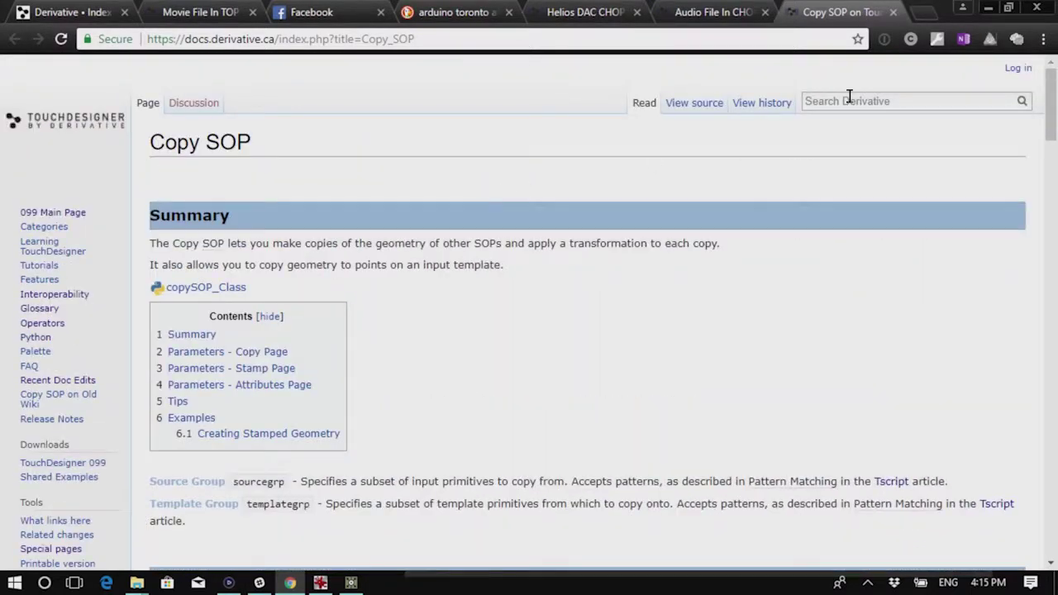
{"action": "type", "text": "gener"}
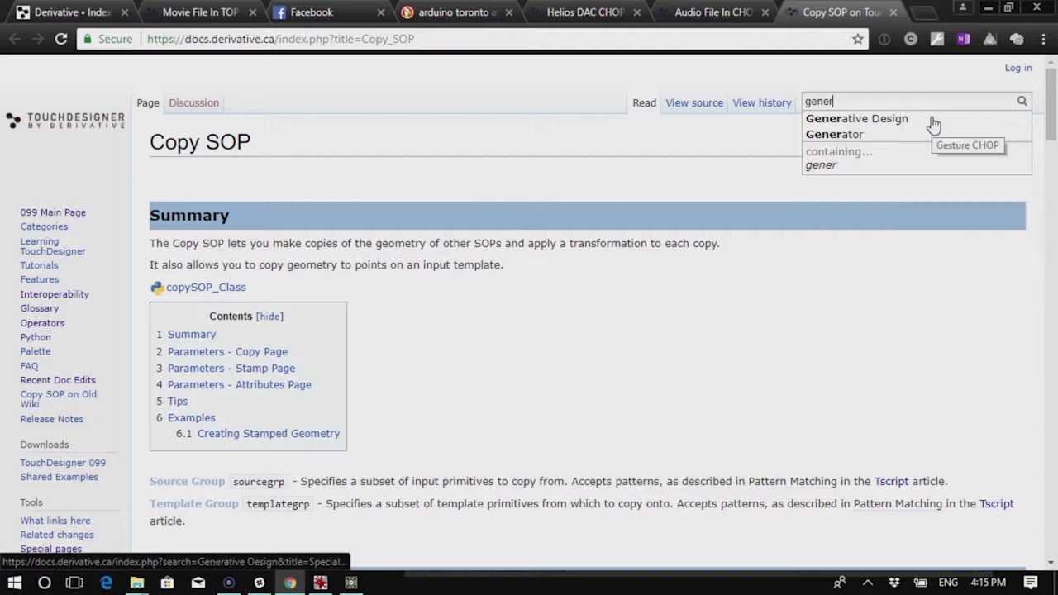
{"action": "left_click", "coordinate": [933, 122]}
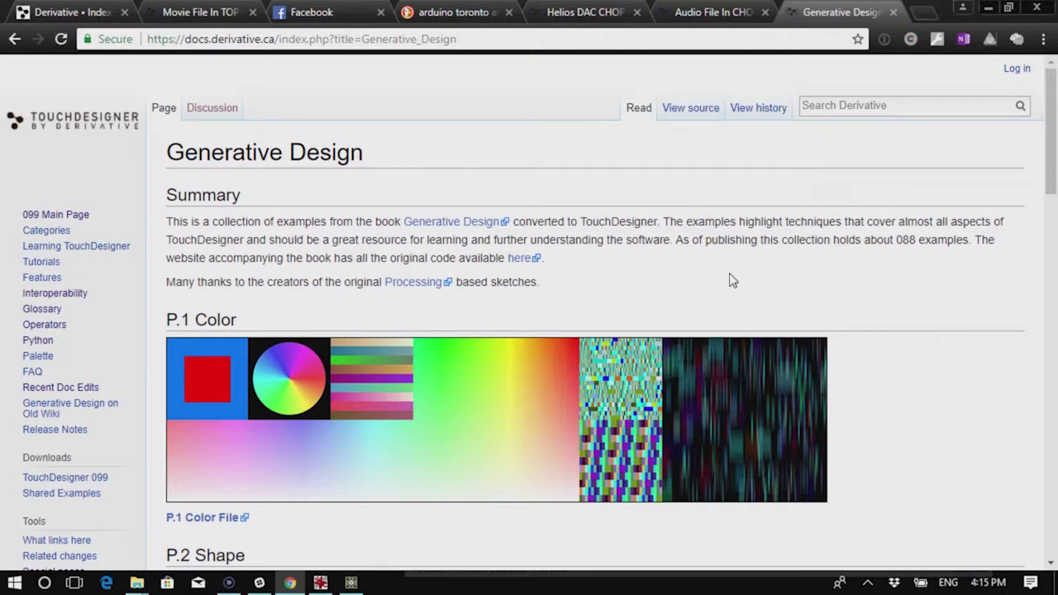
Look through the Generative Design example collections from P.1 Color to M.3 Formulated Bodies, and return to TouchDesigner
{"action": "scroll", "coordinate": [857, 245], "scroll_direction": "down", "scroll_amount": 2}
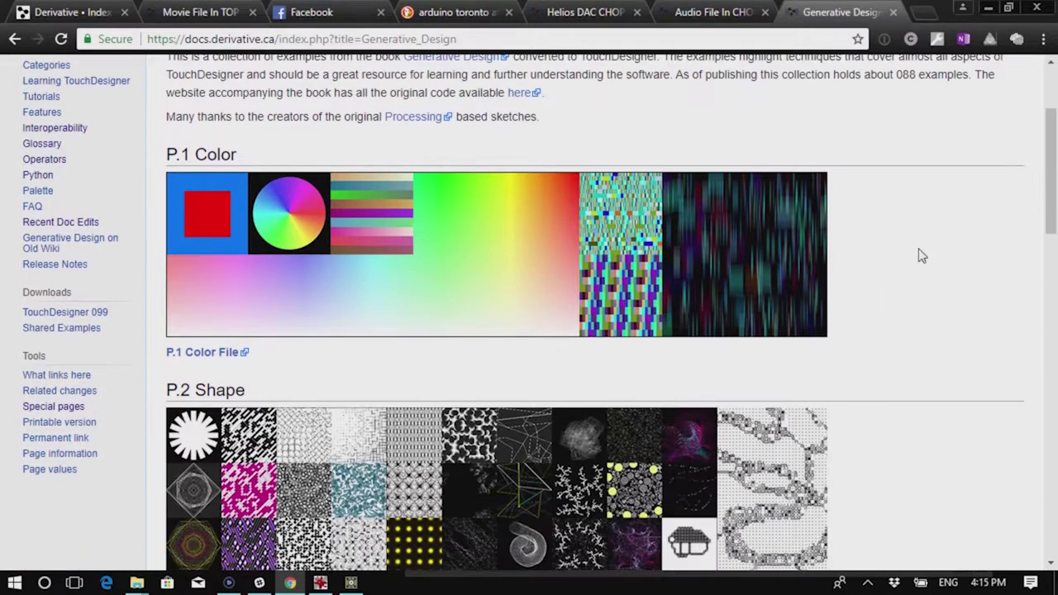
{"action": "scroll", "coordinate": [919, 254], "scroll_direction": "down", "scroll_amount": 2}
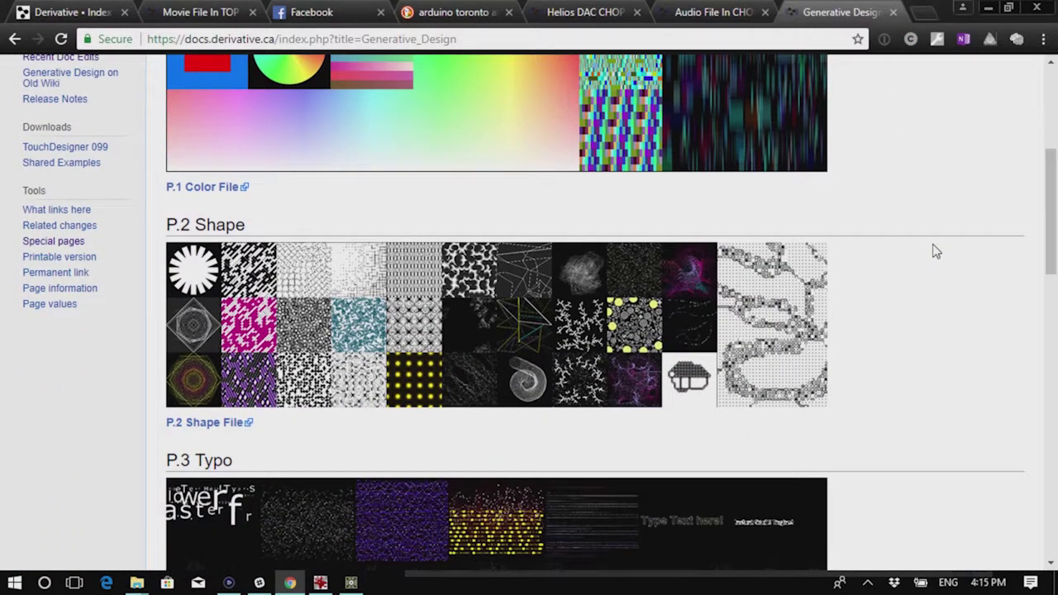
{"action": "scroll", "coordinate": [930, 273], "scroll_direction": "down", "scroll_amount": 5}
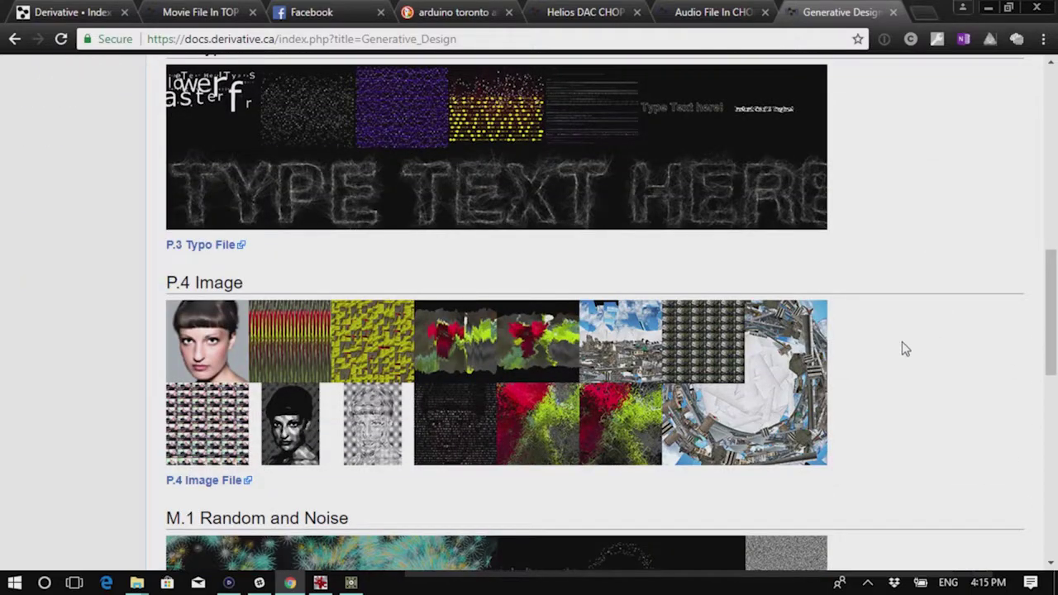
{"action": "scroll", "coordinate": [760, 419], "scroll_direction": "down", "scroll_amount": 5}
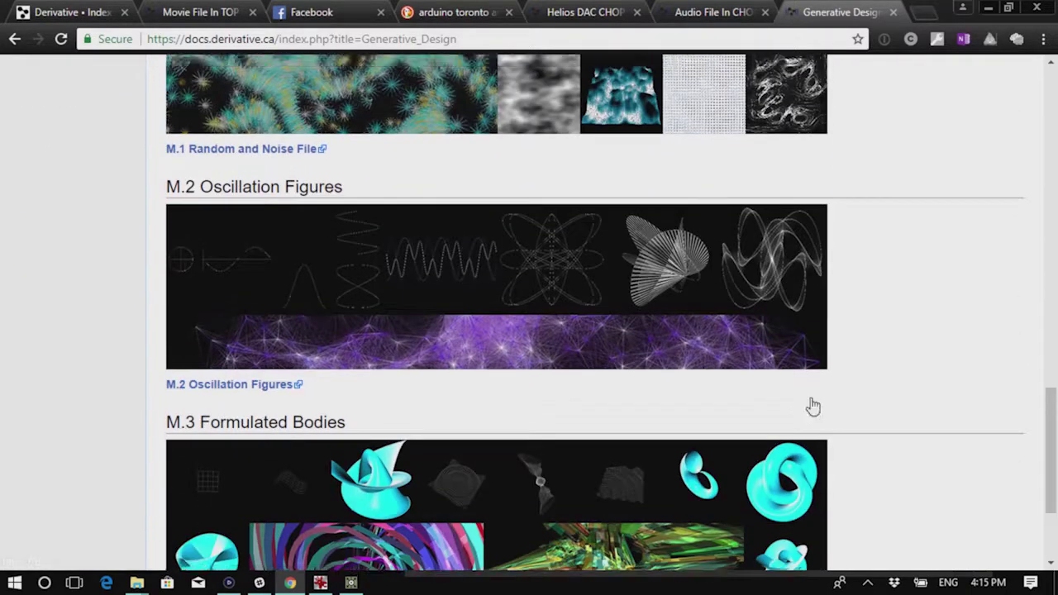
{"action": "scroll", "coordinate": [806, 396], "scroll_direction": "up", "scroll_amount": 20}
{"action": "left_click_drag", "start_coordinate": [164, 152], "coordinate": [415, 148]}
{"action": "scroll", "coordinate": [893, 347], "scroll_direction": "down", "scroll_amount": 2}
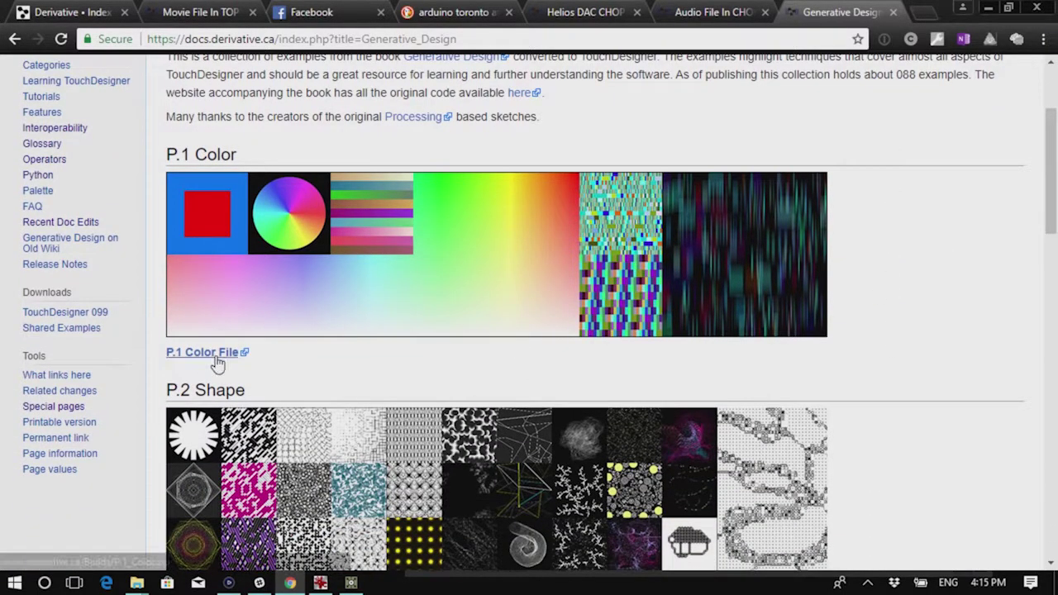
{"action": "scroll", "coordinate": [654, 378], "scroll_direction": "down", "scroll_amount": 5}
{"action": "scroll", "coordinate": [361, 287], "scroll_direction": "up", "scroll_amount": 2}
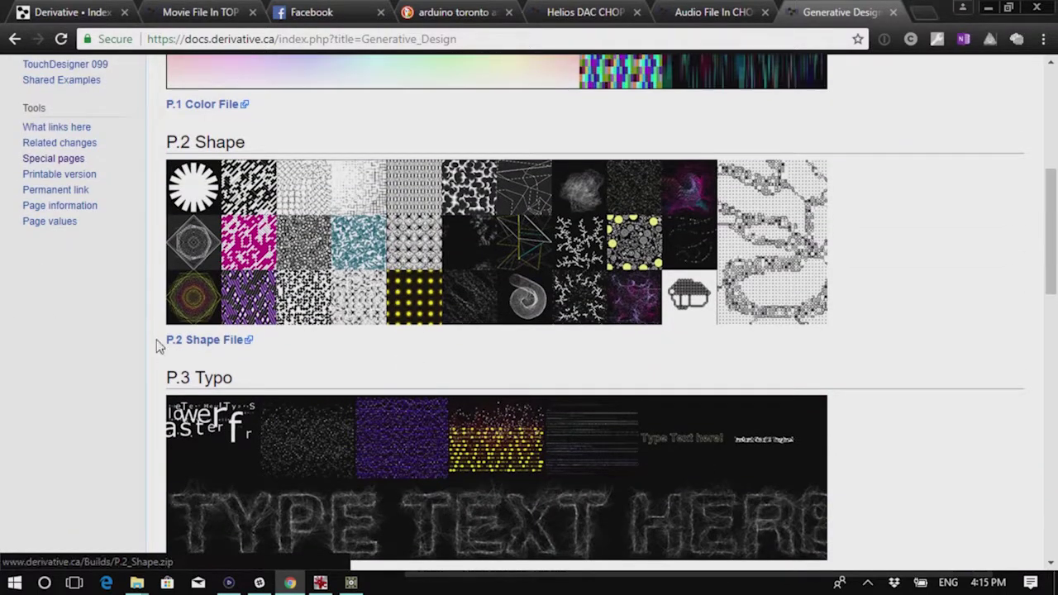
{"action": "scroll", "coordinate": [853, 332], "scroll_direction": "down", "scroll_amount": 3}
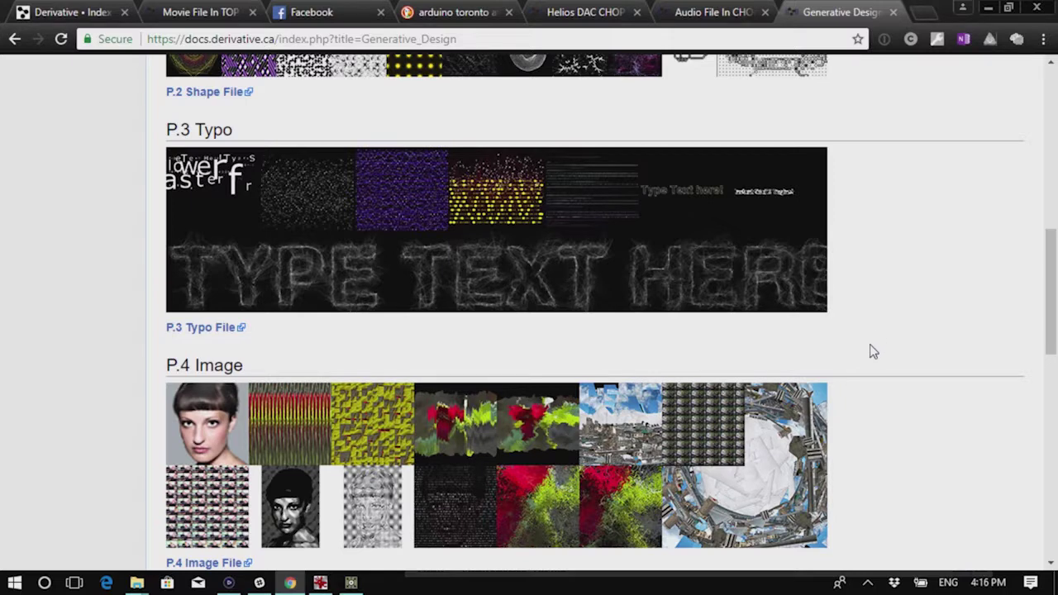
{"action": "scroll", "coordinate": [862, 266], "scroll_direction": "down", "scroll_amount": 3}
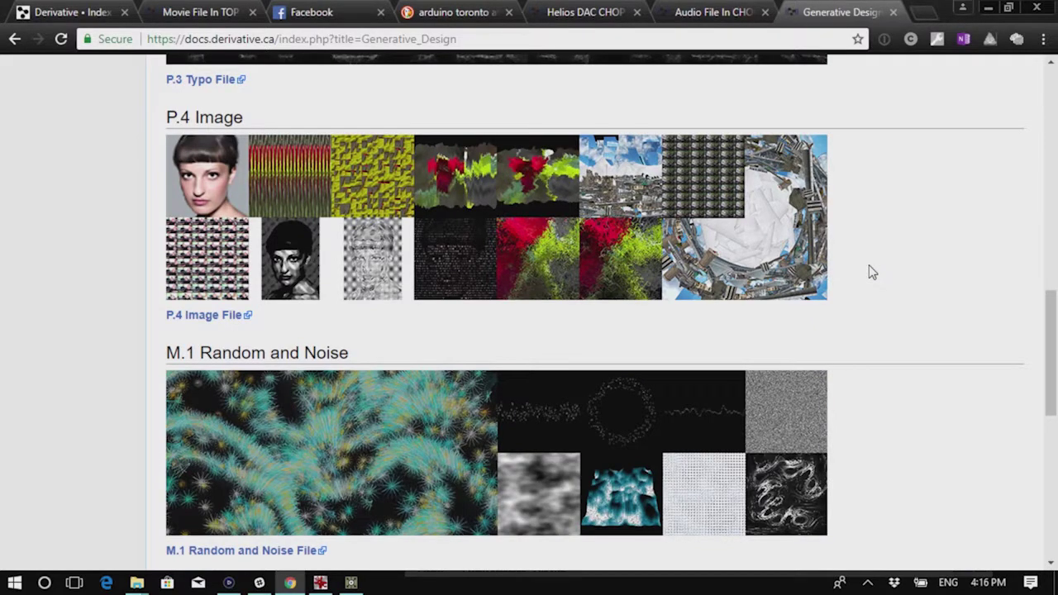
{"action": "scroll", "coordinate": [884, 314], "scroll_direction": "down", "scroll_amount": 3}
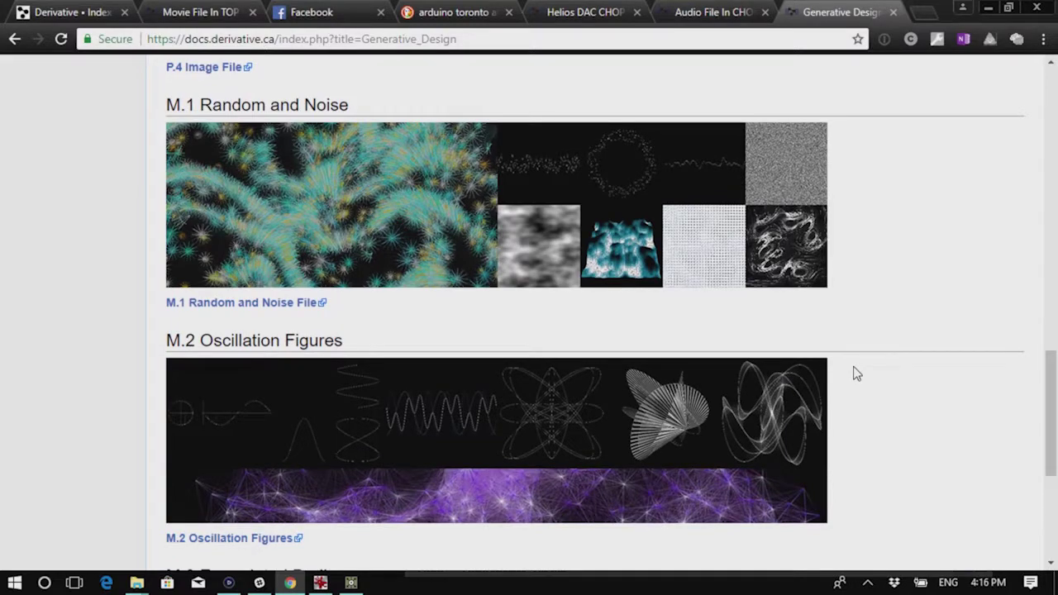
{"action": "scroll", "coordinate": [715, 355], "scroll_direction": "down", "scroll_amount": 4}
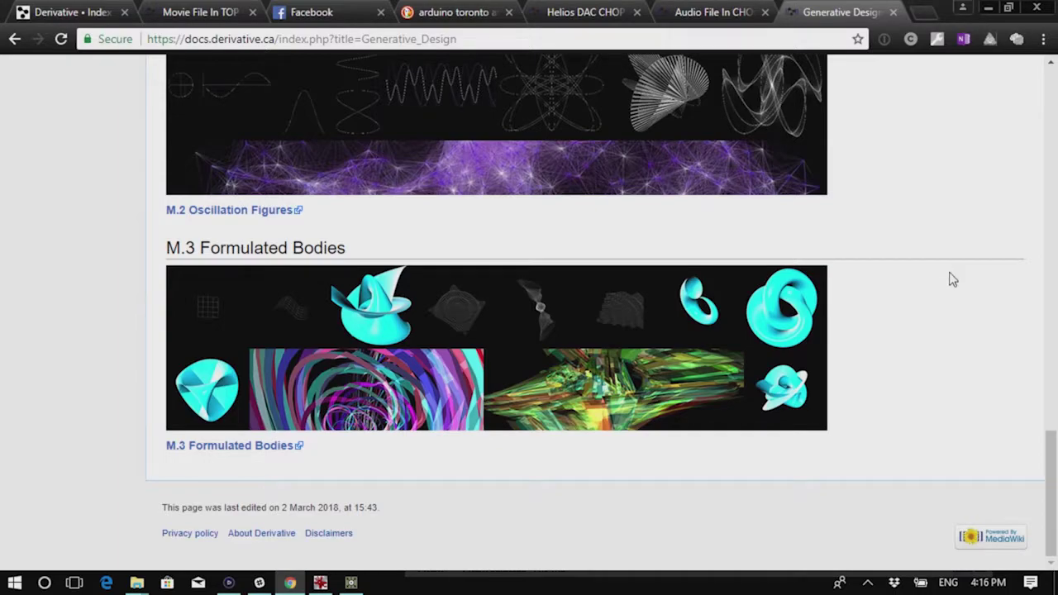
{"action": "scroll", "coordinate": [951, 280], "scroll_direction": "up", "scroll_amount": 20}
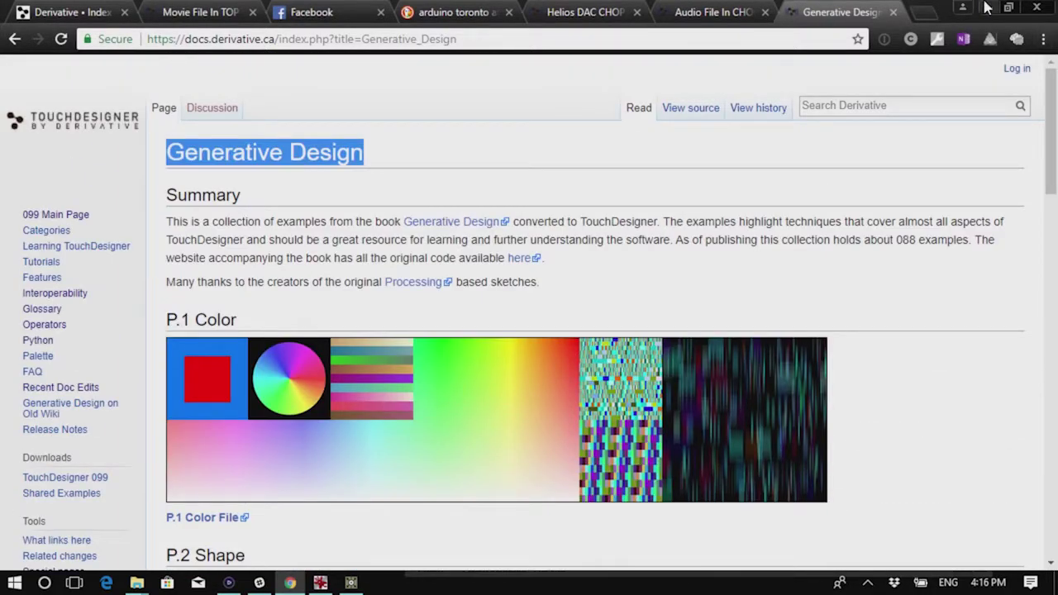
{"action": "left_click", "coordinate": [983, 7]}
Align the line1 and copy1 nodes beneath sphere1 and noise1 in the network
{"action": "left_click_drag", "start_coordinate": [531, 411], "coordinate": [427, 373]}
{"action": "scroll", "coordinate": [577, 318], "scroll_direction": "down", "scroll_amount": 3}
{"action": "left_click_drag", "start_coordinate": [576, 318], "coordinate": [498, 233]}
{"action": "scroll", "coordinate": [352, 228], "scroll_direction": "up", "scroll_amount": 3}
{"action": "left_click_drag", "start_coordinate": [353, 228], "coordinate": [376, 278]}
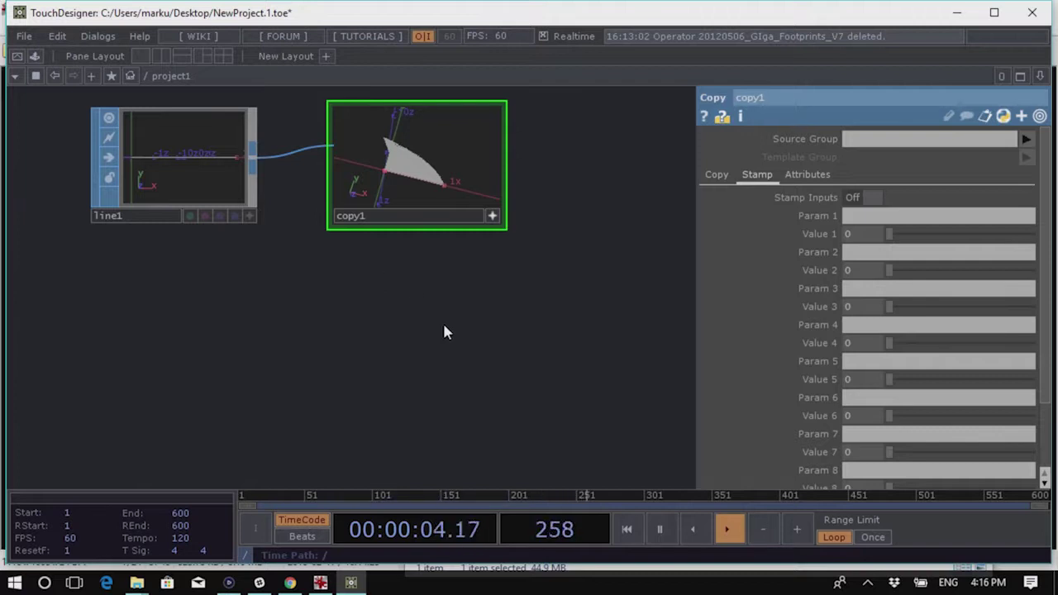
{"action": "scroll", "coordinate": [463, 347], "scroll_direction": "down", "scroll_amount": 3}
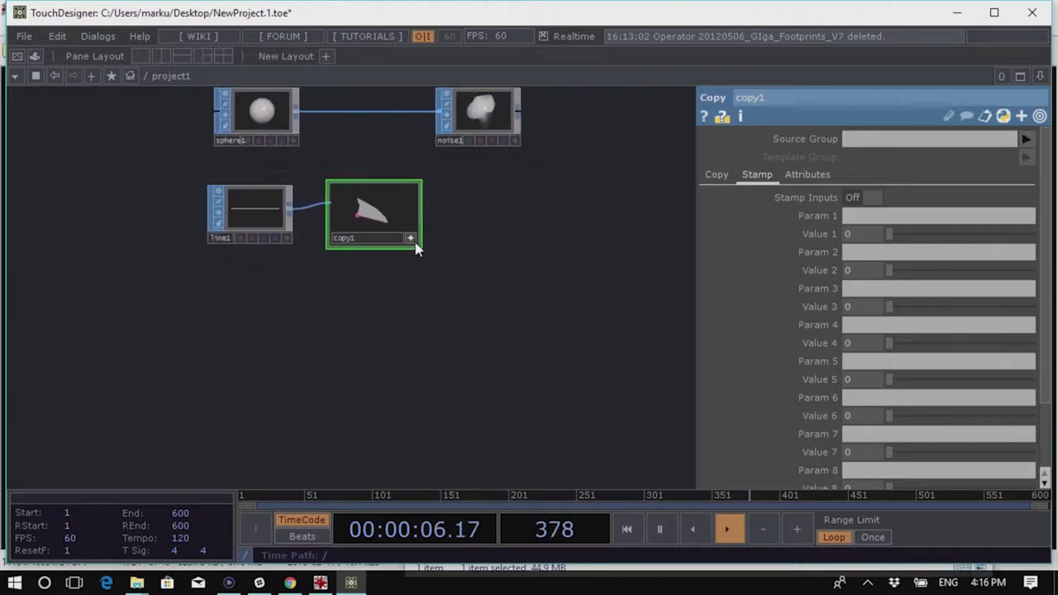
{"action": "left_click_drag", "start_coordinate": [384, 230], "coordinate": [487, 231]}
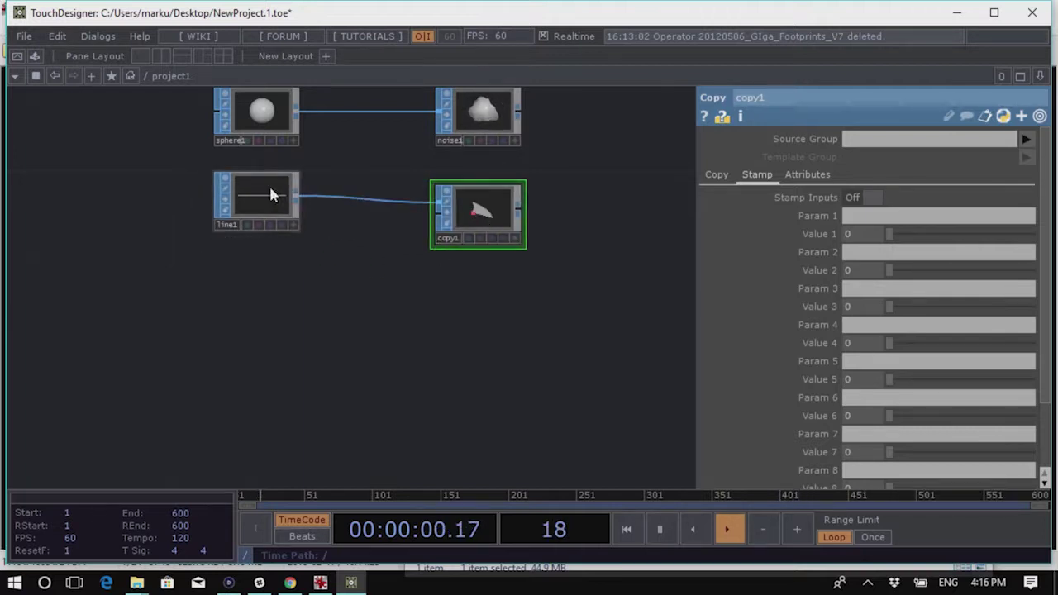
{"action": "scroll", "coordinate": [395, 223], "scroll_direction": "down", "scroll_amount": 2}
{"action": "scroll", "coordinate": [328, 222], "scroll_direction": "down", "scroll_amount": 3}
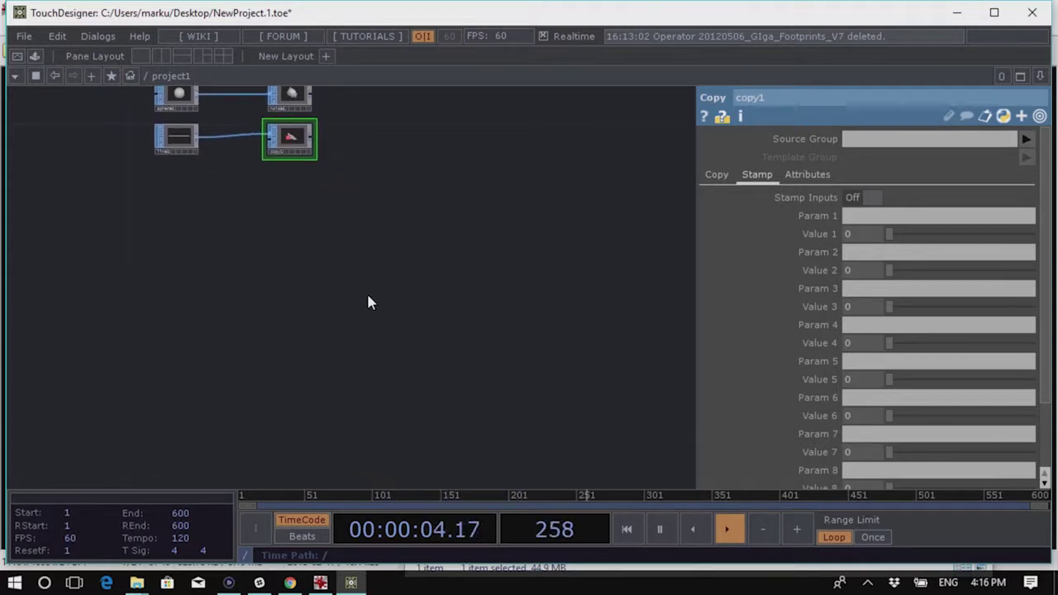
Select line1 and copy1 together and move them further down, away from the sphere1 and noise1 chain
{"action": "scroll", "coordinate": [288, 142], "scroll_direction": "up", "scroll_amount": 4}
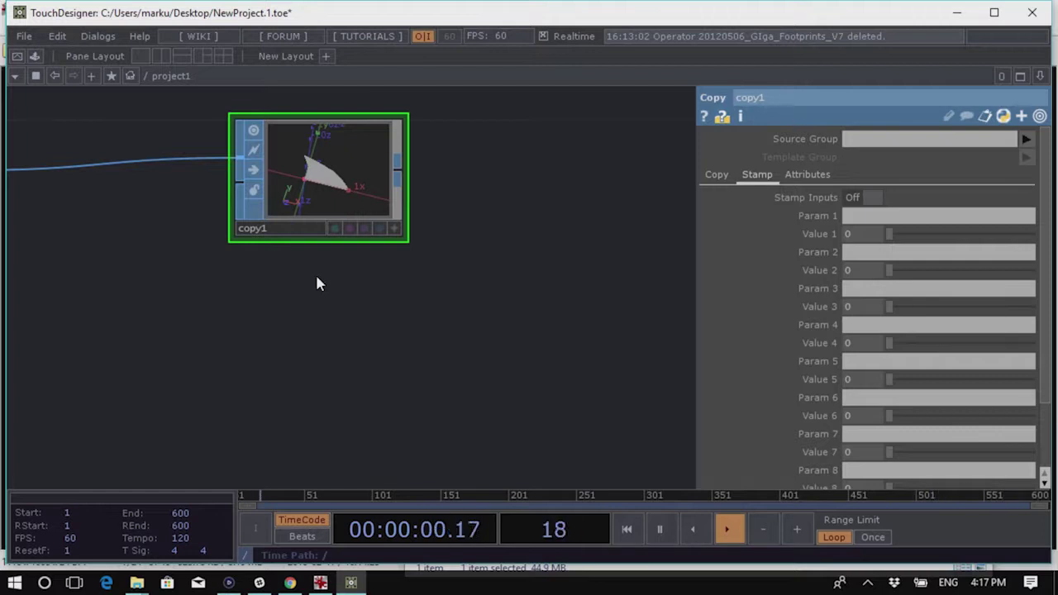
{"action": "scroll", "coordinate": [427, 283], "scroll_direction": "down", "scroll_amount": 5}
{"action": "left_click_drag", "start_coordinate": [405, 301], "coordinate": [408, 284]}
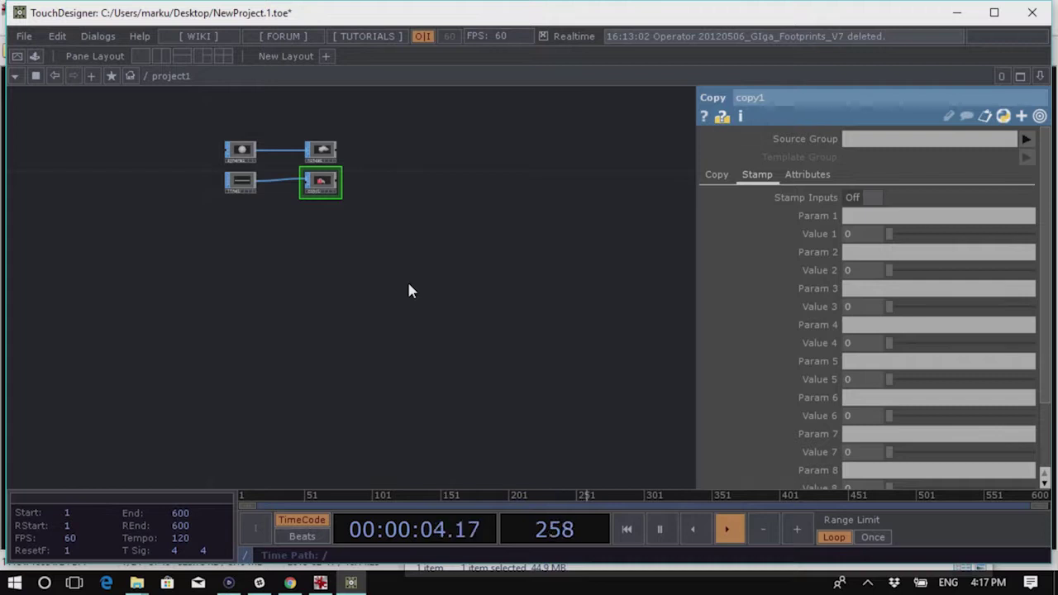
{"action": "scroll", "coordinate": [361, 157], "scroll_direction": "up", "scroll_amount": 3}
{"action": "right_click_drag", "start_coordinate": [491, 231], "coordinate": [140, 307]}
{"action": "left_click_drag", "start_coordinate": [372, 240], "coordinate": [190, 409]}
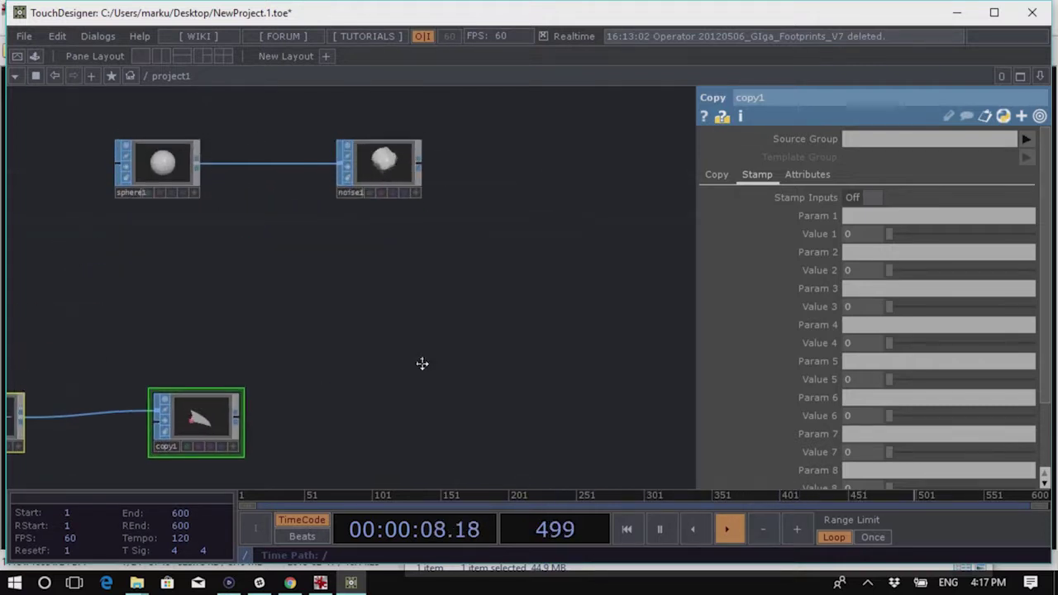
{"action": "left_click_drag", "start_coordinate": [421, 361], "coordinate": [405, 430]}
{"action": "scroll", "coordinate": [477, 265], "scroll_direction": "up", "scroll_amount": 2}
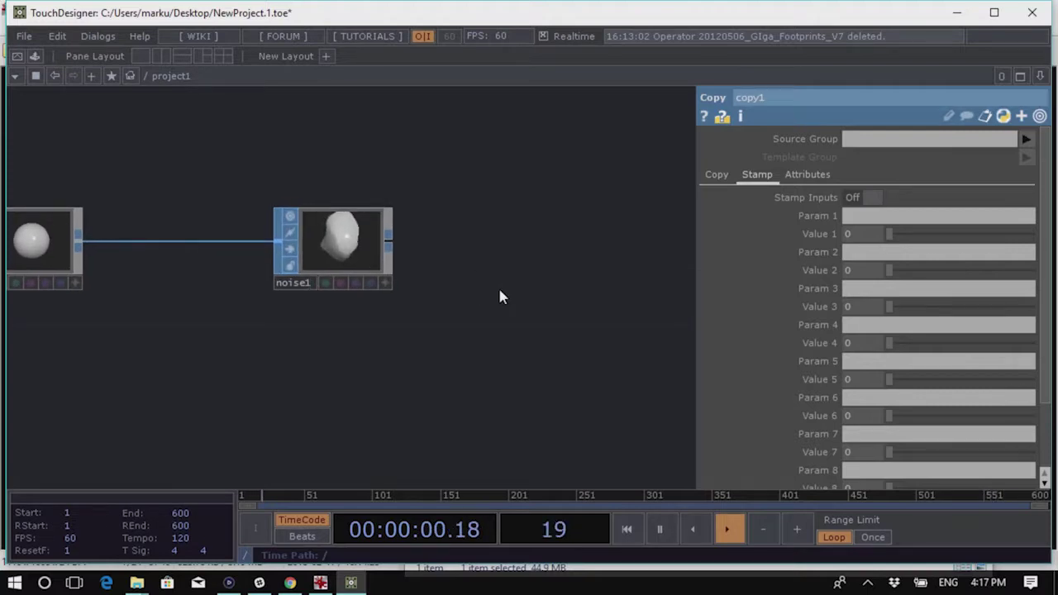
Activate the noise1 viewer and examine the deformed sphere from several angles
{"action": "left_click_drag", "start_coordinate": [471, 285], "coordinate": [526, 279]}
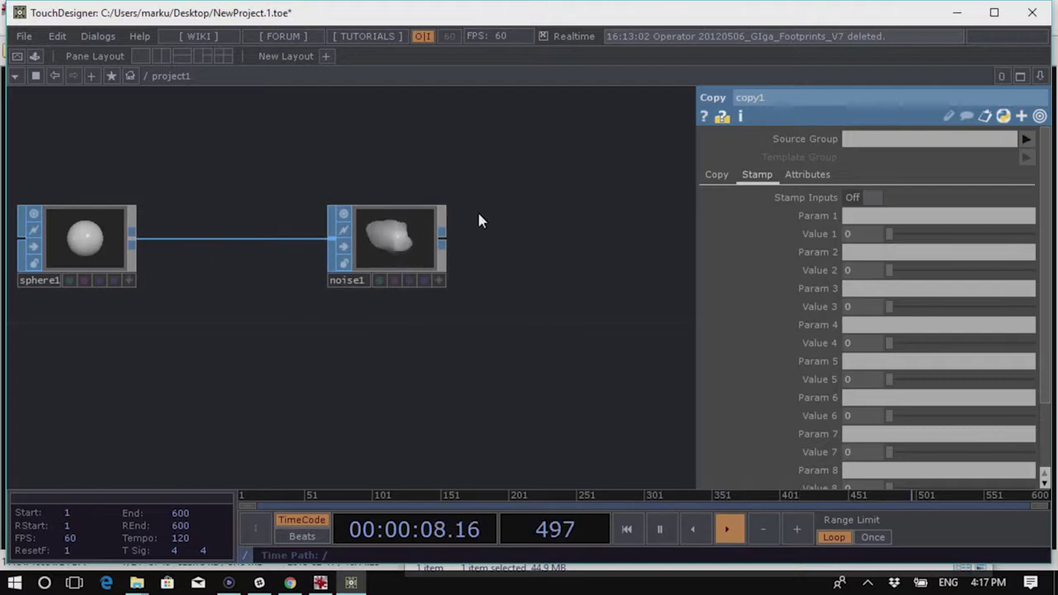
{"action": "scroll", "coordinate": [477, 211], "scroll_direction": "up", "scroll_amount": 3}
{"action": "left_click", "coordinate": [431, 276]}
{"action": "left_click_drag", "start_coordinate": [430, 275], "coordinate": [455, 309]}
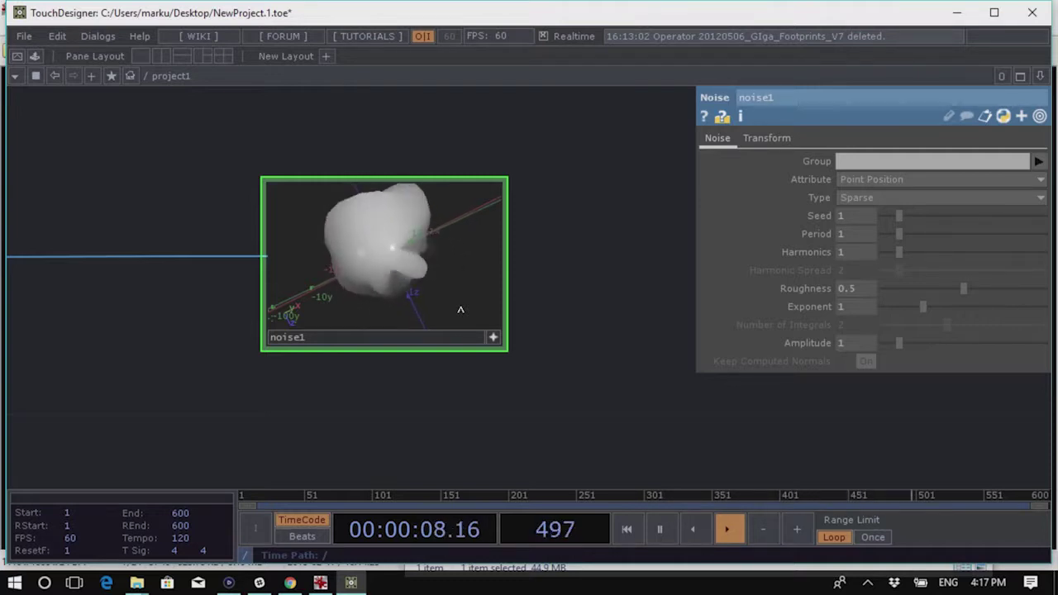
{"action": "left_click_drag", "start_coordinate": [438, 308], "coordinate": [393, 243]}
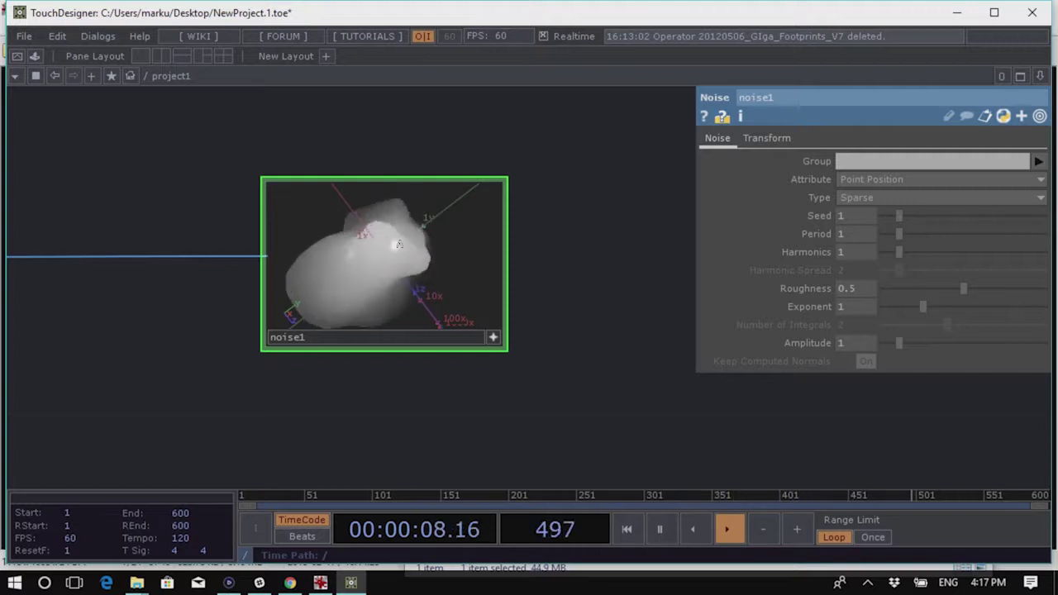
Move the sphere1 node closer to noise1 to shorten the chain
{"action": "scroll", "coordinate": [397, 339], "scroll_direction": "down", "scroll_amount": 3}
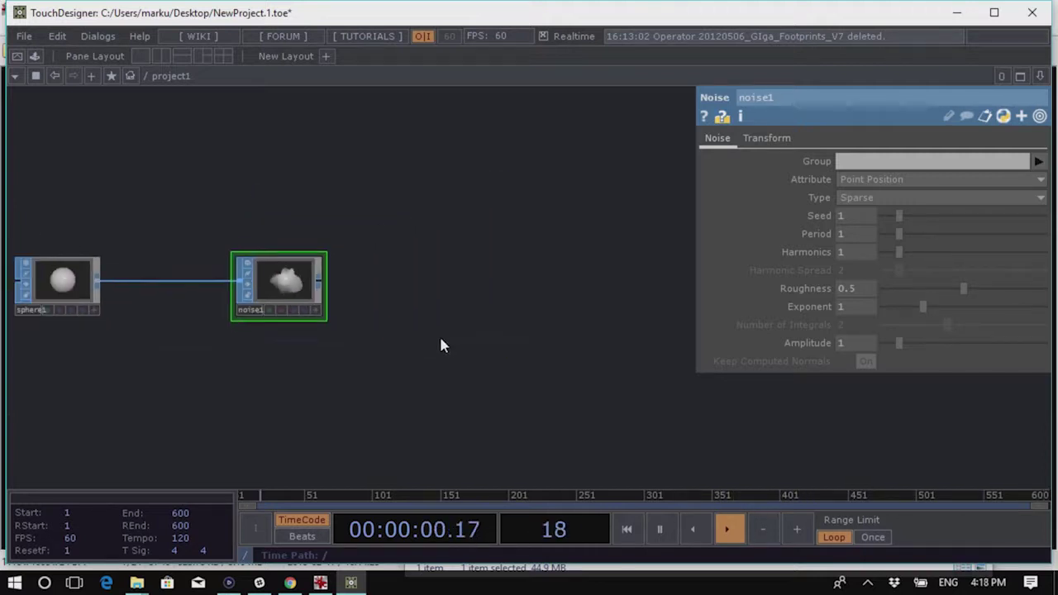
{"action": "mouse_move", "coordinate": [416, 347]}
{"action": "left_mouse_down"}
{"action": "mouse_move", "coordinate": [494, 394]}
{"action": "mouse_move", "coordinate": [399, 359]}
{"action": "left_mouse_up"}
{"action": "left_click_drag", "start_coordinate": [209, 322], "coordinate": [274, 322]}
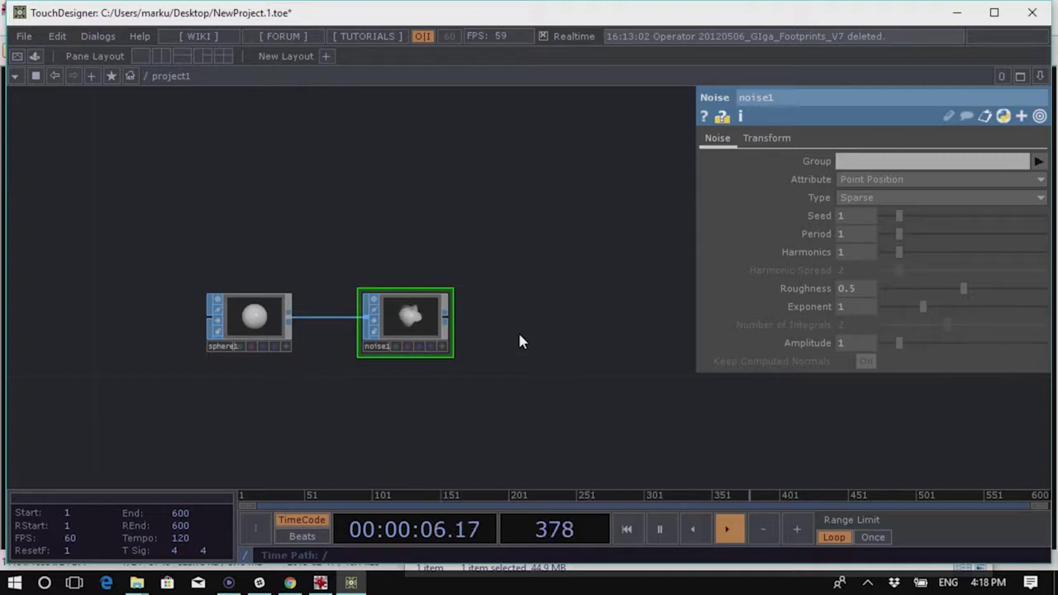
{"action": "scroll", "coordinate": [486, 328], "scroll_direction": "up", "scroll_amount": 2}
{"action": "scroll", "coordinate": [505, 371], "scroll_direction": "down", "scroll_amount": 2}
{"action": "left_click_drag", "start_coordinate": [505, 371], "coordinate": [412, 338]}
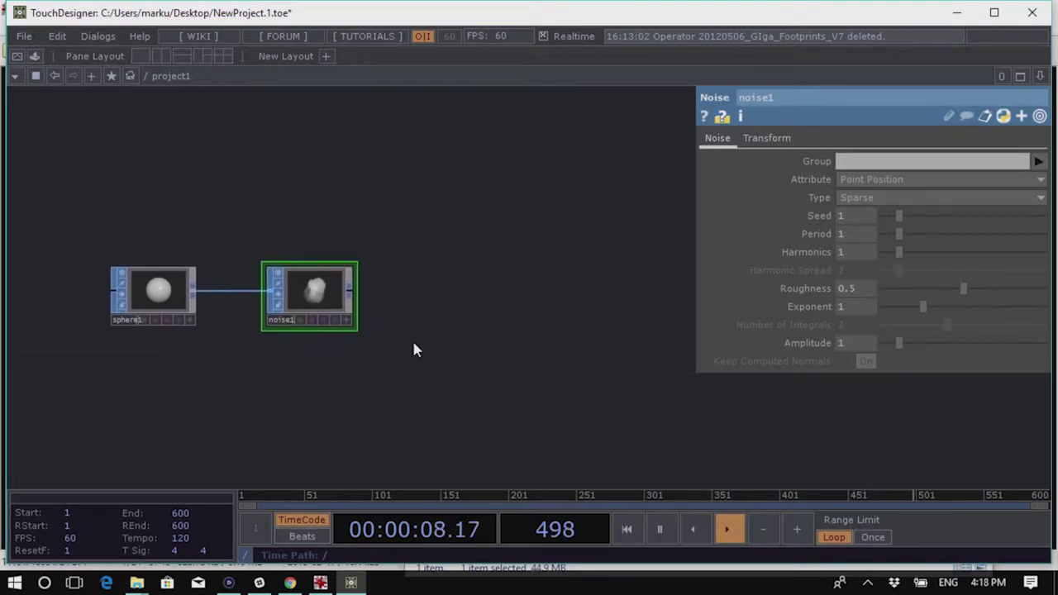
{"action": "left_click_drag", "start_coordinate": [330, 387], "coordinate": [123, 215]}
{"action": "left_click", "coordinate": [331, 278]}
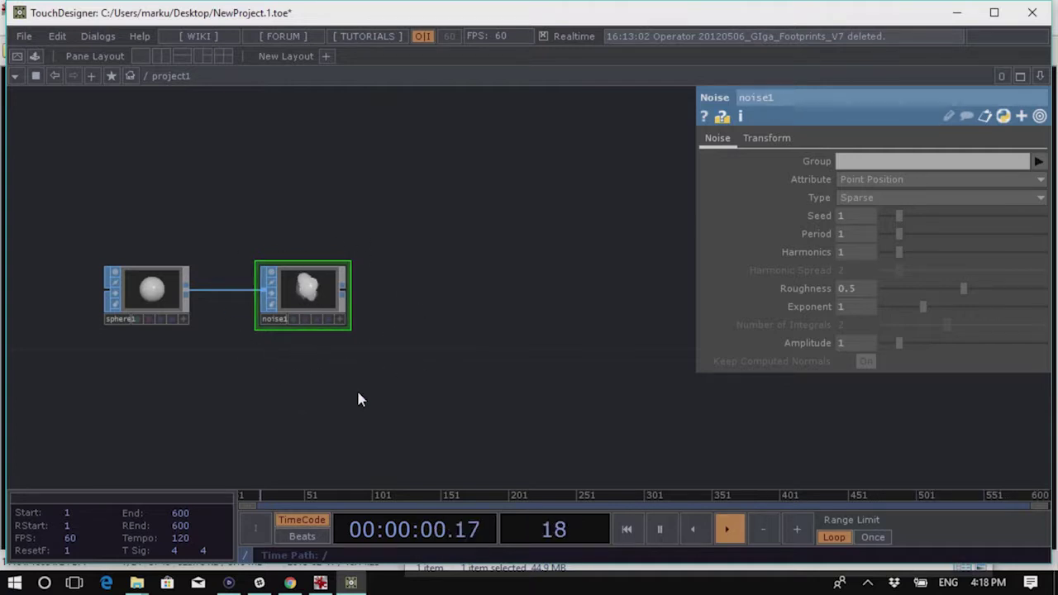
Add a Geometry COMP fed by noise1's output and align it with the sphere1 and noise1 chain
{"action": "scroll", "coordinate": [263, 271], "scroll_direction": "up", "scroll_amount": 3}
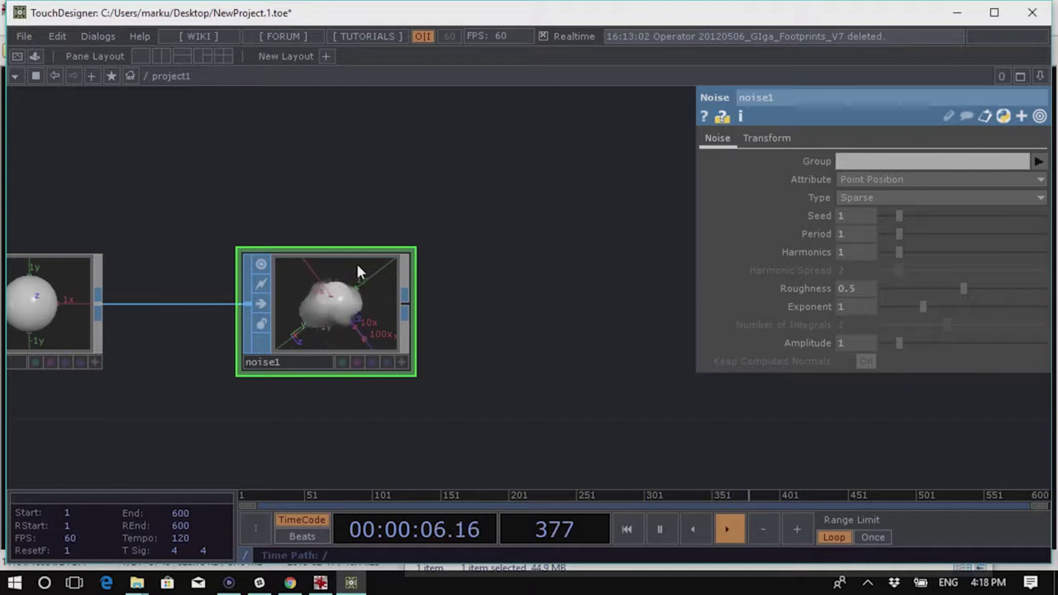
{"action": "scroll", "coordinate": [379, 224], "scroll_direction": "down", "scroll_amount": 2}
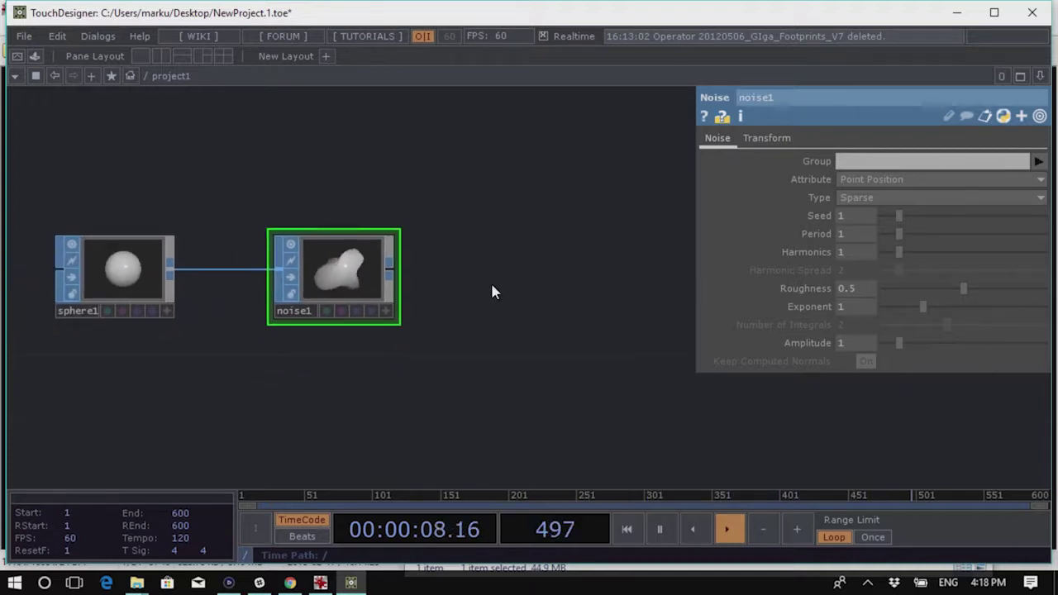
{"action": "right_click", "coordinate": [392, 275]}
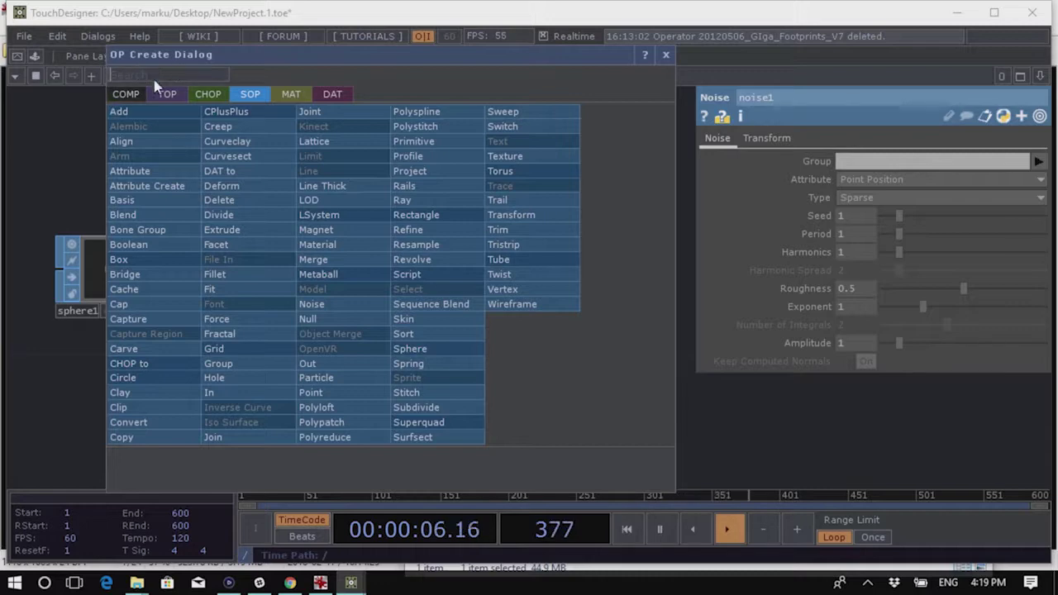
{"action": "left_click", "coordinate": [128, 94]}
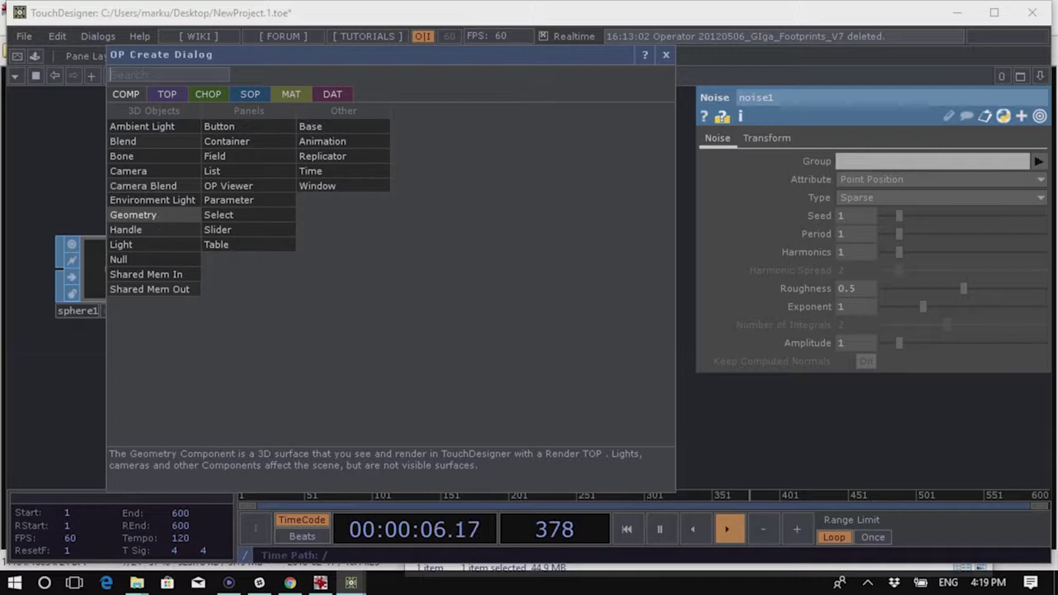
{"action": "left_click", "coordinate": [153, 224]}
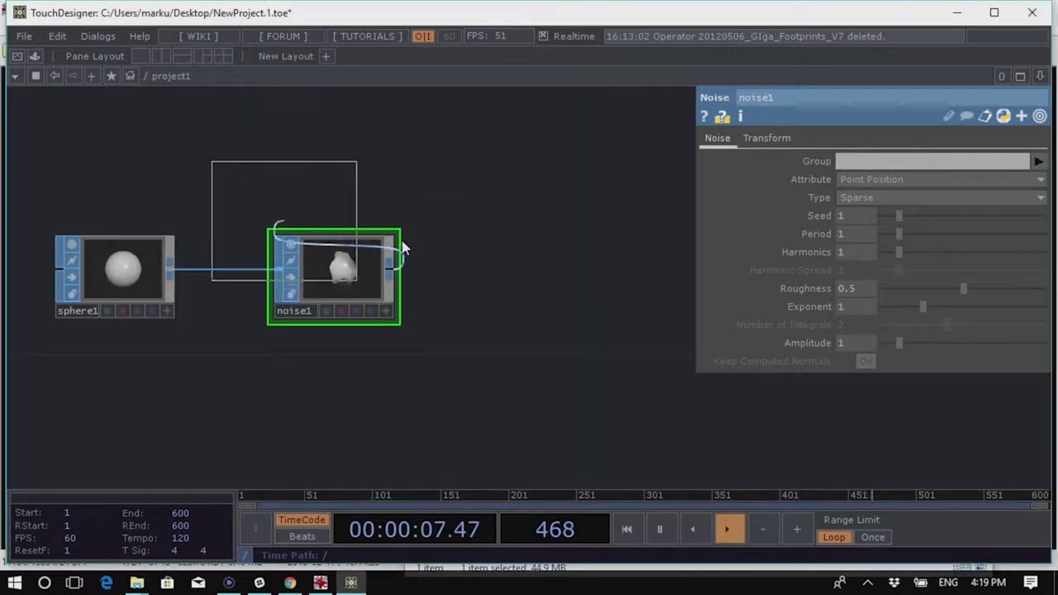
{"action": "left_click", "coordinate": [527, 268]}
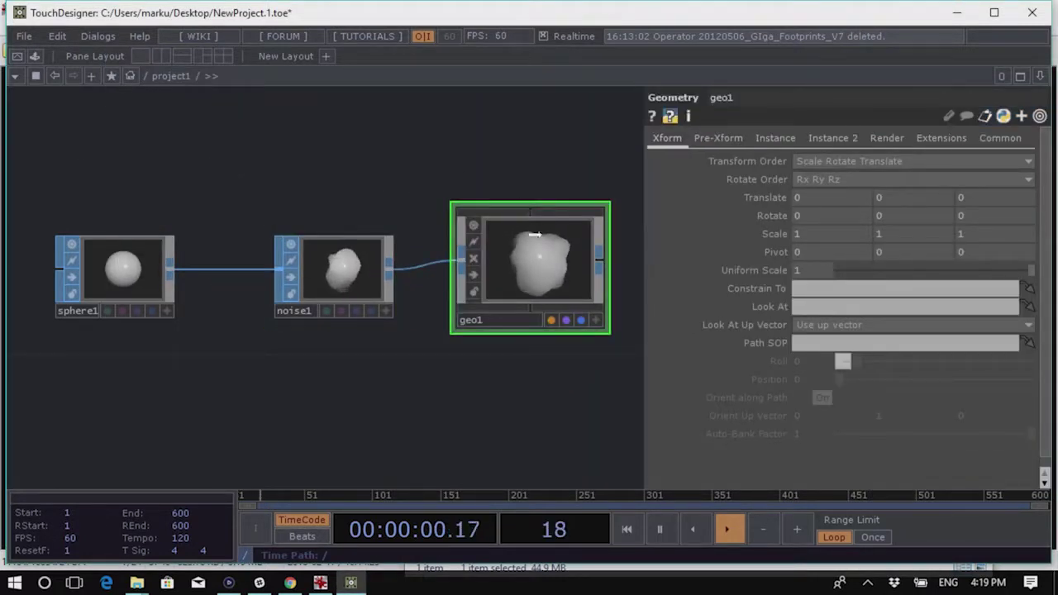
{"action": "left_click_drag", "start_coordinate": [553, 298], "coordinate": [563, 308]}
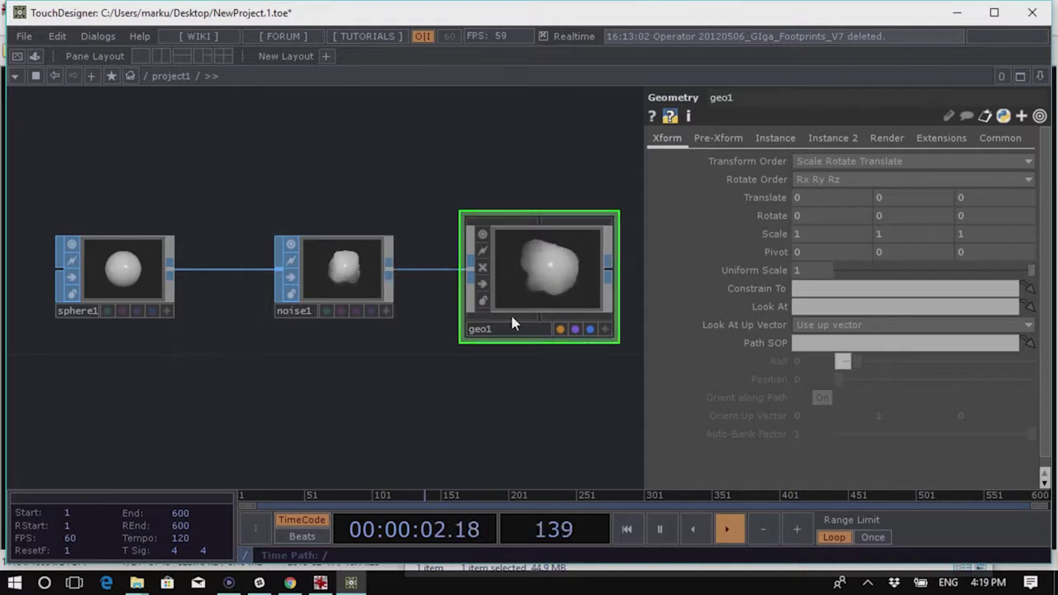
Enter geo1 to examine its internal in1 and out1 operators and return to the project1 network
{"action": "left_click_drag", "start_coordinate": [496, 388], "coordinate": [368, 244]}
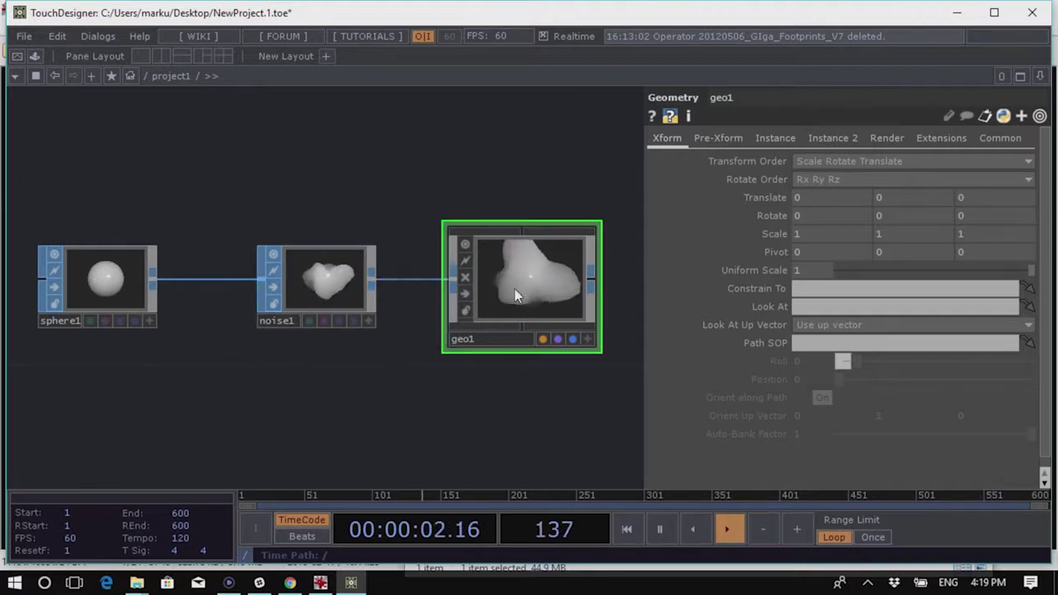
{"action": "key", "text": "i"}
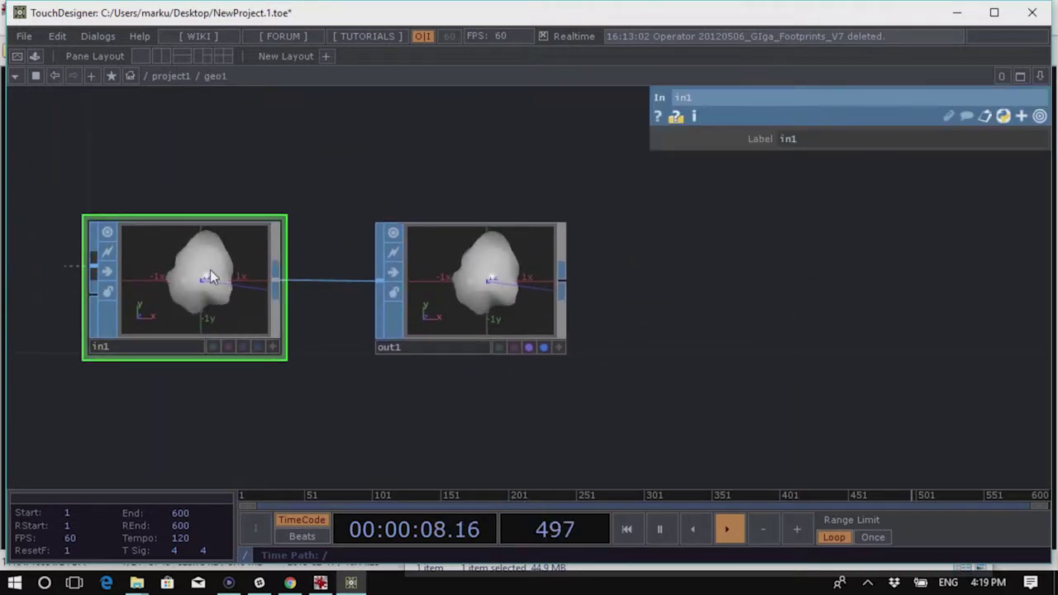
{"action": "key", "text": "u"}
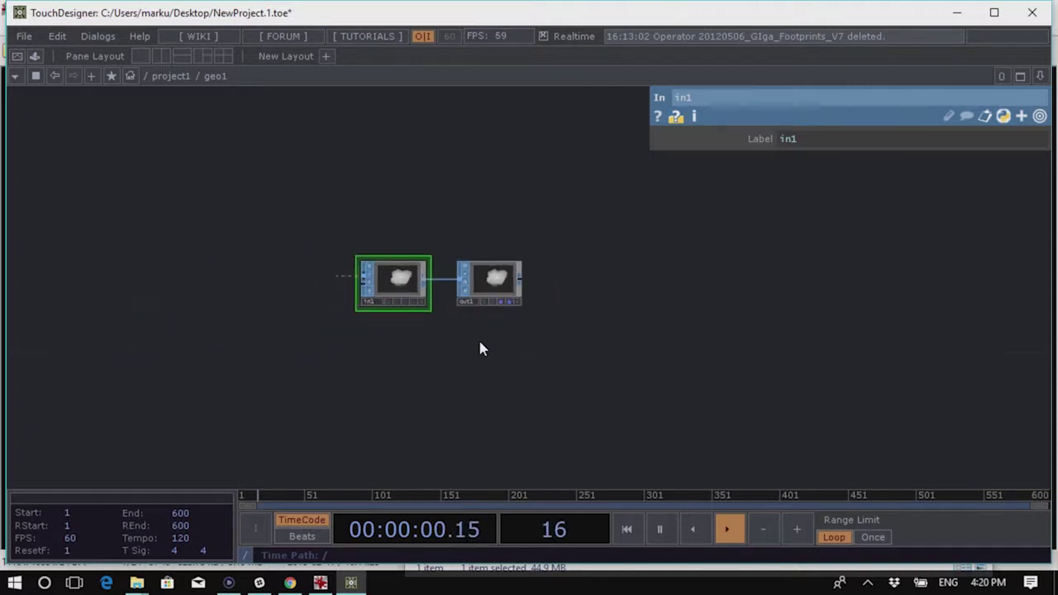
{"action": "key", "text": "p"}
Place a standalone Geometry COMP beneath geo1, move it slightly down, and delete it
{"action": "key", "text": "Tab"}
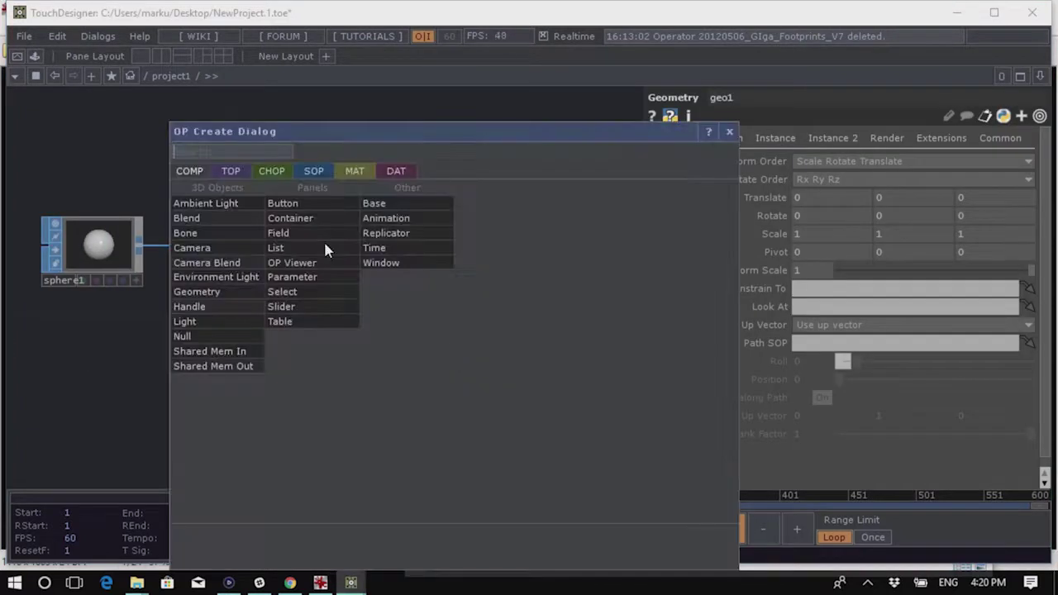
{"action": "left_click", "coordinate": [236, 291]}
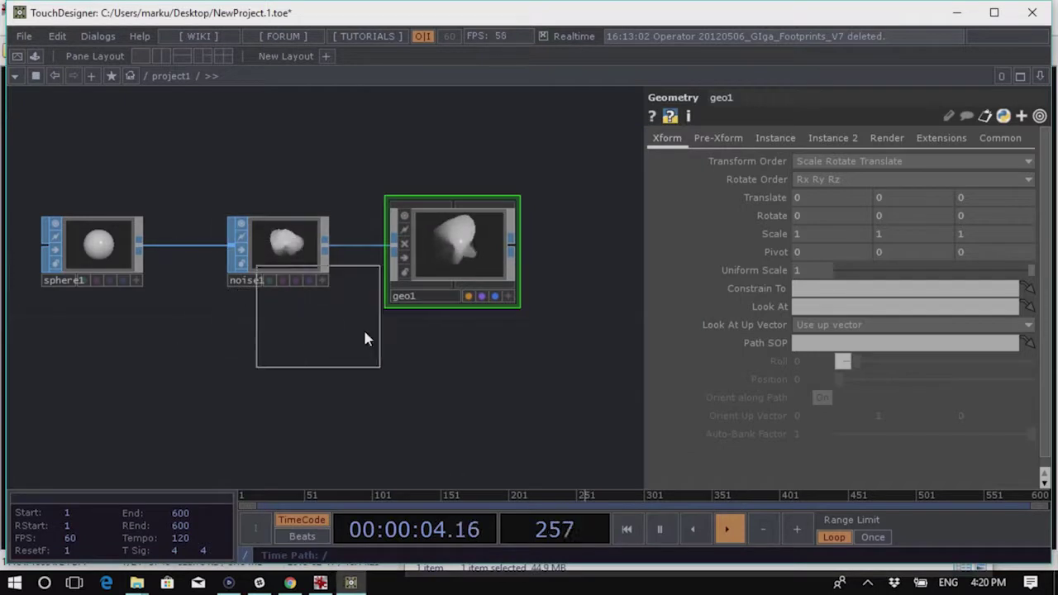
{"action": "left_click", "coordinate": [447, 366]}
{"action": "left_click_drag", "start_coordinate": [576, 408], "coordinate": [549, 300]}
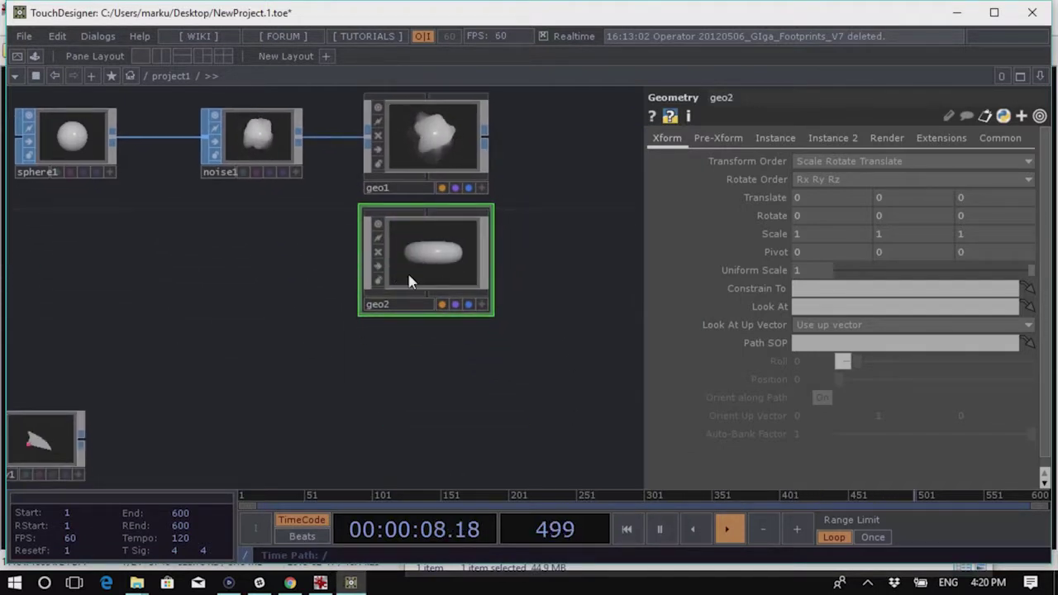
{"action": "left_click_drag", "start_coordinate": [439, 264], "coordinate": [439, 288]}
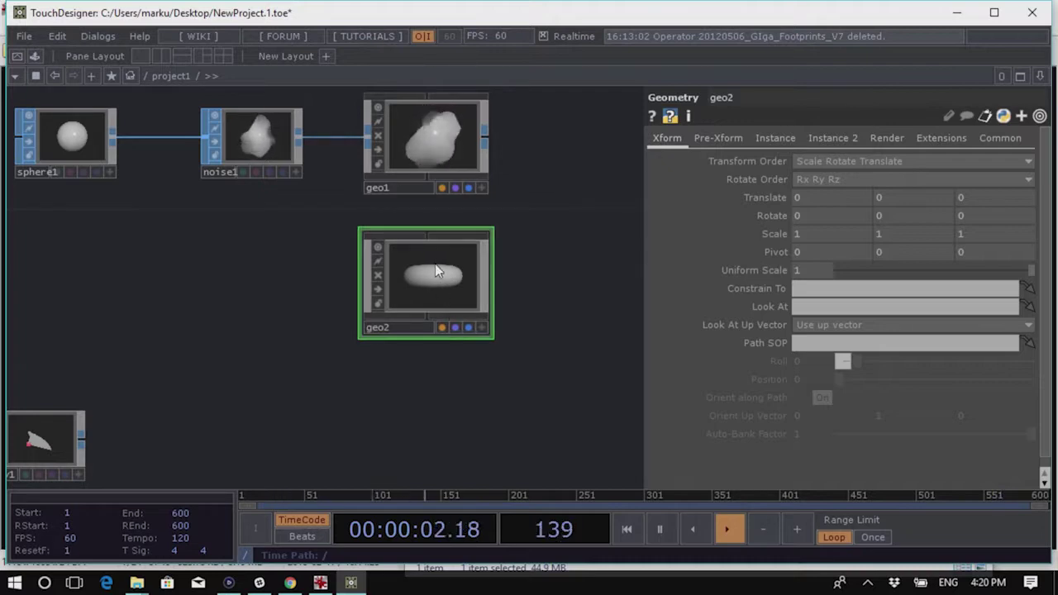
{"action": "key", "text": "Delete"}
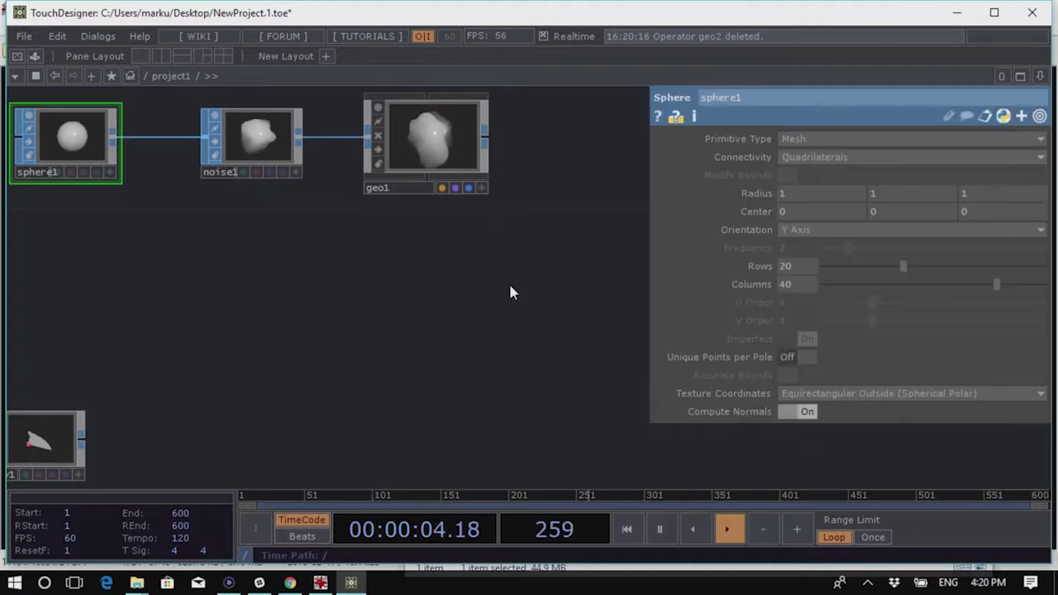
Delete the geo1 component attached to noise1
{"action": "left_click", "coordinate": [436, 143]}
{"action": "left_click_drag", "start_coordinate": [443, 290], "coordinate": [418, 395]}
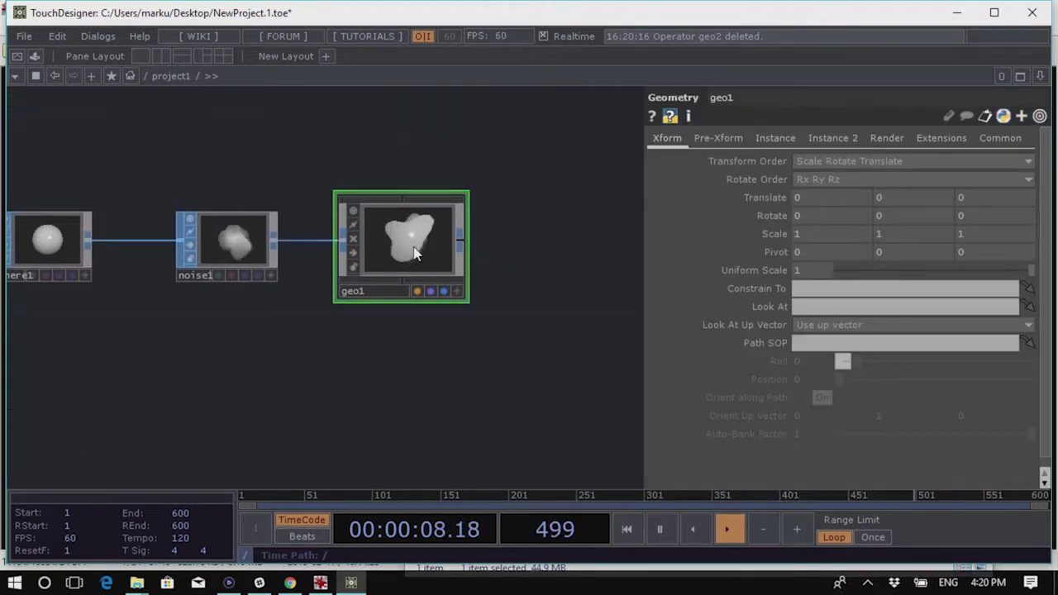
{"action": "key", "text": "Delete"}
Create a Geometry COMP from noise1's output and place it in line after noise1
{"action": "right_click", "coordinate": [275, 248]}
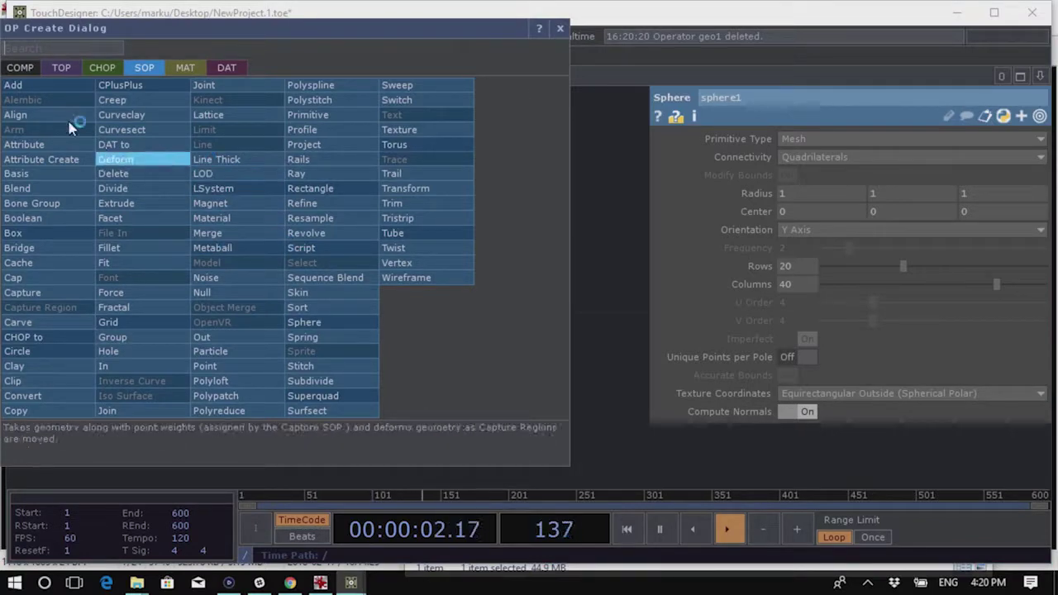
{"action": "left_click", "coordinate": [23, 69]}
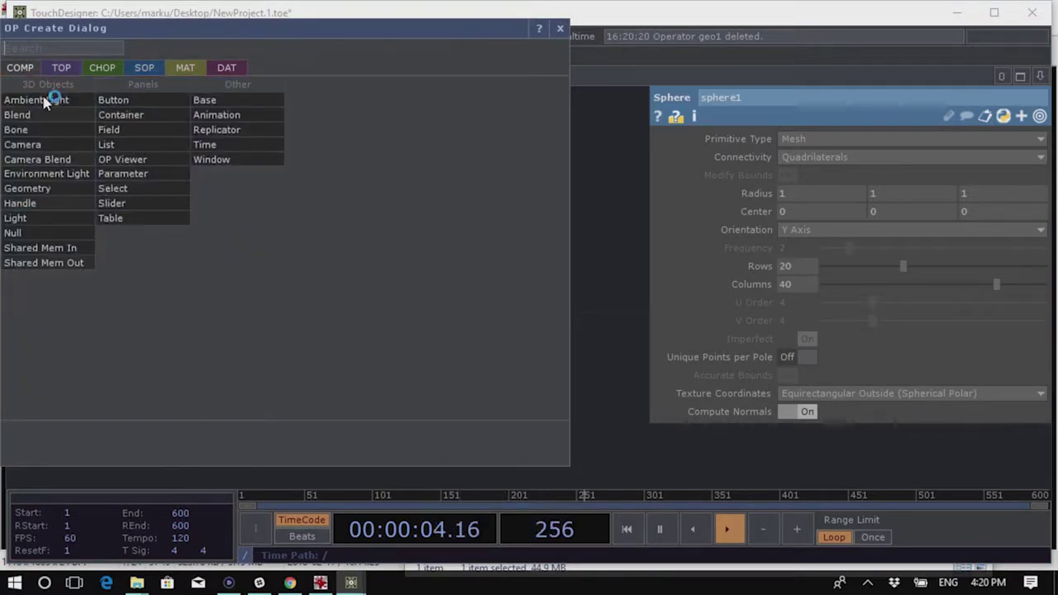
{"action": "left_click", "coordinate": [49, 198]}
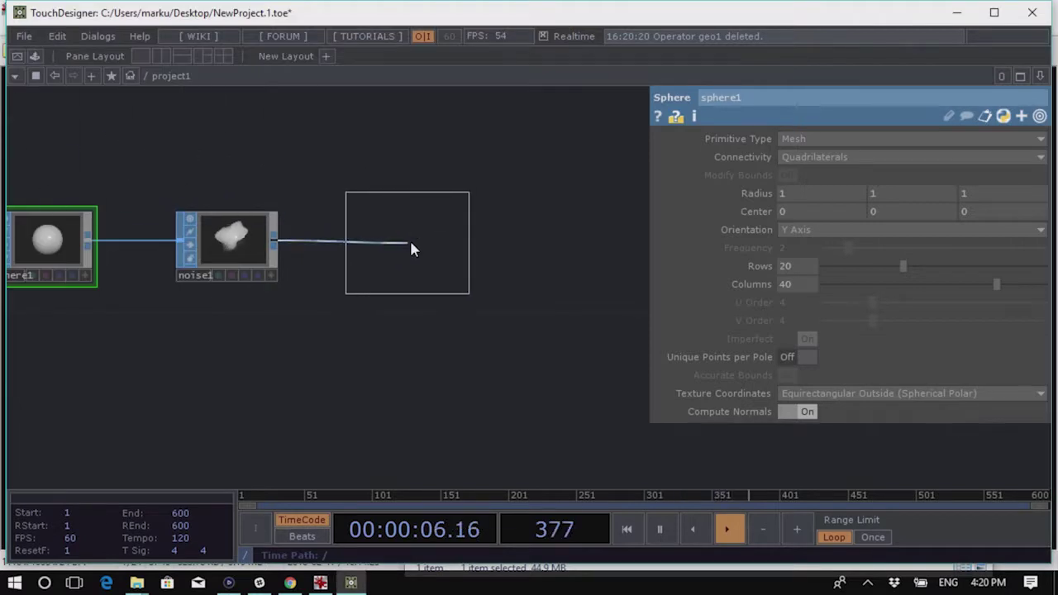
{"action": "left_click", "coordinate": [409, 239]}
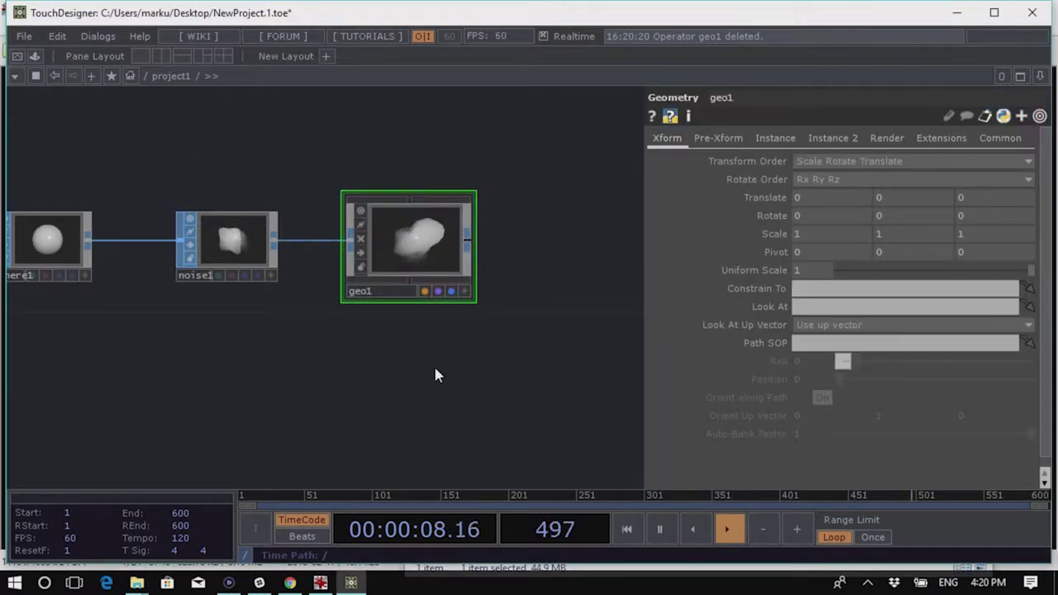
Add a Camera COMP directly above geo1 in the network
{"action": "scroll", "coordinate": [400, 405], "scroll_direction": "down", "scroll_amount": 2}
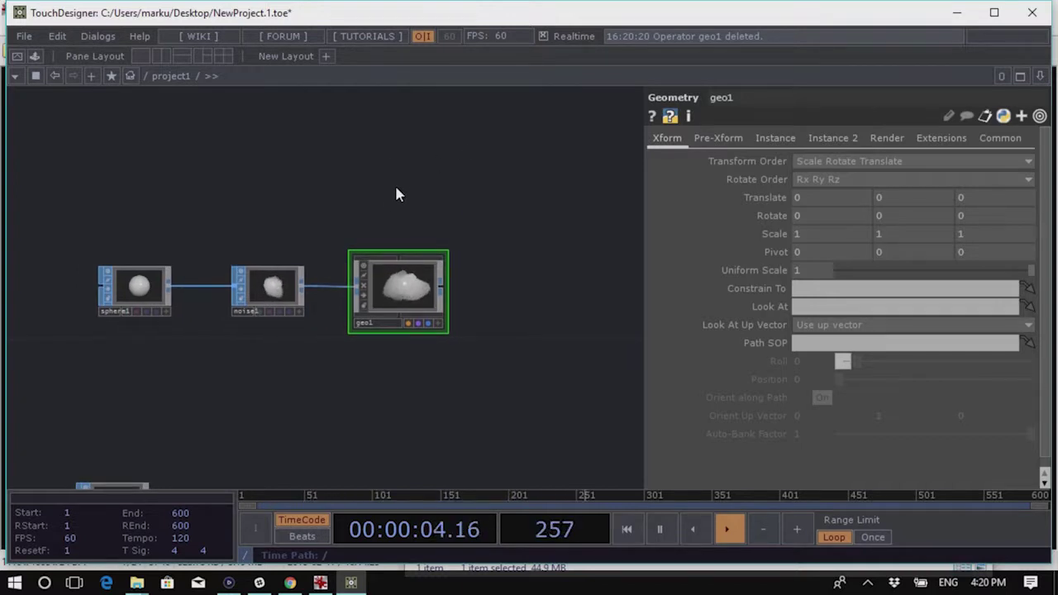
{"action": "key", "text": "Tab"}
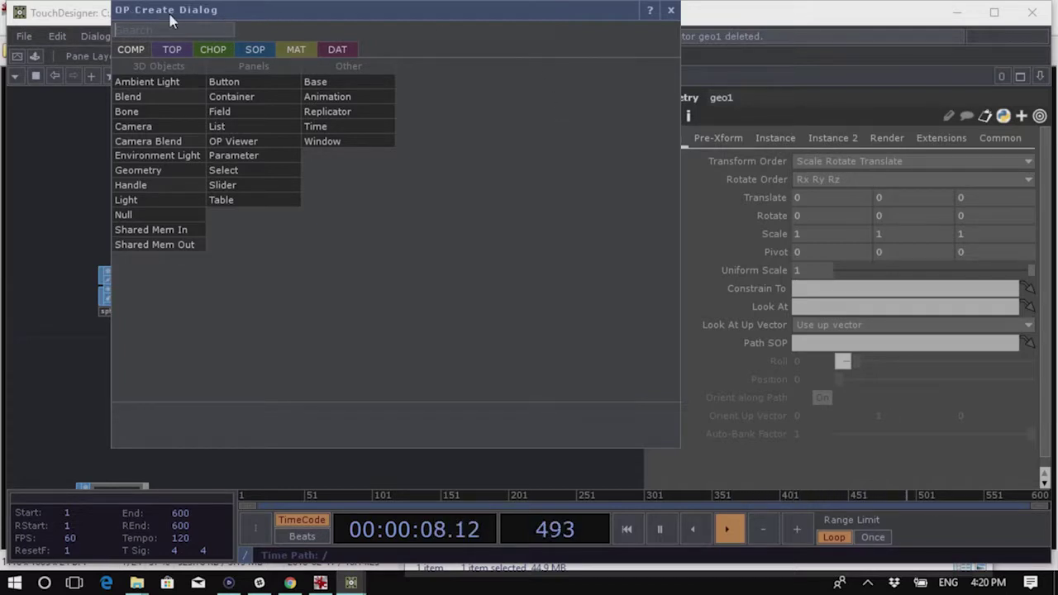
{"action": "left_click", "coordinate": [174, 129]}
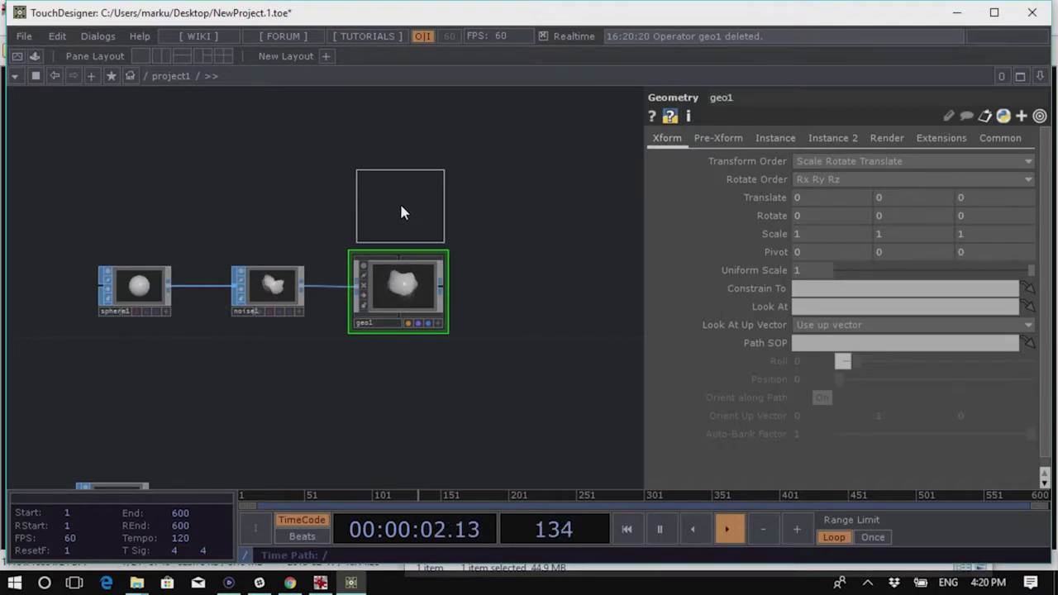
{"action": "left_click", "coordinate": [400, 205]}
Add a Light COMP directly below geo1 in the network
{"action": "left_click_drag", "start_coordinate": [538, 325], "coordinate": [491, 288]}
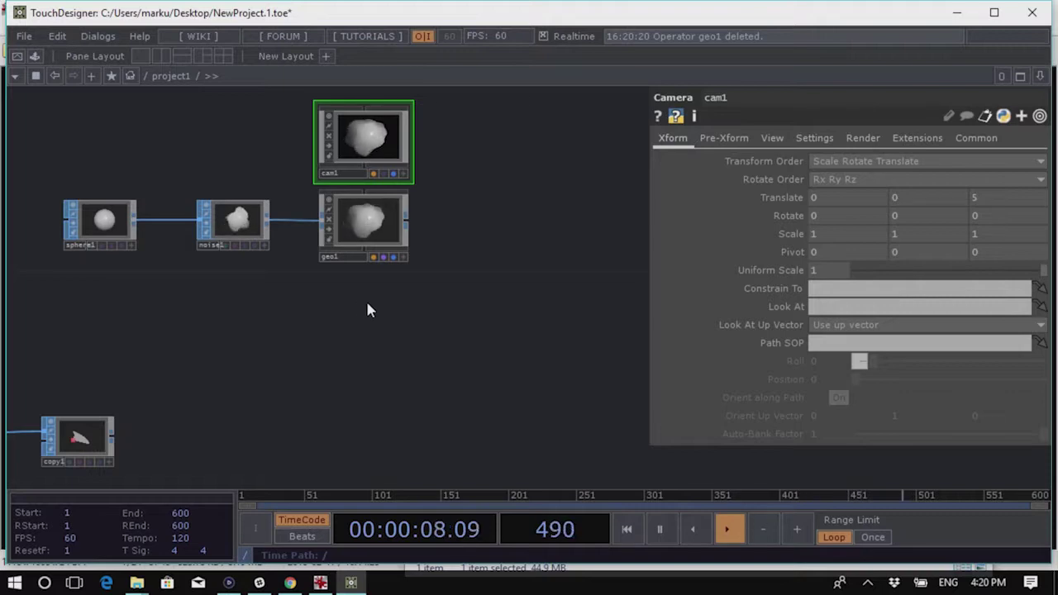
{"action": "key", "text": "Tab"}
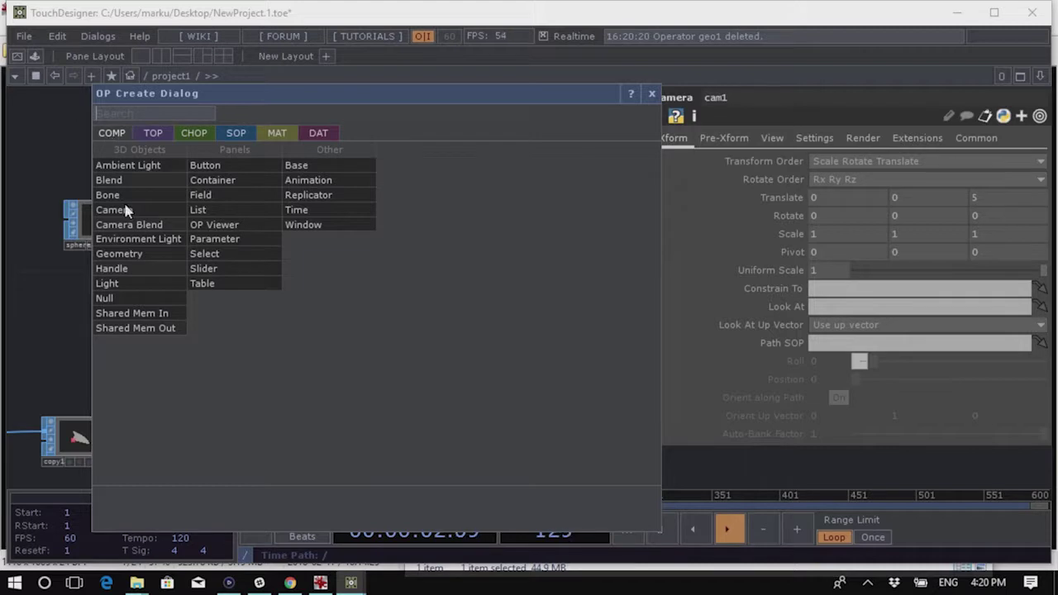
{"action": "left_click", "coordinate": [130, 287]}
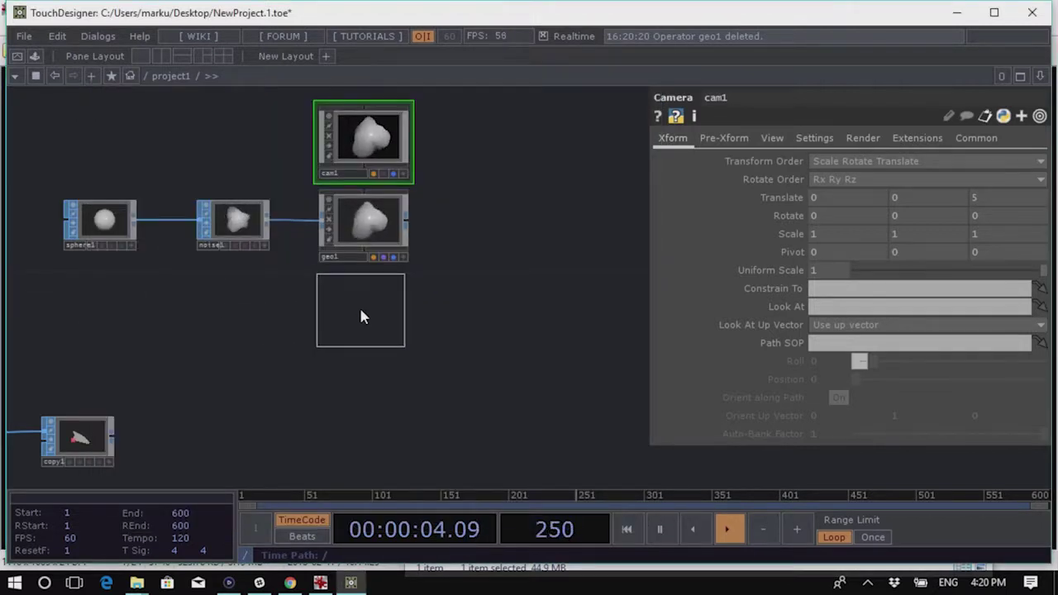
{"action": "left_click", "coordinate": [364, 315]}
Find the Render TOP and place it beside geo1 to render the camera, geometry and light
{"action": "left_click_drag", "start_coordinate": [505, 329], "coordinate": [463, 340]}
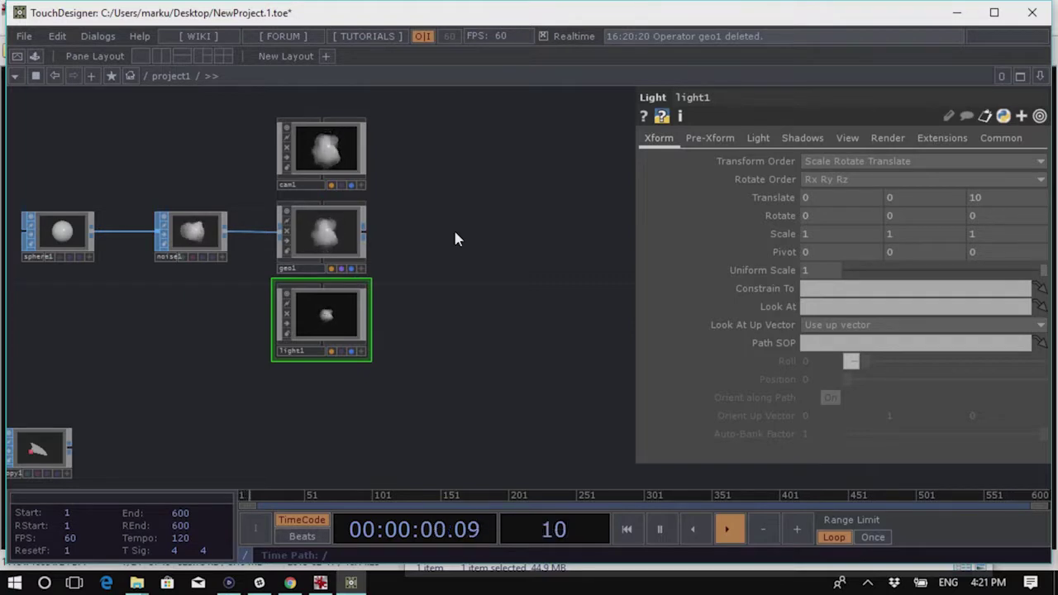
{"action": "key", "text": "Tab"}
{"action": "left_click", "coordinate": [224, 61]}
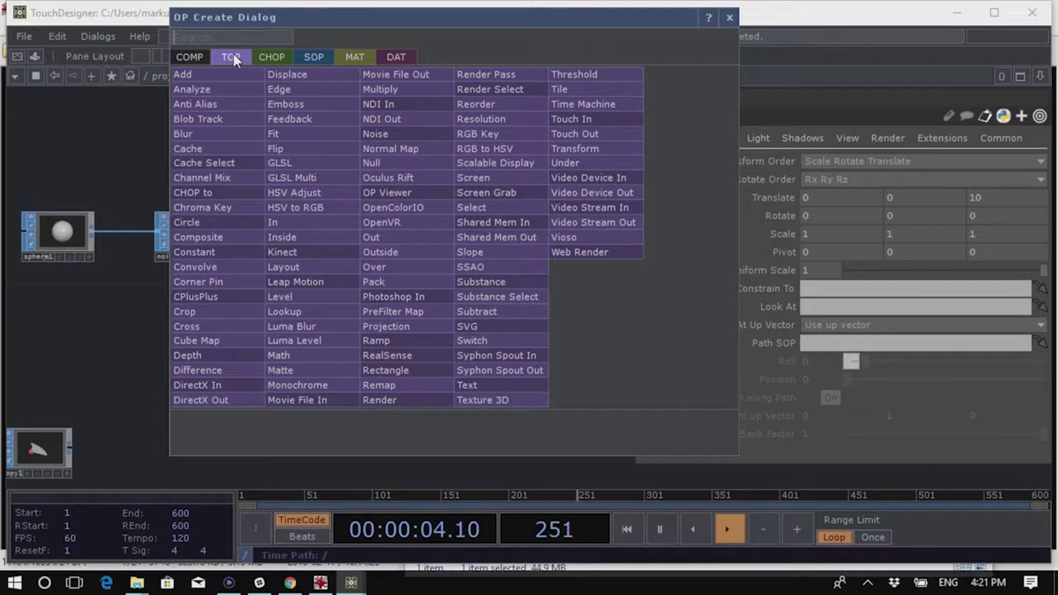
{"action": "type", "text": "ren"}
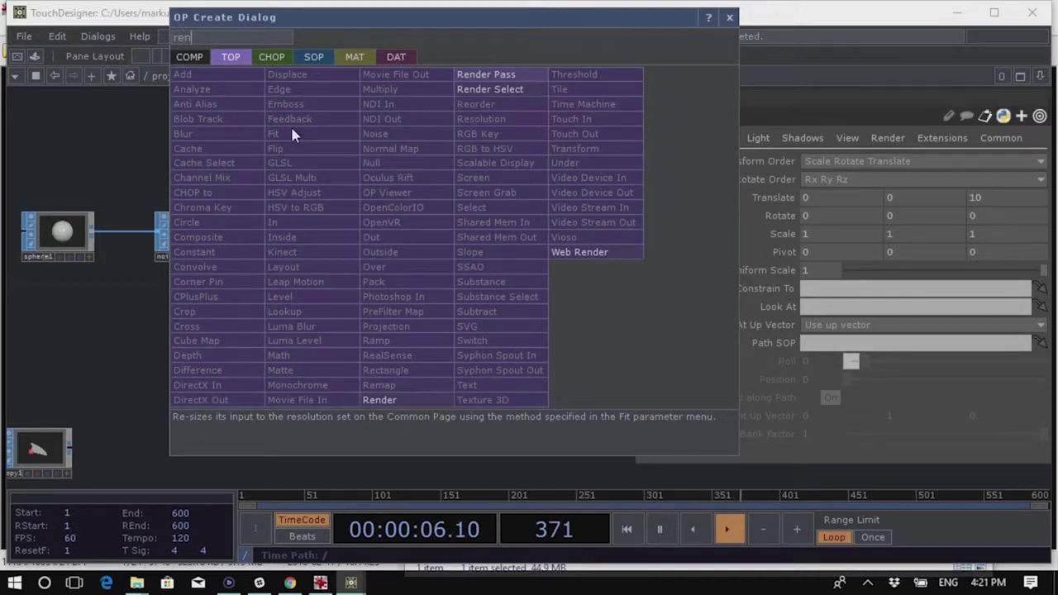
{"action": "type", "text": "der"}
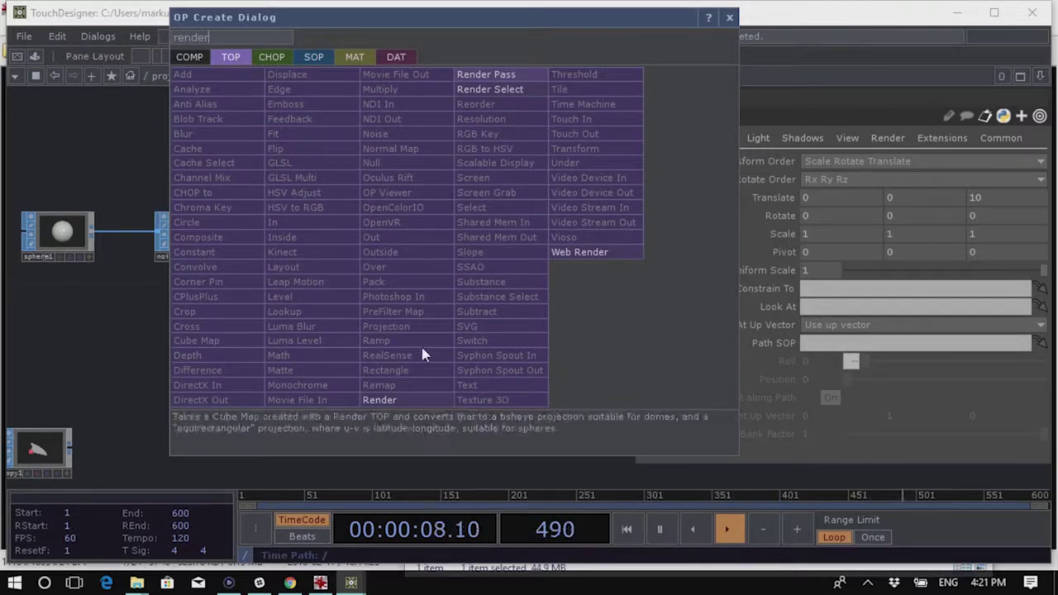
{"action": "left_click", "coordinate": [419, 405]}
{"action": "left_click", "coordinate": [464, 239]}
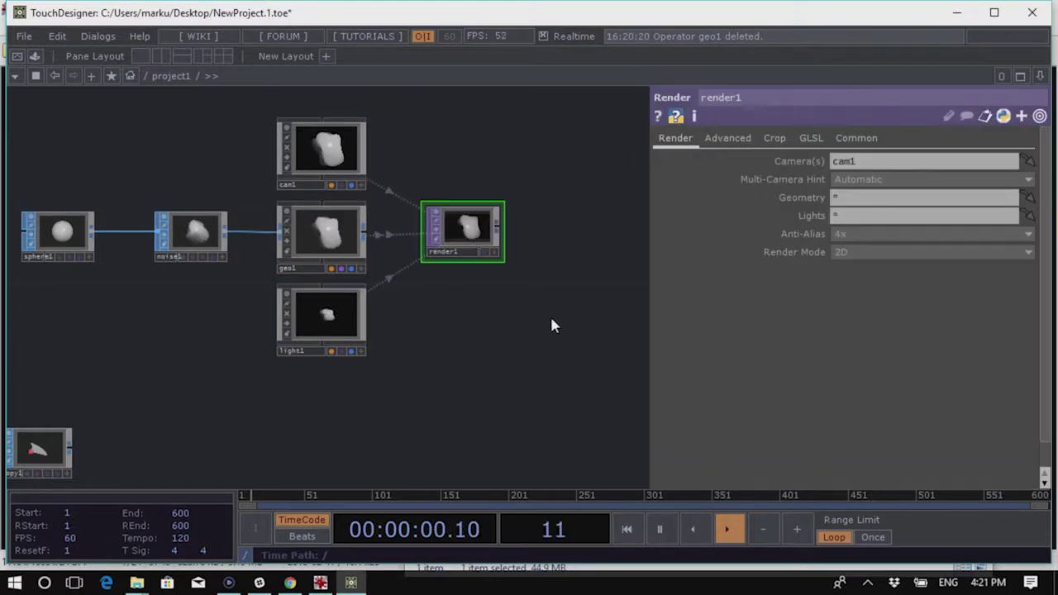
{"action": "scroll", "coordinate": [439, 357], "scroll_direction": "up", "scroll_amount": 4}
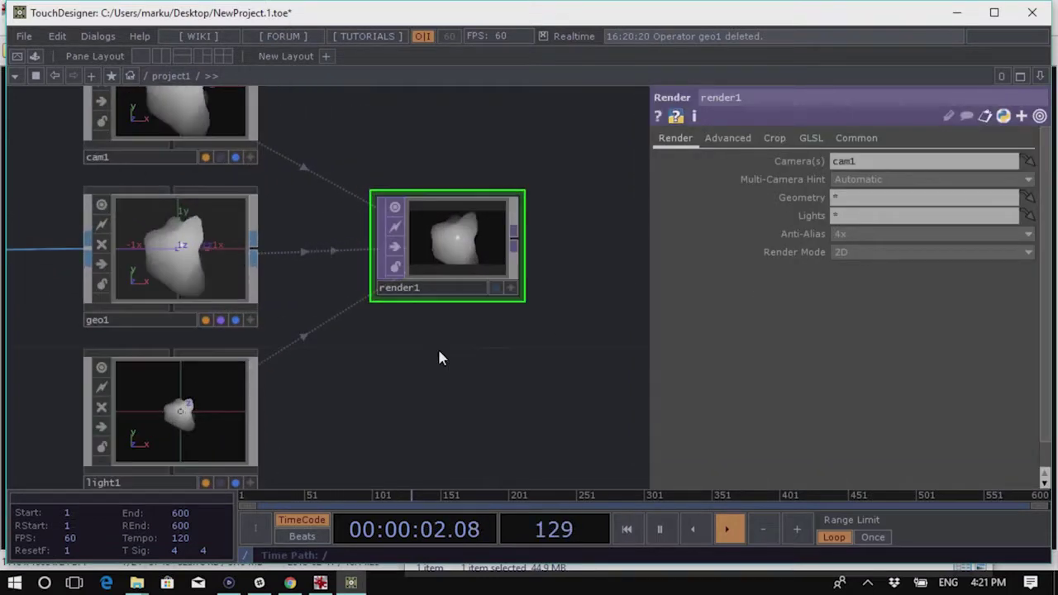
{"action": "scroll", "coordinate": [513, 355], "scroll_direction": "up", "scroll_amount": 3}
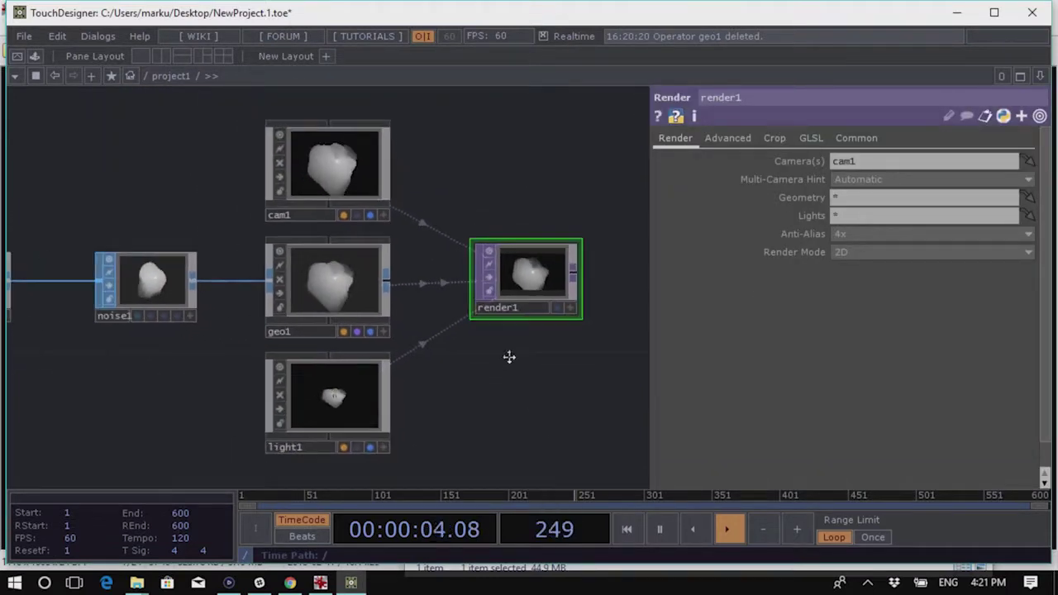
{"action": "scroll", "coordinate": [541, 263], "scroll_direction": "down", "scroll_amount": 2}
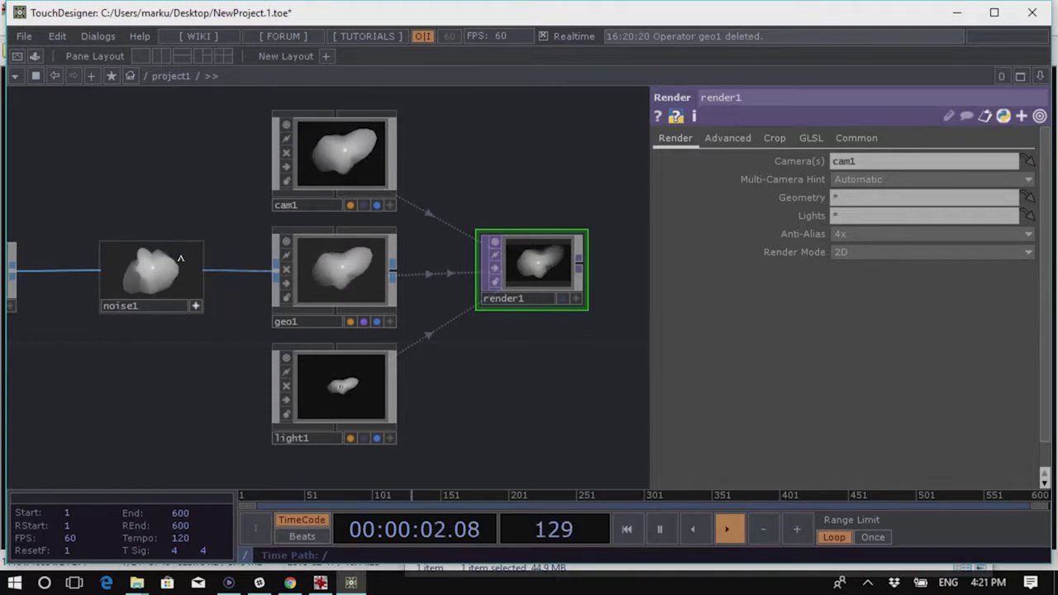
{"action": "scroll", "coordinate": [585, 319], "scroll_direction": "up", "scroll_amount": 2}
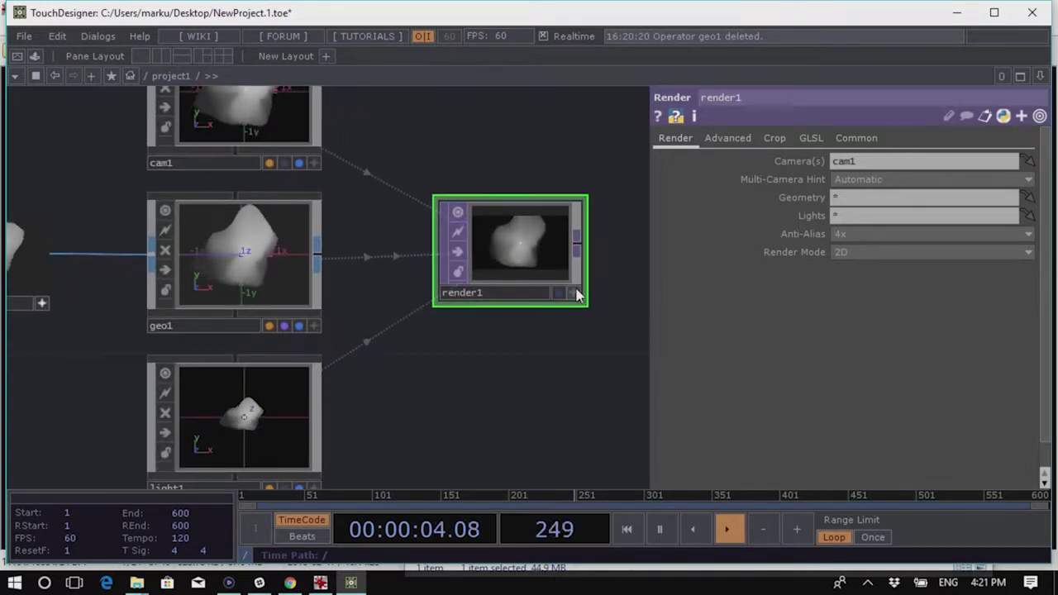
Make the render1 node's viewer active so its rendered image fills the node
{"action": "left_click", "coordinate": [572, 292]}
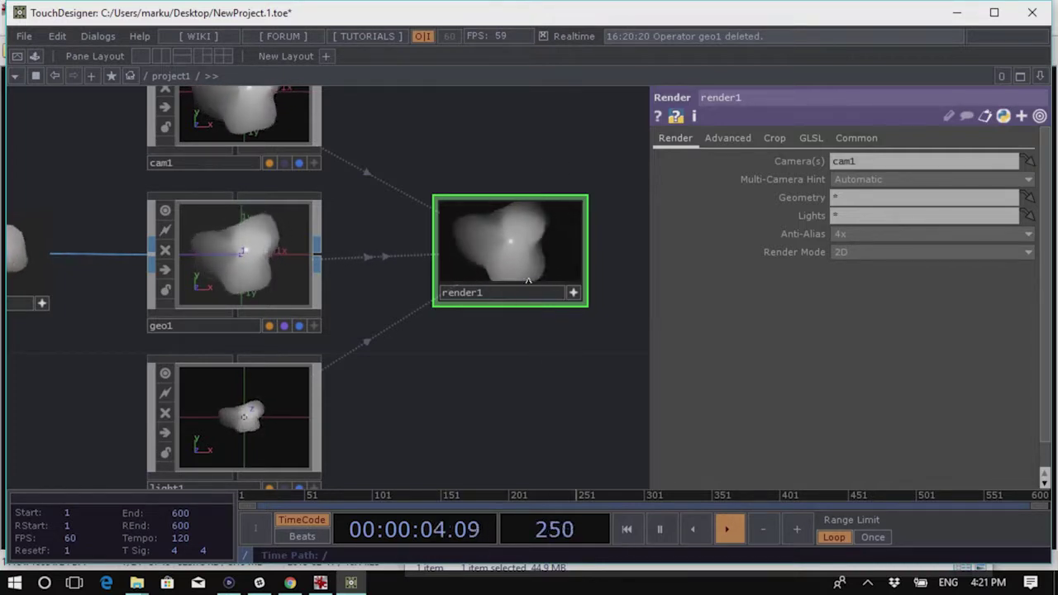
{"action": "scroll", "coordinate": [578, 273], "scroll_direction": "down", "scroll_amount": 3}
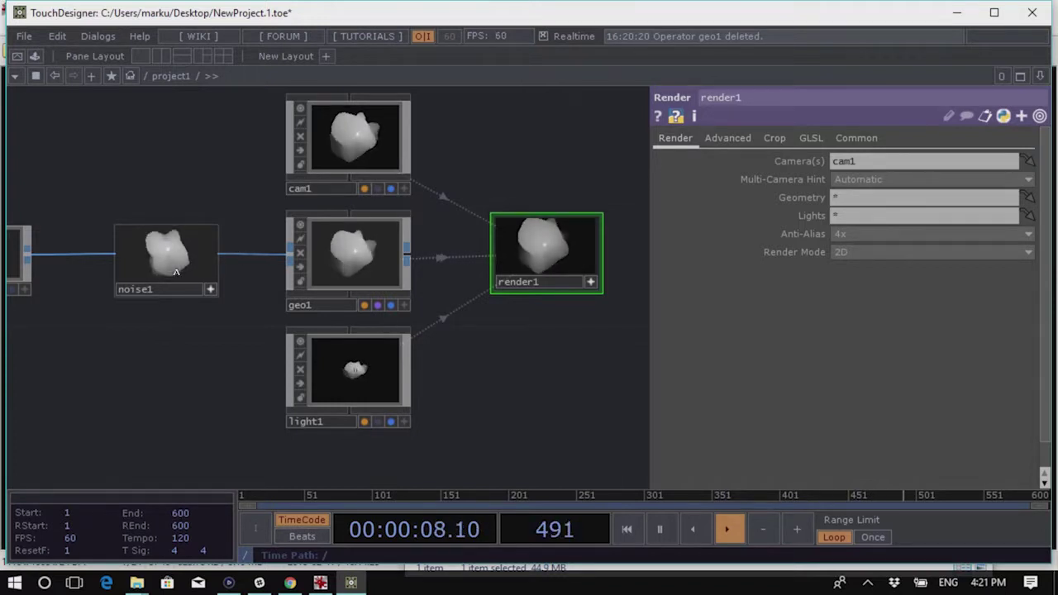
{"action": "left_click_drag", "start_coordinate": [469, 325], "coordinate": [423, 399]}
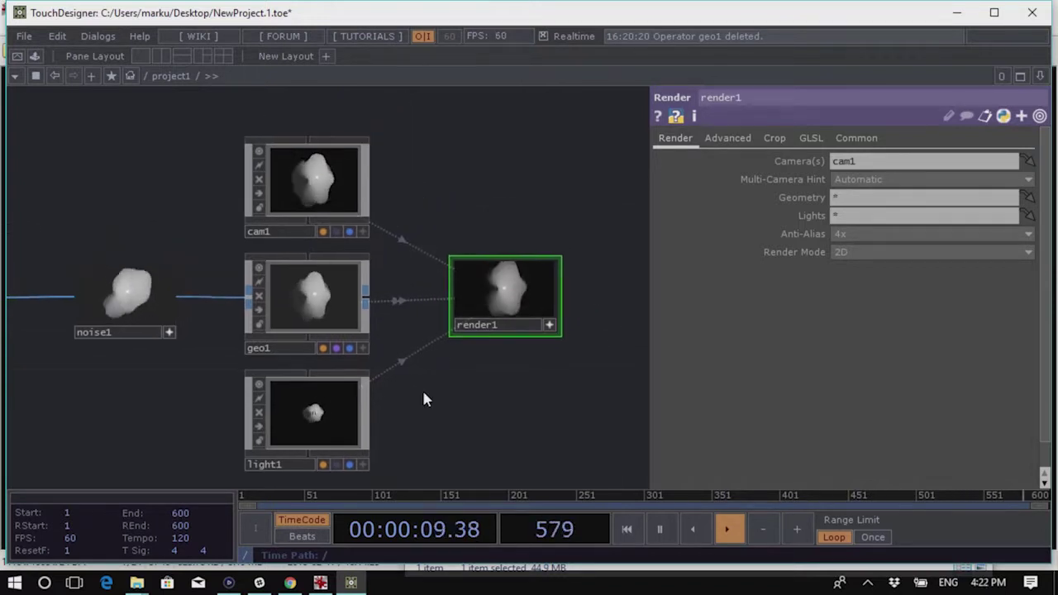
Set the FOV Angle of the cam1 camera to 41.9
{"action": "left_click", "coordinate": [331, 199]}
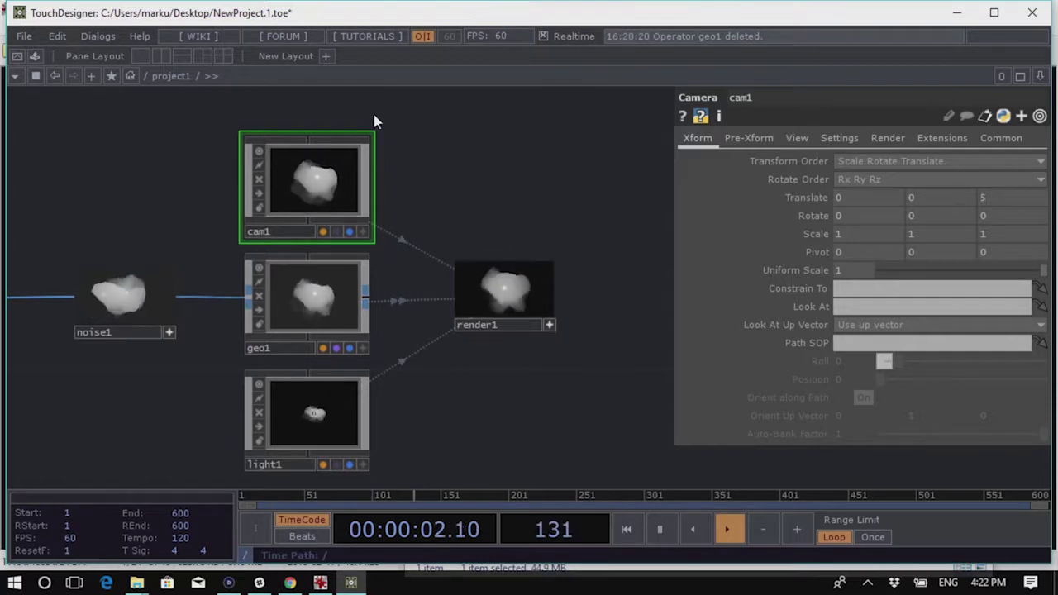
{"action": "left_click", "coordinate": [796, 139]}
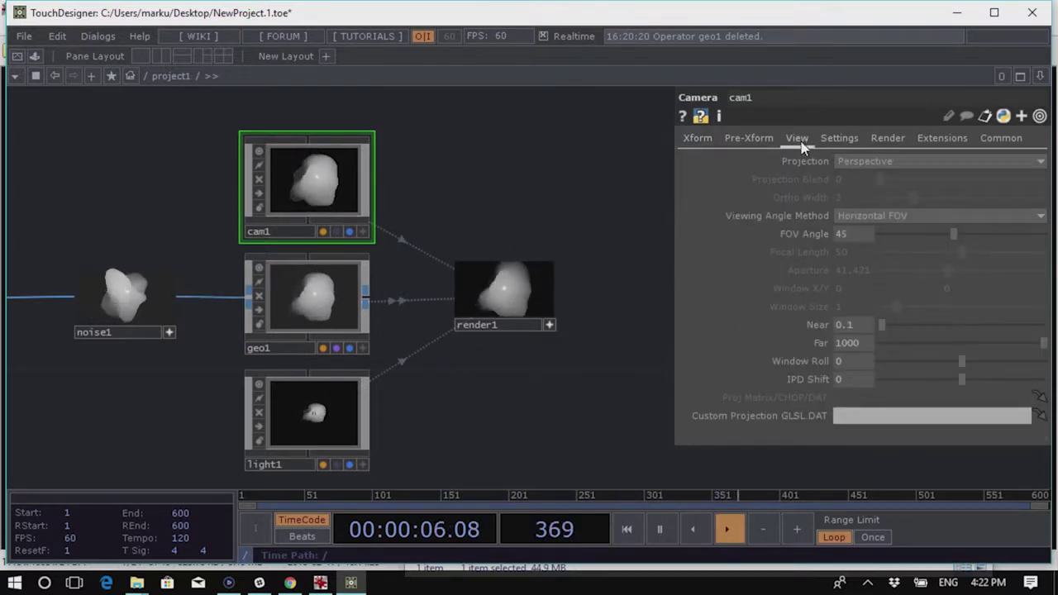
{"action": "mouse_move", "coordinate": [956, 234]}
{"action": "left_mouse_down"}
{"action": "mouse_move", "coordinate": [1039, 237]}
{"action": "mouse_move", "coordinate": [876, 246]}
{"action": "mouse_move", "coordinate": [1029, 237]}
{"action": "mouse_move", "coordinate": [910, 247]}
{"action": "mouse_move", "coordinate": [948, 239]}
{"action": "left_mouse_up"}
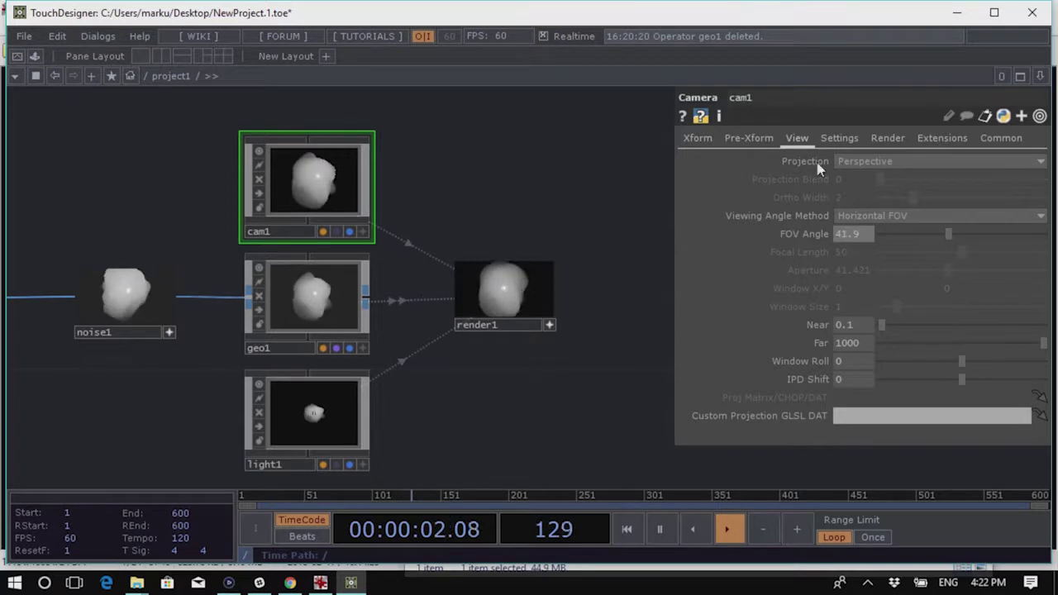
Open the Light Color picker for the light1 component
{"action": "left_click", "coordinate": [306, 414]}
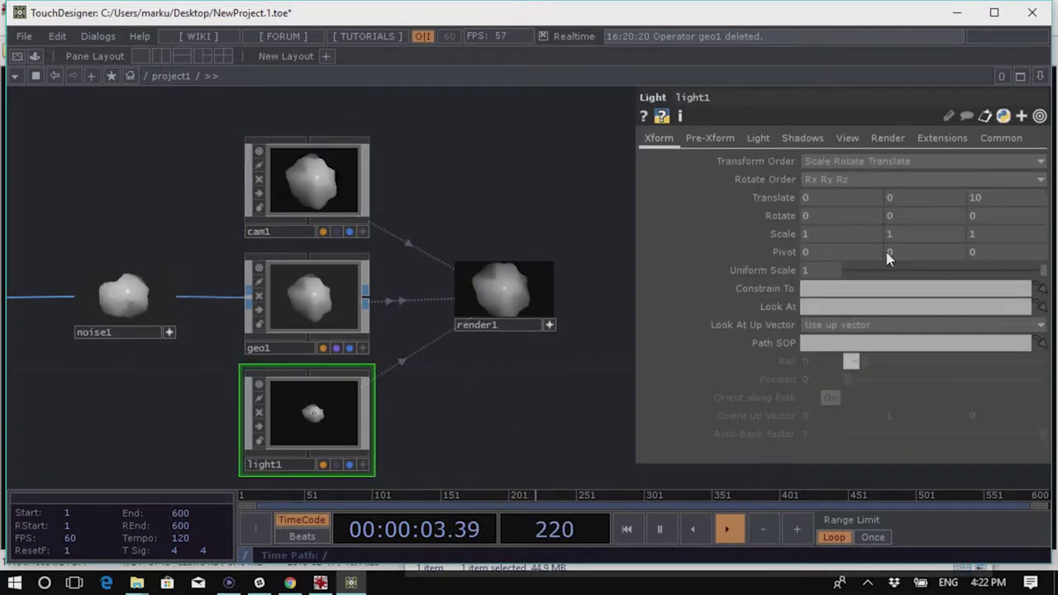
{"action": "left_click", "coordinate": [758, 138]}
{"action": "left_click", "coordinate": [814, 161]}
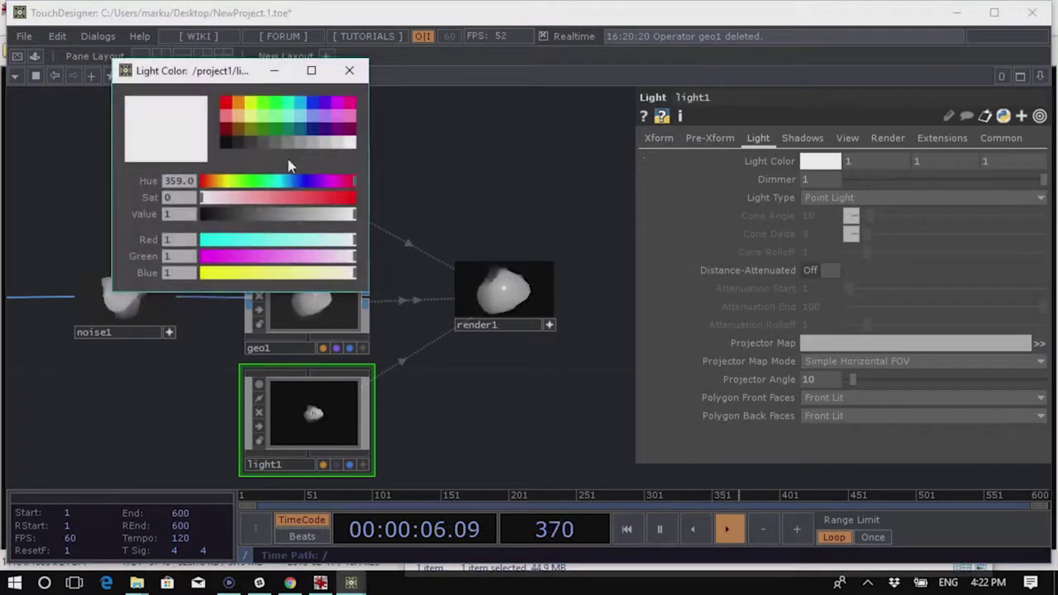
Set the colour of light1 to mint green with RGB values 0.498039, 1, 0.862745
{"action": "left_click", "coordinate": [289, 114]}
{"action": "left_click", "coordinate": [349, 70]}
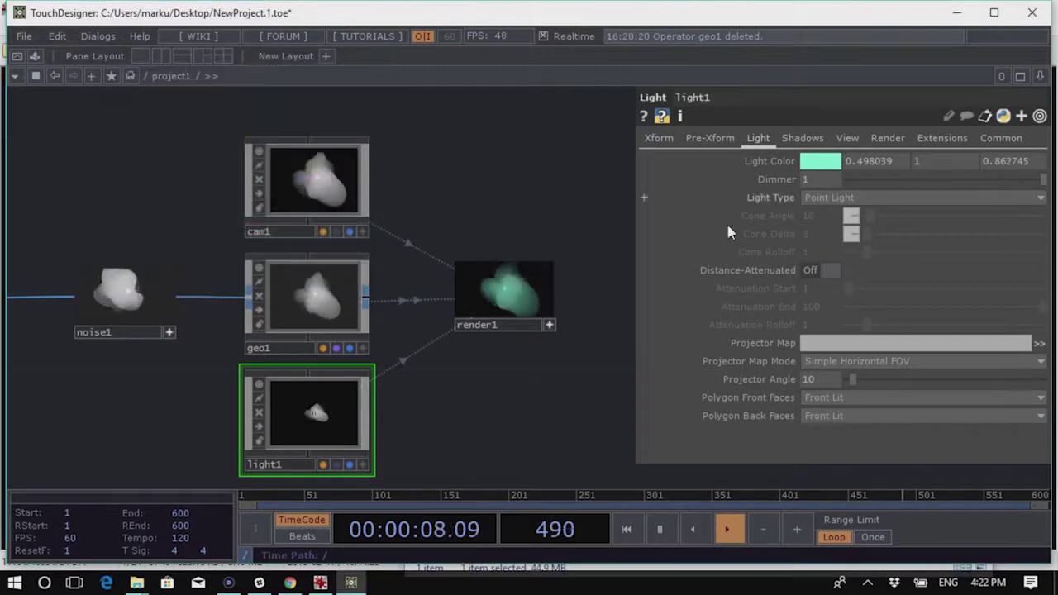
{"action": "left_click", "coordinate": [818, 199]}
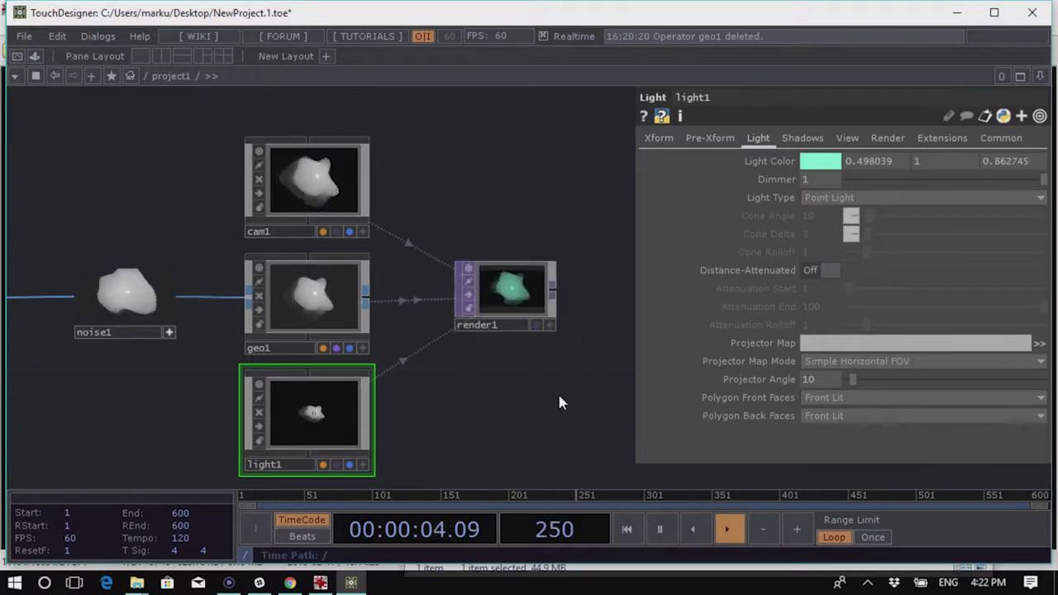
Add an Environment Light component to the network above cam1
{"action": "scroll", "coordinate": [507, 400], "scroll_direction": "down", "scroll_amount": 2}
{"action": "scroll", "coordinate": [507, 400], "scroll_direction": "down", "scroll_amount": 1}
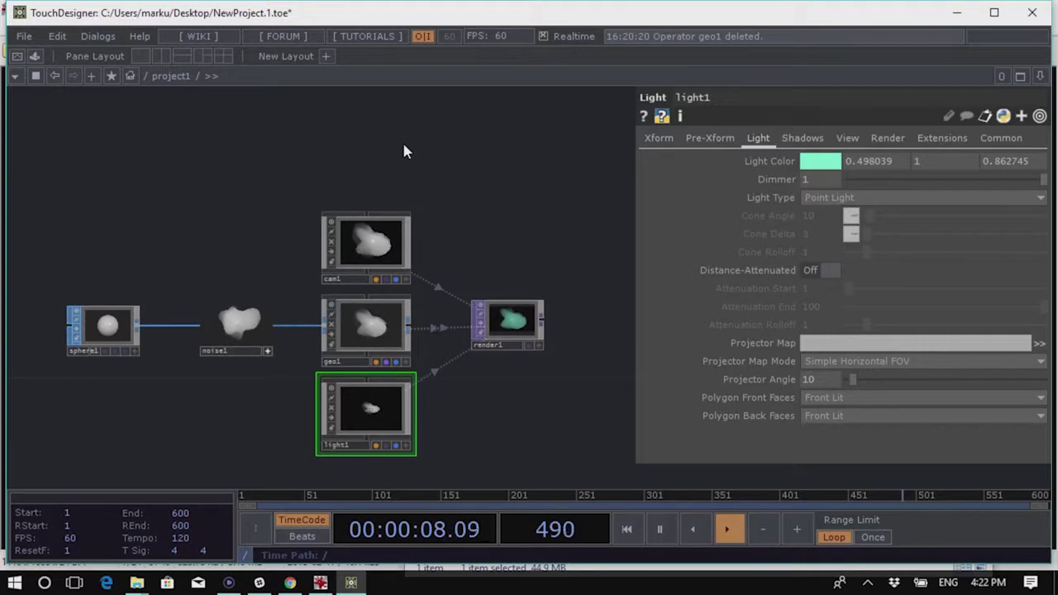
{"action": "key", "text": "Tab"}
{"action": "left_click", "coordinate": [138, 49]}
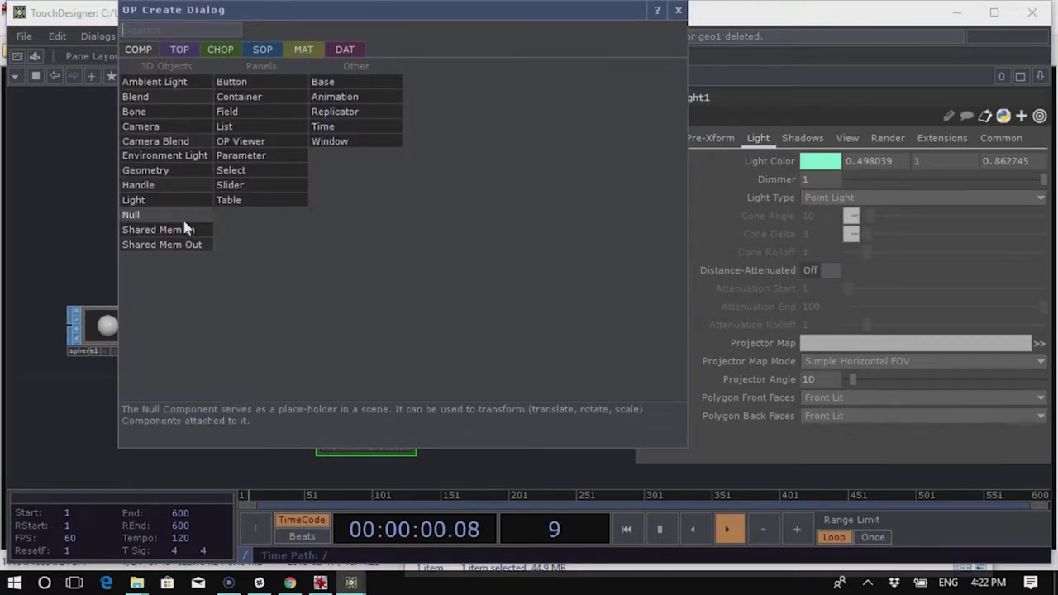
{"action": "left_click", "coordinate": [169, 168]}
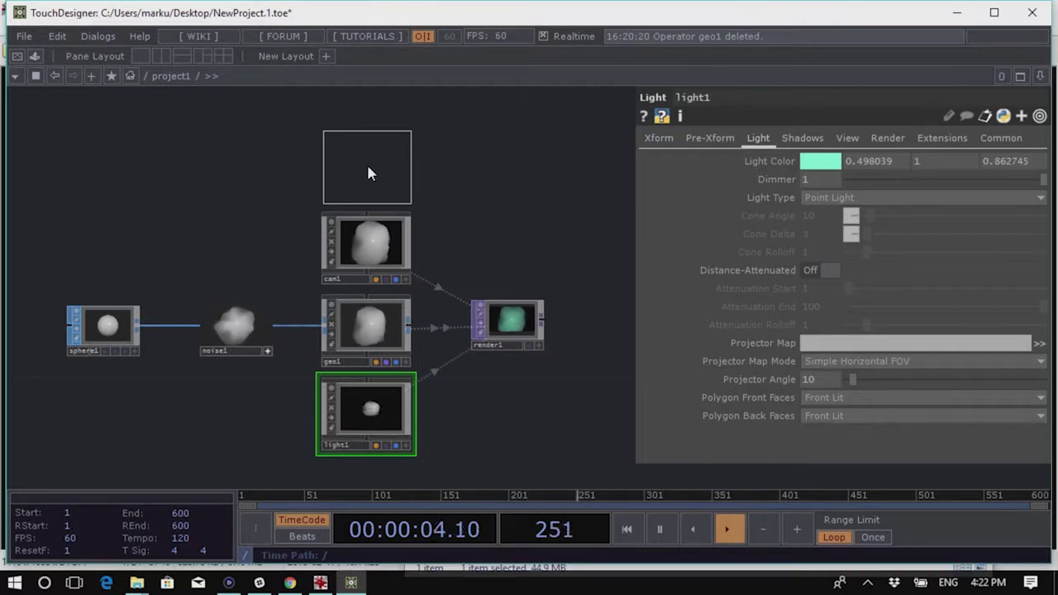
{"action": "left_click", "coordinate": [369, 173]}
{"action": "left_click_drag", "start_coordinate": [501, 196], "coordinate": [556, 229]}
{"action": "middle_click_drag", "start_coordinate": [443, 188], "coordinate": [299, 222]}
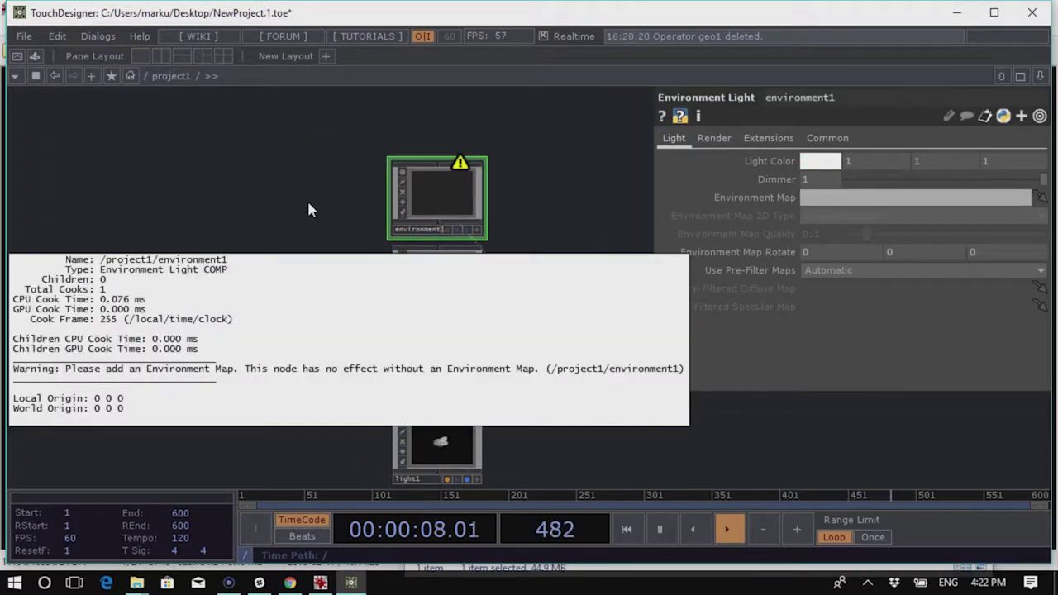
{"action": "middle_click_drag", "start_coordinate": [306, 207], "coordinate": [305, 205]}
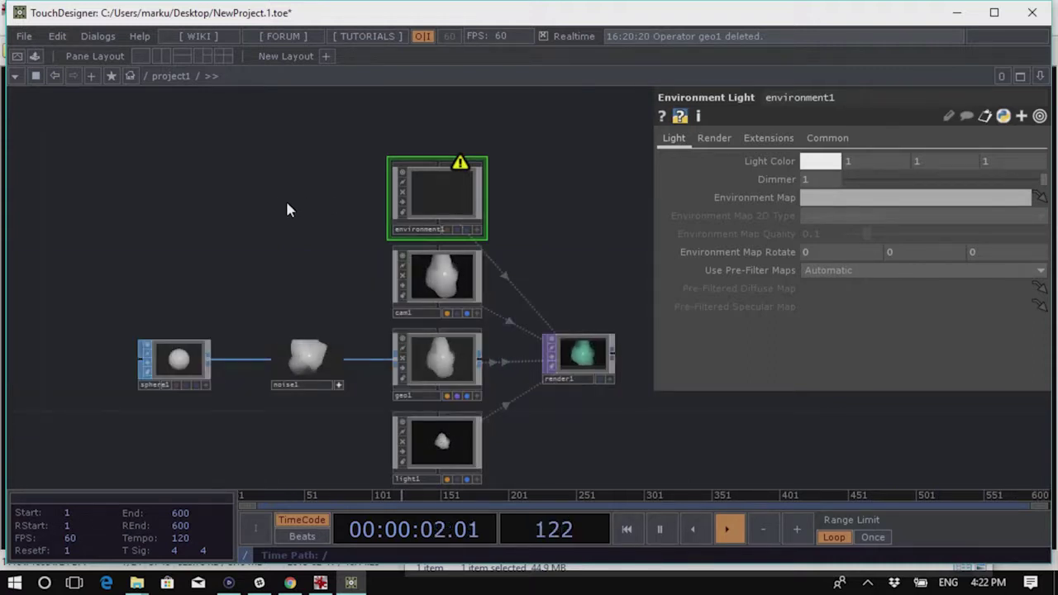
Switch to File Explorer, go to the Media/HDR folder and bring Barce_Rooftop_C_3k.hdr into the TouchDesigner network beside environment1
{"action": "mouse_move", "coordinate": [138, 582]}
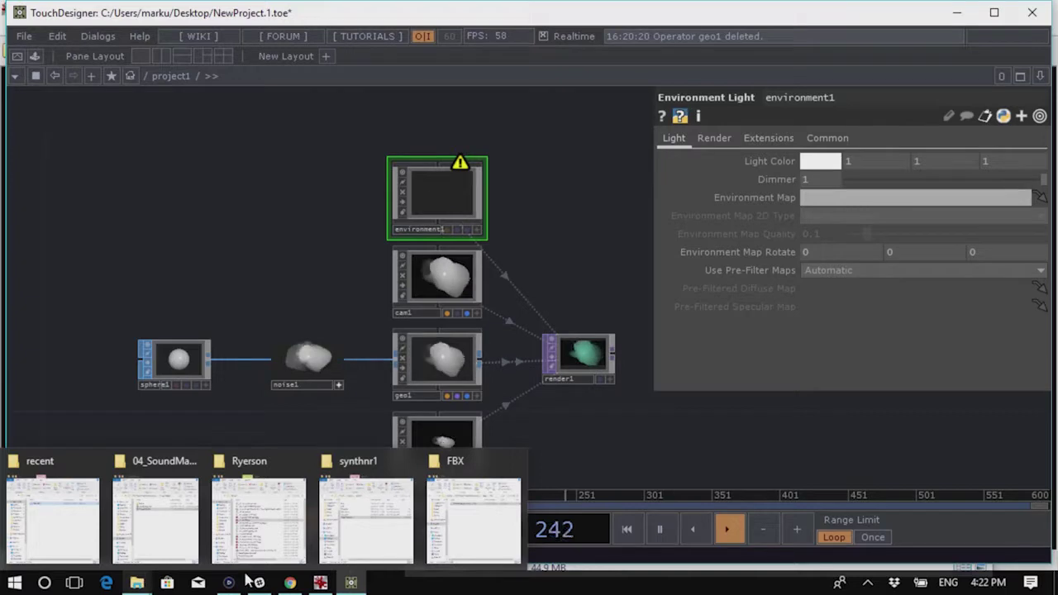
{"action": "left_click", "coordinate": [480, 520]}
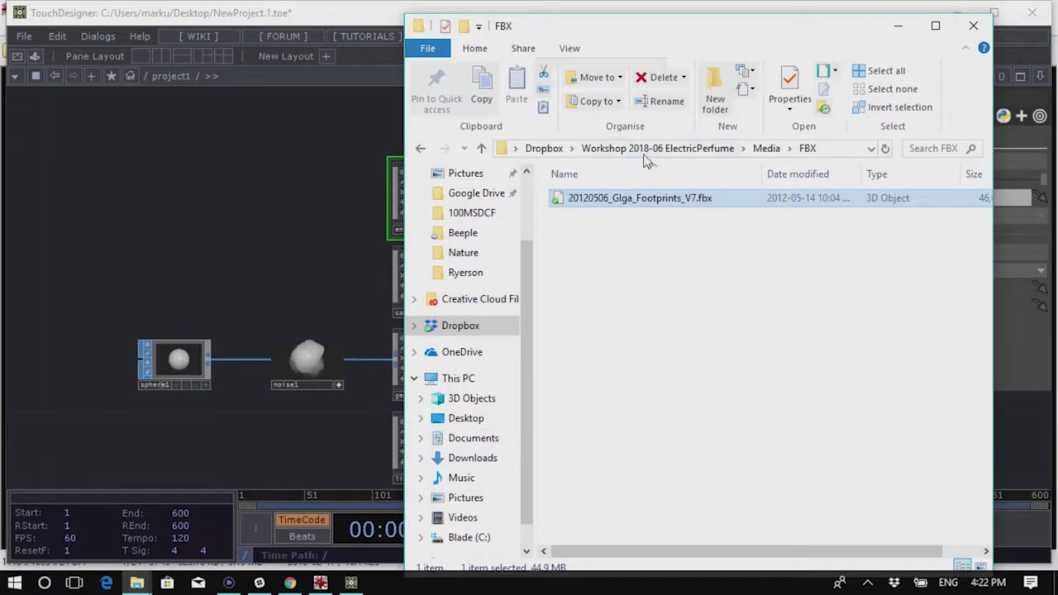
{"action": "left_click", "coordinate": [766, 149]}
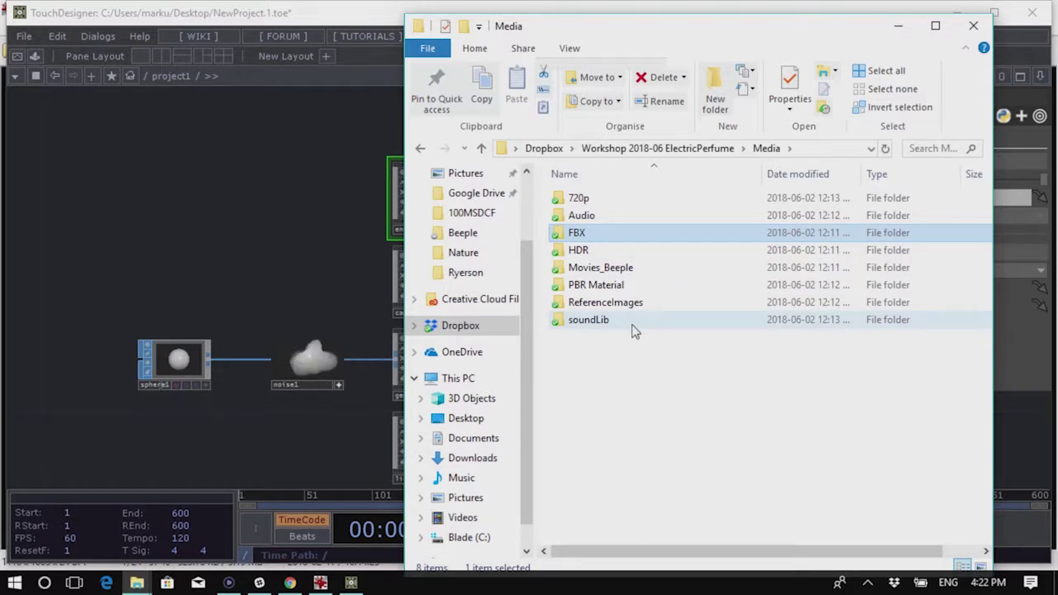
{"action": "double_click", "coordinate": [630, 251]}
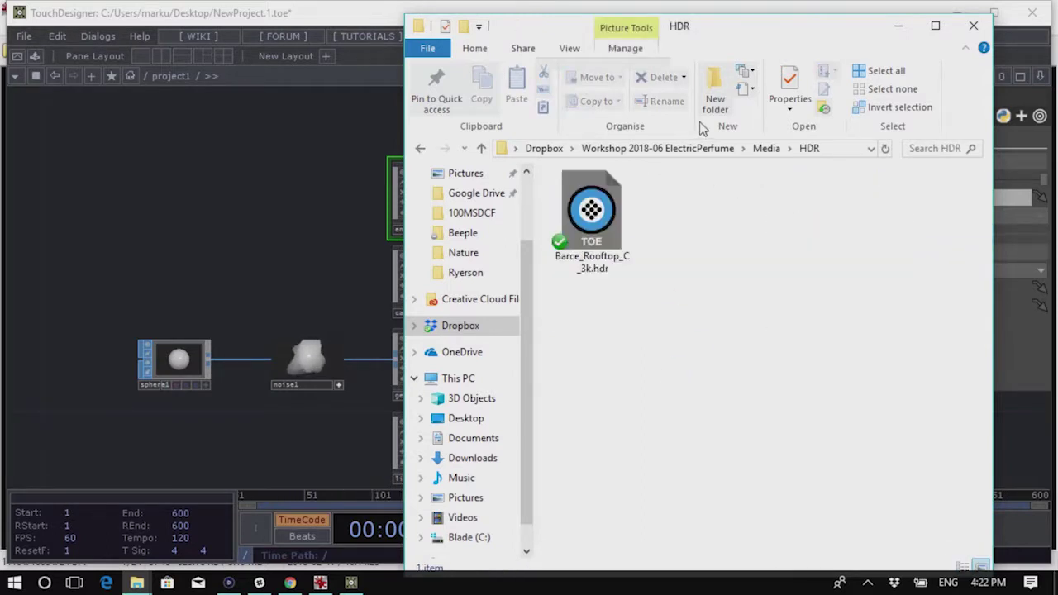
{"action": "left_click_drag", "start_coordinate": [748, 39], "coordinate": [891, 99]}
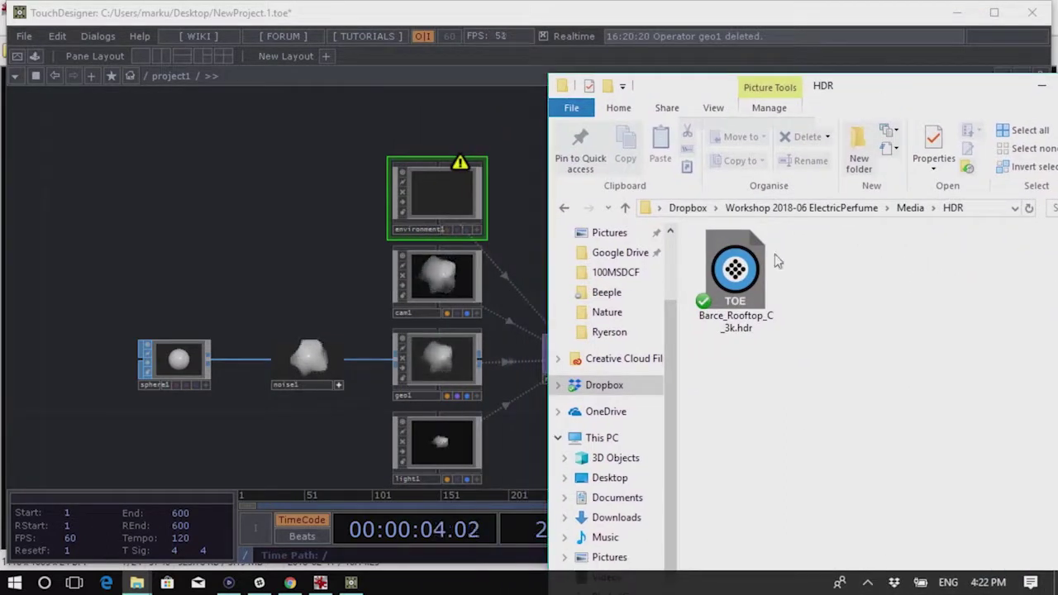
{"action": "left_click_drag", "start_coordinate": [738, 283], "coordinate": [291, 201]}
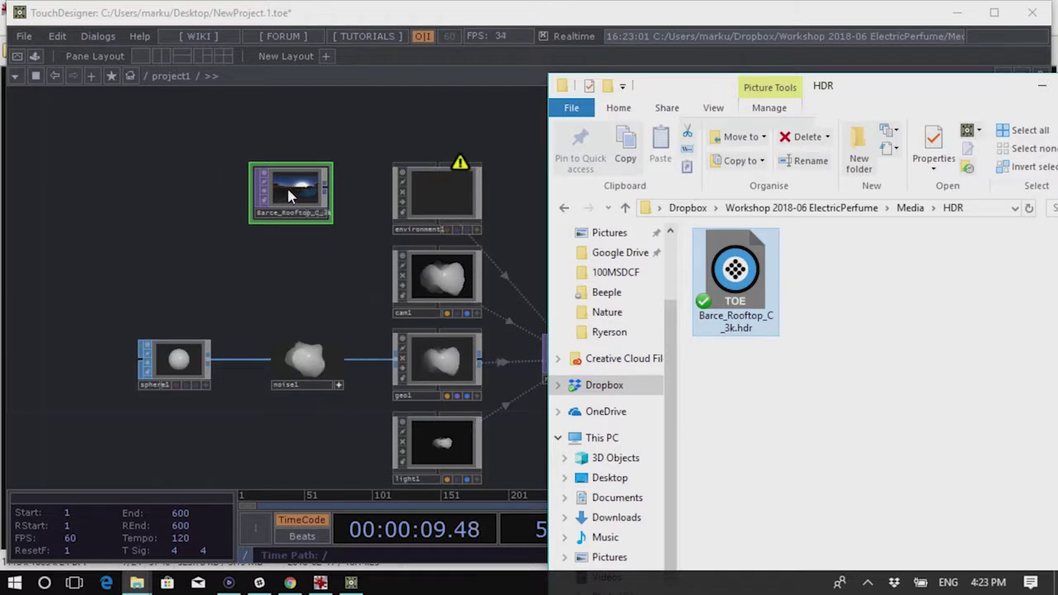
{"action": "left_click", "coordinate": [306, 205]}
{"action": "scroll", "coordinate": [307, 272], "scroll_direction": "up", "scroll_amount": 3}
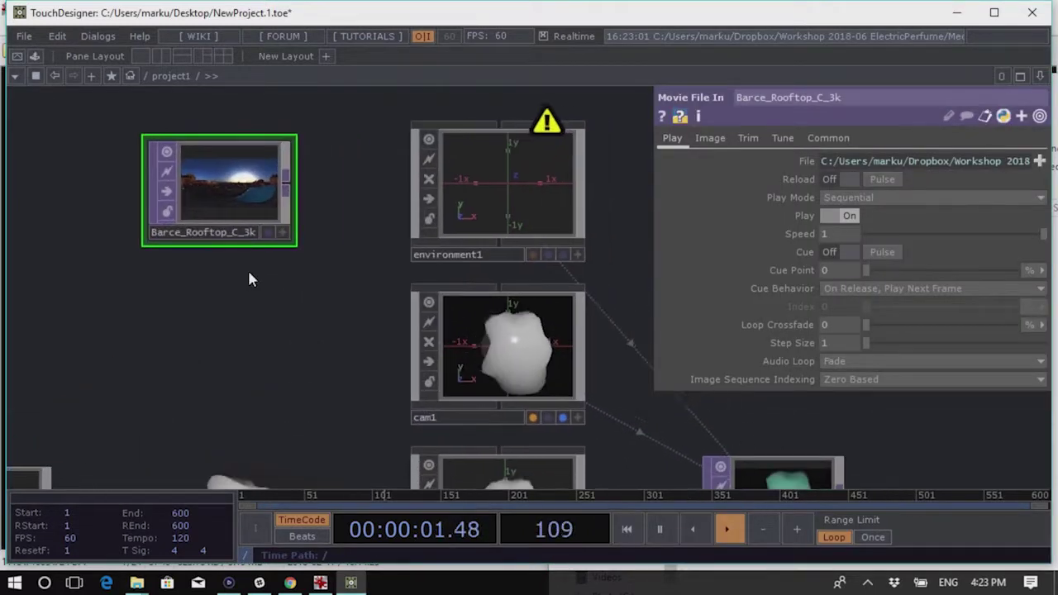
Assign the Barce_Rooftop_C_3k image as the Environment Map of environment1
{"action": "left_click", "coordinate": [430, 203]}
{"action": "left_click_drag", "start_coordinate": [221, 210], "coordinate": [876, 198]}
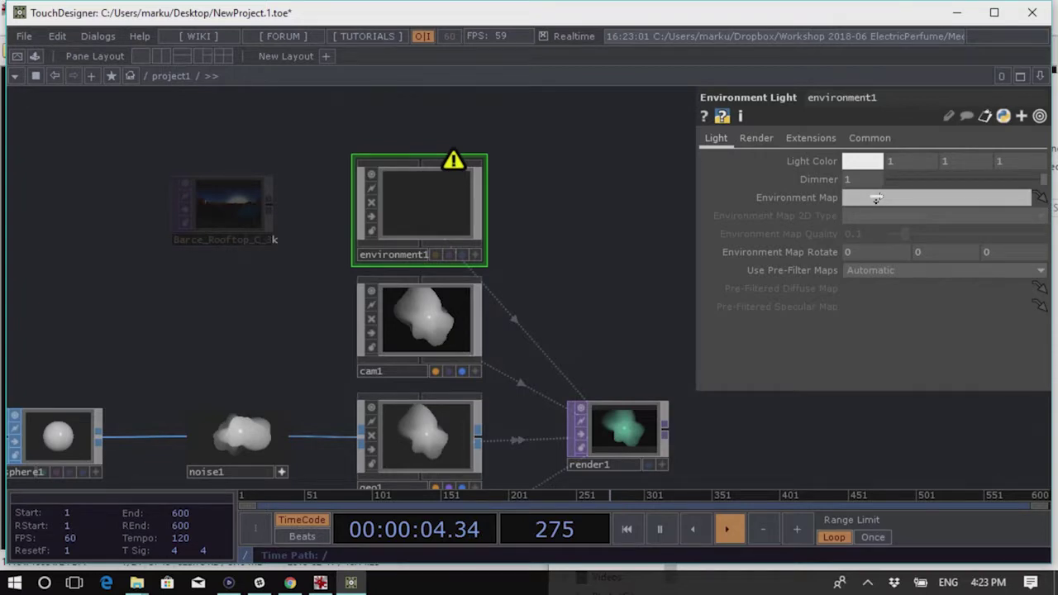
{"action": "left_click_drag", "start_coordinate": [876, 198], "coordinate": [881, 198]}
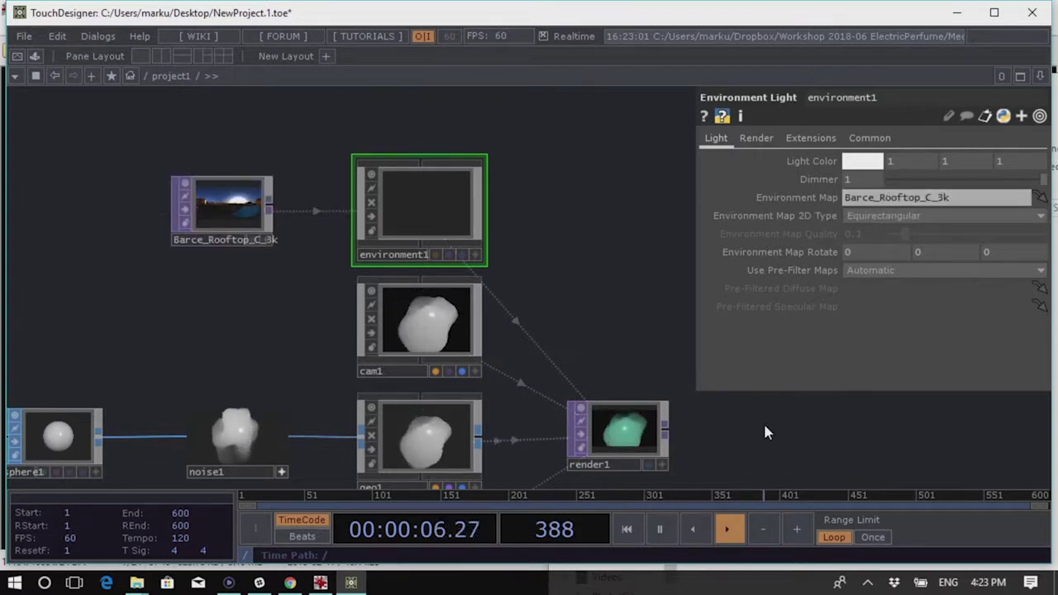
{"action": "left_click_drag", "start_coordinate": [708, 423], "coordinate": [697, 419]}
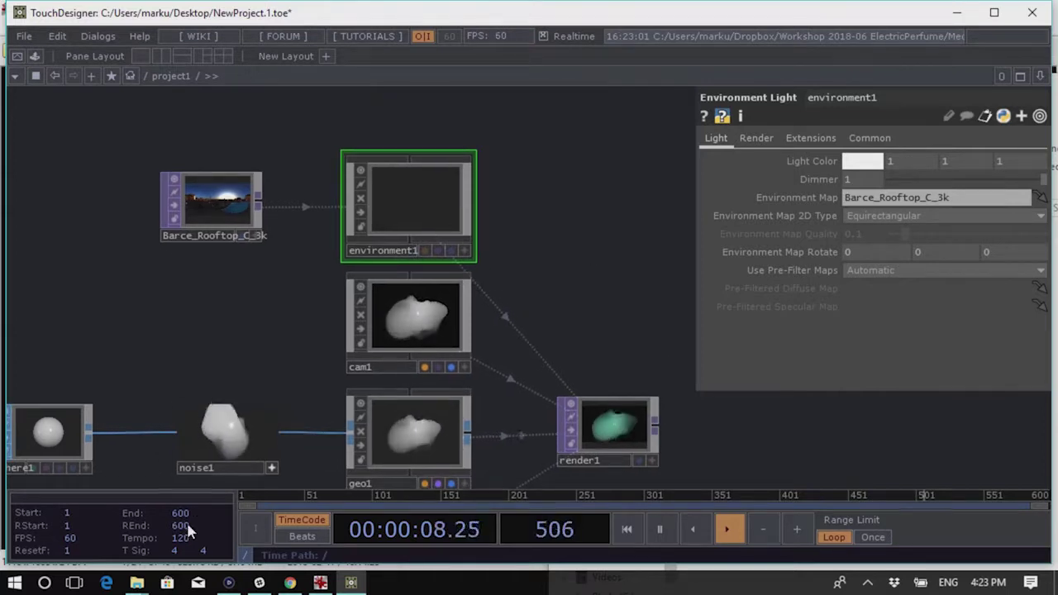
{"action": "mouse_move", "coordinate": [137, 582]}
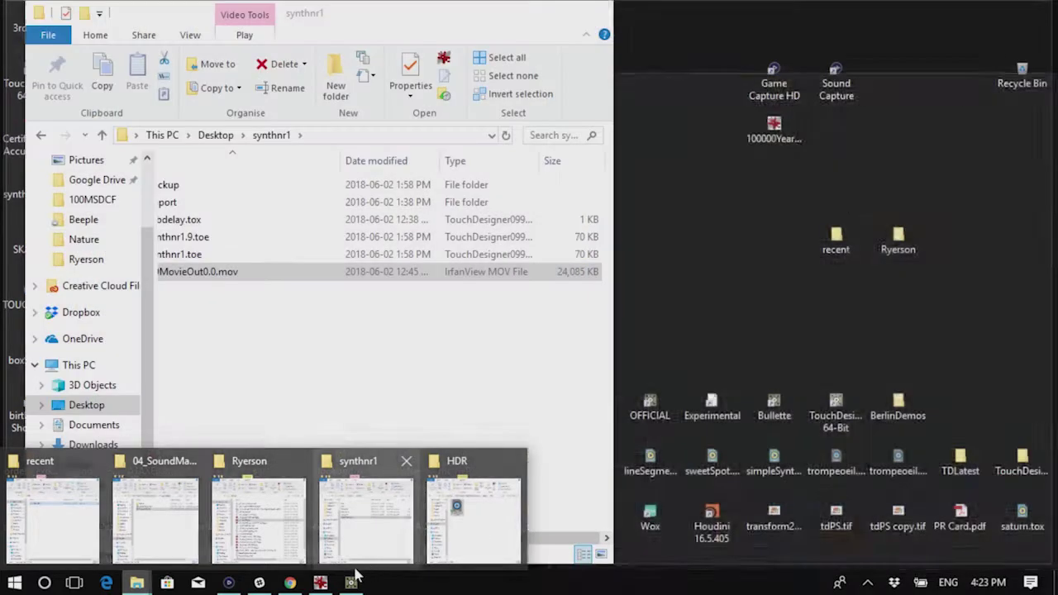
{"action": "key", "text": "Tab"}
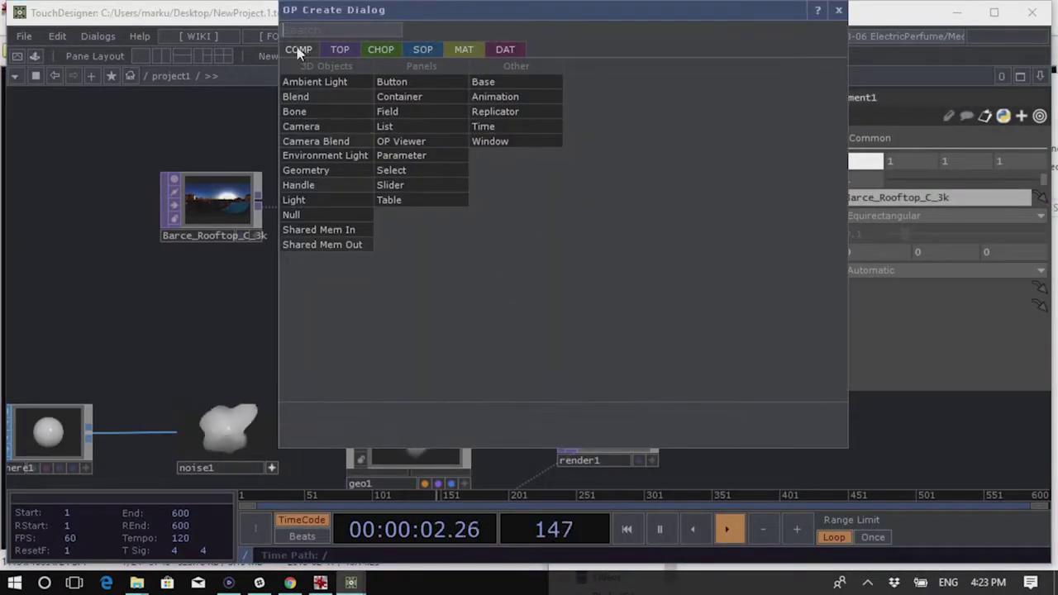
{"action": "left_click", "coordinate": [325, 155]}
{"action": "left_click", "coordinate": [183, 332]}
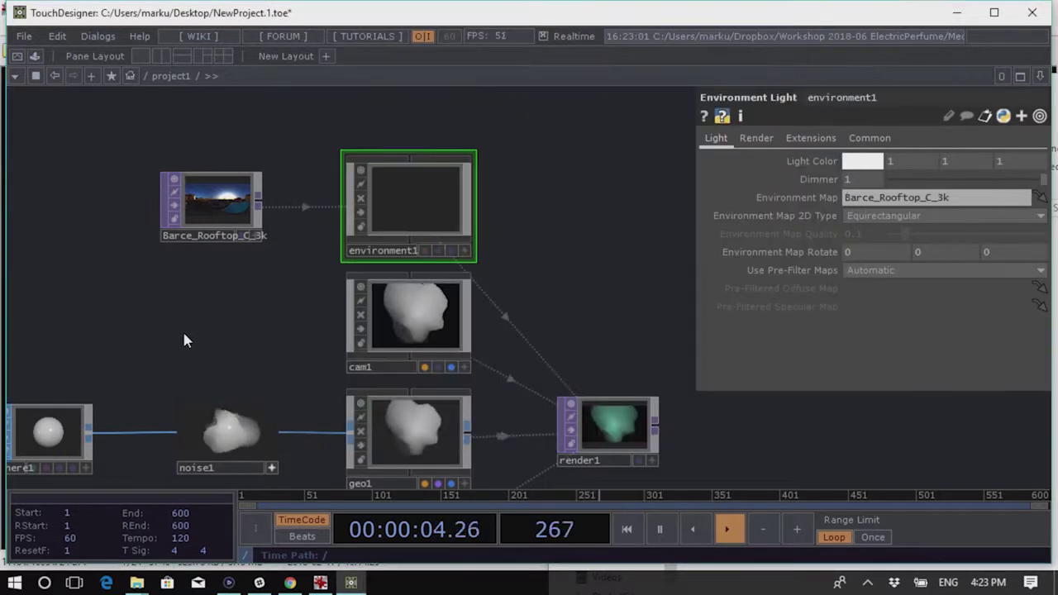
Examine the render1 output up close and check the light settings of light1
{"action": "left_click_drag", "start_coordinate": [598, 290], "coordinate": [495, 189]}
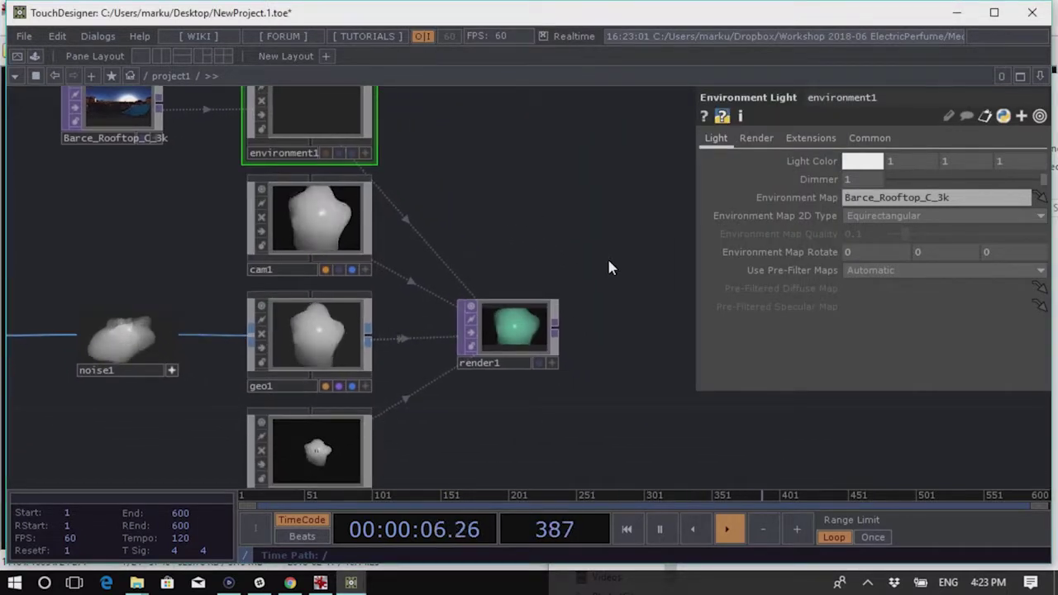
{"action": "left_click_drag", "start_coordinate": [572, 191], "coordinate": [585, 228]}
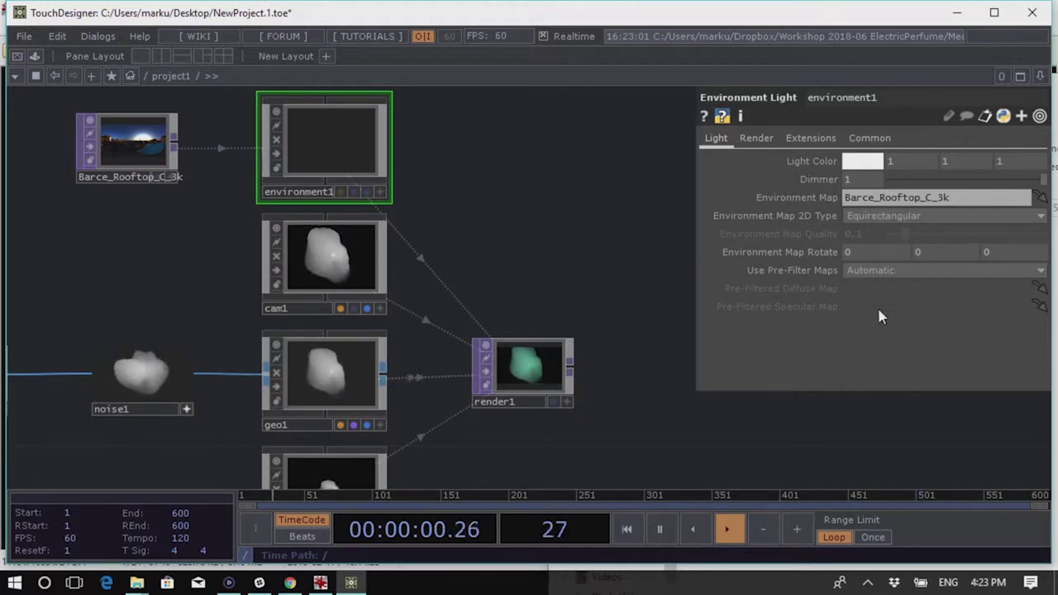
{"action": "scroll", "coordinate": [595, 401], "scroll_direction": "up", "scroll_amount": 5}
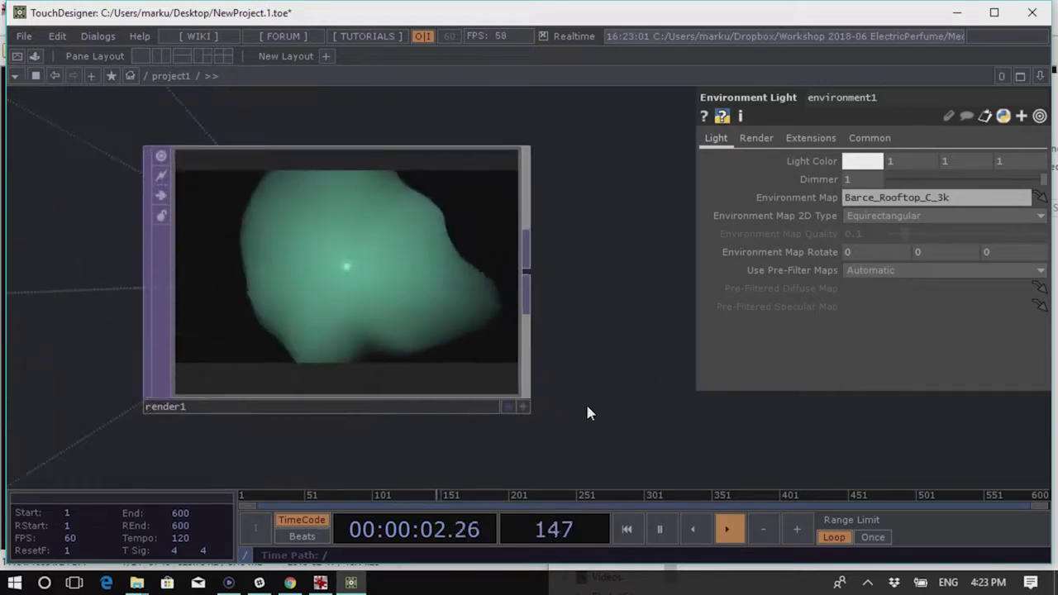
{"action": "scroll", "coordinate": [585, 409], "scroll_direction": "down", "scroll_amount": 3}
{"action": "scroll", "coordinate": [578, 364], "scroll_direction": "down", "scroll_amount": 5}
{"action": "left_click", "coordinate": [430, 381]}
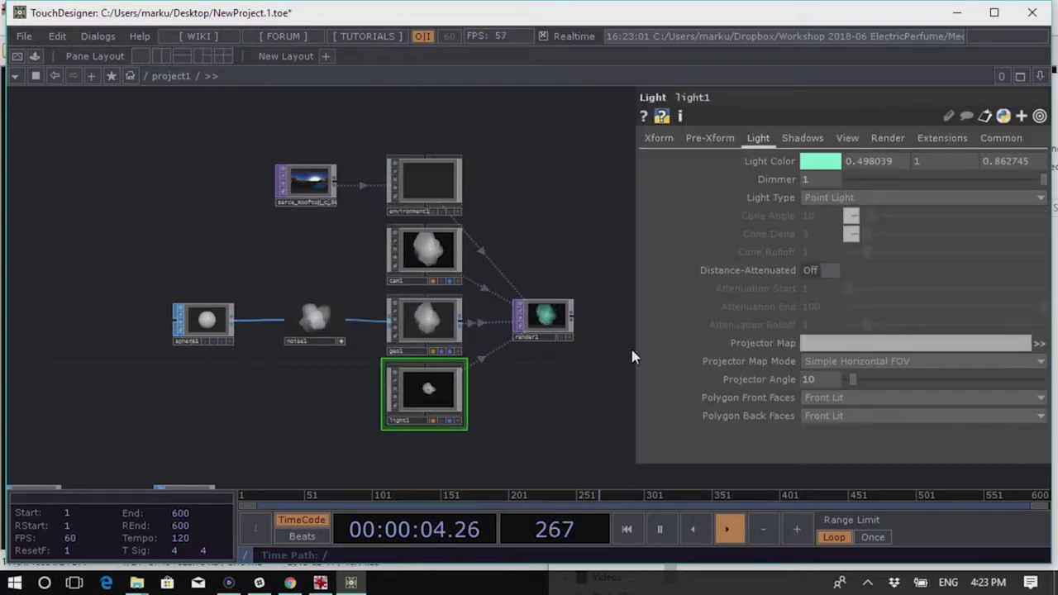
{"action": "scroll", "coordinate": [580, 314], "scroll_direction": "up", "scroll_amount": 6}
{"action": "left_click_drag", "start_coordinate": [991, 185], "coordinate": [932, 234]}
{"action": "scroll", "coordinate": [553, 389], "scroll_direction": "down", "scroll_amount": 5}
{"action": "scroll", "coordinate": [397, 238], "scroll_direction": "up", "scroll_amount": 6}
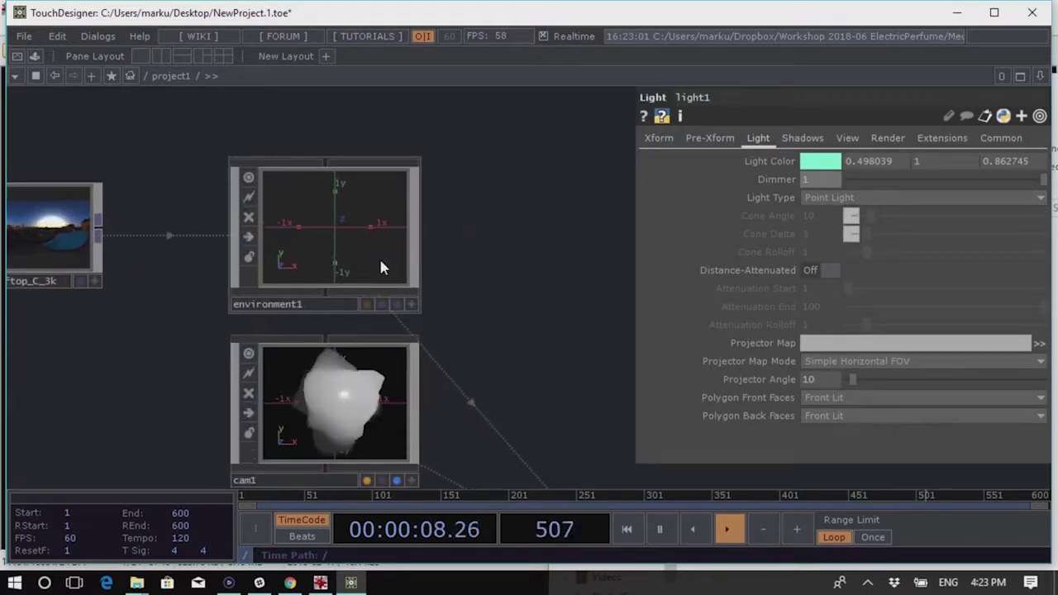
Review the Render and Light parameters of environment1
{"action": "left_click", "coordinate": [380, 261]}
{"action": "left_click_drag", "start_coordinate": [553, 319], "coordinate": [479, 281]}
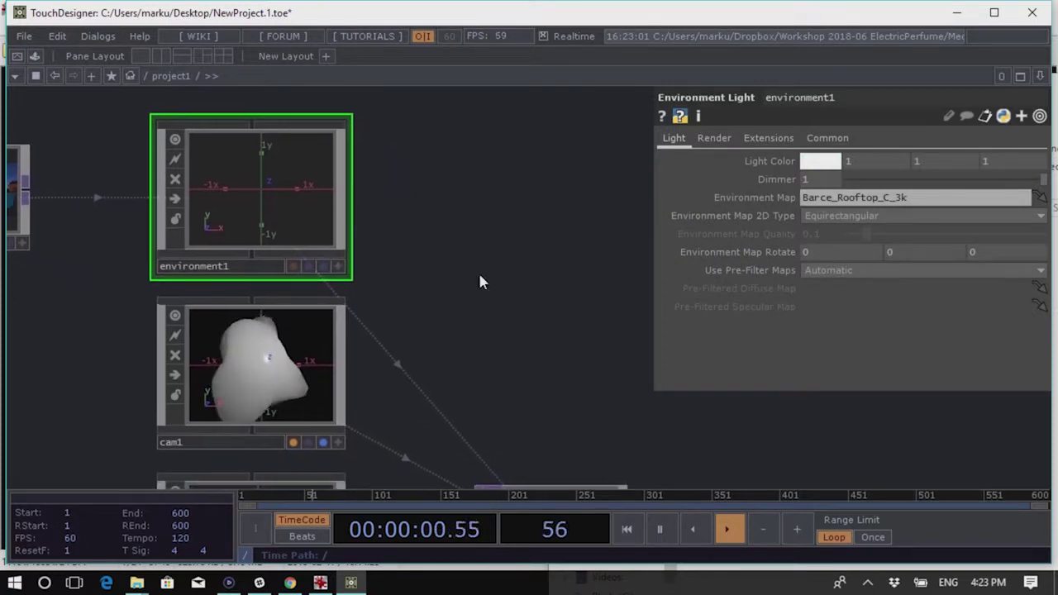
{"action": "left_click", "coordinate": [716, 140]}
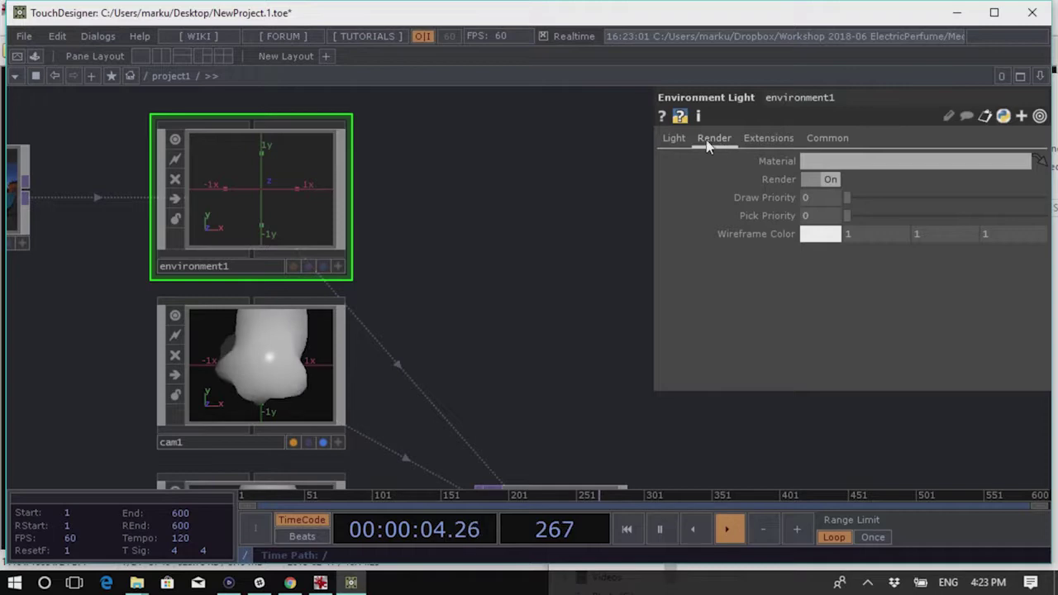
{"action": "left_click", "coordinate": [674, 140]}
{"action": "scroll", "coordinate": [443, 172], "scroll_direction": "down", "scroll_amount": 3}
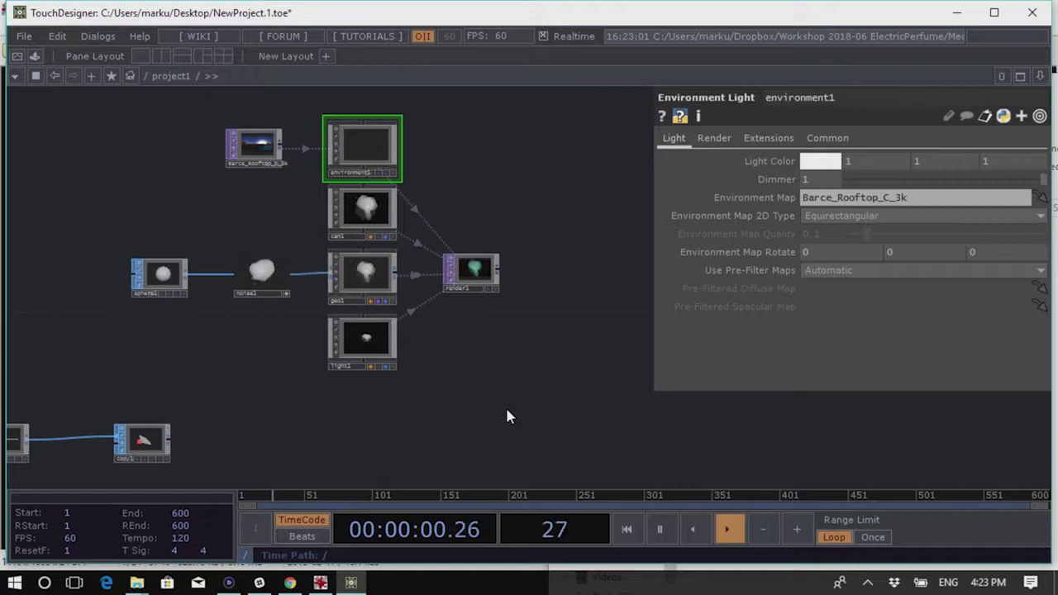
{"action": "left_click_drag", "start_coordinate": [432, 423], "coordinate": [444, 408]}
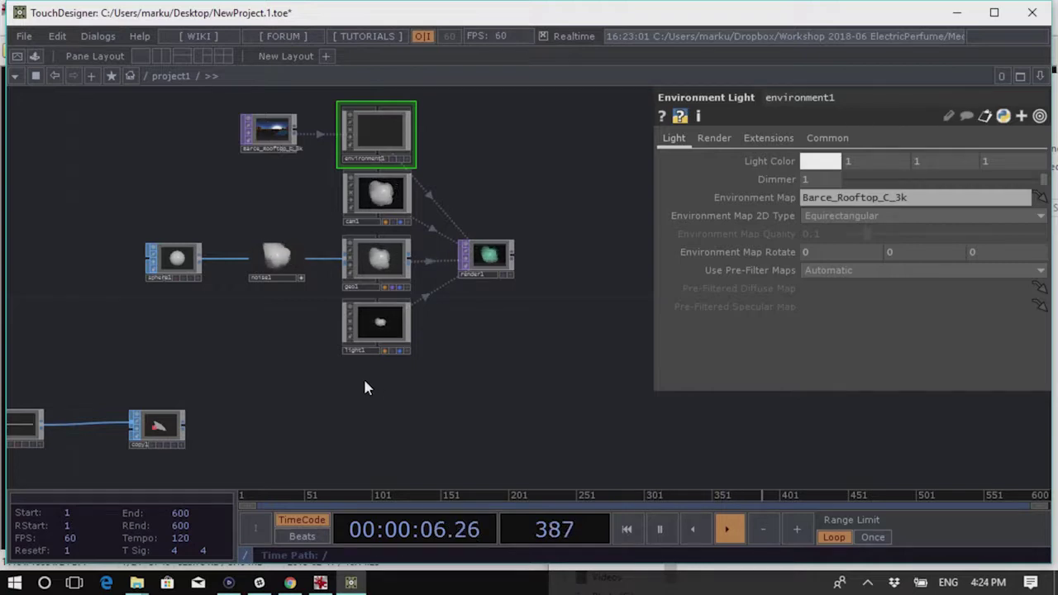
Create a Phong material below light1, assign it to geo1 and inspect the render
{"action": "key", "text": "Tab"}
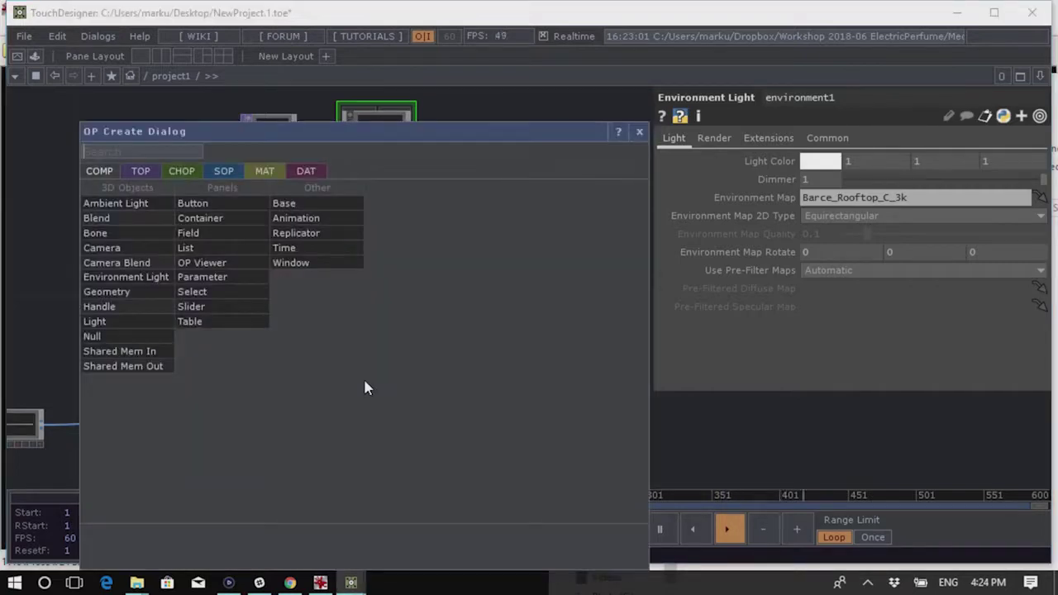
{"action": "left_click", "coordinate": [265, 171]}
{"action": "left_click_drag", "start_coordinate": [300, 130], "coordinate": [718, 144]}
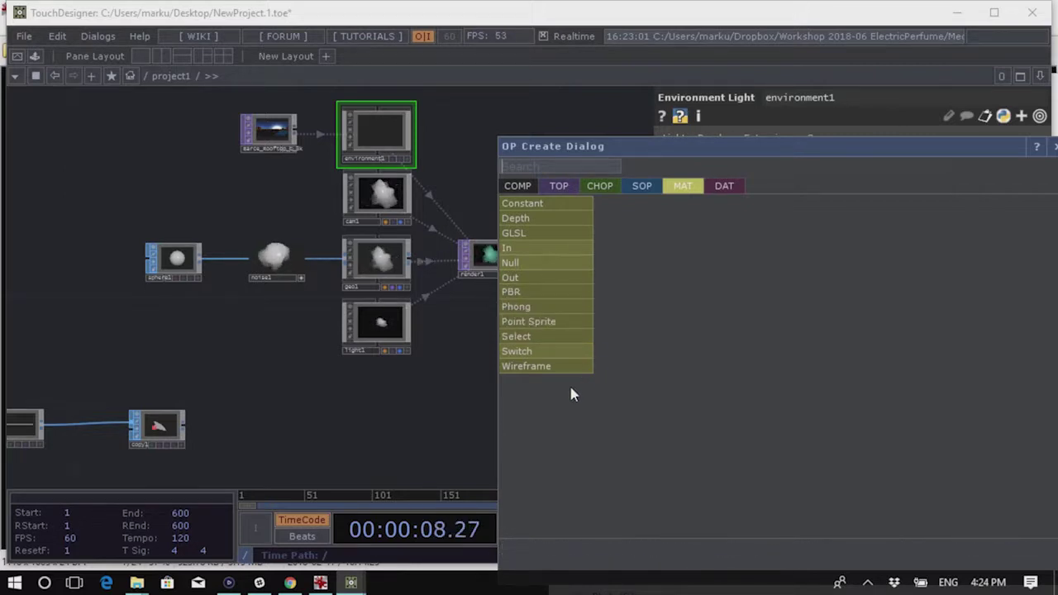
{"action": "left_click", "coordinate": [575, 309]}
{"action": "left_click", "coordinate": [386, 395]}
{"action": "left_click_drag", "start_coordinate": [388, 388], "coordinate": [375, 264]}
{"action": "left_click", "coordinate": [376, 265]}
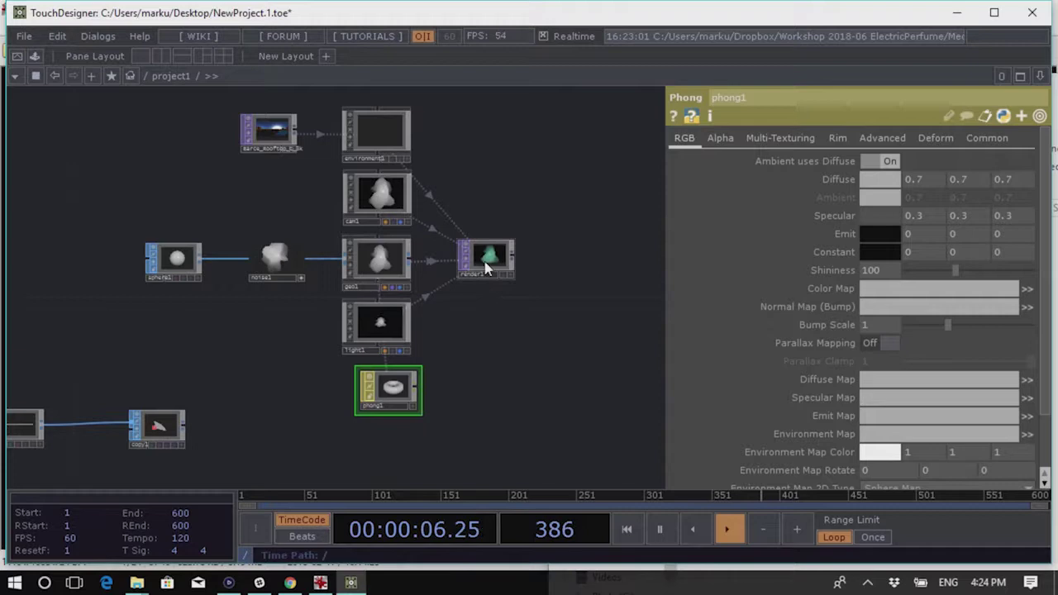
{"action": "scroll", "coordinate": [484, 263], "scroll_direction": "up", "scroll_amount": 3}
{"action": "scroll", "coordinate": [422, 369], "scroll_direction": "down", "scroll_amount": 3}
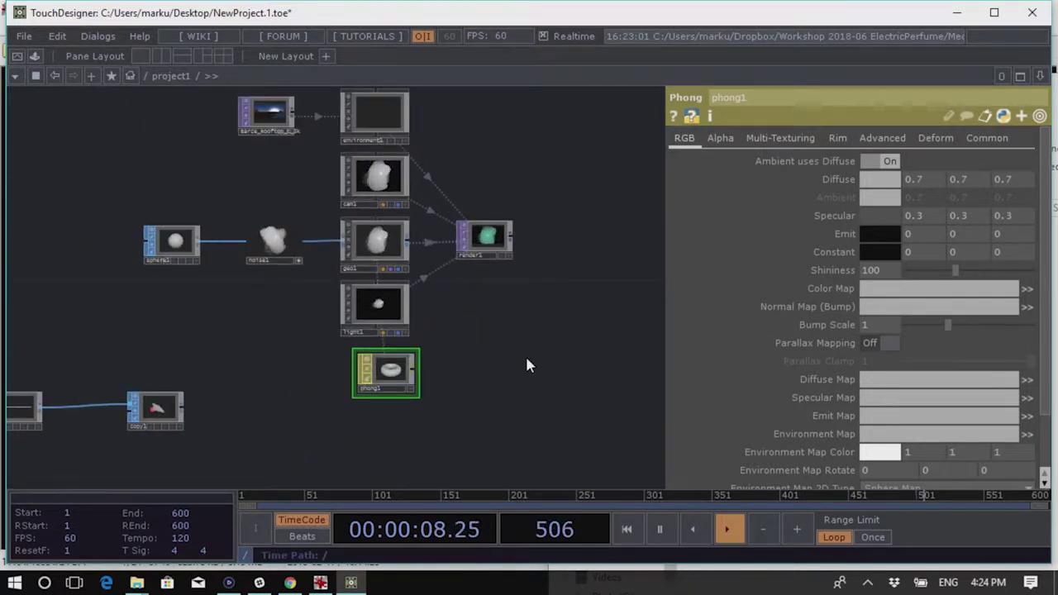
Delete the Phong material and create a PBR material below light1 in its place
{"action": "key", "text": "Delete"}
{"action": "key", "text": "Tab"}
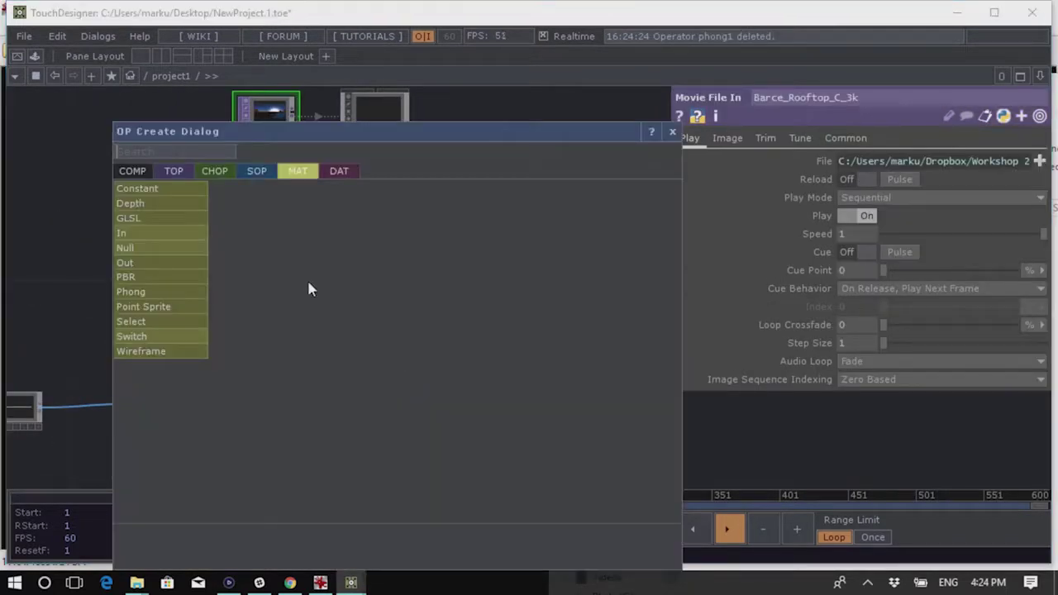
{"action": "left_click", "coordinate": [162, 283]}
{"action": "left_click", "coordinate": [370, 357]}
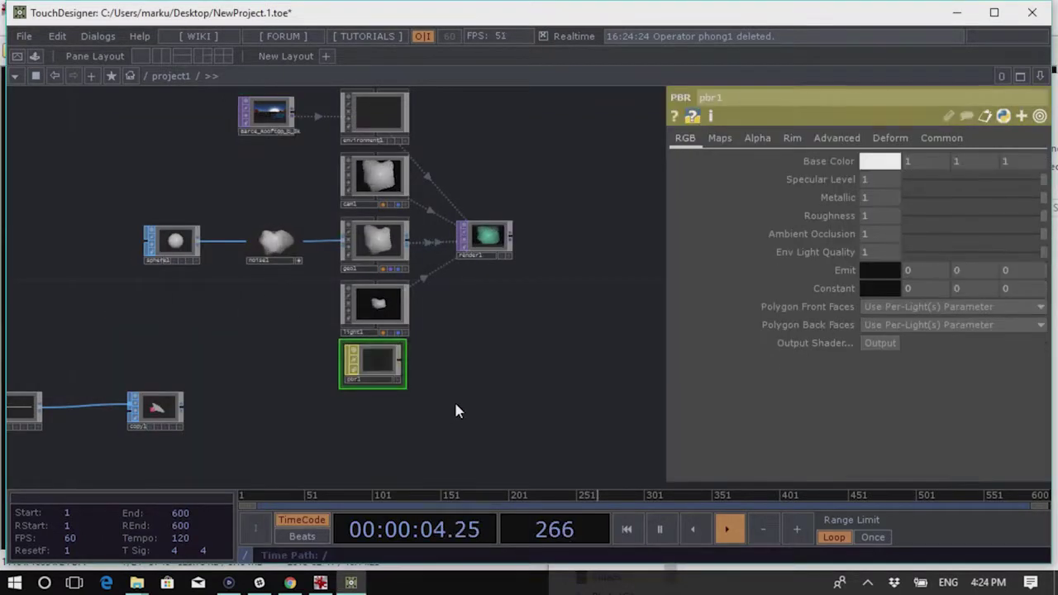
Open a blank tab in Chrome and return to TouchDesigner
{"action": "left_click_drag", "start_coordinate": [455, 408], "coordinate": [423, 316]}
{"action": "key", "text": "shift+h"}
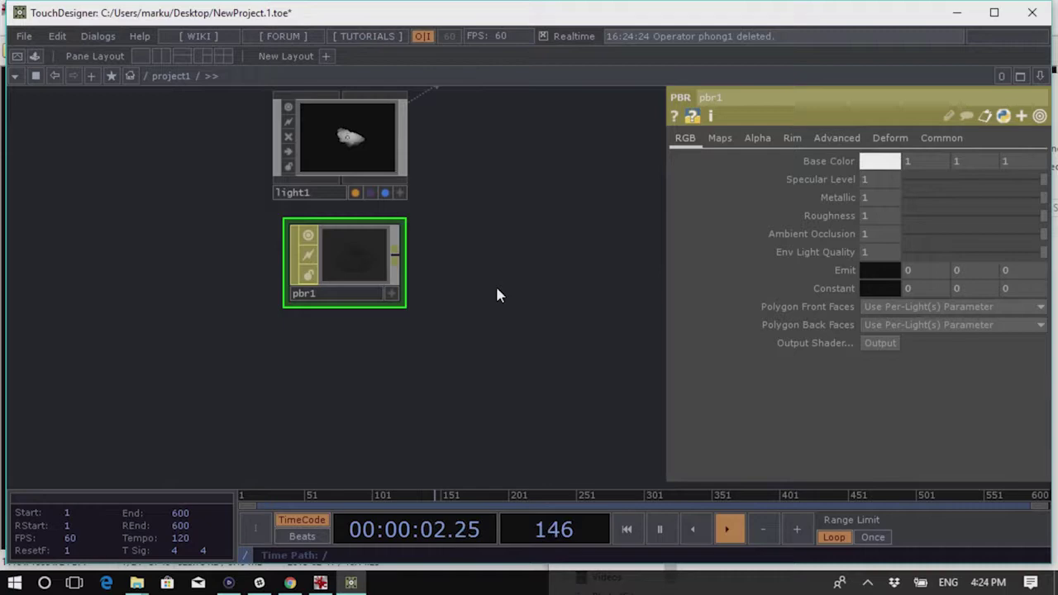
{"action": "left_click_drag", "start_coordinate": [439, 243], "coordinate": [454, 338]}
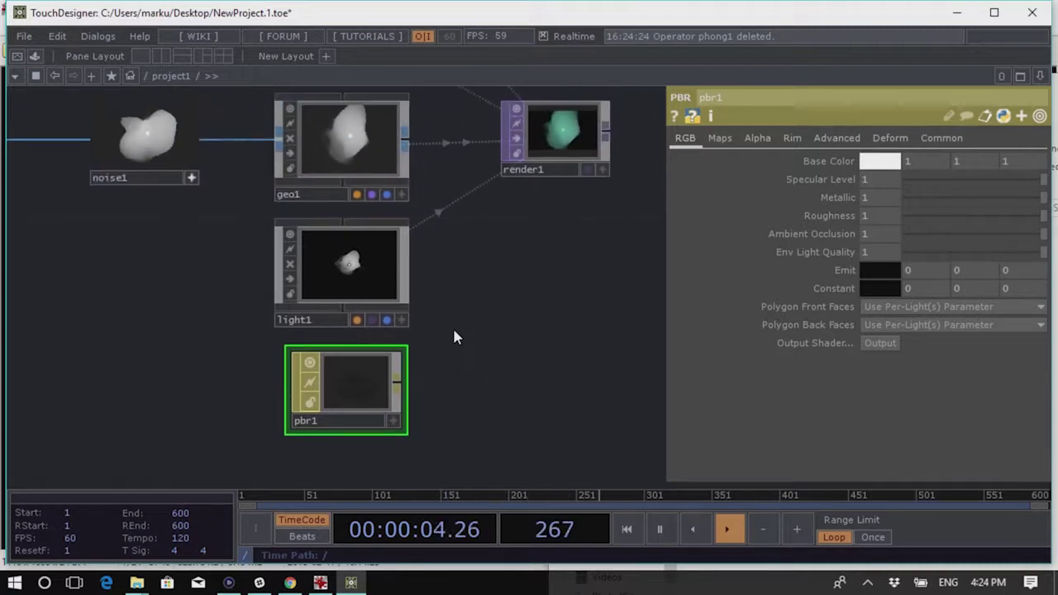
{"action": "key", "text": "alt+Tab"}
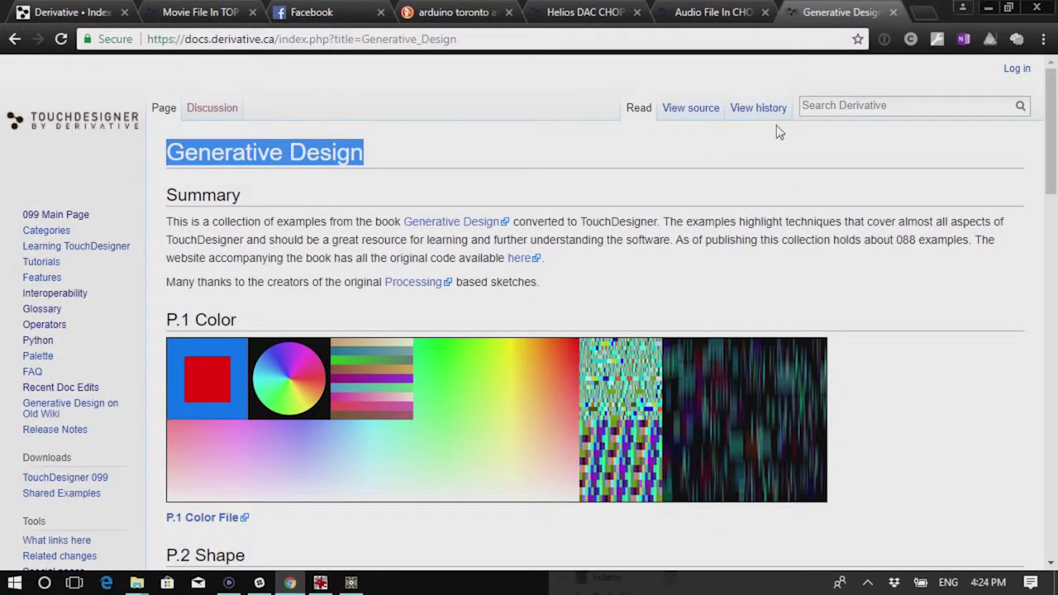
{"action": "left_click", "coordinate": [923, 12]}
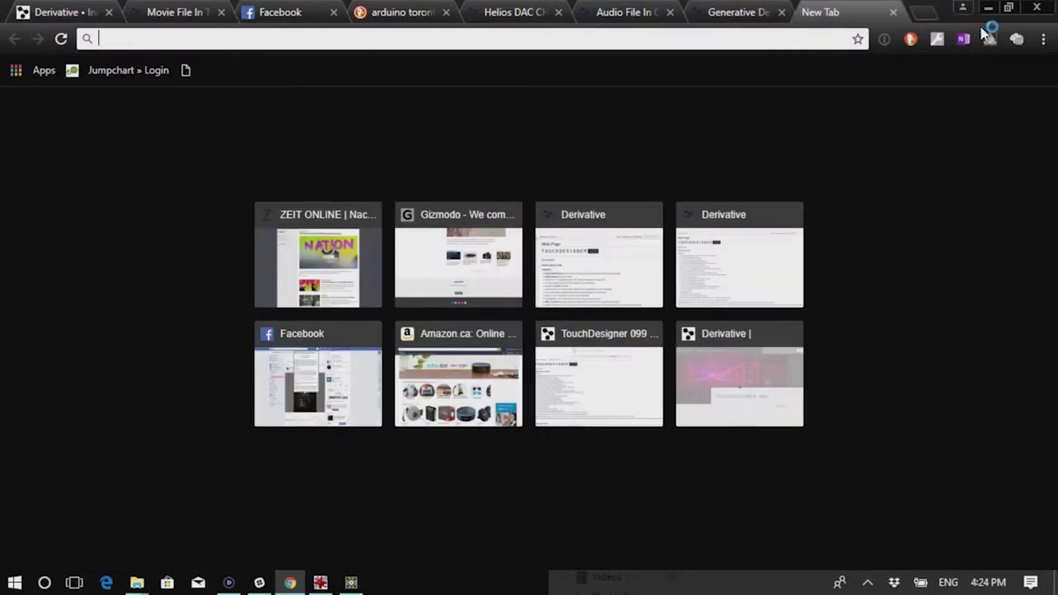
{"action": "left_click", "coordinate": [986, 8]}
Show the Maps parameters of the pbr1 material
{"action": "left_click_drag", "start_coordinate": [476, 365], "coordinate": [514, 350]}
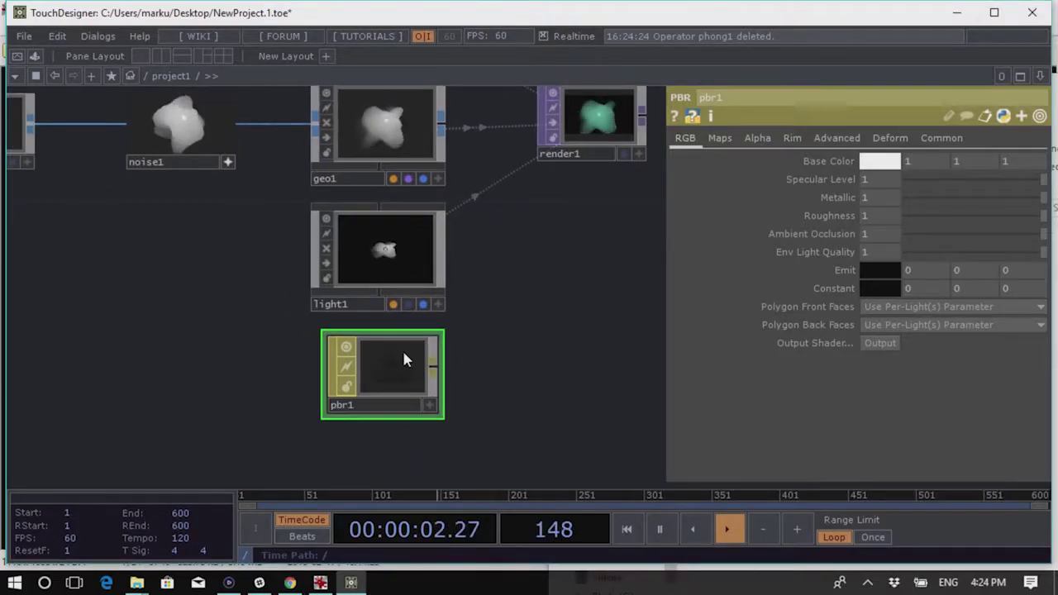
{"action": "left_click", "coordinate": [718, 138]}
{"action": "left_click_drag", "start_coordinate": [564, 395], "coordinate": [676, 387]}
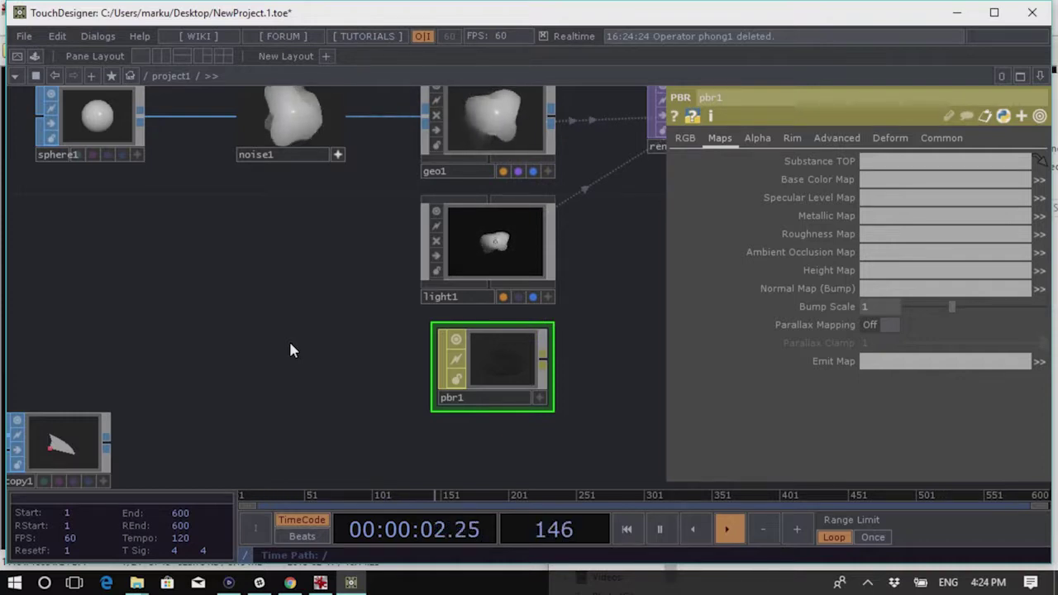
{"action": "key", "text": "Tab"}
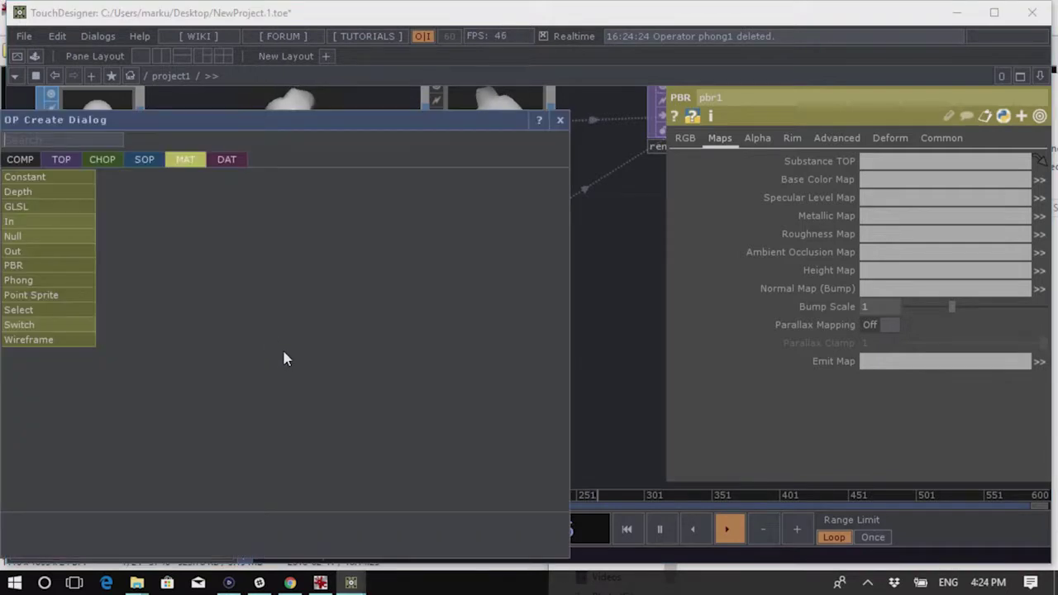
{"action": "left_click", "coordinate": [71, 160]}
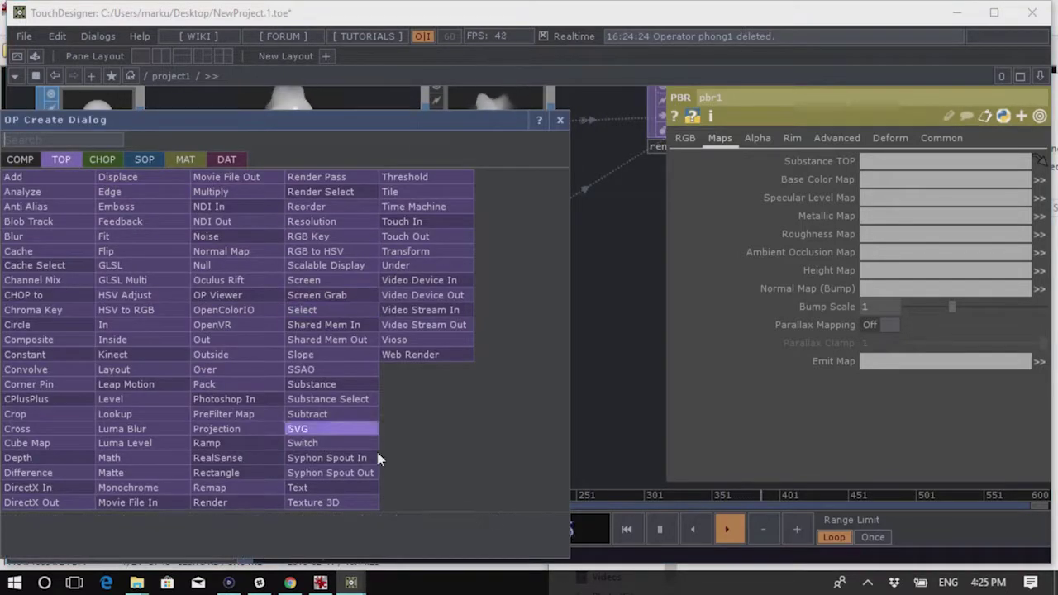
{"action": "left_click", "coordinate": [591, 363]}
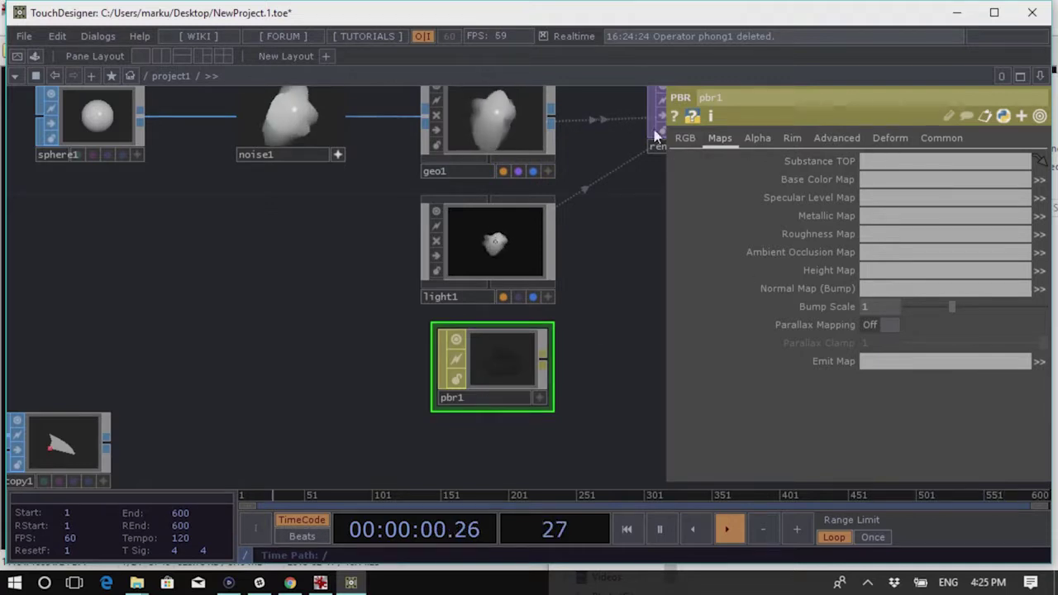
Create a Substance TOP beside the pbr1 material
{"action": "key", "text": "Tab"}
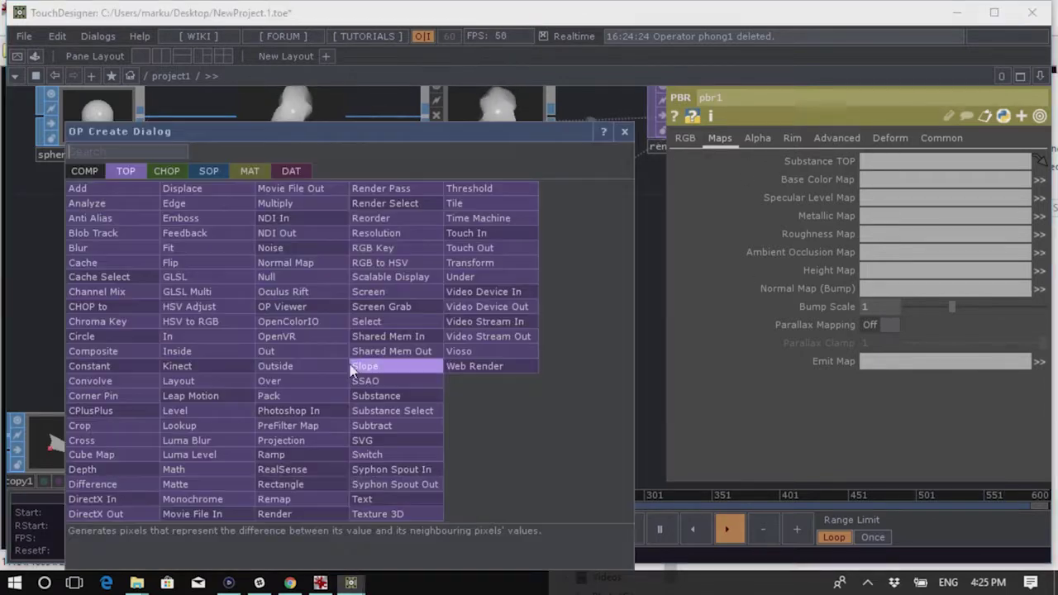
{"action": "type", "text": "sub"}
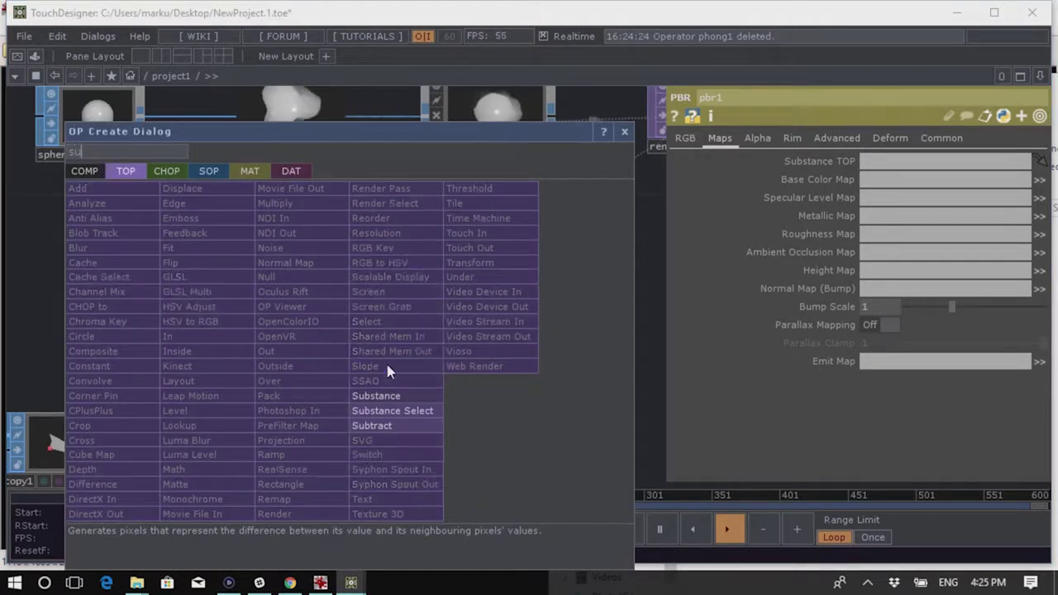
{"action": "left_click", "coordinate": [413, 396]}
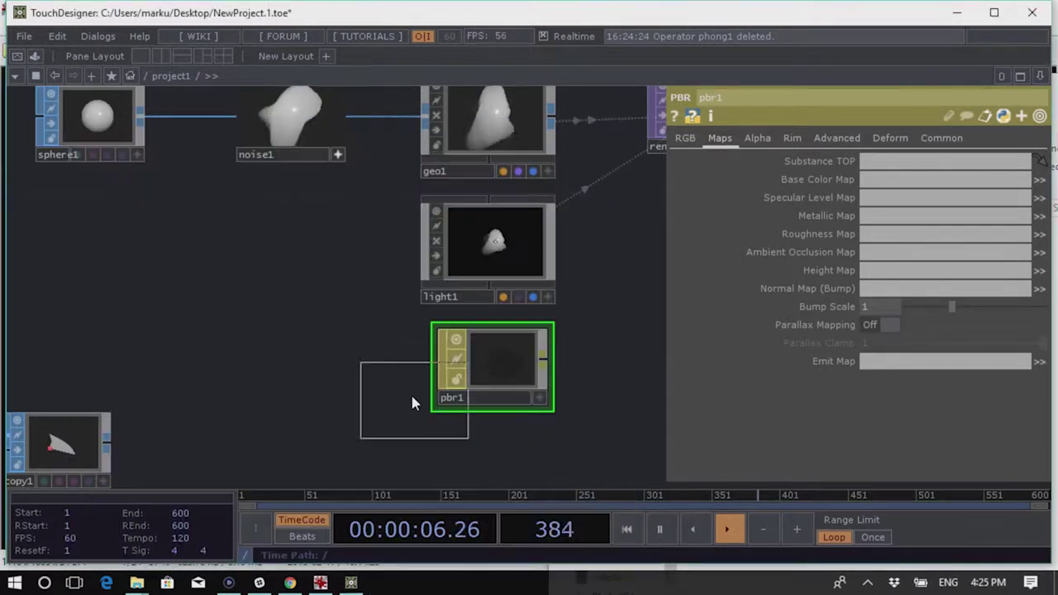
{"action": "left_click", "coordinate": [312, 357]}
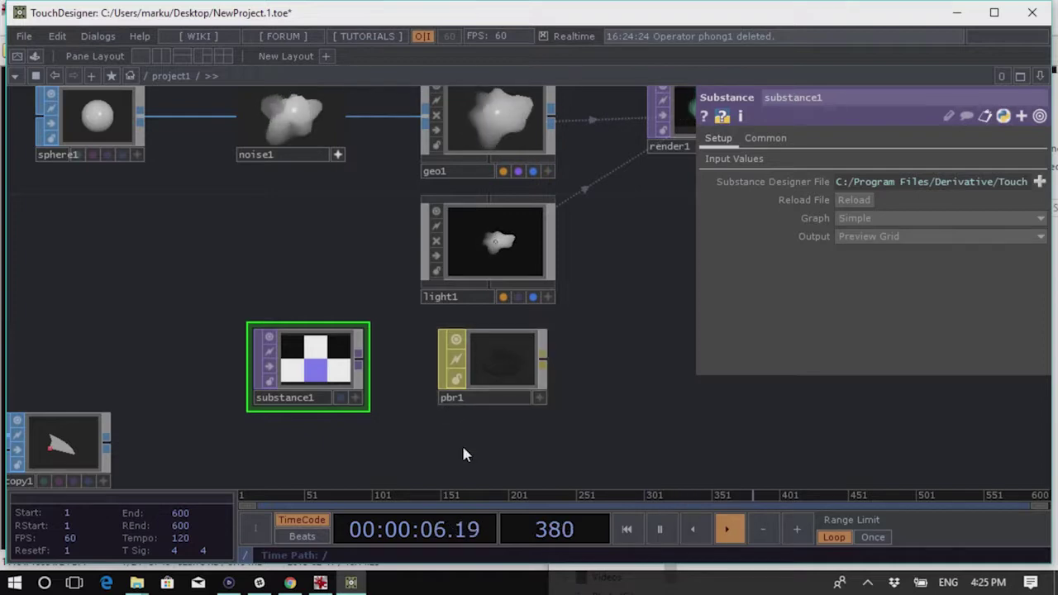
Switch to Chrome, search the web for "substance designer" and reset the page zoom to 100%
{"action": "left_click", "coordinate": [290, 582]}
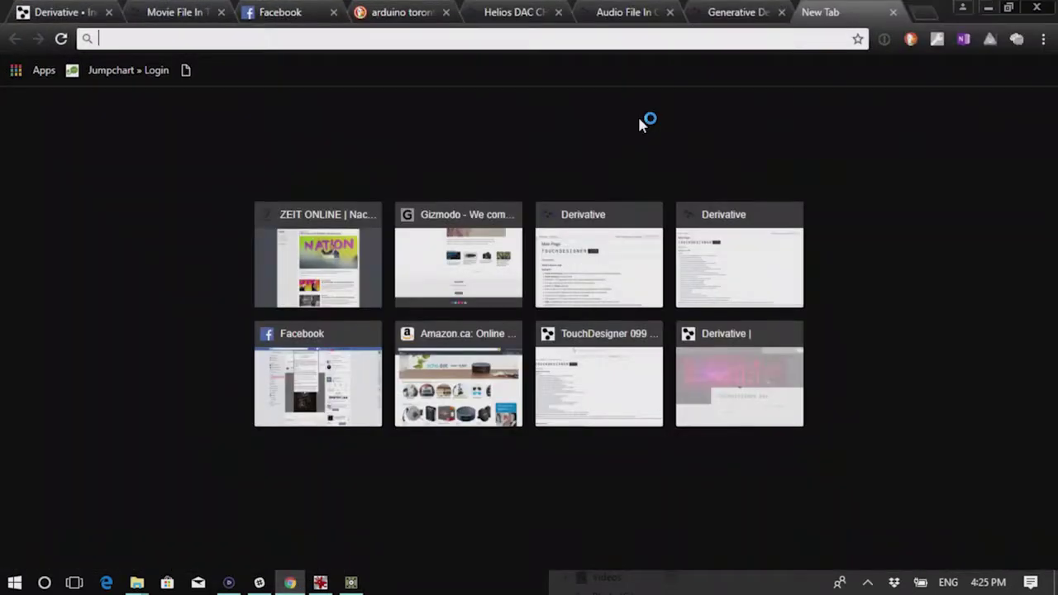
{"action": "type", "text": "substance "}
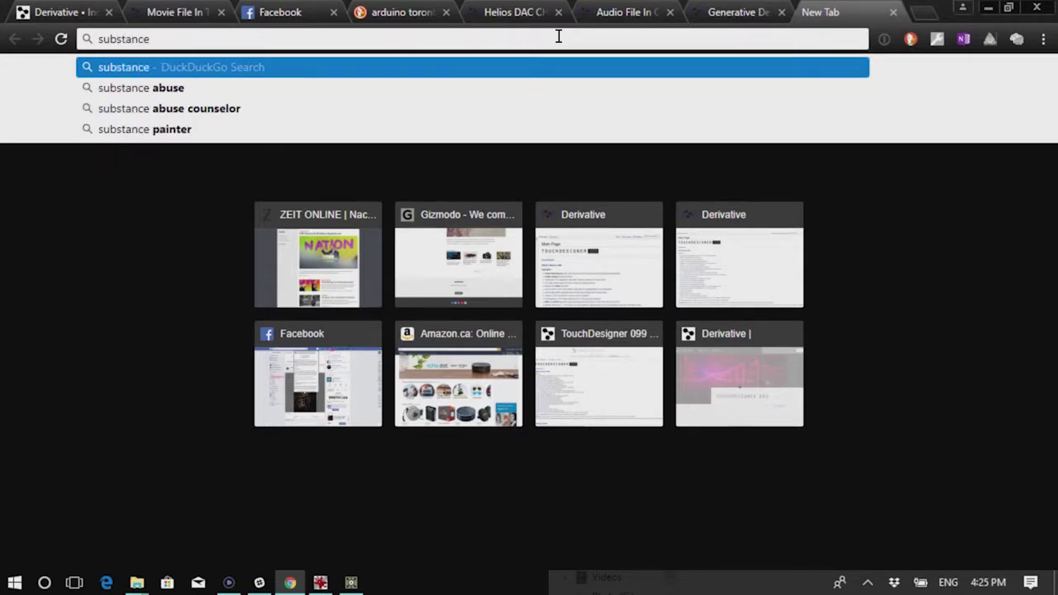
{"action": "type", "text": "desi"}
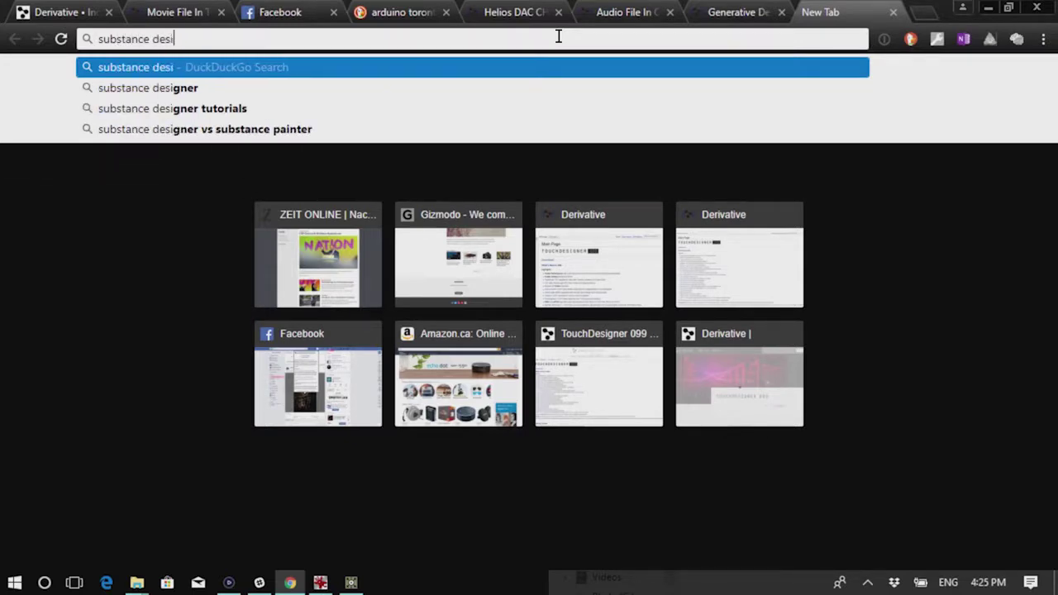
{"action": "type", "text": "gner"}
{"action": "key", "text": "Return"}
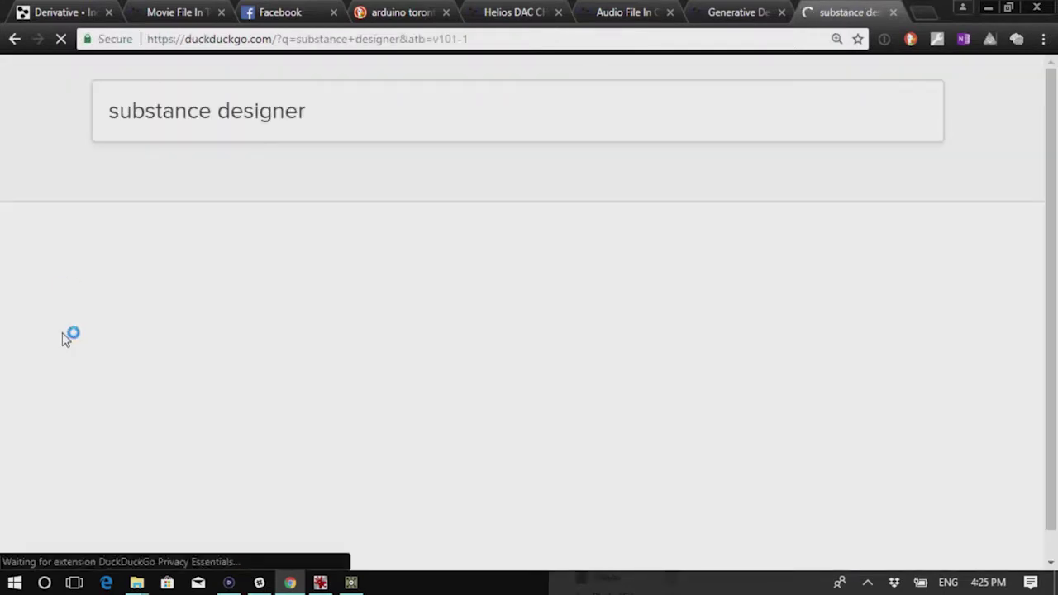
{"action": "left_click", "coordinate": [837, 41]}
{"action": "left_click", "coordinate": [831, 72]}
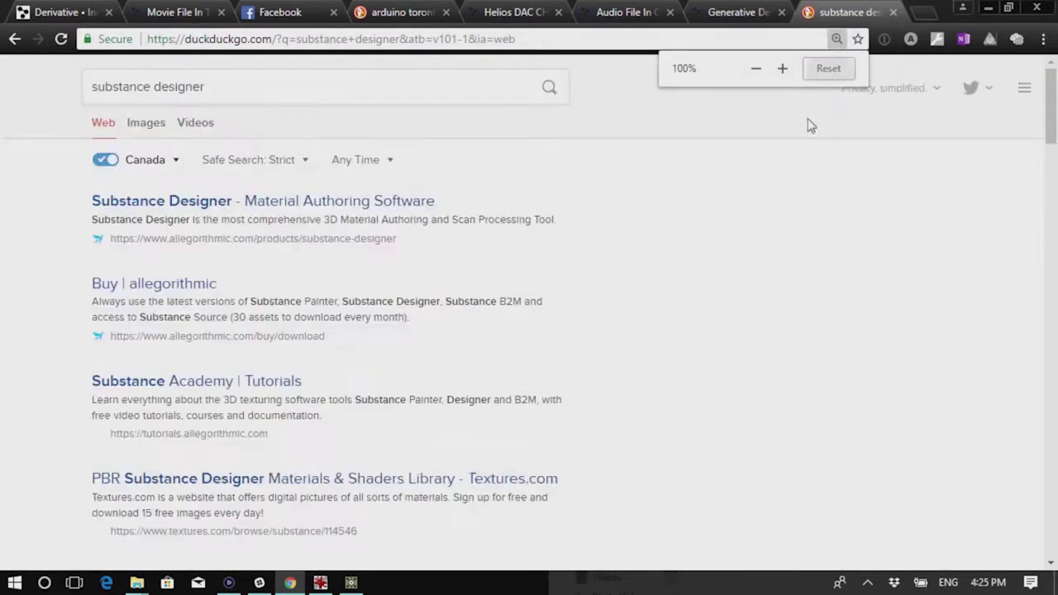
Open Allegorithmic's Substance Designer product page and go on to the Substance Share community site
{"action": "left_click", "coordinate": [280, 202]}
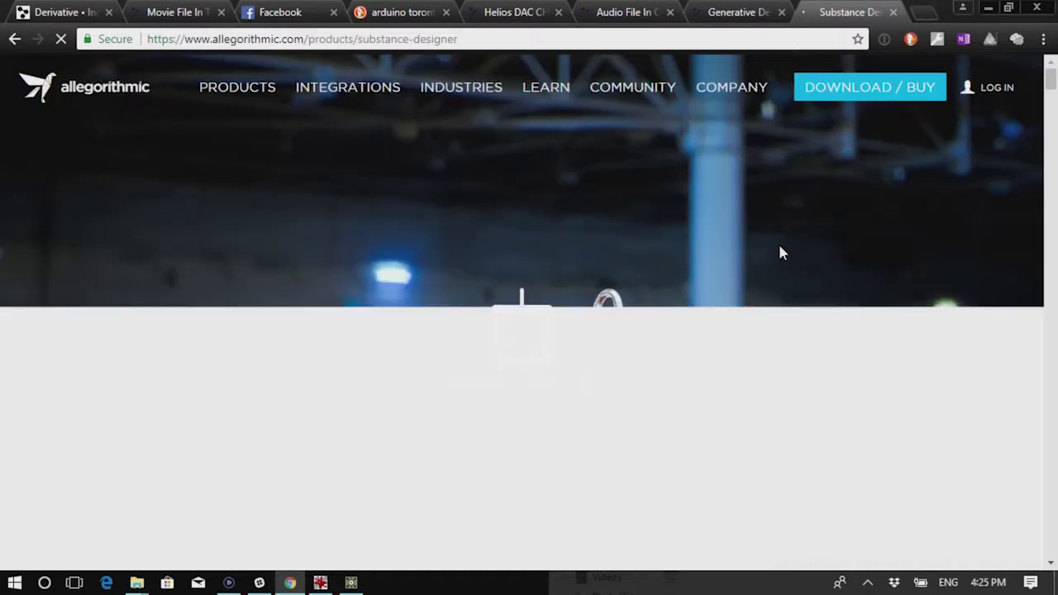
{"action": "mouse_move", "coordinate": [609, 100]}
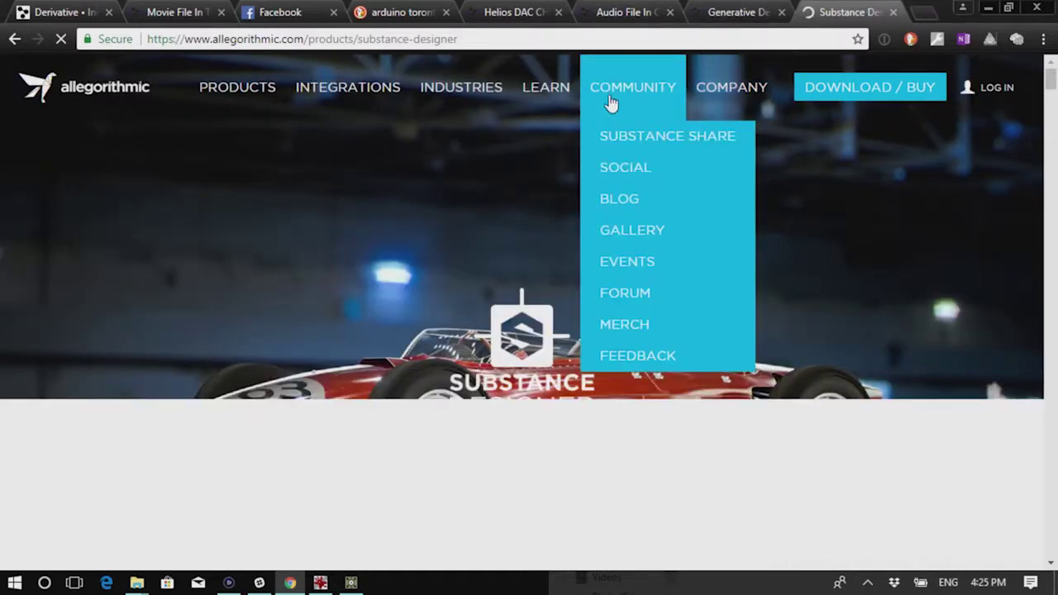
{"action": "left_click", "coordinate": [637, 136]}
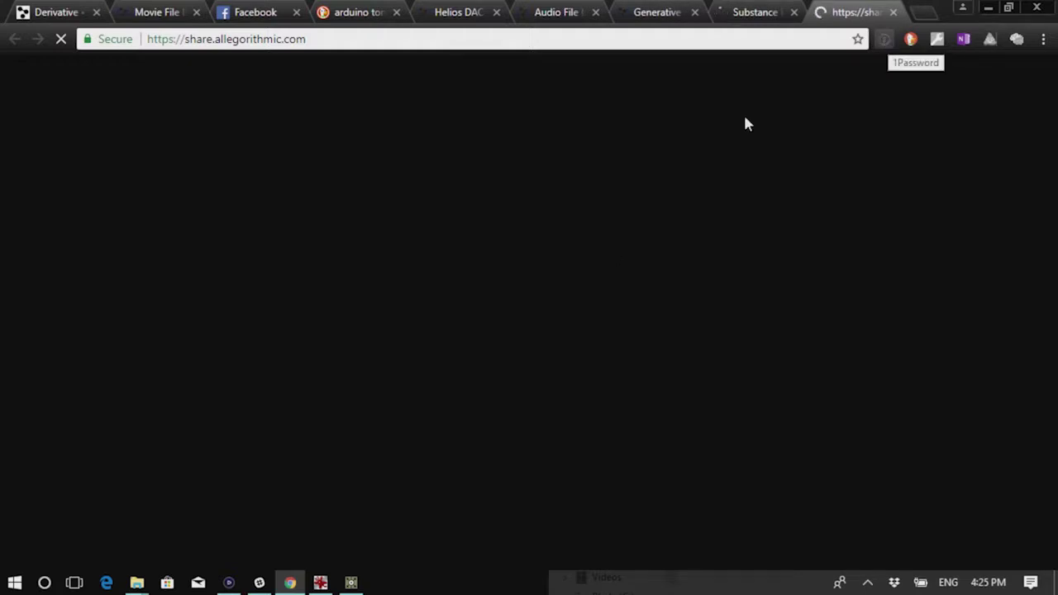
Back in TouchDesigner, set substance1's Graph to Checkers and assign substance1 as pbr1's Substance TOP
{"action": "left_click", "coordinate": [351, 583]}
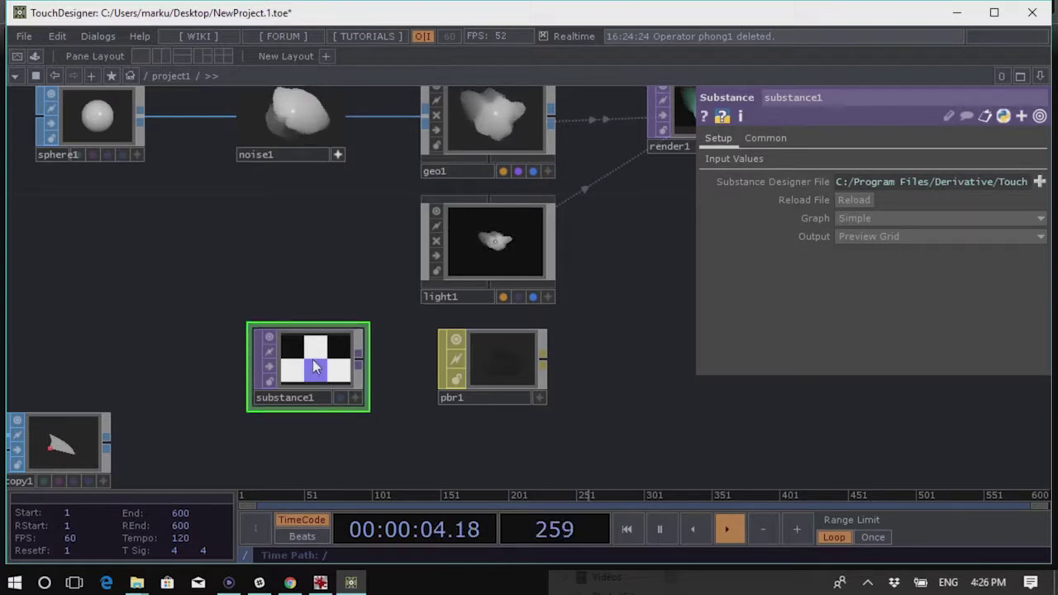
{"action": "left_click", "coordinate": [852, 220]}
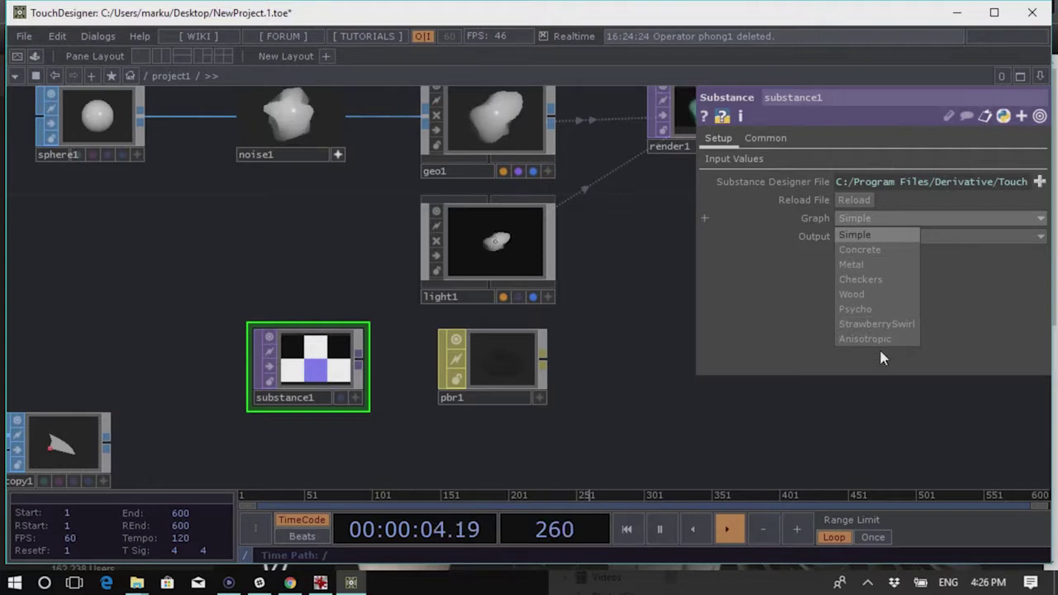
{"action": "left_click", "coordinate": [889, 279]}
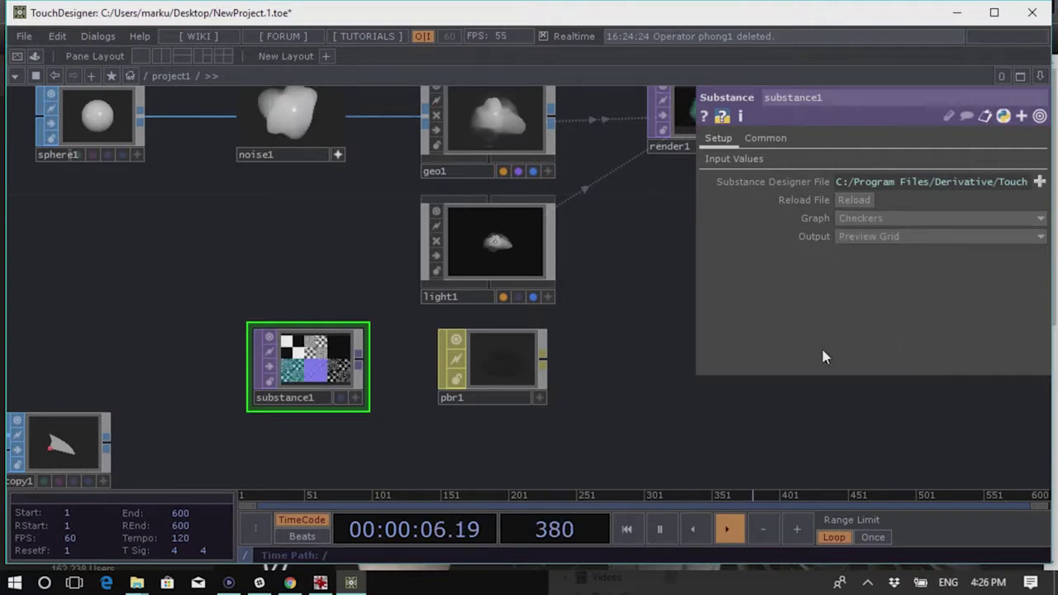
{"action": "left_click", "coordinate": [491, 358]}
{"action": "left_click_drag", "start_coordinate": [307, 364], "coordinate": [901, 161]}
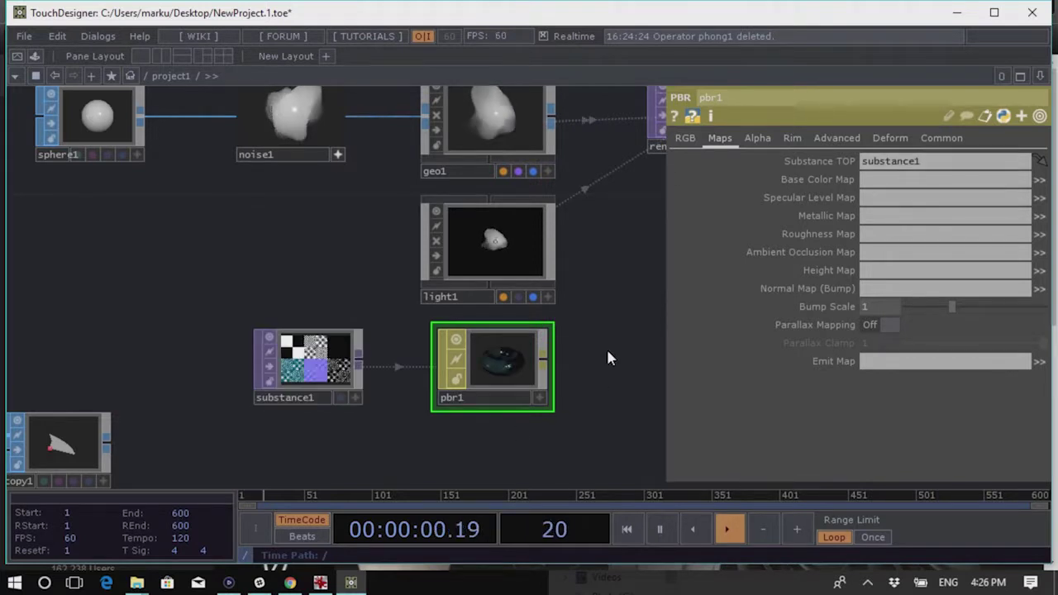
Replace geo1's render material with pbr1
{"action": "scroll", "coordinate": [606, 361], "scroll_direction": "down", "scroll_amount": 5}
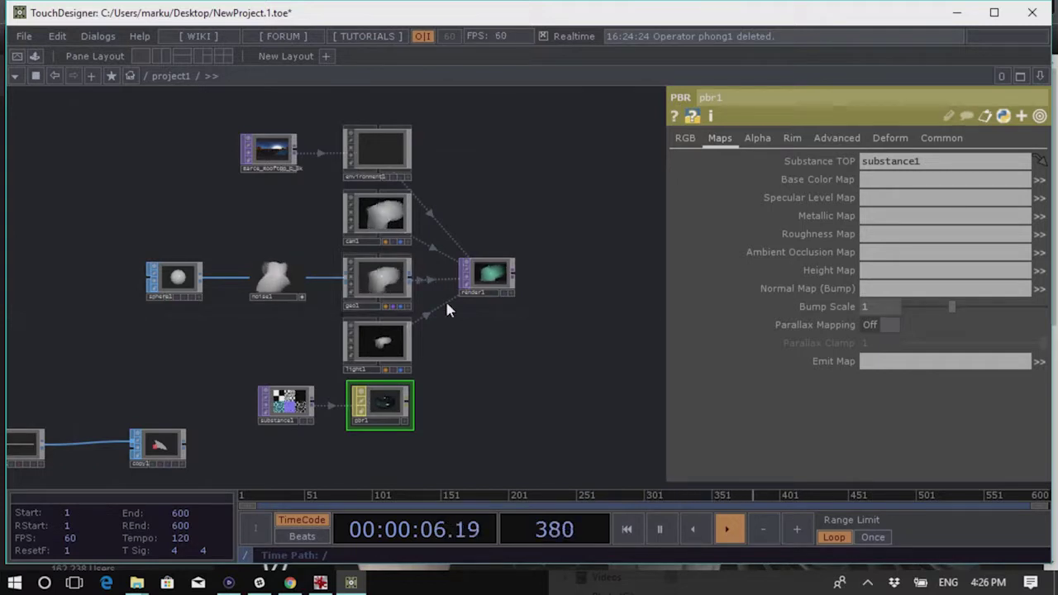
{"action": "left_click", "coordinate": [390, 285]}
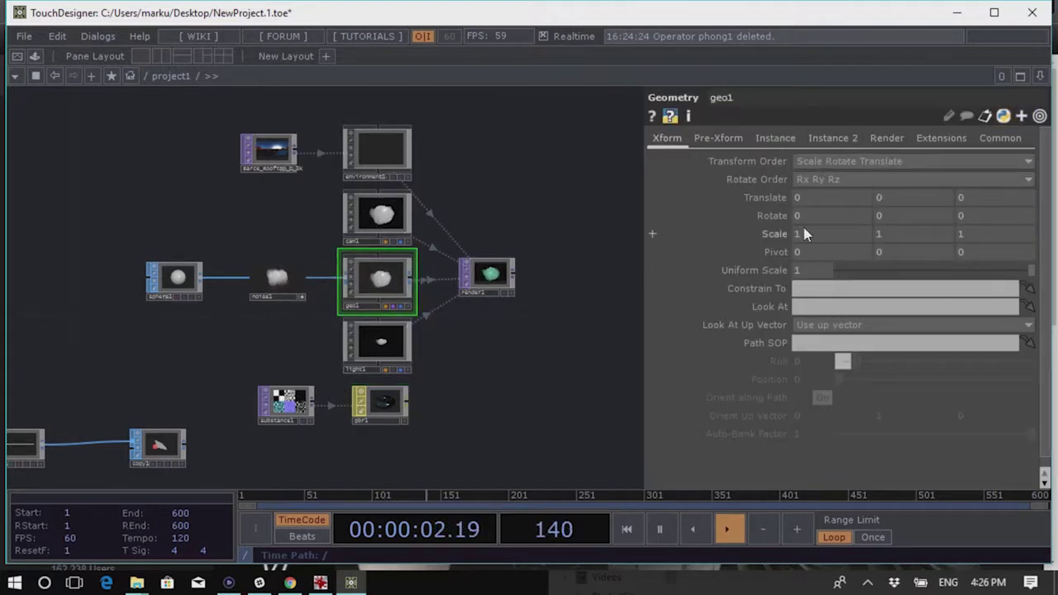
{"action": "left_click", "coordinate": [887, 139]}
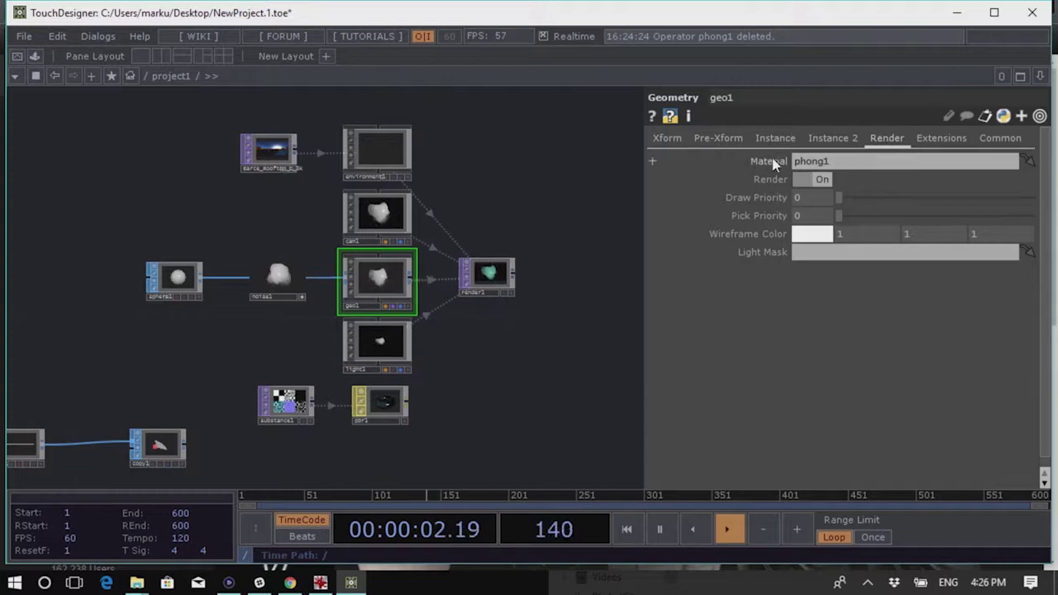
{"action": "left_click_drag", "start_coordinate": [382, 403], "coordinate": [827, 160]}
{"action": "left_click", "coordinate": [827, 160]}
{"action": "type", "text": "pbr1"}
{"action": "key", "text": "Return"}
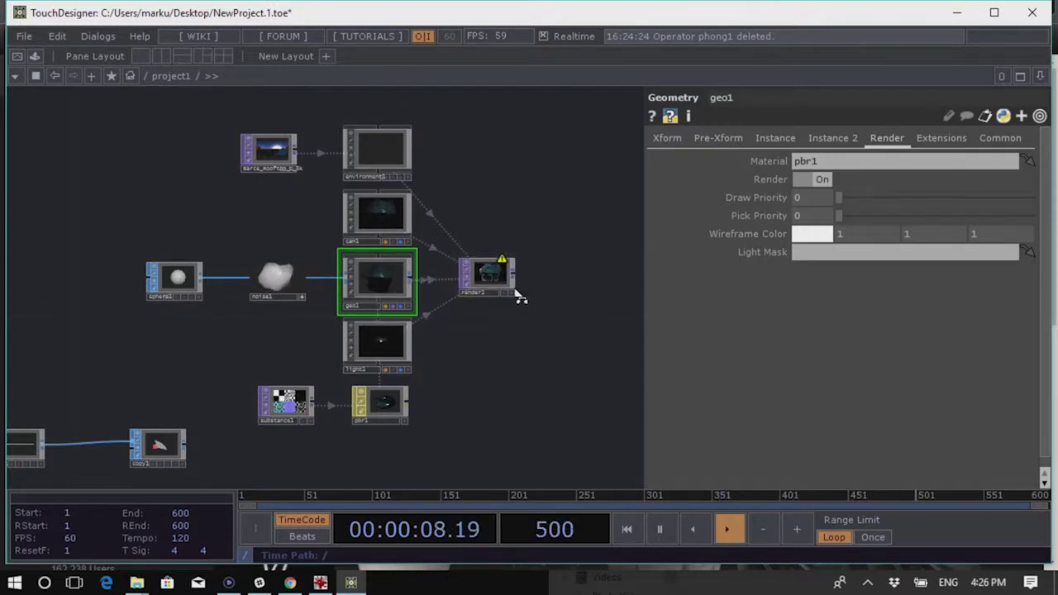
Inspect the render1 output up close and read its operator info with the warning
{"action": "scroll", "coordinate": [541, 283], "scroll_direction": "up", "scroll_amount": 5}
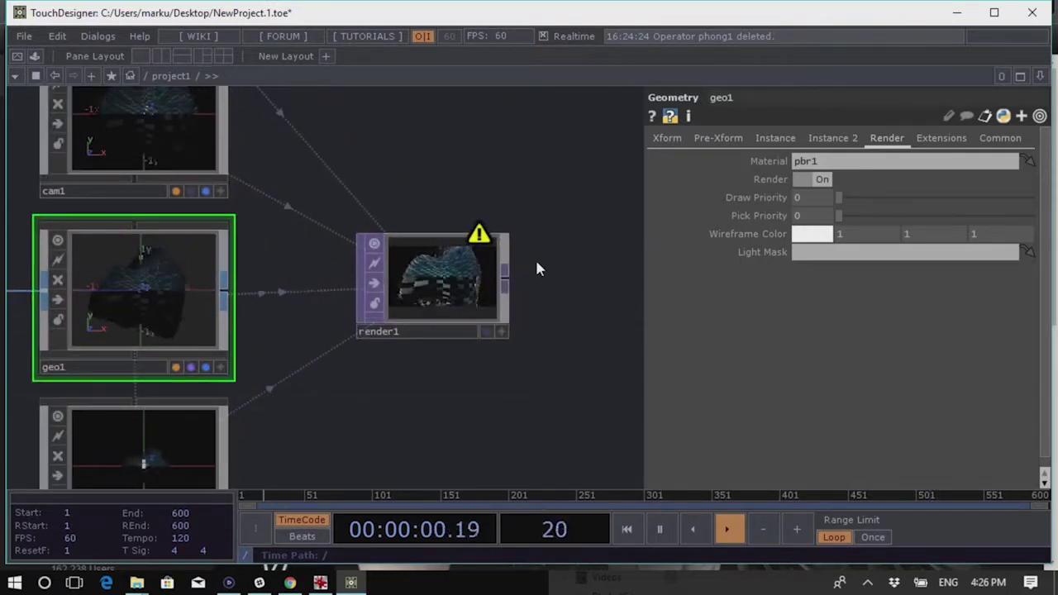
{"action": "scroll", "coordinate": [554, 281], "scroll_direction": "down", "scroll_amount": 5}
{"action": "scroll", "coordinate": [496, 285], "scroll_direction": "up", "scroll_amount": 7}
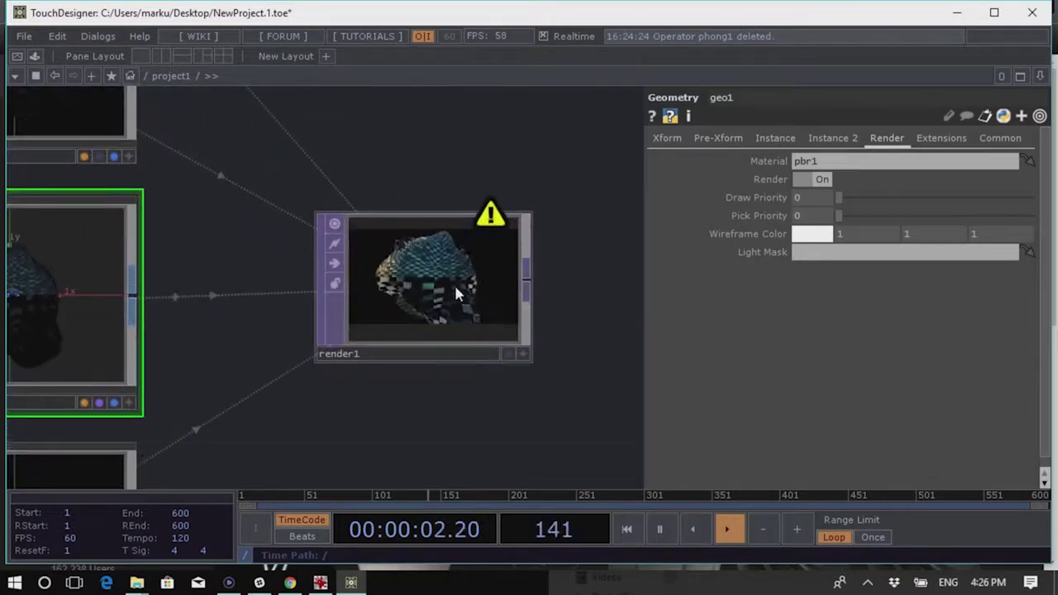
{"action": "middle_click", "coordinate": [434, 269]}
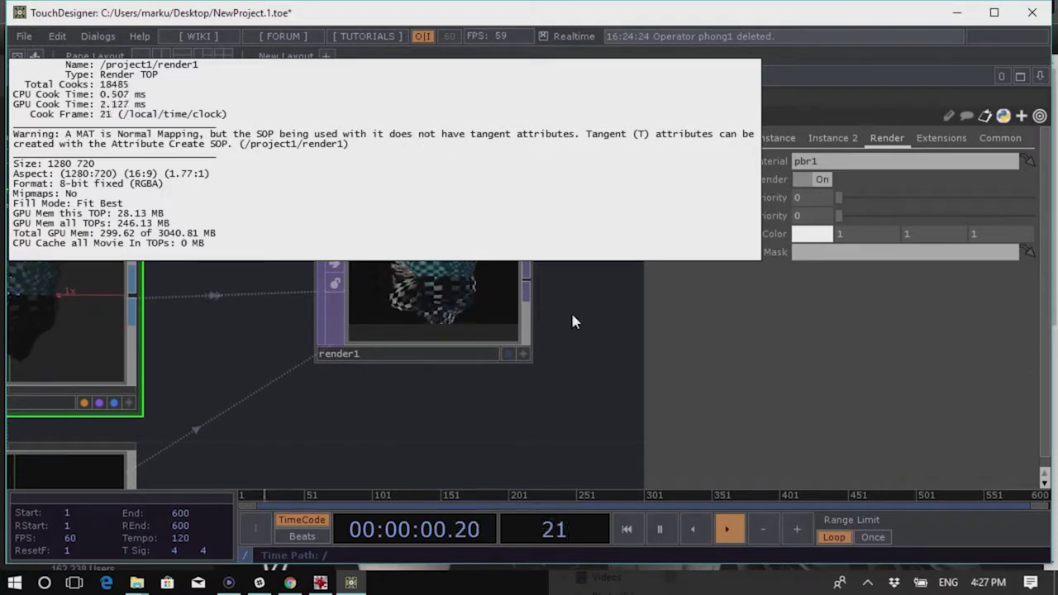
{"action": "middle_click_drag", "start_coordinate": [570, 309], "coordinate": [569, 312]}
Move sphere1 and noise1 farther away from geo1 to make room for another operator between noise1 and geo1
{"action": "scroll", "coordinate": [578, 310], "scroll_direction": "down", "scroll_amount": 4}
{"action": "left_click_drag", "start_coordinate": [265, 377], "coordinate": [471, 371]}
{"action": "right_click_drag", "start_coordinate": [491, 358], "coordinate": [272, 227]}
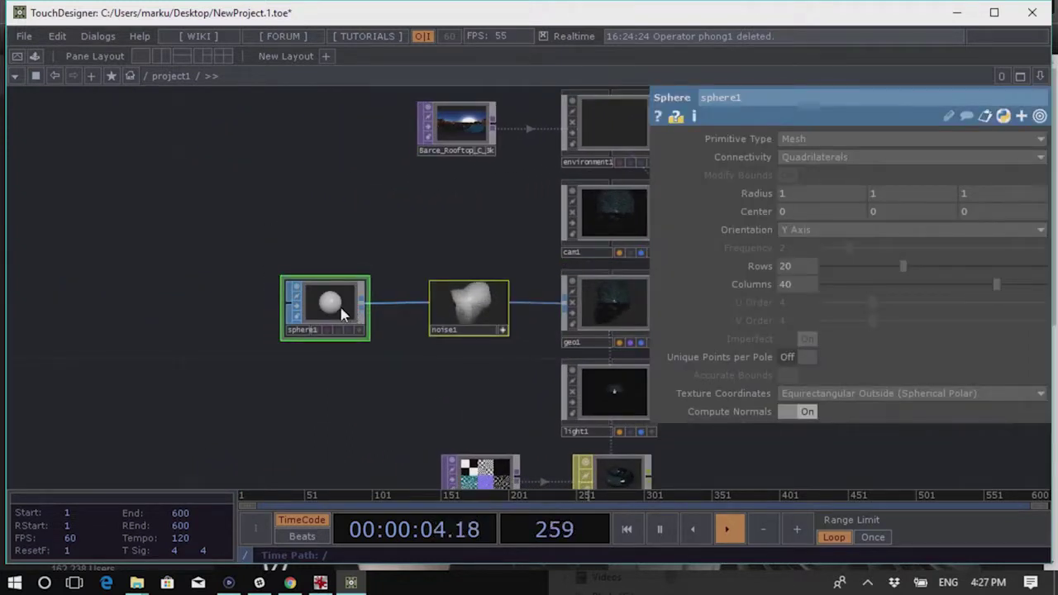
{"action": "left_click_drag", "start_coordinate": [341, 312], "coordinate": [138, 307]}
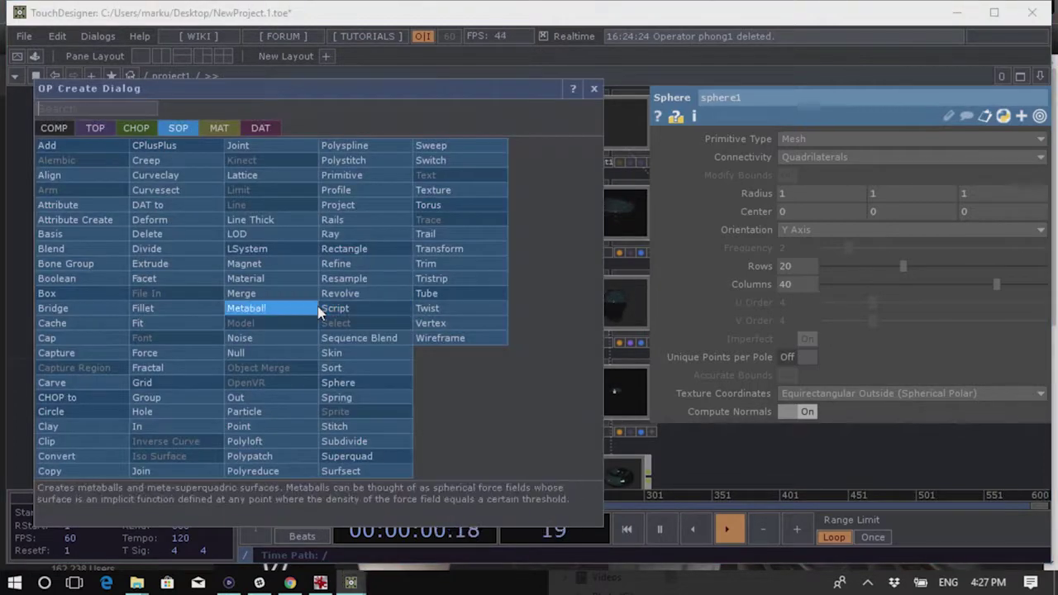
{"action": "left_click", "coordinate": [814, 452]}
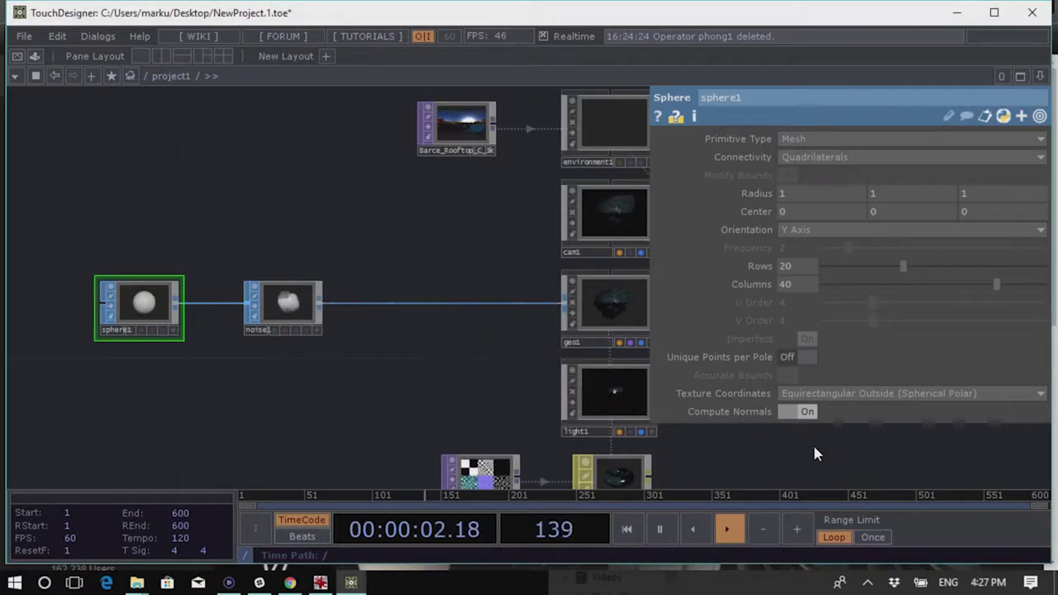
Insert an Attribute Create operator between noise1 and geo1 and turn on its Compute Tangents option
{"action": "right_click", "coordinate": [321, 307]}
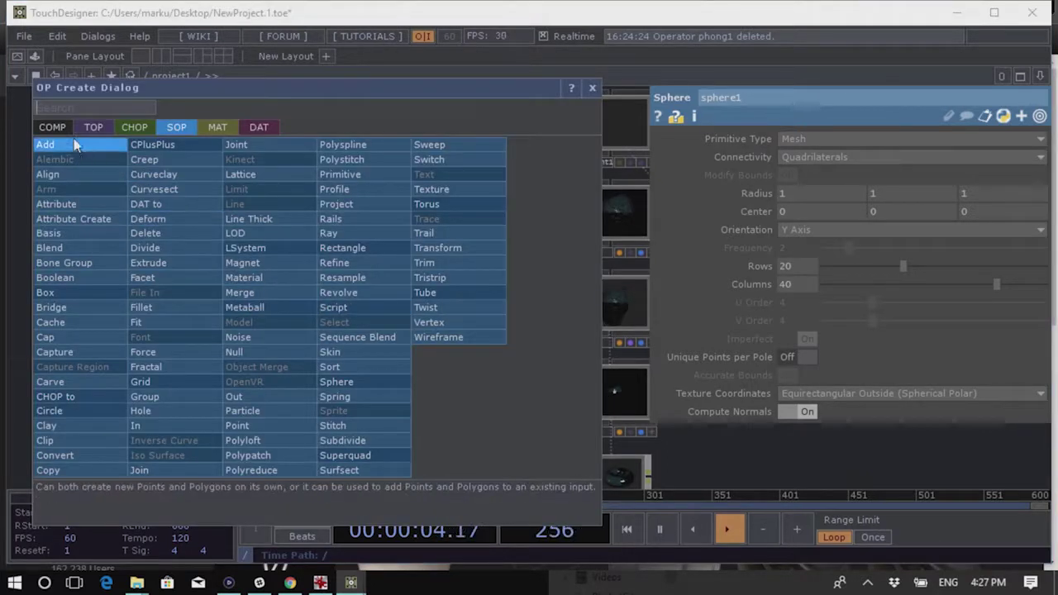
{"action": "key", "text": "Escape"}
{"action": "left_click", "coordinate": [413, 306]}
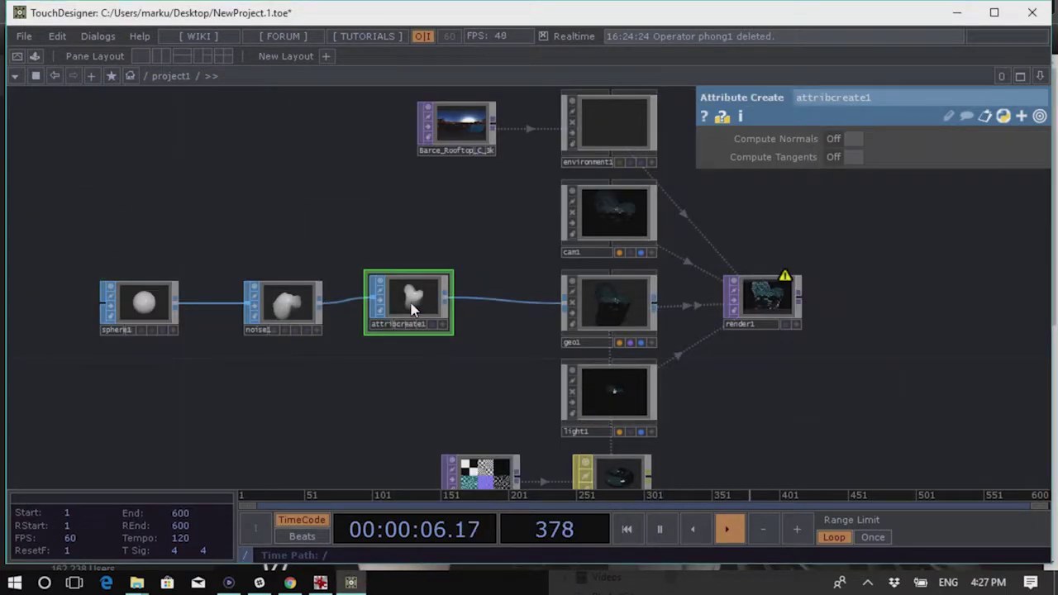
{"action": "left_click_drag", "start_coordinate": [868, 353], "coordinate": [724, 256]}
{"action": "left_click_drag", "start_coordinate": [304, 221], "coordinate": [286, 227]}
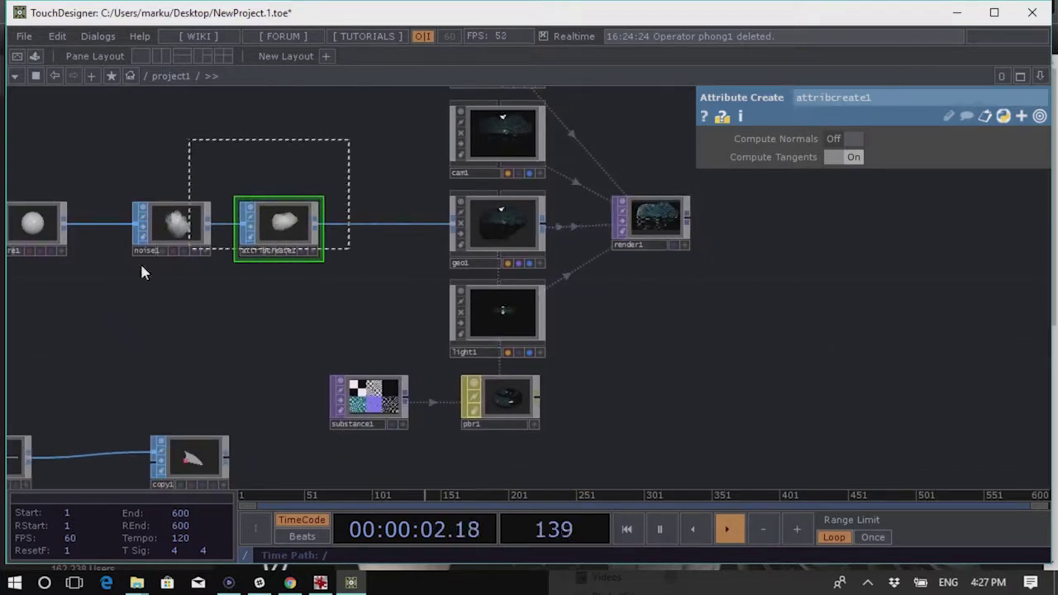
Move noise1 and attribcreate1 together farther away from geo1 and check the render1 output up close
{"action": "right_click_drag", "start_coordinate": [28, 297], "coordinate": [330, 186]}
{"action": "left_click_drag", "start_coordinate": [279, 223], "coordinate": [207, 223]}
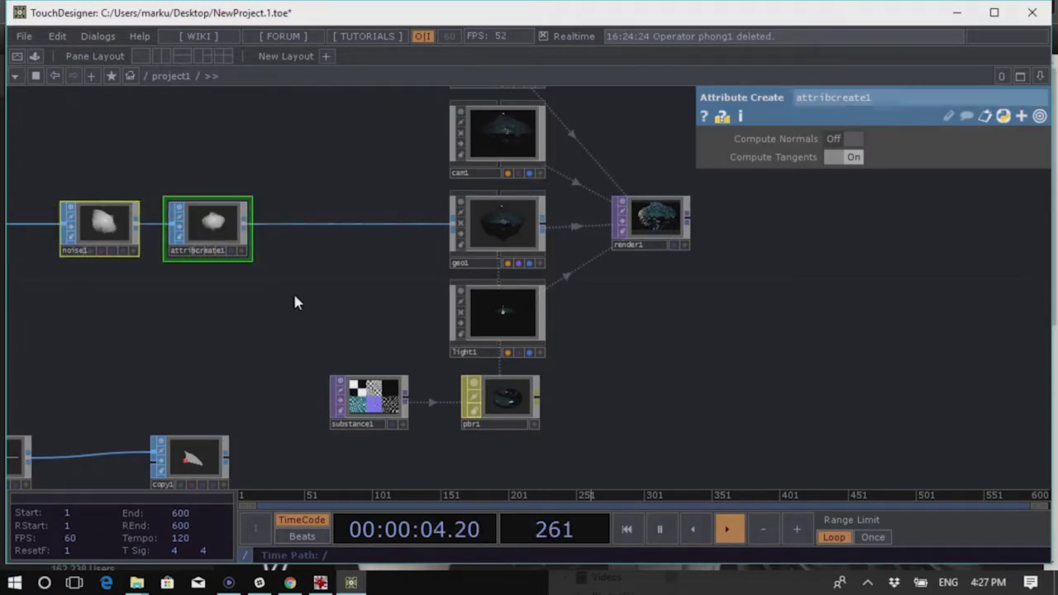
{"action": "scroll", "coordinate": [661, 219], "scroll_direction": "up", "scroll_amount": 8}
{"action": "scroll", "coordinate": [602, 176], "scroll_direction": "down", "scroll_amount": 6}
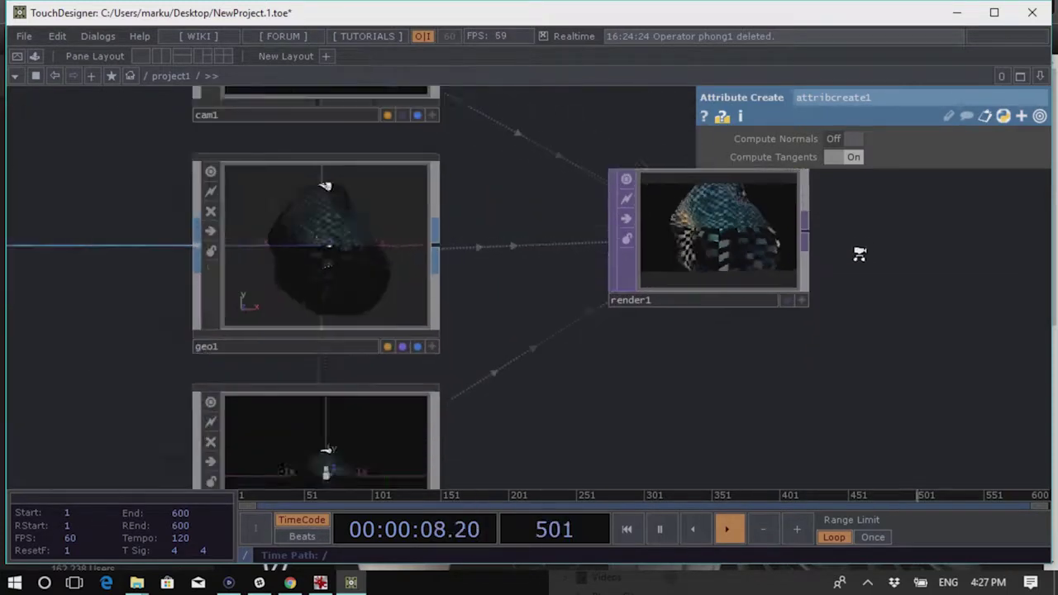
Insert a Texture operator between attribcreate1 and geo1
{"action": "right_click", "coordinate": [201, 240]}
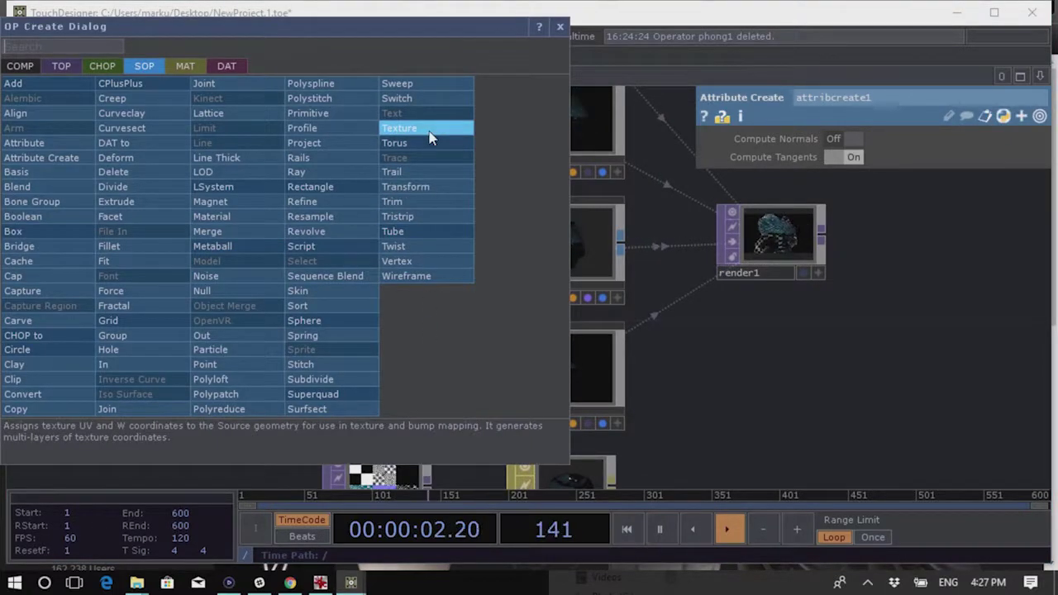
{"action": "left_click", "coordinate": [401, 128]}
{"action": "left_click", "coordinate": [355, 252]}
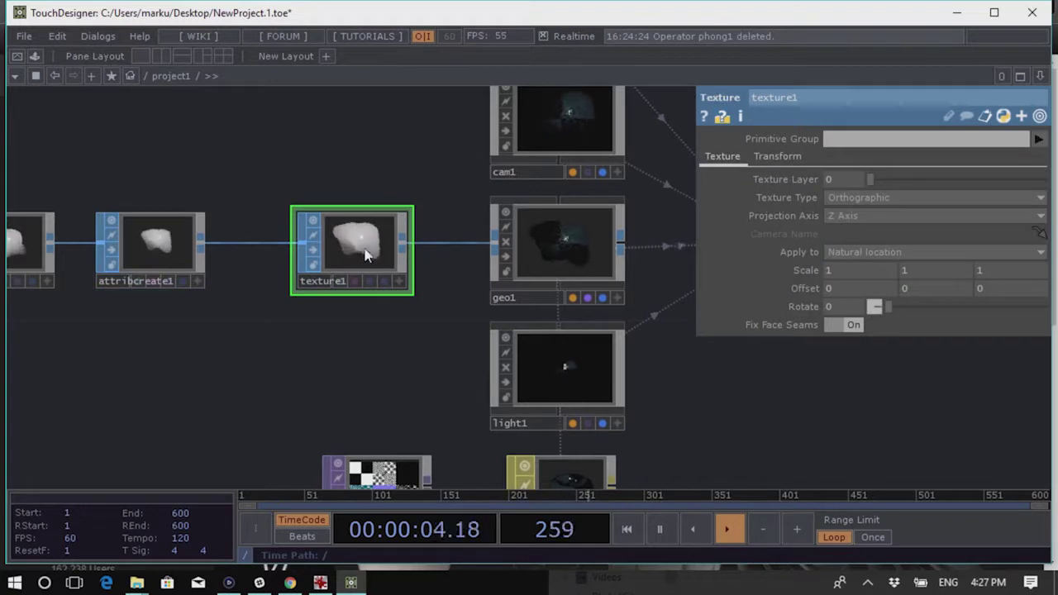
Set texture1's Scale to 6, 6, 6 and check the texture on the render1 output
{"action": "mouse_move", "coordinate": [813, 275]}
{"action": "middle_mouse_down"}
{"action": "mouse_move", "coordinate": [815, 248]}
{"action": "mouse_move", "coordinate": [805, 281]}
{"action": "middle_mouse_up"}
{"action": "left_click_drag", "start_coordinate": [741, 403], "coordinate": [401, 425]}
{"action": "scroll", "coordinate": [471, 291], "scroll_direction": "up", "scroll_amount": 4}
{"action": "scroll", "coordinate": [472, 291], "scroll_direction": "up", "scroll_amount": 3}
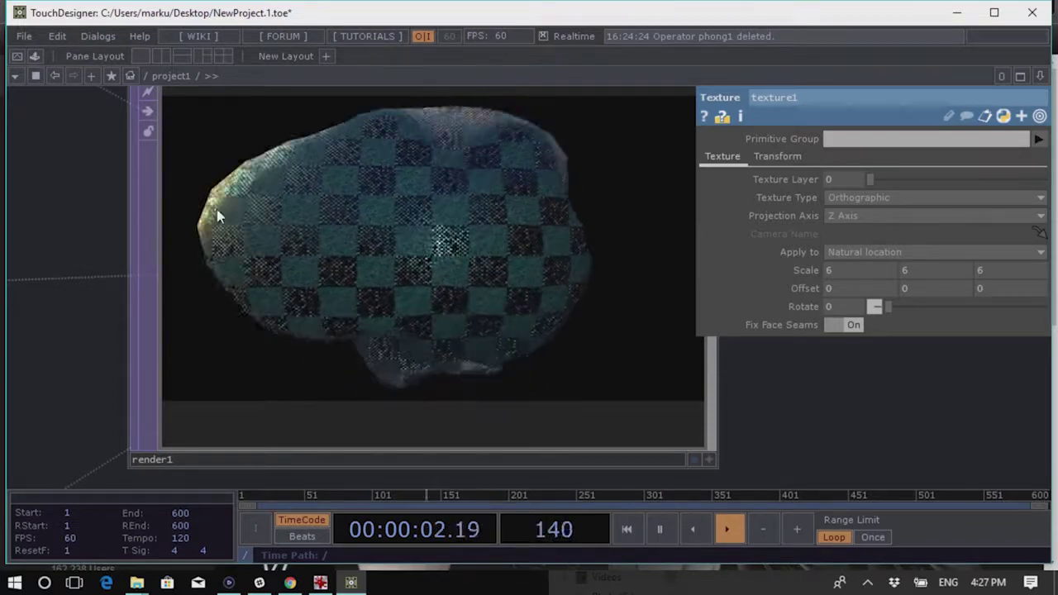
{"action": "scroll", "coordinate": [529, 258], "scroll_direction": "down", "scroll_amount": 3}
{"action": "scroll", "coordinate": [528, 258], "scroll_direction": "down", "scroll_amount": 3}
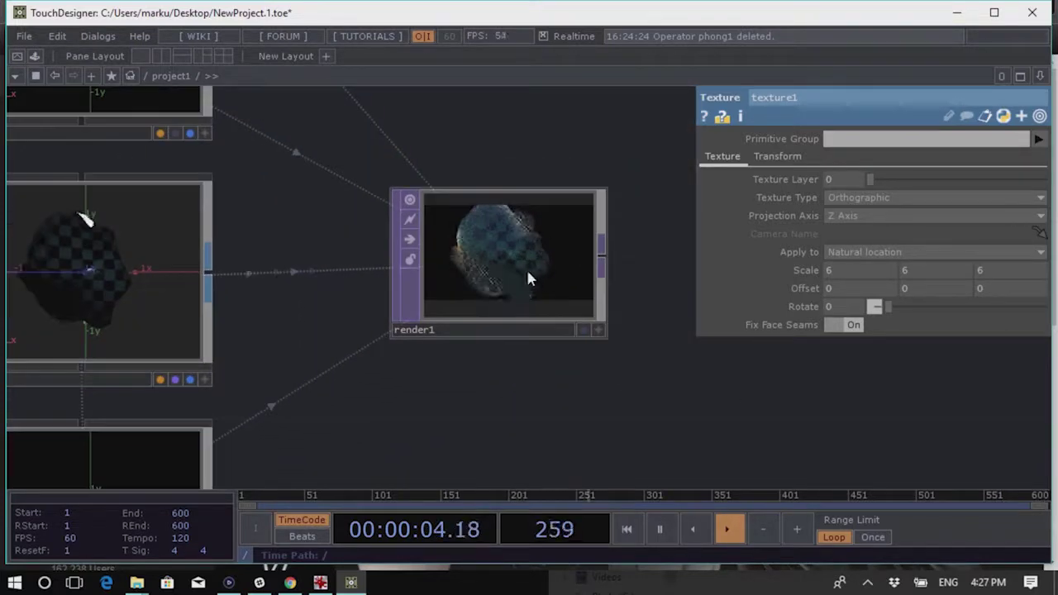
{"action": "scroll", "coordinate": [566, 223], "scroll_direction": "down", "scroll_amount": 4}
{"action": "left_click_drag", "start_coordinate": [536, 330], "coordinate": [514, 319]}
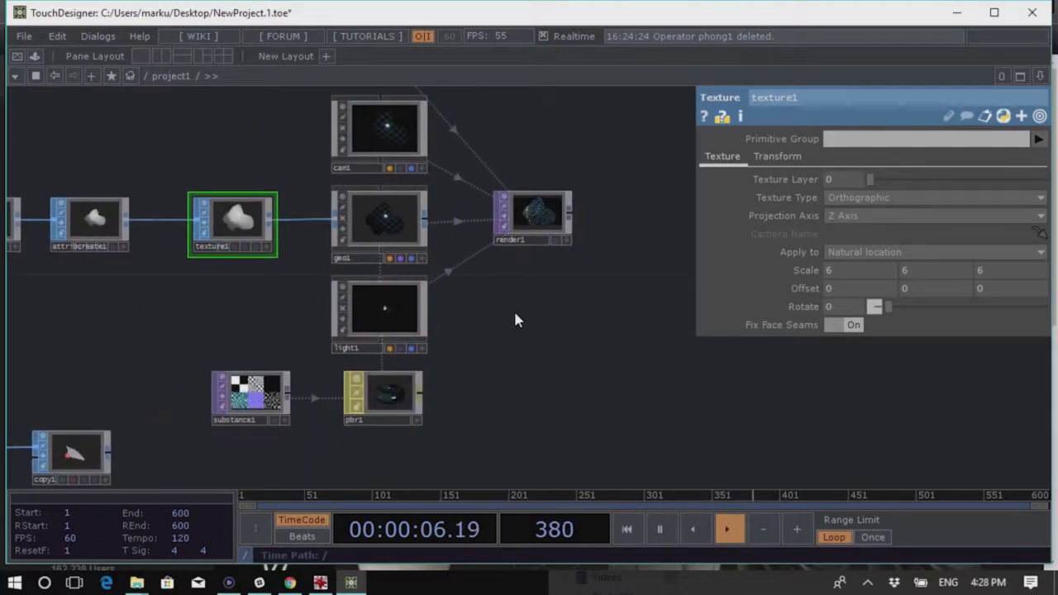
Review substance1's preview grid and setup parameters alongside the Maps parameters of pbr1
{"action": "scroll", "coordinate": [514, 364], "scroll_direction": "down", "scroll_amount": 2}
{"action": "scroll", "coordinate": [463, 388], "scroll_direction": "up", "scroll_amount": 5}
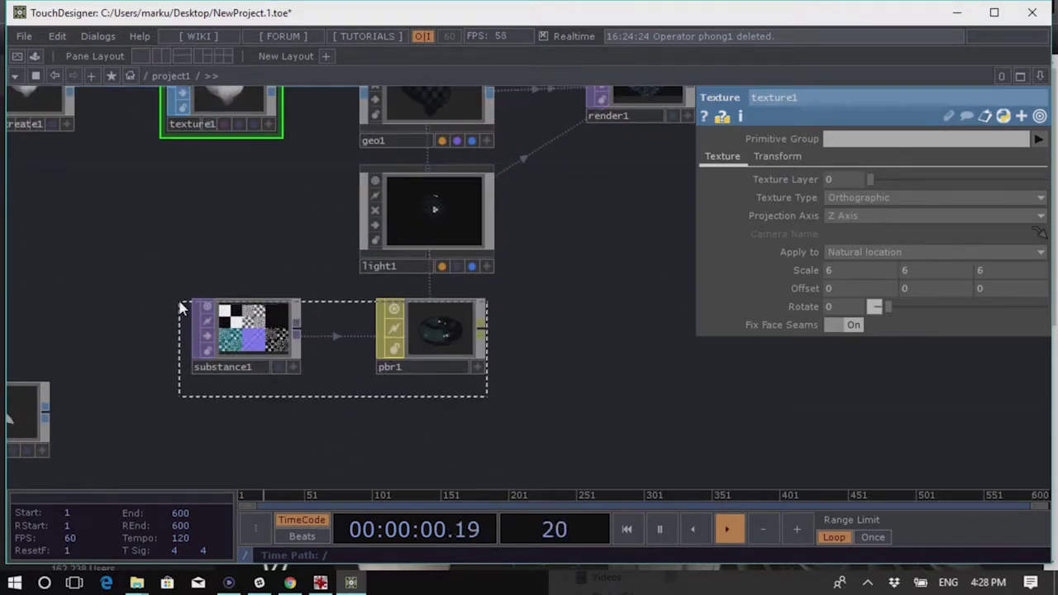
{"action": "left_click_drag", "start_coordinate": [180, 308], "coordinate": [182, 306]}
{"action": "left_click", "coordinate": [511, 417]}
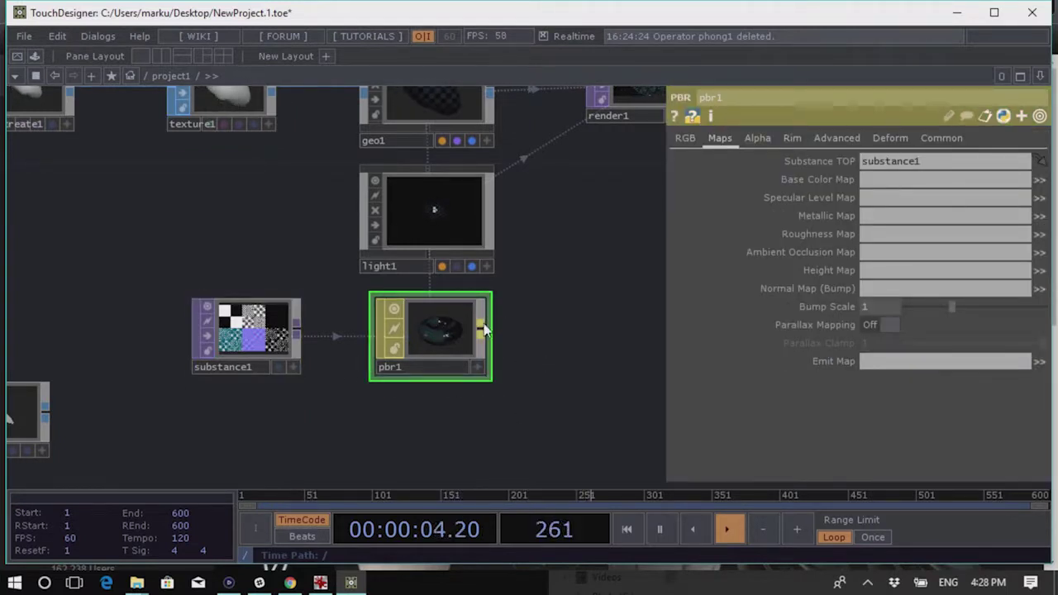
{"action": "left_click_drag", "start_coordinate": [262, 416], "coordinate": [340, 408]}
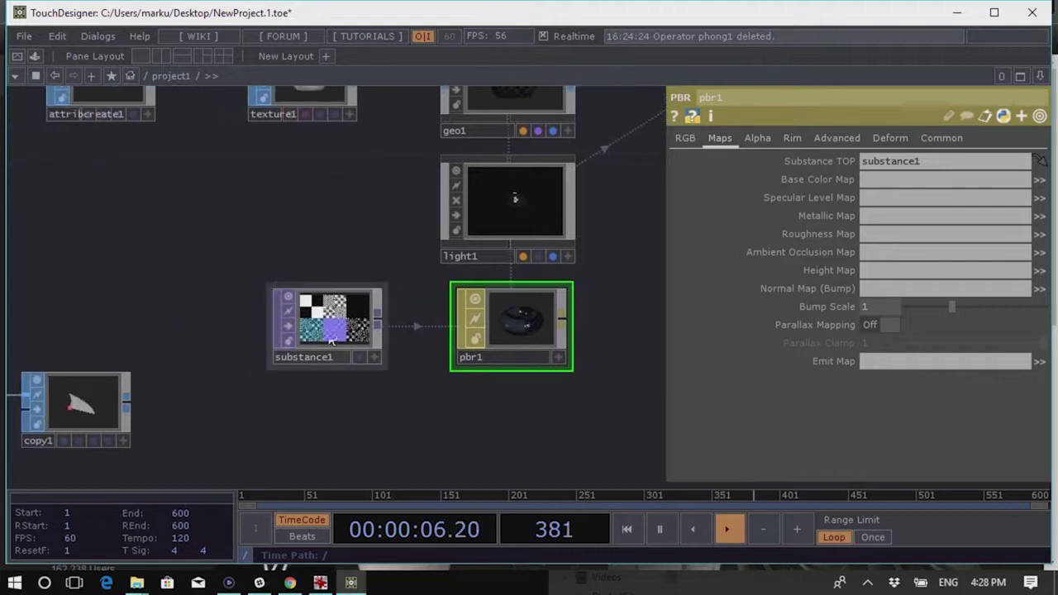
{"action": "left_click", "coordinate": [338, 363]}
{"action": "left_click", "coordinate": [538, 318]}
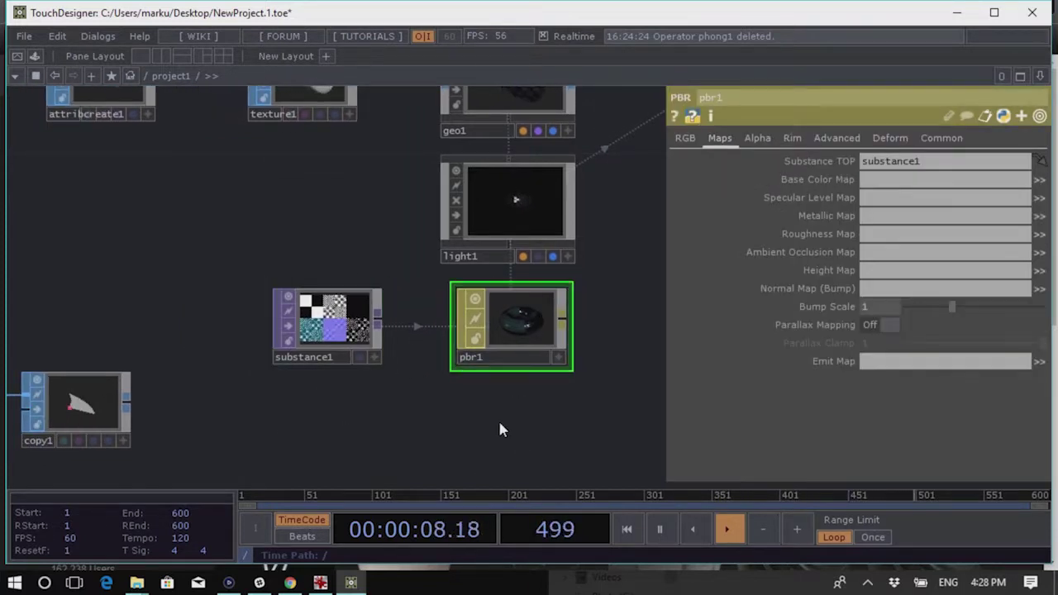
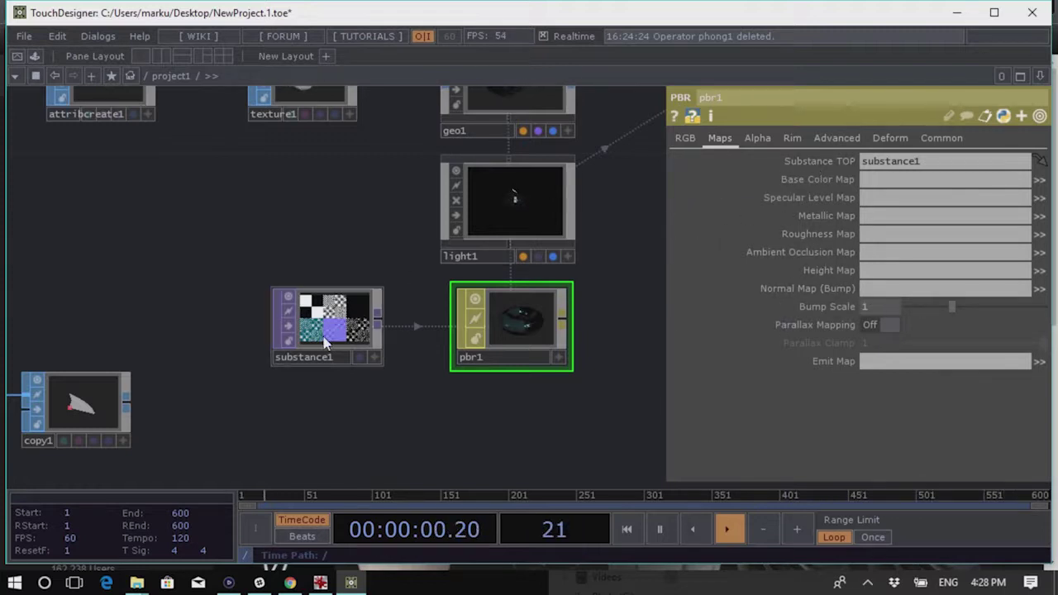
{"action": "scroll", "coordinate": [324, 344], "scroll_direction": "up", "scroll_amount": 3}
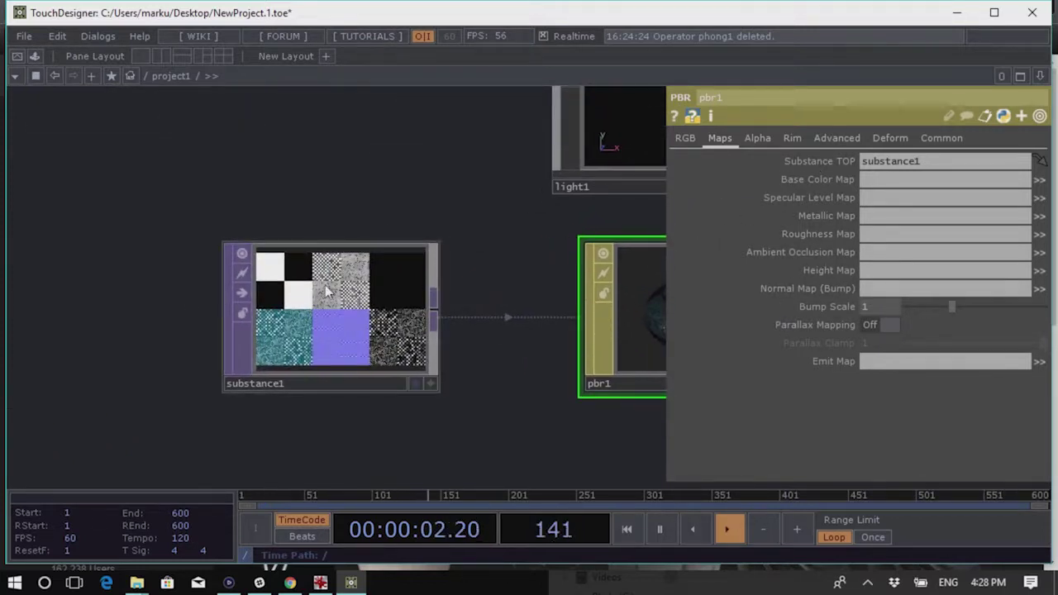
{"action": "scroll", "coordinate": [358, 312], "scroll_direction": "down", "scroll_amount": 2}
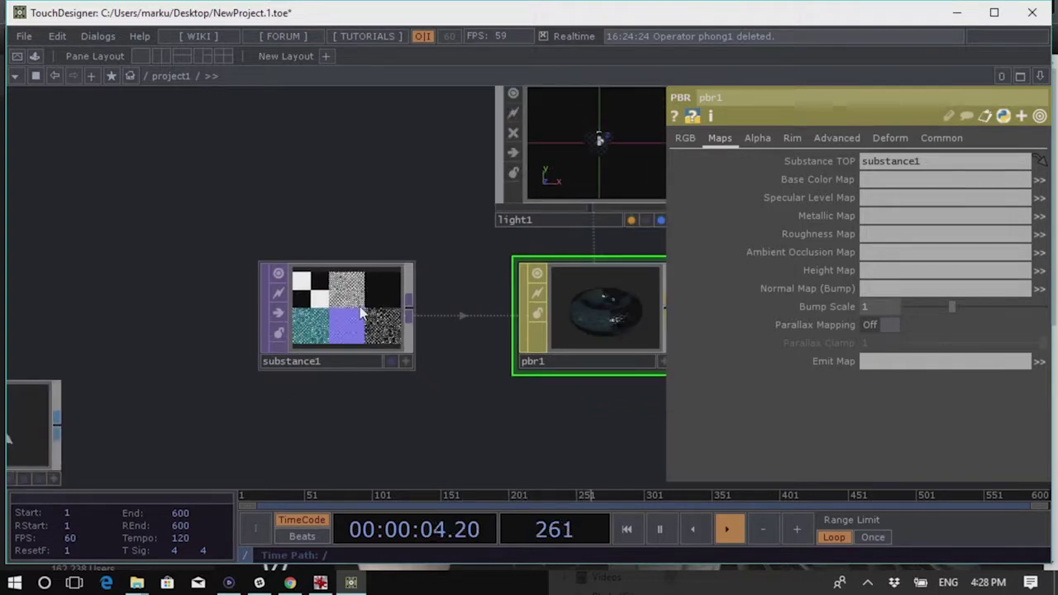
{"action": "left_click", "coordinate": [352, 311]}
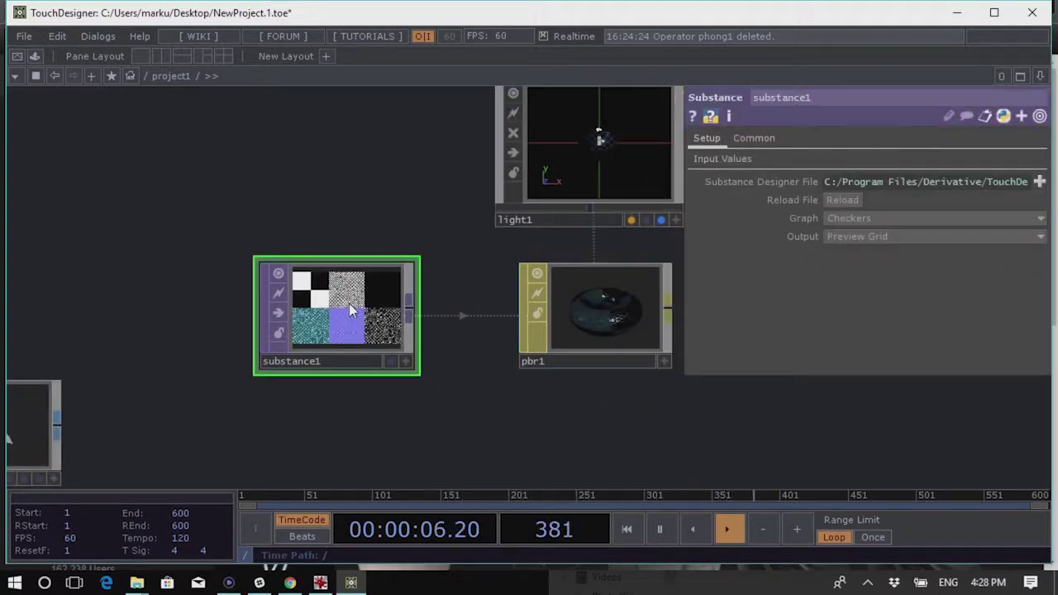
{"action": "left_click", "coordinate": [557, 301]}
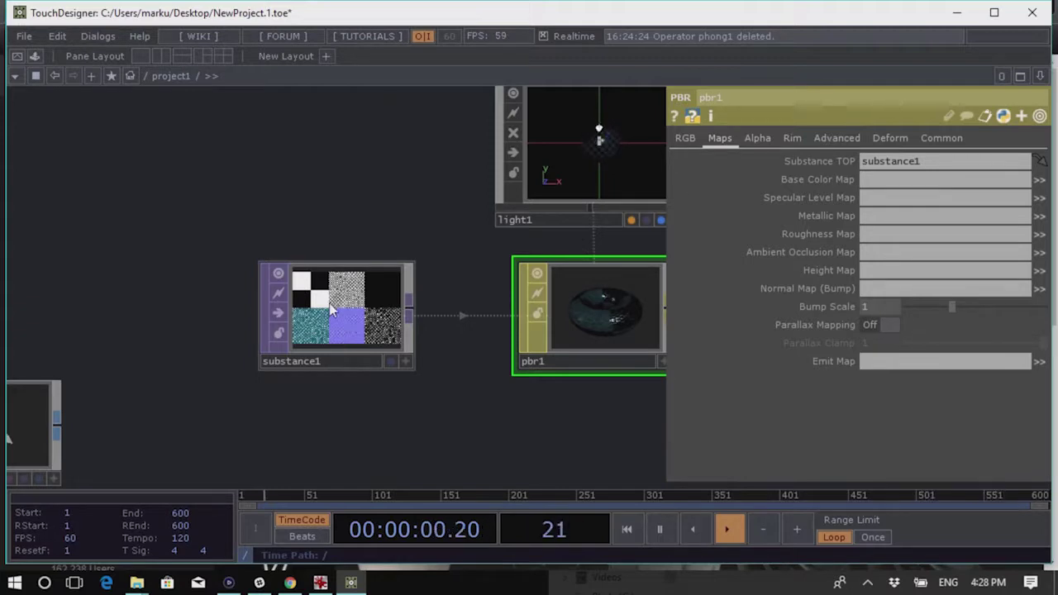
Search the available TOP operators for "sub", and revisit the parameters of substance1 and pbr1 without adding an operator
{"action": "key", "text": "Tab"}
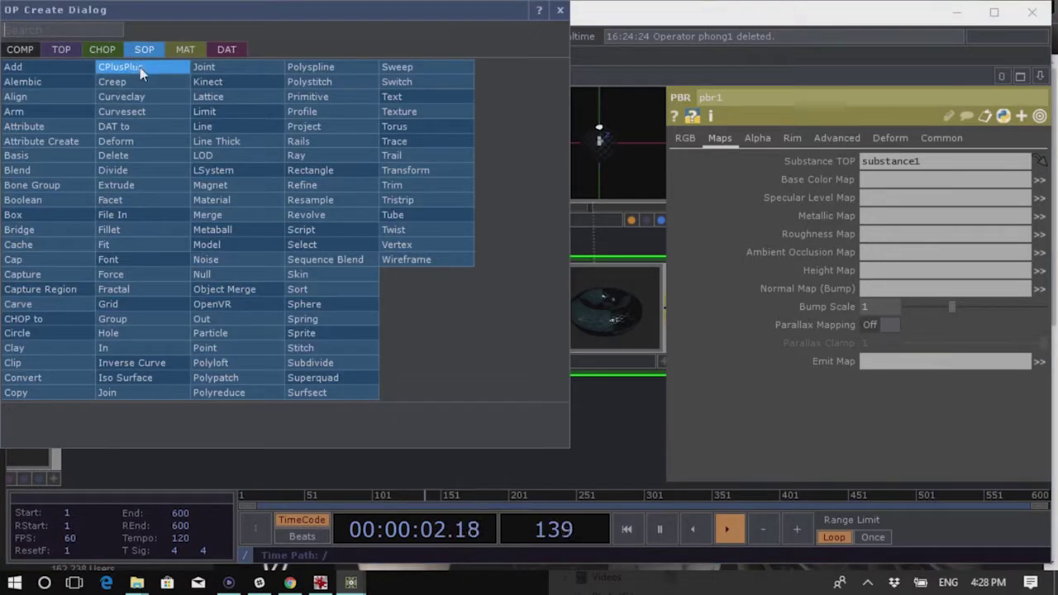
{"action": "left_click", "coordinate": [62, 49]}
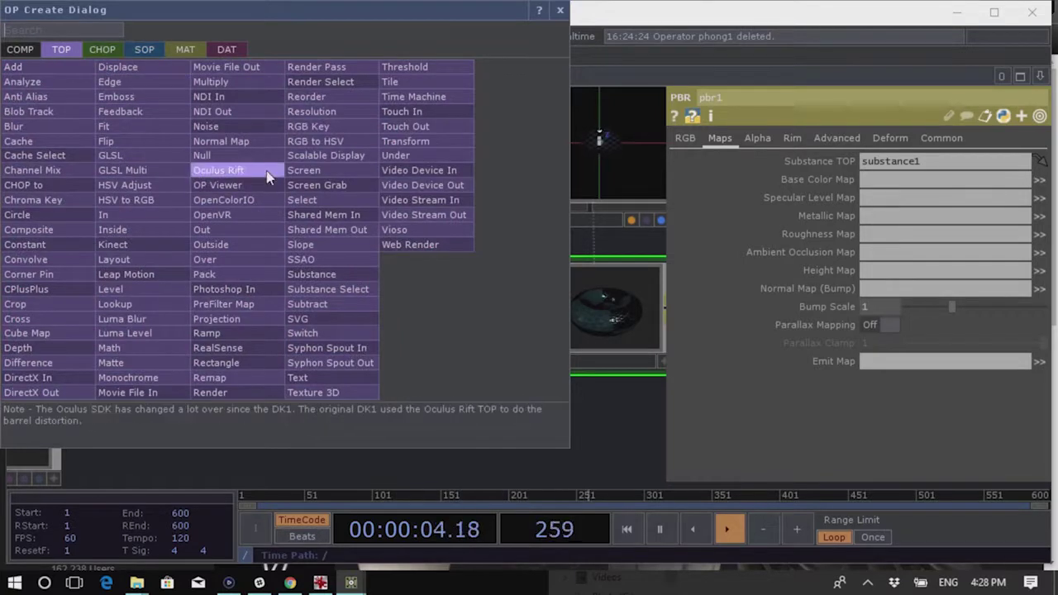
{"action": "type", "text": "sub"}
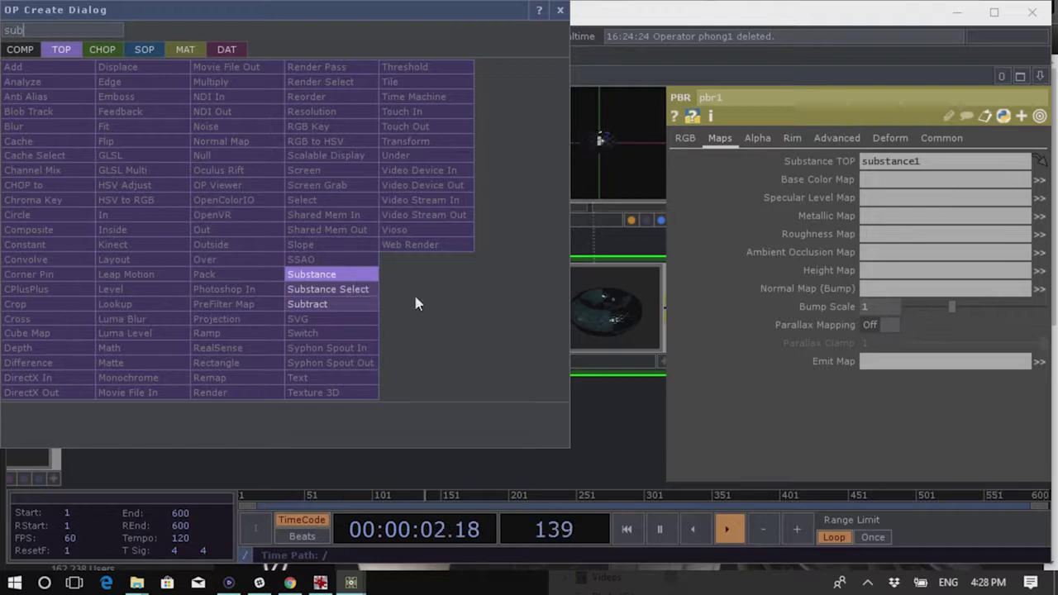
{"action": "key", "text": "Return"}
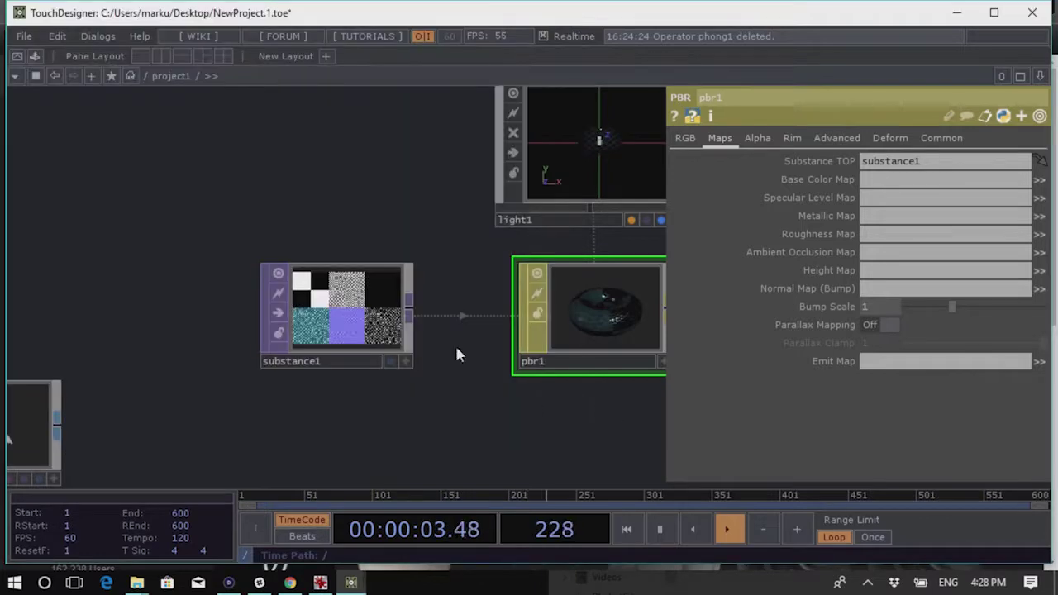
{"action": "left_click", "coordinate": [369, 327]}
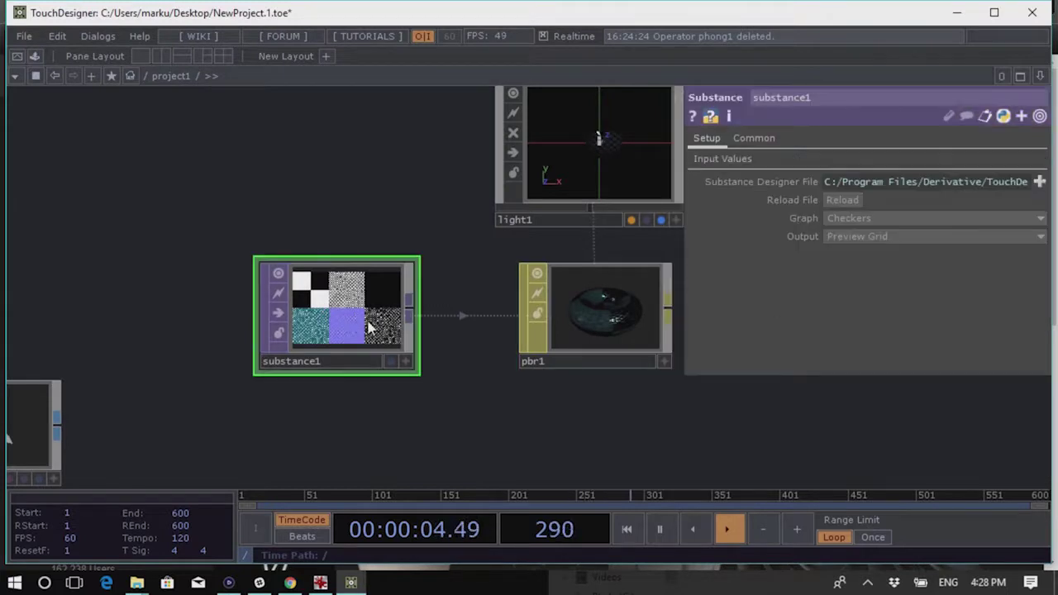
{"action": "left_click", "coordinate": [576, 327]}
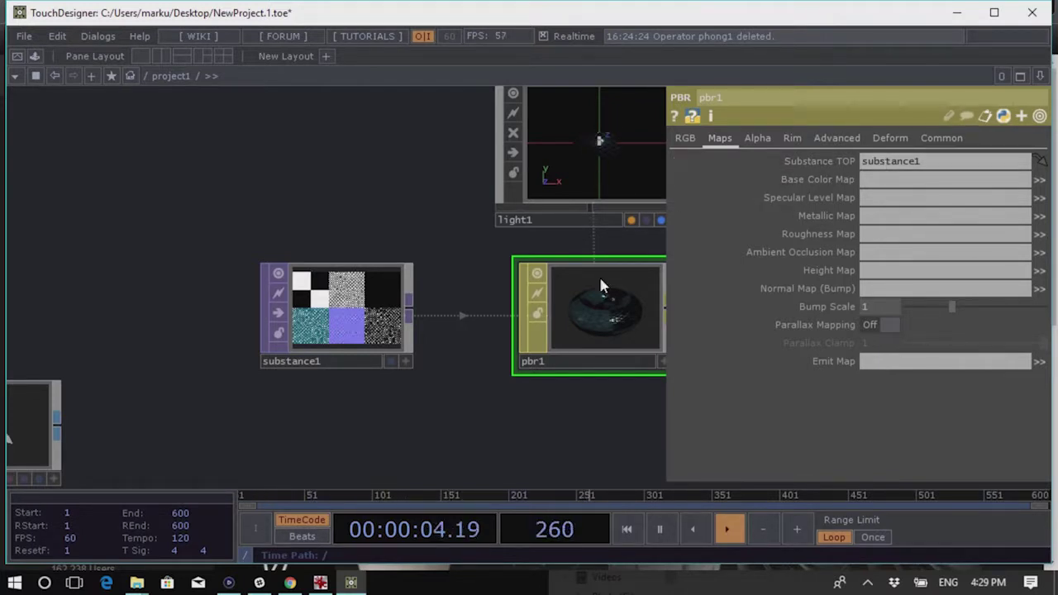
Try the Metal graph on substance1, look at its preview grid, and switch the Graph back to Checkers
{"action": "left_click", "coordinate": [343, 318]}
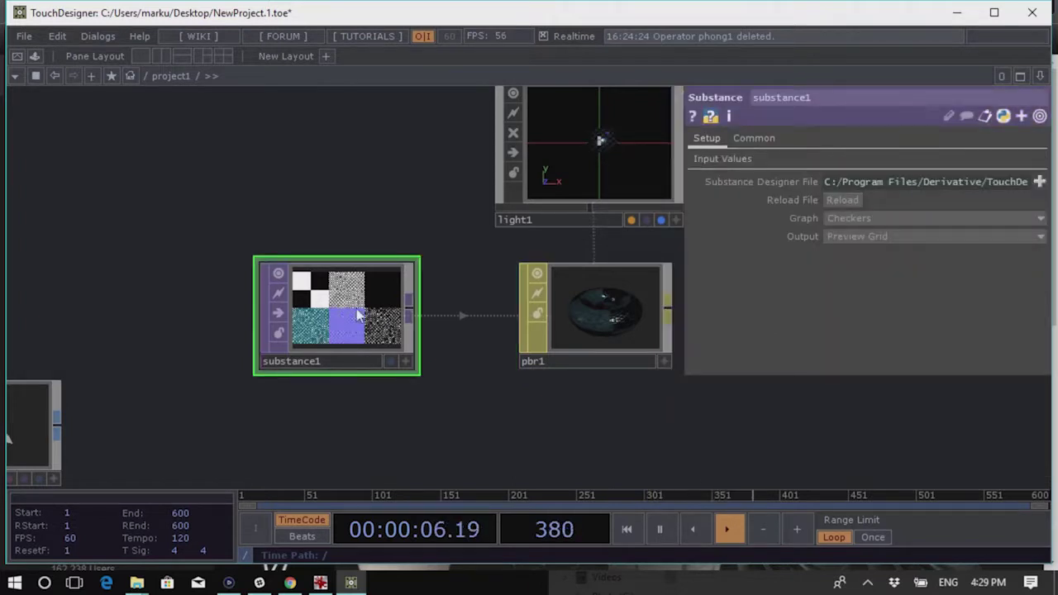
{"action": "left_click", "coordinate": [861, 219]}
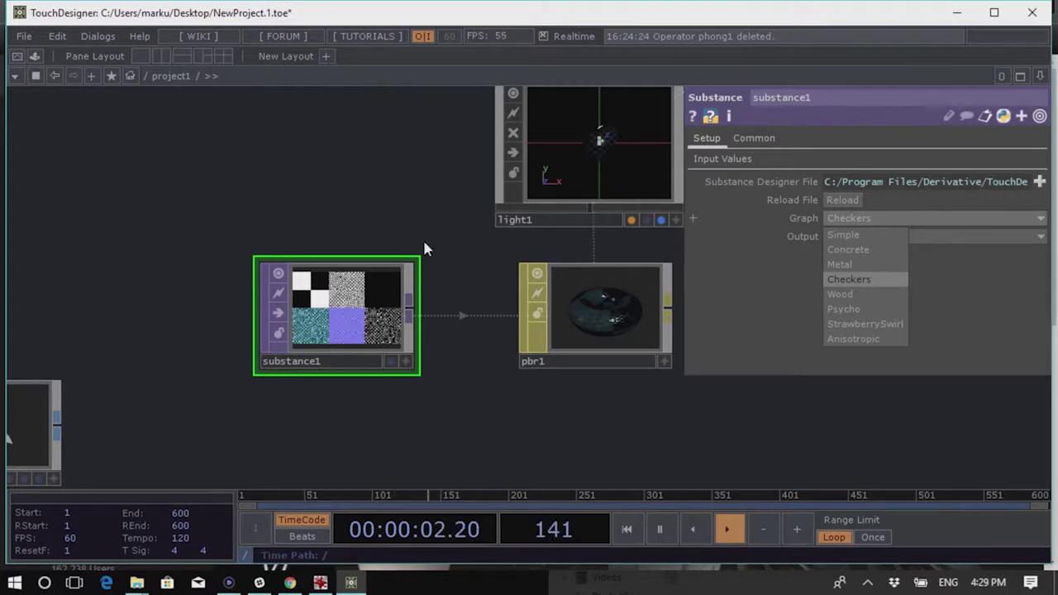
{"action": "left_click", "coordinate": [841, 263]}
{"action": "scroll", "coordinate": [446, 319], "scroll_direction": "up", "scroll_amount": 3}
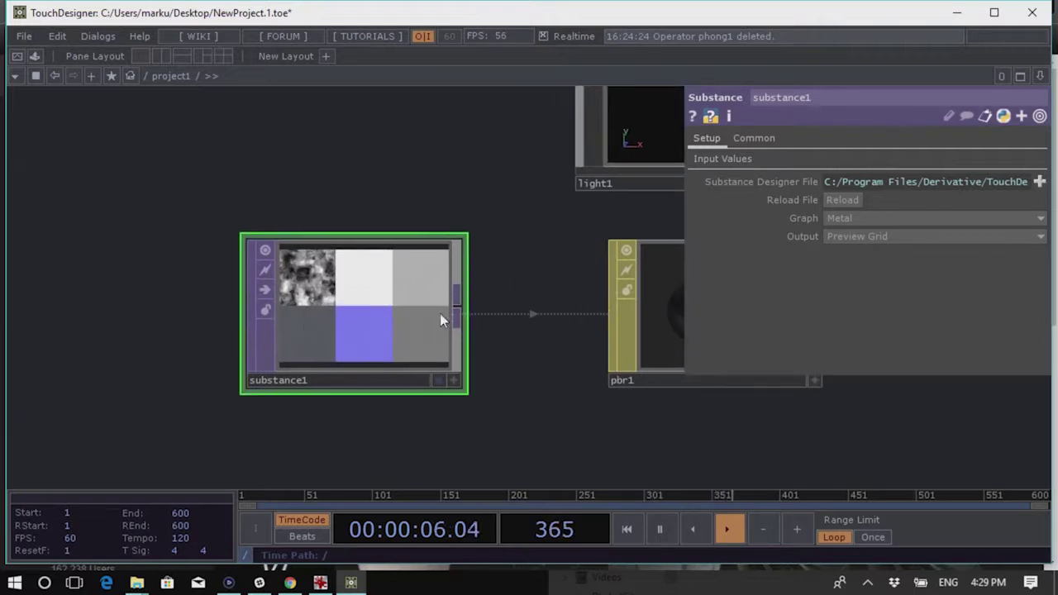
{"action": "left_click", "coordinate": [847, 218]}
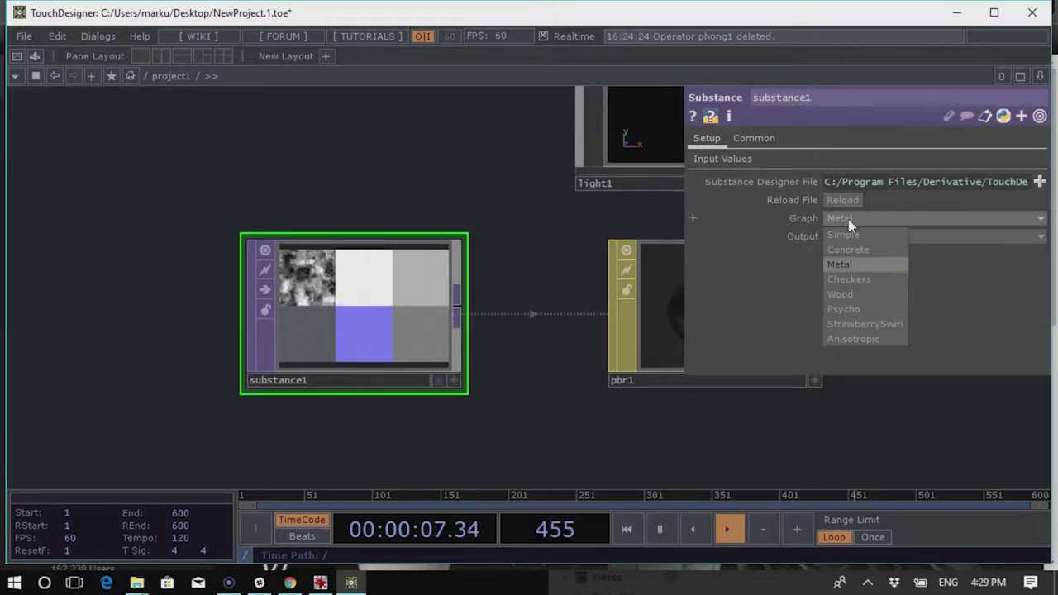
{"action": "left_click", "coordinate": [866, 281]}
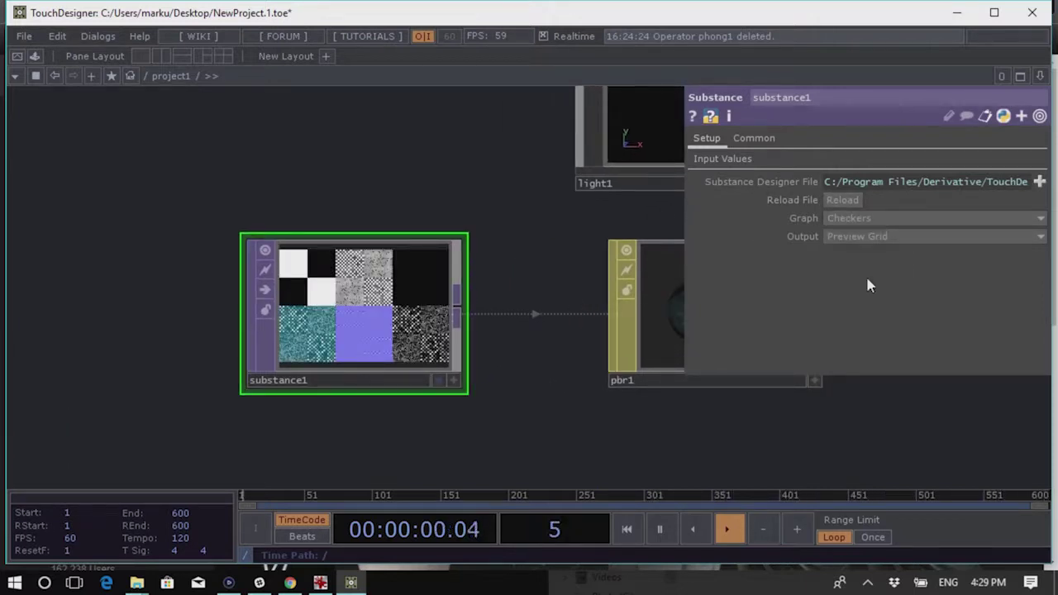
Examine the Checkers material on the render1 output and bring up the parameters of texture1
{"action": "scroll", "coordinate": [239, 326], "scroll_direction": "down", "scroll_amount": 5}
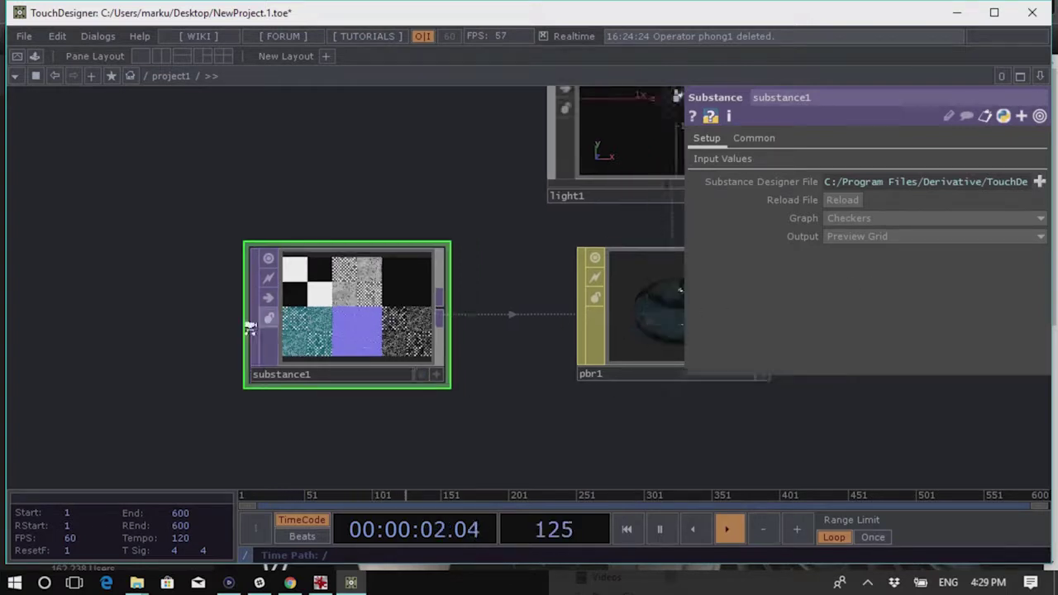
{"action": "scroll", "coordinate": [431, 348], "scroll_direction": "up", "scroll_amount": 3}
{"action": "scroll", "coordinate": [491, 303], "scroll_direction": "down", "scroll_amount": 2}
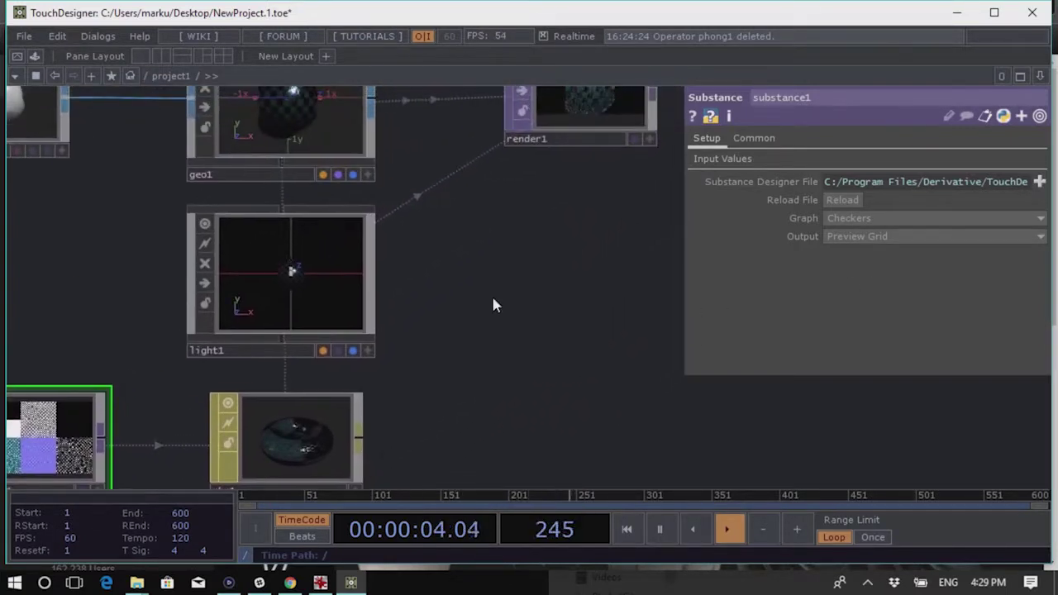
{"action": "scroll", "coordinate": [570, 200], "scroll_direction": "up", "scroll_amount": 2}
{"action": "scroll", "coordinate": [603, 114], "scroll_direction": "up", "scroll_amount": 2}
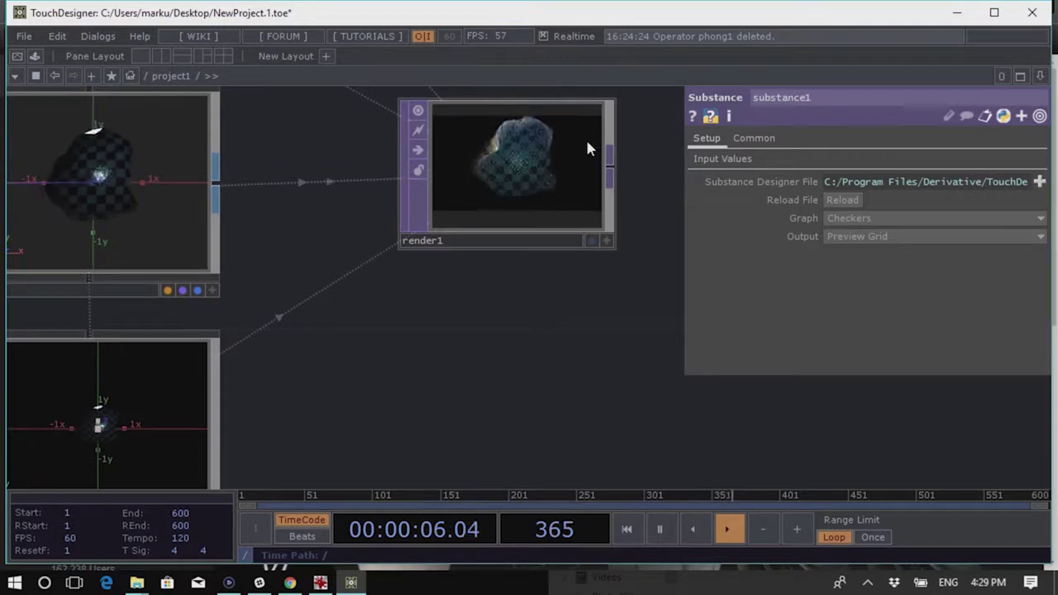
{"action": "scroll", "coordinate": [585, 138], "scroll_direction": "down", "scroll_amount": 3}
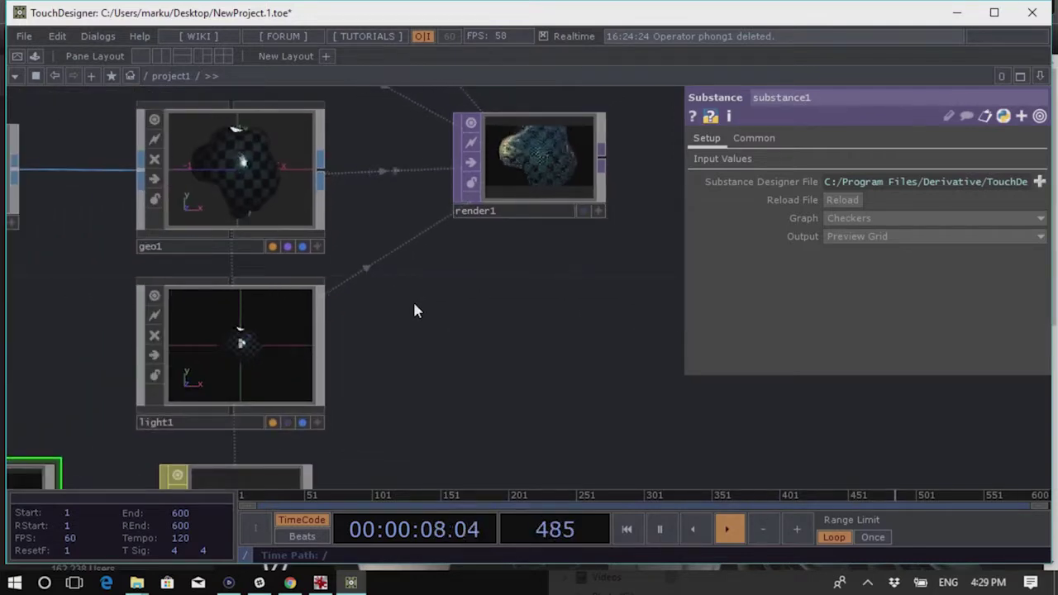
{"action": "scroll", "coordinate": [270, 277], "scroll_direction": "down", "scroll_amount": 1}
{"action": "left_click", "coordinate": [93, 240]}
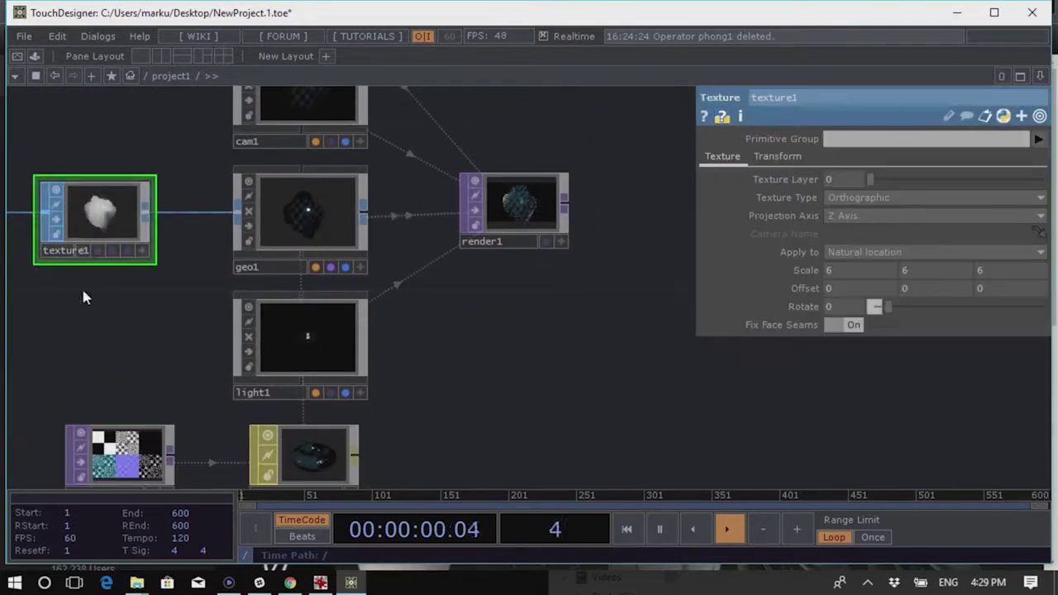
Try a Scale of 1 on all axes of texture1 while watching render1, and return the Scale to 6
{"action": "left_click_drag", "start_coordinate": [81, 286], "coordinate": [244, 300]}
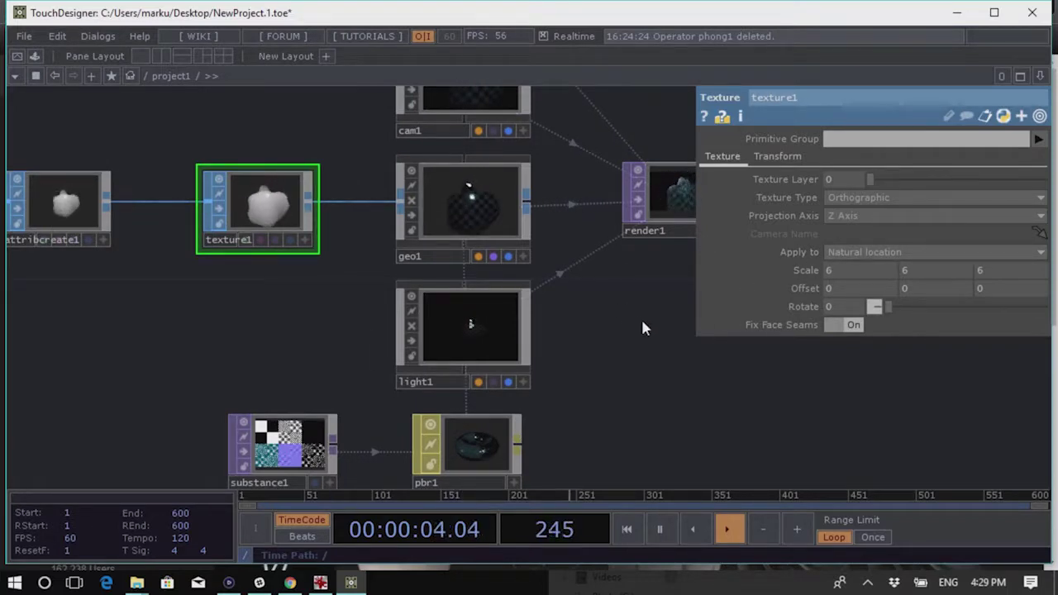
{"action": "left_click_drag", "start_coordinate": [587, 321], "coordinate": [429, 337]}
{"action": "scroll", "coordinate": [487, 273], "scroll_direction": "up", "scroll_amount": 4}
{"action": "middle_click_drag", "start_coordinate": [805, 270], "coordinate": [785, 259]}
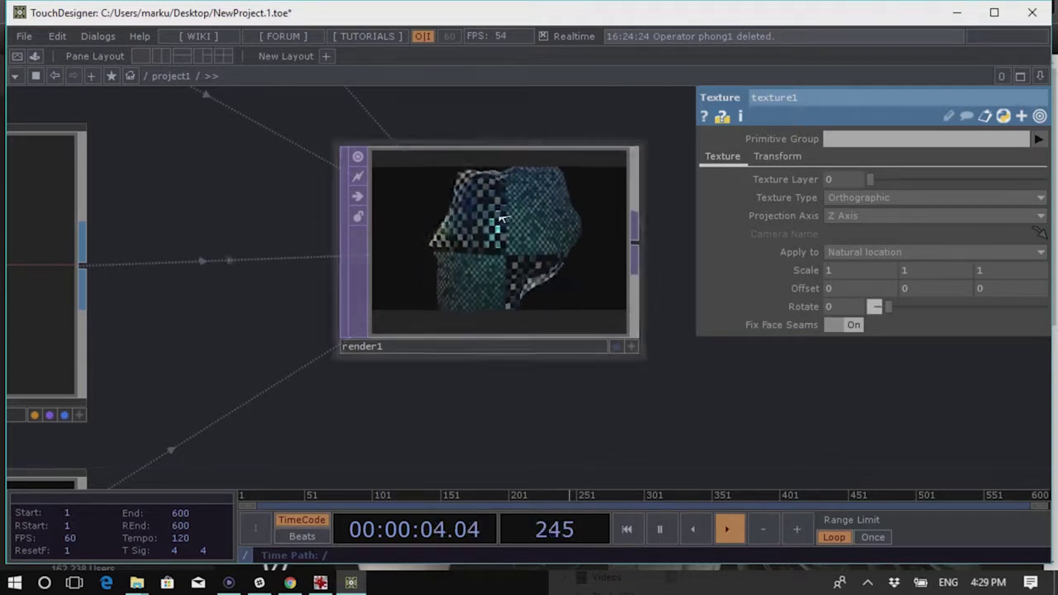
{"action": "mouse_move", "coordinate": [818, 273]}
{"action": "middle_mouse_down"}
{"action": "mouse_move", "coordinate": [803, 262]}
{"action": "mouse_move", "coordinate": [807, 249]}
{"action": "mouse_move", "coordinate": [818, 251]}
{"action": "mouse_move", "coordinate": [807, 272]}
{"action": "middle_mouse_up"}
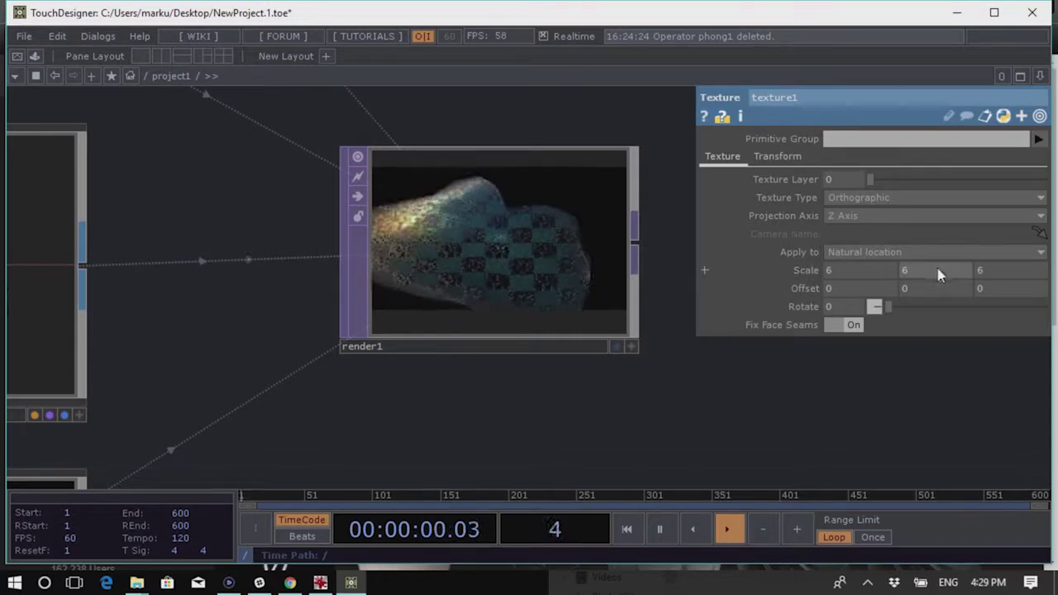
Examine the checker pattern on the render1 output up close and in the context of the surrounding network
{"action": "scroll", "coordinate": [489, 239], "scroll_direction": "up", "scroll_amount": 5}
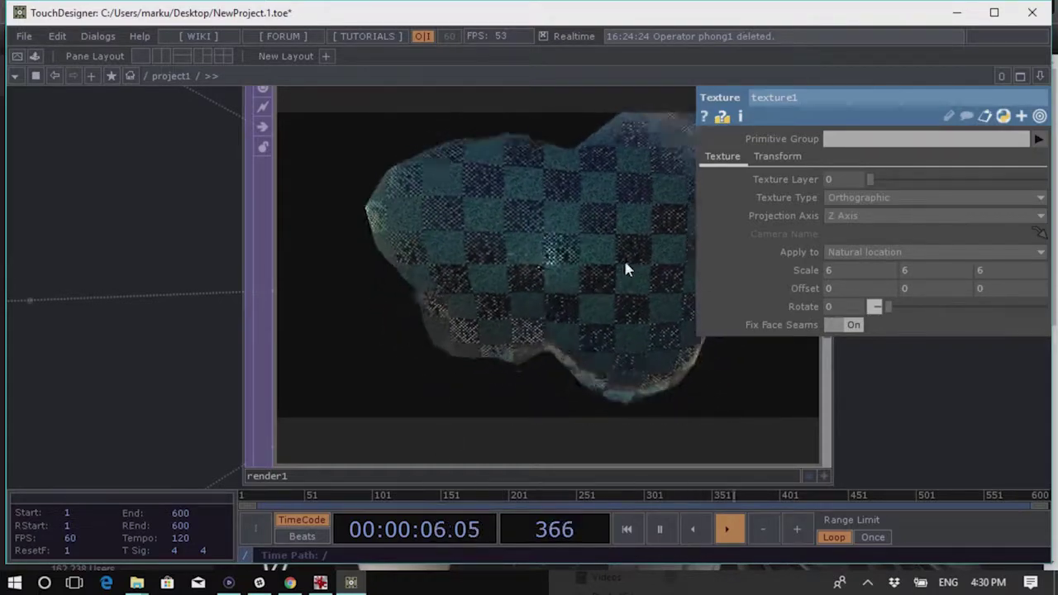
{"action": "scroll", "coordinate": [587, 278], "scroll_direction": "up", "scroll_amount": 3}
{"action": "scroll", "coordinate": [528, 285], "scroll_direction": "down", "scroll_amount": 2}
{"action": "scroll", "coordinate": [529, 285], "scroll_direction": "down", "scroll_amount": 4}
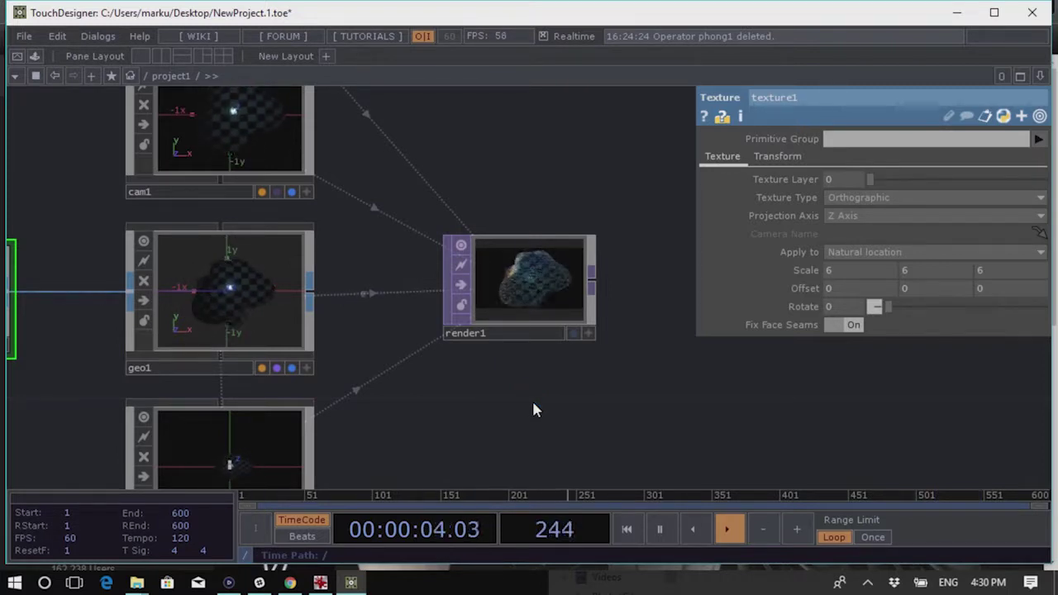
{"action": "scroll", "coordinate": [702, 388], "scroll_direction": "down", "scroll_amount": 4}
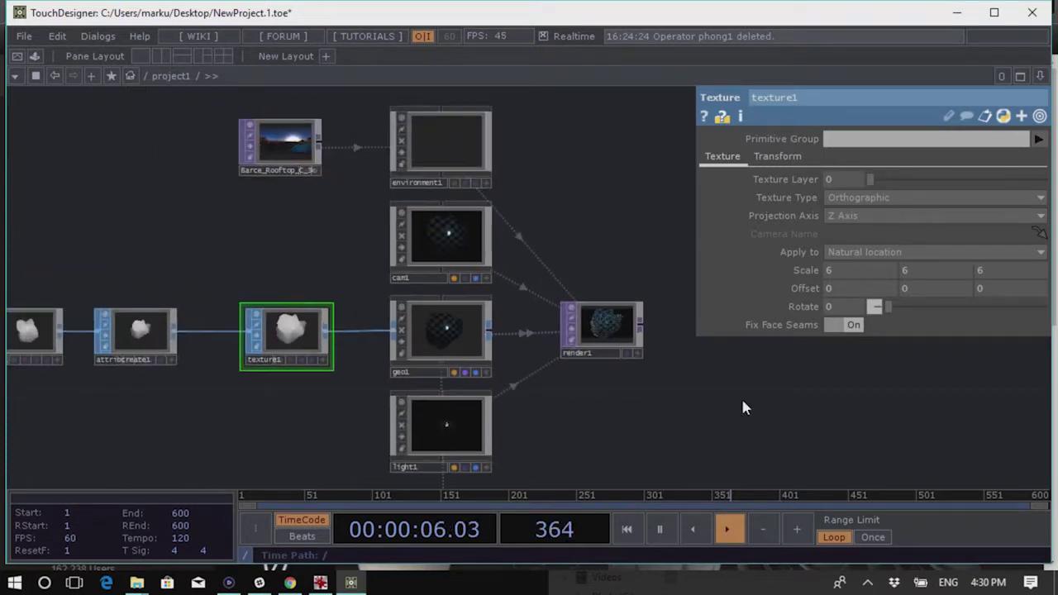
Bring up the parameters of attribcreate1 and examine its place in the chain between noise1 and texture1
{"action": "scroll", "coordinate": [333, 385], "scroll_direction": "up", "scroll_amount": 5}
{"action": "left_click_drag", "start_coordinate": [294, 297], "coordinate": [329, 299]}
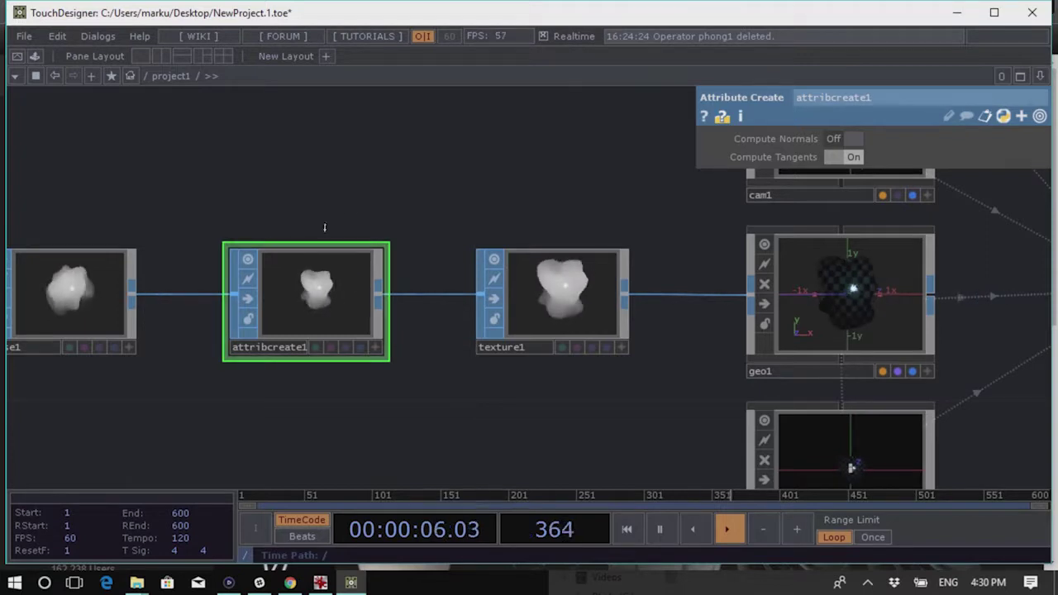
{"action": "scroll", "coordinate": [347, 281], "scroll_direction": "down", "scroll_amount": 4}
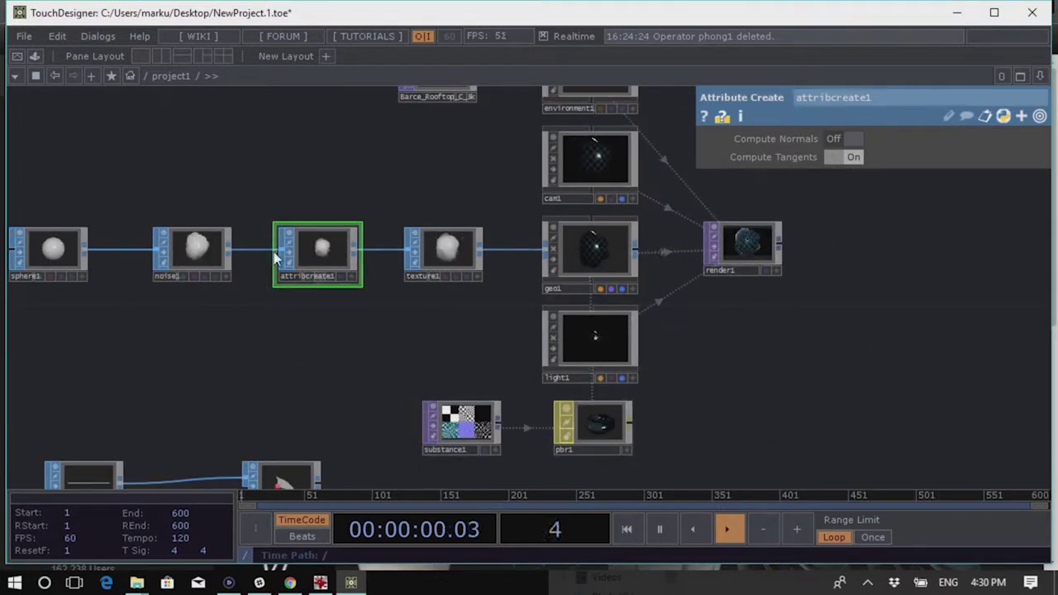
{"action": "scroll", "coordinate": [343, 262], "scroll_direction": "up", "scroll_amount": 5}
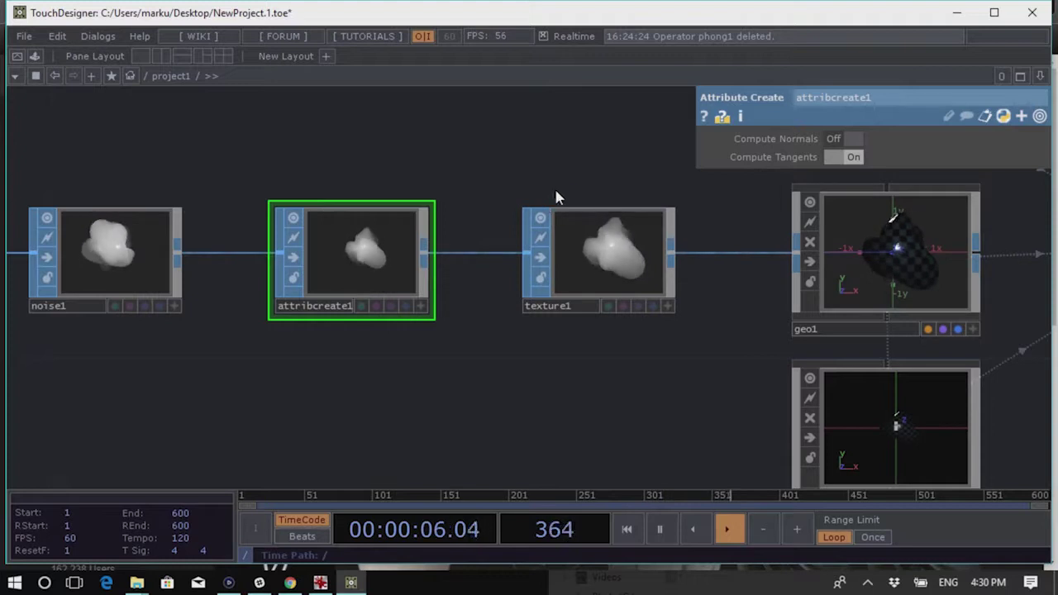
{"action": "left_click_drag", "start_coordinate": [608, 136], "coordinate": [586, 140]}
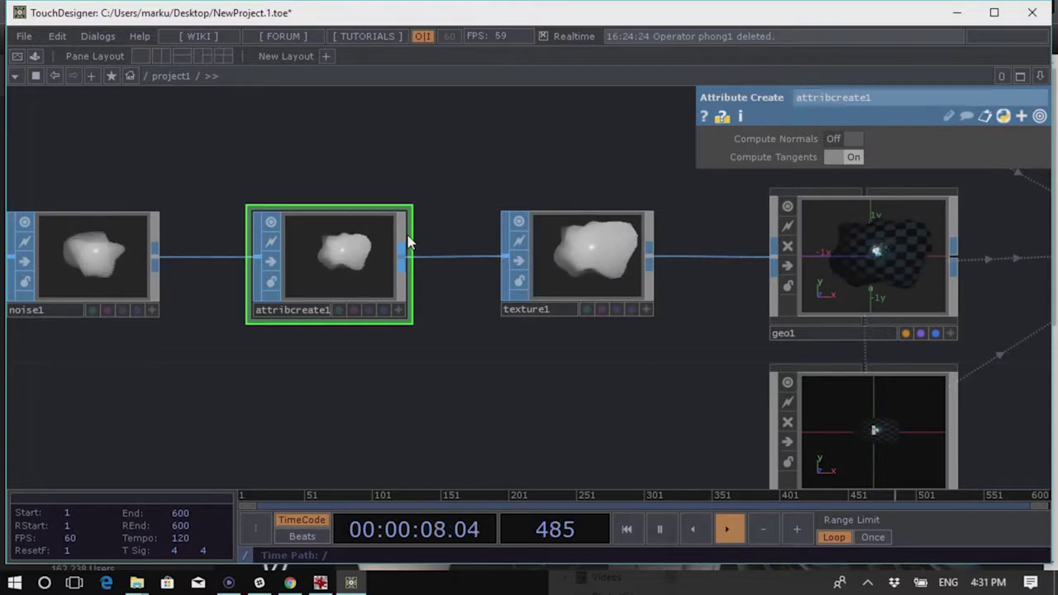
{"action": "scroll", "coordinate": [408, 241], "scroll_direction": "down", "scroll_amount": 2}
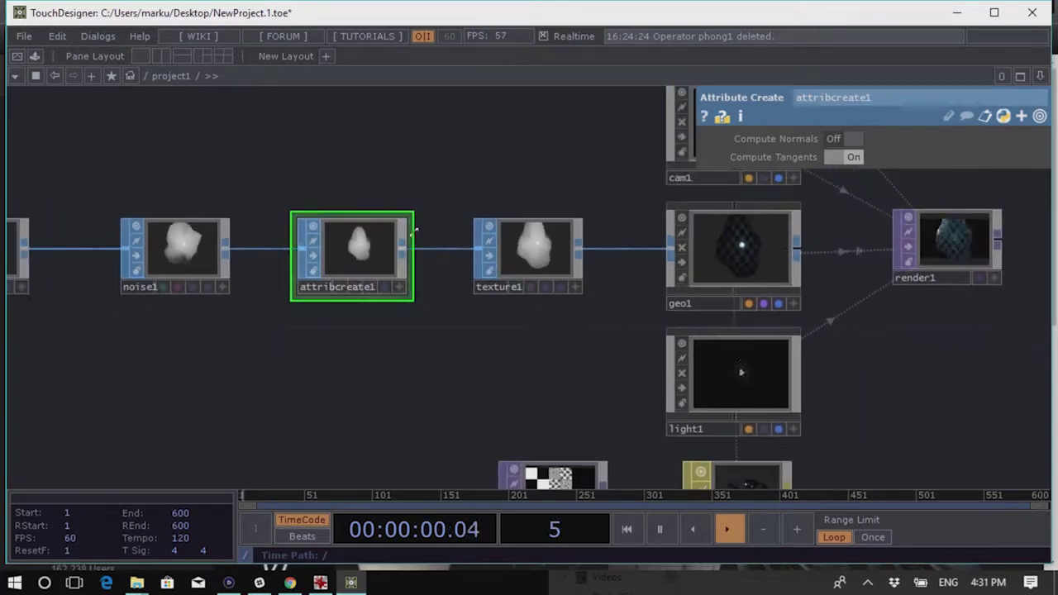
{"action": "scroll", "coordinate": [373, 224], "scroll_direction": "down", "scroll_amount": 2}
{"action": "scroll", "coordinate": [746, 345], "scroll_direction": "up", "scroll_amount": 3}
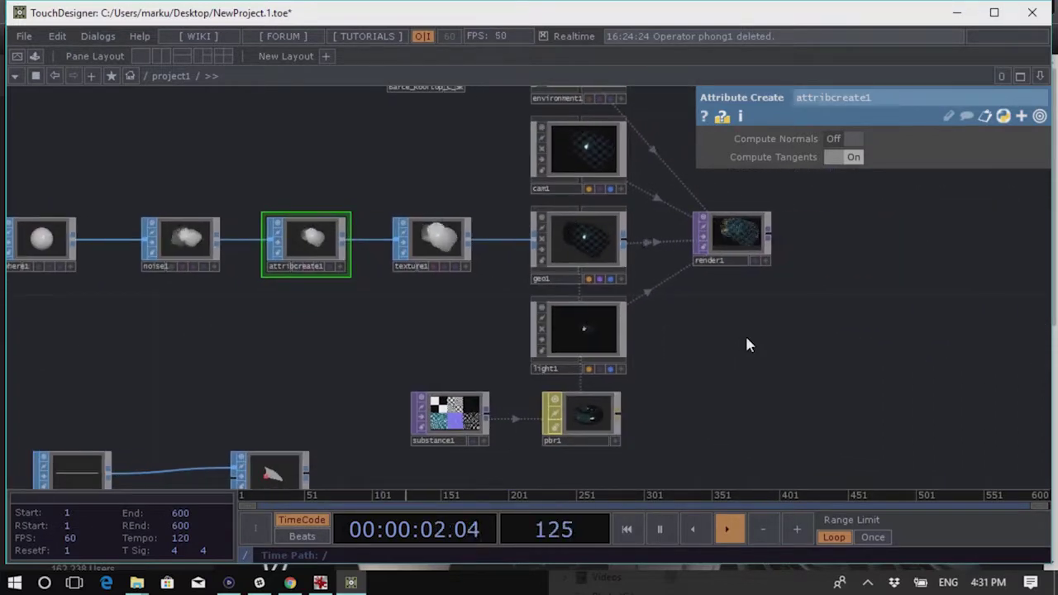
Select line1 and copy1 together and move them above the sphere1 operator chain
{"action": "scroll", "coordinate": [758, 383], "scroll_direction": "down", "scroll_amount": 4}
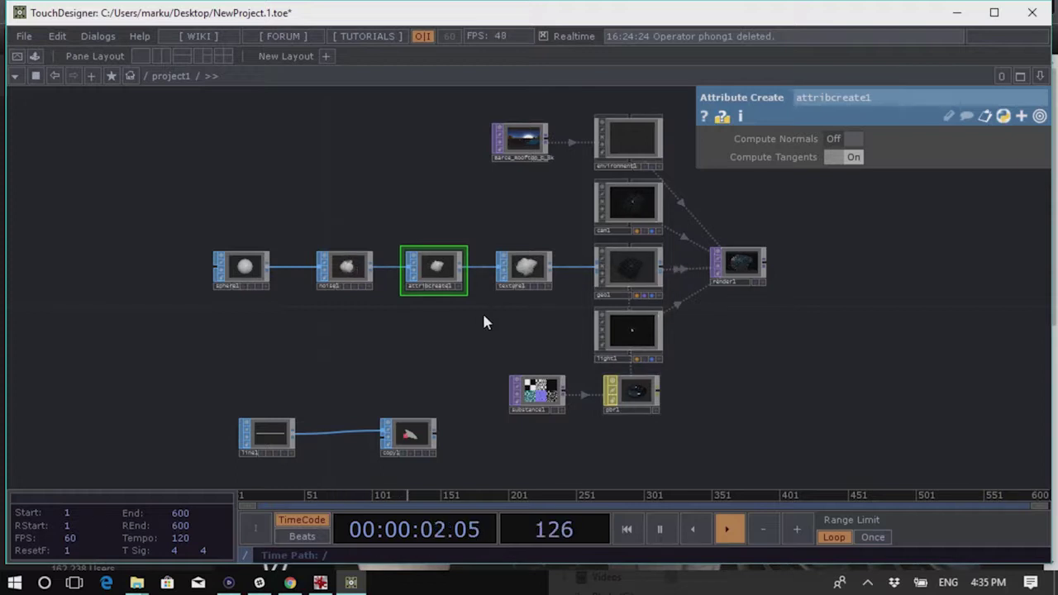
{"action": "key", "text": "h"}
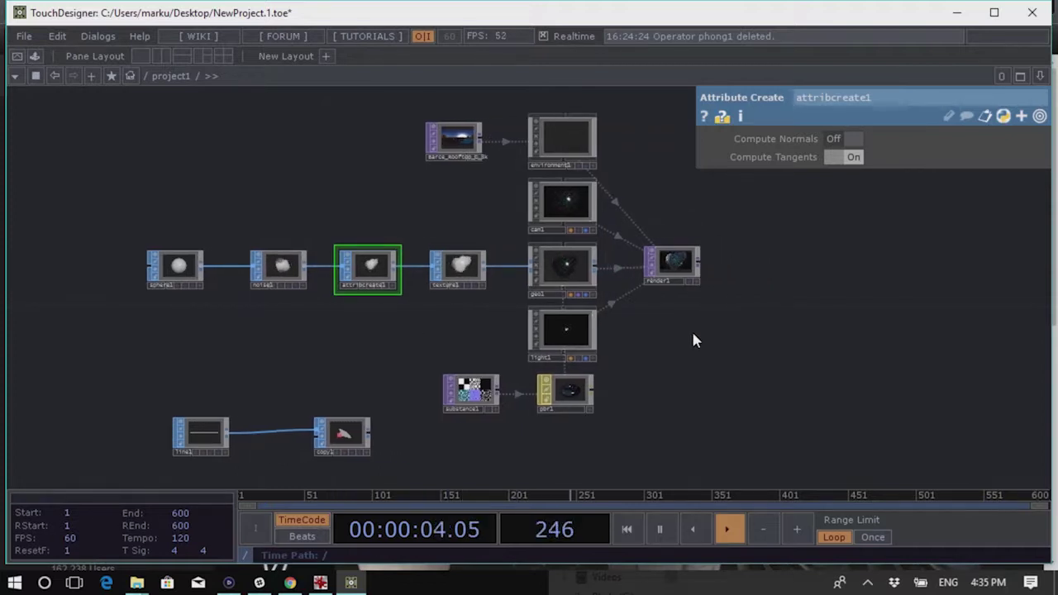
{"action": "left_click_drag", "start_coordinate": [396, 452], "coordinate": [137, 413]}
{"action": "left_click_drag", "start_coordinate": [342, 413], "coordinate": [221, 158]}
{"action": "left_click_drag", "start_coordinate": [664, 409], "coordinate": [584, 421]}
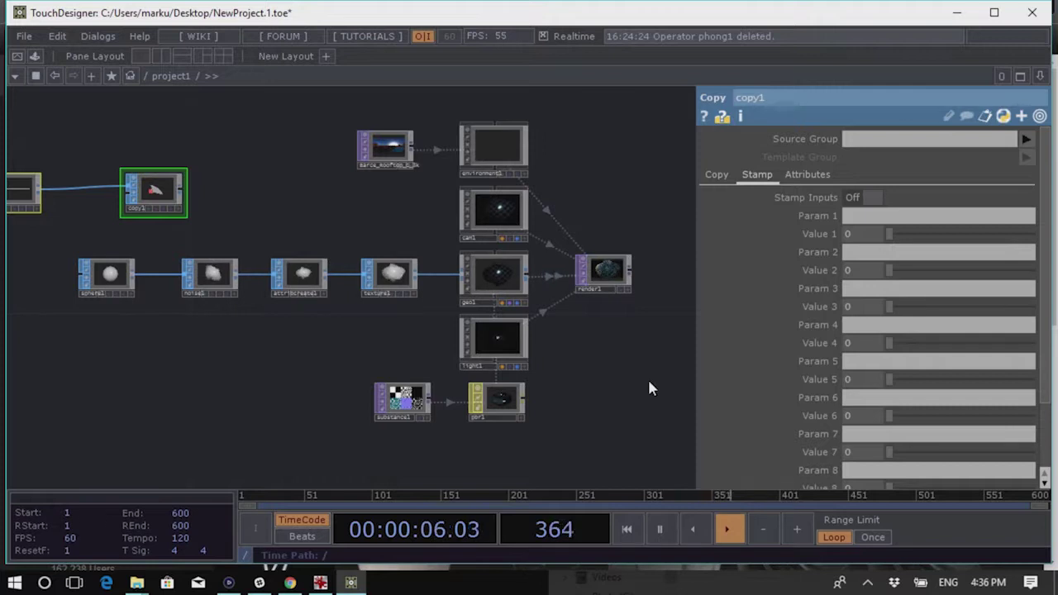
Select the sphere1, noise1, attribcreate1 and texture1 chain, review how it feeds geo1, and clear the selection
{"action": "left_click_drag", "start_coordinate": [623, 368], "coordinate": [595, 347]}
{"action": "scroll", "coordinate": [623, 376], "scroll_direction": "down", "scroll_amount": 5}
{"action": "scroll", "coordinate": [461, 293], "scroll_direction": "up", "scroll_amount": 3}
{"action": "scroll", "coordinate": [520, 359], "scroll_direction": "down", "scroll_amount": 1}
{"action": "left_click_drag", "start_coordinate": [520, 358], "coordinate": [393, 353]}
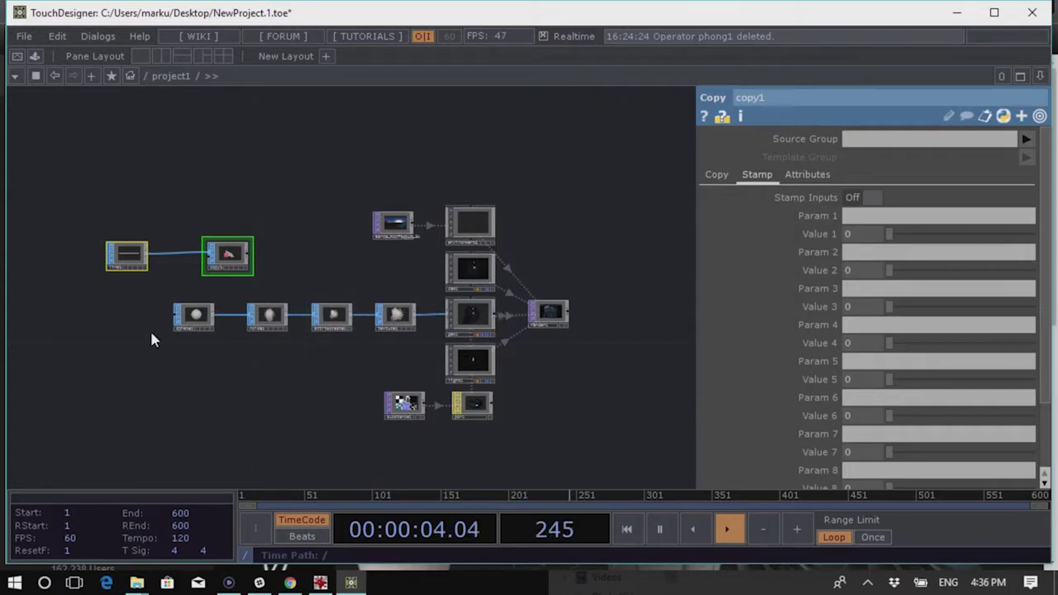
{"action": "left_click_drag", "start_coordinate": [126, 298], "coordinate": [413, 342]}
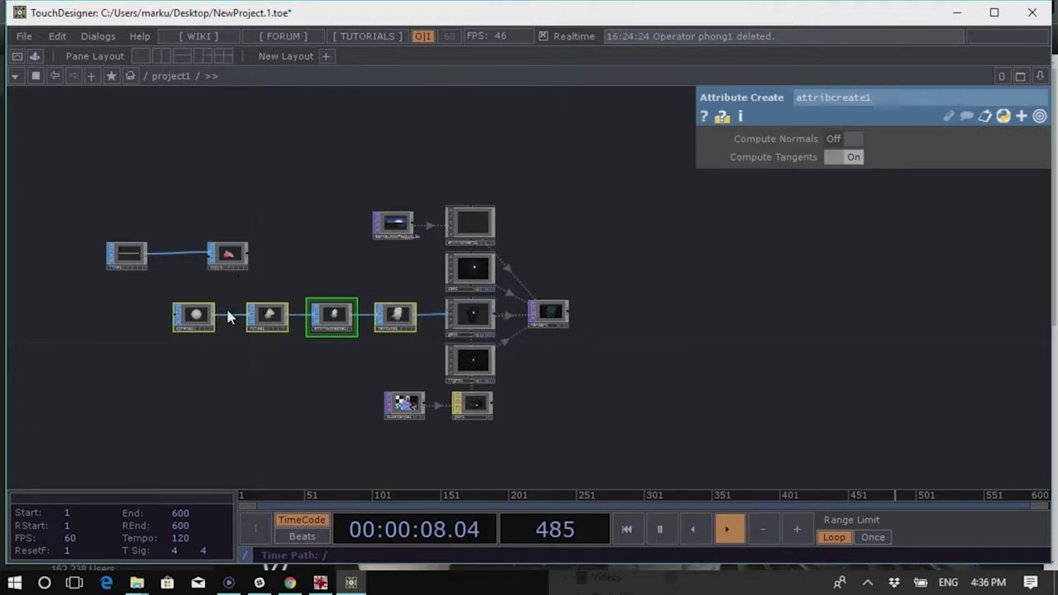
{"action": "scroll", "coordinate": [310, 318], "scroll_direction": "up", "scroll_amount": 5}
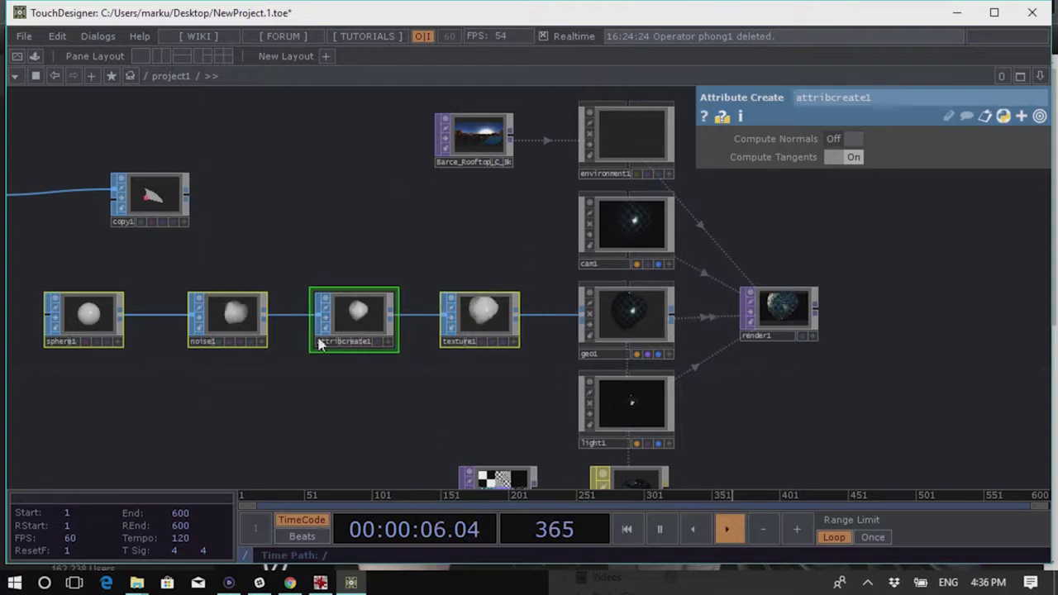
{"action": "left_click_drag", "start_coordinate": [378, 394], "coordinate": [500, 386]}
{"action": "left_click", "coordinate": [500, 389]}
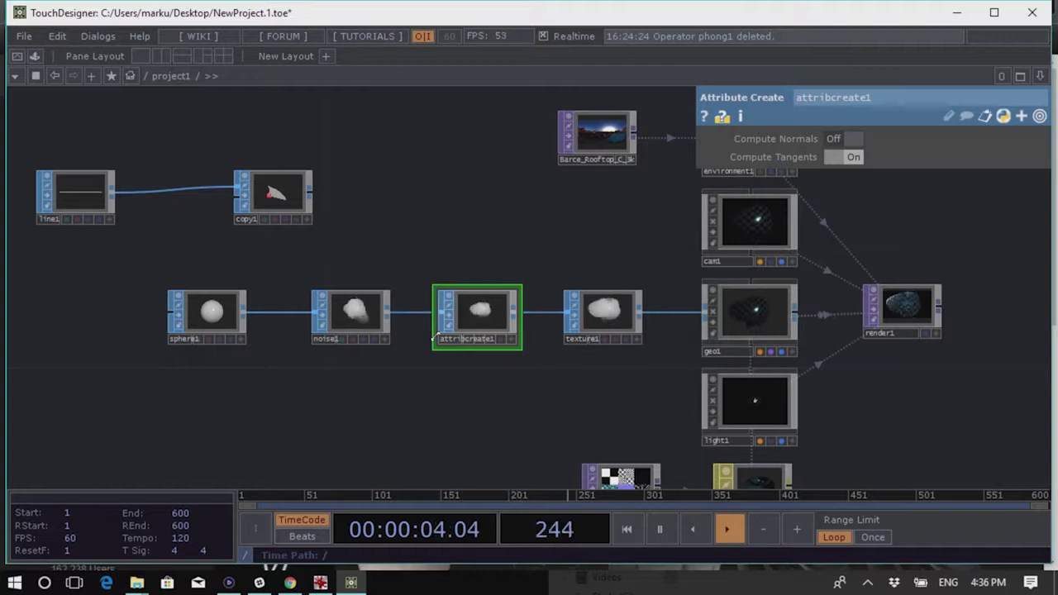
Review the Maps parameters of pbr1 and its link from substance1 alongside the render operators
{"action": "left_click_drag", "start_coordinate": [892, 381], "coordinate": [619, 355]}
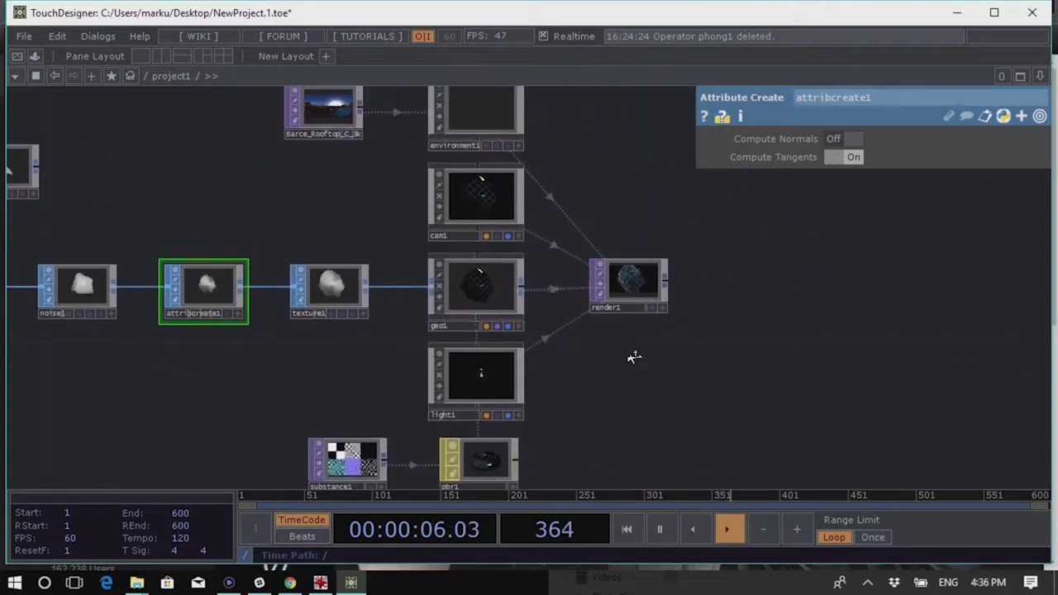
{"action": "right_click_drag", "start_coordinate": [393, 203], "coordinate": [670, 449]}
{"action": "left_click_drag", "start_coordinate": [605, 413], "coordinate": [593, 402]}
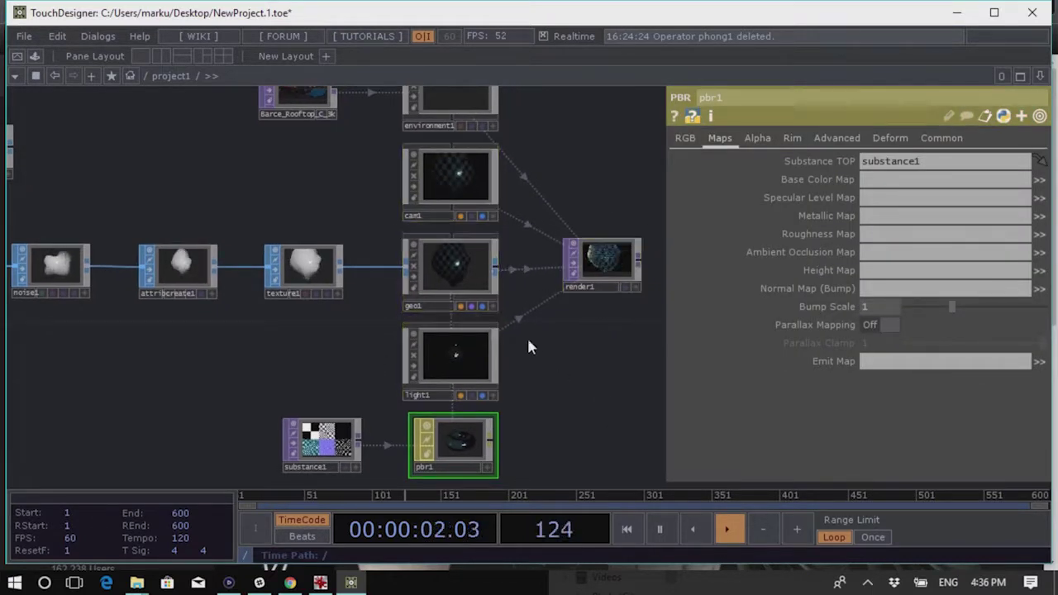
{"action": "scroll", "coordinate": [452, 273], "scroll_direction": "up", "scroll_amount": 2}
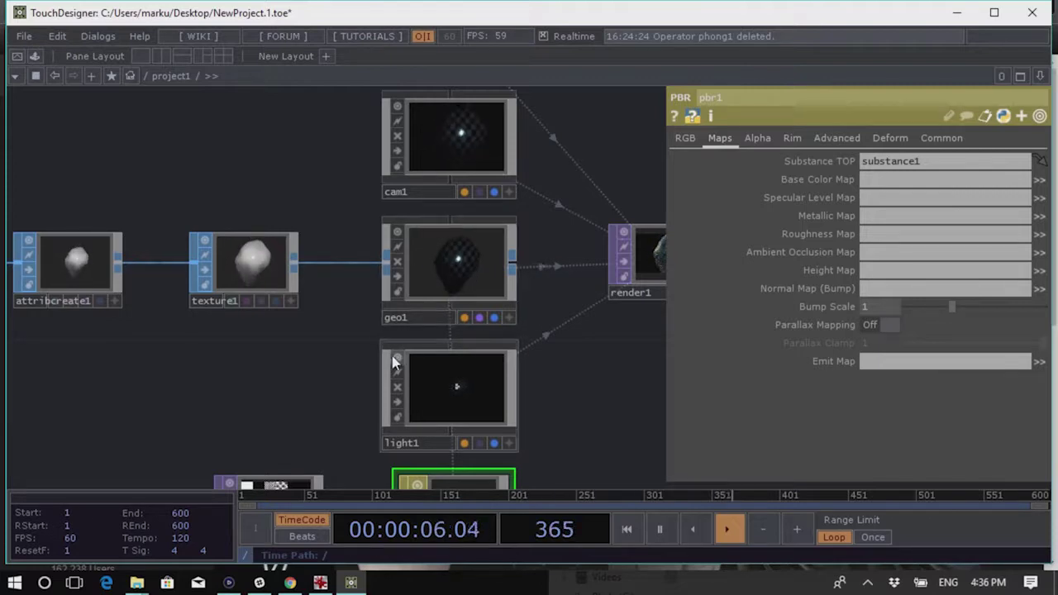
{"action": "scroll", "coordinate": [413, 331], "scroll_direction": "down", "scroll_amount": 3}
{"action": "scroll", "coordinate": [426, 405], "scroll_direction": "up", "scroll_amount": 3}
{"action": "scroll", "coordinate": [433, 389], "scroll_direction": "up", "scroll_amount": 1}
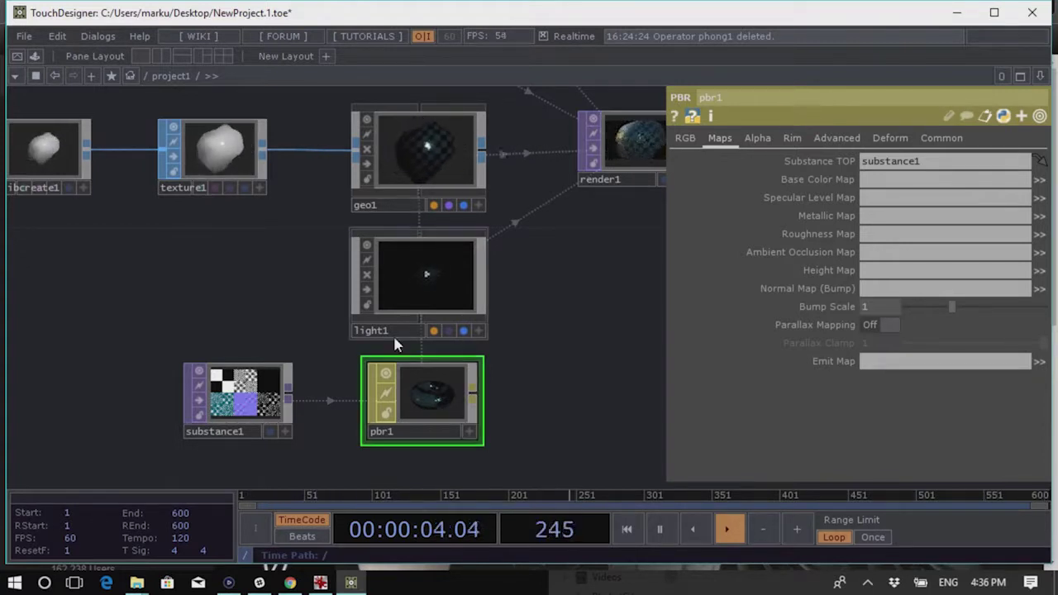
{"action": "left_click_drag", "start_coordinate": [539, 339], "coordinate": [515, 398]}
{"action": "scroll", "coordinate": [519, 409], "scroll_direction": "down", "scroll_amount": 5}
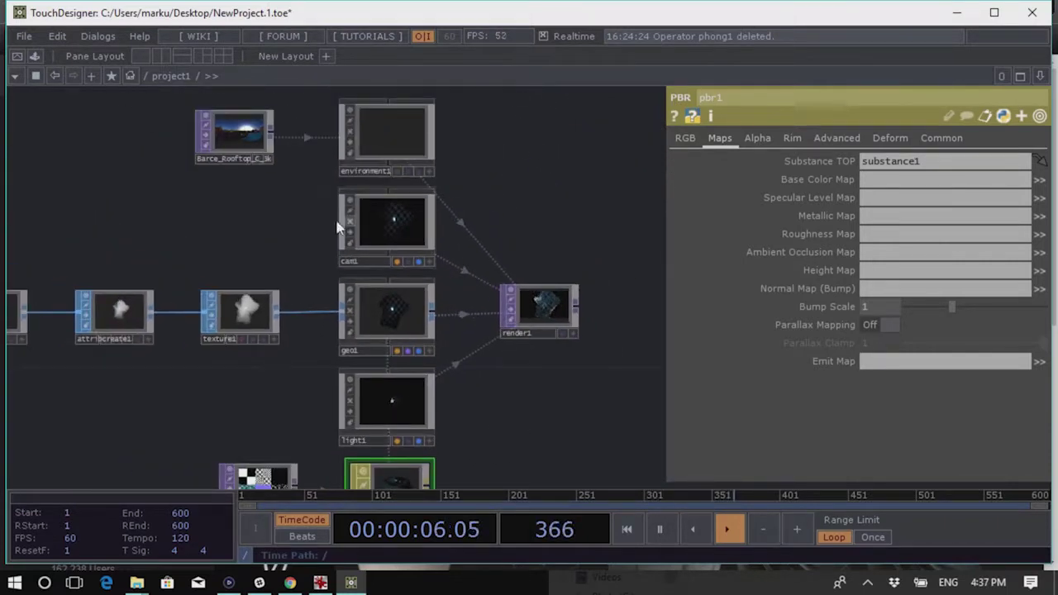
Select cam1, geo1, light1 and render1 as a group and review render1's Render parameters
{"action": "right_click_drag", "start_coordinate": [283, 203], "coordinate": [586, 406]}
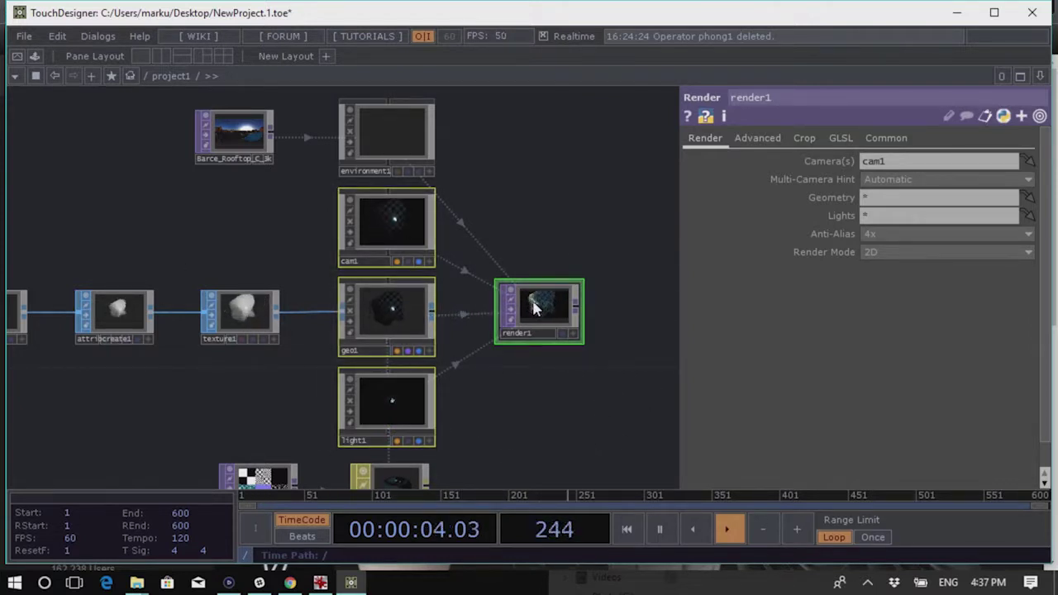
{"action": "scroll", "coordinate": [484, 344], "scroll_direction": "up", "scroll_amount": 2}
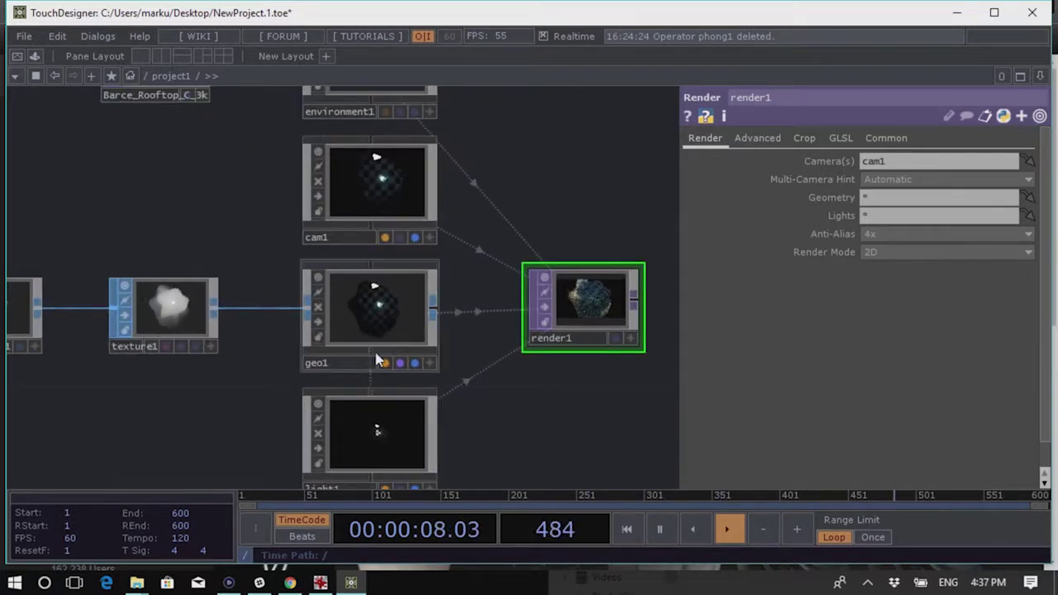
{"action": "left_click_drag", "start_coordinate": [543, 427], "coordinate": [571, 417]}
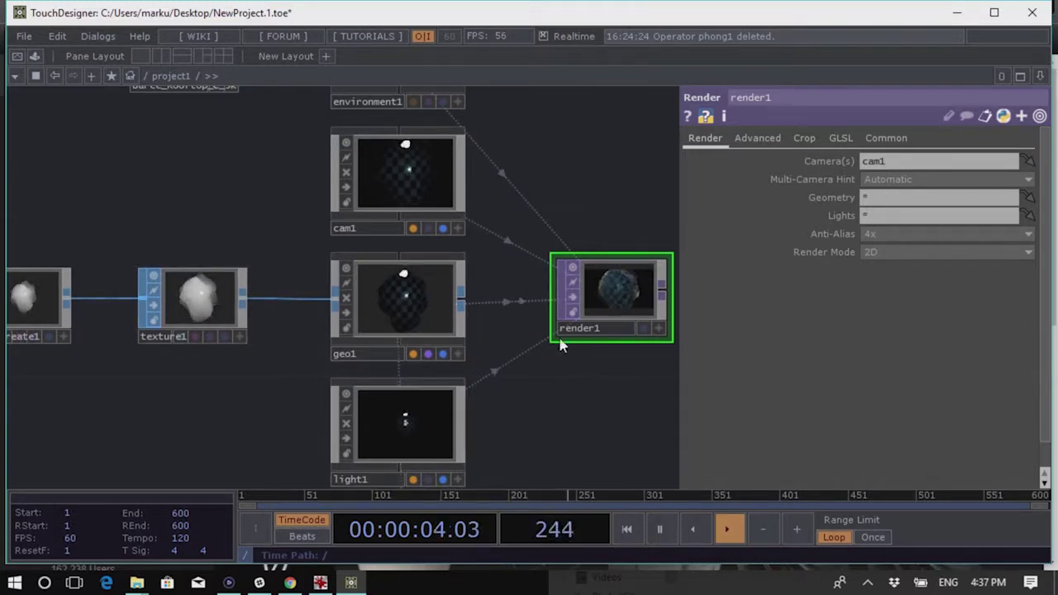
Toggle geo1's Render flag off and on several times to check its effect on render1, leaving it on
{"action": "left_click", "coordinate": [428, 353]}
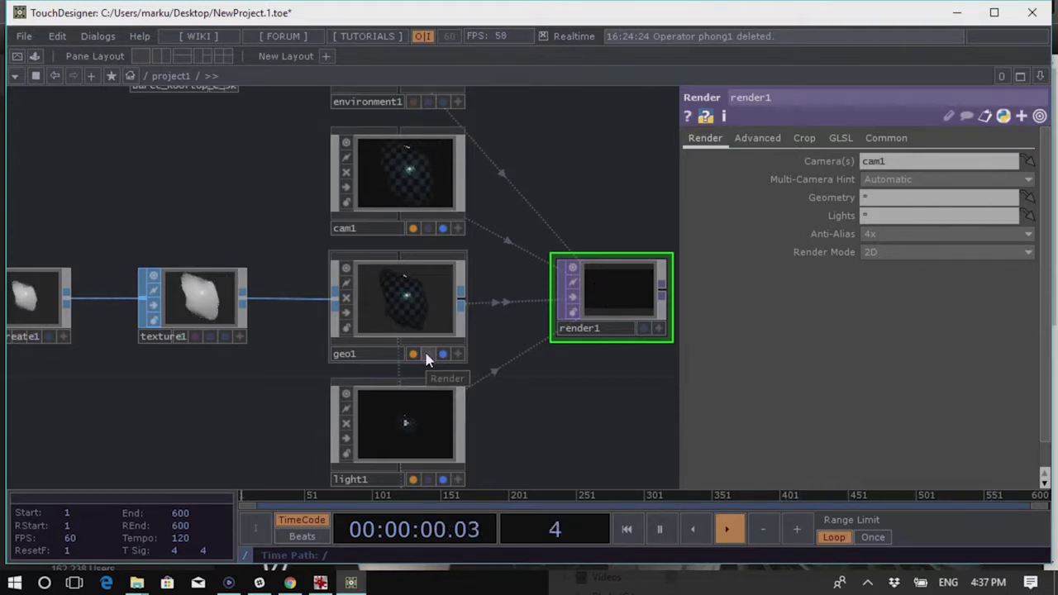
{"action": "left_click", "coordinate": [428, 354]}
{"action": "left_click", "coordinate": [428, 354]}
{"action": "left_click", "coordinate": [428, 354]}
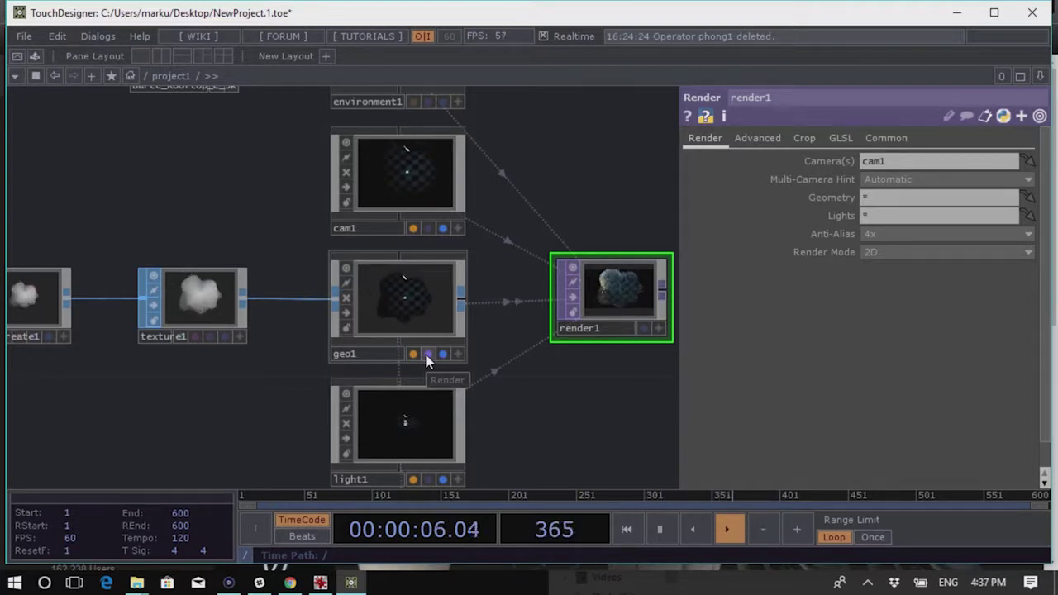
{"action": "left_click", "coordinate": [428, 353]}
{"action": "left_click", "coordinate": [428, 353]}
{"action": "left_click", "coordinate": [428, 353]}
{"action": "left_click", "coordinate": [428, 353]}
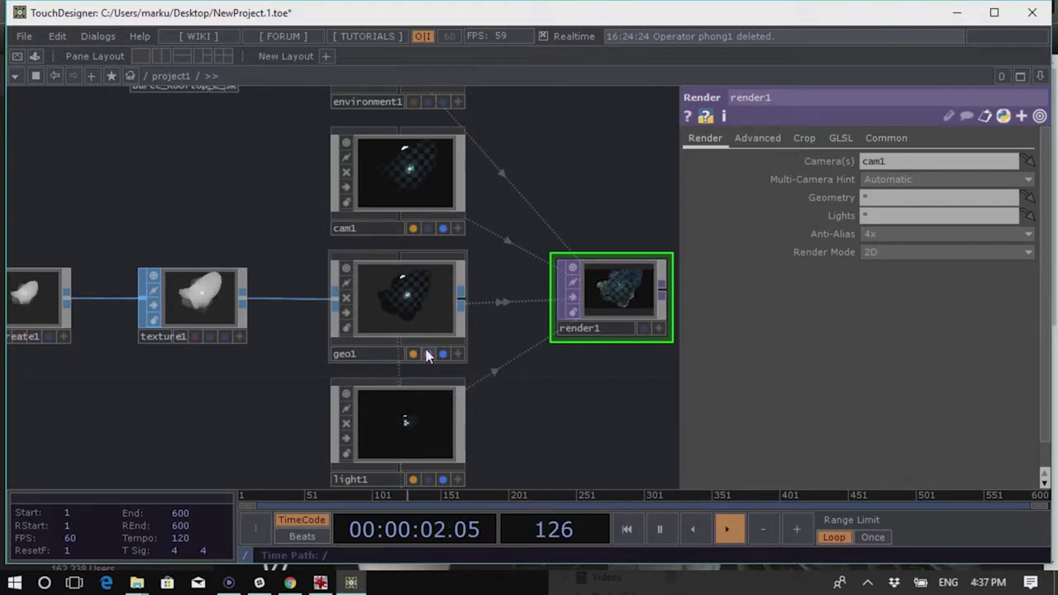
Review render1's Camera(s), Geometry and Lights parameters against the cam1, geo1 and light1 operators
{"action": "left_click_drag", "start_coordinate": [600, 394], "coordinate": [571, 390]}
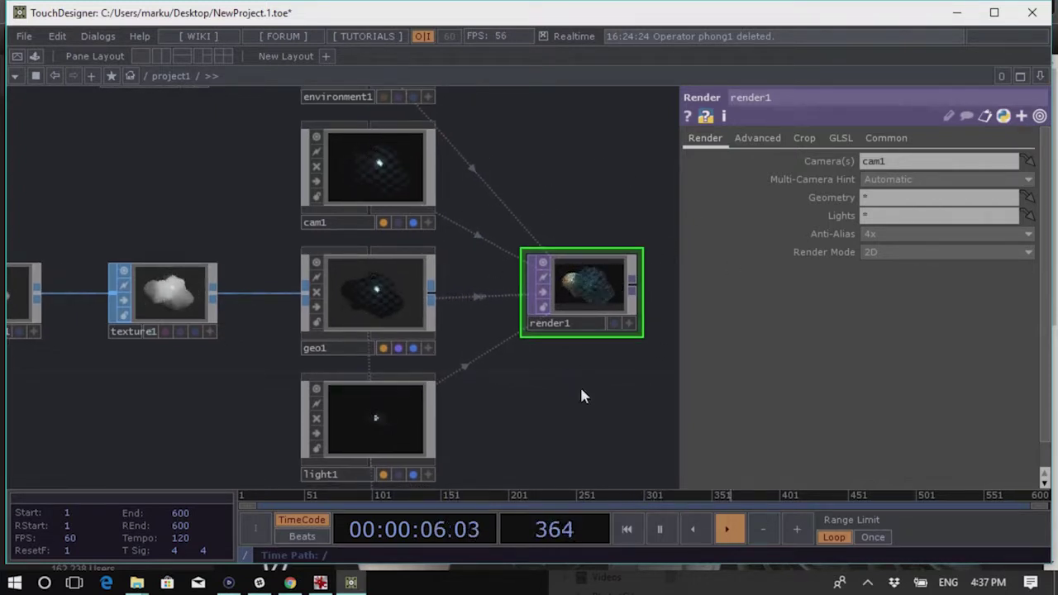
{"action": "left_click_drag", "start_coordinate": [581, 395], "coordinate": [519, 378]}
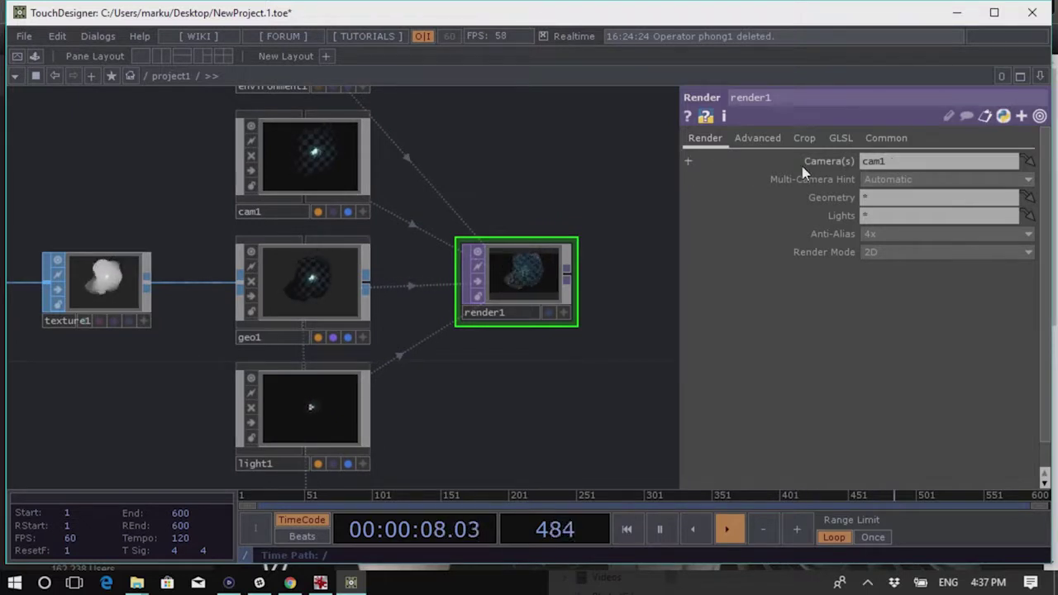
{"action": "left_click", "coordinate": [912, 163]}
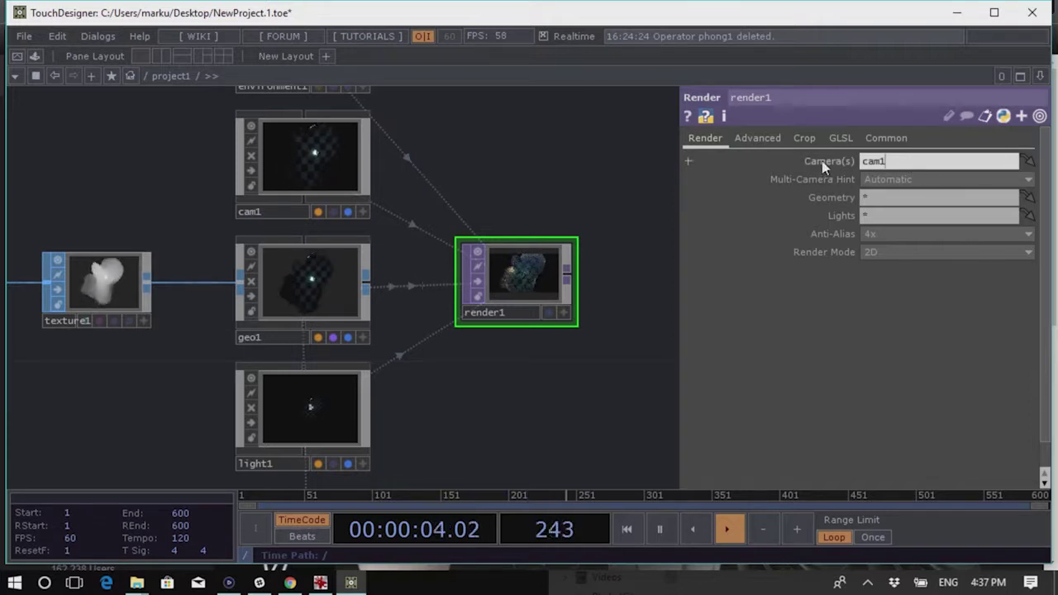
{"action": "key", "text": "Return"}
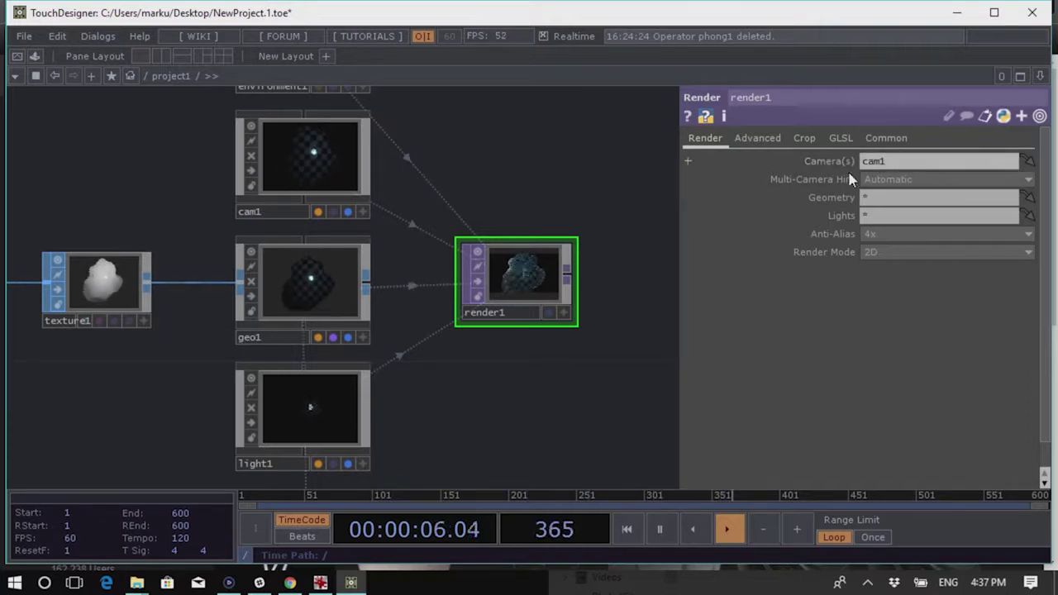
{"action": "left_click", "coordinate": [880, 198]}
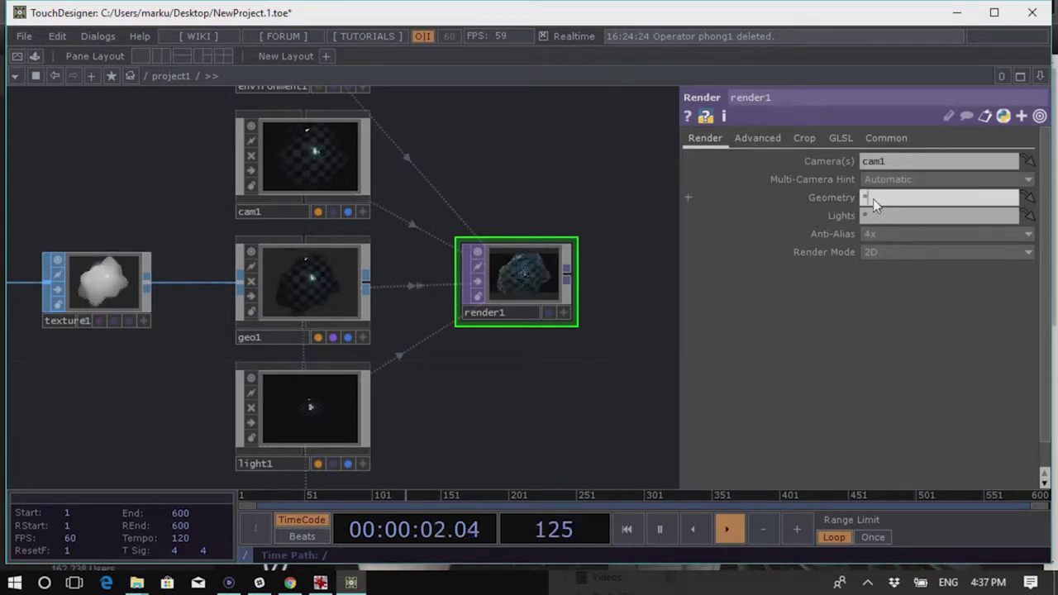
{"action": "left_click", "coordinate": [868, 213]}
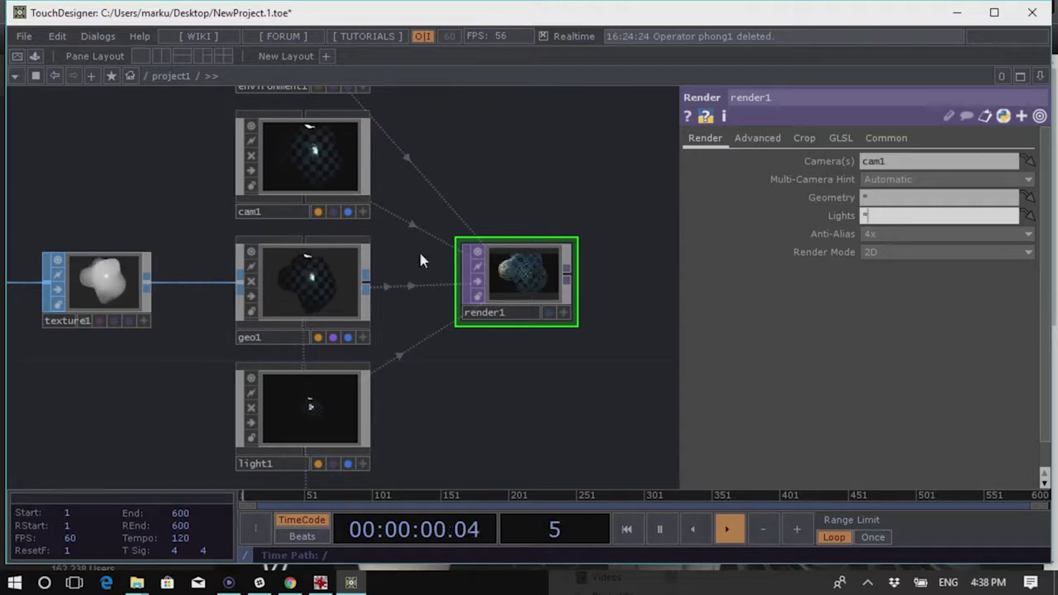
Add a second Geometry COMP above render1 and check its effect on the rendered image
{"action": "scroll", "coordinate": [546, 247], "scroll_direction": "down", "scroll_amount": 3}
{"action": "double_click", "coordinate": [519, 217]}
{"action": "left_click", "coordinate": [250, 50]}
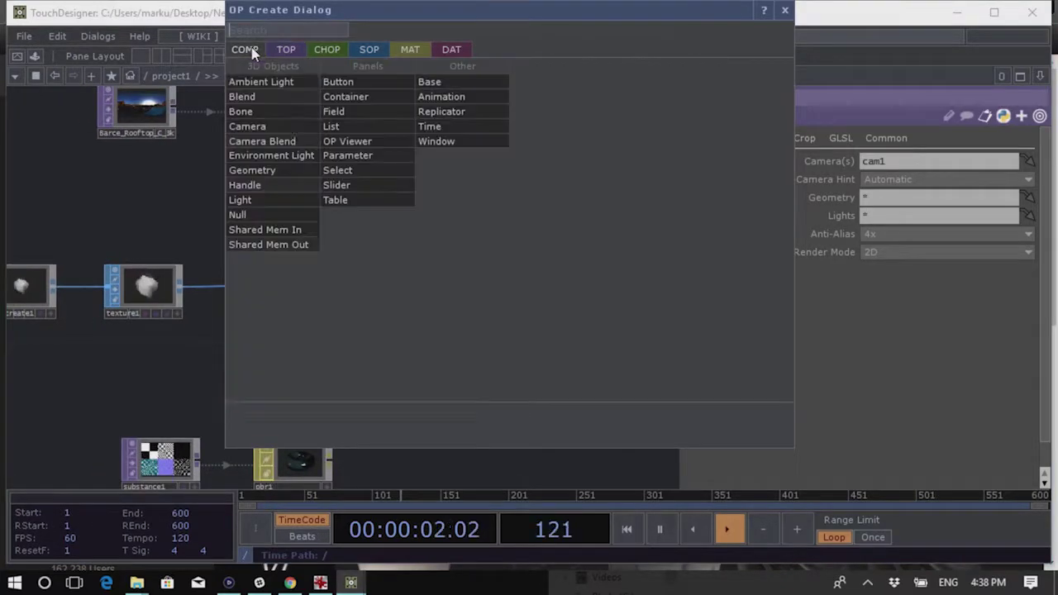
{"action": "left_click", "coordinate": [285, 170]}
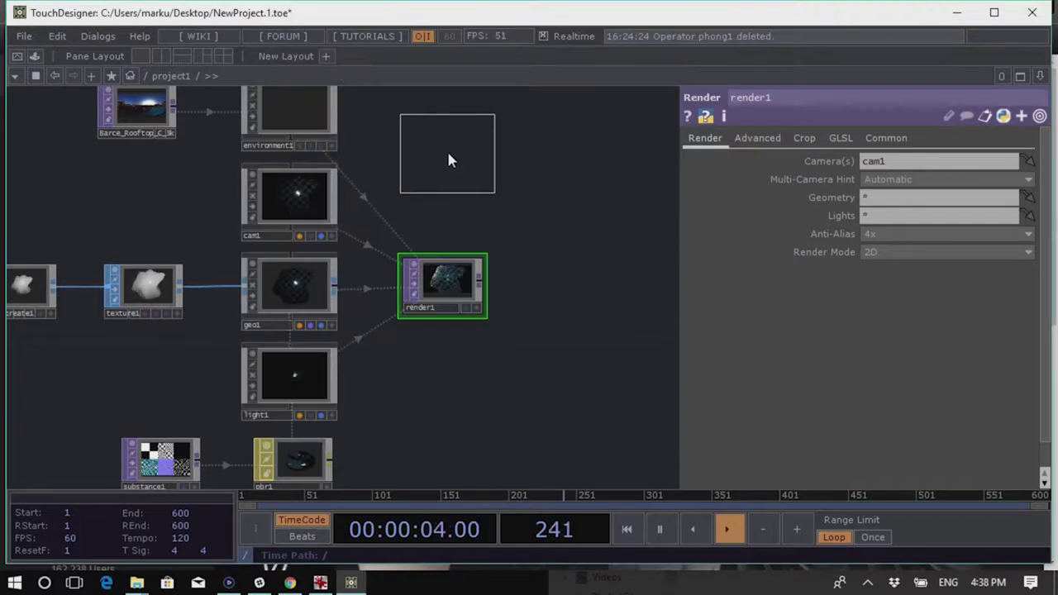
{"action": "left_click", "coordinate": [447, 151]}
{"action": "scroll", "coordinate": [524, 294], "scroll_direction": "up", "scroll_amount": 5}
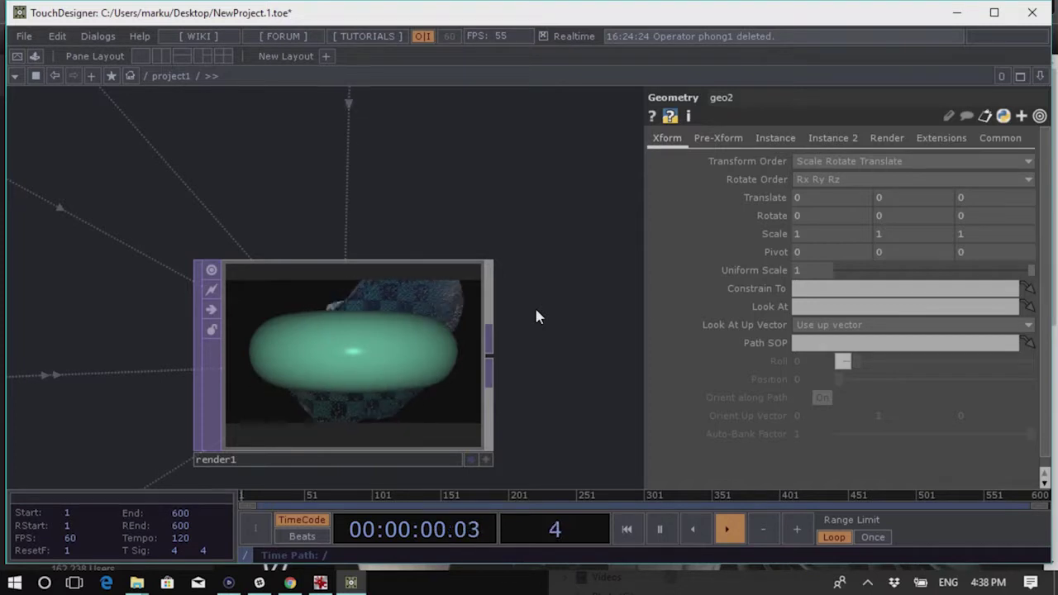
{"action": "scroll", "coordinate": [434, 231], "scroll_direction": "down", "scroll_amount": 3}
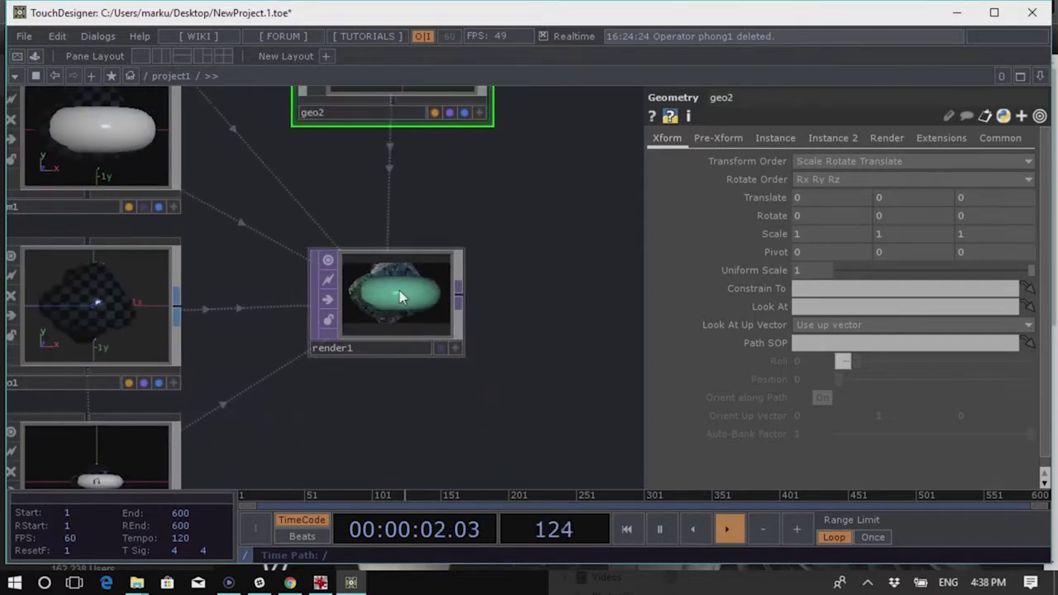
Set render1's Geometry parameter to geo1 and check the rendered image
{"action": "left_click", "coordinate": [400, 290]}
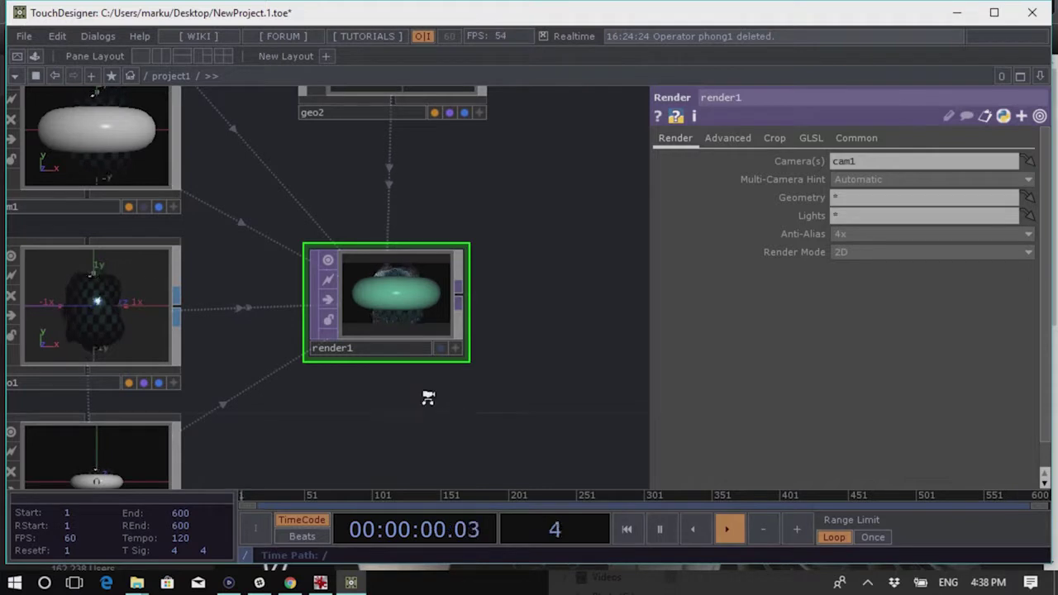
{"action": "scroll", "coordinate": [427, 397], "scroll_direction": "down", "scroll_amount": 3}
{"action": "scroll", "coordinate": [400, 341], "scroll_direction": "up", "scroll_amount": 2}
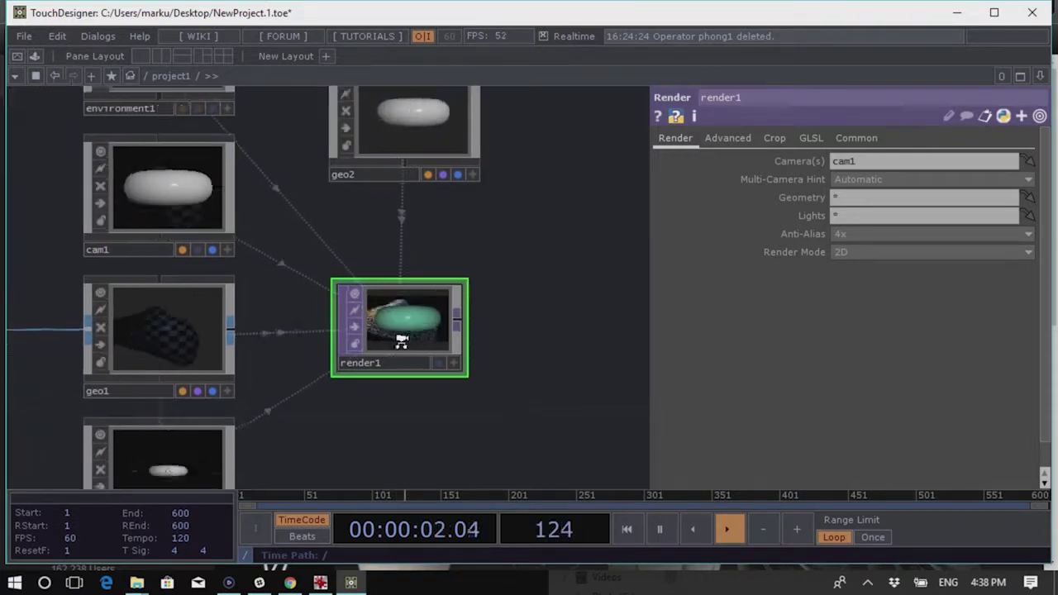
{"action": "scroll", "coordinate": [401, 342], "scroll_direction": "up", "scroll_amount": 1}
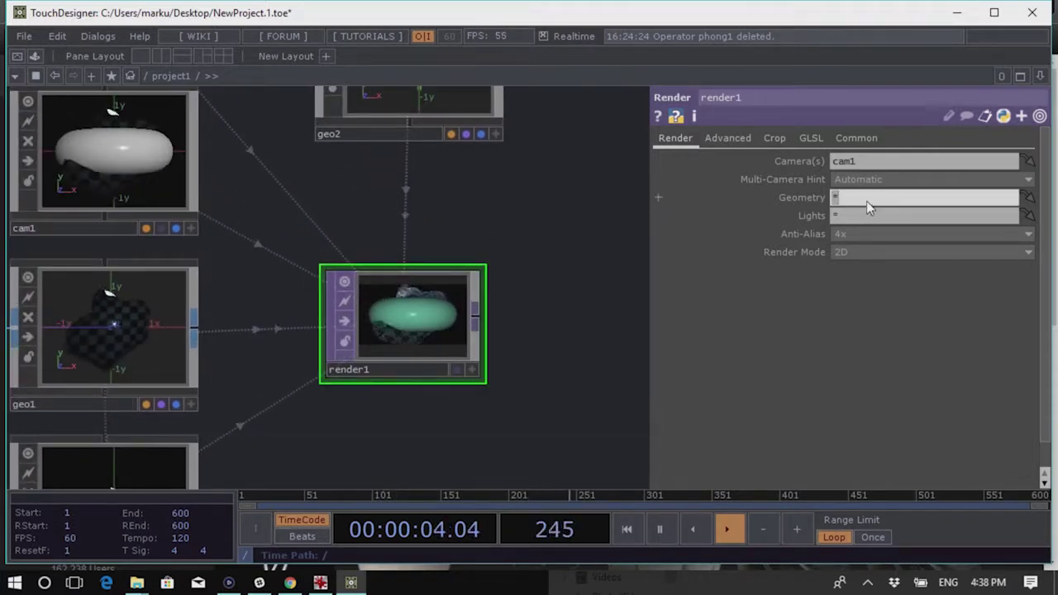
{"action": "type", "text": "geo1"}
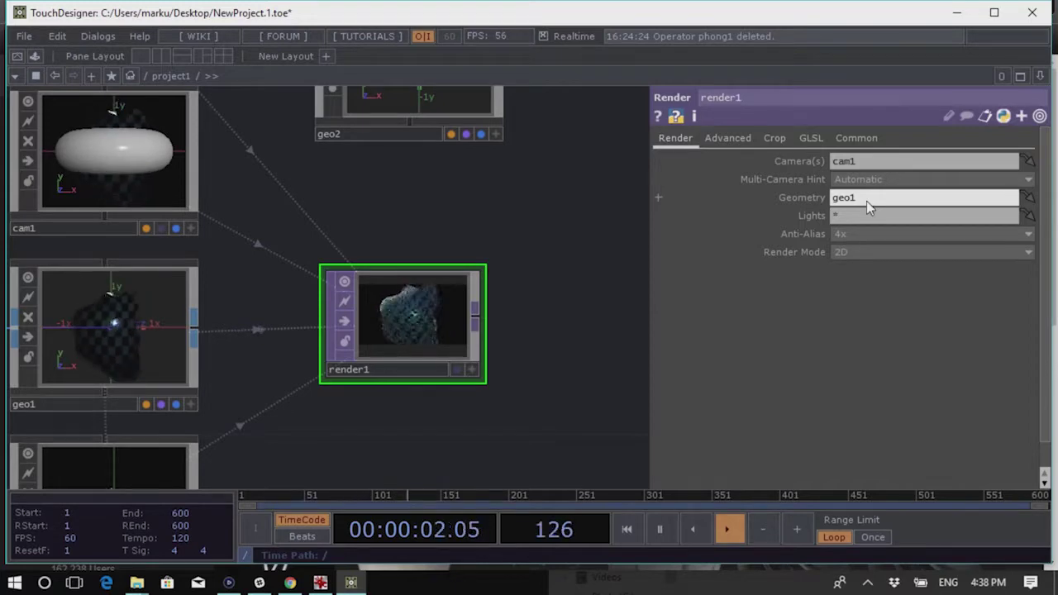
{"action": "scroll", "coordinate": [473, 304], "scroll_direction": "down", "scroll_amount": 4}
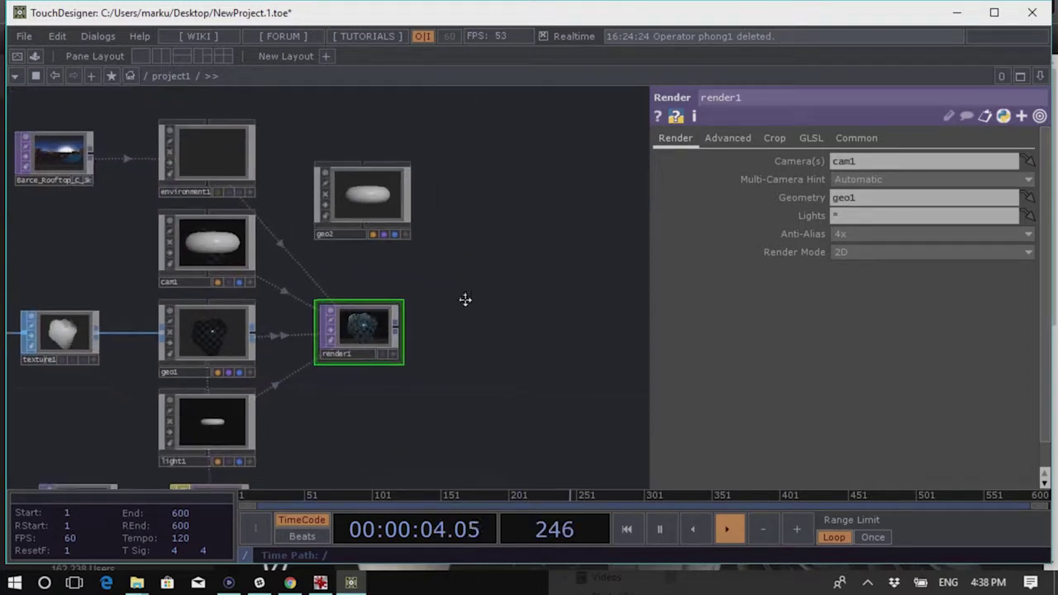
{"action": "scroll", "coordinate": [363, 296], "scroll_direction": "up", "scroll_amount": 3}
{"action": "scroll", "coordinate": [278, 322], "scroll_direction": "up", "scroll_amount": 2}
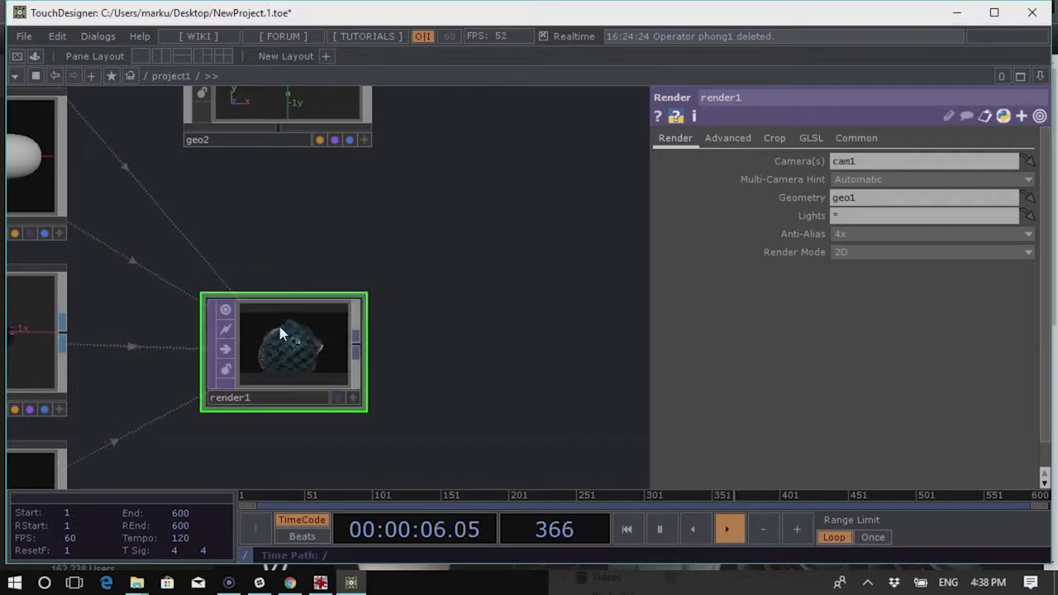
Select cam1 and review its View parameters
{"action": "scroll", "coordinate": [278, 323], "scroll_direction": "down", "scroll_amount": 3}
{"action": "left_click_drag", "start_coordinate": [437, 331], "coordinate": [443, 309]}
{"action": "left_click", "coordinate": [261, 166]}
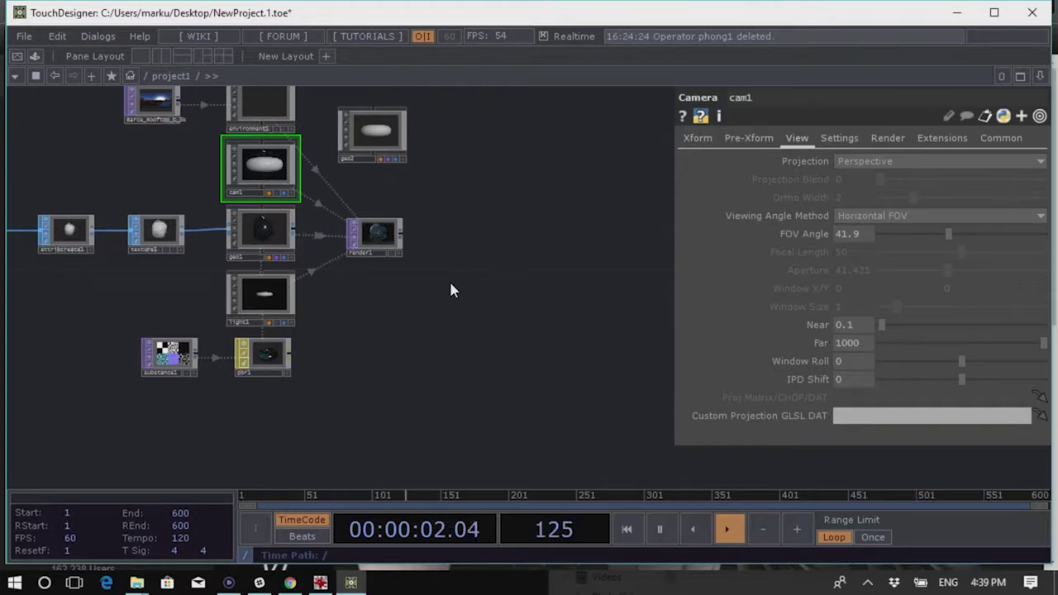
Add an OpenVR TOP wired to render1's output and place it beside the render
{"action": "scroll", "coordinate": [401, 262], "scroll_direction": "up", "scroll_amount": 3}
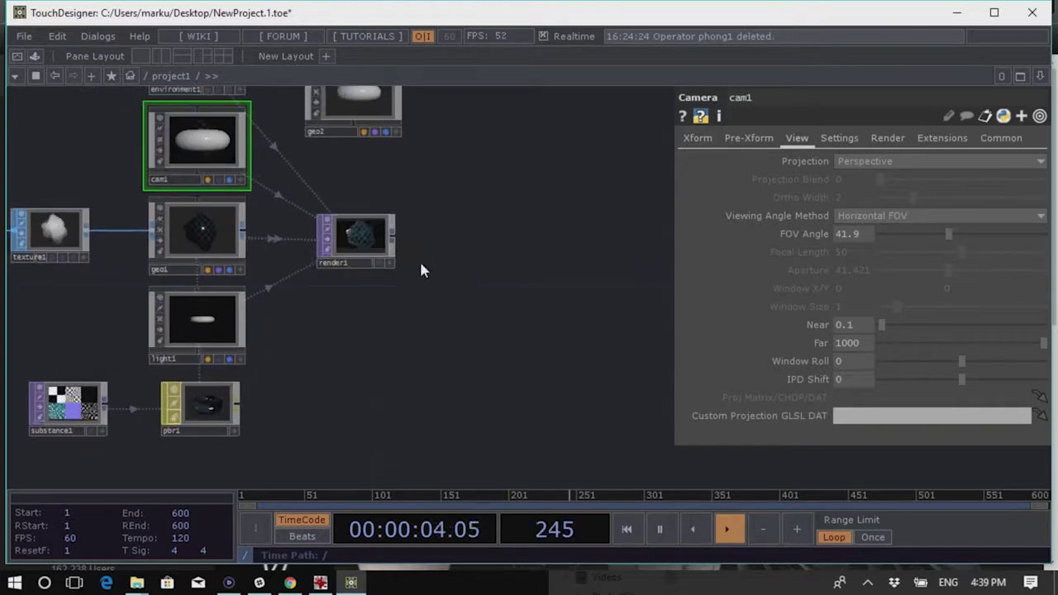
{"action": "right_click", "coordinate": [393, 241]}
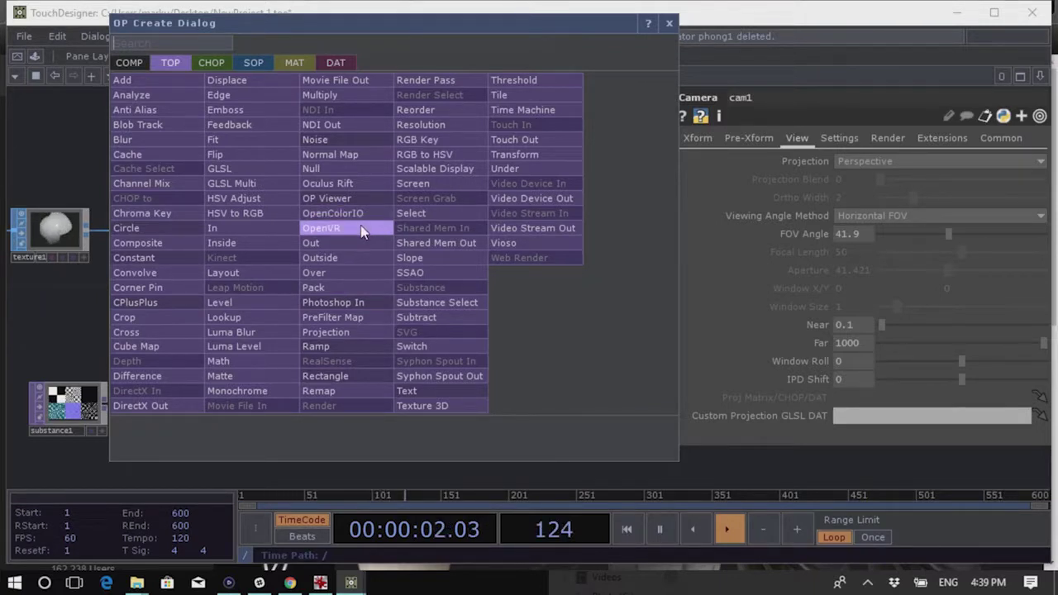
{"action": "left_click", "coordinate": [361, 231]}
{"action": "left_click", "coordinate": [479, 240]}
{"action": "scroll", "coordinate": [477, 238], "scroll_direction": "up", "scroll_amount": 5}
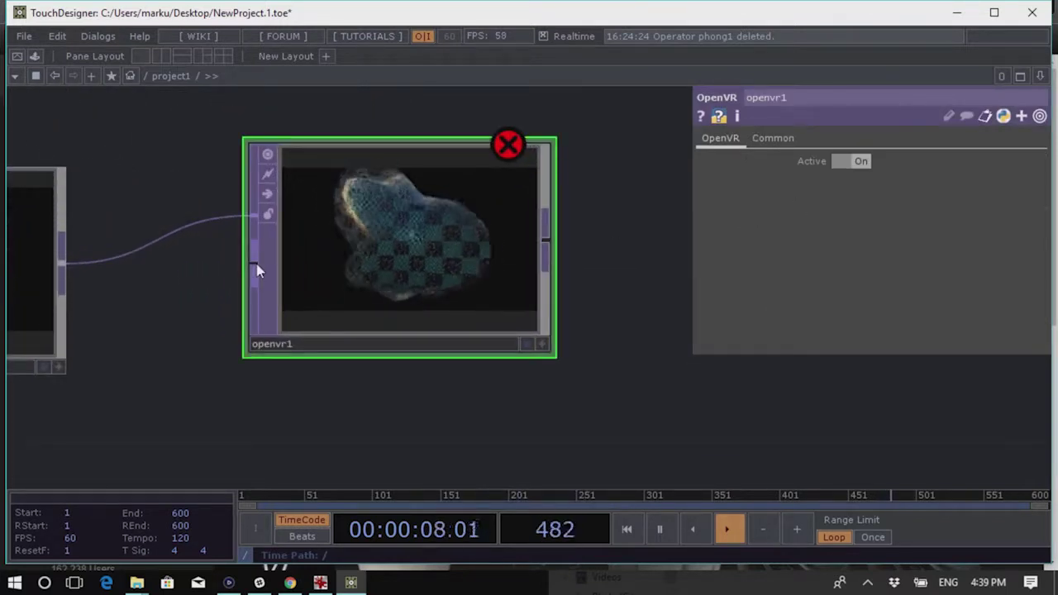
{"action": "left_click_drag", "start_coordinate": [390, 247], "coordinate": [507, 270]}
{"action": "scroll", "coordinate": [358, 253], "scroll_direction": "down", "scroll_amount": 3}
{"action": "left_click_drag", "start_coordinate": [128, 248], "coordinate": [175, 242]}
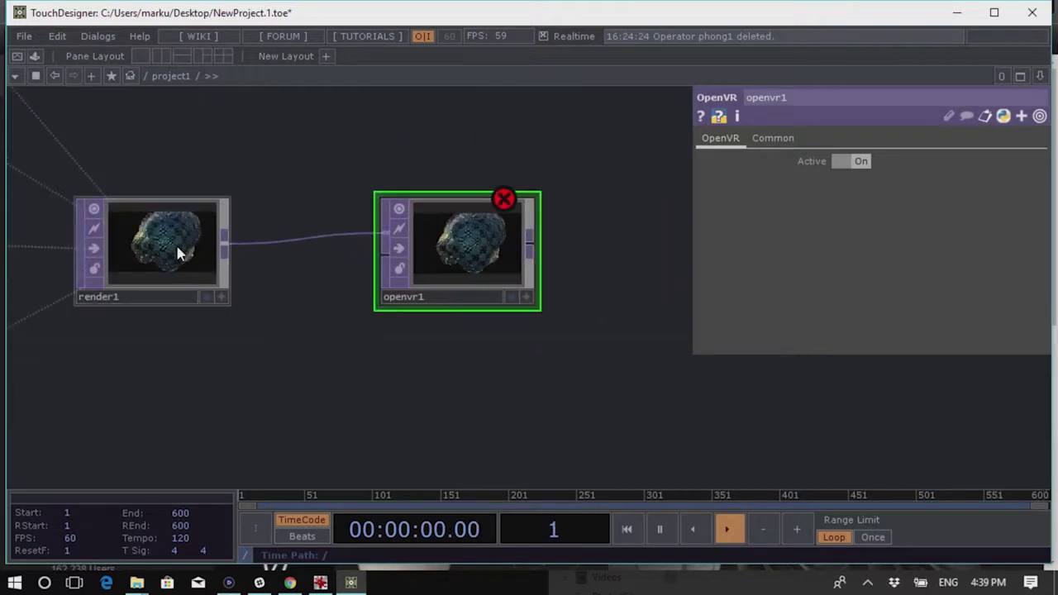
Duplicate render1 and connect the copy to the OpenVR TOP's second input
{"action": "key", "text": "ctrl+c"}
{"action": "key", "text": "ctrl+v"}
{"action": "left_click_drag", "start_coordinate": [225, 367], "coordinate": [385, 257]}
{"action": "left_click_drag", "start_coordinate": [513, 246], "coordinate": [490, 291]}
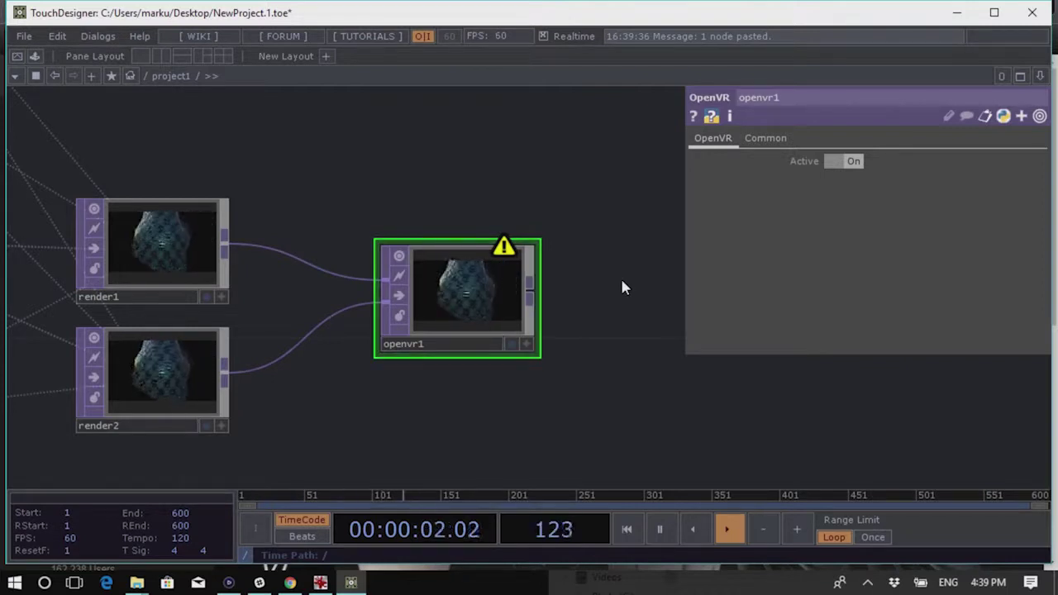
Delete the OpenVR TOP and the duplicated render operator
{"action": "key", "text": "Delete"}
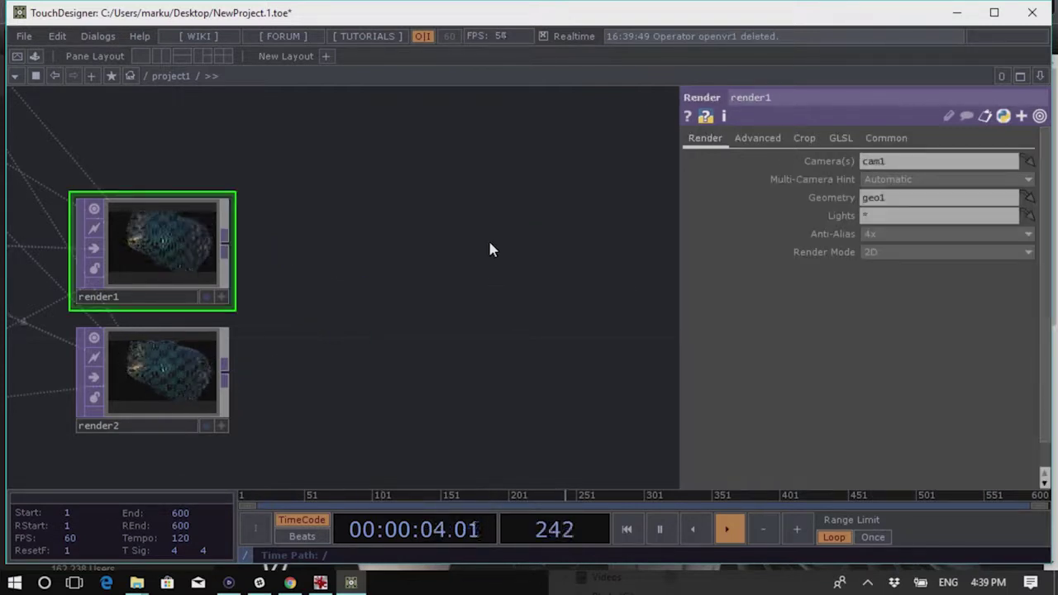
{"action": "scroll", "coordinate": [479, 298], "scroll_direction": "down", "scroll_amount": 5}
{"action": "scroll", "coordinate": [461, 345], "scroll_direction": "up", "scroll_amount": 3}
{"action": "left_click", "coordinate": [377, 254]}
{"action": "key", "text": "Delete"}
{"action": "scroll", "coordinate": [391, 290], "scroll_direction": "down", "scroll_amount": 2}
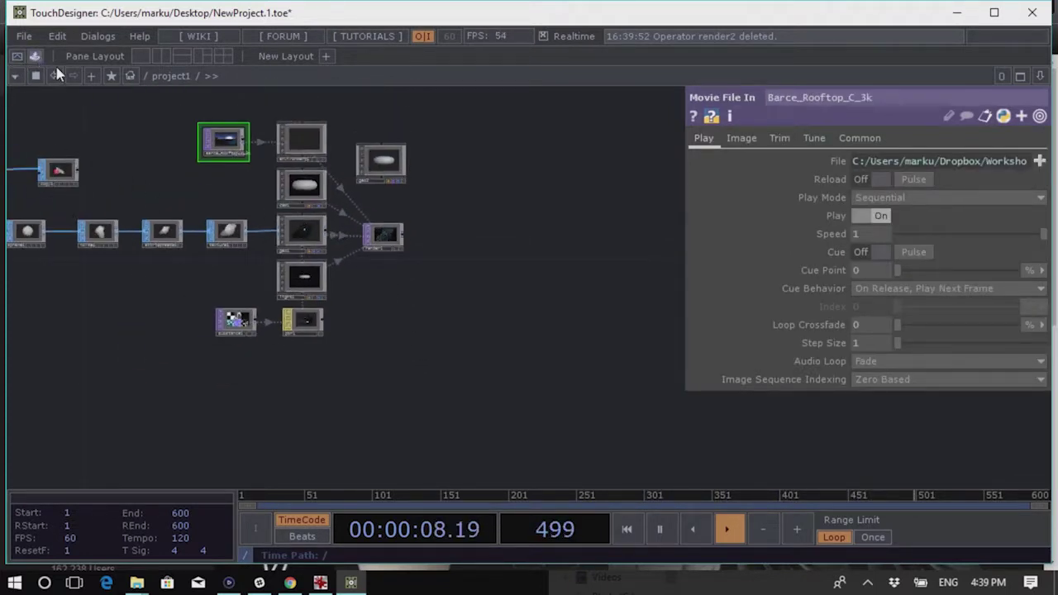
Add the viveSimple component from the palette's Vive category to the project1 network
{"action": "left_click", "coordinate": [35, 56]}
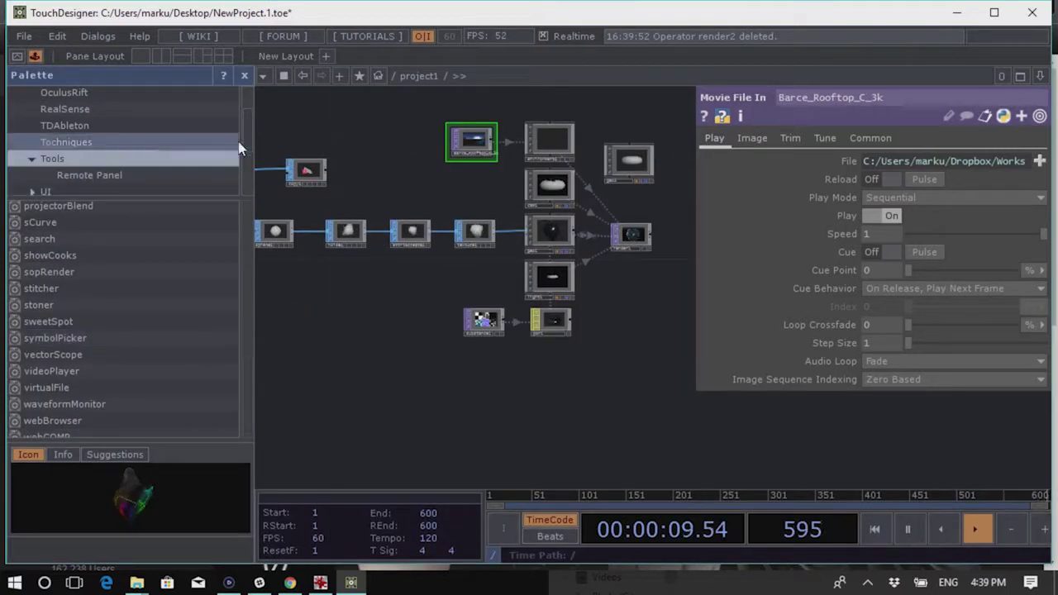
{"action": "scroll", "coordinate": [245, 148], "scroll_direction": "down", "scroll_amount": 3}
{"action": "scroll", "coordinate": [245, 148], "scroll_direction": "down", "scroll_amount": 1}
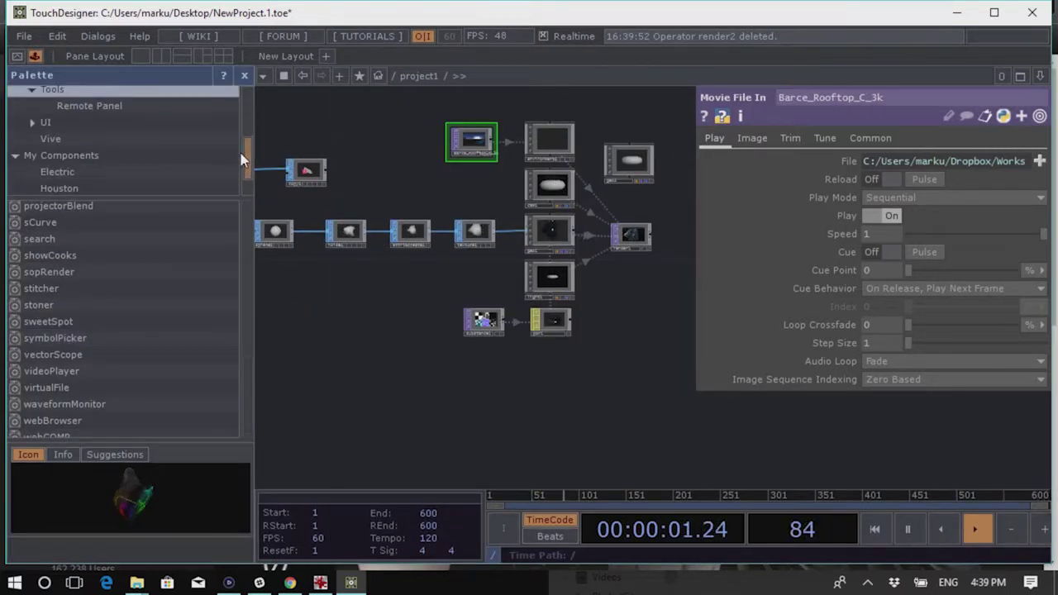
{"action": "left_click", "coordinate": [139, 140]}
{"action": "left_click_drag", "start_coordinate": [71, 275], "coordinate": [165, 295]}
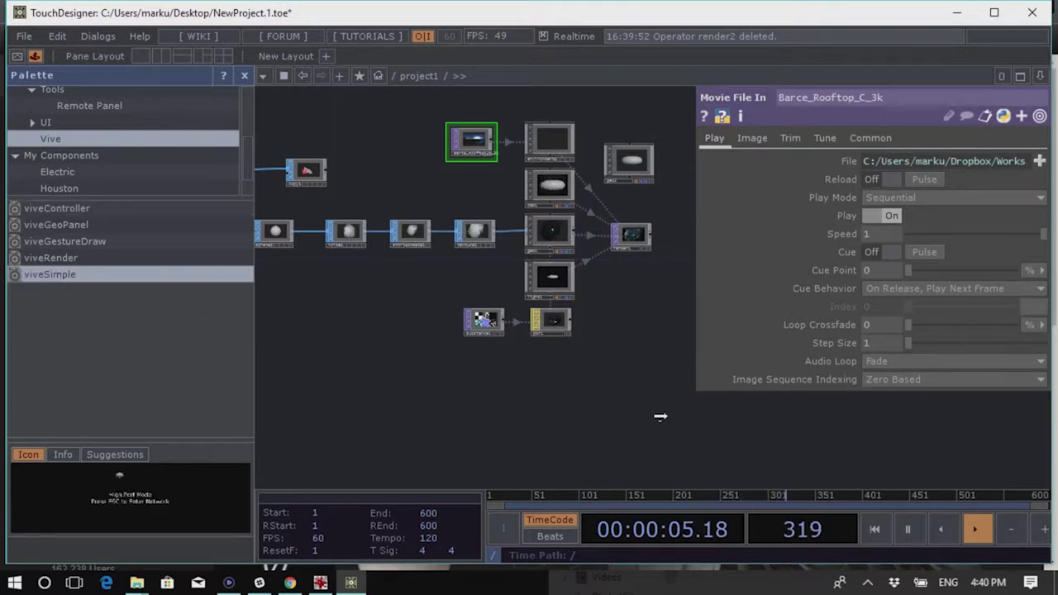
{"action": "left_click_drag", "start_coordinate": [660, 416], "coordinate": [665, 411]}
Inspect the network inside viveSimple and delete the component from project1
{"action": "scroll", "coordinate": [496, 347], "scroll_direction": "up", "scroll_amount": 5}
{"action": "scroll", "coordinate": [465, 328], "scroll_direction": "up", "scroll_amount": 5}
{"action": "scroll", "coordinate": [648, 278], "scroll_direction": "up", "scroll_amount": 4}
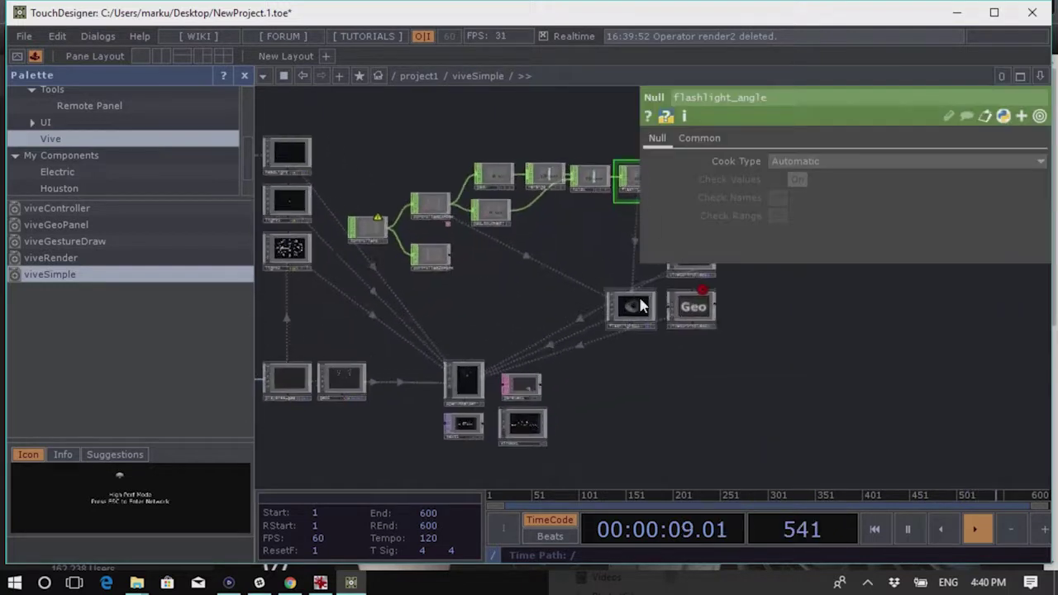
{"action": "scroll", "coordinate": [642, 304], "scroll_direction": "up", "scroll_amount": 2}
{"action": "scroll", "coordinate": [524, 258], "scroll_direction": "down", "scroll_amount": 10}
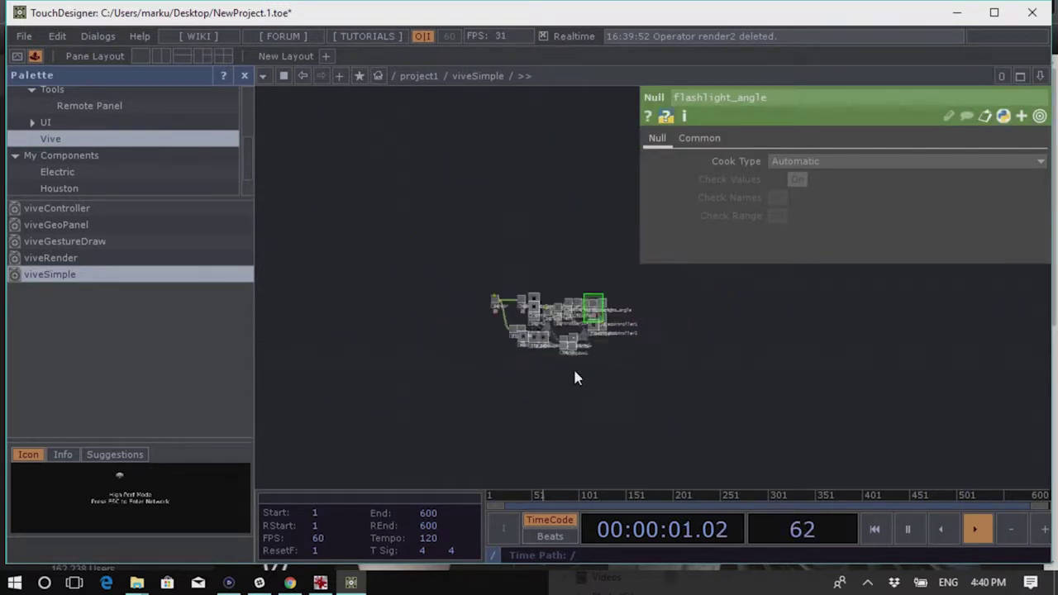
{"action": "key", "text": "Delete"}
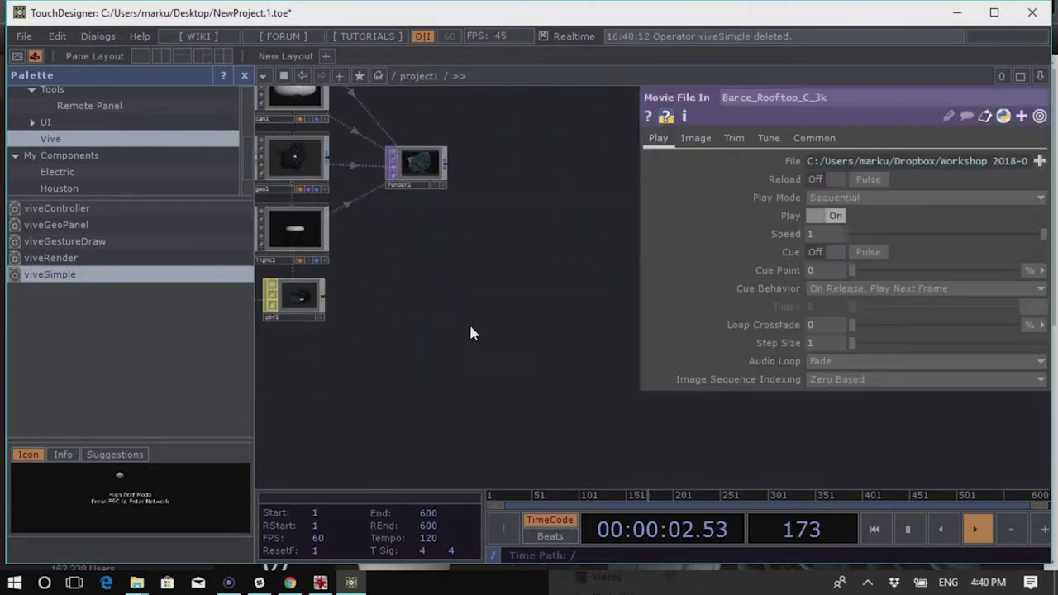
Add the oculusRiftSimple component from the palette's OculusRift category to project1 and examine its stereo preview up close
{"action": "scroll", "coordinate": [123, 147], "scroll_direction": "up", "scroll_amount": 1}
{"action": "scroll", "coordinate": [123, 146], "scroll_direction": "down", "scroll_amount": 1}
{"action": "scroll", "coordinate": [120, 161], "scroll_direction": "up", "scroll_amount": 5}
{"action": "left_click", "coordinate": [123, 149]}
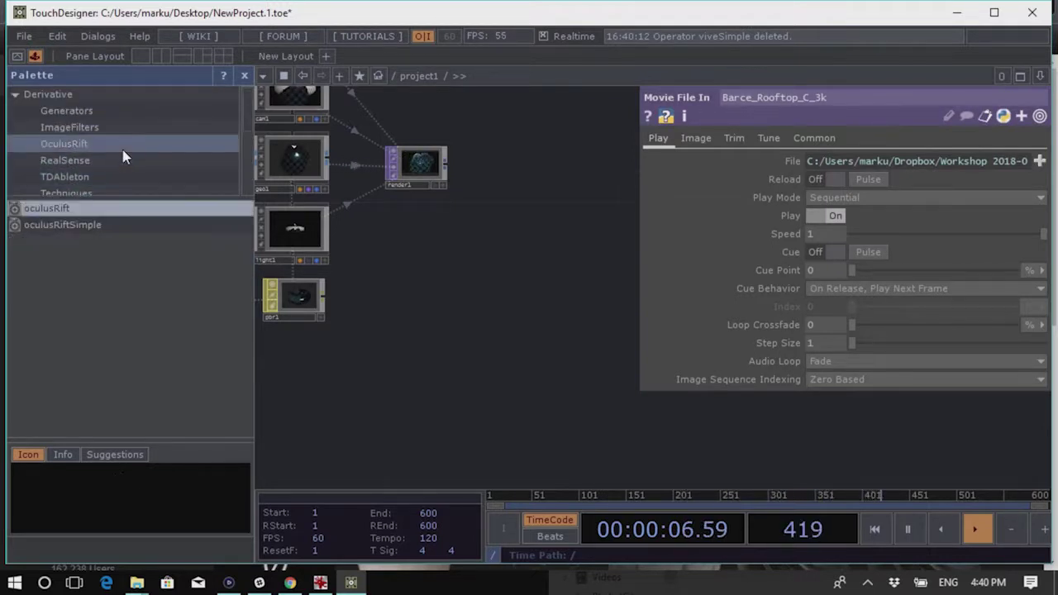
{"action": "left_click_drag", "start_coordinate": [81, 224], "coordinate": [496, 263]}
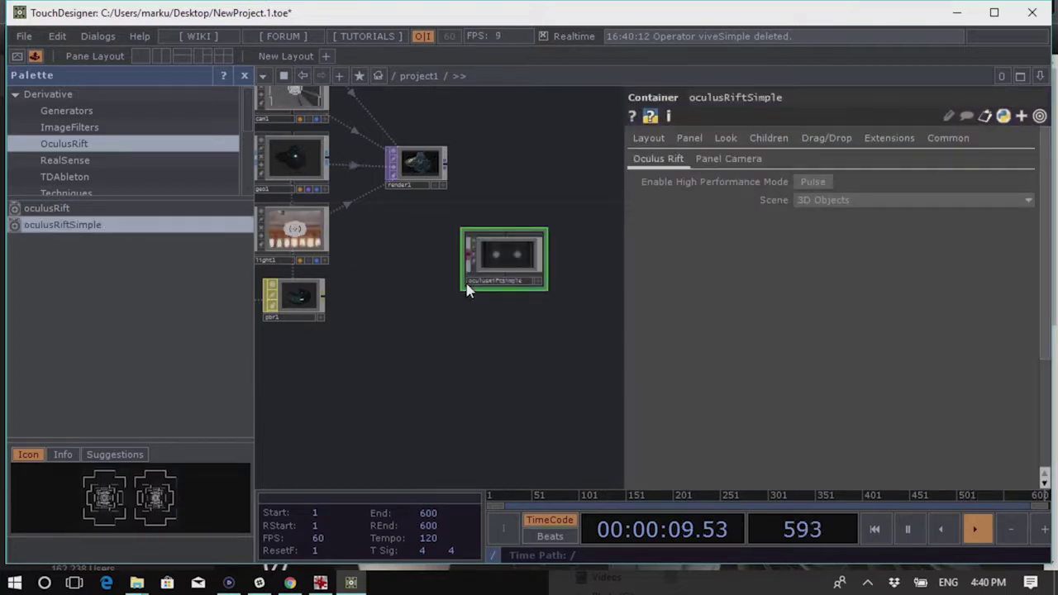
{"action": "scroll", "coordinate": [484, 336], "scroll_direction": "up", "scroll_amount": 5}
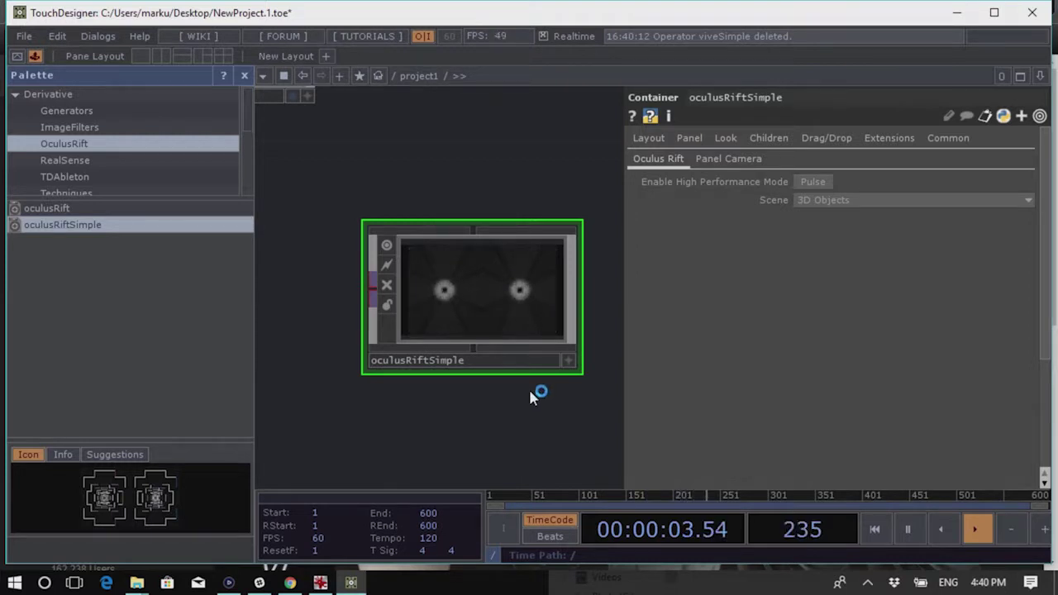
{"action": "scroll", "coordinate": [397, 290], "scroll_direction": "up", "scroll_amount": 3}
{"action": "scroll", "coordinate": [455, 284], "scroll_direction": "down", "scroll_amount": 3}
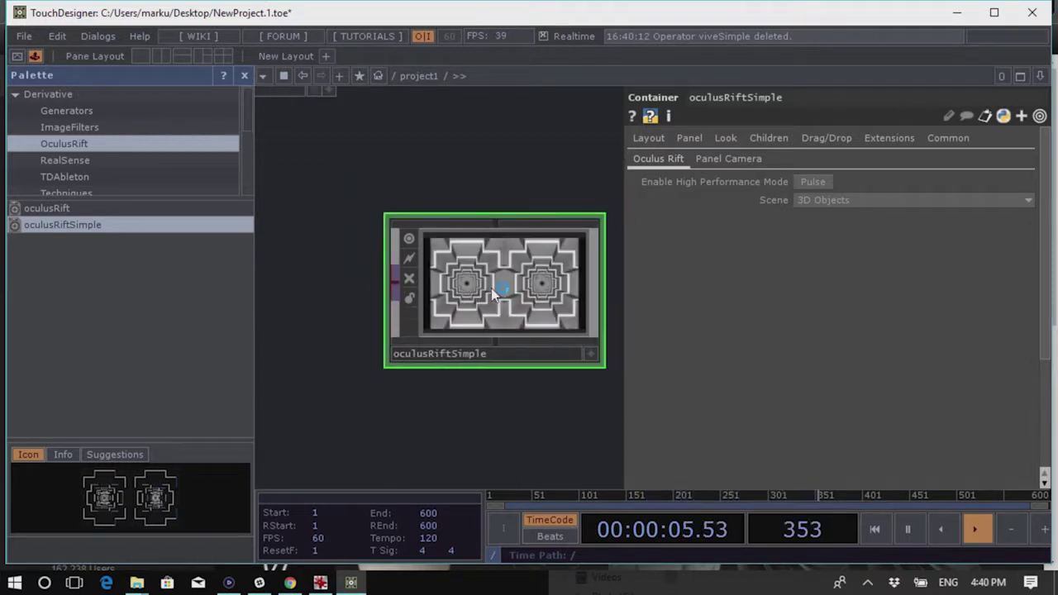
{"action": "scroll", "coordinate": [507, 294], "scroll_direction": "up", "scroll_amount": 2}
{"action": "left_click_drag", "start_coordinate": [536, 424], "coordinate": [508, 434]}
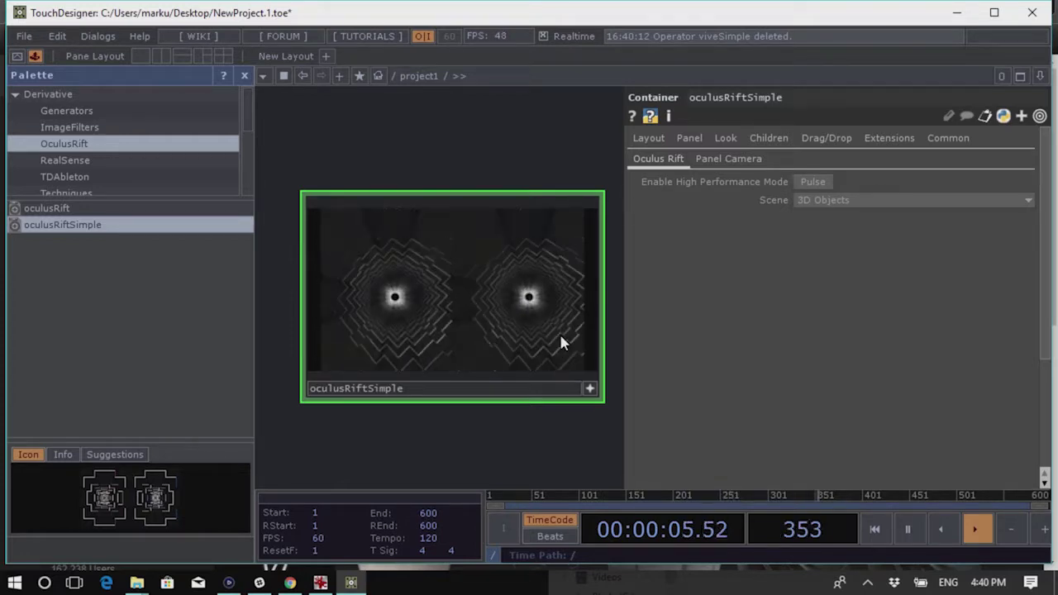
Enter oculusRiftSimple and examine the null1 and null2 operators that feed the oculusrift1 TOP
{"action": "scroll", "coordinate": [426, 248], "scroll_direction": "up", "scroll_amount": 2}
{"action": "scroll", "coordinate": [426, 275], "scroll_direction": "up", "scroll_amount": 5}
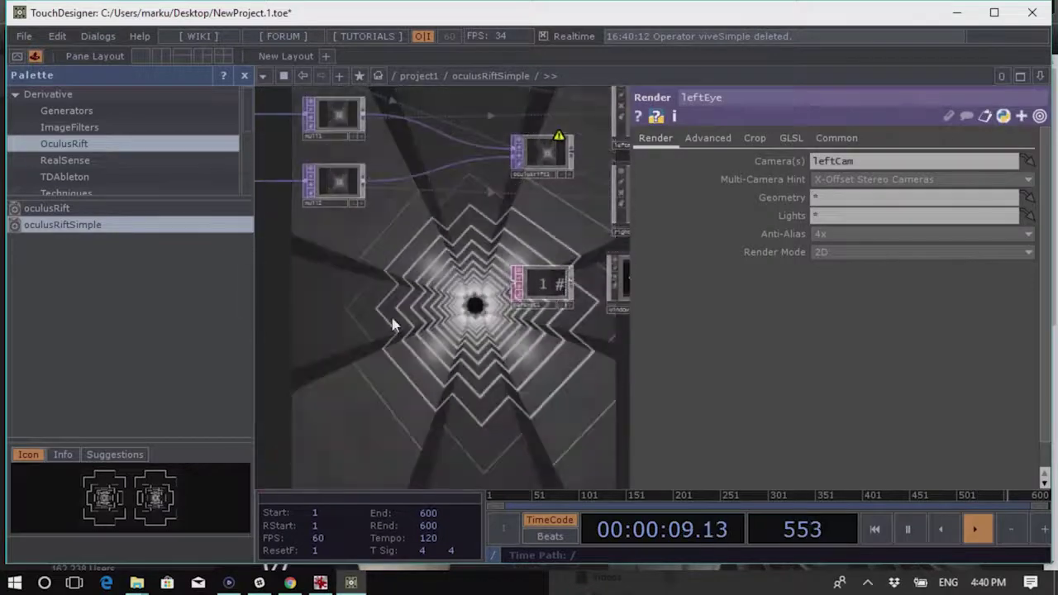
{"action": "left_click_drag", "start_coordinate": [393, 325], "coordinate": [463, 391]}
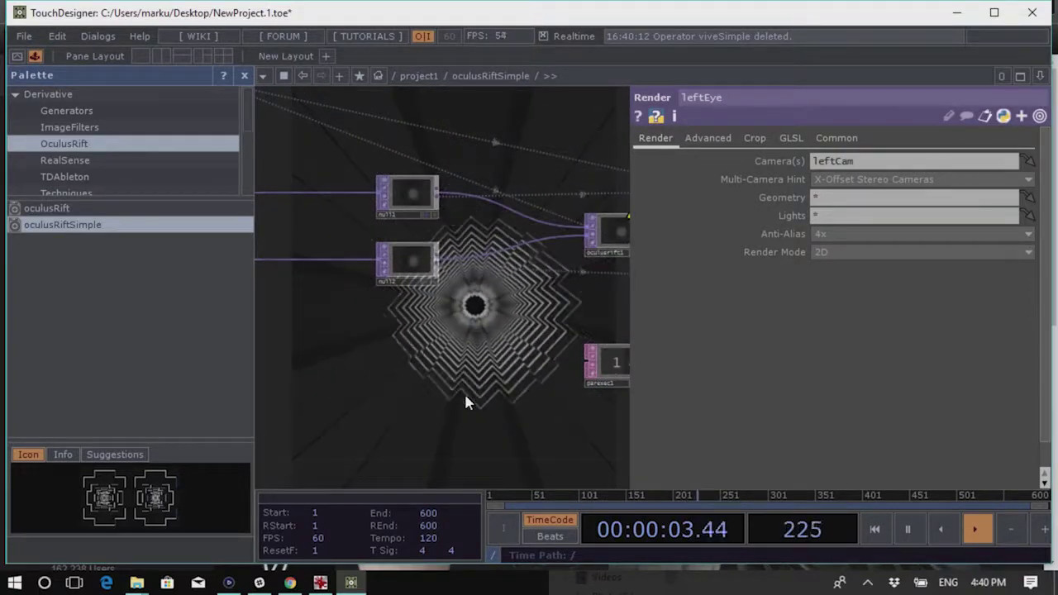
{"action": "scroll", "coordinate": [466, 311], "scroll_direction": "up", "scroll_amount": 3}
{"action": "scroll", "coordinate": [413, 272], "scroll_direction": "up", "scroll_amount": 2}
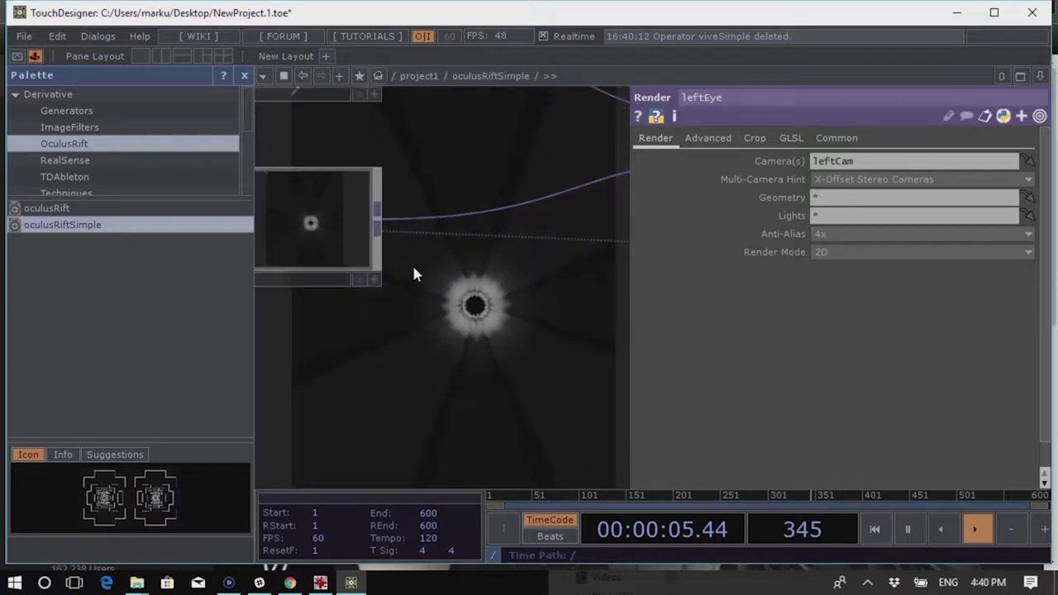
{"action": "scroll", "coordinate": [437, 288], "scroll_direction": "down", "scroll_amount": 2}
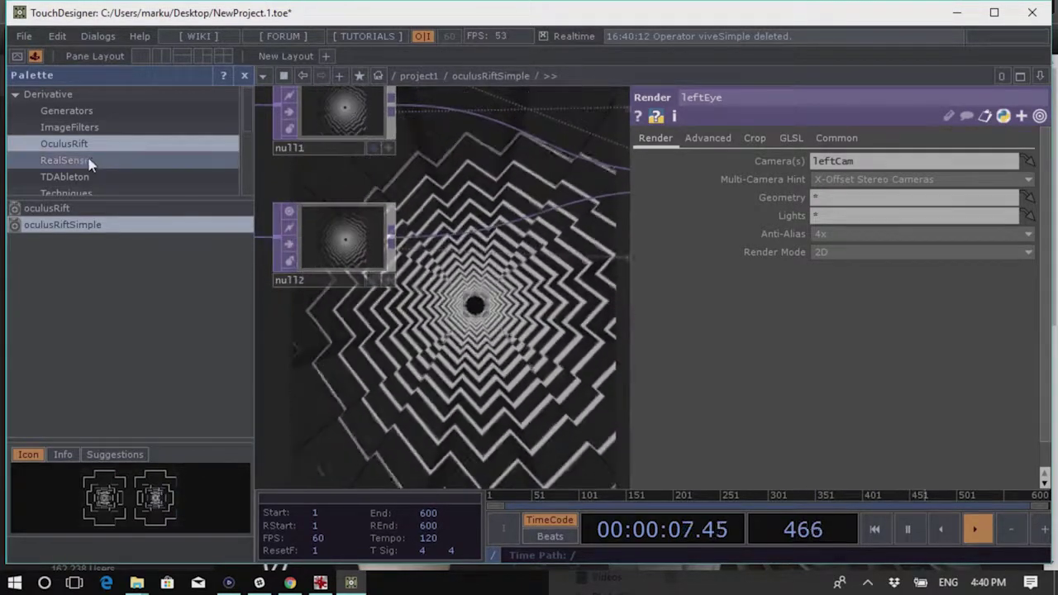
Browse the image filter components in the palette's ImageFilters category
{"action": "left_click", "coordinate": [128, 112]}
{"action": "left_click", "coordinate": [123, 129]}
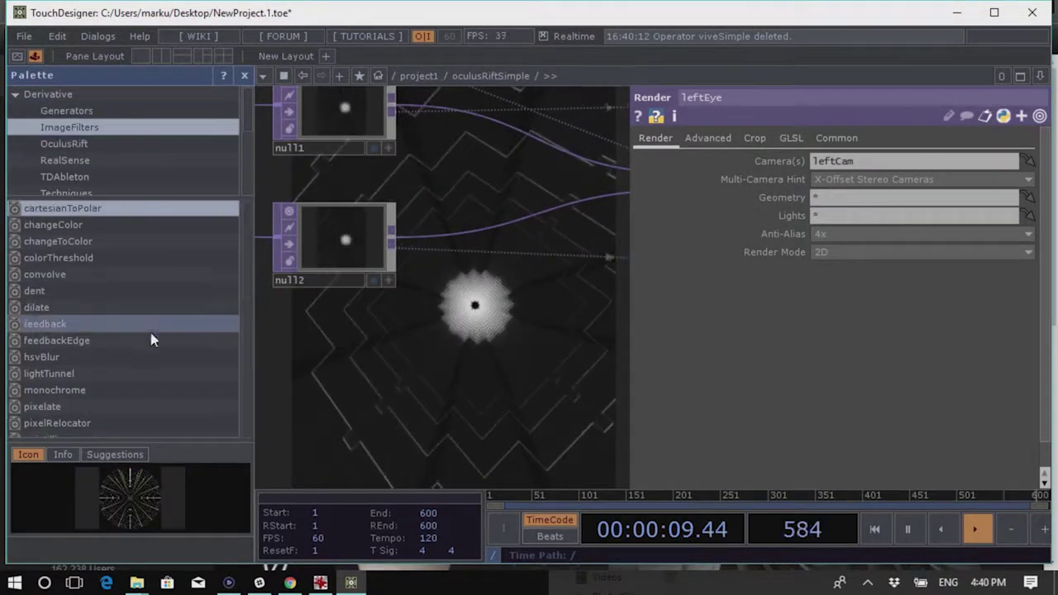
{"action": "scroll", "coordinate": [147, 337], "scroll_direction": "down", "scroll_amount": 4}
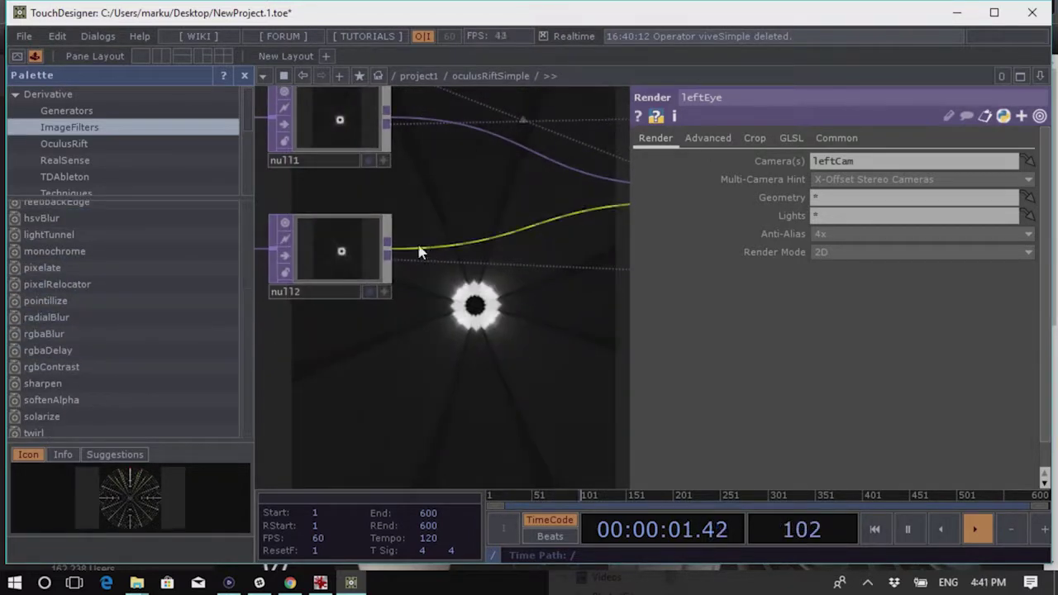
Insert a Cache TOP between null2 and oculusrift1
{"action": "right_click", "coordinate": [392, 256]}
{"action": "type", "text": "c"}
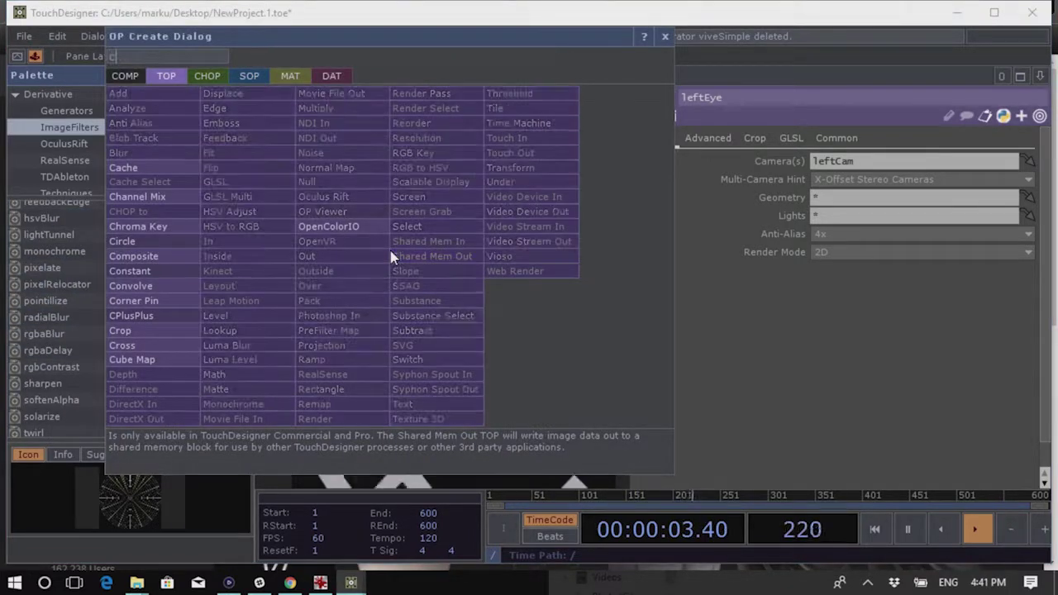
{"action": "left_click", "coordinate": [152, 170]}
{"action": "left_click", "coordinate": [489, 247]}
{"action": "left_click_drag", "start_coordinate": [646, 320], "coordinate": [441, 308]}
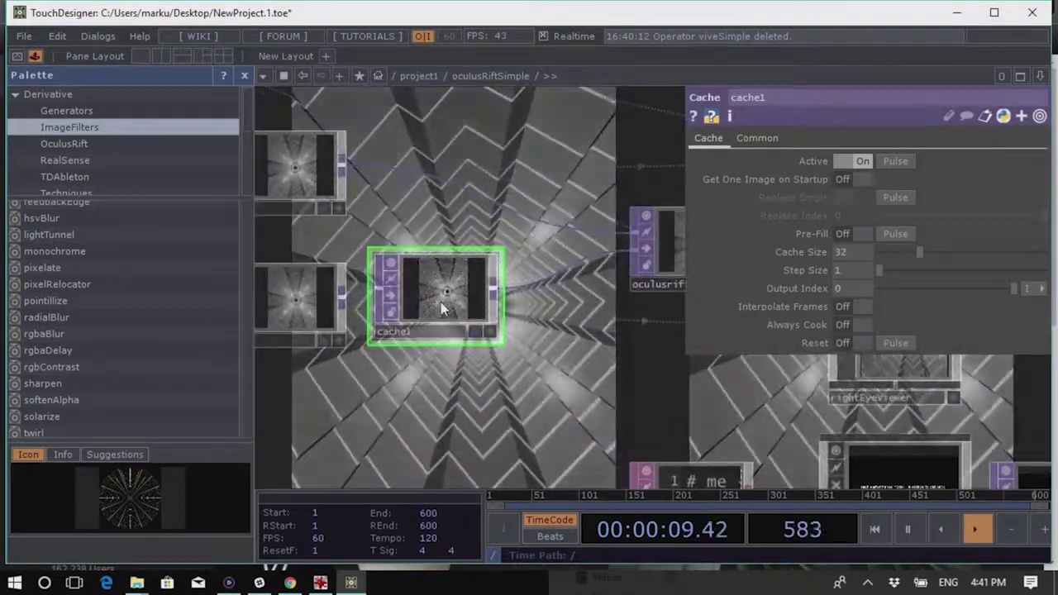
Set the Cache TOP's Output Index to -33.5
{"action": "left_click_drag", "start_coordinate": [1017, 290], "coordinate": [1010, 295]}
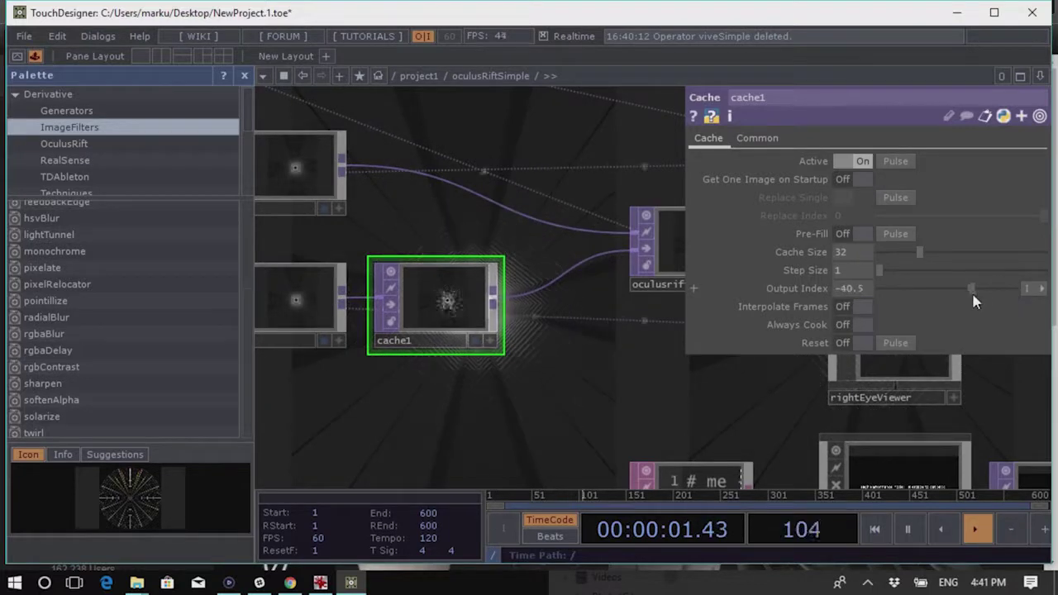
{"action": "mouse_move", "coordinate": [979, 300]}
{"action": "left_mouse_down"}
{"action": "mouse_move", "coordinate": [1003, 303]}
{"action": "mouse_move", "coordinate": [977, 293]}
{"action": "left_mouse_up"}
{"action": "scroll", "coordinate": [405, 444], "scroll_direction": "down", "scroll_amount": 3}
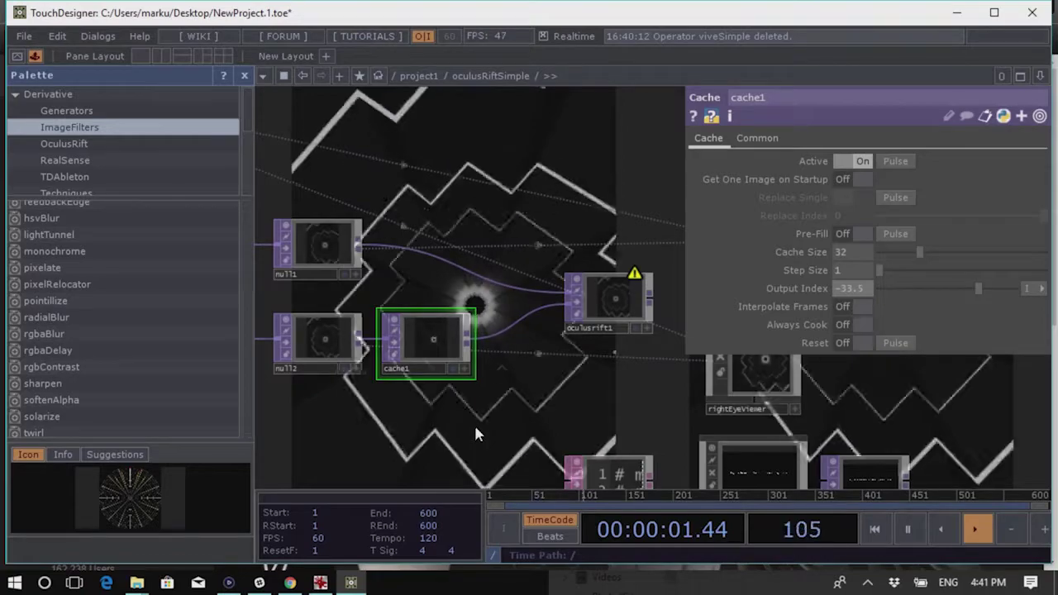
Delete the Cache TOP from the right-eye chain
{"action": "scroll", "coordinate": [493, 337], "scroll_direction": "up", "scroll_amount": 3}
{"action": "scroll", "coordinate": [493, 336], "scroll_direction": "down", "scroll_amount": 5}
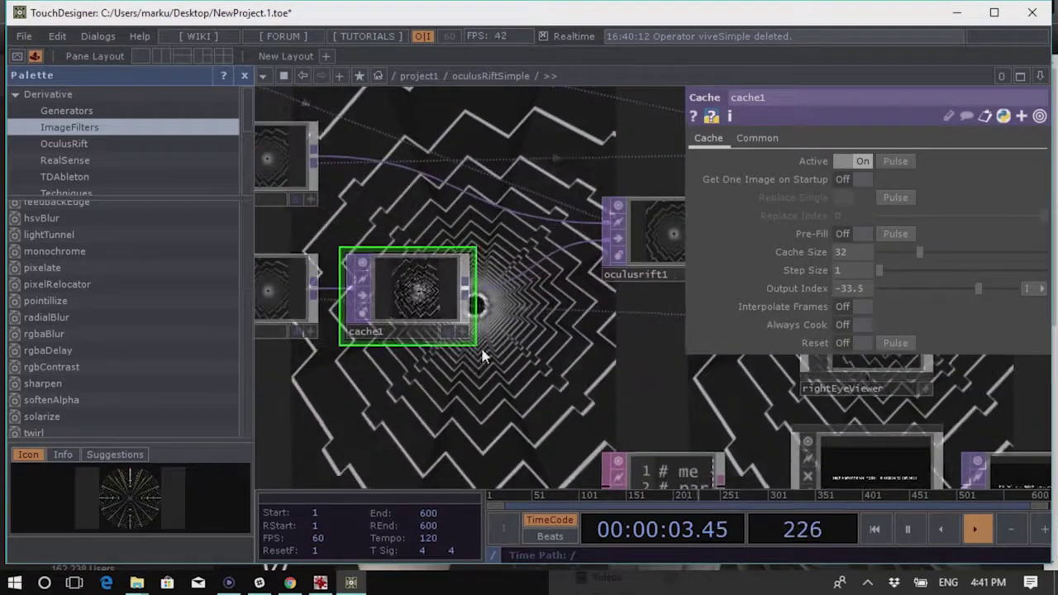
{"action": "key", "text": "Delete"}
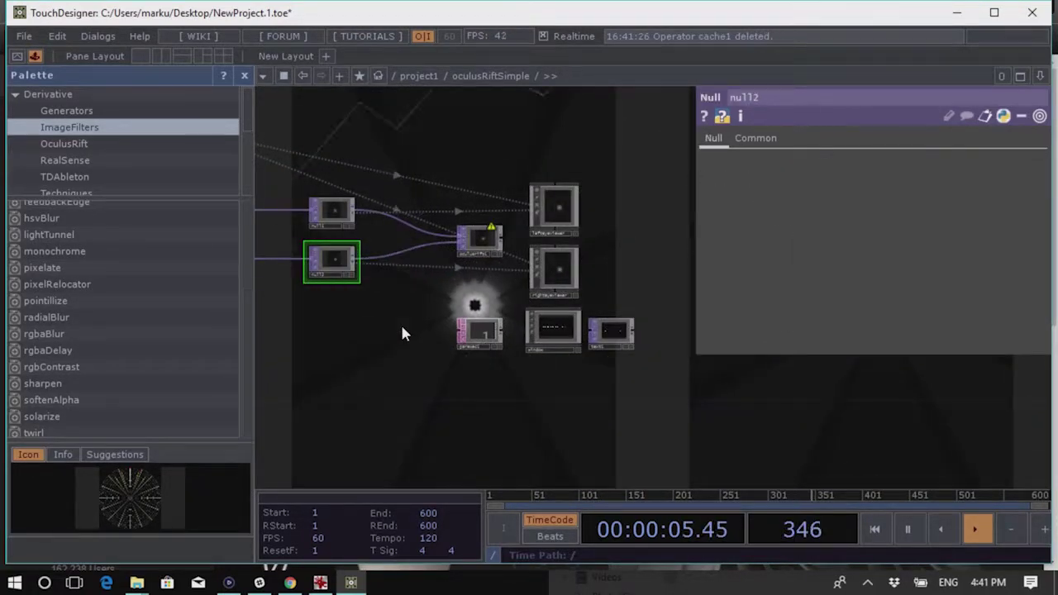
Go back up to project1 and delete the oculusRiftSimple component
{"action": "scroll", "coordinate": [400, 323], "scroll_direction": "down", "scroll_amount": 6}
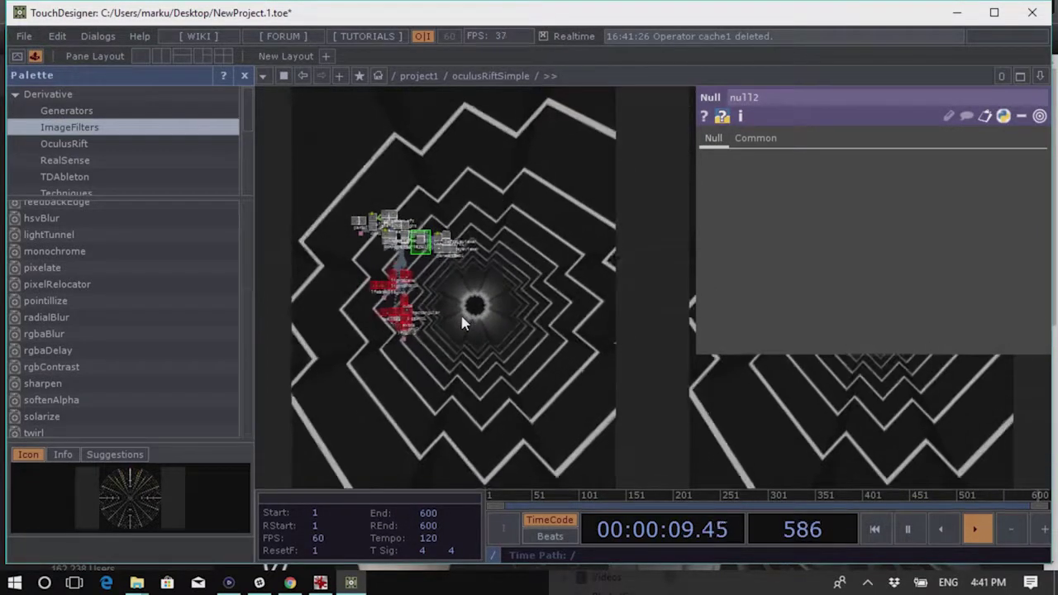
{"action": "scroll", "coordinate": [456, 308], "scroll_direction": "down", "scroll_amount": 3}
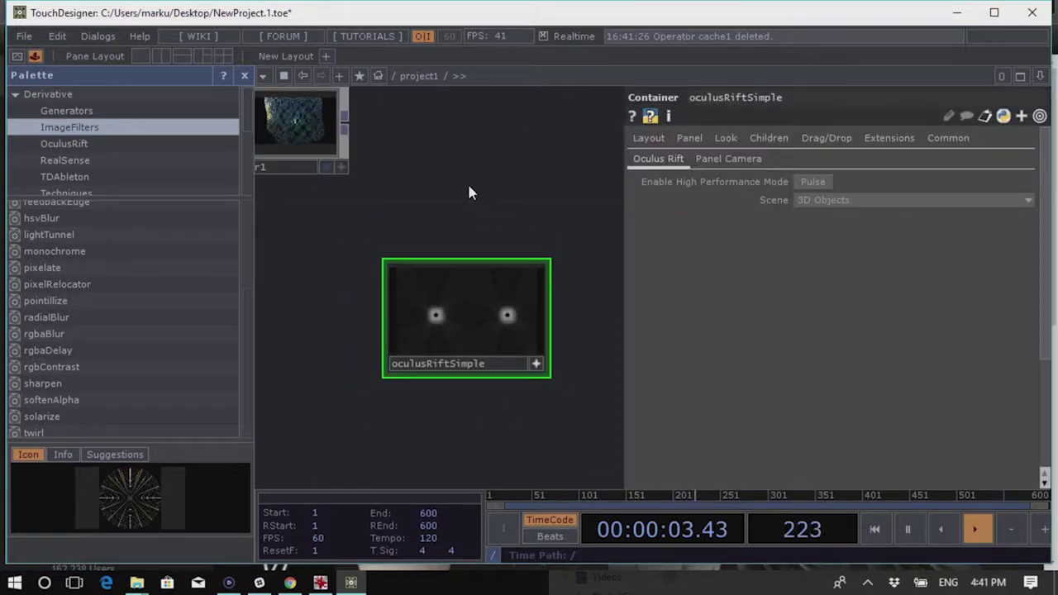
{"action": "key", "text": "Delete"}
{"action": "key", "text": "h"}
{"action": "scroll", "coordinate": [415, 267], "scroll_direction": "up", "scroll_amount": 3}
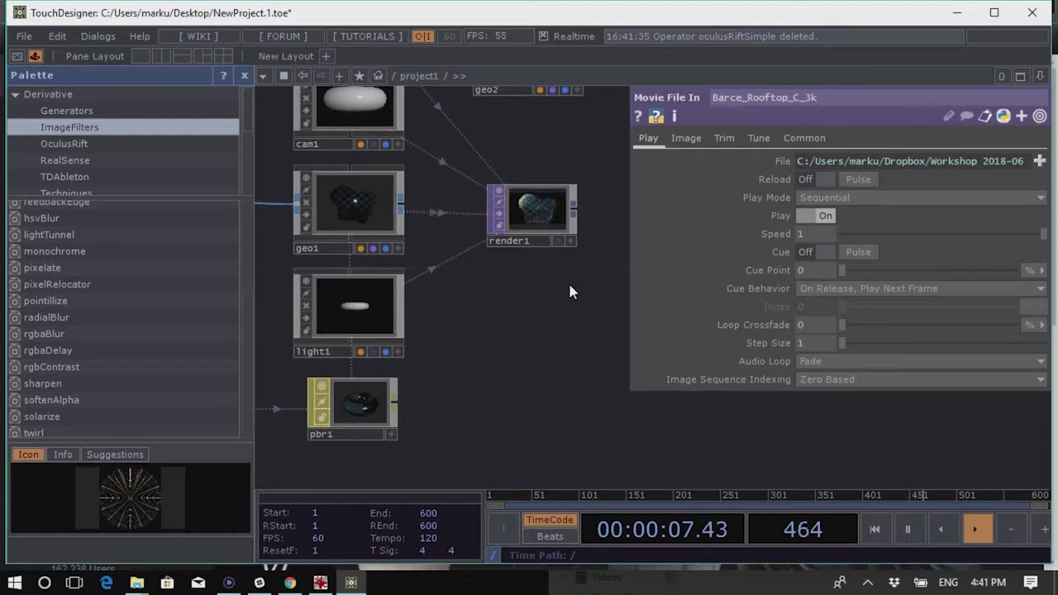
Hide the palette and move render1 a little farther to the right of the scene components
{"action": "left_click", "coordinate": [244, 74]}
{"action": "scroll", "coordinate": [403, 315], "scroll_direction": "down", "scroll_amount": 2}
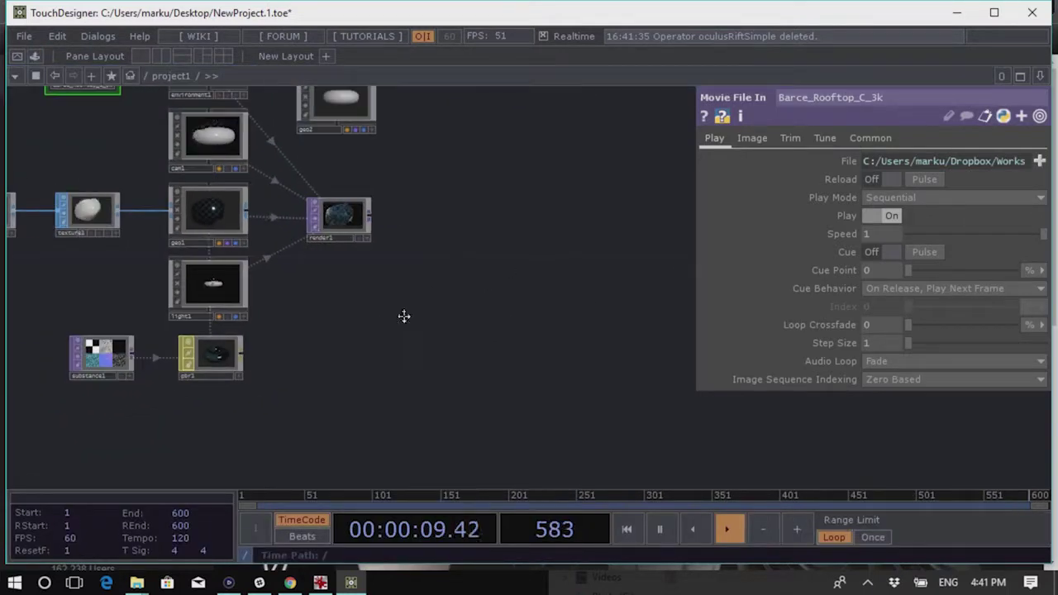
{"action": "left_click_drag", "start_coordinate": [403, 316], "coordinate": [437, 307]}
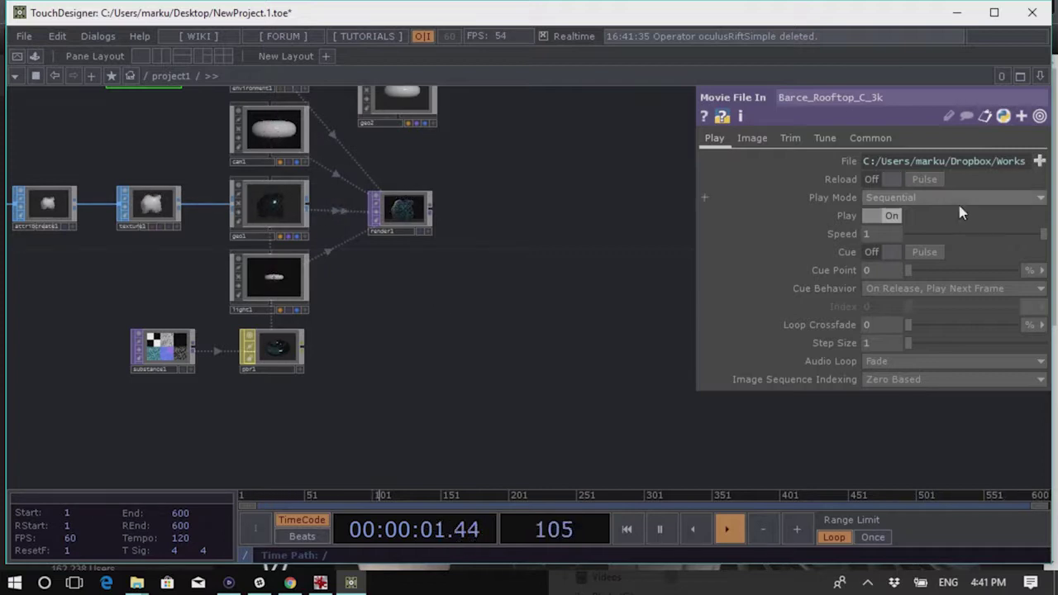
{"action": "left_click_drag", "start_coordinate": [502, 286], "coordinate": [475, 323]}
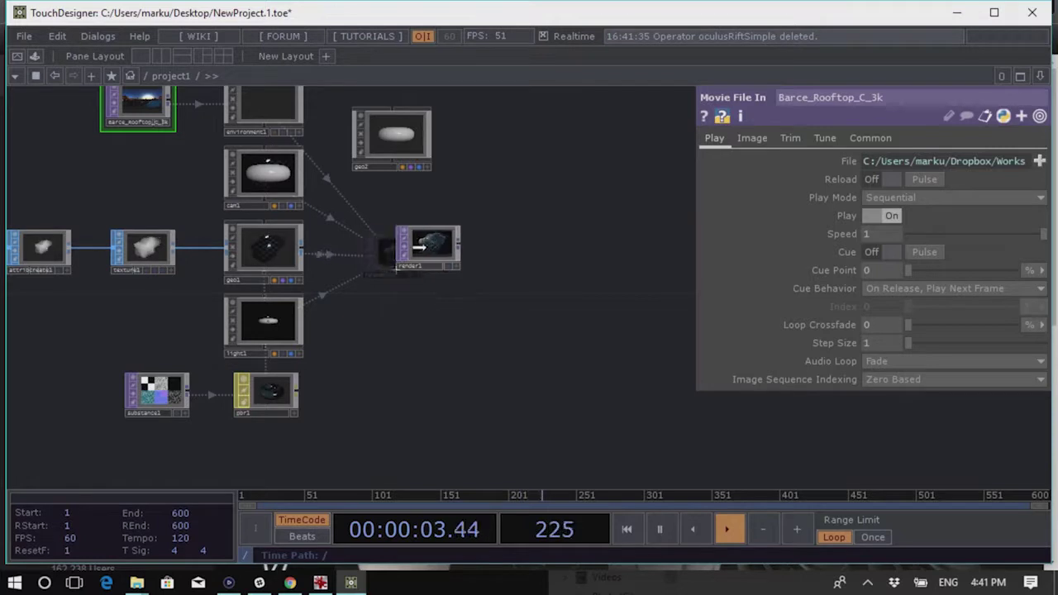
{"action": "left_click_drag", "start_coordinate": [481, 328], "coordinate": [457, 361]}
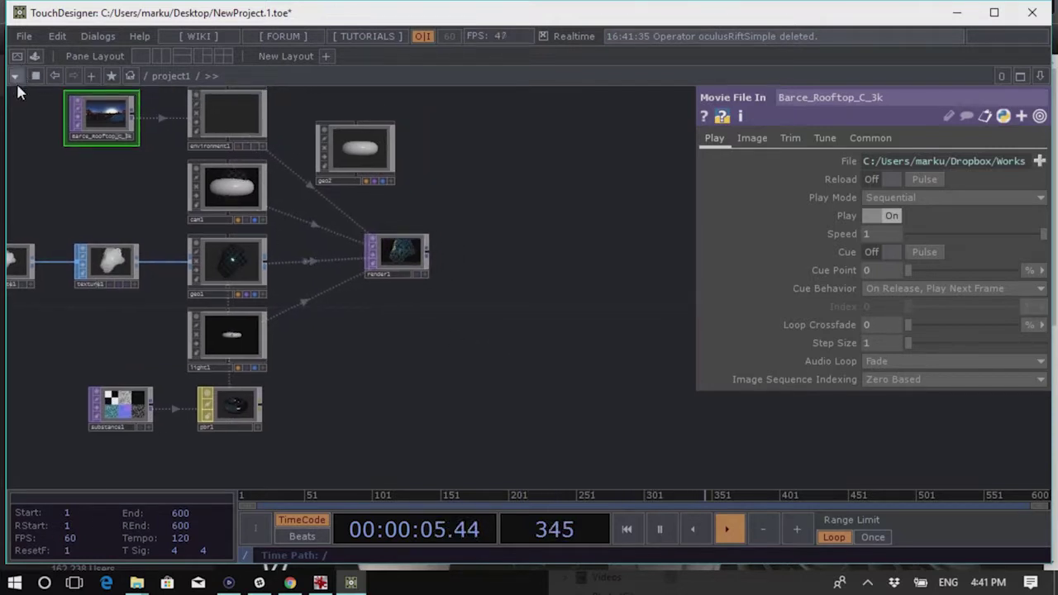
Show the palette and add the oculusRiftSimple component from its OculusRift category to project1
{"action": "left_click", "coordinate": [34, 57]}
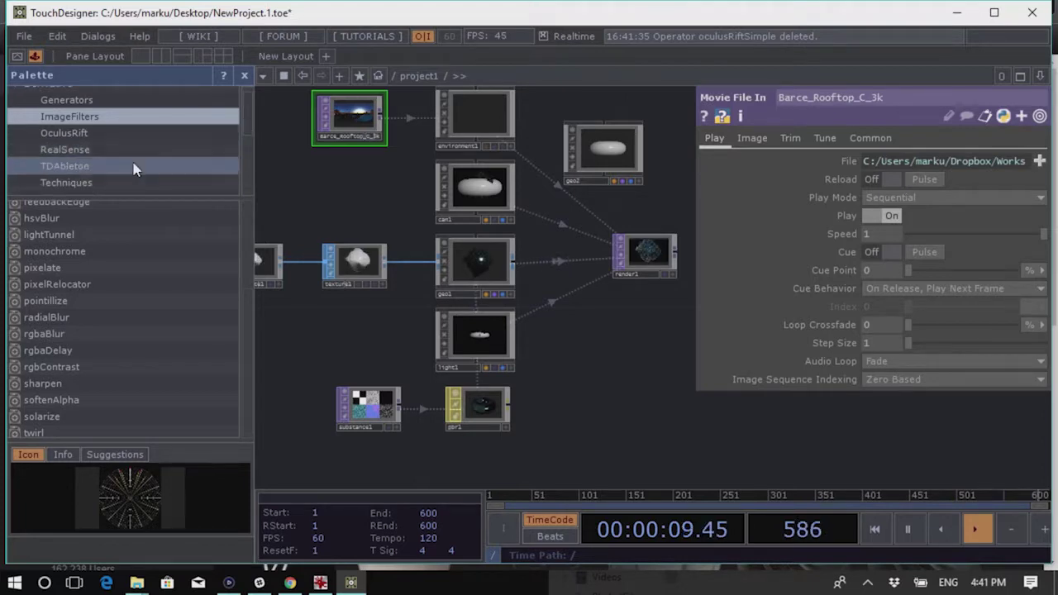
{"action": "scroll", "coordinate": [132, 161], "scroll_direction": "up", "scroll_amount": 1}
{"action": "left_click", "coordinate": [130, 143]}
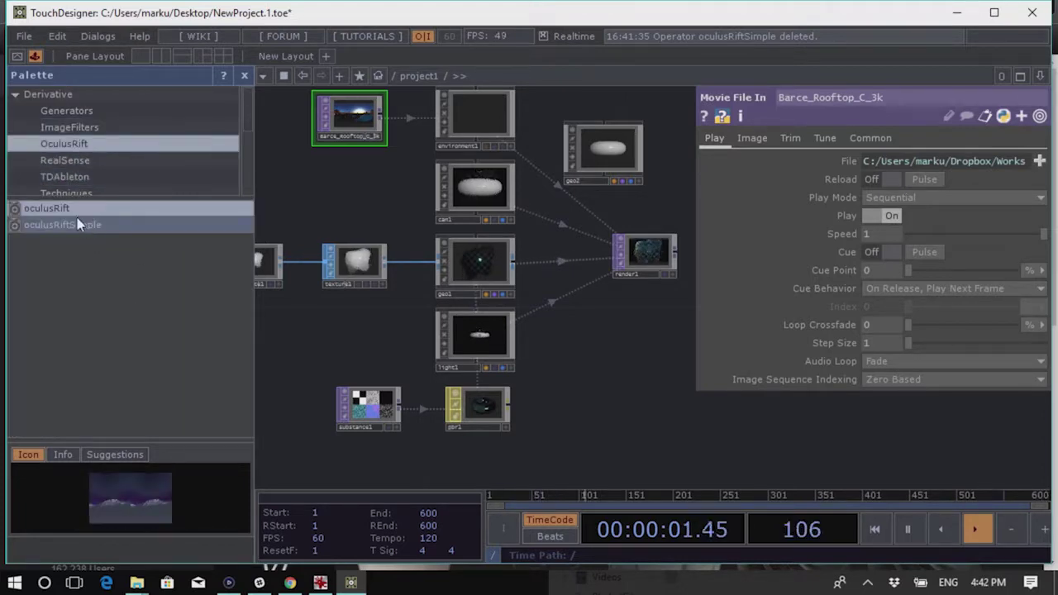
{"action": "key", "text": "ctrl+z"}
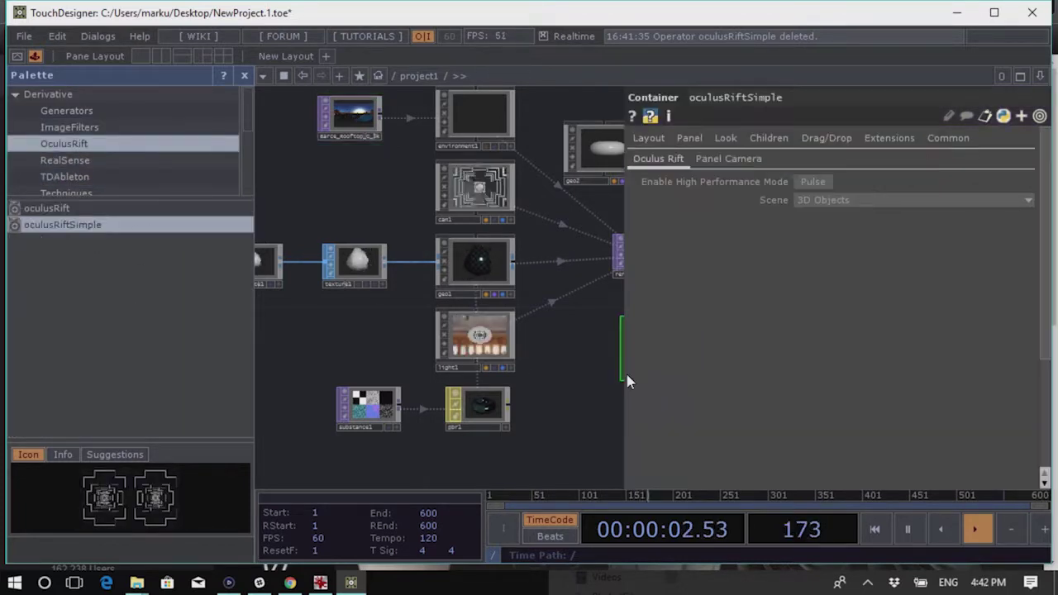
Enter oculusRiftSimple, hide the palette and inspect which camera the leftEye render uses
{"action": "scroll", "coordinate": [331, 331], "scroll_direction": "up", "scroll_amount": 10}
{"action": "scroll", "coordinate": [412, 281], "scroll_direction": "down", "scroll_amount": 5}
{"action": "key", "text": "p"}
{"action": "key", "text": "alt+l"}
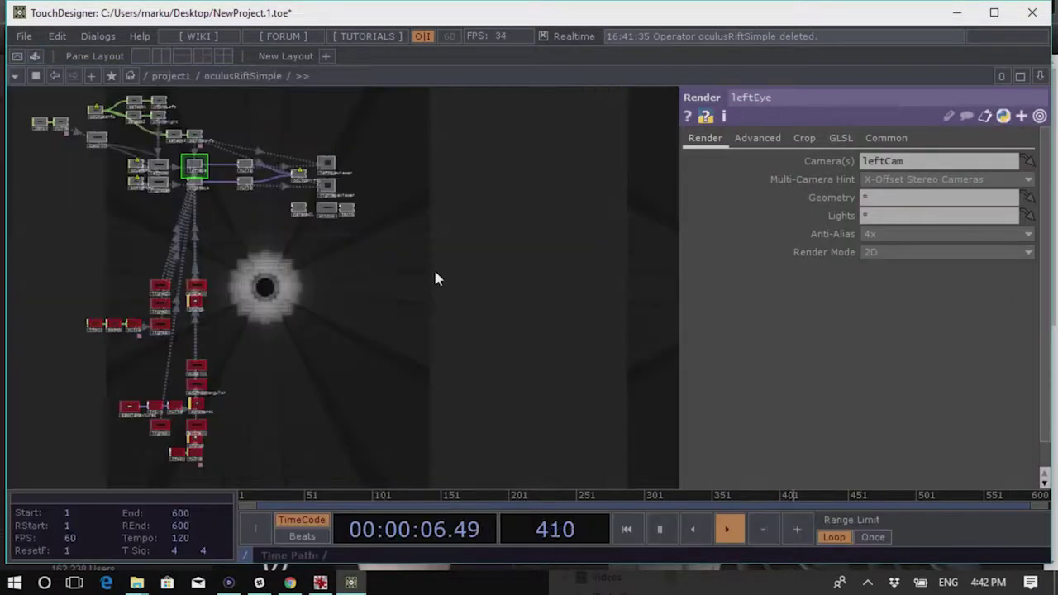
{"action": "scroll", "coordinate": [436, 279], "scroll_direction": "up", "scroll_amount": 10}
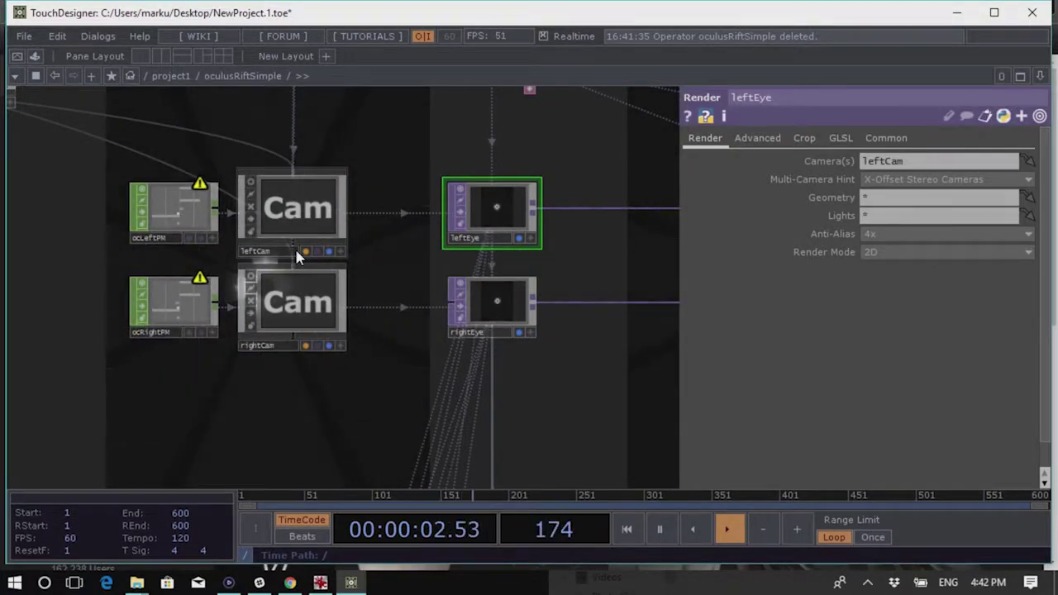
{"action": "left_click", "coordinate": [295, 251]}
{"action": "left_click", "coordinate": [487, 213]}
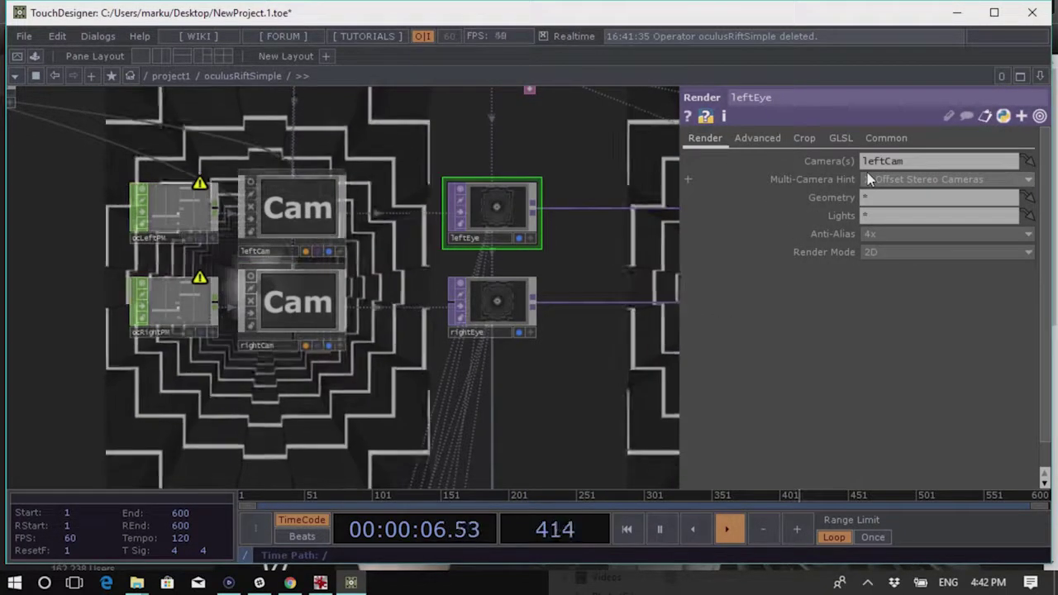
Review the transform and pre-transform settings of the leftCam camera
{"action": "left_click_drag", "start_coordinate": [276, 371], "coordinate": [376, 389]}
{"action": "left_click", "coordinate": [385, 231]}
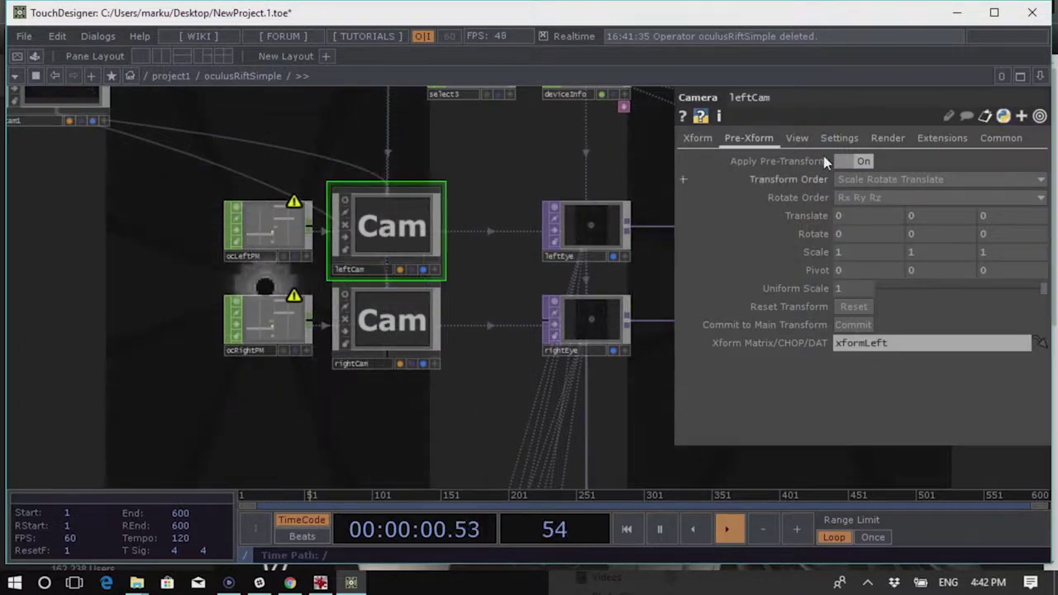
{"action": "left_click", "coordinate": [694, 140]}
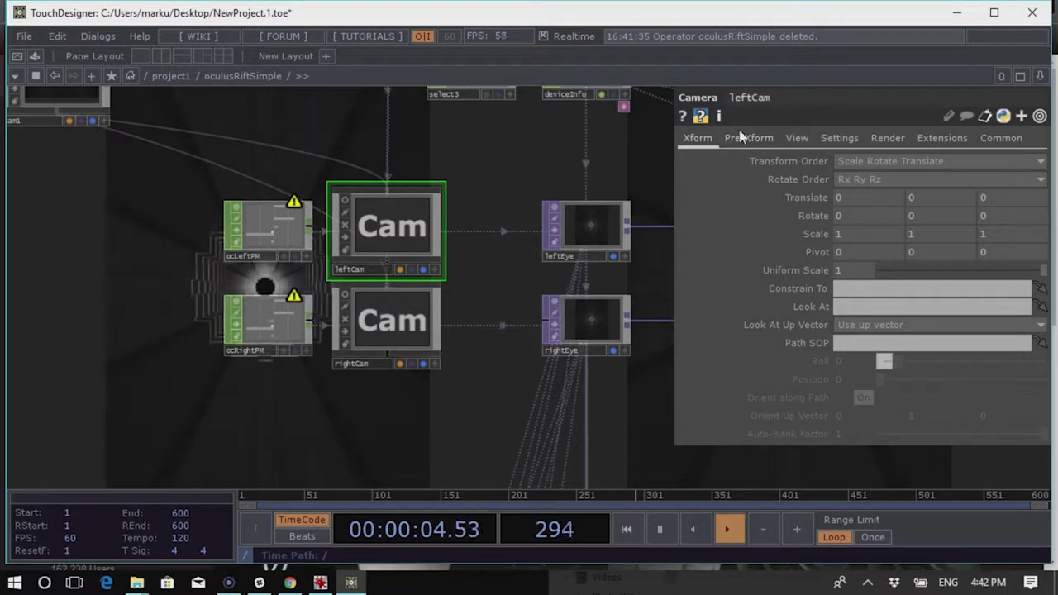
{"action": "left_click", "coordinate": [756, 139]}
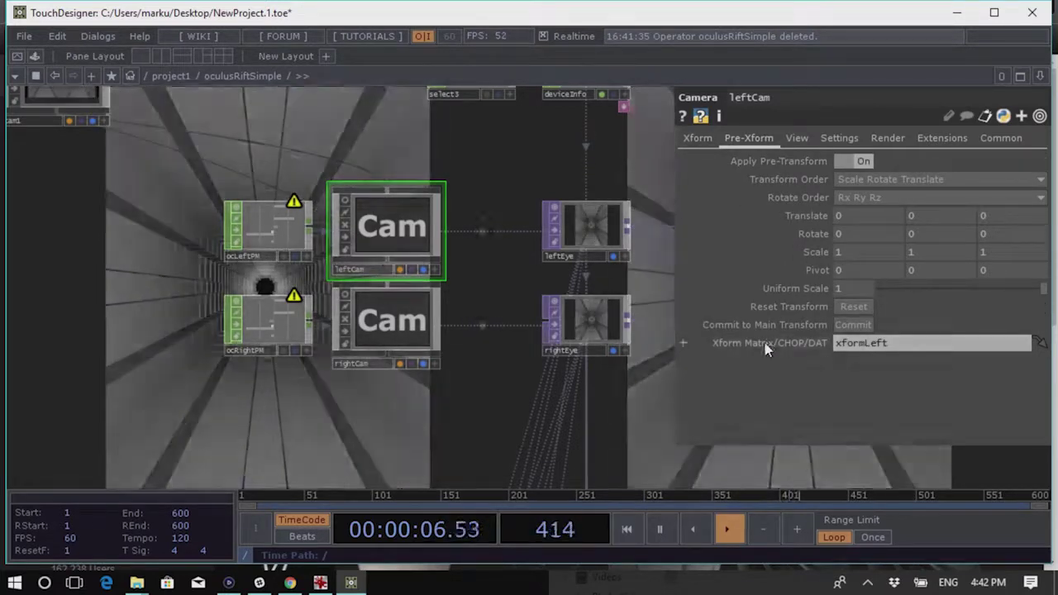
Inspect the ocLeftPM Oculus Rift CHOP's projection matrix settings and return to the leftCam parameters
{"action": "scroll", "coordinate": [285, 258], "scroll_direction": "up", "scroll_amount": 4}
{"action": "scroll", "coordinate": [285, 258], "scroll_direction": "up", "scroll_amount": 2}
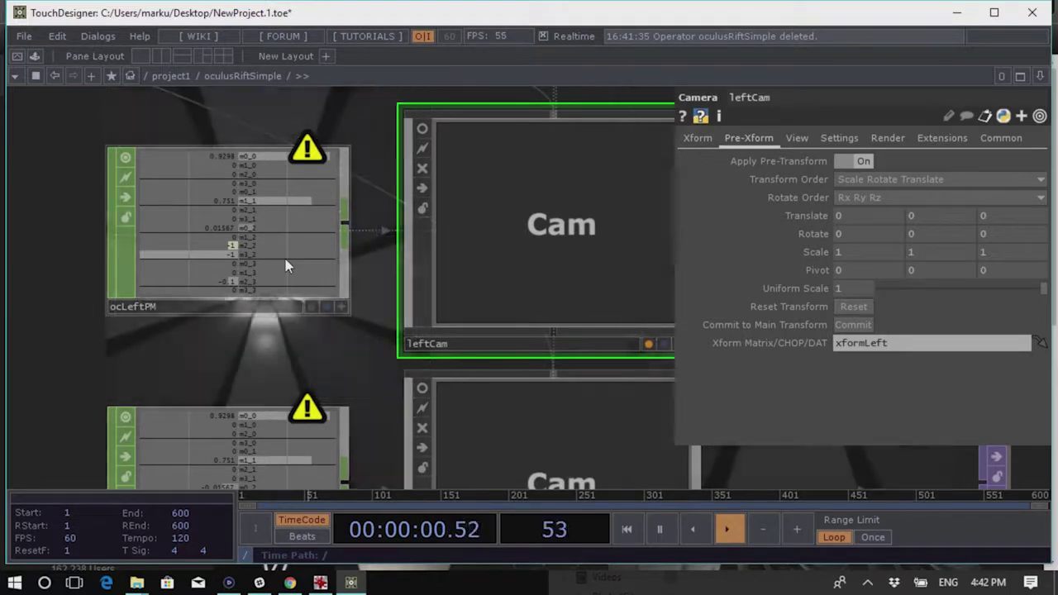
{"action": "left_click", "coordinate": [277, 255]}
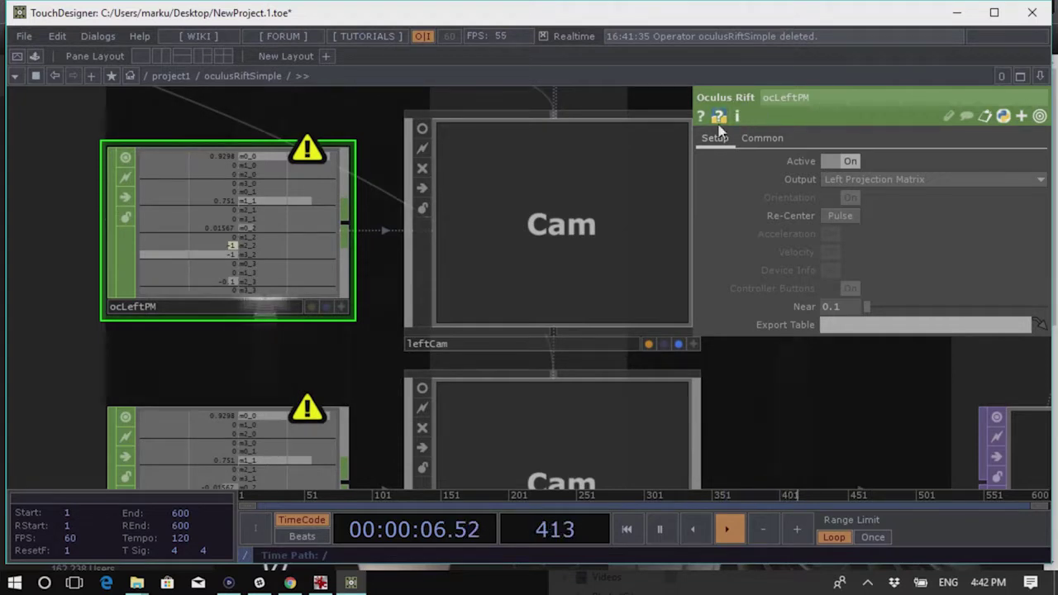
{"action": "left_click", "coordinate": [573, 192]}
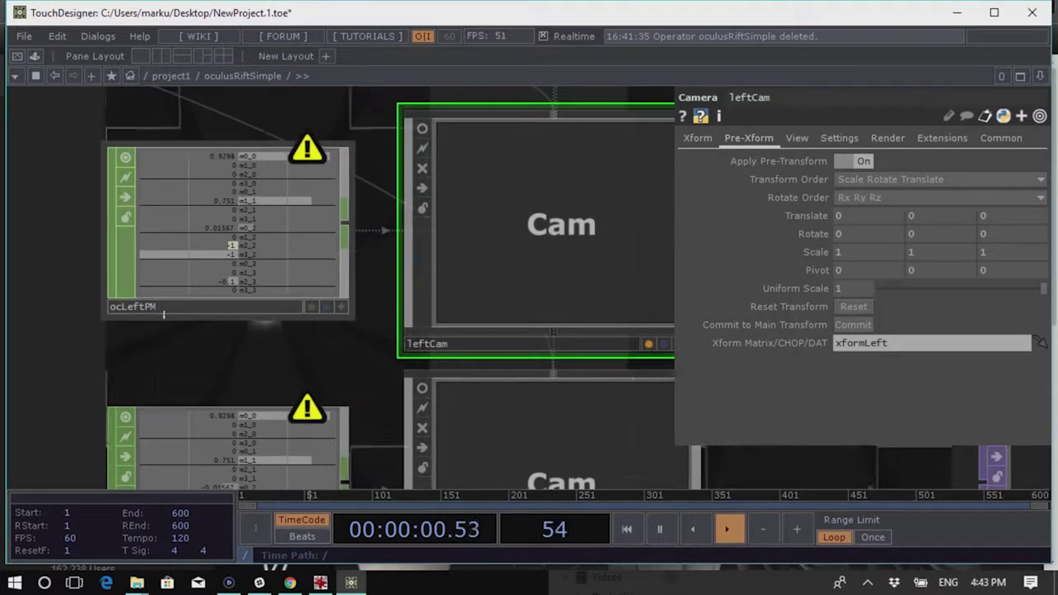
Trace the oculusRiftSimple network from the stereo cameras and eye renders to oculusrift1 and the two eye viewers
{"action": "scroll", "coordinate": [206, 331], "scroll_direction": "down", "scroll_amount": 8}
{"action": "scroll", "coordinate": [273, 337], "scroll_direction": "up", "scroll_amount": 8}
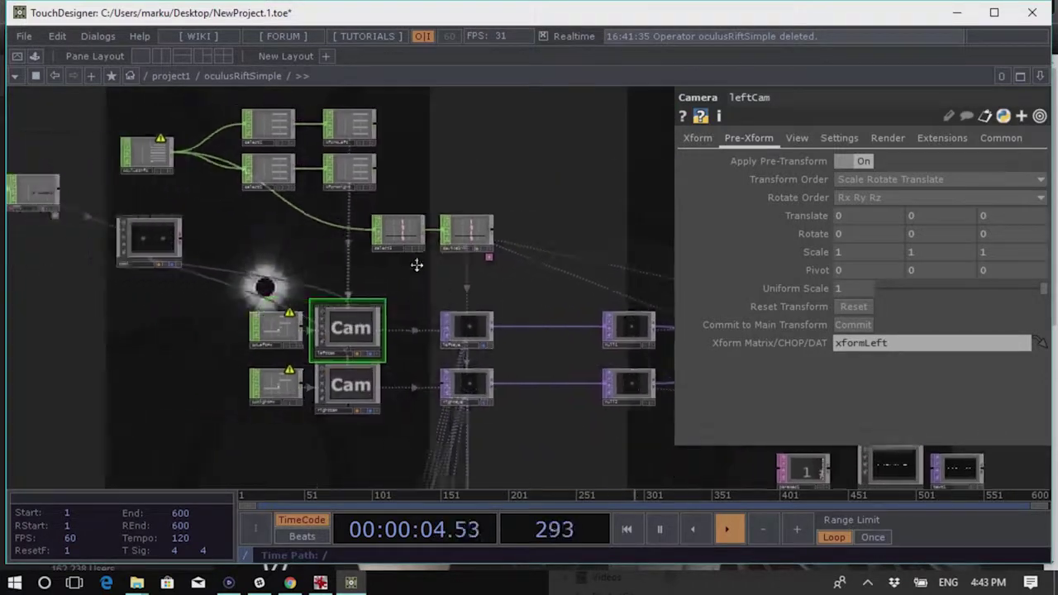
{"action": "scroll", "coordinate": [355, 405], "scroll_direction": "down", "scroll_amount": 2}
{"action": "scroll", "coordinate": [648, 395], "scroll_direction": "up", "scroll_amount": 2}
{"action": "scroll", "coordinate": [637, 384], "scroll_direction": "up", "scroll_amount": 4}
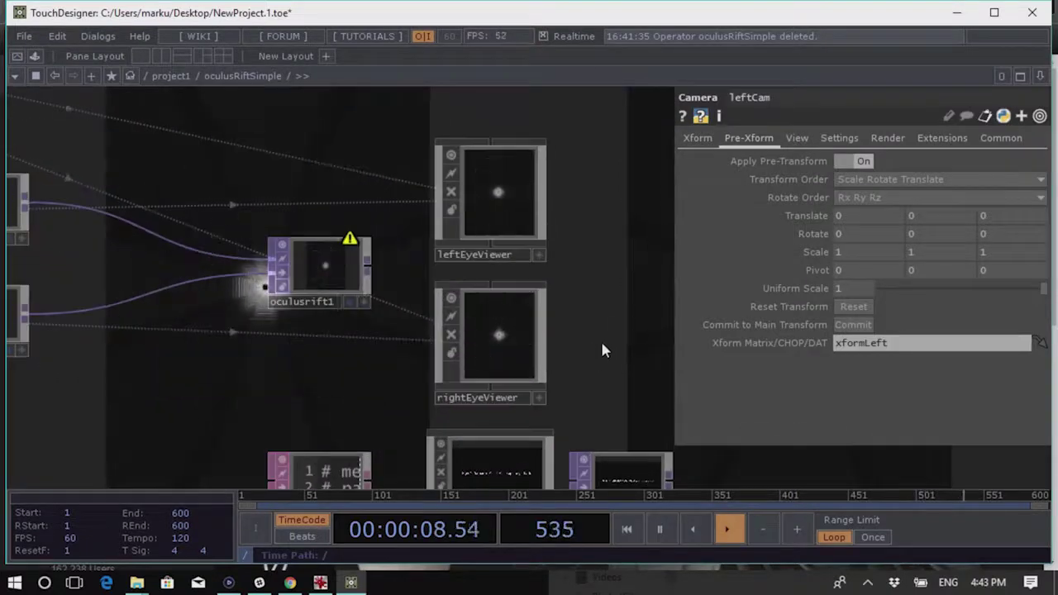
{"action": "scroll", "coordinate": [599, 362], "scroll_direction": "down", "scroll_amount": 2}
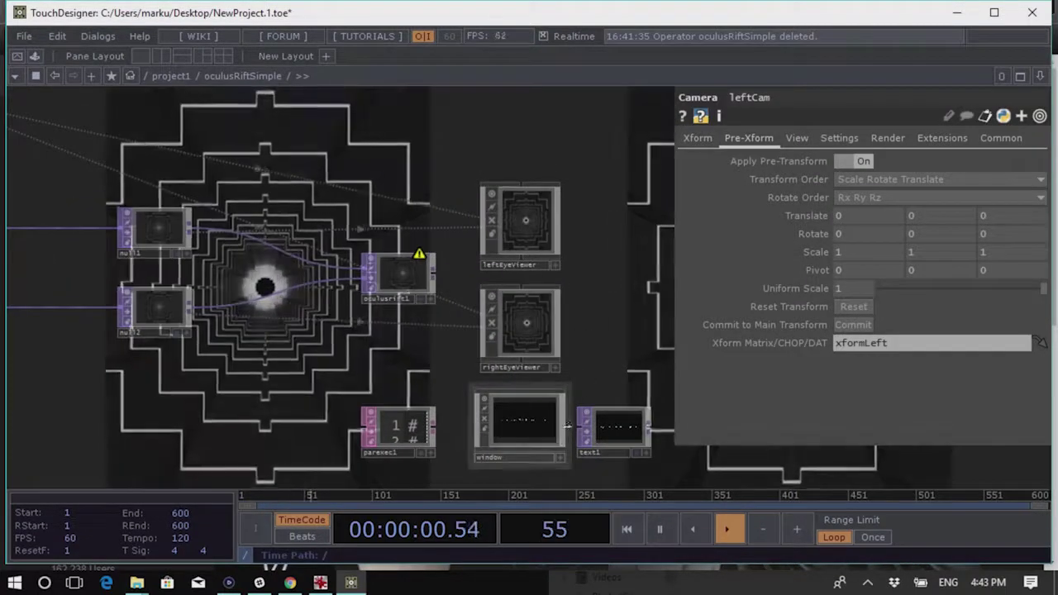
{"action": "scroll", "coordinate": [568, 424], "scroll_direction": "down", "scroll_amount": 3}
{"action": "scroll", "coordinate": [273, 347], "scroll_direction": "up", "scroll_amount": 3}
{"action": "left_click_drag", "start_coordinate": [119, 315], "coordinate": [419, 289]}
{"action": "scroll", "coordinate": [419, 289], "scroll_direction": "up", "scroll_amount": 3}
{"action": "scroll", "coordinate": [287, 254], "scroll_direction": "down", "scroll_amount": 4}
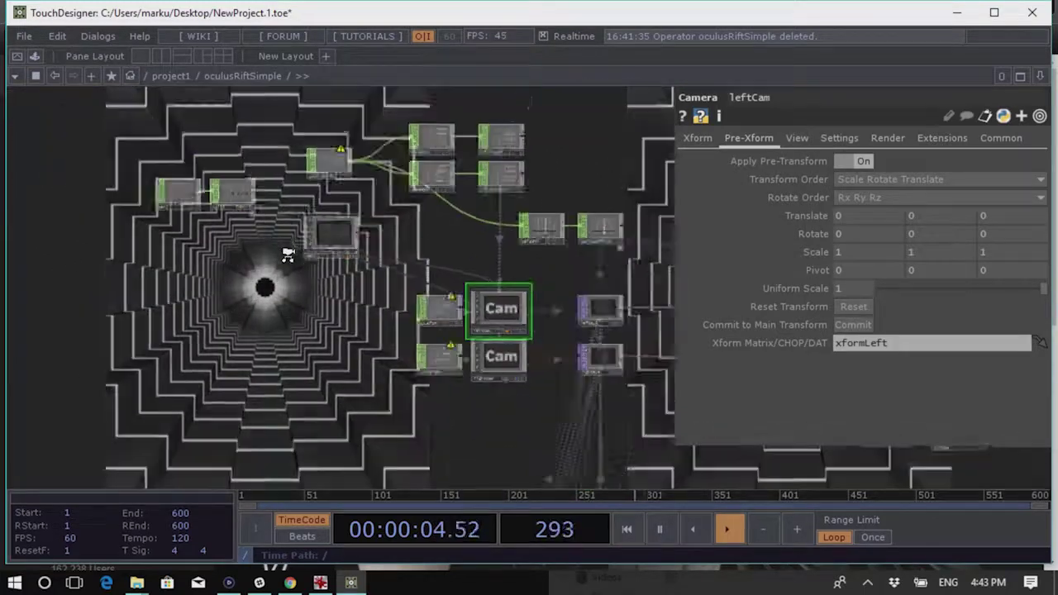
Examine the red example scene's lights and geometry, and mark out the core VR operators above them by selecting them
{"action": "scroll", "coordinate": [468, 331], "scroll_direction": "down", "scroll_amount": 2}
{"action": "left_click_drag", "start_coordinate": [501, 366], "coordinate": [460, 323]}
{"action": "scroll", "coordinate": [462, 347], "scroll_direction": "up", "scroll_amount": 4}
{"action": "left_click_drag", "start_coordinate": [491, 411], "coordinate": [484, 267]}
{"action": "scroll", "coordinate": [436, 223], "scroll_direction": "down", "scroll_amount": 3}
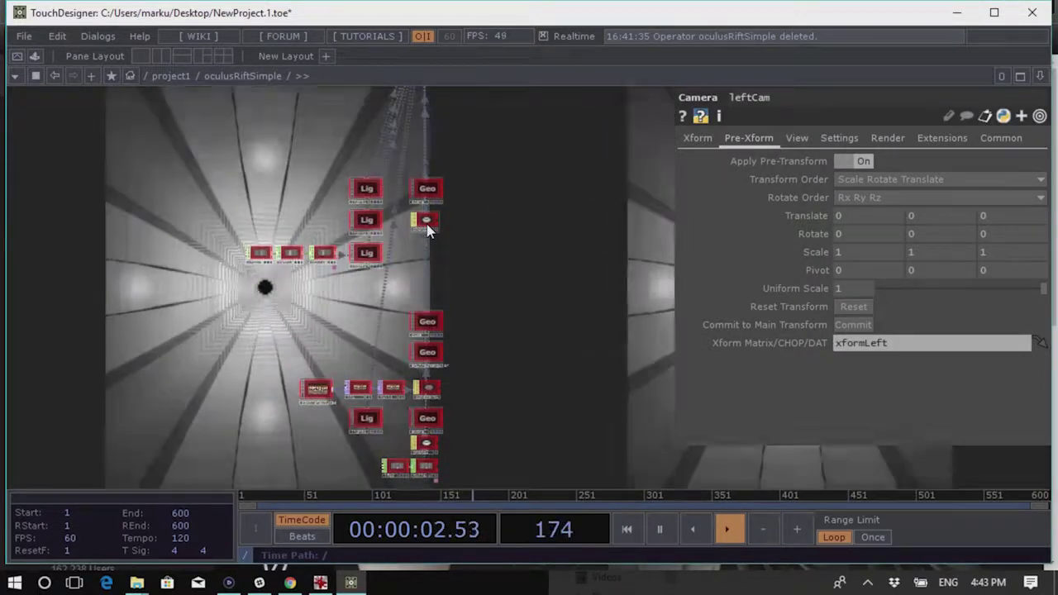
{"action": "scroll", "coordinate": [529, 307], "scroll_direction": "up", "scroll_amount": 5}
{"action": "scroll", "coordinate": [512, 337], "scroll_direction": "up", "scroll_amount": 5}
{"action": "scroll", "coordinate": [463, 300], "scroll_direction": "down", "scroll_amount": 5}
{"action": "left_click_drag", "start_coordinate": [132, 129], "coordinate": [680, 375]}
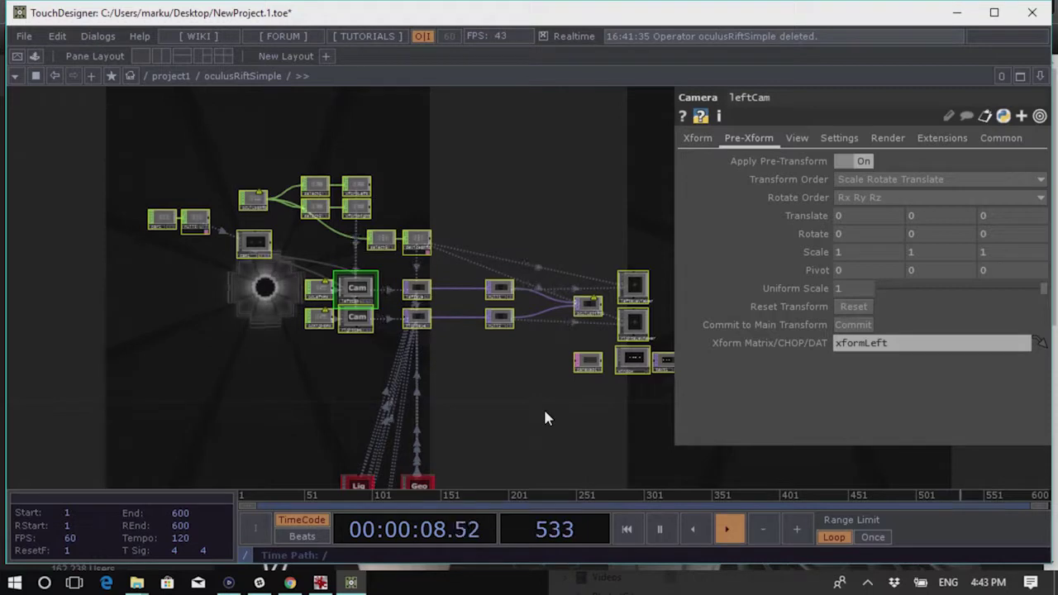
{"action": "scroll", "coordinate": [430, 326], "scroll_direction": "down", "scroll_amount": 4}
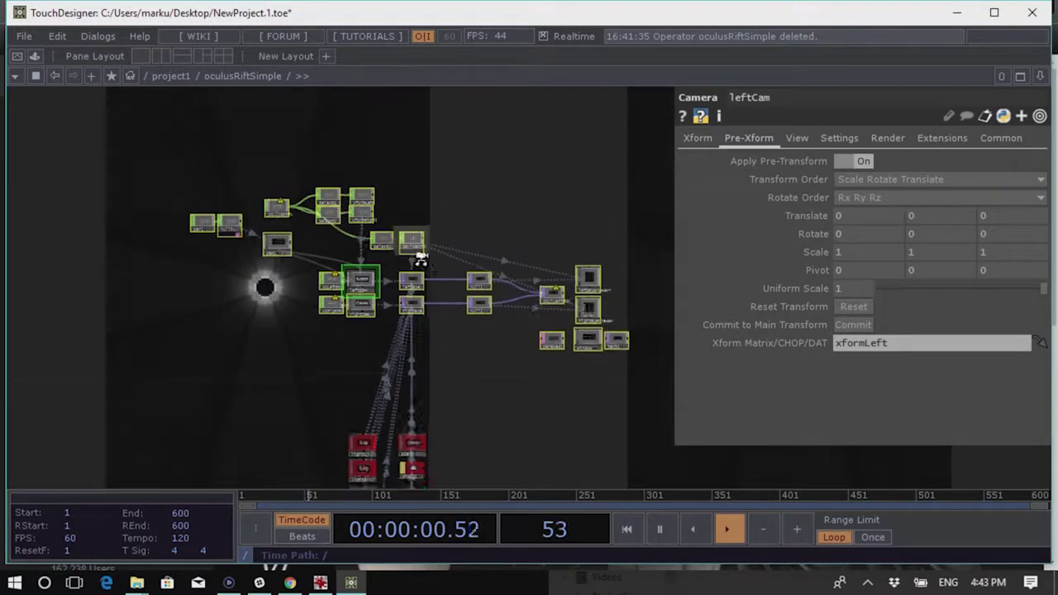
{"action": "scroll", "coordinate": [336, 307], "scroll_direction": "up", "scroll_amount": 5}
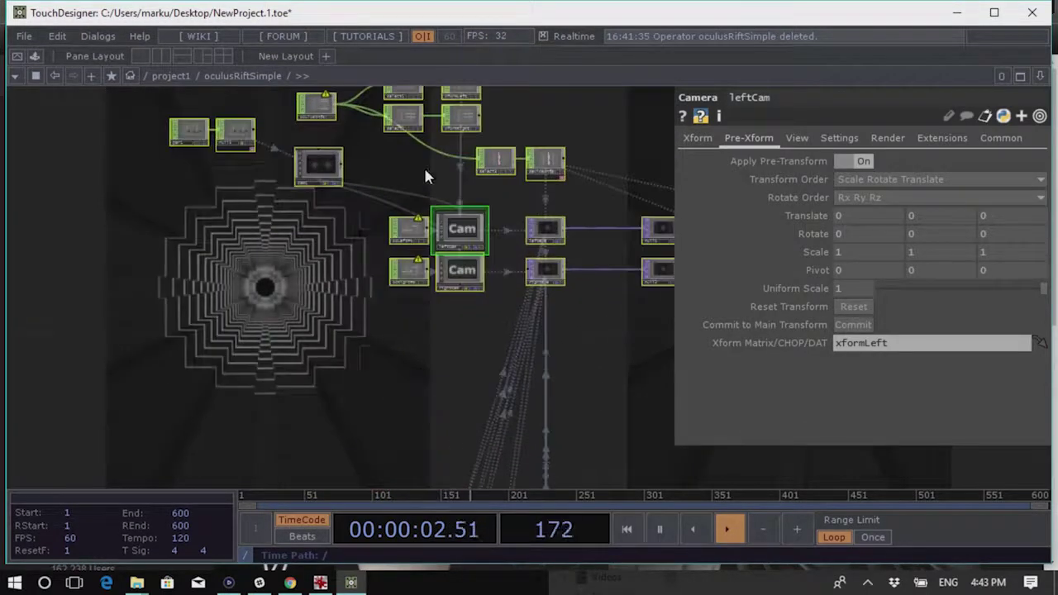
{"action": "scroll", "coordinate": [300, 266], "scroll_direction": "up", "scroll_amount": 4}
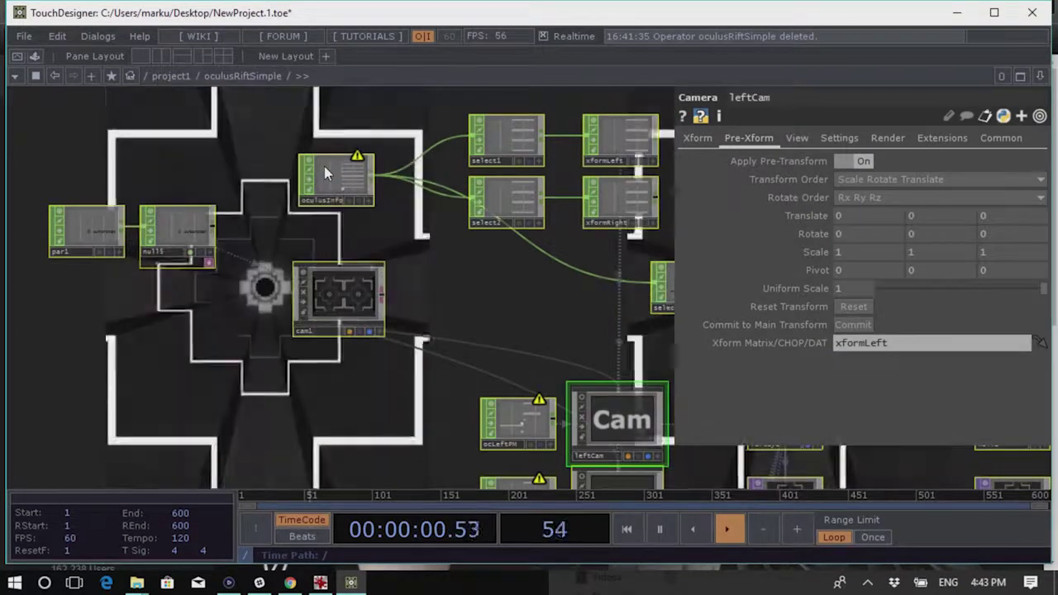
Select all the red example scene operators below the VR network and delete them
{"action": "scroll", "coordinate": [378, 198], "scroll_direction": "down", "scroll_amount": 5}
{"action": "scroll", "coordinate": [496, 318], "scroll_direction": "up", "scroll_amount": 3}
{"action": "left_click_drag", "start_coordinate": [517, 346], "coordinate": [550, 198]}
{"action": "scroll", "coordinate": [260, 251], "scroll_direction": "down", "scroll_amount": 3}
{"action": "right_click_drag", "start_coordinate": [224, 229], "coordinate": [490, 438]}
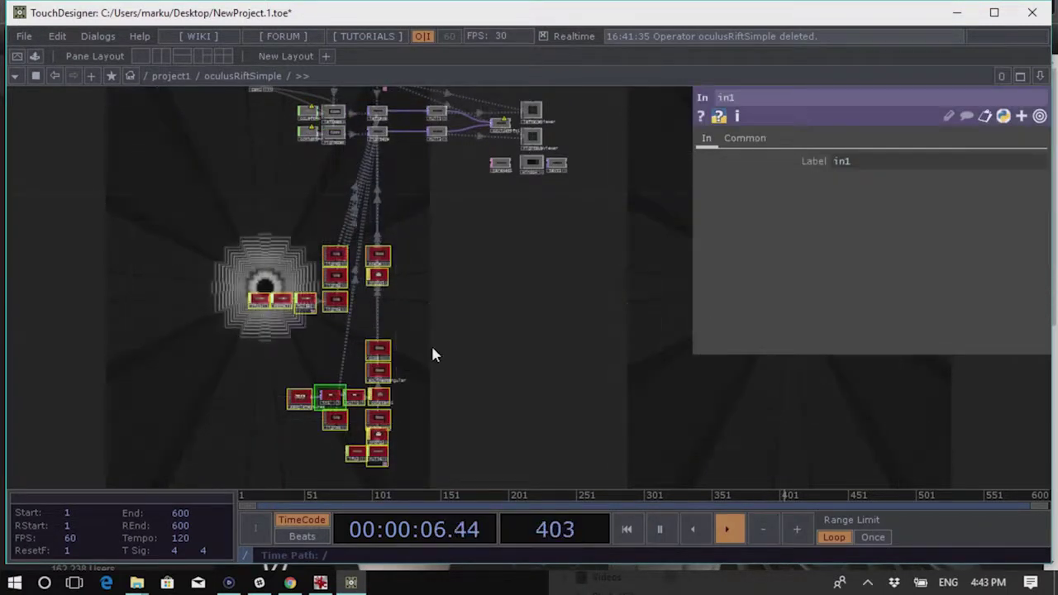
{"action": "key", "text": "Delete"}
Add a Sphere SOP in the emptied area of the oculusRiftSimple network
{"action": "key", "text": "Tab"}
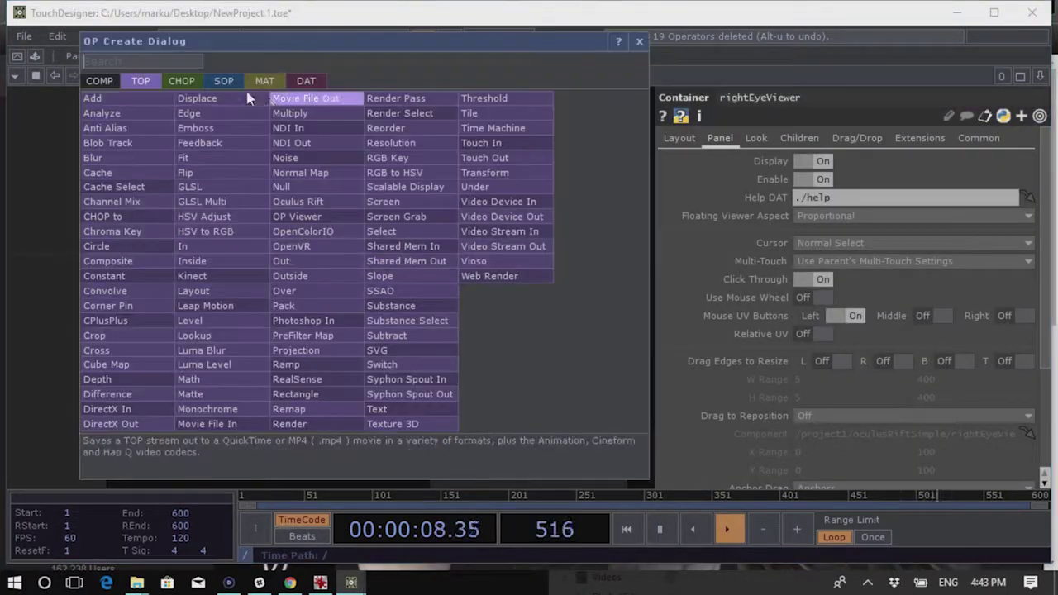
{"action": "left_click", "coordinate": [222, 80]}
{"action": "type", "text": "sp"}
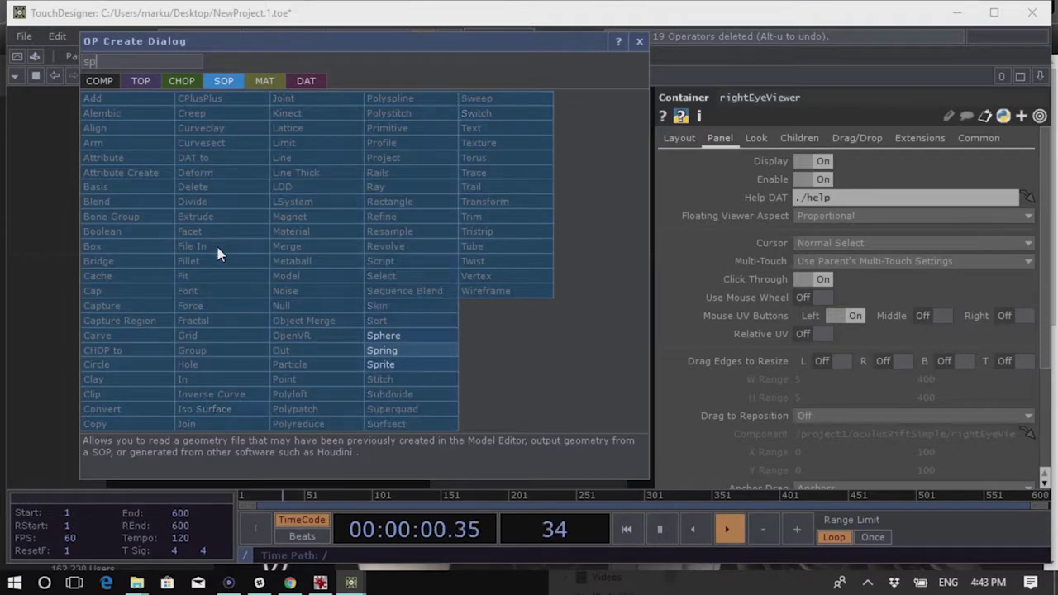
{"action": "left_click", "coordinate": [405, 340]}
{"action": "left_click", "coordinate": [231, 343]}
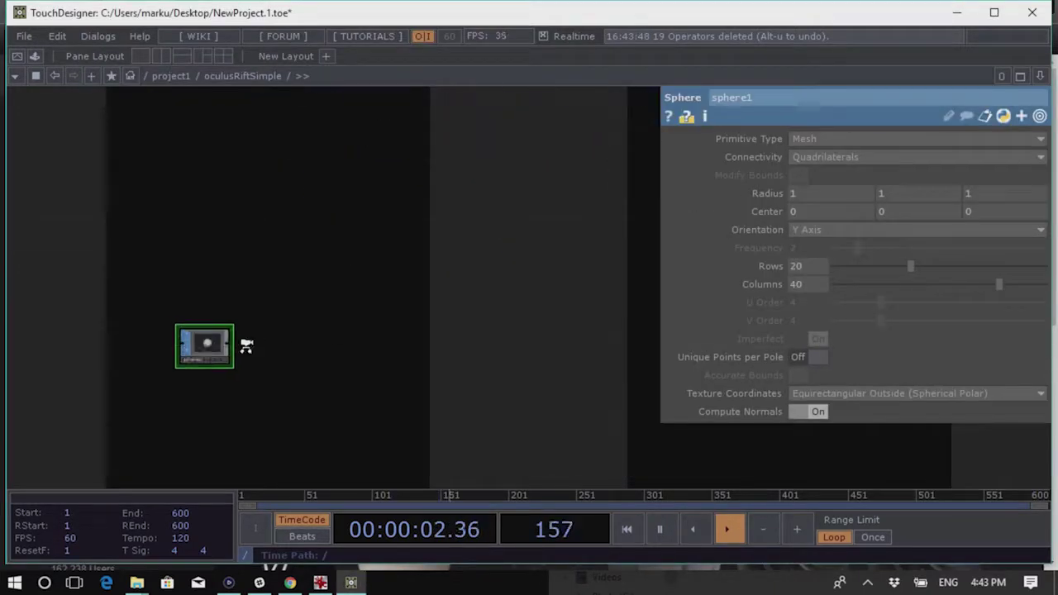
Connect a new Geometry component to the output of the sphere
{"action": "right_click", "coordinate": [226, 353]}
{"action": "key", "text": "Tab"}
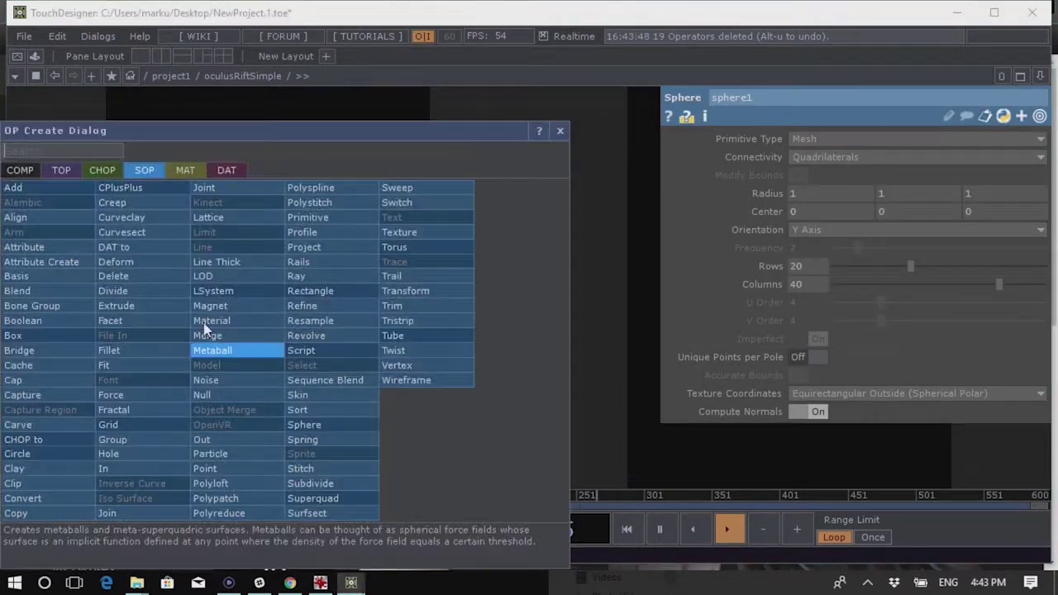
{"action": "left_click", "coordinate": [20, 169]}
{"action": "left_click", "coordinate": [58, 297]}
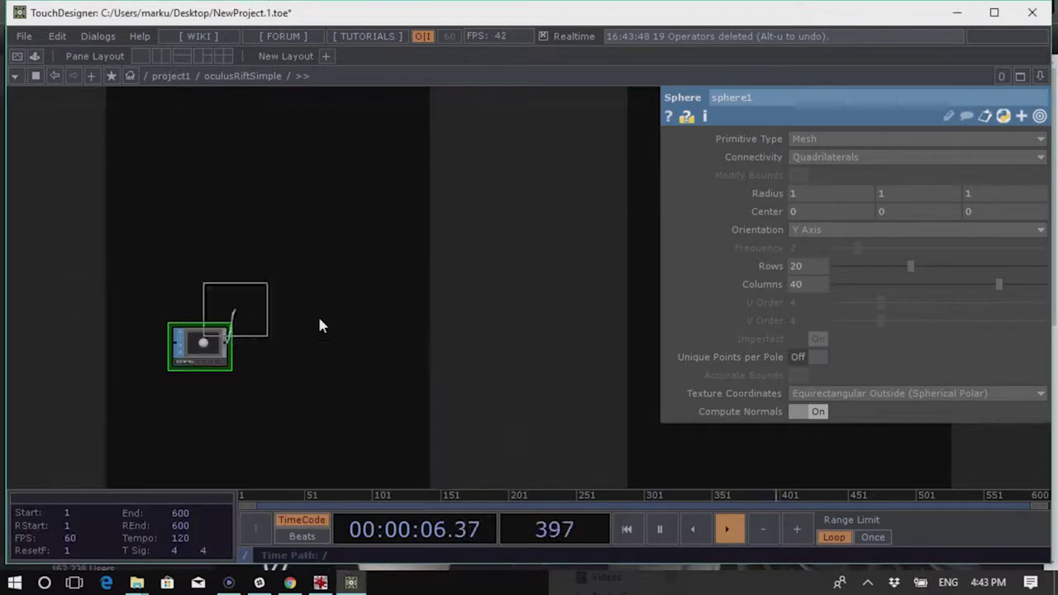
{"action": "left_click", "coordinate": [314, 347]}
Add a Light component just above the new geometry
{"action": "key", "text": "Tab"}
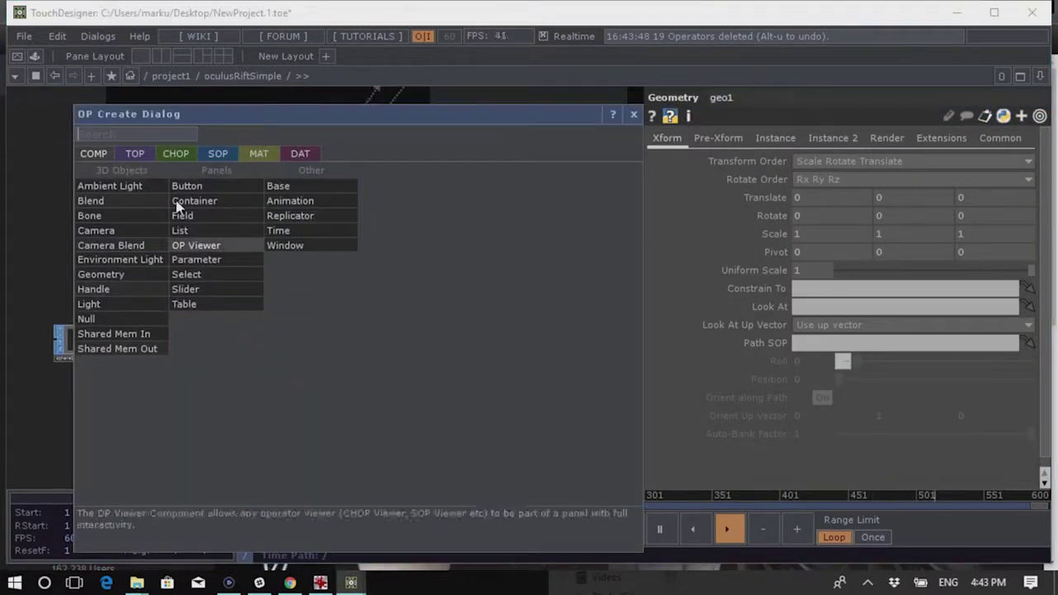
{"action": "left_click", "coordinate": [139, 301]}
{"action": "left_click", "coordinate": [145, 301]}
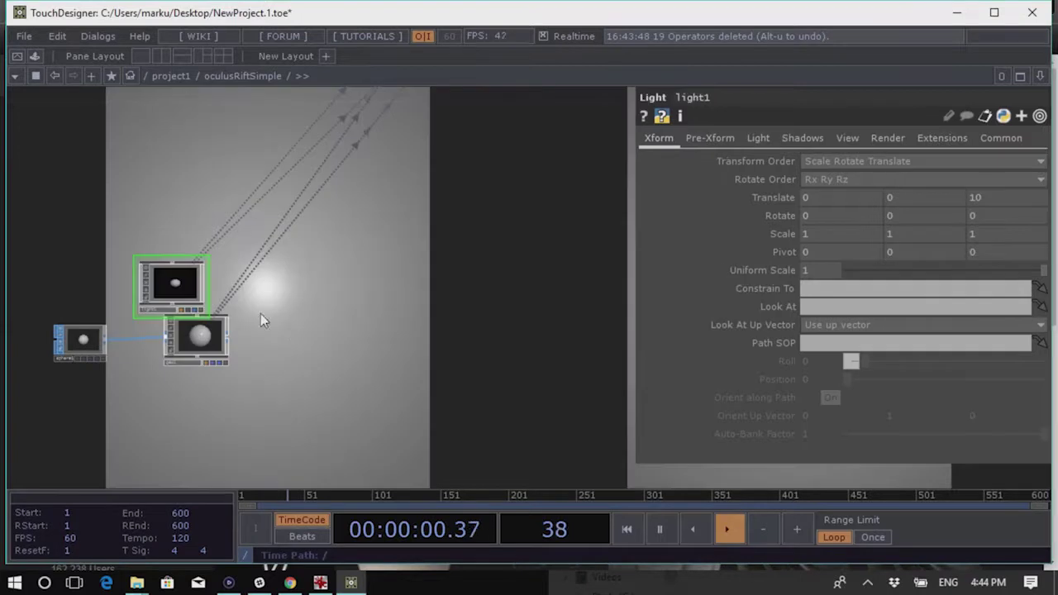
{"action": "key", "text": "Tab"}
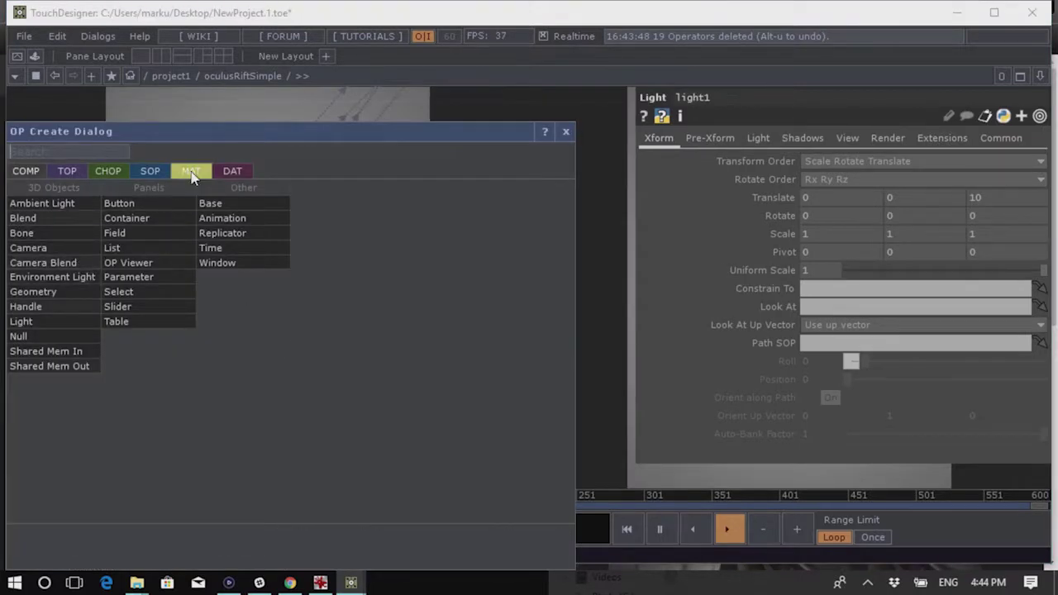
{"action": "left_click", "coordinate": [229, 103]}
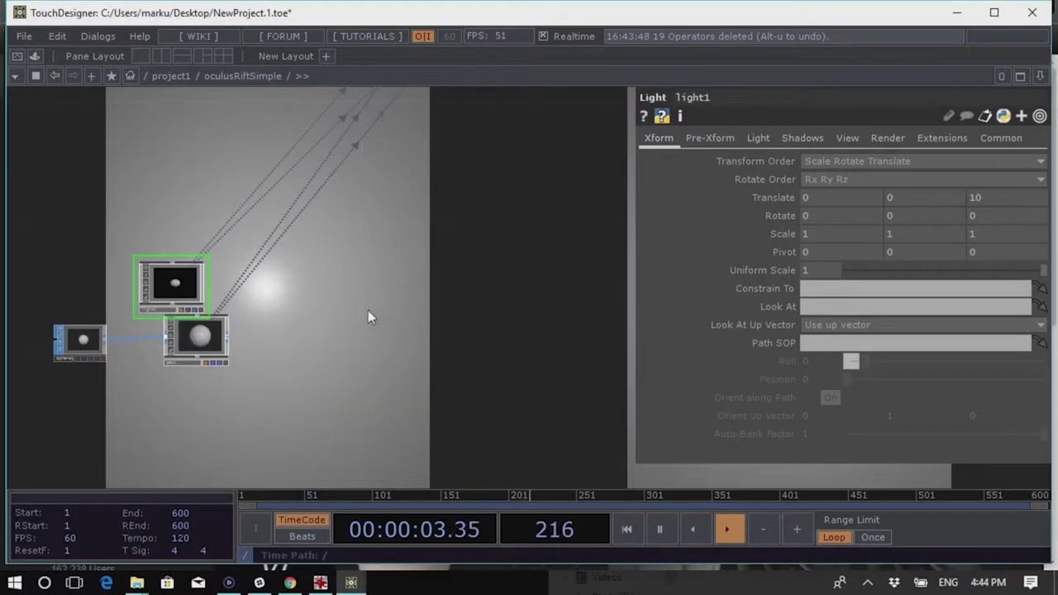
Set geo1's Z translation to -2 and hide its parameters
{"action": "left_click", "coordinate": [198, 339]}
{"action": "middle_click_drag", "start_coordinate": [971, 197], "coordinate": [859, 195]}
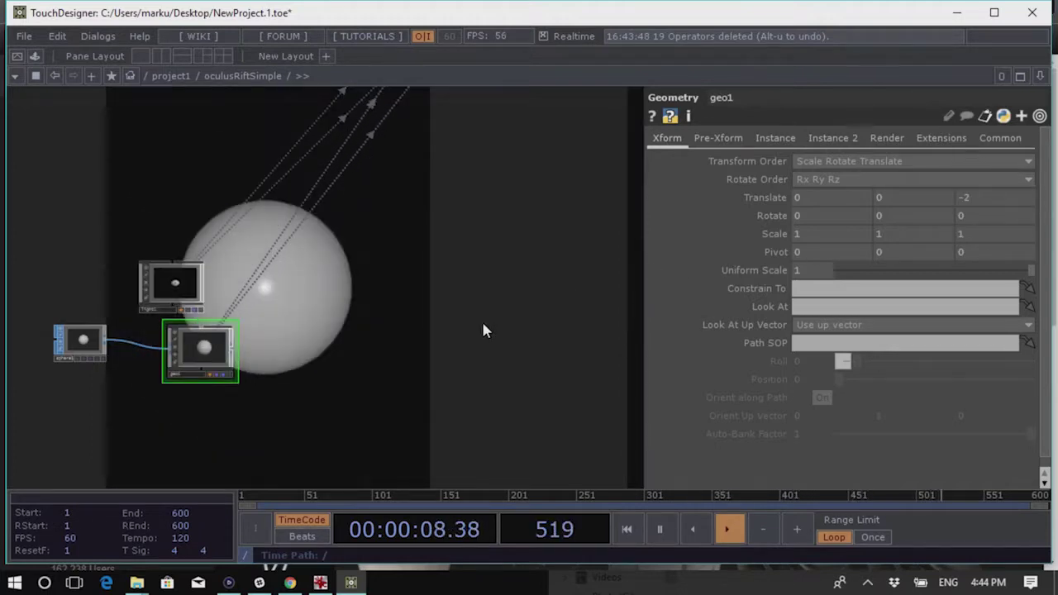
{"action": "key", "text": "p"}
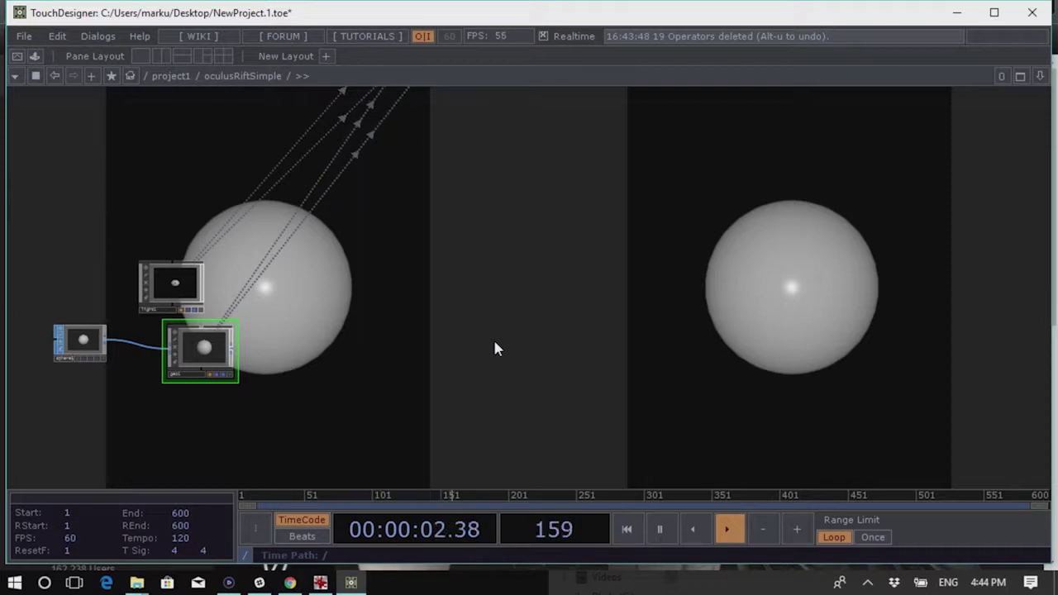
Go up to project1, make the oculusRiftSimple viewer active and rotate the scene's camera view inside it
{"action": "key", "text": "u"}
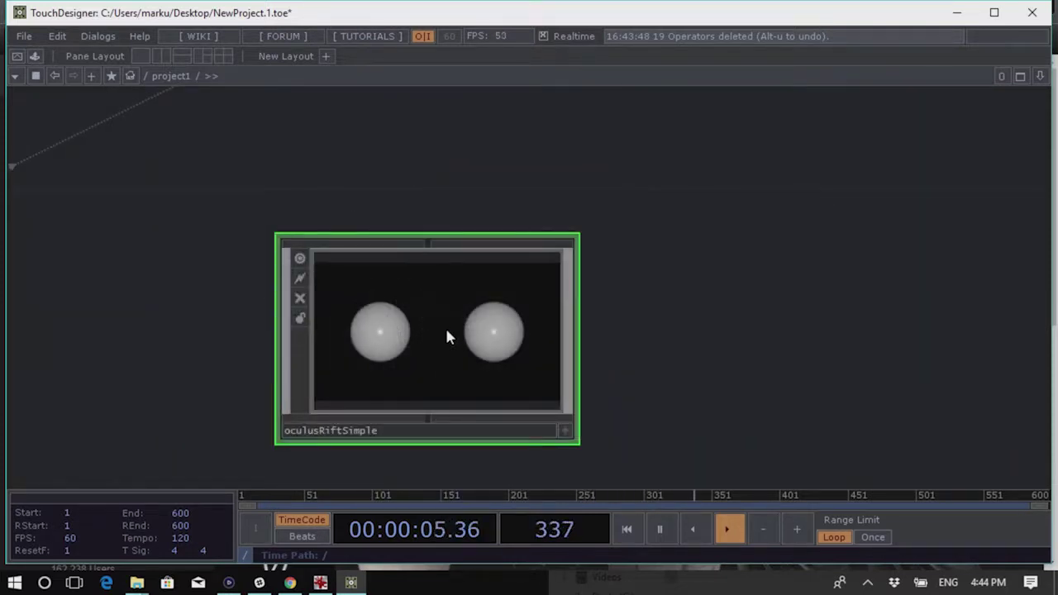
{"action": "left_click", "coordinate": [564, 430]}
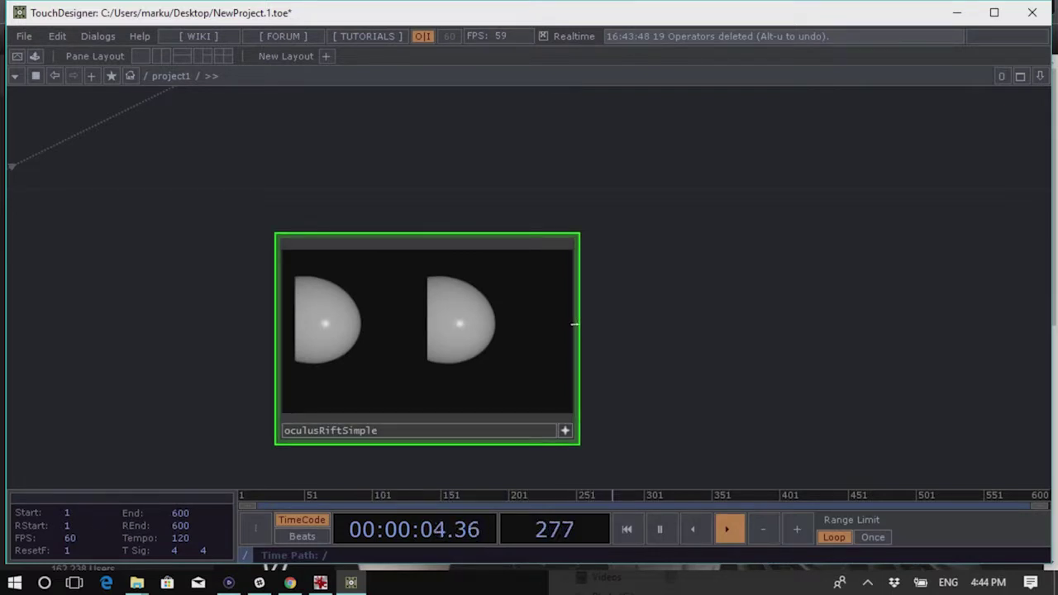
Enter oculusRiftSimple again and inspect the HMD output settings of the oculusInfo CHOP that feeds the camera transforms
{"action": "scroll", "coordinate": [575, 288], "scroll_direction": "up", "scroll_amount": 5}
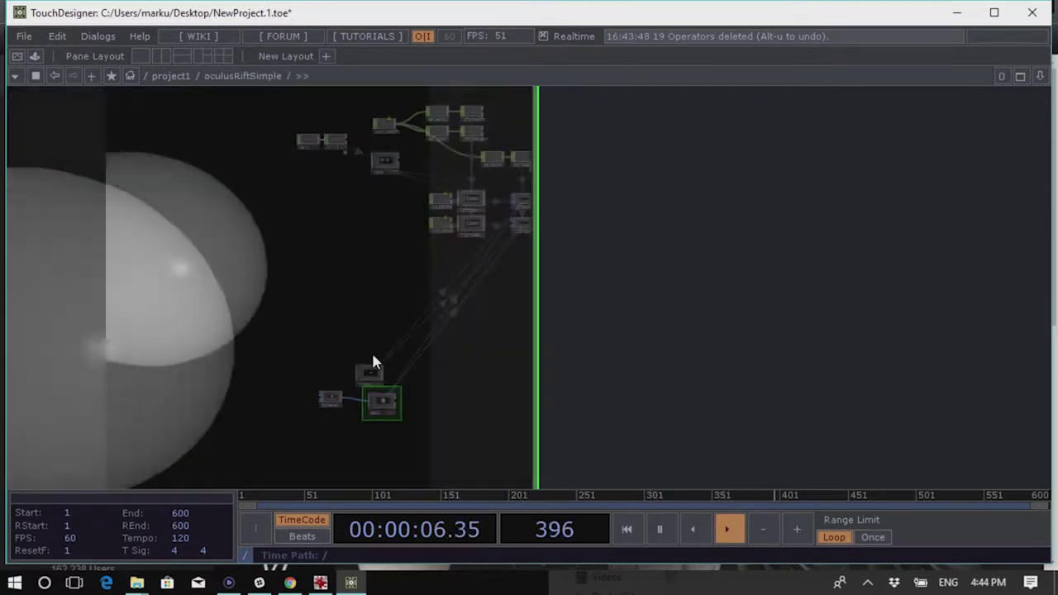
{"action": "scroll", "coordinate": [383, 151], "scroll_direction": "up", "scroll_amount": 6}
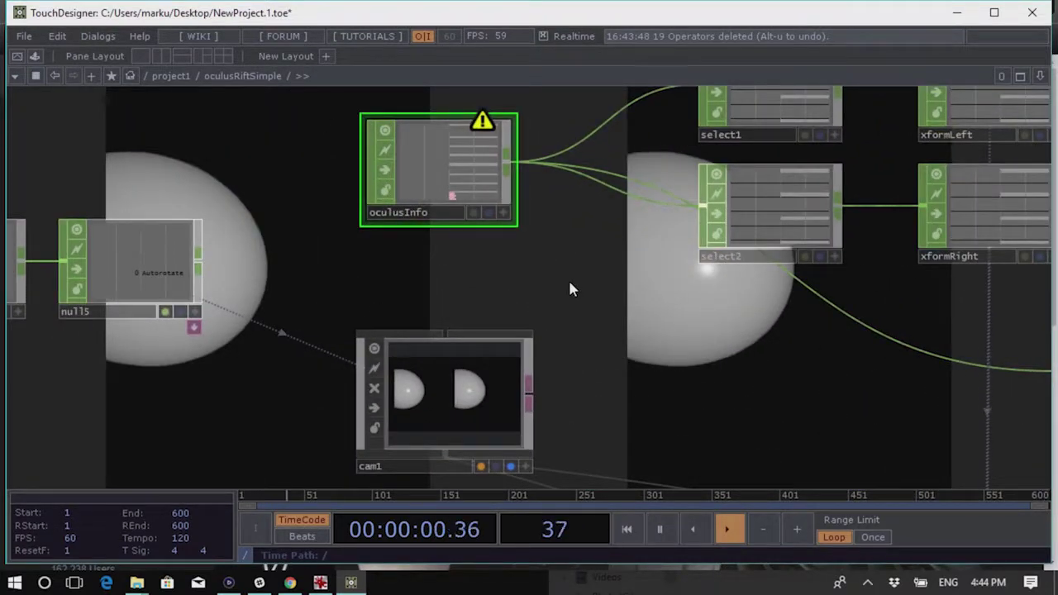
{"action": "key", "text": "p"}
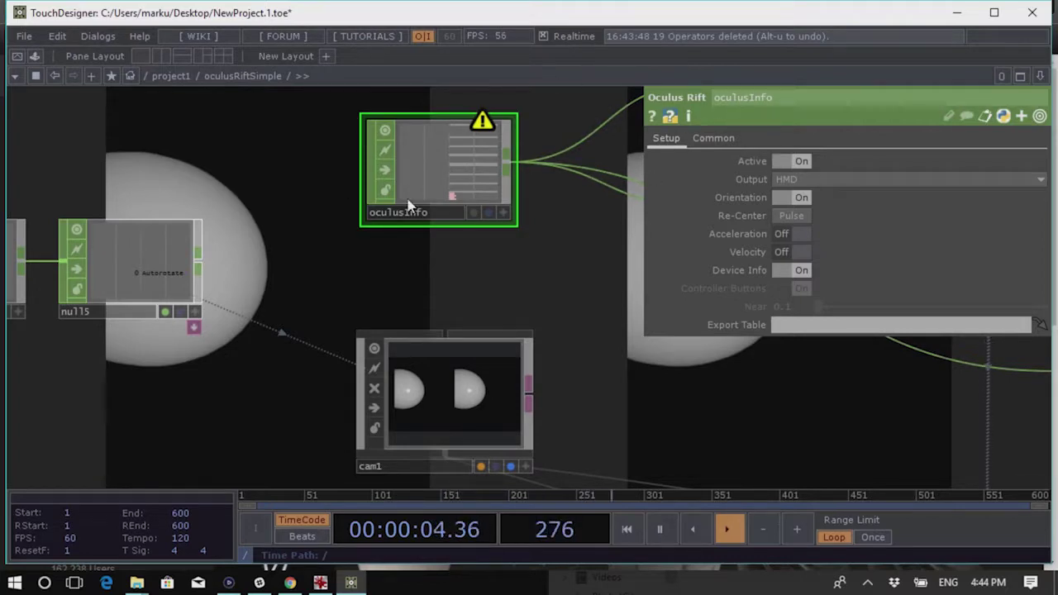
{"action": "scroll", "coordinate": [363, 248], "scroll_direction": "down", "scroll_amount": 5}
{"action": "scroll", "coordinate": [313, 291], "scroll_direction": "up", "scroll_amount": 2}
{"action": "scroll", "coordinate": [312, 291], "scroll_direction": "up", "scroll_amount": 2}
{"action": "left_click_drag", "start_coordinate": [293, 262], "coordinate": [509, 279]}
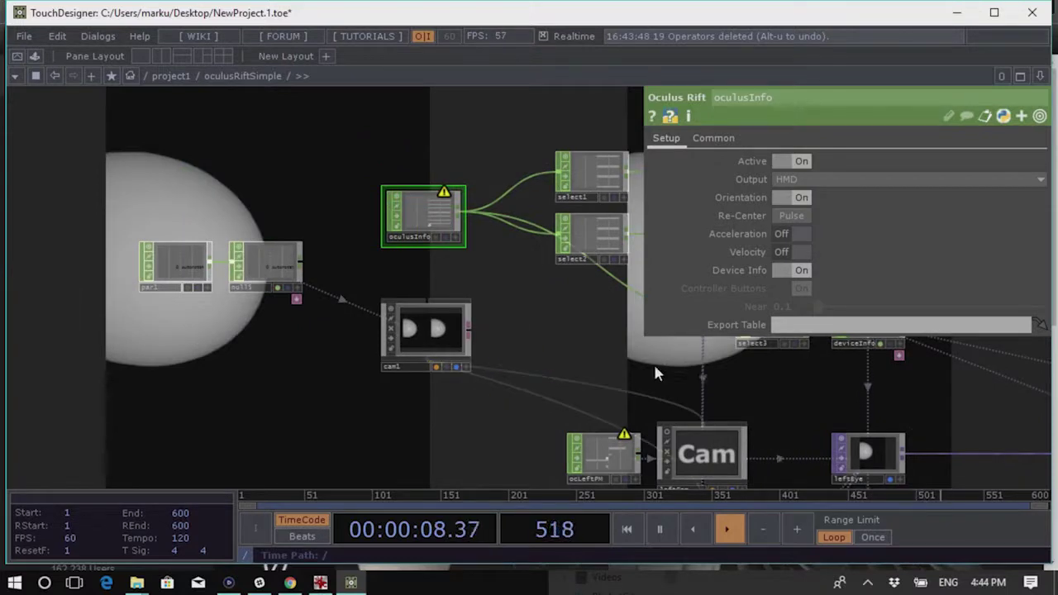
Check leftCam's pre-transform settings and the render resolution channels in select3 and deviceInfo
{"action": "left_click_drag", "start_coordinate": [680, 377], "coordinate": [492, 311]}
{"action": "left_click", "coordinate": [519, 394]}
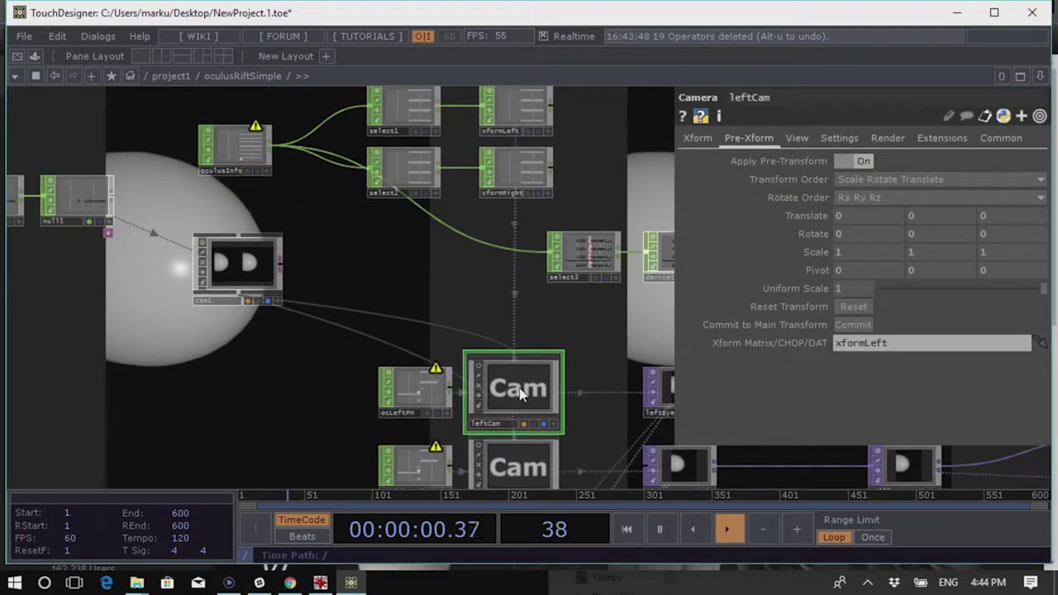
{"action": "left_click_drag", "start_coordinate": [542, 313], "coordinate": [358, 308]}
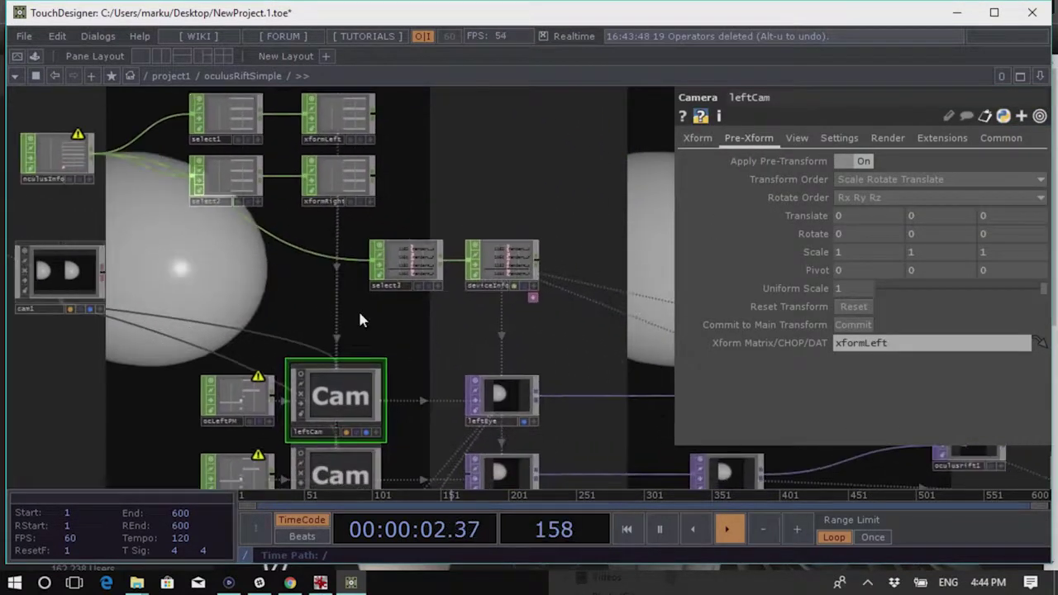
{"action": "scroll", "coordinate": [530, 305], "scroll_direction": "up", "scroll_amount": 4}
{"action": "scroll", "coordinate": [585, 307], "scroll_direction": "up", "scroll_amount": 2}
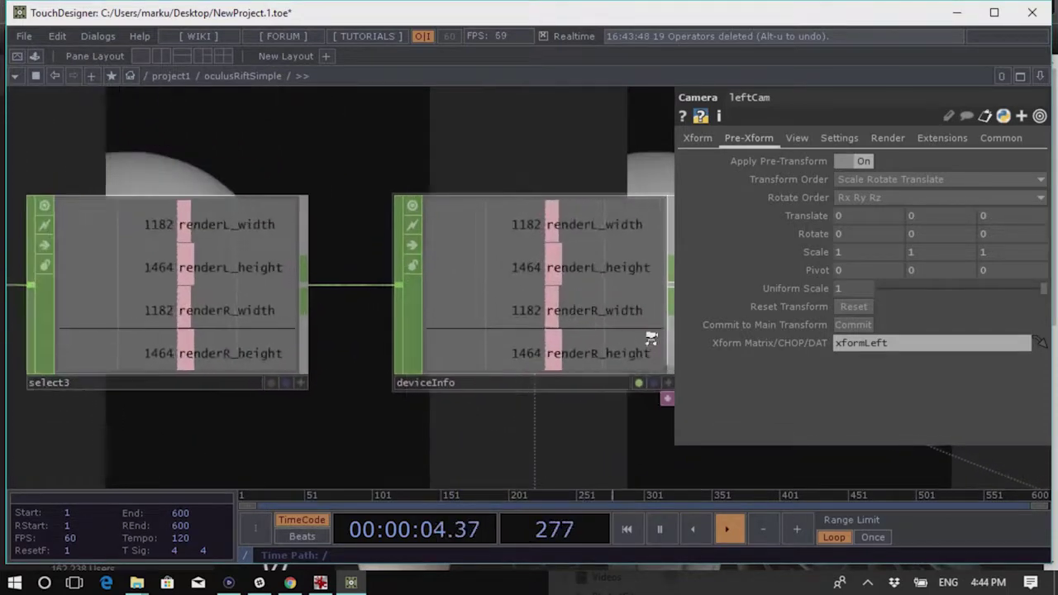
Inspect the Autorotate channel in par1 and null5, plus the Arcball, transform and pre-transform settings of the cam1 camera
{"action": "scroll", "coordinate": [620, 331], "scroll_direction": "down", "scroll_amount": 8}
{"action": "scroll", "coordinate": [312, 360], "scroll_direction": "up", "scroll_amount": 6}
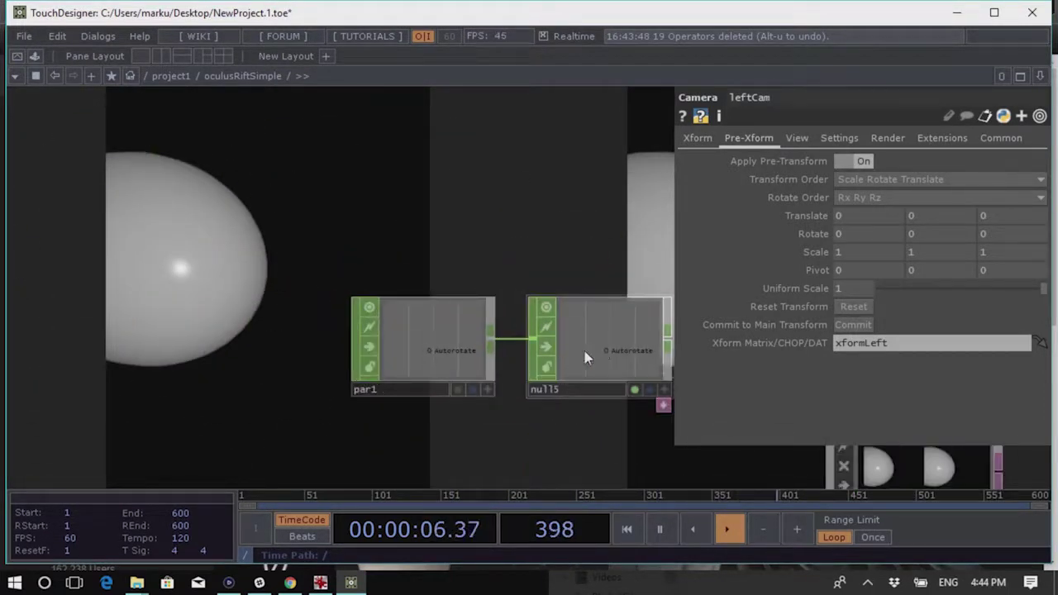
{"action": "scroll", "coordinate": [380, 339], "scroll_direction": "down", "scroll_amount": 2}
{"action": "left_click", "coordinate": [355, 327]}
{"action": "scroll", "coordinate": [463, 347], "scroll_direction": "down", "scroll_amount": 5}
{"action": "left_click", "coordinate": [483, 320]}
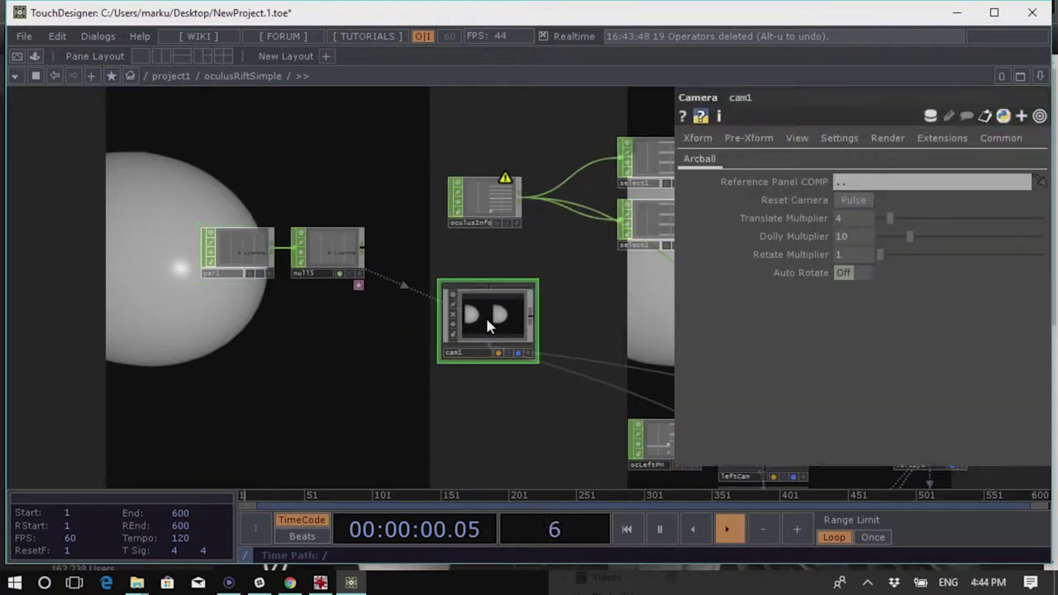
{"action": "left_click", "coordinate": [696, 137]}
{"action": "left_click", "coordinate": [758, 139]}
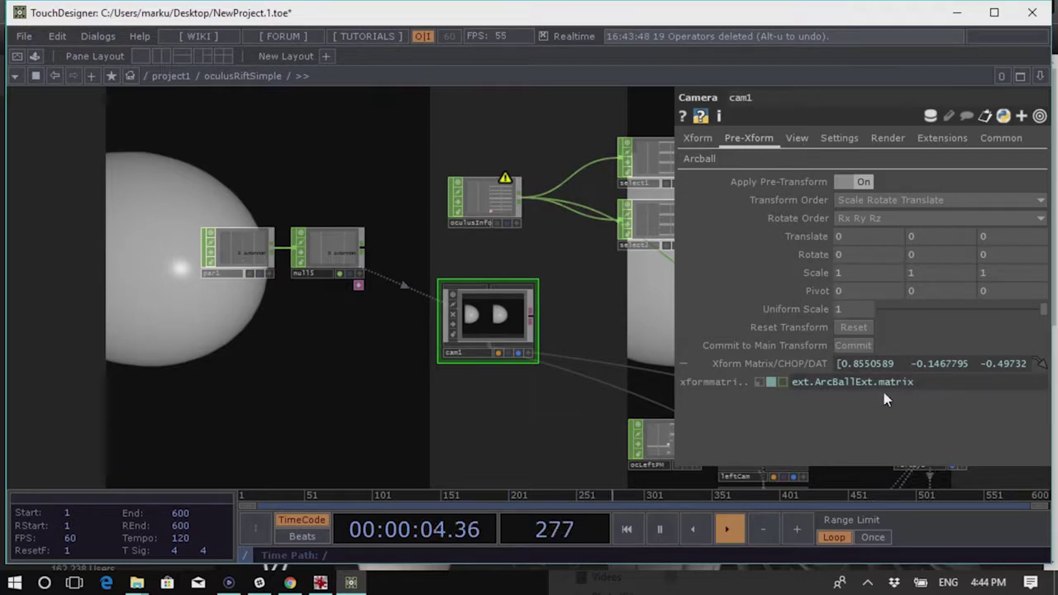
Examine the projection matrix channels of the ocLeftPM CHOP feeding the left camera
{"action": "left_click_drag", "start_coordinate": [501, 456], "coordinate": [359, 347]}
{"action": "scroll", "coordinate": [450, 370], "scroll_direction": "down", "scroll_amount": 2}
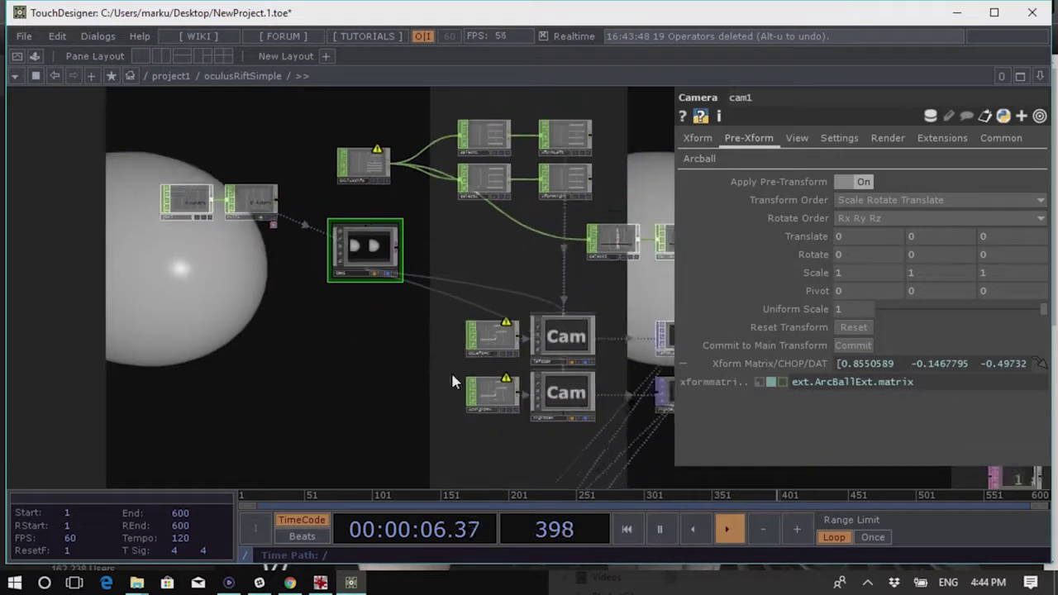
{"action": "scroll", "coordinate": [502, 339], "scroll_direction": "up", "scroll_amount": 4}
{"action": "scroll", "coordinate": [502, 339], "scroll_direction": "up", "scroll_amount": 5}
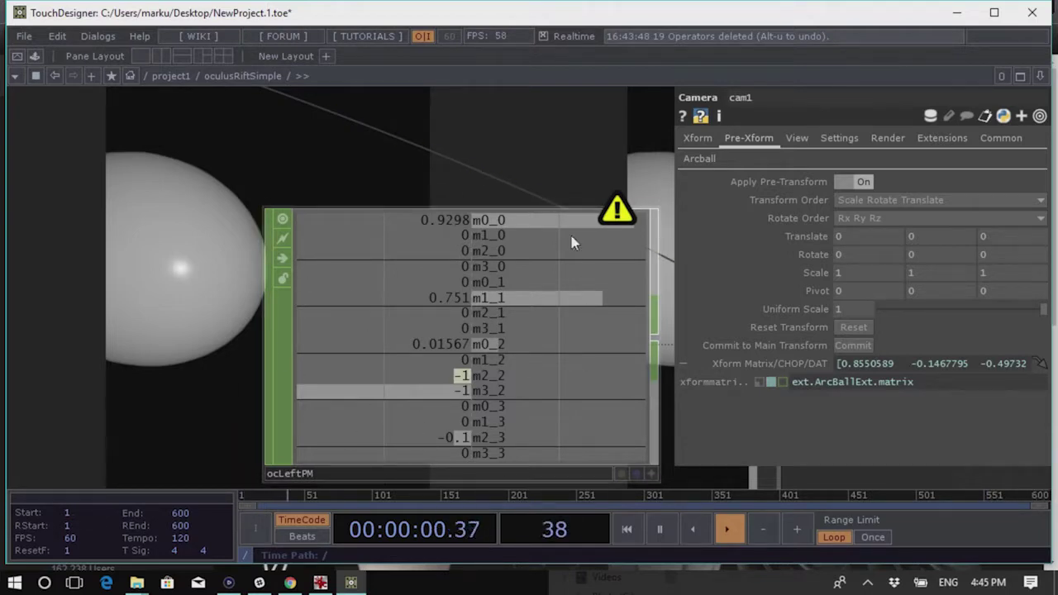
Examine the right projection matrix settings and channels of the ocRightPM CHOP and the surrounding camera network
{"action": "scroll", "coordinate": [480, 329], "scroll_direction": "down", "scroll_amount": 5}
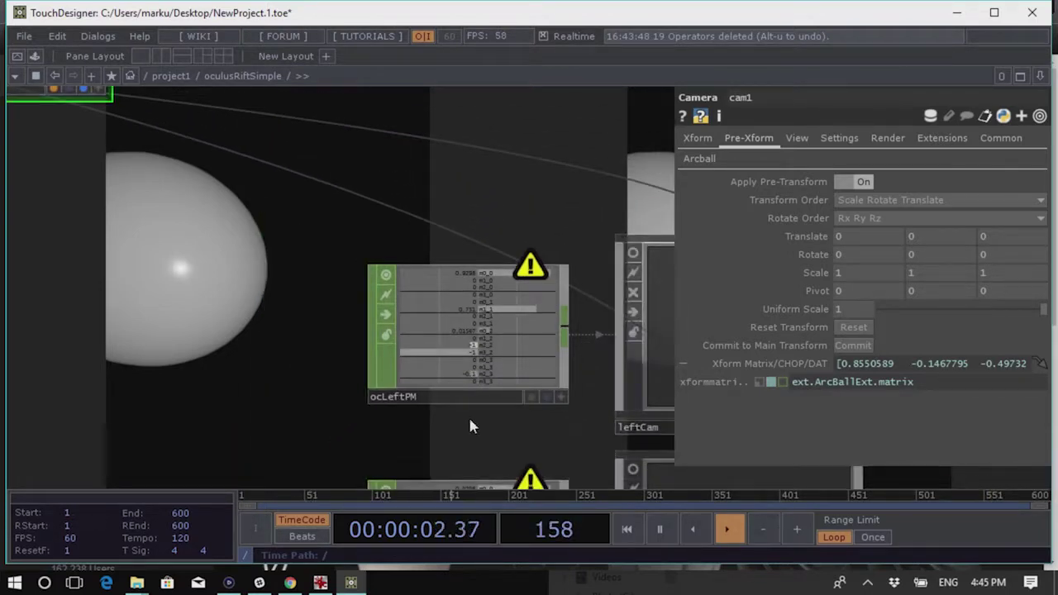
{"action": "scroll", "coordinate": [468, 414], "scroll_direction": "down", "scroll_amount": 2}
{"action": "scroll", "coordinate": [446, 364], "scroll_direction": "up", "scroll_amount": 1}
{"action": "left_click", "coordinate": [452, 437]}
{"action": "scroll", "coordinate": [463, 423], "scroll_direction": "up", "scroll_amount": 4}
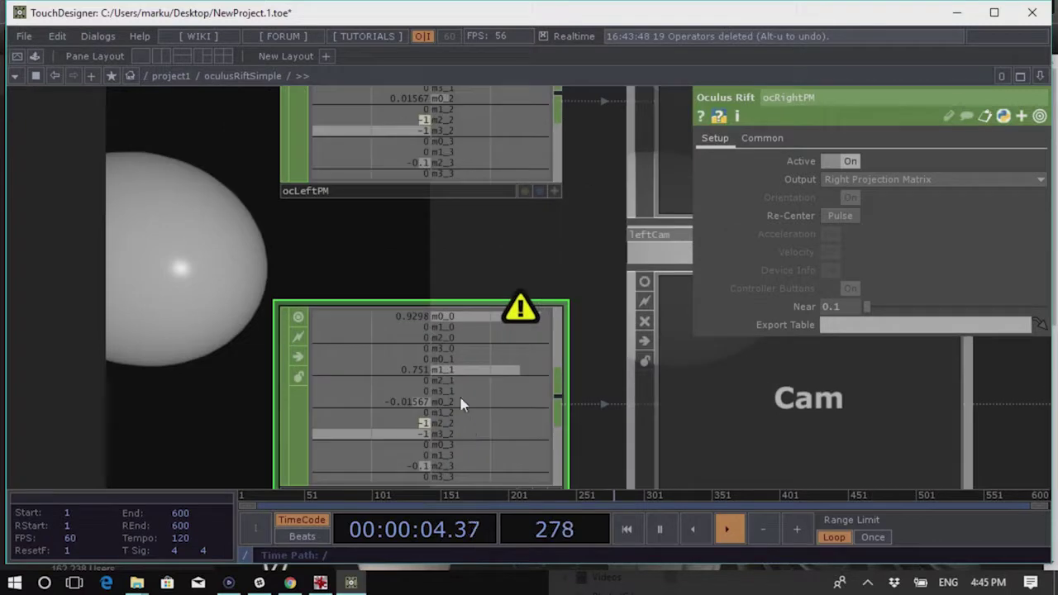
{"action": "scroll", "coordinate": [495, 405], "scroll_direction": "down", "scroll_amount": 4}
{"action": "scroll", "coordinate": [501, 403], "scroll_direction": "down", "scroll_amount": 5}
{"action": "left_click_drag", "start_coordinate": [609, 427], "coordinate": [632, 436]}
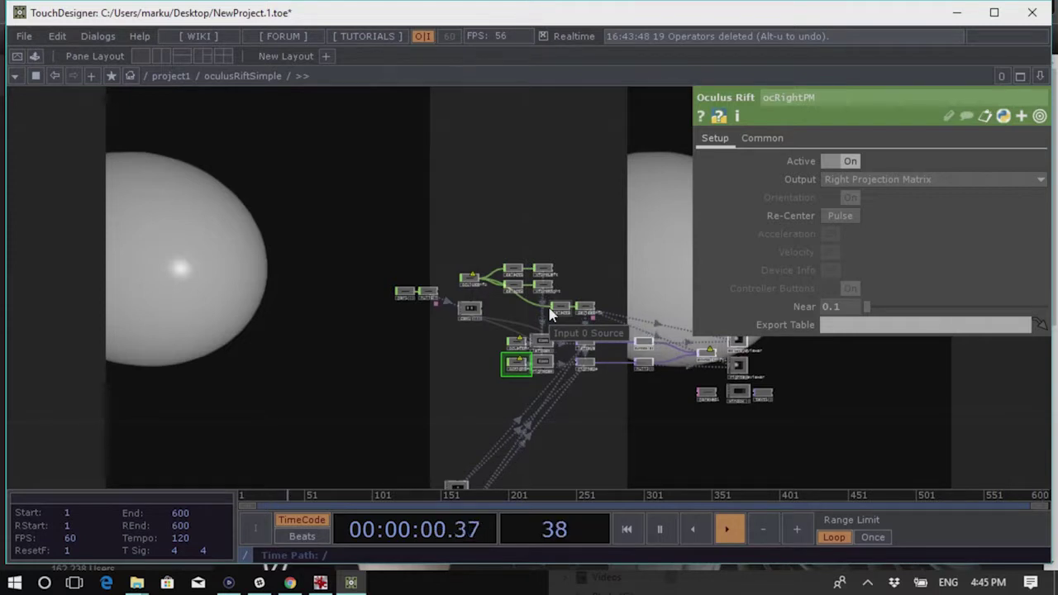
{"action": "scroll", "coordinate": [454, 376], "scroll_direction": "down", "scroll_amount": 2}
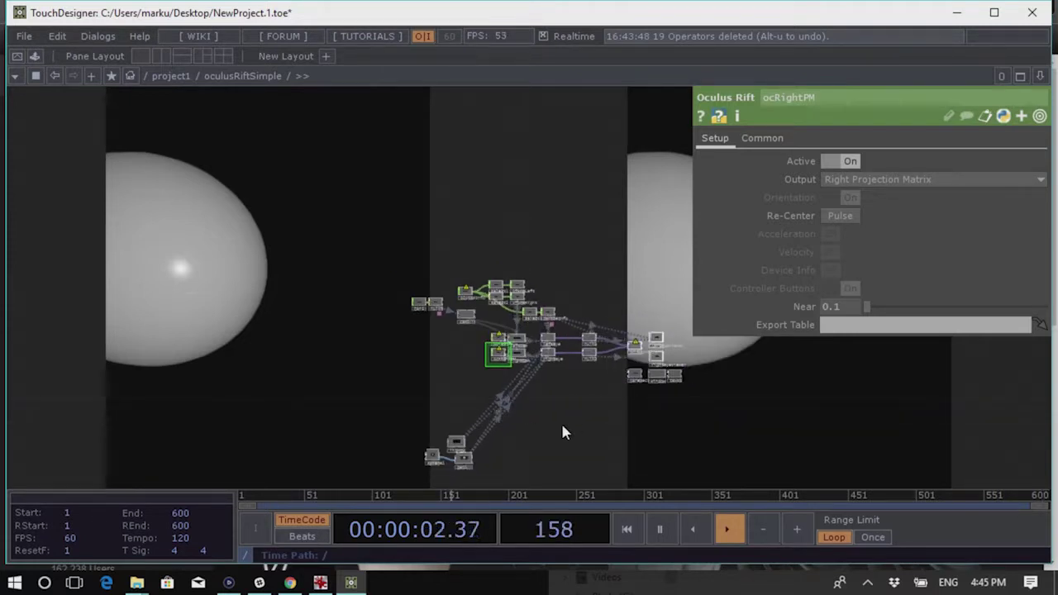
Return to the project1 network and move the oculusRiftSimple container down beside pbr1, clear of render1
{"action": "scroll", "coordinate": [514, 388], "scroll_direction": "down", "scroll_amount": 5}
{"action": "scroll", "coordinate": [419, 401], "scroll_direction": "down", "scroll_amount": 3}
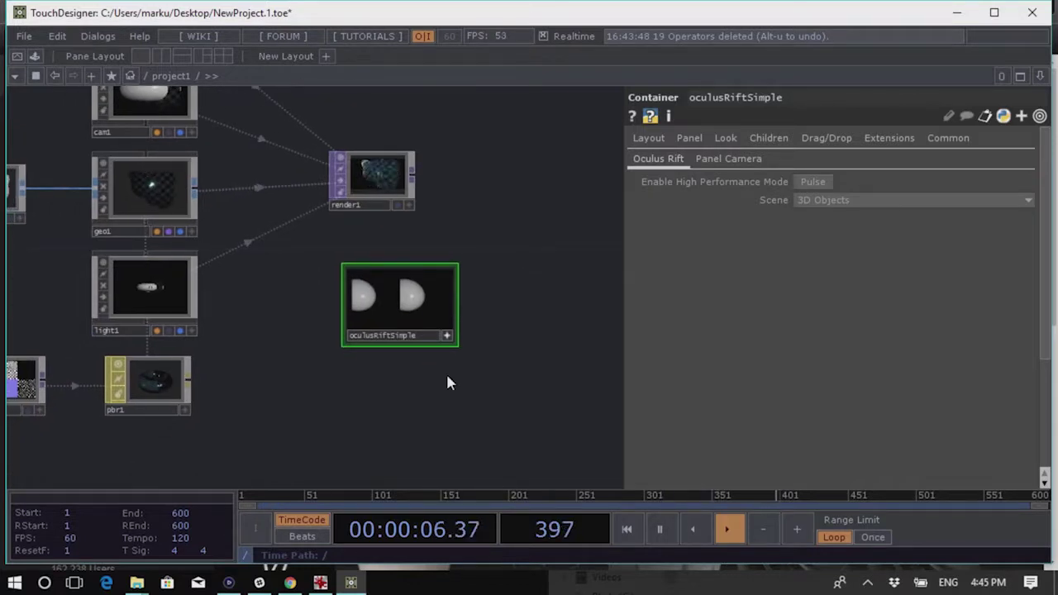
{"action": "scroll", "coordinate": [446, 376], "scroll_direction": "down", "scroll_amount": 4}
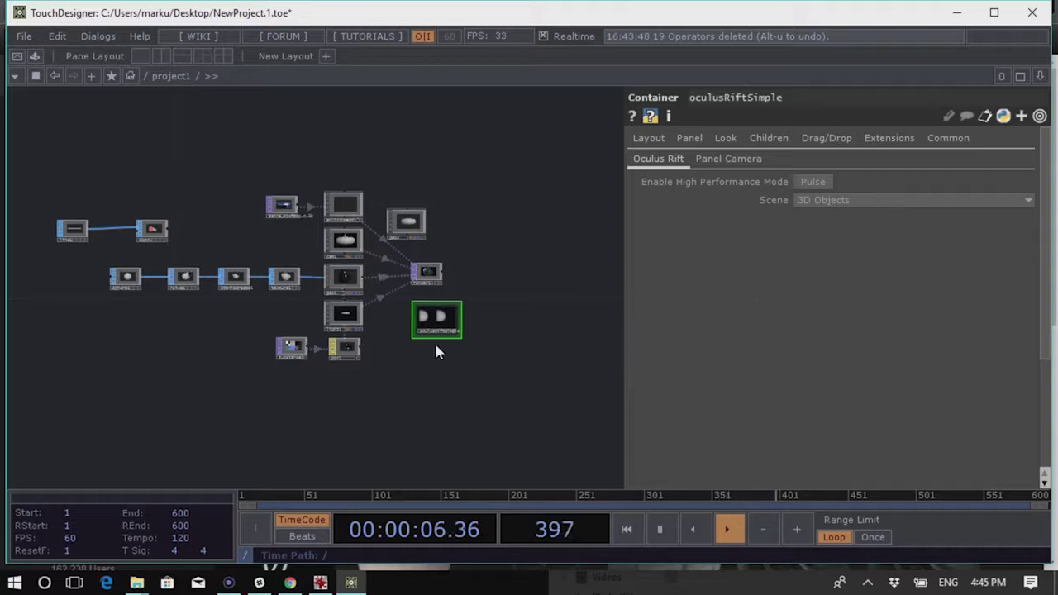
{"action": "scroll", "coordinate": [437, 332], "scroll_direction": "up", "scroll_amount": 4}
{"action": "left_click_drag", "start_coordinate": [440, 330], "coordinate": [357, 442]}
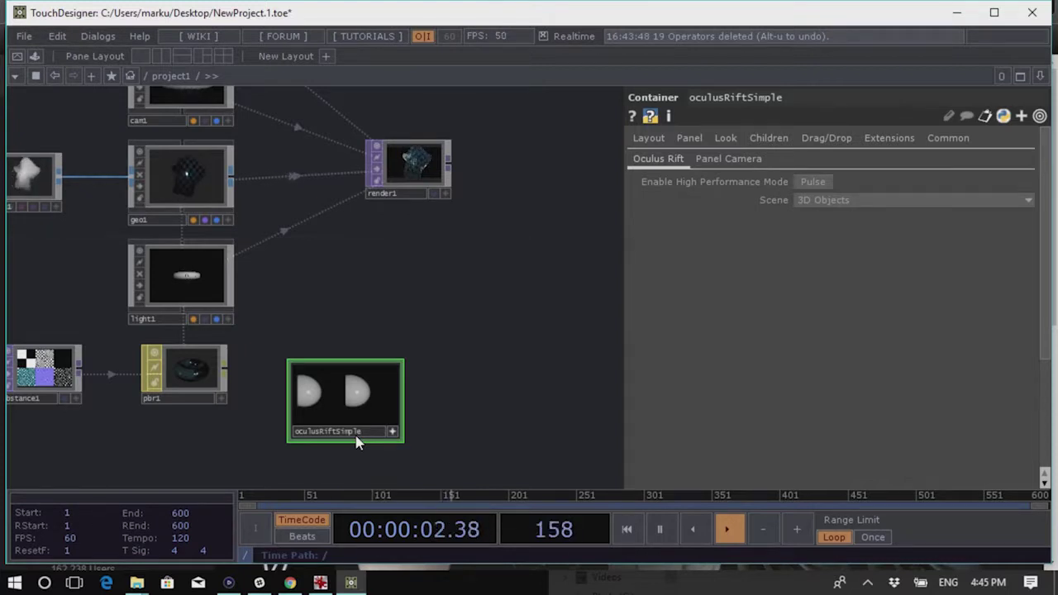
{"action": "left_click_drag", "start_coordinate": [427, 328], "coordinate": [396, 354]}
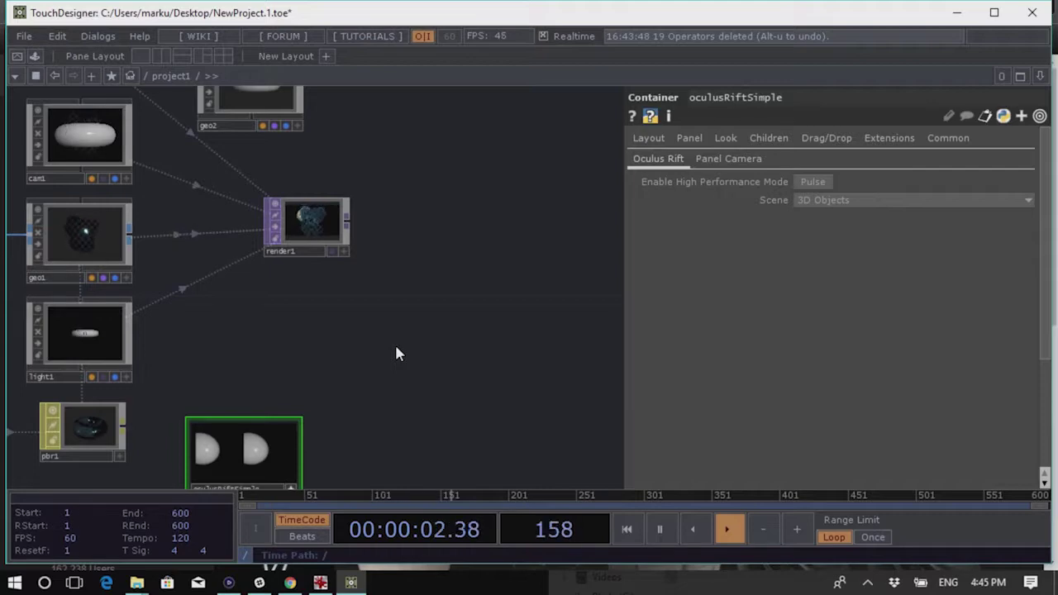
Append a Null TOP to the output of render1
{"action": "scroll", "coordinate": [371, 243], "scroll_direction": "down", "scroll_amount": 2}
{"action": "scroll", "coordinate": [380, 273], "scroll_direction": "down", "scroll_amount": 1}
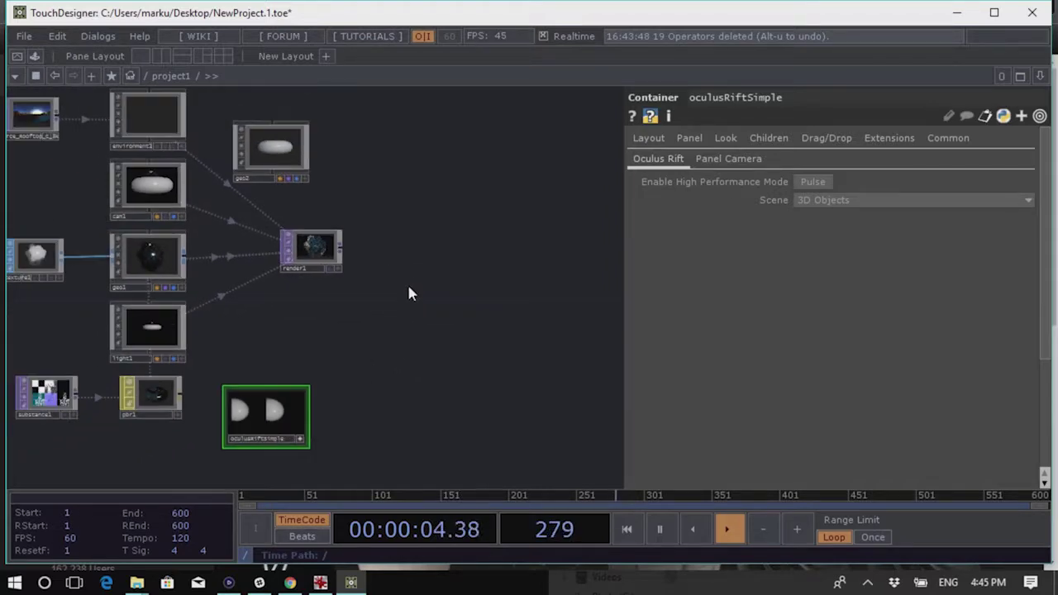
{"action": "right_click", "coordinate": [338, 247]}
{"action": "type", "text": "n"}
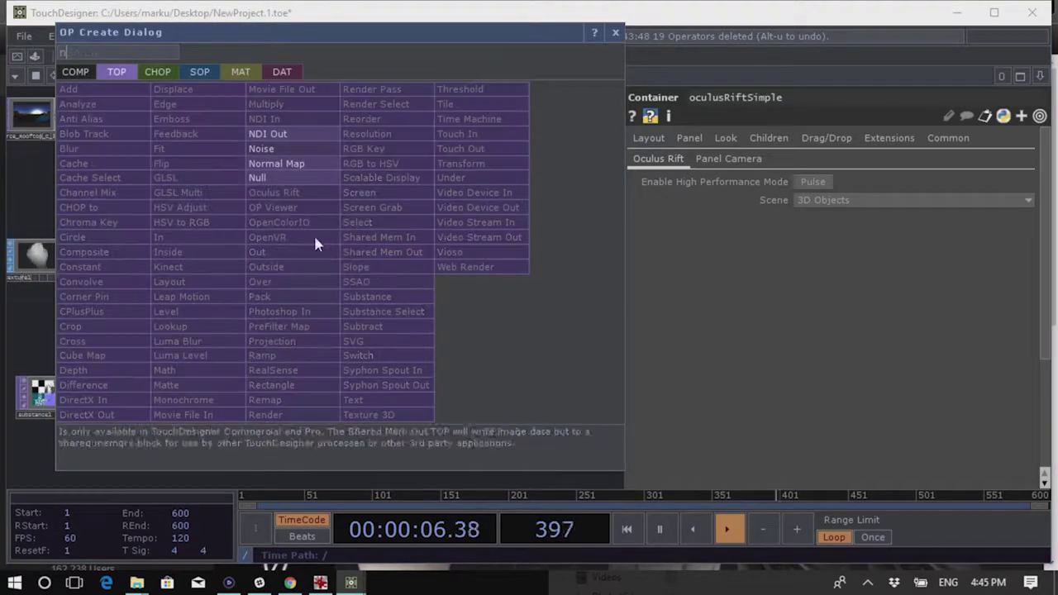
{"action": "type", "text": "u"}
{"action": "key", "text": "Return"}
{"action": "left_click", "coordinate": [398, 246]}
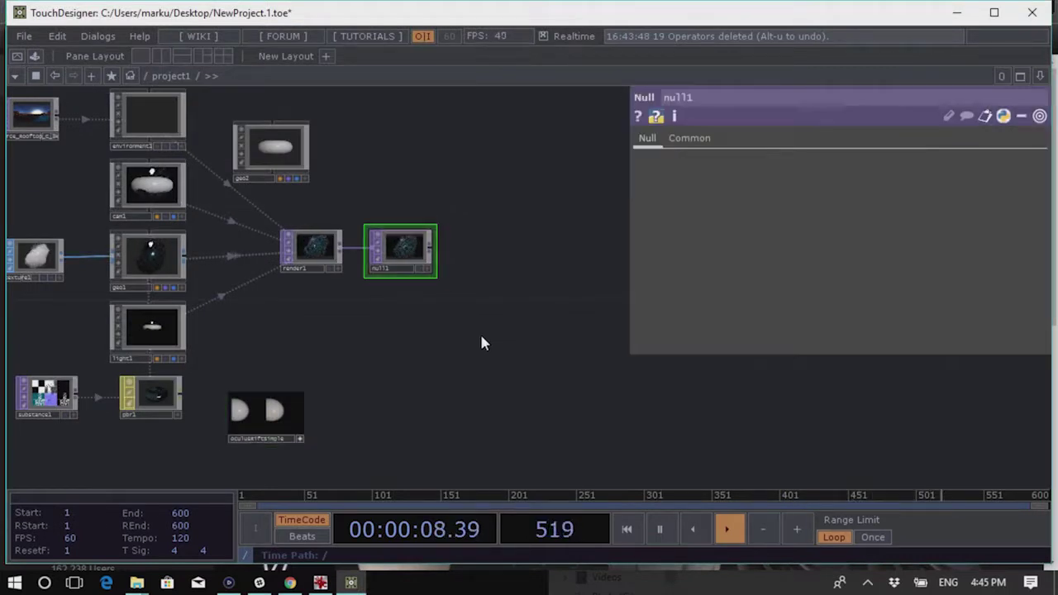
Add a Window COMP to the network in the empty space beside null1
{"action": "left_click_drag", "start_coordinate": [477, 334], "coordinate": [406, 353]}
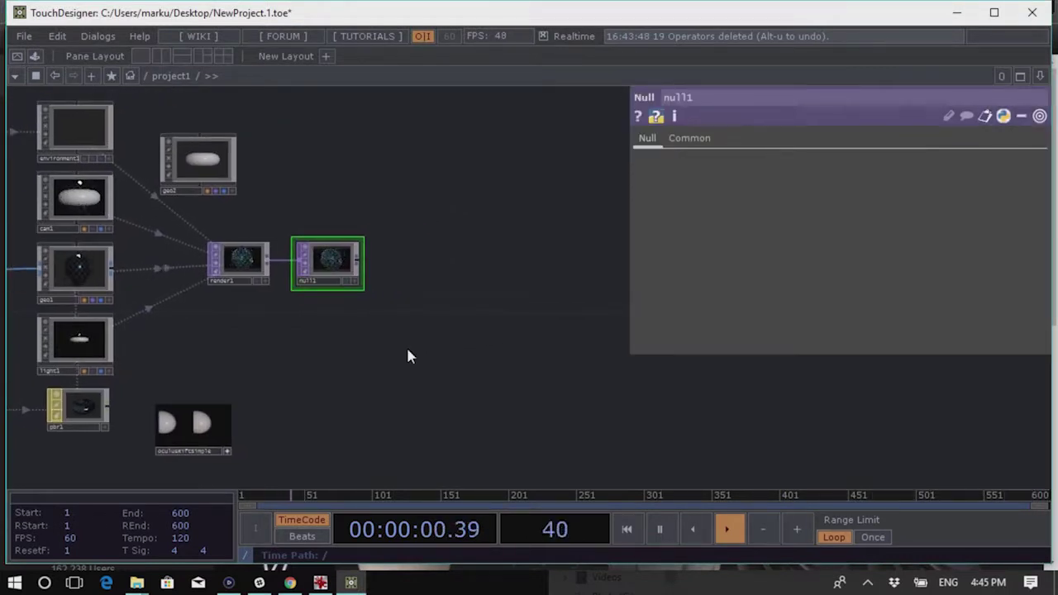
{"action": "mouse_move", "coordinate": [339, 333]}
{"action": "left_mouse_down"}
{"action": "mouse_move", "coordinate": [435, 344]}
{"action": "mouse_move", "coordinate": [410, 378]}
{"action": "mouse_move", "coordinate": [356, 345]}
{"action": "left_mouse_up"}
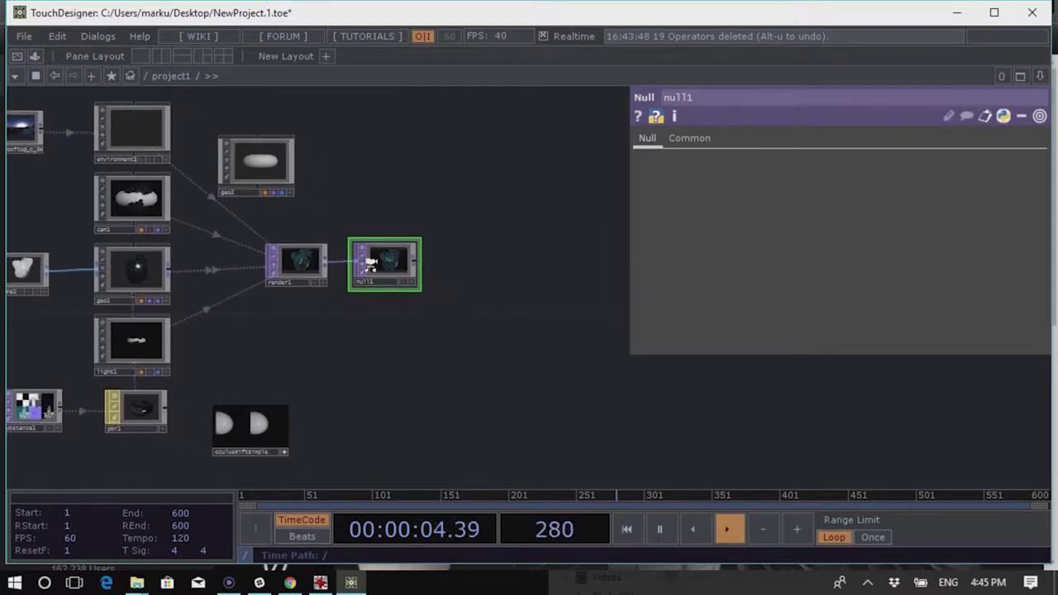
{"action": "scroll", "coordinate": [400, 264], "scroll_direction": "up", "scroll_amount": 5}
{"action": "scroll", "coordinate": [446, 299], "scroll_direction": "down", "scroll_amount": 1}
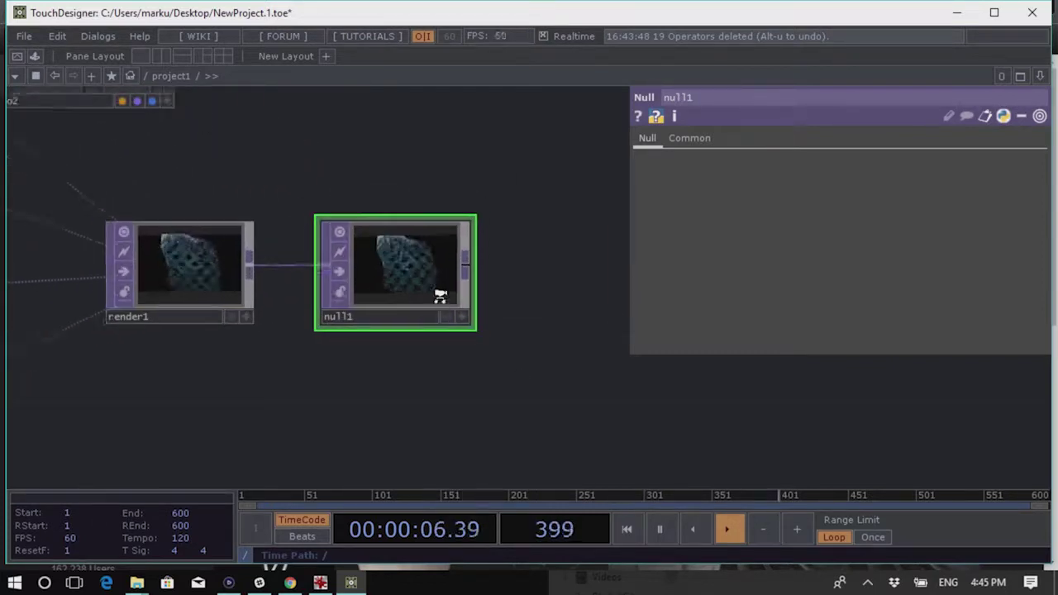
{"action": "scroll", "coordinate": [447, 299], "scroll_direction": "down", "scroll_amount": 3}
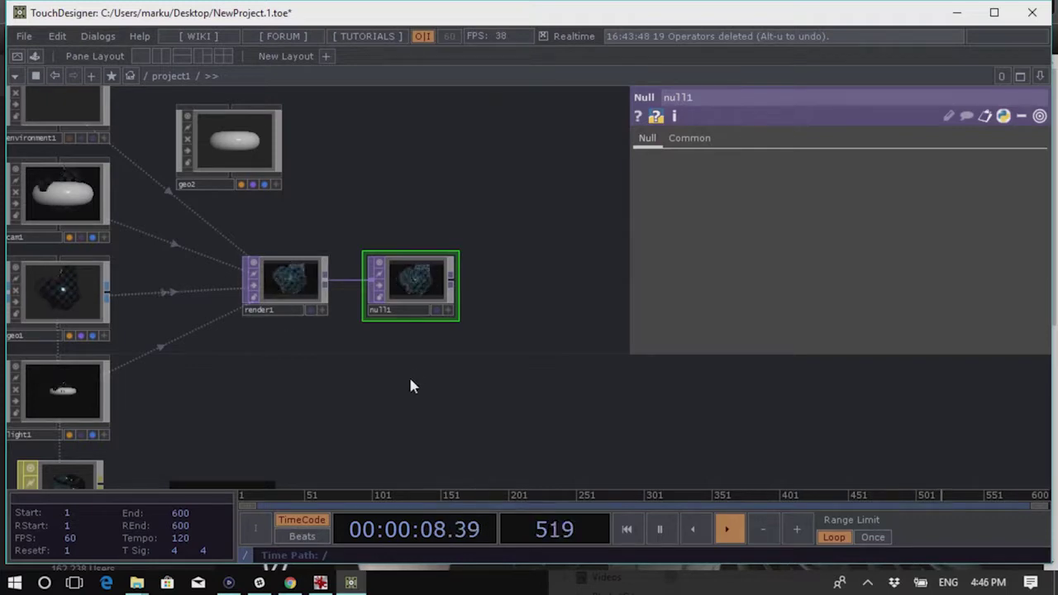
{"action": "left_click_drag", "start_coordinate": [413, 378], "coordinate": [295, 383]}
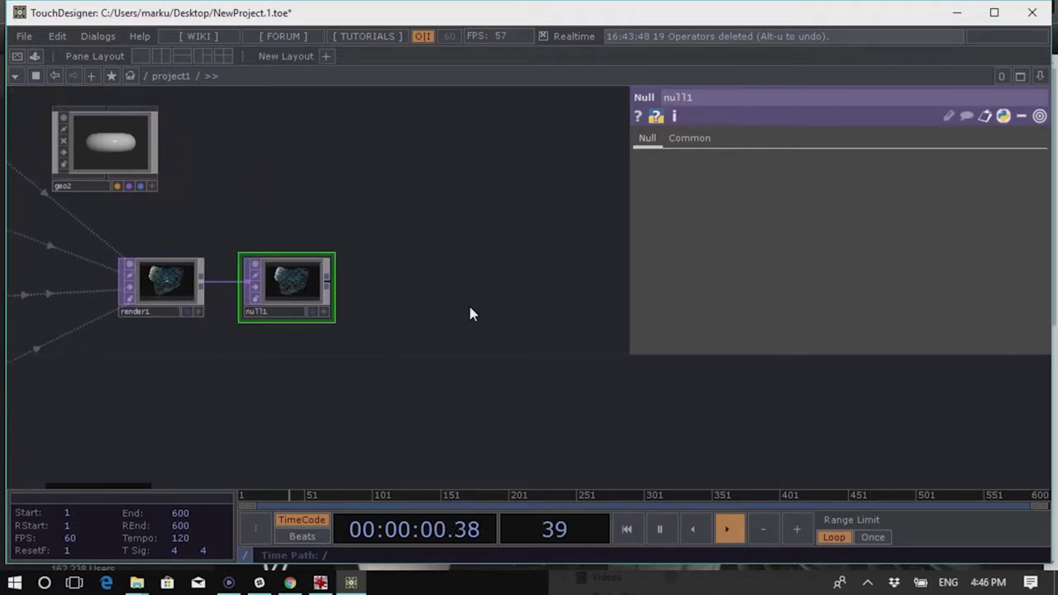
{"action": "key", "text": "Tab"}
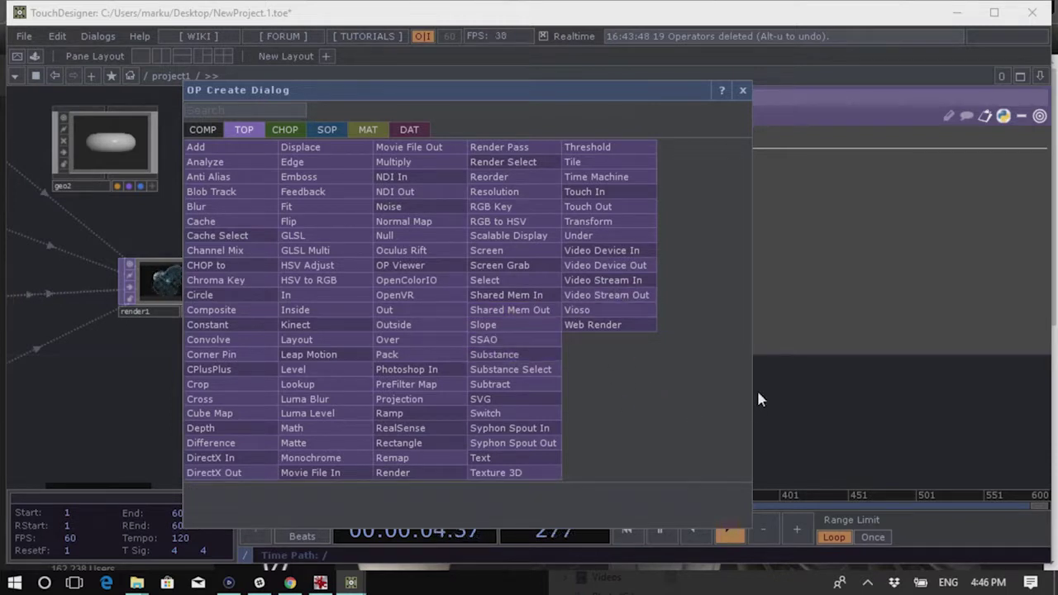
{"action": "key", "text": "Escape"}
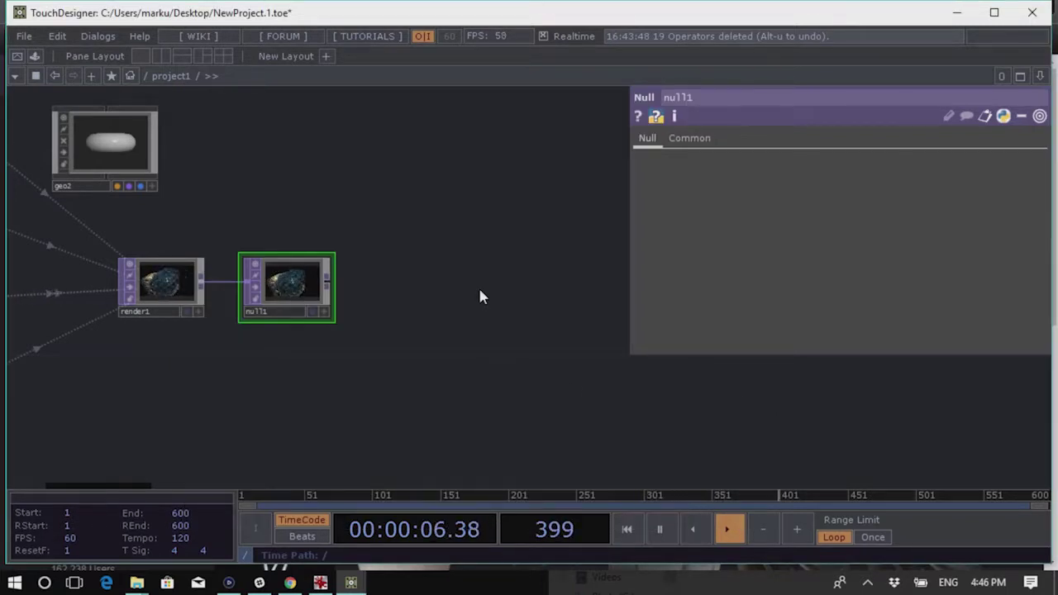
{"action": "key", "text": "Tab"}
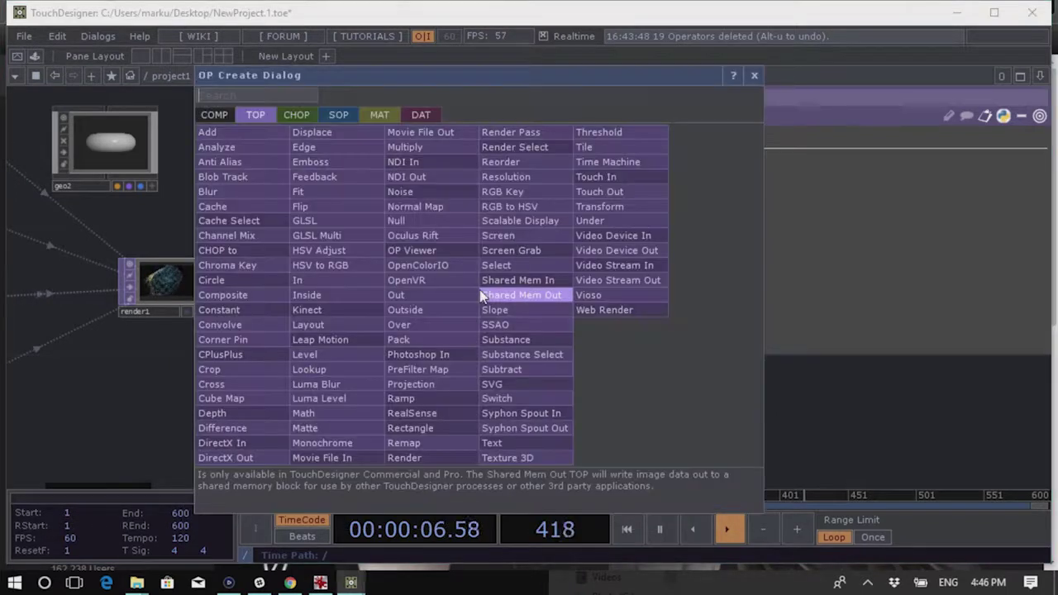
{"action": "left_click", "coordinate": [223, 116]}
{"action": "left_click", "coordinate": [431, 202]}
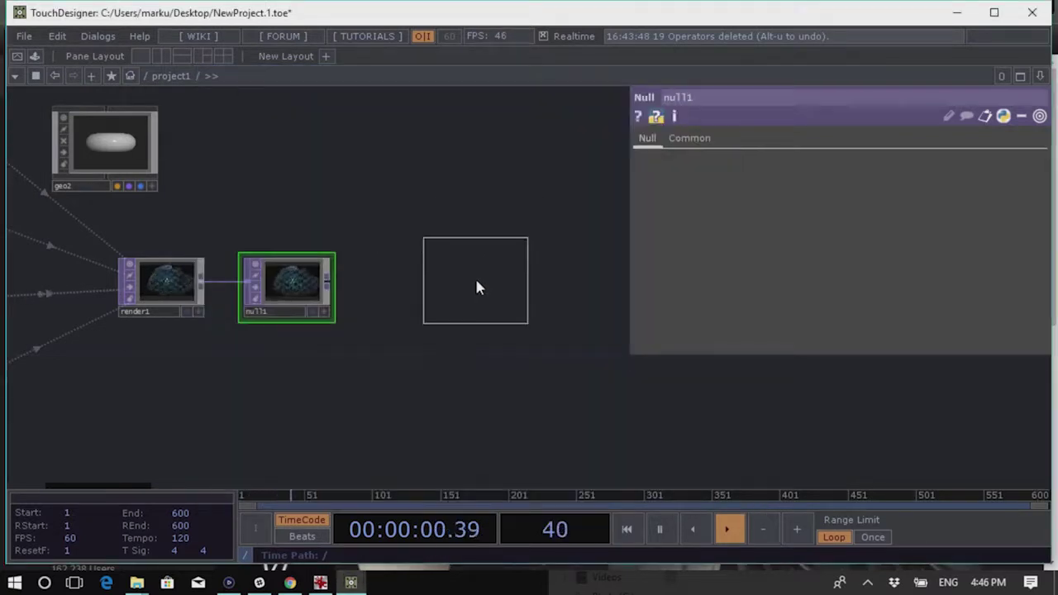
{"action": "left_click", "coordinate": [475, 286]}
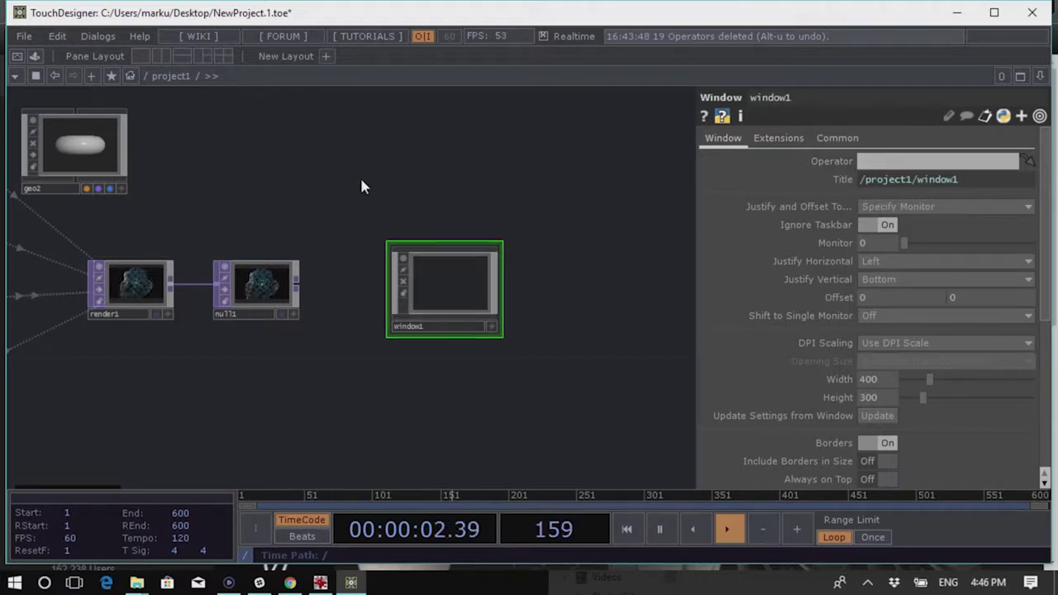
Assign null1 as the Operator of window1 and nudge null1 slightly upward
{"action": "scroll", "coordinate": [273, 299], "scroll_direction": "up", "scroll_amount": 2}
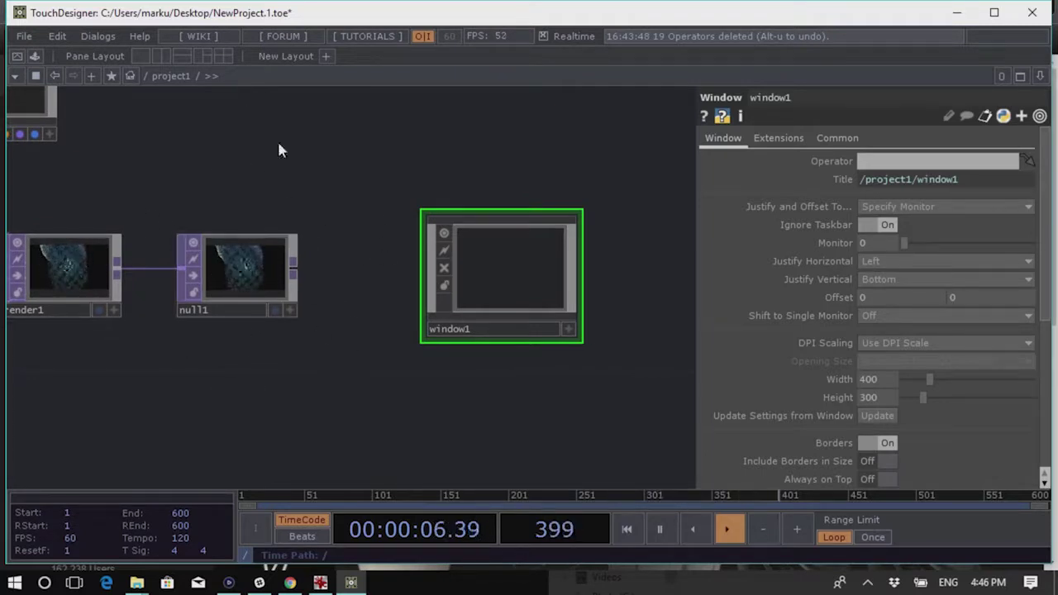
{"action": "left_click_drag", "start_coordinate": [254, 269], "coordinate": [893, 160]}
{"action": "left_click_drag", "start_coordinate": [556, 368], "coordinate": [447, 332]}
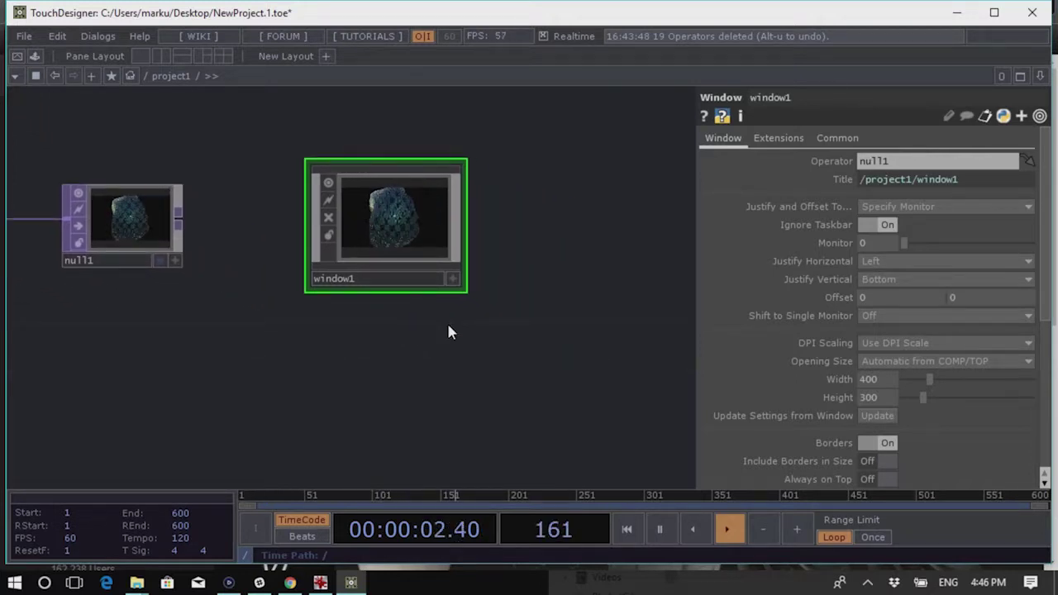
{"action": "left_click_drag", "start_coordinate": [134, 231], "coordinate": [134, 223]}
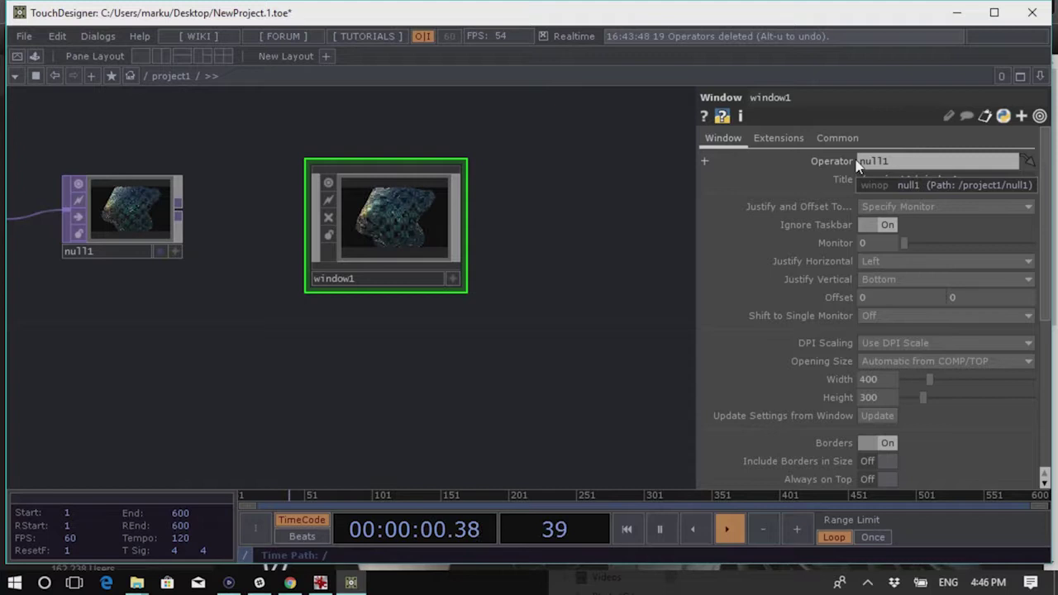
Set window1's Opening Size to Fill and turn its Borders off
{"action": "left_click", "coordinate": [878, 363]}
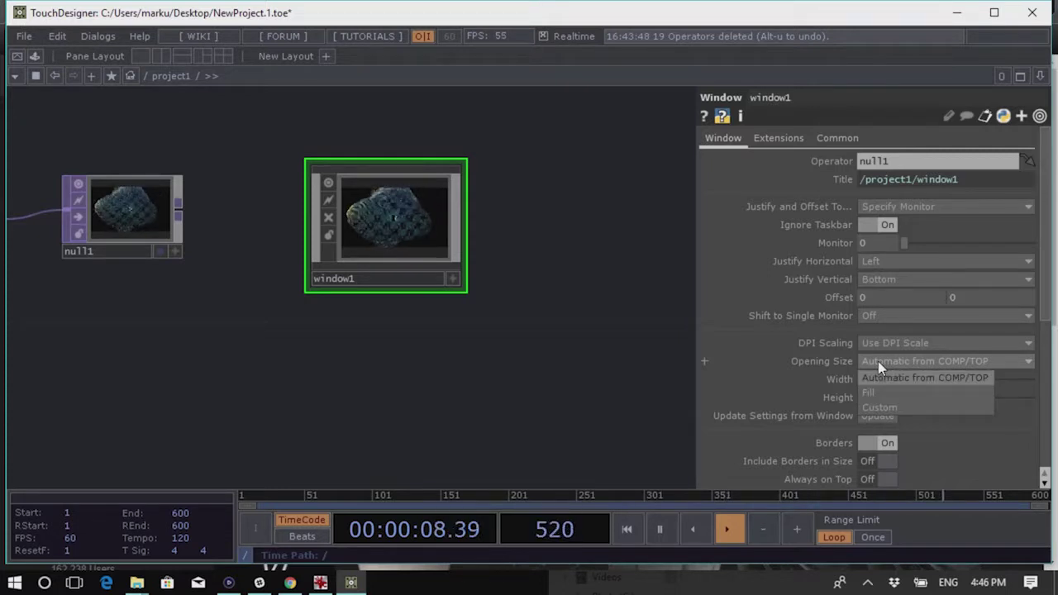
{"action": "left_click", "coordinate": [877, 392]}
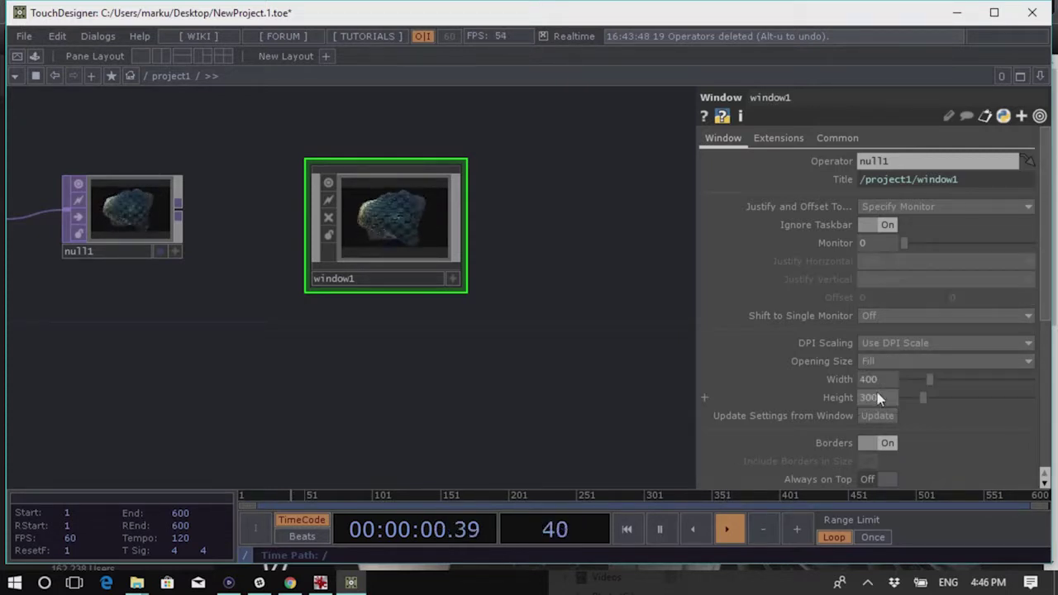
{"action": "scroll", "coordinate": [767, 381], "scroll_direction": "down", "scroll_amount": 5}
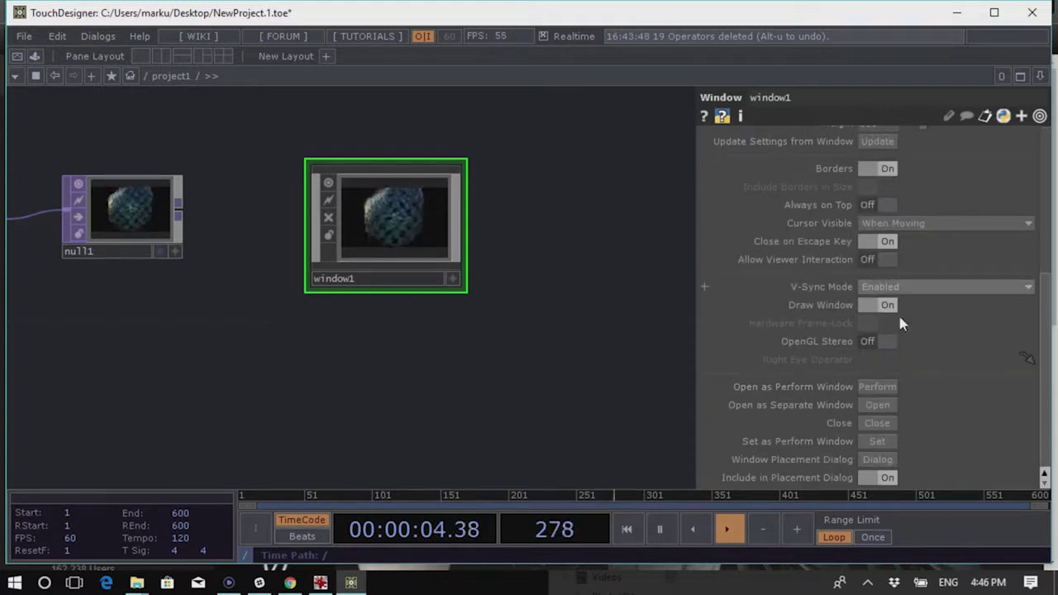
{"action": "scroll", "coordinate": [907, 299], "scroll_direction": "up", "scroll_amount": 5}
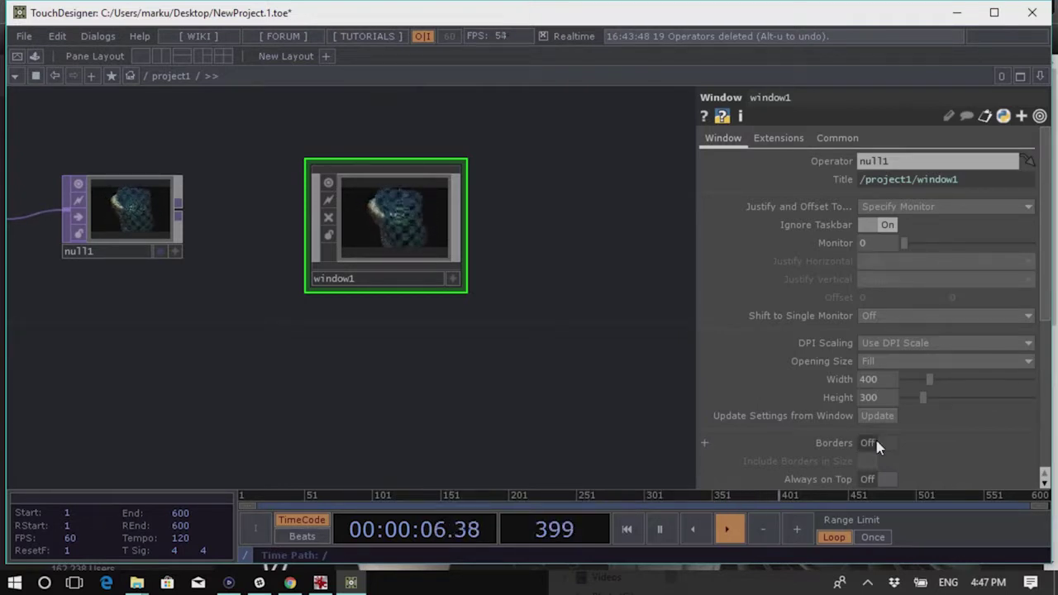
{"action": "scroll", "coordinate": [769, 287], "scroll_direction": "down", "scroll_amount": 5}
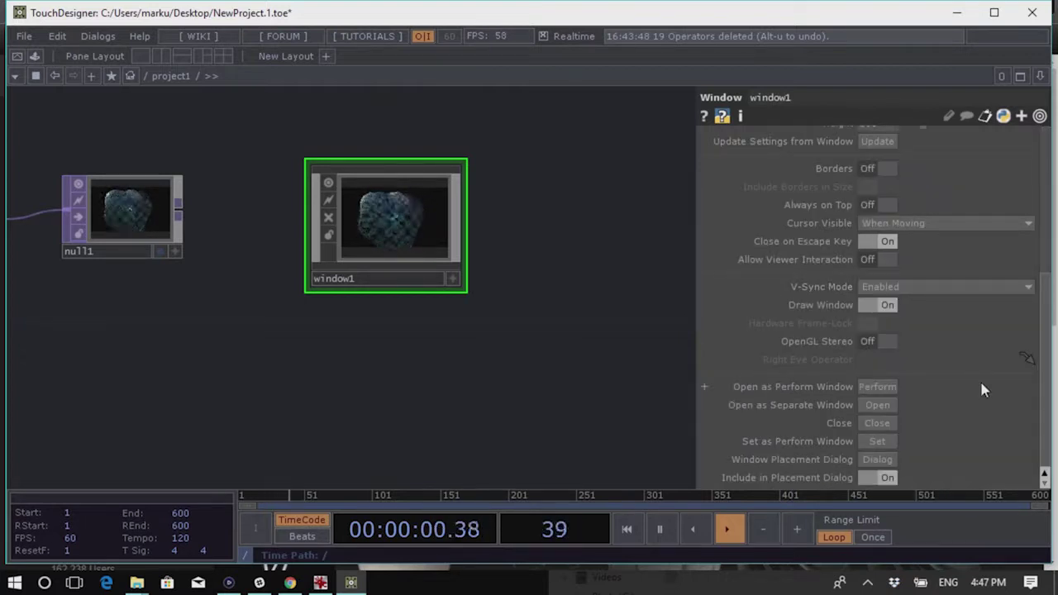
Preview window1's output first as a separate window, then as the perform window, closing each one to return to the network
{"action": "left_click", "coordinate": [878, 406]}
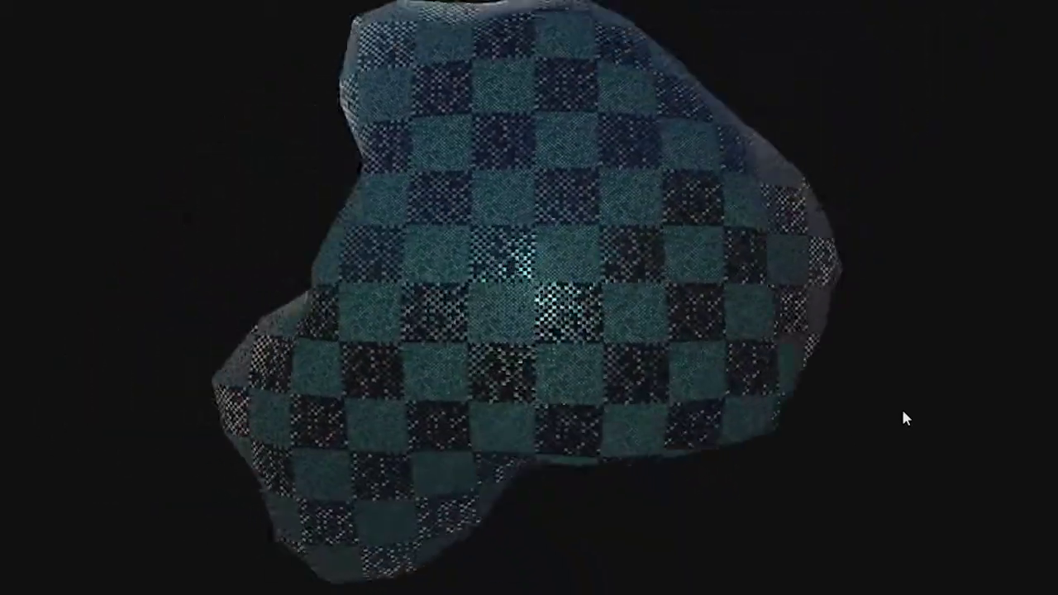
{"action": "key", "text": "Escape"}
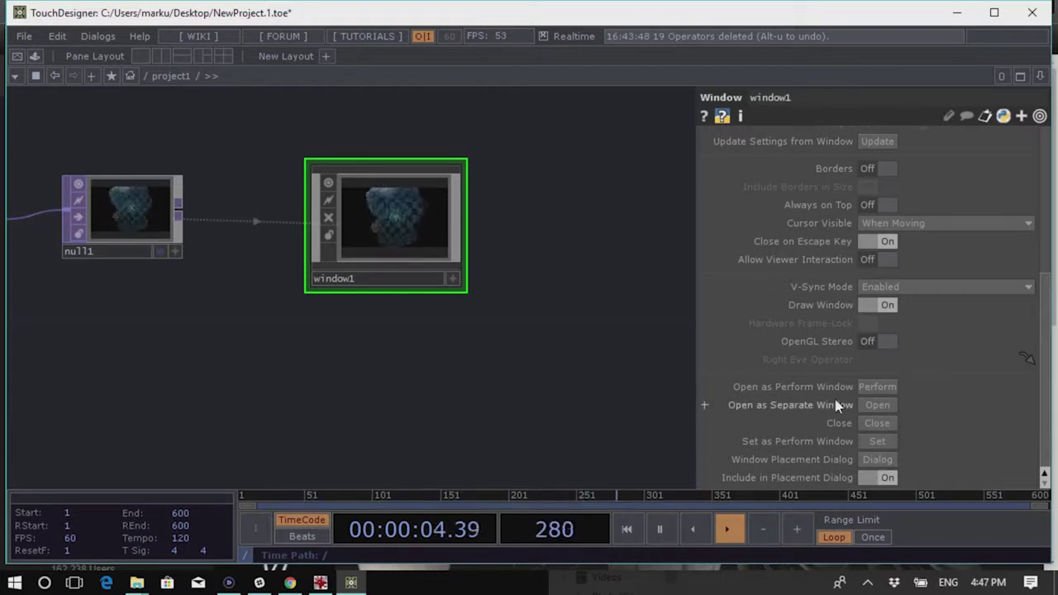
{"action": "left_click", "coordinate": [880, 386]}
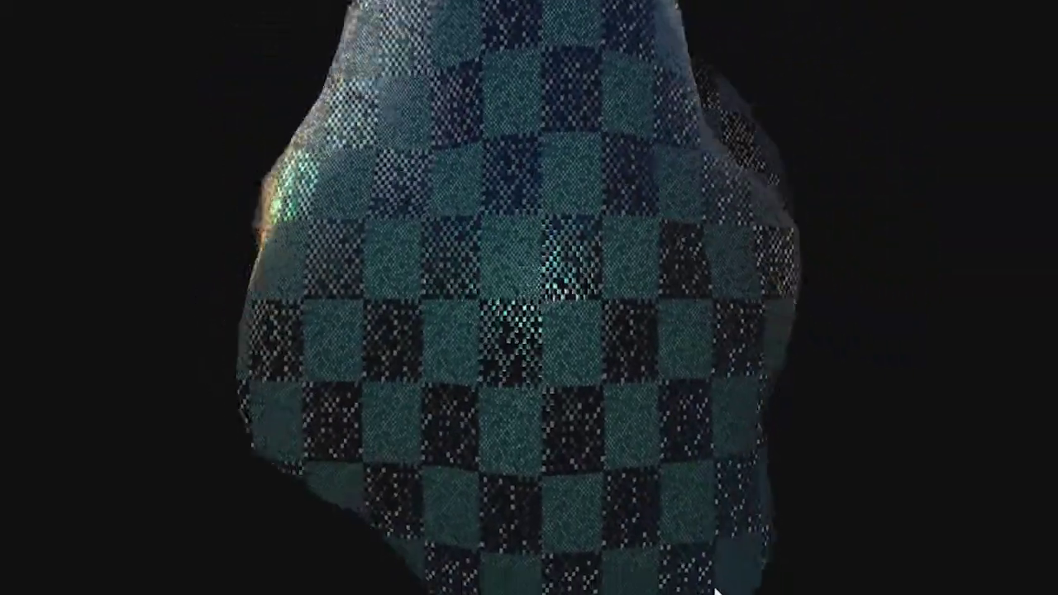
{"action": "key", "text": "alt+Tab"}
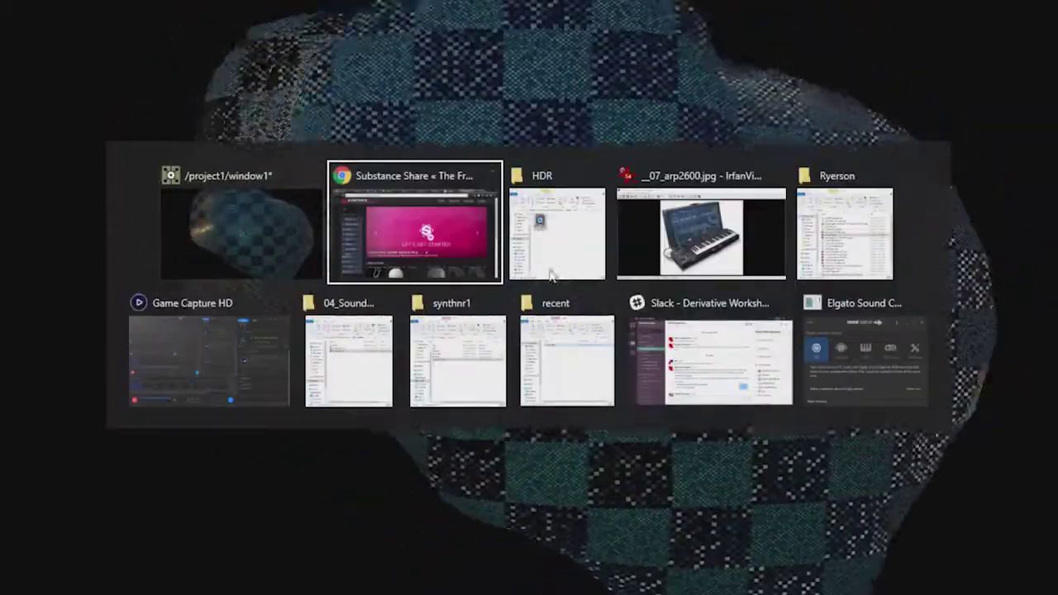
{"action": "left_click", "coordinate": [238, 221]}
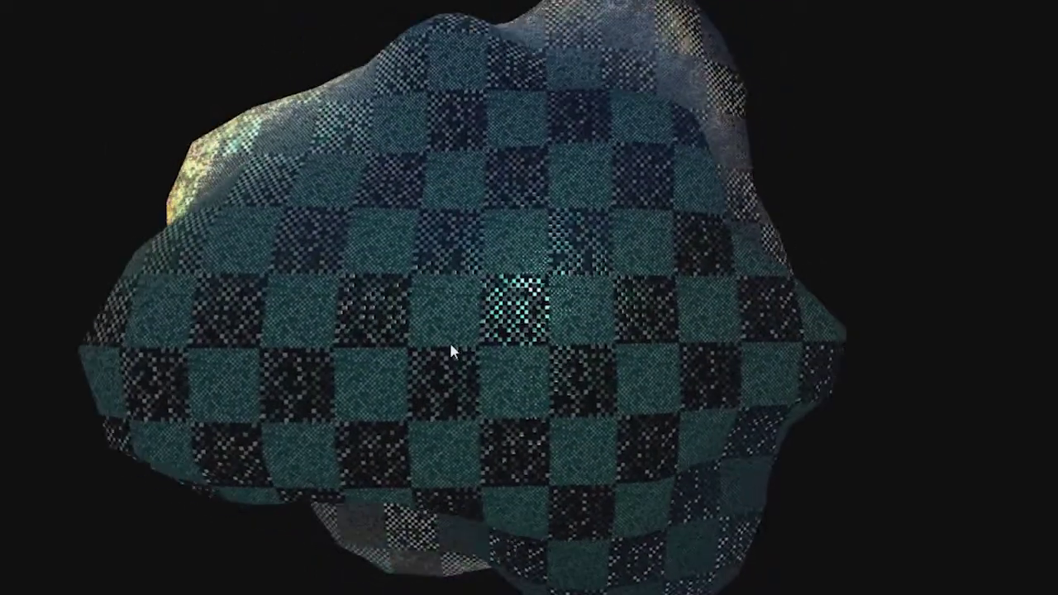
{"action": "key", "text": "Escape"}
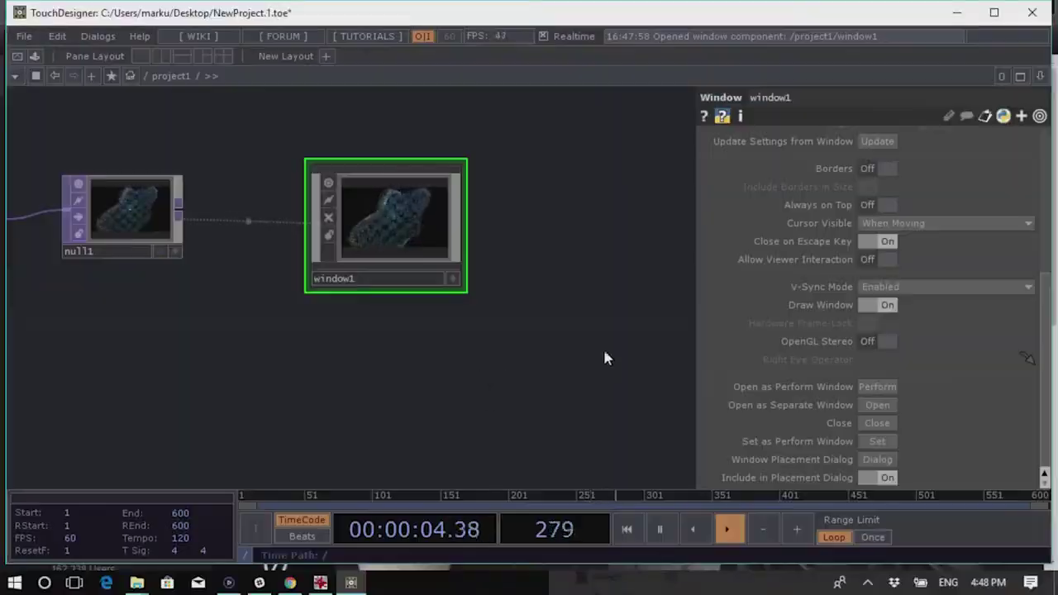
Open window1's output as a separate window, switch back to the TouchDesigner network and close the output
{"action": "left_click", "coordinate": [876, 405]}
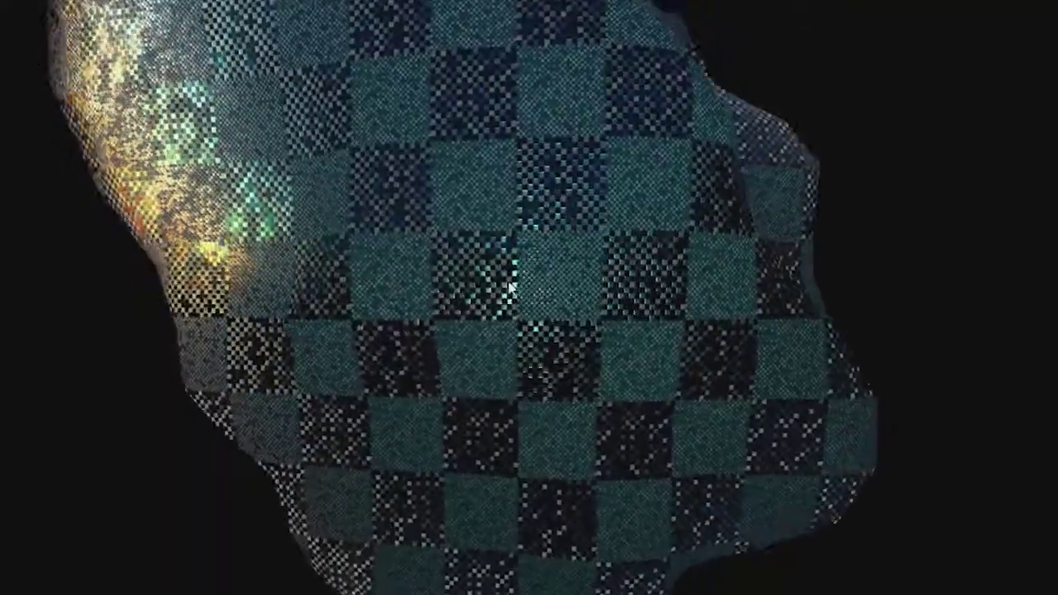
{"action": "key", "text": "alt+Tab"}
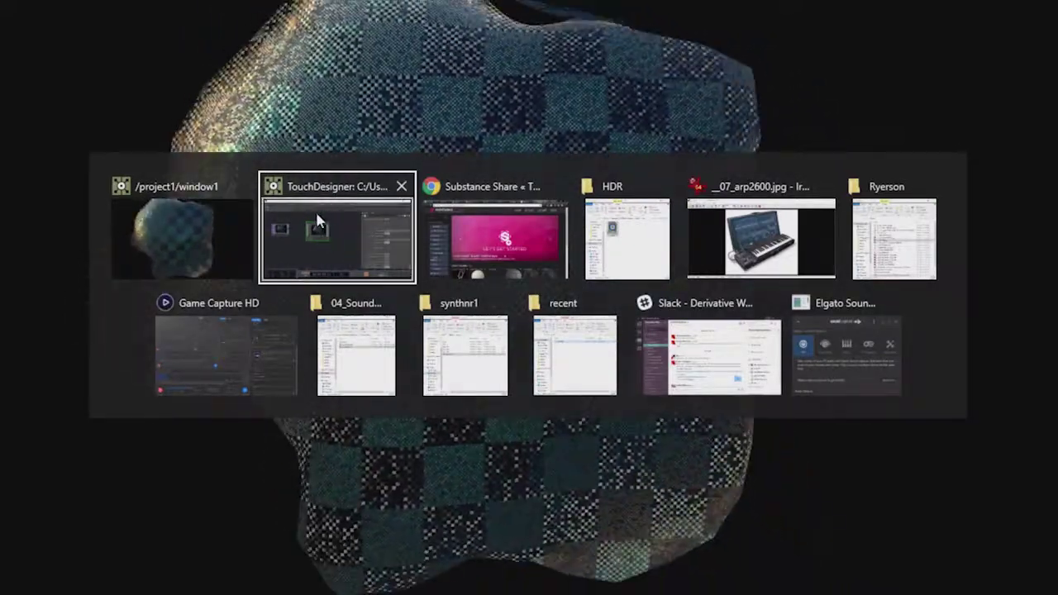
{"action": "left_click", "coordinate": [280, 221]}
{"action": "key", "text": "Escape"}
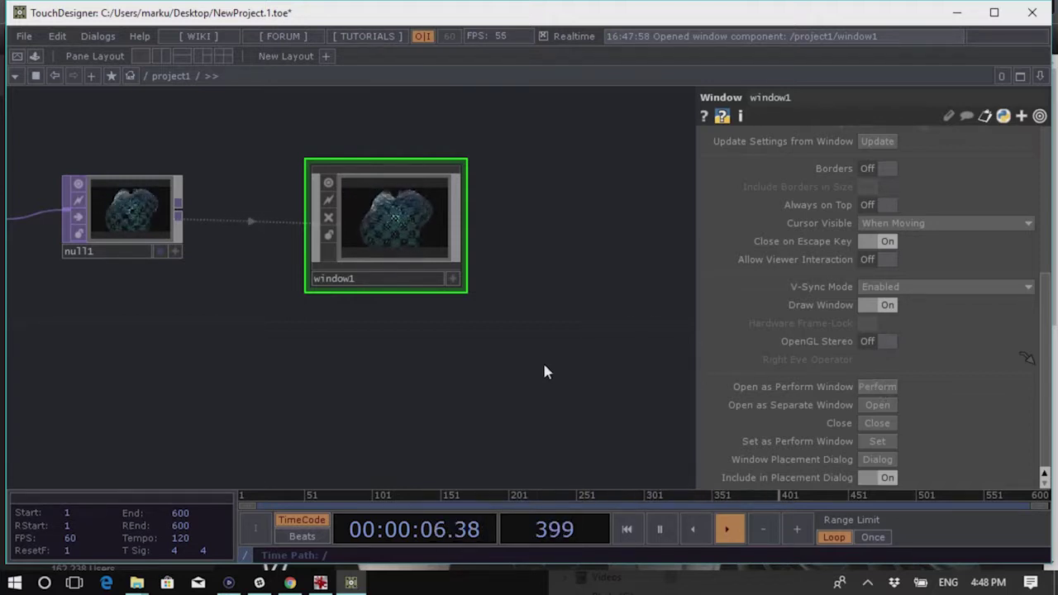
Minimise the browser behind the TouchDesigner editor, maximise the editor again, and set window1's Monitor to 1
{"action": "scroll", "coordinate": [544, 372], "scroll_direction": "down", "scroll_amount": 2}
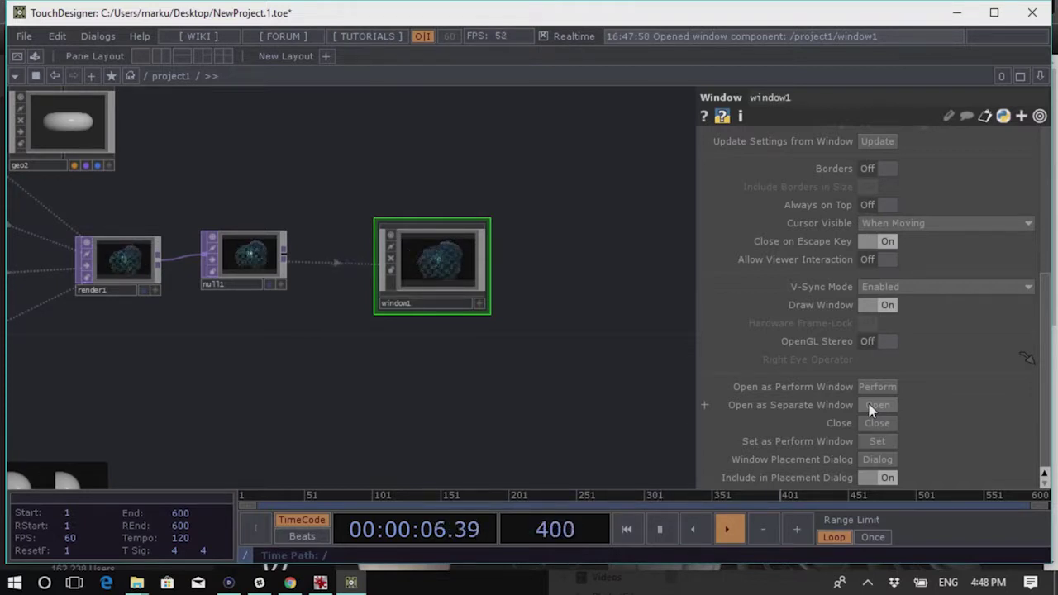
{"action": "scroll", "coordinate": [899, 285], "scroll_direction": "up", "scroll_amount": 7}
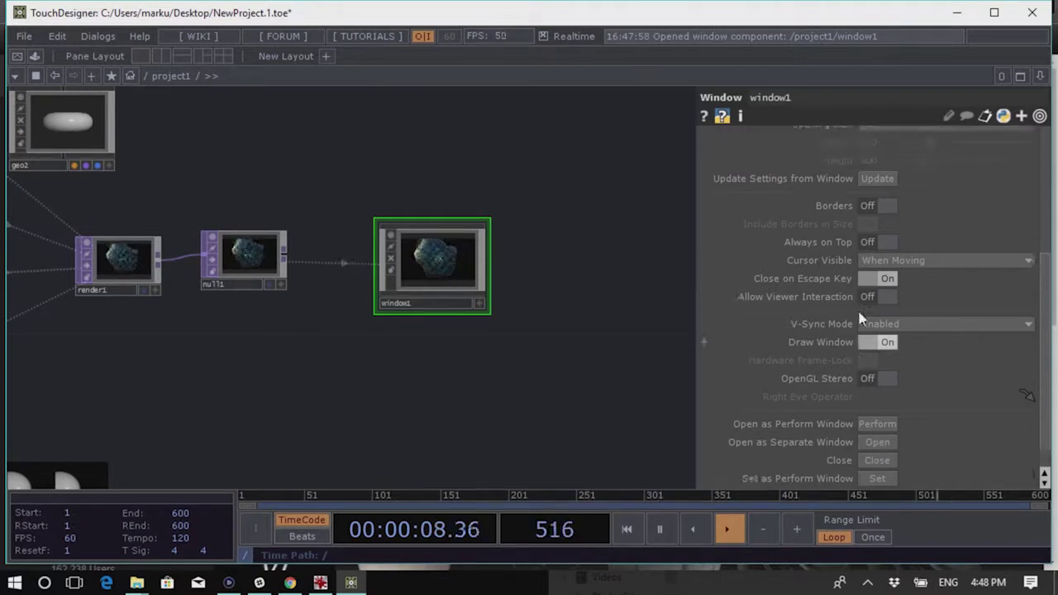
{"action": "scroll", "coordinate": [901, 281], "scroll_direction": "up", "scroll_amount": 1}
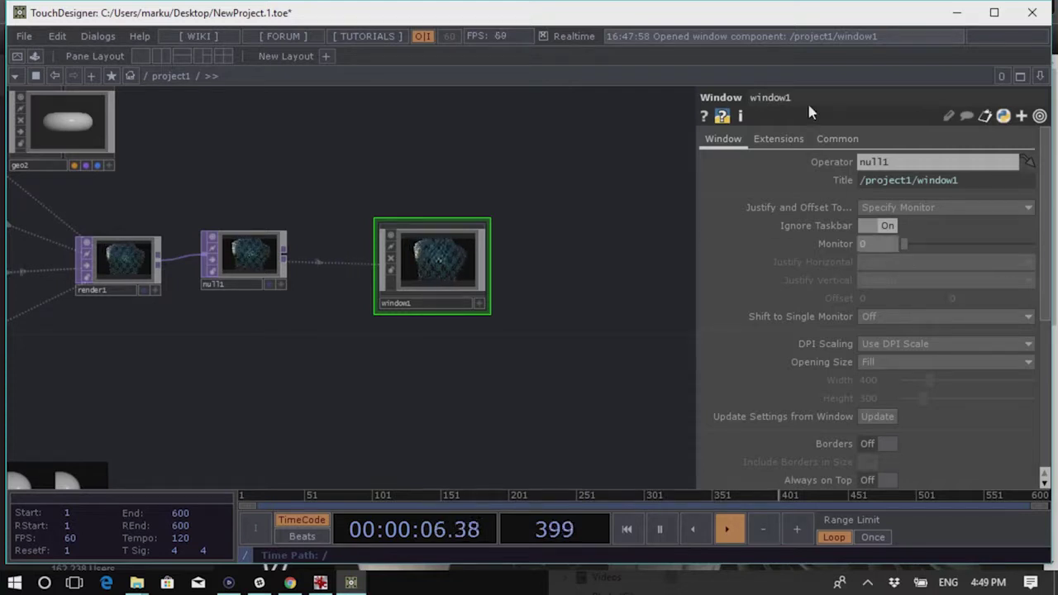
{"action": "left_click", "coordinate": [994, 13]}
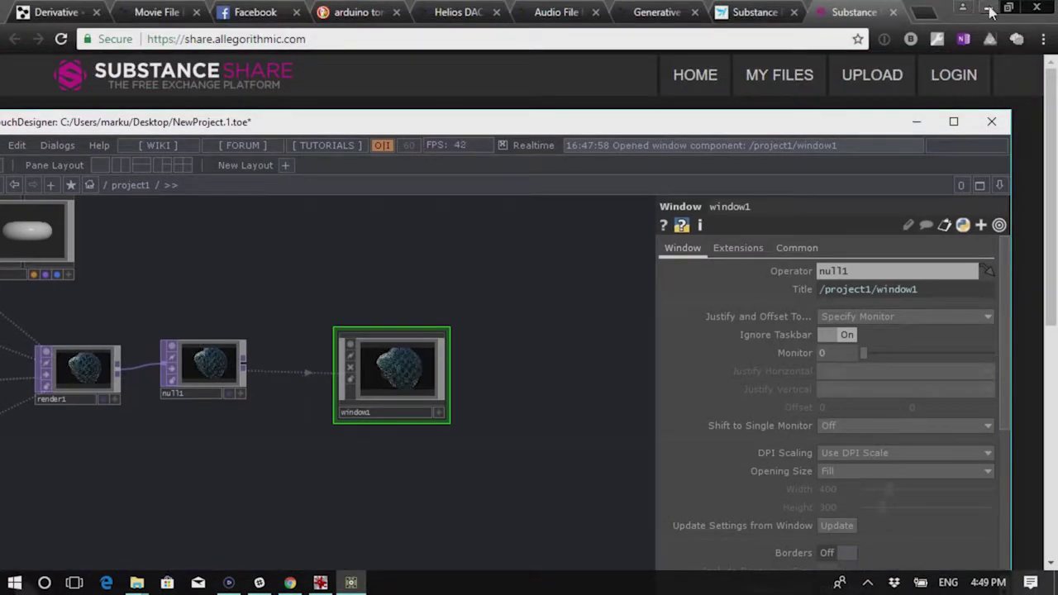
{"action": "left_click", "coordinate": [988, 7]}
{"action": "left_click", "coordinate": [964, 8]}
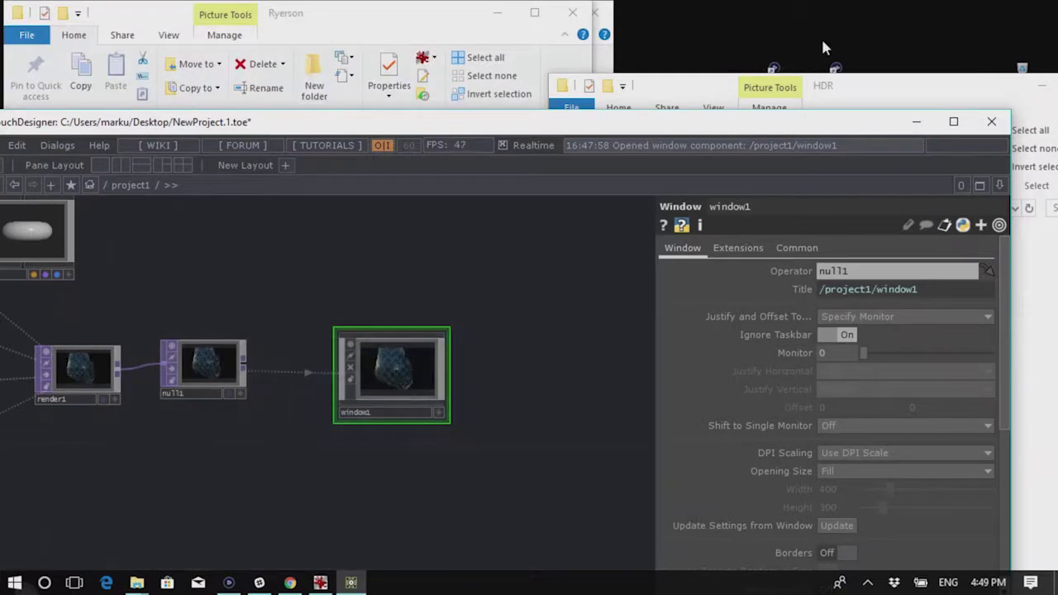
{"action": "double_click", "coordinate": [716, 120]}
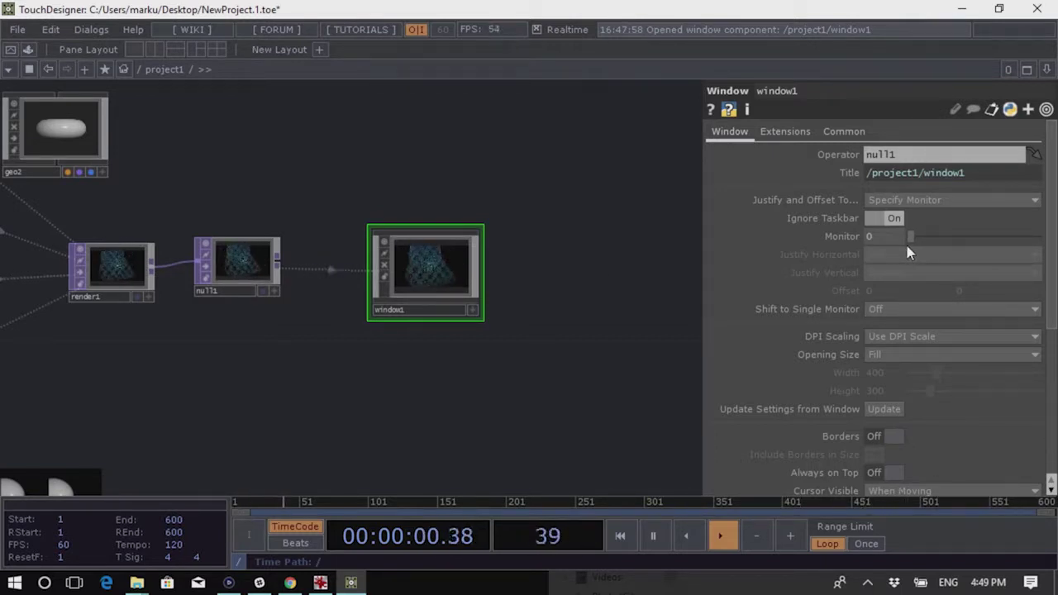
{"action": "left_click_drag", "start_coordinate": [913, 238], "coordinate": [928, 256]}
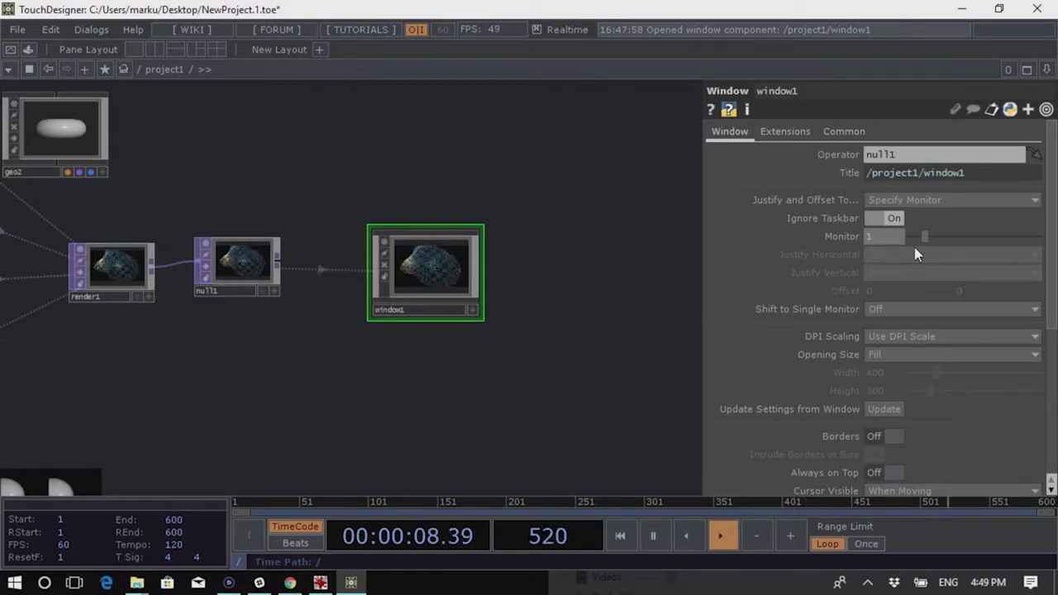
In window1's Window Placement dialog, enable Start in Perform Mode and make /project1/window1 the perform window
{"action": "scroll", "coordinate": [822, 364], "scroll_direction": "down", "scroll_amount": 5}
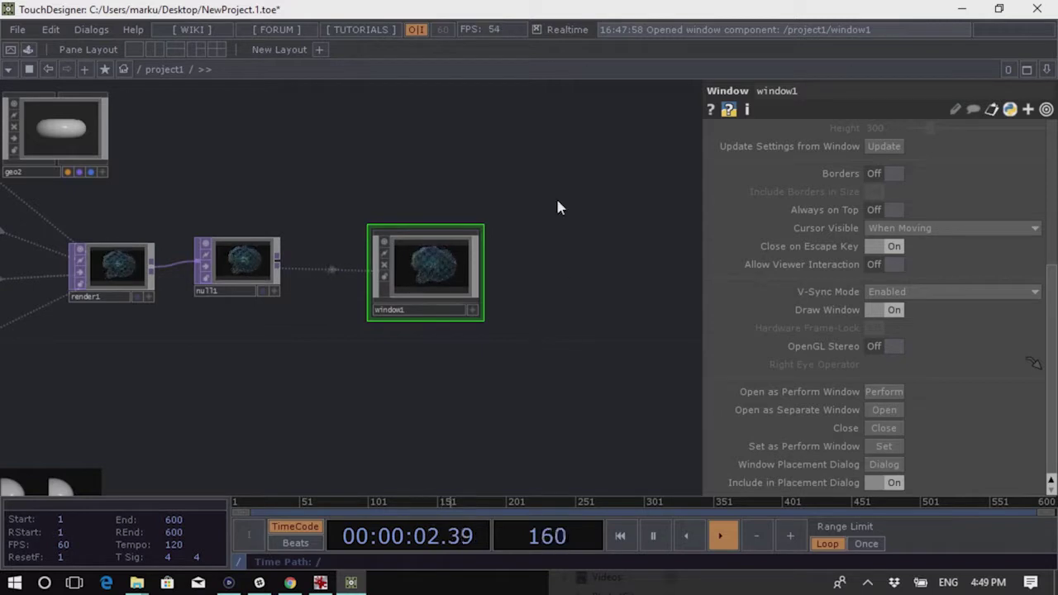
{"action": "left_click", "coordinate": [882, 465]}
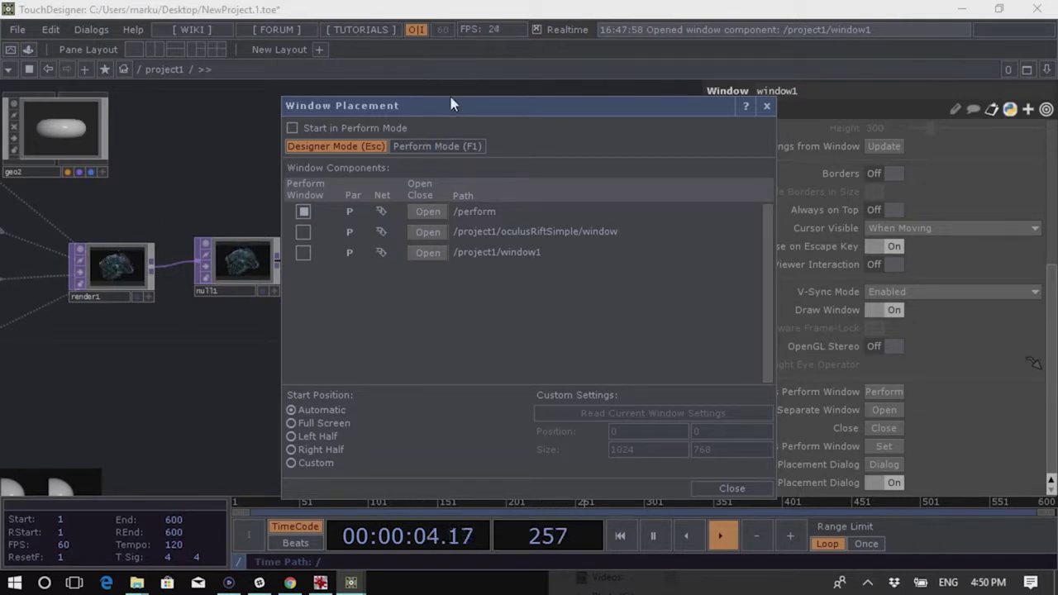
{"action": "left_click_drag", "start_coordinate": [476, 107], "coordinate": [581, 100]}
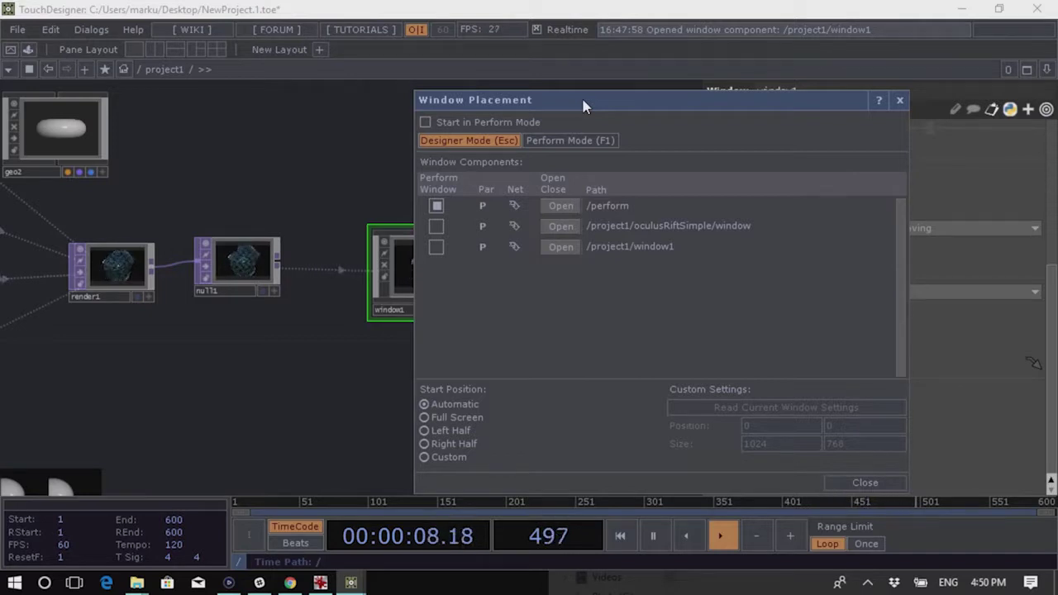
{"action": "left_click", "coordinate": [453, 123]}
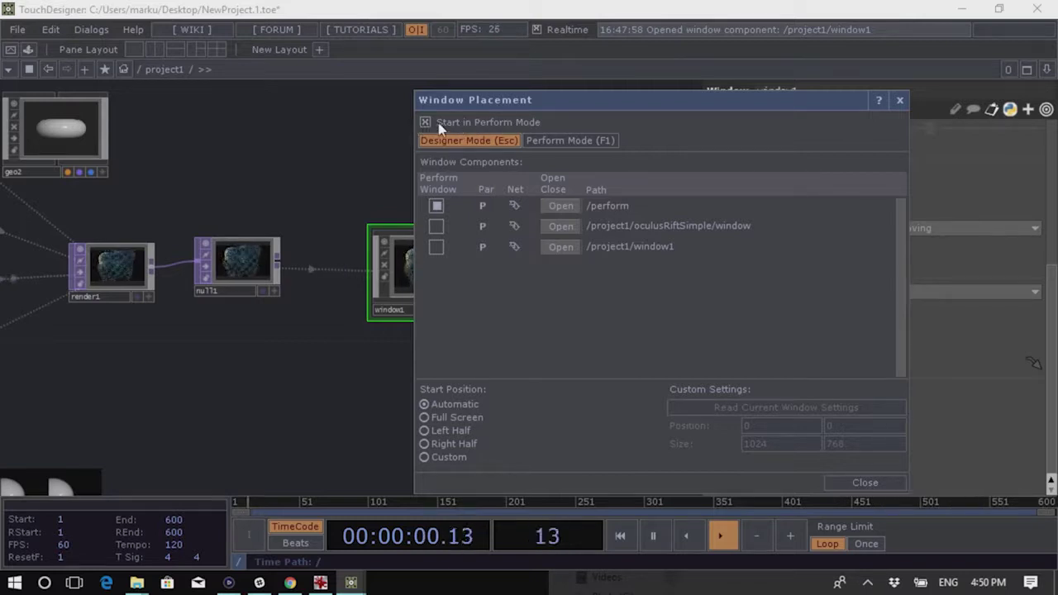
{"action": "left_click_drag", "start_coordinate": [526, 103], "coordinate": [310, 107]}
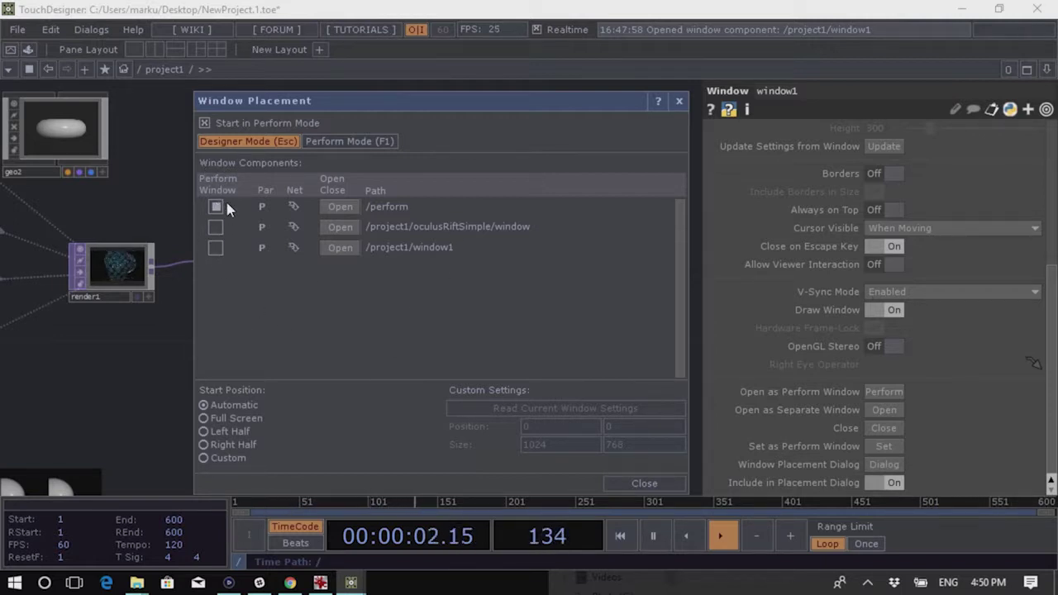
{"action": "left_click", "coordinate": [214, 247]}
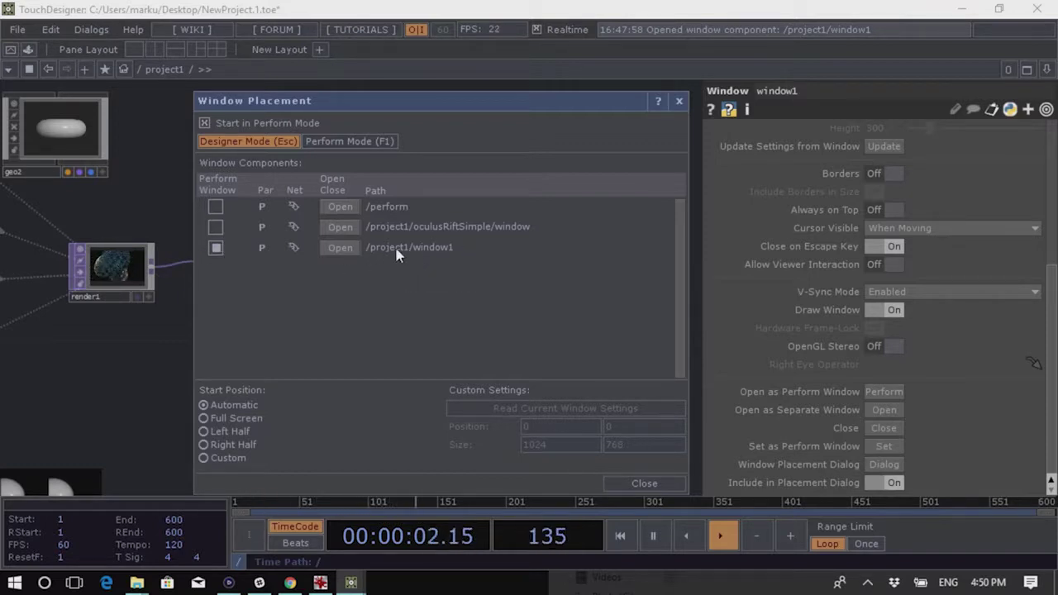
{"action": "left_click_drag", "start_coordinate": [405, 100], "coordinate": [472, 72]}
{"action": "left_click", "coordinate": [726, 453]}
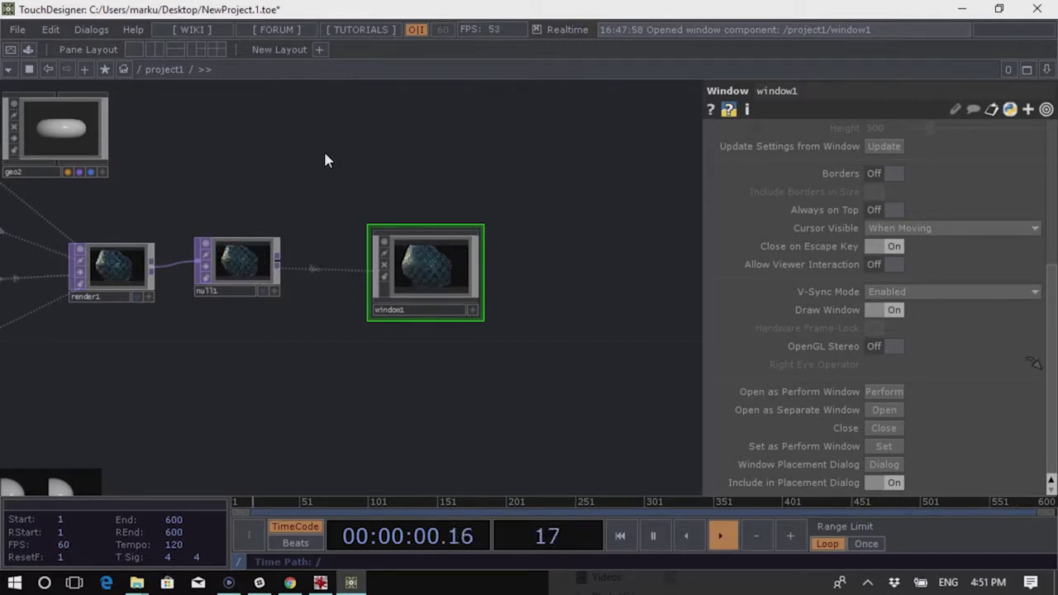
Test Perform Mode from inside project1 and from the root level, exiting each time and returning to window1
{"action": "key", "text": "F1"}
{"action": "left_click", "coordinate": [645, 203]}
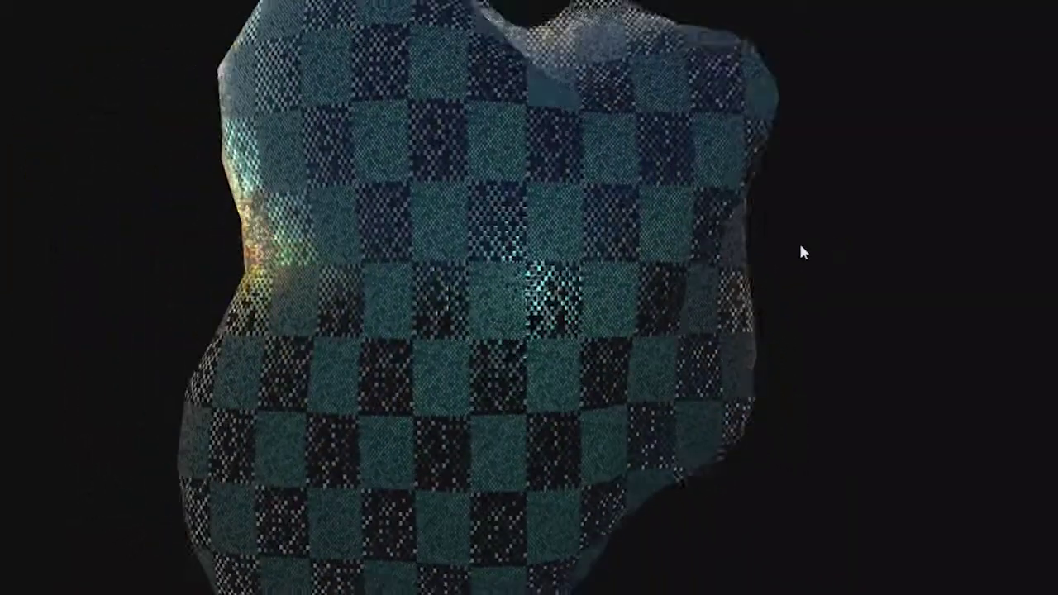
{"action": "key", "text": "Escape"}
{"action": "scroll", "coordinate": [495, 289], "scroll_direction": "down", "scroll_amount": 10}
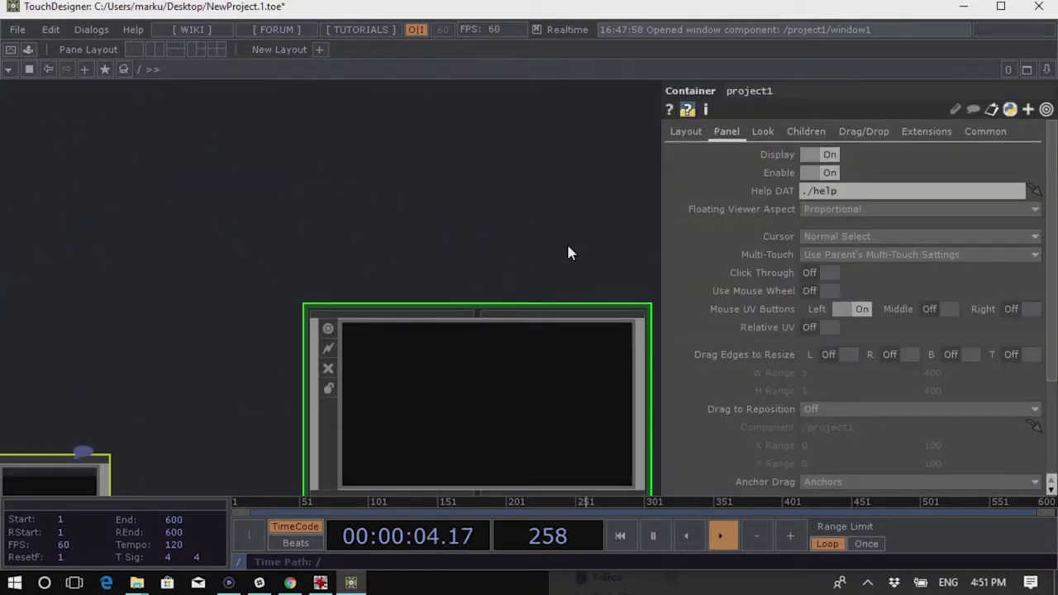
{"action": "key", "text": "F1"}
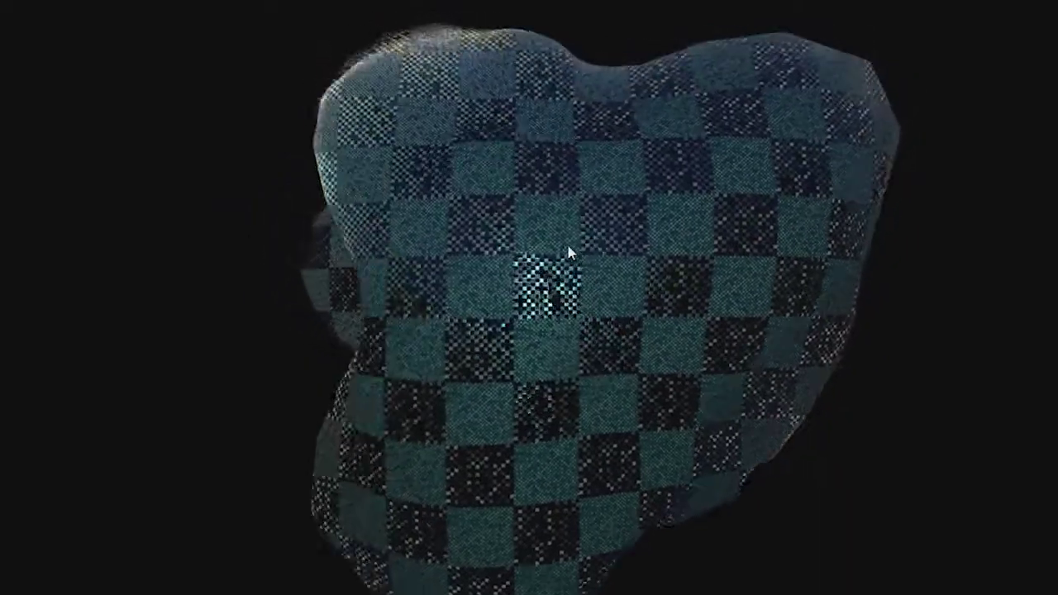
{"action": "key", "text": "Escape"}
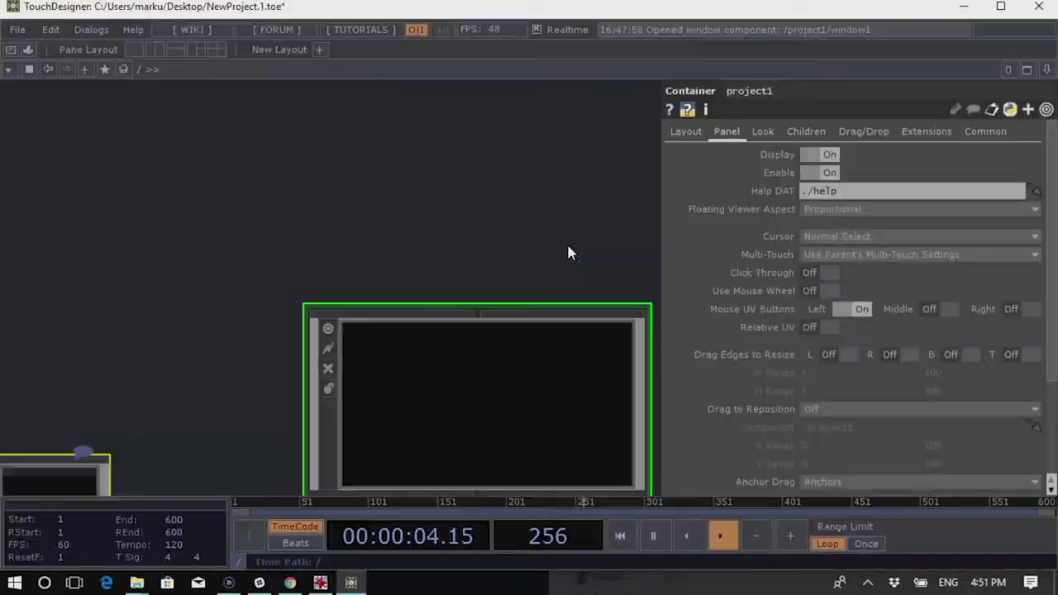
{"action": "scroll", "coordinate": [436, 385], "scroll_direction": "down", "scroll_amount": 3}
{"action": "scroll", "coordinate": [447, 383], "scroll_direction": "up", "scroll_amount": 5}
{"action": "scroll", "coordinate": [458, 373], "scroll_direction": "up", "scroll_amount": 6}
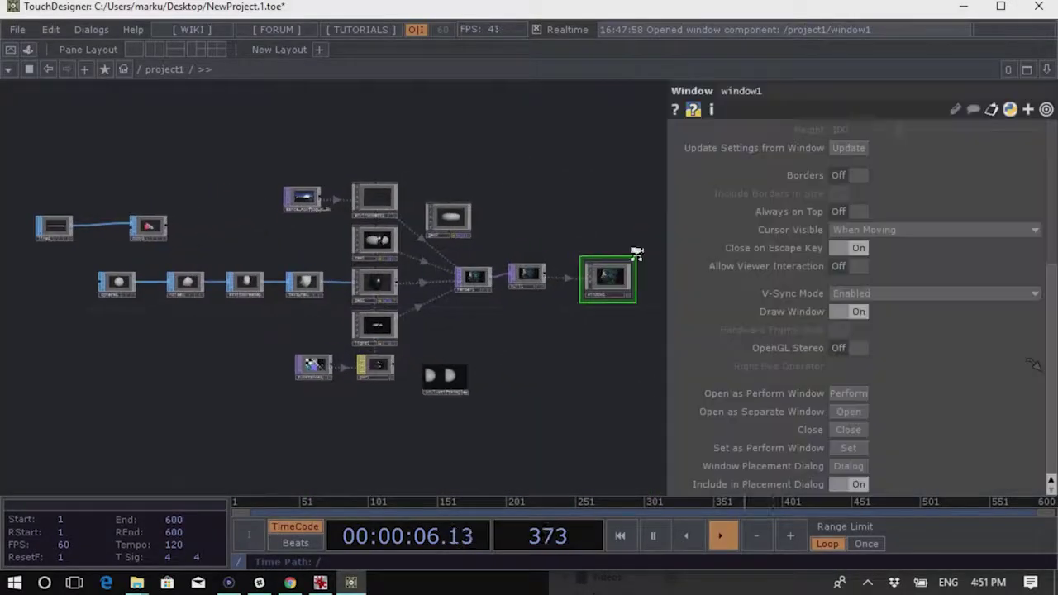
{"action": "scroll", "coordinate": [823, 273], "scroll_direction": "up", "scroll_amount": 5}
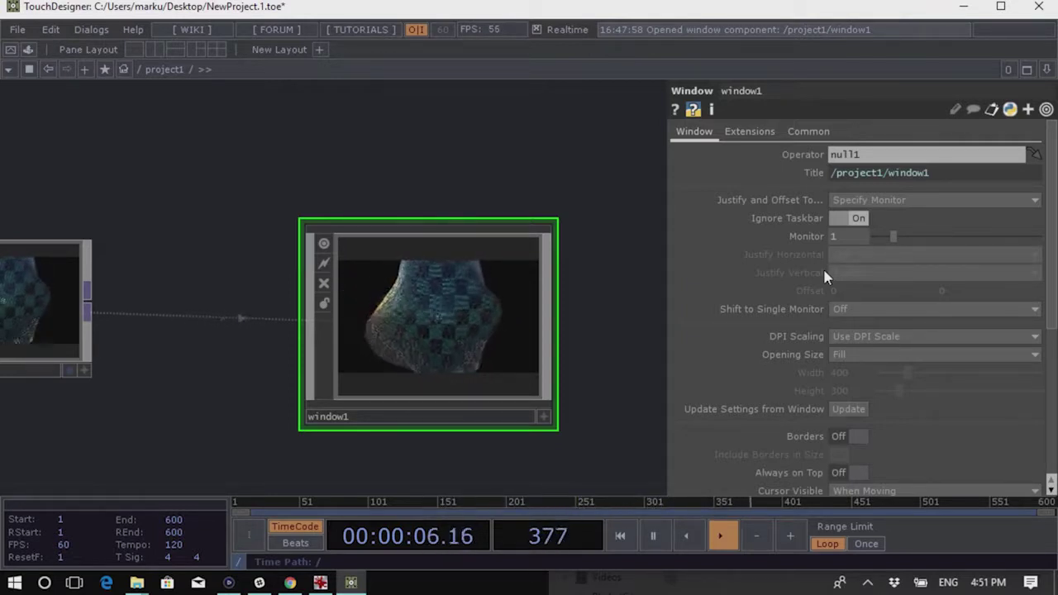
{"action": "scroll", "coordinate": [397, 327], "scroll_direction": "down", "scroll_amount": 5}
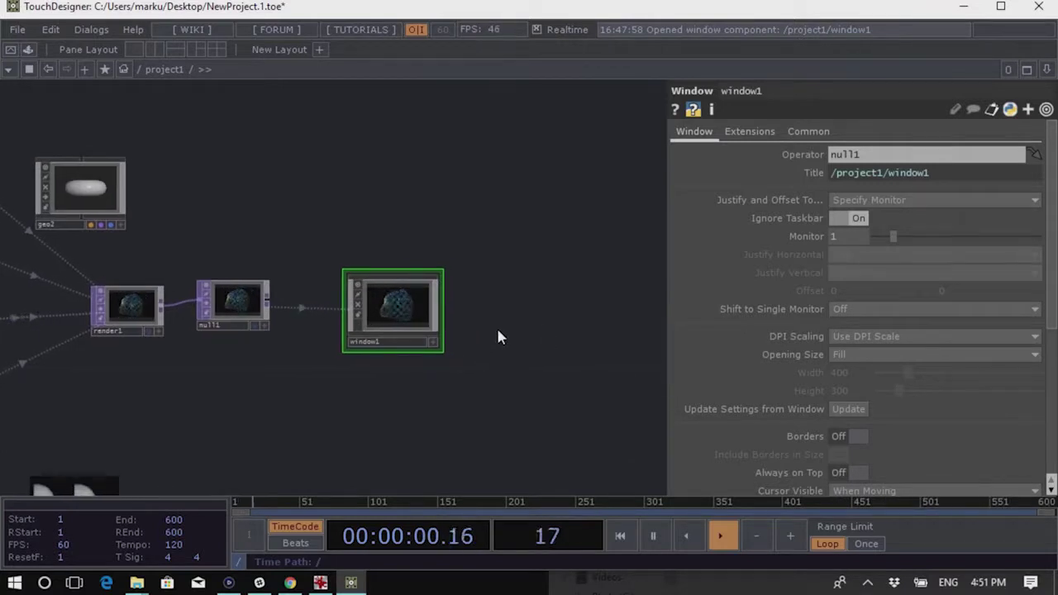
View window1's output in a floating window, reposition it over the network, and close it
{"action": "left_click_drag", "start_coordinate": [495, 335], "coordinate": [471, 342]}
{"action": "left_click_drag", "start_coordinate": [427, 258], "coordinate": [399, 286]}
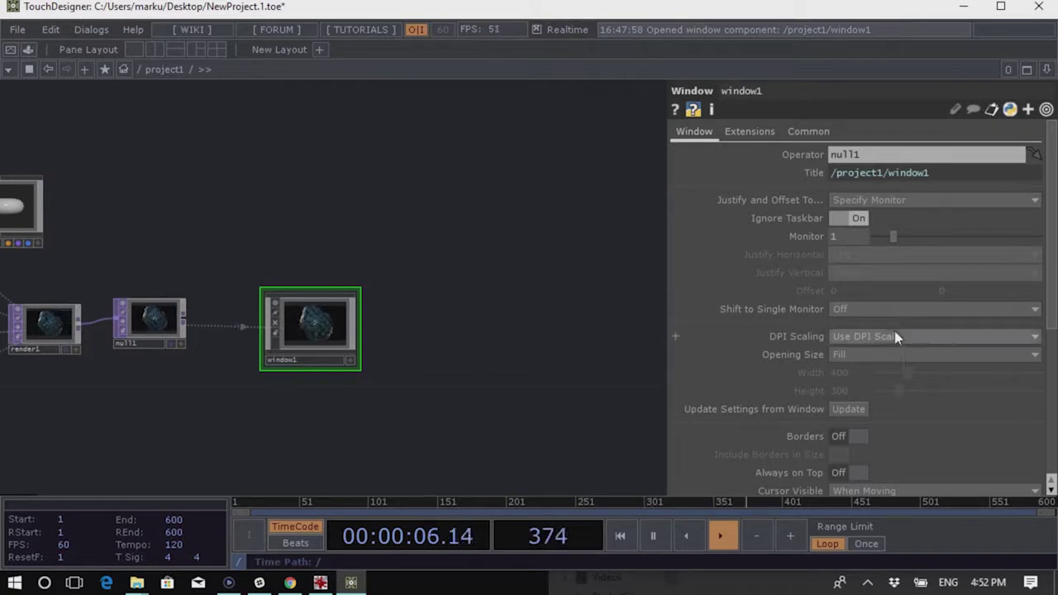
{"action": "right_click", "coordinate": [323, 328]}
{"action": "left_click", "coordinate": [387, 256]}
{"action": "left_click_drag", "start_coordinate": [358, 26], "coordinate": [571, 146]}
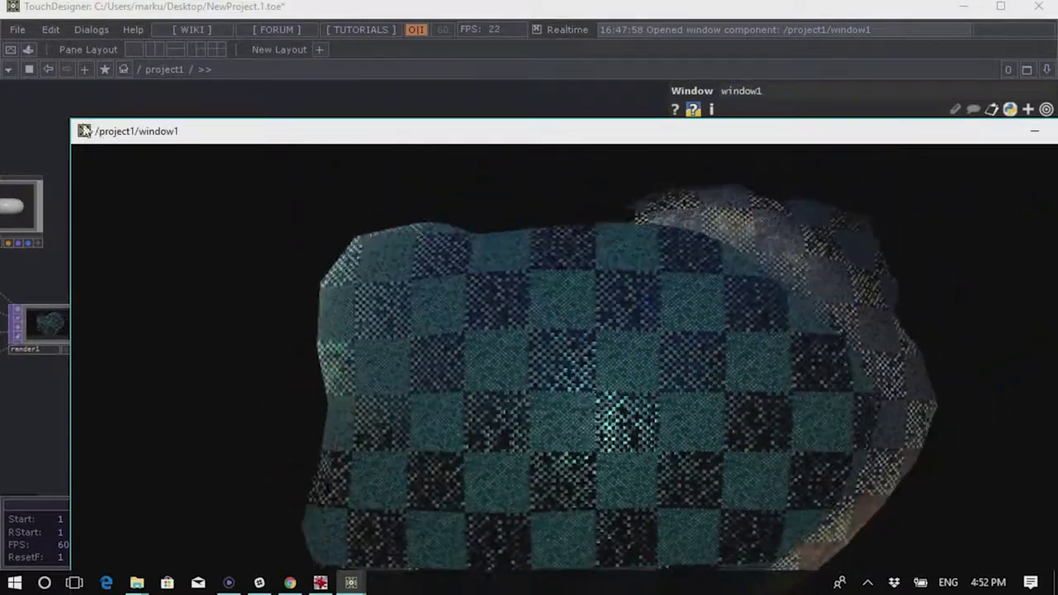
{"action": "double_click", "coordinate": [84, 132]}
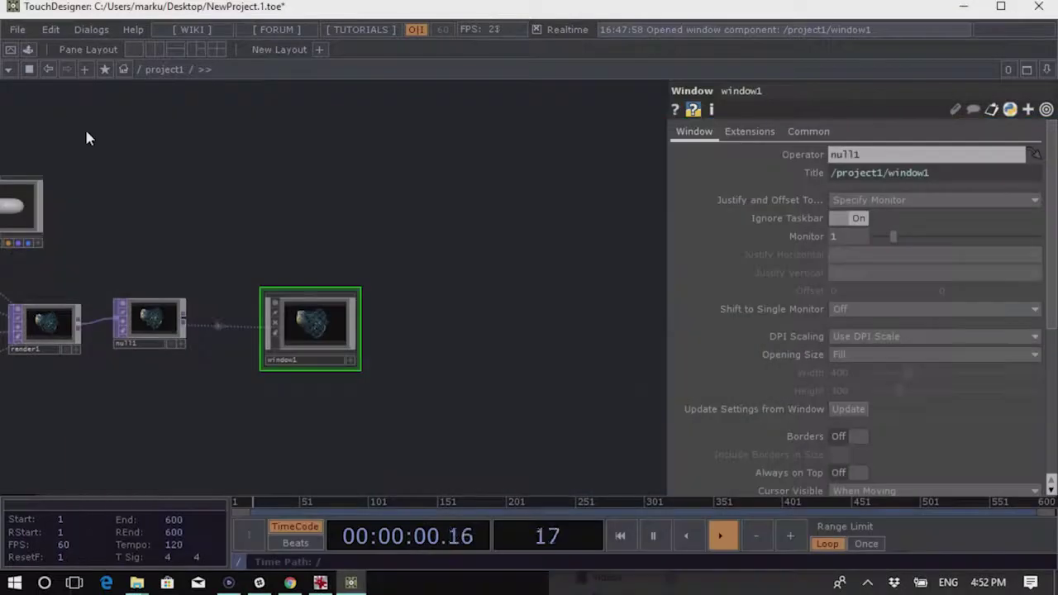
Add a Constant TOP in the empty space above null1 and window1, and show its Common parameters
{"action": "left_click_drag", "start_coordinate": [371, 353], "coordinate": [461, 345]}
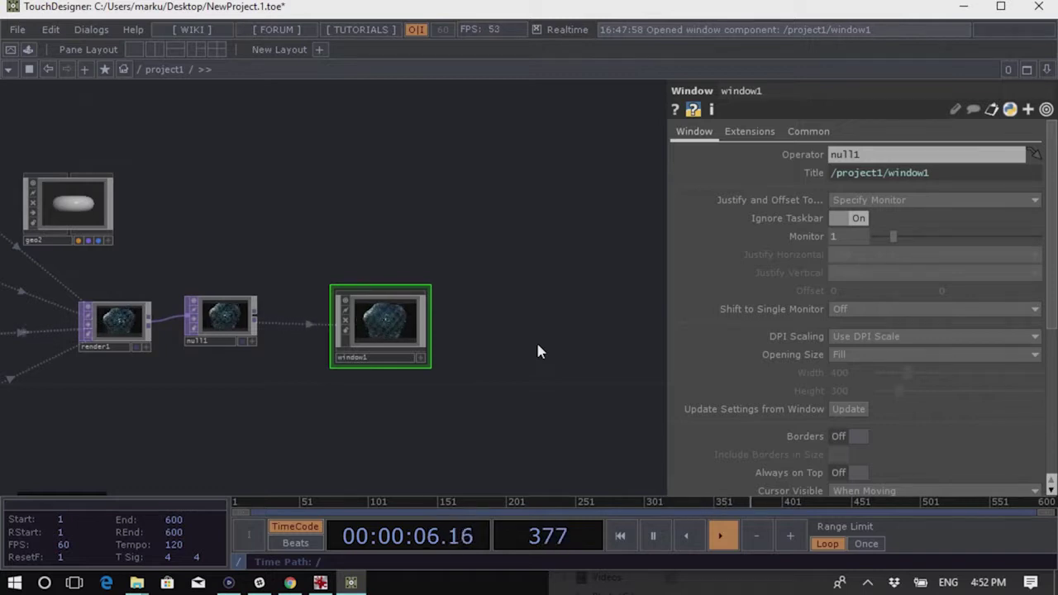
{"action": "left_click_drag", "start_coordinate": [569, 335], "coordinate": [553, 330]}
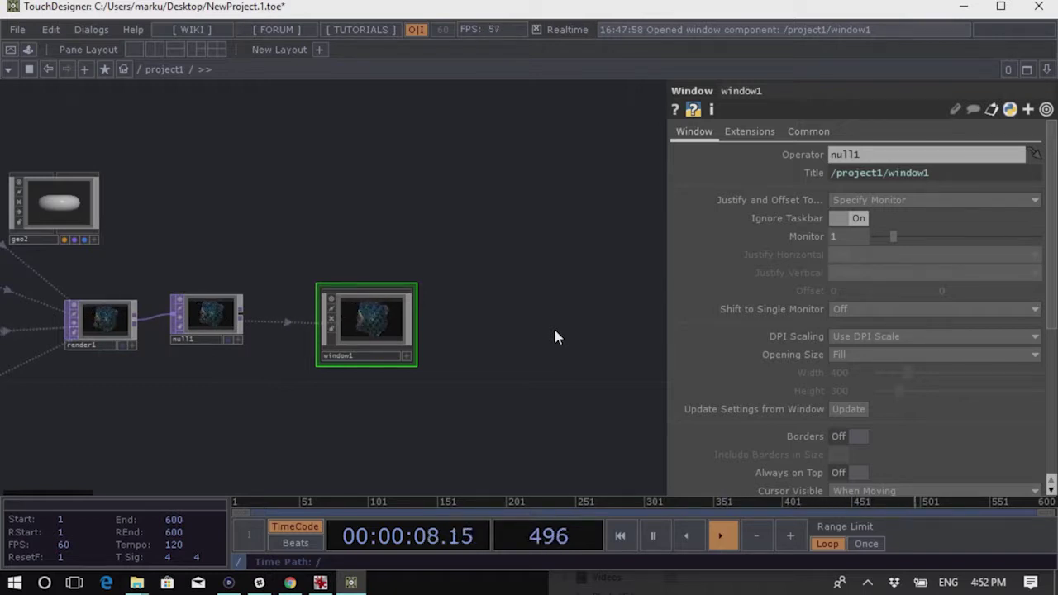
{"action": "left_click_drag", "start_coordinate": [560, 329], "coordinate": [487, 350]}
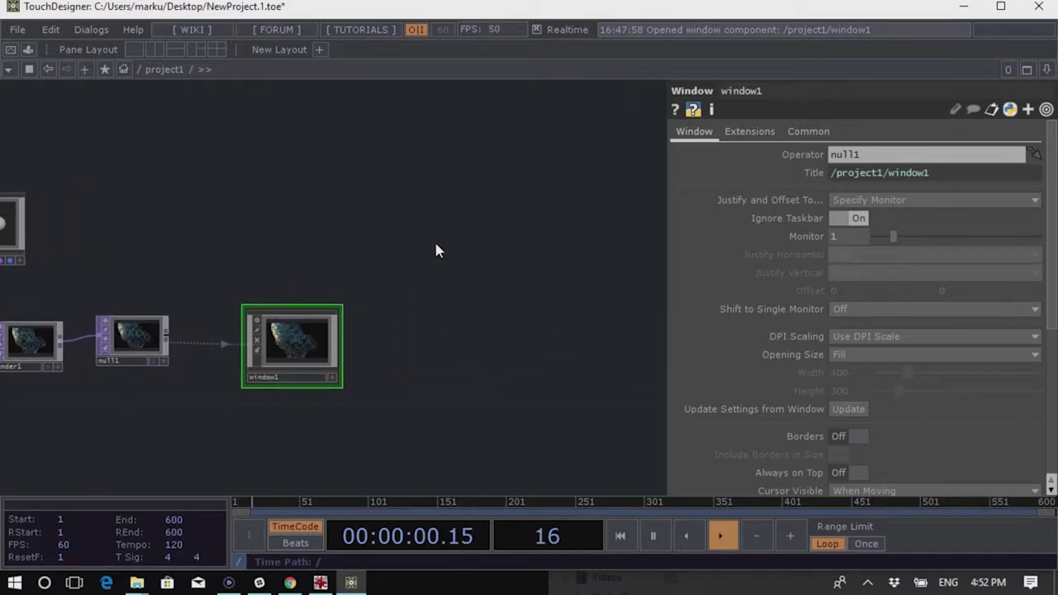
{"action": "left_click_drag", "start_coordinate": [449, 223], "coordinate": [503, 300]}
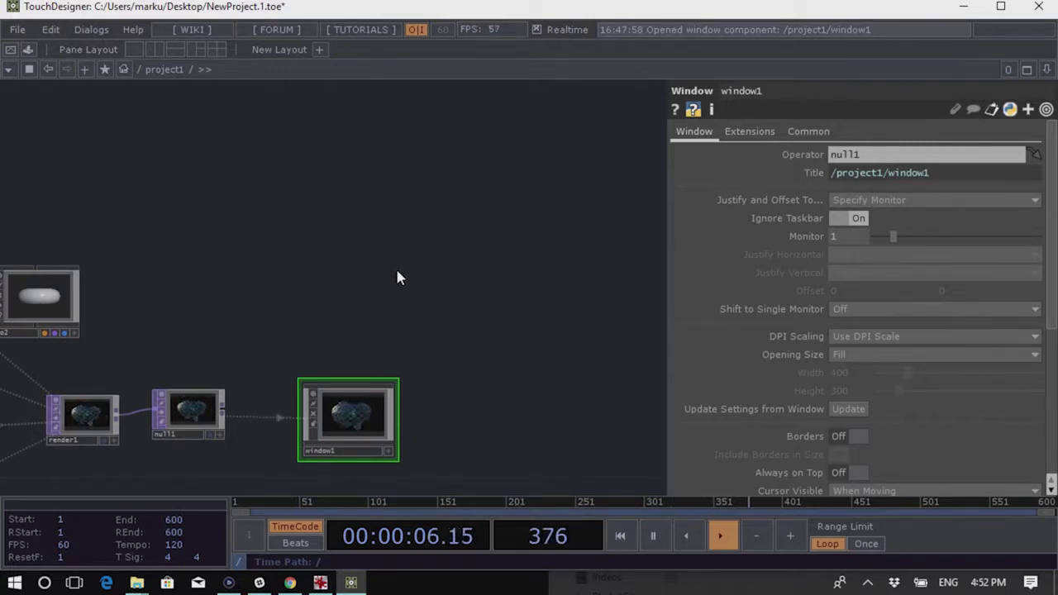
{"action": "key", "text": "Tab"}
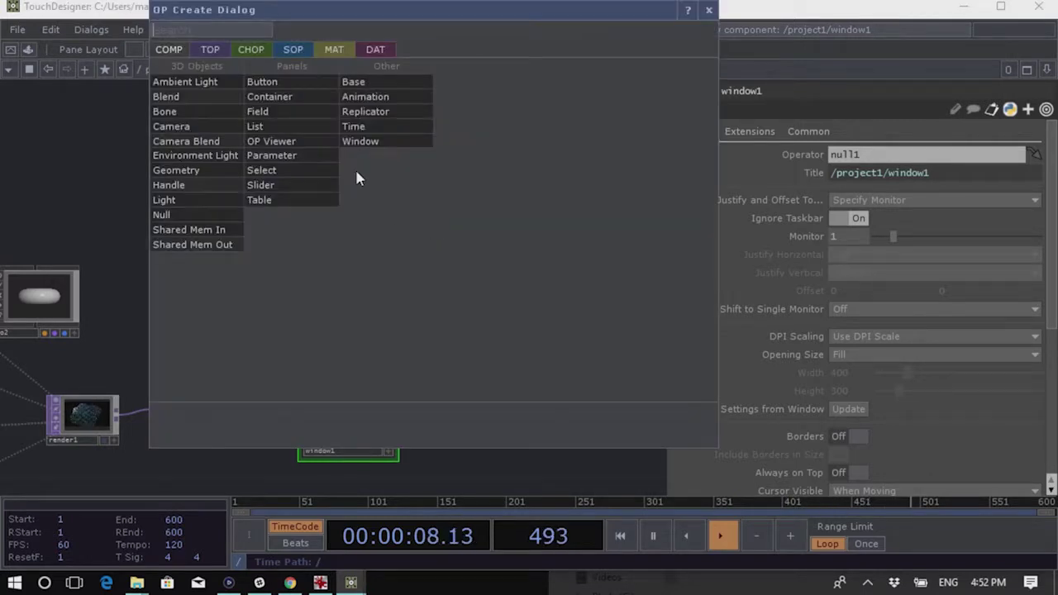
{"action": "left_click", "coordinate": [212, 52]}
{"action": "type", "text": "c"}
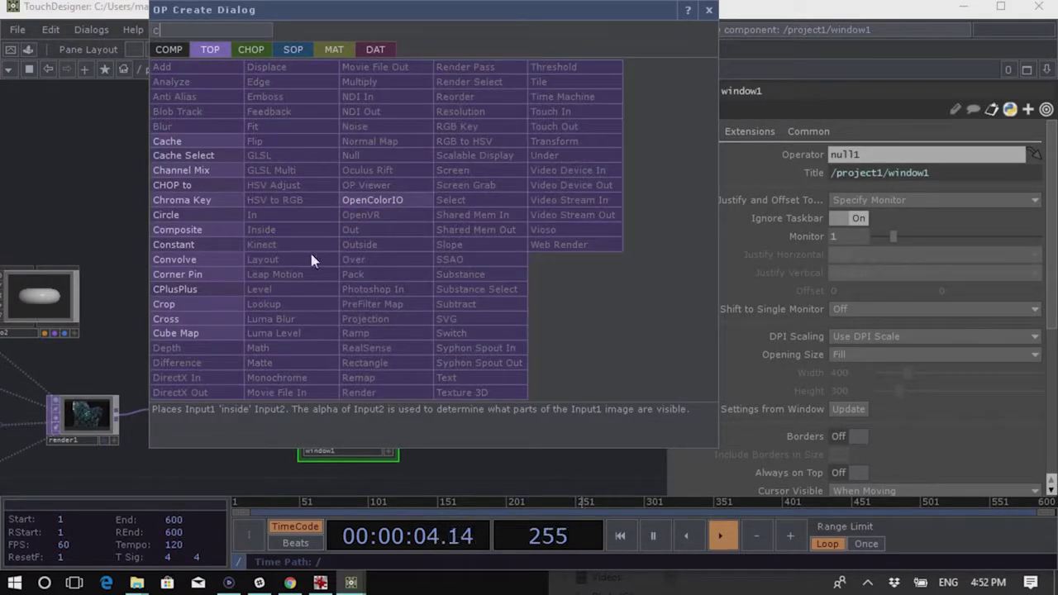
{"action": "left_click", "coordinate": [211, 247]}
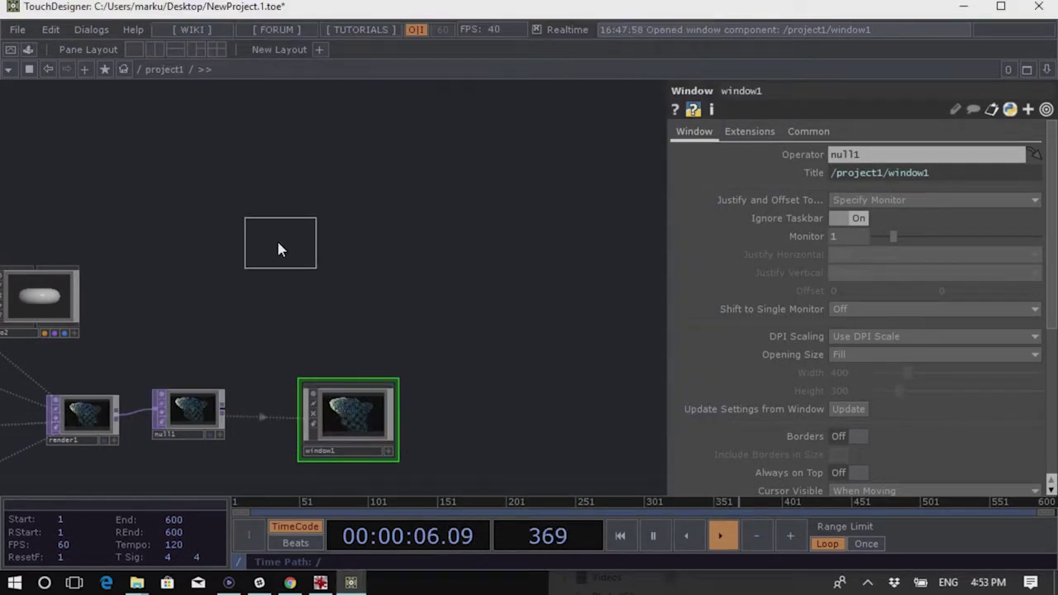
{"action": "left_click", "coordinate": [278, 250]}
{"action": "left_click", "coordinate": [787, 132]}
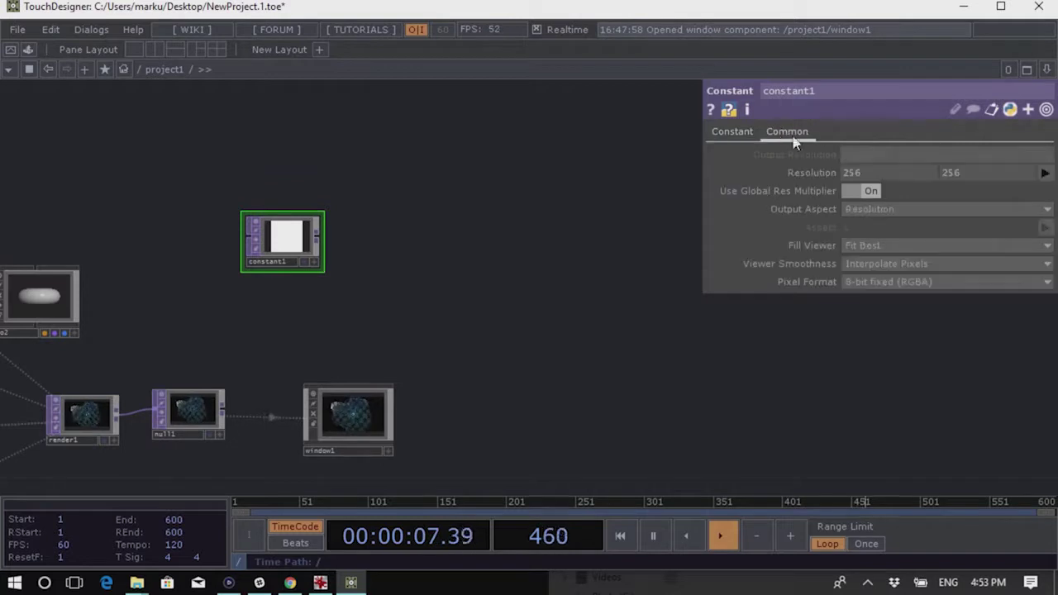
Set constant1's resolution to 2560 by 720
{"action": "left_click", "coordinate": [855, 173]}
{"action": "type", "text": "1280"}
{"action": "key", "text": "Return"}
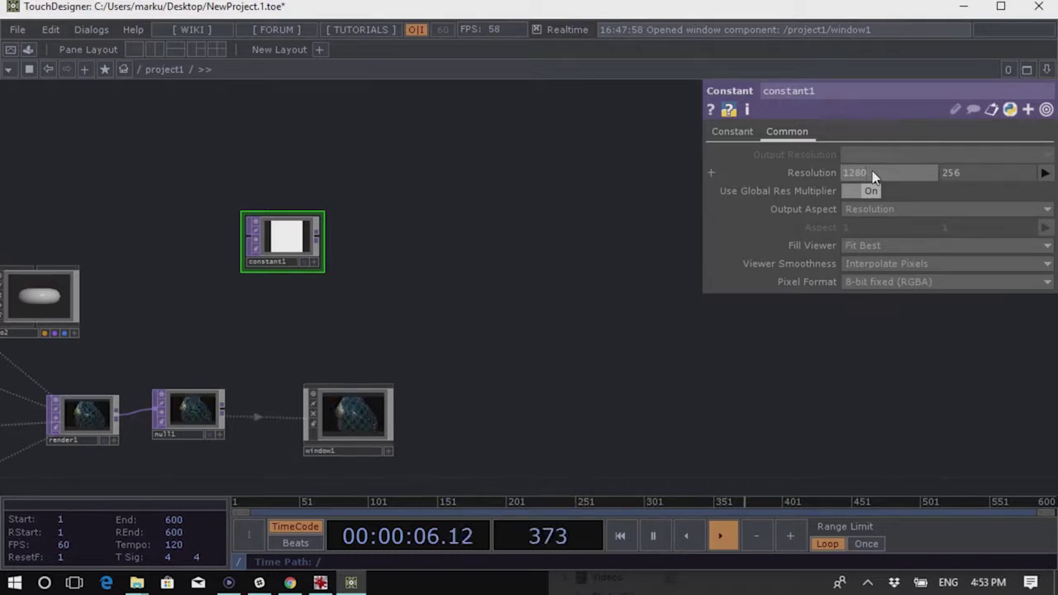
{"action": "type", "text": "2560"}
{"action": "key", "text": "Tab"}
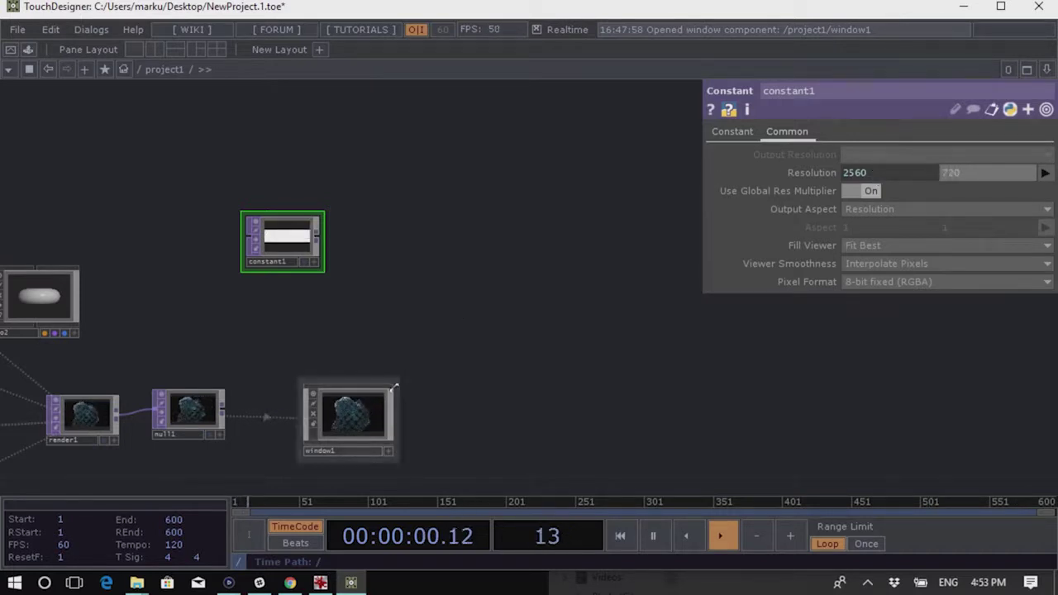
Branch a Composite TOP from null1 beside constant1, connect constant1 as its second input, and set its Operation to Add
{"action": "right_click", "coordinate": [221, 413]}
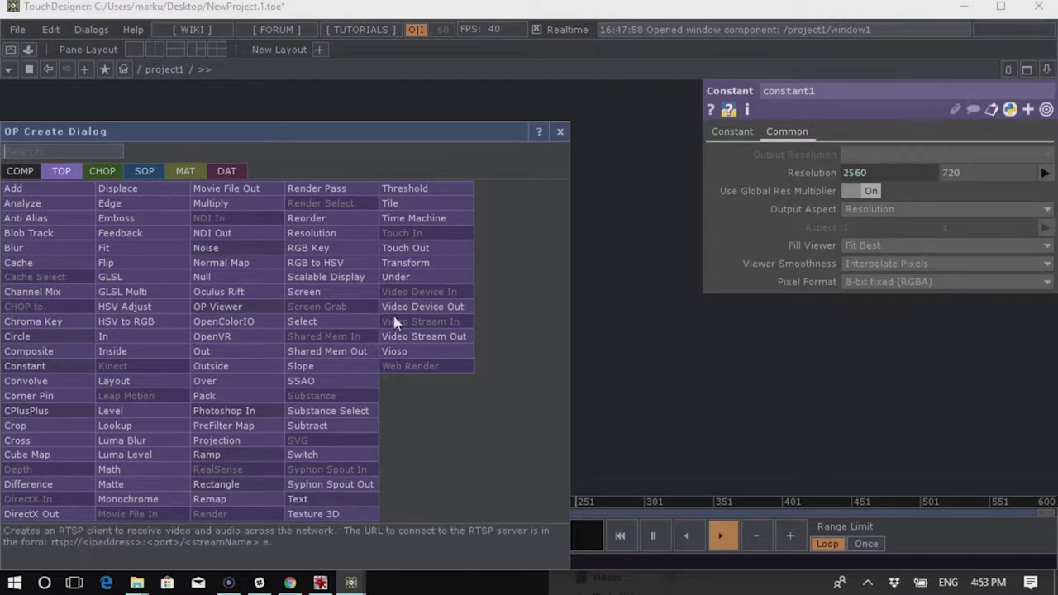
{"action": "type", "text": "c"}
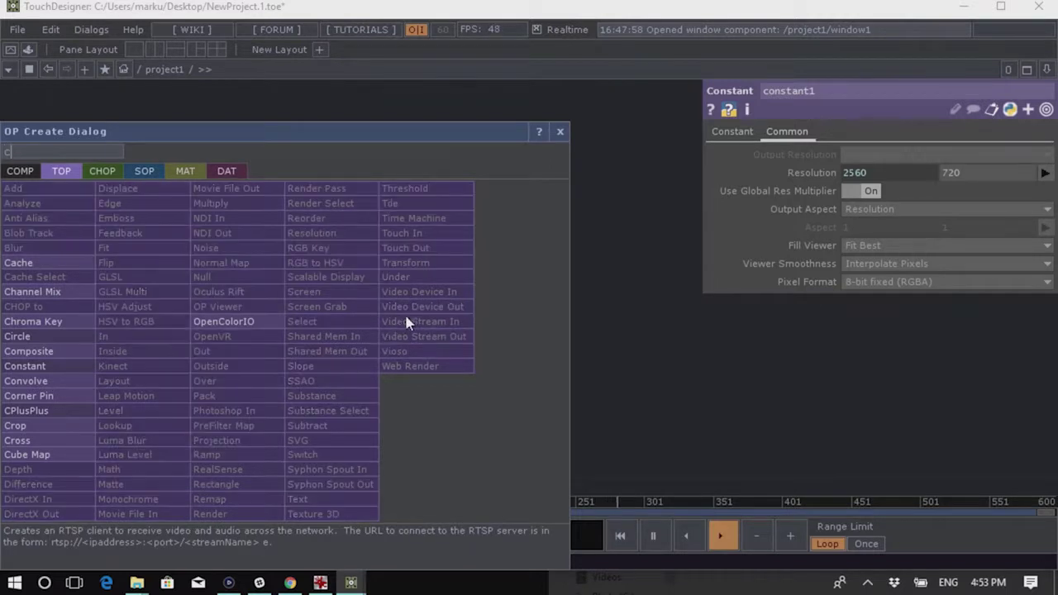
{"action": "left_click", "coordinate": [29, 352]}
{"action": "left_click", "coordinate": [355, 252]}
{"action": "left_click_drag", "start_coordinate": [319, 243], "coordinate": [361, 268]}
{"action": "scroll", "coordinate": [396, 268], "scroll_direction": "up", "scroll_amount": 5}
{"action": "left_click", "coordinate": [878, 229]}
{"action": "left_click", "coordinate": [878, 238]}
{"action": "left_click", "coordinate": [873, 226]}
{"action": "left_click", "coordinate": [882, 32]}
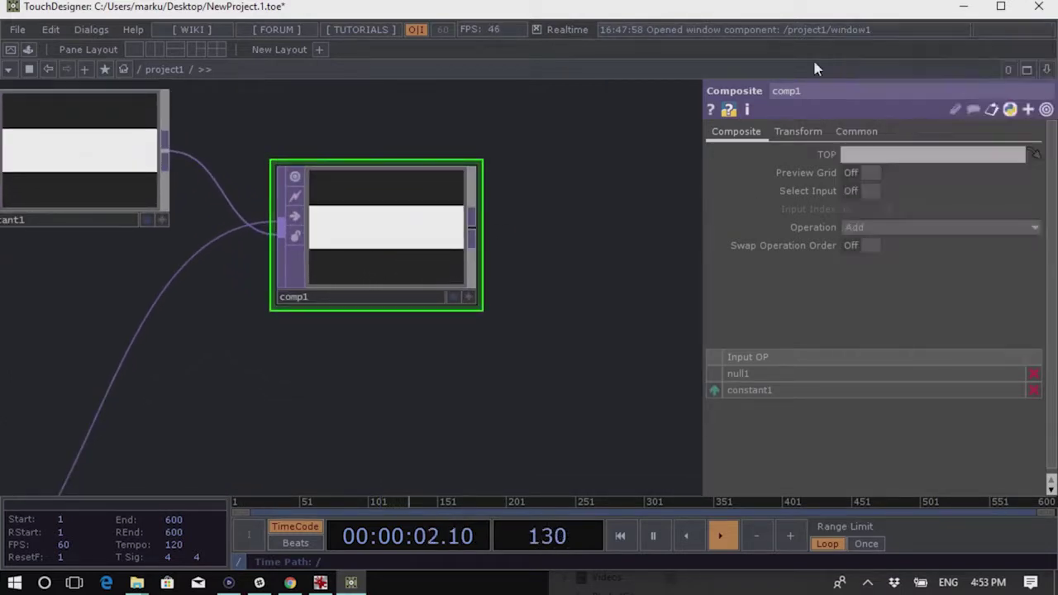
Make constant1 transparent black by setting its Color to 0, 0, 0 and its Alpha to 0
{"action": "left_click", "coordinate": [85, 166]}
{"action": "left_click", "coordinate": [732, 131]}
{"action": "middle_click_drag", "start_coordinate": [825, 155], "coordinate": [806, 128]}
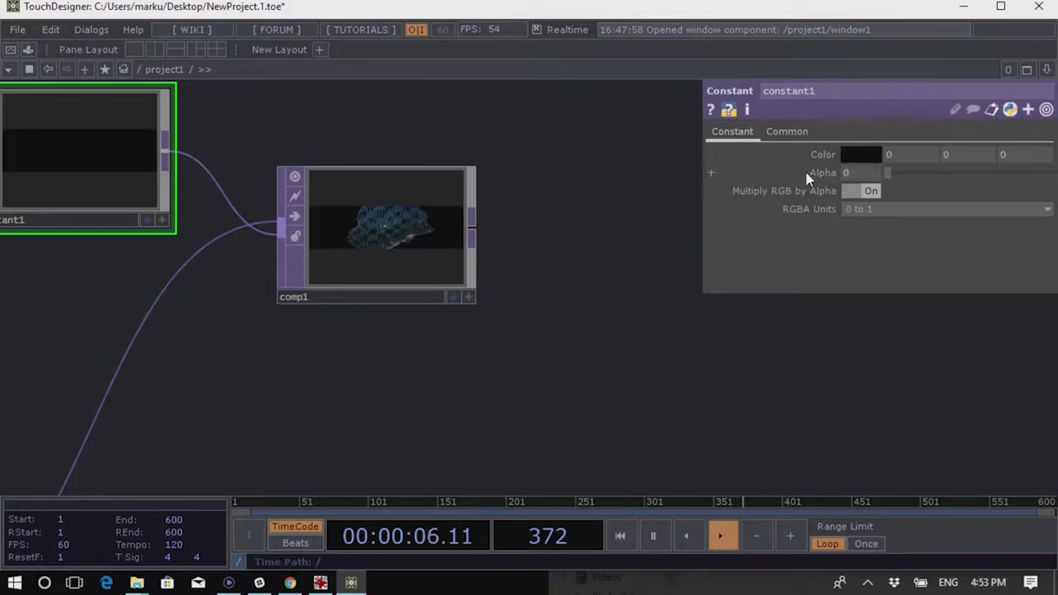
In comp1's transform settings, set Fixed Layer to Input 2, Pre-Fit Overlay to Native Resolution, and the horizontal Translate to -0.25
{"action": "left_click_drag", "start_coordinate": [289, 391], "coordinate": [332, 345]}
{"action": "left_click", "coordinate": [480, 197]}
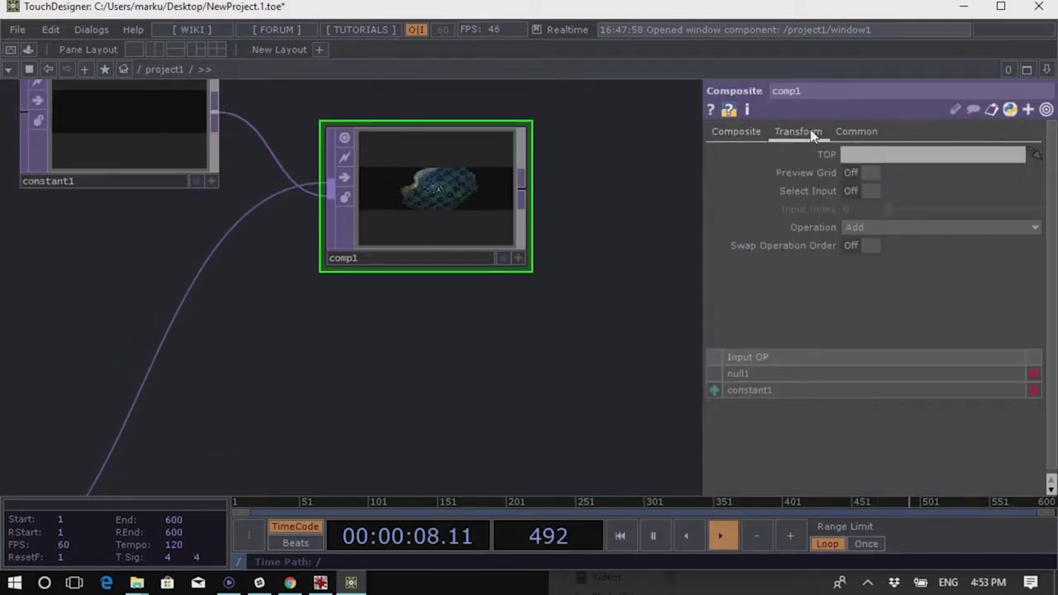
{"action": "left_click", "coordinate": [797, 131]}
{"action": "left_click", "coordinate": [872, 154]}
{"action": "left_click", "coordinate": [900, 175]}
{"action": "left_click", "coordinate": [901, 173]}
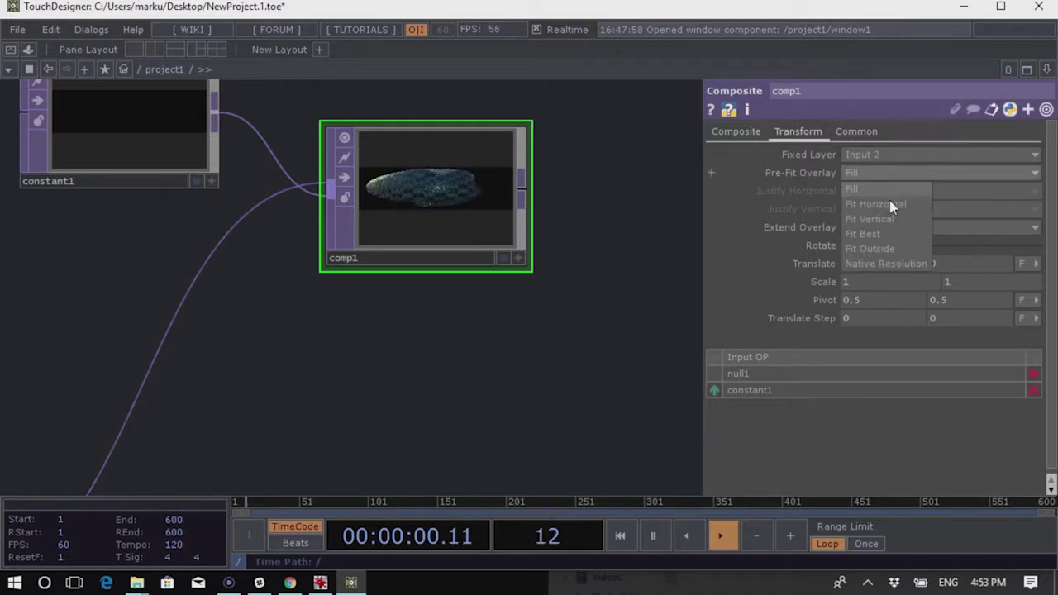
{"action": "left_click", "coordinate": [876, 261]}
{"action": "mouse_move", "coordinate": [867, 263]}
{"action": "middle_mouse_down"}
{"action": "mouse_move", "coordinate": [866, 248]}
{"action": "mouse_move", "coordinate": [851, 247]}
{"action": "mouse_move", "coordinate": [868, 248]}
{"action": "middle_mouse_up"}
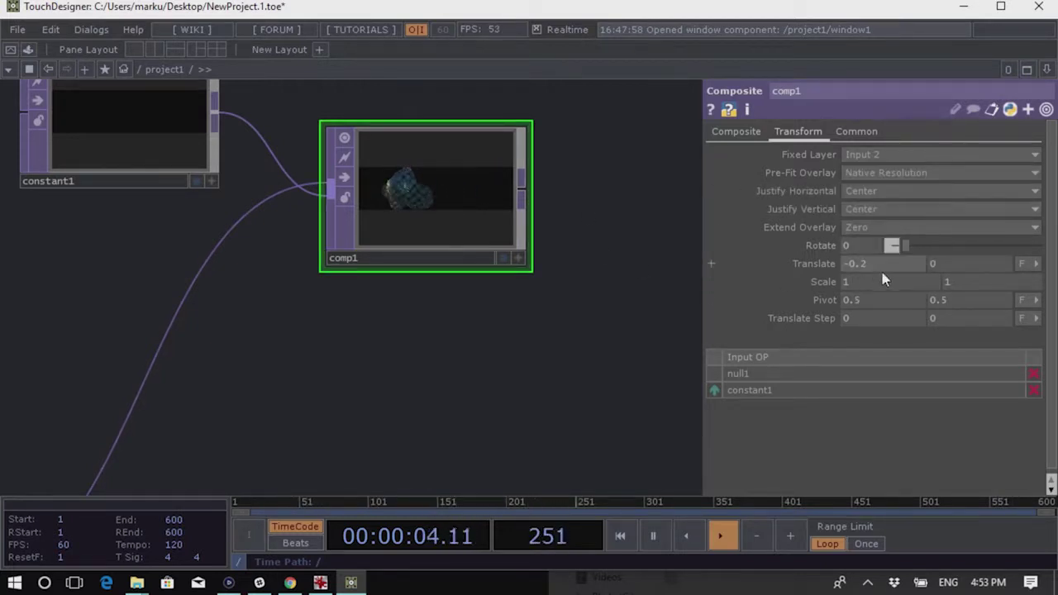
{"action": "middle_click_drag", "start_coordinate": [878, 272], "coordinate": [873, 273]}
Branch an HSV Adjust TOP from null1 into the space below it and set its Hue Offset to 334
{"action": "scroll", "coordinate": [455, 248], "scroll_direction": "down", "scroll_amount": 4}
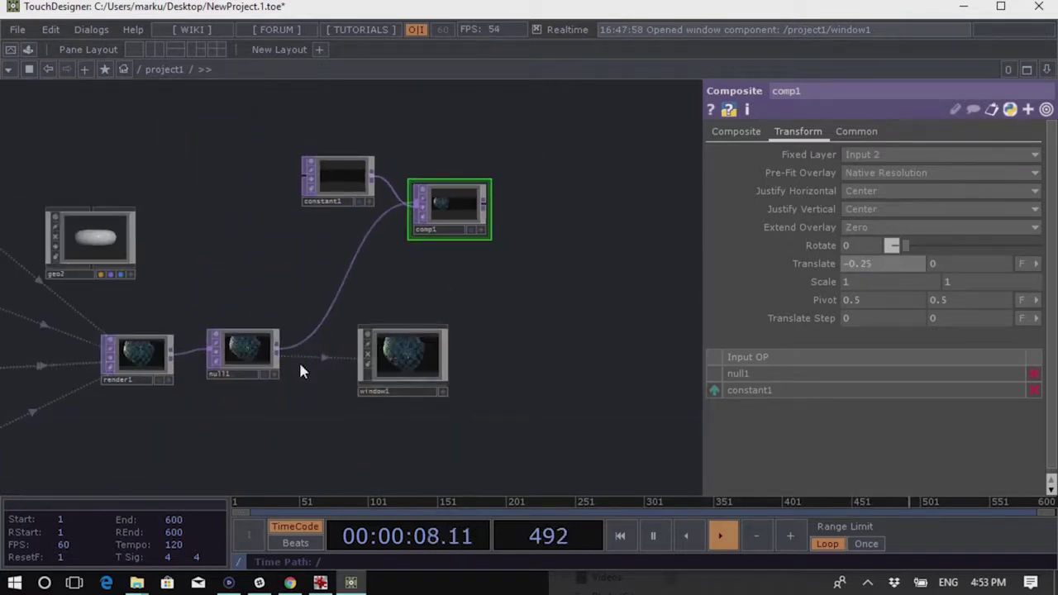
{"action": "key", "text": "Tab"}
{"action": "type", "text": "h"}
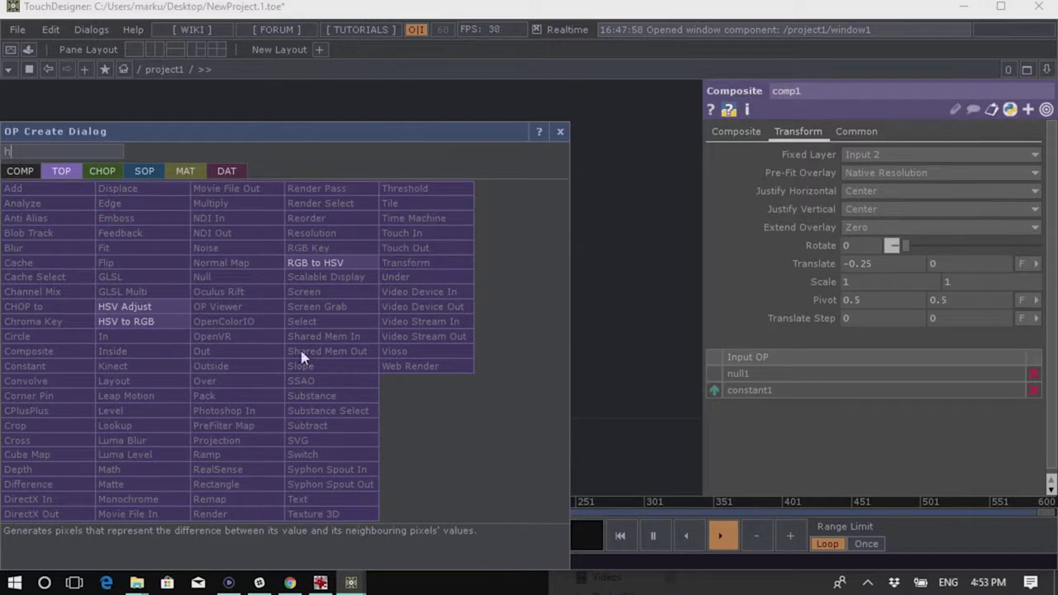
{"action": "left_click", "coordinate": [132, 307]}
{"action": "left_click", "coordinate": [299, 437]}
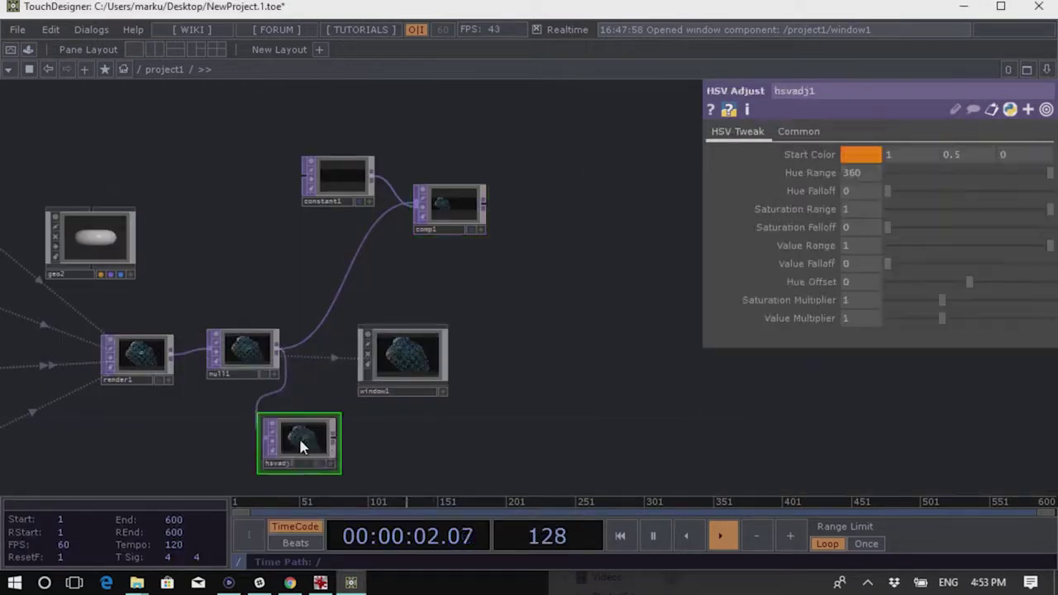
{"action": "left_click_drag", "start_coordinate": [982, 286], "coordinate": [1044, 281]}
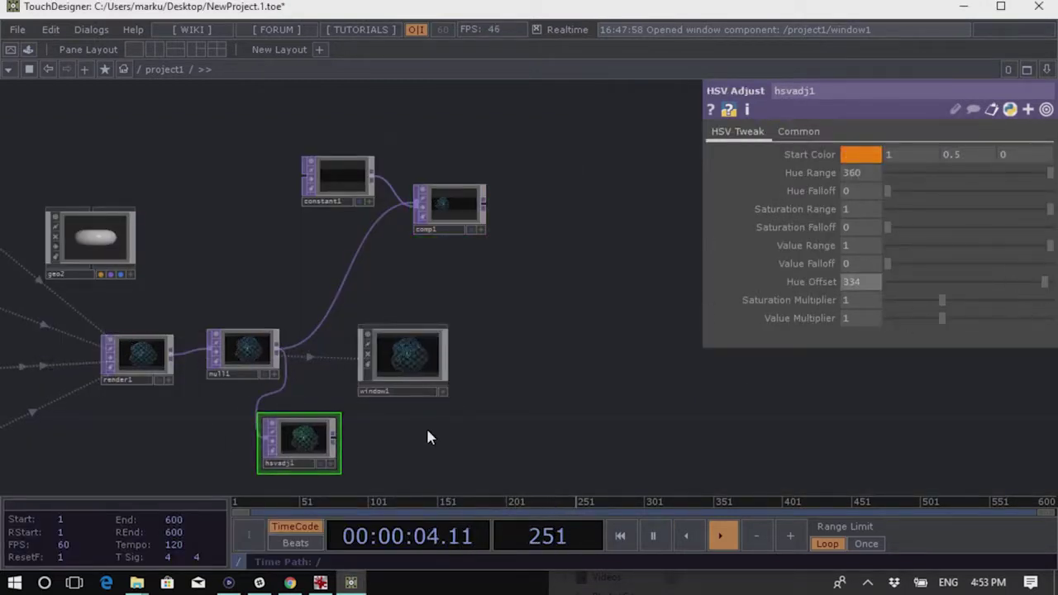
Connect hsvadj1 to comp1 as a third input and set hsvadj1's Hue Offset to 101
{"action": "left_click_drag", "start_coordinate": [336, 445], "coordinate": [417, 205]}
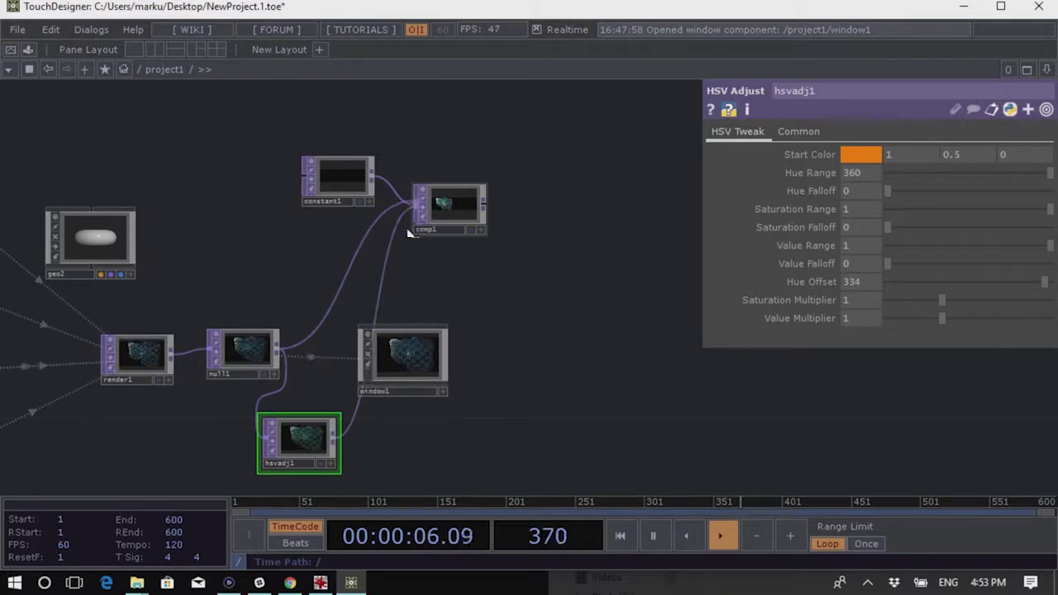
{"action": "left_click_drag", "start_coordinate": [973, 289], "coordinate": [992, 288]}
{"action": "scroll", "coordinate": [450, 221], "scroll_direction": "up", "scroll_amount": 4}
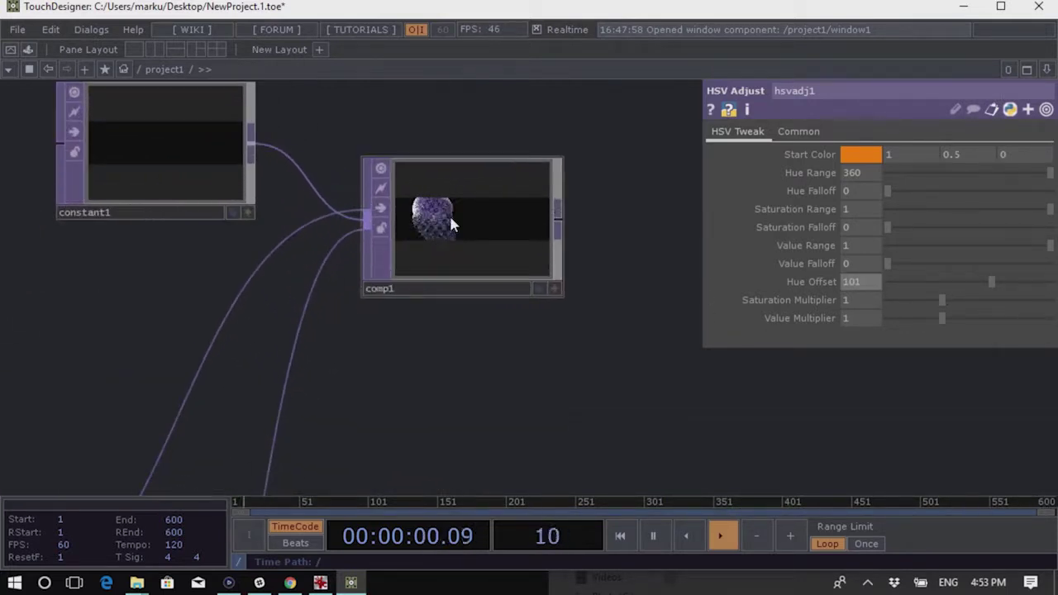
Set comp1's horizontal Translate Step to 1 to place the two renders side by side
{"action": "left_click", "coordinate": [450, 220]}
{"action": "middle_click_drag", "start_coordinate": [855, 325], "coordinate": [884, 302]}
{"action": "scroll", "coordinate": [465, 257], "scroll_direction": "up", "scroll_amount": 5}
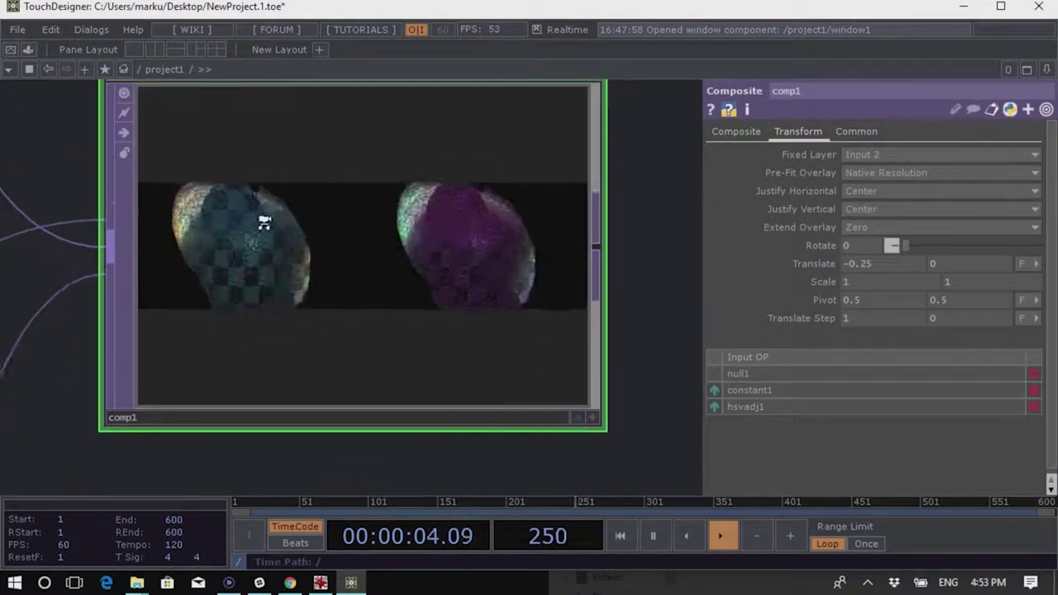
Move window1 to the right, clear of comp1, and examine the two renders in comp1's viewer
{"action": "scroll", "coordinate": [267, 223], "scroll_direction": "down", "scroll_amount": 8}
{"action": "left_click_drag", "start_coordinate": [254, 410], "coordinate": [453, 358]}
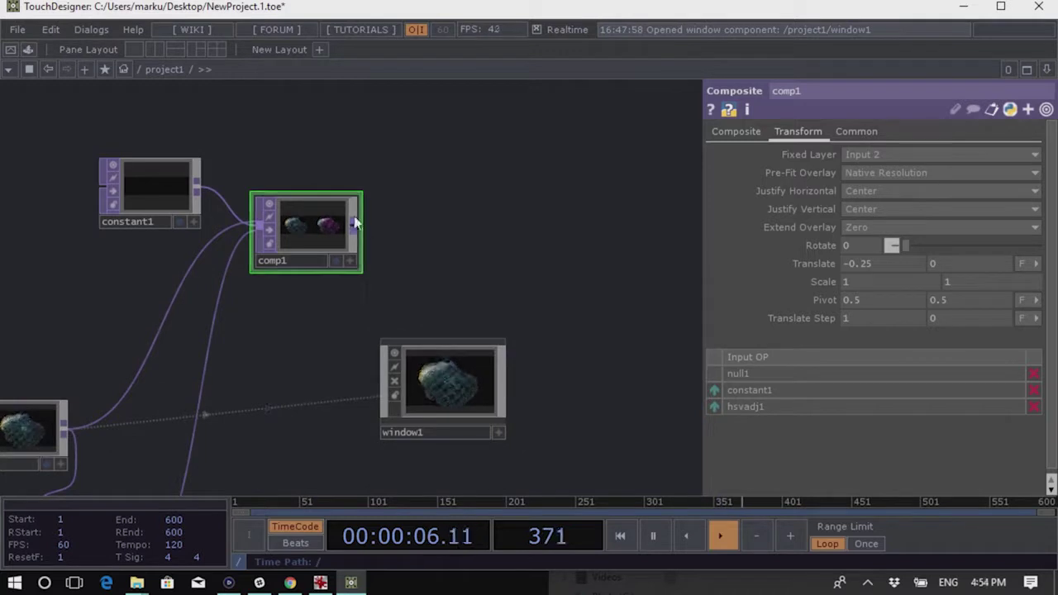
{"action": "scroll", "coordinate": [352, 209], "scroll_direction": "up", "scroll_amount": 5}
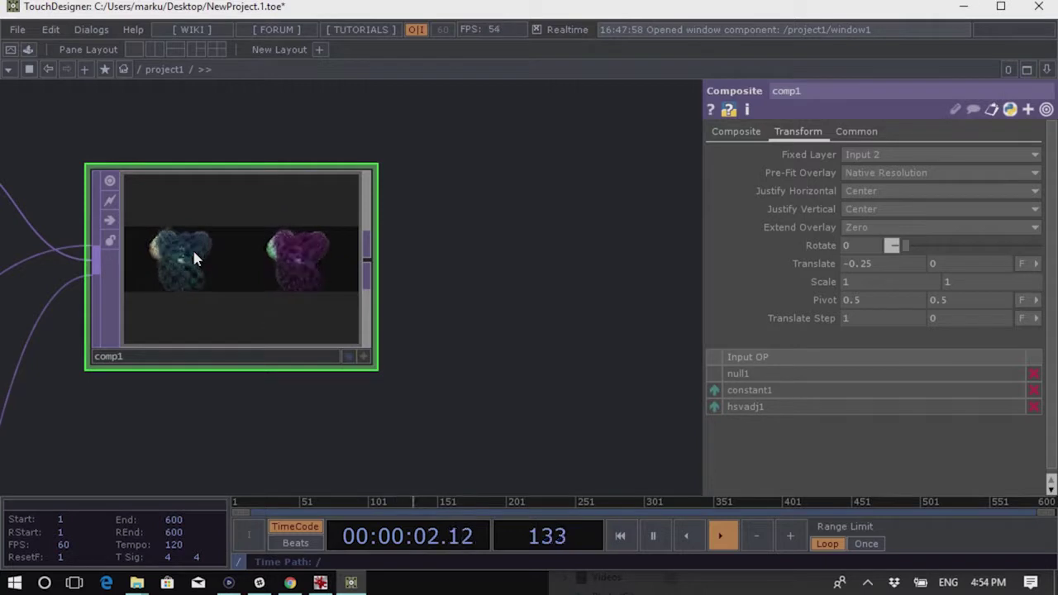
{"action": "scroll", "coordinate": [281, 252], "scroll_direction": "down", "scroll_amount": 5}
{"action": "scroll", "coordinate": [422, 240], "scroll_direction": "right", "scroll_amount": 5}
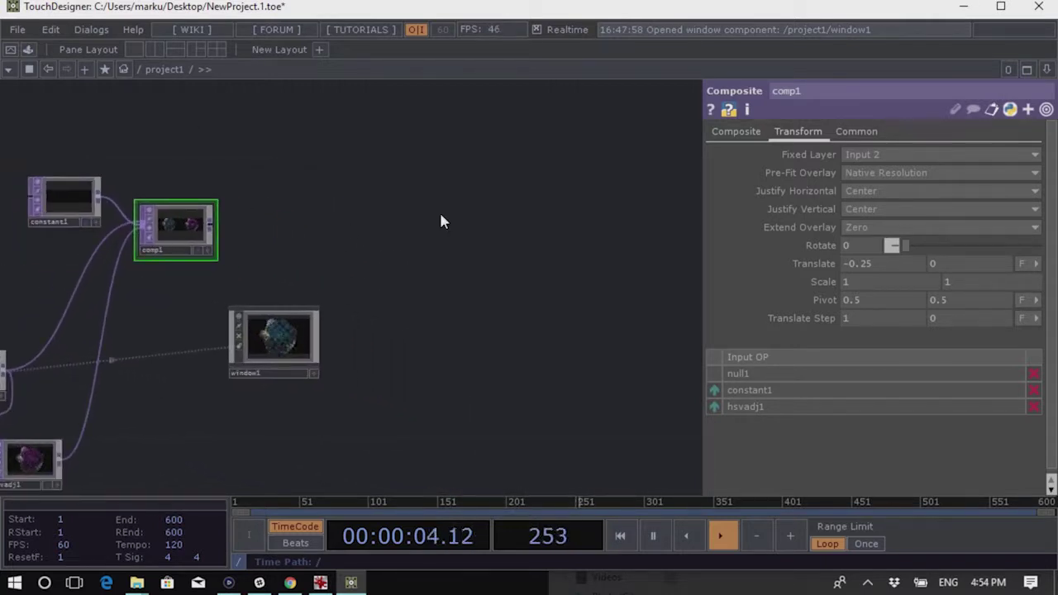
Delete constant1 and comp1 from the network
{"action": "scroll", "coordinate": [413, 231], "scroll_direction": "right", "scroll_amount": 5}
{"action": "scroll", "coordinate": [495, 247], "scroll_direction": "left", "scroll_amount": 10}
{"action": "left_click_drag", "start_coordinate": [416, 148], "coordinate": [138, 198]}
{"action": "key", "text": "Delete"}
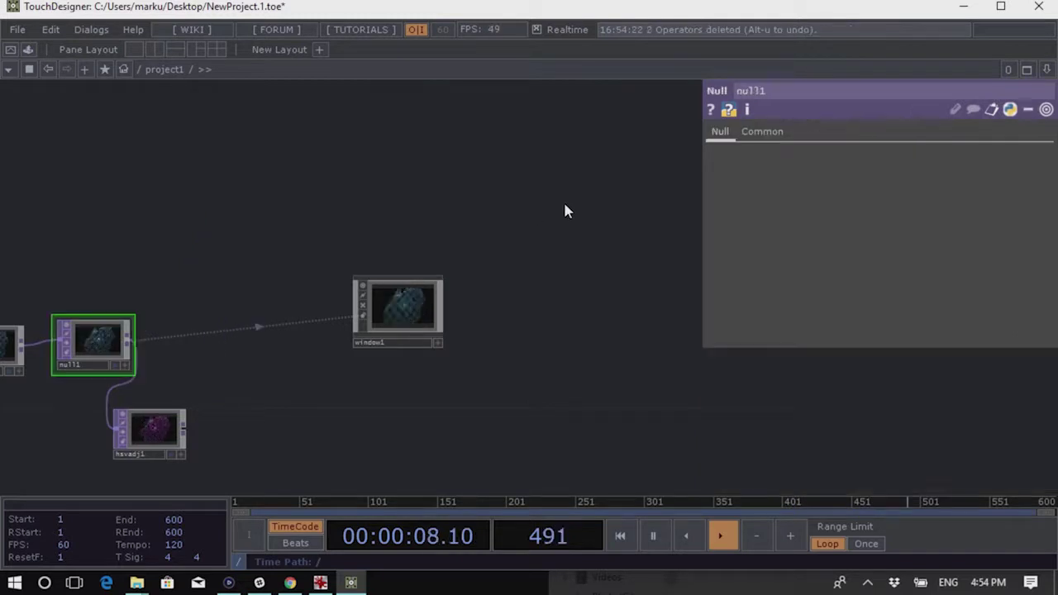
Add a Wave CHOP in the empty space above window1 and assign it as window1's Operator
{"action": "scroll", "coordinate": [495, 248], "scroll_direction": "up", "scroll_amount": 5}
{"action": "left_click_drag", "start_coordinate": [361, 402], "coordinate": [484, 413]}
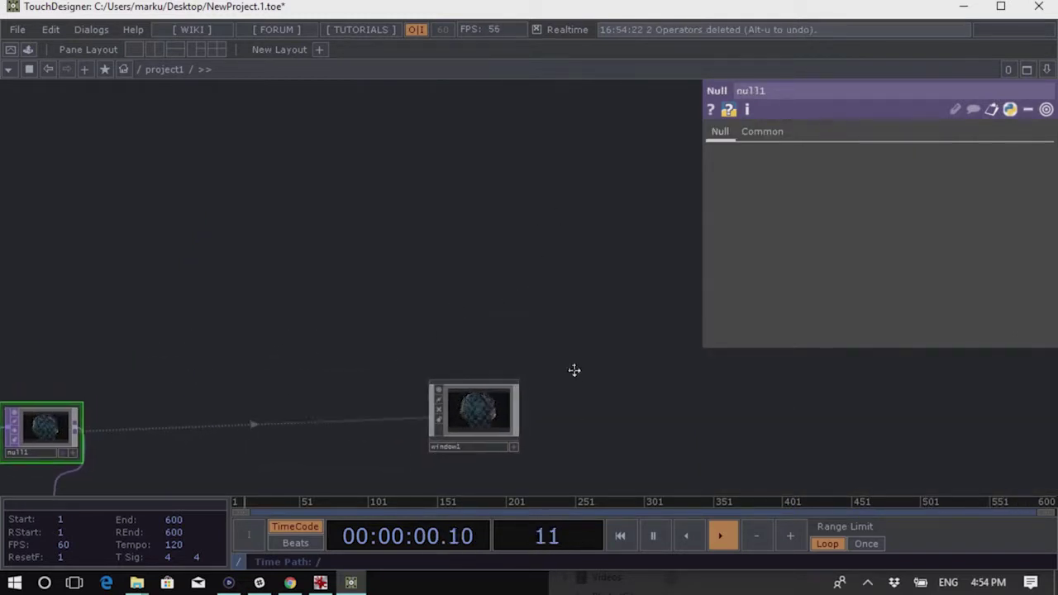
{"action": "scroll", "coordinate": [529, 368], "scroll_direction": "down", "scroll_amount": 3}
{"action": "left_click", "coordinate": [478, 364]}
{"action": "key", "text": "Tab"}
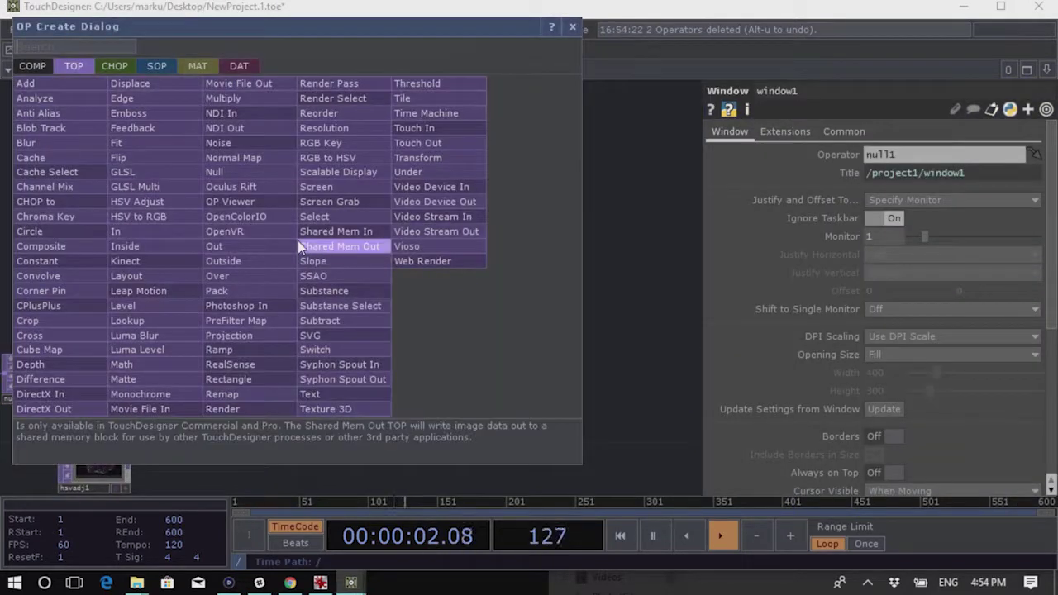
{"action": "left_click", "coordinate": [112, 64]}
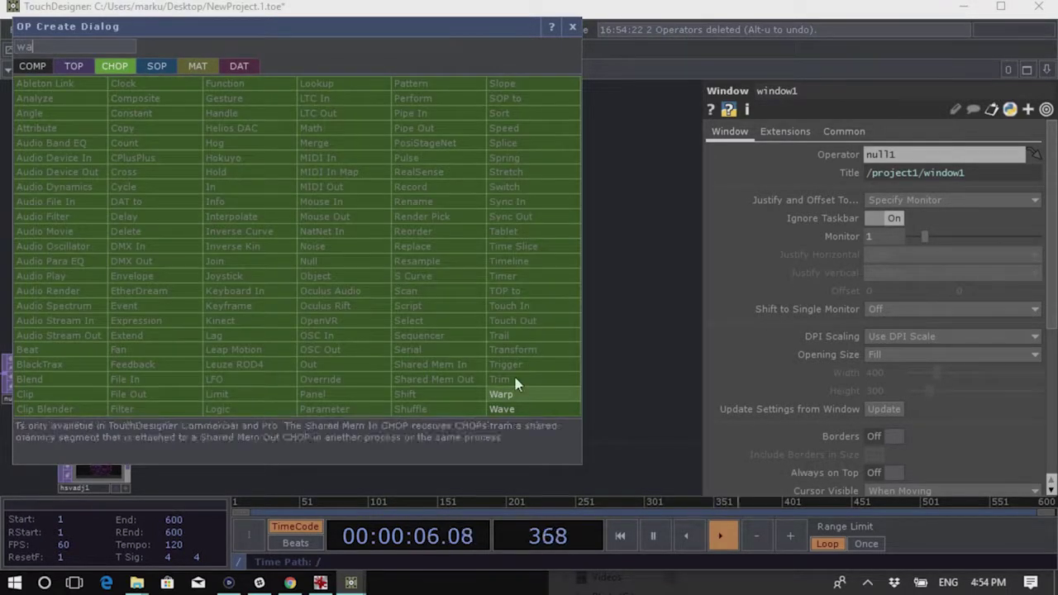
{"action": "left_click", "coordinate": [526, 409]}
{"action": "left_click", "coordinate": [328, 238]}
{"action": "left_click", "coordinate": [491, 351]}
{"action": "left_click_drag", "start_coordinate": [330, 240], "coordinate": [936, 155]}
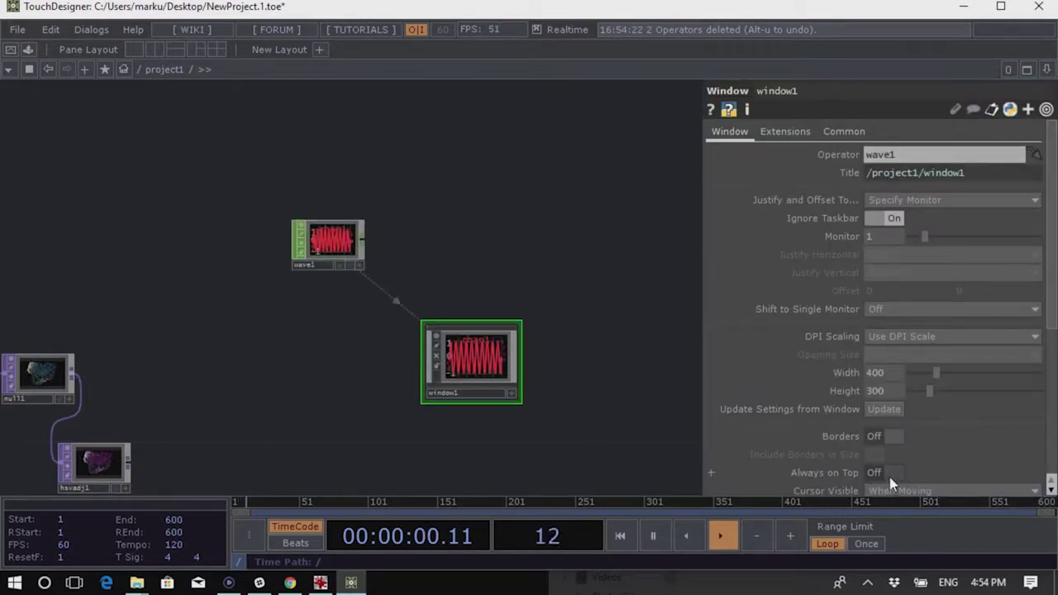
View the wave full screen in Perform Mode, accepting the fallback monitor, and exit again
{"action": "scroll", "coordinate": [838, 449], "scroll_direction": "down", "scroll_amount": 5}
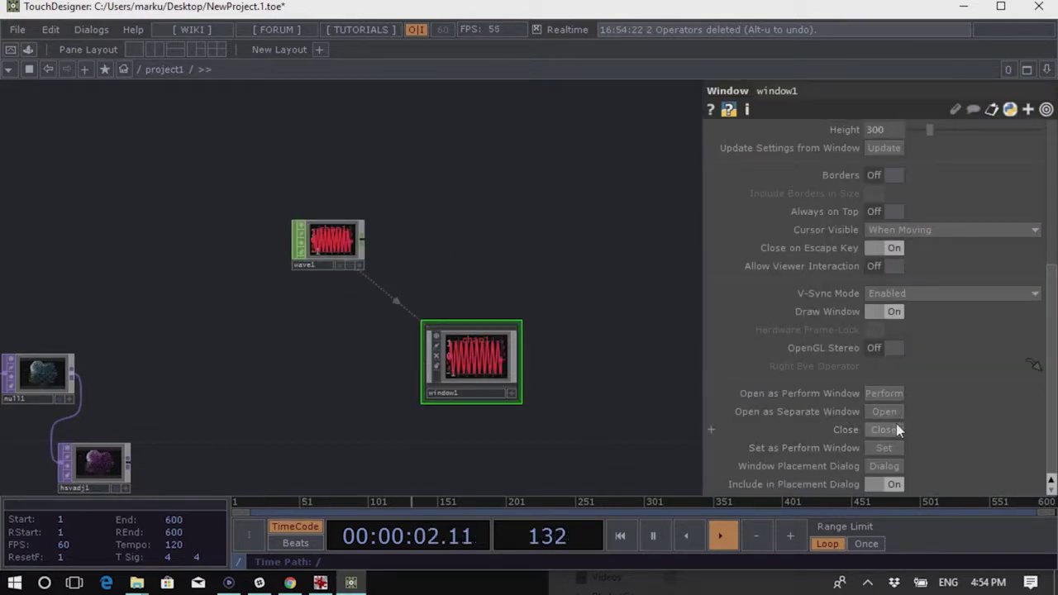
{"action": "key", "text": "F1"}
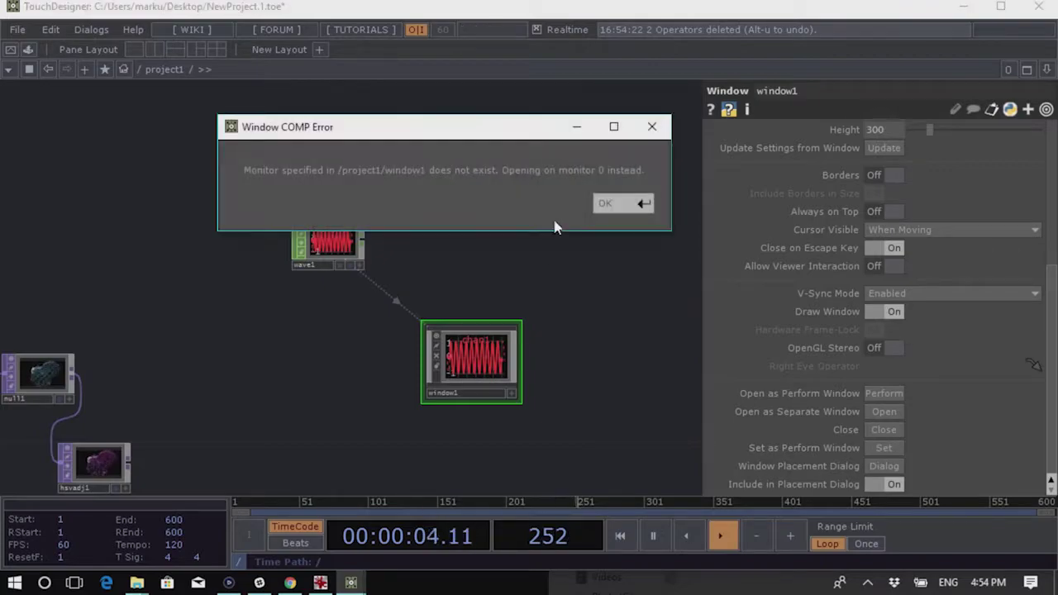
{"action": "left_click", "coordinate": [609, 205]}
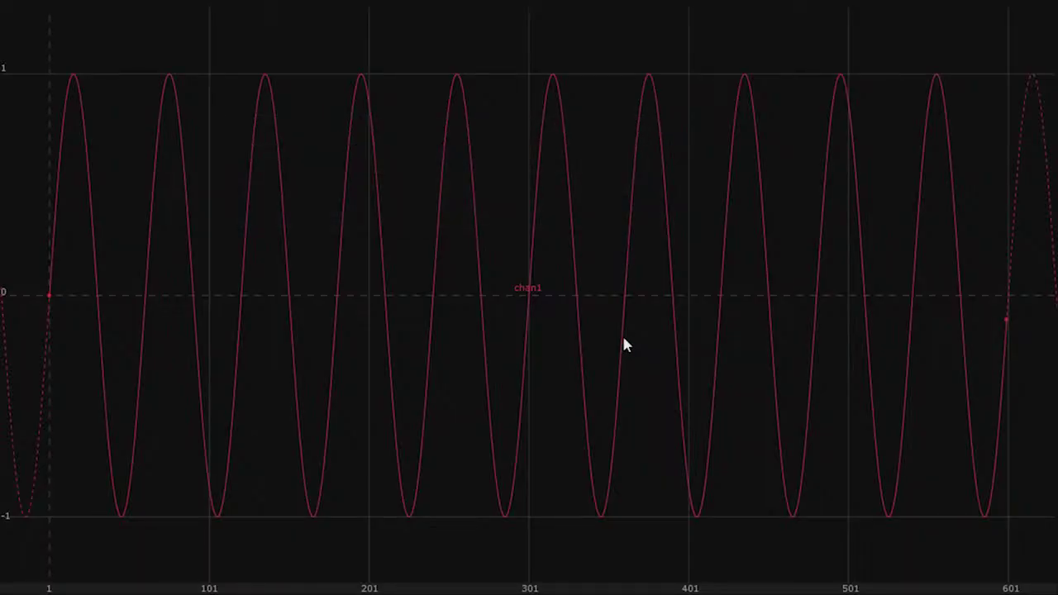
{"action": "key", "text": "Escape"}
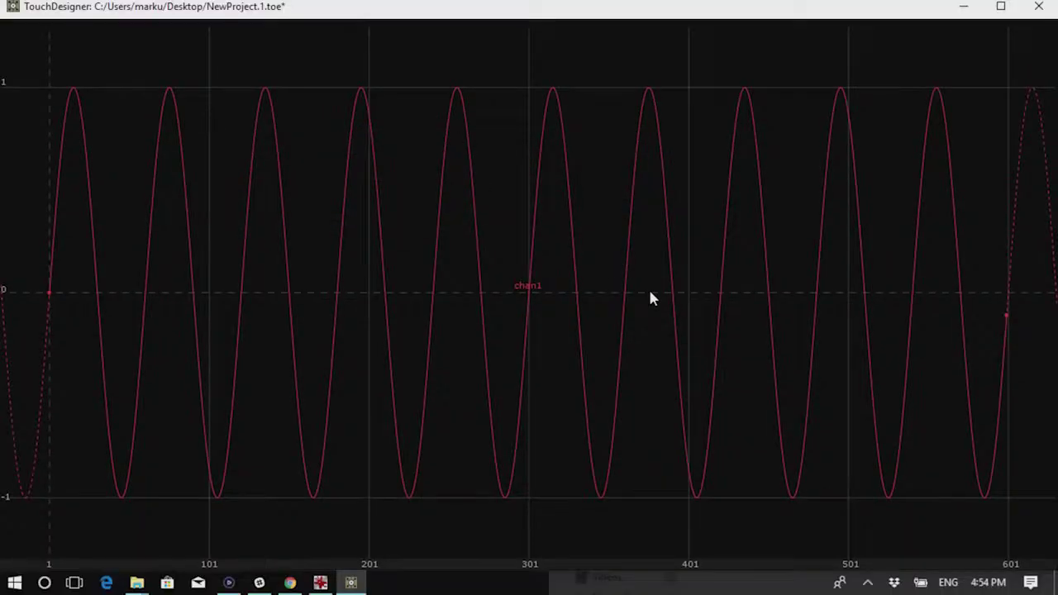
Delete wave1 and add a Container COMP above window1 in its place
{"action": "left_click", "coordinate": [352, 232]}
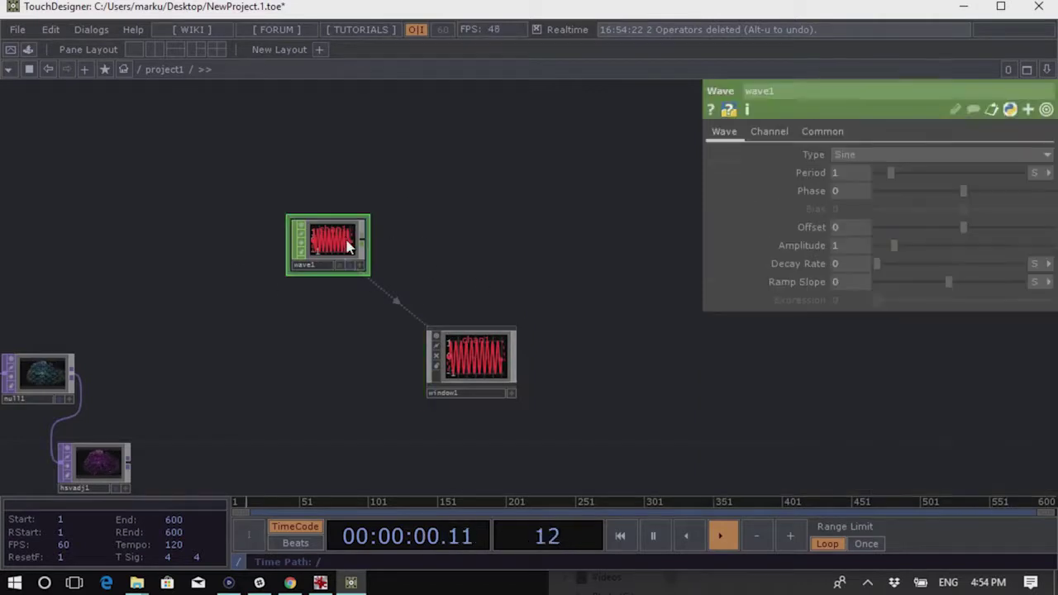
{"action": "key", "text": "Delete"}
{"action": "key", "text": "Tab"}
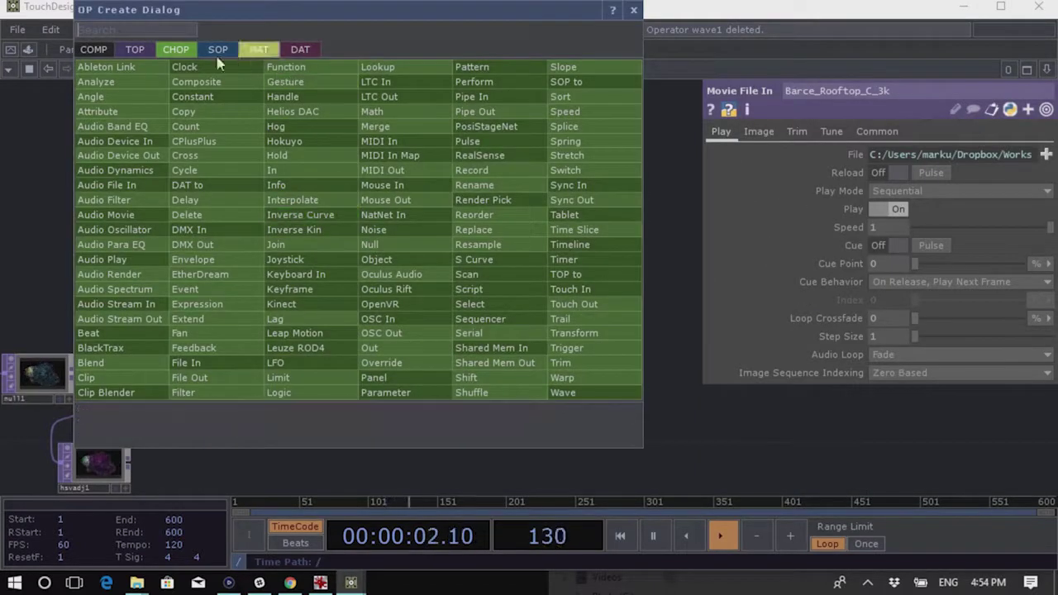
{"action": "left_click", "coordinate": [93, 50]}
{"action": "left_click", "coordinate": [236, 98]}
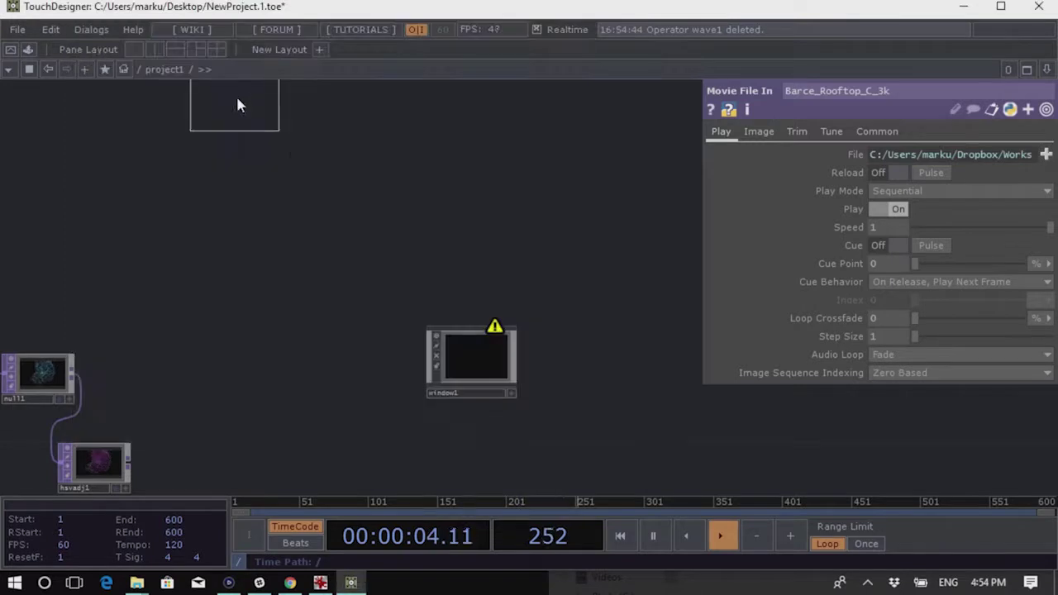
{"action": "left_click", "coordinate": [352, 252]}
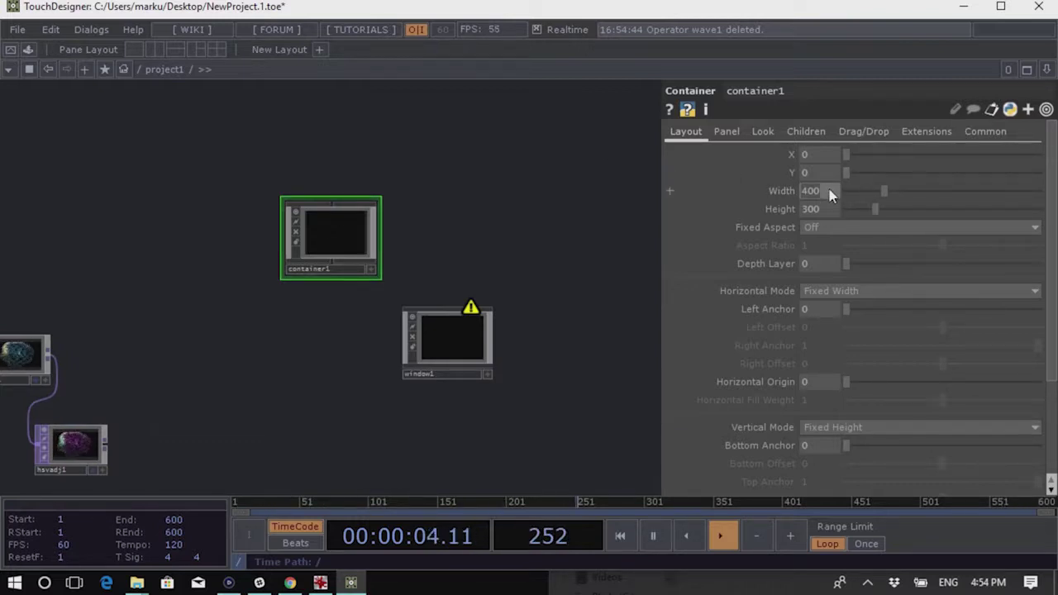
Set container1's Width to 1280 and Height to 720, and move it farther from window1, up and to the left
{"action": "type", "text": "0"}
{"action": "key", "text": "Return"}
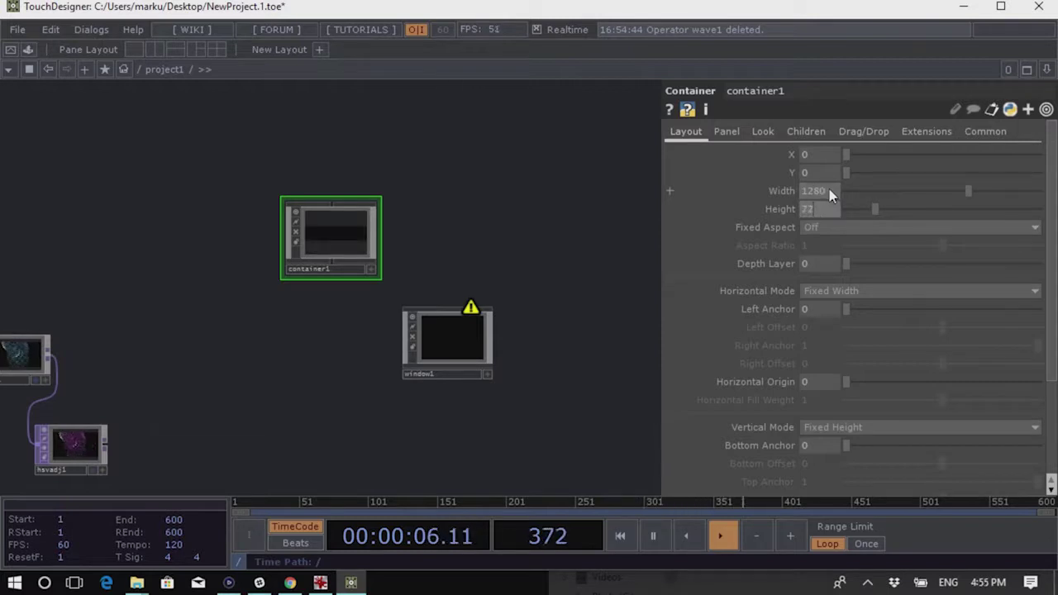
{"action": "left_click_drag", "start_coordinate": [331, 231], "coordinate": [263, 214]}
Assign null1 as container1's Background TOP
{"action": "left_click_drag", "start_coordinate": [301, 361], "coordinate": [412, 349]}
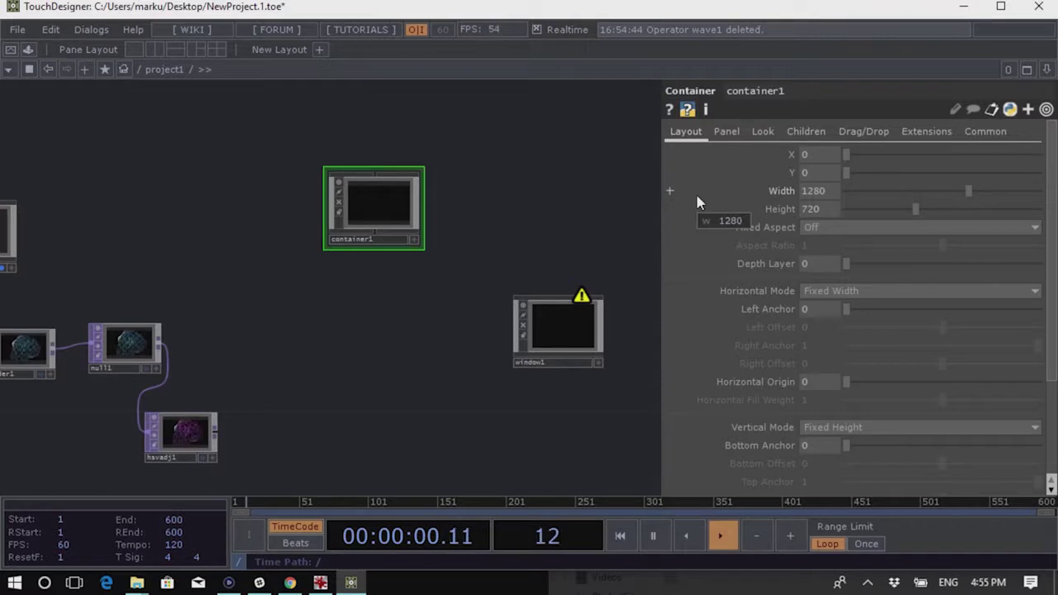
{"action": "left_click", "coordinate": [764, 132]}
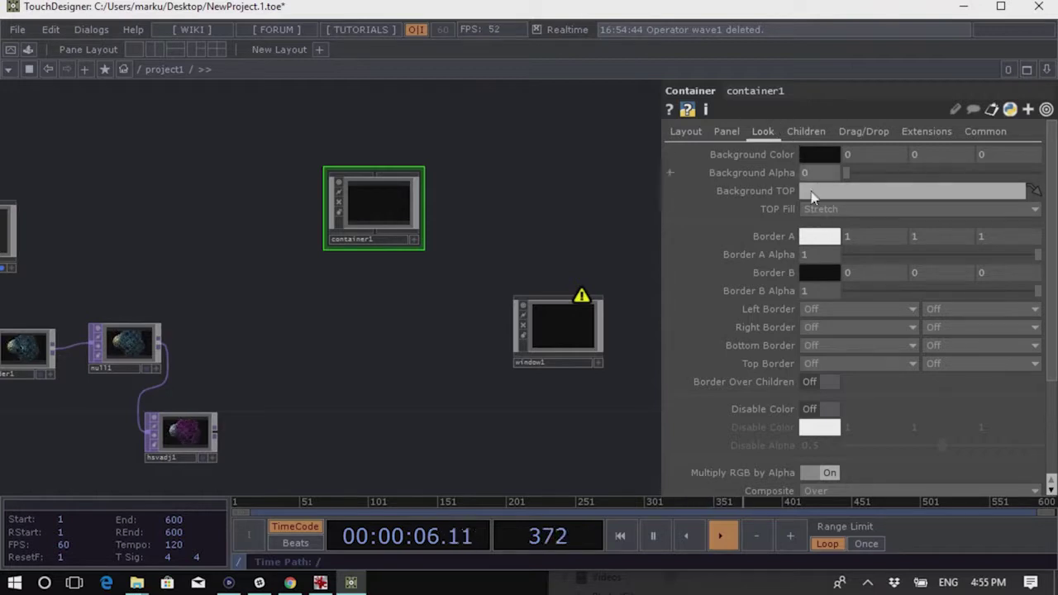
{"action": "left_click_drag", "start_coordinate": [125, 357], "coordinate": [826, 191]}
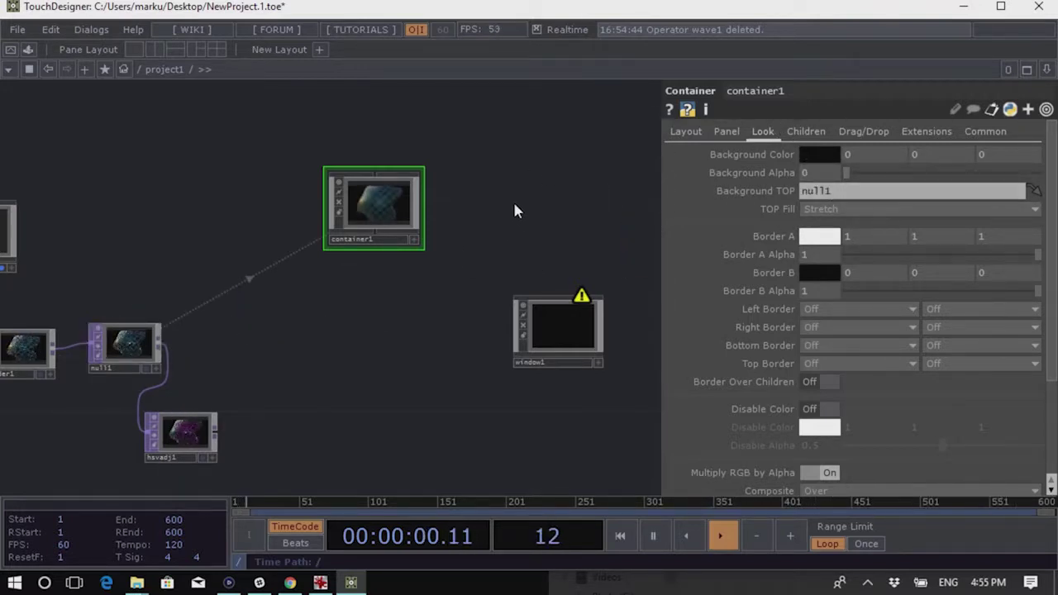
Duplicate container1 and assign hsvadj1 as the copy's Background TOP
{"action": "left_click_drag", "start_coordinate": [511, 210], "coordinate": [359, 243]}
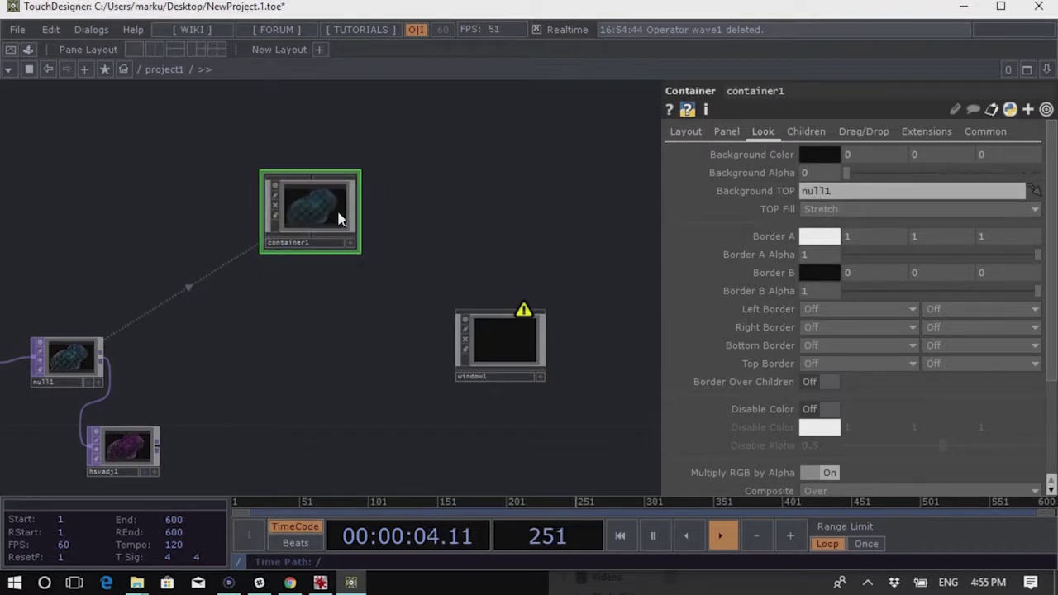
{"action": "key", "text": "ctrl+c"}
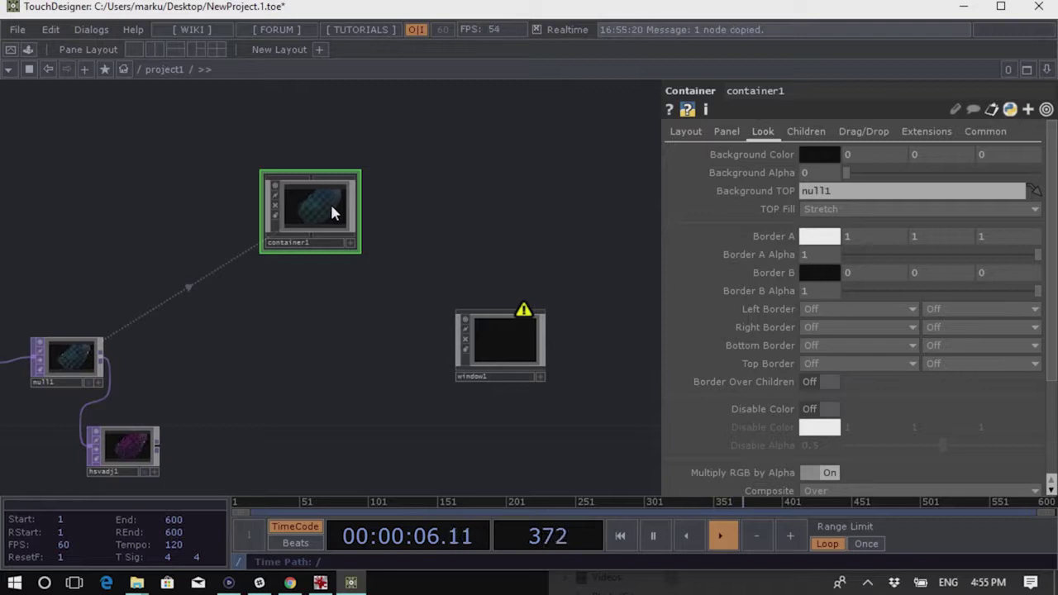
{"action": "key", "text": "ctrl+v"}
{"action": "left_click_drag", "start_coordinate": [122, 446], "coordinate": [909, 191]}
{"action": "scroll", "coordinate": [405, 279], "scroll_direction": "up", "scroll_amount": 5}
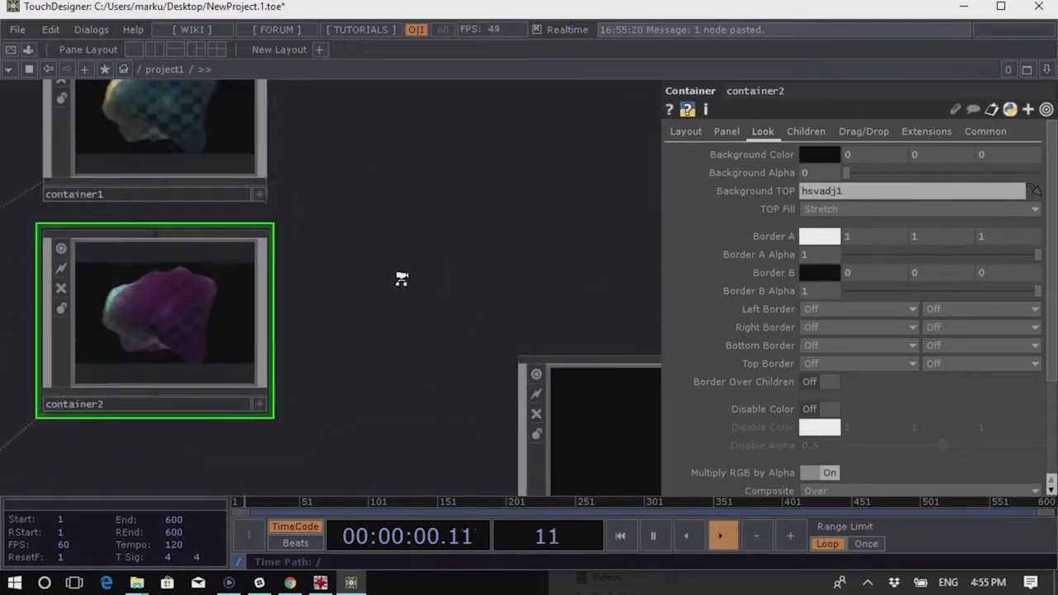
Place container2 directly beside container1 and move window1 closer beneath the two containers
{"action": "scroll", "coordinate": [319, 326], "scroll_direction": "down", "scroll_amount": 3}
{"action": "left_click_drag", "start_coordinate": [255, 313], "coordinate": [411, 190]}
{"action": "left_click_drag", "start_coordinate": [550, 215], "coordinate": [550, 281]}
{"action": "scroll", "coordinate": [495, 174], "scroll_direction": "down", "scroll_amount": 3}
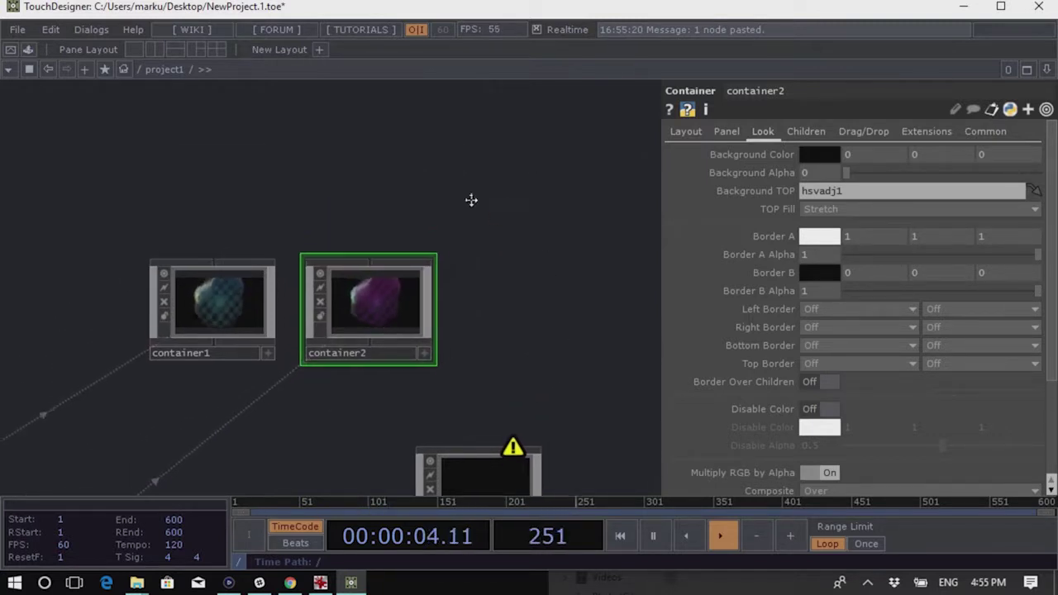
{"action": "left_click_drag", "start_coordinate": [417, 446], "coordinate": [272, 429]}
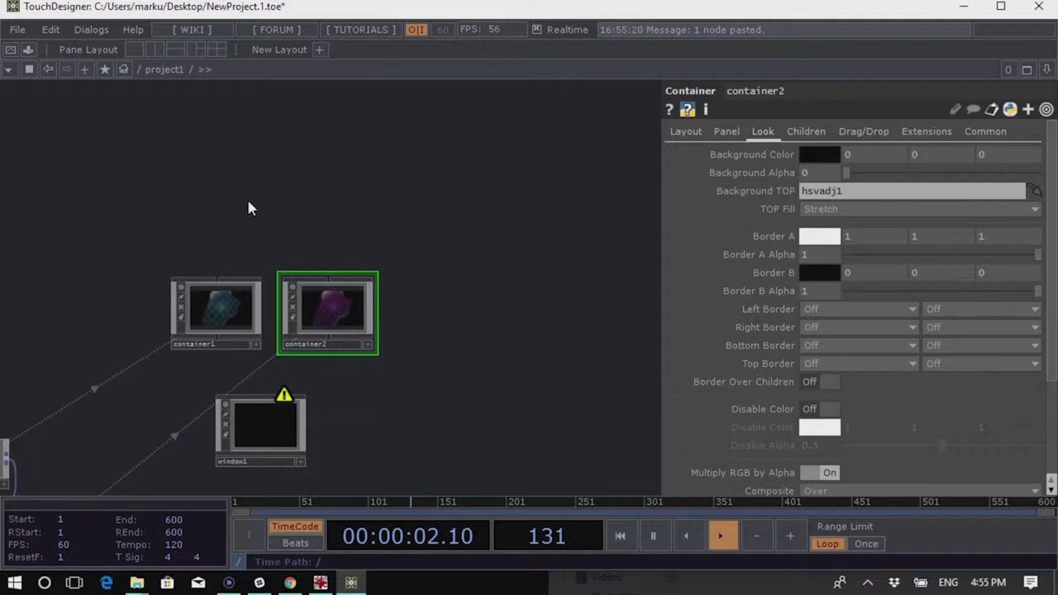
Add a third Container COMP centred above container1 and container2
{"action": "key", "text": "Tab"}
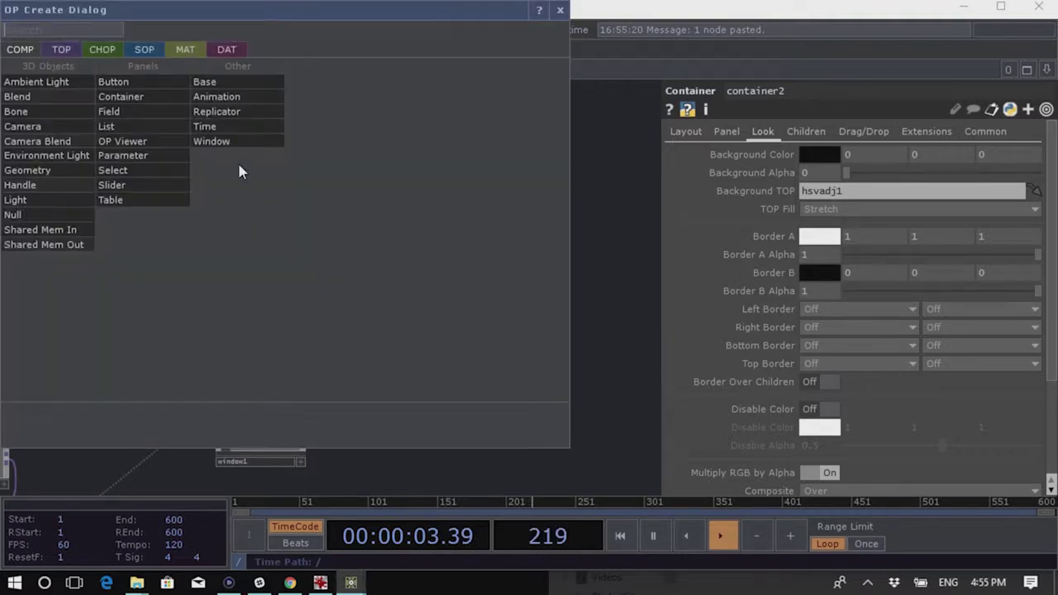
{"action": "left_click", "coordinate": [135, 97]}
{"action": "left_click", "coordinate": [263, 198]}
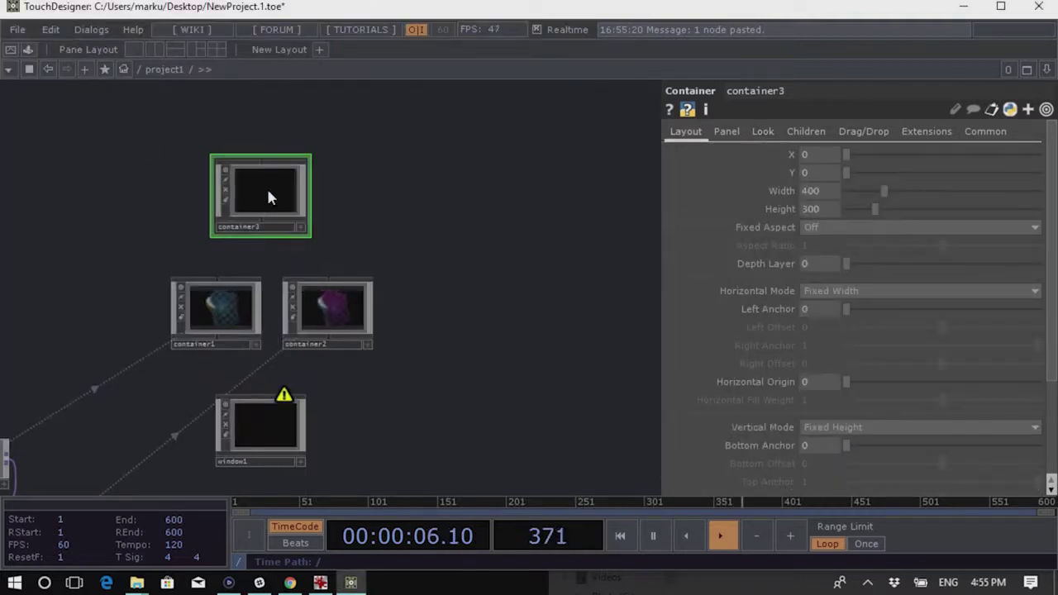
{"action": "left_click_drag", "start_coordinate": [268, 197], "coordinate": [273, 185]}
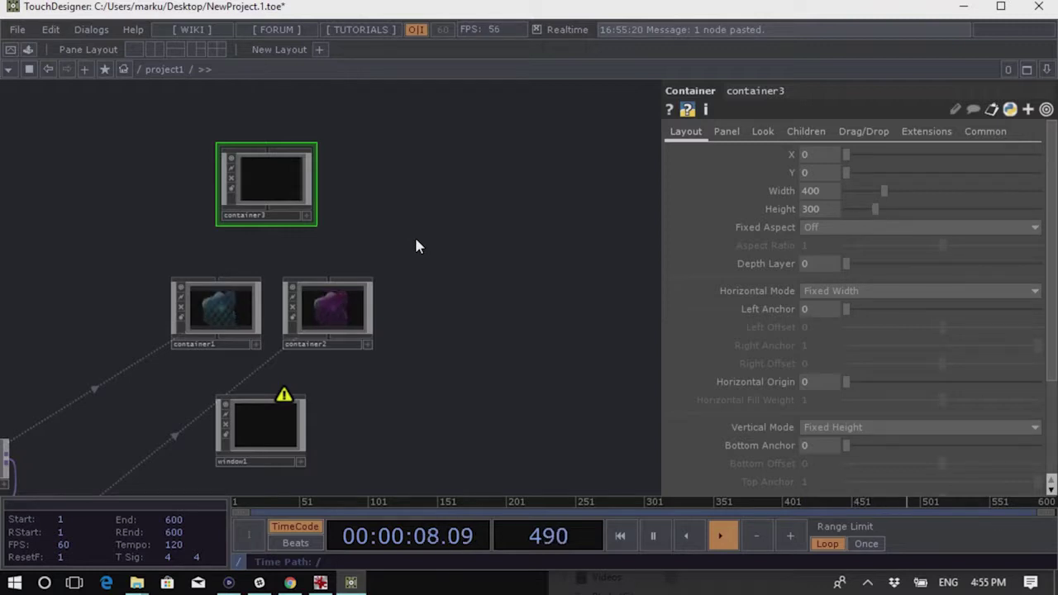
Set container3's Width to 2560 and Height to 720
{"action": "scroll", "coordinate": [475, 248], "scroll_direction": "down", "scroll_amount": 3}
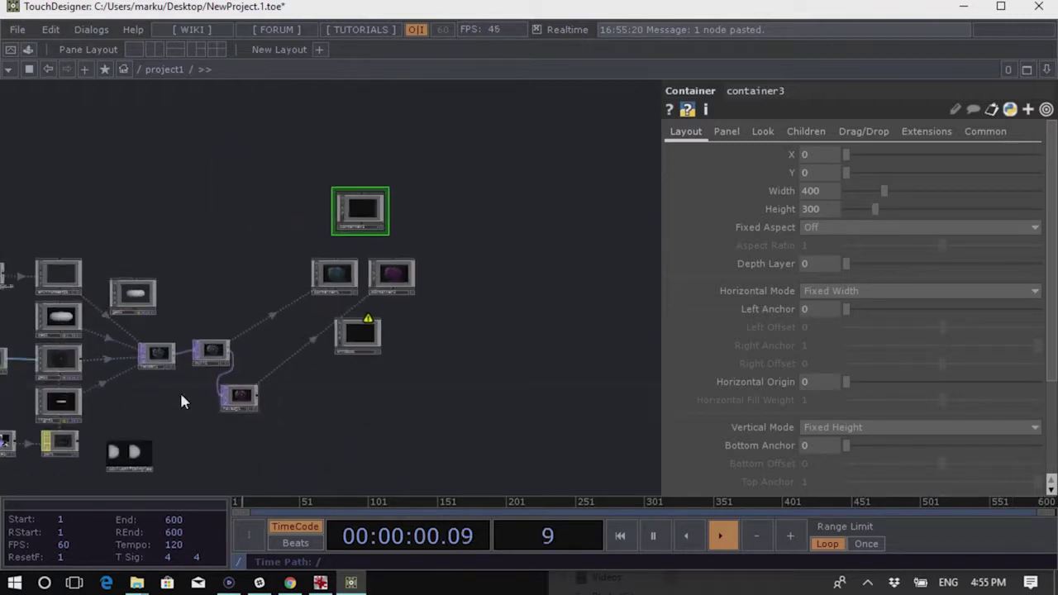
{"action": "left_click_drag", "start_coordinate": [276, 434], "coordinate": [498, 400]}
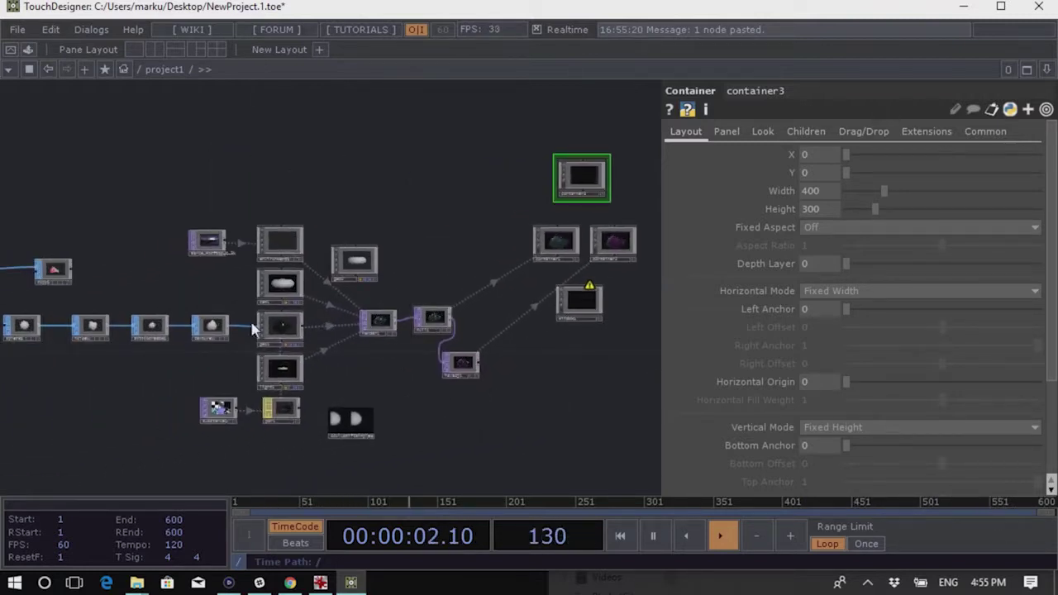
{"action": "scroll", "coordinate": [342, 430], "scroll_direction": "up", "scroll_amount": 5}
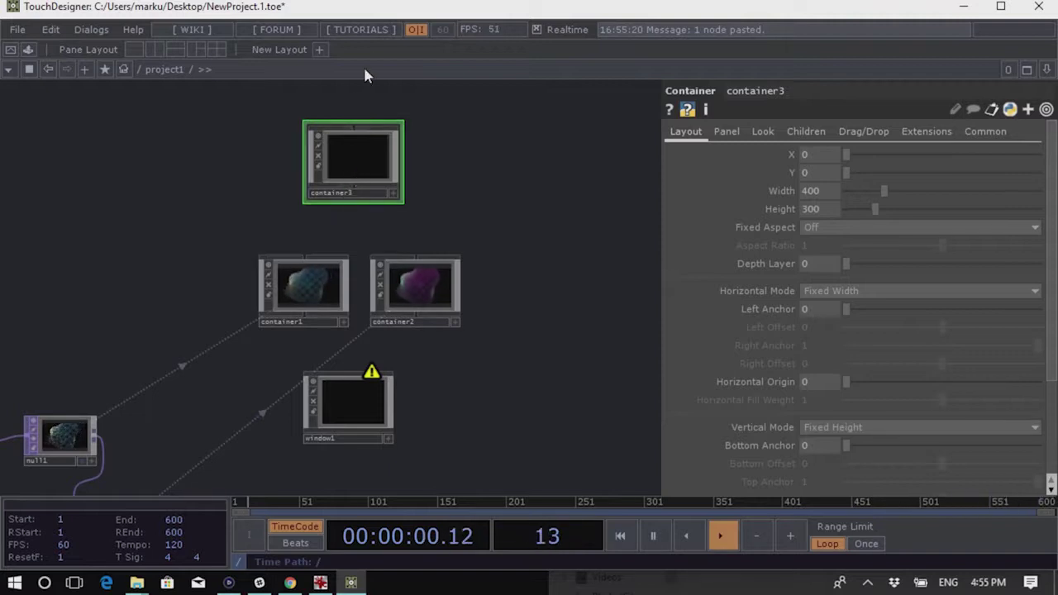
{"action": "scroll", "coordinate": [468, 222], "scroll_direction": "up", "scroll_amount": 2}
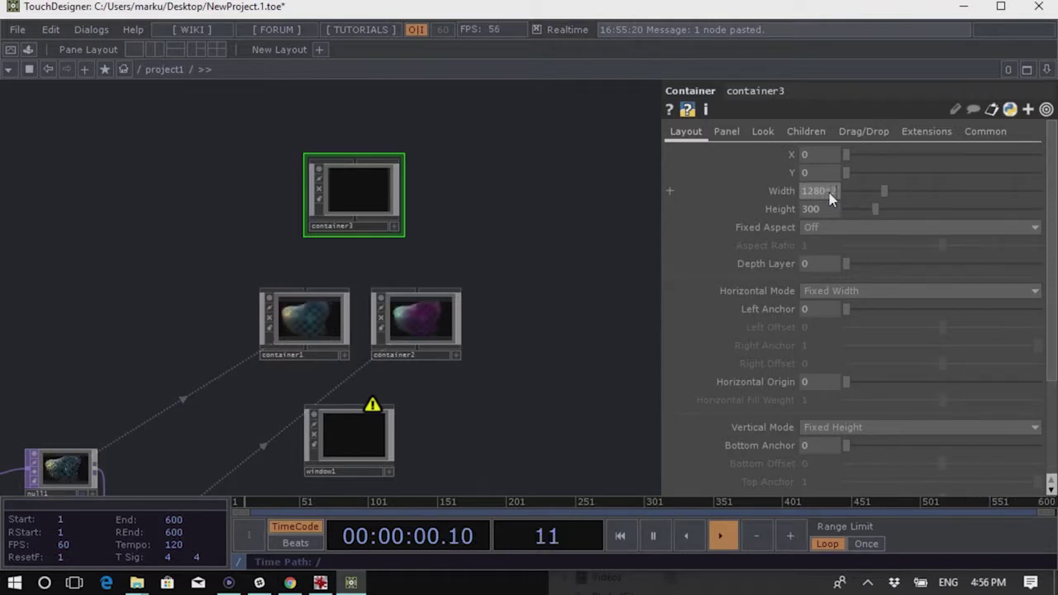
{"action": "type", "text": "2560"}
{"action": "key", "text": "Return"}
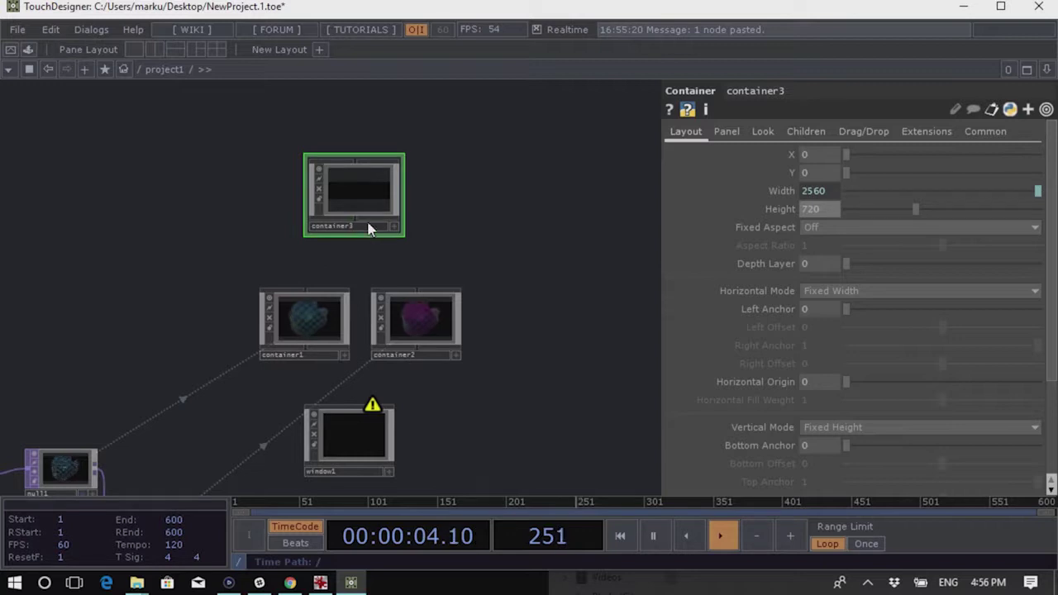
Make container1 and container2 children of container3 by wiring them to its lower connector
{"action": "left_click_drag", "start_coordinate": [352, 225], "coordinate": [305, 291]}
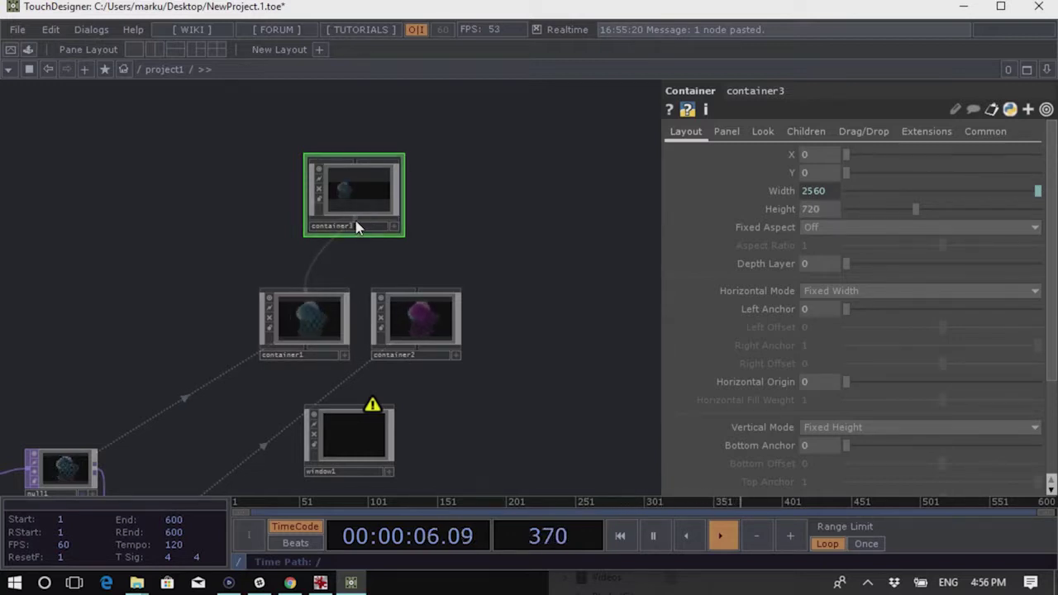
{"action": "left_click_drag", "start_coordinate": [356, 225], "coordinate": [415, 291]}
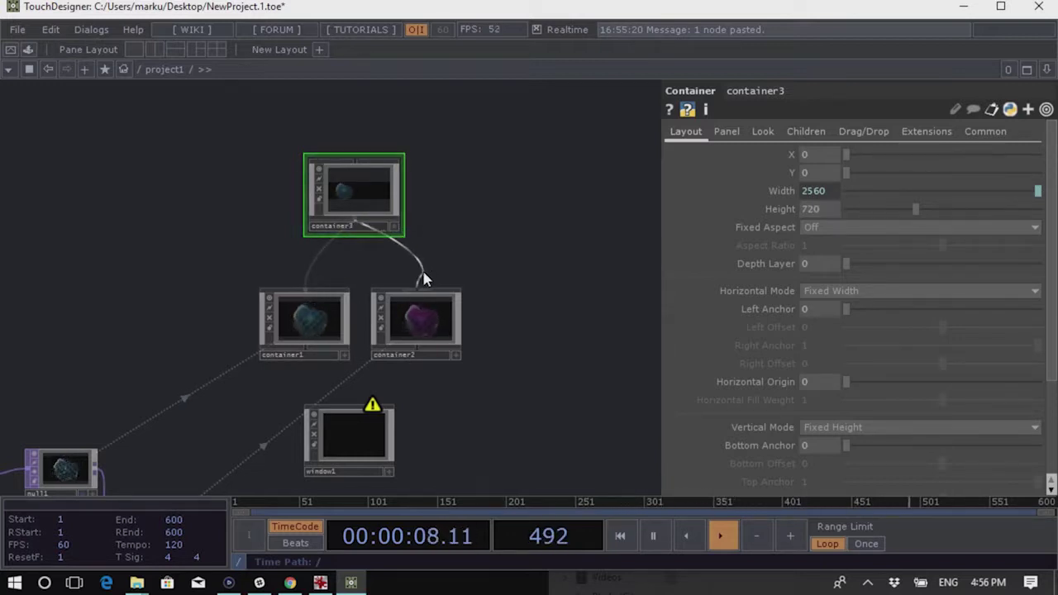
{"action": "scroll", "coordinate": [360, 207], "scroll_direction": "up", "scroll_amount": 3}
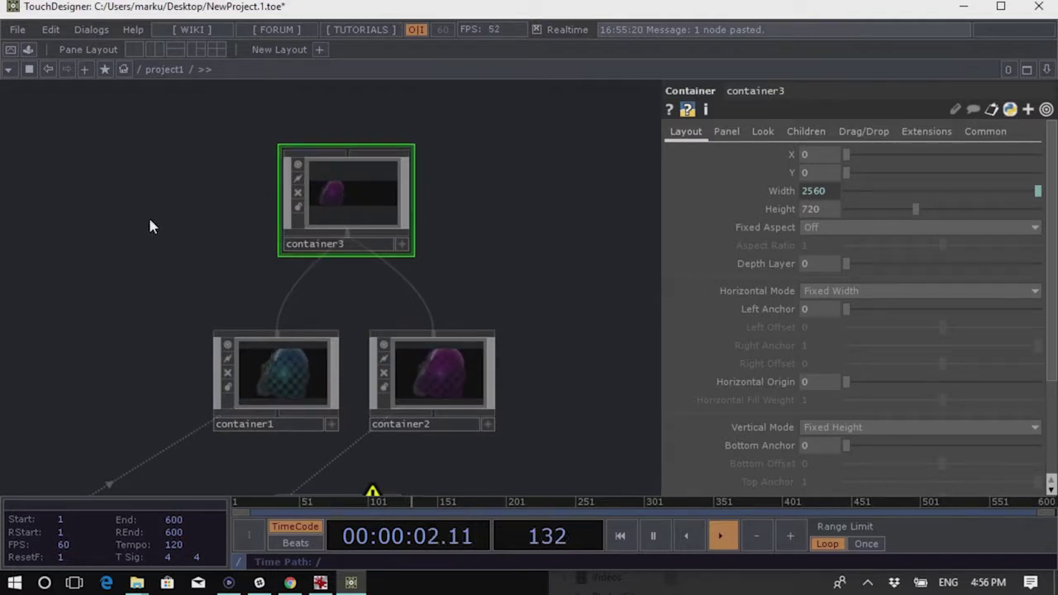
Align container3's children Left to Right and check the side-by-side result in its viewer
{"action": "left_click", "coordinate": [804, 132]}
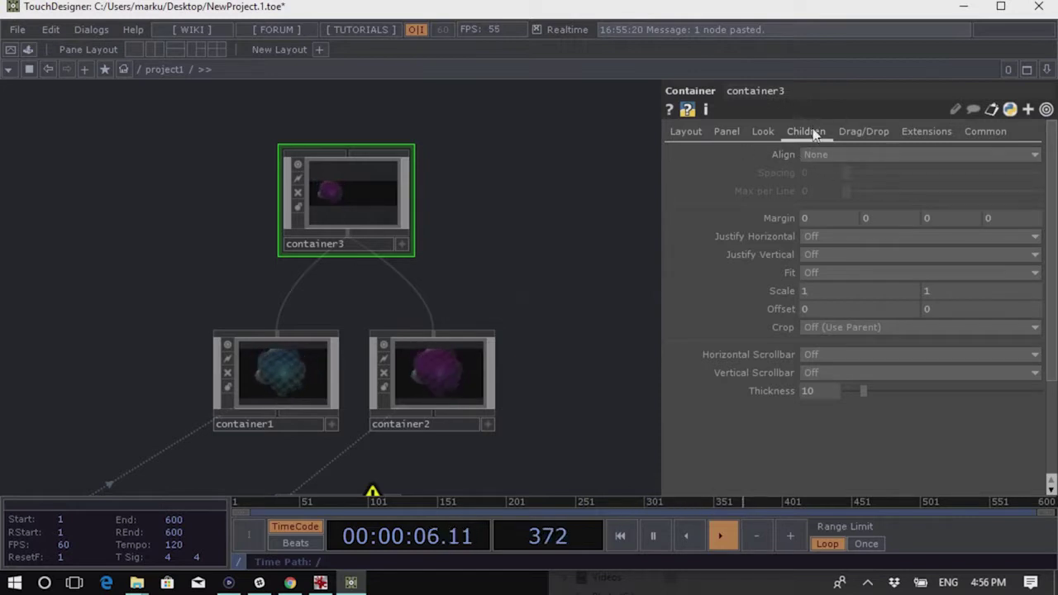
{"action": "left_click", "coordinate": [812, 155]}
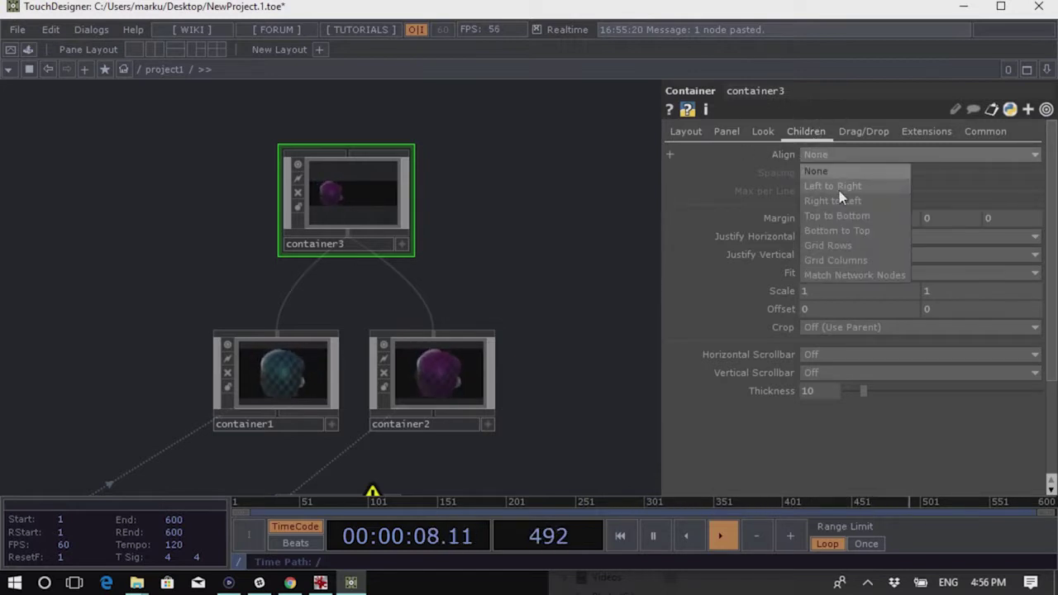
{"action": "left_click", "coordinate": [825, 188]}
{"action": "scroll", "coordinate": [285, 190], "scroll_direction": "up", "scroll_amount": 5}
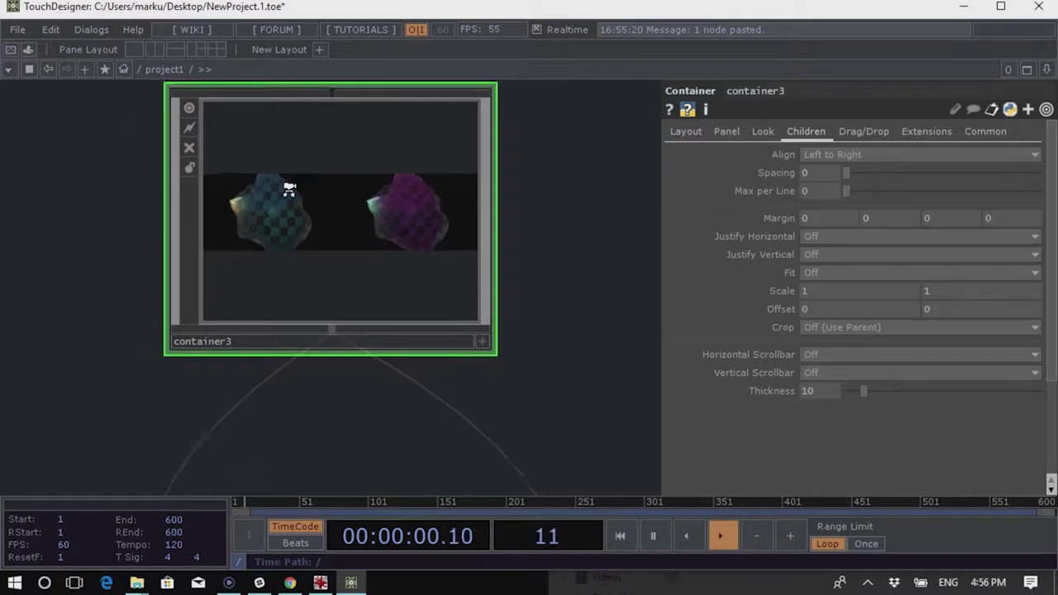
{"action": "scroll", "coordinate": [285, 186], "scroll_direction": "down", "scroll_amount": 6}
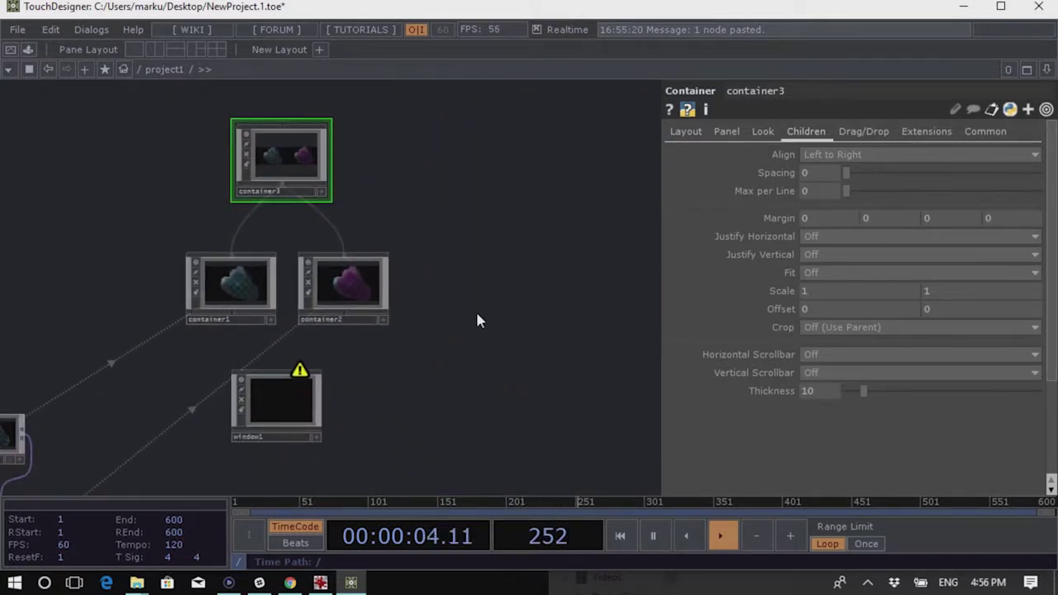
Try linking container3 to window1 as its Clone Master, and clear that Clone Master reference
{"action": "left_click_drag", "start_coordinate": [299, 142], "coordinate": [286, 372]}
{"action": "left_click", "coordinate": [293, 356]}
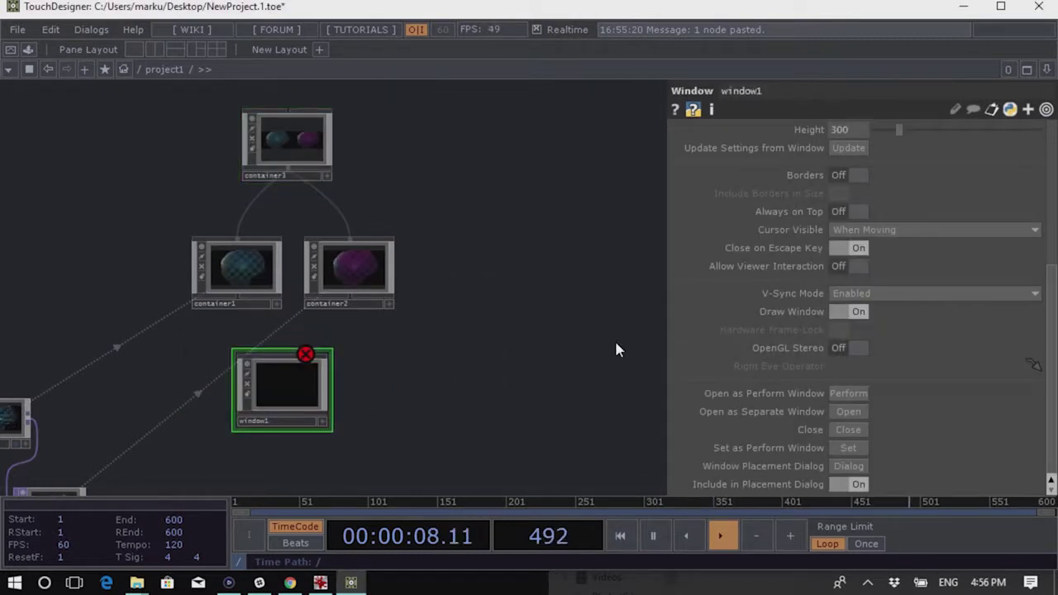
{"action": "scroll", "coordinate": [789, 217], "scroll_direction": "up", "scroll_amount": 5}
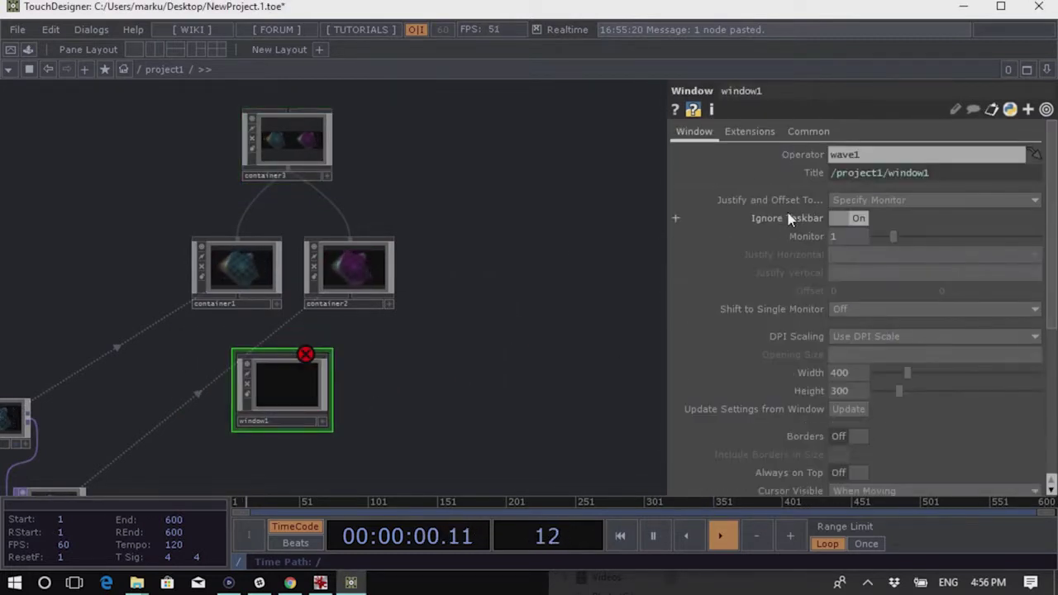
{"action": "left_click", "coordinate": [800, 132]}
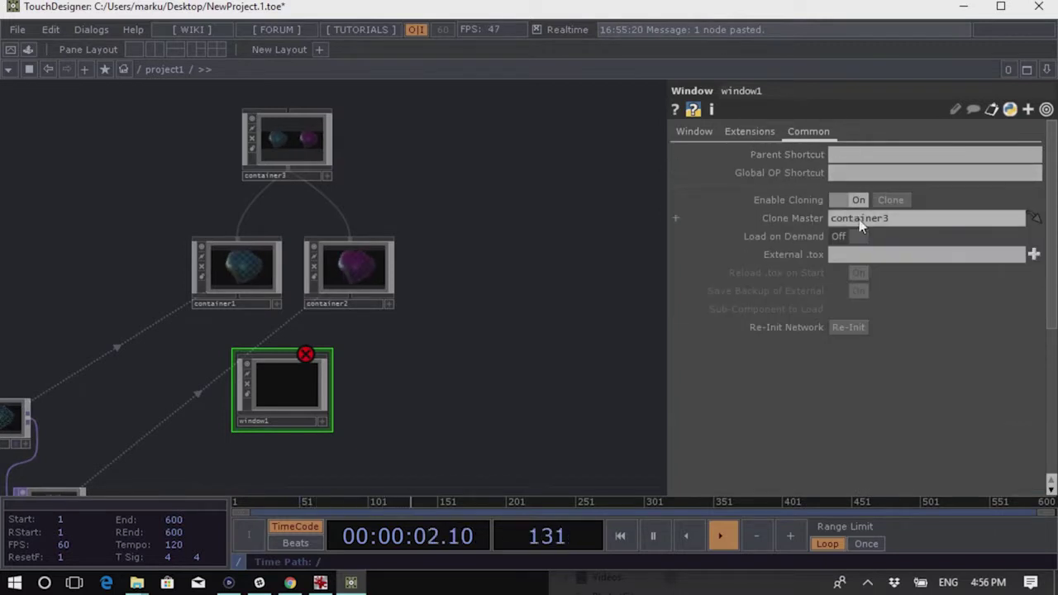
{"action": "left_click", "coordinate": [864, 220]}
{"action": "key", "text": "BackSpace"}
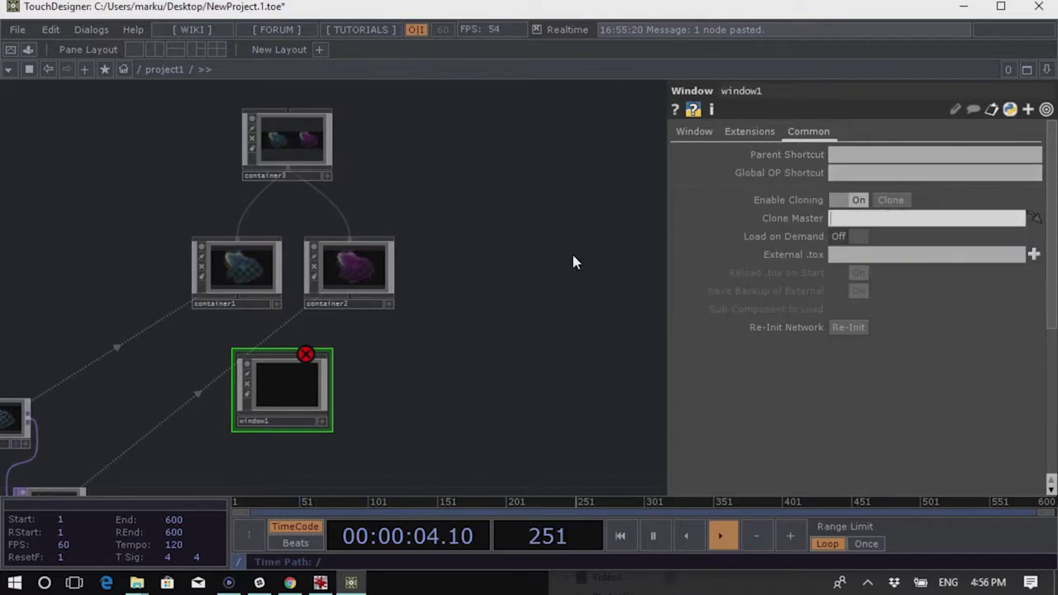
Replace window1's Operator with container3
{"action": "left_click", "coordinate": [750, 132]}
{"action": "left_click", "coordinate": [693, 132]}
{"action": "left_click", "coordinate": [909, 154]}
{"action": "type", "text": "container3"}
{"action": "key", "text": "Return"}
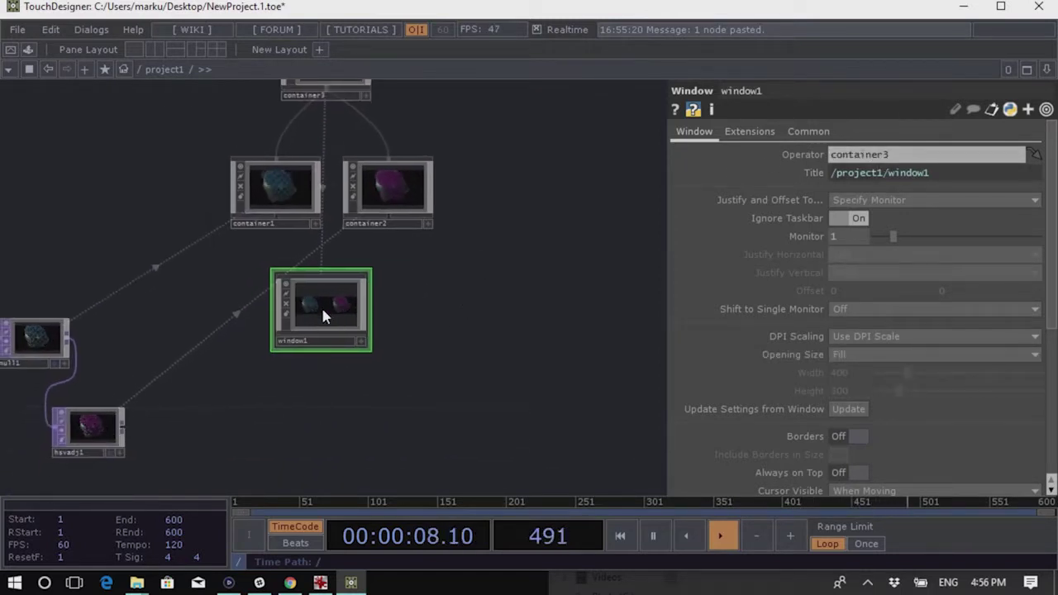
Examine window1's side-by-side output and how null1 and hsvadj1 feed the three containers across the network
{"action": "scroll", "coordinate": [322, 315], "scroll_direction": "up", "scroll_amount": 5}
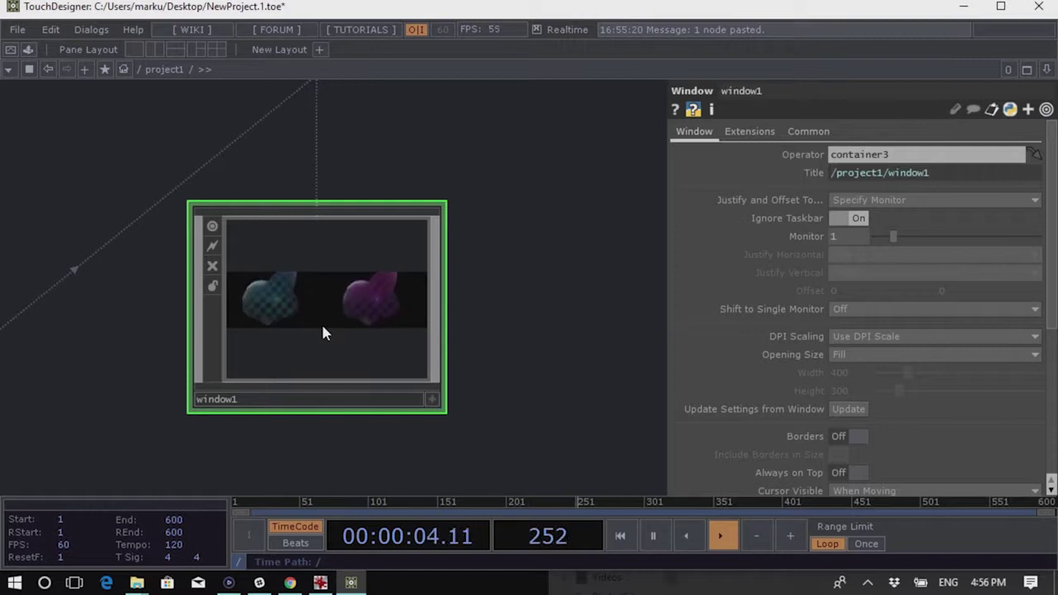
{"action": "scroll", "coordinate": [328, 338], "scroll_direction": "down", "scroll_amount": 3}
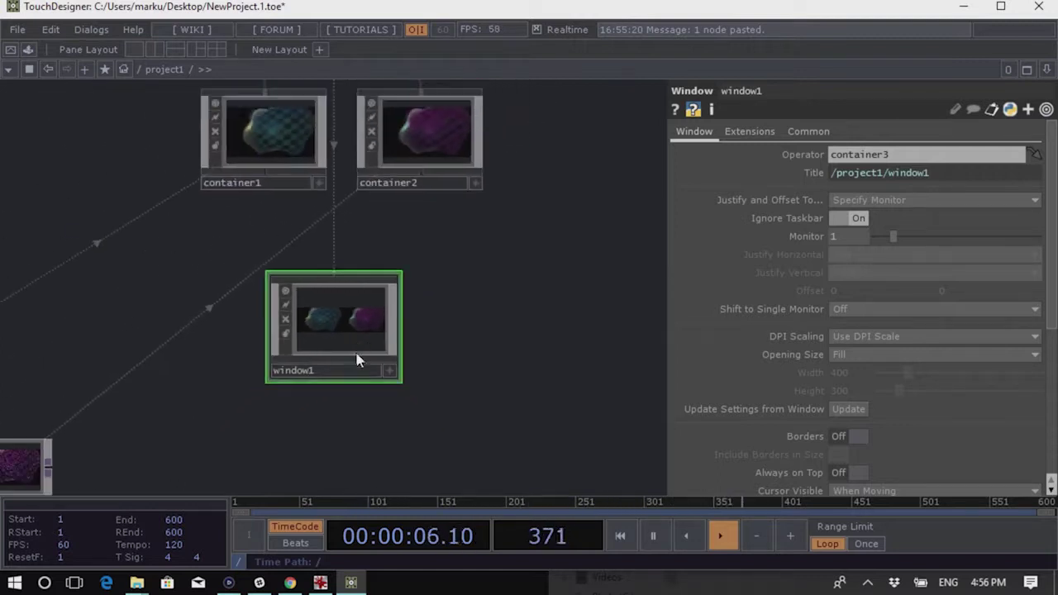
{"action": "scroll", "coordinate": [357, 359], "scroll_direction": "up", "scroll_amount": 4}
{"action": "scroll", "coordinate": [371, 421], "scroll_direction": "down", "scroll_amount": 6}
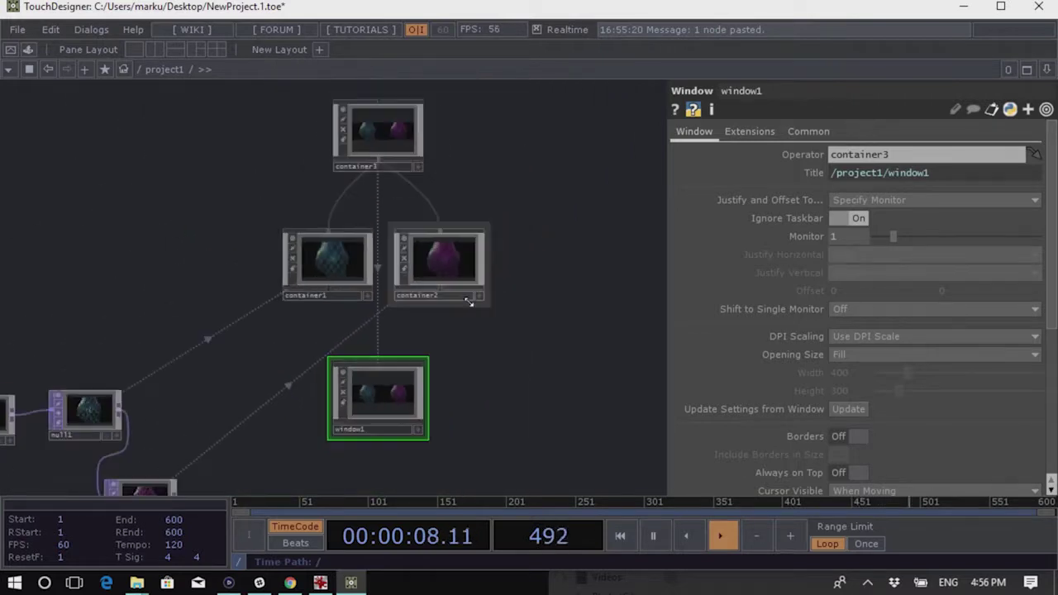
{"action": "scroll", "coordinate": [512, 276], "scroll_direction": "up", "scroll_amount": 3}
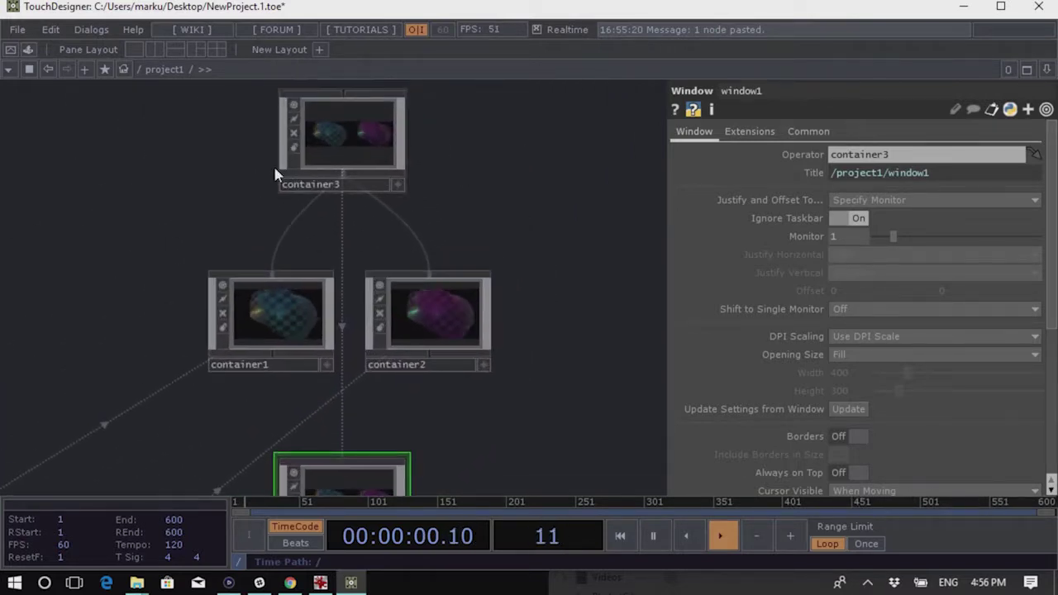
{"action": "left_click_drag", "start_coordinate": [157, 135], "coordinate": [508, 351]}
{"action": "scroll", "coordinate": [545, 323], "scroll_direction": "down", "scroll_amount": 4}
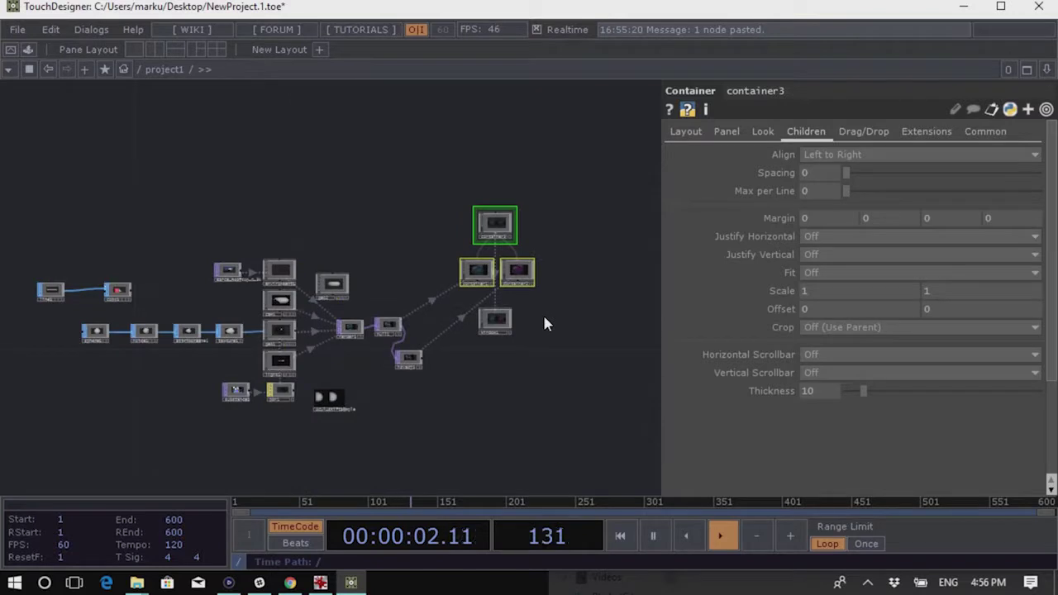
{"action": "scroll", "coordinate": [414, 306], "scroll_direction": "up", "scroll_amount": 5}
{"action": "scroll", "coordinate": [390, 309], "scroll_direction": "down", "scroll_amount": 2}
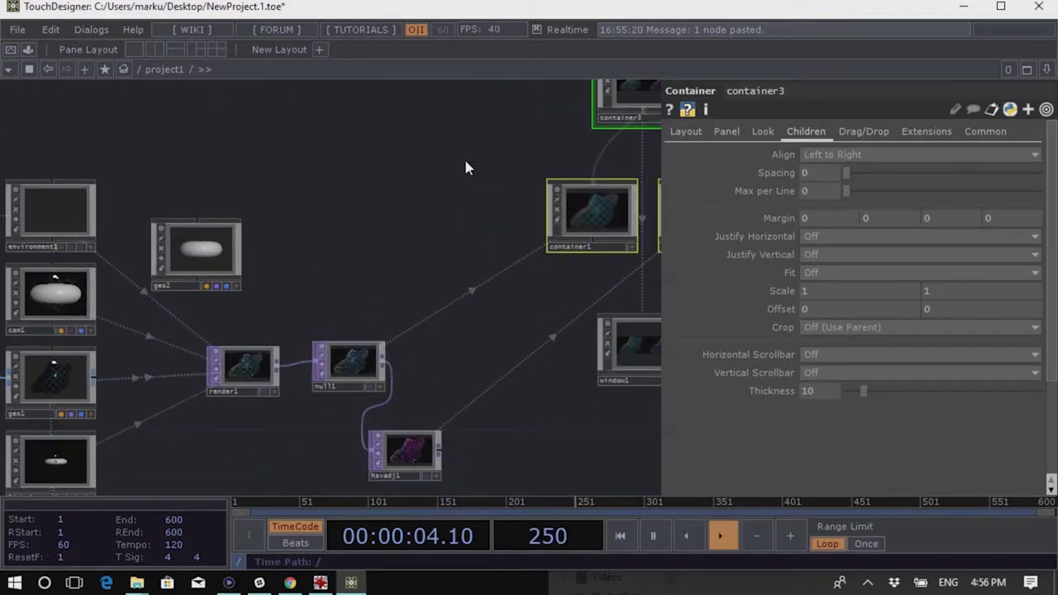
{"action": "scroll", "coordinate": [413, 368], "scroll_direction": "down", "scroll_amount": 3}
{"action": "scroll", "coordinate": [615, 343], "scroll_direction": "up", "scroll_amount": 4}
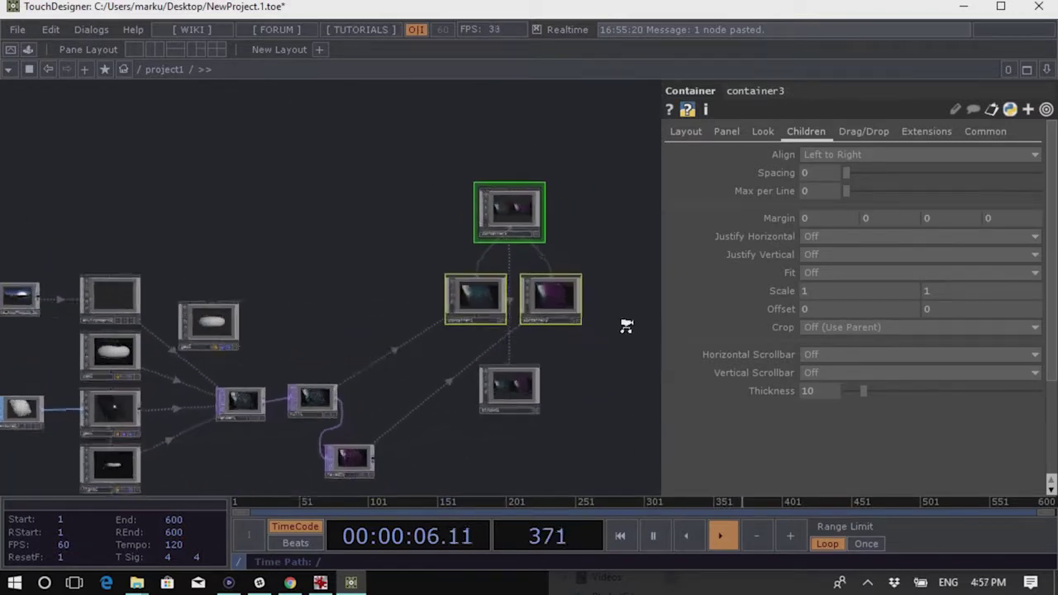
{"action": "left_click_drag", "start_coordinate": [613, 353], "coordinate": [534, 366]}
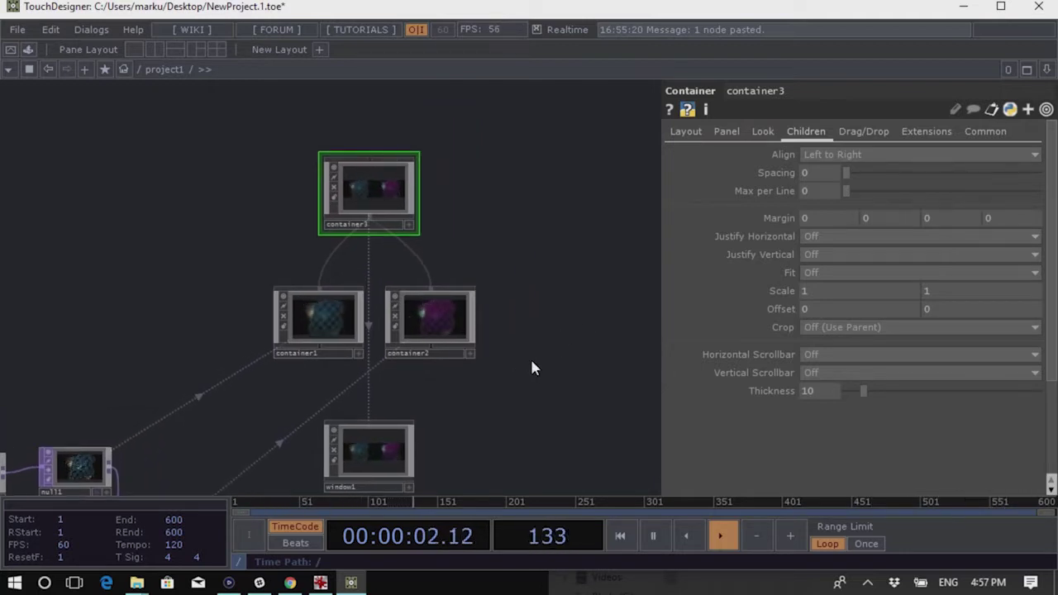
{"action": "scroll", "coordinate": [518, 357], "scroll_direction": "up", "scroll_amount": 2}
{"action": "scroll", "coordinate": [519, 363], "scroll_direction": "down", "scroll_amount": 2}
{"action": "scroll", "coordinate": [503, 335], "scroll_direction": "up", "scroll_amount": 4}
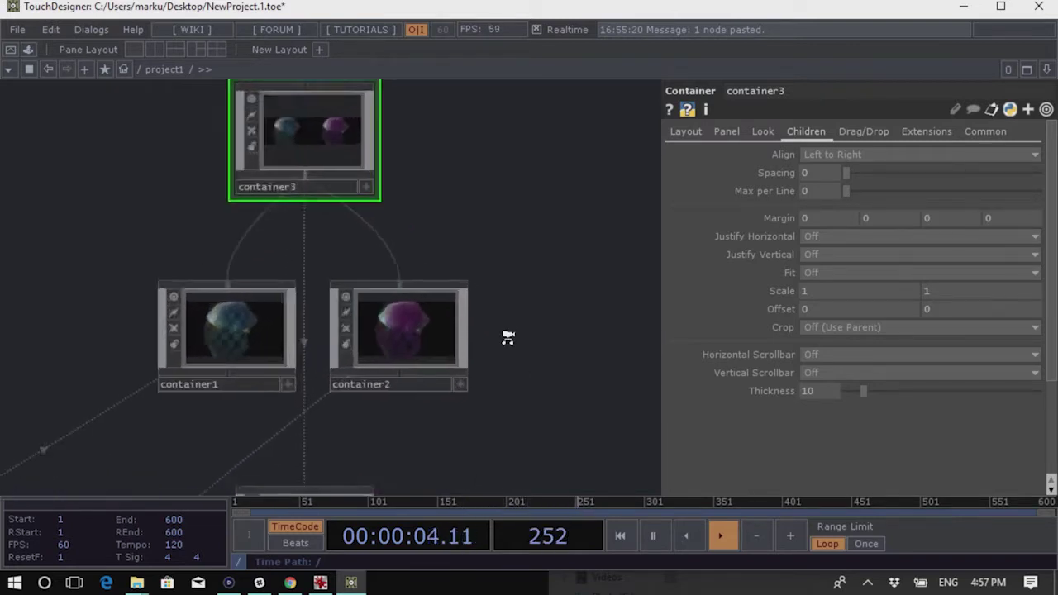
{"action": "scroll", "coordinate": [487, 330], "scroll_direction": "down", "scroll_amount": 4}
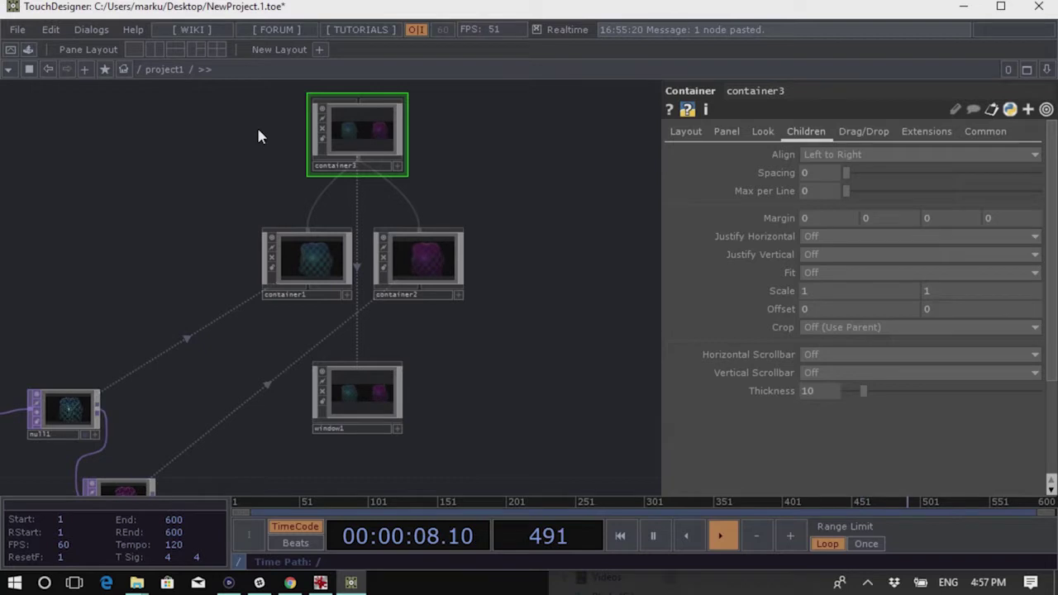
Move the three containers farther right in the network and place window1 to the right of container3, level with it
{"action": "left_click_drag", "start_coordinate": [543, 291], "coordinate": [546, 294]}
{"action": "key", "text": "ctrl+c"}
{"action": "key", "text": "ctrl+v"}
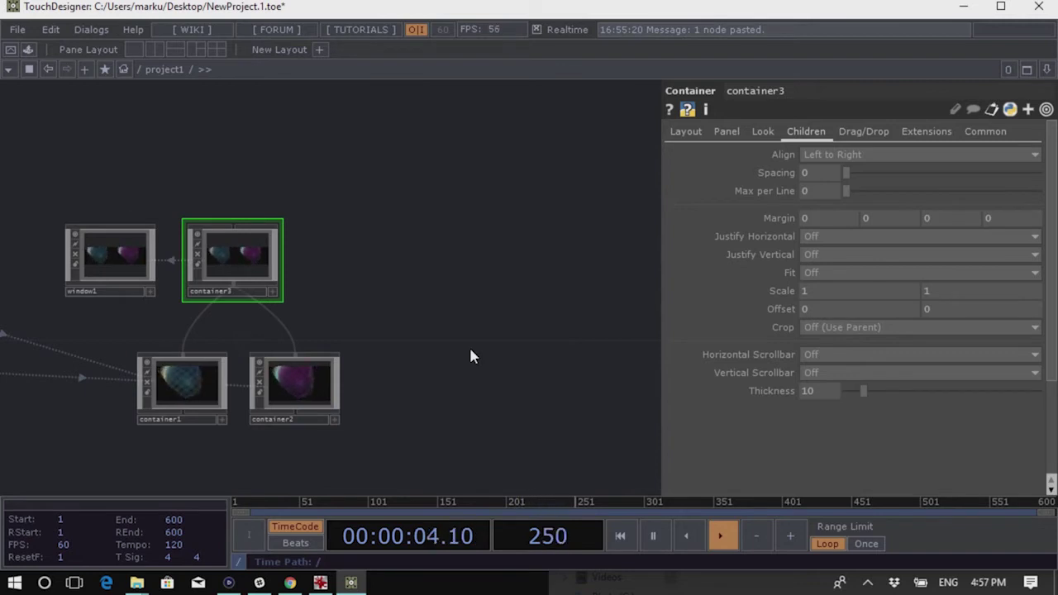
{"action": "left_click_drag", "start_coordinate": [137, 249], "coordinate": [444, 244]}
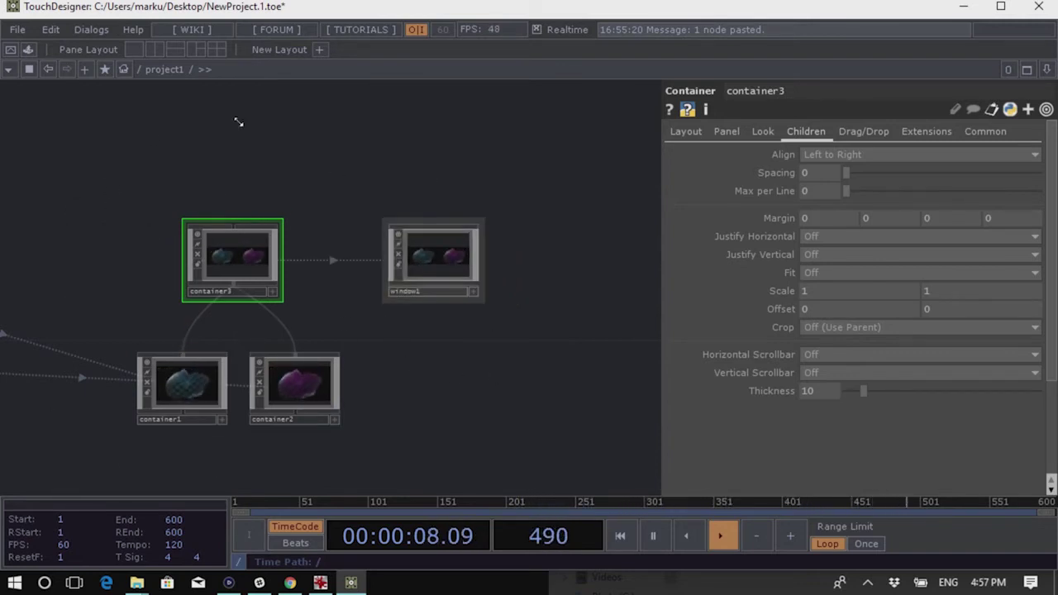